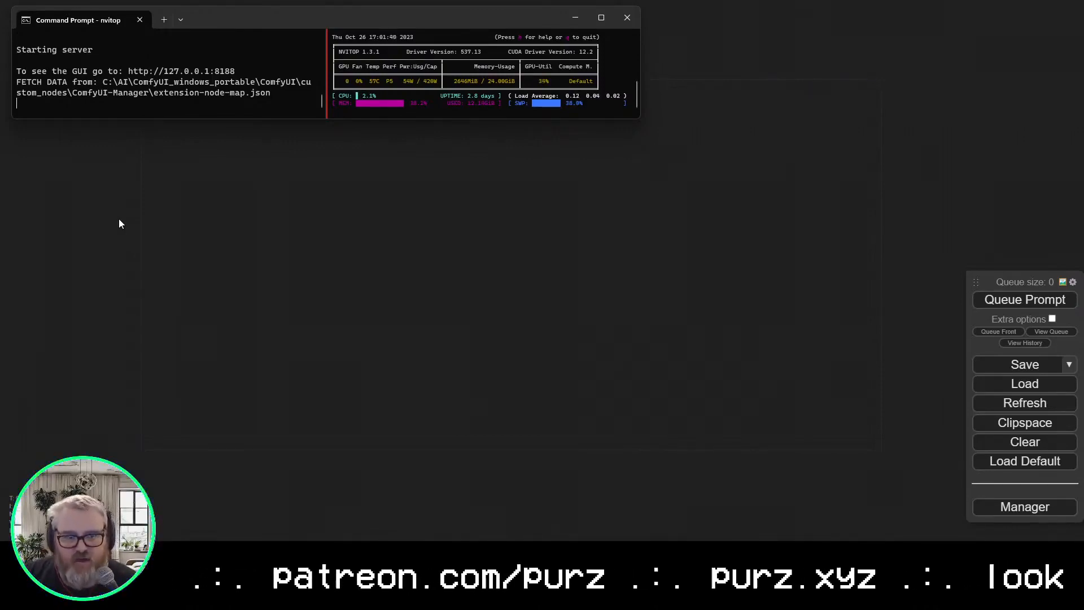
# Open youtube.com in a new browser tab
pyautogui.click(119, 219)
pyautogui.hotkey('ctrl', 't')
pyautogui.write('yout')
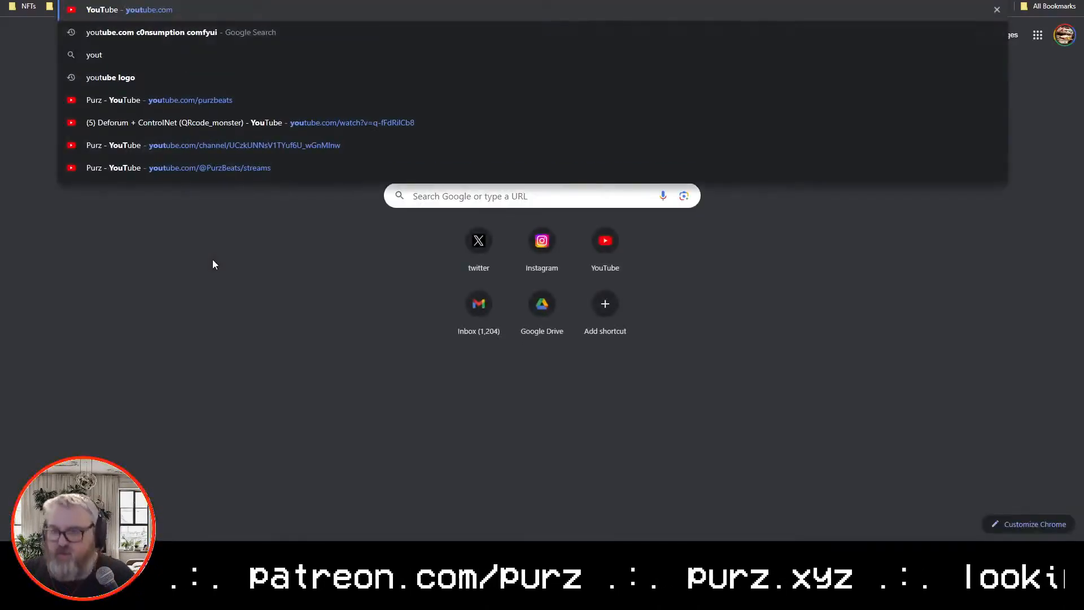
pyautogui.write('ube lets figurei t out')
pyautogui.press('Return')
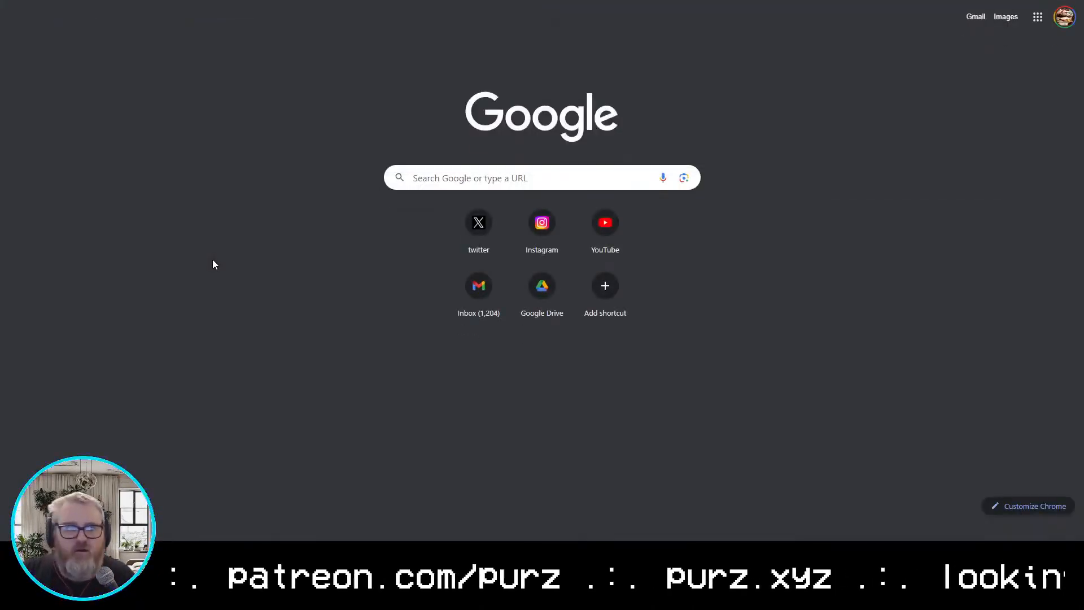
pyautogui.click(294, 0)
pyautogui.write('youtube.com')
pyautogui.press('Return')
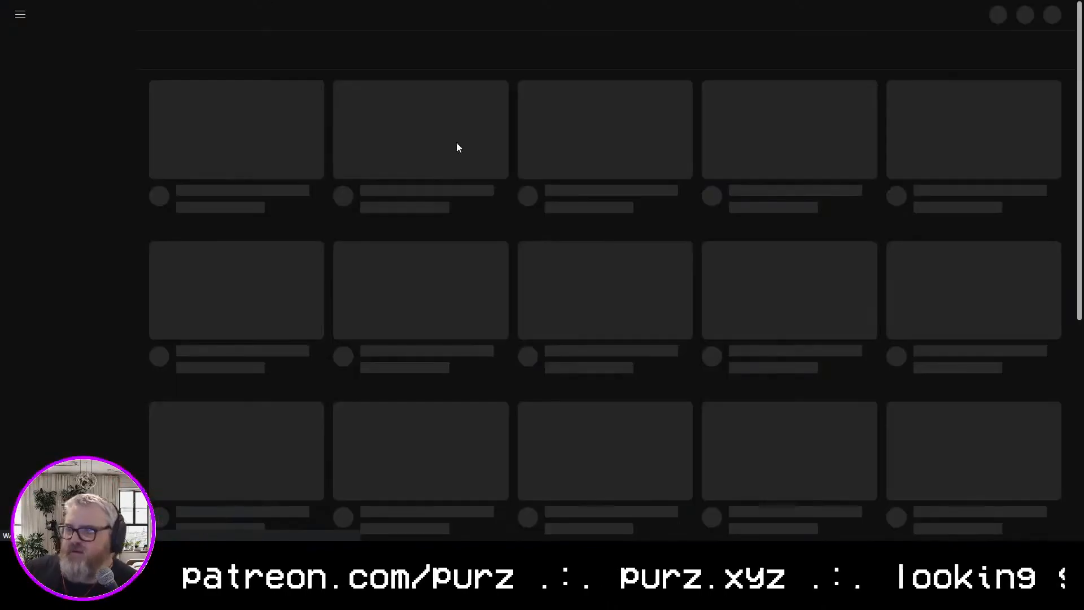
# Search YouTube for "lets figure it out", refine the query to "lets figure it out amli", and look through the results
pyautogui.click(433, 13)
pyautogui.write('lets figure it out')
pyautogui.press('Return')
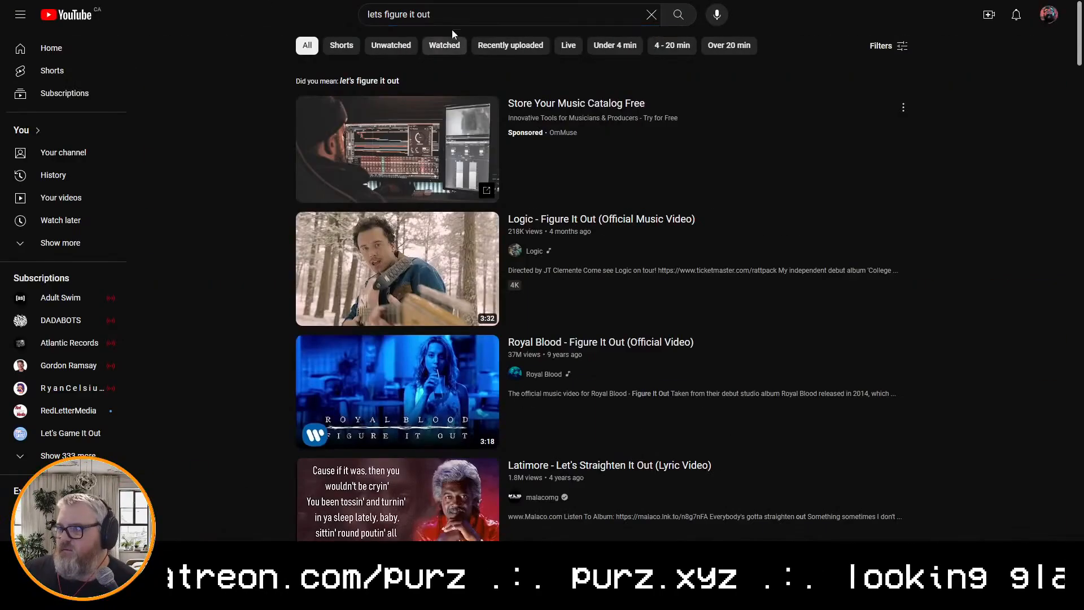
pyautogui.click(468, 17)
pyautogui.write('amli')
pyautogui.press('Return')
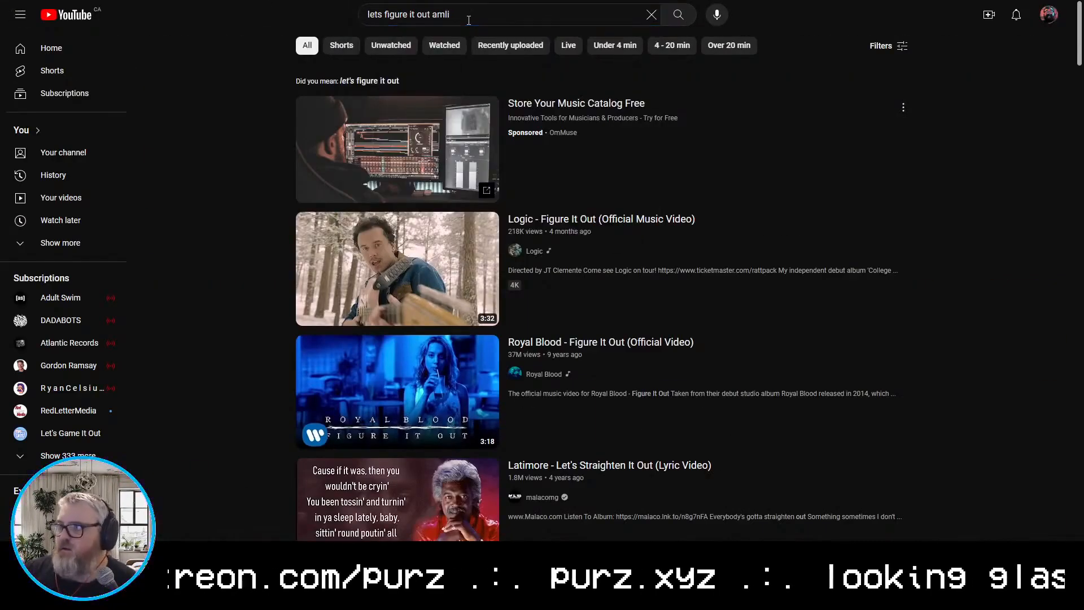
pyautogui.scroll(-5, 619, 415)
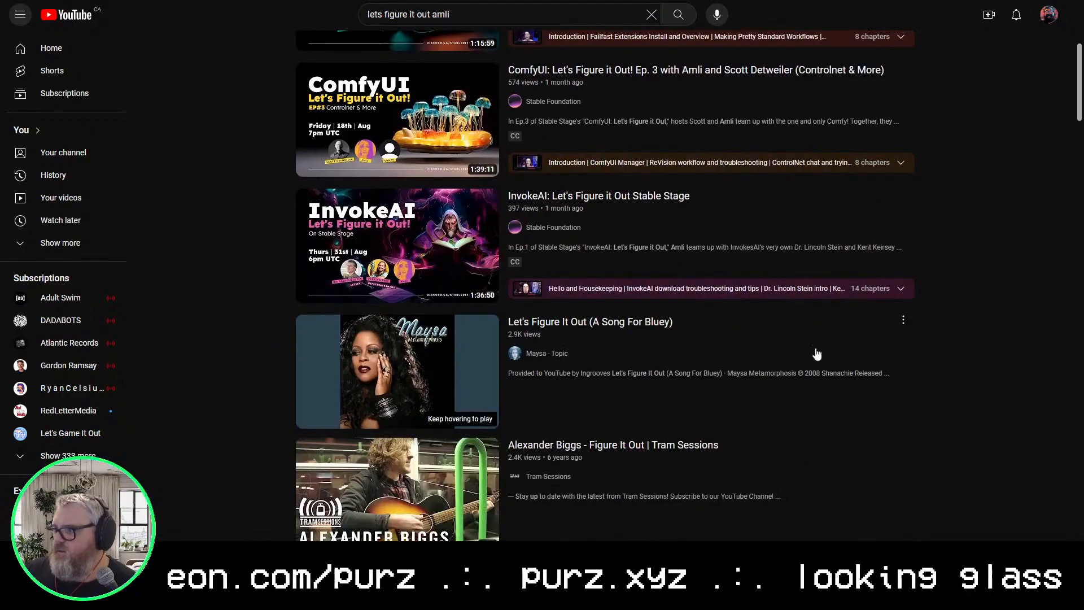
pyautogui.scroll(5, 816, 356)
pyautogui.scroll(-12, 619, 387)
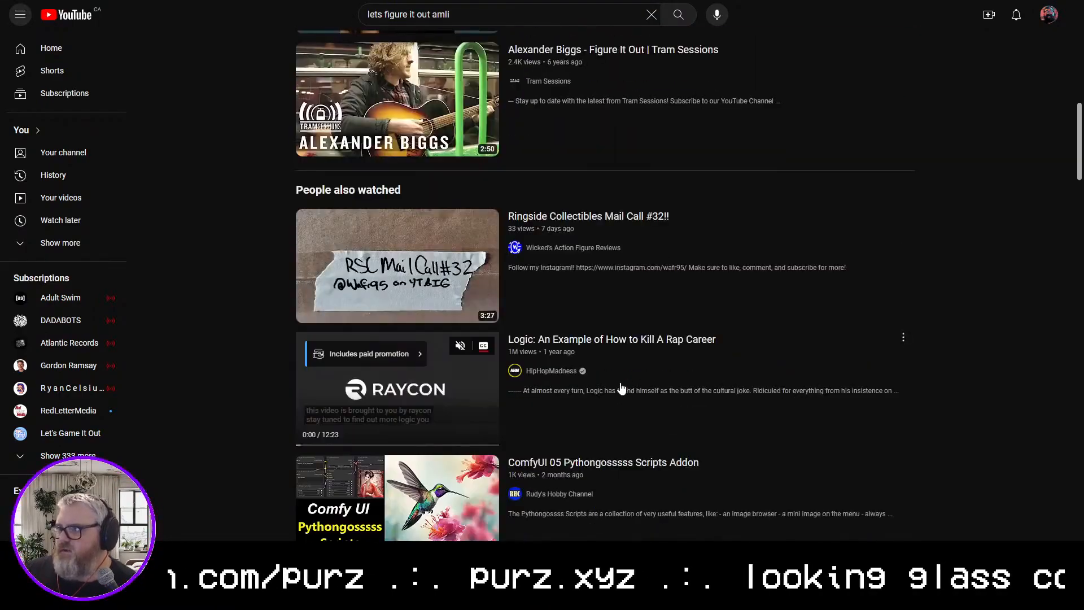
pyautogui.scroll(12, 621, 389)
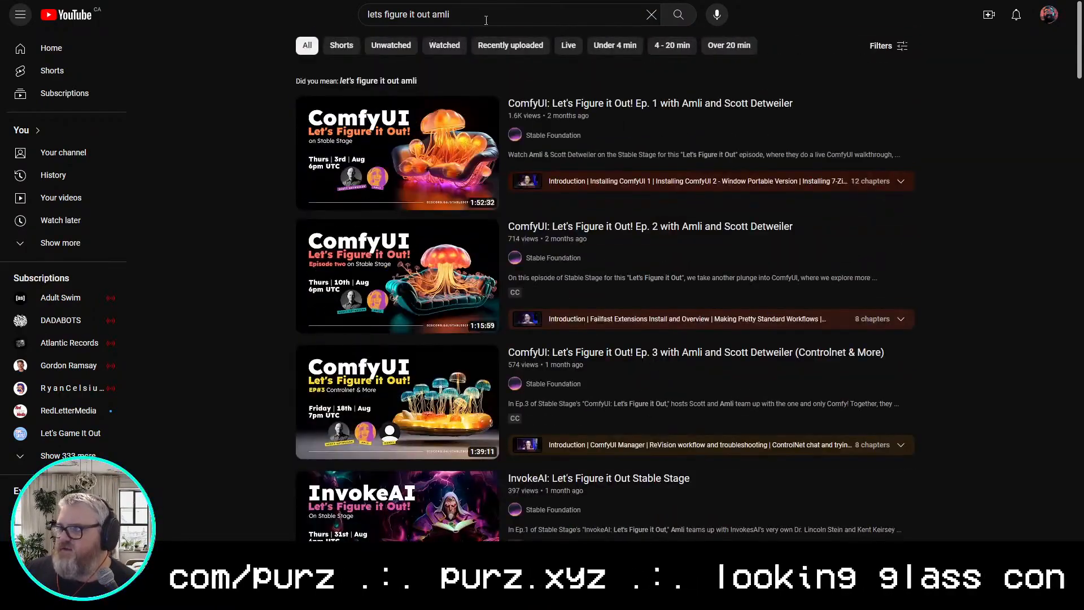
# Search YouTube for "amli coffeevectors purz" and open the Let's Figure It Out channel and one of its videos
pyautogui.doubleClick(480, 13)
pyautogui.tripleClick(480, 13)
pyautogui.write('amli coffeevectors purz')
pyautogui.press('Return')
pyautogui.scroll(-1, 591, 244)
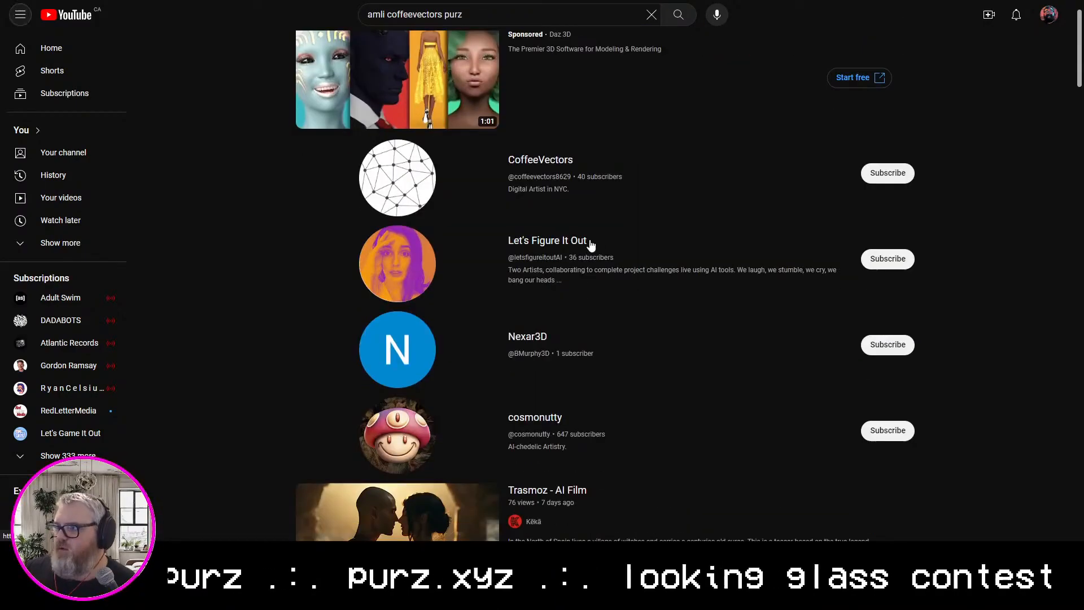
pyautogui.click(590, 244)
pyautogui.click(623, 346)
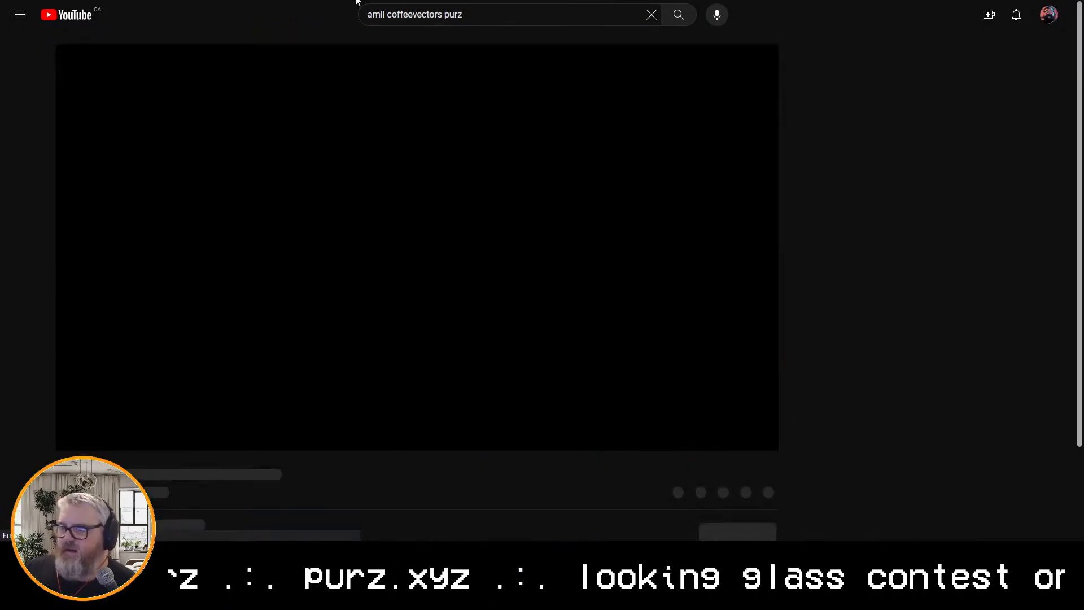
# Switch to the ComfyUI-LCM GitHub page and view the lcm_vid2vid_advanced.png workflow image
pyautogui.hotkey('ctrl', 'Tab')
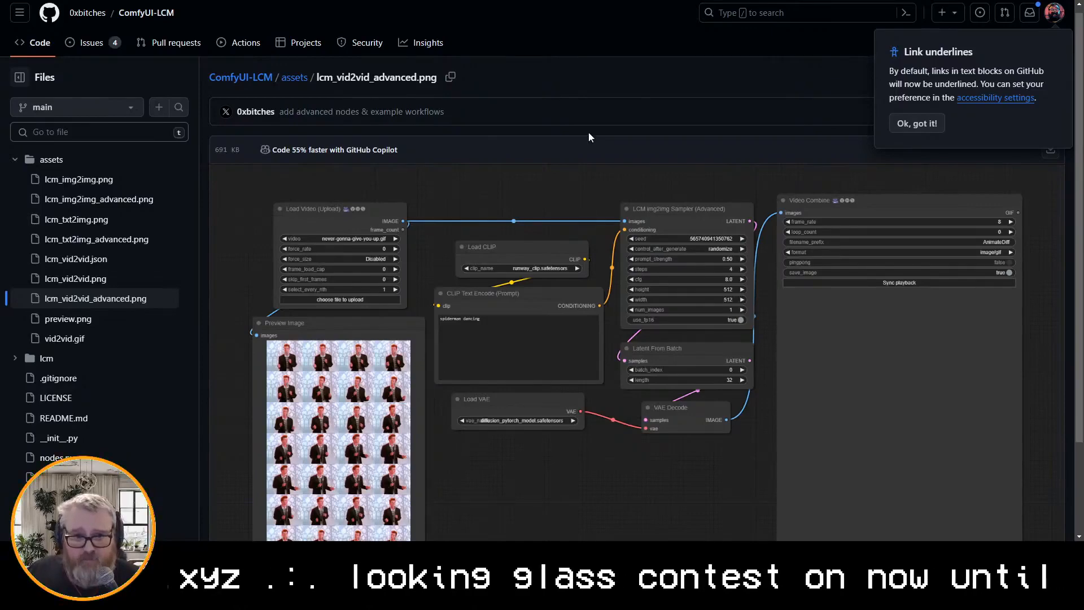
pyautogui.scroll(-2, 424, 144)
pyautogui.scroll(2, 377, 128)
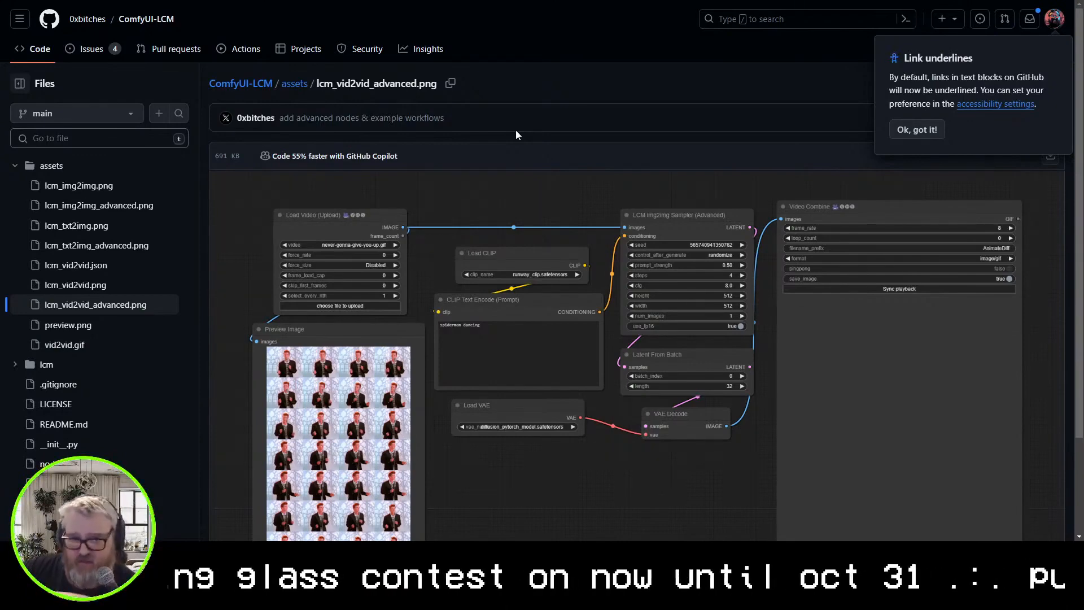
# Open the Latent Consistency Models project page in a new browser tab
pyautogui.hotkey('ctrl', 't')
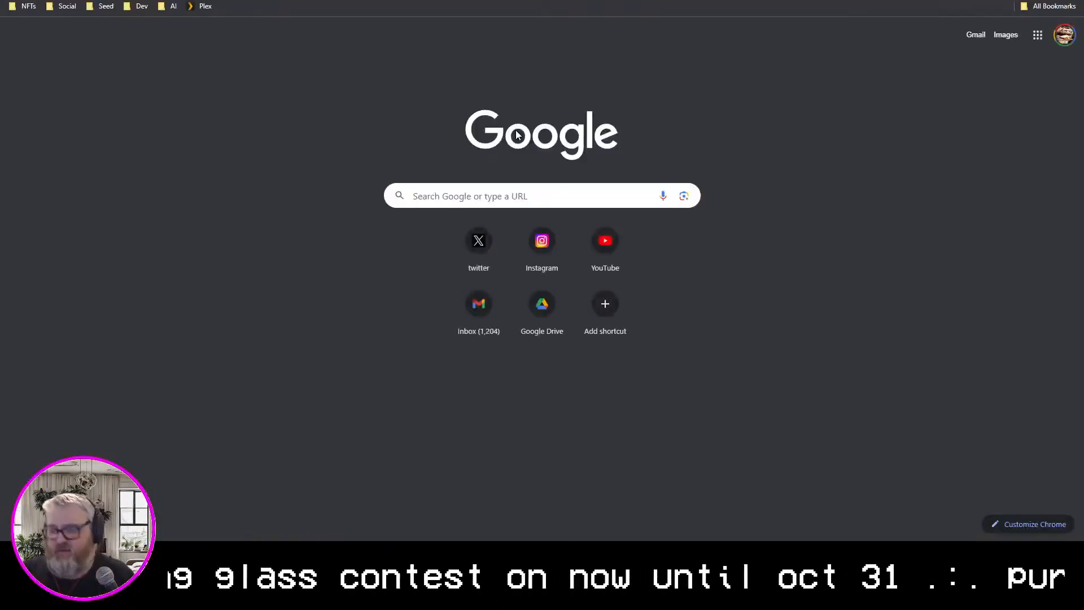
pyautogui.write('latent')
pyautogui.press('Return')
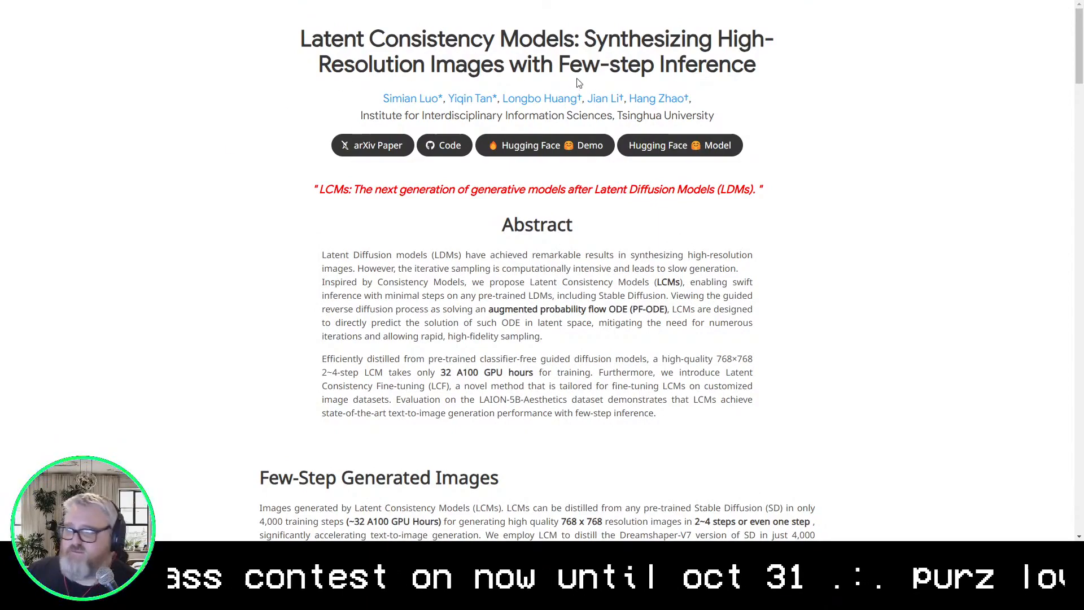
# Examine the few-step generated image samples on the Latent Consistency Models page and return to the abstract
pyautogui.scroll(-7, 532, 116)
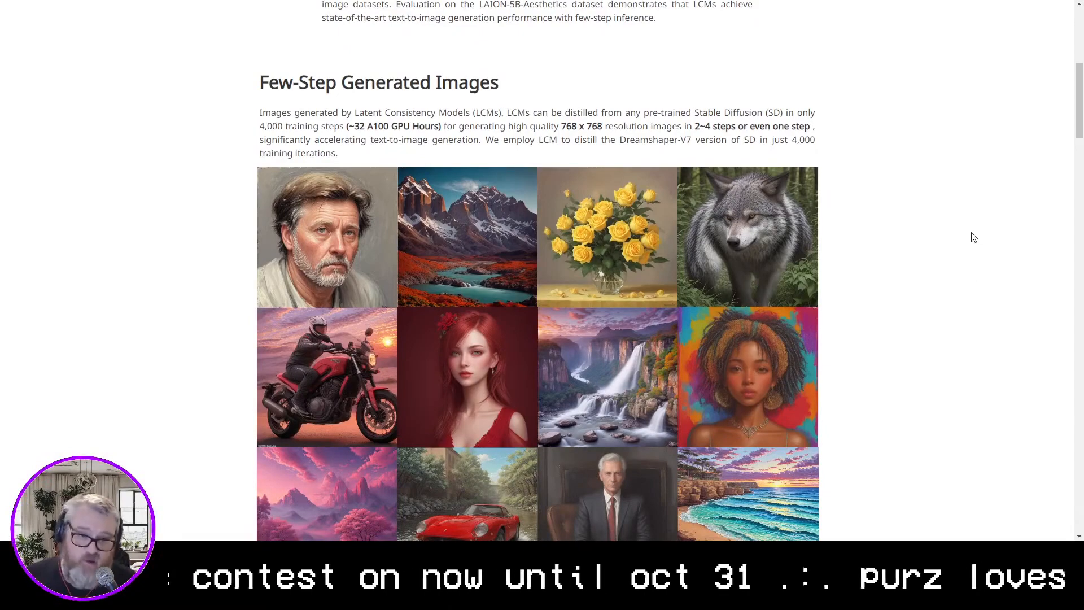
pyautogui.scroll(1, 830, 169)
pyautogui.scroll(-1, 830, 169)
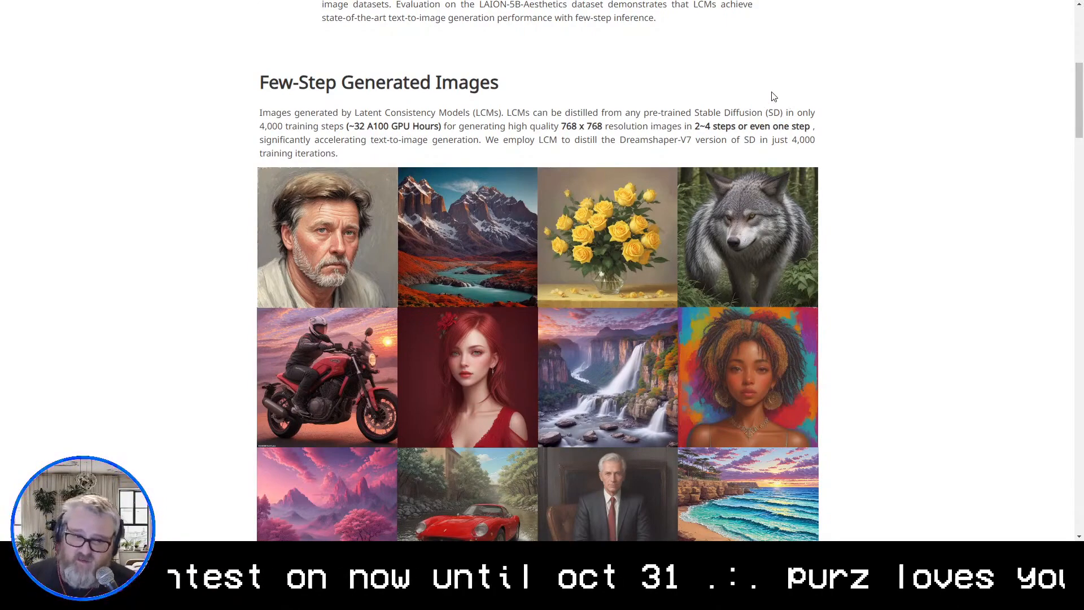
pyautogui.scroll(-5, 740, 95)
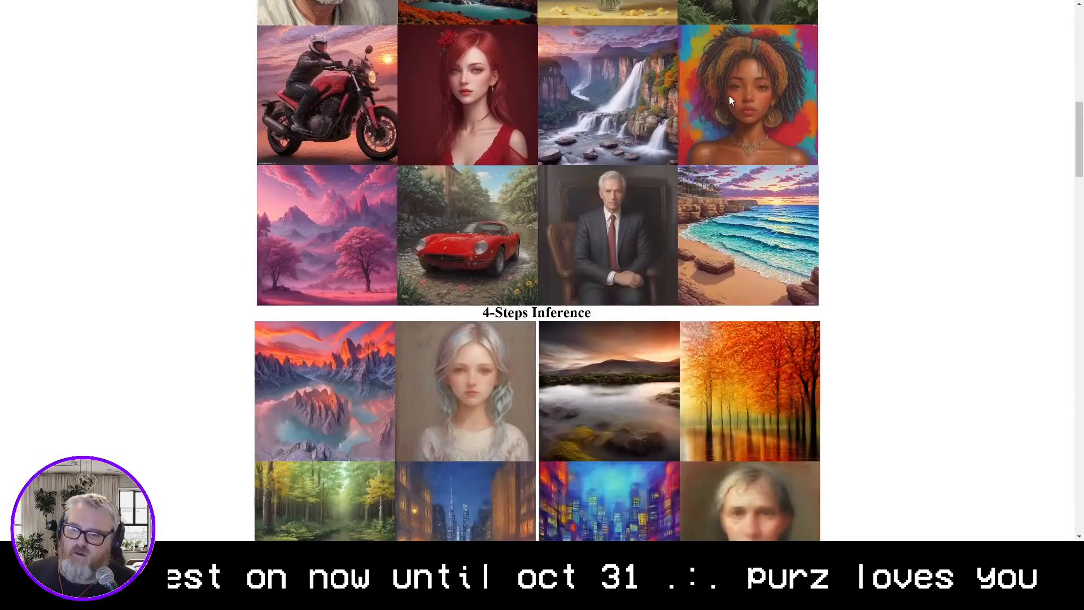
pyautogui.scroll(-3, 730, 96)
pyautogui.scroll(6, 727, 96)
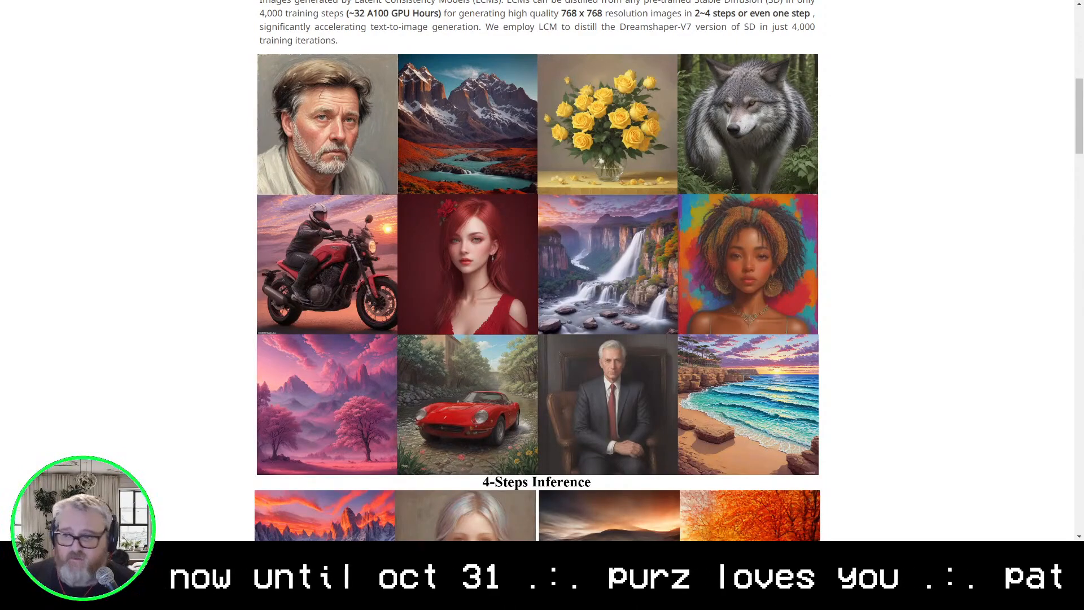
pyautogui.scroll(1, 390, 213)
pyautogui.scroll(-1, 374, 192)
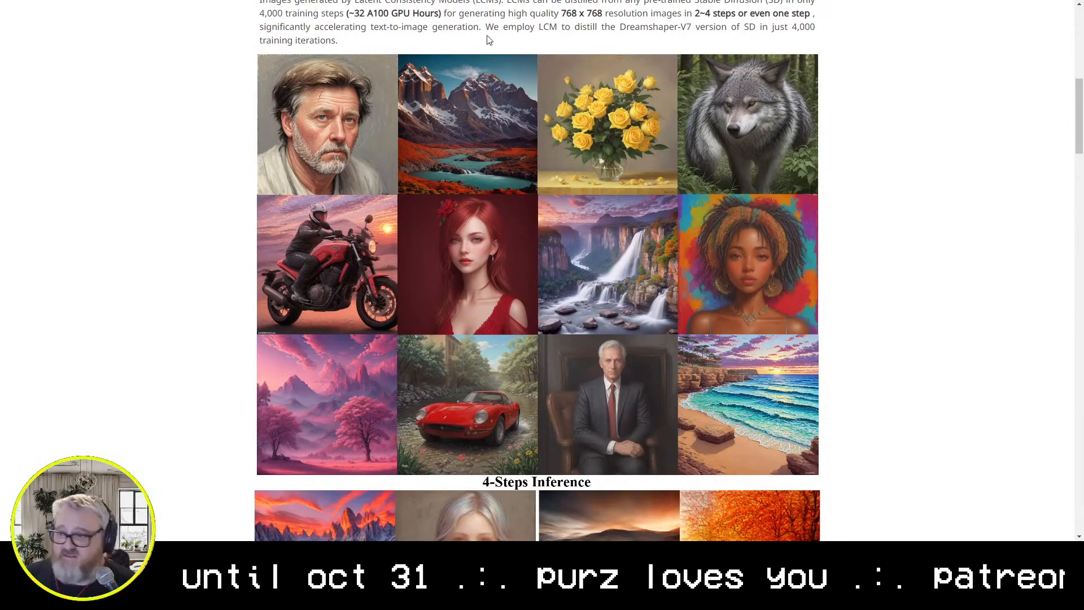
pyautogui.scroll(9, 261, 128)
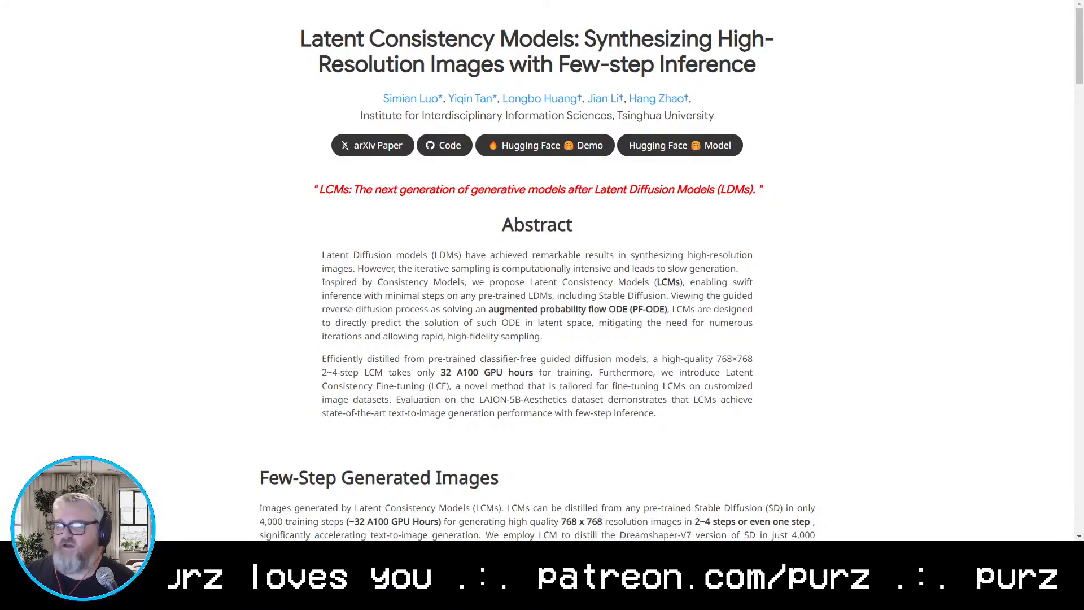
# Switch to ComfyUI, search the manager's installable custom nodes for "latent consistency", and close the list after checking it
pyautogui.hotkey('ctrl', 'Tab')
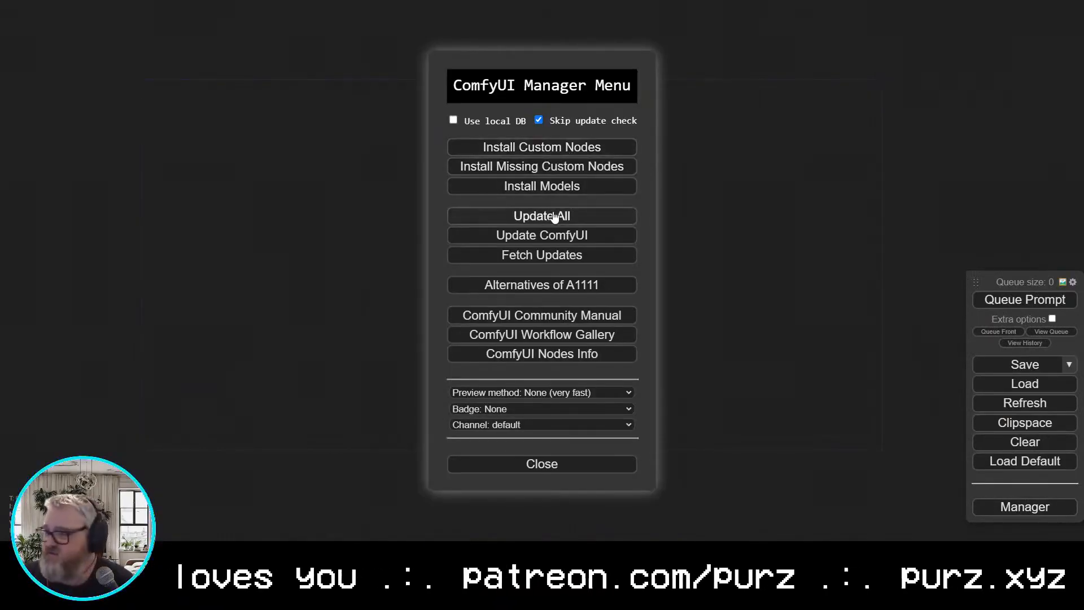
pyautogui.click(558, 149)
pyautogui.click(866, 68)
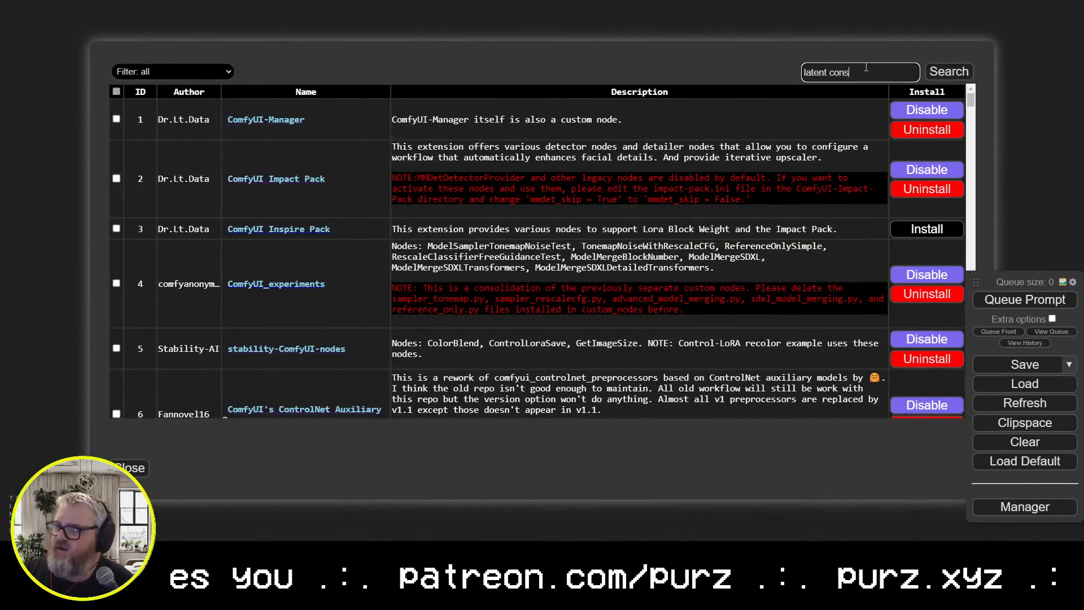
pyautogui.write('latent consistency')
pyautogui.press('Return')
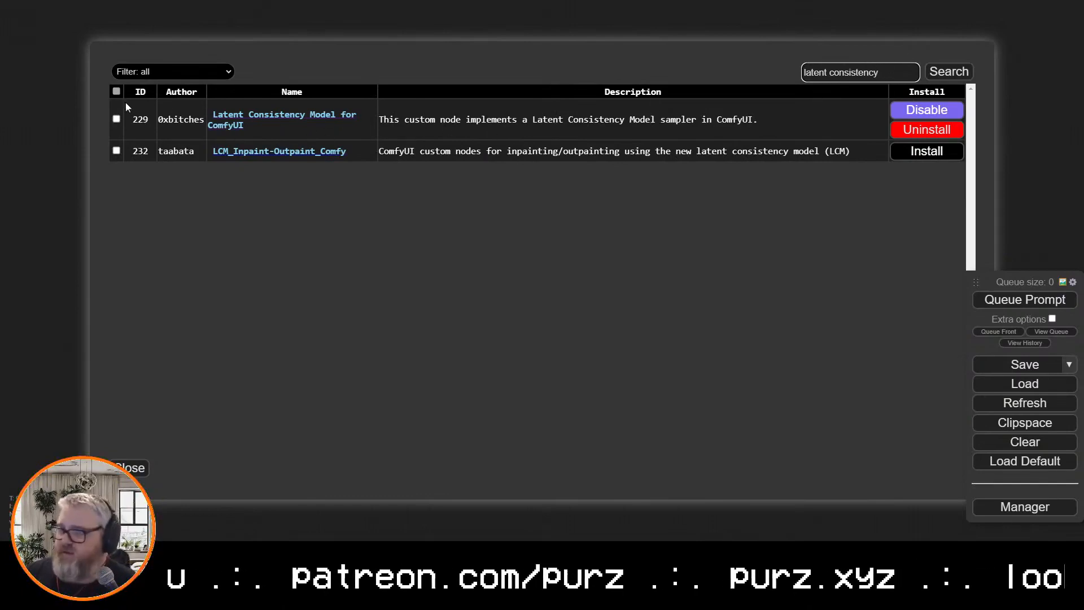
pyautogui.click(131, 468)
# Update ComfyUI and all its extensions, checking the progress in the server console and dismissing the completion message
pyautogui.click(587, 233)
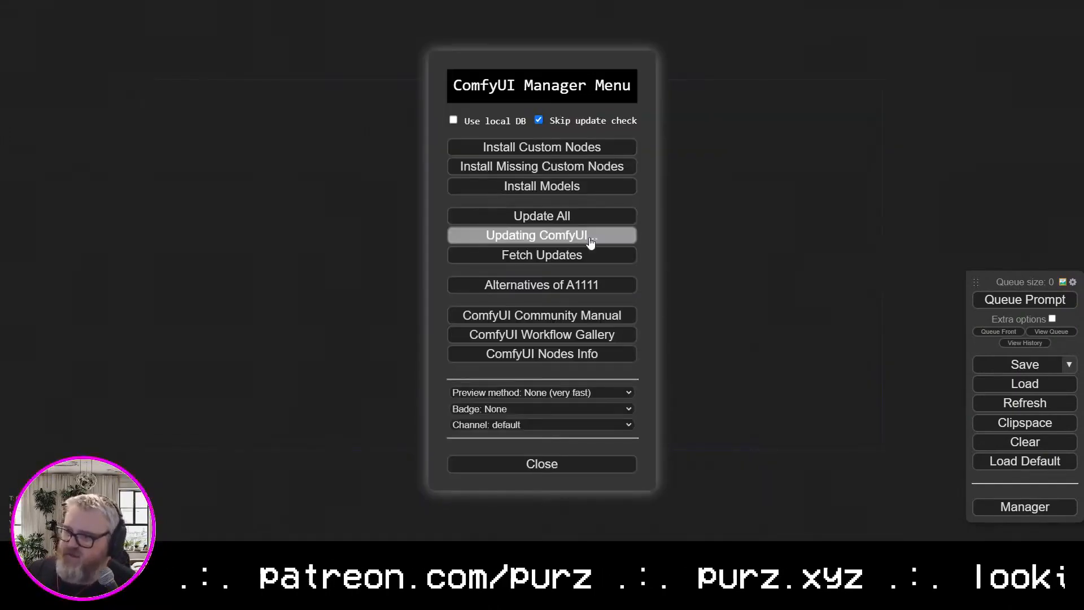
pyautogui.click(585, 216)
pyautogui.click(203, 531)
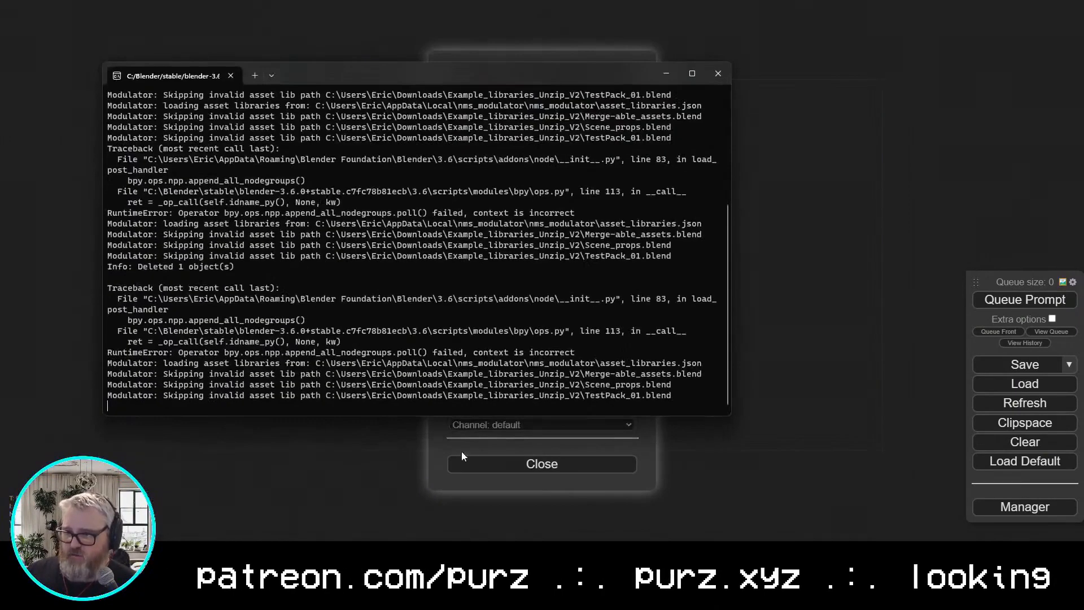
pyautogui.moveTo(247, 525)
pyautogui.click(665, 74)
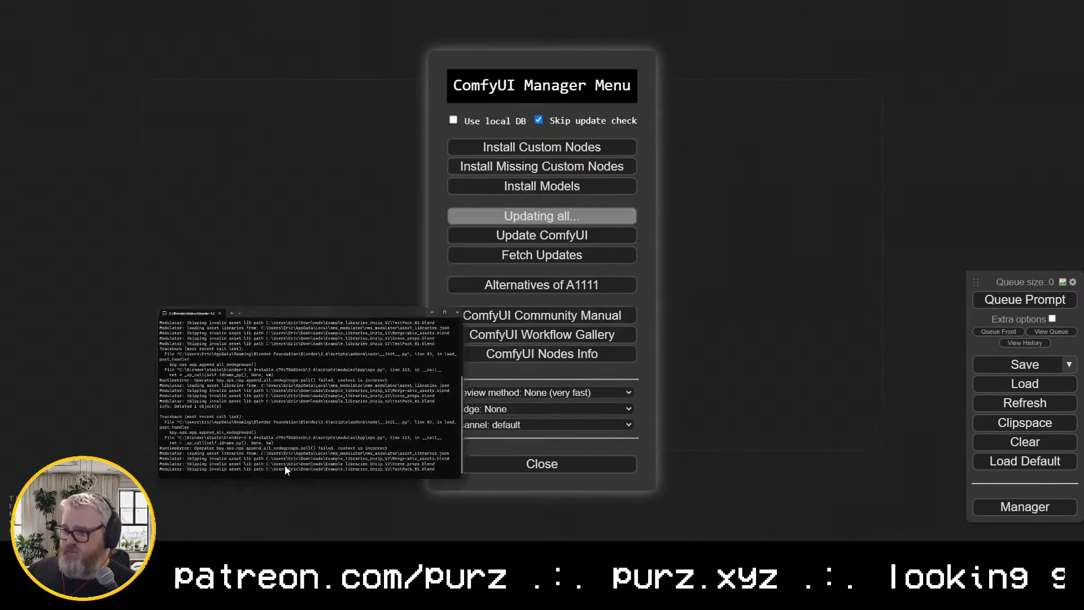
pyautogui.click(278, 553)
pyautogui.moveTo(286, 118); pyautogui.dragTo(350, 236)
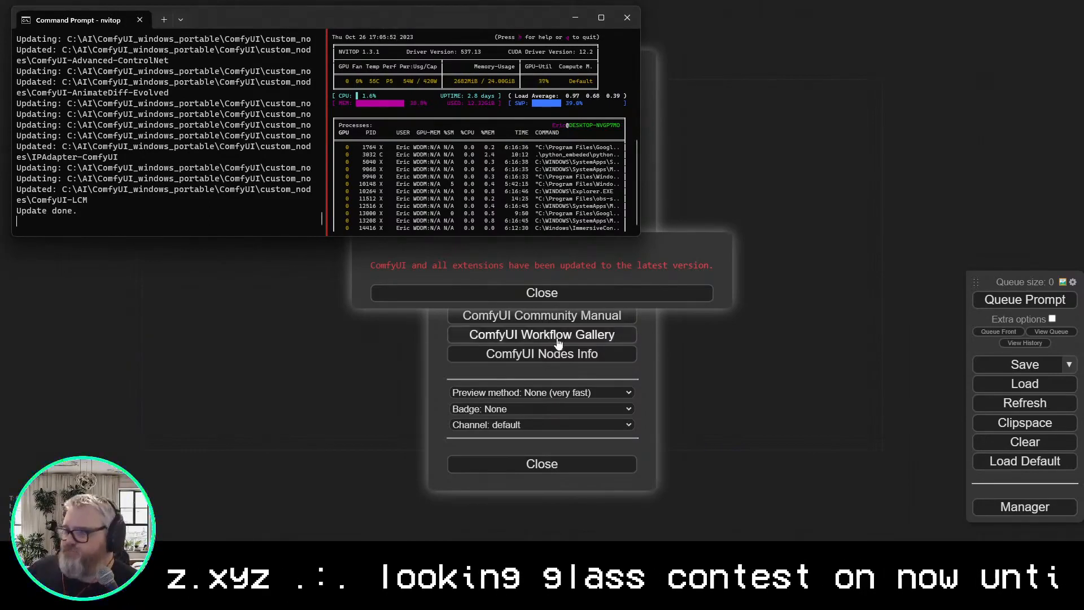
pyautogui.click(546, 293)
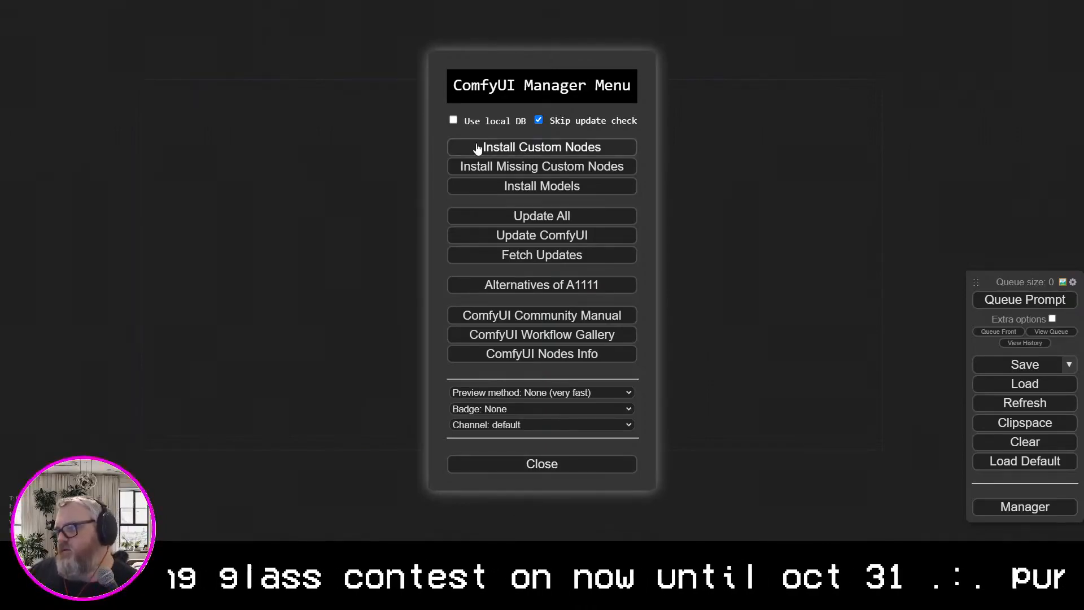
# Close the ComfyUI manager and shut down the running server by closing its nvitop command prompt window
pyautogui.click(507, 465)
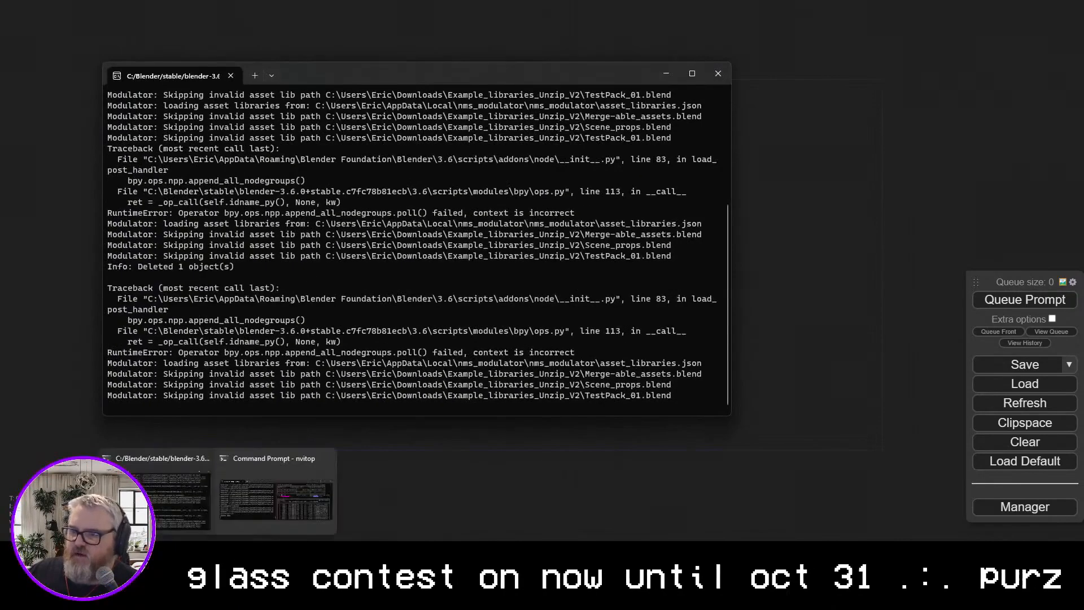
pyautogui.click(168, 477)
pyautogui.click(291, 485)
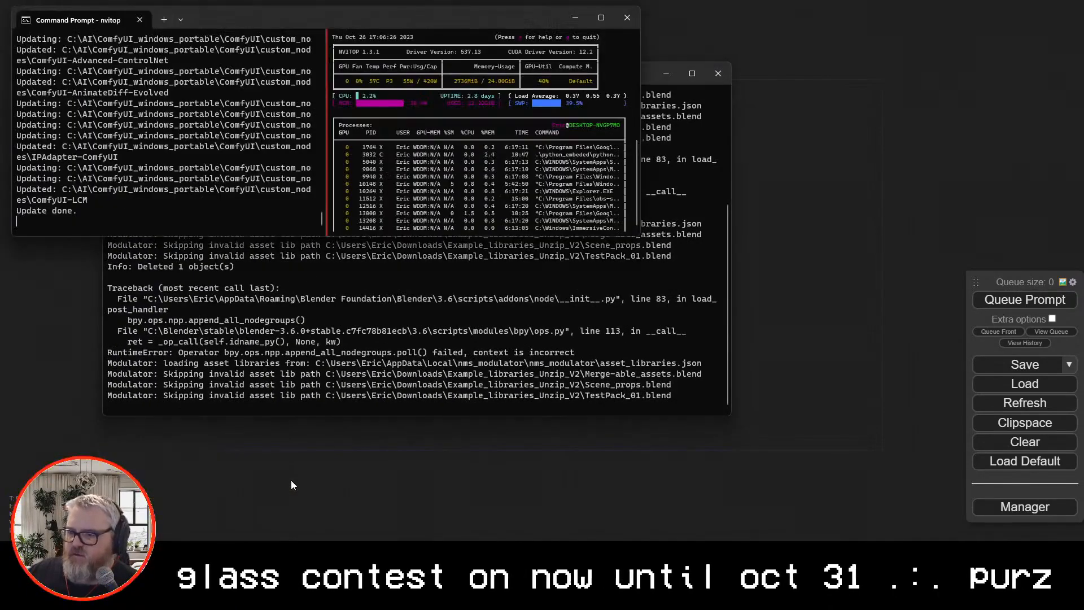
pyautogui.click(140, 20)
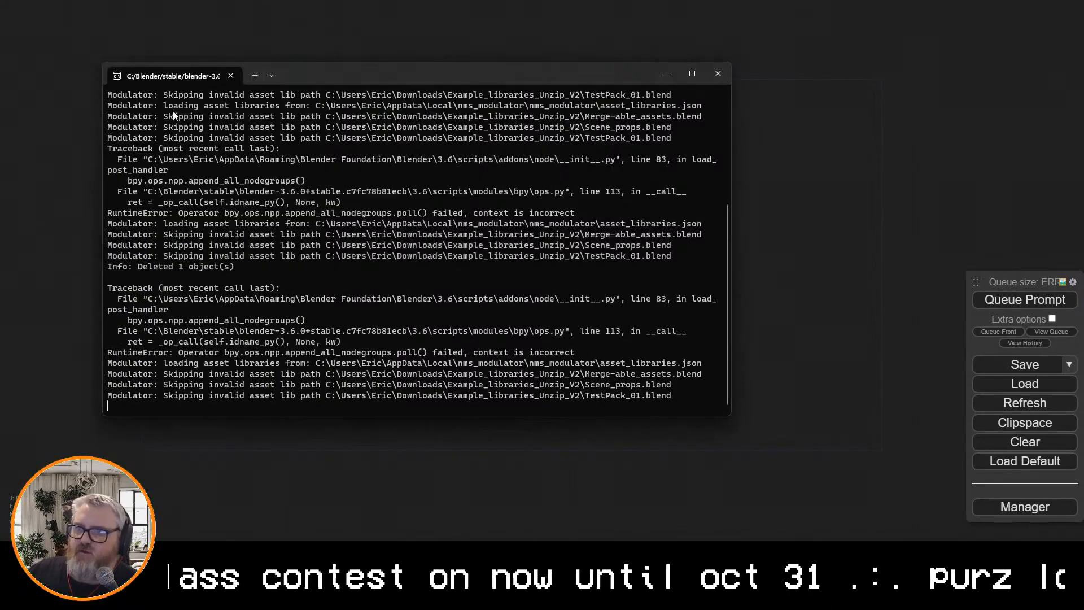
# Open a command prompt, change to \ai\ComfyUI_windows_portable, and restart the ComfyUI server with its run batch file
pyautogui.press('super+r')
pyautogui.write('cmd')
pyautogui.press('Return')
pyautogui.write('cd \\ai\\ComfyUI_windows_portable')
pyautogui.press('Return')
pyautogui.press('Tab')
pyautogui.press('Tab')
pyautogui.press('Tab')
pyautogui.press('Tab')
pyautogui.press('Tab')
pyautogui.press('Tab')
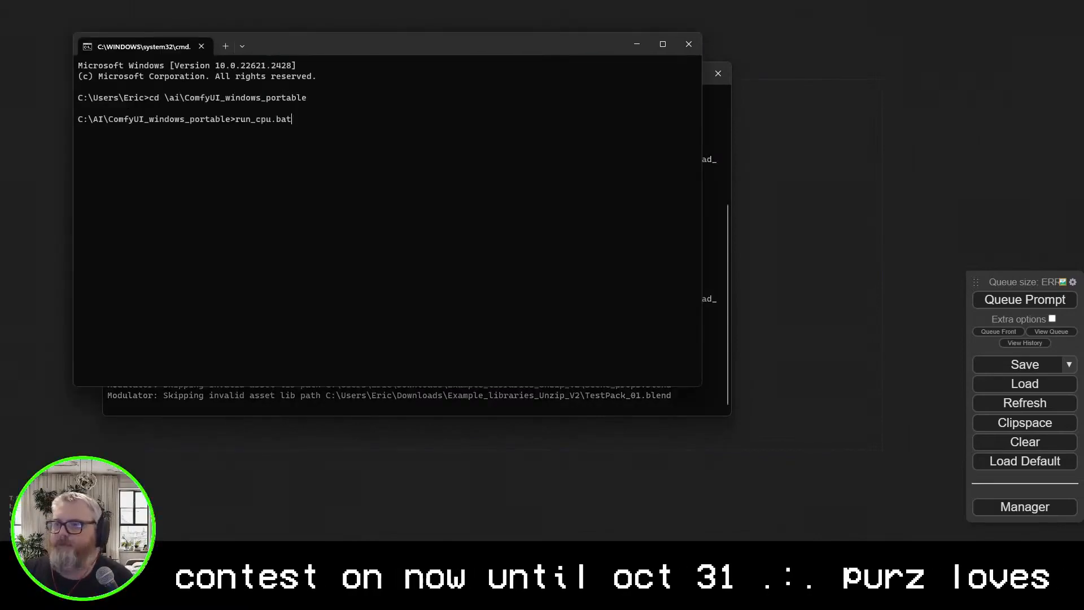
pyautogui.press('Return')
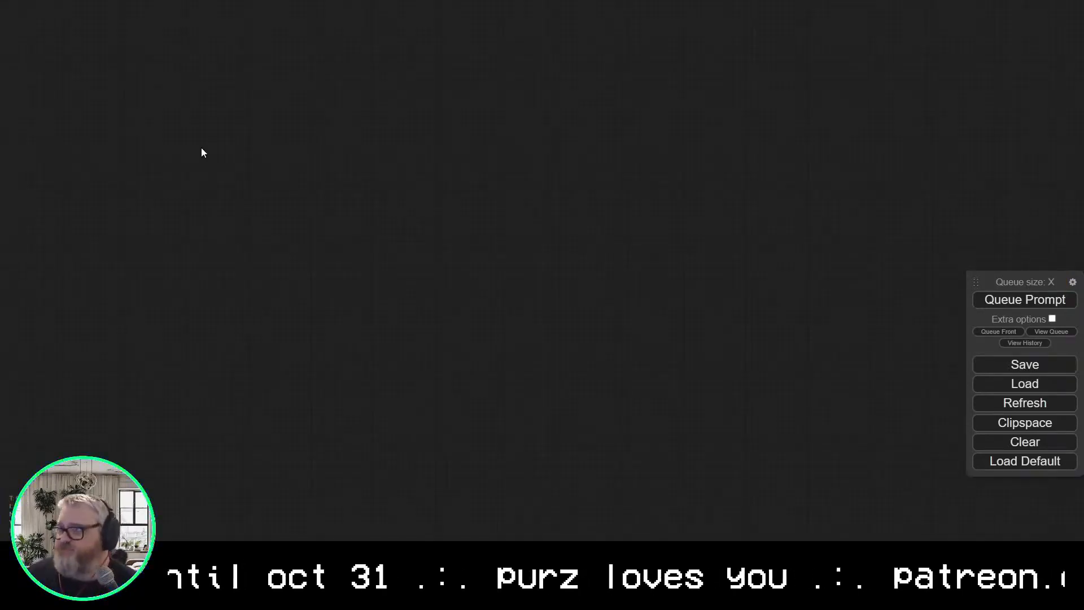
# Search the list of available nodes for "lcm"
pyautogui.doubleClick(251, 239)
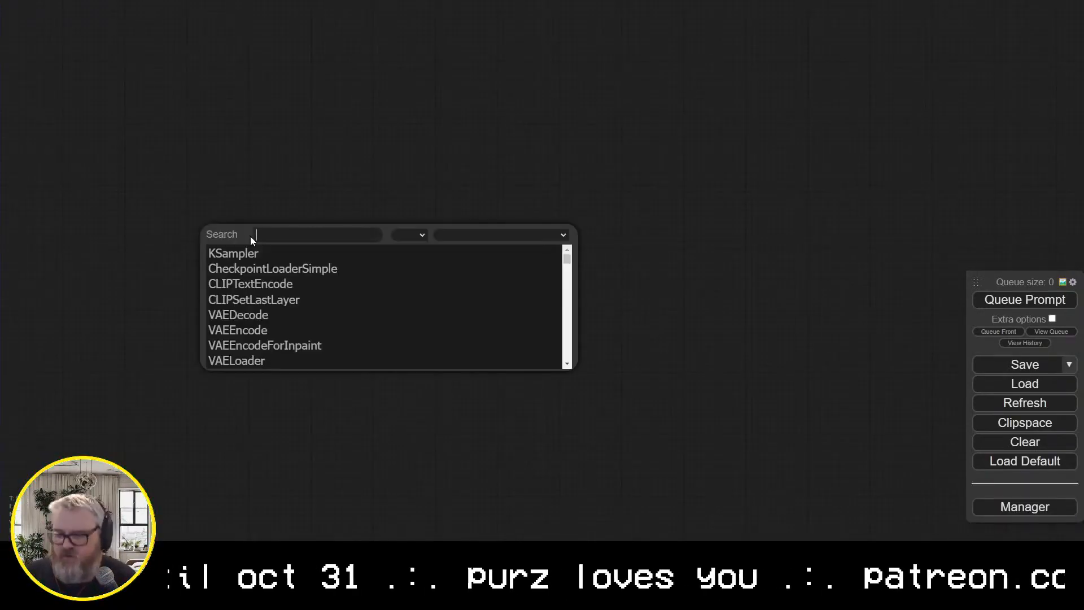
pyautogui.write('lcm')
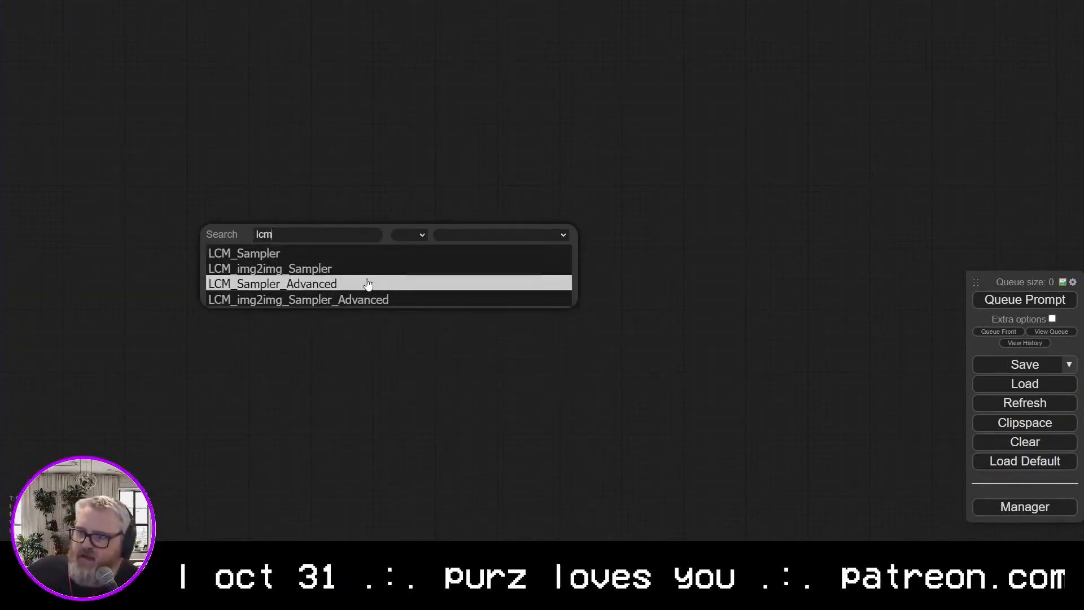
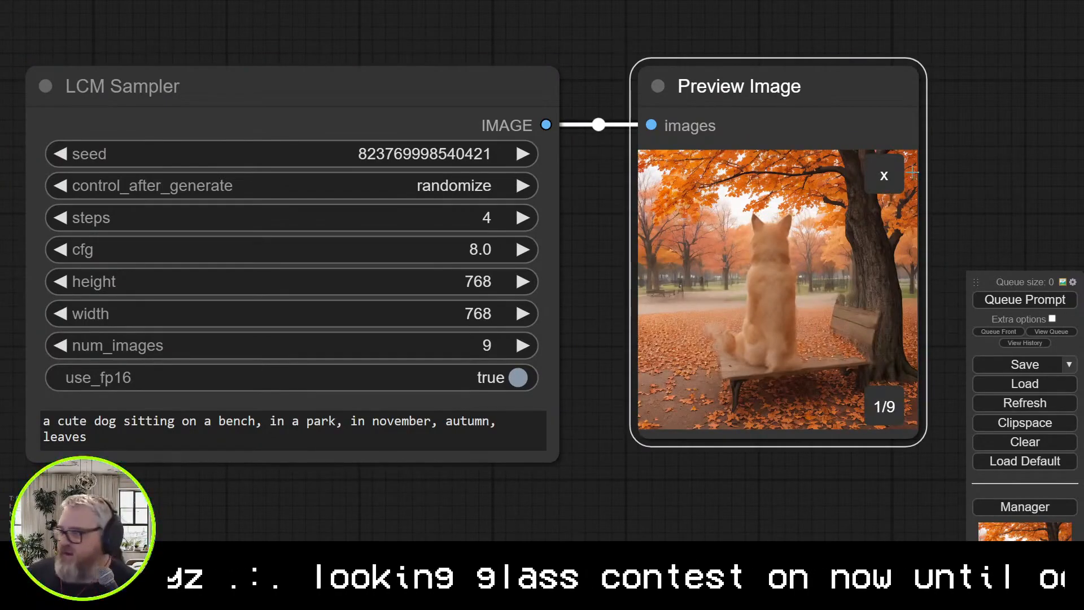
# Collapse the enlarged preview, browse the nine generated dog images in the full-size viewer, and close the viewer
pyautogui.click(883, 174)
pyautogui.click(1071, 237)
pyautogui.click(1072, 243)
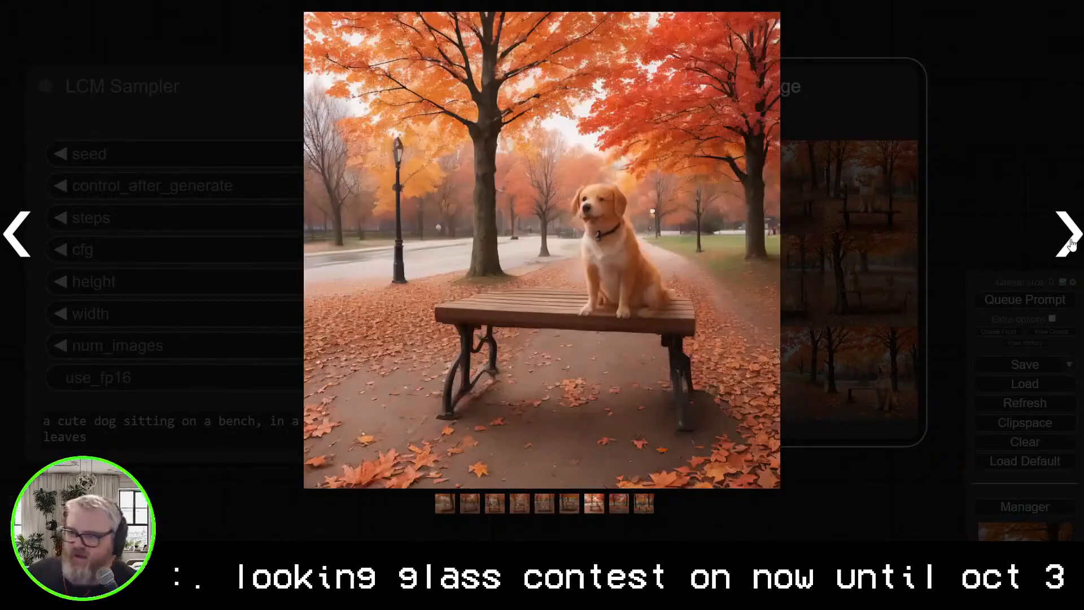
pyautogui.click(1071, 243)
pyautogui.click(1069, 243)
pyautogui.click(1068, 243)
pyautogui.click(1068, 243)
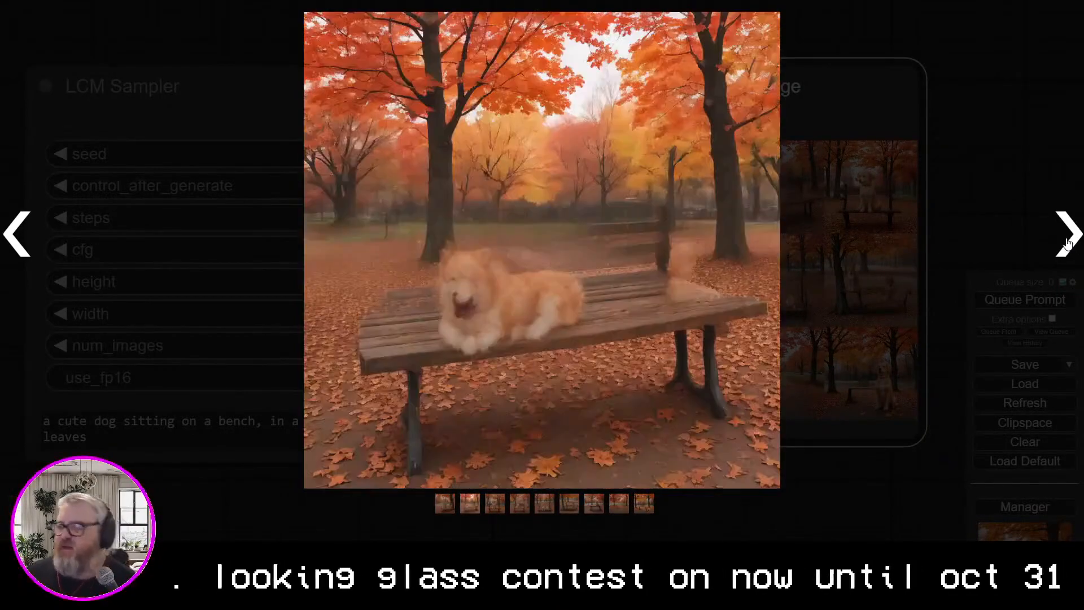
pyautogui.click(1067, 242)
pyautogui.click(926, 241)
# Set the LCM Sampler's steps to 8 and queue a new generation
pyautogui.click(523, 218)
pyautogui.click(522, 218)
pyautogui.click(522, 218)
pyautogui.click(522, 218)
pyautogui.click(1024, 299)
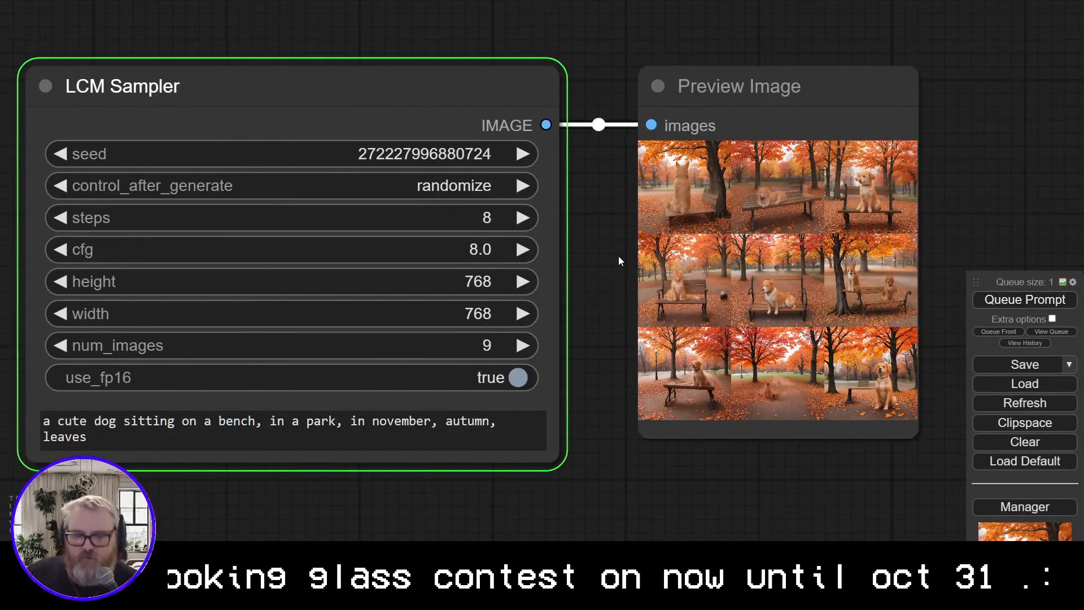
# Page through the new dog images in the Preview Image node and inspect the eighth one up close
pyautogui.click(705, 196)
pyautogui.press('Right')
pyautogui.press('Right')
pyautogui.press('Right')
pyautogui.press('Right')
pyautogui.press('Right')
pyautogui.press('Right')
pyautogui.press('Right')
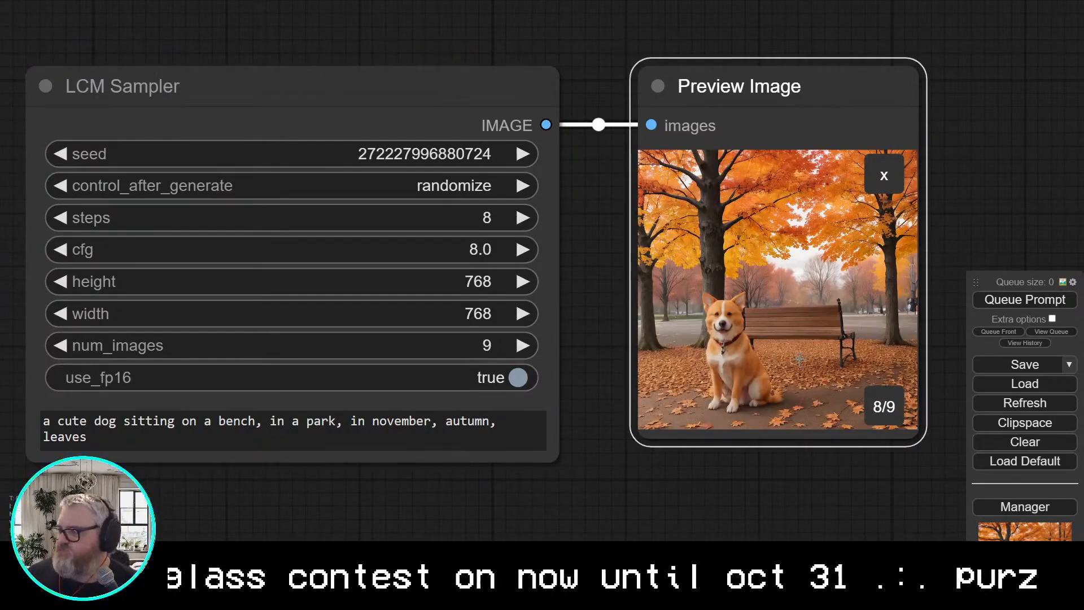
pyautogui.scroll(10, 802, 327)
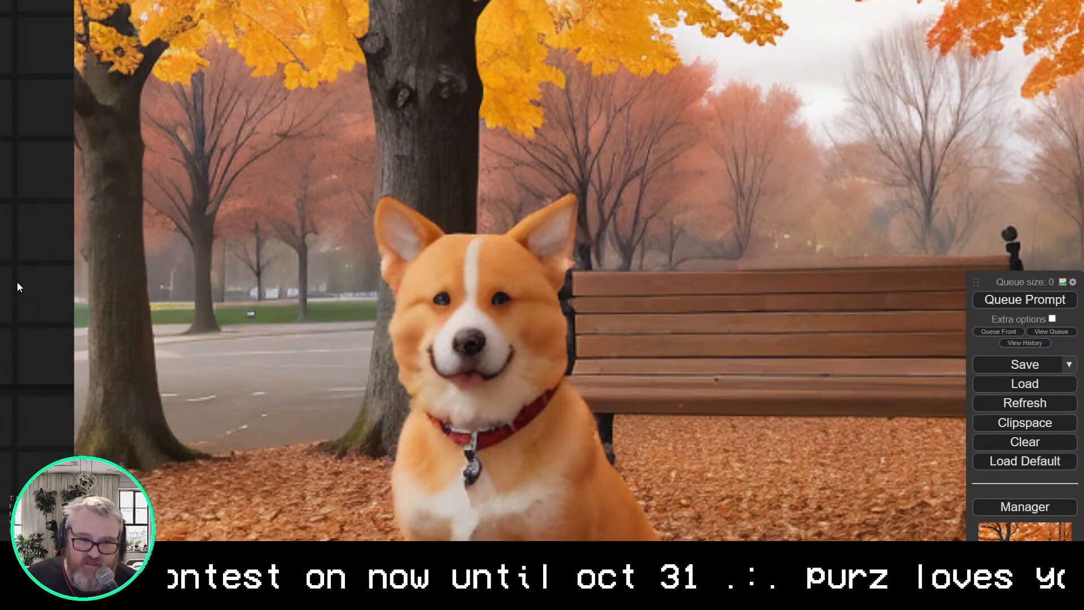
pyautogui.scroll(-17, 25, 276)
pyautogui.moveTo(26, 282); pyautogui.dragTo(493, 480)
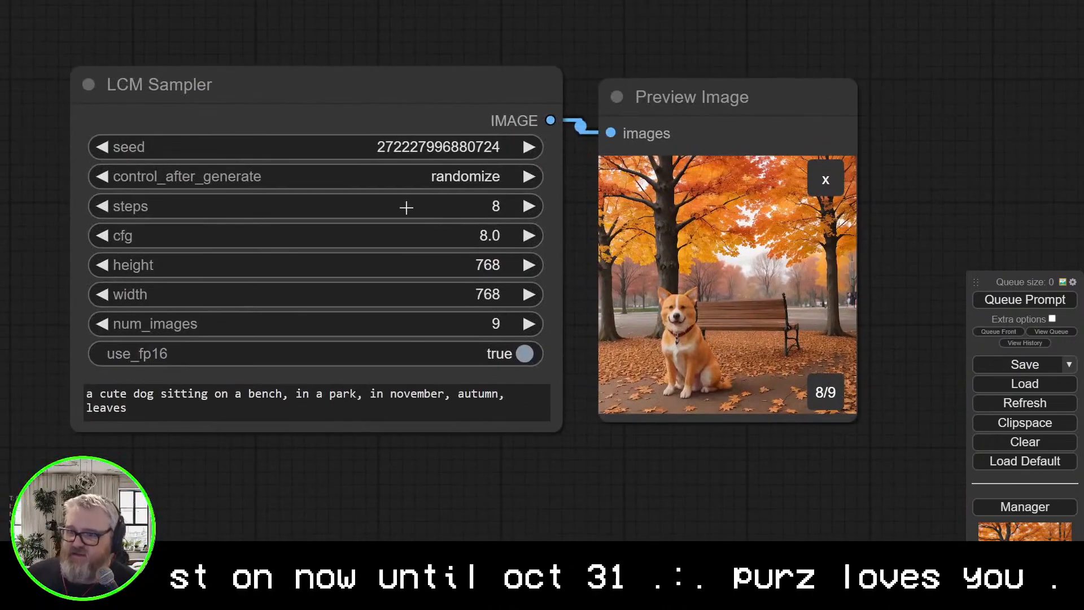
# Replace the LCM Sampler node with an LCM_img2img_Sampler node placed beside the Preview Image node
pyautogui.click(359, 107)
pyautogui.press('Delete')
pyautogui.doubleClick(220, 107)
pyautogui.write('lcm')
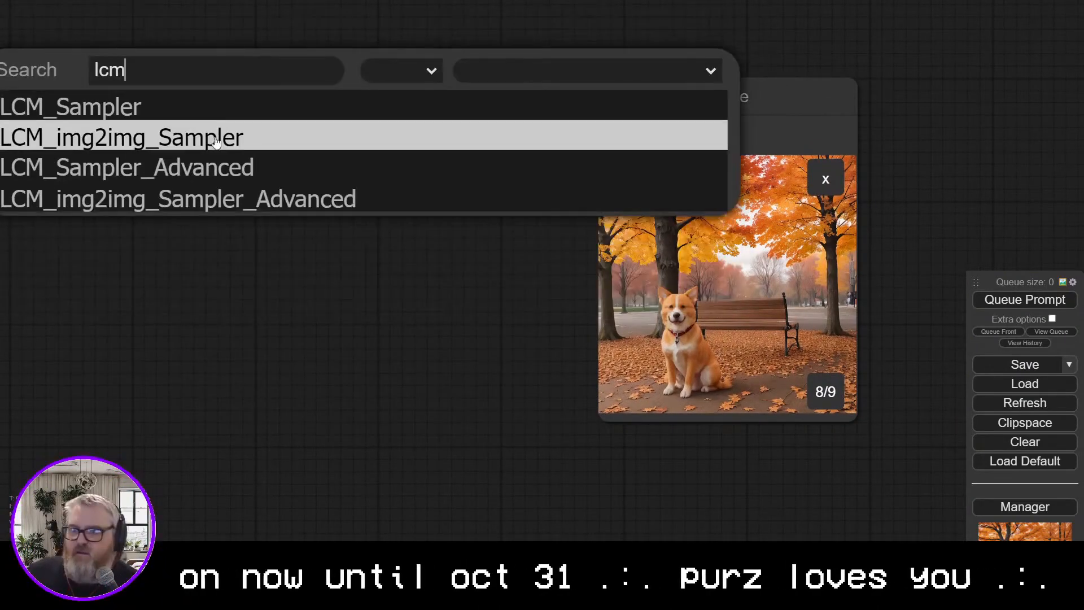
pyautogui.click(234, 137)
pyautogui.moveTo(431, 92); pyautogui.dragTo(257, 106)
pyautogui.scroll(-5, 256, 112)
pyautogui.moveTo(113, 119); pyautogui.dragTo(274, 187)
# Add a Load Image node feeding the img2img sampler's images input and upload Mr_beans_holiday_ver2.webp into it
pyautogui.moveTo(294, 191); pyautogui.dragTo(72, 139)
pyautogui.click(198, 254)
pyautogui.click(129, 210)
pyautogui.doubleClick(256, 67)
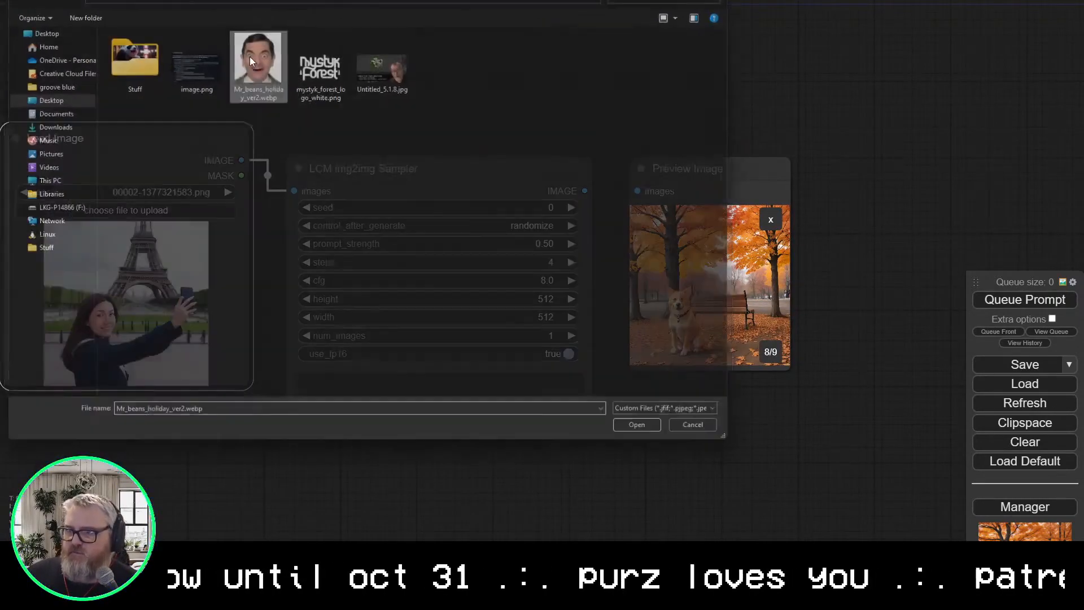
# Connect the img2img sampler's IMAGE output to the Preview Image node and enlarge that preview node
pyautogui.moveTo(451, 456); pyautogui.dragTo(493, 429)
pyautogui.moveTo(627, 164); pyautogui.dragTo(699, 167)
pyautogui.moveTo(831, 342); pyautogui.dragTo(900, 396)
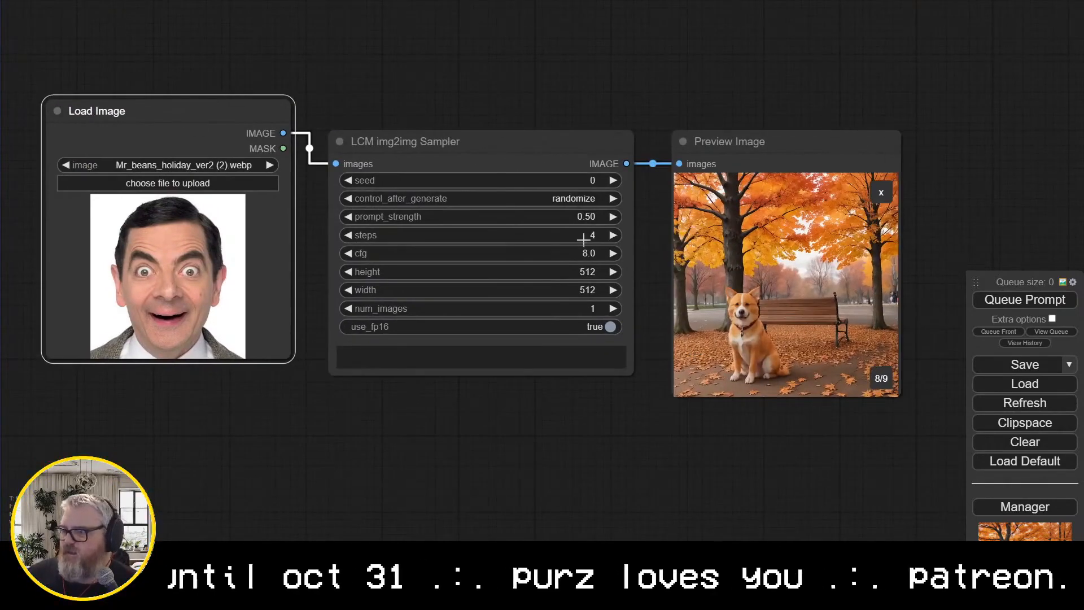
# Set the img2img sampler's height and width to 768 and num_images to 4
pyautogui.click(586, 270)
pyautogui.press('BackSpace')
pyautogui.press('BackSpace')
pyautogui.write('768')
pyautogui.press('Return')
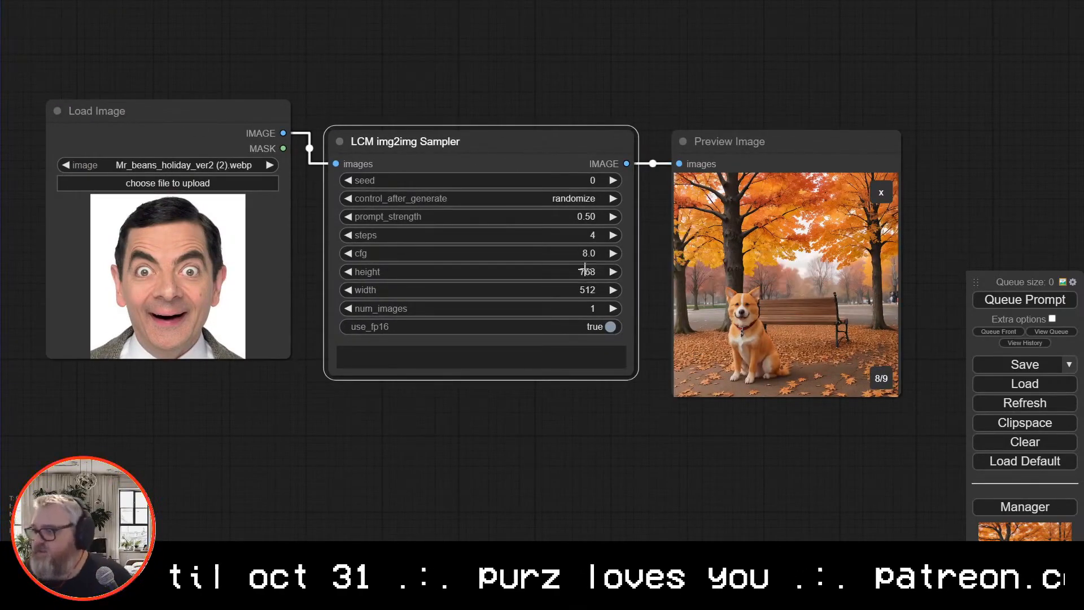
pyautogui.click(589, 292)
pyautogui.press('BackSpace')
pyautogui.press('BackSpace')
pyautogui.press('BackSpace')
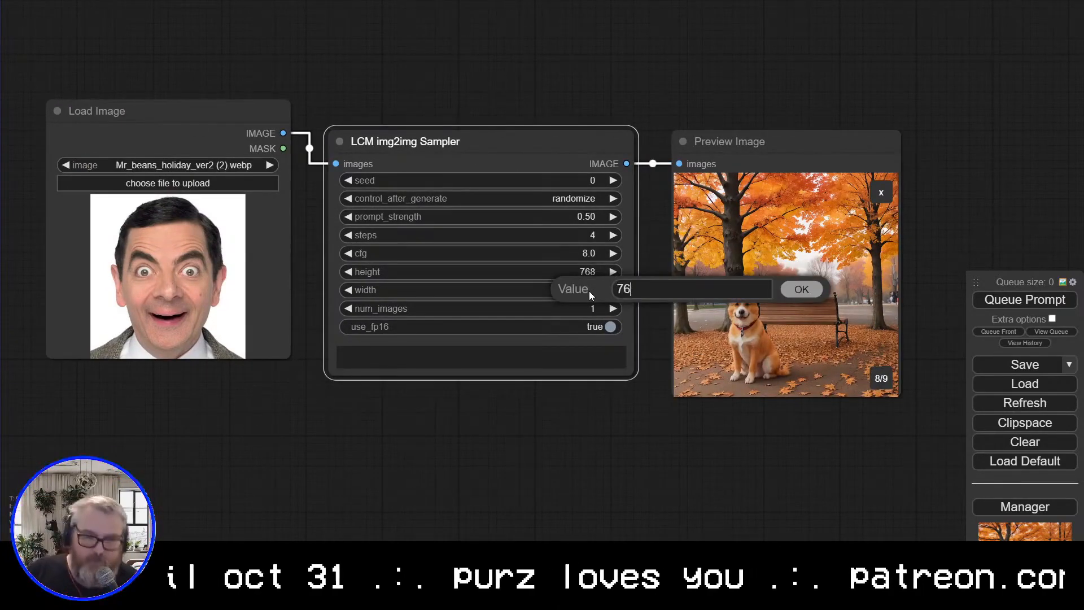
pyautogui.write('768')
pyautogui.press('Return')
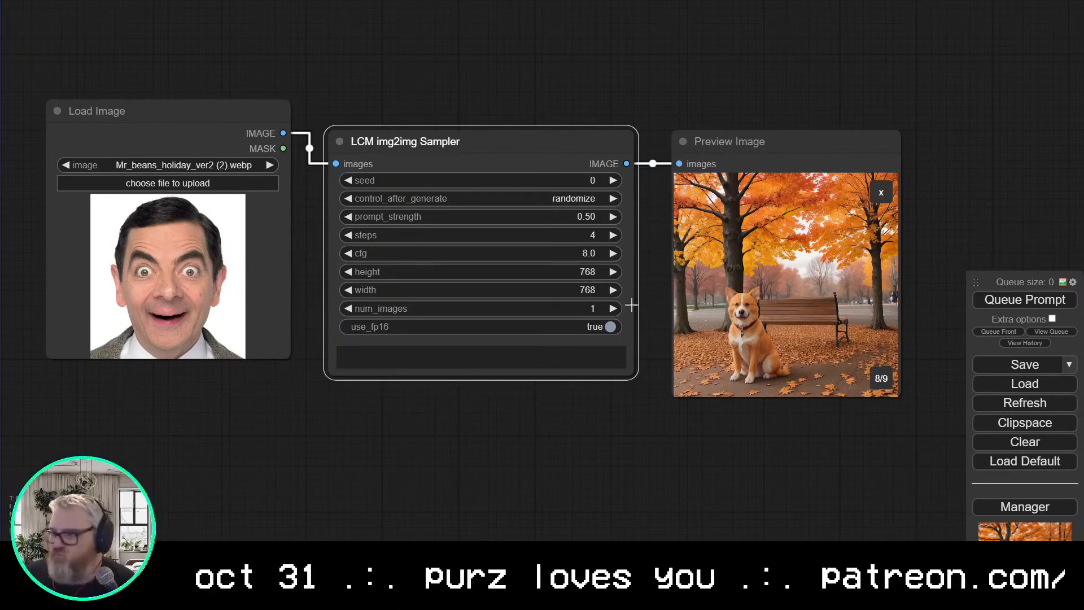
pyautogui.click(613, 309)
pyautogui.click(613, 308)
pyautogui.click(613, 308)
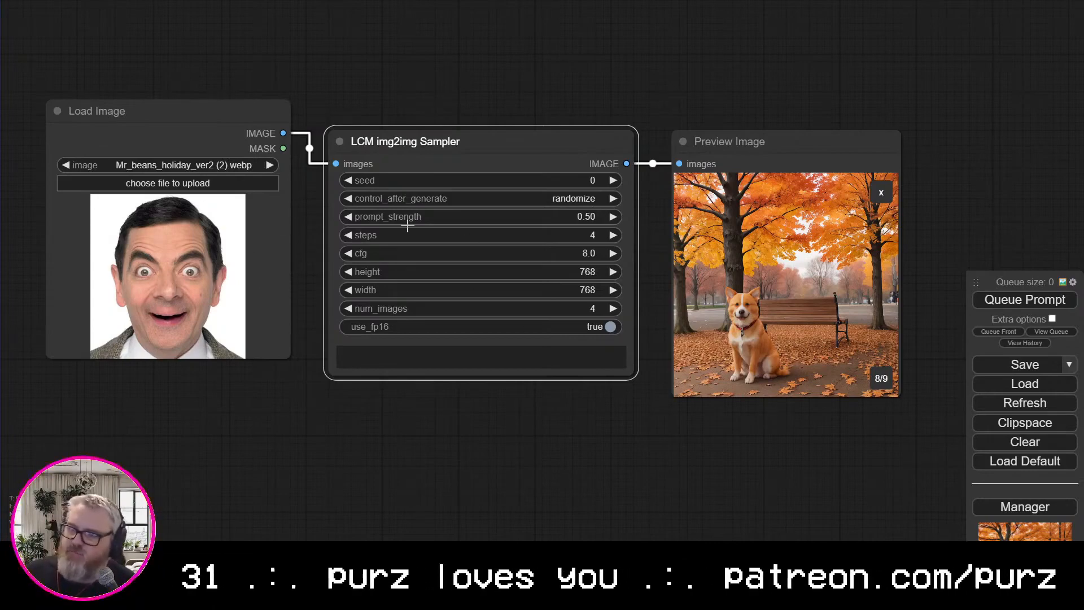
# Enter the prompt "dwayne the rock johnson" in the img2img sampler and queue the generation
pyautogui.click(494, 359)
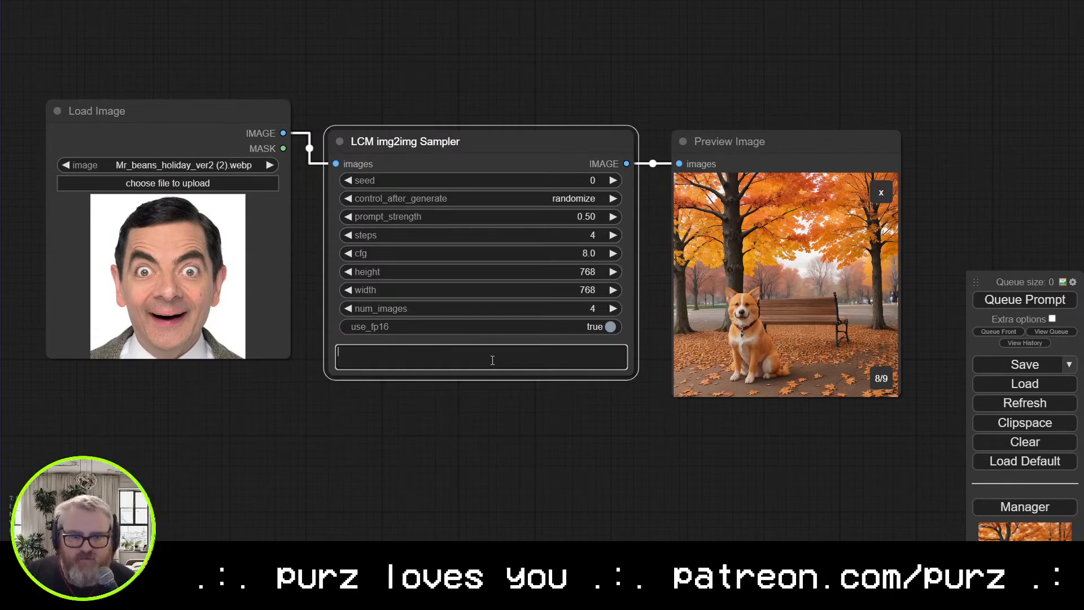
pyautogui.write('dwayne the rock johnso')
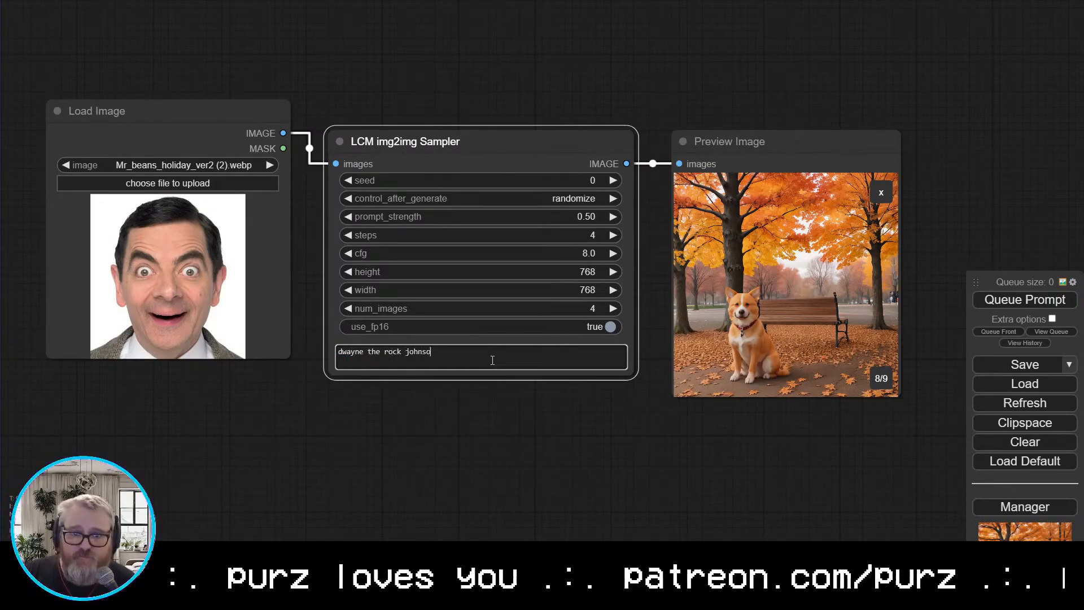
pyautogui.write('n')
pyautogui.click(1002, 298)
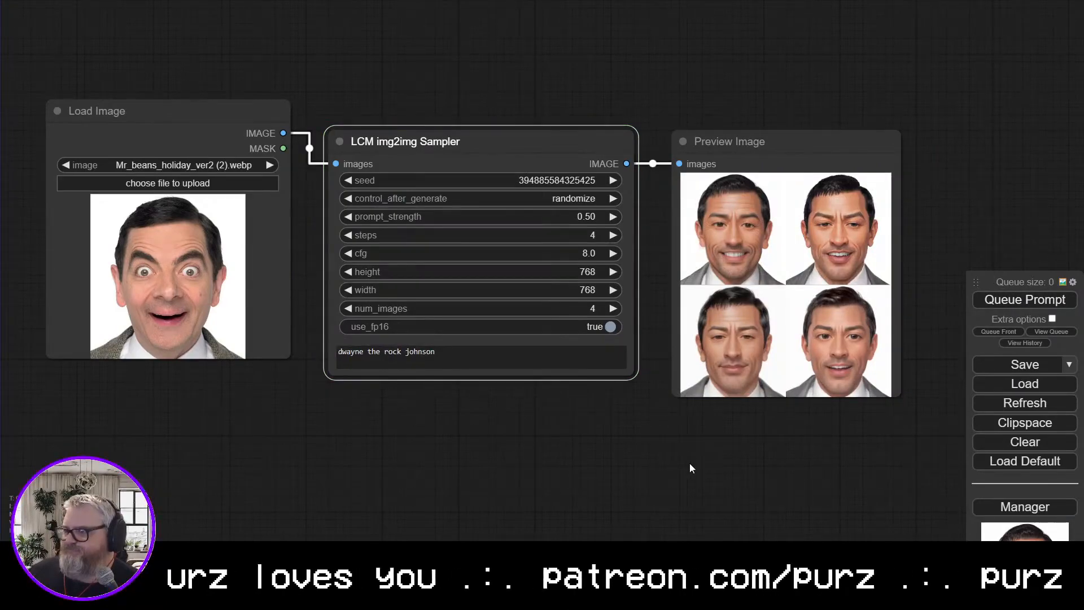
# Rearrange the nodes with Load Image above the sampler and a much larger Preview Image node beside them
pyautogui.scroll(2, 689, 463)
pyautogui.moveTo(690, 463); pyautogui.dragTo(885, 449)
pyautogui.moveTo(678, 56); pyautogui.dragTo(278, 373)
pyautogui.scroll(-3, 270, 396)
pyautogui.moveTo(791, 148); pyautogui.dragTo(465, 121)
pyautogui.moveTo(581, 355); pyautogui.dragTo(731, 535)
pyautogui.scroll(3, 760, 426)
pyautogui.moveTo(759, 426); pyautogui.dragTo(990, 378)
pyautogui.scroll(-1, 95, 227)
pyautogui.moveTo(95, 227); pyautogui.dragTo(153, 221)
pyautogui.moveTo(938, 496); pyautogui.dragTo(972, 534)
pyautogui.moveTo(146, 221); pyautogui.dragTo(115, 221)
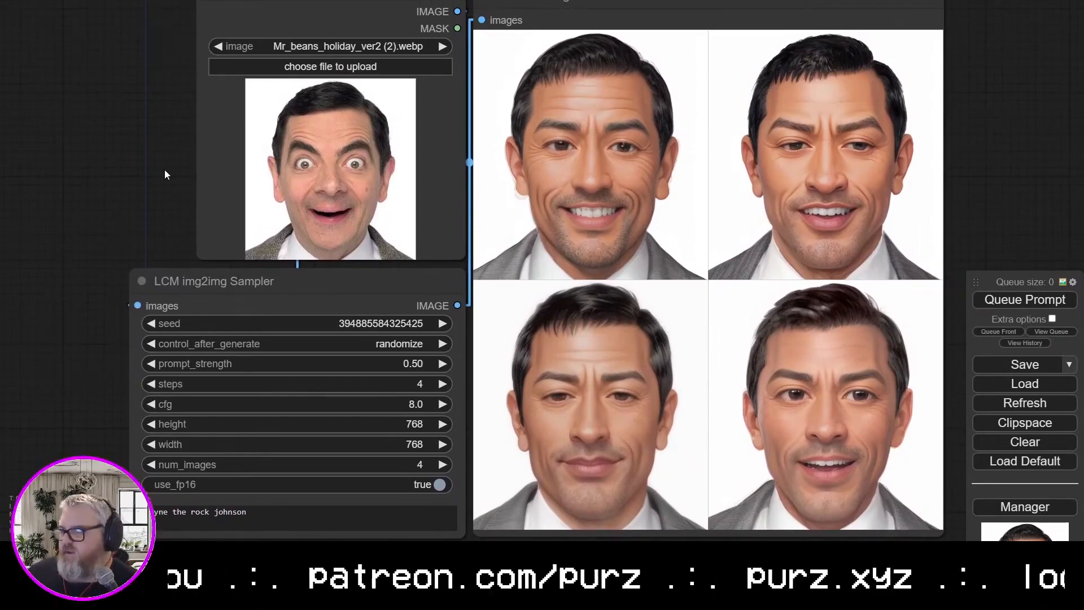
# Generate a batch with prompt_strength set to 0.14 and another with it set to 0.94
pyautogui.moveTo(415, 363); pyautogui.dragTo(405, 359)
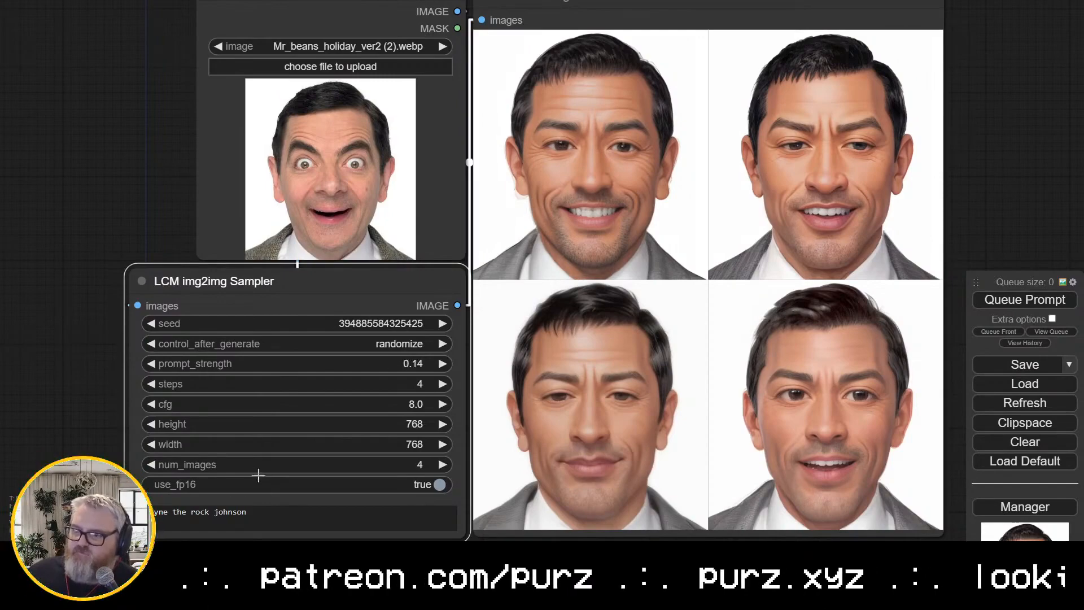
pyautogui.hotkey('ctrl', 'Return')
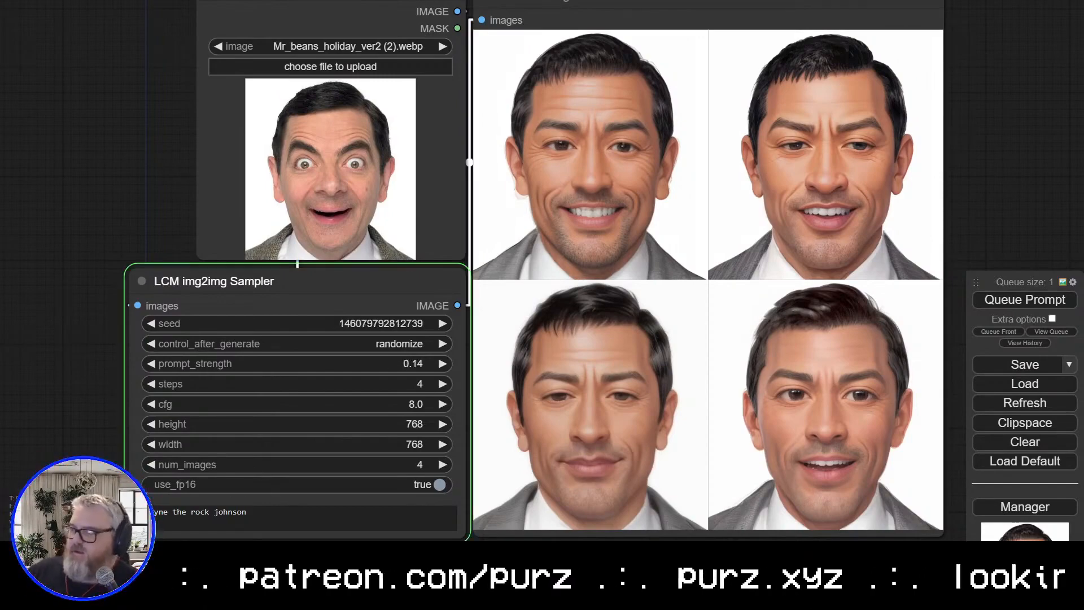
pyautogui.moveTo(402, 365); pyautogui.dragTo(406, 364)
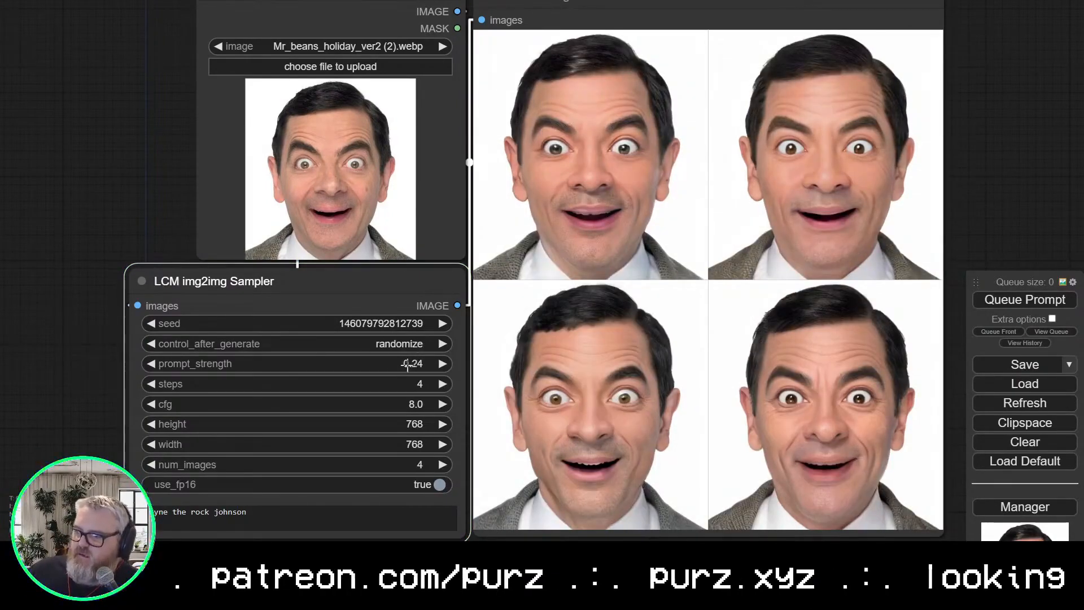
pyautogui.hotkey('ctrl', 'Return')
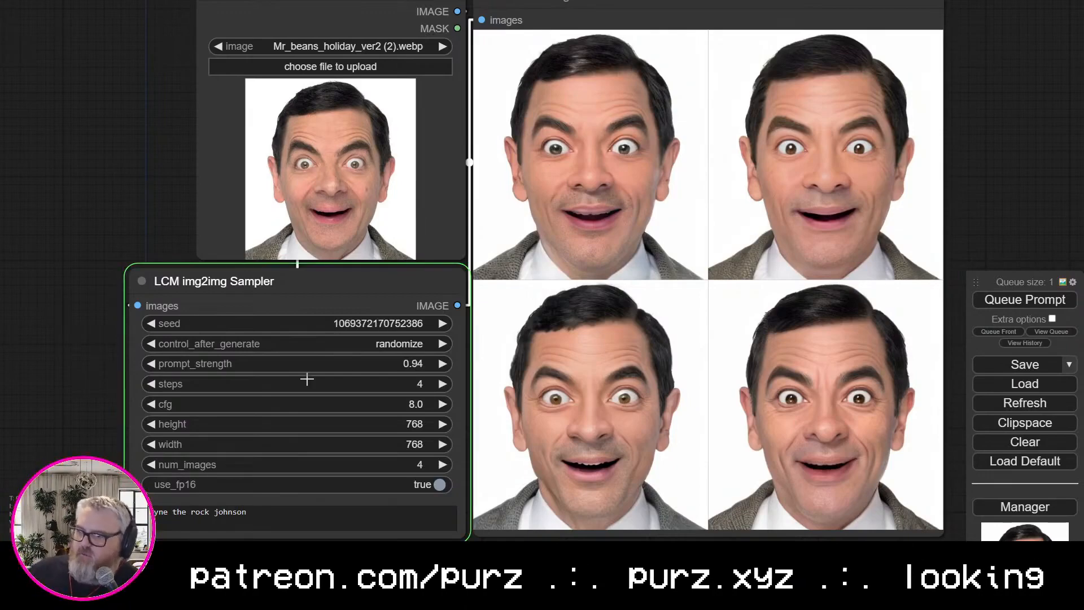
# Generate a batch with a lower prompt_strength and another with it set to 1.00
pyautogui.moveTo(429, 363); pyautogui.dragTo(418, 359)
pyautogui.hotkey('ctrl', 'Return')
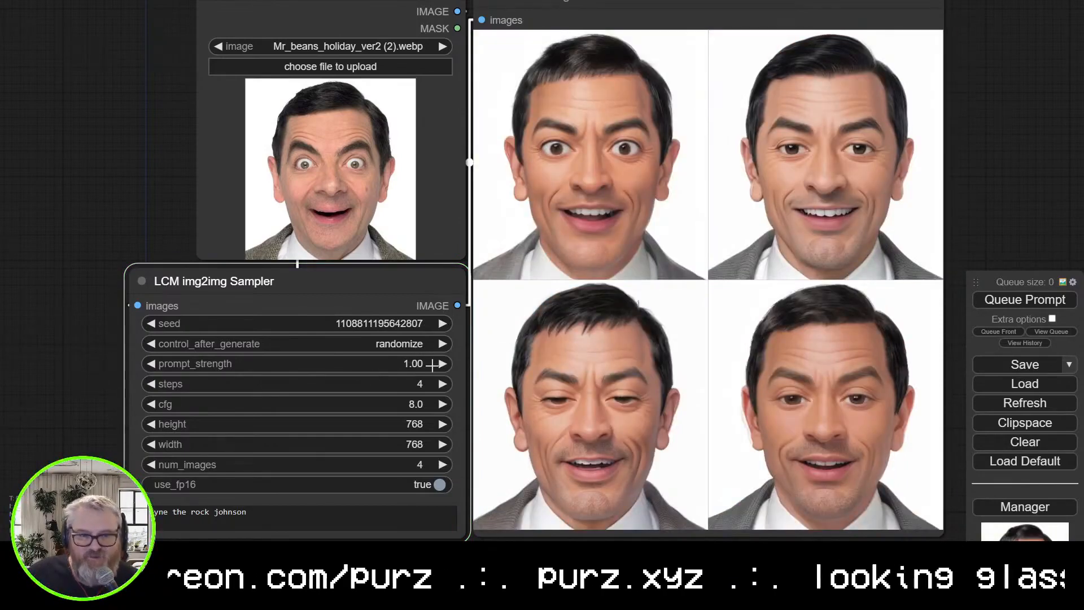
pyautogui.hotkey('ctrl', 'Return')
# Set prompt_strength to 0.54 and queue three generations in a row
pyautogui.moveTo(417, 356); pyautogui.dragTo(402, 359)
pyautogui.hotkey('ctrl', 'Return')
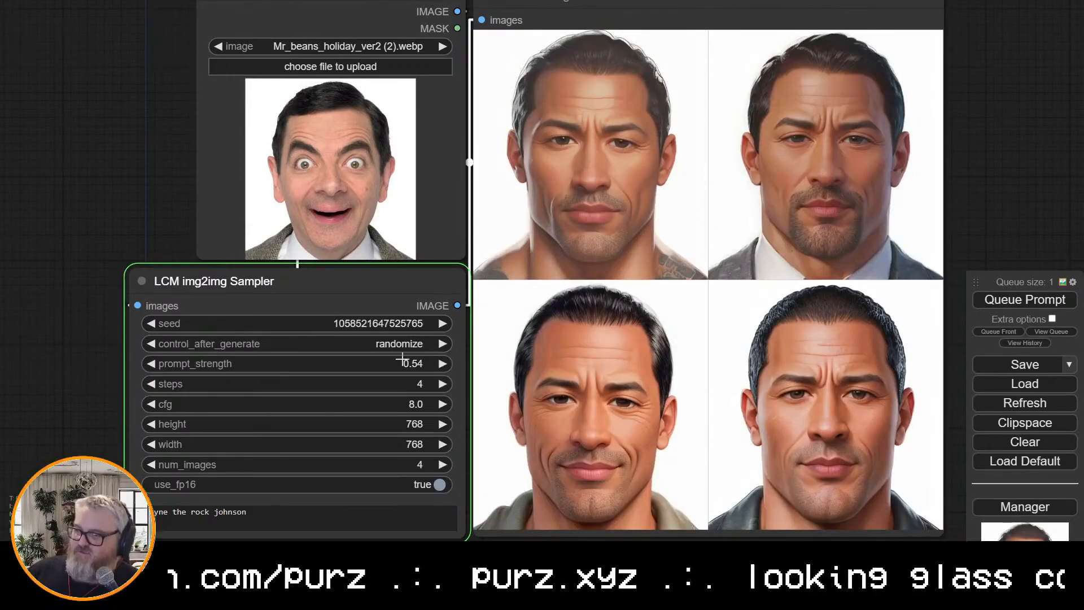
pyautogui.hotkey('ctrl', 'Return')
pyautogui.hotkey('ctrl', 'Return')
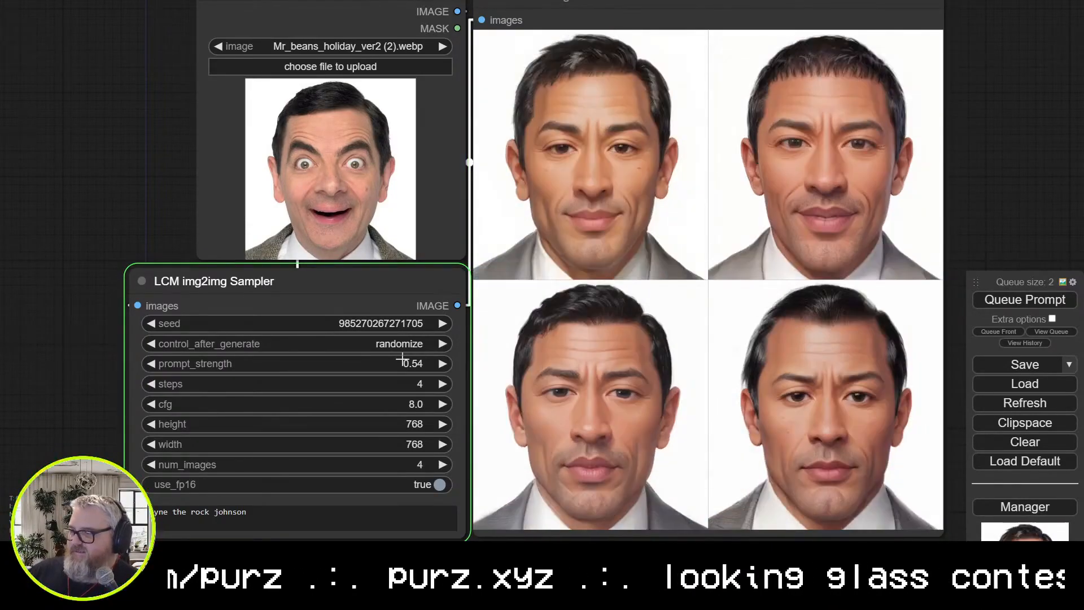
# Replace the source image in Load Image with the portrait IMG_20200209_170921_312.png from the Stuff folder
pyautogui.scroll(-4, 171, 169)
pyautogui.scroll(1, 168, 154)
pyautogui.moveTo(168, 154); pyautogui.dragTo(208, 176)
pyautogui.click(332, 115)
pyautogui.doubleClick(133, 65)
pyautogui.doubleClick(624, 276)
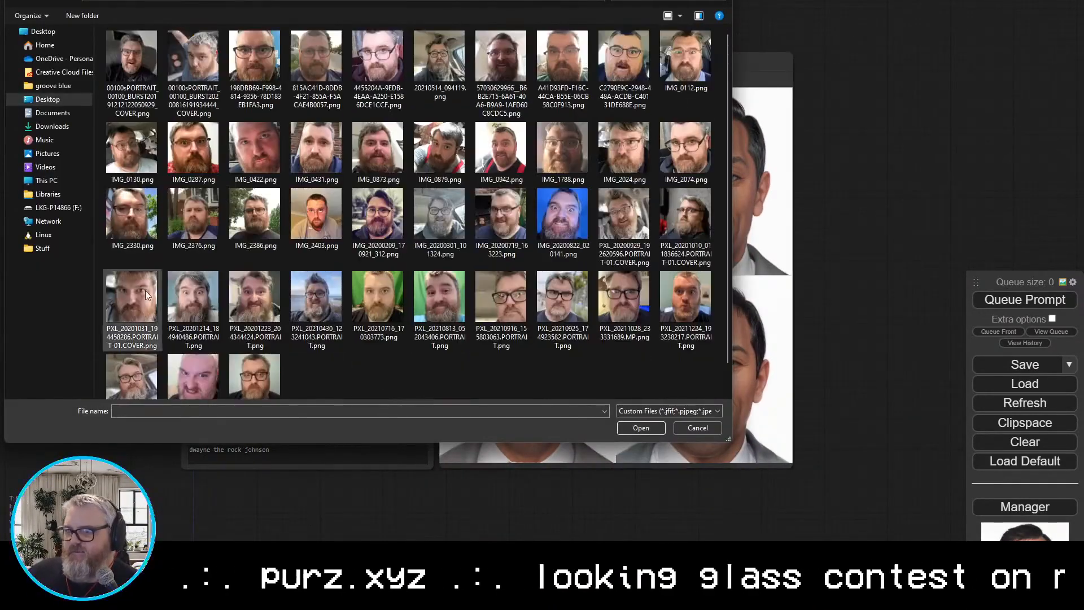
pyautogui.doubleClick(378, 219)
# Generate three batches from the new portrait with the current sampler settings
pyautogui.click(1013, 301)
pyautogui.scroll(2, 855, 263)
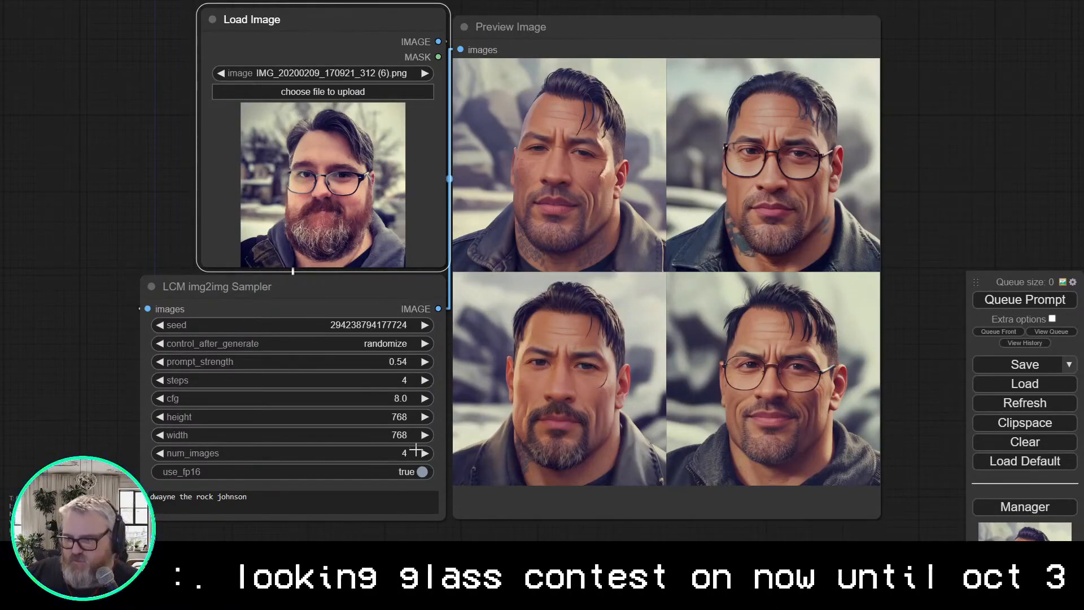
pyautogui.click(1006, 302)
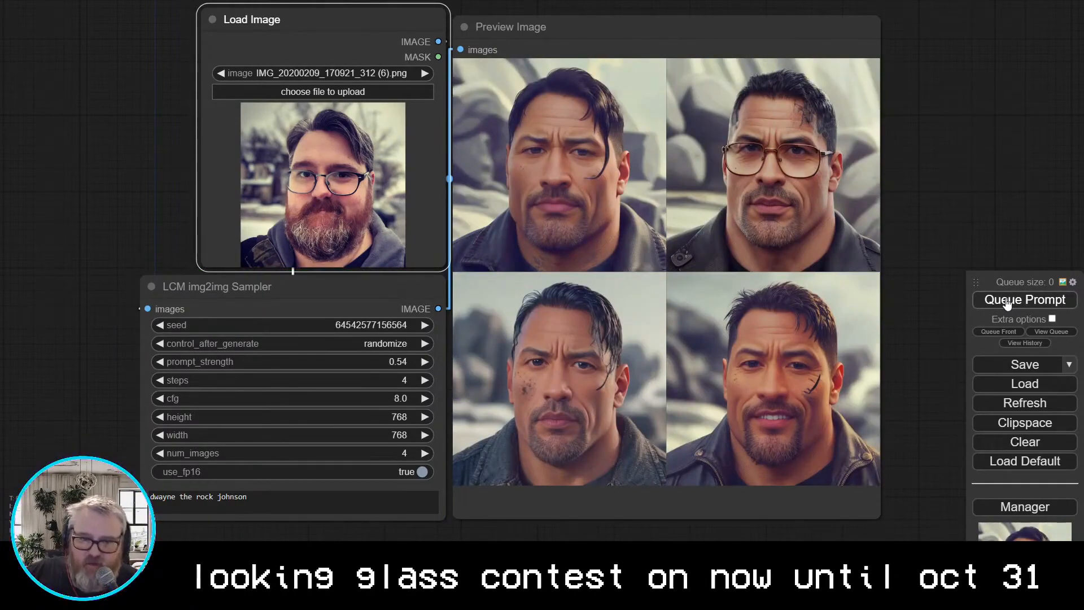
pyautogui.click(1006, 303)
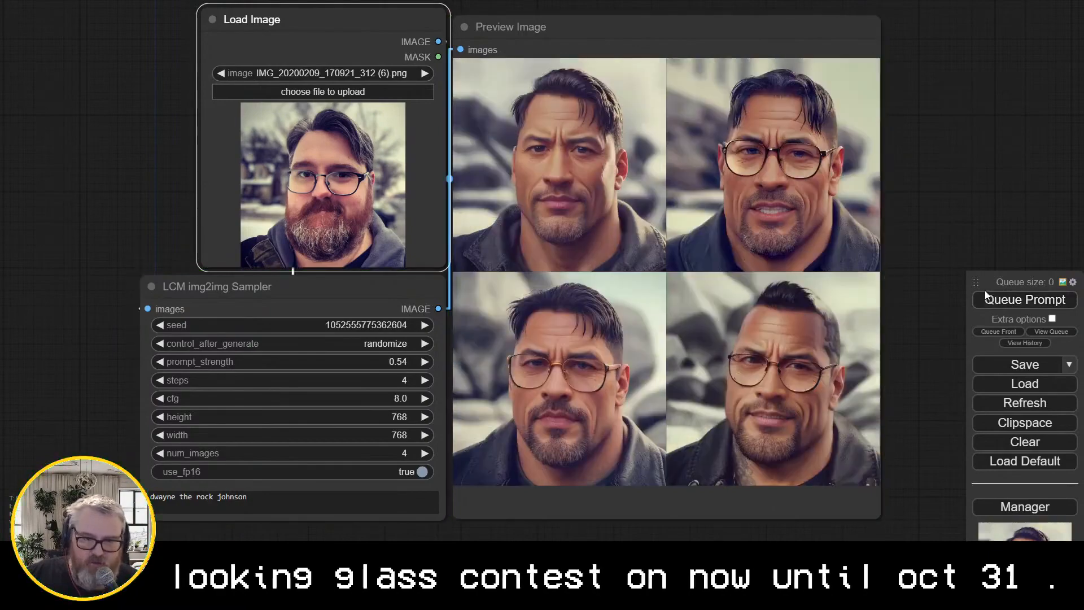
pyautogui.click(108, 167)
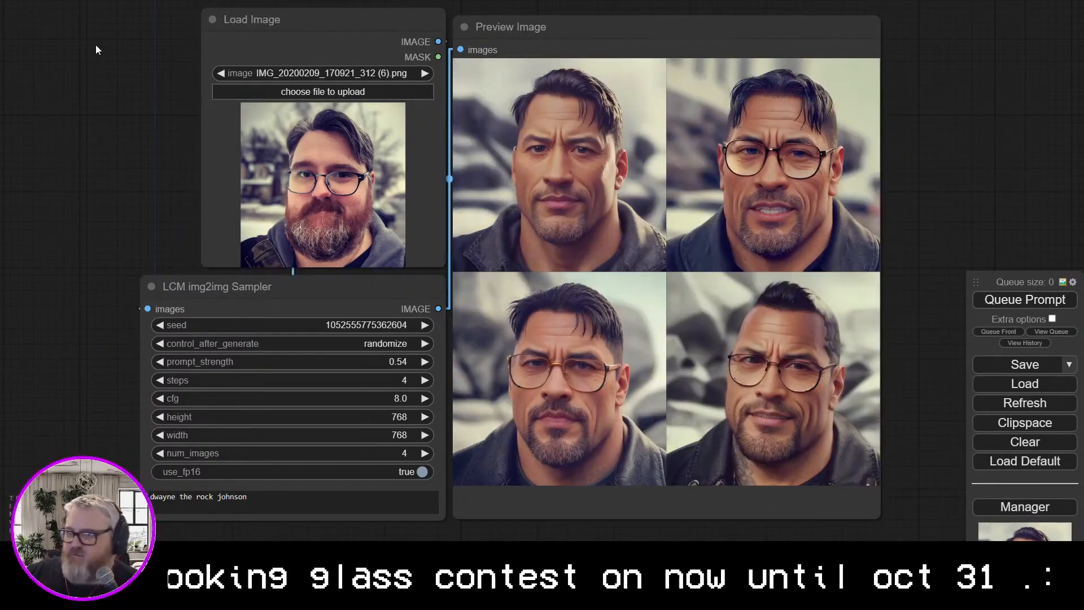
# Set prompt_strength to 0.18, regenerate the portraits, and inspect the results up close
pyautogui.scroll(-2, 117, 150)
pyautogui.moveTo(116, 150); pyautogui.dragTo(146, 152)
pyautogui.moveTo(379, 326); pyautogui.dragTo(364, 326)
pyautogui.click(1029, 301)
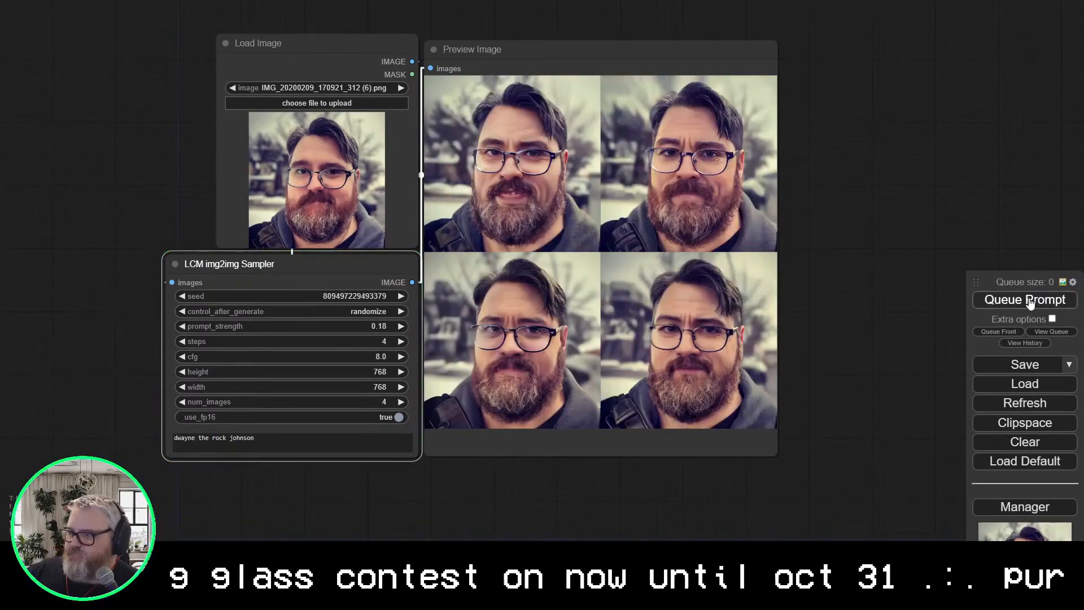
pyautogui.scroll(10, 530, 209)
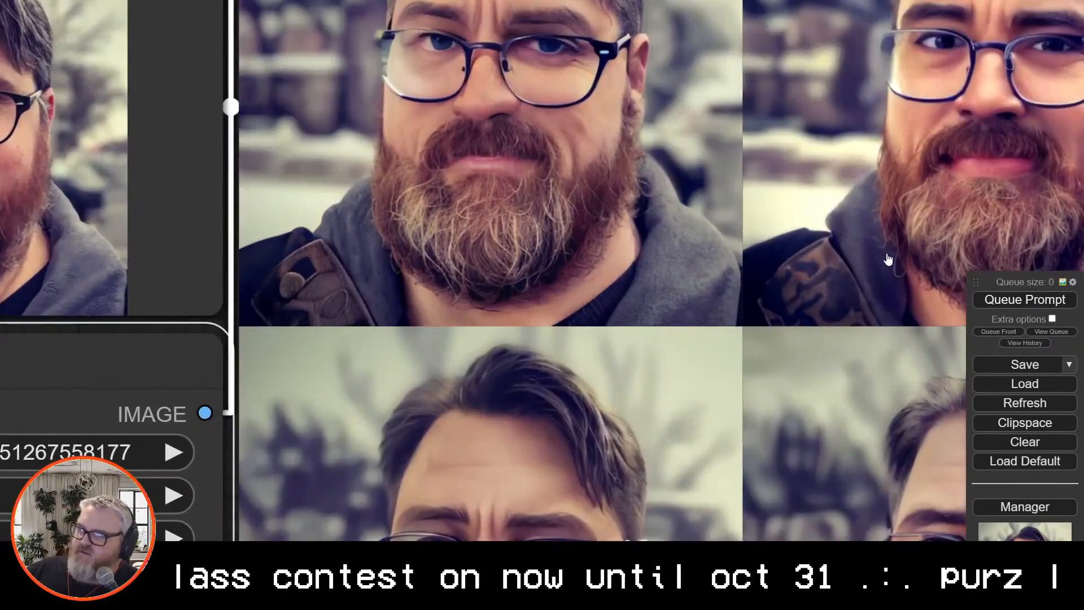
pyautogui.scroll(-1, 510, 426)
pyautogui.moveTo(511, 427); pyautogui.dragTo(543, 103)
pyautogui.scroll(-7, 543, 104)
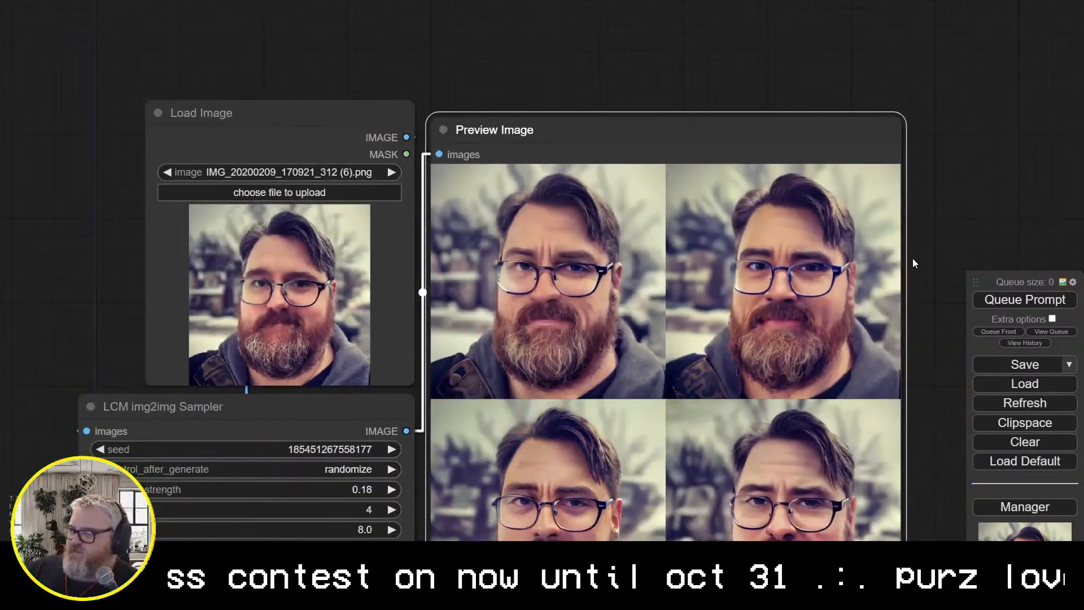
# Generate portraits with prompt_strength at 1.00 and again at 0.66
pyautogui.moveTo(913, 261); pyautogui.dragTo(923, 167)
pyautogui.scroll(-1, 830, 195)
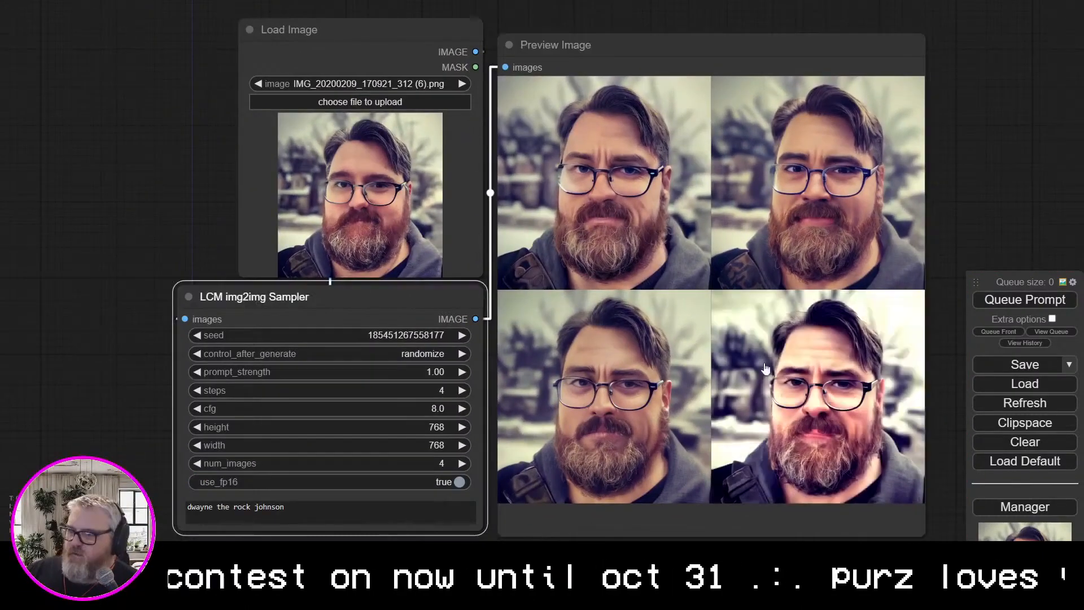
pyautogui.click(1017, 300)
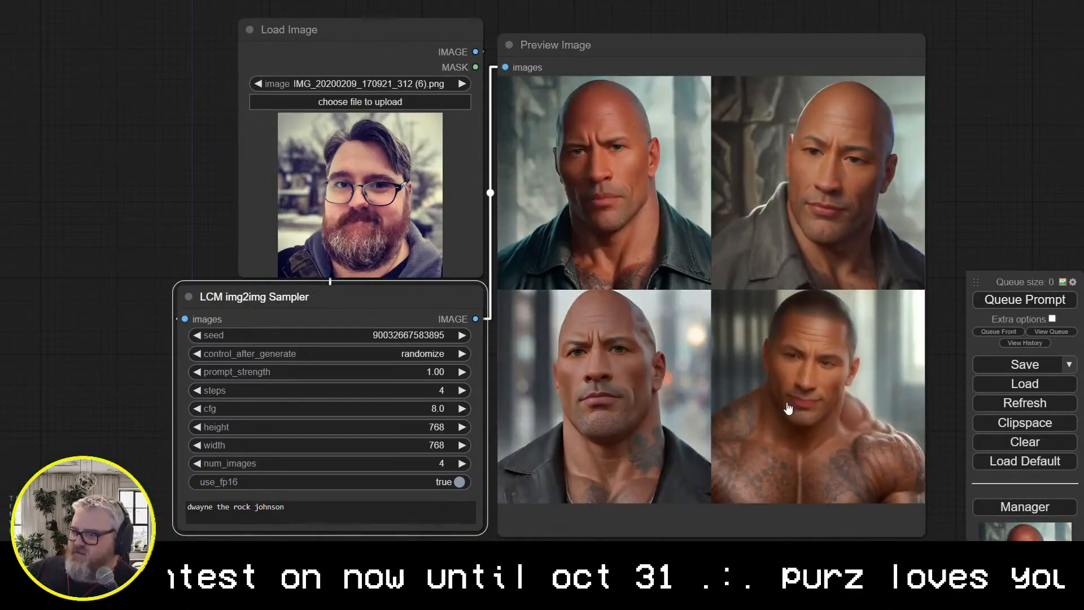
pyautogui.click(1014, 300)
pyautogui.moveTo(447, 372); pyautogui.dragTo(427, 371)
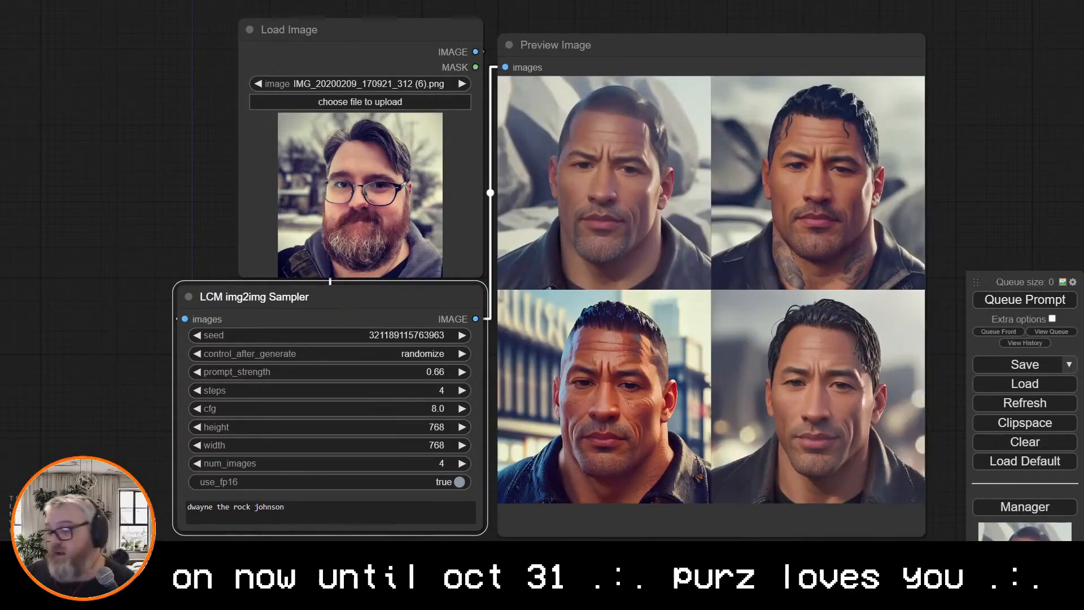
# Delete the LCM img2img Sampler node from the workflow
pyautogui.click(143, 196)
pyautogui.scroll(-3, 143, 195)
pyautogui.scroll(3, 143, 188)
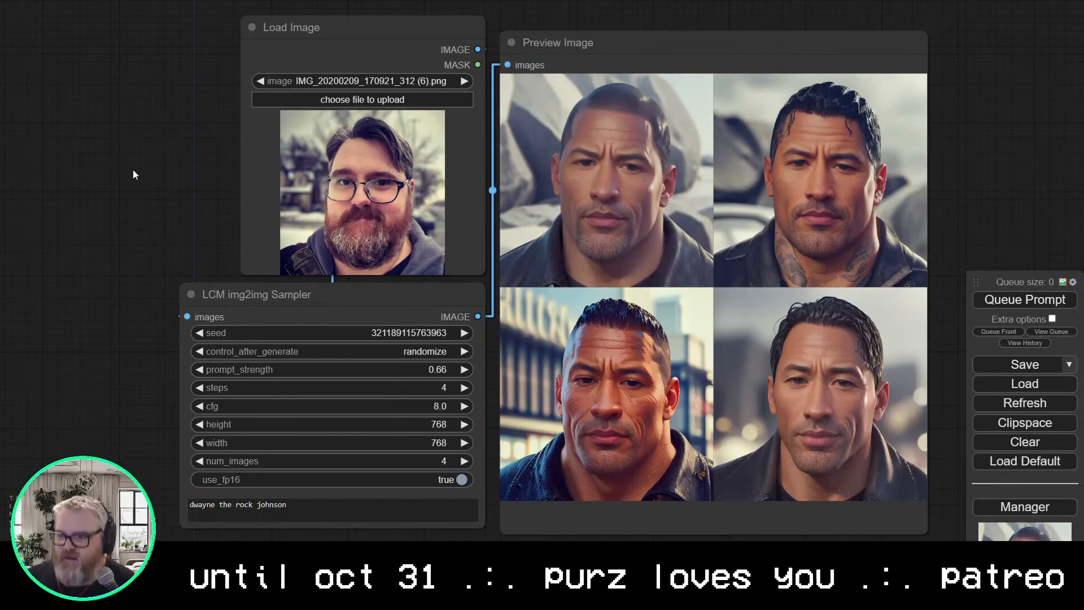
pyautogui.scroll(-4, 157, 185)
pyautogui.moveTo(157, 185); pyautogui.dragTo(211, 181)
pyautogui.scroll(4, 276, 177)
pyautogui.click(371, 295)
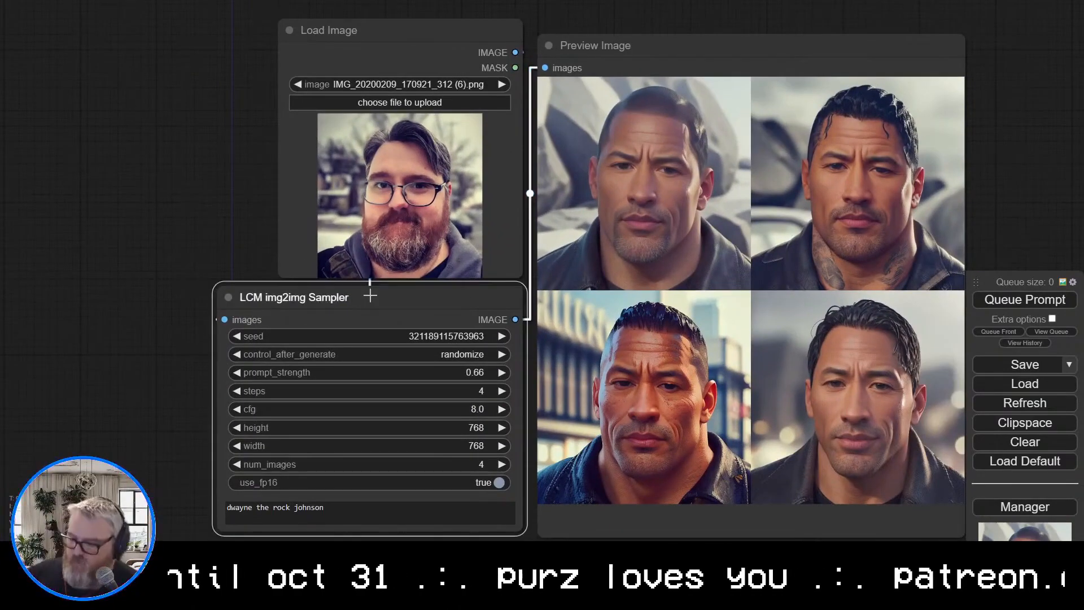
pyautogui.press('Delete')
# Add an LCM img2img Sampler (Advanced) node below Load Image and connect the loaded image to its images input
pyautogui.doubleClick(112, 356)
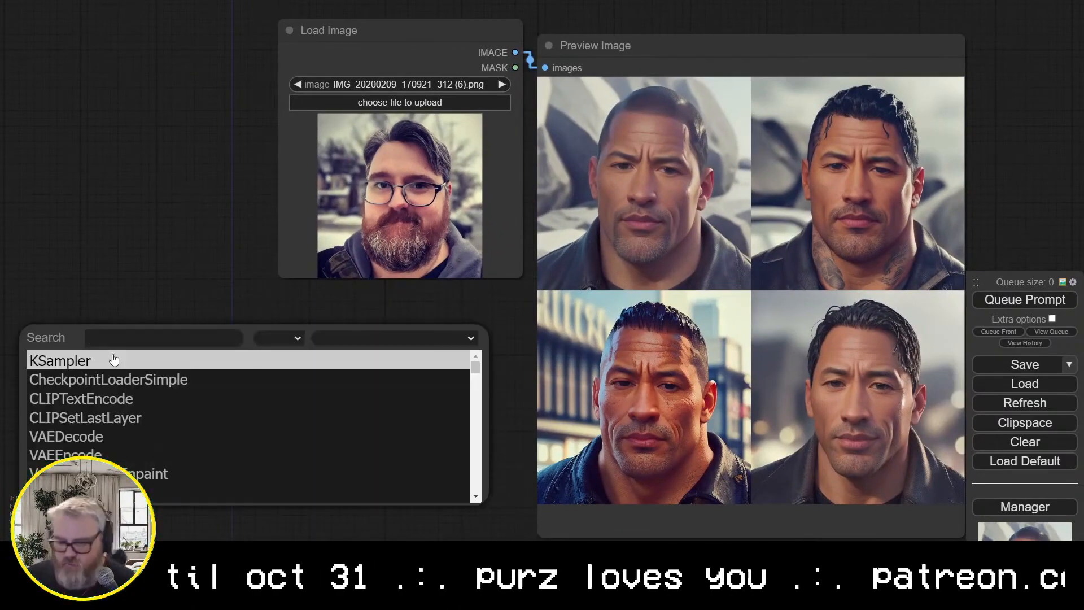
pyautogui.write('lcm')
pyautogui.click(144, 424)
pyautogui.moveTo(256, 368); pyautogui.dragTo(424, 334)
pyautogui.moveTo(515, 52); pyautogui.dragTo(165, 284)
# Try a PromptSchedule node as the advanced sampler's conditioning source and remove it
pyautogui.click(172, 307)
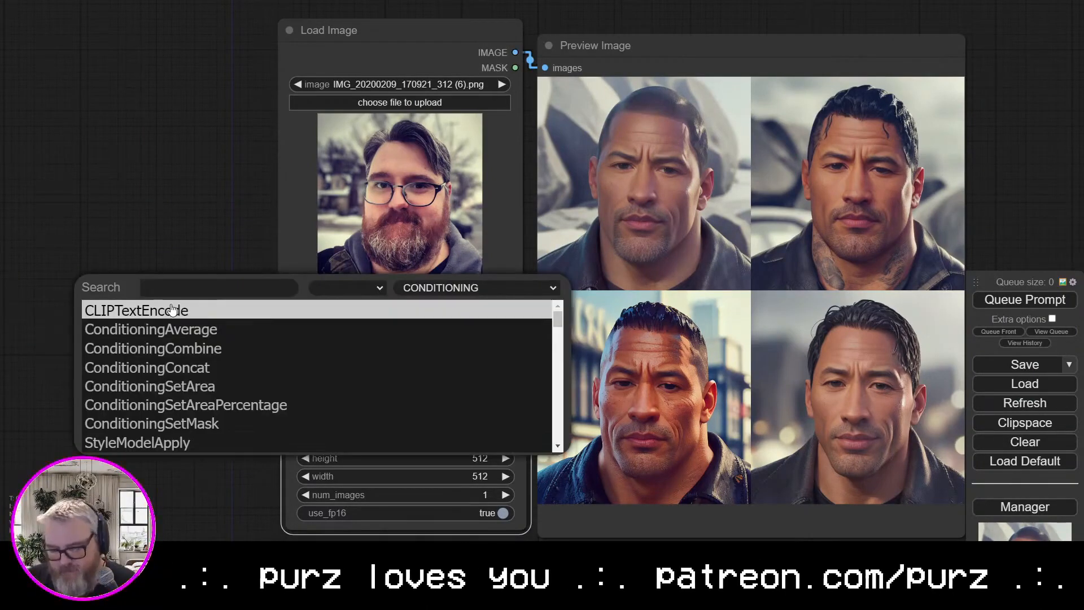
pyautogui.write('prompt')
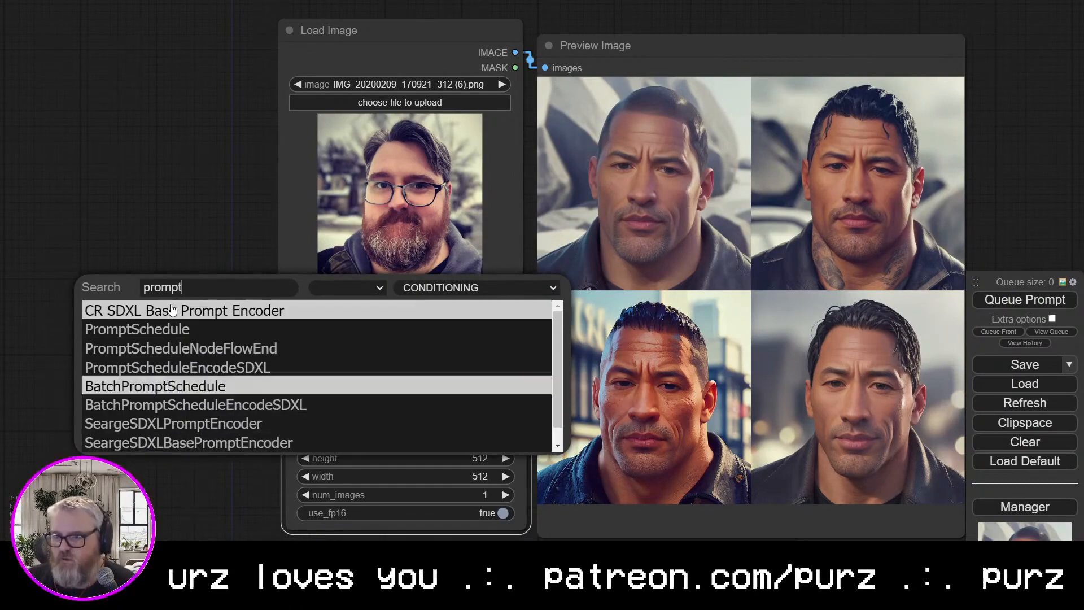
pyautogui.click(169, 329)
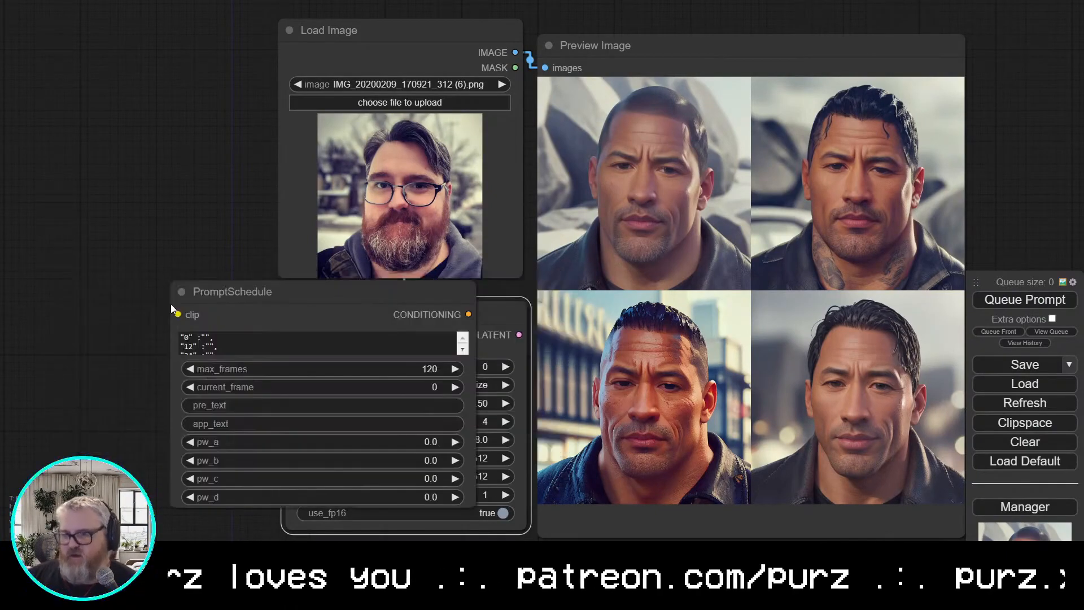
pyautogui.moveTo(295, 311); pyautogui.dragTo(114, 303)
pyautogui.press('Delete')
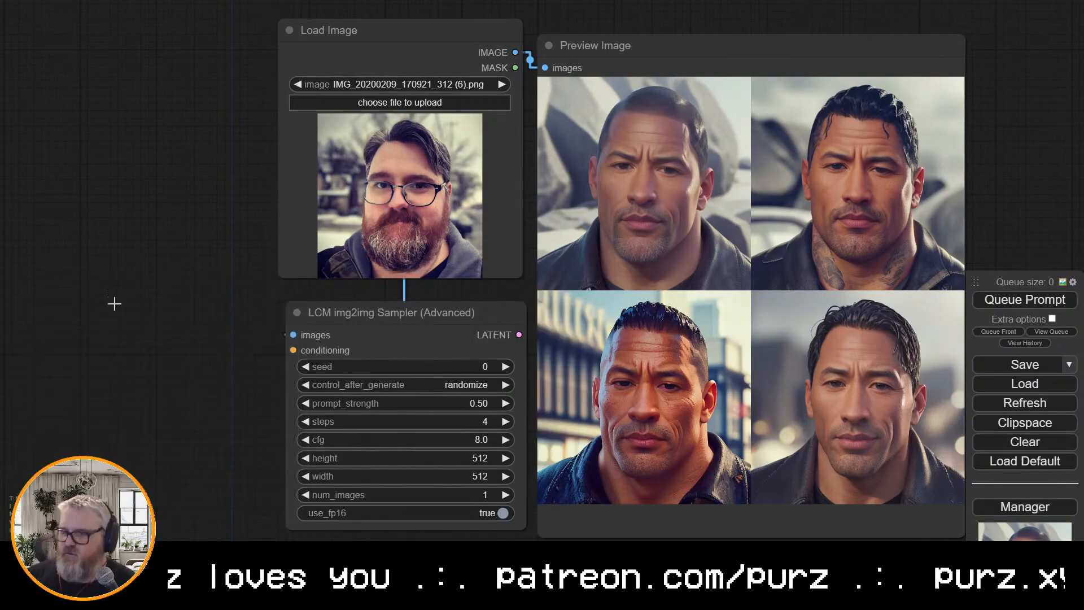
# Try a CR Prompt Text node as the prompt source and remove it
pyautogui.doubleClick(114, 305)
pyautogui.write('prompt')
pyautogui.click(114, 348)
pyautogui.moveTo(78, 255); pyautogui.dragTo(319, 227)
pyautogui.scroll(-3, 319, 227)
pyautogui.moveTo(326, 266); pyautogui.dragTo(202, 271)
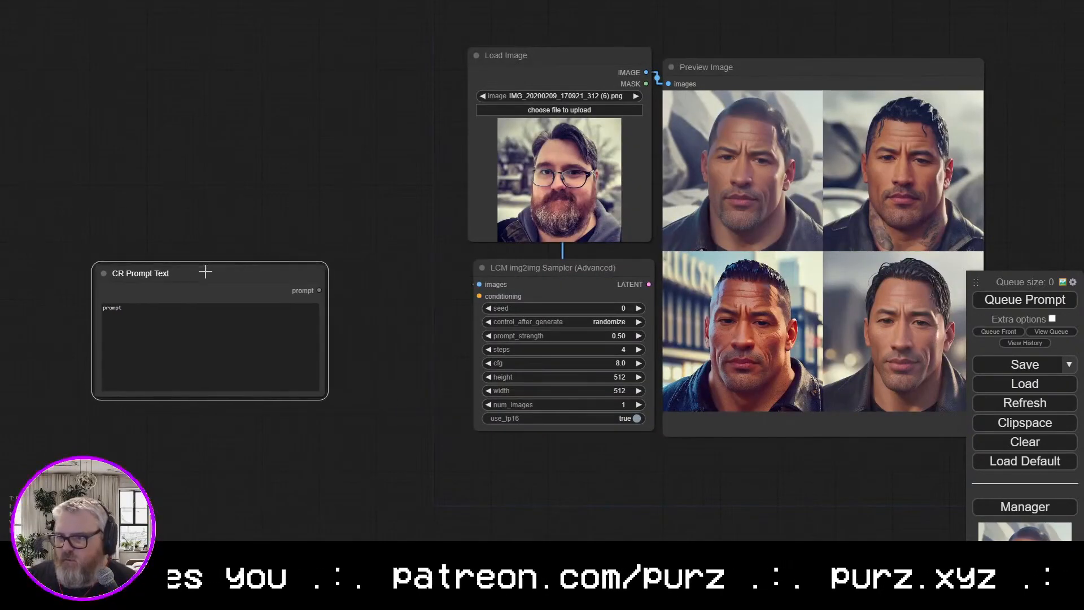
pyautogui.press('Delete')
# Add a CLIP Text Encode (Prompt) node and connect its conditioning output to the advanced sampler
pyautogui.doubleClick(206, 271)
pyautogui.write('clip')
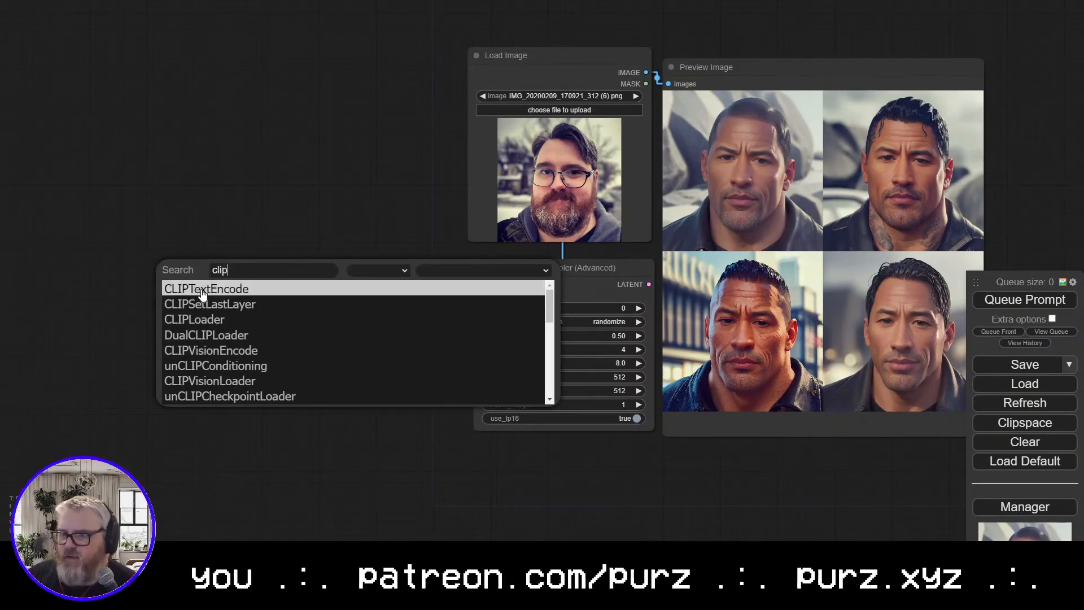
pyautogui.press('Return')
pyautogui.moveTo(328, 262); pyautogui.dragTo(298, 278)
pyautogui.moveTo(399, 296); pyautogui.dragTo(480, 297)
pyautogui.moveTo(353, 292); pyautogui.dragTo(244, 292)
pyautogui.click(553, 288)
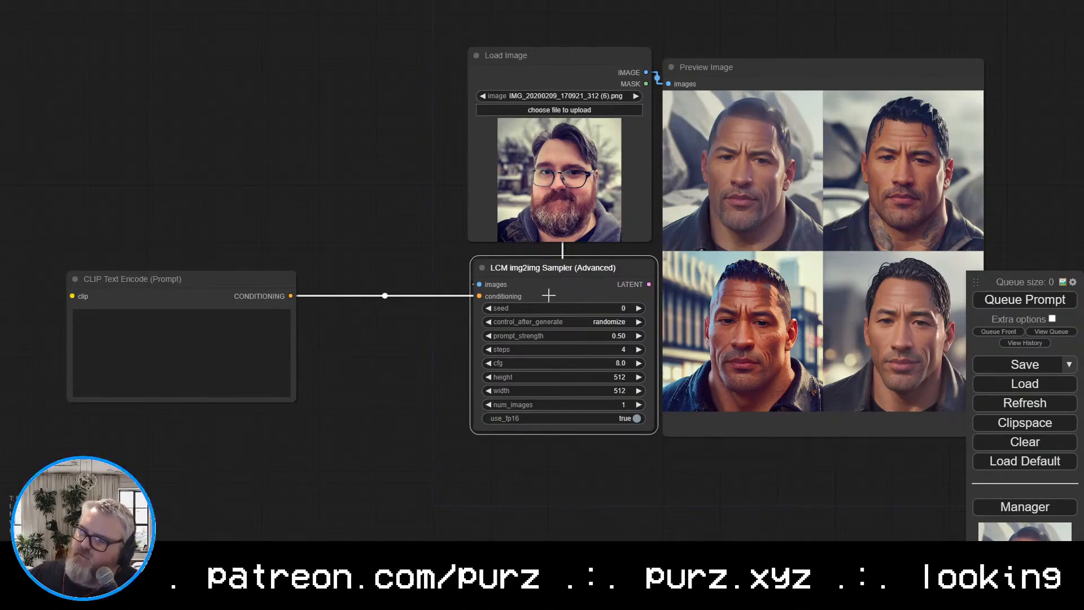
# Enter "hot dog bun" as the prompt in the CLIP Text Encode node
pyautogui.scroll(5, 383, 418)
pyautogui.moveTo(398, 400); pyautogui.dragTo(601, 430)
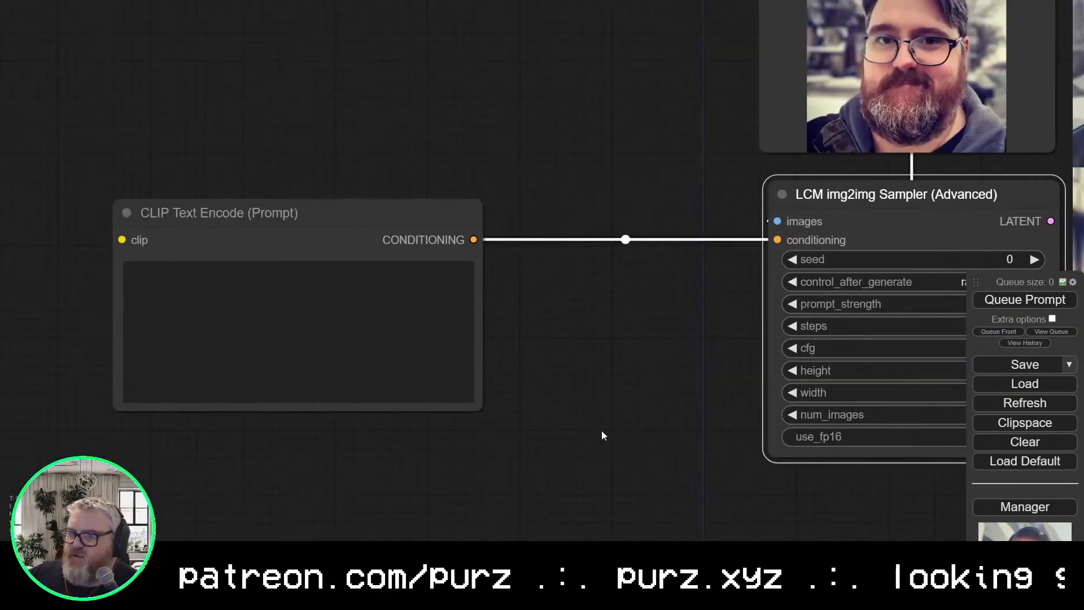
pyautogui.click(193, 310)
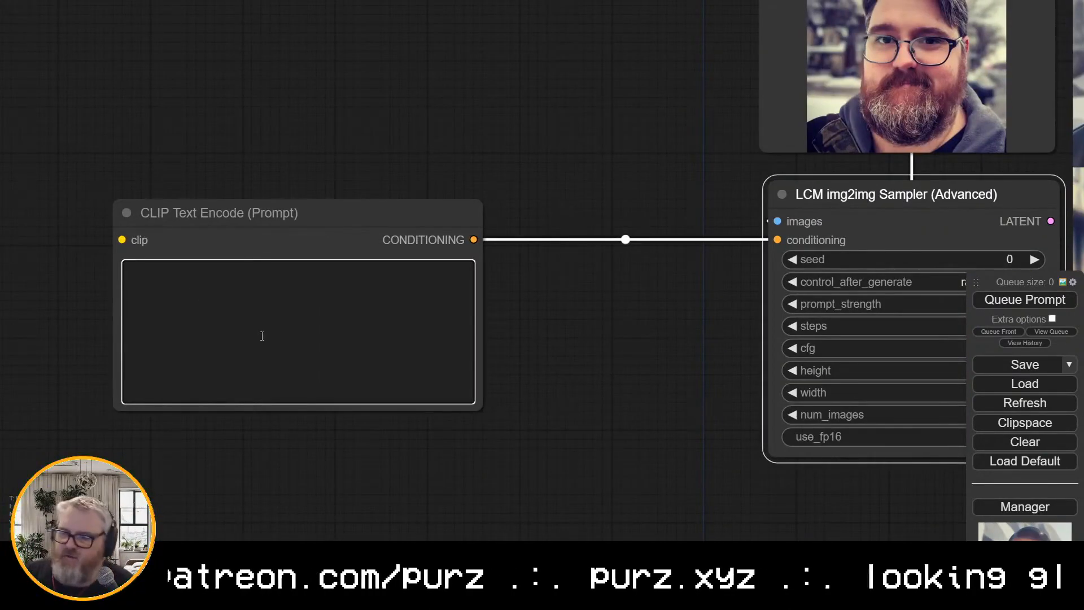
pyautogui.write('hot dog bun')
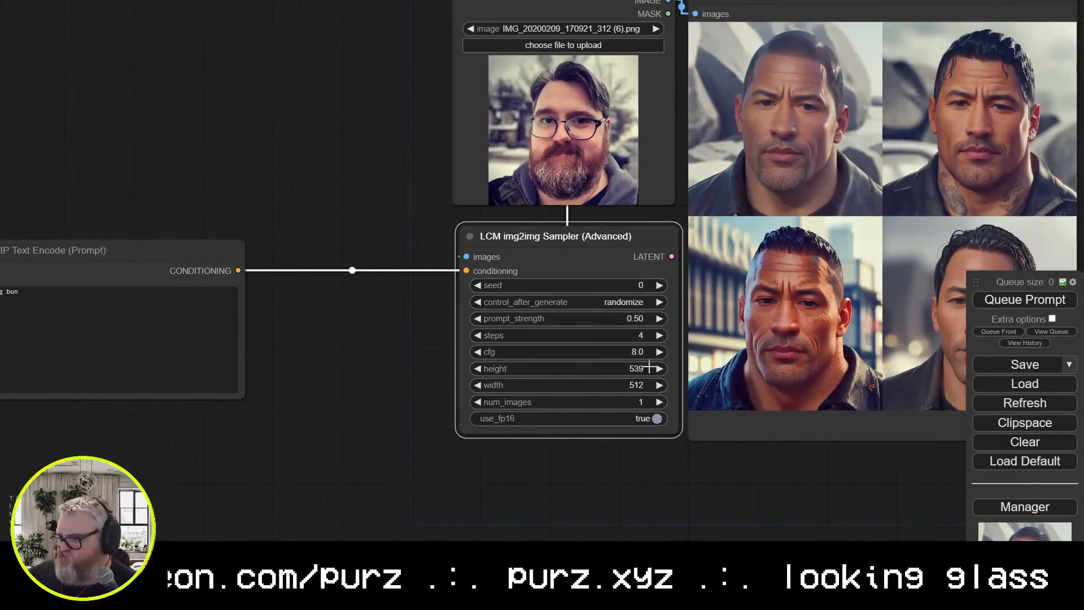
# Set the advanced sampler's height and width to 768 and queue the prompt
pyautogui.click(644, 368)
pyautogui.doubleClick(716, 361)
pyautogui.write('768')
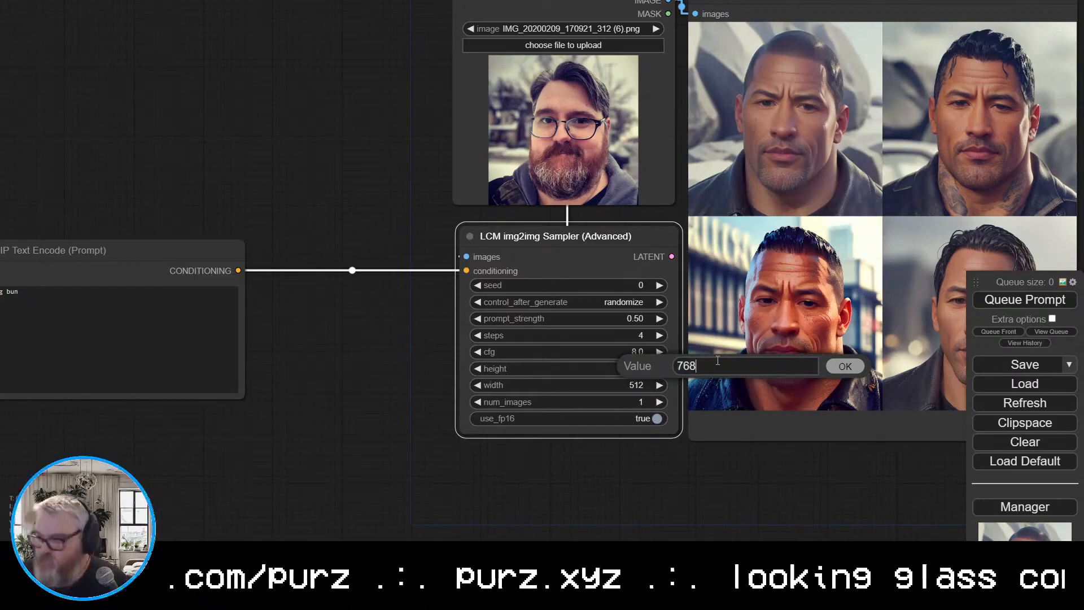
pyautogui.press('Return')
pyautogui.click(644, 387)
pyautogui.write('7')
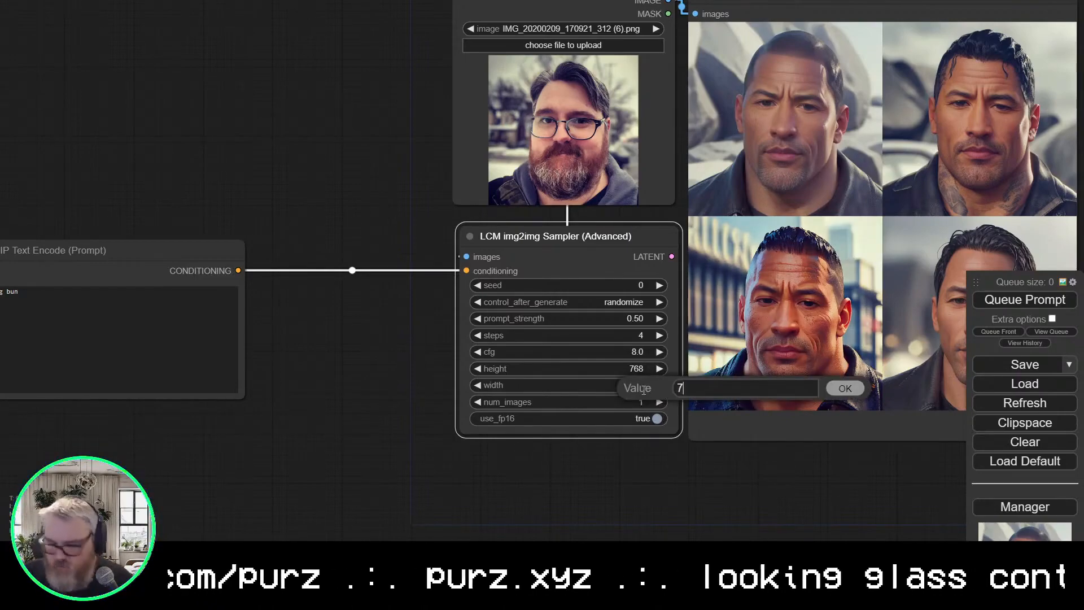
pyautogui.write('68')
pyautogui.press('Return')
pyautogui.hotkey('ctrl', 'Return')
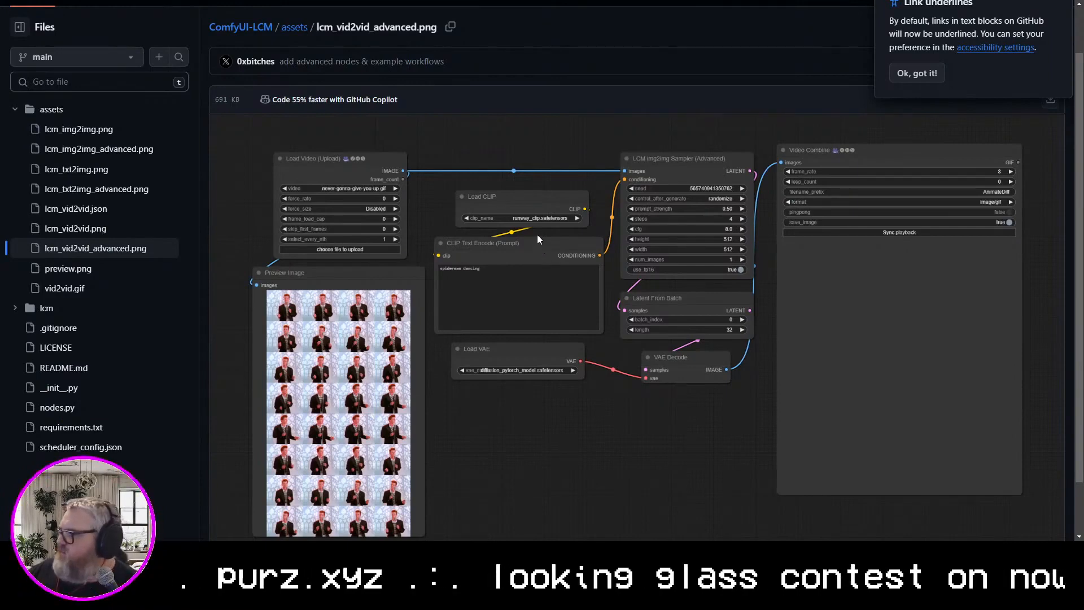
# Search the web in the browser for runway_clip.safetensors, the CLIP file used in the vid2vid advanced example
pyautogui.hotkey('ctrl', 't')
pyautogui.write('runway_clip.safetensors')
pyautogui.press('Return')
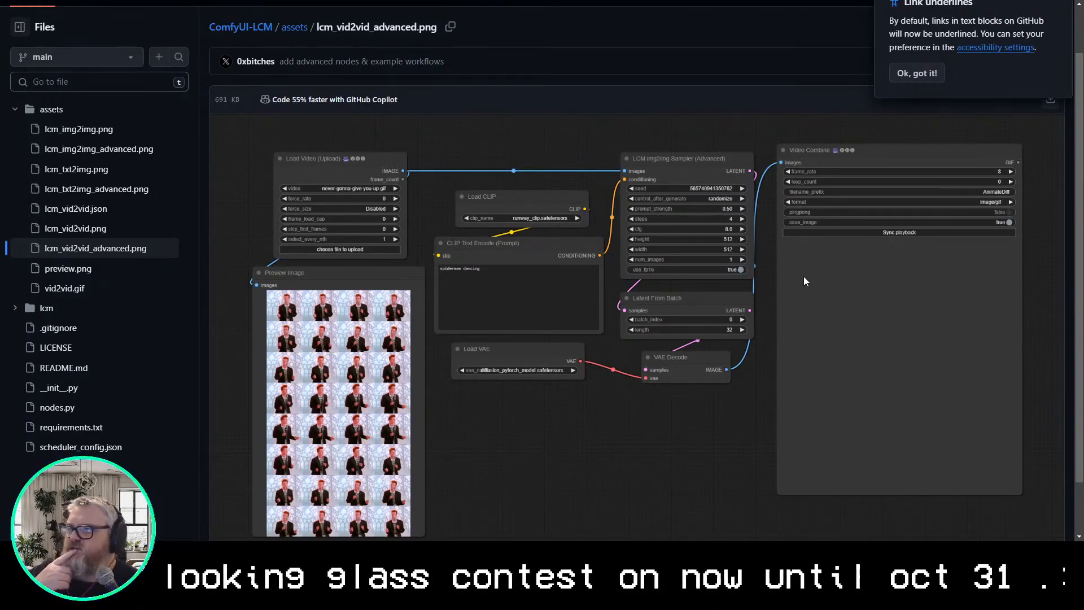
# Return to the ComfyUI-LCM repository page and review the README's installation, requirements and workflow sections for the CLIP model
pyautogui.click(266, 30)
pyautogui.scroll(-15, 409, 69)
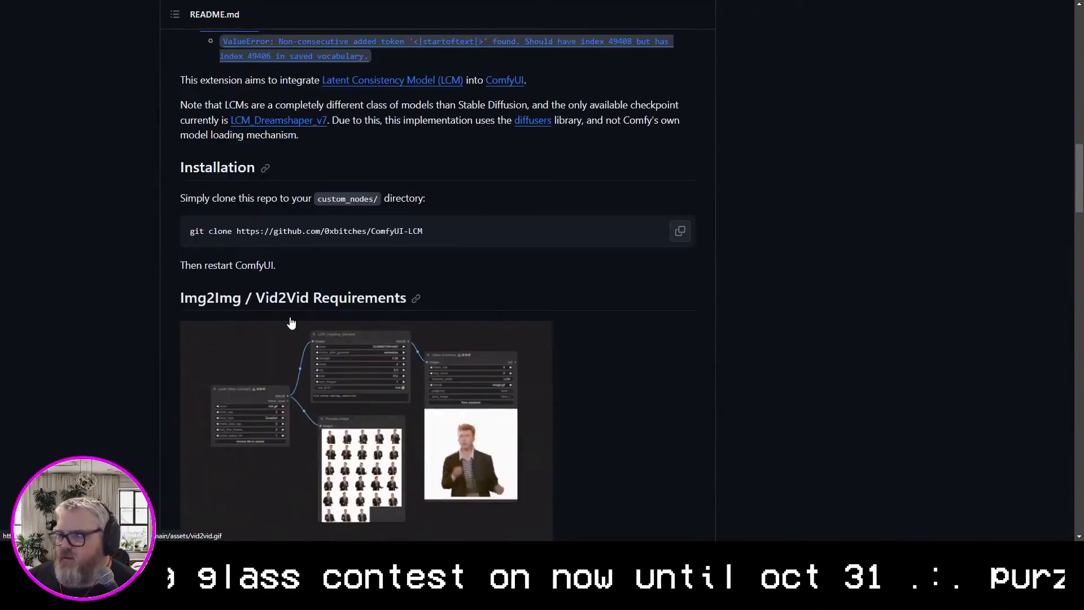
pyautogui.scroll(-15, 346, 252)
pyautogui.scroll(5, 316, 280)
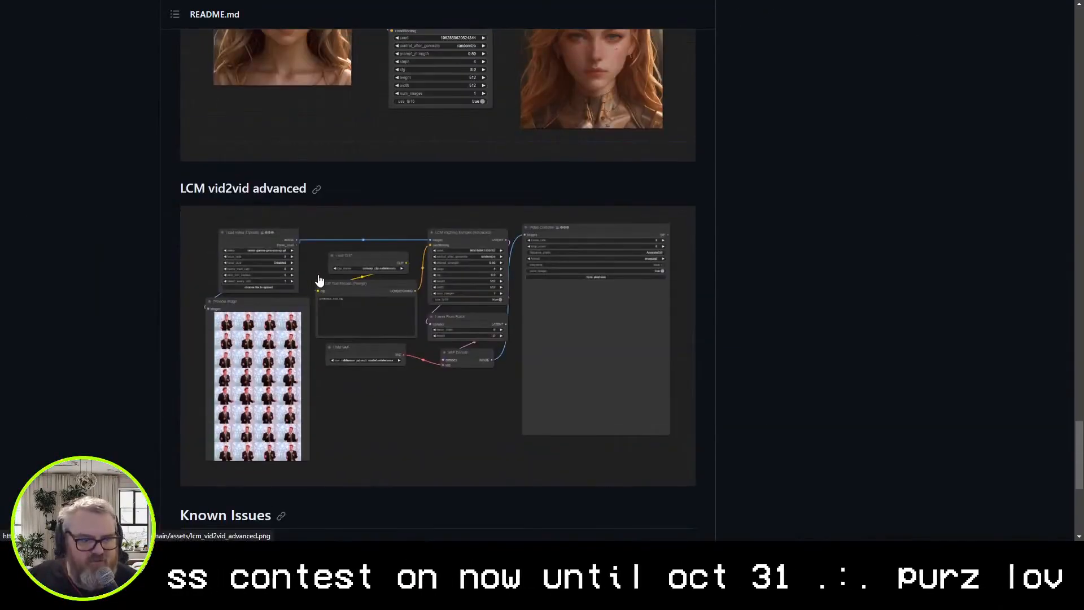
pyautogui.scroll(12, 319, 275)
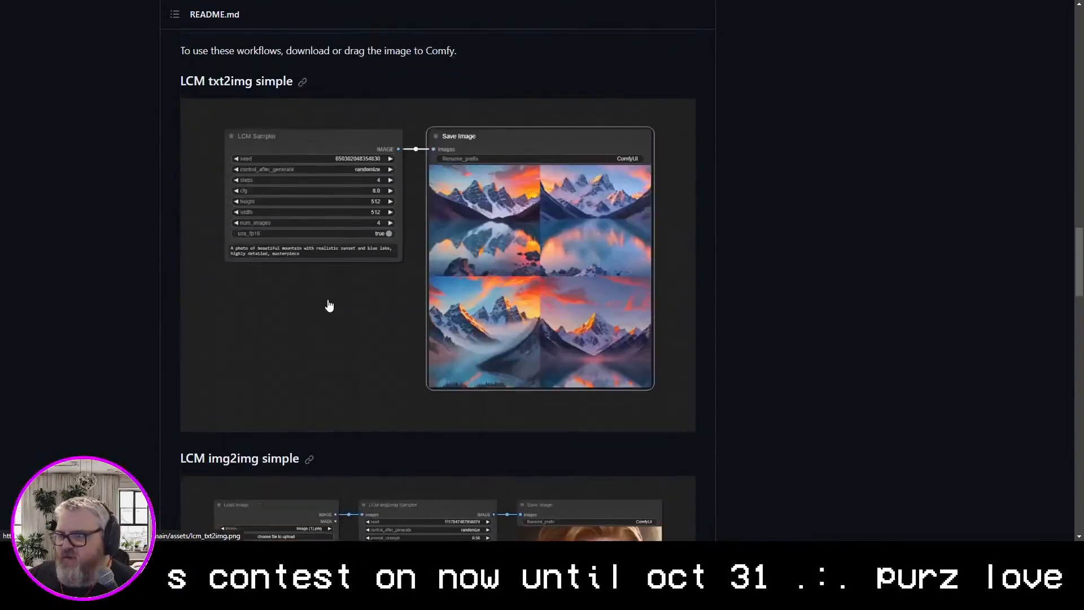
pyautogui.scroll(20, 334, 316)
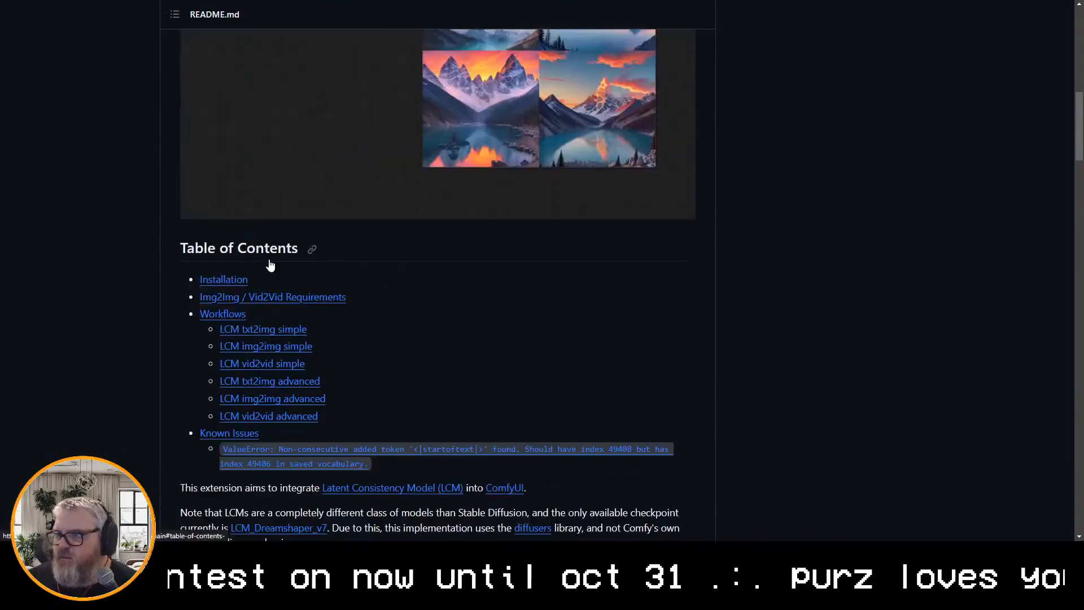
pyautogui.click(200, 212)
pyautogui.hotkey('alt', 'Left')
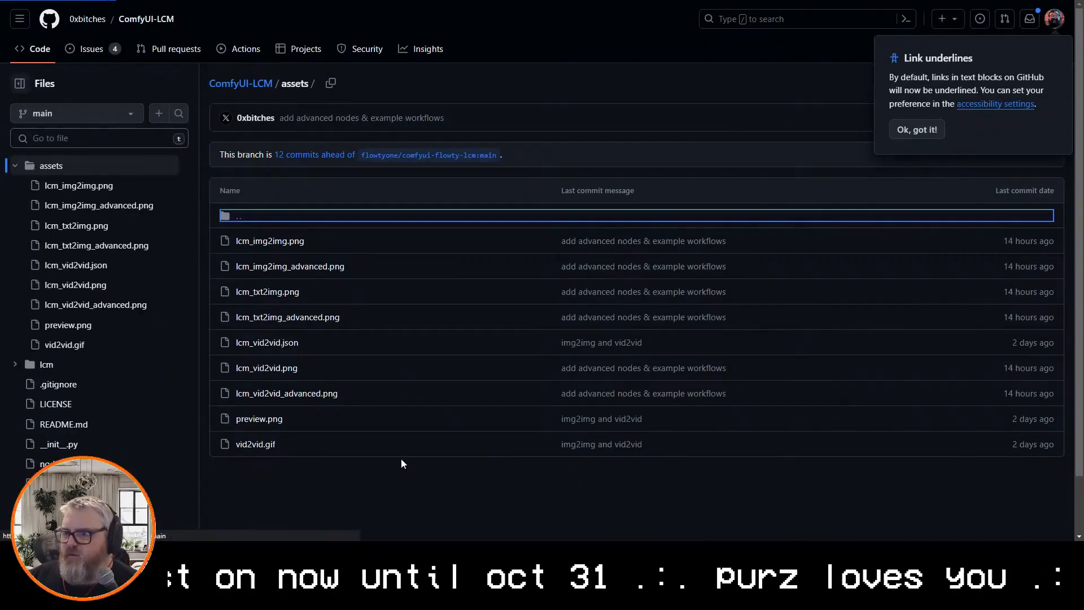
# Find the LCM txt2img advanced example in the README and open its workflow image
pyautogui.scroll(-15, 340, 335)
pyautogui.scroll(-15, 340, 335)
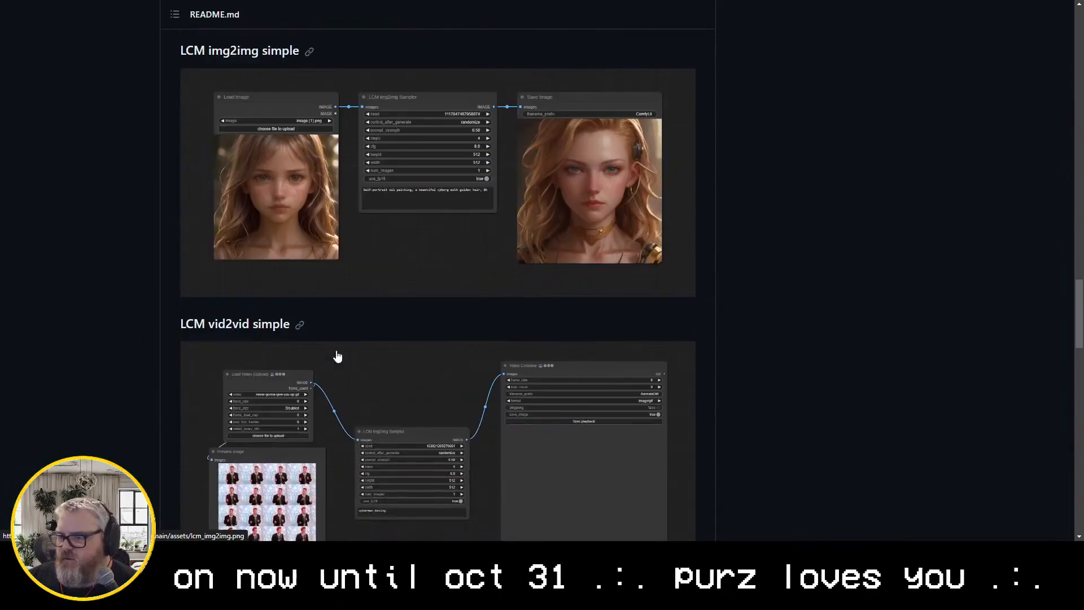
pyautogui.scroll(-5, 337, 362)
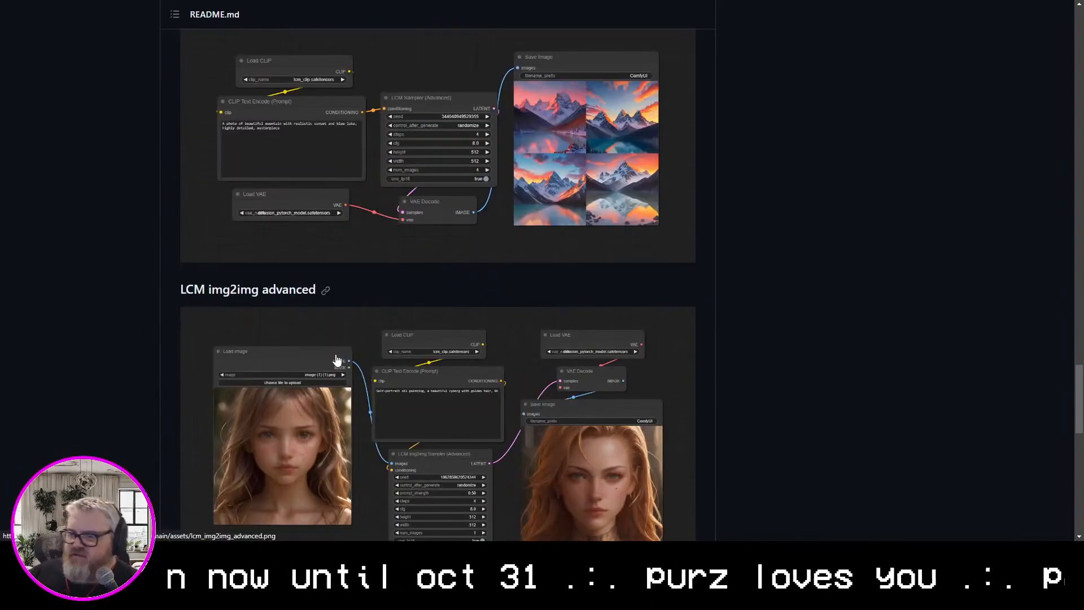
pyautogui.click(313, 75)
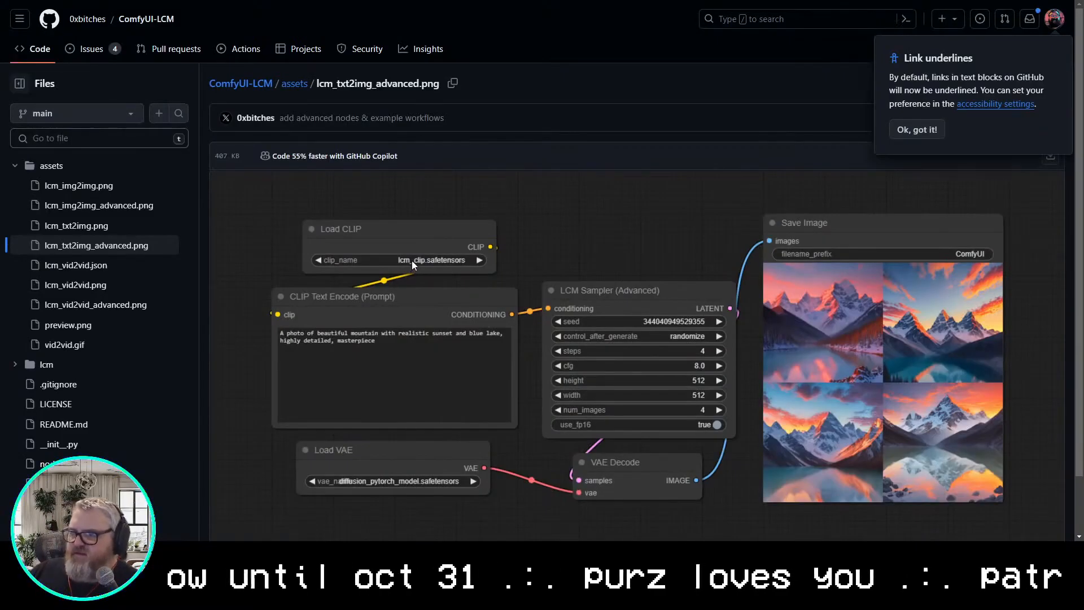
# Search the web for lcm_clip.safetensors, close the results, and check the ComfyUI-LCM repository's open issues
pyautogui.hotkey('ctrl', 't')
pyautogui.write('lcm_clip.safetensors')
pyautogui.press('Return')
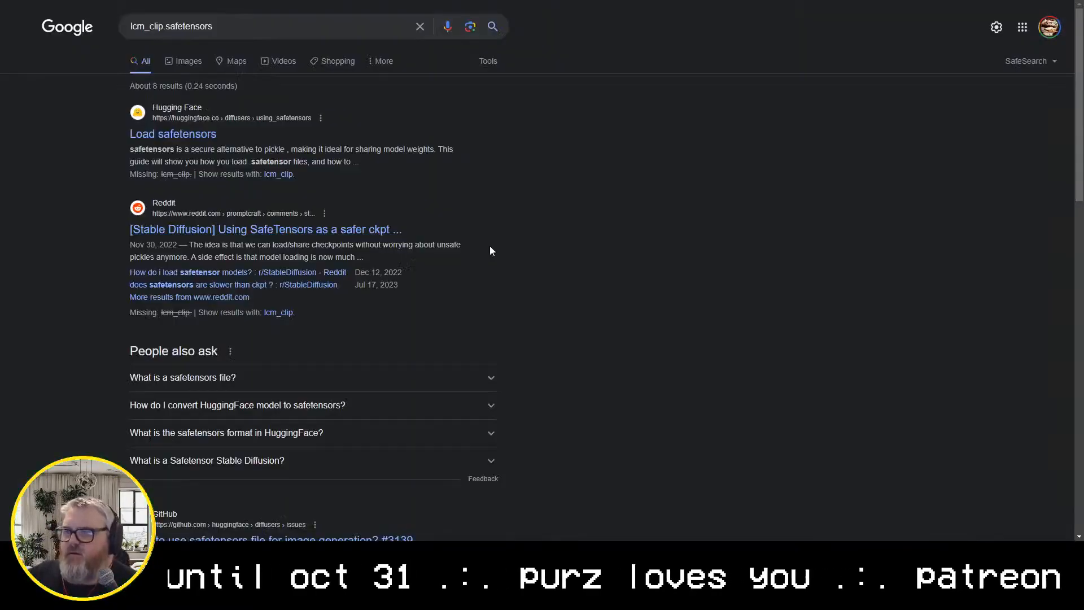
pyautogui.hotkey('ctrl', 'w')
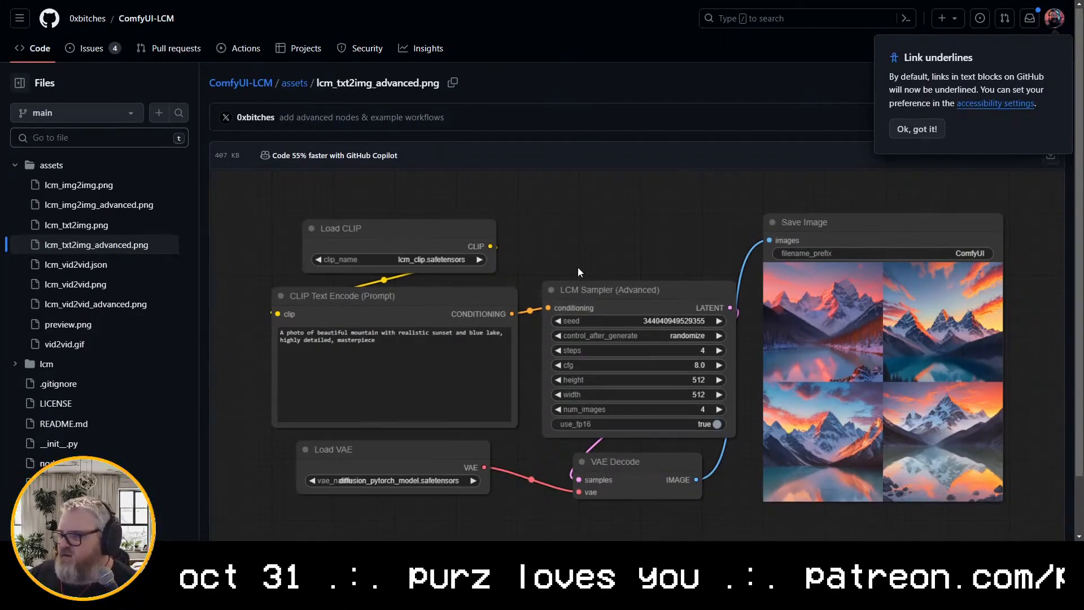
pyautogui.click(87, 49)
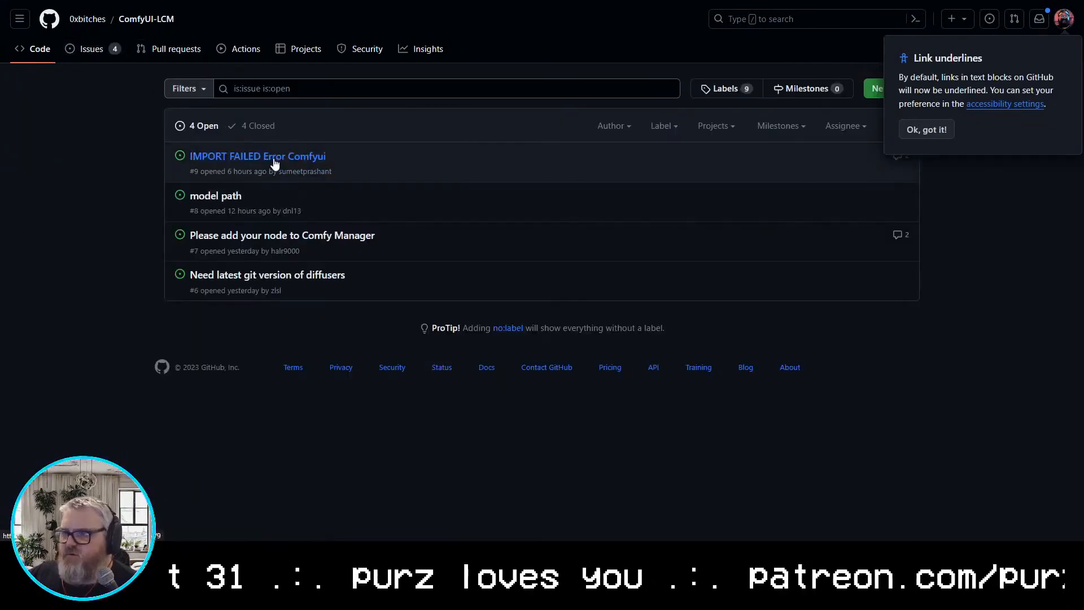
pyautogui.moveTo(225, 198)
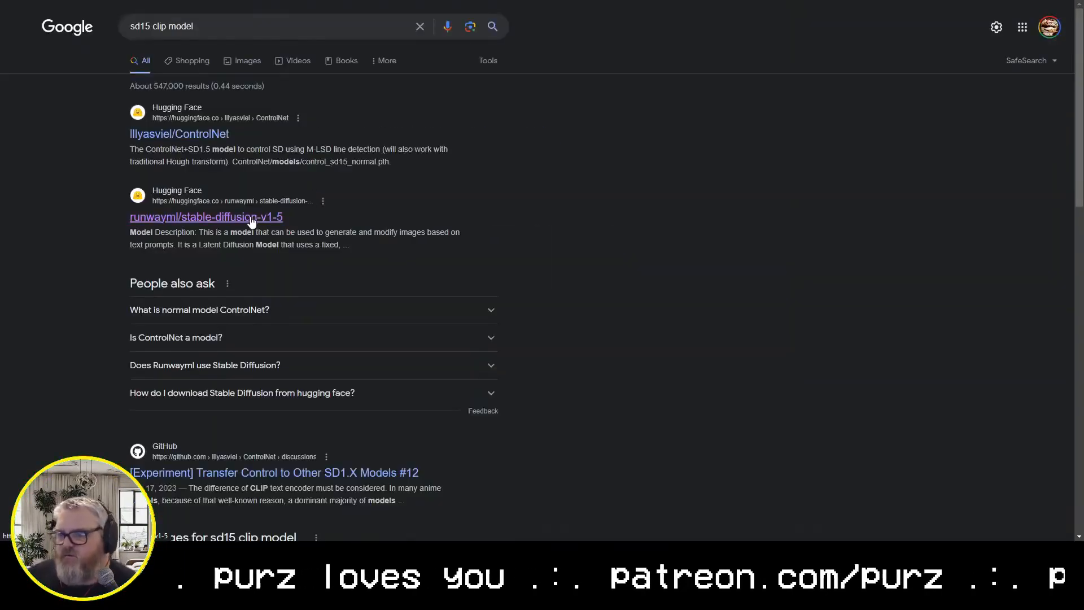
# Open the runwayml/stable-diffusion-v1-5 model page and look through its repository files for a CLIP text encoder
pyautogui.click(252, 220)
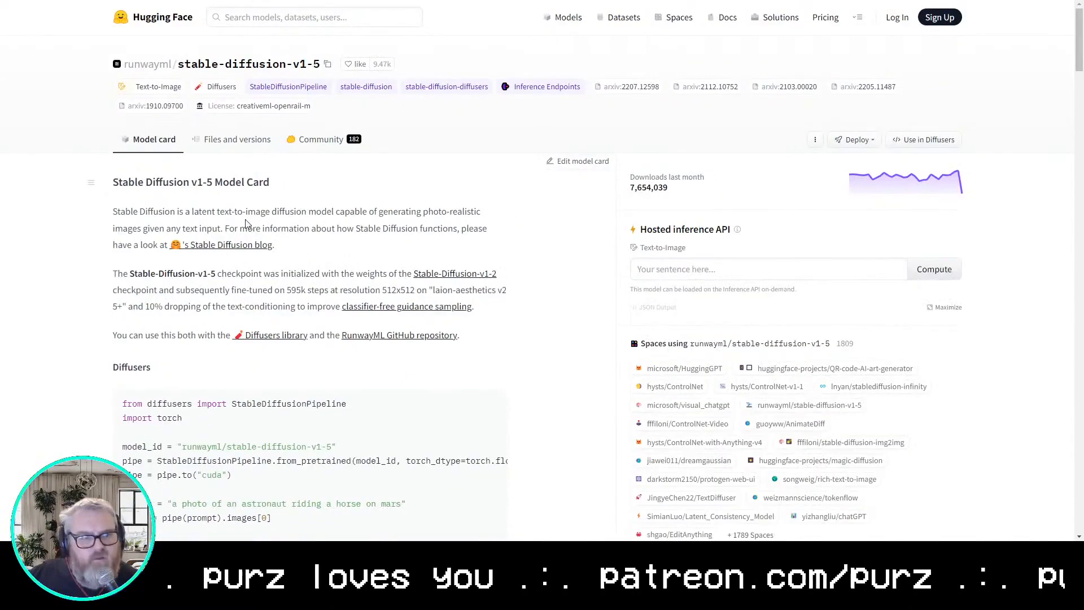
pyautogui.click(237, 140)
pyautogui.scroll(-2, 300, 382)
pyautogui.click(144, 274)
pyautogui.hotkey('alt', 'Left')
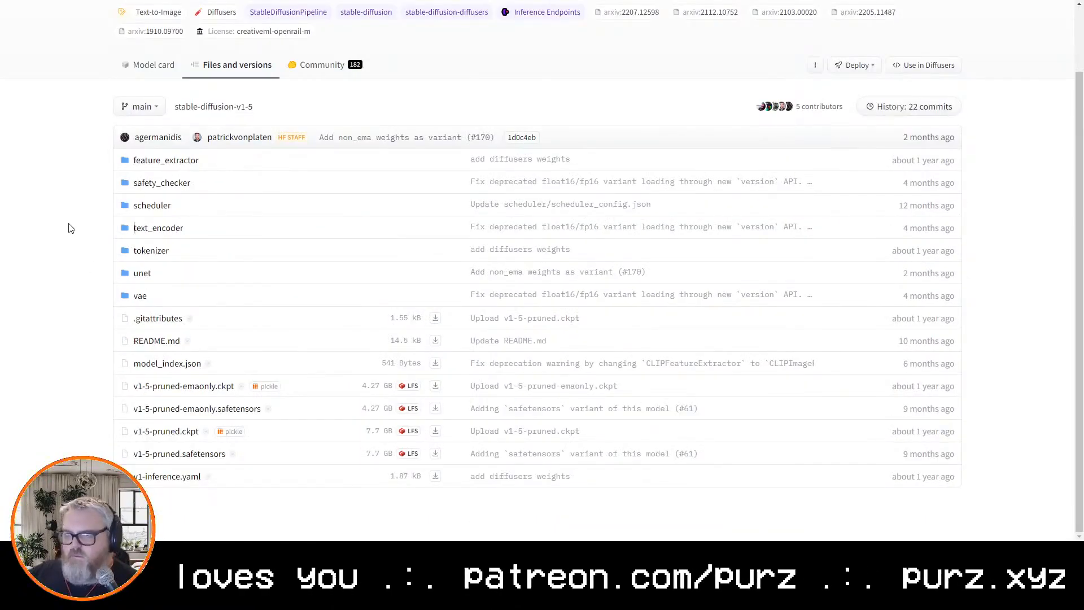
# Search the web in a new tab for "stable diffusion clip model"
pyautogui.hotkey('ctrl', 't')
pyautogui.write('stable diffusion clip model')
pyautogui.press('Return')
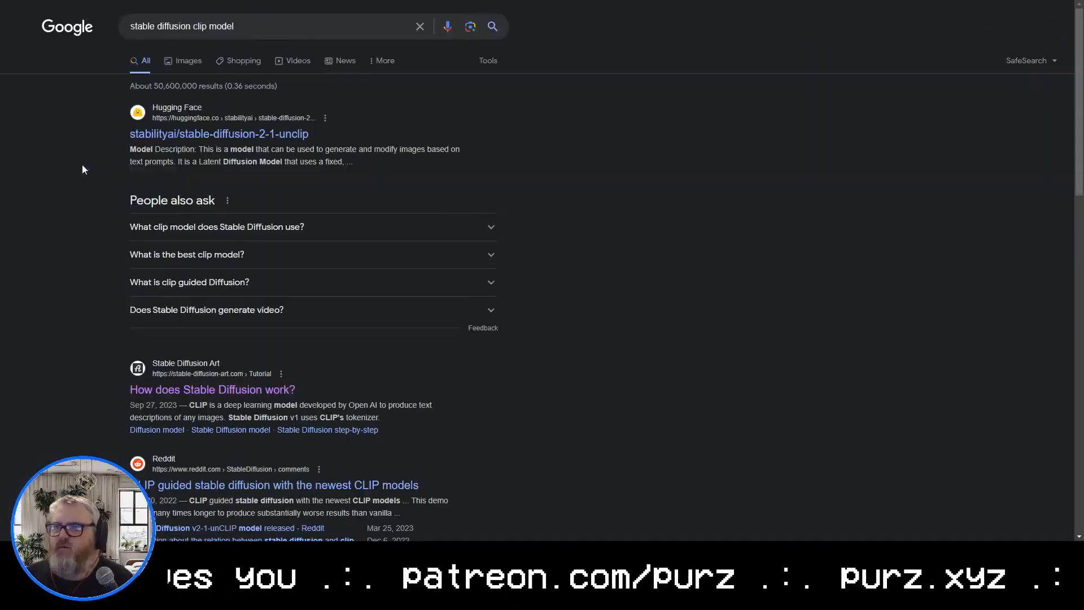
# Look through the CLIP search results and browse the diffusers community examples folder and its README for a CLIP model
pyautogui.scroll(-8, 282, 318)
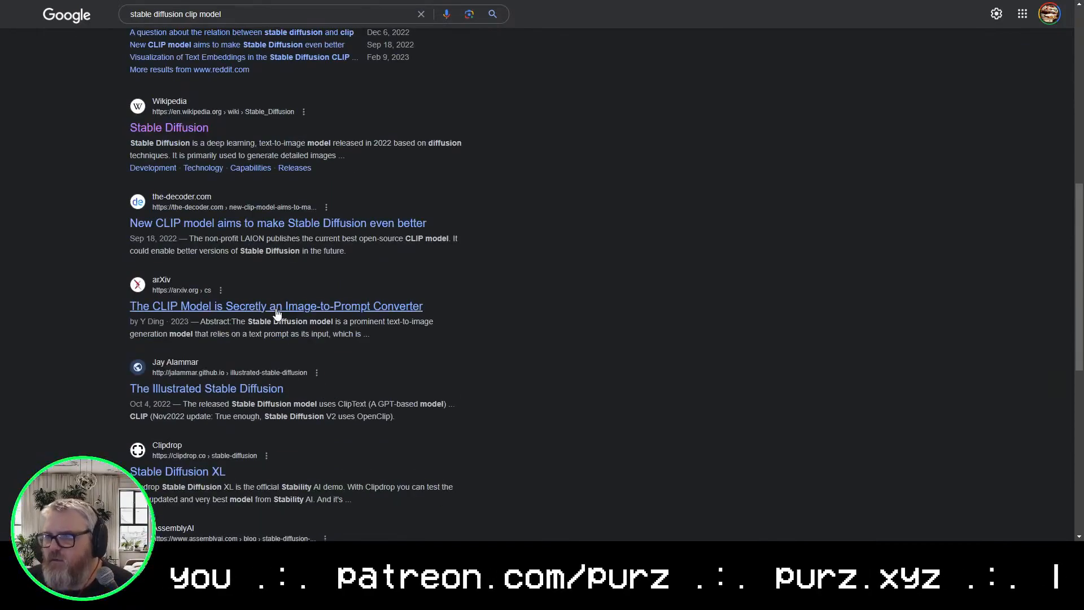
pyautogui.scroll(3, 361, 249)
pyautogui.click(366, 147)
pyautogui.click(316, 177)
pyautogui.scroll(-20, 395, 189)
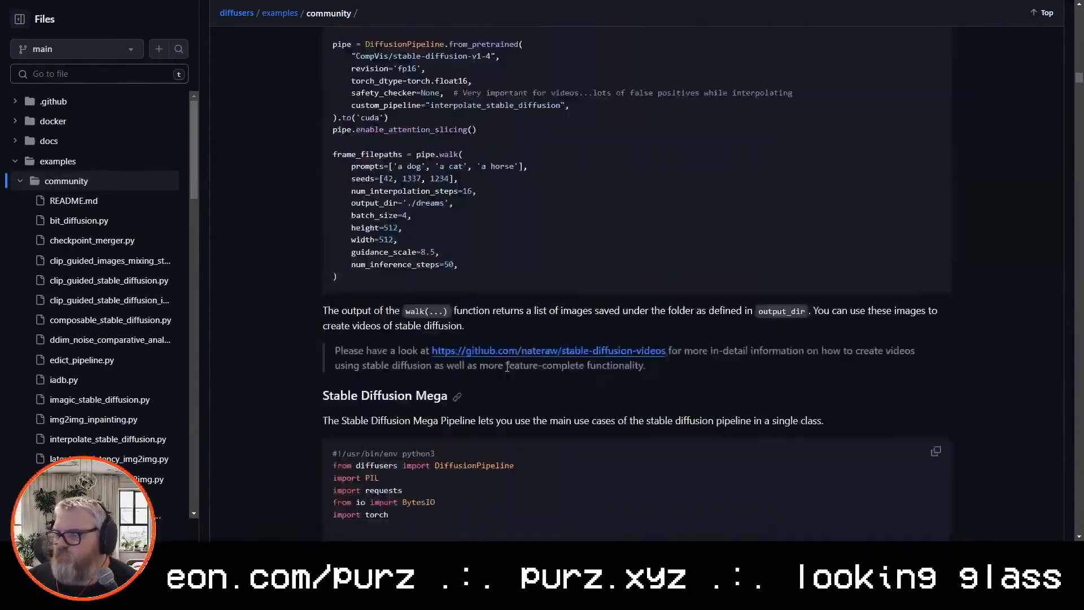
pyautogui.click(1042, 13)
pyautogui.scroll(-20, 557, 188)
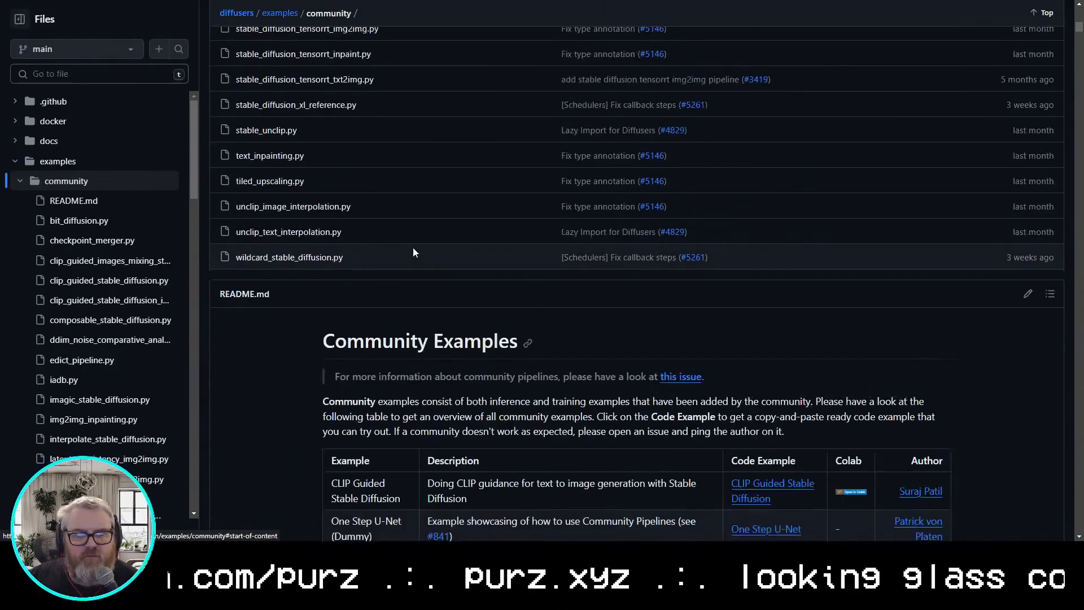
pyautogui.scroll(-7, 415, 245)
pyautogui.scroll(7, 422, 214)
pyautogui.scroll(-1, 427, 390)
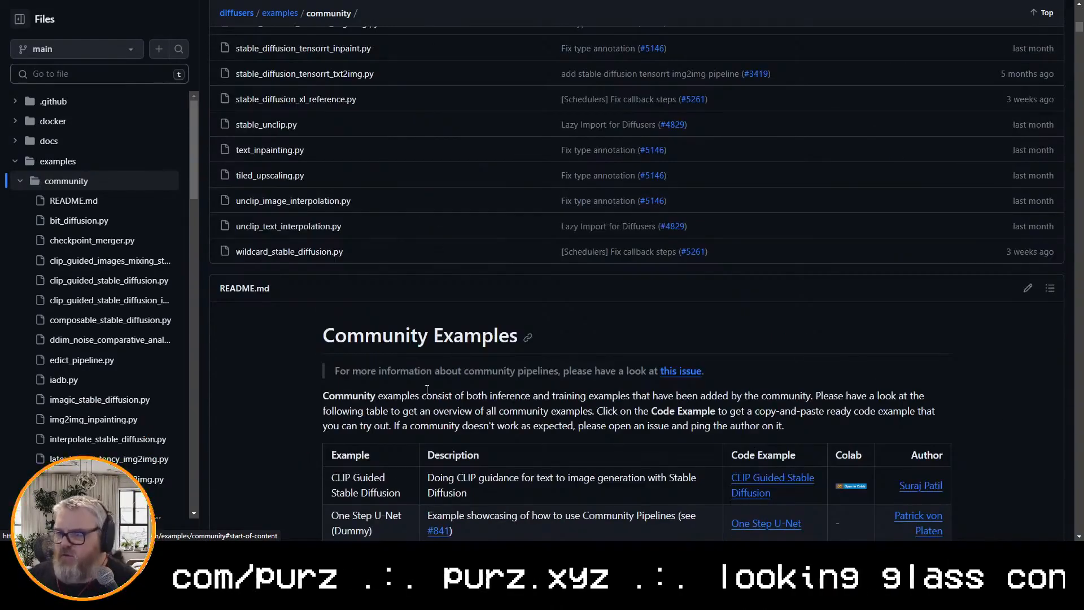
# Open the ComfyUI_IPAdapter_plus repository in a new tab and find the image encoder downloads listed in its README
pyautogui.hotkey('ctrl', 't')
pyautogui.write('ipa')
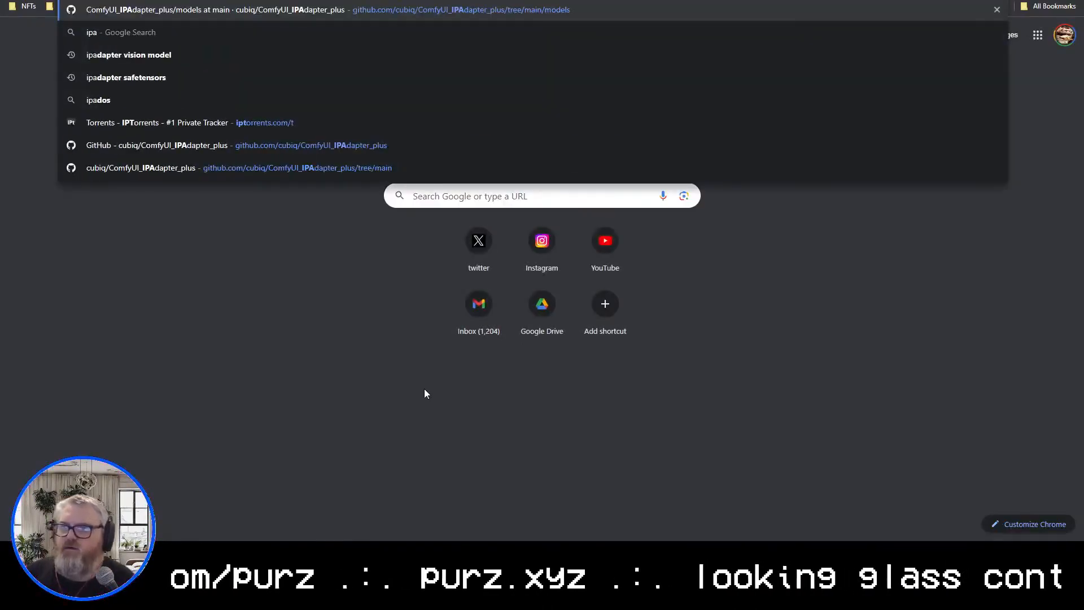
pyautogui.press('Return')
pyautogui.scroll(-20, 382, 451)
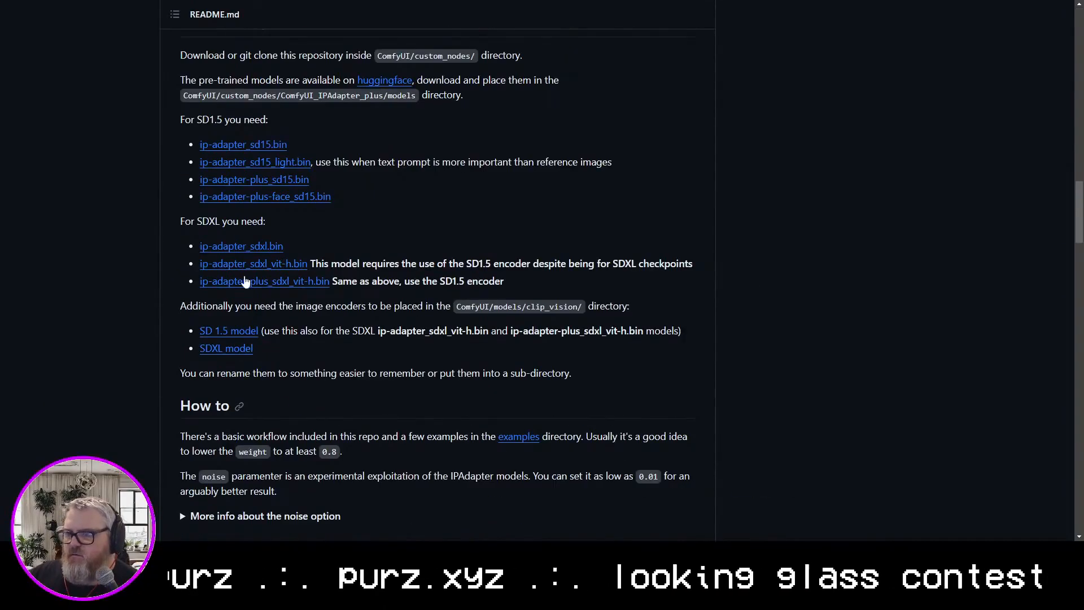
pyautogui.scroll(1, 317, 327)
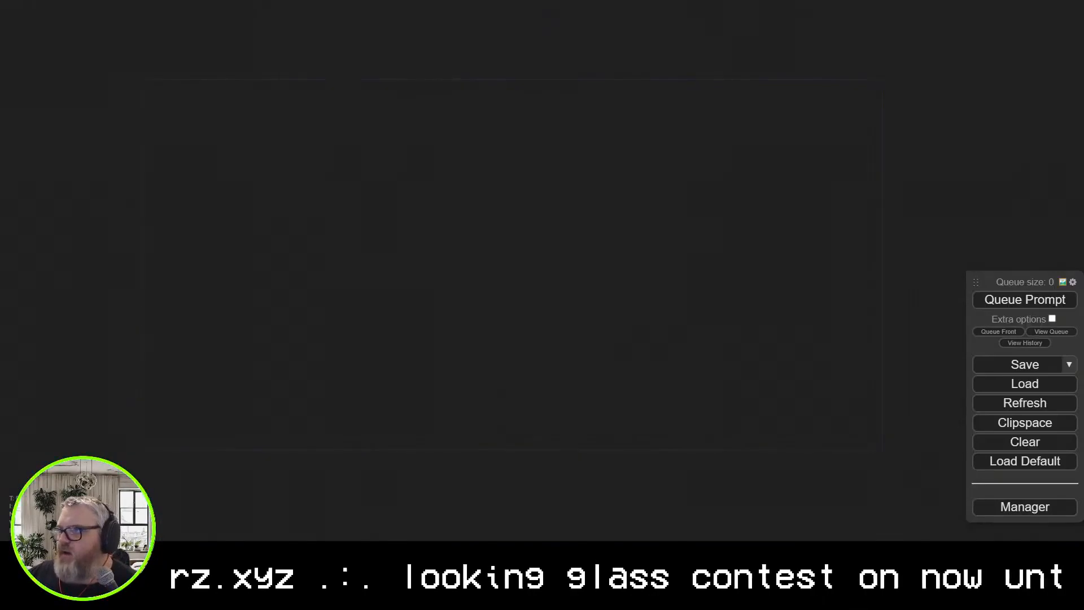
# Return to the ComfyUI workflow and add a CLIPLoader node above the CLIP Text Encode node
pyautogui.click(472, 0)
pyautogui.rightClick(472, 0)
pyautogui.click(521, 124)
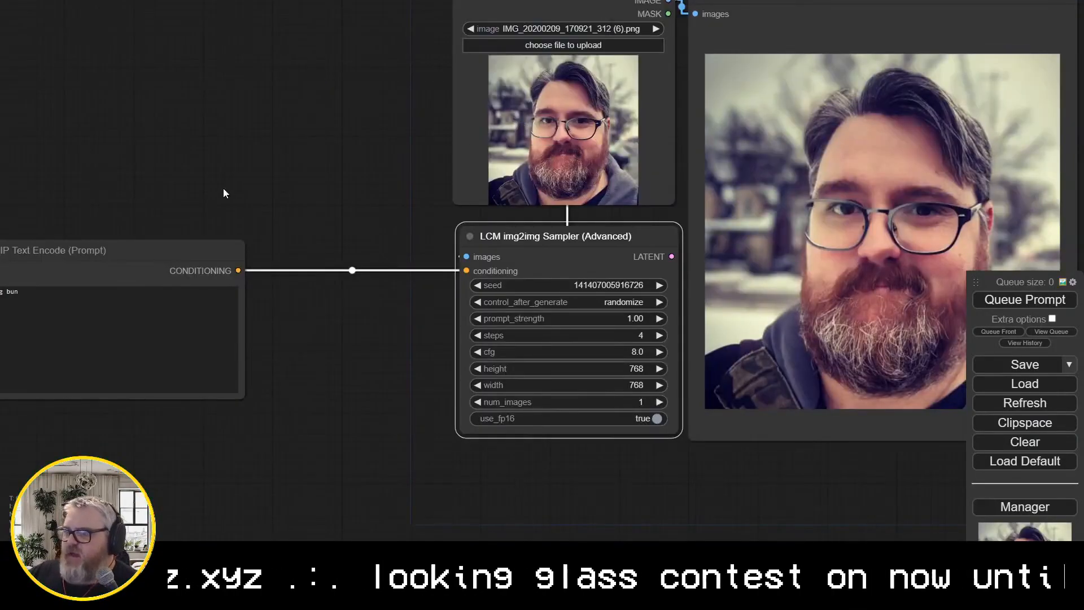
pyautogui.moveTo(213, 123); pyautogui.dragTo(296, 139)
pyautogui.doubleClick(179, 124)
pyautogui.write('clipl')
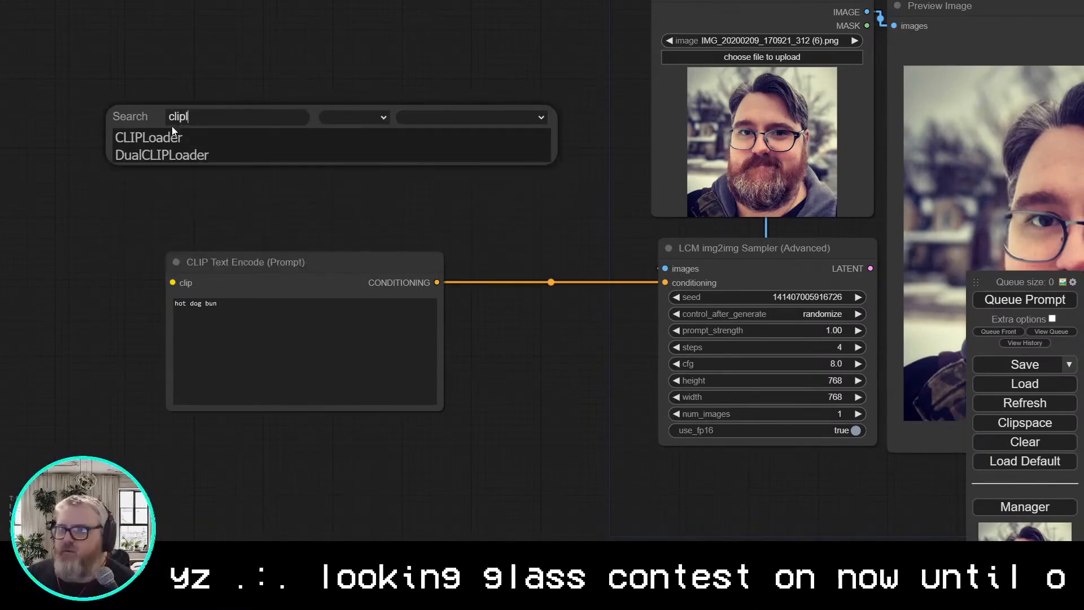
pyautogui.click(148, 137)
pyautogui.moveTo(249, 145); pyautogui.dragTo(163, 151)
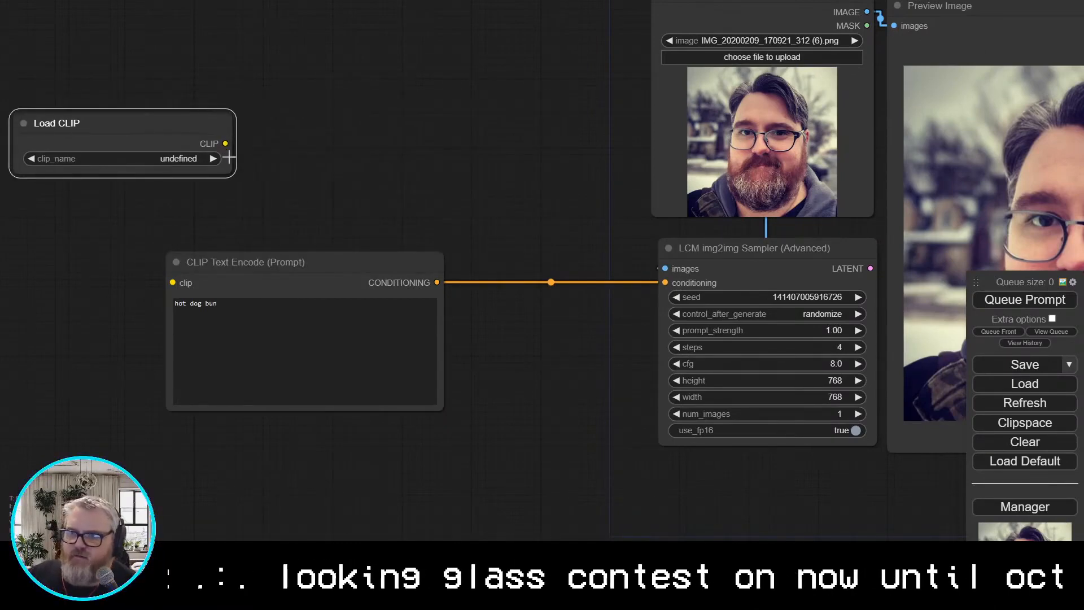
# Open the ComfyUI models folder and check its clip subfolder for available CLIP models
pyautogui.press('super+r')
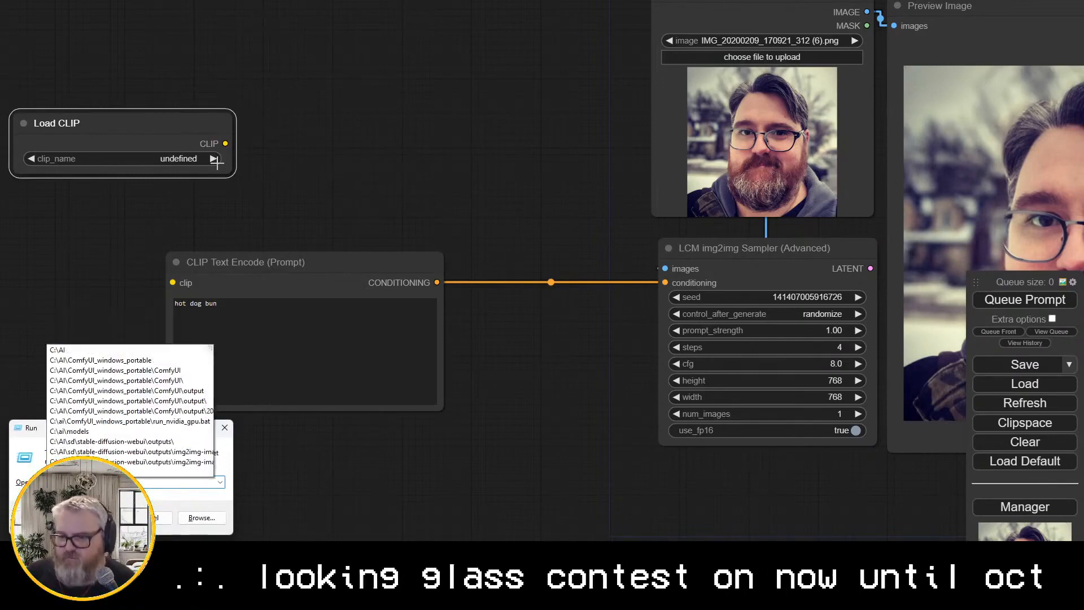
pyautogui.press('Down')
pyautogui.press('Down')
pyautogui.press('Down')
pyautogui.press('Return')
pyautogui.press('Down')
pyautogui.press('m')
pyautogui.press('Return')
pyautogui.press('c')
pyautogui.press('Down')
pyautogui.press('Return')
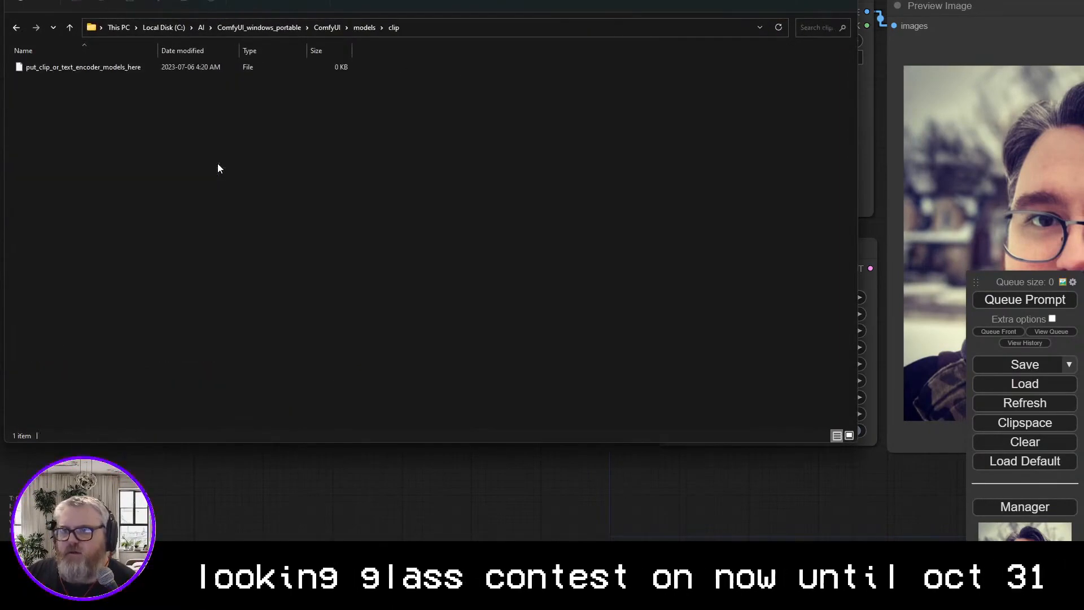
pyautogui.press('BackSpace')
pyautogui.press('Down')
pyautogui.press('Return')
pyautogui.press('BackSpace')
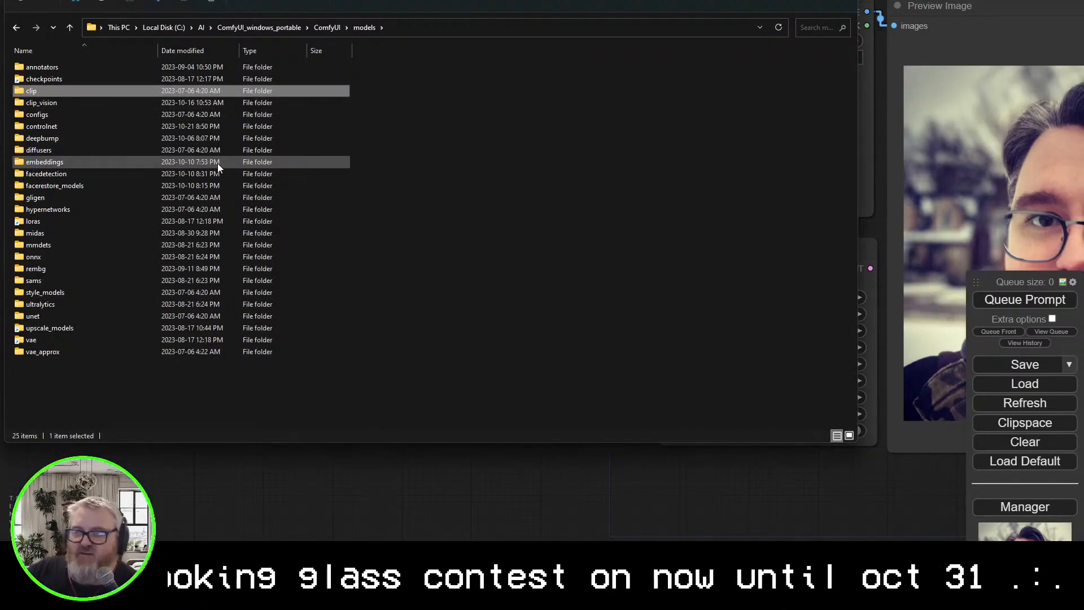
# Search the web for "where do I get a clip model" and look through the results
pyautogui.hotkey('alt', 'Tab')
pyautogui.write('where do')
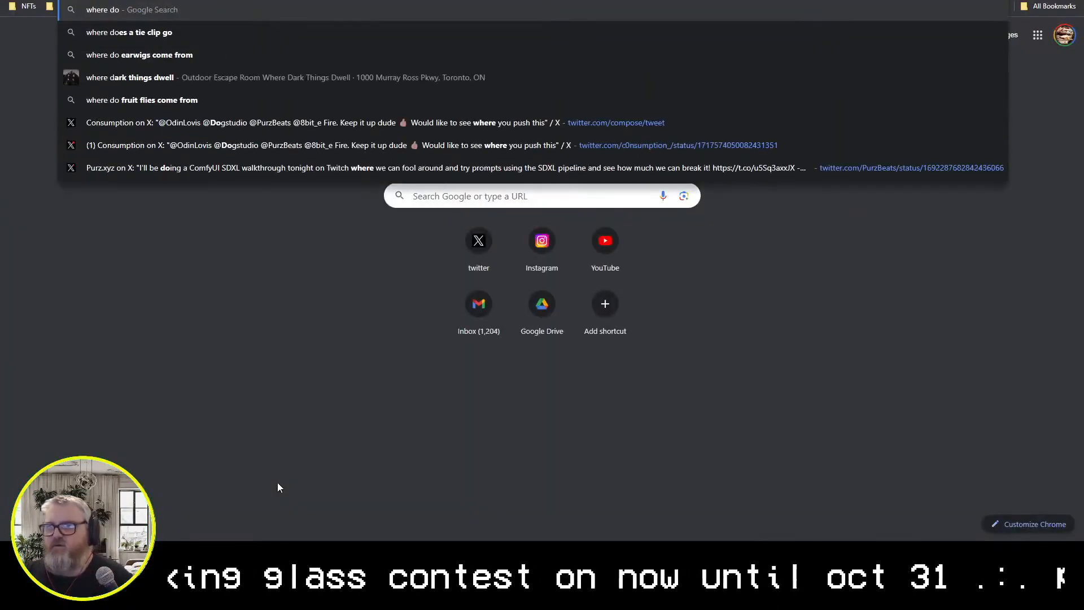
pyautogui.write(' I get a clip model')
pyautogui.press('Return')
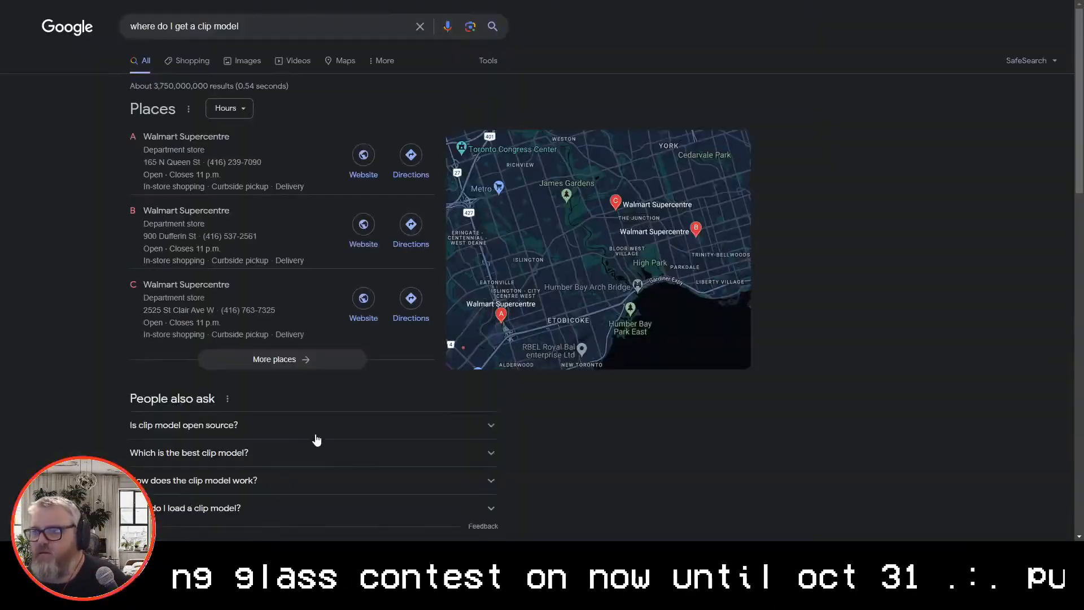
pyautogui.scroll(-5, 355, 471)
pyautogui.scroll(-3, 523, 271)
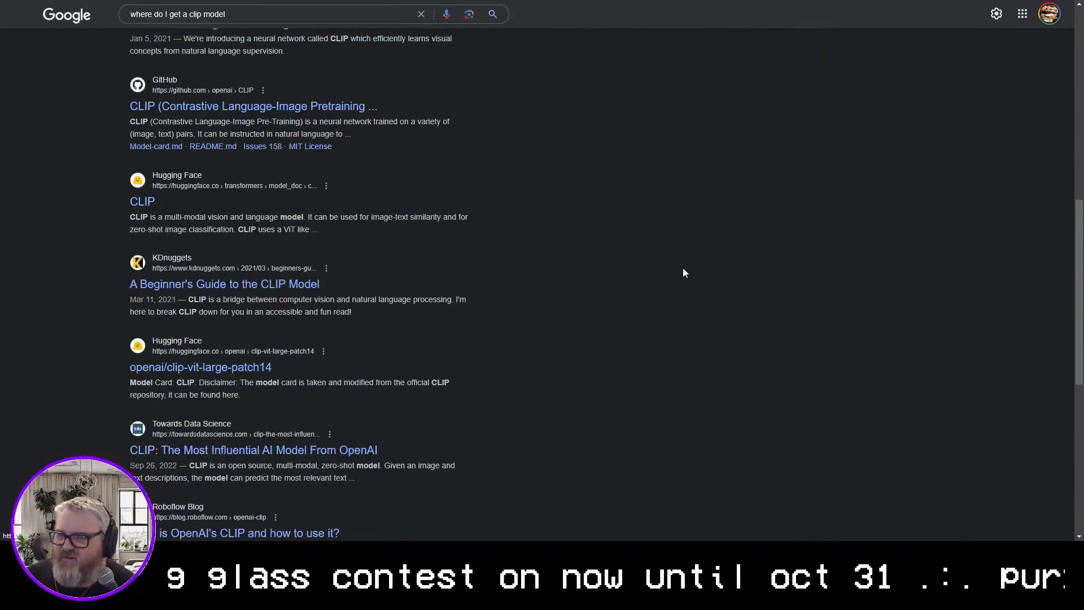
# Open the KDnuggets CLIP guide, read the OpenAI CLIP repository's README and model card, and close the extra tabs
pyautogui.click(246, 284)
pyautogui.click(612, 93)
pyautogui.scroll(-20, 317, 351)
pyautogui.scroll(20, 336, 380)
pyautogui.scroll(-4, 195, 221)
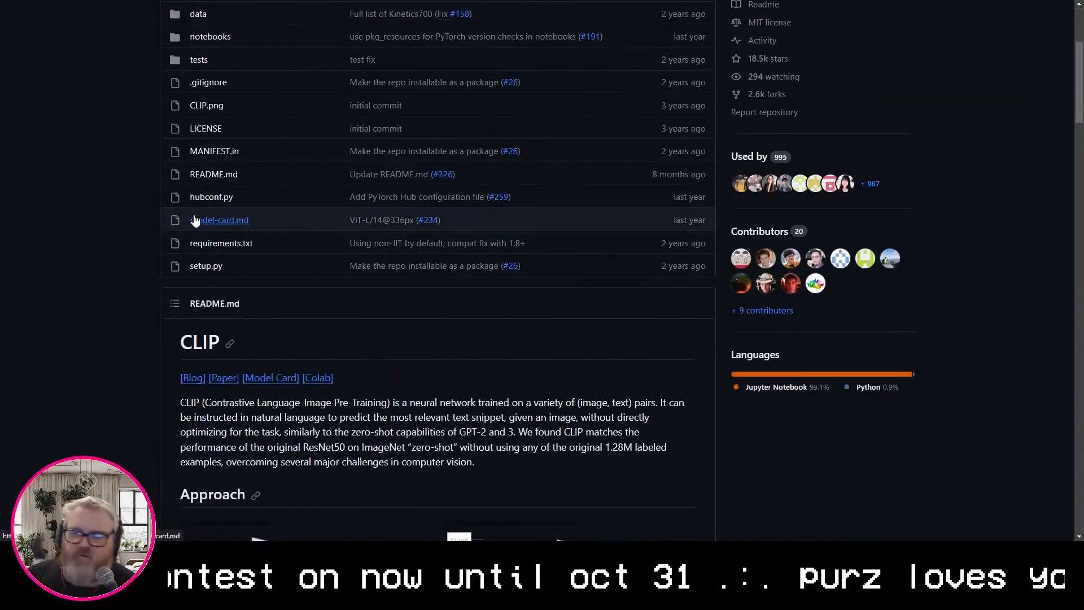
pyautogui.scroll(-3, 226, 221)
pyautogui.click(263, 212)
pyautogui.scroll(-20, 396, 283)
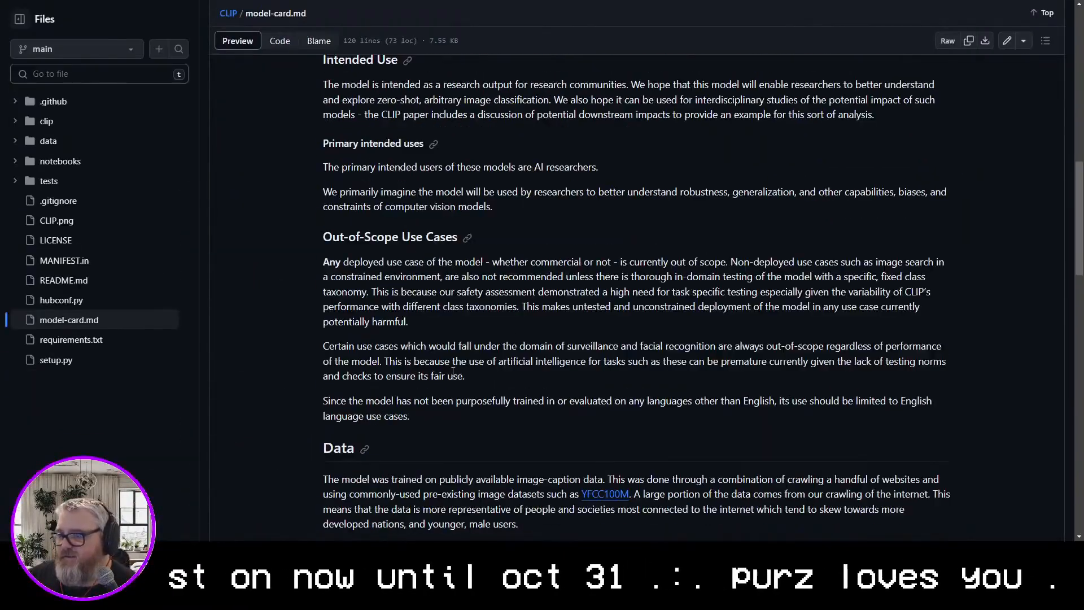
pyautogui.hotkey('ctrl', 't')
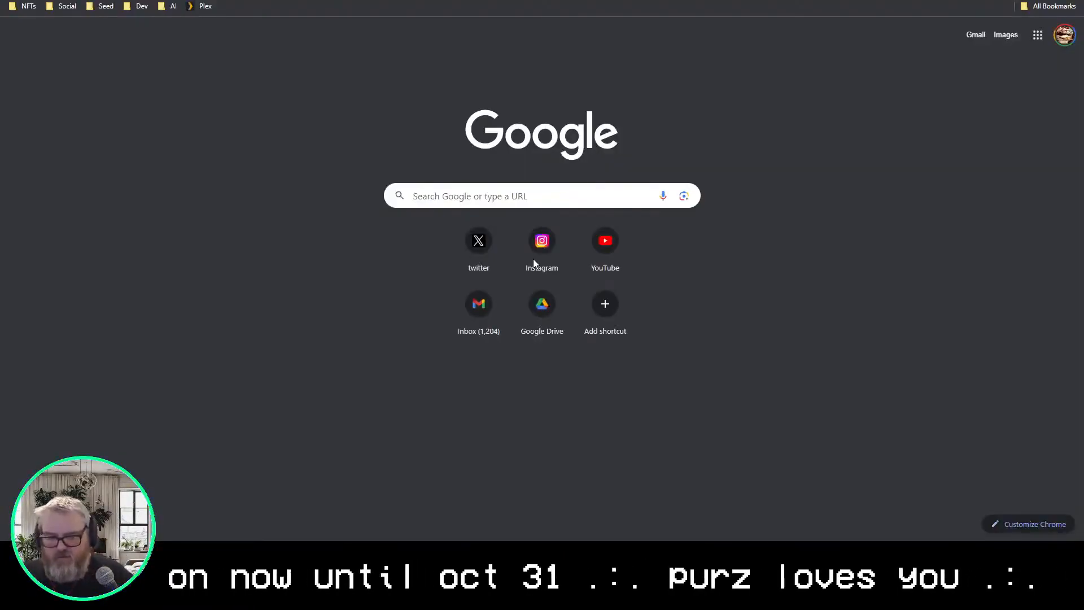
pyautogui.hotkey('ctrl', 'w')
pyautogui.hotkey('ctrl', 'w')
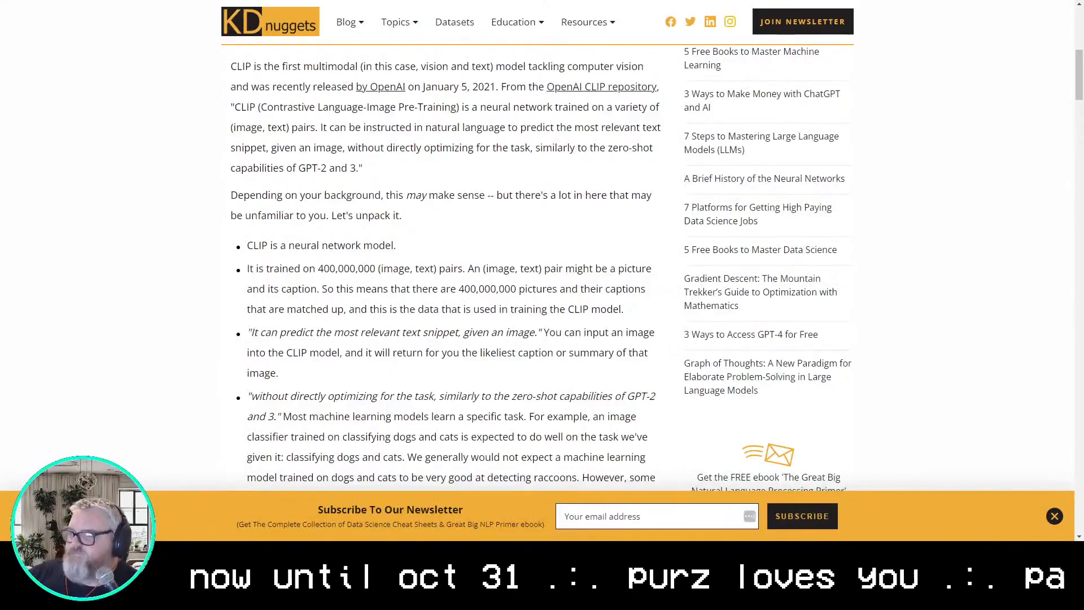
pyautogui.hotkey('ctrl', 'w')
# Check the Load CLIP node's model choices and search ComfyUI Manager's installable models for "clip"
pyautogui.click(186, 155)
pyautogui.click(255, 157)
pyautogui.click(1024, 506)
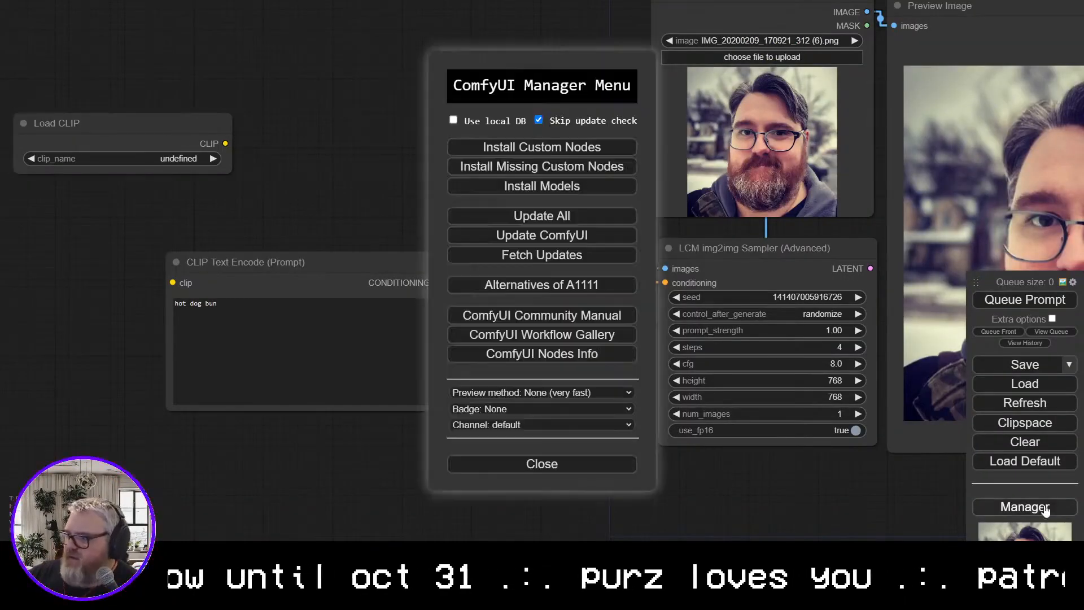
pyautogui.click(523, 186)
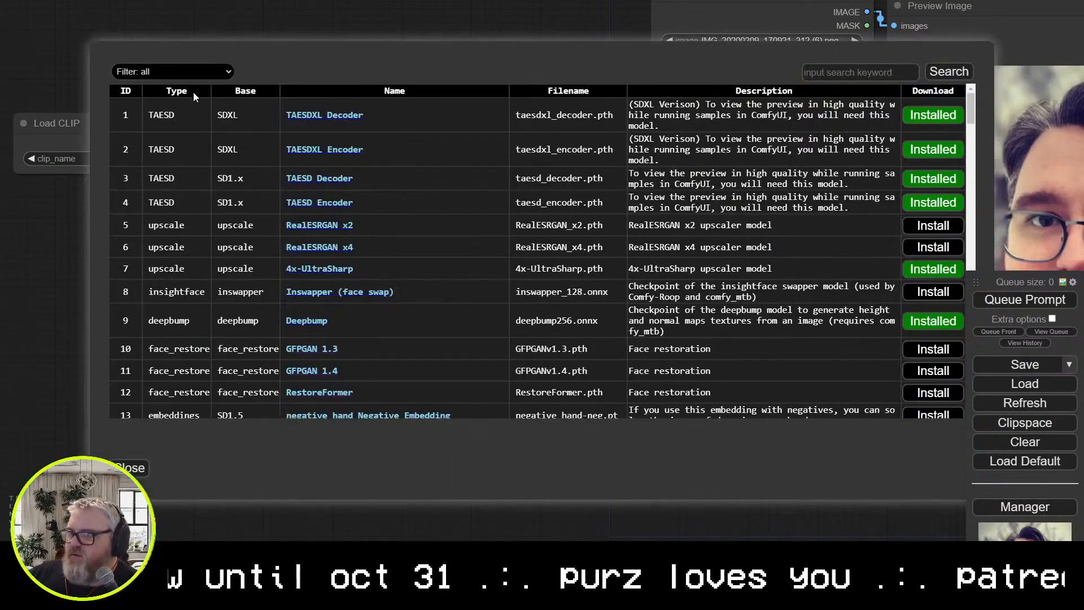
pyautogui.click(872, 72)
pyautogui.write('clip')
pyautogui.press('Return')
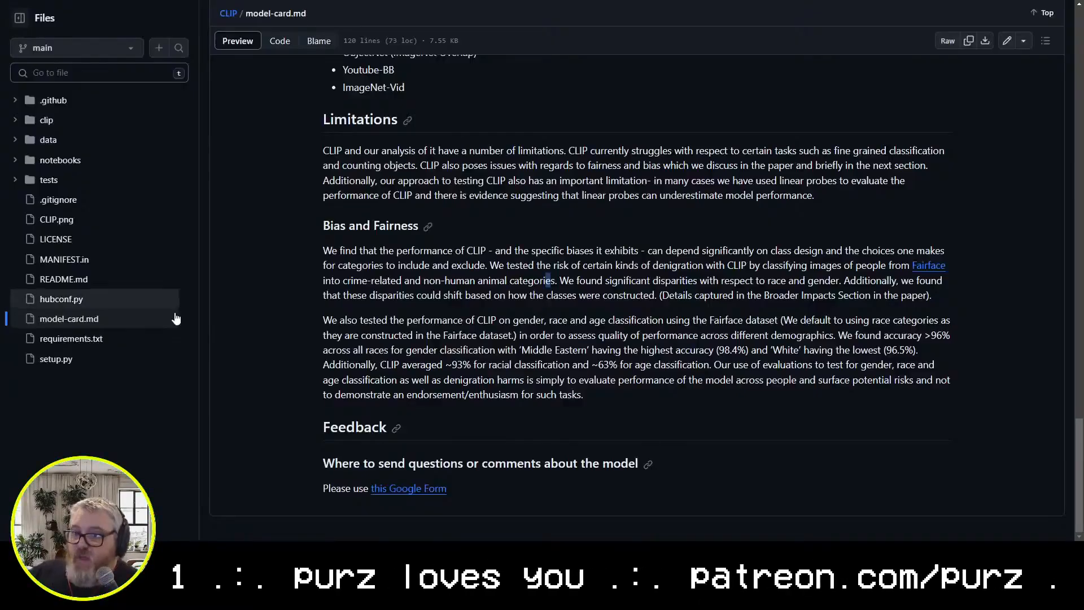
pyautogui.moveTo(948, 264); pyautogui.dragTo(252, 272)
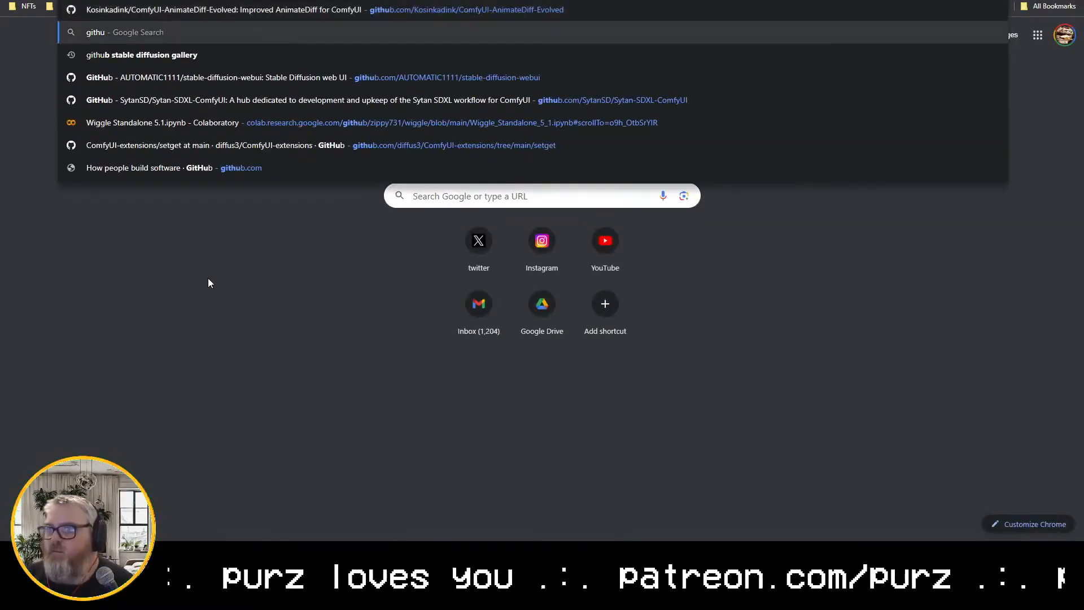
pyautogui.press('Down')
pyautogui.press('Down')
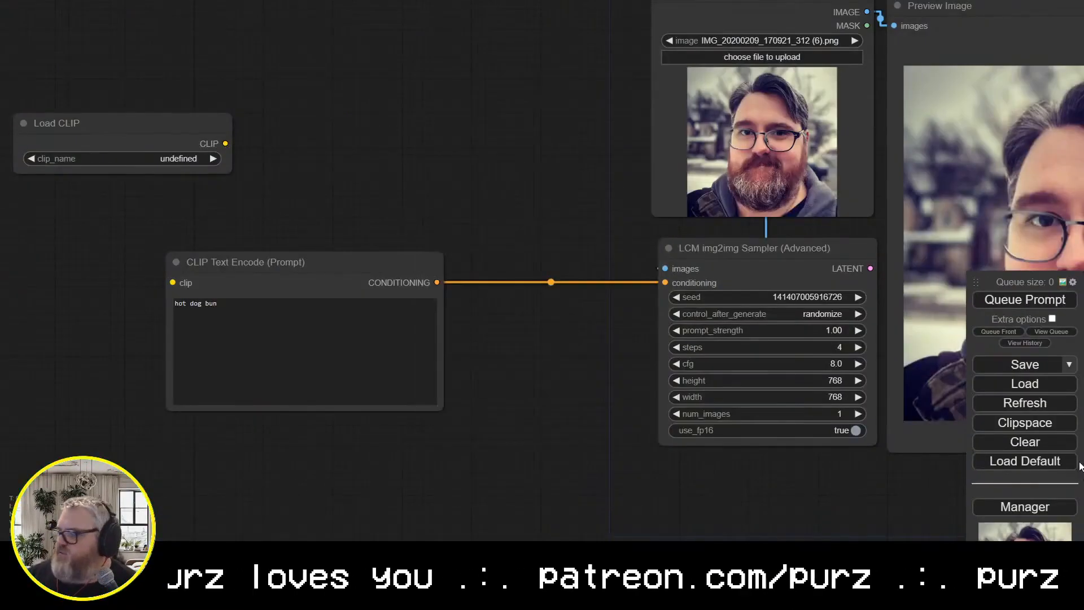
# Search ComfyUI Manager's custom nodes for "latent consist" and open the matching node's repository page
pyautogui.click(1025, 506)
pyautogui.click(537, 150)
pyautogui.click(871, 70)
pyautogui.write('latent consist')
pyautogui.click(290, 116)
# Find the LCM vid2vid advanced example in the ComfyUI-LCM README and open its workflow image
pyautogui.scroll(-10, 237, 237)
pyautogui.click(260, 289)
pyautogui.scroll(-3, 274, 338)
pyautogui.scroll(4, 418, 242)
pyautogui.click(474, 244)
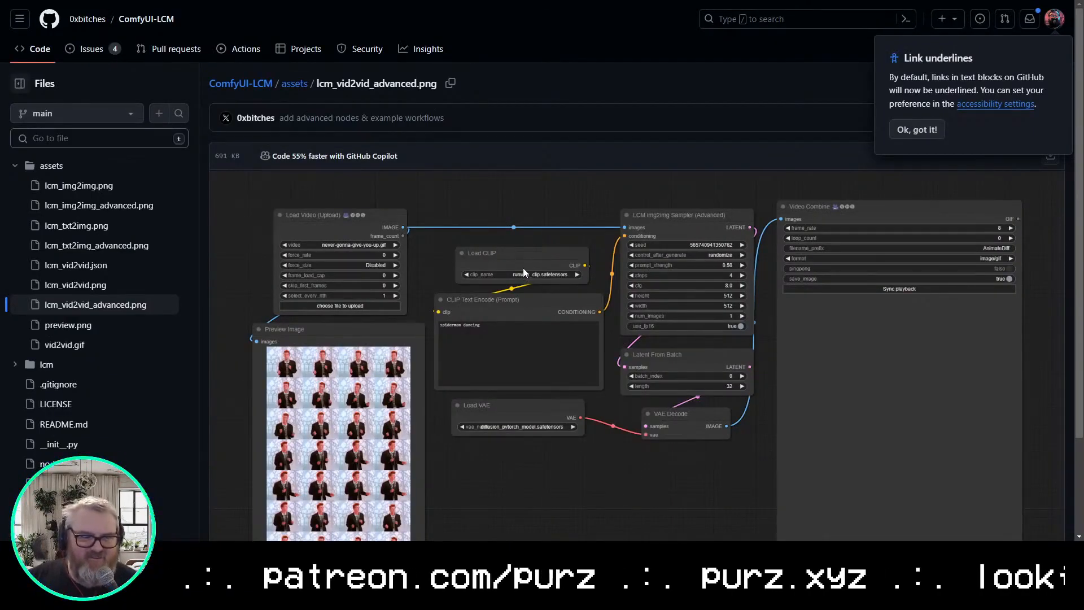
# Go back to the ComfyUI-LCM README, open the linked LCM_Dreamshaper_v7 model page, and look through its repository files
pyautogui.click(294, 84)
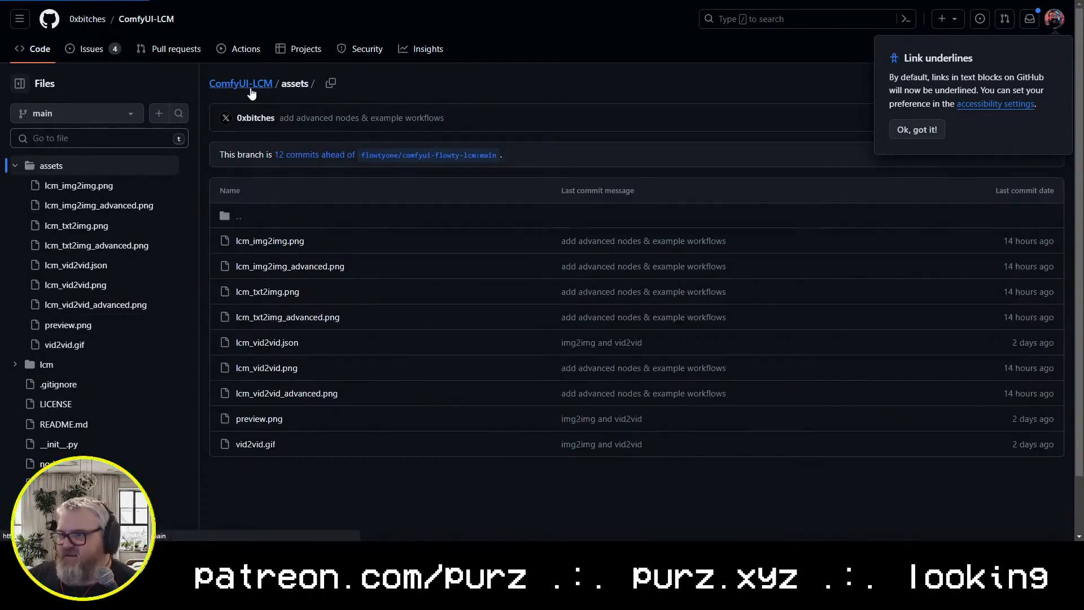
pyautogui.click(249, 85)
pyautogui.scroll(-15, 261, 348)
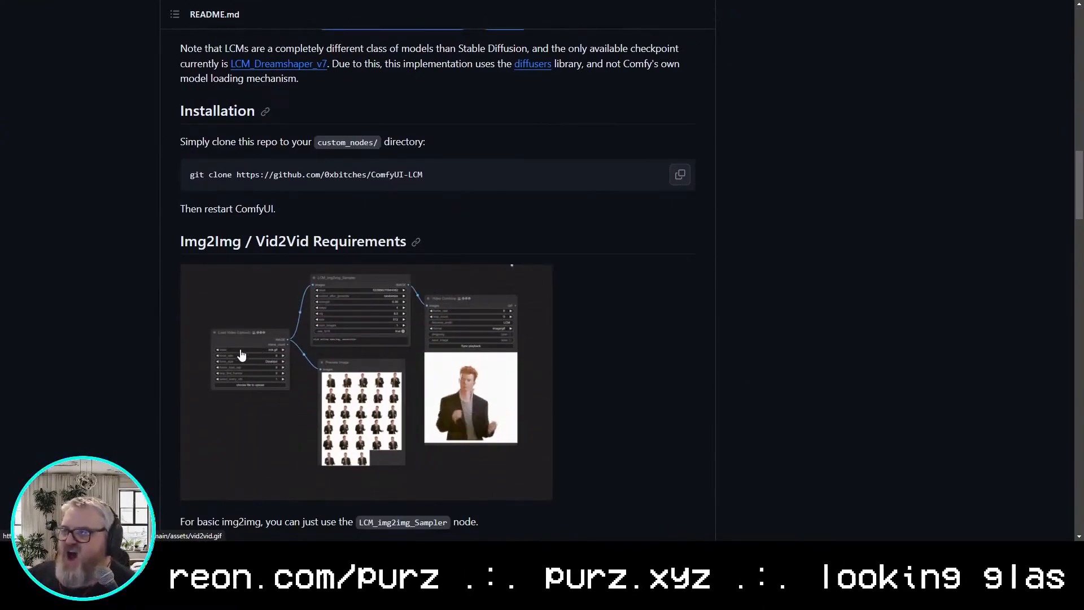
pyautogui.scroll(2, 243, 356)
pyautogui.click(292, 178)
pyautogui.click(234, 121)
pyautogui.scroll(-2, 163, 249)
pyautogui.click(145, 254)
pyautogui.hotkey('alt', 'Left')
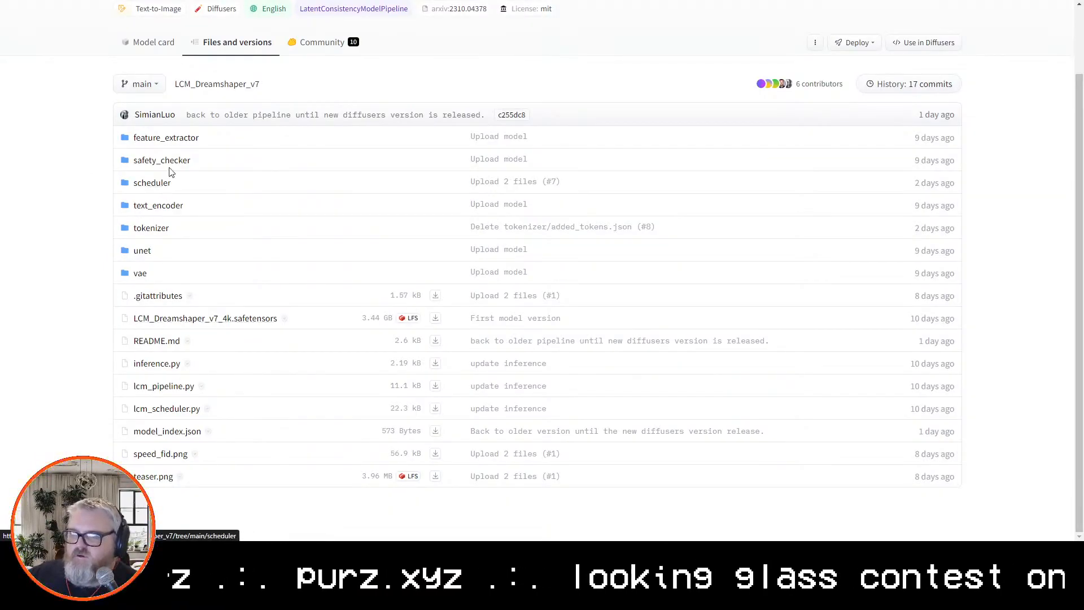
# Read through the LCM_Dreamshaper_v7 model card and check its community discussions
pyautogui.hotkey('alt', 'Left')
pyautogui.scroll(-20, 218, 170)
pyautogui.scroll(20, 245, 231)
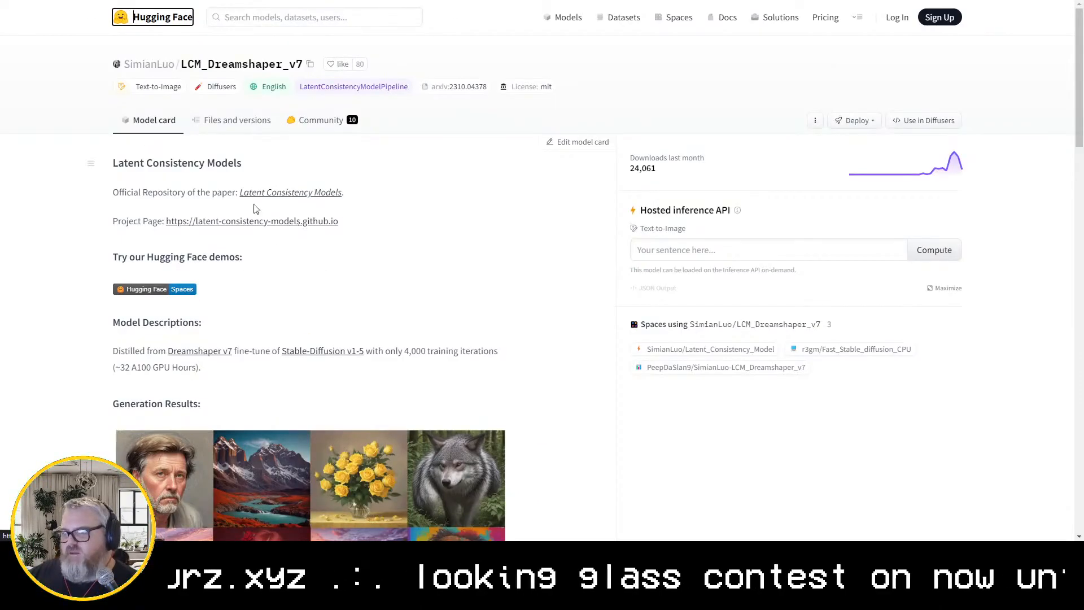
pyautogui.click(244, 126)
pyautogui.click(325, 123)
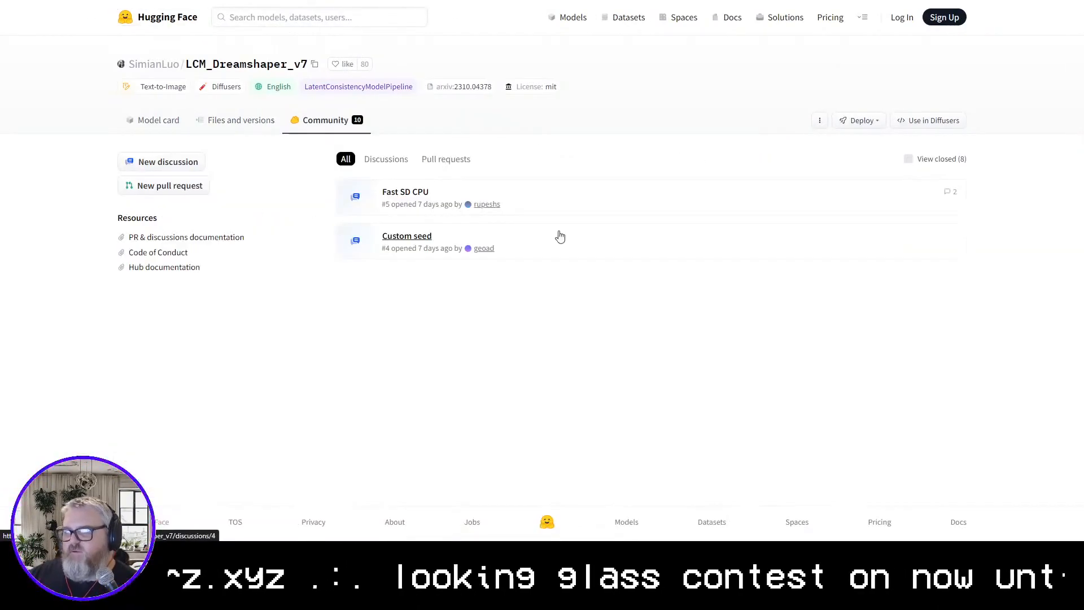
# Return to the ComfyUI-LCM README and reopen lcm_vid2vid_advanced.png to check which CLIP file its loader uses
pyautogui.hotkey('alt', 'Left')
pyautogui.hotkey('alt', 'Left')
pyautogui.hotkey('alt', 'Left')
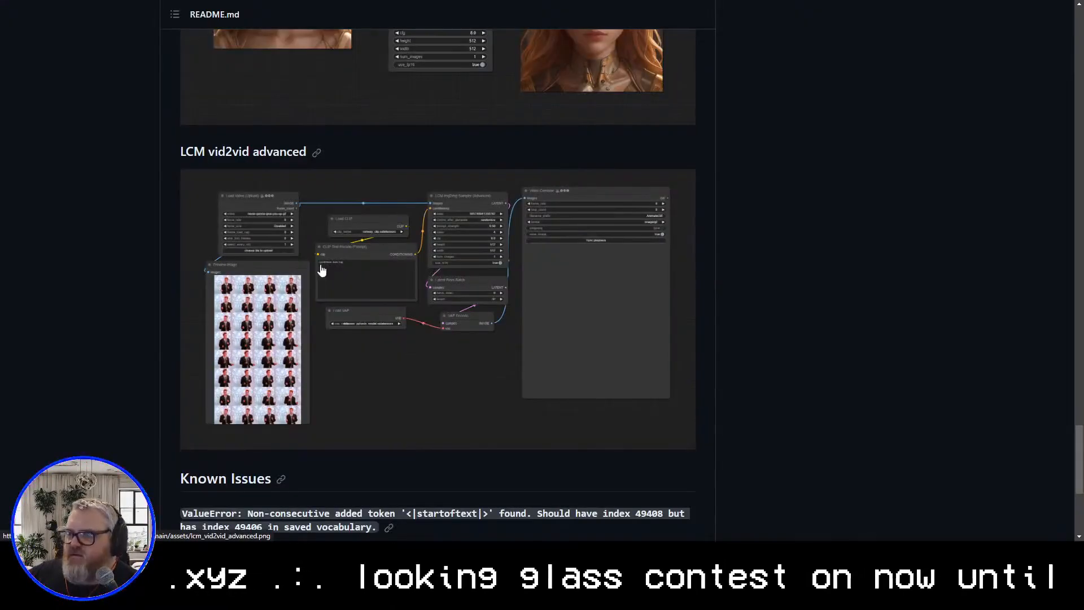
pyautogui.click(376, 325)
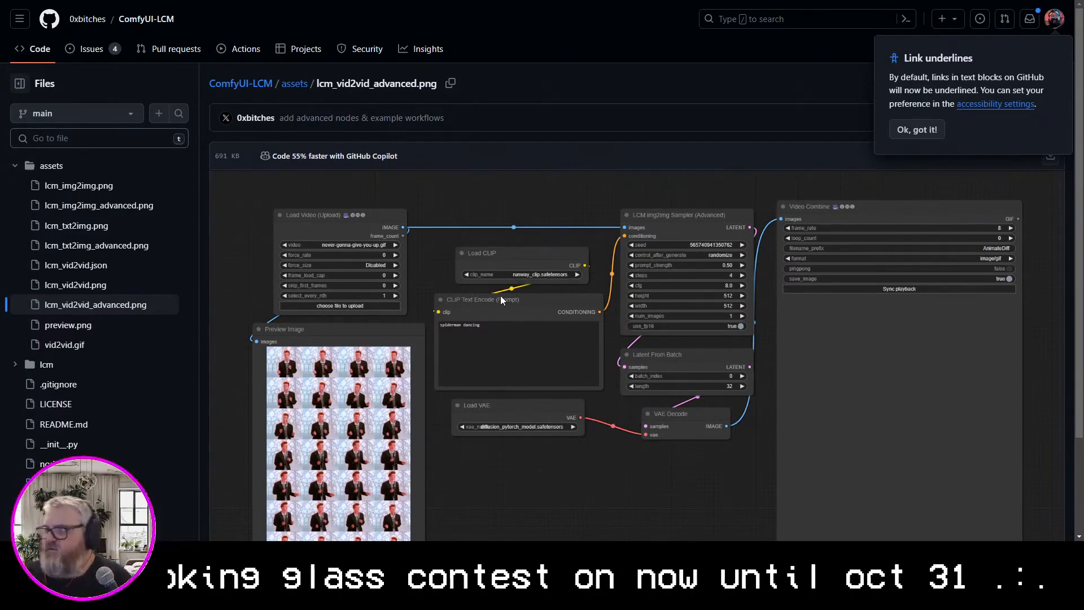
# Check the ComfyUI-LCM issues "IMPORT FAILED Error Comfyui" and "model path", and list the closed issues
pyautogui.click(84, 52)
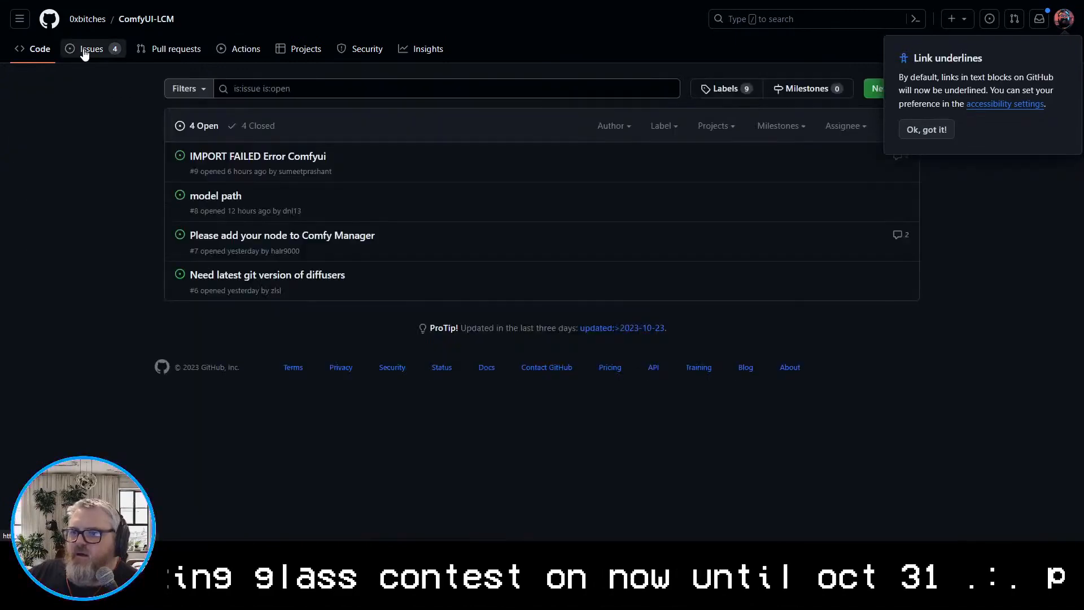
pyautogui.click(271, 160)
pyautogui.scroll(-10, 389, 352)
pyautogui.hotkey('alt', 'Left')
pyautogui.click(225, 195)
pyautogui.hotkey('alt', 'Left')
pyautogui.click(251, 126)
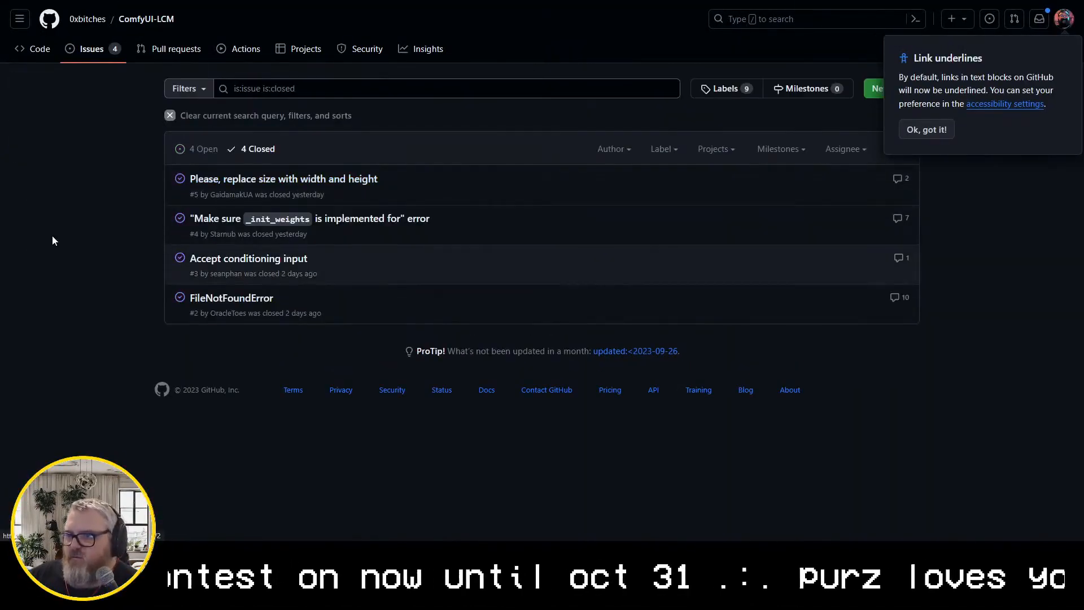
# Read the closed "FileNotFoundError" issue and go back to the Known Issues section of the ComfyUI-LCM README
pyautogui.click(231, 297)
pyautogui.scroll(-15, 378, 413)
pyautogui.scroll(-12, 416, 413)
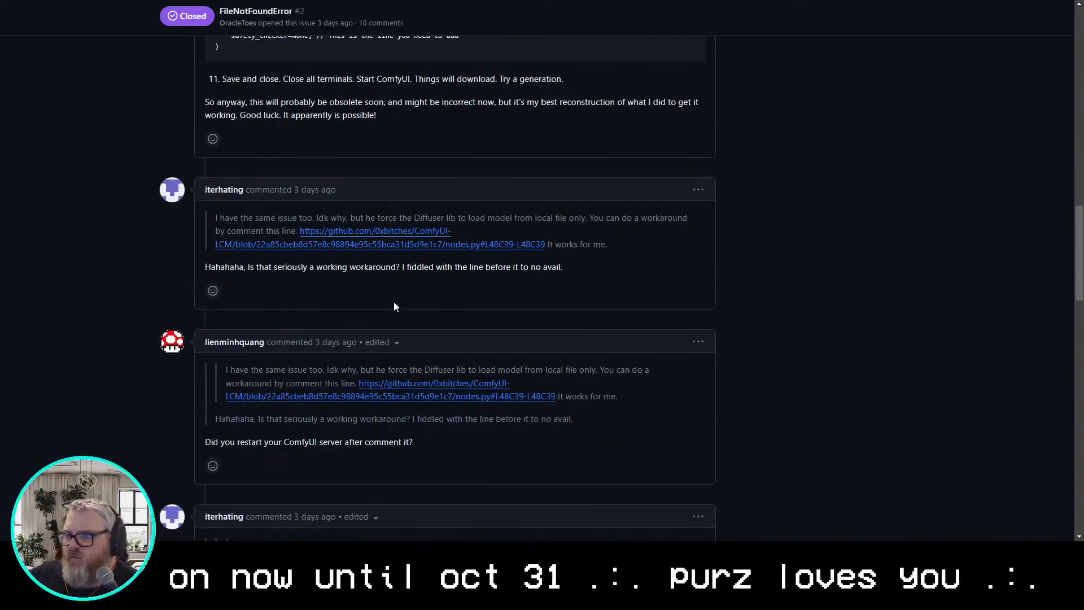
pyautogui.hotkey('alt', 'Left')
pyautogui.hotkey('alt', 'Left')
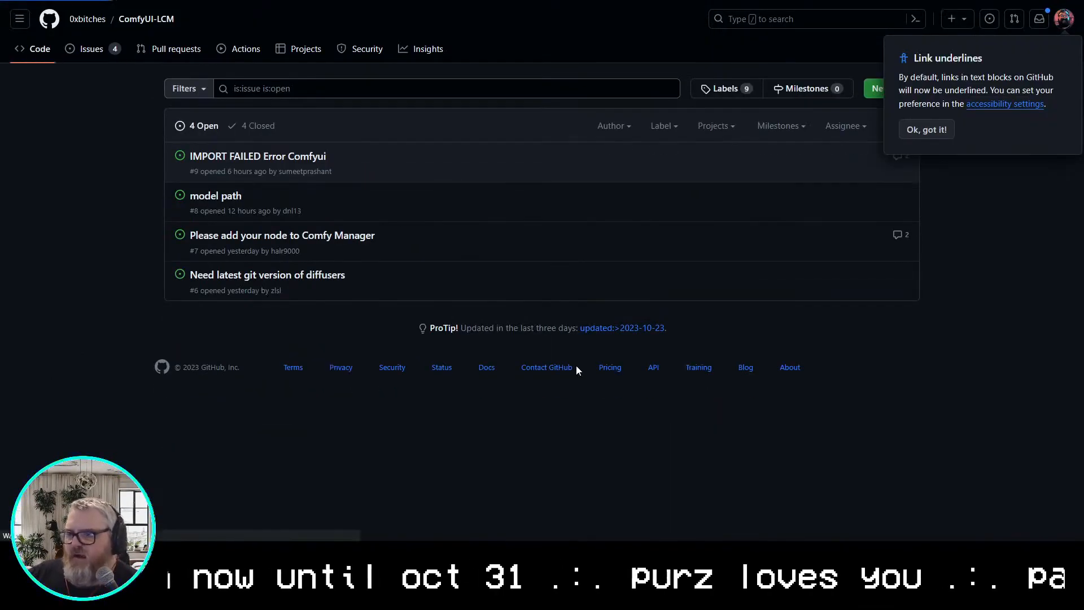
pyautogui.hotkey('alt', 'Left')
pyautogui.hotkey('alt', 'Left')
pyautogui.scroll(-6, 104, 386)
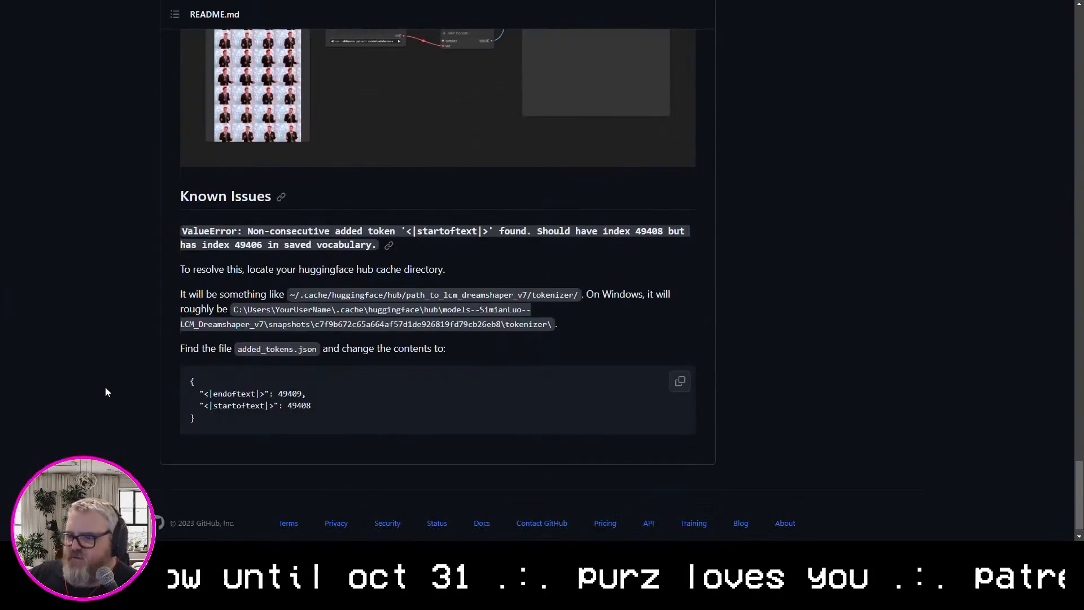
# Look through the profile of the pipeline contributor credited in the README, and reread the README from Known Issues up to the Table of Contents
pyautogui.scroll(20, 151, 358)
pyautogui.click(269, 458)
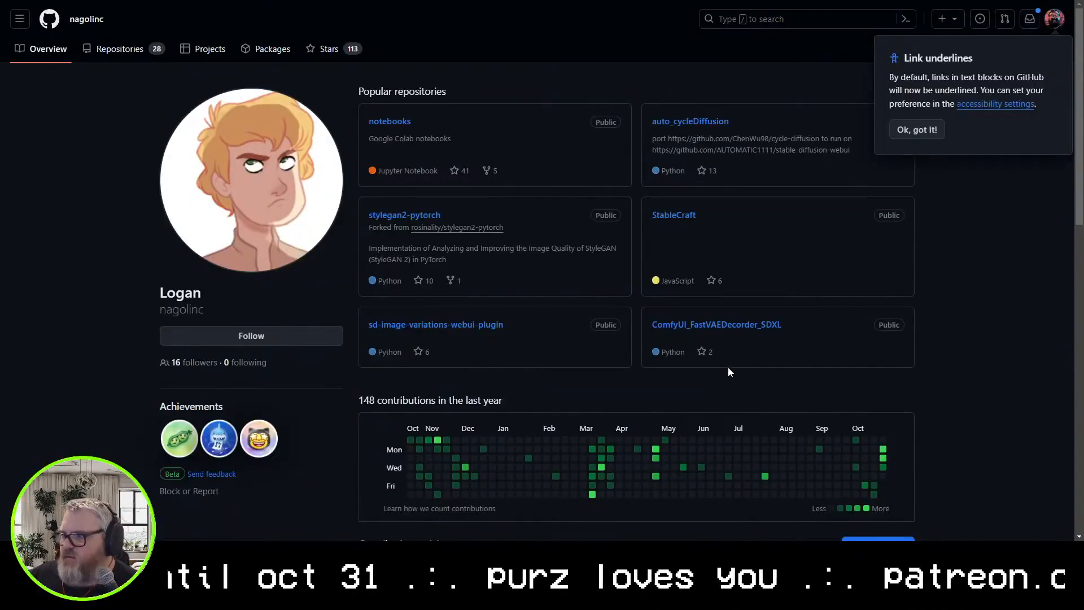
pyautogui.scroll(-12, 731, 370)
pyautogui.scroll(7, 730, 371)
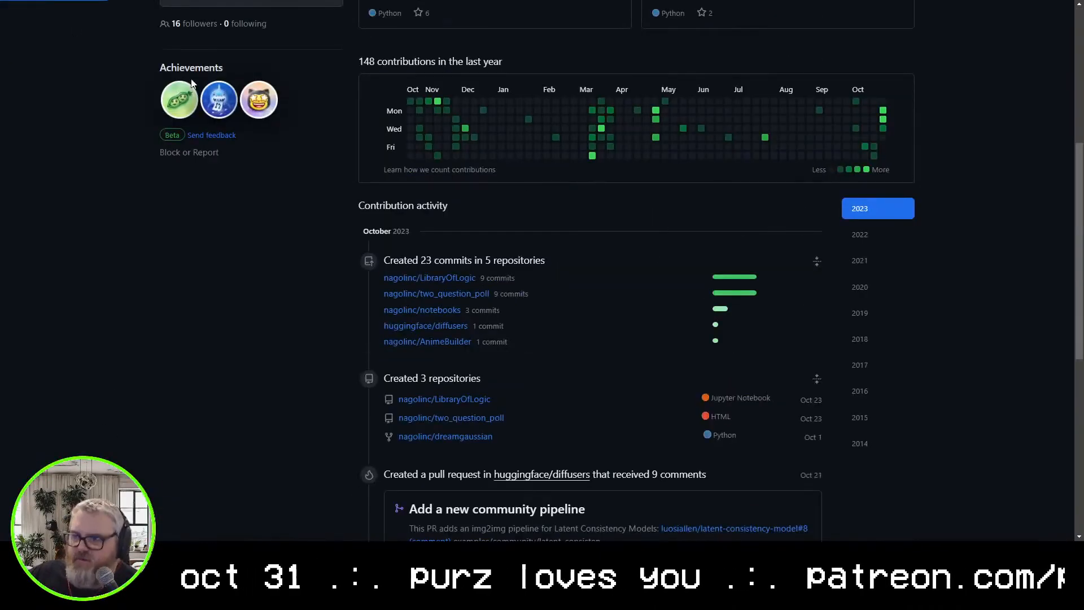
pyautogui.hotkey('alt', 'Left')
pyautogui.scroll(-2, 295, 520)
pyautogui.scroll(-2, 295, 520)
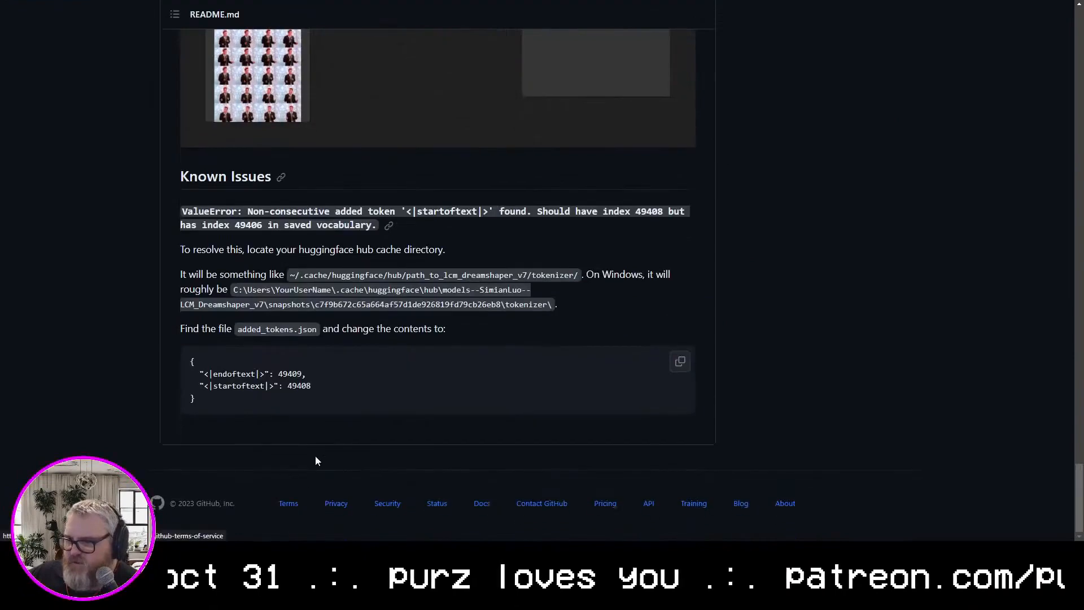
pyautogui.scroll(15, 315, 457)
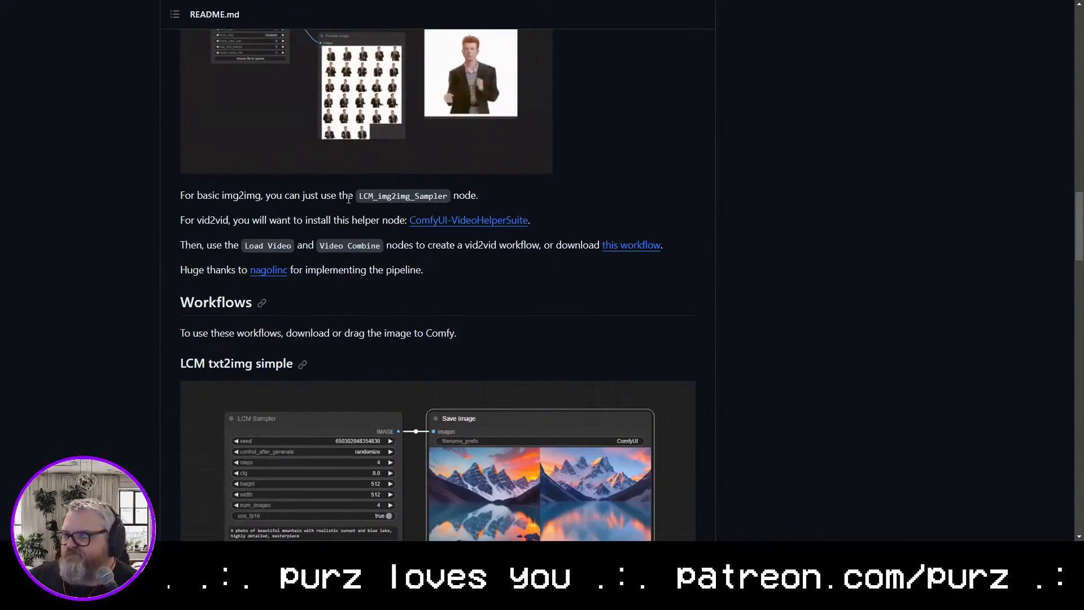
pyautogui.scroll(10, 387, 249)
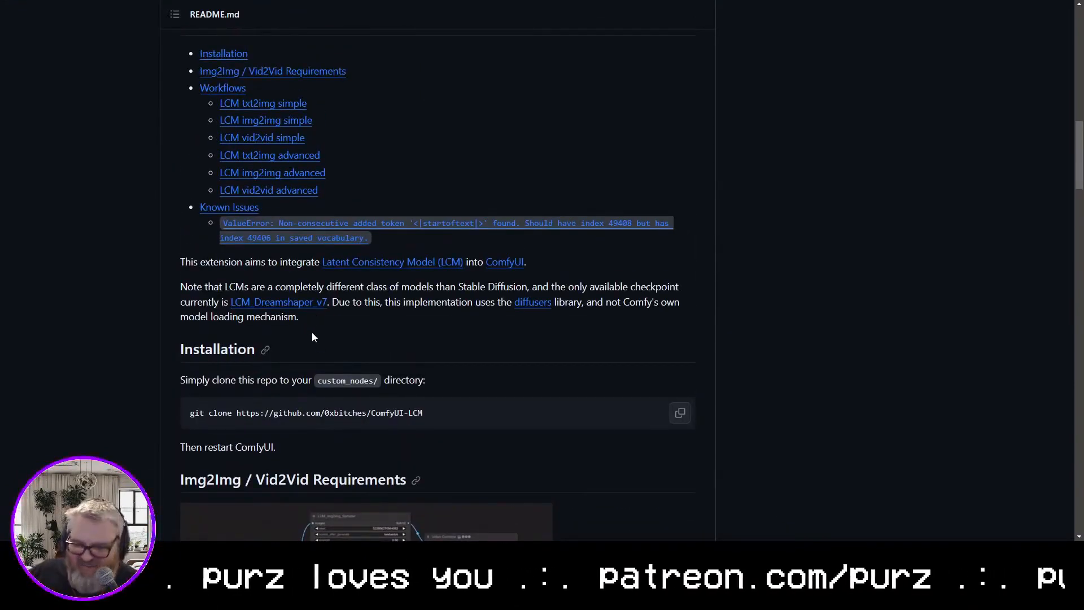
pyautogui.scroll(2, 312, 332)
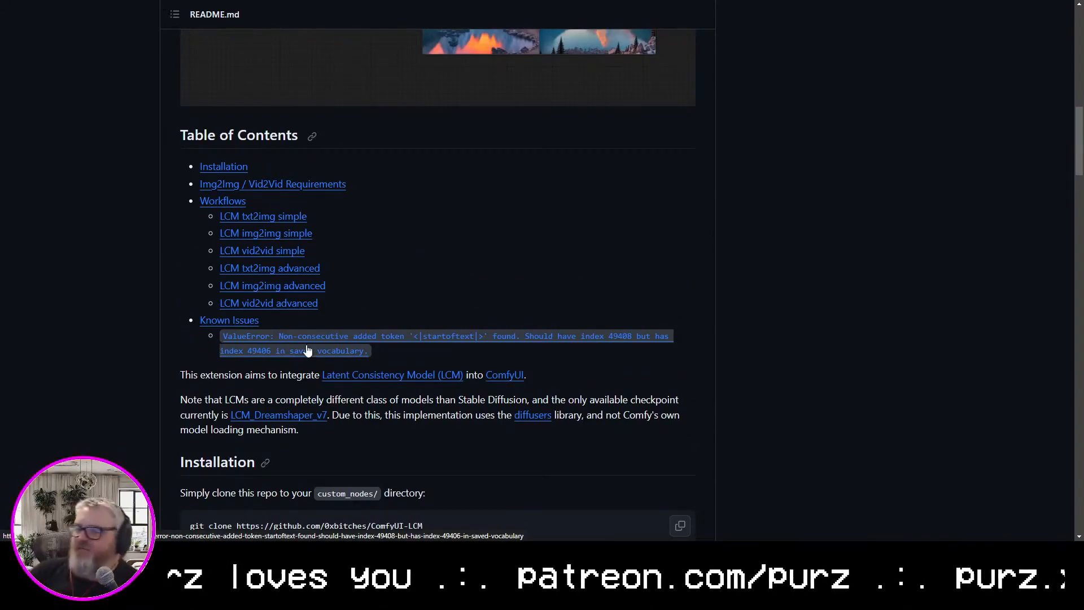
pyautogui.scroll(13, 308, 358)
# Search the web for "huggingface clip model" and examine the files and model card of openai/clip-vit-base-patch32
pyautogui.hotkey('ctrl', 'Tab')
pyautogui.hotkey('ctrl', 'Tab')
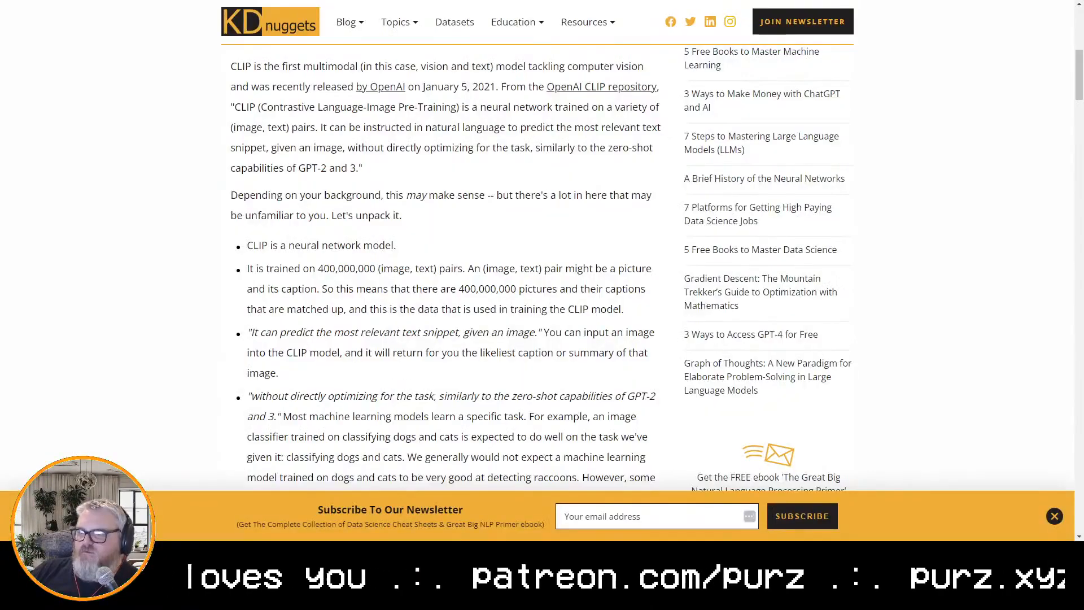
pyautogui.write('huggingface clip model')
pyautogui.press('Return')
pyautogui.click(197, 234)
pyautogui.click(223, 121)
pyautogui.click(159, 120)
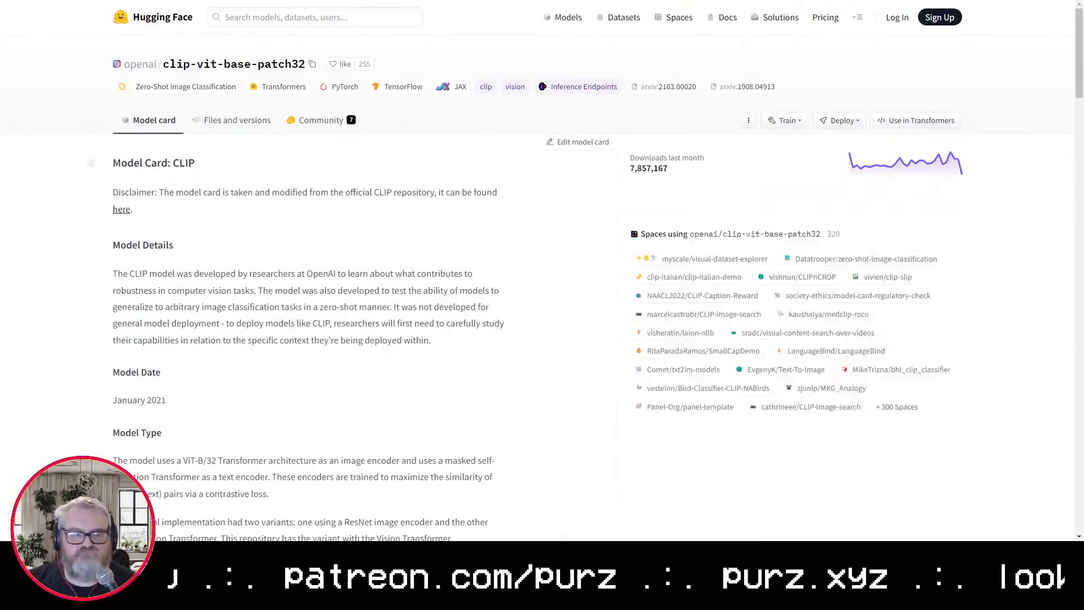
pyautogui.hotkey('ctrl', 't')
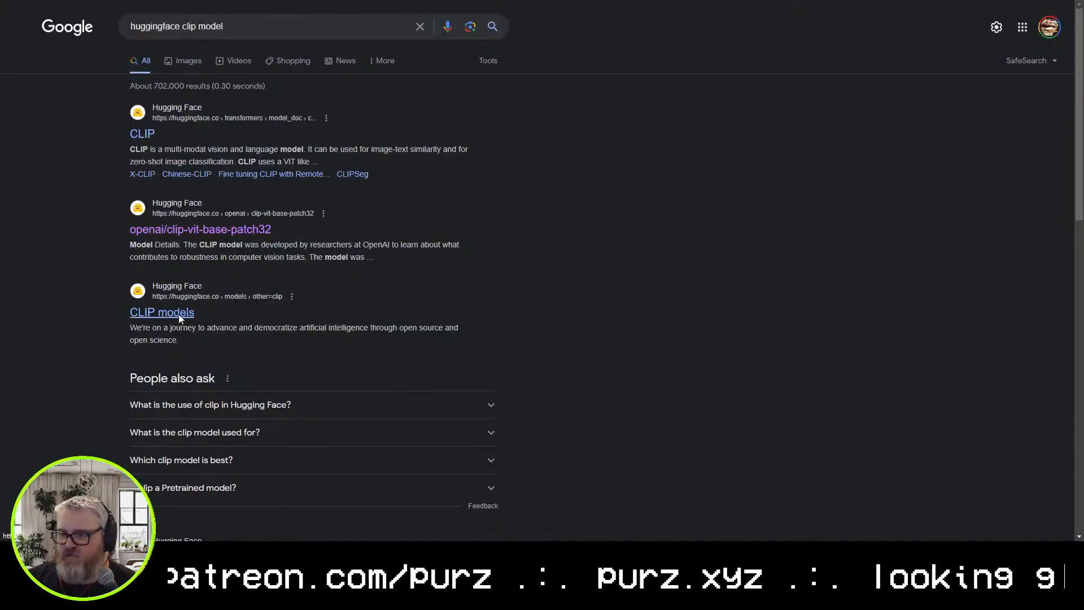
# Open Hugging Face's list of CLIP models from the search results and filter it by the name "clip"
pyautogui.click(178, 314)
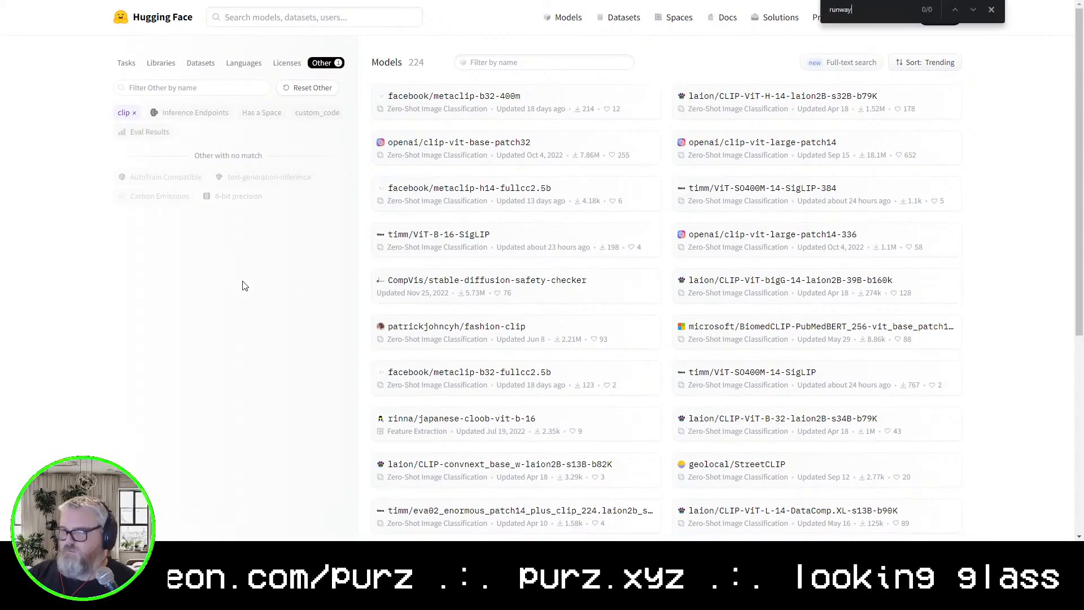
pyautogui.click(520, 62)
pyautogui.write('clip')
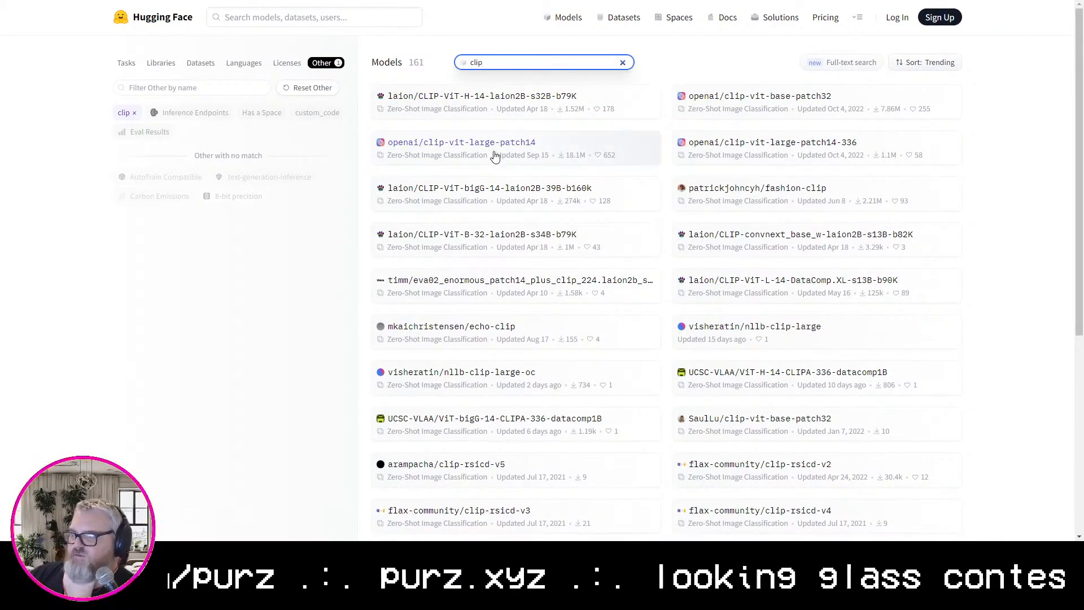
pyautogui.scroll(-5, 494, 153)
pyautogui.scroll(5, 513, 273)
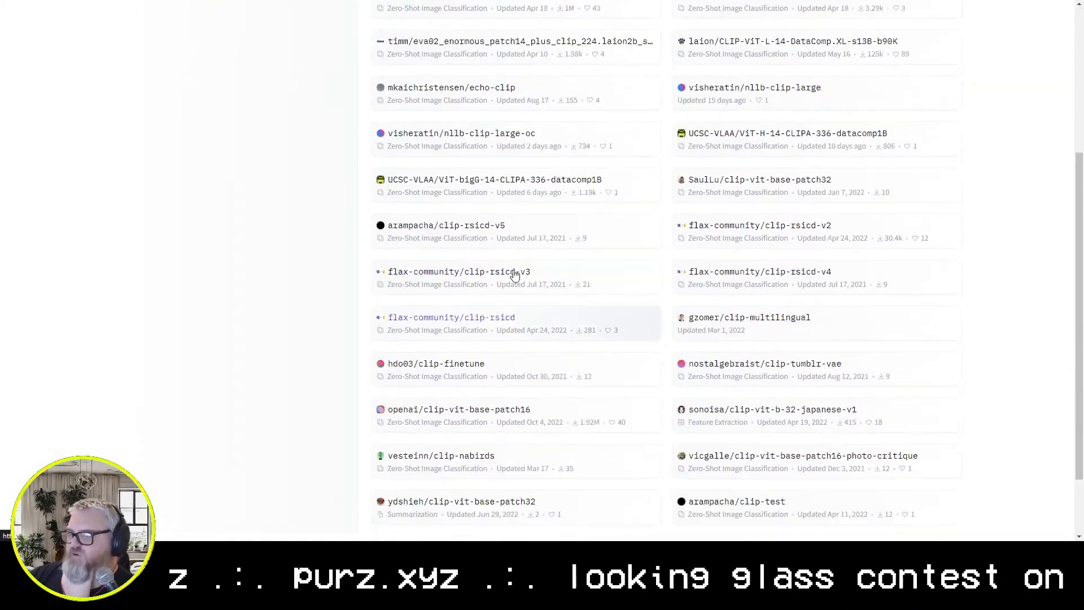
# Download model.safetensors from the files of the openai/clip-vit-large-patch14 repository
pyautogui.click(489, 142)
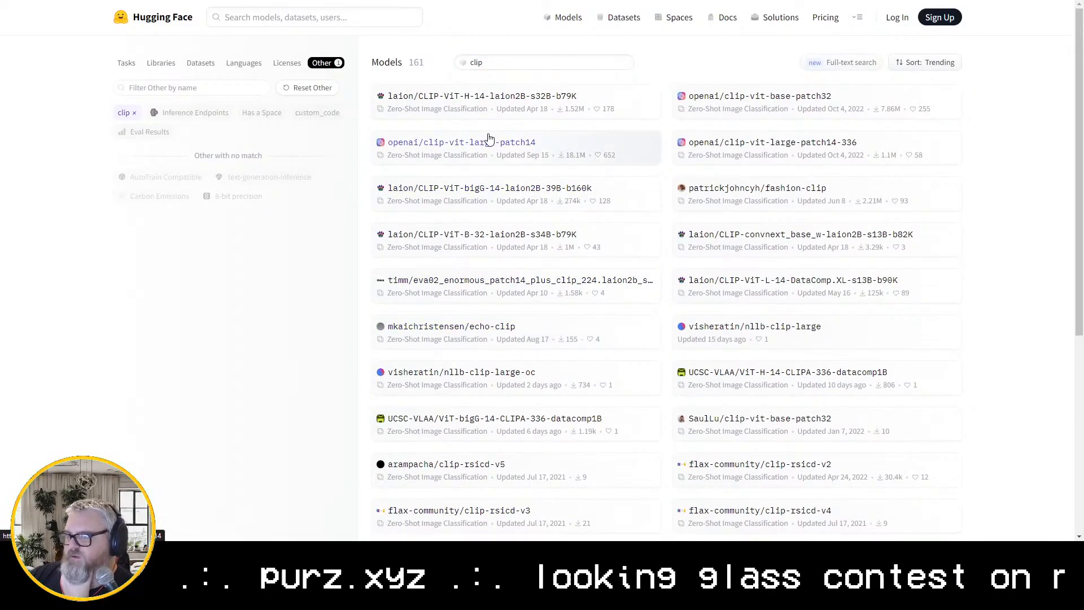
pyautogui.click(231, 121)
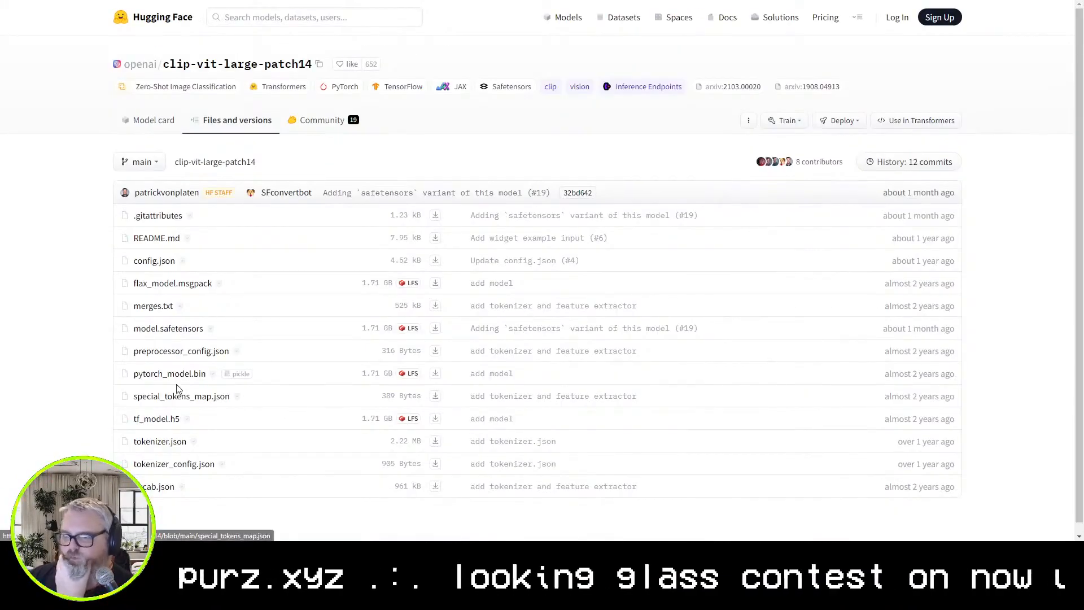
pyautogui.click(434, 329)
# Show the downloaded "model (1).safetensors" in its folder and rename it openai-clip-vit-large-patch14.safetensors
pyautogui.click(1014, 0)
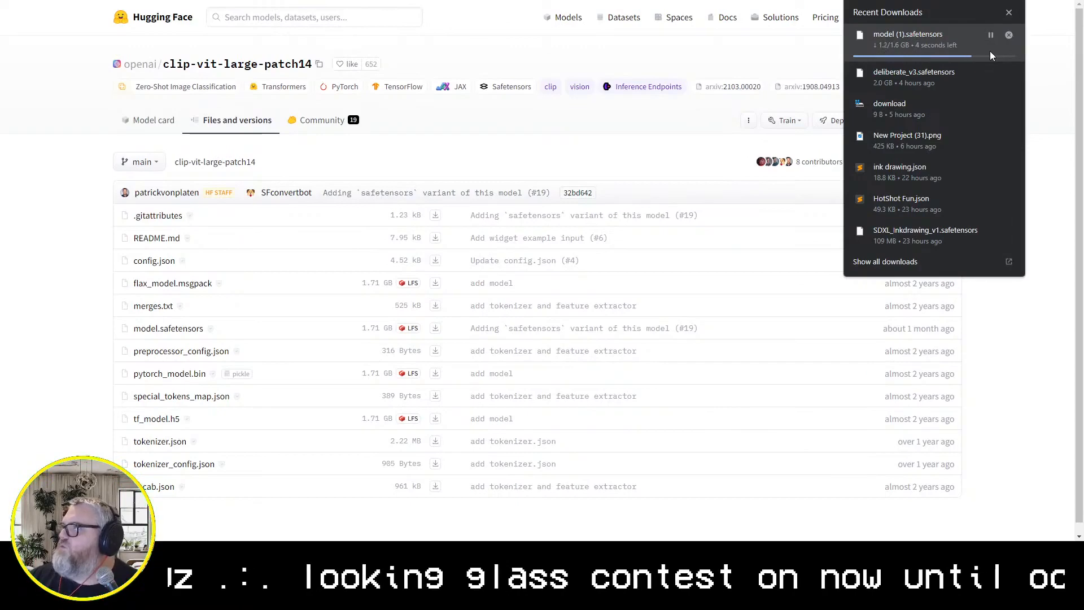
pyautogui.press('super+r')
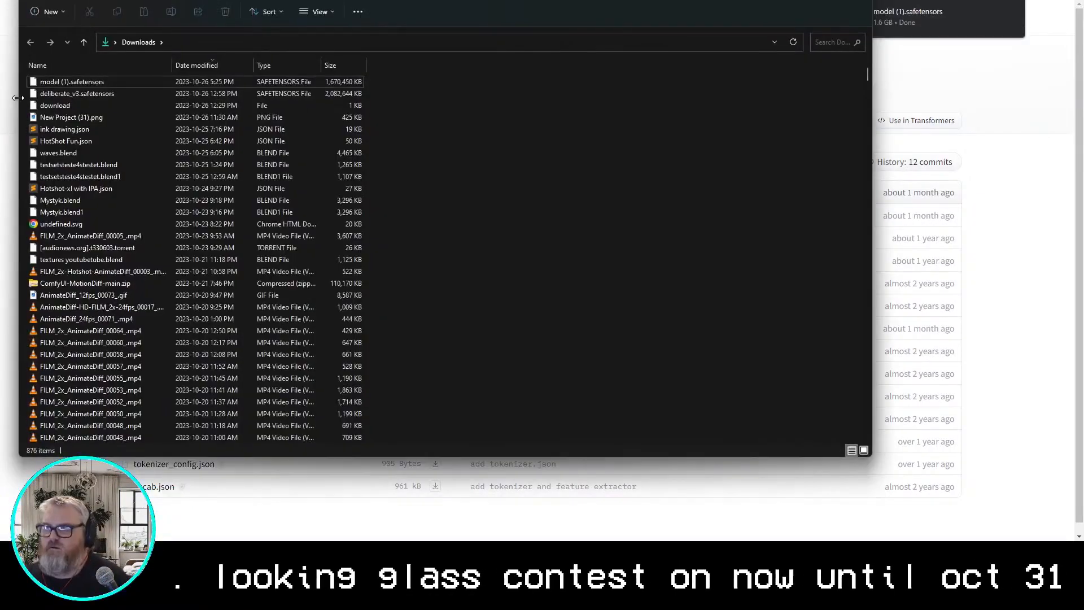
pyautogui.click(6, 74)
pyautogui.moveTo(314, 65); pyautogui.dragTo(171, 64)
pyautogui.hotkey('alt', 'Tab')
pyautogui.write('clip-vit-large-patch14')
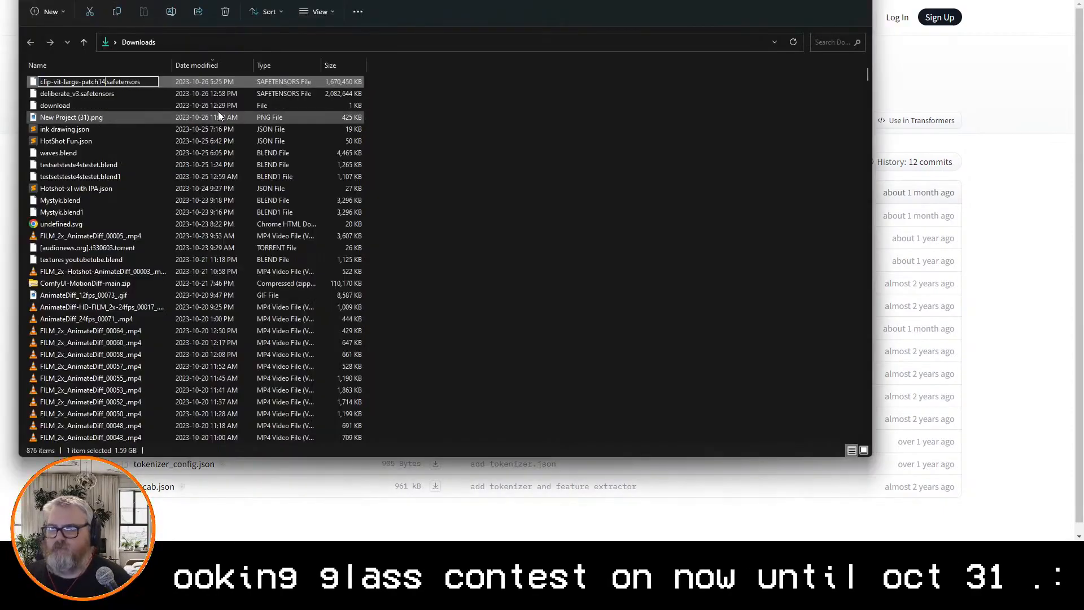
pyautogui.press('Home')
pyautogui.write('openai-')
pyautogui.press('Return')
# Place the renamed CLIP model file in the CLIP models folder of the ComfyUI installation
pyautogui.press('super+r')
pyautogui.write('c:\\ai\\c')
pyautogui.press('Down')
pyautogui.press('Down')
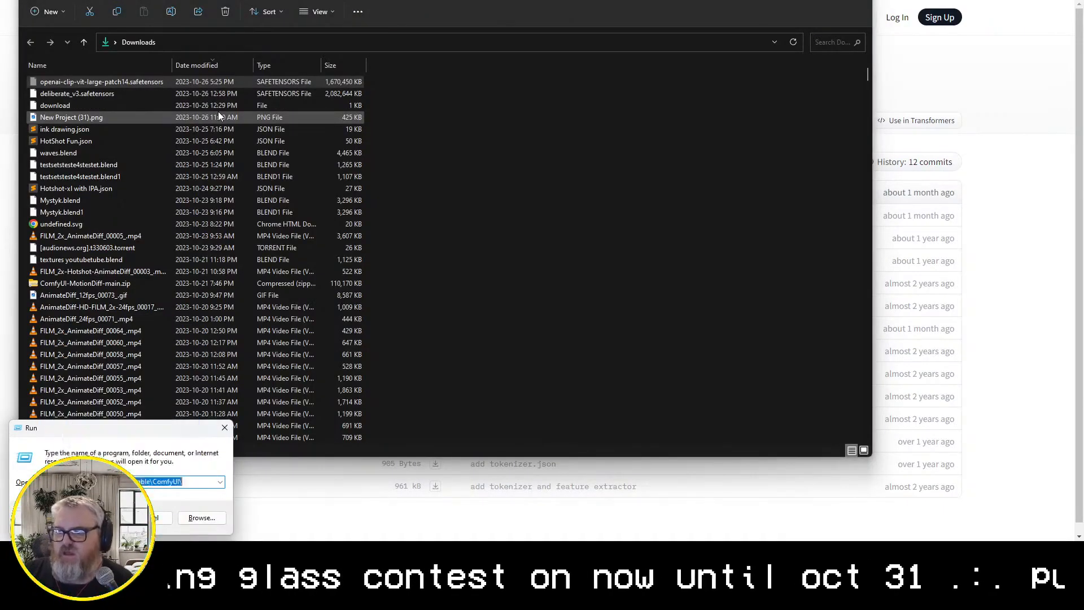
pyautogui.press('Return')
pyautogui.press('m')
pyautogui.press('Return')
pyautogui.press('c')
pyautogui.press('l')
pyautogui.press('Return')
# Switch to ComfyUI, refresh it so Load CLIP uses openai-clip-vit-large-patch14.safetensors, and connect its CLIP output to the CLIP Text Encode node
pyautogui.hotkey('alt', 'Tab')
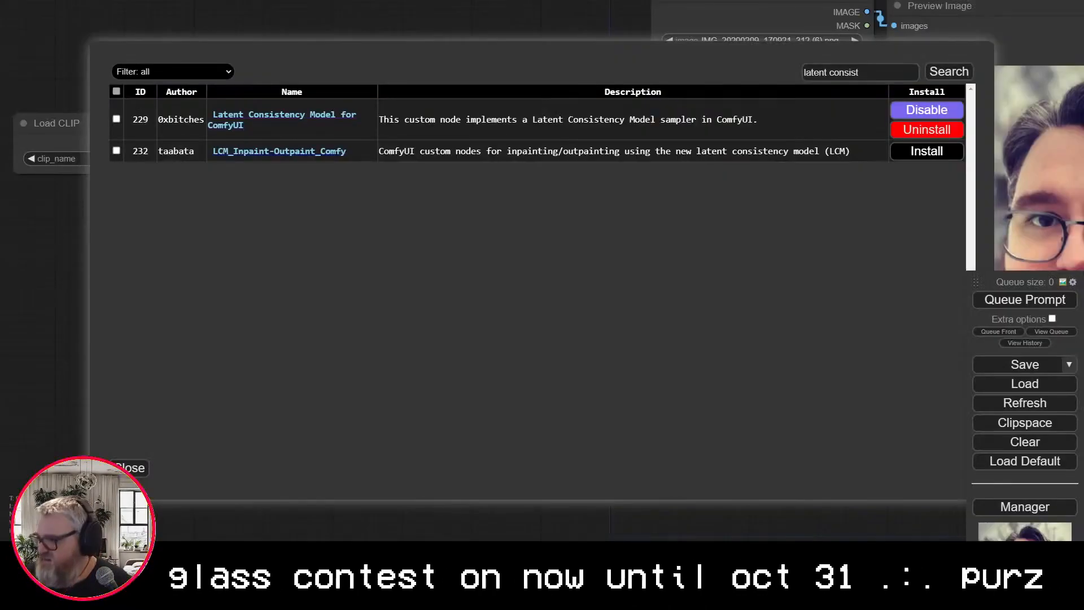
pyautogui.click(135, 468)
pyautogui.click(1027, 405)
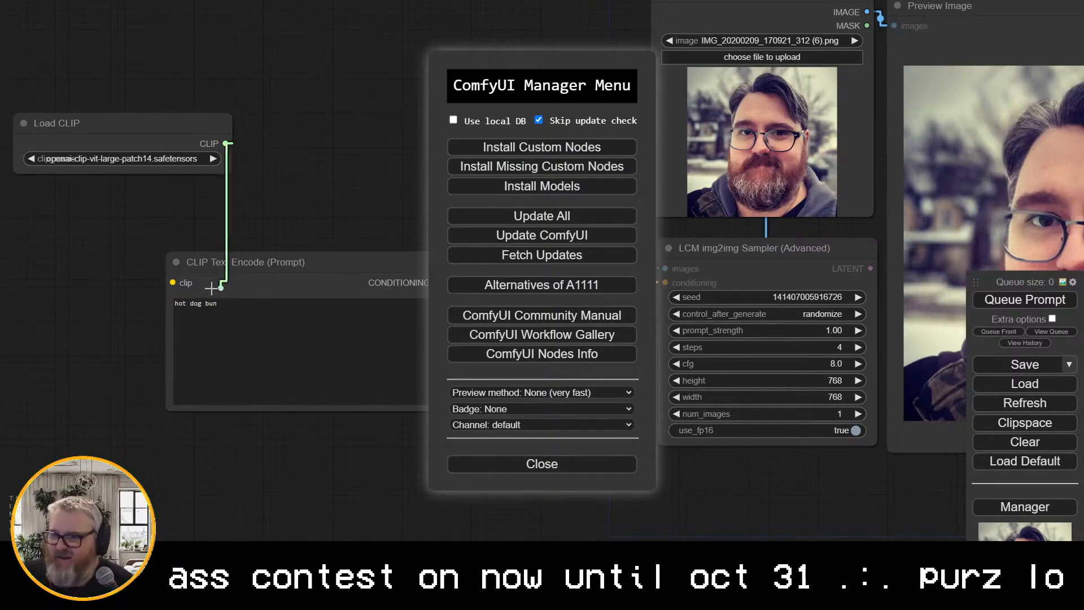
pyautogui.moveTo(359, 204); pyautogui.dragTo(126, 214)
pyautogui.click(565, 465)
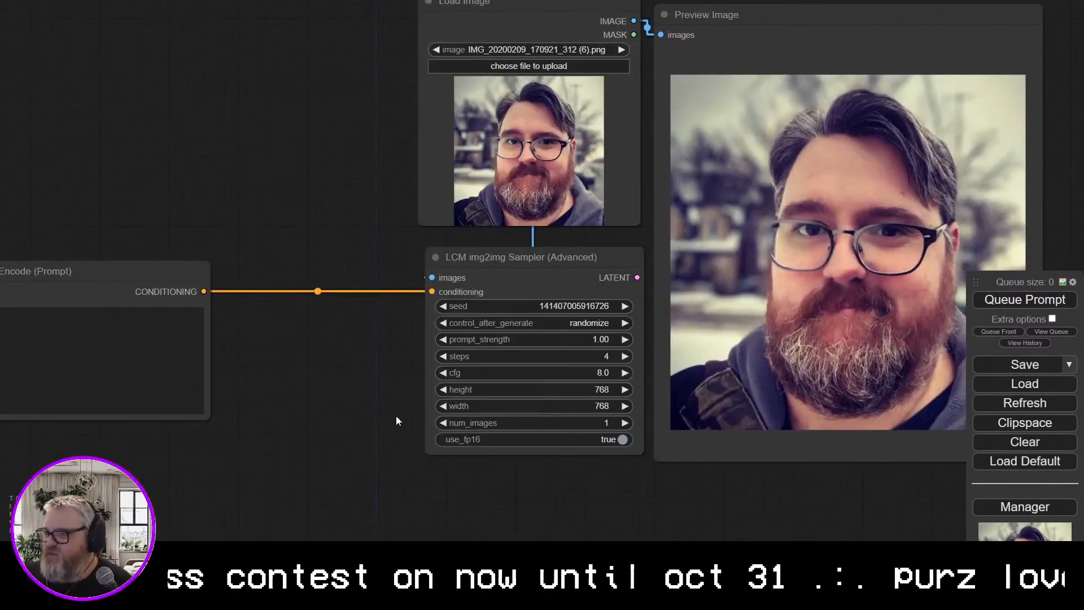
# Queue the workflow with the sampler's prompt_strength at 0.61 and place the Load CLIP node directly above CLIP Text Encode
pyautogui.moveTo(556, 345); pyautogui.dragTo(590, 339)
pyautogui.click(1054, 305)
pyautogui.scroll(-4, 924, 327)
pyautogui.moveTo(209, 193); pyautogui.dragTo(350, 237)
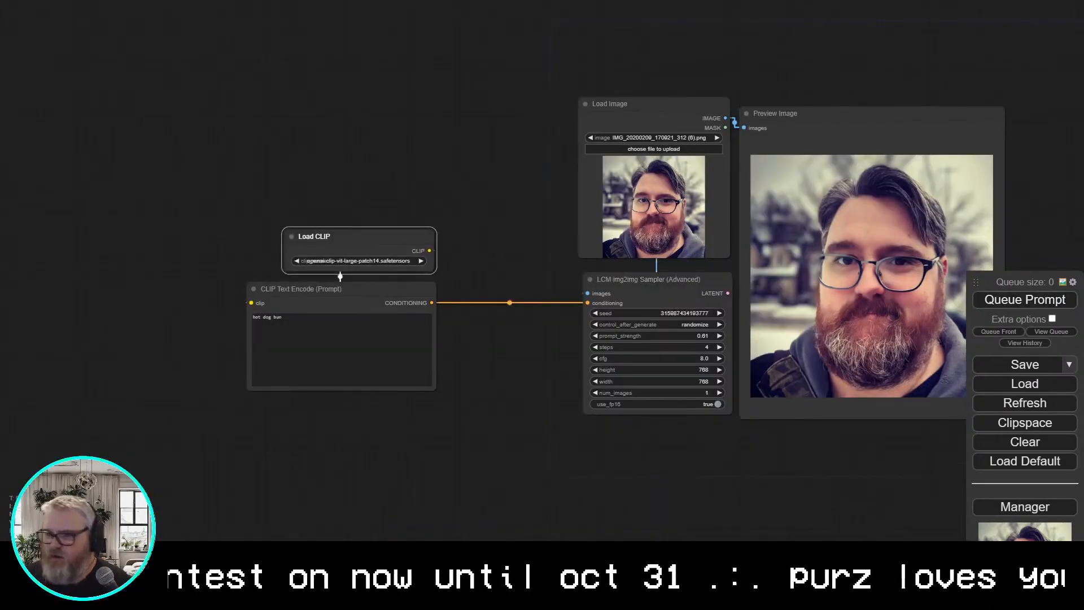
# Check the console windows for output from the run and queue the prompt again
pyautogui.click(186, 490)
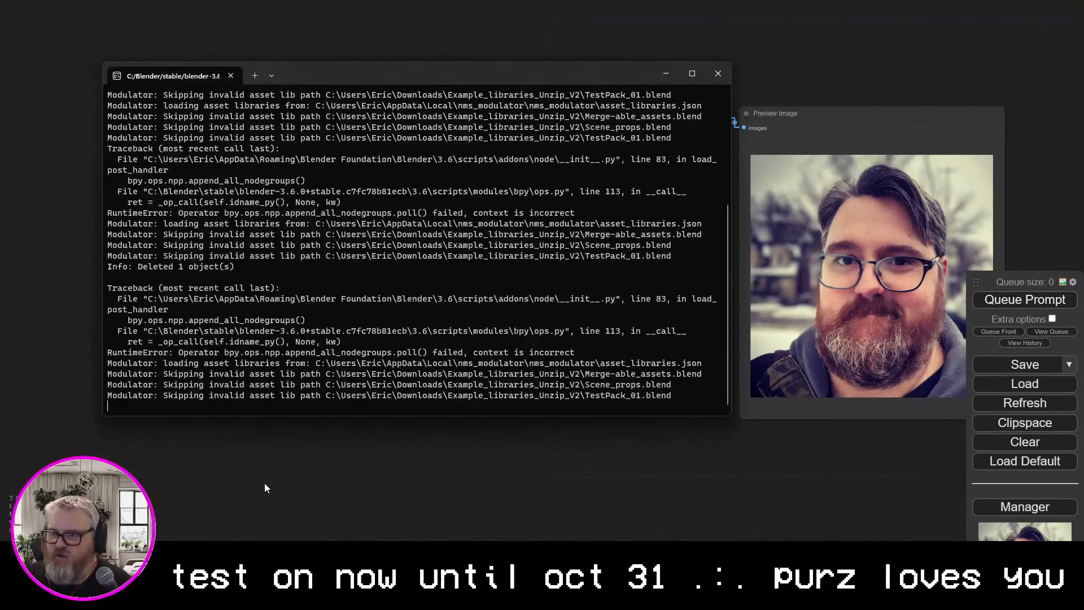
pyautogui.click(668, 74)
pyautogui.click(187, 490)
pyautogui.click(734, 440)
pyautogui.click(1038, 306)
# Spread the CLIP nodes apart, with CLIP Text Encode nearer the sampler and Load CLIP farther out above it
pyautogui.moveTo(550, 328); pyautogui.dragTo(418, 323)
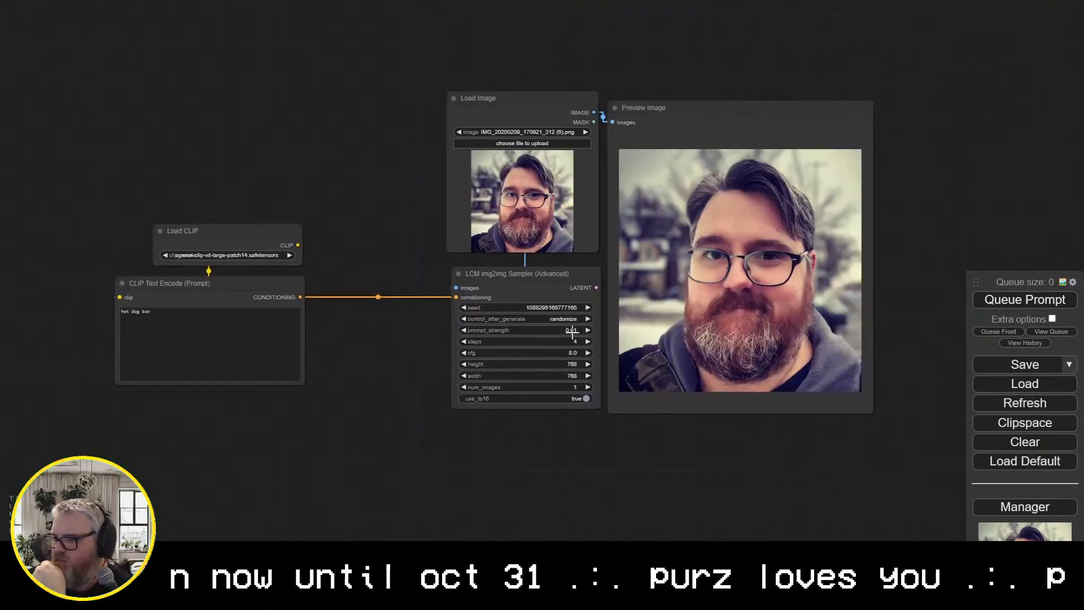
pyautogui.moveTo(249, 294); pyautogui.dragTo(368, 346)
pyautogui.moveTo(248, 233); pyautogui.dragTo(149, 261)
# Load IMG_20200822_020141.png into the Load Image node and queue the prompt
pyautogui.click(523, 143)
pyautogui.doubleClick(373, 282)
pyautogui.click(1031, 304)
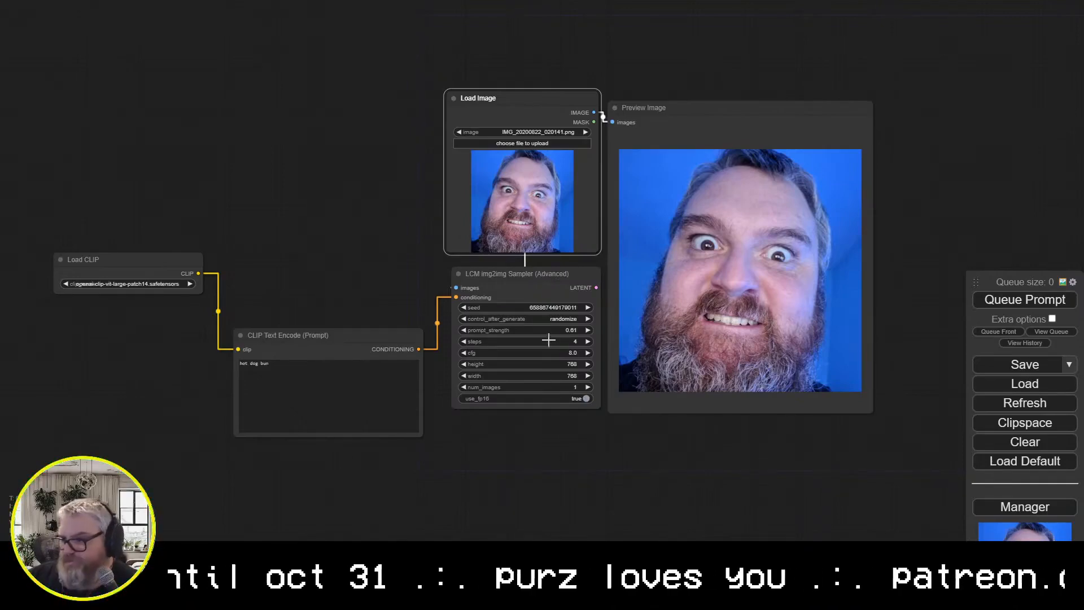
# Recheck the model choice in Load CLIP, keep openai-clip-vit-large-patch14.safetensors, and queue the prompt again
pyautogui.scroll(5, 267, 274)
pyautogui.moveTo(267, 273); pyautogui.dragTo(447, 246)
pyautogui.click(217, 261)
pyautogui.click(237, 262)
pyautogui.click(599, 239)
pyautogui.click(1031, 302)
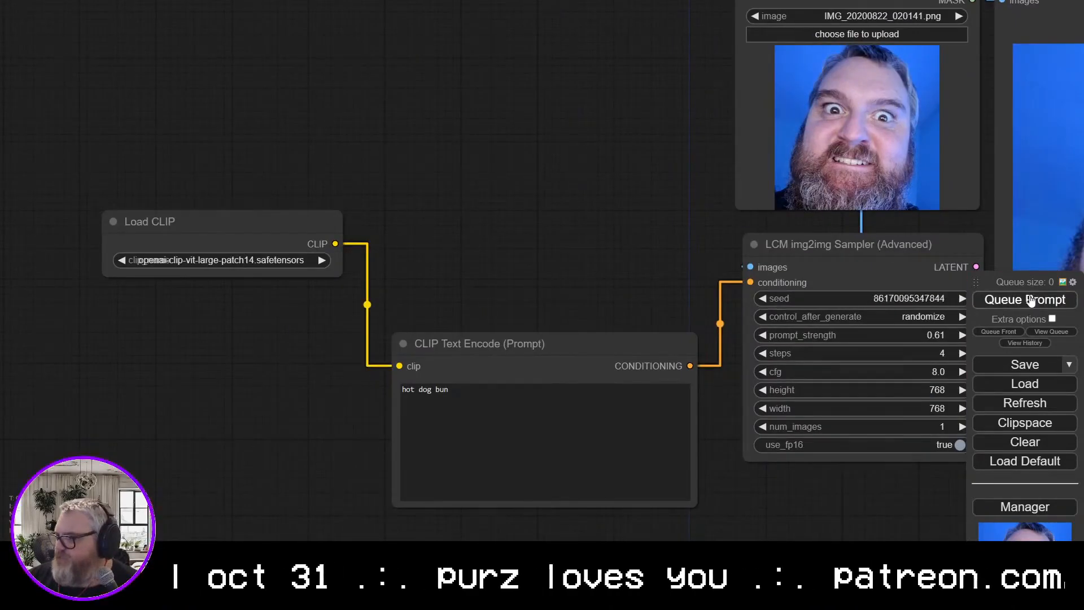
# Clear the name filter on Hugging Face's CLIP models list, sort it by Most Downloads, and look for another CLIP model
pyautogui.hotkey('ctrl', 'Tab')
pyautogui.hotkey('ctrl', 'Tab')
pyautogui.hotkey('ctrl', 'Tab')
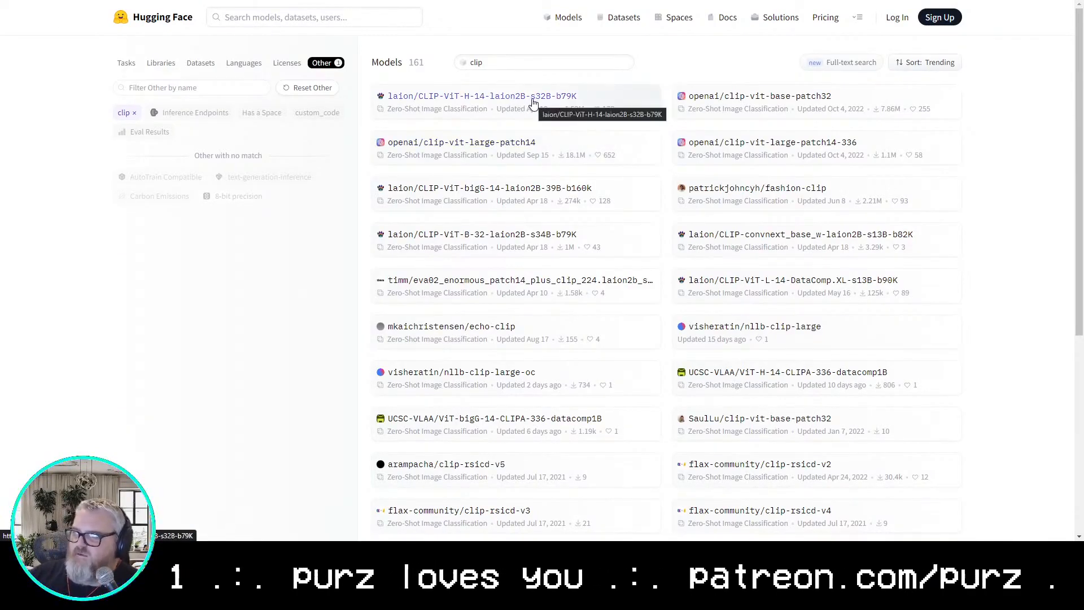
pyautogui.tripleClick(564, 60)
pyautogui.press('BackSpace')
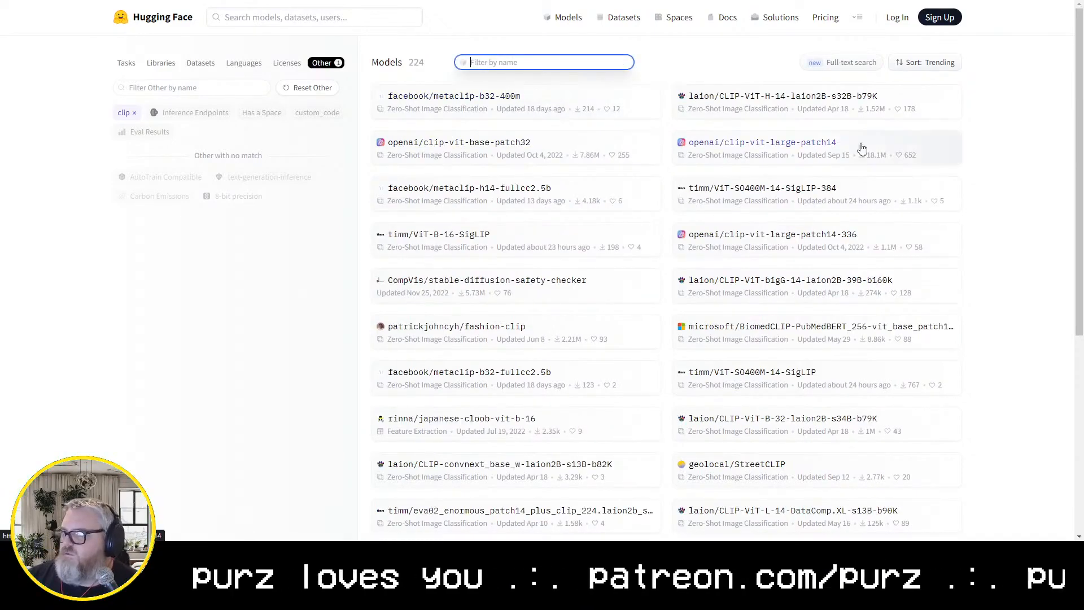
pyautogui.click(929, 63)
pyautogui.click(939, 124)
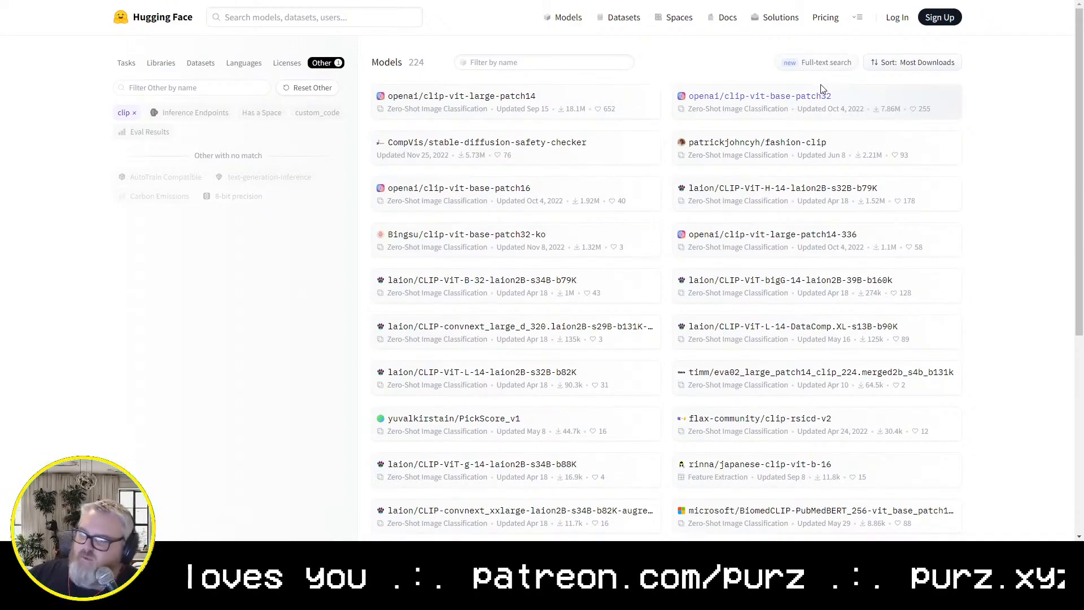
pyautogui.click(811, 106)
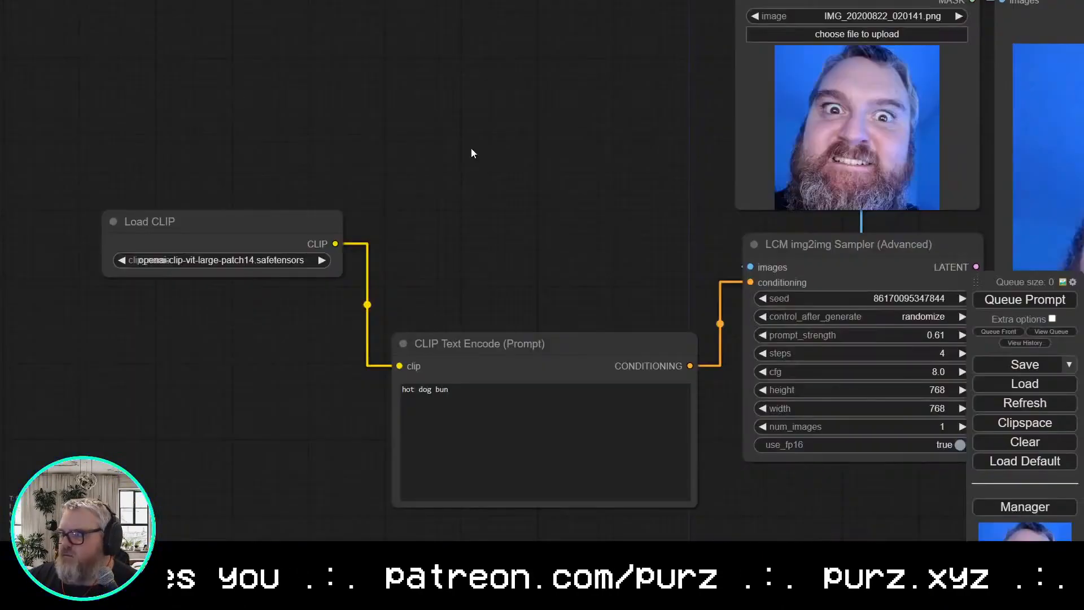
# Move the Preview Image node in ComfyUI away from Load Image, leaving a gap between the two nodes
pyautogui.moveTo(472, 152); pyautogui.dragTo(190, 242)
pyautogui.moveTo(644, 88); pyautogui.dragTo(857, 74)
pyautogui.moveTo(597, 112); pyautogui.dragTo(436, 100)
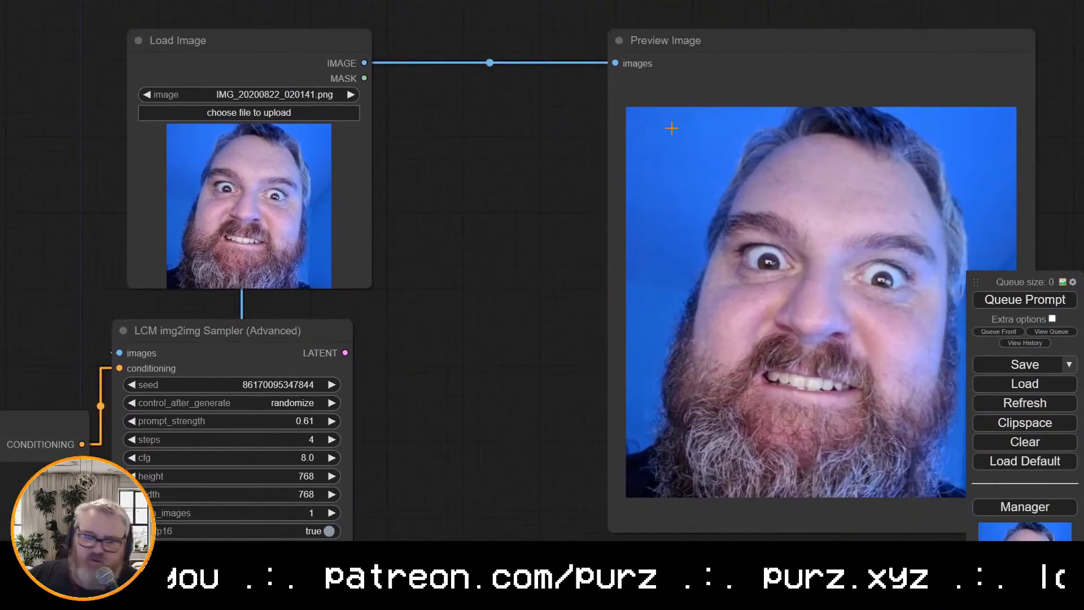
pyautogui.moveTo(712, 45); pyautogui.dragTo(654, 23)
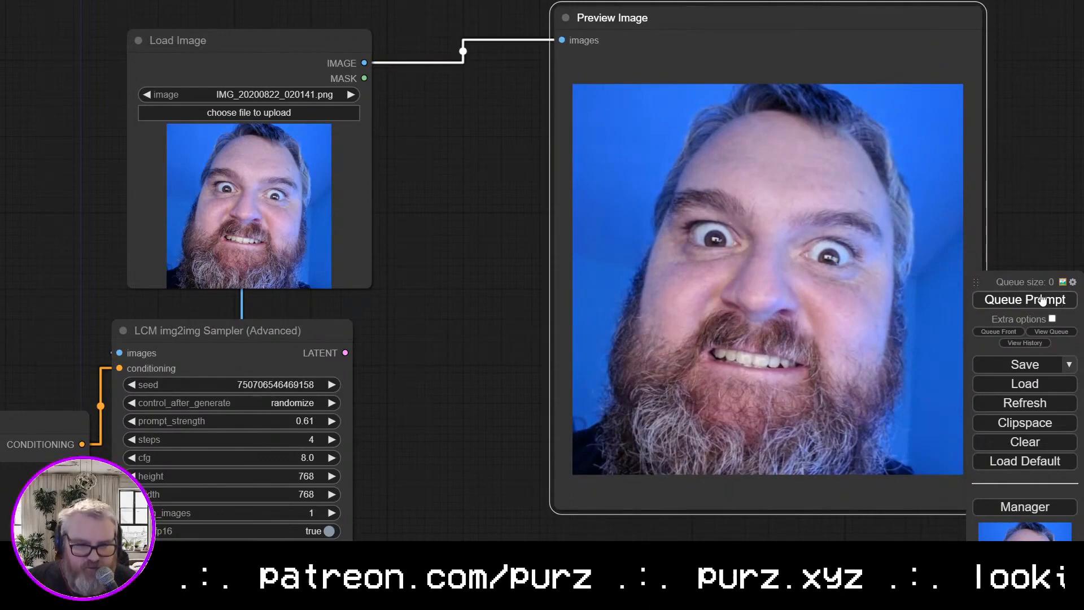
# Add a VAE Decode node fed by the LATENT output of LCM img2img Sampler (Advanced), placed beside the sampler
pyautogui.moveTo(545, 530); pyautogui.dragTo(582, 390)
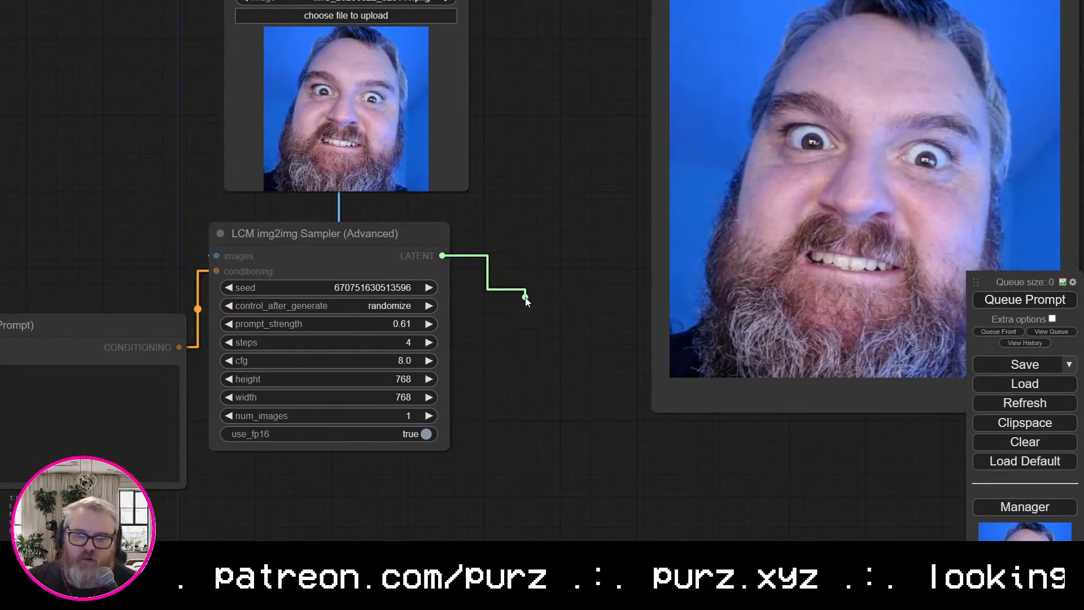
pyautogui.moveTo(526, 298); pyautogui.dragTo(522, 288)
pyautogui.click(549, 316)
pyautogui.write('vae')
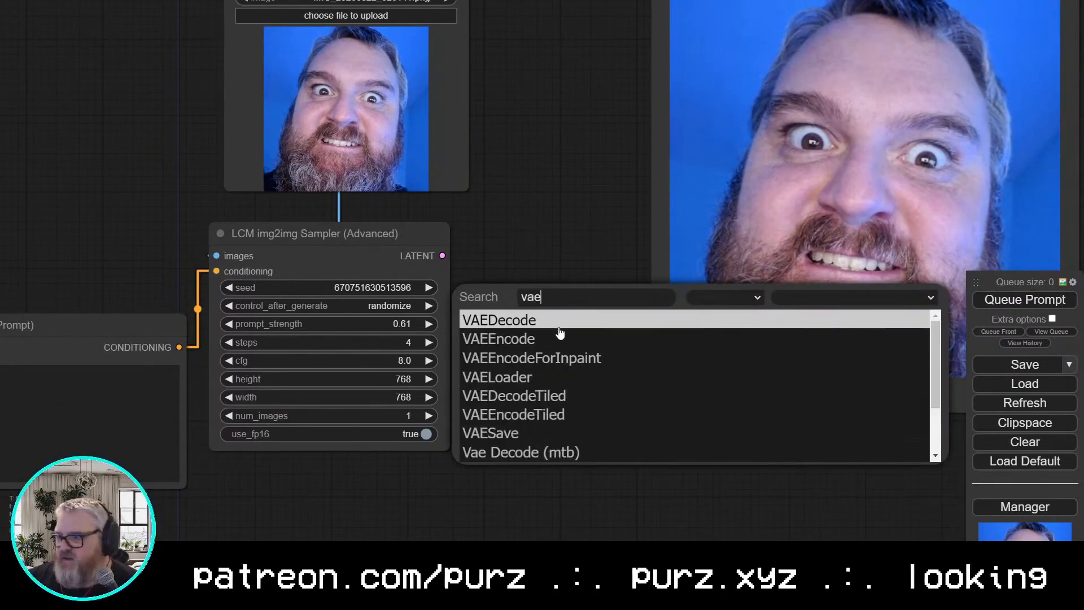
pyautogui.press('Return')
pyautogui.moveTo(736, 406); pyautogui.dragTo(811, 416)
pyautogui.moveTo(673, 381); pyautogui.dragTo(587, 363)
# Add a Preview Image node connected to the IMAGE output of VAE Decode
pyautogui.scroll(-5, 587, 364)
pyautogui.moveTo(796, 377); pyautogui.dragTo(775, 271)
pyautogui.moveTo(564, 321); pyautogui.dragTo(594, 307)
pyautogui.click(615, 439)
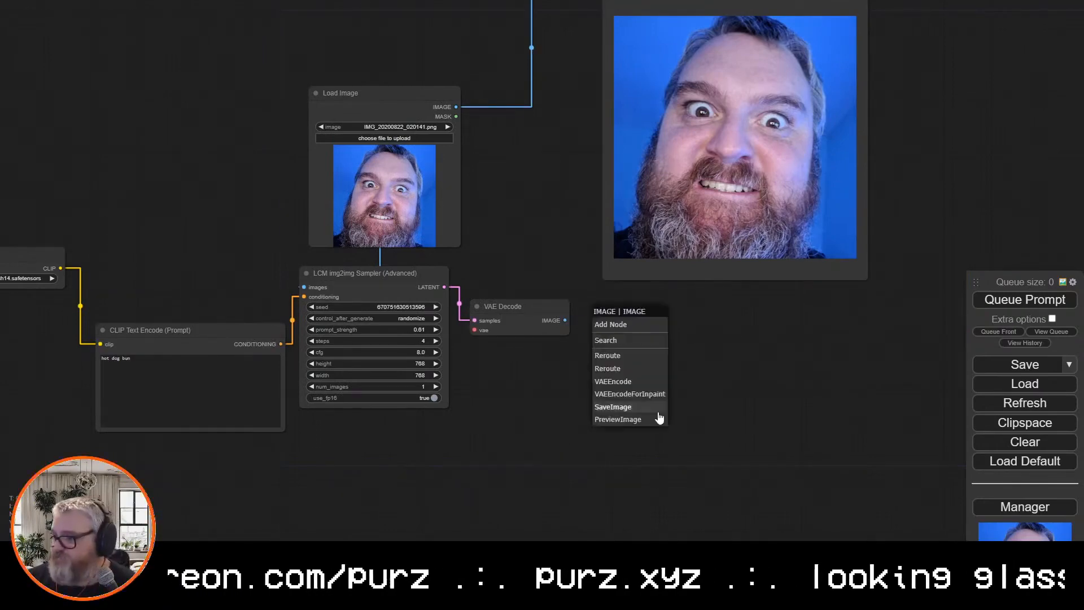
pyautogui.click(621, 417)
pyautogui.moveTo(549, 386); pyautogui.dragTo(698, 366)
pyautogui.scroll(5, 667, 333)
# Add a Load VAE node with vae-ft-mse-840000-ema-pruned.safetensors, connect it to VAE Decode, and place it above the text encoder
pyautogui.moveTo(597, 295); pyautogui.dragTo(144, 151)
pyautogui.click(169, 158)
pyautogui.write('loadva')
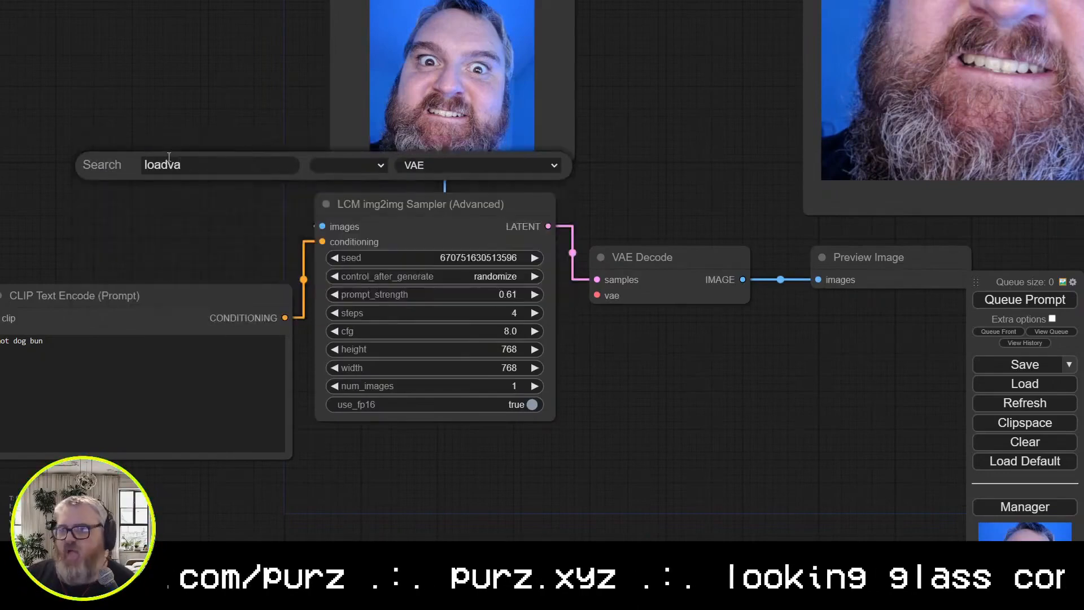
pyautogui.click(172, 182)
pyautogui.moveTo(100, 77); pyautogui.dragTo(296, 119)
pyautogui.click(325, 232)
pyautogui.click(353, 257)
pyautogui.click(352, 261)
pyautogui.moveTo(350, 192); pyautogui.dragTo(396, 252)
pyautogui.click(469, 181)
pyautogui.moveTo(469, 180); pyautogui.dragTo(229, 92)
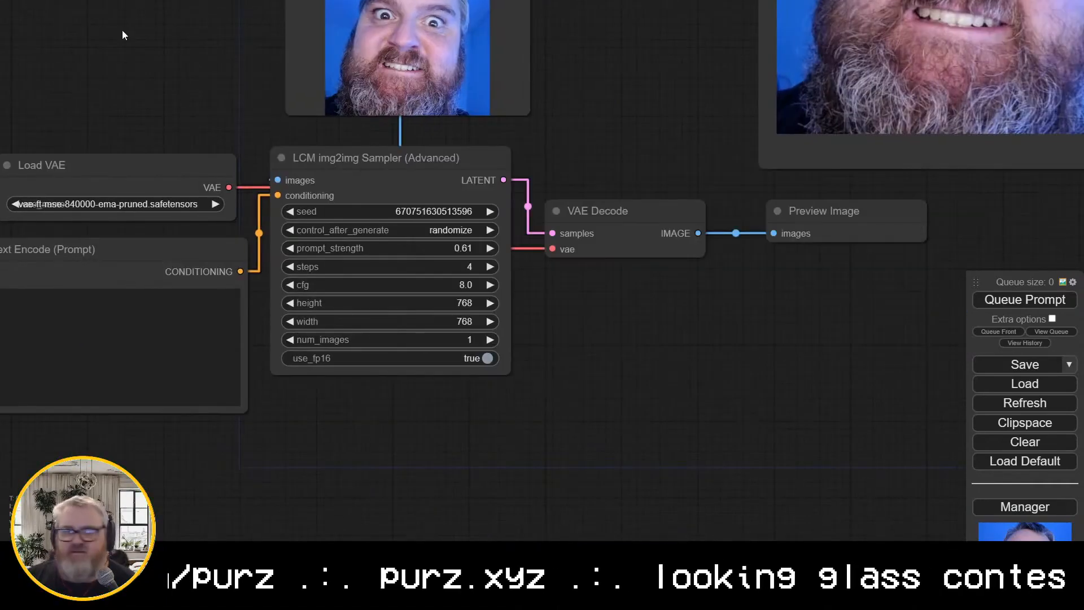
# Queue the prompt to generate an image through the VAE Decode node
pyautogui.moveTo(586, 403); pyautogui.dragTo(626, 479)
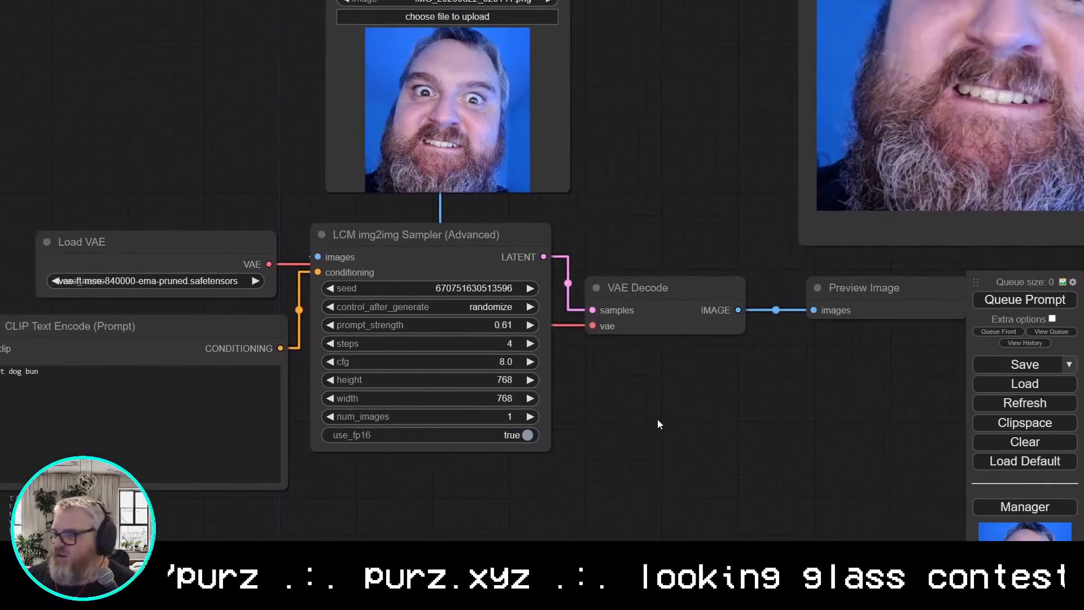
pyautogui.click(1037, 300)
pyautogui.scroll(-2, 654, 489)
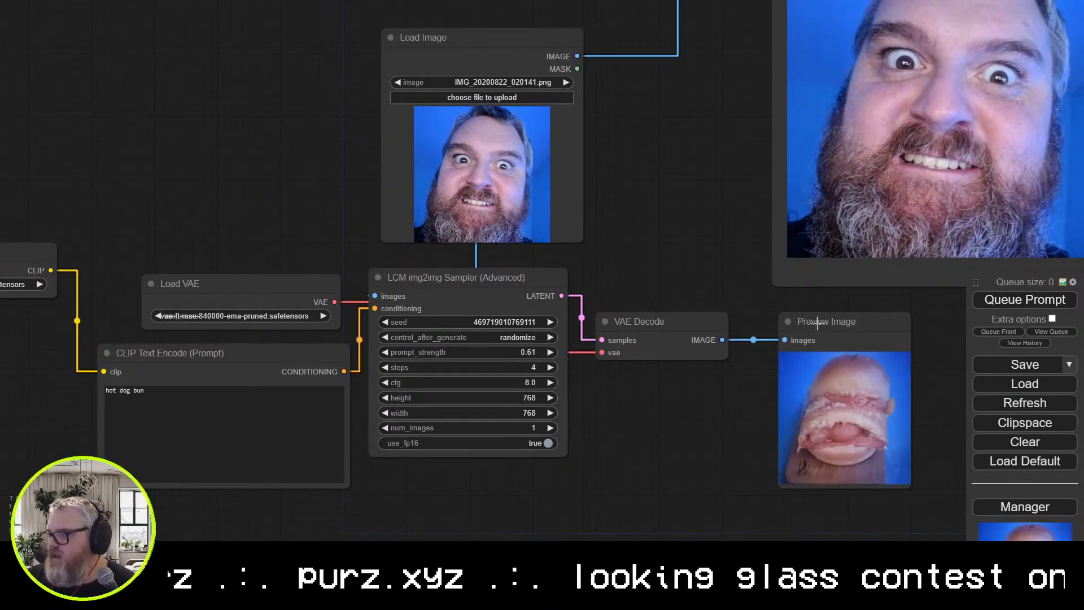
# Delete the large Preview Image node attached to Load Image and dismiss the enlarged source photo
pyautogui.moveTo(693, 171); pyautogui.dragTo(417, 189)
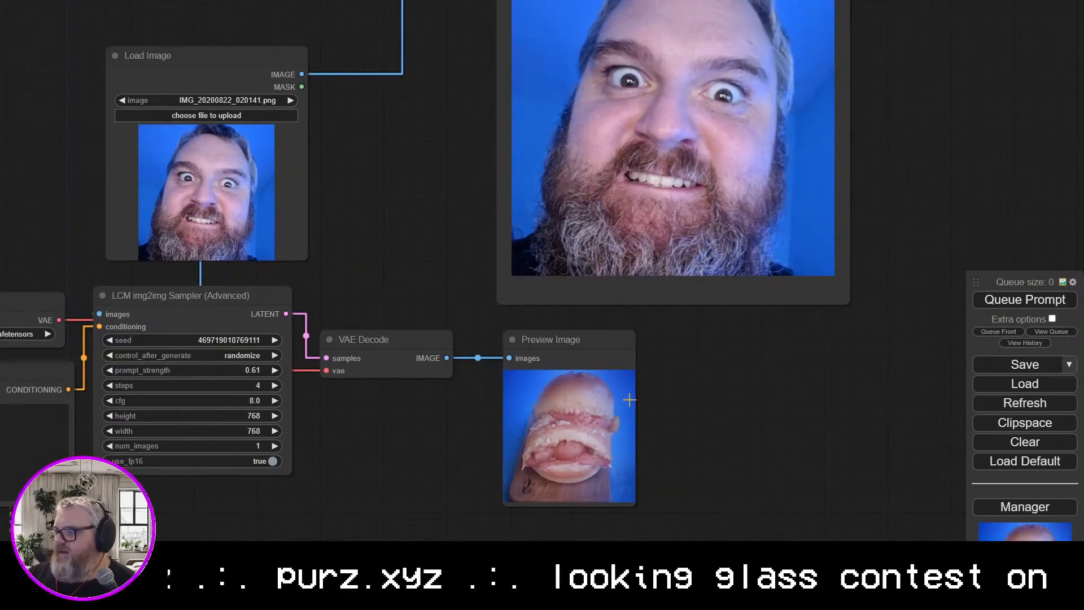
pyautogui.moveTo(371, 148); pyautogui.dragTo(406, 359)
pyautogui.moveTo(488, 368); pyautogui.dragTo(376, 276)
pyautogui.press('Delete')
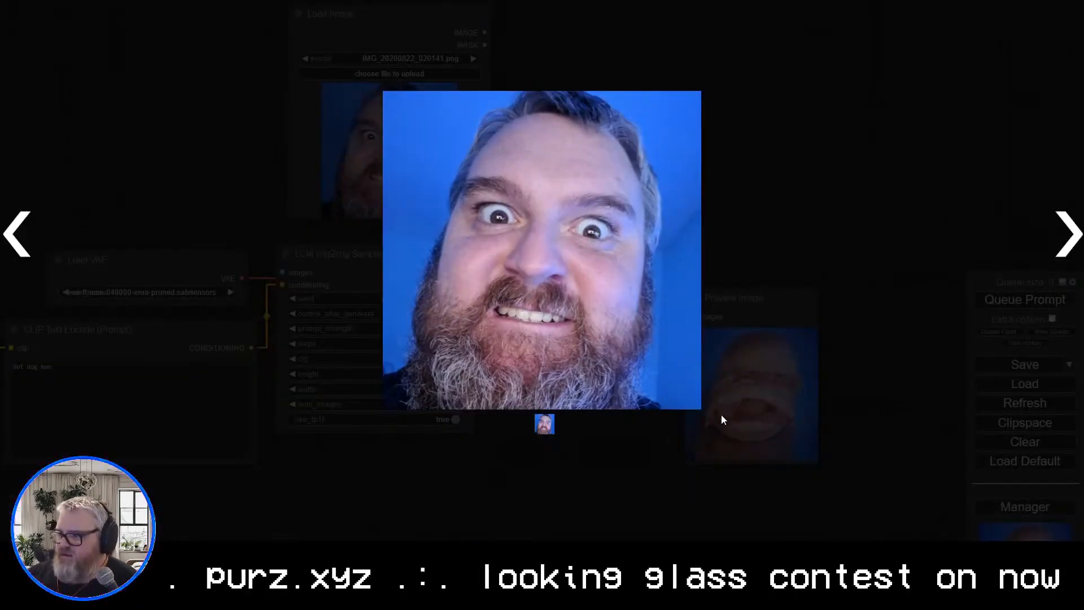
pyautogui.click(722, 415)
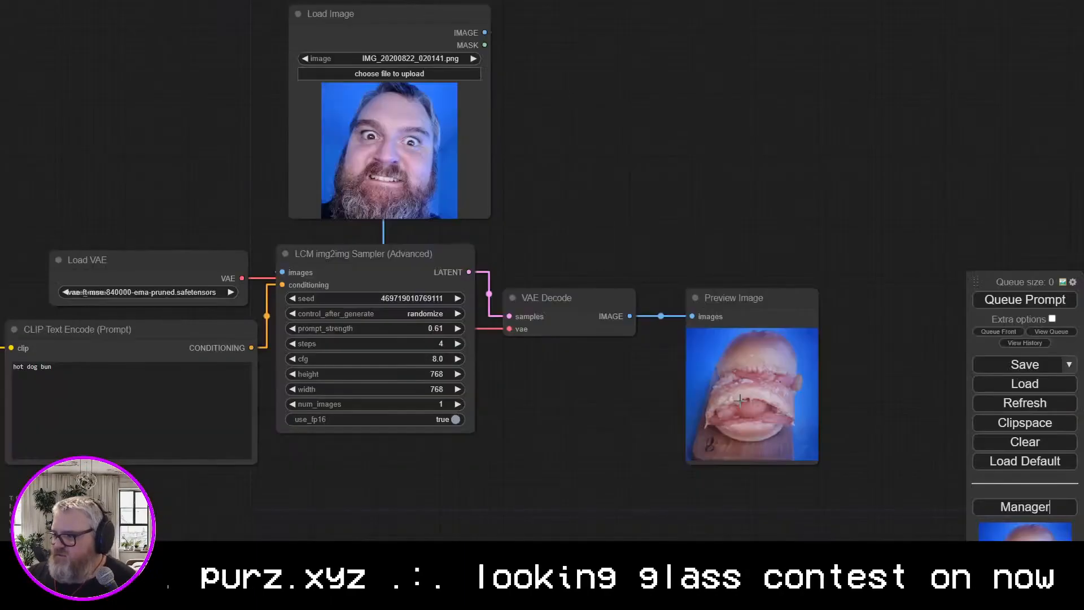
# Load PXL_20210430_123241043.PORTRAIT (3).png into the Load Image node and queue the prompt
pyautogui.scroll(12, 824, 415)
pyautogui.scroll(-13, 836, 398)
pyautogui.moveTo(632, 372); pyautogui.dragTo(727, 379)
pyautogui.click(587, 94)
pyautogui.doubleClick(319, 292)
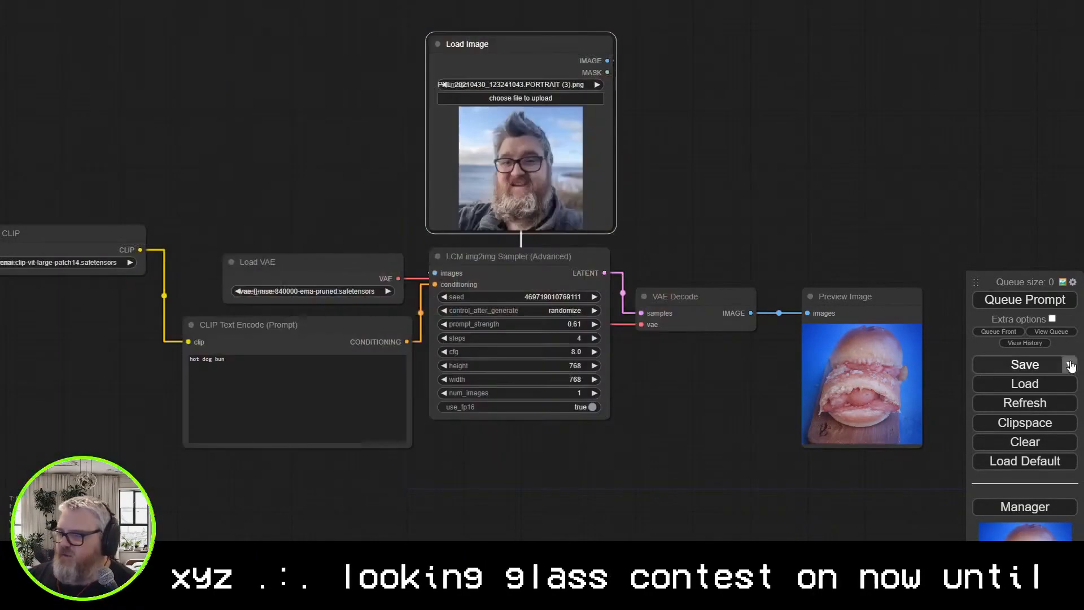
pyautogui.click(1047, 298)
# Place the Preview Image node directly beside Load Image, enlarge it, and compare the two images
pyautogui.scroll(5, 740, 430)
pyautogui.moveTo(780, 414); pyautogui.dragTo(546, 541)
pyautogui.moveTo(666, 340); pyautogui.dragTo(716, 228)
pyautogui.moveTo(714, 286); pyautogui.dragTo(496, 72)
pyautogui.moveTo(646, 315); pyautogui.dragTo(720, 369)
pyautogui.moveTo(435, 365); pyautogui.dragTo(351, 372)
pyautogui.moveTo(303, 82); pyautogui.dragTo(388, 83)
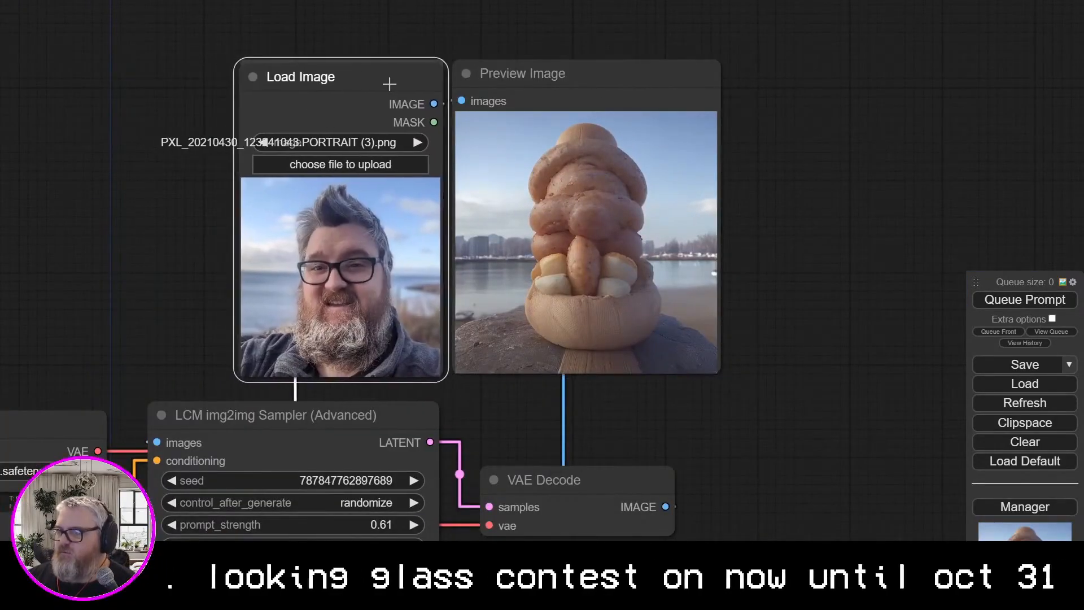
pyautogui.scroll(5, 728, 80)
pyautogui.moveTo(831, 330); pyautogui.dragTo(979, 279)
pyautogui.scroll(-5, 947, 266)
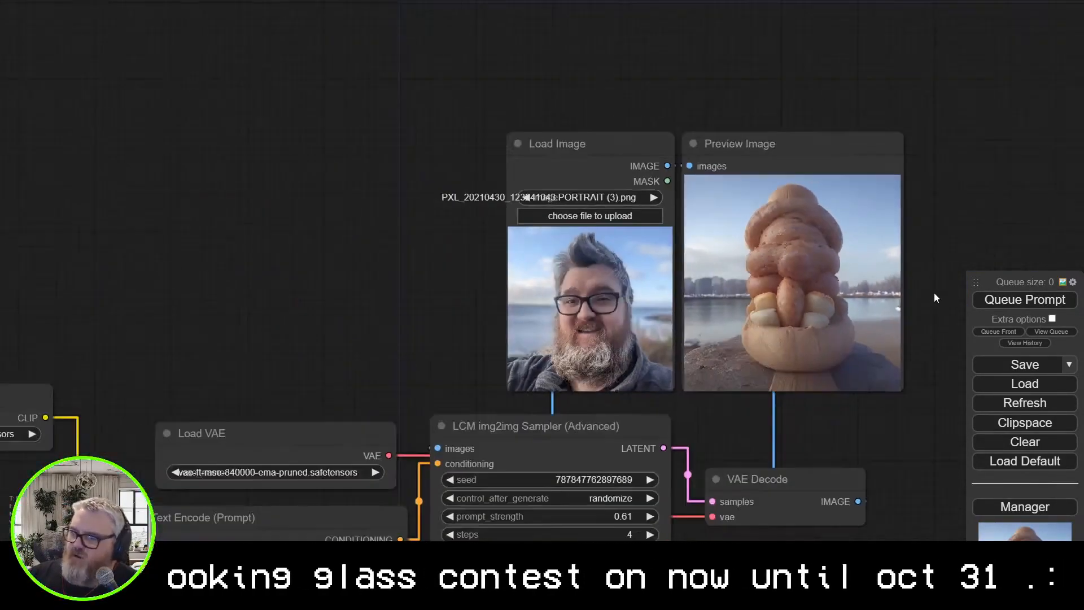
# Set the img2img sampler's prompt_strength to 0.22, queue the prompt, and inspect the generated image
pyautogui.moveTo(909, 385); pyautogui.dragTo(809, 305)
pyautogui.moveTo(609, 373); pyautogui.dragTo(588, 373)
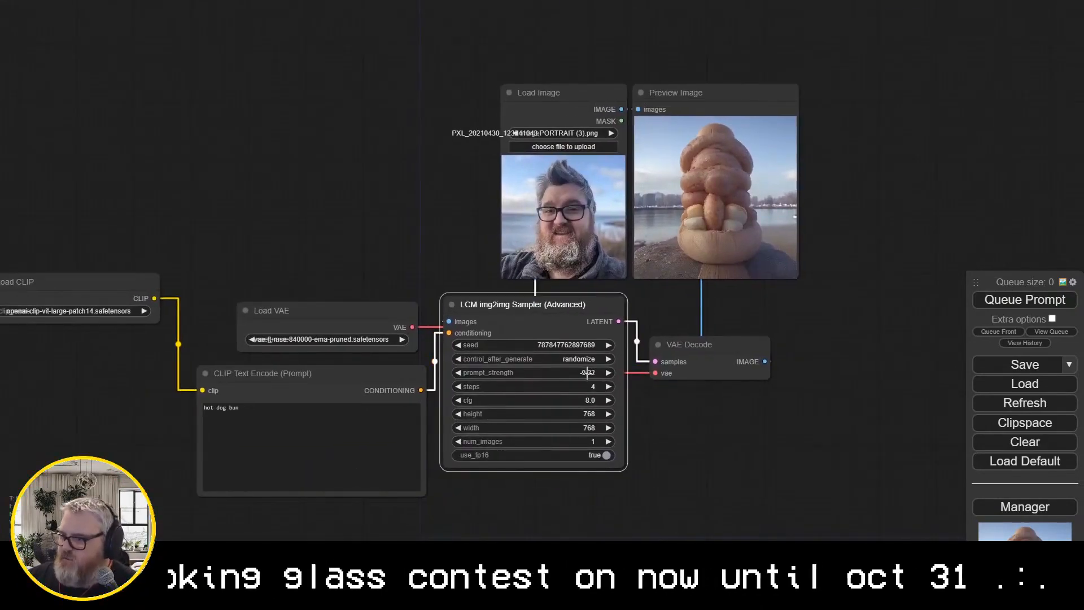
pyautogui.click(1025, 300)
pyautogui.scroll(7, 794, 270)
pyautogui.scroll(3, 795, 270)
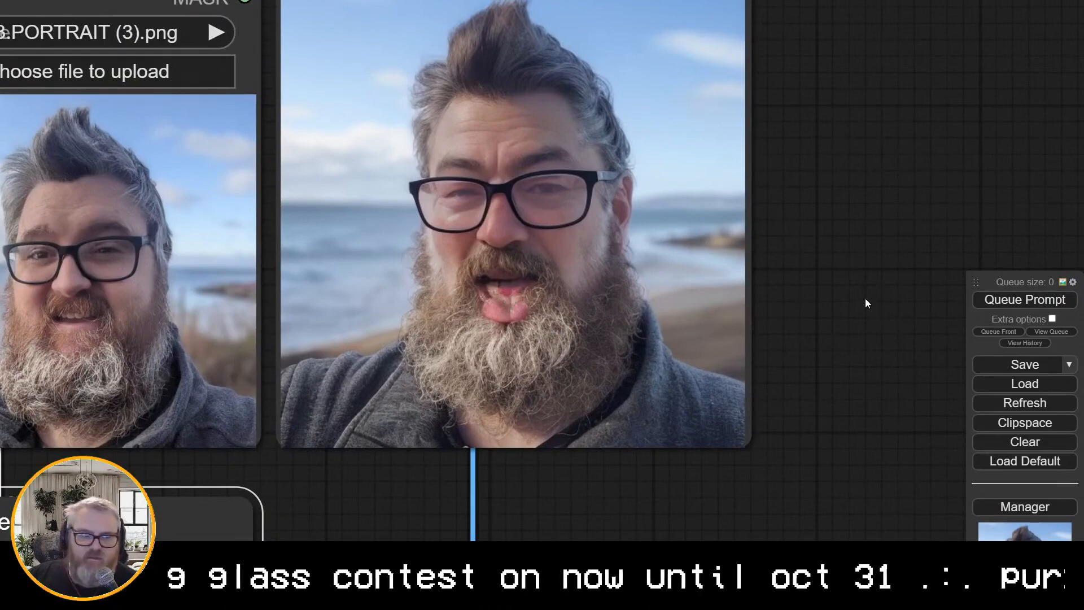
pyautogui.scroll(-5, 866, 304)
# Set the img2img sampler's prompt_strength to 1.00 and queue the prompt
pyautogui.moveTo(810, 310); pyautogui.dragTo(768, 355)
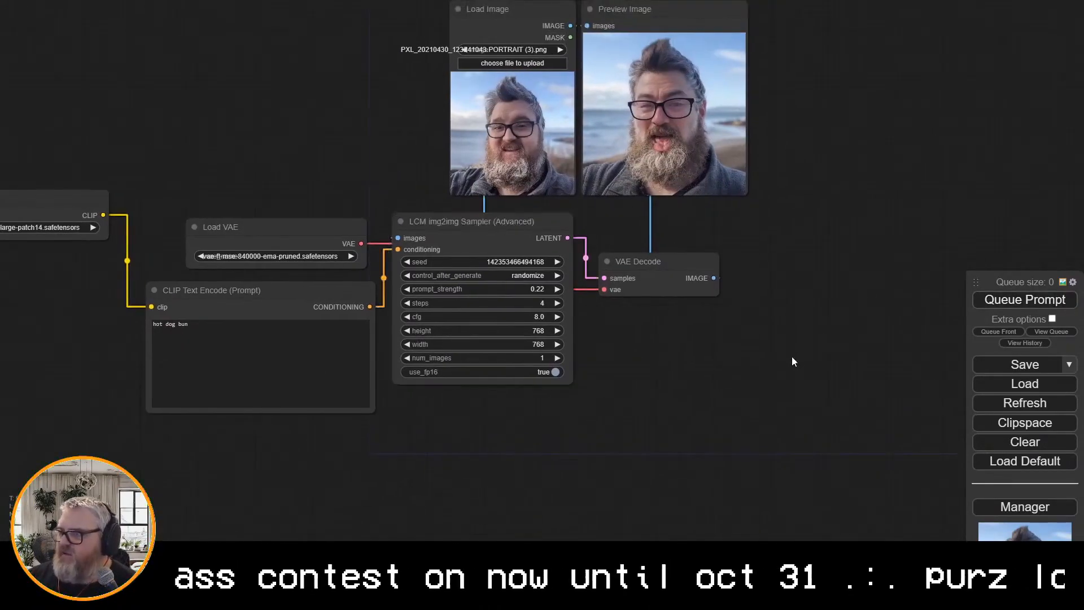
pyautogui.click(1015, 301)
pyautogui.moveTo(842, 204); pyautogui.dragTo(934, 243)
# Move the Load CLIP node away from CLIP Text Encode to make room for more nodes
pyautogui.click(128, 240)
pyautogui.moveTo(128, 240); pyautogui.dragTo(385, 205)
pyautogui.moveTo(352, 266); pyautogui.dragTo(316, 268)
pyautogui.moveTo(357, 197); pyautogui.dragTo(53, 237)
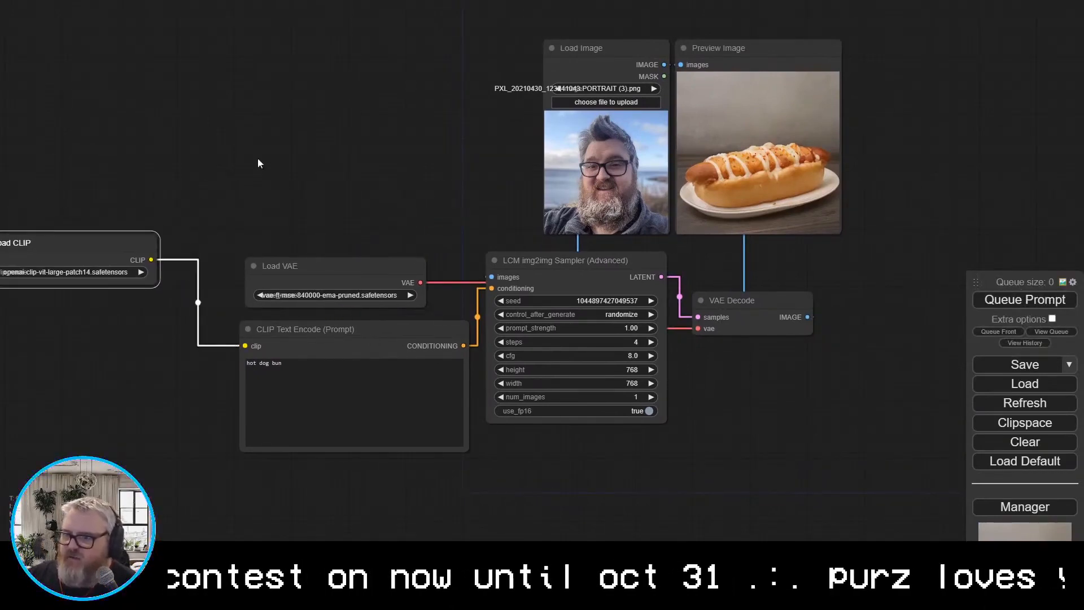
pyautogui.moveTo(264, 154); pyautogui.dragTo(619, 125)
pyautogui.moveTo(455, 230); pyautogui.dragTo(300, 227)
# Add an Apply ControlNet (Advanced) node and route the prompt conditioning through its positive input and output to the img2img sampler
pyautogui.doubleClick(432, 160)
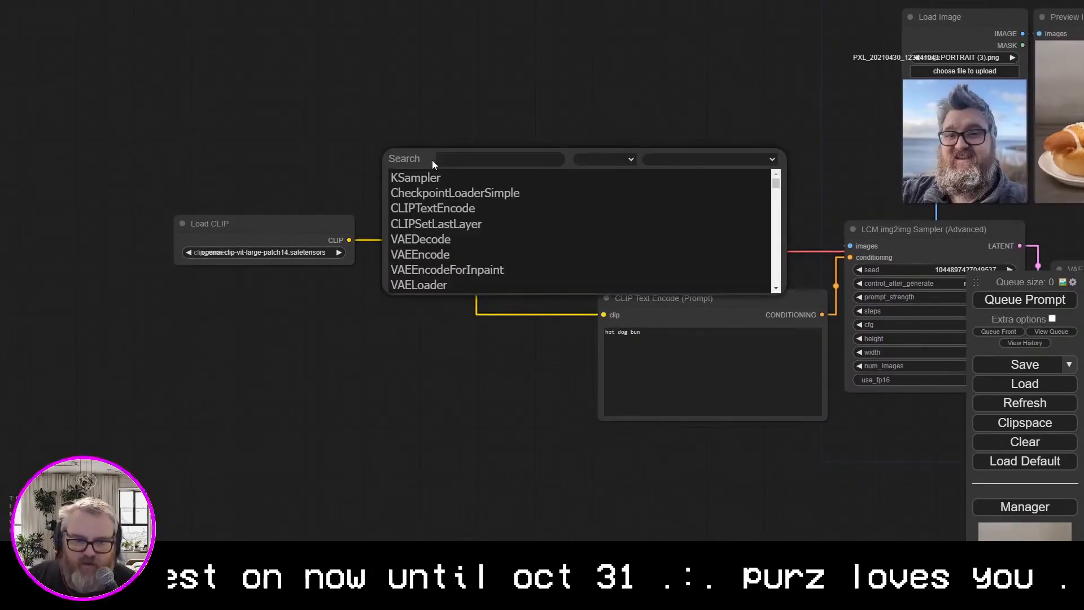
pyautogui.write('control')
pyautogui.click(454, 192)
pyautogui.moveTo(458, 153); pyautogui.dragTo(429, 82)
pyautogui.moveTo(851, 258); pyautogui.dragTo(409, 96)
pyautogui.moveTo(578, 98); pyautogui.dragTo(855, 257)
# Line up Load CLIP, CLIP Text Encode and Apply ControlNet (Advanced) in a row ahead of the sampler
pyautogui.moveTo(485, 80); pyautogui.dragTo(705, 109)
pyautogui.moveTo(699, 300); pyautogui.dragTo(468, 139)
pyautogui.moveTo(265, 223); pyautogui.dragTo(70, 132)
pyautogui.moveTo(452, 137); pyautogui.dragTo(300, 137)
pyautogui.moveTo(712, 108); pyautogui.dragTo(646, 109)
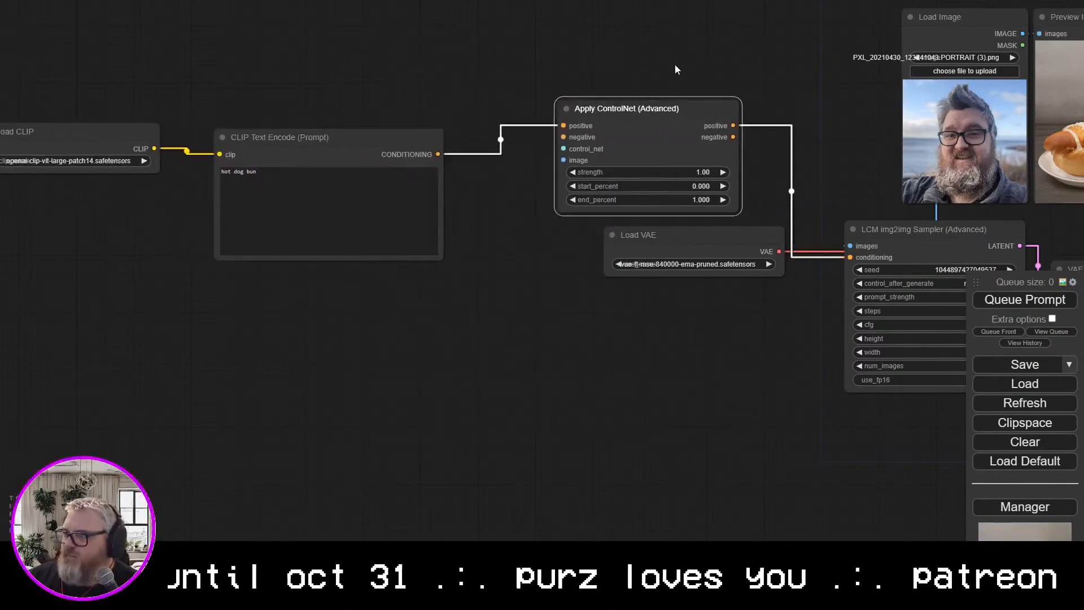
pyautogui.moveTo(697, 56); pyautogui.dragTo(739, 192)
# Add a MiDaS - Depth Map node above the Apply ControlNet row
pyautogui.doubleClick(491, 72)
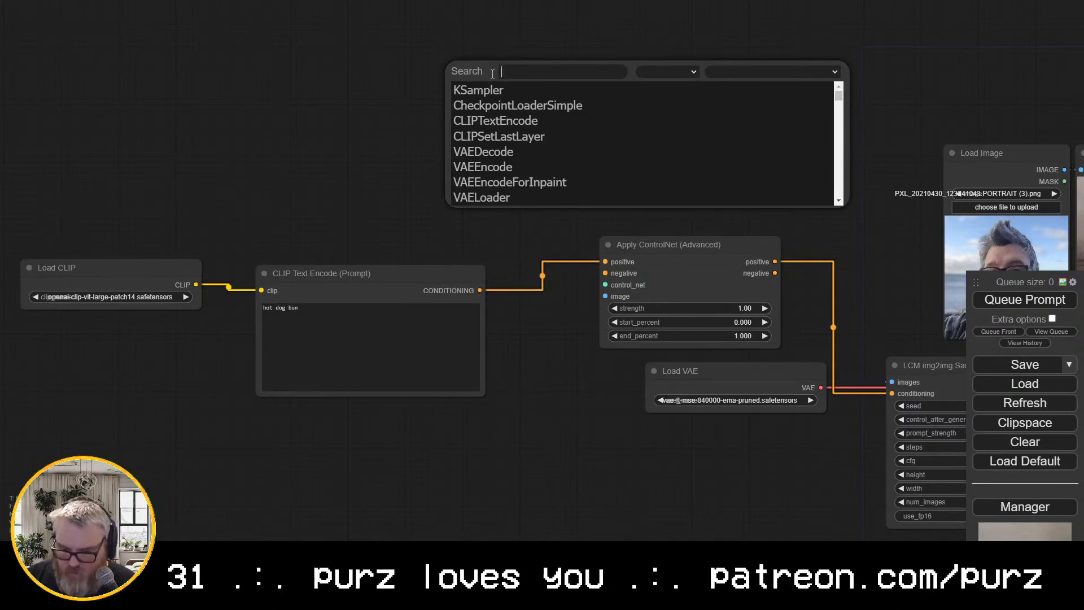
pyautogui.write('dep')
pyautogui.press('BackSpace')
pyautogui.press('BackSpace')
pyautogui.press('BackSpace')
pyautogui.write('depth')
pyautogui.click(507, 105)
# Move Load Image beside MiDaS - Depth Map, feed its image in, and wire the depth output to Apply ControlNet's image input
pyautogui.moveTo(982, 153); pyautogui.dragTo(242, 55)
pyautogui.moveTo(325, 73); pyautogui.dragTo(482, 80)
pyautogui.moveTo(611, 296); pyautogui.dragTo(608, 296)
# Add a Preview Image node for the MiDaS depth map output and arrange it beside the depth node
pyautogui.moveTo(643, 78); pyautogui.dragTo(676, 55)
pyautogui.click(701, 67)
pyautogui.write('pre')
pyautogui.click(701, 87)
pyautogui.moveTo(756, 185); pyautogui.dragTo(625, 115)
pyautogui.moveTo(593, 174); pyautogui.dragTo(644, 181)
pyautogui.moveTo(396, 98); pyautogui.dragTo(454, 116)
# Set the img2img sampler's prompt_strength to 0.6 and queue the prompt
pyautogui.scroll(-3, 666, 226)
pyautogui.moveTo(666, 226); pyautogui.dragTo(463, 217)
pyautogui.click(823, 402)
pyautogui.write('.6')
pyautogui.press('Return')
pyautogui.click(1026, 301)
# Connect the CLIP Text Encode conditioning to the negative input of Apply ControlNet (Advanced) as well
pyautogui.scroll(5, 574, 255)
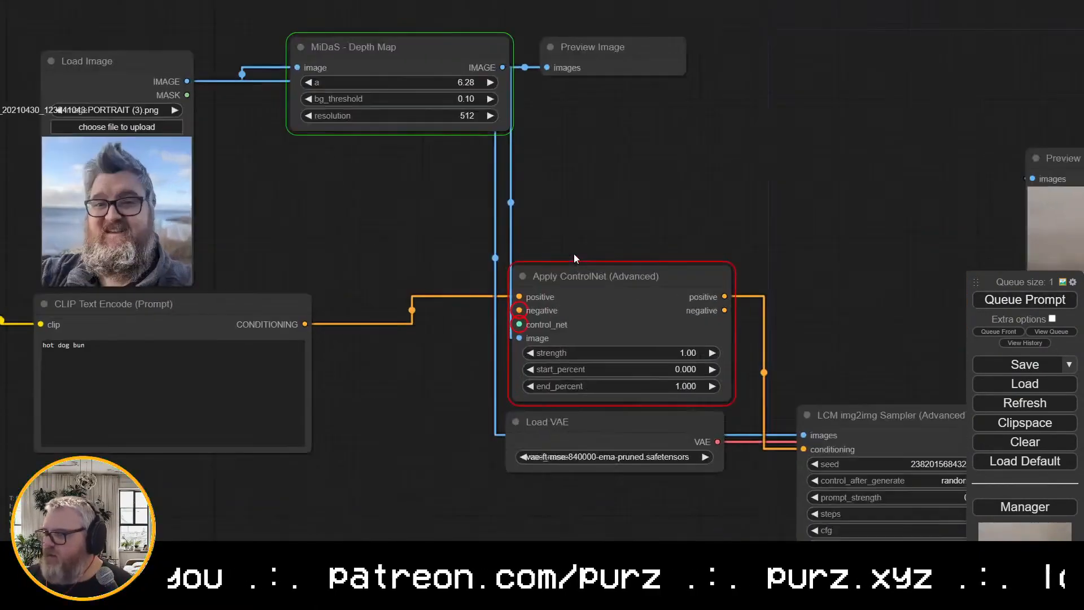
pyautogui.moveTo(305, 324); pyautogui.dragTo(322, 141)
pyautogui.click(316, 174)
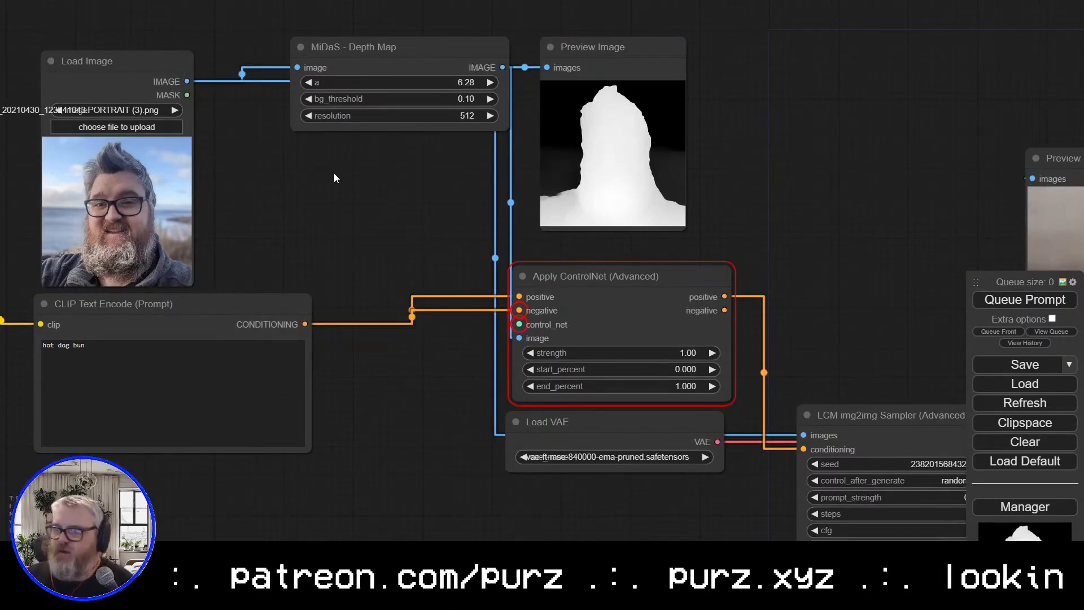
pyautogui.write('control')
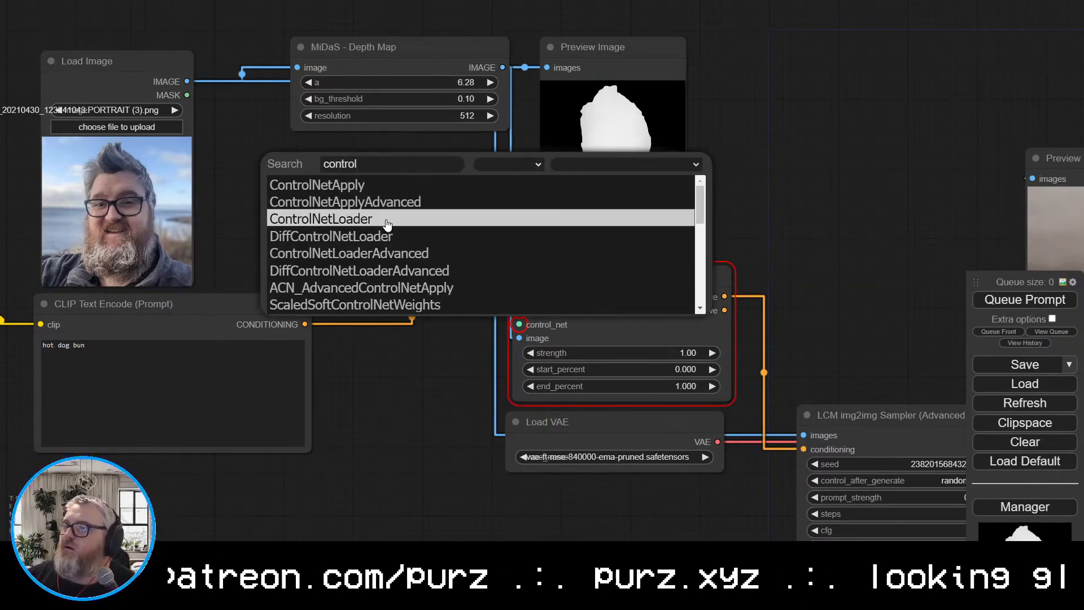
pyautogui.click(345, 253)
pyautogui.moveTo(324, 168); pyautogui.dragTo(317, 168)
pyautogui.press('Delete')
# Add a Load ControlNet Model node with control-lora-depth-rank256.safetensors and connect it to Apply ControlNet's control_net input
pyautogui.doubleClick(317, 167)
pyautogui.write('cont')
pyautogui.click(395, 195)
pyautogui.moveTo(406, 174); pyautogui.dragTo(329, 176)
pyautogui.click(332, 193)
pyautogui.click(407, 247)
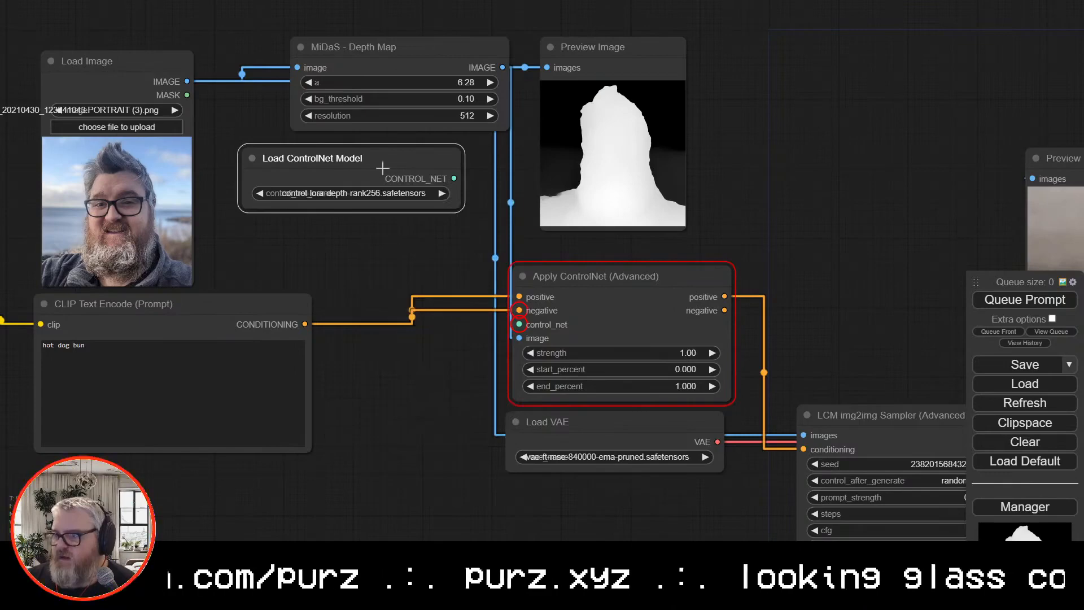
pyautogui.moveTo(456, 178); pyautogui.dragTo(519, 324)
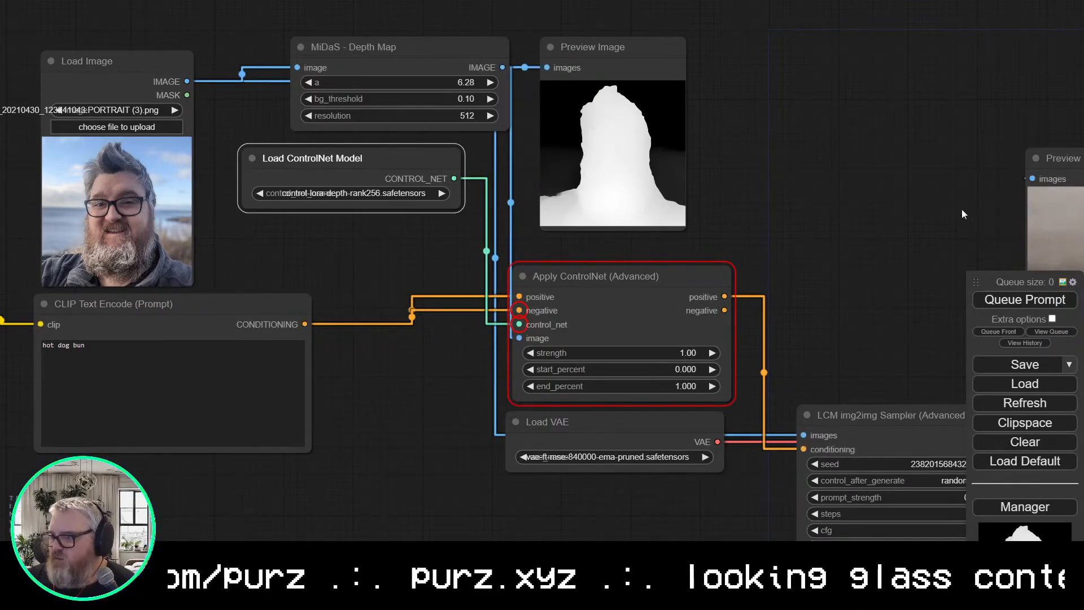
# Queue the prompt with the depth ControlNet connected and examine the generated image against the depth map
pyautogui.click(1030, 308)
pyautogui.scroll(-5, 825, 271)
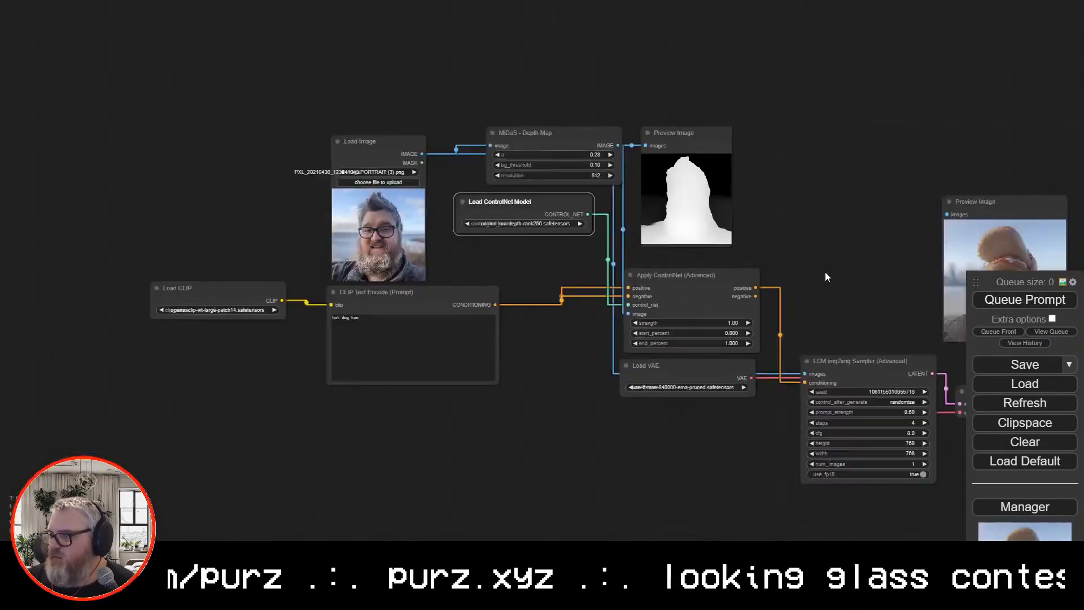
pyautogui.scroll(4, 825, 271)
pyautogui.moveTo(825, 271); pyautogui.dragTo(754, 271)
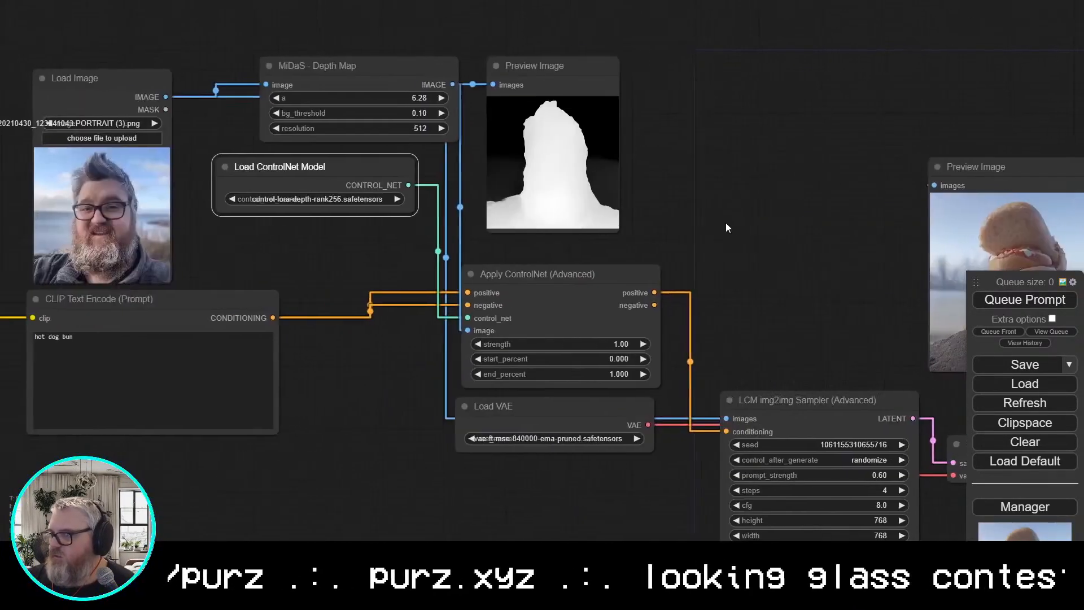
pyautogui.scroll(-3, 830, 221)
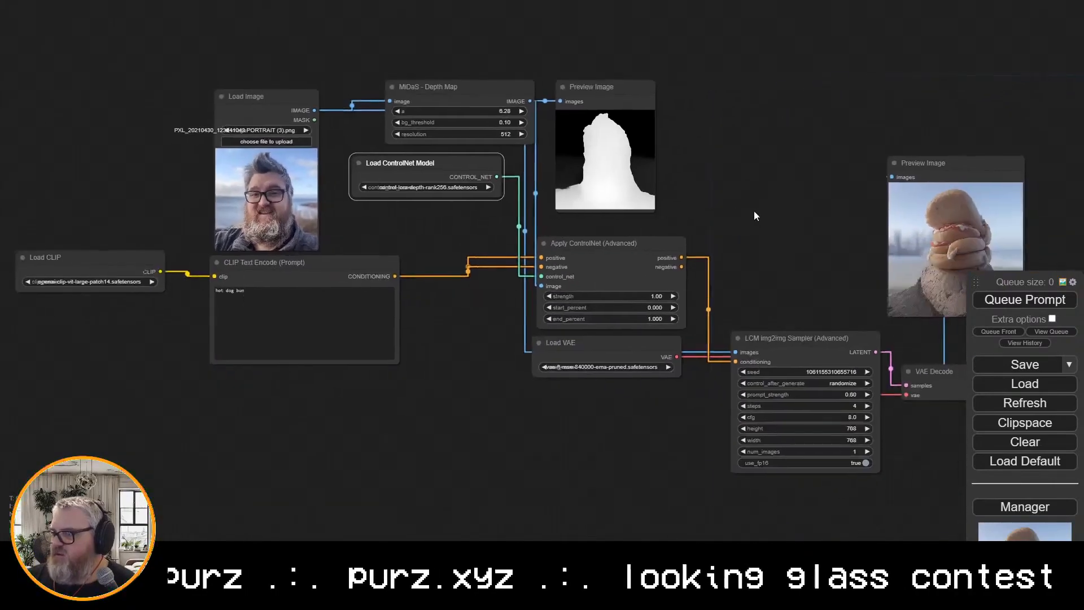
pyautogui.scroll(4, 773, 201)
pyautogui.scroll(-4, 703, 253)
pyautogui.moveTo(704, 252); pyautogui.dragTo(730, 261)
# Add an LCM Sampler (Advanced) node, wire it between Apply ControlNet's positive output and VAE Decode, and queue the prompt
pyautogui.moveTo(762, 339); pyautogui.dragTo(517, 237)
pyautogui.doubleClick(523, 170)
pyautogui.write('lcm')
pyautogui.click(542, 222)
pyautogui.moveTo(551, 163); pyautogui.dragTo(478, 106)
pyautogui.moveTo(450, 271); pyautogui.dragTo(450, 120)
pyautogui.moveTo(590, 119); pyautogui.dragTo(620, 294)
pyautogui.click(1019, 303)
# Set the Apply ControlNet strength to 4.13 and queue the prompt four times
pyautogui.moveTo(396, 374); pyautogui.dragTo(503, 490)
pyautogui.moveTo(461, 322); pyautogui.dragTo(638, 320)
pyautogui.click(1038, 305)
pyautogui.click(1037, 305)
pyautogui.click(1038, 305)
pyautogui.click(1037, 305)
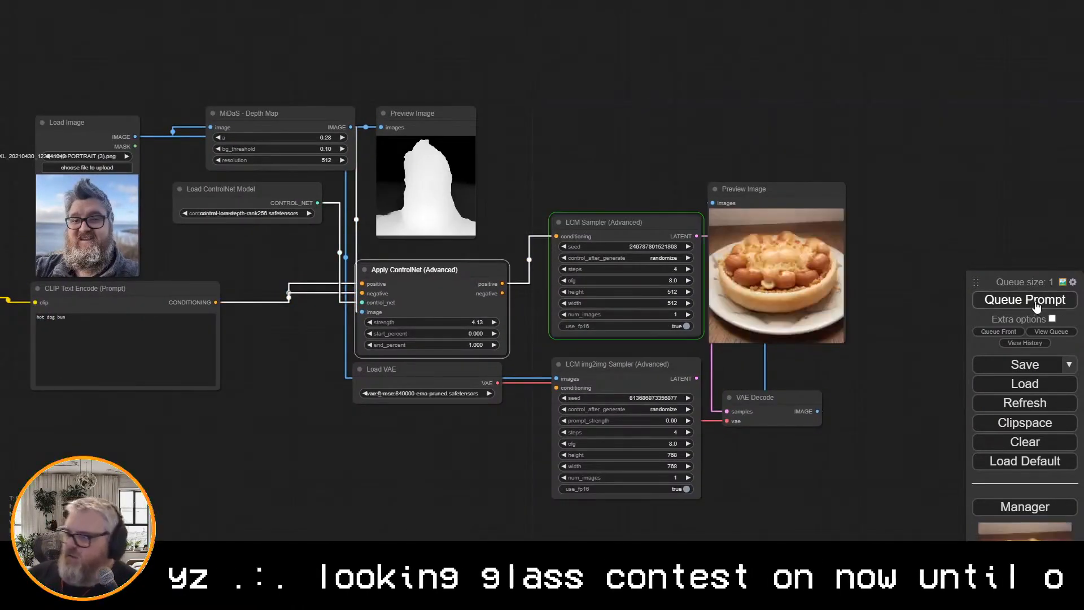
# Space out the MiDaS - Depth Map node and its Preview Image, and queue the prompt again
pyautogui.moveTo(532, 192); pyautogui.dragTo(675, 165)
pyautogui.scroll(3, 756, 145)
pyautogui.moveTo(557, 104); pyautogui.dragTo(596, 98)
pyautogui.moveTo(411, 117); pyautogui.dragTo(399, 48)
pyautogui.moveTo(635, 334); pyautogui.dragTo(713, 276)
pyautogui.moveTo(658, 381); pyautogui.dragTo(479, 303)
pyautogui.click(1002, 299)
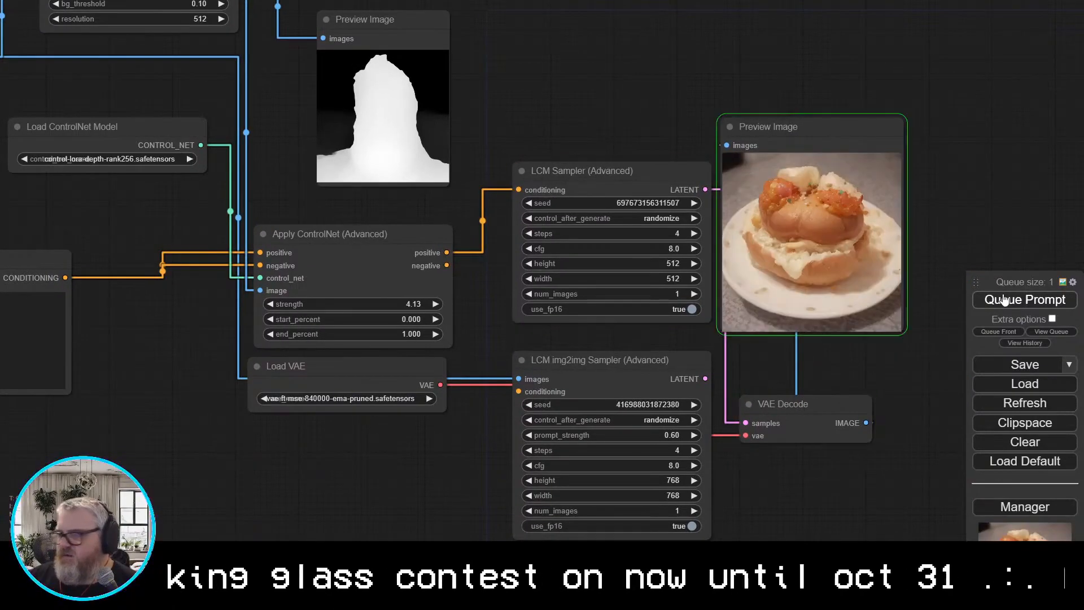
# Duplicate the CLIP Text Encode node below the original with text "nsfw nude", connect it to Apply ControlNet's negative input, and queue the prompt
pyautogui.moveTo(389, 271); pyautogui.dragTo(361, 271)
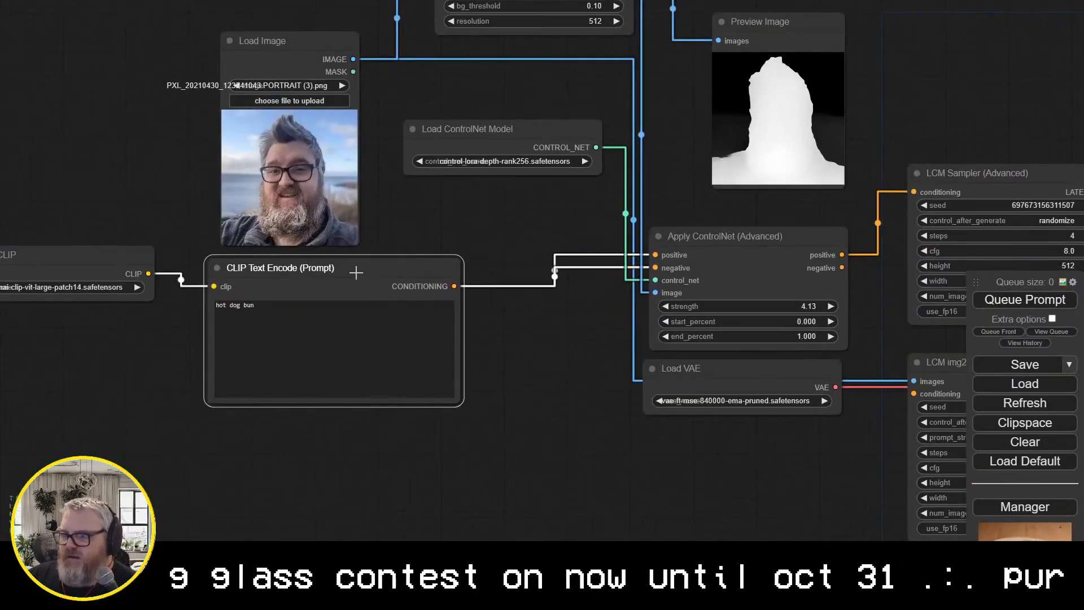
pyautogui.hotkey('ctrl', 'c')
pyautogui.hotkey('ctrl', 'v')
pyautogui.moveTo(429, 268); pyautogui.dragTo(274, 430)
pyautogui.moveTo(448, 443); pyautogui.dragTo(656, 267)
pyautogui.hotkey('ctrl', 'Return')
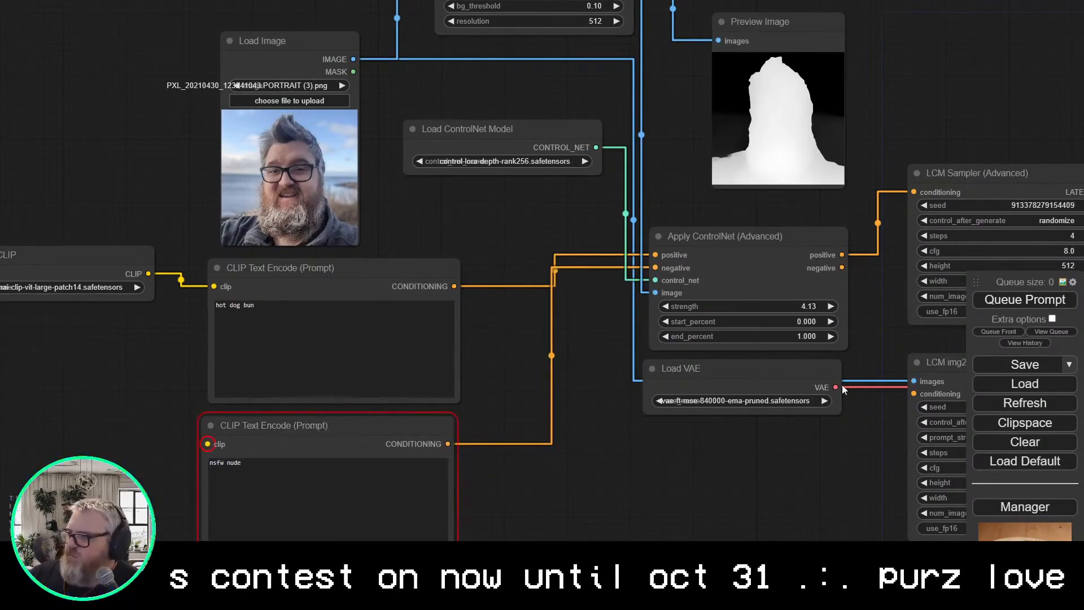
# Connect the negative text encoder's clip input to Load CLIP and queue the prompt four times
pyautogui.moveTo(206, 446); pyautogui.dragTo(149, 274)
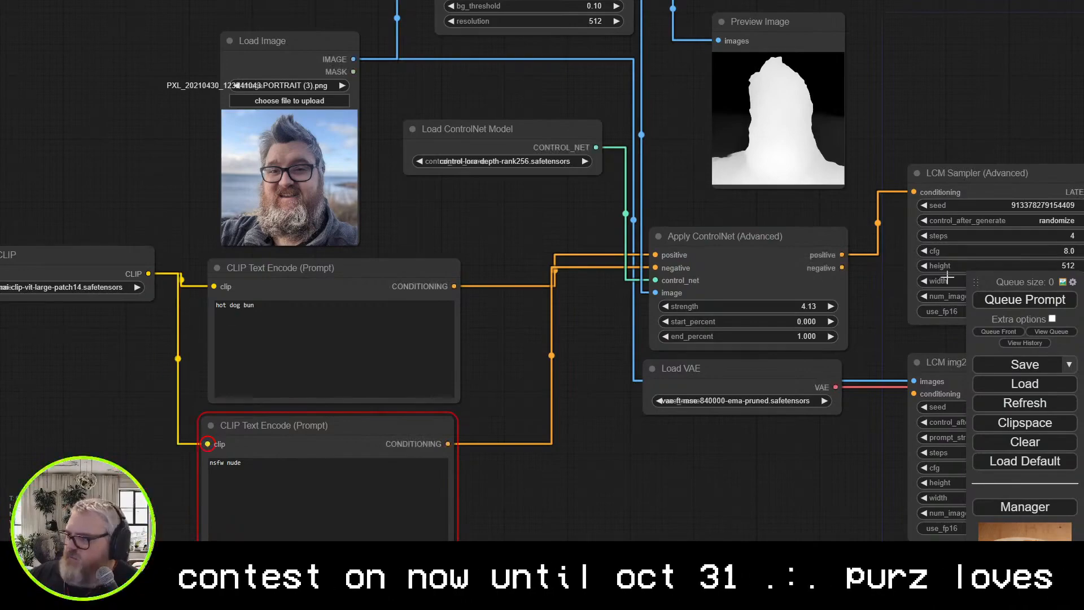
pyautogui.click(1017, 300)
pyautogui.moveTo(798, 461); pyautogui.dragTo(447, 498)
pyautogui.click(1026, 302)
pyautogui.click(1026, 302)
pyautogui.click(1026, 302)
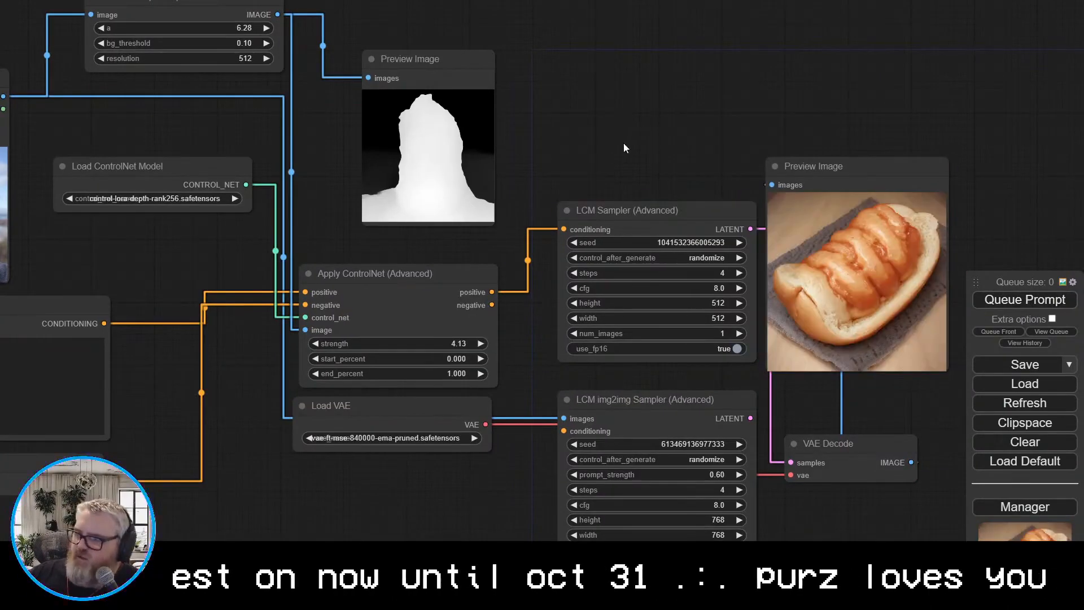
# Set the Apply ControlNet (Advanced) strength to 1 and queue the prompt
pyautogui.scroll(-2, 624, 143)
pyautogui.moveTo(628, 143); pyautogui.dragTo(776, 144)
pyautogui.click(632, 310)
pyautogui.press('BackSpace')
pyautogui.press('BackSpace')
pyautogui.press('BackSpace')
pyautogui.press('BackSpace')
pyautogui.press('BackSpace')
pyautogui.press('BackSpace')
pyautogui.press('BackSpace')
pyautogui.press('BackSpace')
pyautogui.press('BackSpace')
pyautogui.press('BackSpace')
pyautogui.press('BackSpace')
pyautogui.press('BackSpace')
pyautogui.press('BackSpace')
pyautogui.press('BackSpace')
pyautogui.press('BackSpace')
pyautogui.press('BackSpace')
pyautogui.press('BackSpace')
pyautogui.write('1')
pyautogui.press('Return')
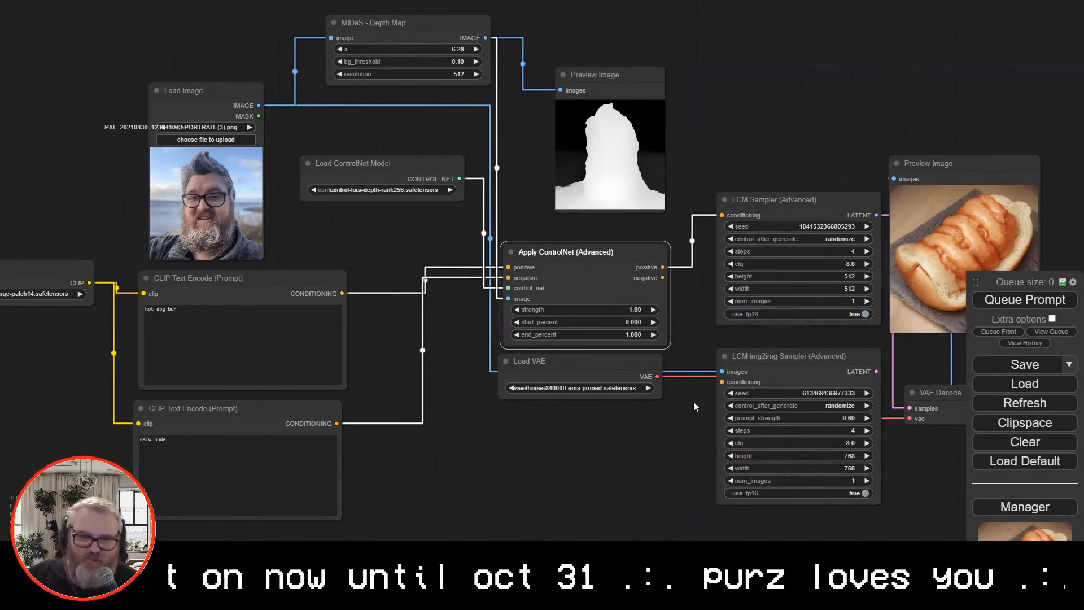
pyautogui.click(1008, 302)
# Delete the Load Image, MiDaS - Depth Map, Load ControlNet Model and depth Preview Image nodes
pyautogui.scroll(2, 713, 146)
pyautogui.moveTo(712, 146); pyautogui.dragTo(766, 116)
pyautogui.scroll(-3, 762, 117)
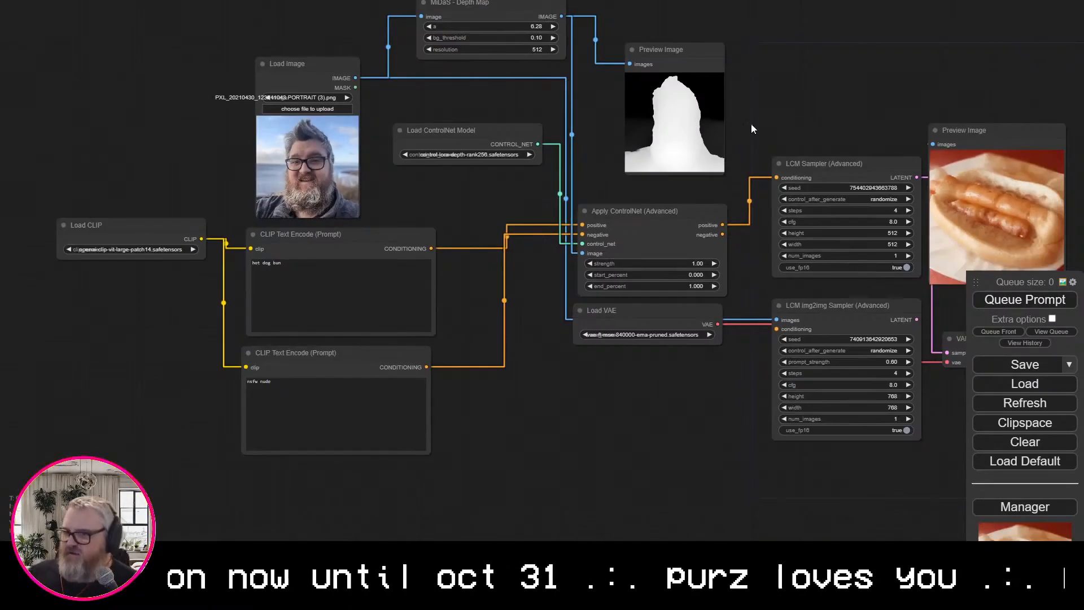
pyautogui.click(333, 83)
pyautogui.keyDown('shift'); pyautogui.click(489, 7); pyautogui.keyUp('shift')
pyautogui.keyDown('shift'); pyautogui.click(463, 134); pyautogui.keyUp('shift')
pyautogui.press('Delete')
pyautogui.click(666, 53)
pyautogui.press('Delete')
# Change the lower prompt to "hot dog", and replace Apply ControlNet with a direct link from the upper prompt's conditioning to LCM Sampler (Advanced)
pyautogui.click(283, 271)
pyautogui.click(290, 401)
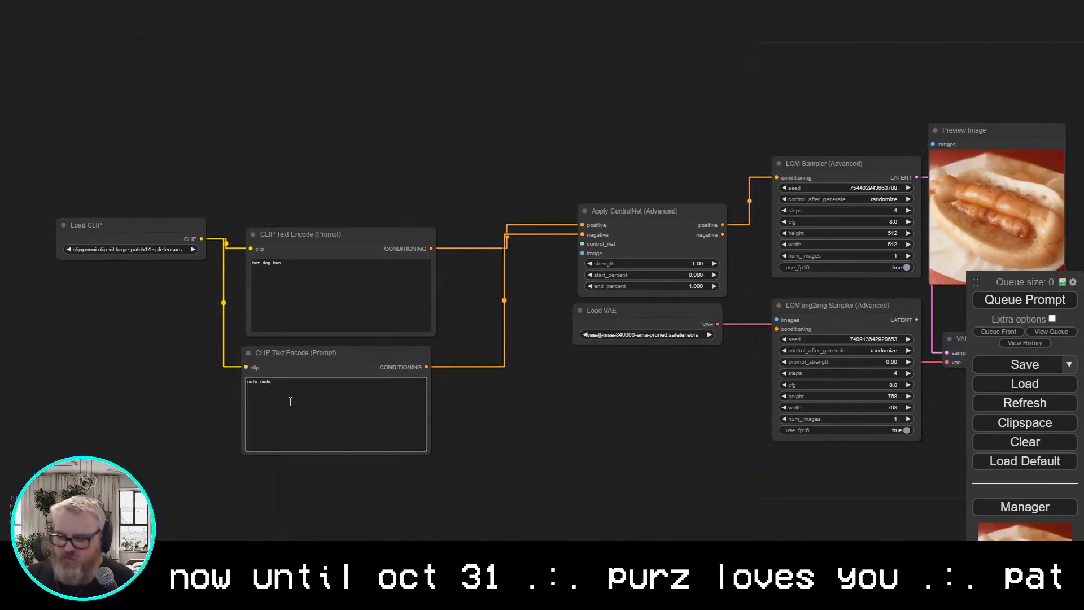
pyautogui.click(629, 223)
pyautogui.press('Delete')
pyautogui.moveTo(431, 248); pyautogui.dragTo(777, 178)
pyautogui.doubleClick(527, 103)
pyautogui.write('condit')
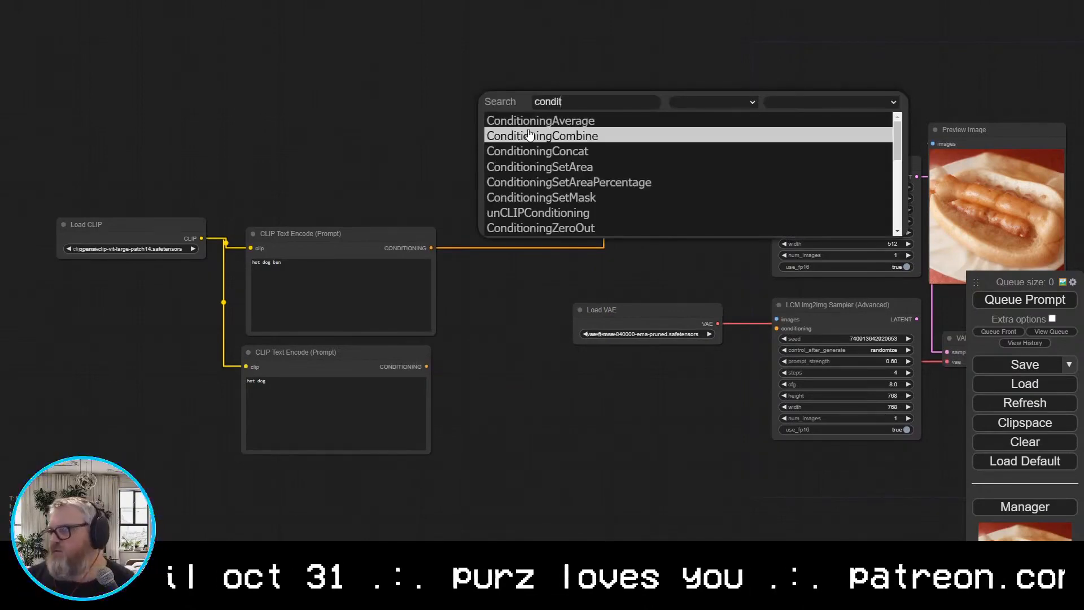
pyautogui.click(530, 132)
pyautogui.click(560, 111)
pyautogui.press('Delete')
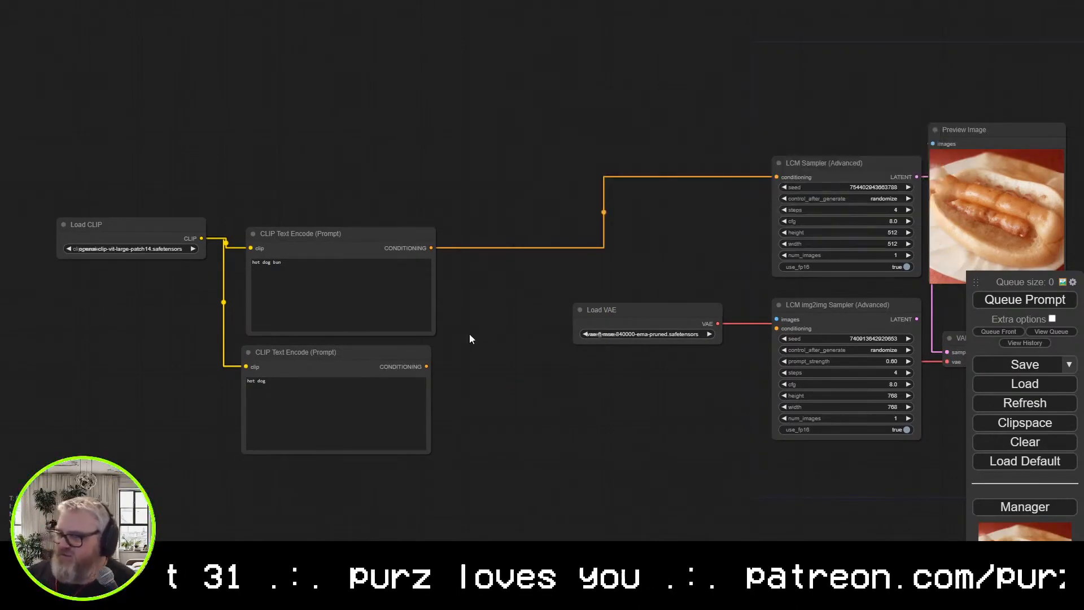
# Delete the lower CLIP Text Encode node and move the remaining text nodes close to the LCM Sampler
pyautogui.click(361, 358)
pyautogui.press('Delete')
pyautogui.moveTo(411, 233); pyautogui.dragTo(699, 167)
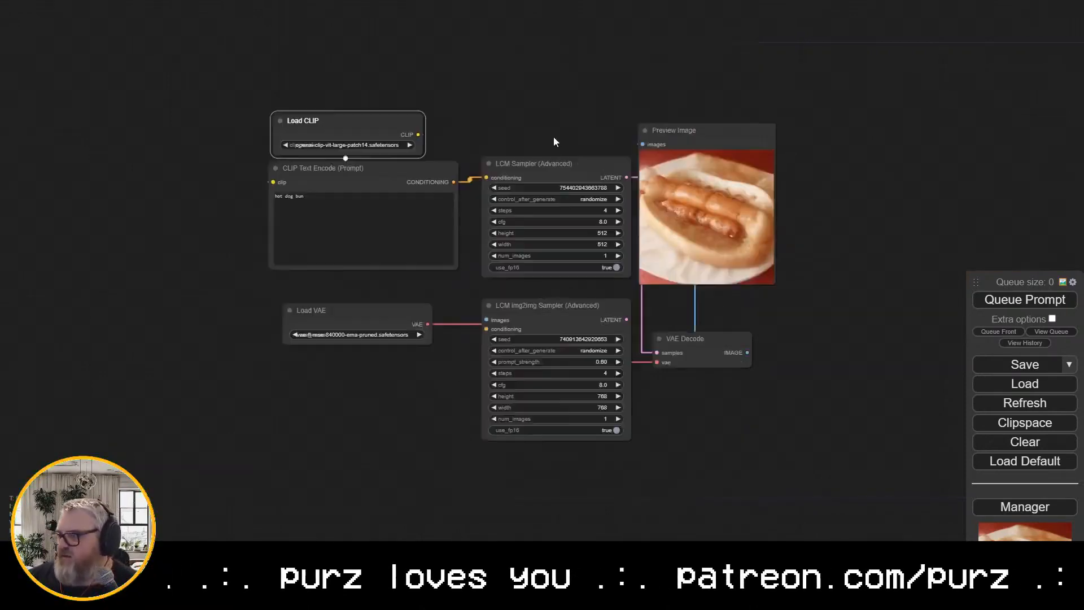
# Queue the prompt three times and align the Preview Image node beside the LCM Sampler (Advanced)
pyautogui.scroll(2, 553, 136)
pyautogui.click(1038, 300)
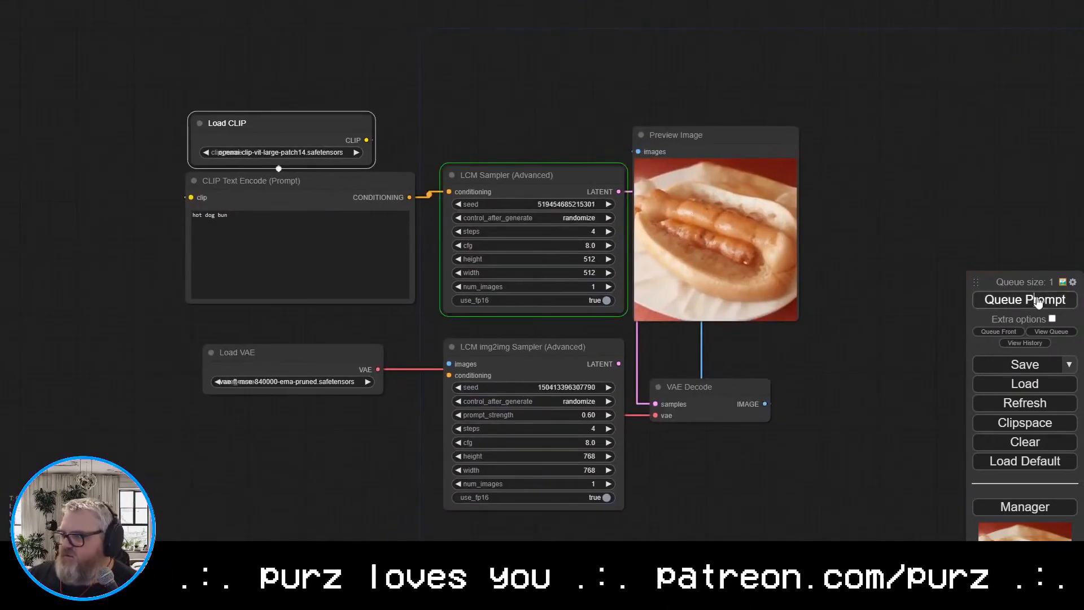
pyautogui.moveTo(701, 142); pyautogui.dragTo(719, 183)
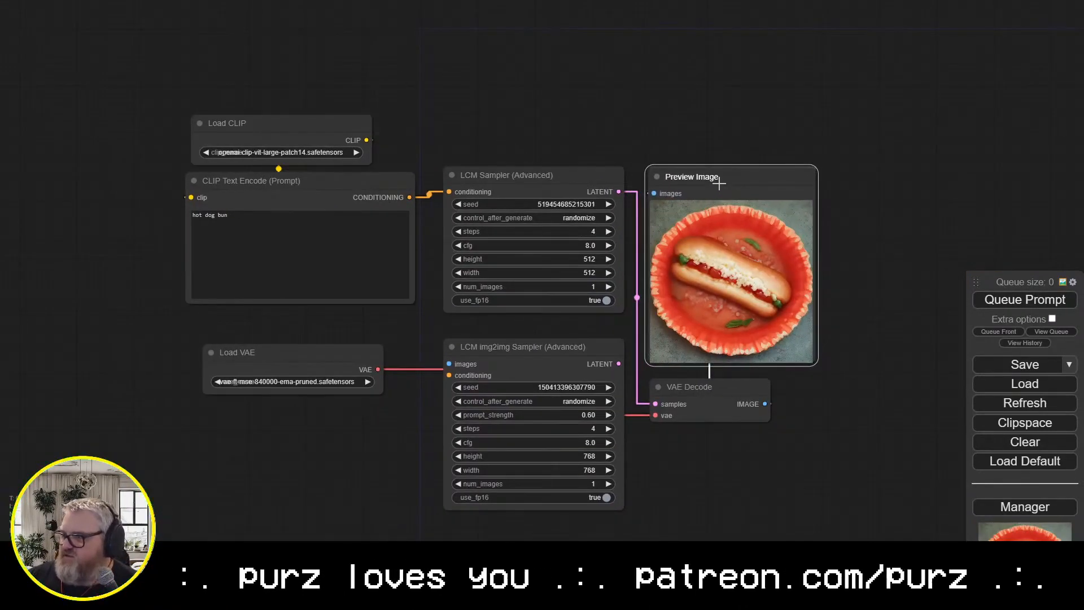
pyautogui.click(1040, 299)
pyautogui.click(1041, 300)
# Set num_images to 4 on the LCM Sampler (Advanced) and queue the prompt twice
pyautogui.click(609, 286)
pyautogui.click(609, 286)
pyautogui.click(609, 286)
pyautogui.click(1039, 301)
pyautogui.click(800, 212)
pyautogui.click(1039, 301)
pyautogui.scroll(1, 865, 312)
pyautogui.moveTo(865, 312); pyautogui.dragTo(931, 261)
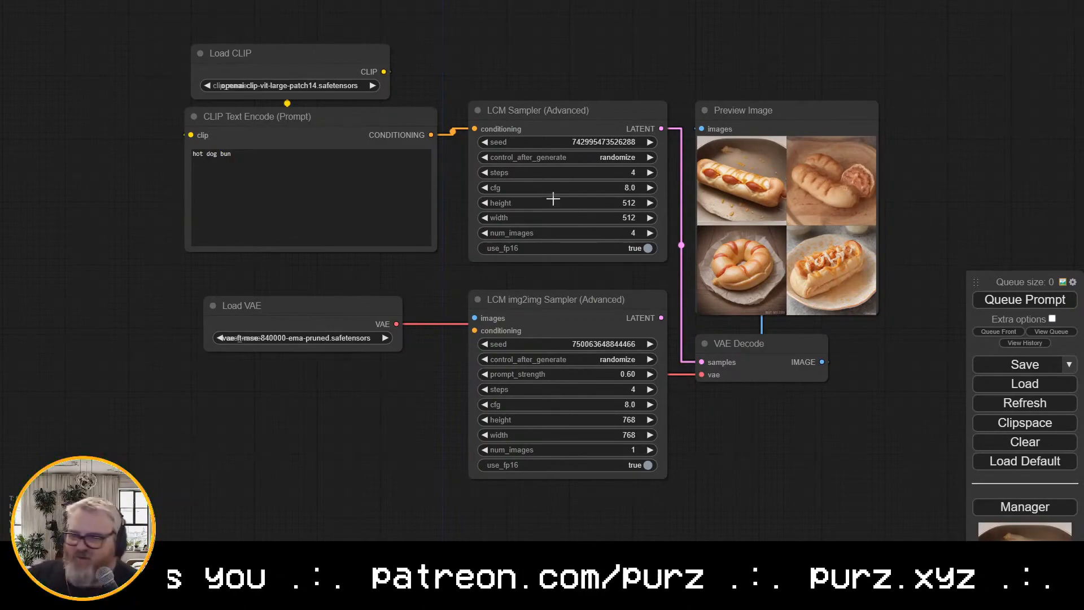
# Move the Load VAE node below VAE Decode and delete the LCM img2img Sampler (Advanced) node
pyautogui.scroll(2, 230, 269)
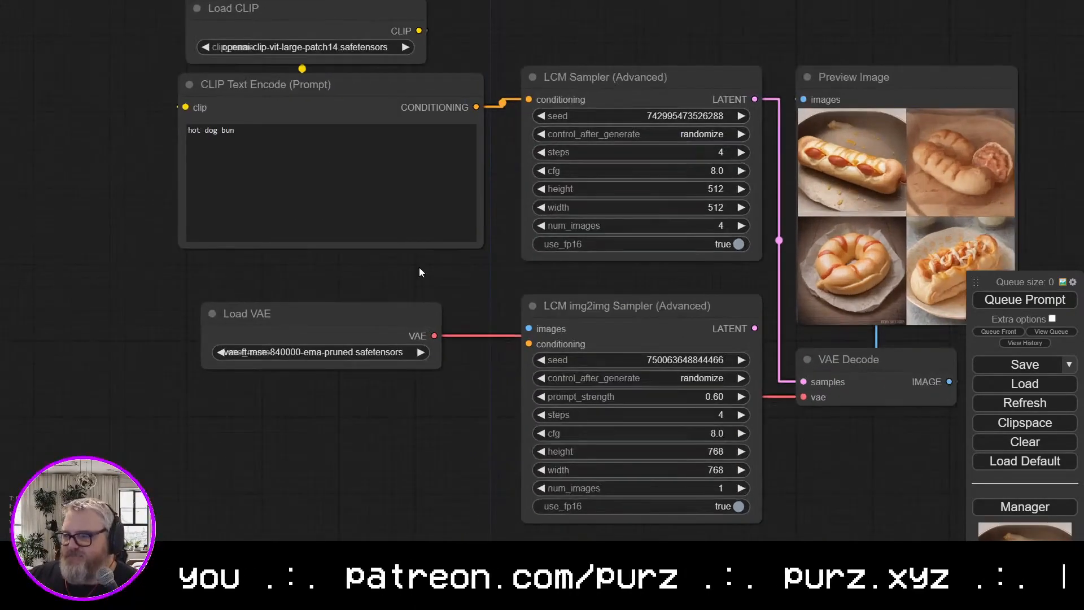
pyautogui.moveTo(383, 312); pyautogui.dragTo(969, 427)
pyautogui.moveTo(915, 509); pyautogui.dragTo(956, 513)
pyautogui.click(642, 319)
pyautogui.press('Delete')
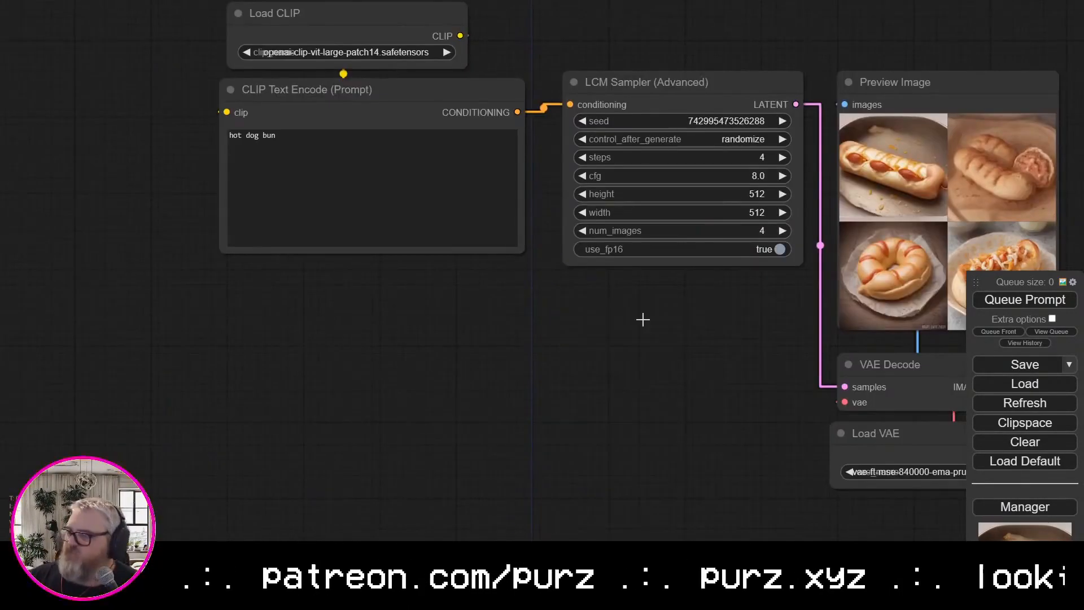
# Arrange the nodes compactly, with Load CLIP above the prompt, and Load VAE and VAE Decode stacked above the LCM Sampler
pyautogui.moveTo(649, 83); pyautogui.dragTo(665, 366)
pyautogui.click(916, 435)
pyautogui.moveTo(915, 435); pyautogui.dragTo(384, 501)
pyautogui.moveTo(360, 90); pyautogui.dragTo(399, 373)
pyautogui.moveTo(476, 34); pyautogui.dragTo(467, 365)
pyautogui.moveTo(333, 92); pyautogui.dragTo(425, 367)
pyautogui.moveTo(711, 339); pyautogui.dragTo(340, 143)
pyautogui.moveTo(551, 261); pyautogui.dragTo(368, 193)
pyautogui.scroll(-3, 643, 345)
pyautogui.moveTo(567, 57); pyautogui.dragTo(566, 225)
pyautogui.moveTo(659, 411); pyautogui.dragTo(705, 457)
pyautogui.scroll(3, 385, 438)
pyautogui.moveTo(385, 439); pyautogui.dragTo(559, 411)
pyautogui.moveTo(282, 379); pyautogui.dragTo(542, 43)
pyautogui.moveTo(563, 442); pyautogui.dragTo(525, 487)
pyautogui.moveTo(729, 174); pyautogui.dragTo(738, 108)
pyautogui.click(412, 175)
pyautogui.moveTo(561, 170); pyautogui.dragTo(523, 170)
pyautogui.moveTo(729, 107); pyautogui.dragTo(726, 105)
pyautogui.click(552, 482)
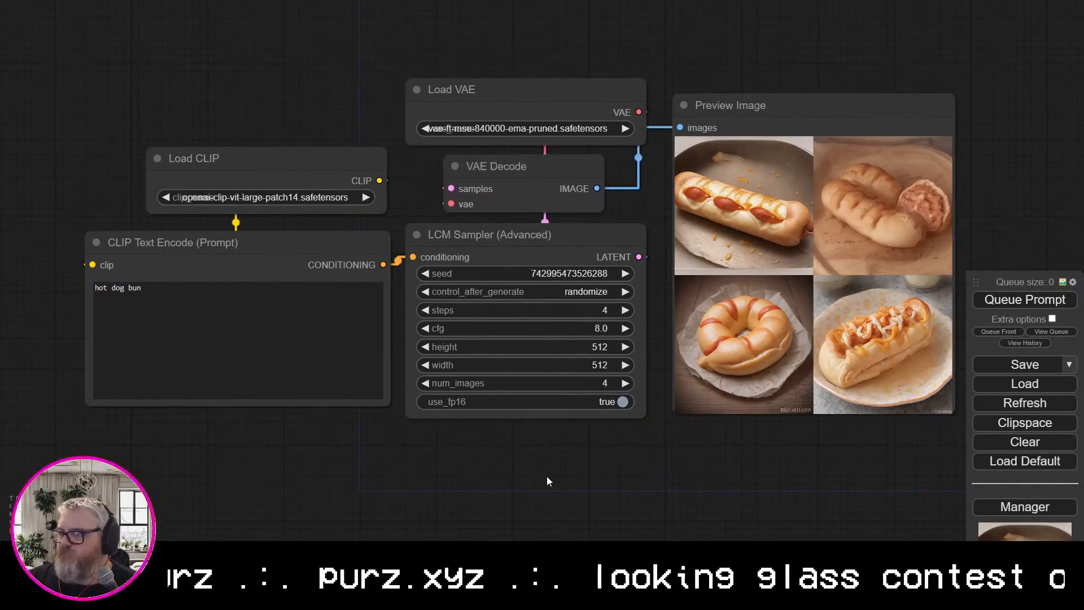
pyautogui.moveTo(552, 482); pyautogui.dragTo(536, 490)
# Try generating with the LCM Sampler's height and width set to 1024
pyautogui.click(588, 355)
pyautogui.write('1024')
pyautogui.press('Return')
pyautogui.click(566, 373)
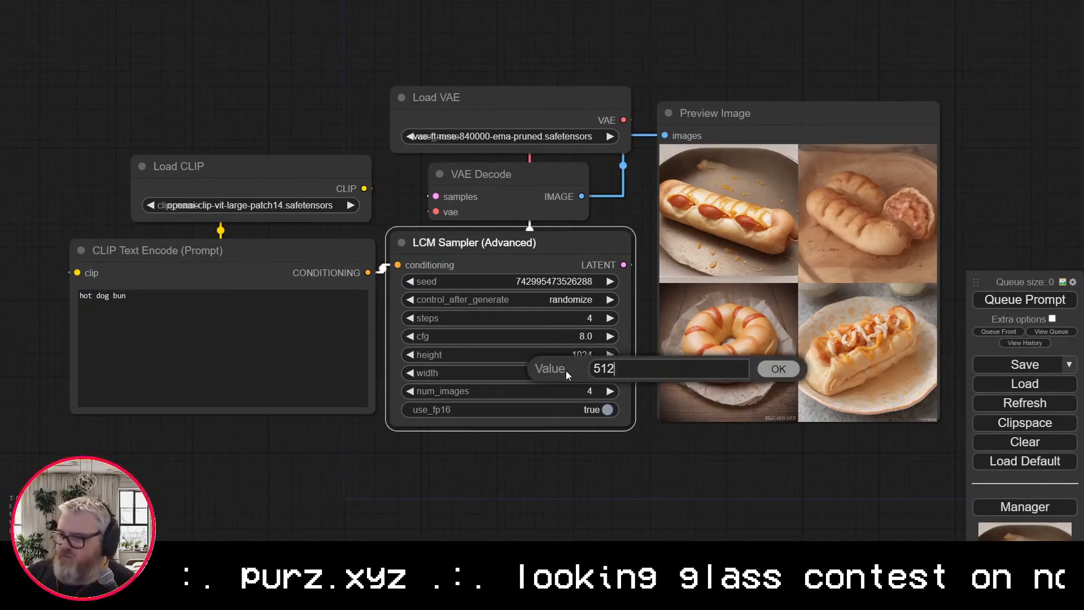
pyautogui.write('5')
pyautogui.press('BackSpace')
pyautogui.write('1024')
pyautogui.press('Return')
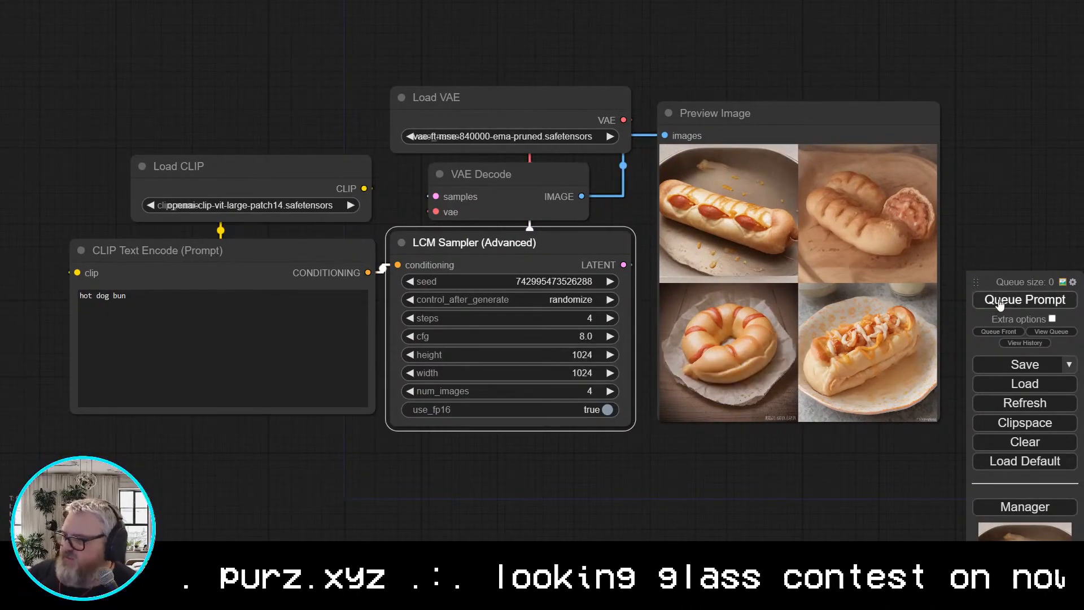
pyautogui.click(1032, 300)
# Set the LCM Sampler's height and width to 768 and queue the prompt
pyautogui.click(625, 308)
pyautogui.click(610, 355)
pyautogui.click(610, 373)
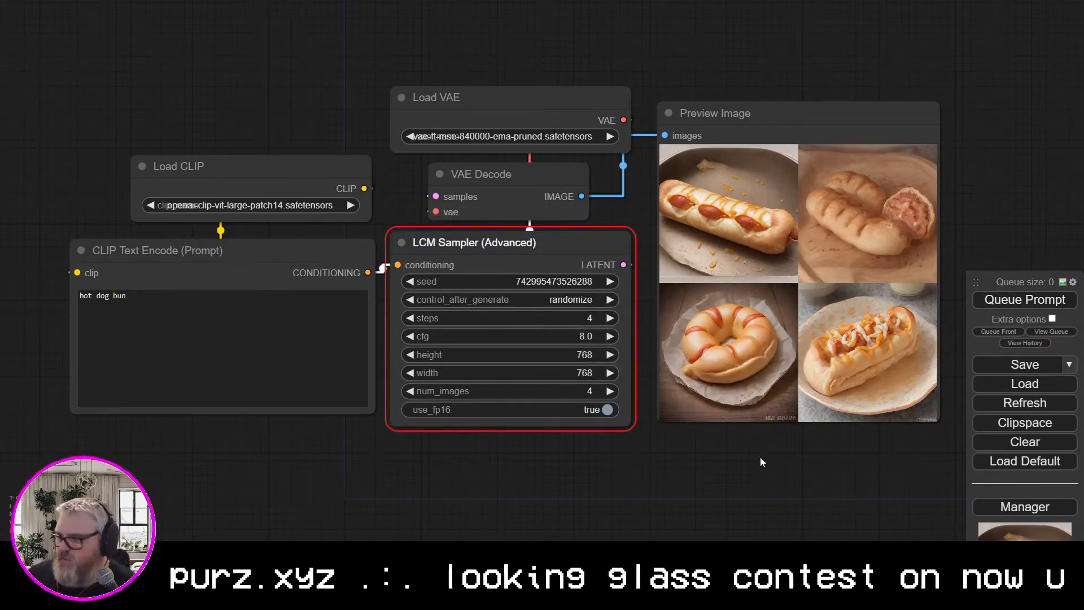
pyautogui.click(1037, 301)
# Replace the LCM Sampler (Advanced) node with an LCM_img2img_Sampler_Advanced node
pyautogui.press('Delete')
pyautogui.doubleClick(432, 307)
pyautogui.write('lcm')
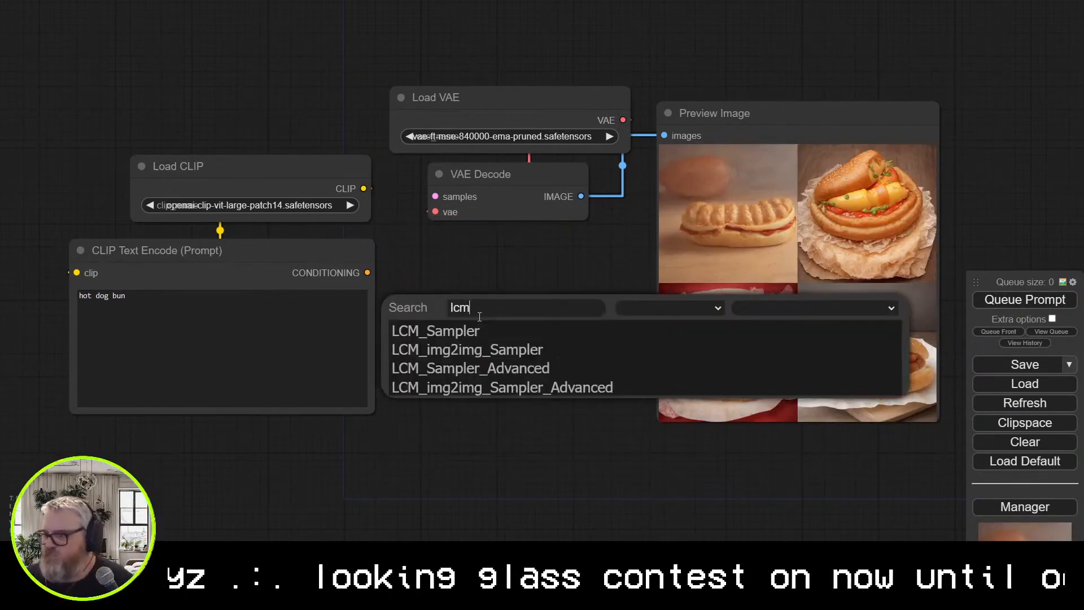
pyautogui.click(502, 388)
# Connect the img2img sampler to the prompt's conditioning and to VAE Decode, placing the CLIP nodes to its left
pyautogui.moveTo(282, 122); pyautogui.dragTo(608, 126)
pyautogui.moveTo(565, 170); pyautogui.dragTo(105, 155)
pyautogui.moveTo(694, 278); pyautogui.dragTo(731, 299)
pyautogui.moveTo(526, 255); pyautogui.dragTo(449, 331)
pyautogui.moveTo(157, 158); pyautogui.dragTo(189, 343)
pyautogui.click(213, 204)
# Add a VHS Load Video (Upload) node feeding the img2img sampler's images input
pyautogui.moveTo(728, 283); pyautogui.dragTo(464, 170)
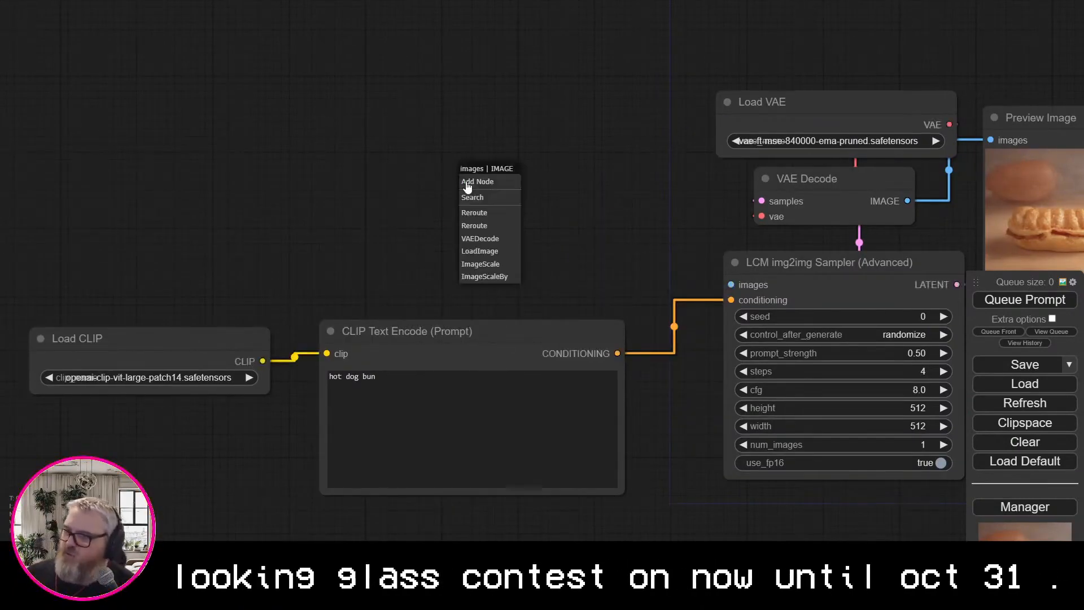
pyautogui.click(480, 201)
pyautogui.write('vhs')
pyautogui.press('Return')
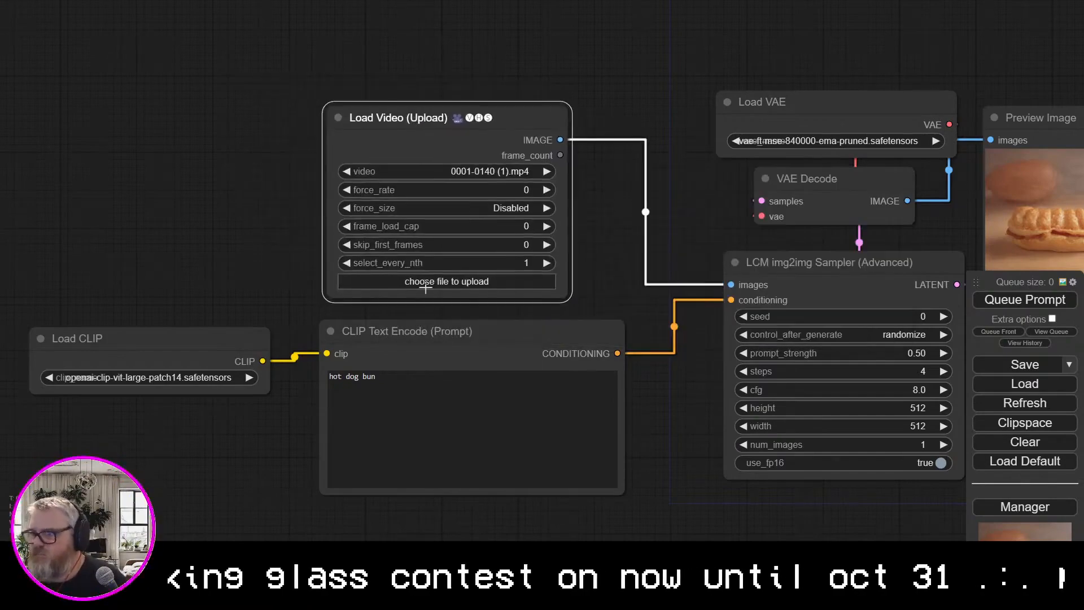
# Load the video you_cant_handle_the_truth (2).mov from the Videos folder and set frame_load_cap to 96
pyautogui.click(423, 282)
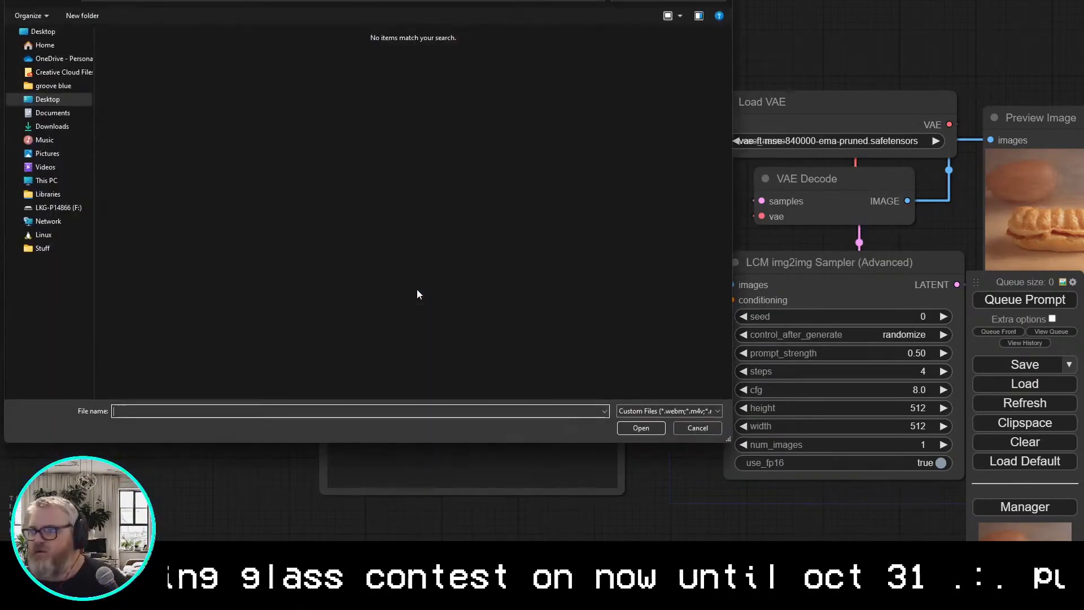
pyautogui.click(45, 167)
pyautogui.doubleClick(625, 236)
pyautogui.click(536, 225)
pyautogui.write('96')
pyautogui.press('Return')
pyautogui.moveTo(583, 203); pyautogui.dragTo(281, 158)
pyautogui.scroll(-3, 281, 158)
pyautogui.moveTo(647, 158); pyautogui.dragTo(727, 164)
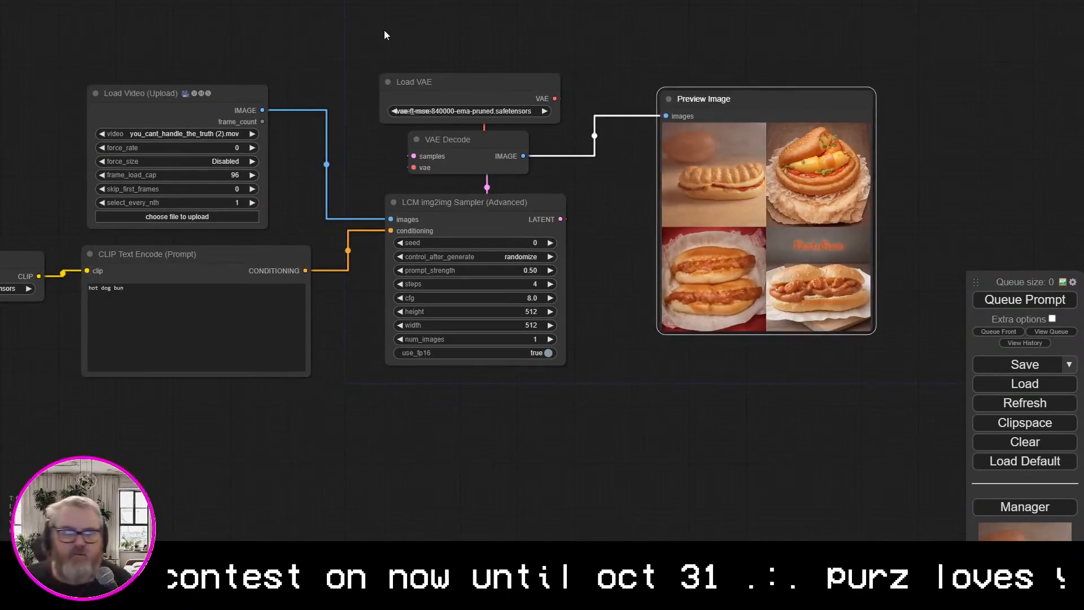
# Switch to the ComfyUI-LCM GitHub page and examine the LCM vid2vid advanced example workflow image
pyautogui.hotkey('ctrl', 'Tab')
pyautogui.scroll(-20, 120, 305)
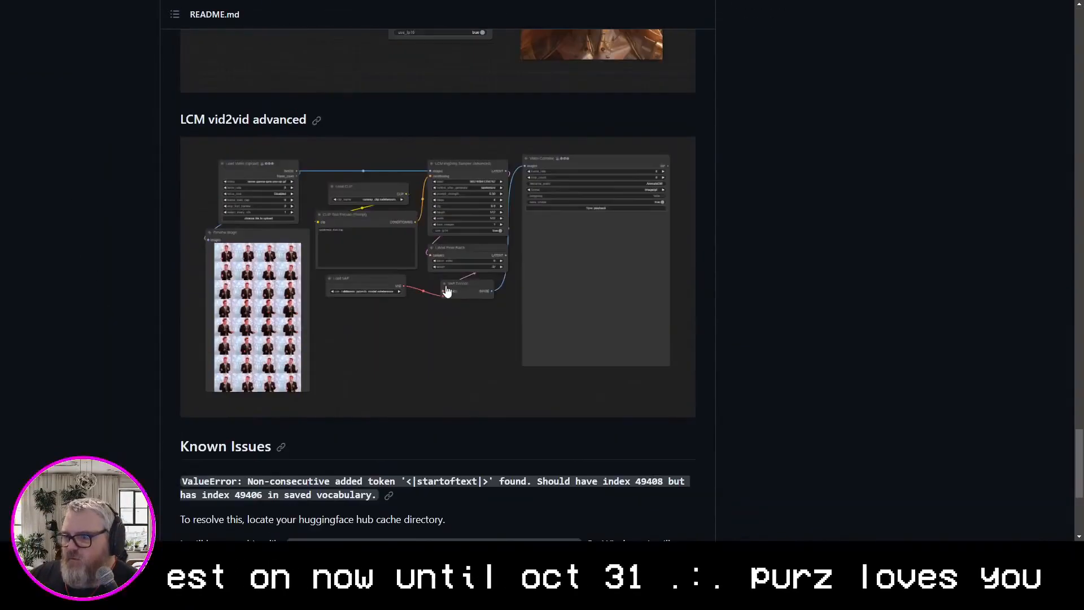
pyautogui.click(446, 291)
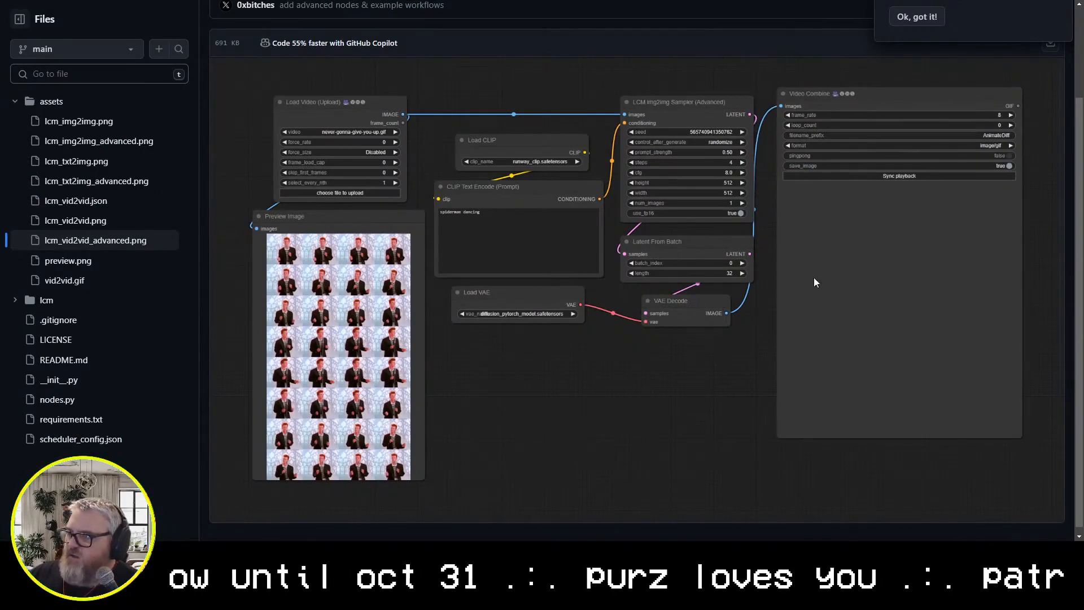
pyautogui.scroll(2, 815, 282)
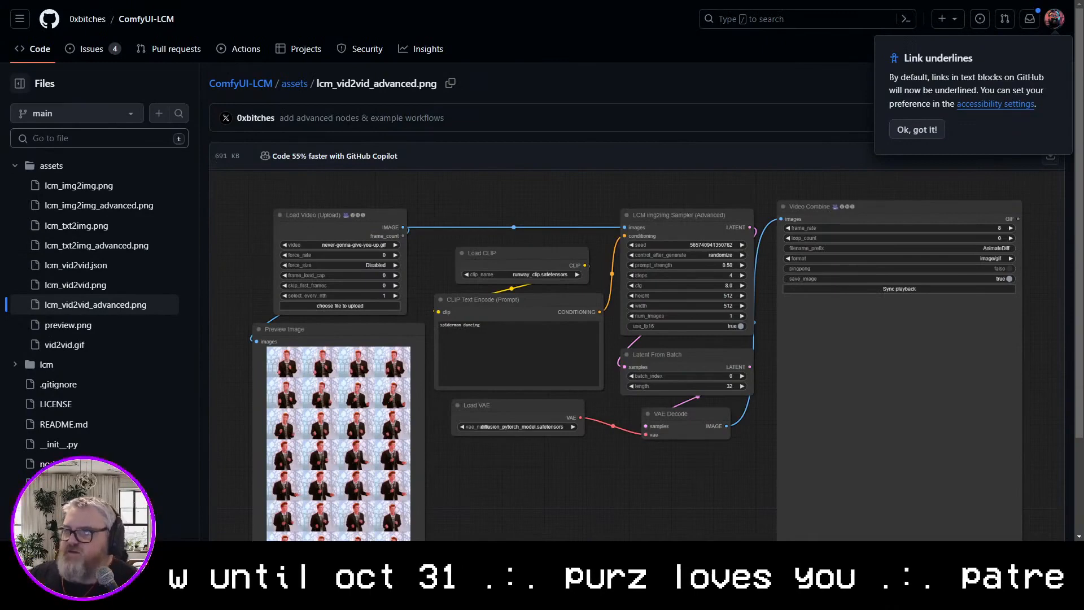
# Switch back to ComfyUI and add a Latent From Batch node fed by the img2img sampler's latent output
pyautogui.hotkey('ctrl', 'Tab')
pyautogui.doubleClick(625, 459)
pyautogui.write('latentfrom')
pyautogui.press('Return')
pyautogui.moveTo(560, 219); pyautogui.dragTo(630, 466)
pyautogui.moveTo(347, 431); pyautogui.dragTo(361, 408)
# Convert the Latent From Batch length and the Load Video frame_load_cap into node inputs
pyautogui.click(788, 479)
pyautogui.rightClick(724, 438)
pyautogui.click(770, 500)
pyautogui.rightClick(175, 83)
pyautogui.click(212, 314)
# Add an Int node set to 96 that drives both frame_load_cap and the Latent From Batch length
pyautogui.moveTo(112, 94); pyautogui.dragTo(42, 71)
pyautogui.click(54, 96)
pyautogui.write('int')
pyautogui.press('Return')
pyautogui.moveTo(141, 27); pyautogui.dragTo(652, 462)
pyautogui.click(94, 37)
pyautogui.write('96')
pyautogui.press('Return')
# Move the Int node above Load Video and rename it "FrameCount"
pyautogui.moveTo(242, 71); pyautogui.dragTo(167, 116)
pyautogui.rightClick(171, 117)
pyautogui.click(201, 154)
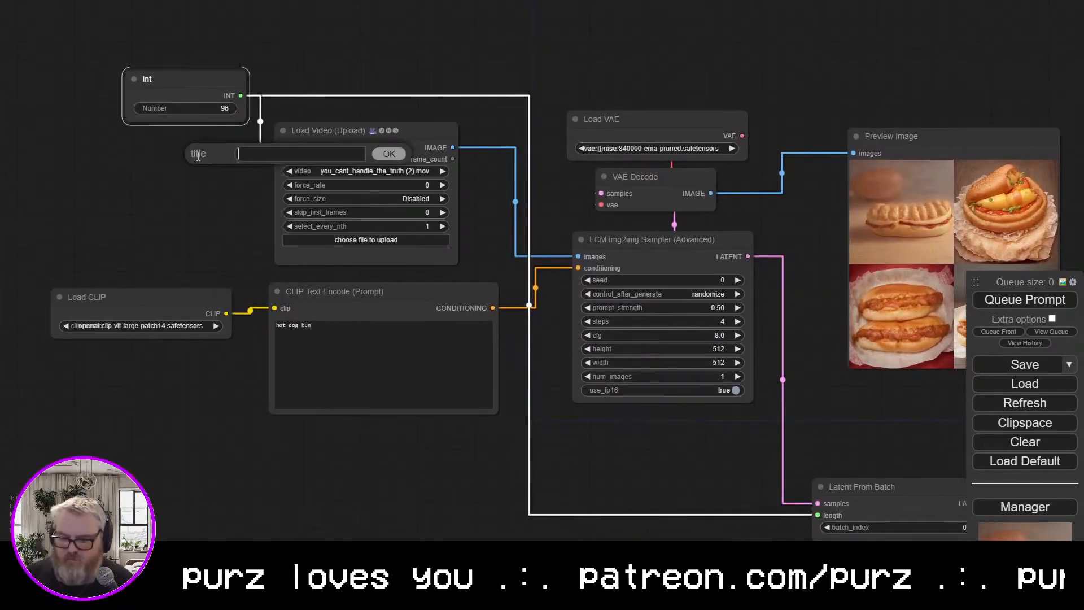
pyautogui.write('FrameCount')
pyautogui.press('Return')
# Reposition Latent From Batch near the sampler and connect its latent output to VAE Decode's samples input
pyautogui.scroll(-2, 605, 465)
pyautogui.moveTo(604, 465); pyautogui.dragTo(501, 386)
pyautogui.moveTo(720, 402); pyautogui.dragTo(714, 348)
pyautogui.moveTo(813, 363); pyautogui.dragTo(497, 159)
# Replace the Preview Image node with a Video Combine node fed by VAE Decode, with frame_rate 24 and format video/h264-mp4
pyautogui.click(738, 116)
pyautogui.press('Delete')
pyautogui.moveTo(587, 159); pyautogui.dragTo(736, 119)
pyautogui.click(743, 149)
pyautogui.write('combi')
pyautogui.click(743, 245)
pyautogui.click(793, 141)
pyautogui.write('24')
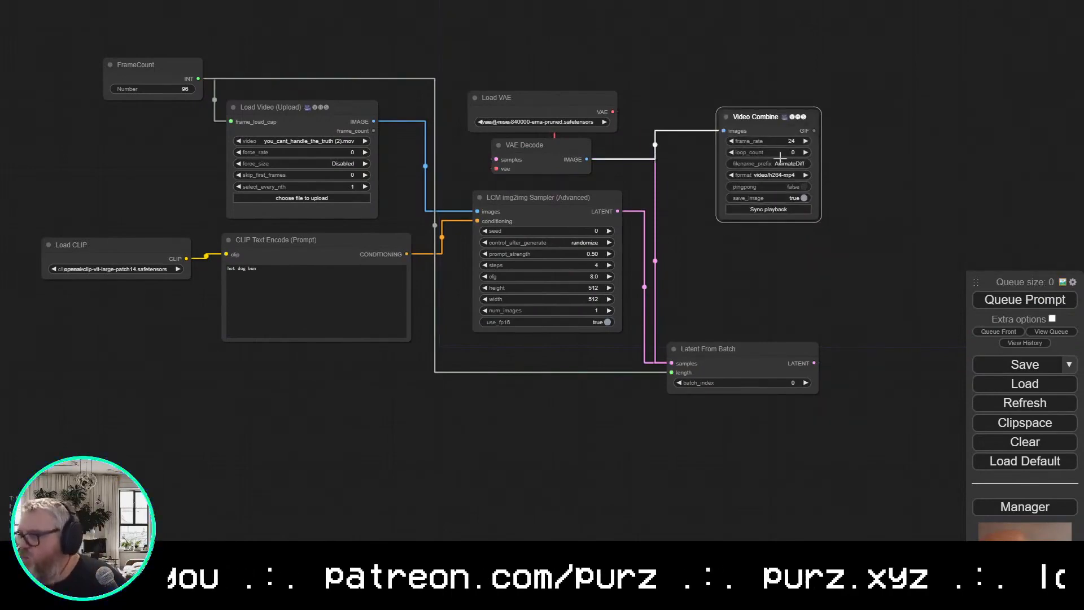
# Set the Video Combine node's filename_prefix to LCM-24fps
pyautogui.scroll(9, 771, 167)
pyautogui.click(649, 277)
pyautogui.write('LCM-24fps')
pyautogui.press('Return')
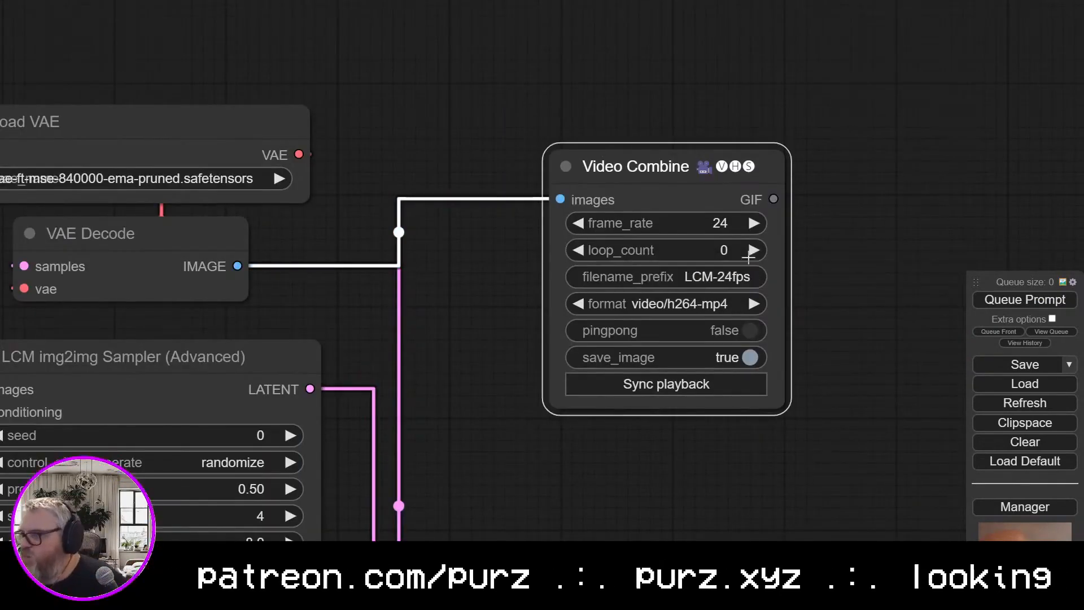
# Duplicate the Video Combine node with its VAE Decode image connection and set the copy's frame_rate to 12
pyautogui.moveTo(911, 172); pyautogui.dragTo(889, 366)
pyautogui.hotkey('ctrl', 'v')
pyautogui.moveTo(215, 460); pyautogui.dragTo(550, 113)
pyautogui.click(704, 138)
pyautogui.write('12')
pyautogui.moveTo(616, 360); pyautogui.dragTo(906, 360)
pyautogui.moveTo(656, 75); pyautogui.dragTo(678, 365)
# Change the 12 fps Video Combine node's filename_prefix to LCM-12fps
pyautogui.click(579, 270)
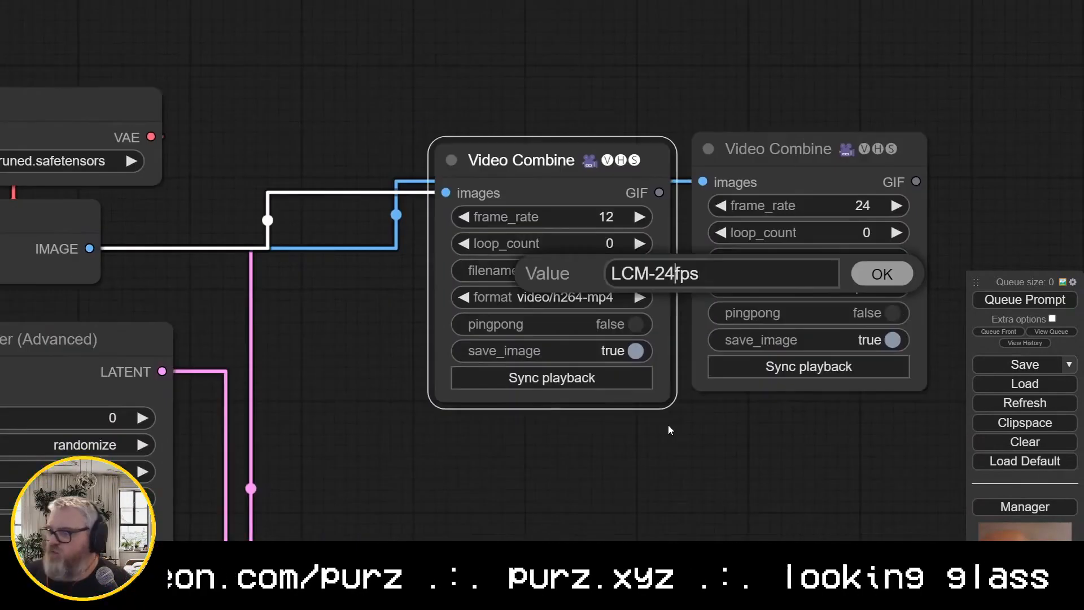
pyautogui.press('Left')
pyautogui.press('Left')
pyautogui.press('BackSpace')
pyautogui.press('BackSpace')
pyautogui.write('12')
pyautogui.press('Return')
# Insert the saved frame interpolation template with the FILM VFI, ImageSelector and ImageCombine nodes above the main workflow
pyautogui.scroll(-3, 670, 430)
pyautogui.moveTo(564, 170); pyautogui.dragTo(564, 451)
pyautogui.rightClick(409, 89)
pyautogui.click(468, 148)
pyautogui.click(564, 158)
pyautogui.moveTo(890, 342); pyautogui.dragTo(320, 281)
pyautogui.scroll(-5, 319, 281)
pyautogui.moveTo(46, 334); pyautogui.dragTo(525, 345)
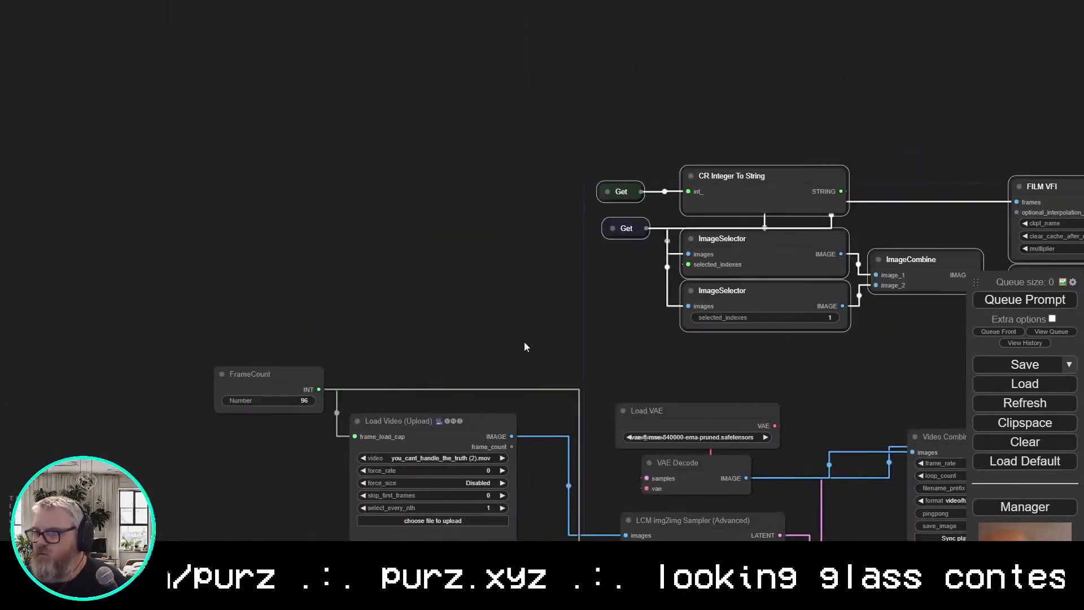
# Add a Set node fed by the FrameCount INT output and name its constant FrameCount
pyautogui.moveTo(257, 372); pyautogui.dragTo(220, 348)
pyautogui.moveTo(281, 363); pyautogui.dragTo(299, 291)
pyautogui.doubleClick(352, 310)
pyautogui.click(398, 307)
pyautogui.write('FrameCount')
pyautogui.press('Return')
pyautogui.moveTo(370, 290); pyautogui.dragTo(397, 276)
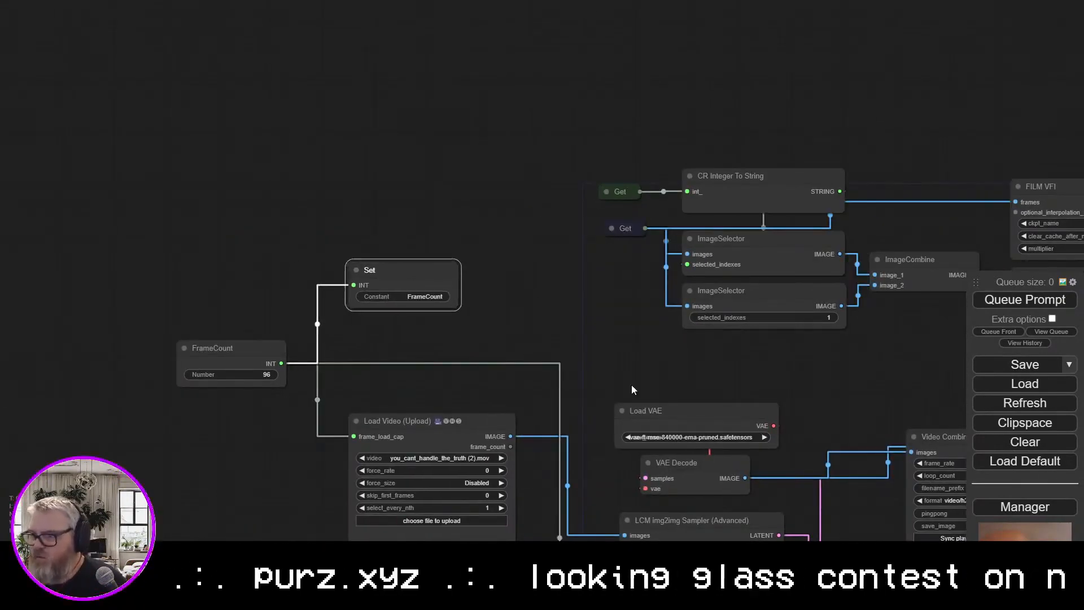
# Add a collapsed Set node fed by VAE Decode's image output, with its constant named Image-Decoded
pyautogui.moveTo(635, 237); pyautogui.dragTo(489, 275)
pyautogui.click(486, 270)
pyautogui.moveTo(564, 389); pyautogui.dragTo(319, 148)
pyautogui.moveTo(353, 277); pyautogui.dragTo(465, 214)
pyautogui.click(446, 241)
pyautogui.write('set')
pyautogui.click(446, 302)
pyautogui.click(506, 257)
pyautogui.write('Image-Decoded')
pyautogui.press('Return')
pyautogui.click(453, 230)
# Paste a third Video Combine node copied from the LCM-24fps one, beside the existing two
pyautogui.moveTo(506, 172); pyautogui.dragTo(184, 163)
pyautogui.click(632, 121)
pyautogui.click(631, 121)
pyautogui.click(362, 221)
pyautogui.doubleClick(461, 238)
pyautogui.hotkey('ctrl', 'v')
# Add a collapsed Get node that supplies the images input of the third Video Combine node
pyautogui.doubleClick(579, 177)
pyautogui.write('get')
pyautogui.click(598, 305)
pyautogui.moveTo(691, 185); pyautogui.dragTo(470, 242)
pyautogui.moveTo(604, 172); pyautogui.dragTo(476, 164)
# Colour the new Get node and the VAE Decode Set node to match the template's image Get and Set nodes
pyautogui.rightClick(470, 163)
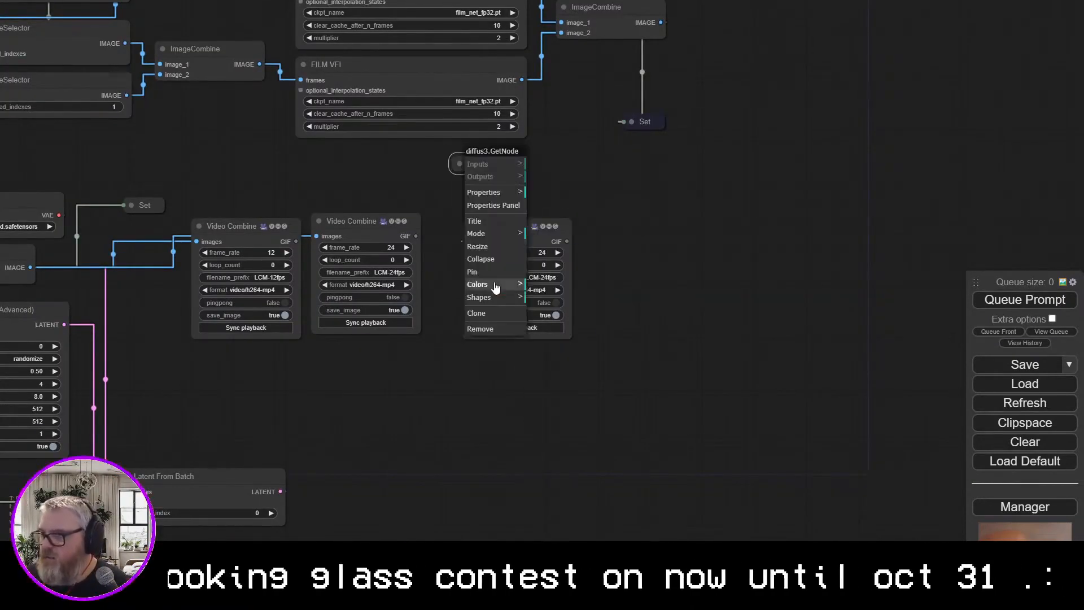
pyautogui.rightClick(155, 206)
pyautogui.click(191, 323)
# Collapse the Set node attached to FrameCount and retitle it "Set FrameCount"
pyautogui.moveTo(243, 384); pyautogui.dragTo(832, 474)
pyautogui.click(268, 146)
pyautogui.click(231, 150)
pyautogui.rightClick(246, 149)
pyautogui.click(275, 207)
pyautogui.write('FrameCount')
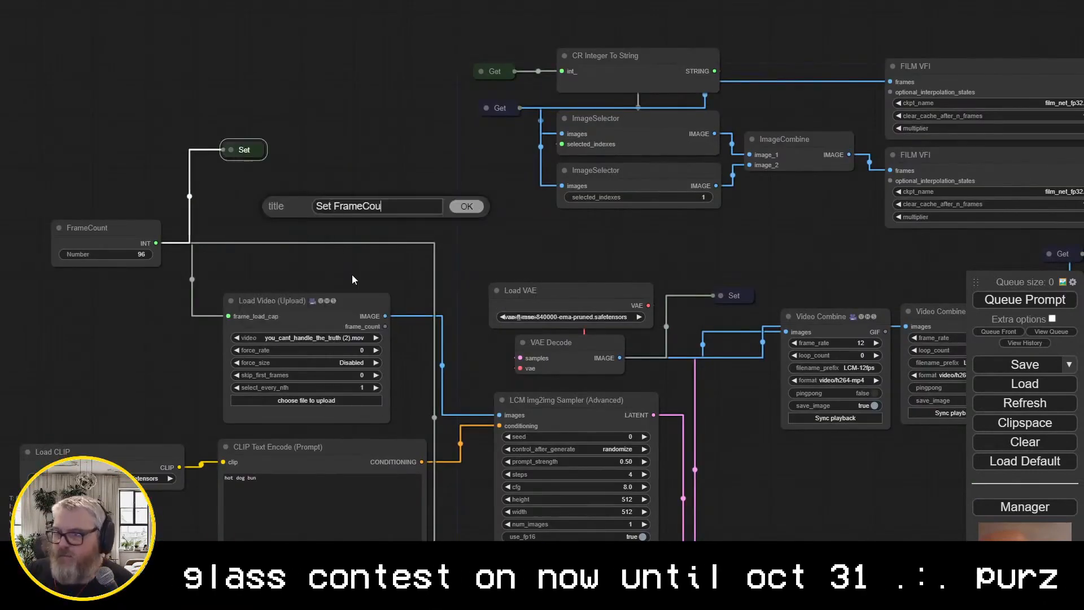
# Retitle the Set node attached to VAE Decode as "Set Image-Decoderd"
pyautogui.moveTo(351, 274); pyautogui.dragTo(60, 247)
pyautogui.rightClick(446, 264)
pyautogui.click(458, 320)
pyautogui.write('Image-Decoderd')
pyautogui.press('Return')
# Retitle the Get node above the third Video Combine as "Get FILM-2x"
pyautogui.moveTo(612, 259); pyautogui.dragTo(315, 265)
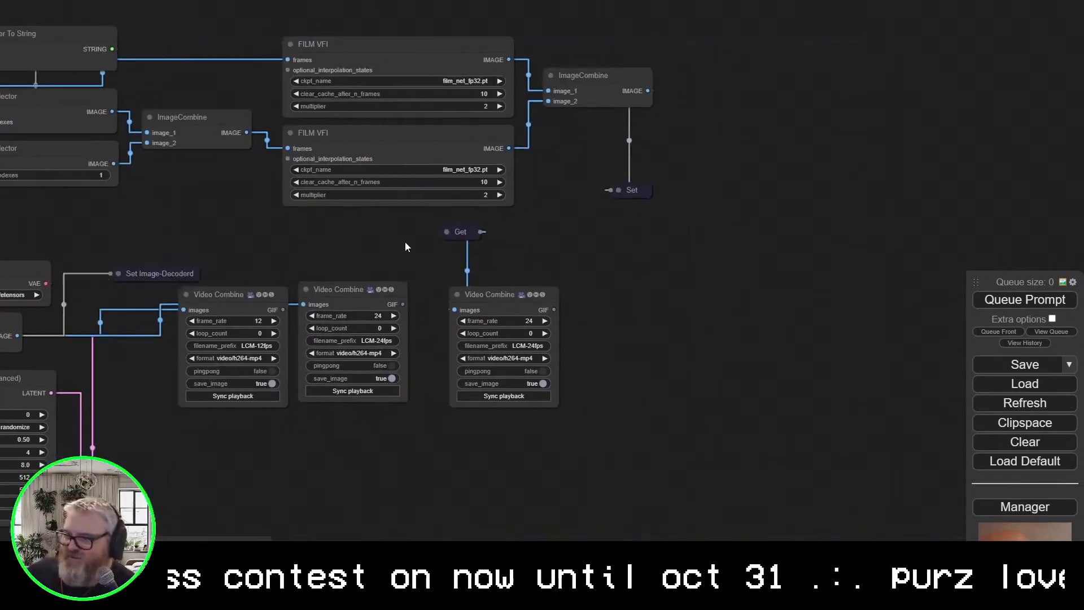
pyautogui.rightClick(465, 234)
pyautogui.click(472, 294)
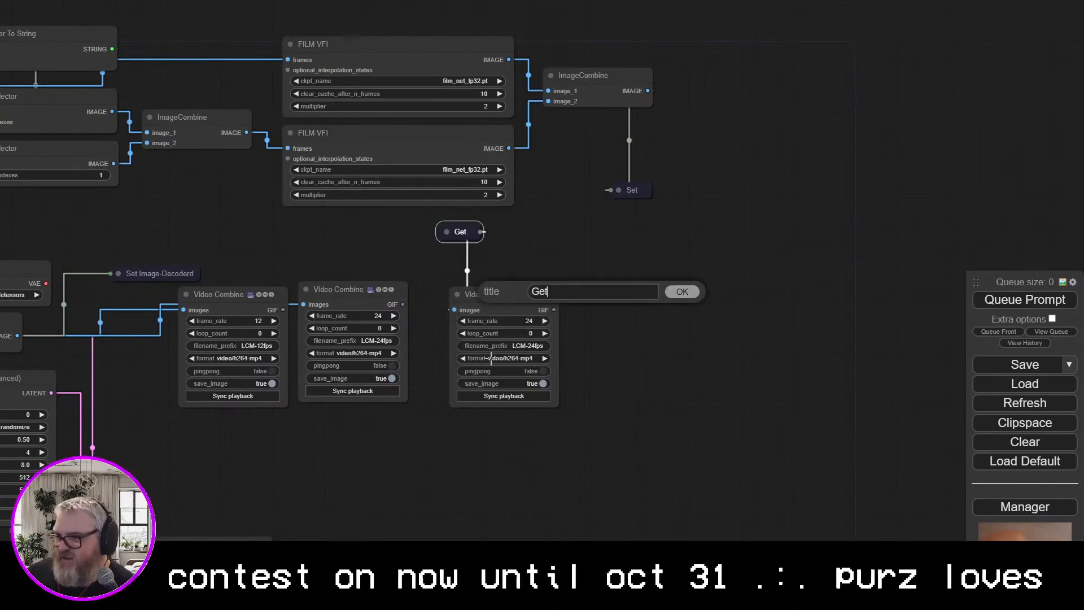
pyautogui.write('Image-')
pyautogui.press('BackSpace')
pyautogui.press('BackSpace')
pyautogui.press('BackSpace')
pyautogui.press('BackSpace')
pyautogui.press('BackSpace')
pyautogui.press('BackSpace')
pyautogui.write('FILM-2x')
pyautogui.press('Return')
# Retitle the Set node below the final ImageCombine as "Set FILM-2x"
pyautogui.rightClick(631, 187)
pyautogui.click(631, 247)
pyautogui.write('FILM-2x')
pyautogui.press('Return')
# Change the third Video Combine node's filename_prefix to FILM-LCM-24fps
pyautogui.moveTo(712, 251); pyautogui.dragTo(695, 248)
pyautogui.moveTo(770, 291); pyautogui.dragTo(774, 282)
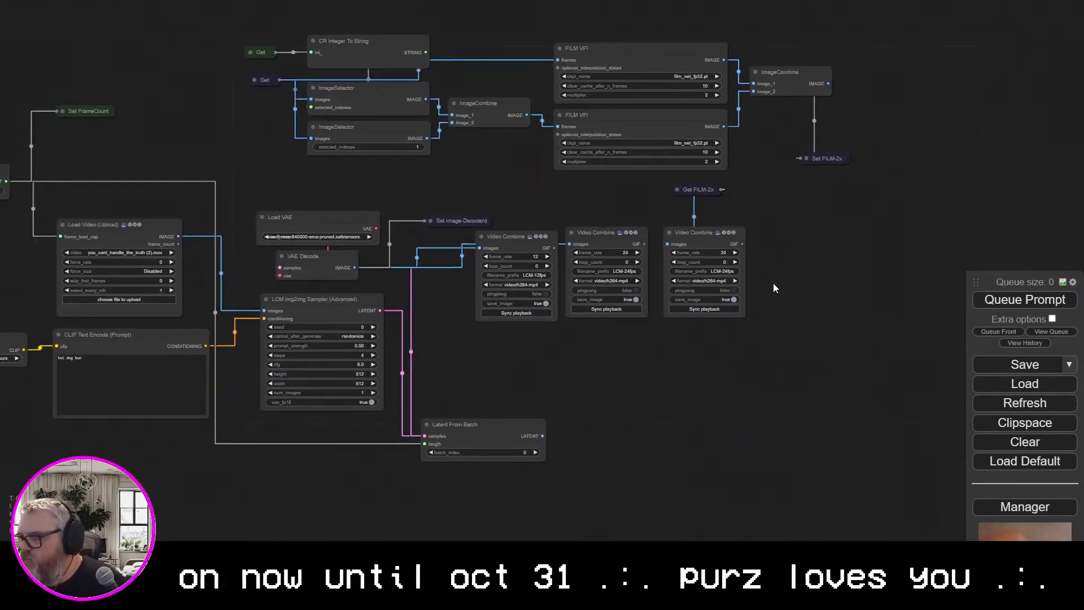
pyautogui.scroll(2, 773, 283)
pyautogui.click(709, 271)
pyautogui.write('FILM-')
pyautogui.press('Return')
# Set the LCM img2img Sampler's width to 768, keeping its height at 512
pyautogui.scroll(-4, 650, 358)
pyautogui.scroll(5, 691, 382)
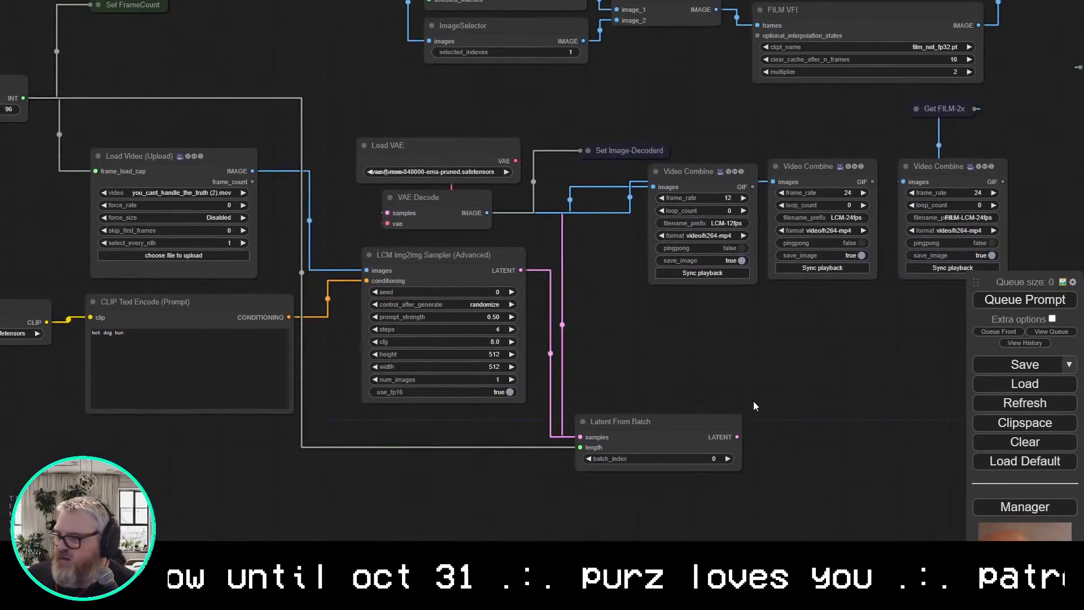
pyautogui.moveTo(679, 354); pyautogui.dragTo(808, 361)
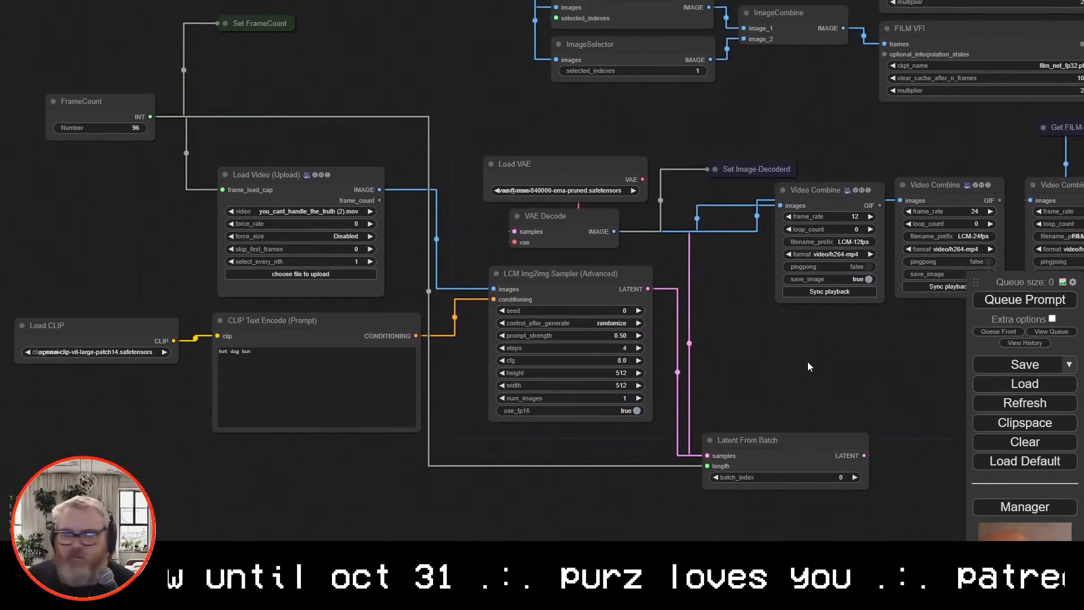
pyautogui.scroll(-1, 797, 367)
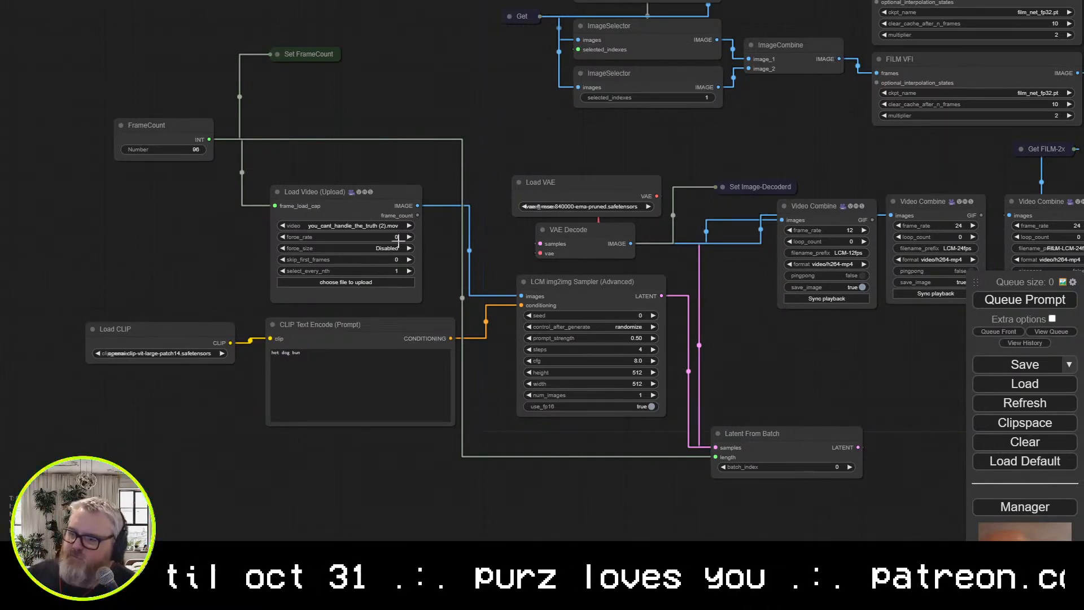
pyautogui.click(626, 372)
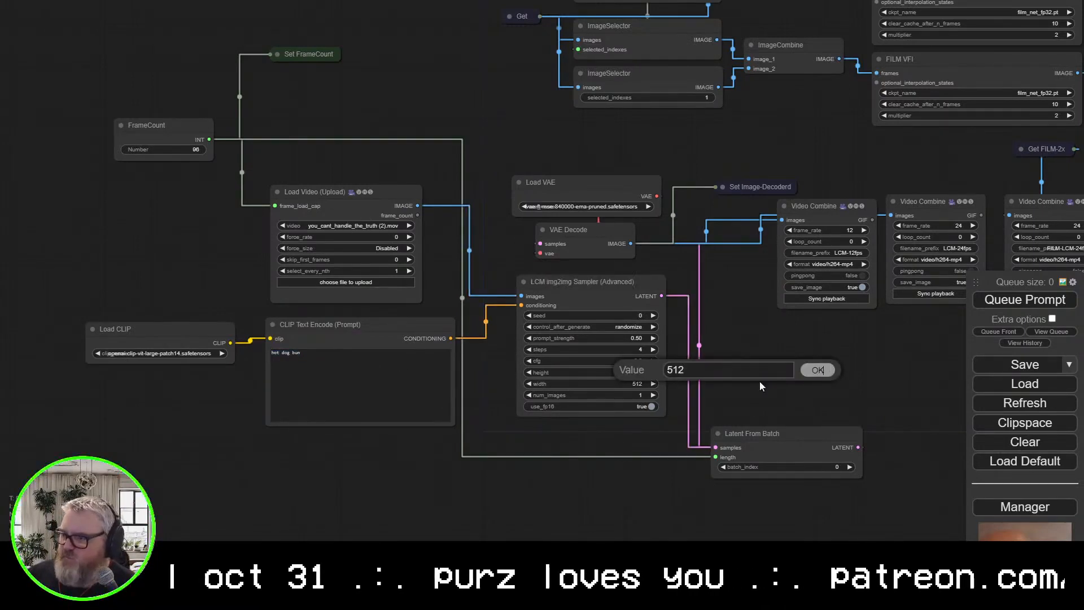
pyautogui.click(641, 384)
pyautogui.press('BackSpace')
pyautogui.press('BackSpace')
pyautogui.write('768')
pyautogui.press('Return')
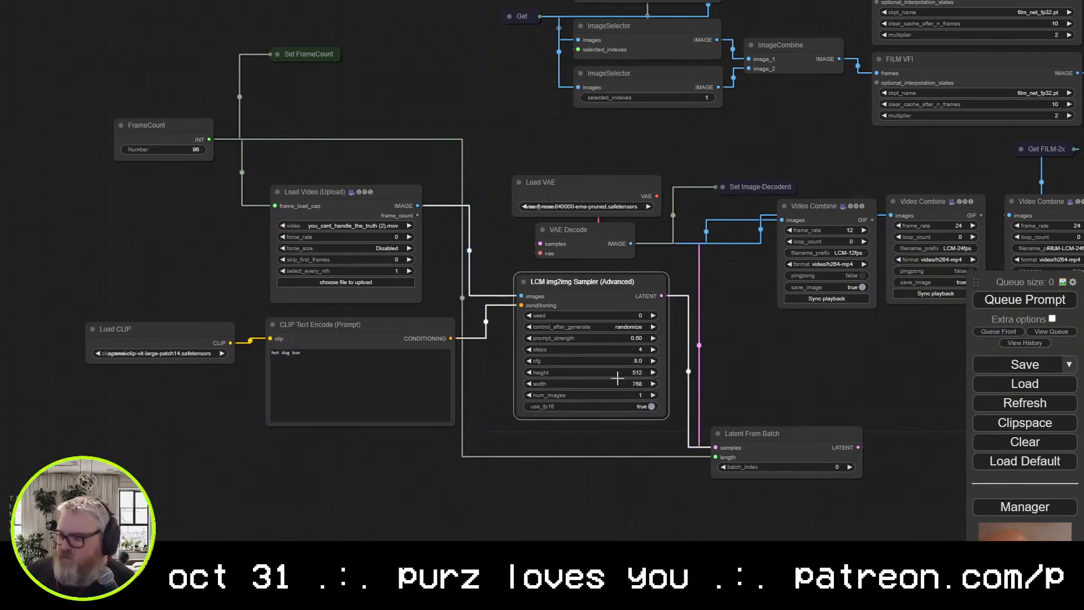
# Replace the CLIP Text Encode prompt with "disney pixar, two men arguing in a courtroom"
pyautogui.write('o men arguing in a courtroom')
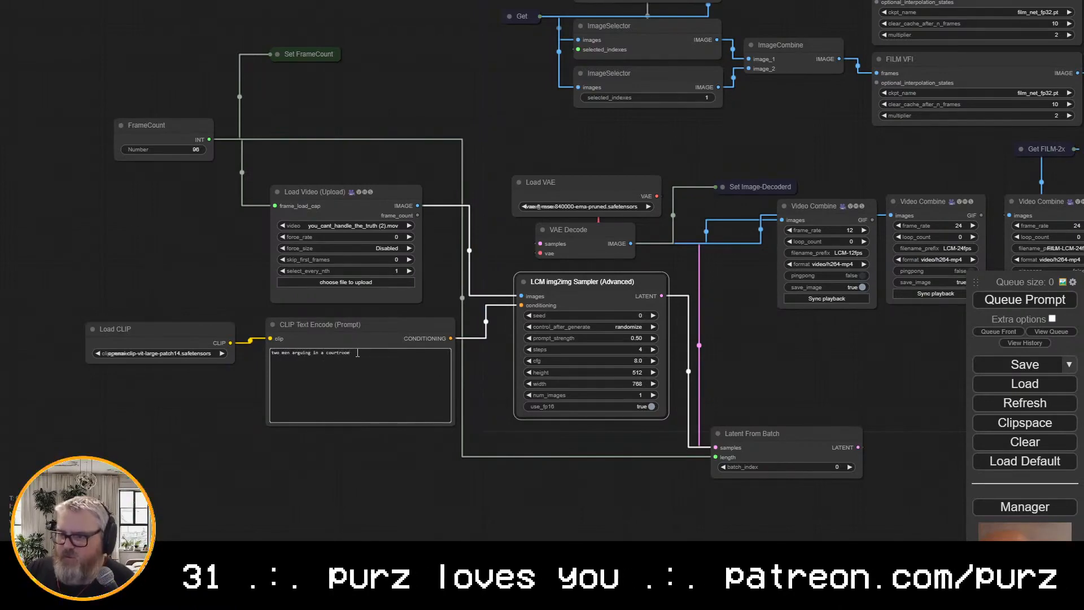
pyautogui.press('Home')
pyautogui.write('disney')
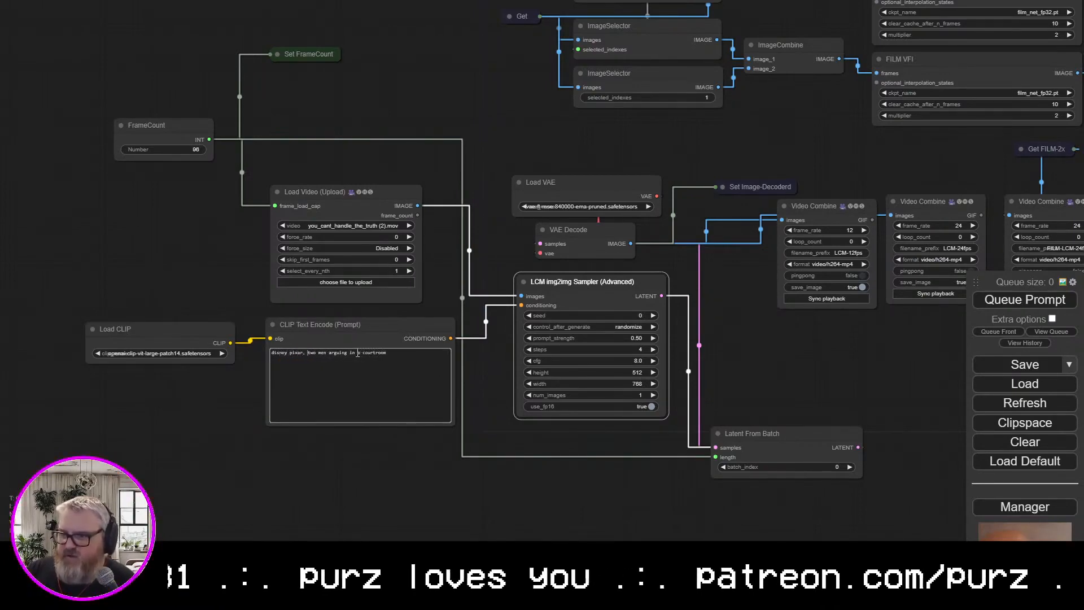
# Examine how the ImageSelector, ImageCombine and FILM VFI nodes are wired in the interpolation section
pyautogui.scroll(8, 461, 235)
pyautogui.moveTo(464, 230); pyautogui.dragTo(354, 239)
pyautogui.moveTo(573, 104); pyautogui.dragTo(100, 96)
pyautogui.moveTo(559, 119); pyautogui.dragTo(759, 586)
pyautogui.scroll(-4, 759, 530)
pyautogui.moveTo(759, 531); pyautogui.dragTo(490, 462)
pyautogui.scroll(3, 627, 483)
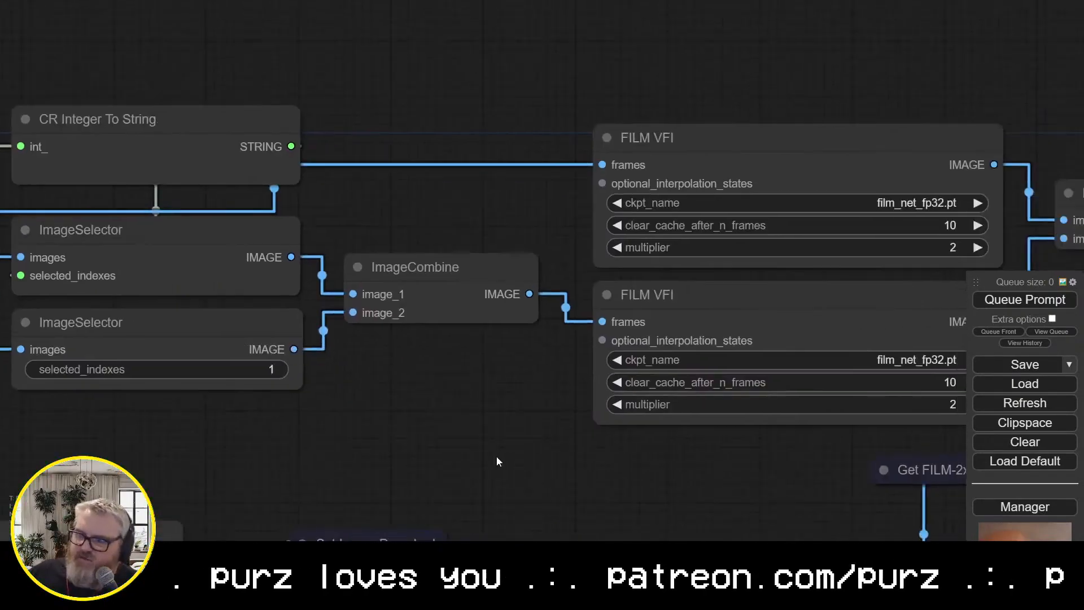
pyautogui.scroll(-5, 489, 463)
pyautogui.moveTo(586, 441); pyautogui.dragTo(445, 425)
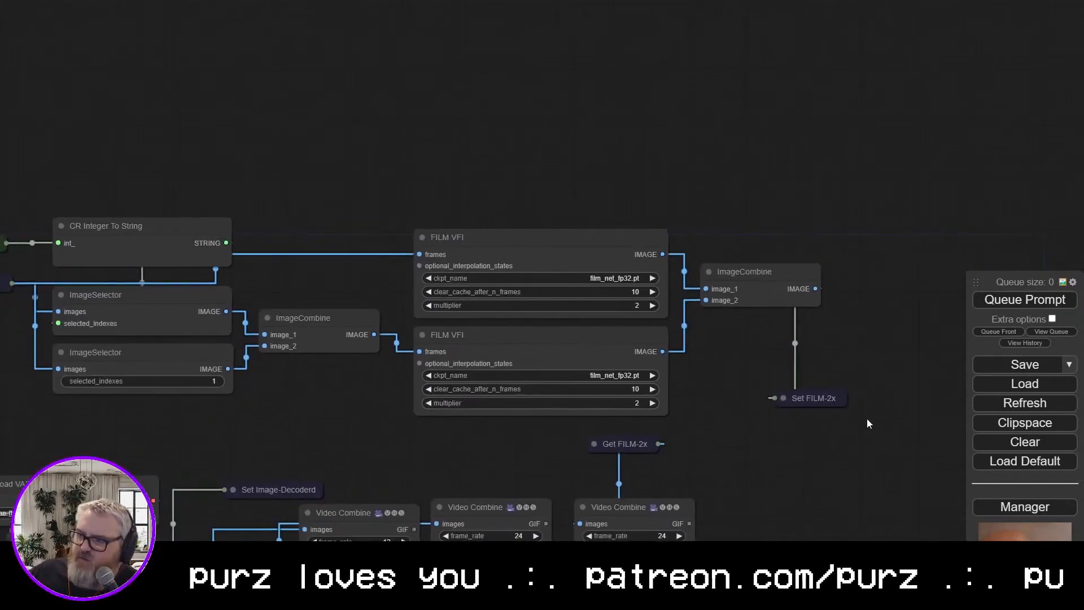
# Add a group and size it to enclose all the FILM interpolation nodes
pyautogui.moveTo(815, 420); pyautogui.dragTo(929, 346)
pyautogui.rightClick(212, 81)
pyautogui.click(231, 94)
pyautogui.moveTo(145, 104); pyautogui.dragTo(90, 113)
pyautogui.moveTo(145, 150); pyautogui.dragTo(972, 347)
pyautogui.moveTo(343, 106); pyautogui.dragTo(182, 93)
pyautogui.scroll(-2, 175, 97)
pyautogui.moveTo(28, 135); pyautogui.dragTo(270, 108)
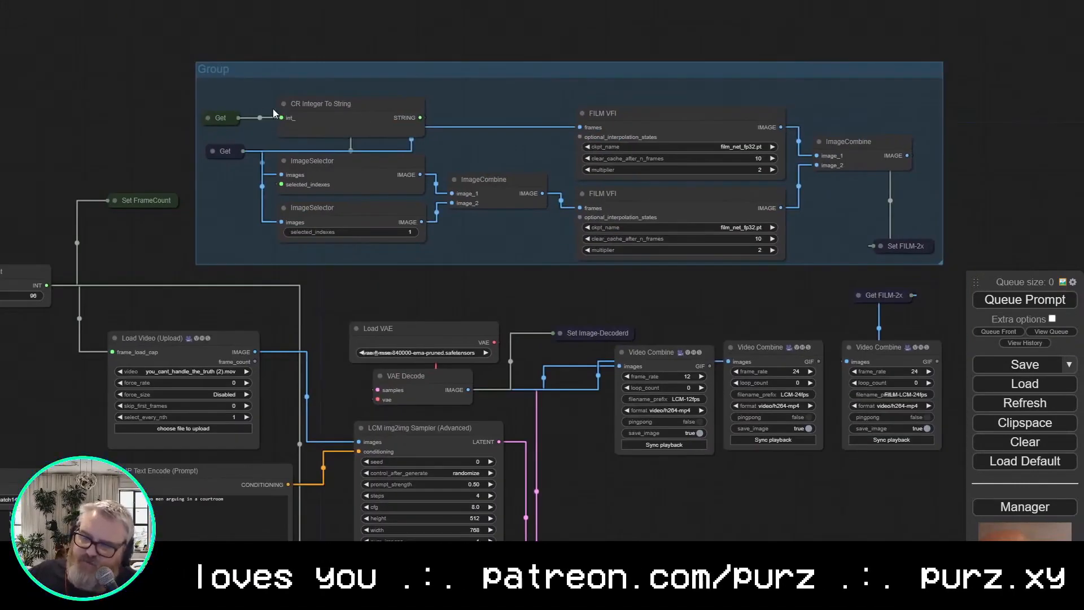
# Go through the grouped nodes from the ImageSelectors and FILM VFI nodes to the final ImageCombine and Set FILM-2x
pyautogui.moveTo(362, 176); pyautogui.dragTo(363, 177)
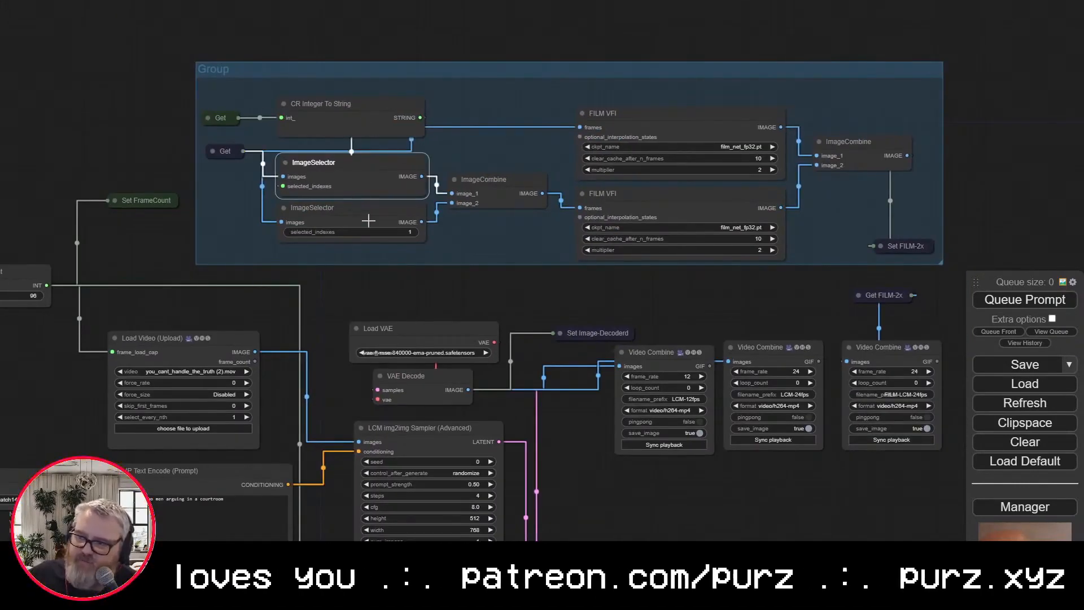
pyautogui.click(364, 218)
pyautogui.click(482, 193)
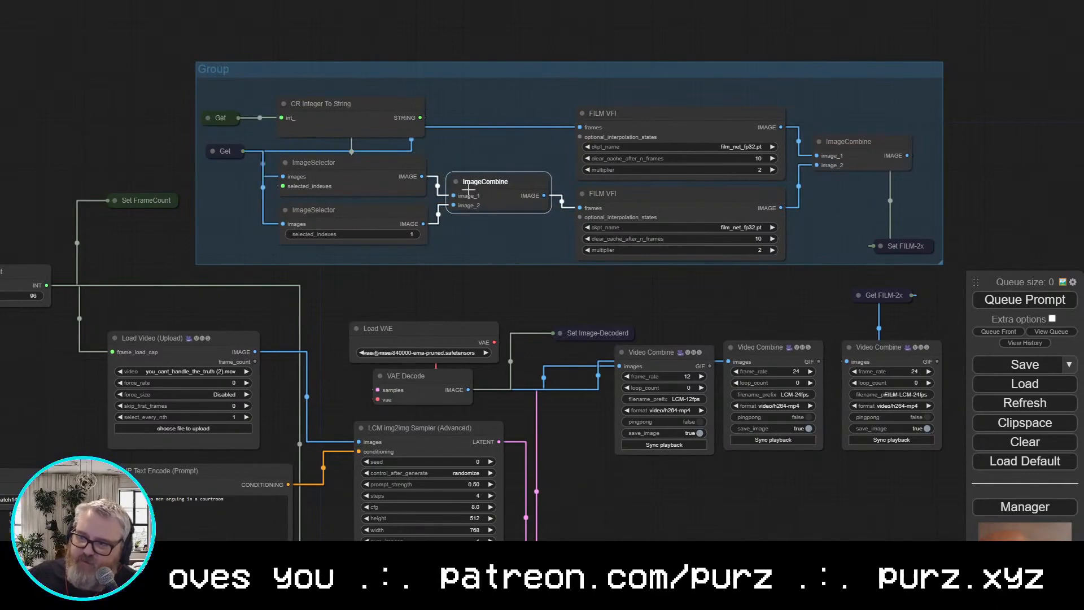
pyautogui.moveTo(647, 199); pyautogui.dragTo(649, 202)
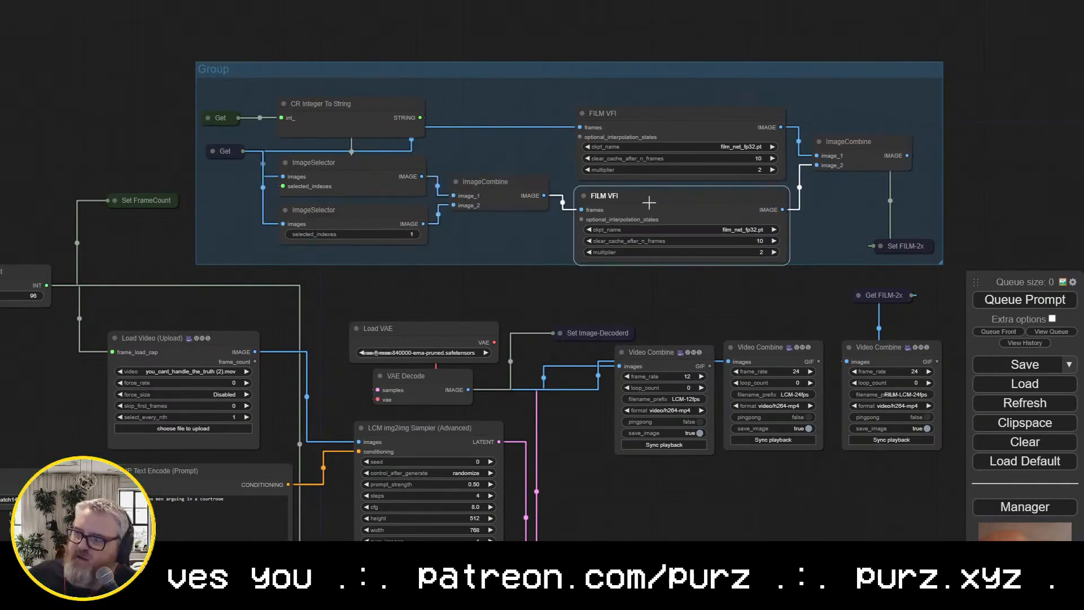
pyautogui.click(655, 175)
pyautogui.moveTo(339, 110); pyautogui.dragTo(340, 112)
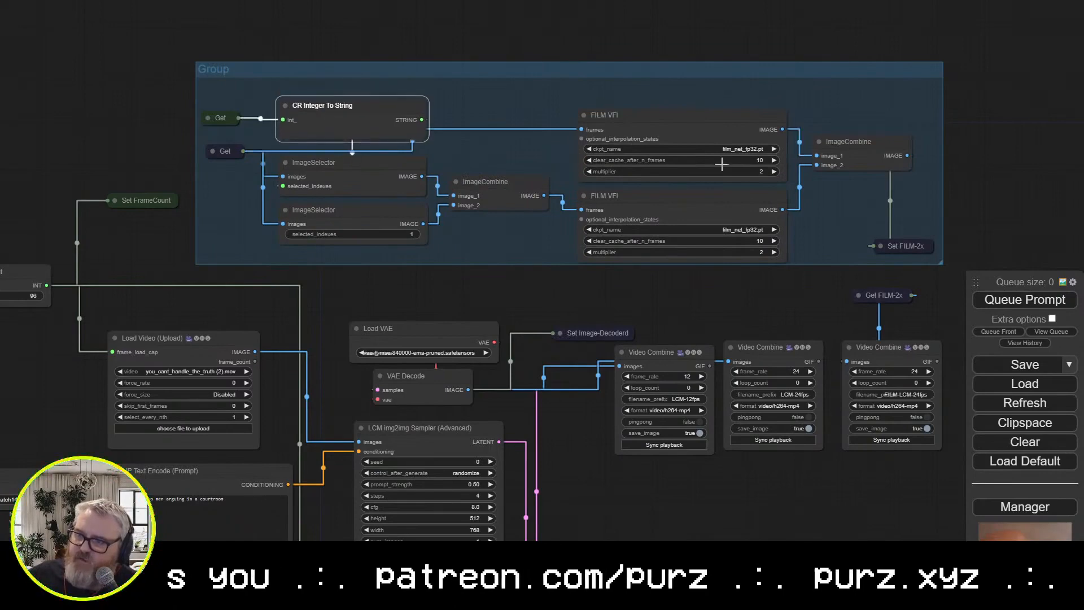
pyautogui.click(862, 153)
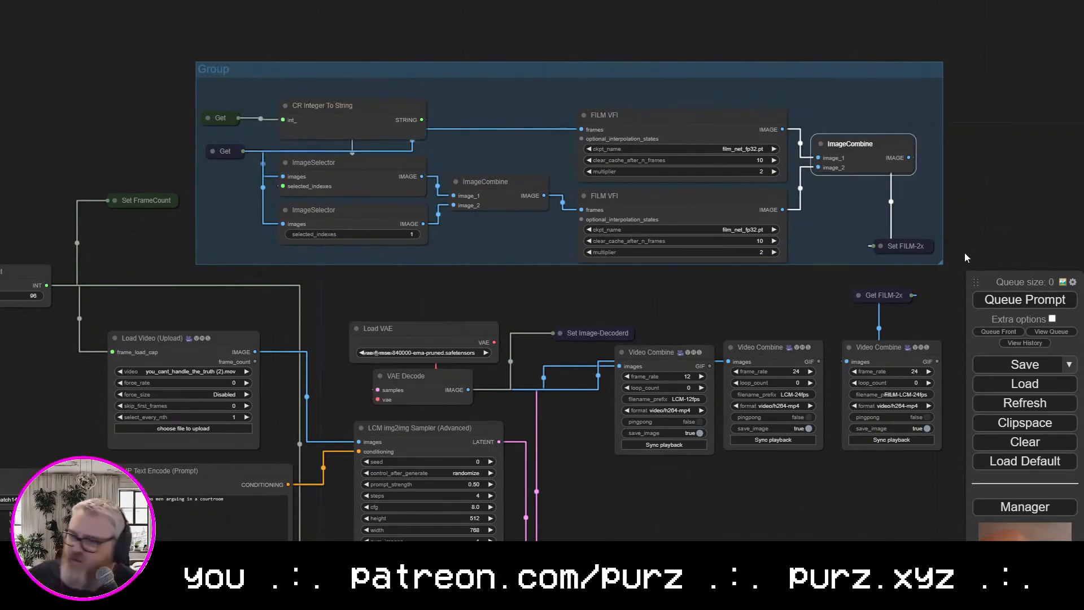
pyautogui.click(904, 246)
# Queue the vid2vid prompt and bring up the command console to check the sampling progress
pyautogui.moveTo(880, 481); pyautogui.dragTo(710, 373)
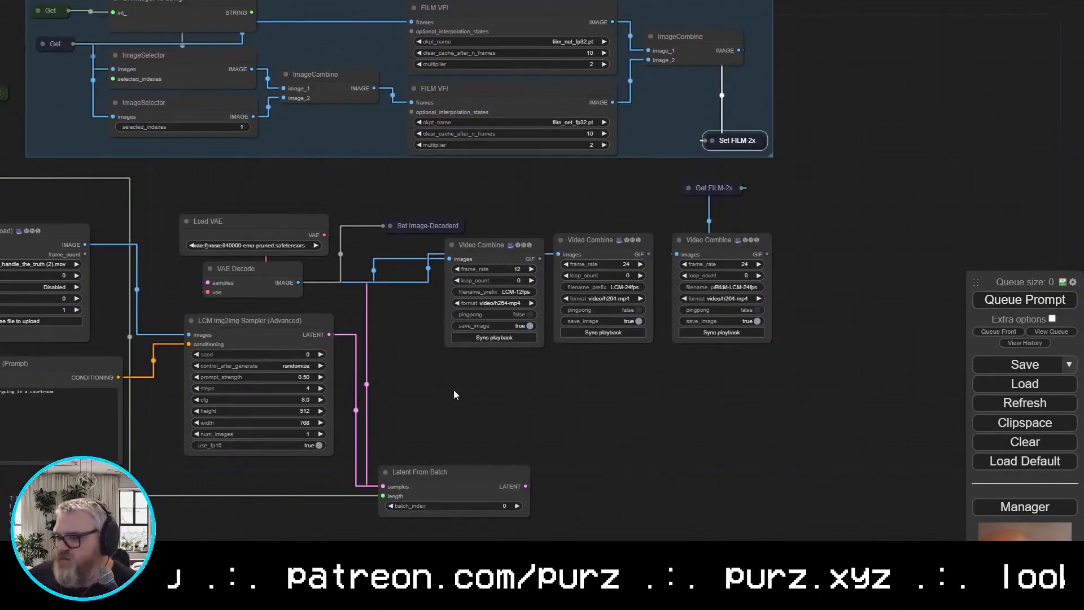
pyautogui.moveTo(88, 333); pyautogui.dragTo(488, 308)
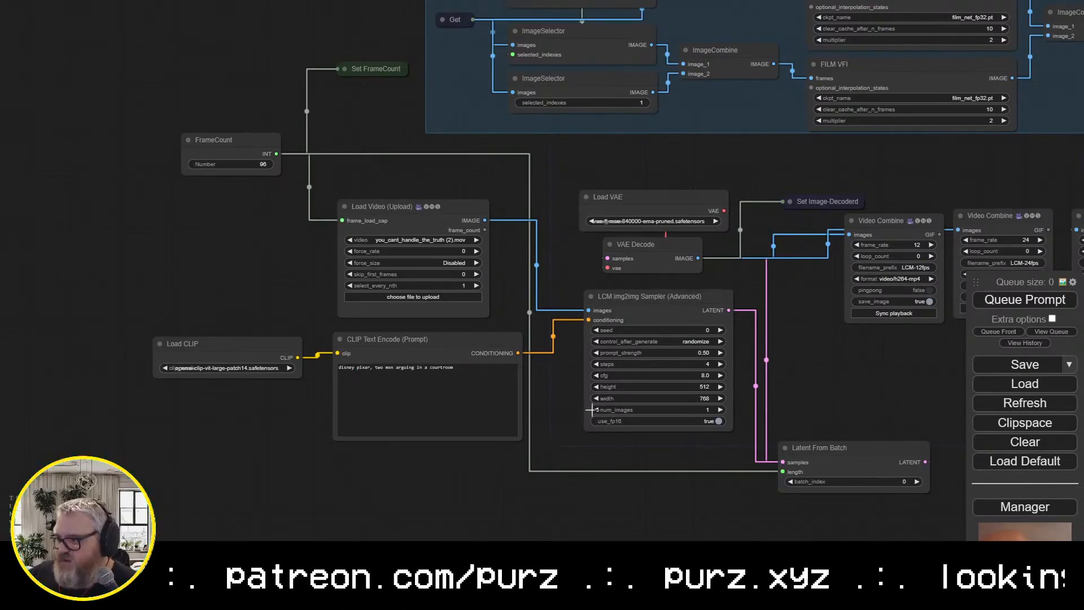
pyautogui.click(997, 298)
pyautogui.scroll(-1, 886, 353)
pyautogui.moveTo(884, 354); pyautogui.dragTo(580, 350)
pyautogui.click(243, 556)
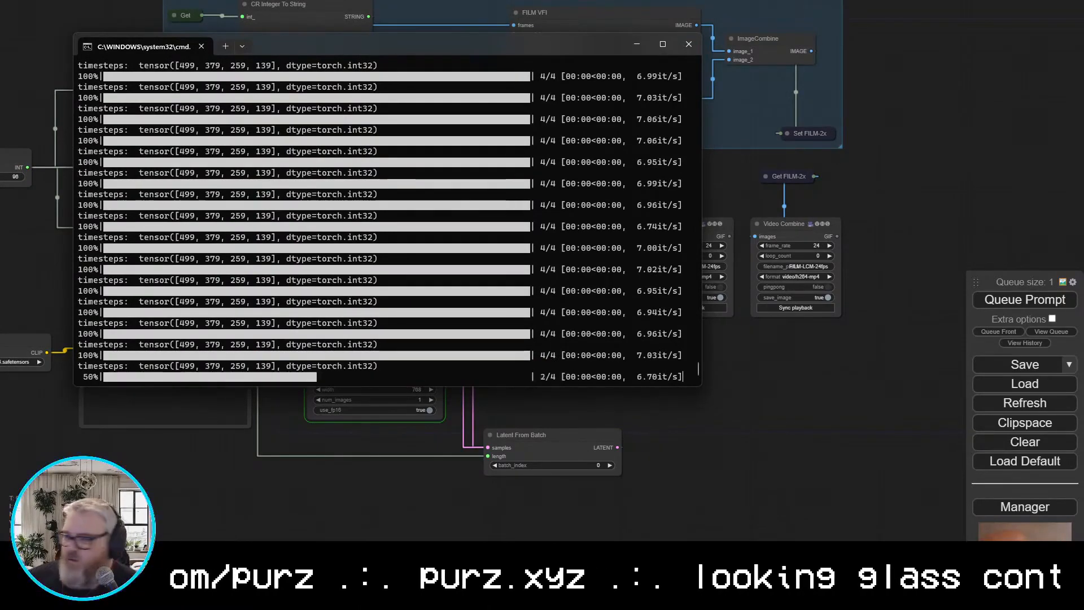
# Try a Grid Size of 96 in the ComfyUI settings
pyautogui.click(1025, 507)
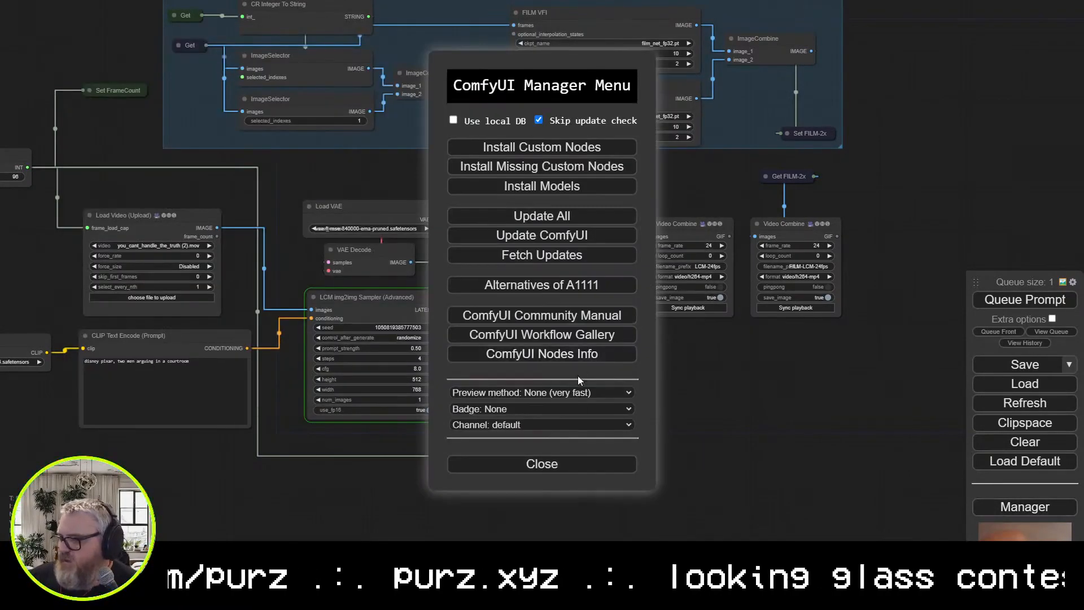
pyautogui.click(567, 463)
pyautogui.click(1073, 282)
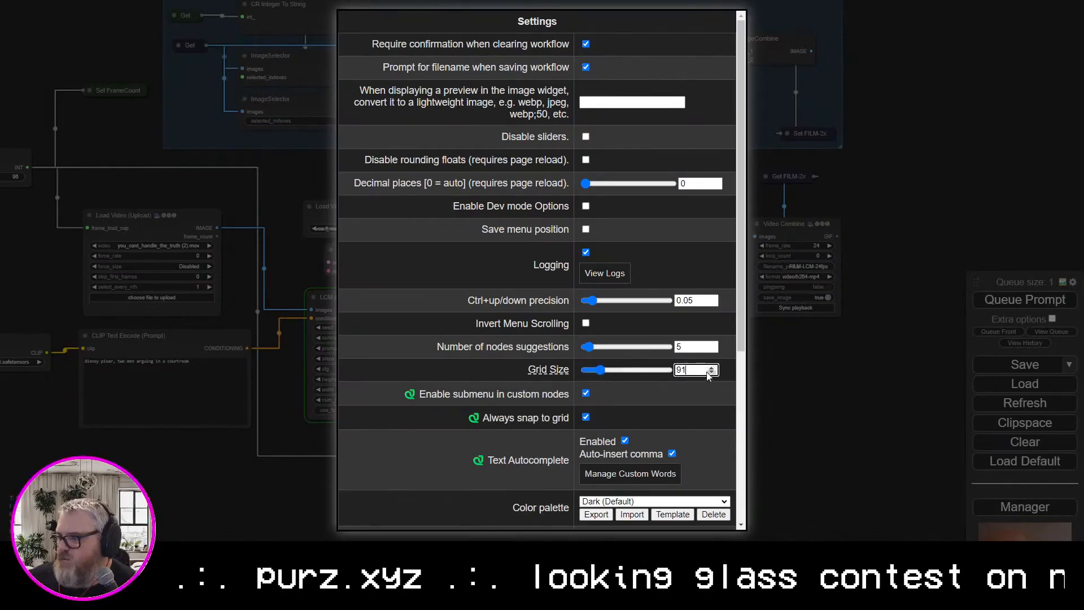
pyautogui.scroll(-5, 672, 435)
pyautogui.click(627, 517)
# Shift the LCM-24fps Video Combine node slightly between its two neighbouring Video Combine nodes
pyautogui.scroll(4, 609, 366)
pyautogui.moveTo(845, 450); pyautogui.dragTo(663, 463)
pyautogui.scroll(-3, 608, 366)
pyautogui.moveTo(517, 217); pyautogui.dragTo(492, 211)
pyautogui.click(486, 414)
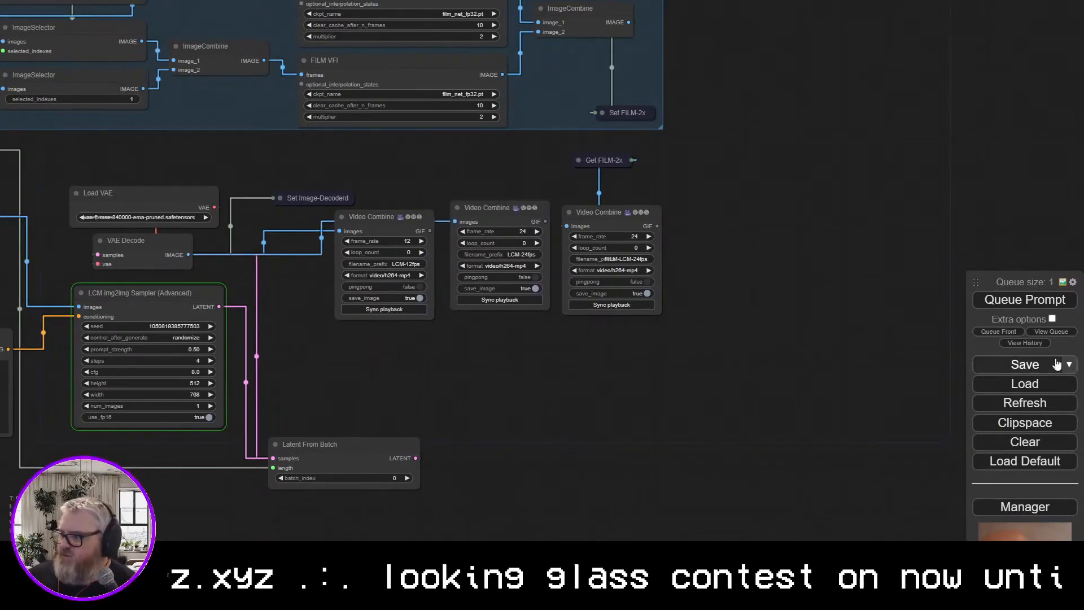
# Look through the ComfyUI settings and set the Grid Size to 10
pyautogui.click(1073, 282)
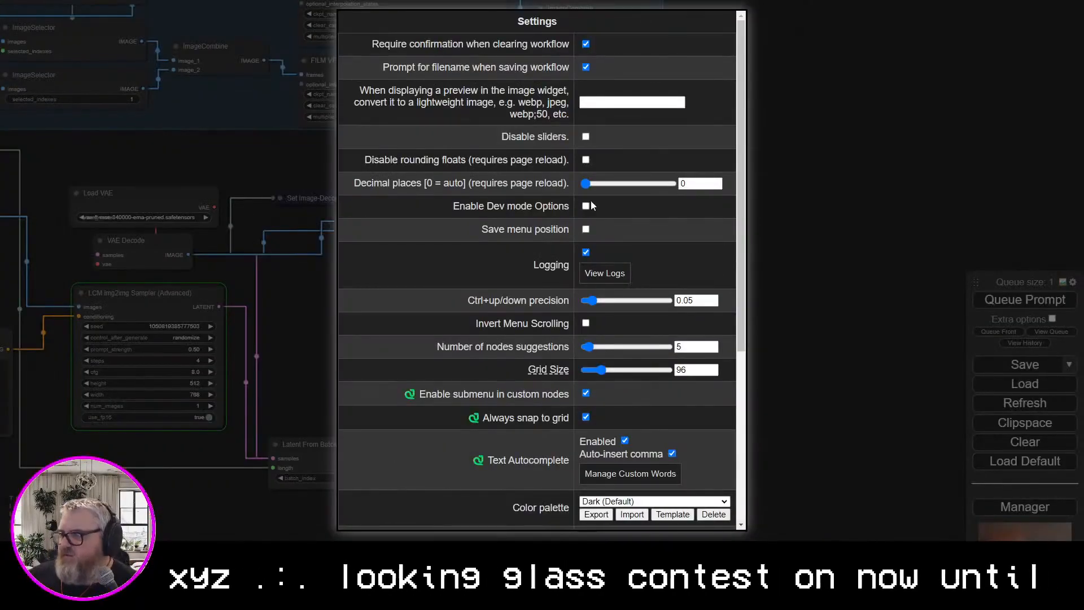
pyautogui.scroll(-5, 571, 158)
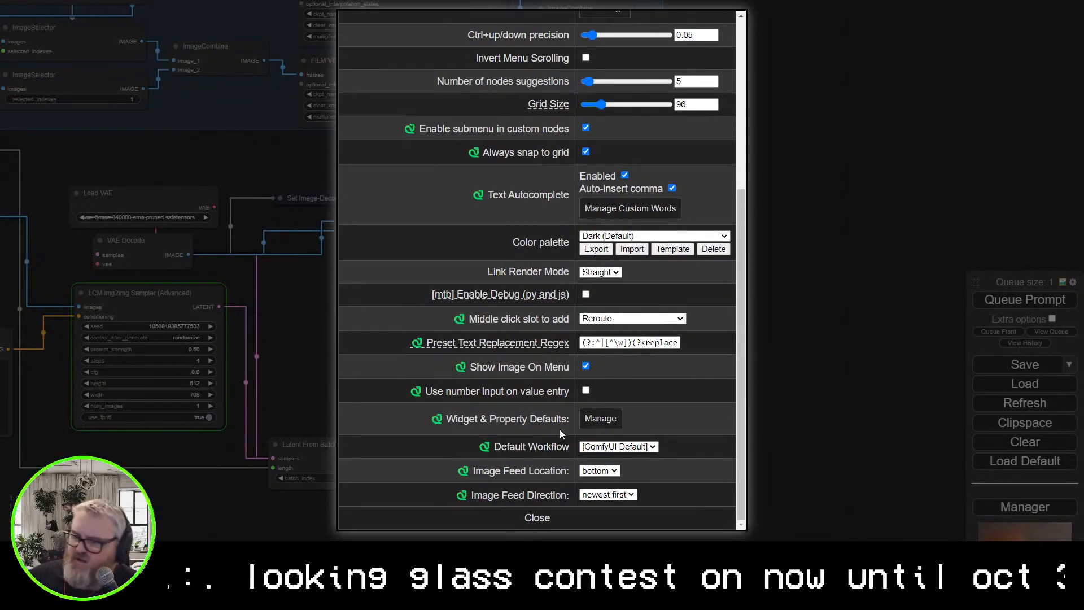
pyautogui.scroll(5, 558, 422)
pyautogui.moveTo(602, 370); pyautogui.dragTo(589, 373)
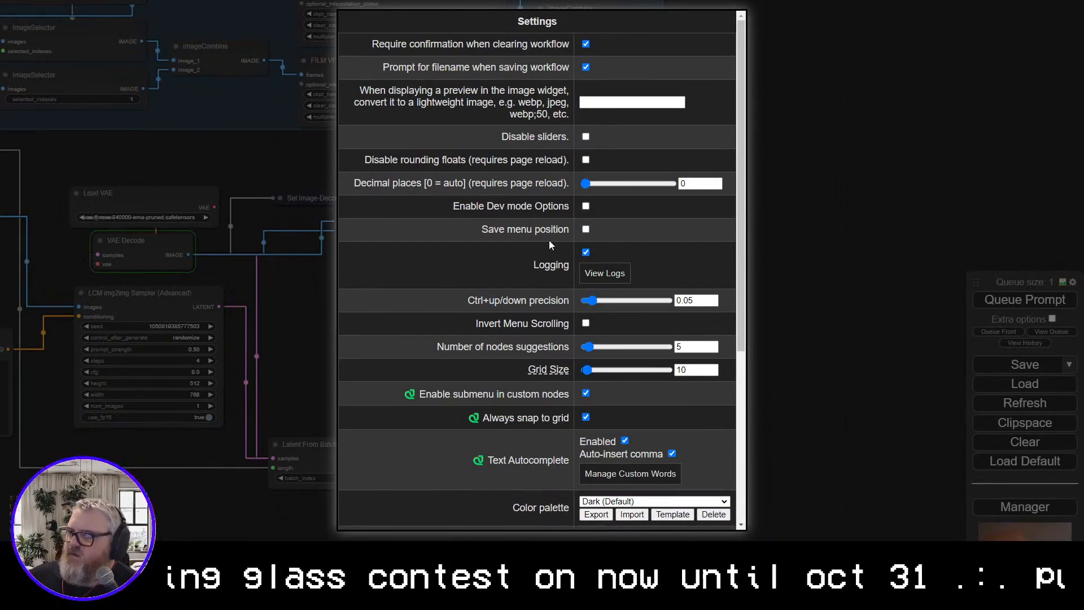
pyautogui.scroll(-5, 565, 452)
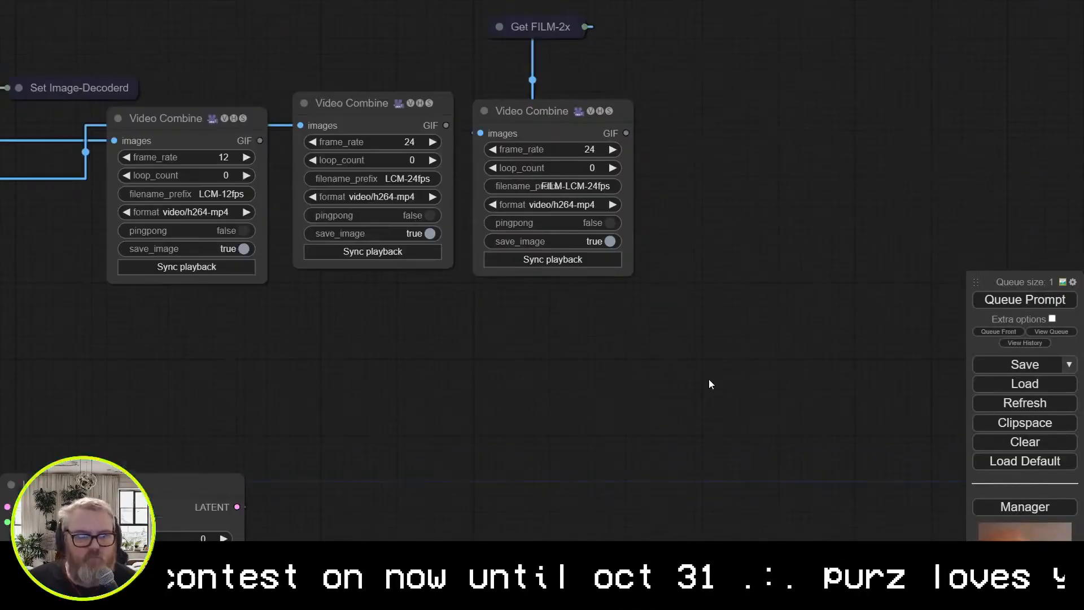
pyautogui.moveTo(709, 378); pyautogui.dragTo(644, 342)
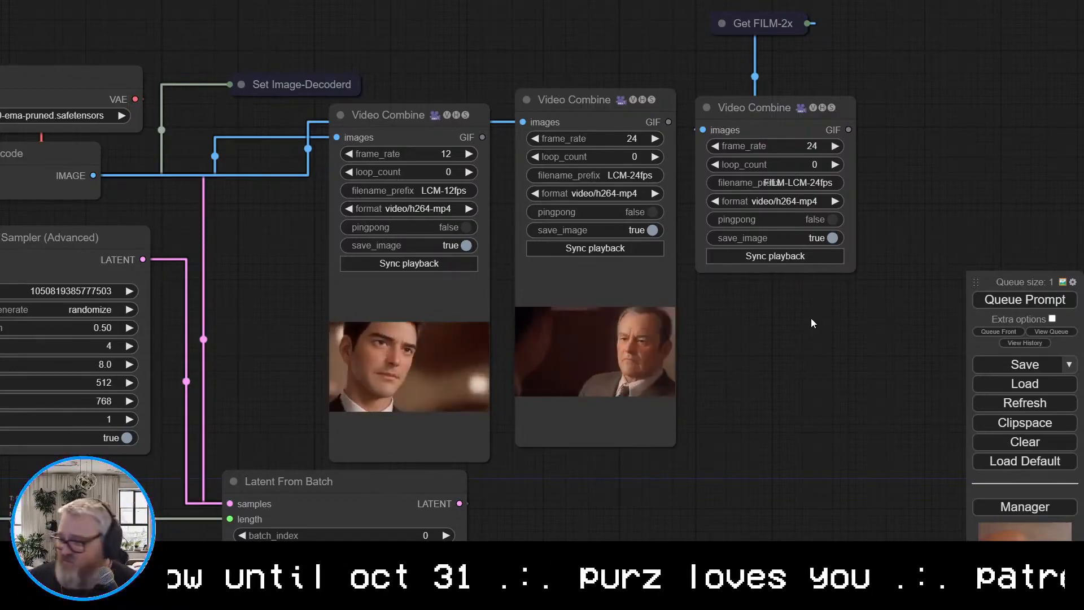
# Compare the Video Combine previews up close and make the FILM-LCM-24fps node slightly taller, level with the LCM-12fps node
pyautogui.scroll(-5, 811, 317)
pyautogui.scroll(10, 806, 417)
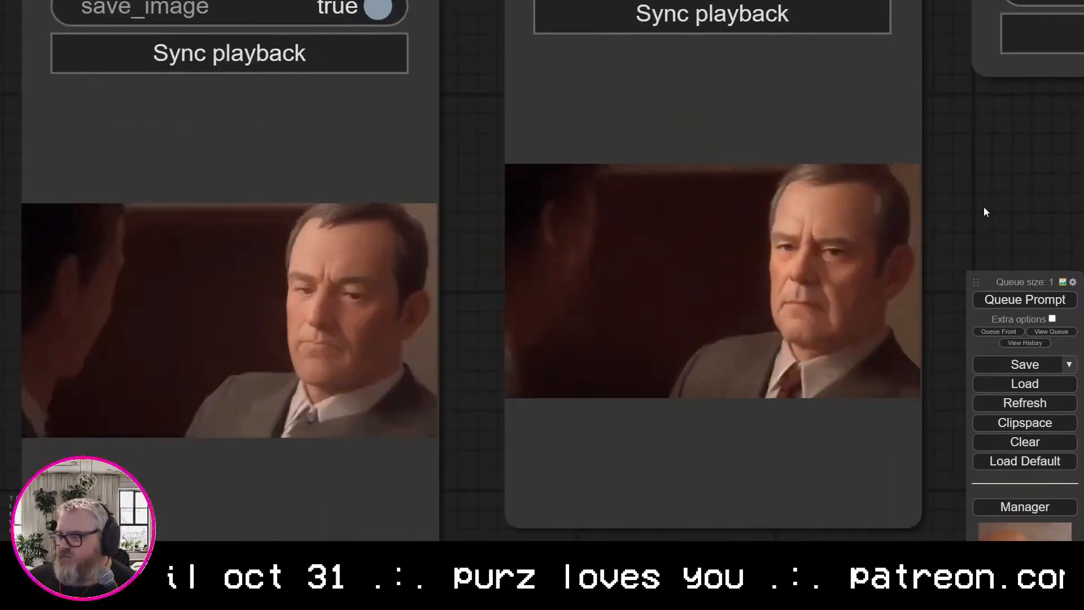
pyautogui.scroll(-9, 984, 208)
pyautogui.moveTo(982, 209); pyautogui.dragTo(805, 289)
pyautogui.moveTo(1028, 187); pyautogui.dragTo(785, 188)
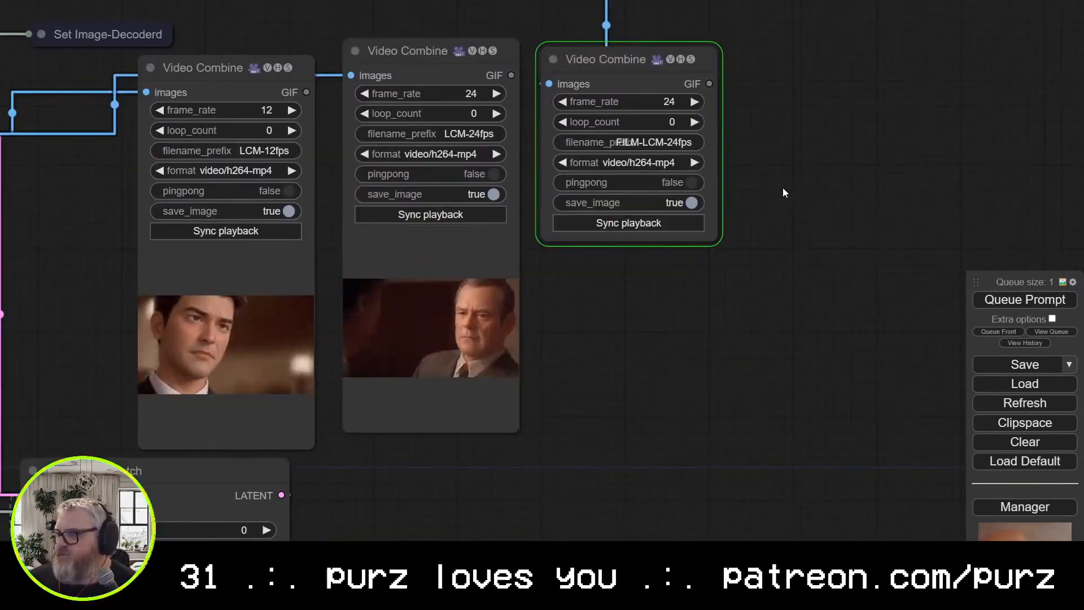
pyautogui.scroll(8, 678, 373)
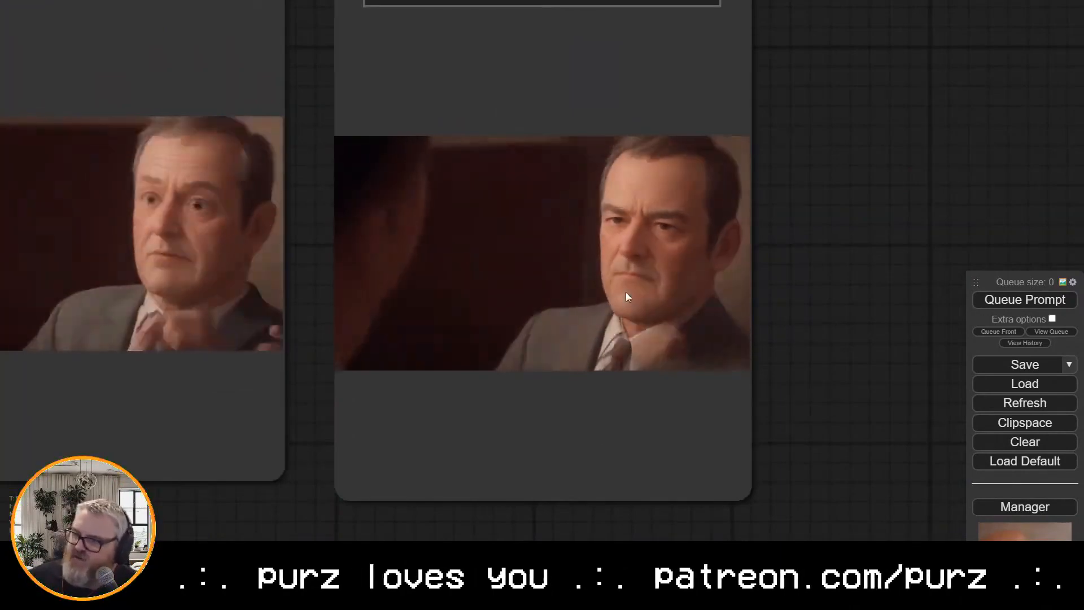
pyautogui.scroll(-5, 500, 475)
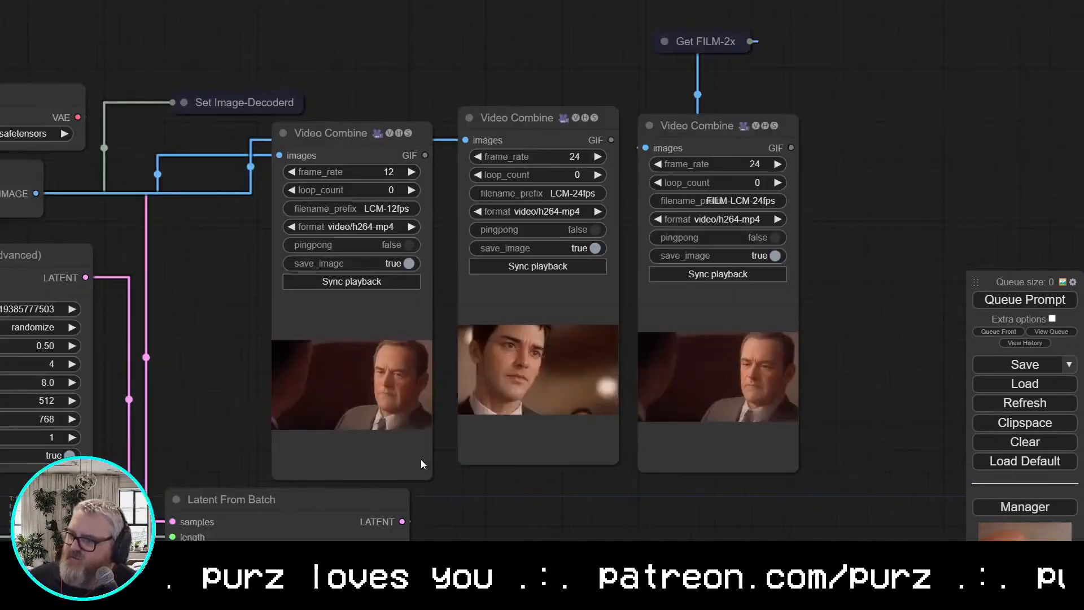
pyautogui.moveTo(796, 471)
pyautogui.mouseDown()
pyautogui.moveTo(825, 336)
pyautogui.moveTo(795, 480)
pyautogui.mouseUp()
pyautogui.scroll(-3, 849, 405)
# Look over the ComfyUI Manager menu and the settings dialog, closing both without changes
pyautogui.click(1025, 507)
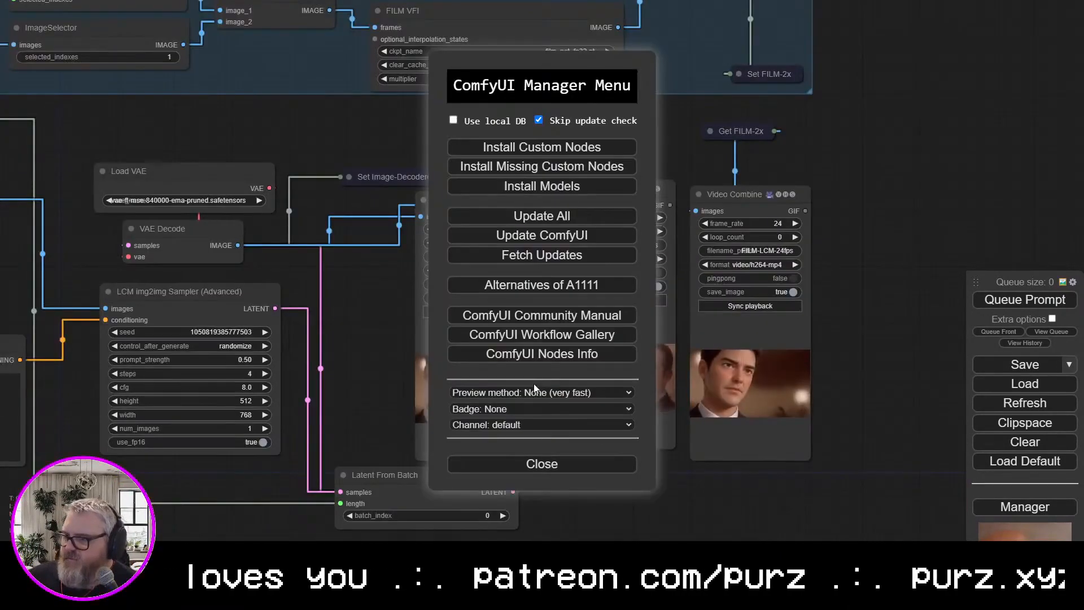
pyautogui.click(542, 463)
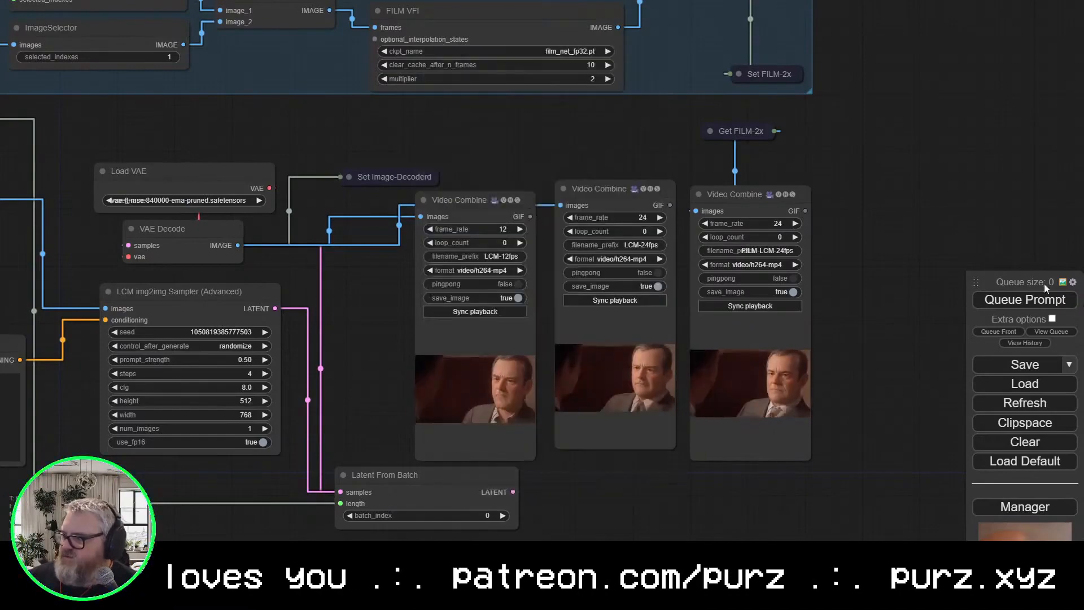
pyautogui.click(1073, 283)
pyautogui.scroll(-5, 605, 424)
pyautogui.click(570, 522)
pyautogui.moveTo(892, 407); pyautogui.dragTo(815, 393)
pyautogui.scroll(3, 815, 393)
pyautogui.scroll(10, 790, 383)
pyautogui.scroll(-12, 537, 348)
pyautogui.scroll(4, 401, 331)
pyautogui.moveTo(401, 331); pyautogui.dragTo(605, 226)
pyautogui.scroll(-1, 581, 294)
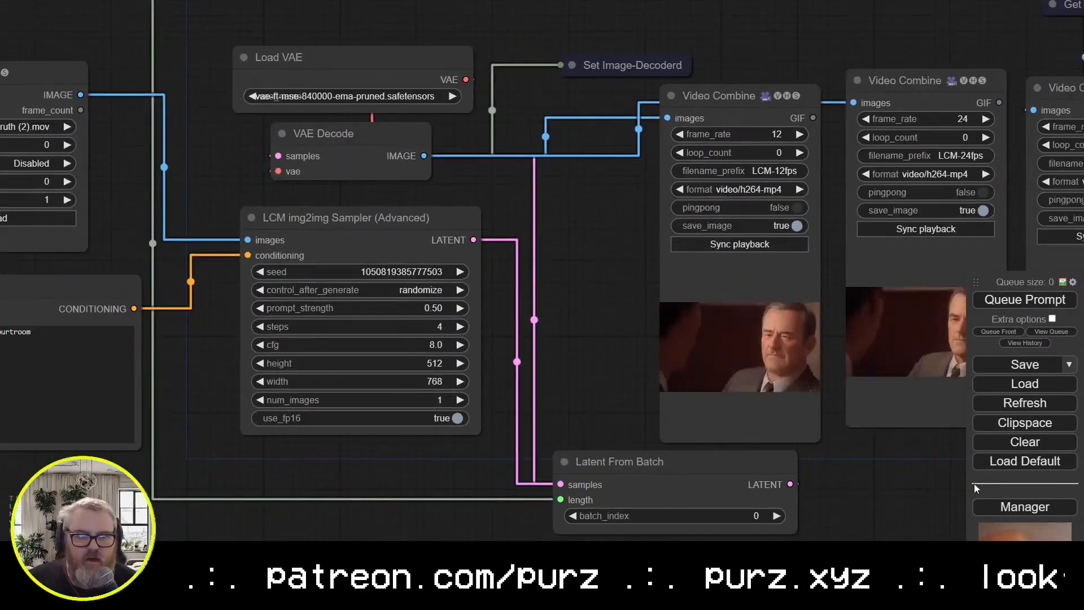
# Recheck the Manager options and examine the color palette choices in the settings, keeping Dark (Default)
pyautogui.click(993, 504)
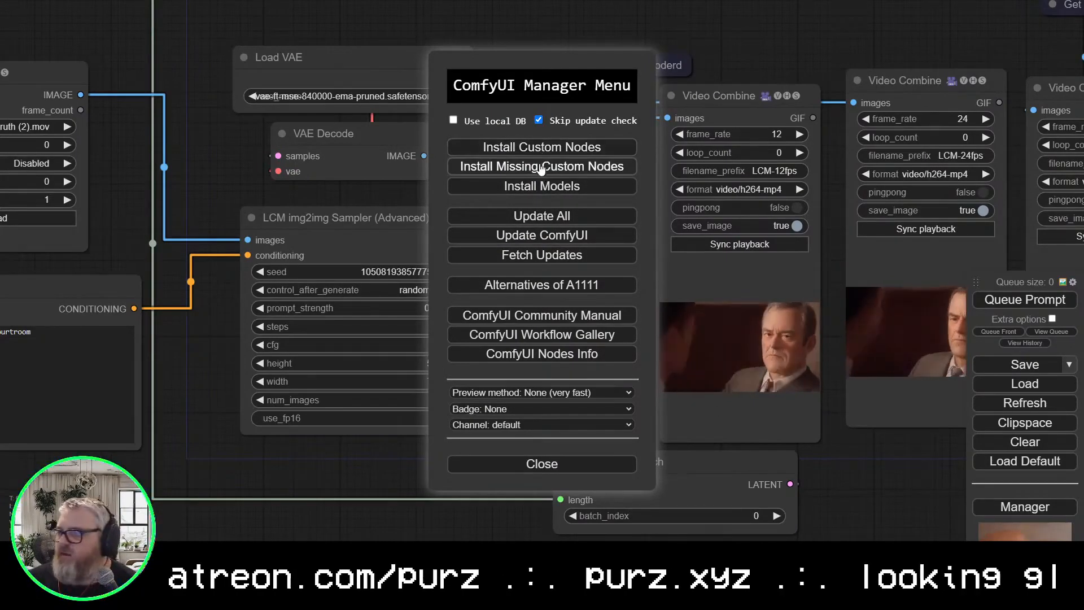
pyautogui.click(524, 464)
pyautogui.click(1072, 282)
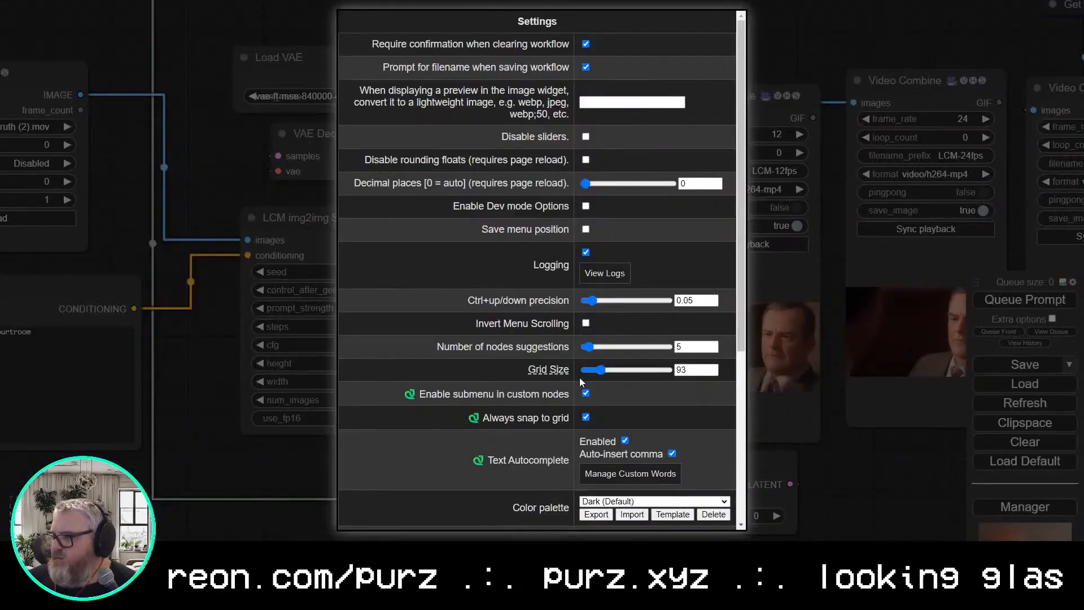
pyautogui.scroll(-5, 592, 379)
pyautogui.click(621, 236)
pyautogui.click(619, 266)
pyautogui.click(619, 249)
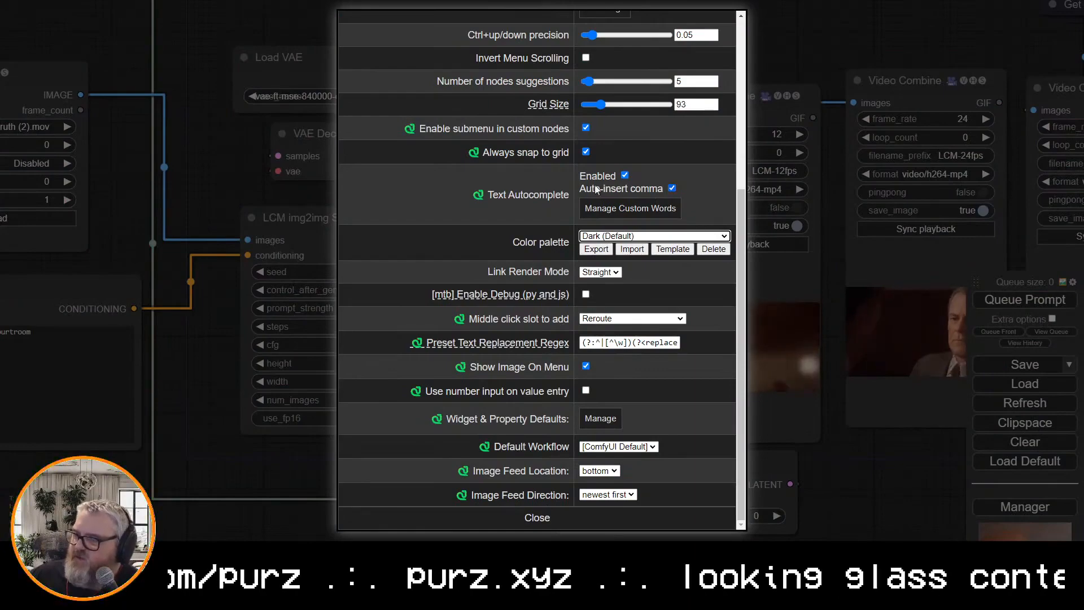
pyautogui.click(556, 517)
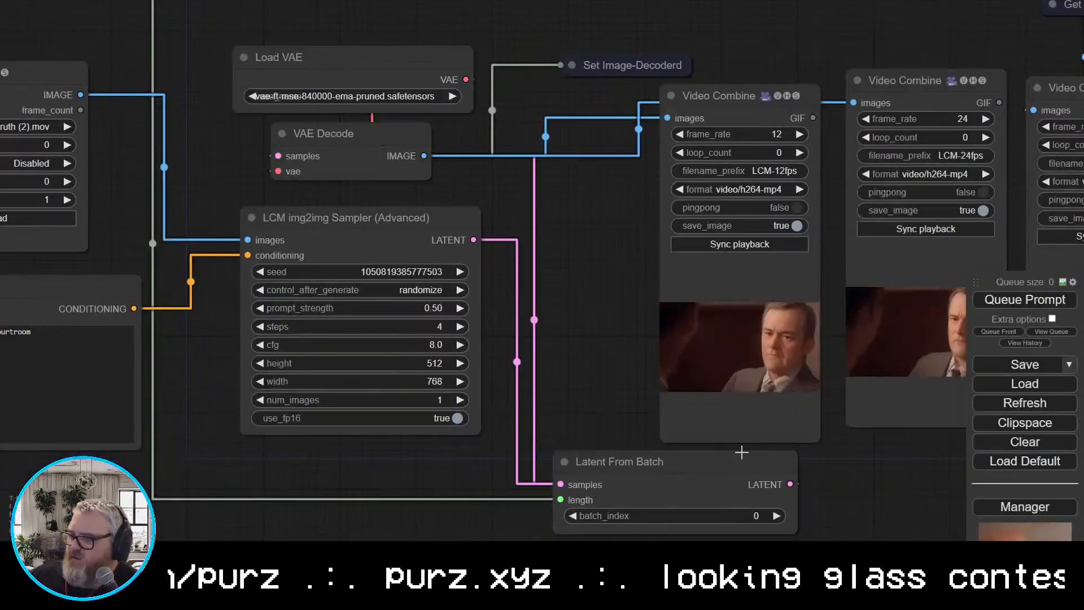
# Set the prompt_strength of the LCM img2img Sampler (Advanced) node to 0.25
pyautogui.scroll(-2, 606, 386)
pyautogui.scroll(5, 607, 387)
pyautogui.scroll(6, 571, 296)
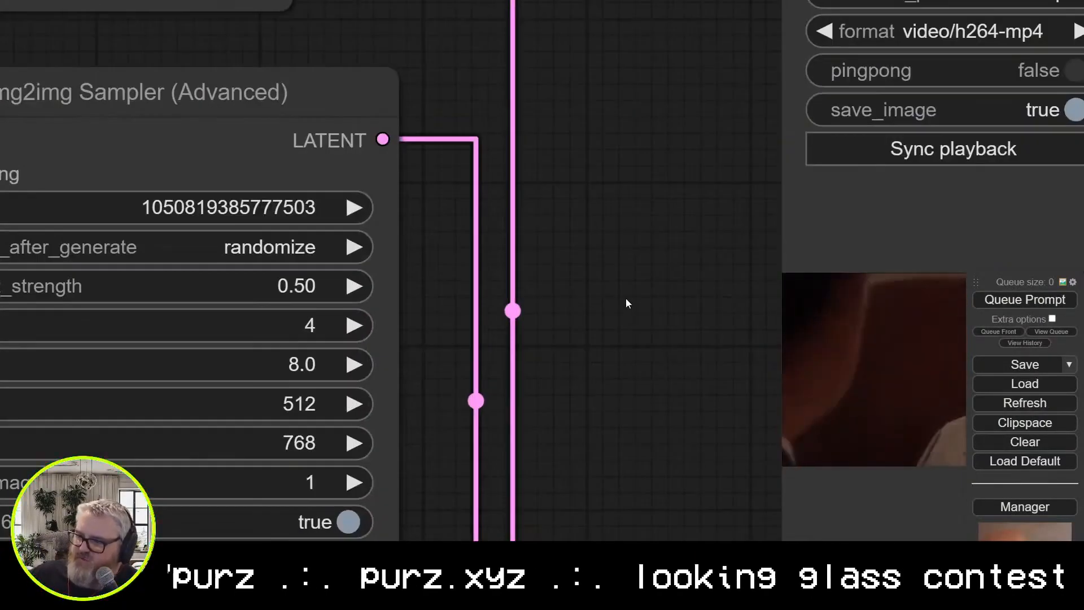
pyautogui.scroll(-12, 613, 317)
pyautogui.scroll(8, 545, 411)
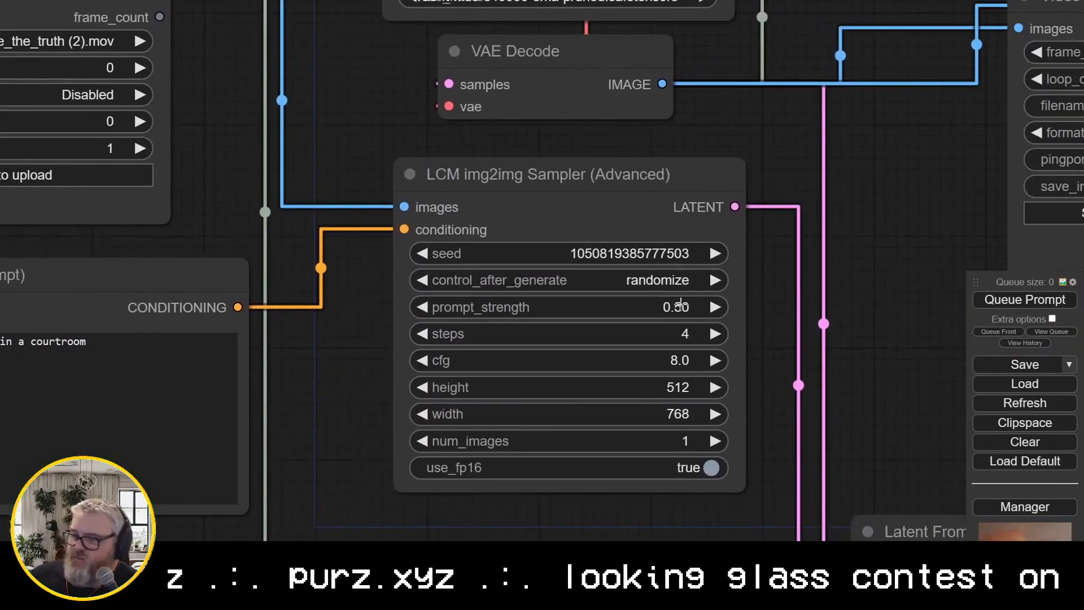
pyautogui.click(680, 307)
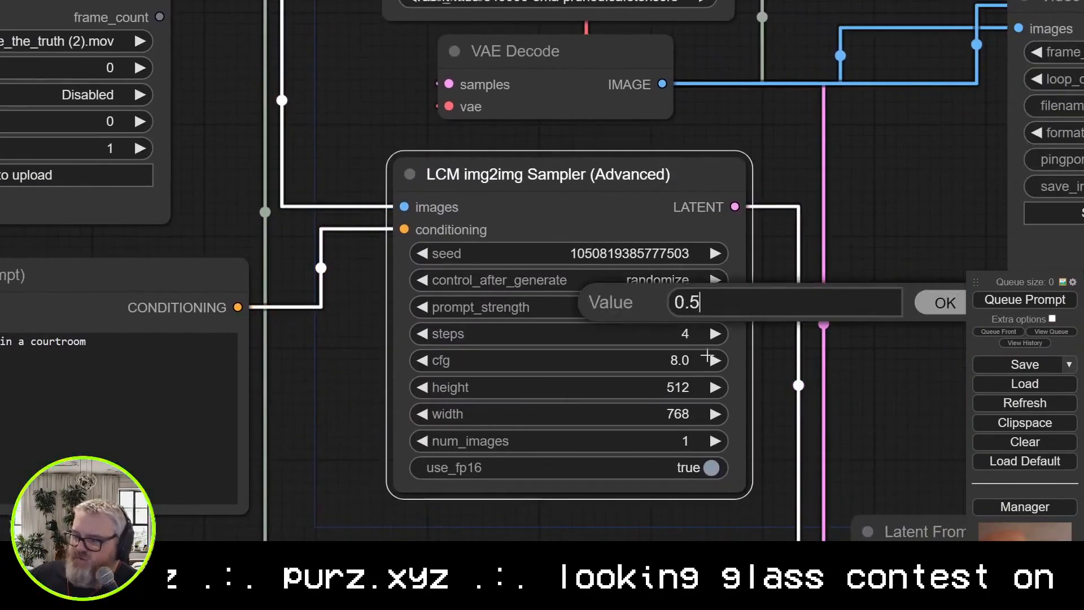
pyautogui.write('0.25')
pyautogui.press('Return')
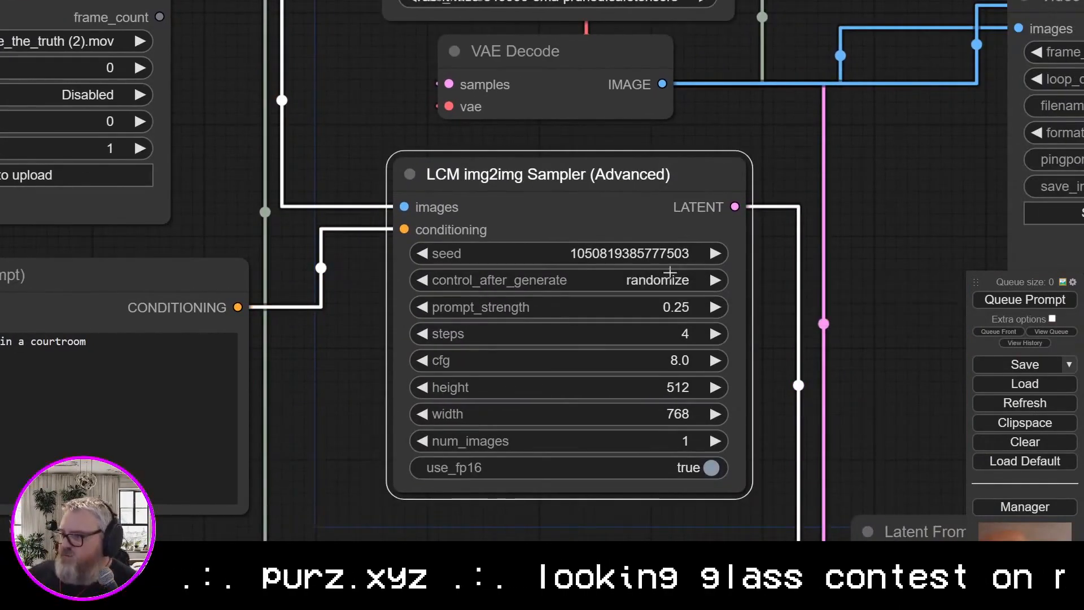
# Queue the prompt with the new strength and follow the sampling progress in the command console
pyautogui.scroll(-1, 907, 280)
pyautogui.moveTo(907, 280); pyautogui.dragTo(46, 257)
pyautogui.click(243, 598)
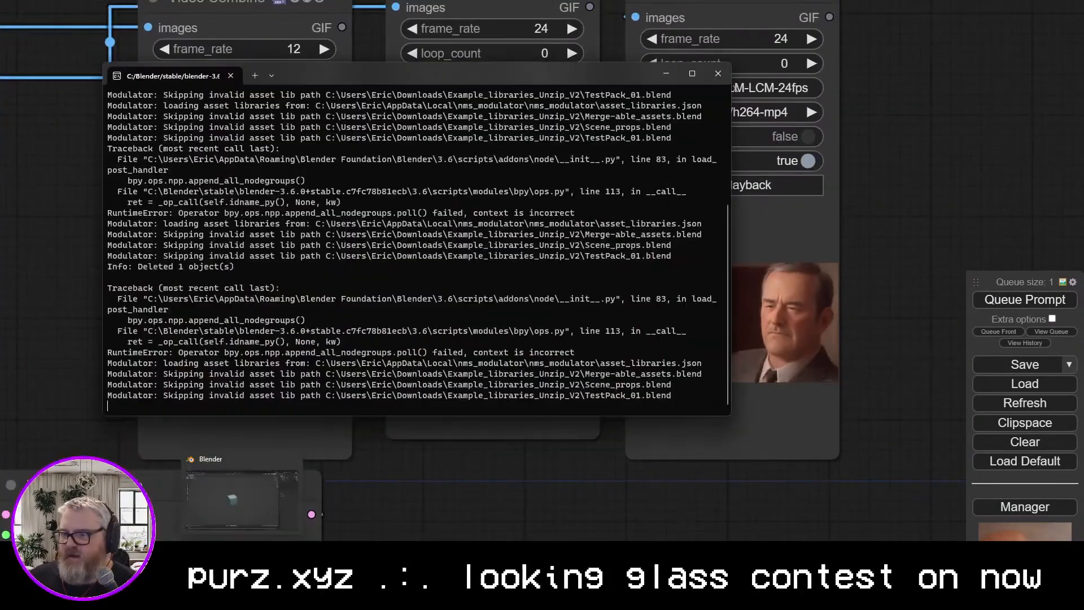
pyautogui.click(243, 598)
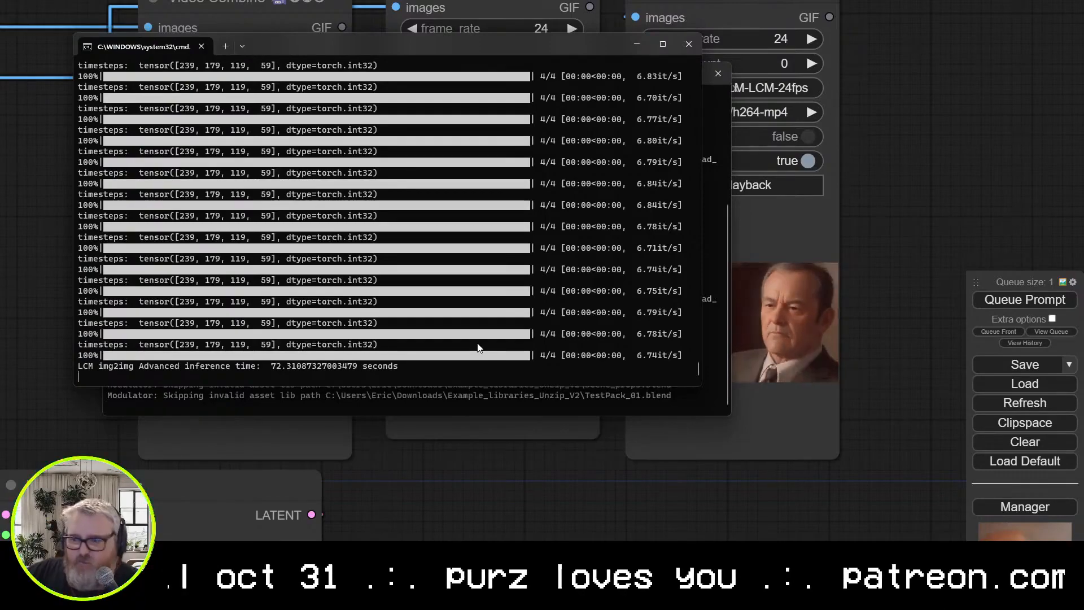
pyautogui.click(639, 491)
# Compare the new 12fps and 24fps Video Combine previews with the FILM preview up close
pyautogui.scroll(4, 639, 492)
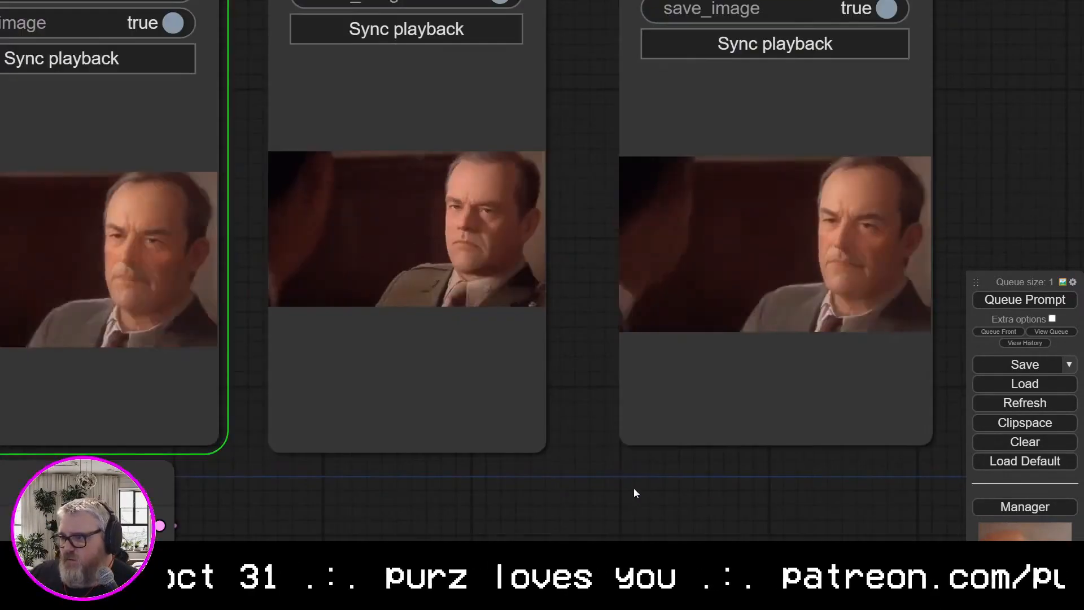
pyautogui.moveTo(574, 405); pyautogui.dragTo(696, 437)
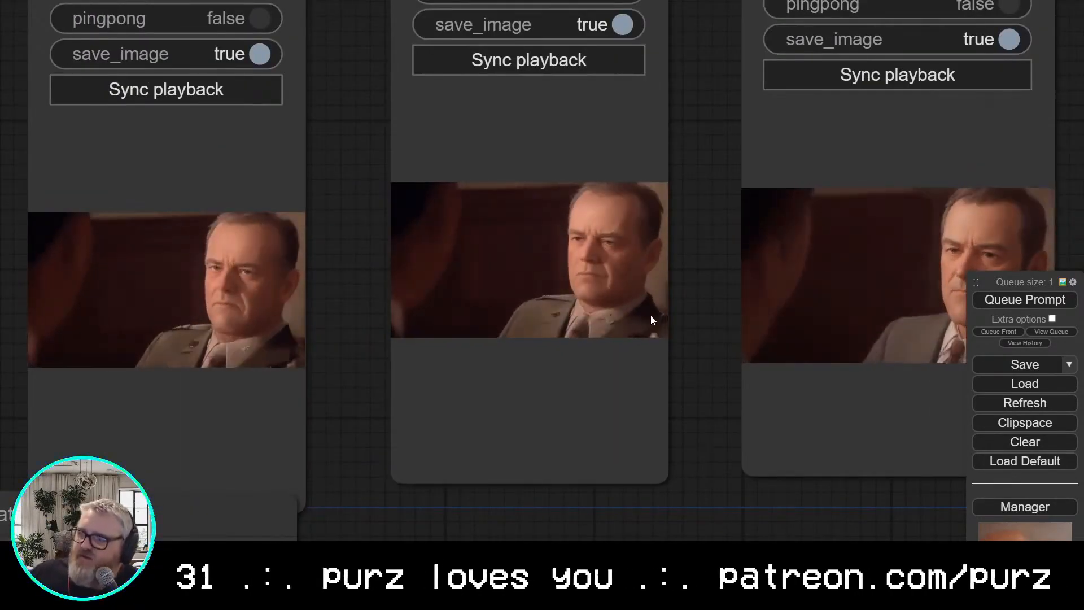
pyautogui.scroll(1, 648, 399)
pyautogui.moveTo(625, 399); pyautogui.dragTo(878, 569)
pyautogui.scroll(-10, 859, 338)
pyautogui.moveTo(874, 306)
pyautogui.mouseDown()
pyautogui.moveTo(831, 376)
pyautogui.moveTo(865, 300)
pyautogui.moveTo(859, 310)
pyautogui.moveTo(883, 290)
pyautogui.mouseUp()
# Set select_every_nth to 2 in the Load Video node and the FrameCount number to 240
pyautogui.moveTo(481, 430); pyautogui.dragTo(879, 516)
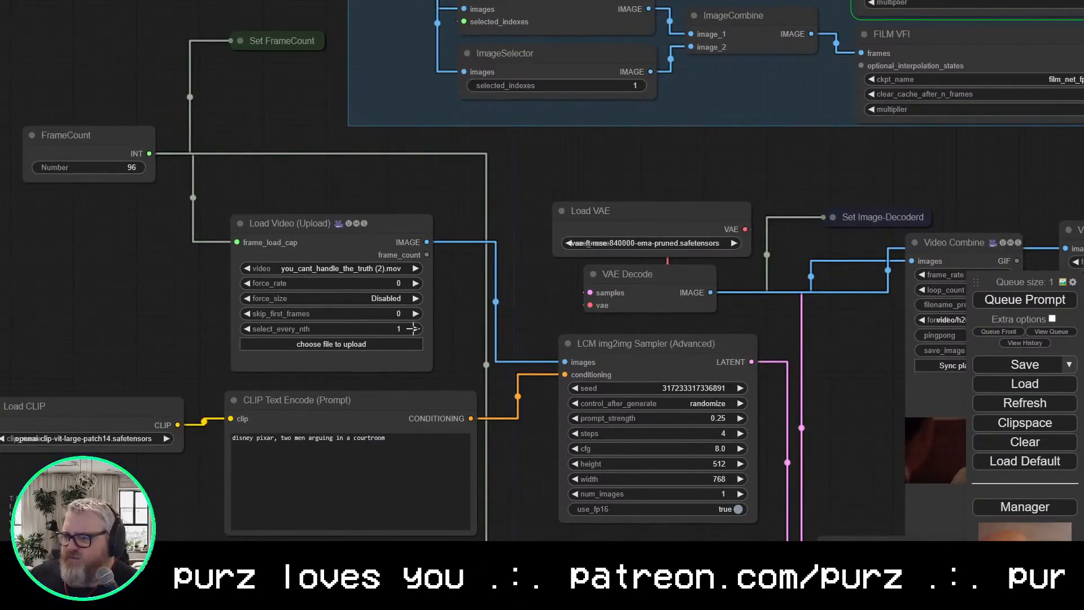
pyautogui.moveTo(505, 342); pyautogui.dragTo(669, 377)
pyautogui.click(580, 364)
pyautogui.click(279, 202)
pyautogui.press('BackSpace')
pyautogui.press('BackSpace')
pyautogui.write('240')
pyautogui.press('Return')
# Line up the three Video Combine nodes directly side by side at the same height
pyautogui.scroll(-2, 518, 301)
pyautogui.moveTo(591, 234); pyautogui.dragTo(495, 108)
pyautogui.moveTo(734, 405); pyautogui.dragTo(552, 356)
pyautogui.moveTo(873, 407); pyautogui.dragTo(580, 398)
pyautogui.moveTo(567, 89)
pyautogui.mouseDown()
pyautogui.moveTo(566, 98)
pyautogui.moveTo(553, 82)
pyautogui.mouseUp()
pyautogui.moveTo(712, 78)
pyautogui.mouseDown()
pyautogui.moveTo(692, 81)
pyautogui.moveTo(711, 79)
pyautogui.mouseUp()
pyautogui.moveTo(460, 96); pyautogui.dragTo(476, 80)
pyautogui.moveTo(711, 79); pyautogui.dragTo(664, 81)
# Select the Video Combine nodes together and shift the group slightly further away from the VAE Decode node
pyautogui.keyDown('ctrl'); pyautogui.moveTo(778, 104); pyautogui.dragTo(487, 152); pyautogui.keyUp('ctrl')
pyautogui.keyDown('shift'); pyautogui.moveTo(481, 83); pyautogui.dragTo(530, 83); pyautogui.keyUp('shift')
pyautogui.scroll(10, 814, 251)
pyautogui.moveTo(815, 250); pyautogui.dragTo(1002, 273)
pyautogui.scroll(-5, 974, 158)
pyautogui.moveTo(975, 158); pyautogui.dragTo(931, 289)
pyautogui.scroll(-5, 333, 294)
pyautogui.moveTo(285, 285); pyautogui.dragTo(495, 297)
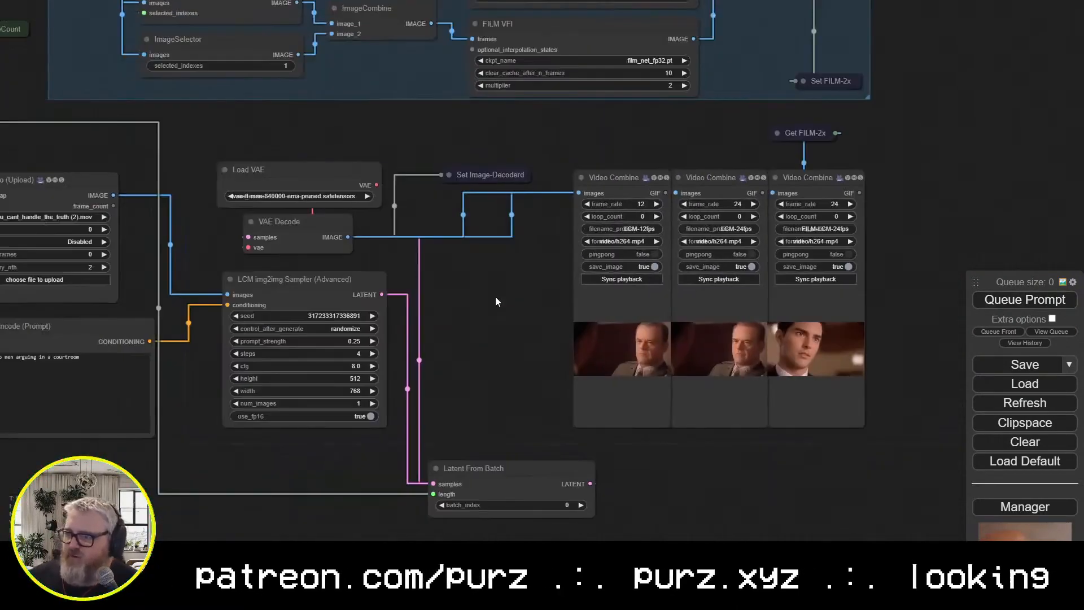
# Queue the prompt with the new frame settings and bring the ComfyUI command console to the front
pyautogui.moveTo(218, 553)
pyautogui.click(182, 501)
pyautogui.click(270, 553)
pyautogui.click(288, 518)
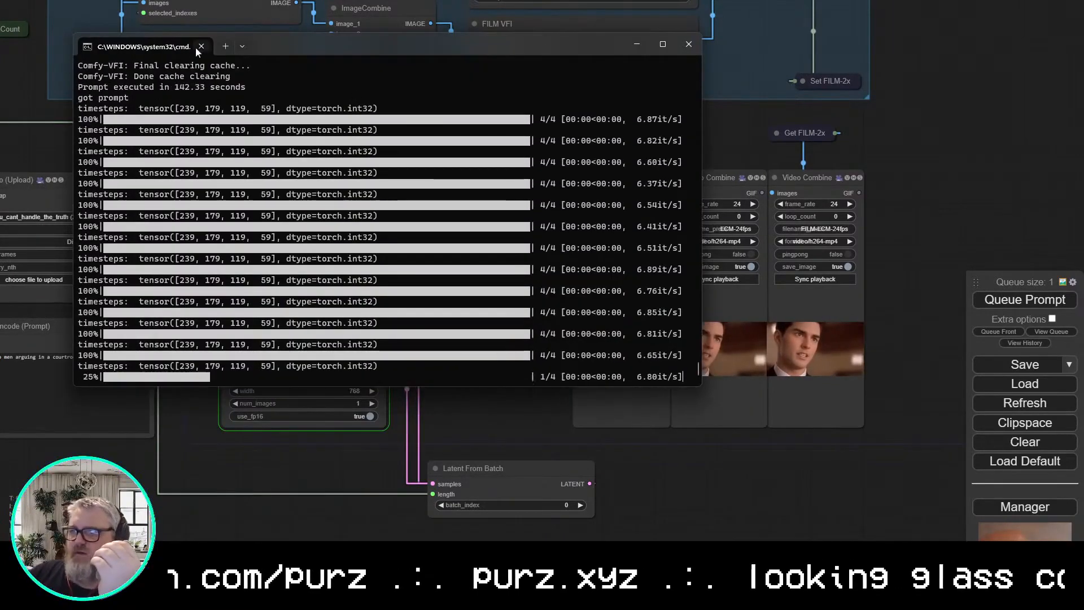
# Split the console tab and run nvitop in the new pane to monitor the GPU
pyautogui.rightClick(159, 52)
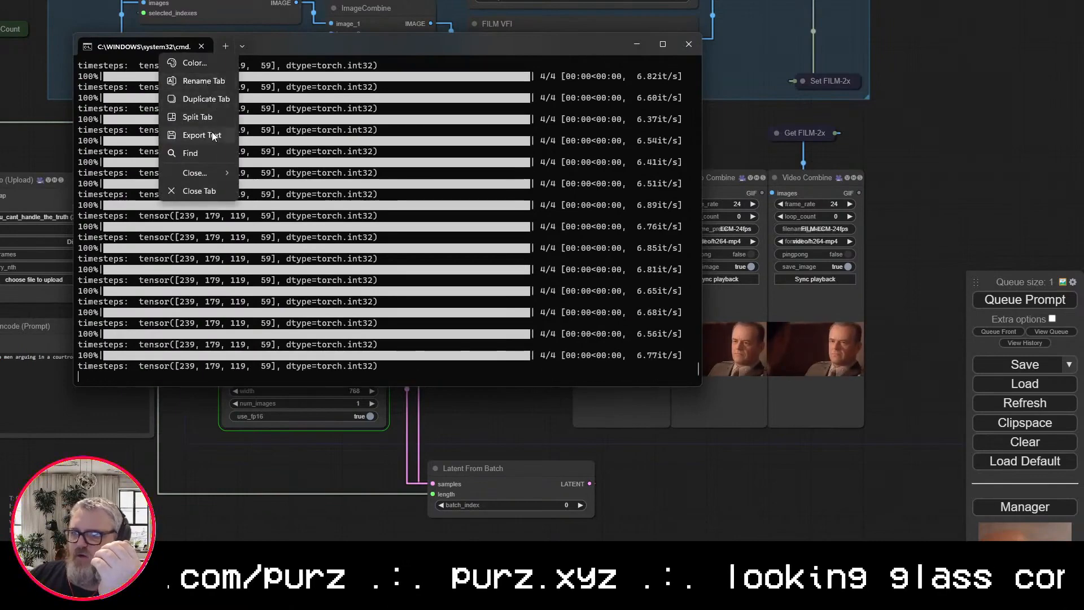
pyautogui.click(206, 119)
pyautogui.write('nvitop')
pyautogui.press('Return')
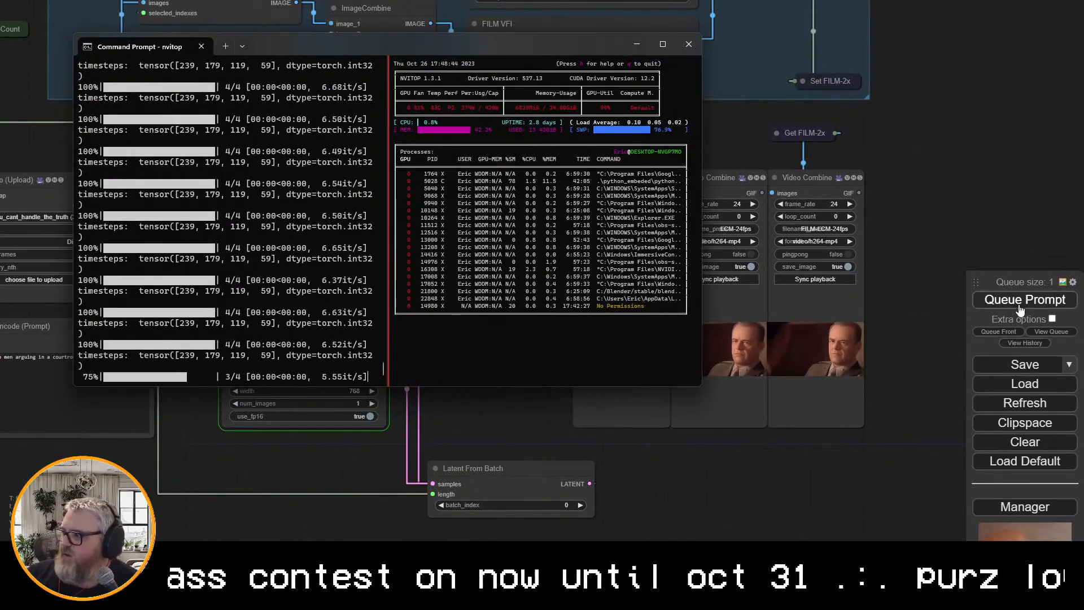
# Save the workflow as lcm_vid2vid and show the downloaded JSON file in its folder
pyautogui.click(1025, 364)
pyautogui.write('lcm_')
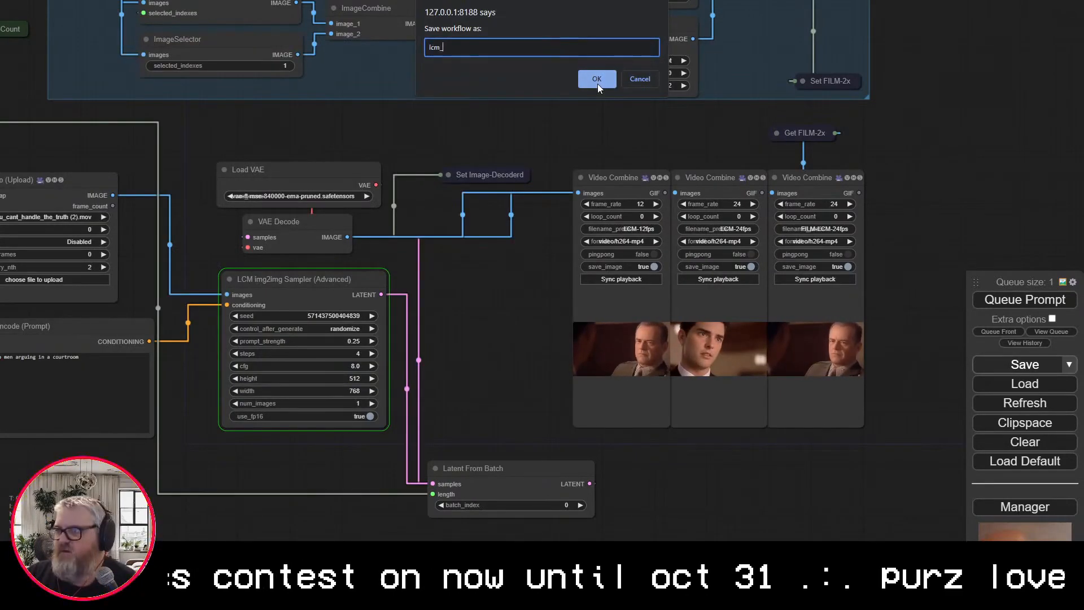
pyautogui.write('vid2vid')
pyautogui.click(598, 84)
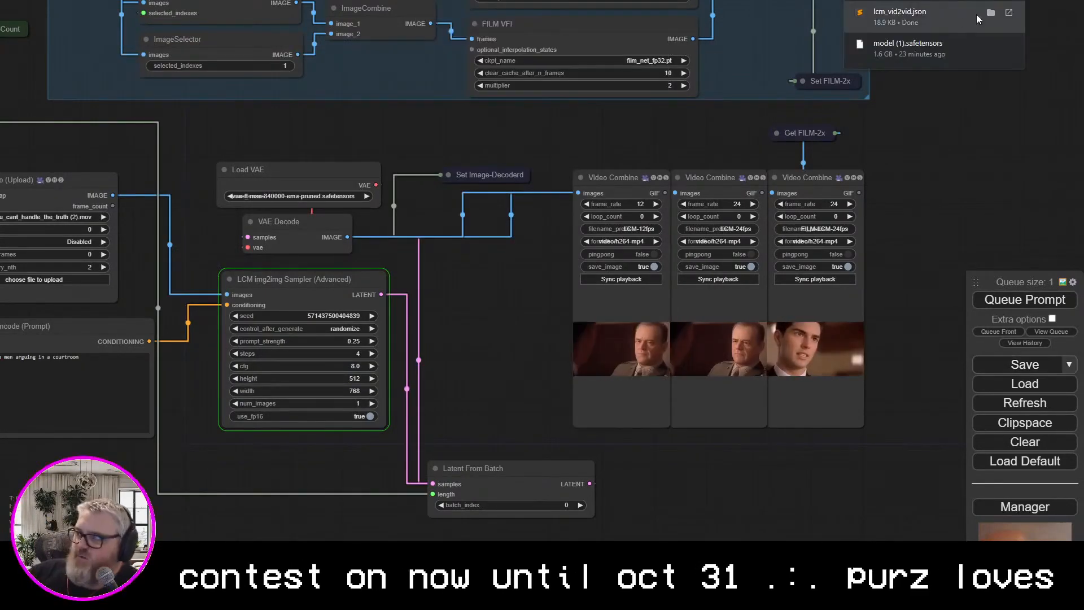
pyautogui.click(990, 12)
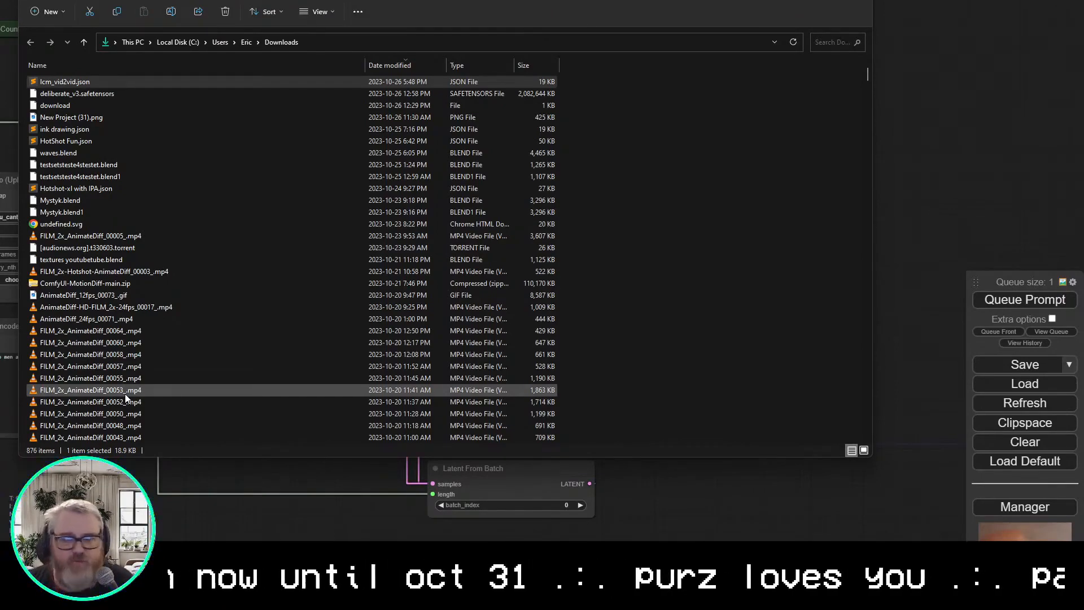
# Switch back to the command console, make its window wider and shorter, and move it clear of the video previews
pyautogui.click(131, 555)
pyautogui.click(195, 556)
pyautogui.click(277, 501)
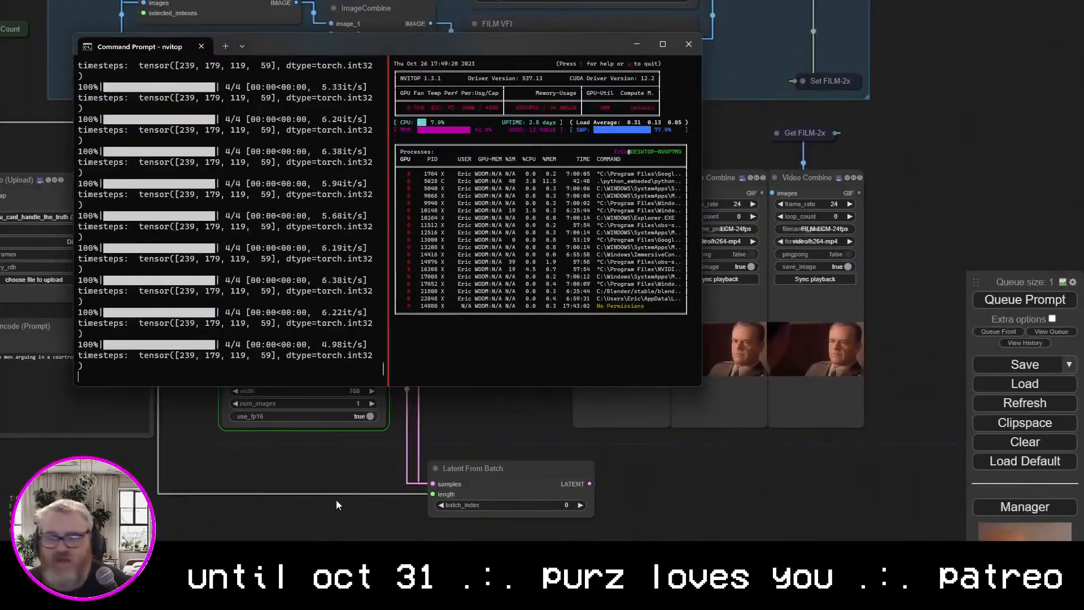
pyautogui.moveTo(703, 388); pyautogui.dragTo(848, 300)
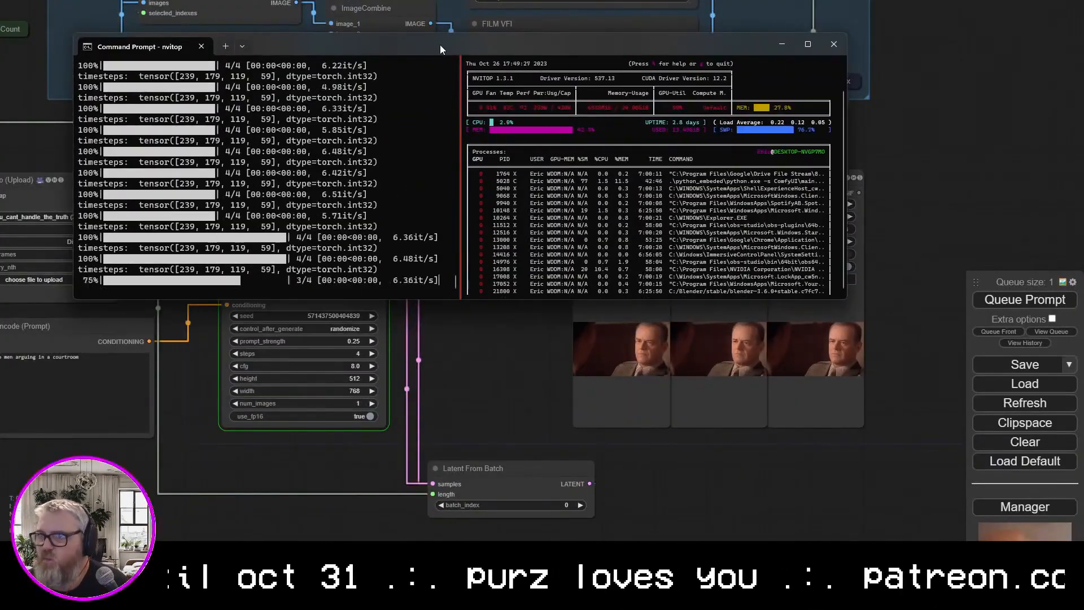
pyautogui.moveTo(438, 46); pyautogui.dragTo(381, 19)
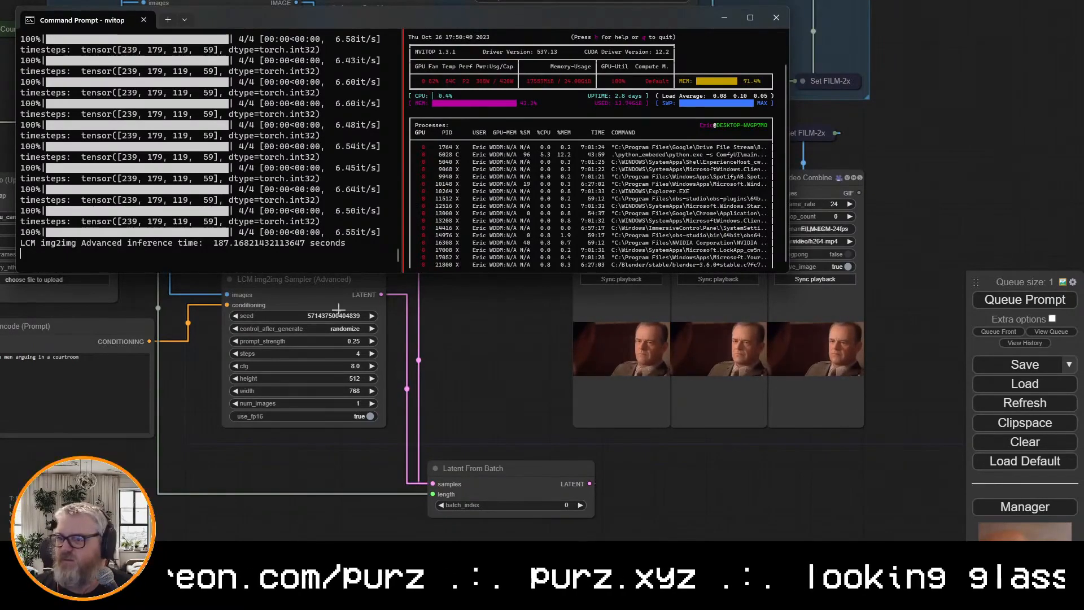
# Check which workflow node is currently executing and examine the GPU memory usage in nvitop
pyautogui.click(485, 311)
pyautogui.scroll(4, 469, 308)
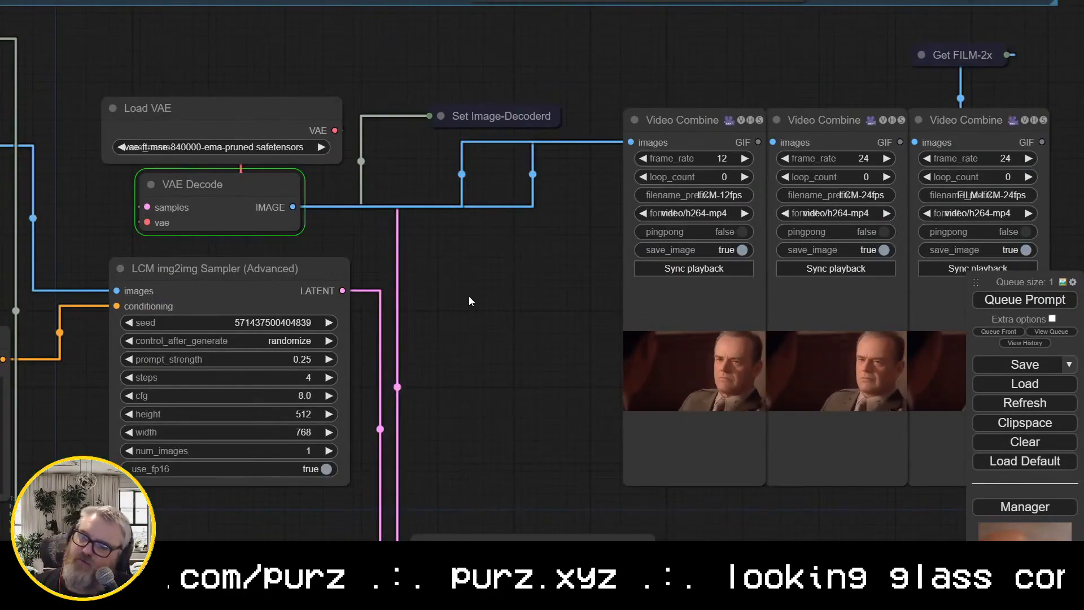
pyautogui.moveTo(60, 41); pyautogui.dragTo(2, 154)
pyautogui.moveTo(78, 362); pyautogui.dragTo(534, 375)
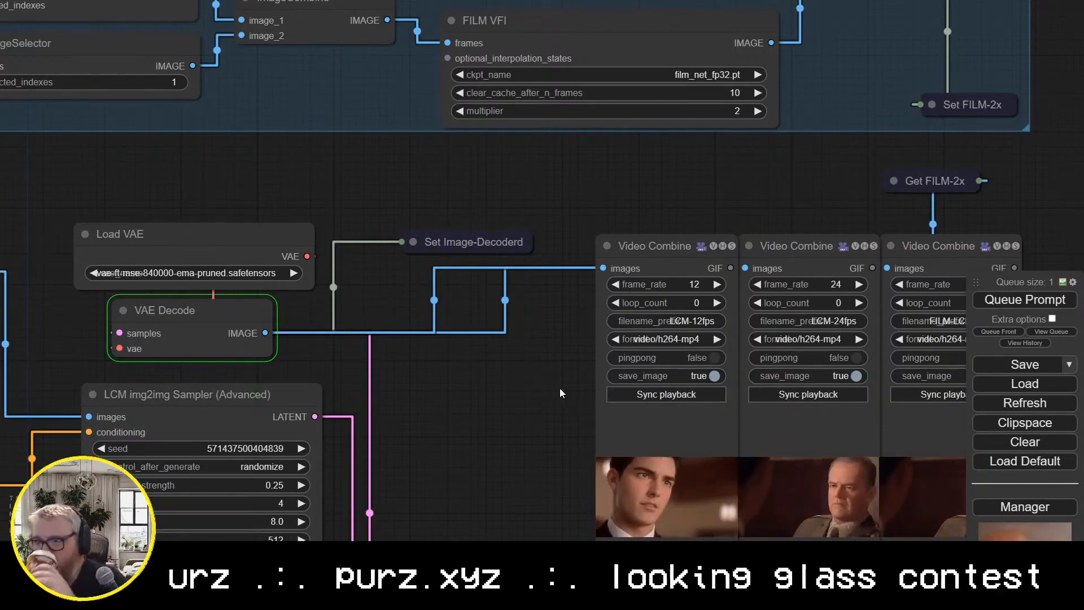
pyautogui.hotkey('alt', 'Tab')
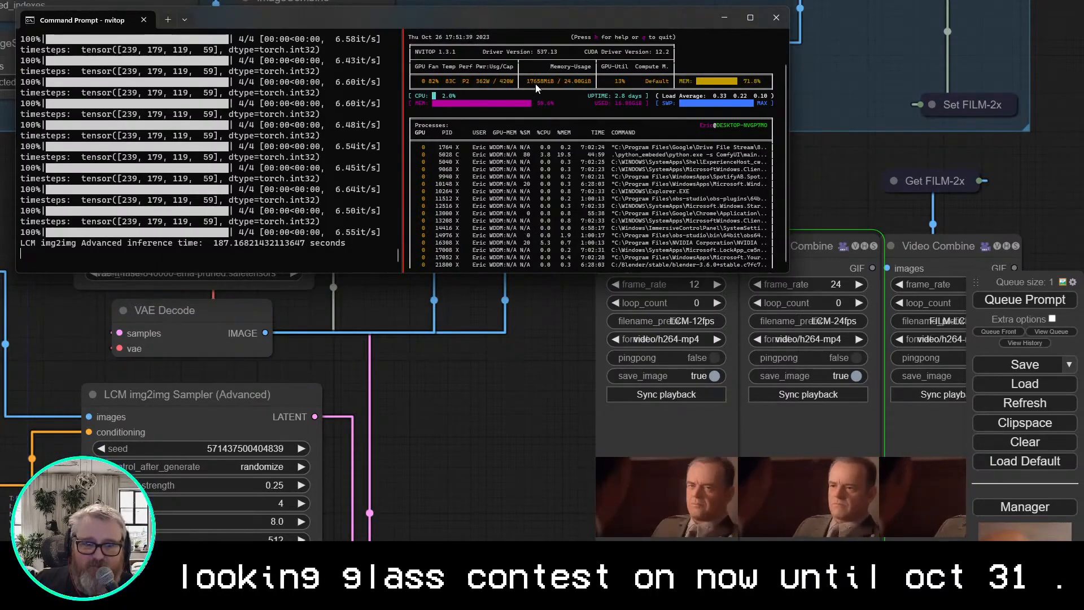
pyautogui.click(523, 423)
# Examine the output previews of the three aligned Video Combine nodes side by side
pyautogui.moveTo(578, 533); pyautogui.dragTo(172, 370)
pyautogui.scroll(4, 171, 369)
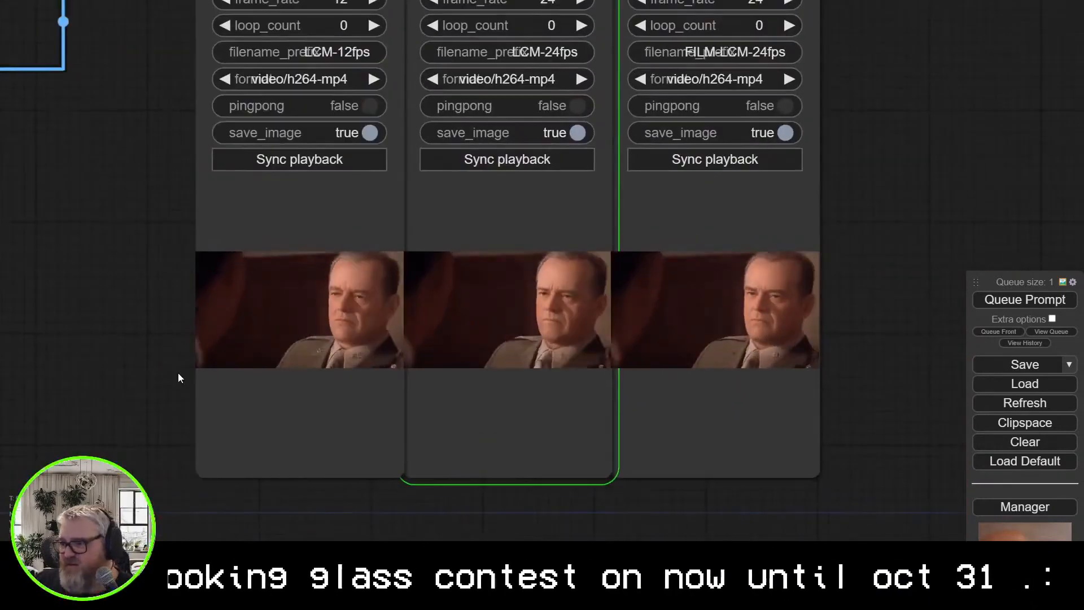
pyautogui.scroll(-5, 886, 272)
pyautogui.moveTo(885, 271); pyautogui.dragTo(830, 587)
pyautogui.moveTo(852, 464); pyautogui.dragTo(796, 182)
pyautogui.scroll(8, 587, 362)
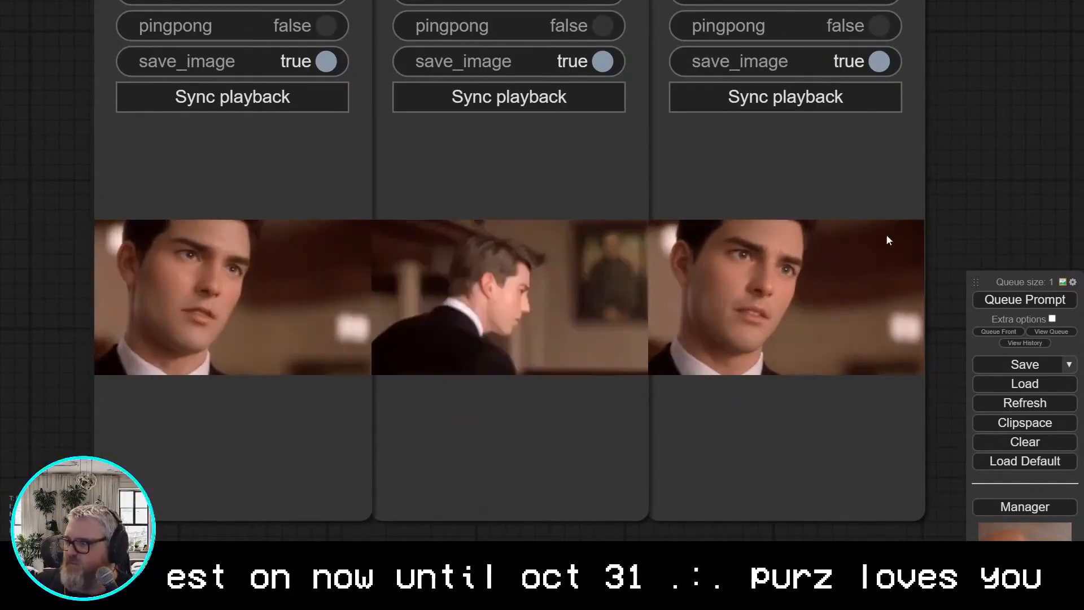
# Check which node is executing in the FILM interpolation group and compare the three Video Combine previews while it runs
pyautogui.scroll(-12, 855, 521)
pyautogui.moveTo(950, 141); pyautogui.dragTo(857, 314)
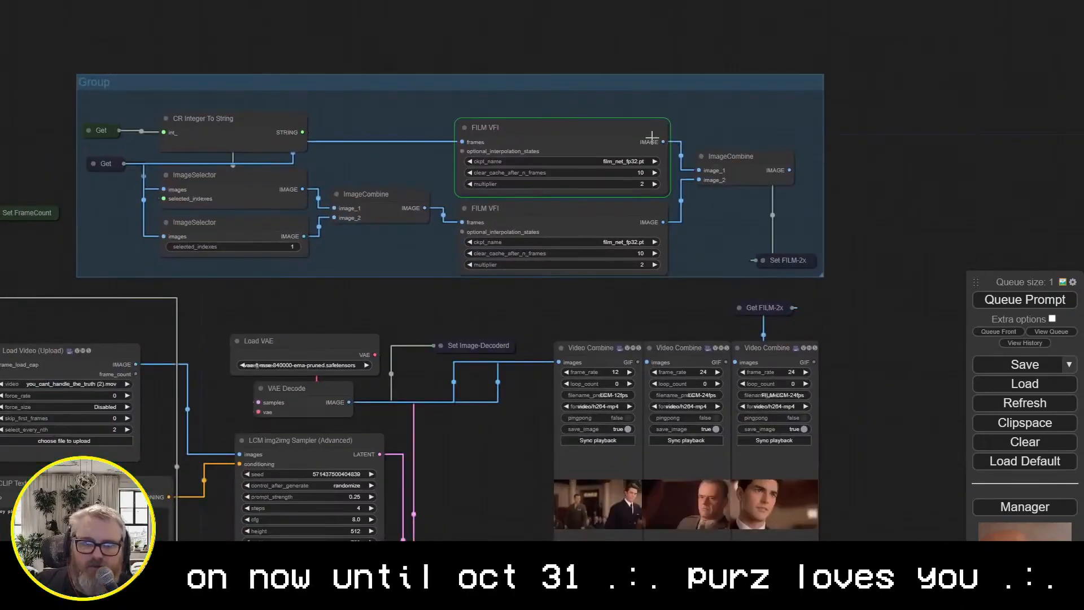
pyautogui.scroll(5, 838, 484)
pyautogui.scroll(8, 838, 482)
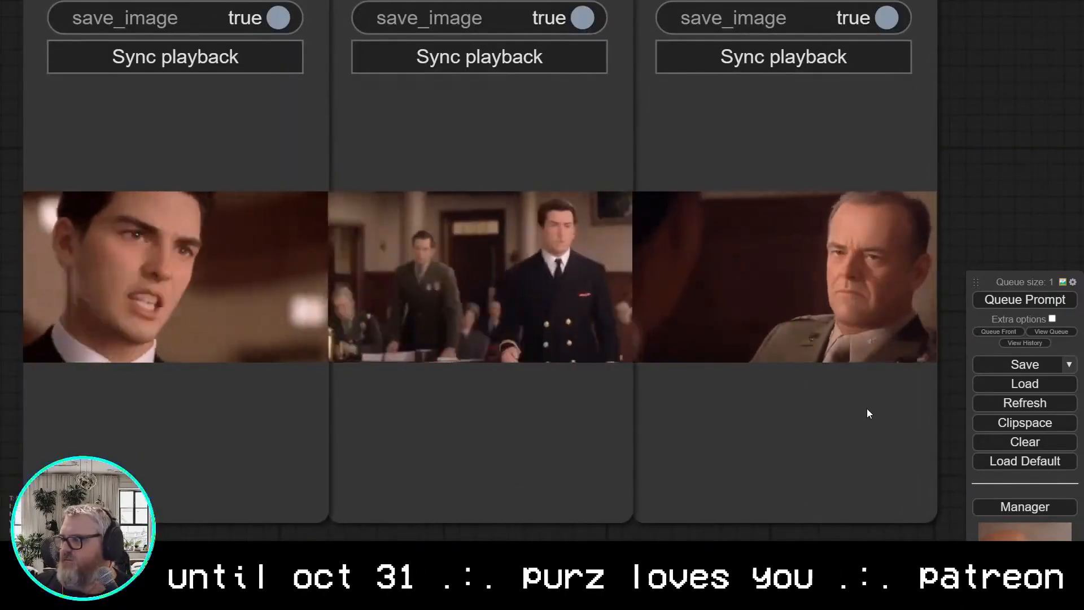
pyautogui.moveTo(1039, 198); pyautogui.dragTo(903, 344)
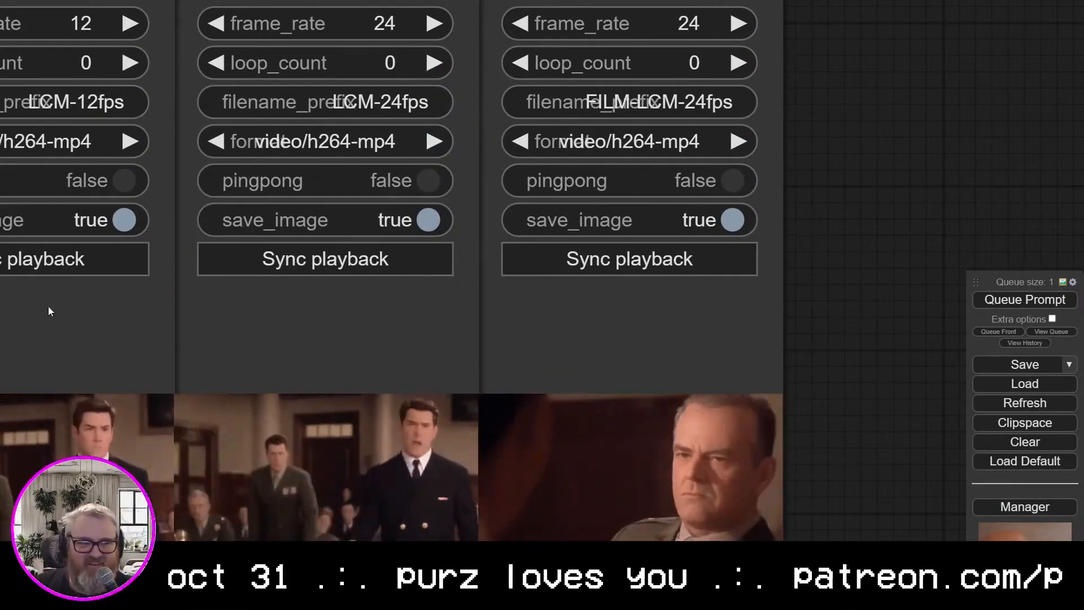
pyautogui.scroll(-5, 816, 216)
pyautogui.scroll(3, 436, 517)
pyautogui.scroll(-3, 614, 336)
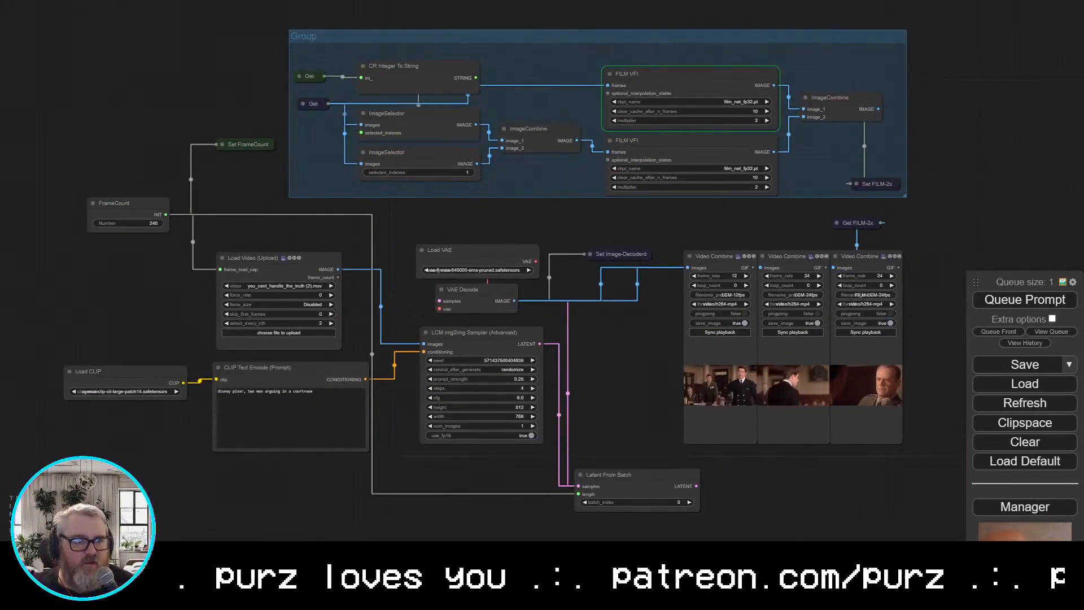
# Review the CLIP text prompt and examine the FILM-LCM-24fps preview at close range
pyautogui.click(295, 409)
pyautogui.scroll(4, 279, 492)
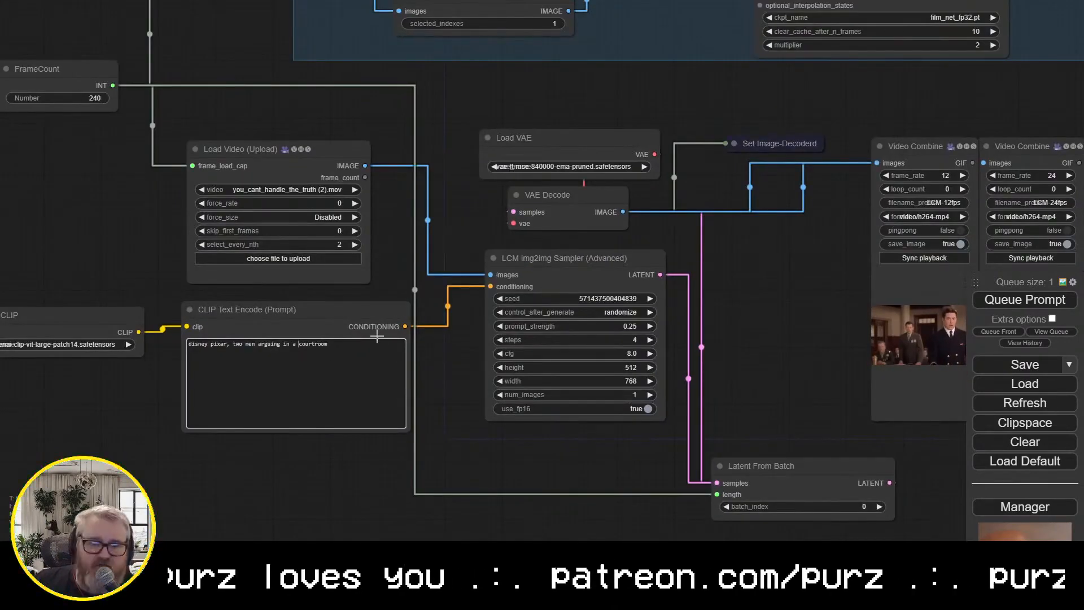
pyautogui.moveTo(802, 358); pyautogui.dragTo(372, 413)
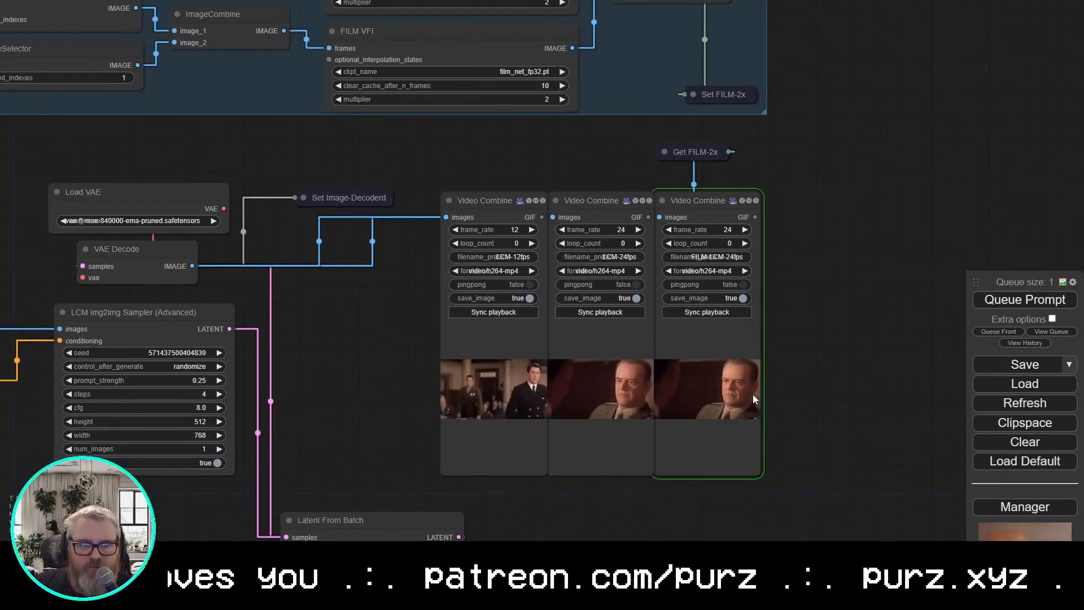
pyautogui.scroll(5, 778, 407)
pyautogui.moveTo(821, 384); pyautogui.dragTo(903, 321)
pyautogui.scroll(7, 737, 369)
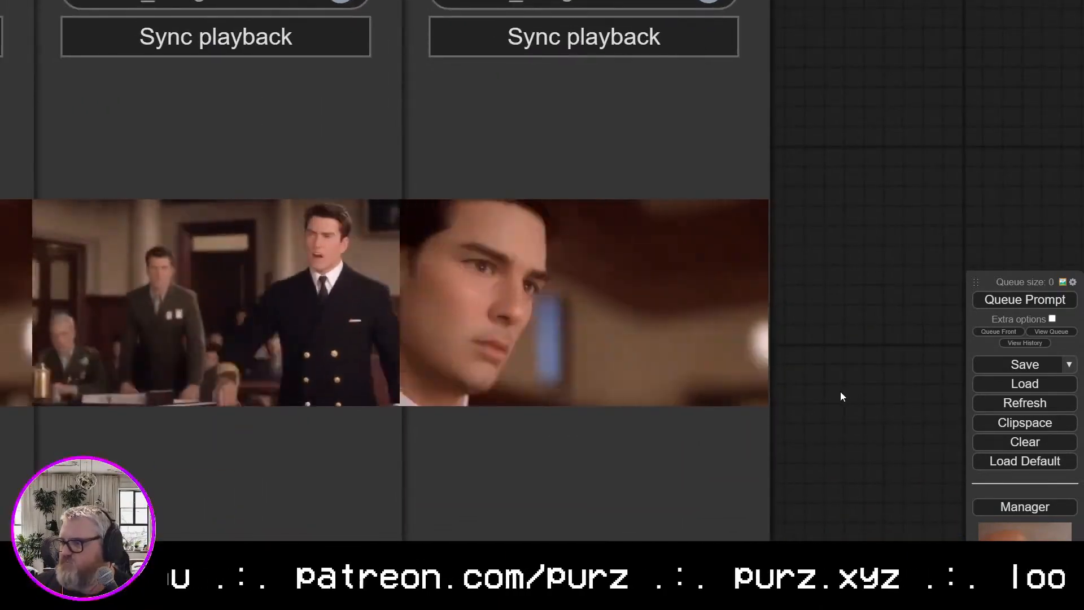
pyautogui.scroll(8, 825, 392)
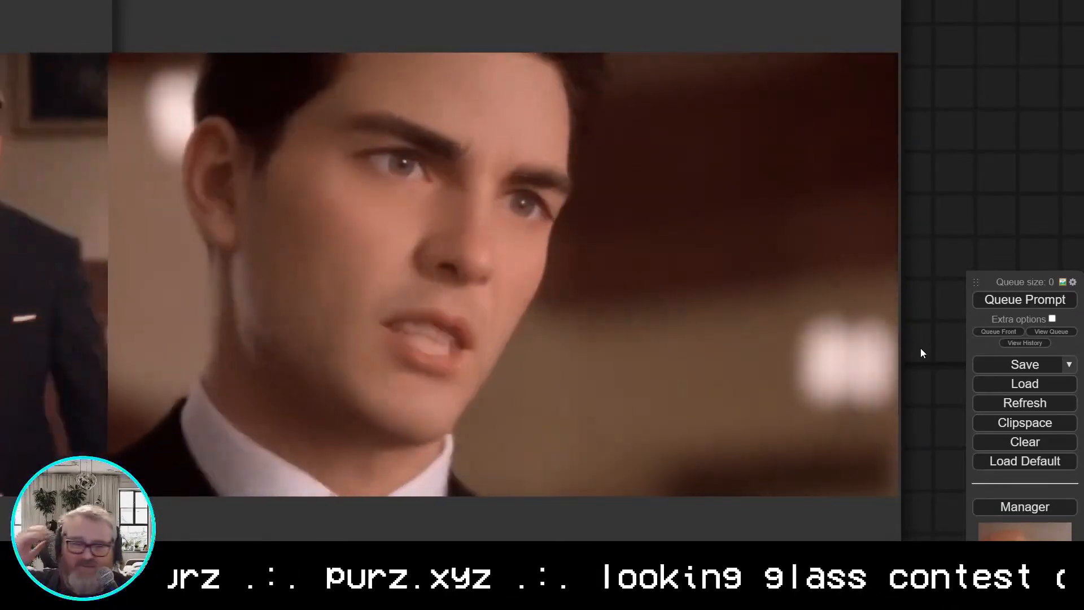
# Check the number in the FrameCount node, opening it for editing and closing it again
pyautogui.scroll(-14, 942, 271)
pyautogui.scroll(4, 719, 226)
pyautogui.scroll(-9, 26, 189)
pyautogui.moveTo(35, 178); pyautogui.dragTo(283, 280)
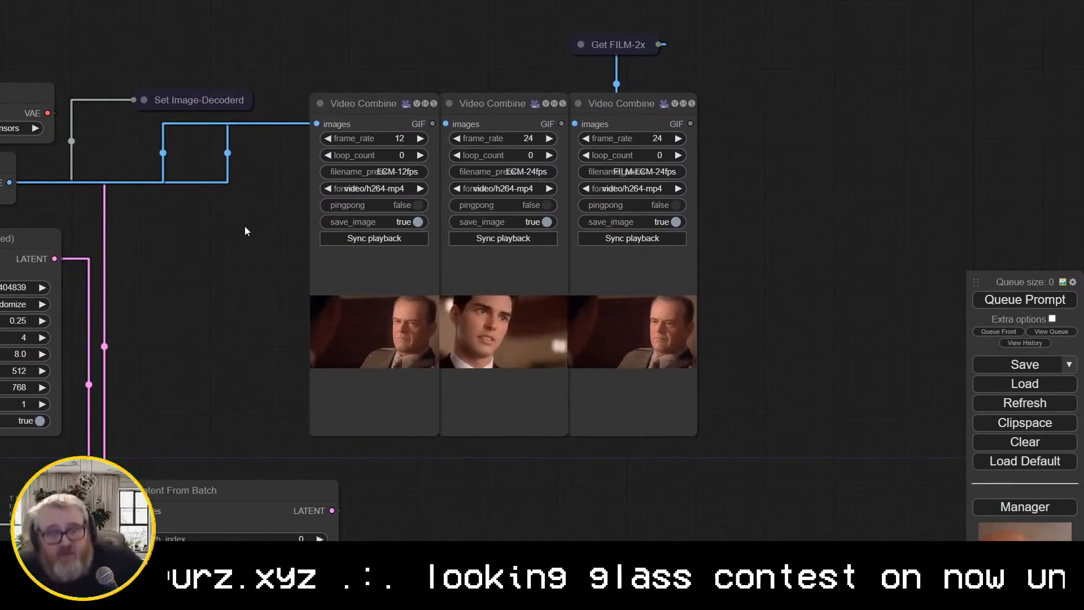
pyautogui.moveTo(134, 199); pyautogui.dragTo(723, 218)
pyautogui.moveTo(445, 216); pyautogui.dragTo(957, 232)
pyautogui.moveTo(424, 164); pyautogui.dragTo(411, 260)
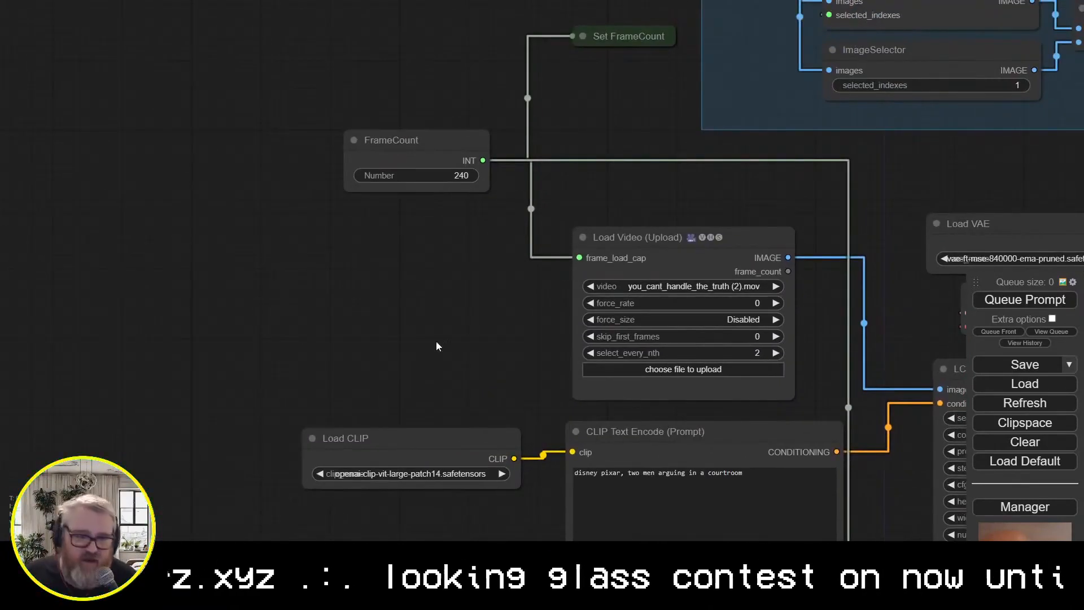
pyautogui.click(416, 175)
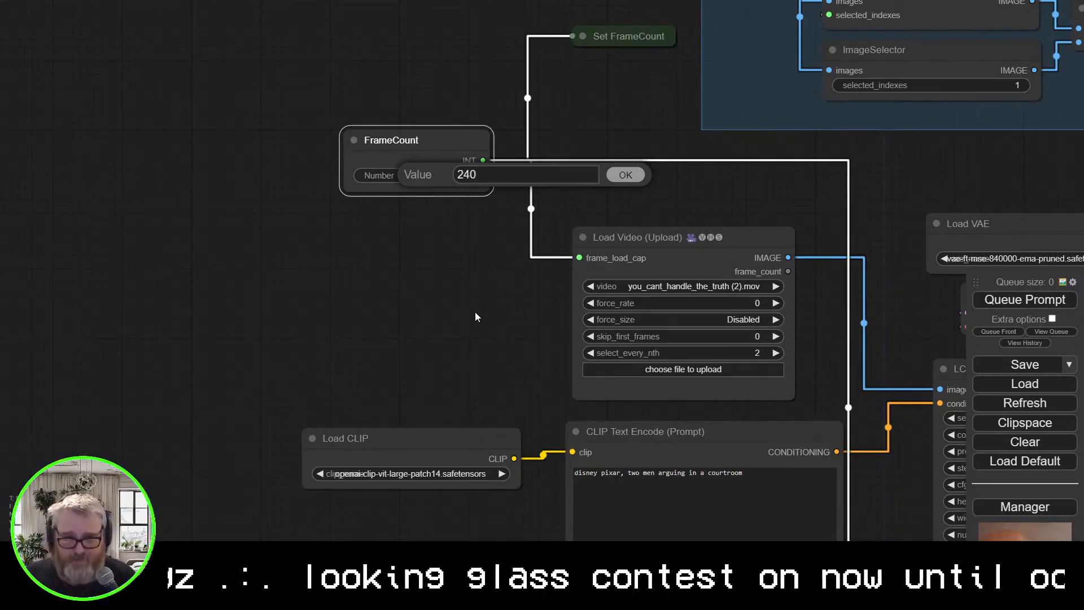
pyautogui.moveTo(898, 339); pyautogui.dragTo(6, 149)
pyautogui.moveTo(574, 394); pyautogui.dragTo(488, 424)
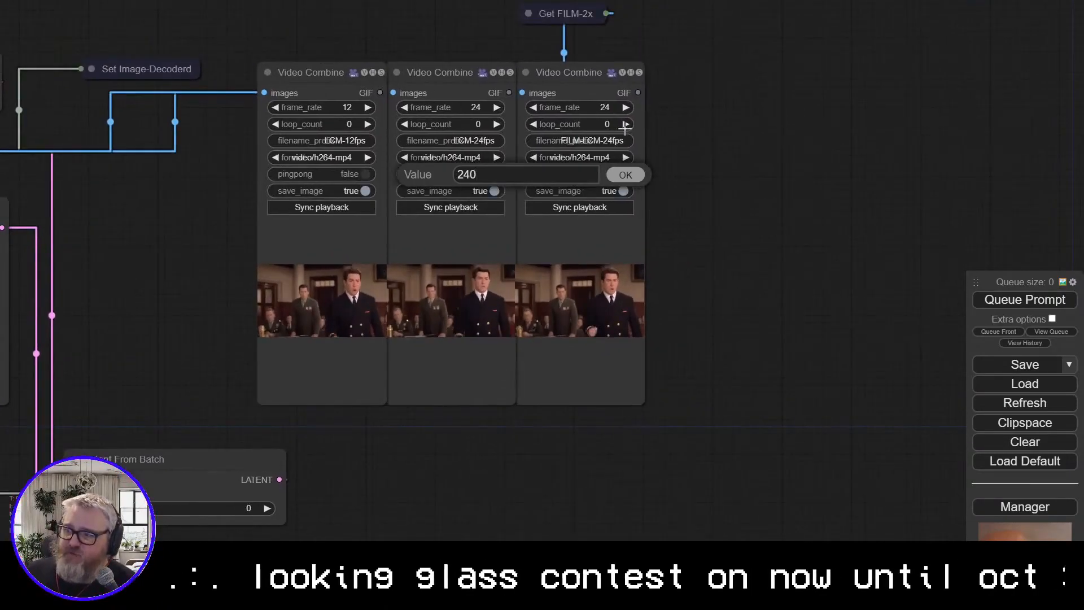
pyautogui.click(628, 177)
# Compare the 12 fps, 24 fps and FILM 24 fps video previews at close range
pyautogui.scroll(5, 757, 470)
pyautogui.moveTo(757, 471); pyautogui.dragTo(1039, 607)
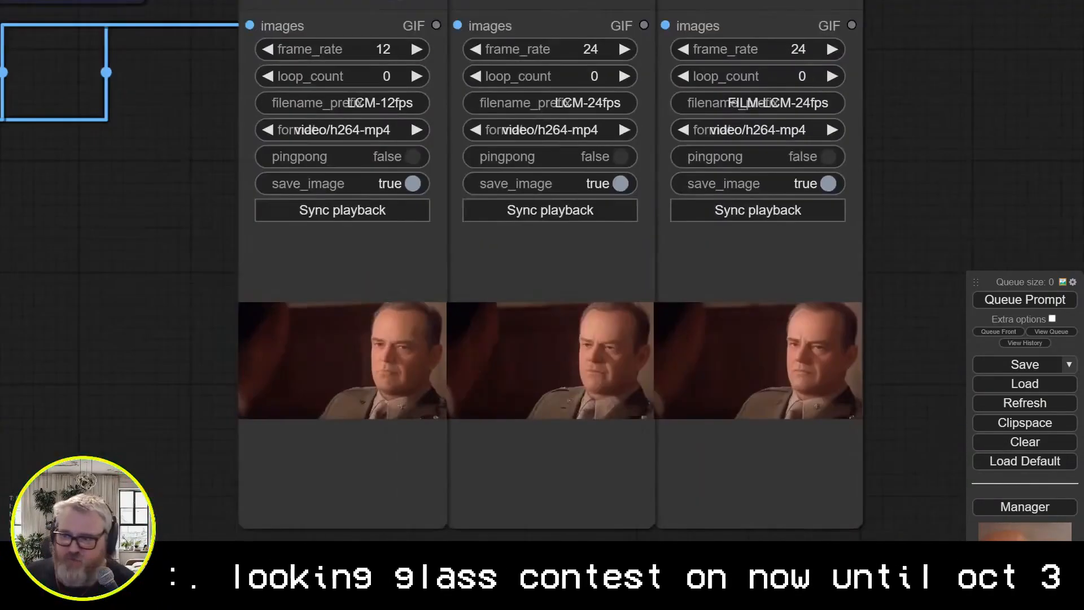
pyautogui.scroll(5, 871, 478)
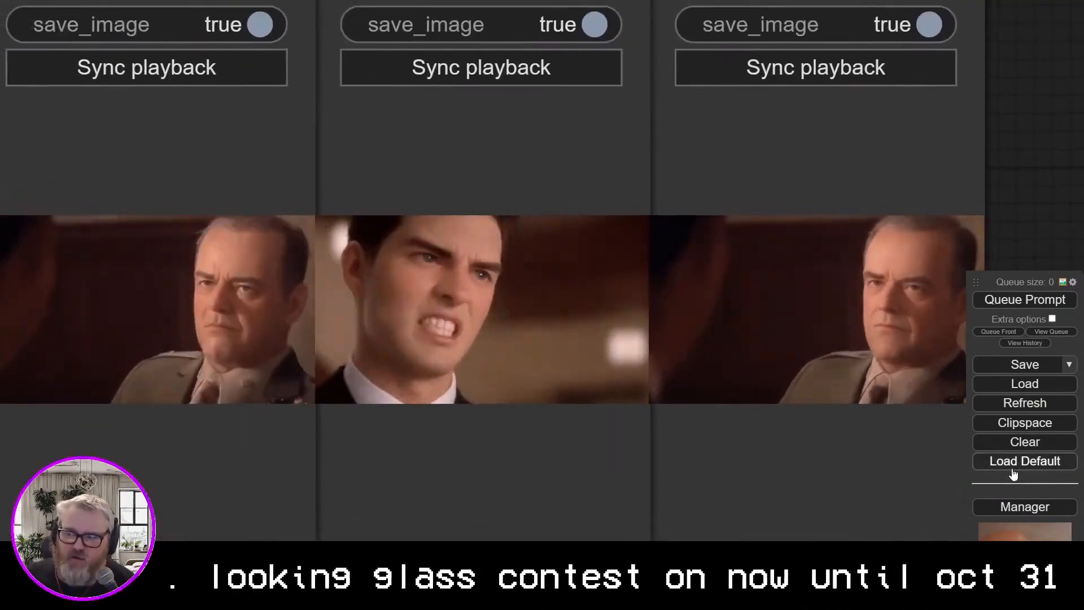
pyautogui.scroll(-2, 1046, 191)
pyautogui.moveTo(265, 556); pyautogui.dragTo(154, 547)
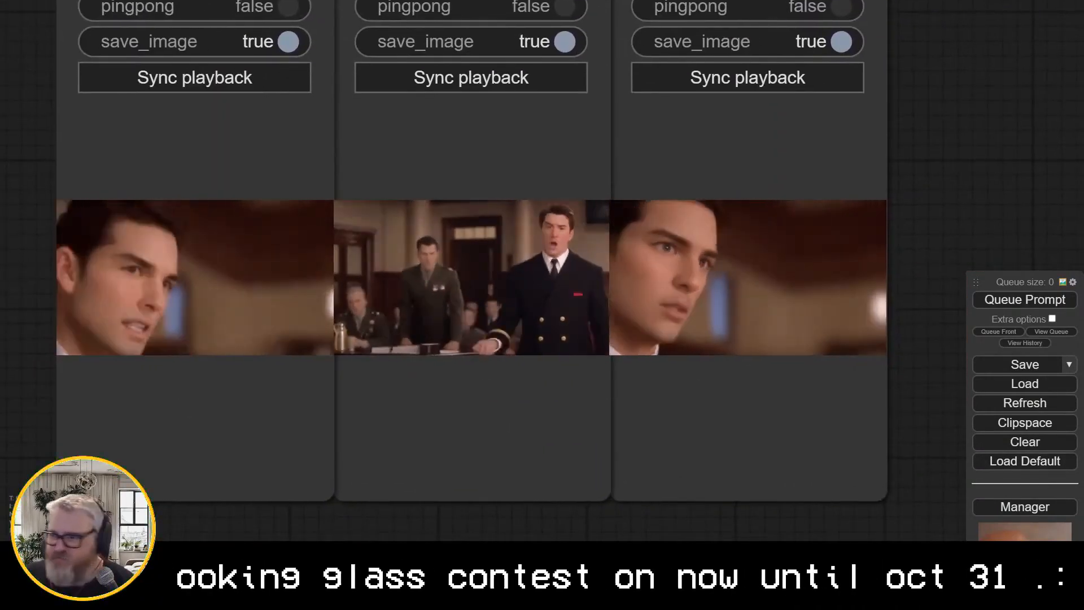
# Select the word "courtroom" in the CLIP Text Encode prompt
pyautogui.scroll(-6, 38, 168)
pyautogui.moveTo(39, 169); pyautogui.dragTo(948, 222)
pyautogui.moveTo(338, 361); pyautogui.dragTo(575, 344)
pyautogui.doubleClick(454, 327)
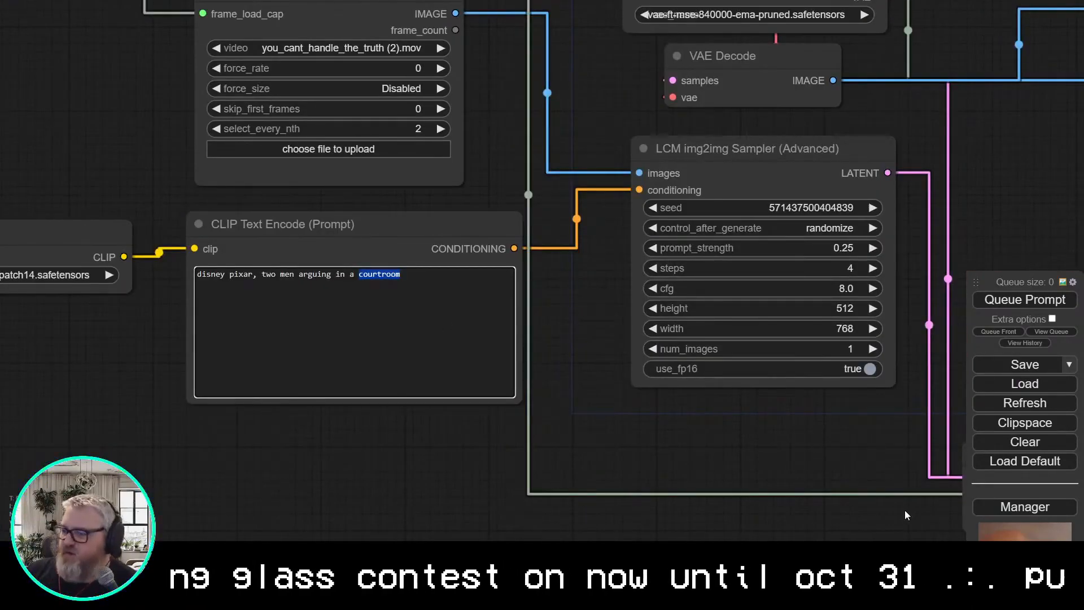
# Re-examine the three Video Combine previews and bring the LCM img2img Sampler settings into view
pyautogui.moveTo(907, 512); pyautogui.dragTo(54, 477)
pyautogui.scroll(5, 544, 479)
pyautogui.moveTo(611, 311); pyautogui.dragTo(541, 562)
pyautogui.scroll(3, 497, 524)
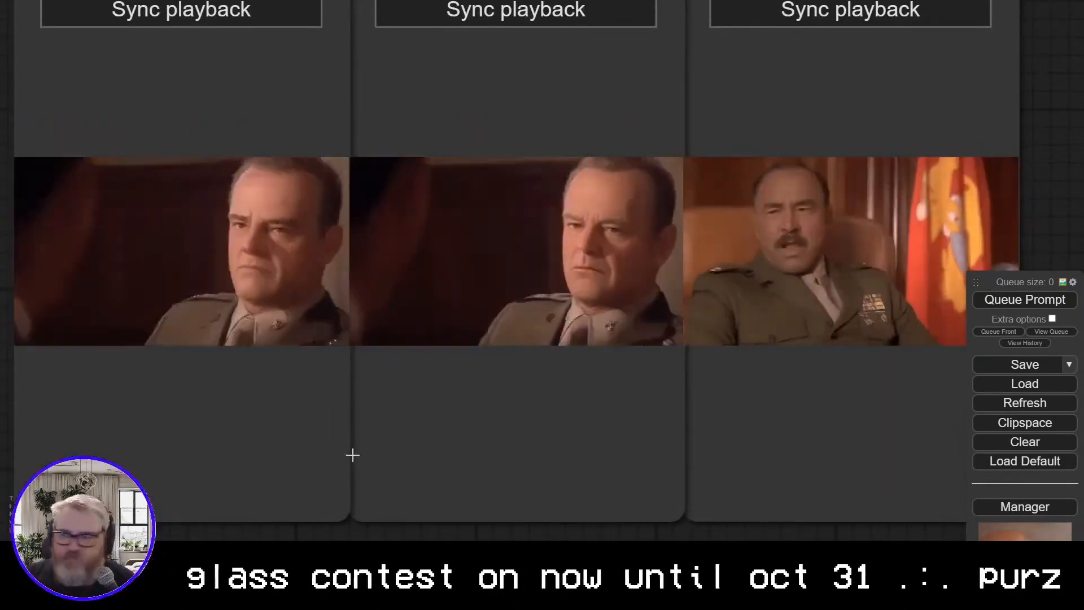
pyautogui.scroll(-4, 356, 455)
pyautogui.moveTo(273, 502); pyautogui.dragTo(767, 343)
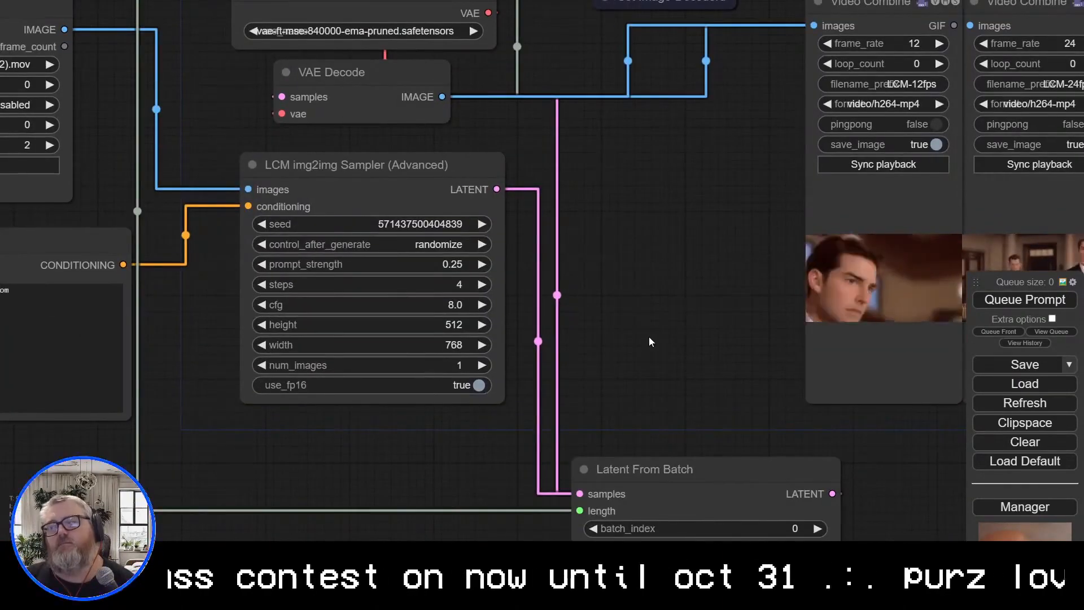
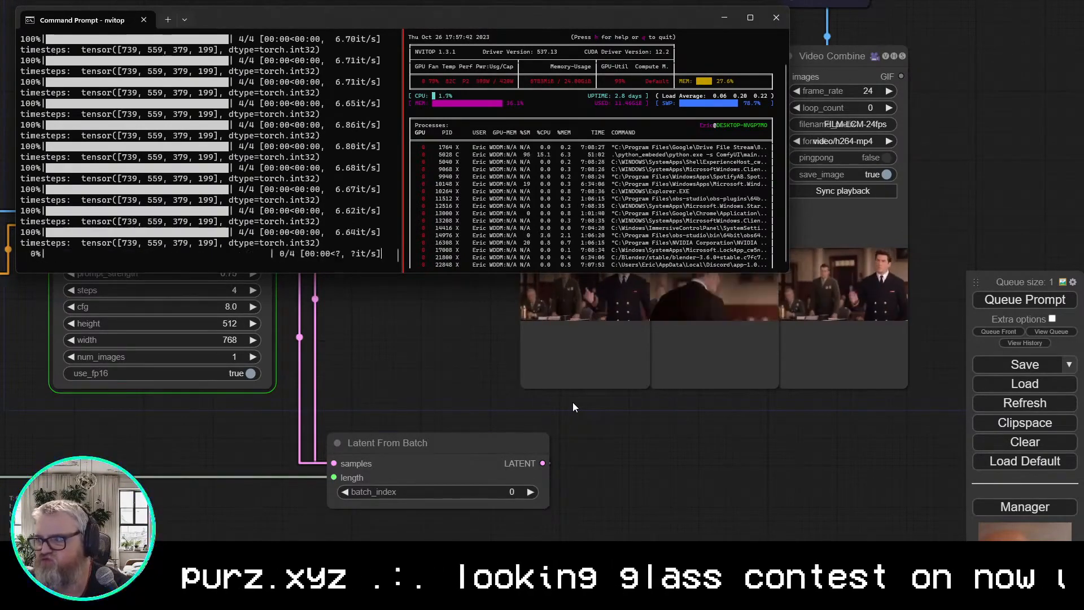
# Check the executing node and the console's GPU usage, and shift the VAE Decode node slightly down and to the left
pyautogui.click(419, 337)
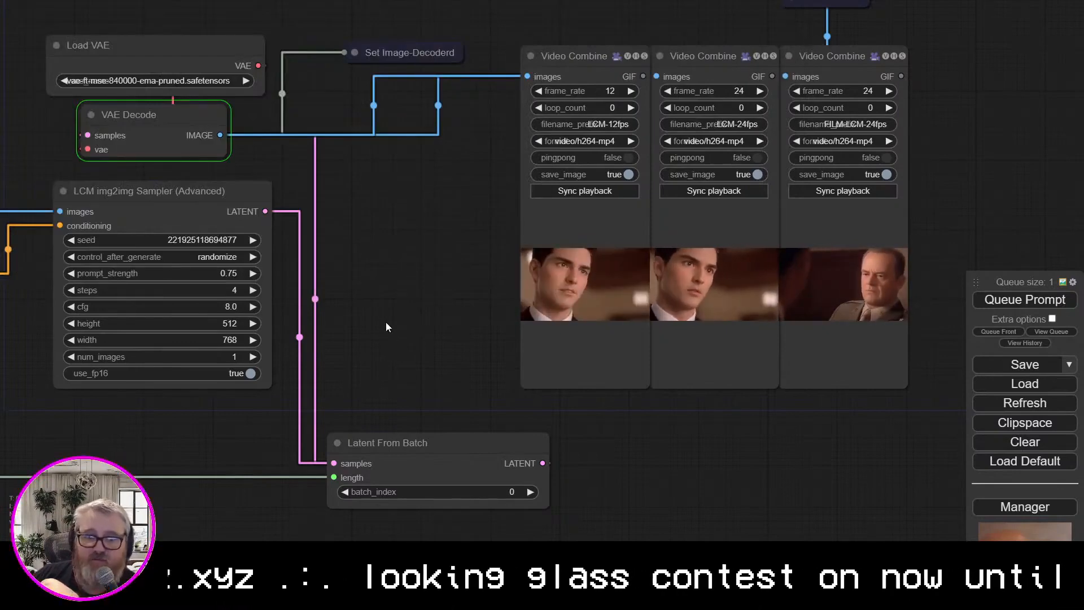
pyautogui.hotkey('alt', 'Tab')
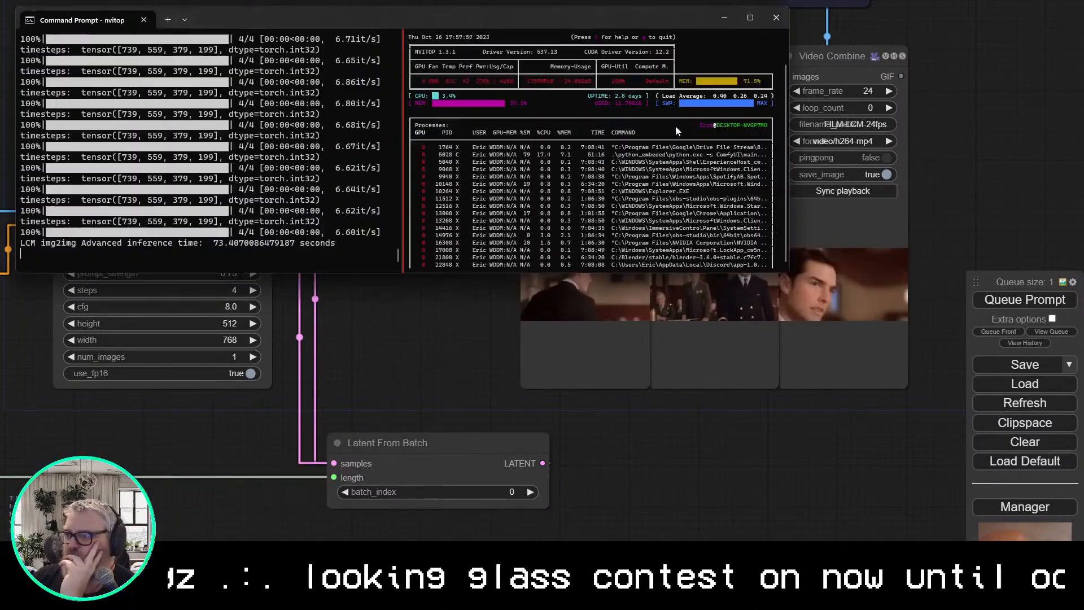
pyautogui.click(396, 343)
pyautogui.moveTo(168, 136); pyautogui.dragTo(157, 142)
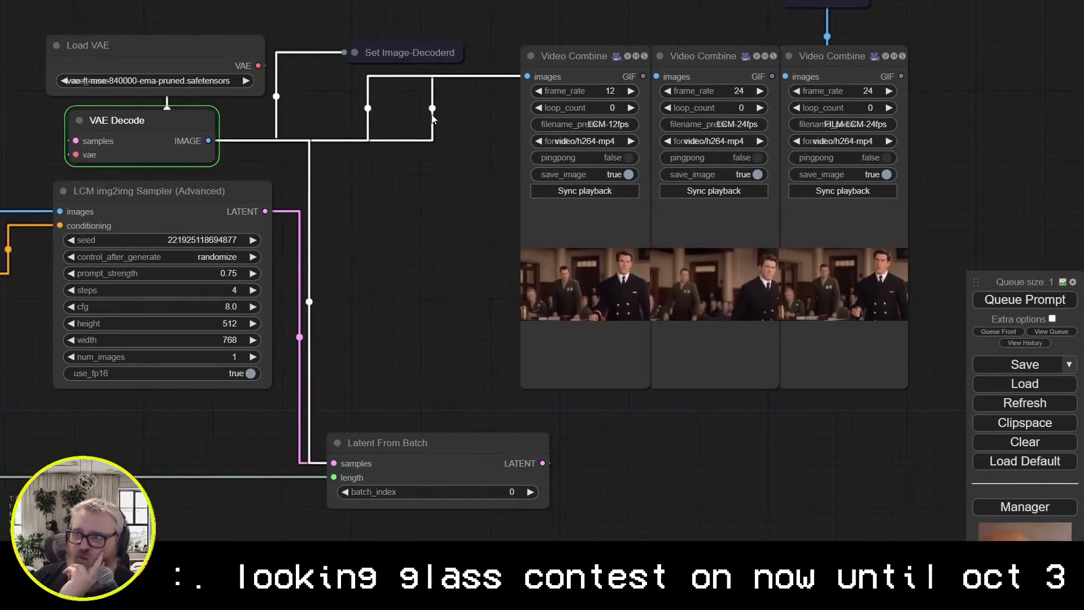
# Monitor the GPU memory in nvitop and the FILM interpolation log in the command console while the workflow runs
pyautogui.moveTo(242, 555)
pyautogui.click(244, 525)
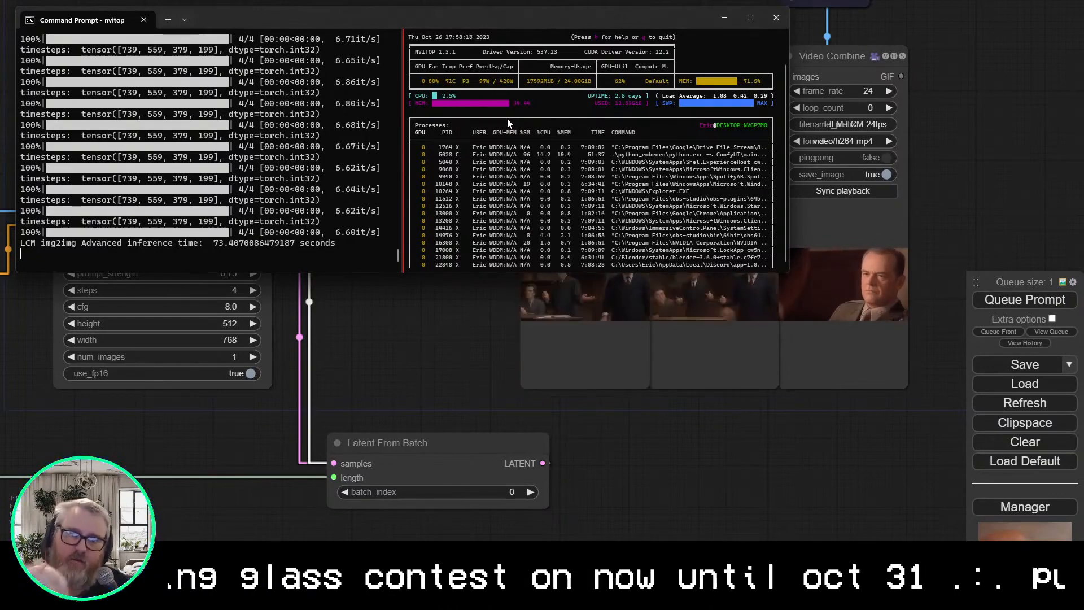
pyautogui.click(367, 374)
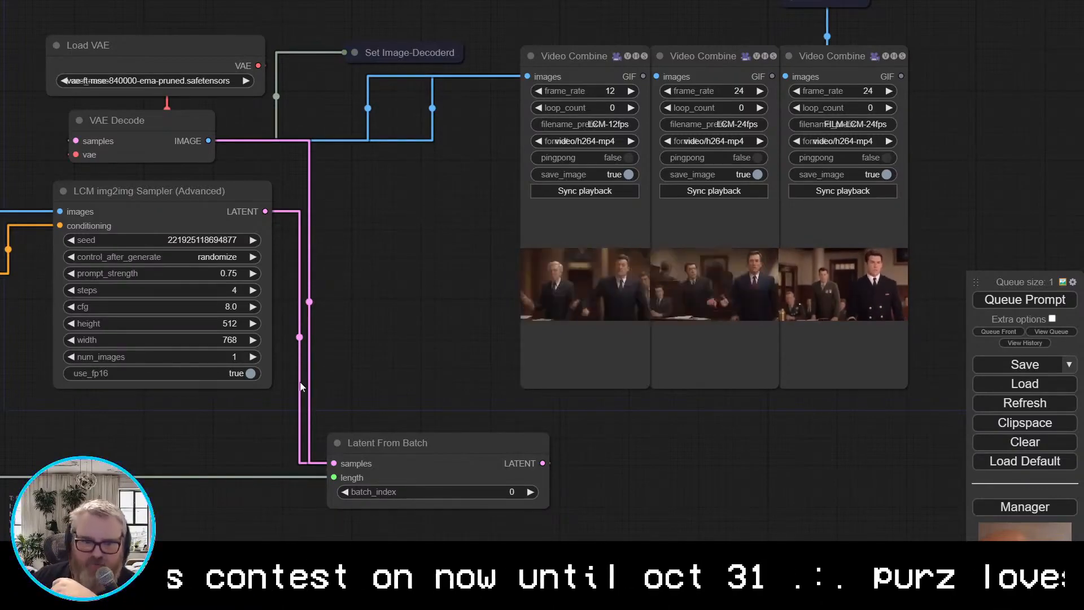
pyautogui.click(284, 504)
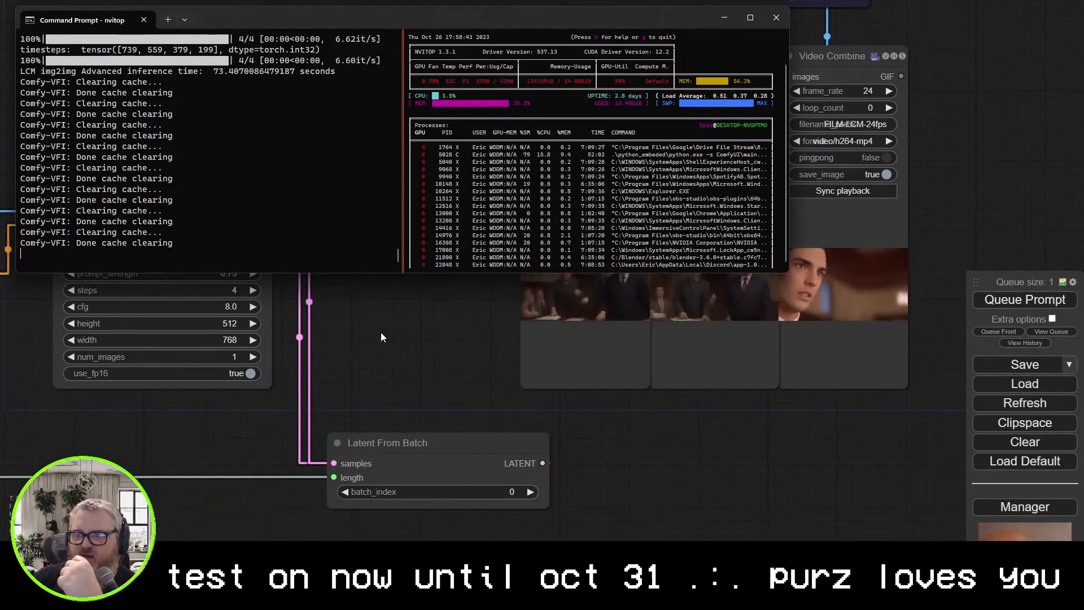
# Return to the workflow and examine the newly generated courtroom previews in the Video Combine nodes
pyautogui.moveTo(380, 333); pyautogui.dragTo(283, 226)
pyautogui.scroll(9, 376, 243)
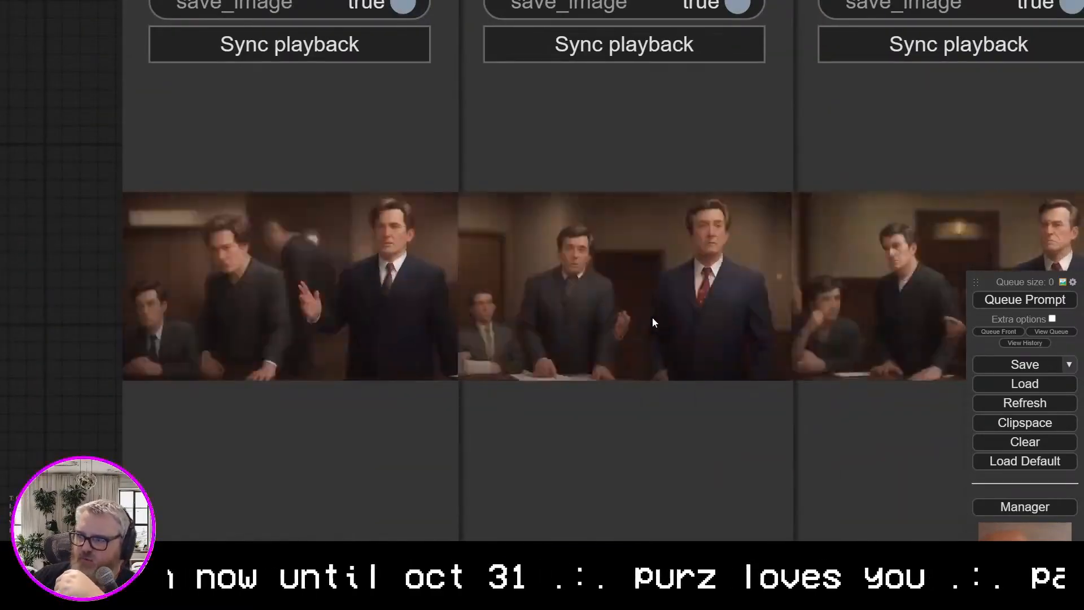
pyautogui.moveTo(94, 295); pyautogui.dragTo(433, 238)
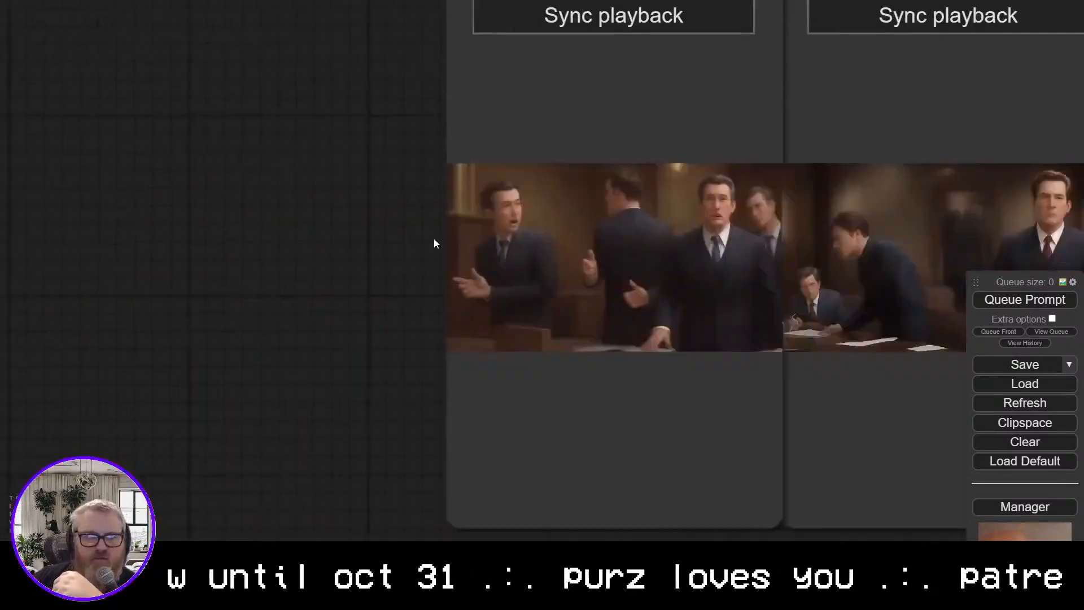
pyautogui.scroll(-6, 338, 170)
pyautogui.moveTo(334, 165); pyautogui.dragTo(441, 225)
# Switch from the workflow to the Hugging Face pages and show the openai clip-vit-large-patch14 model card
pyautogui.hotkey('ctrl', 'Tab')
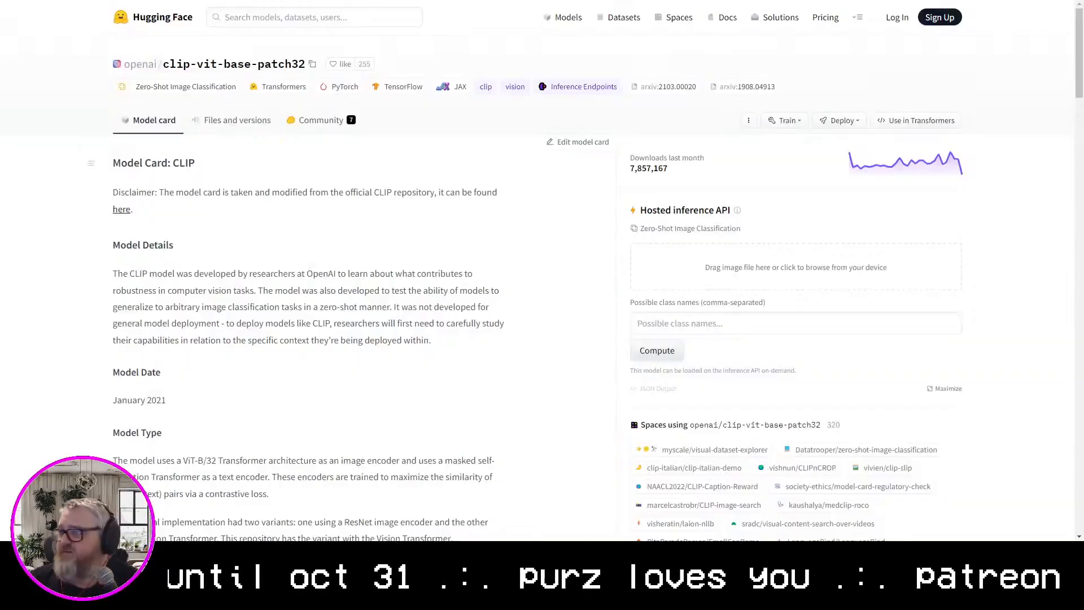
pyautogui.click(230, 126)
pyautogui.hotkey('alt', 'Left')
pyautogui.hotkey('alt', 'Left')
pyautogui.click(497, 108)
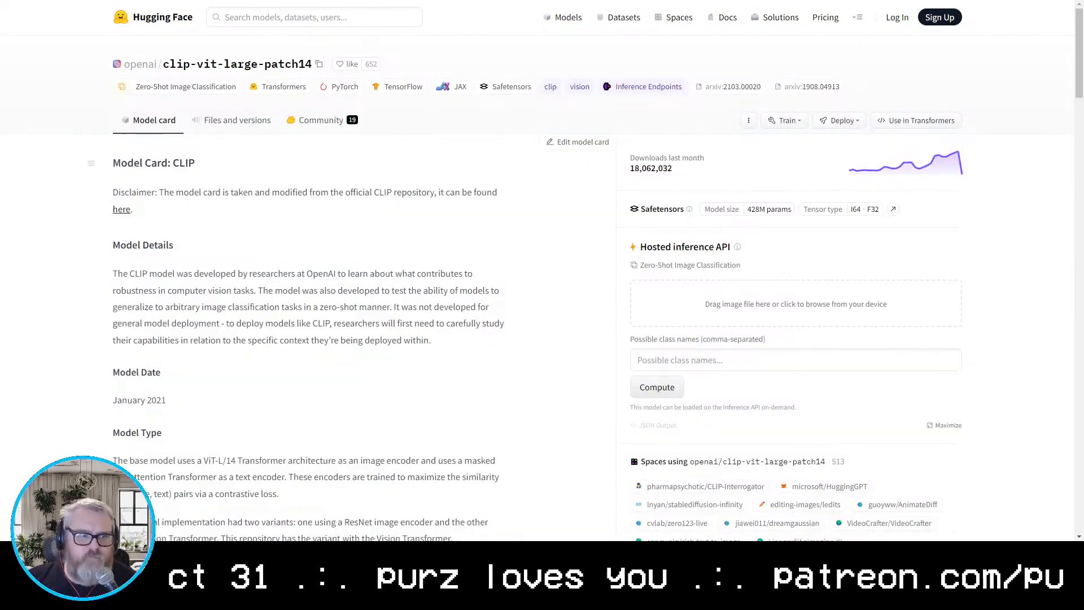
pyautogui.hotkey('ctrl', 't')
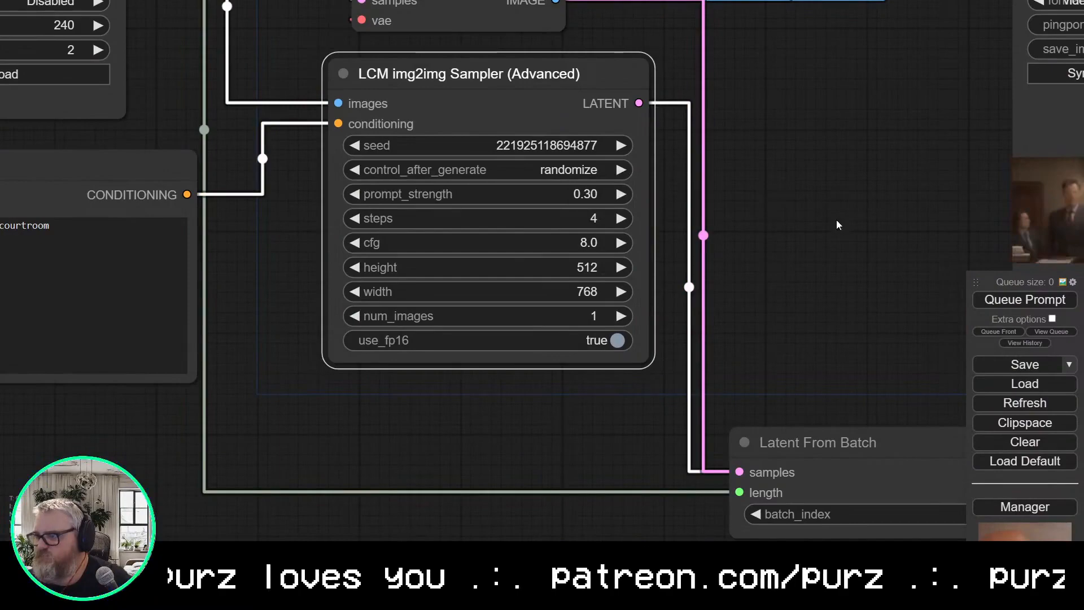
pyautogui.moveTo(838, 225); pyautogui.dragTo(1067, 437)
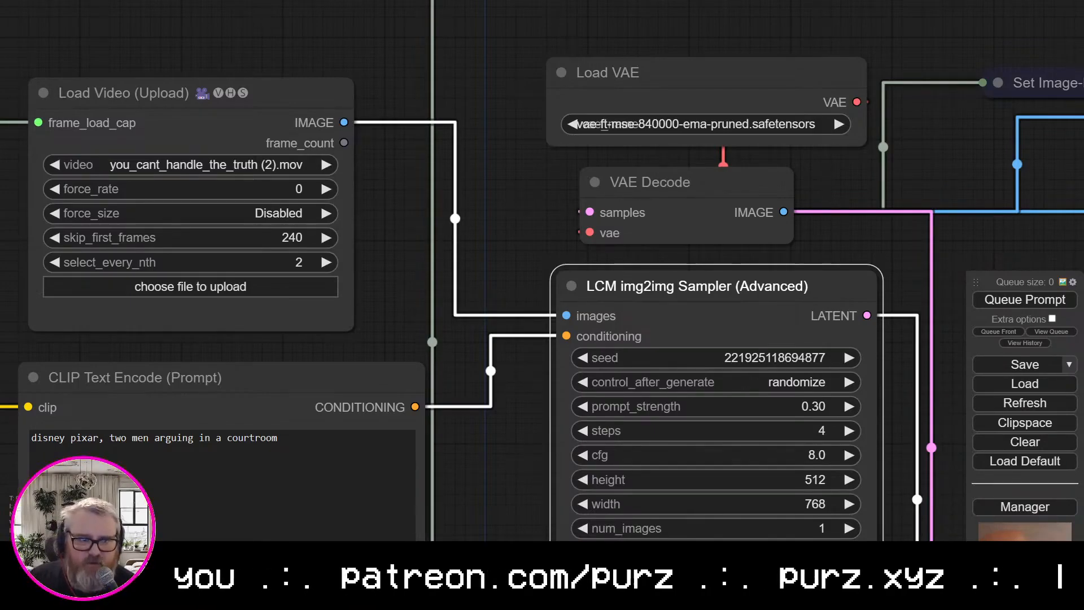
pyautogui.click(507, 287)
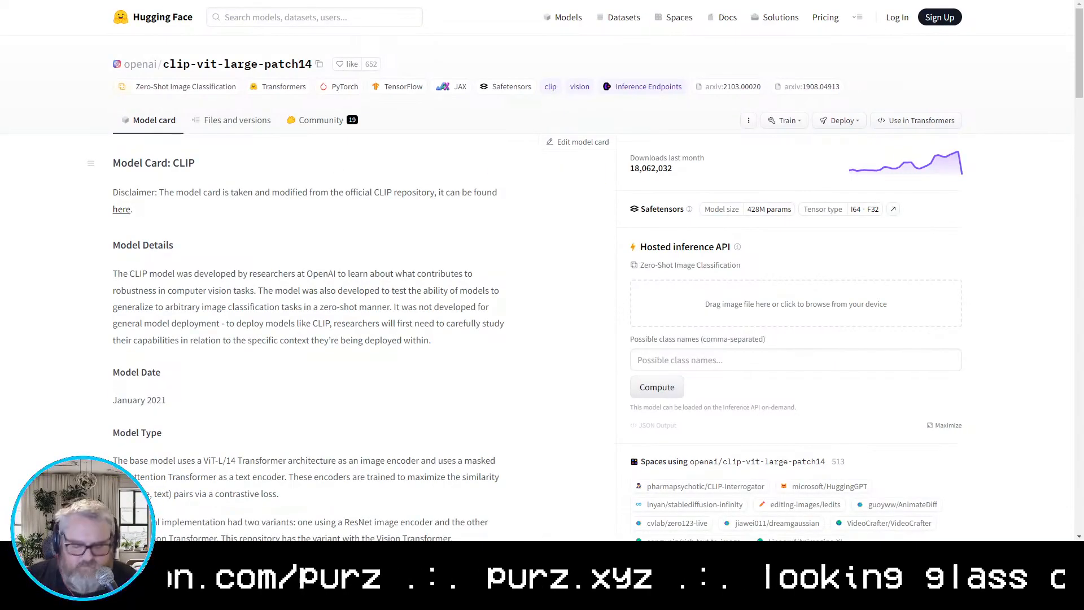
pyautogui.hotkey('ctrl', 't')
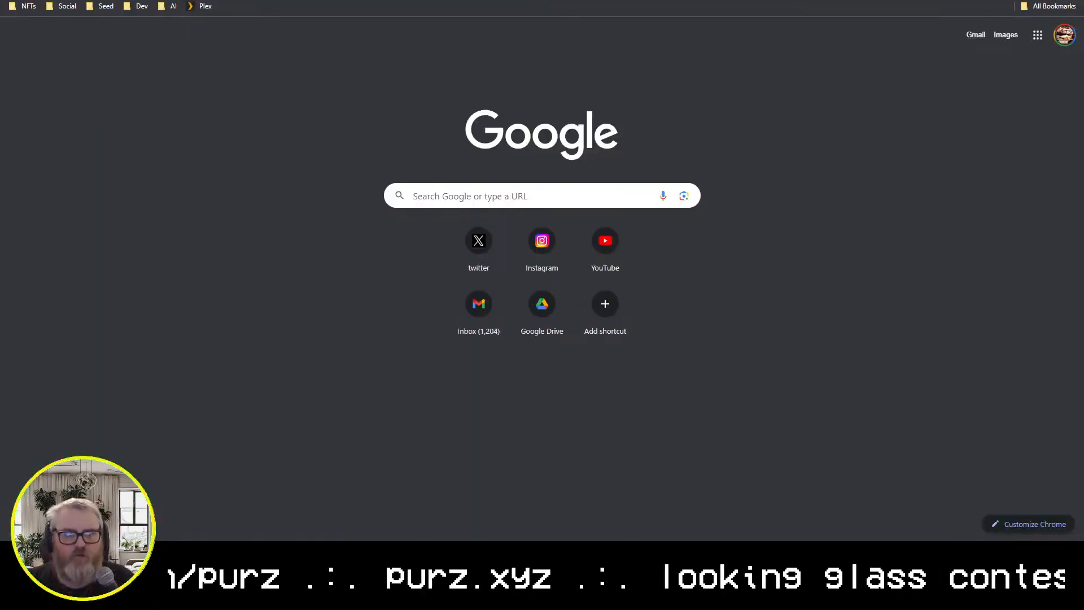
pyautogui.hotkey('ctrl', 'w')
# Set the FrameCount node's number to 96
pyautogui.moveTo(412, 267); pyautogui.dragTo(722, 379)
pyautogui.doubleClick(588, 158)
pyautogui.moveTo(588, 160); pyautogui.dragTo(462, 150)
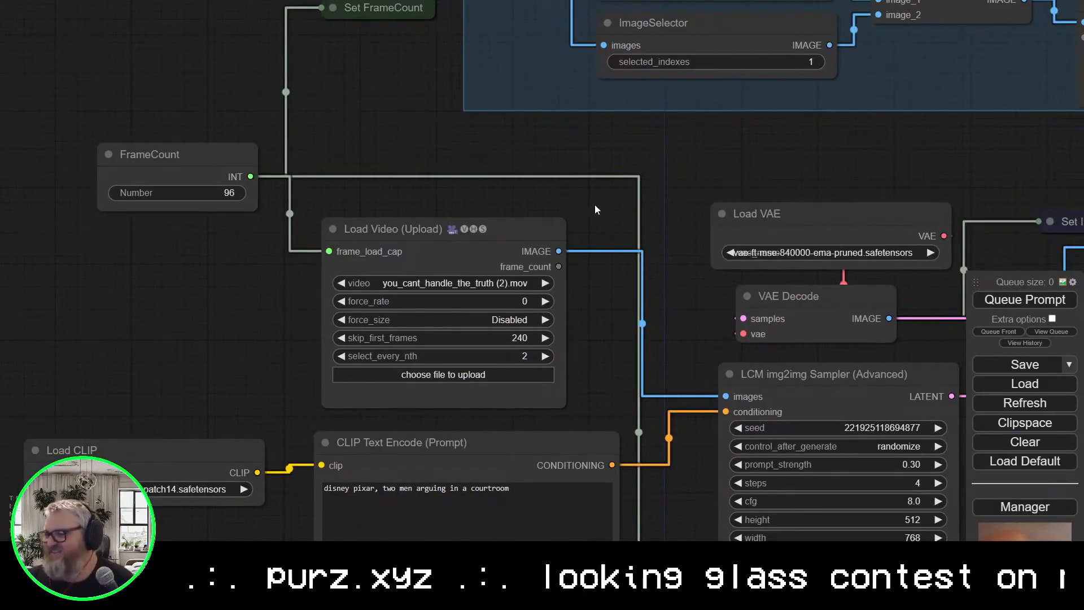
pyautogui.moveTo(926, 353); pyautogui.dragTo(165, 179)
pyautogui.moveTo(159, 457); pyautogui.dragTo(382, 344)
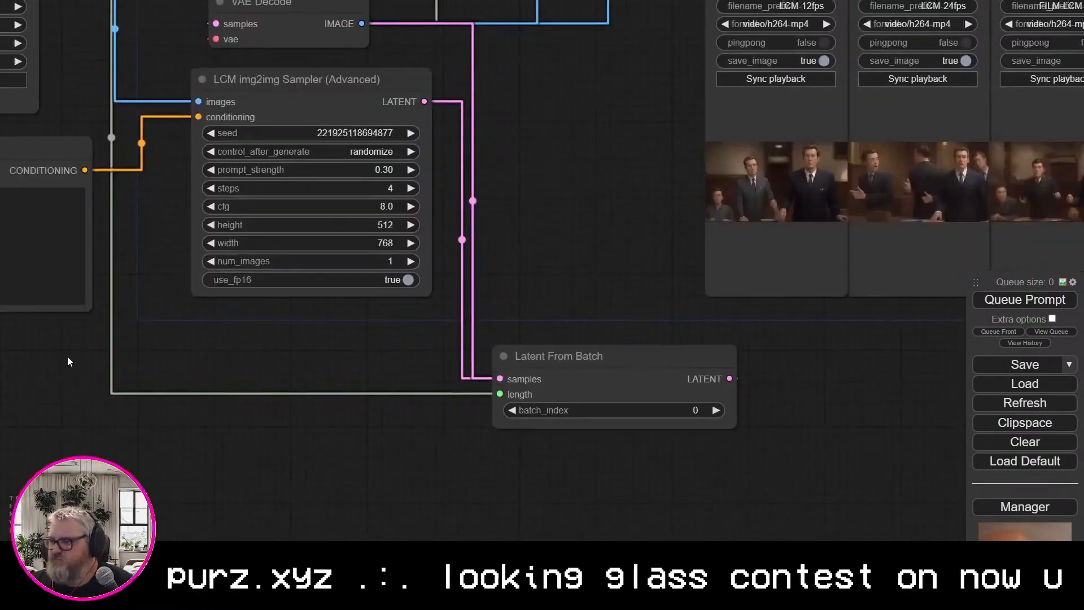
# Queue the workflow with the updated frame count and check the sampling log and GPU usage in the command console
pyautogui.moveTo(68, 361); pyautogui.dragTo(488, 493)
pyautogui.moveTo(395, 288); pyautogui.dragTo(392, 283)
pyautogui.click(1025, 300)
pyautogui.moveTo(948, 226); pyautogui.dragTo(294, 235)
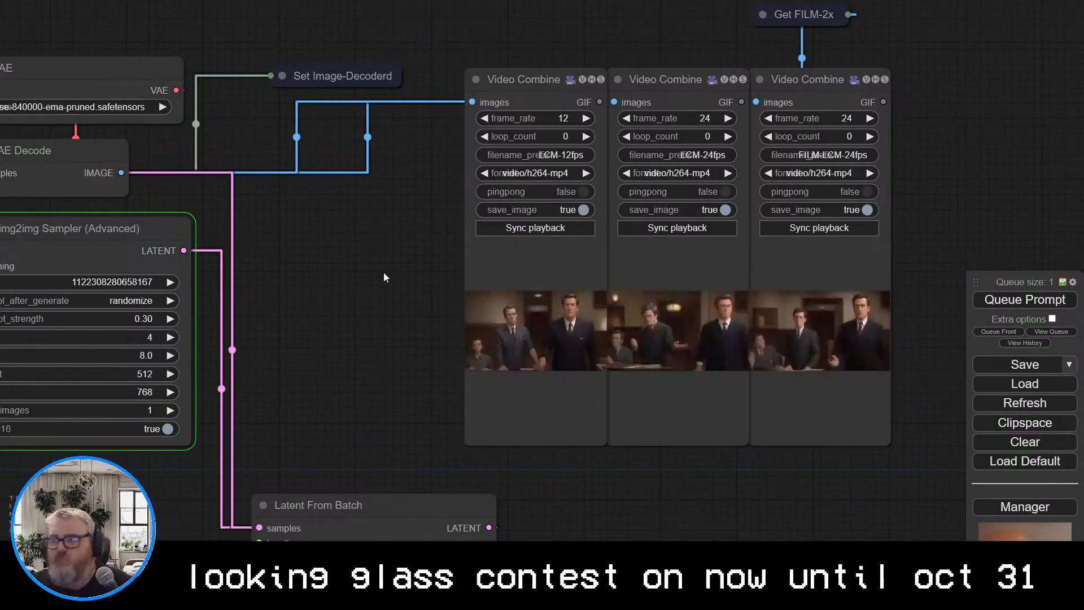
pyautogui.hotkey('alt', 'Tab')
pyautogui.hotkey('alt', 'Tab')
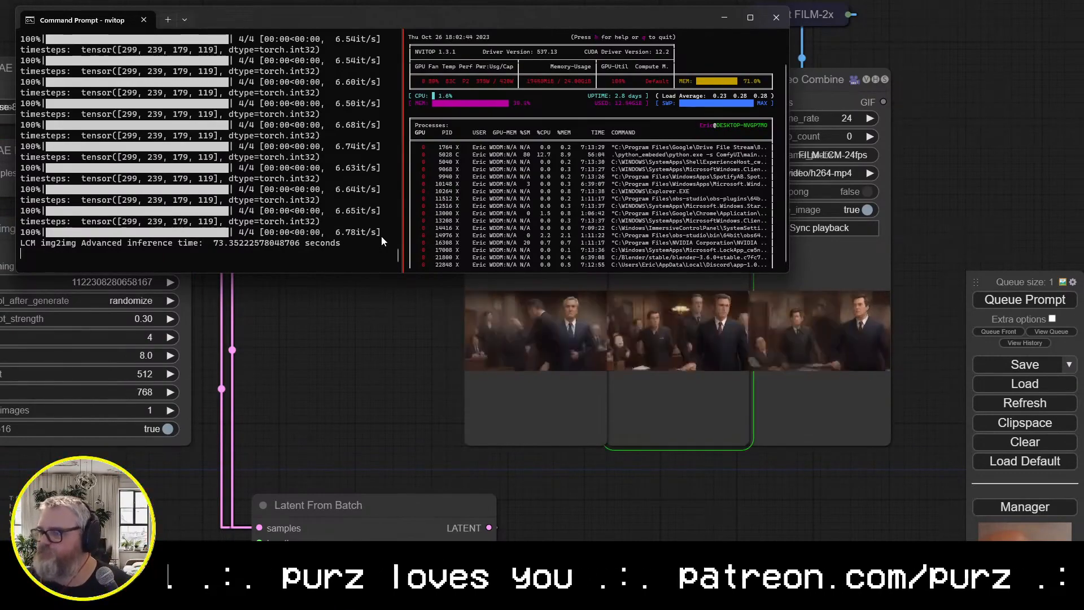
# Examine the new LCM-12fps and LCM-24fps courtroom previews and look over the FILM interpolation group while it runs
pyautogui.scroll(7, 695, 461)
pyautogui.click(696, 461)
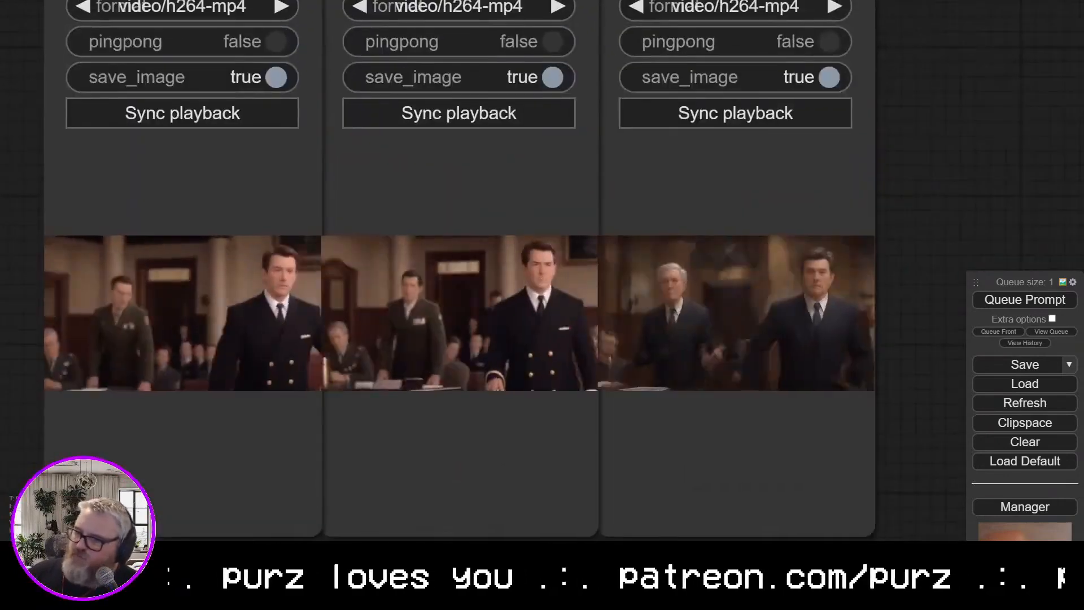
pyautogui.moveTo(933, 187); pyautogui.dragTo(950, 147)
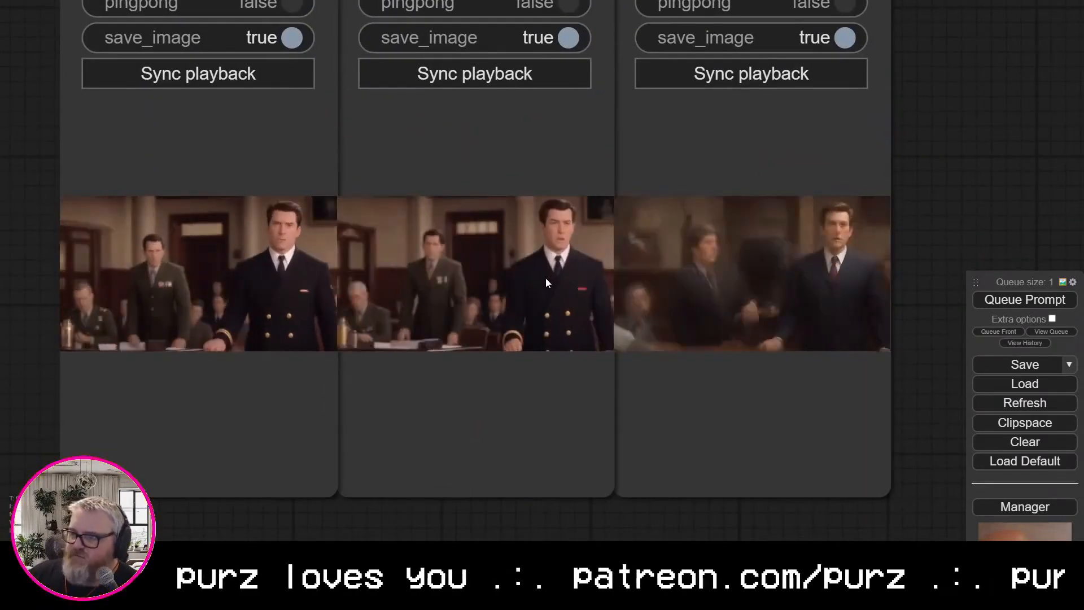
pyautogui.scroll(-5, 720, 354)
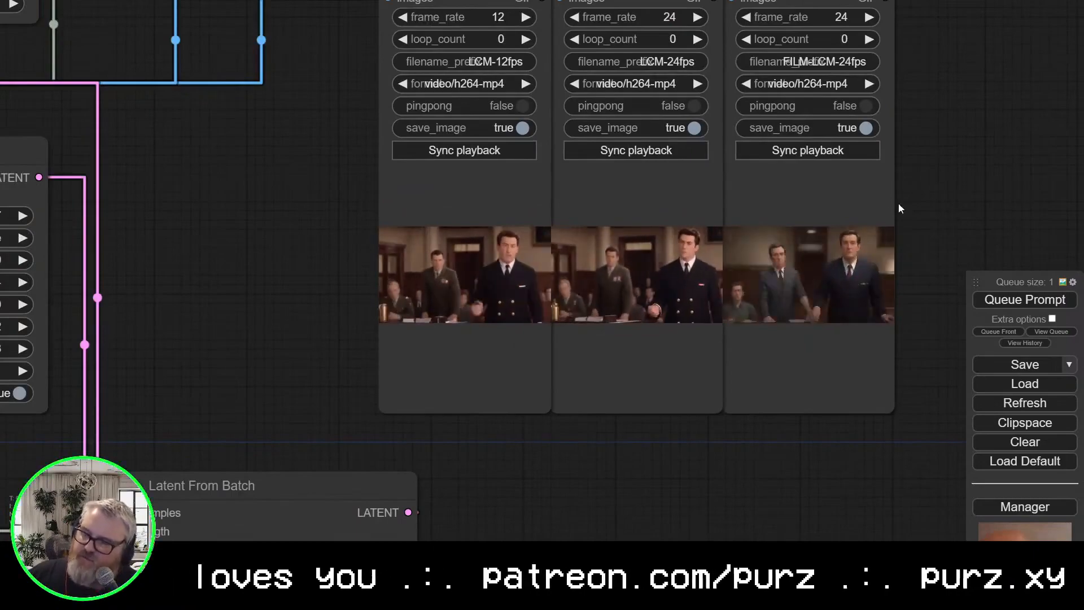
pyautogui.moveTo(931, 102); pyautogui.dragTo(733, 465)
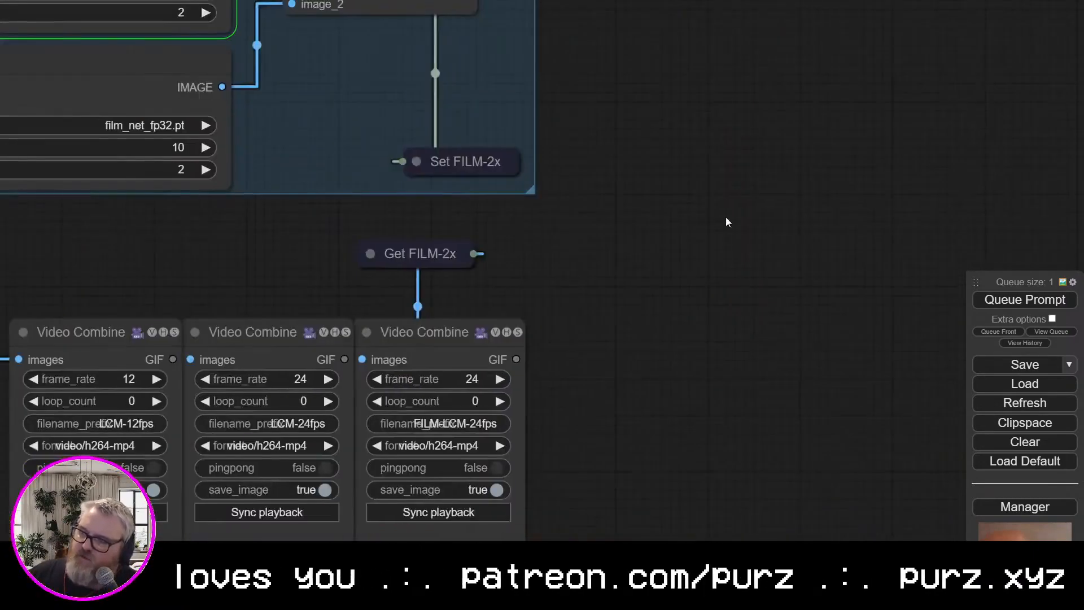
pyautogui.moveTo(483, 50); pyautogui.dragTo(587, 430)
pyautogui.moveTo(842, 491); pyautogui.dragTo(819, 101)
pyautogui.moveTo(796, 480); pyautogui.dragTo(820, 11)
# Compare the three Video Combine previews up close, including the FILM-LCM-24fps result
pyautogui.scroll(7, 698, 209)
pyautogui.moveTo(503, 197); pyautogui.dragTo(793, 336)
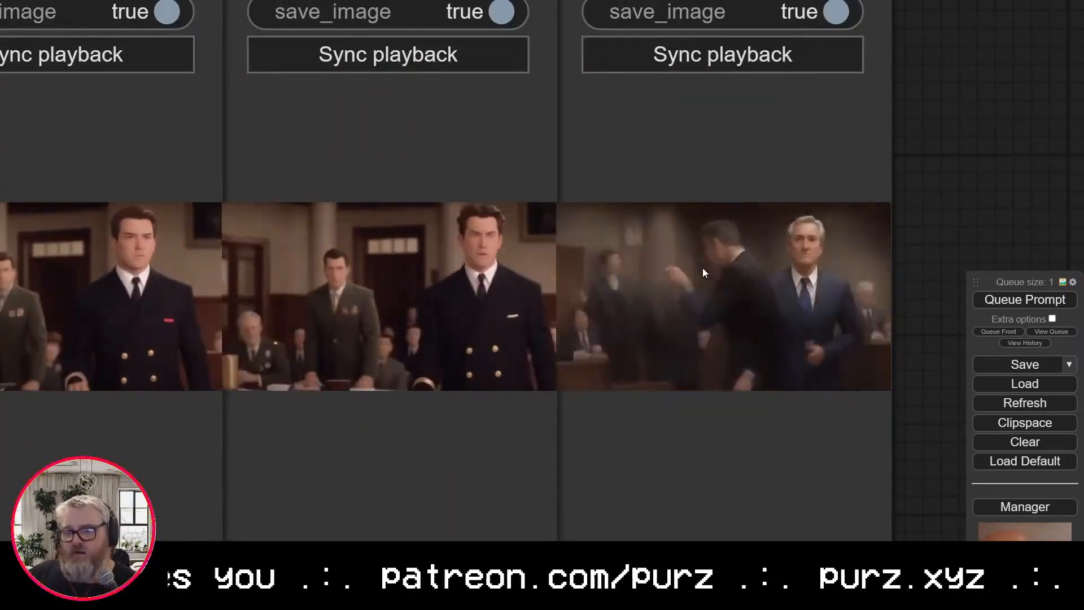
pyautogui.moveTo(940, 106); pyautogui.dragTo(1075, 57)
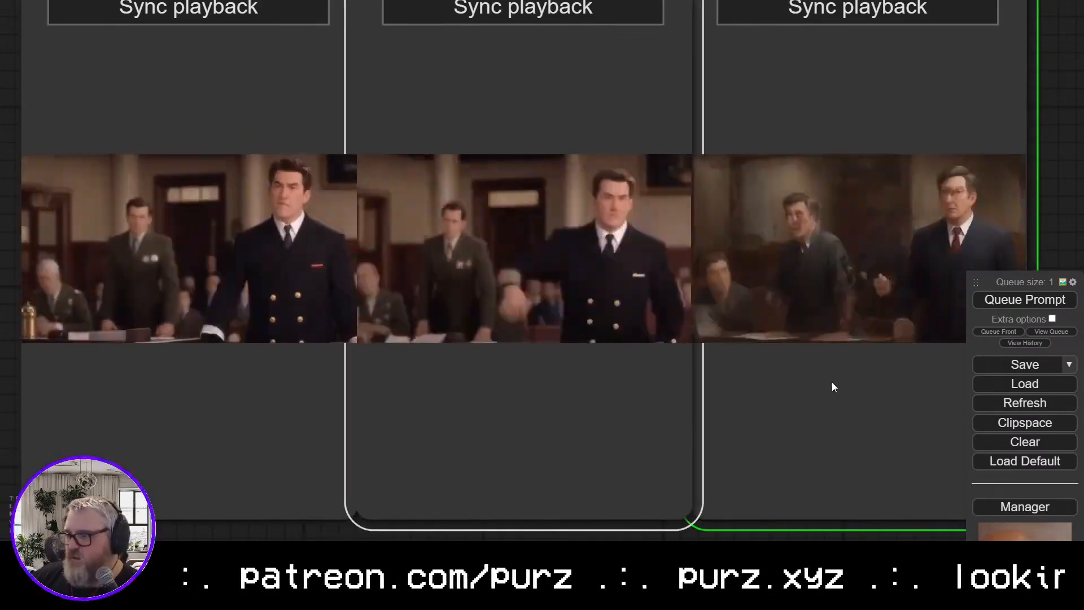
pyautogui.moveTo(1058, 196); pyautogui.dragTo(773, 233)
pyautogui.scroll(7, 734, 317)
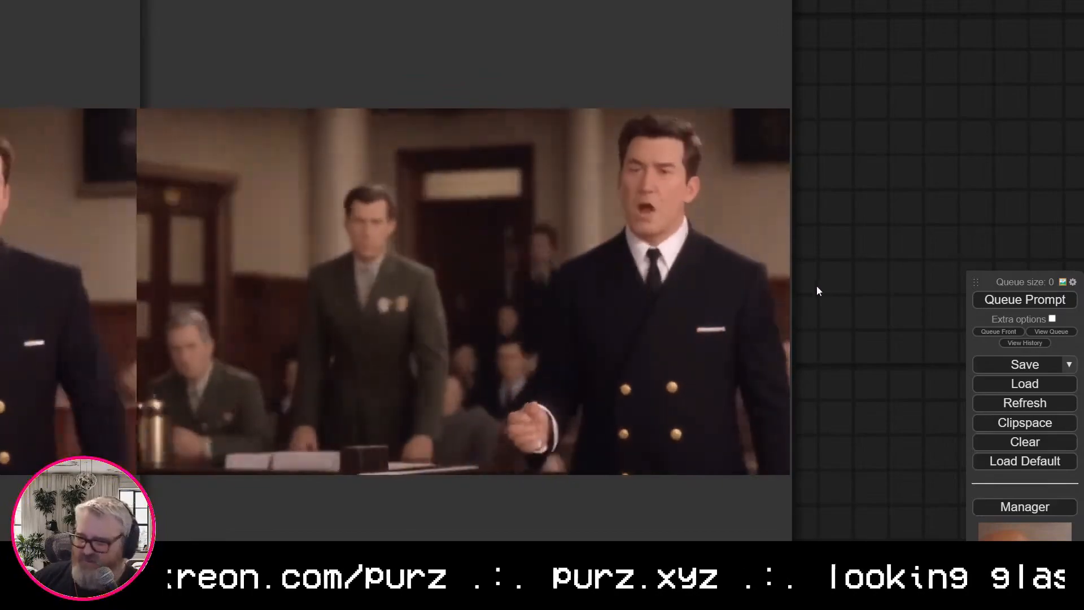
pyautogui.scroll(-17, 847, 350)
# Queue the workflow again with the basketball prompt and check its sampling progress in the command console
pyautogui.moveTo(342, 269); pyautogui.dragTo(923, 217)
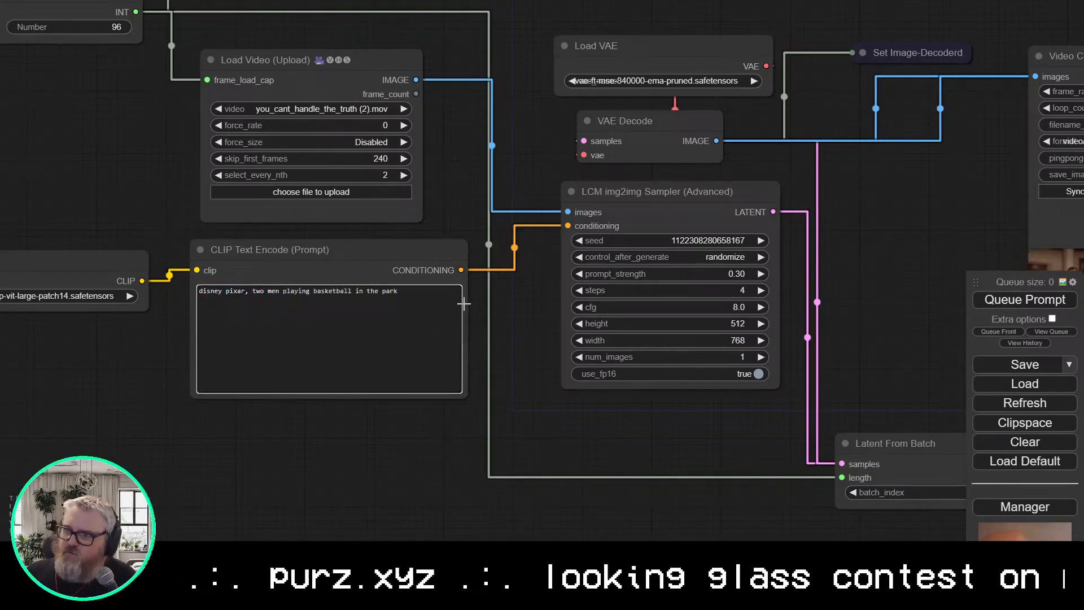
pyautogui.moveTo(929, 212); pyautogui.dragTo(262, 253)
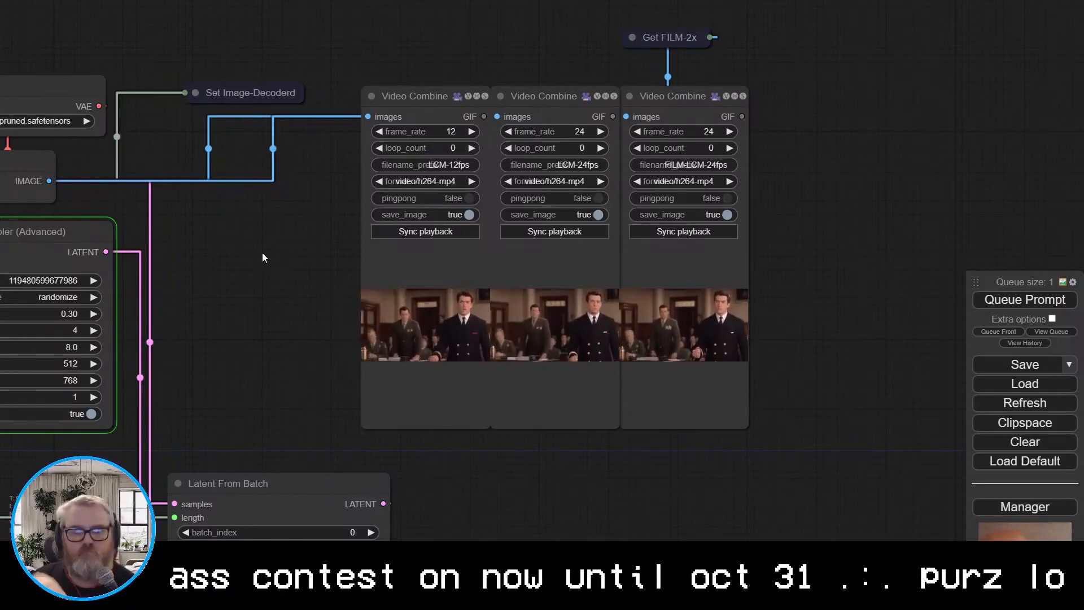
pyautogui.hotkey('alt', 'Tab')
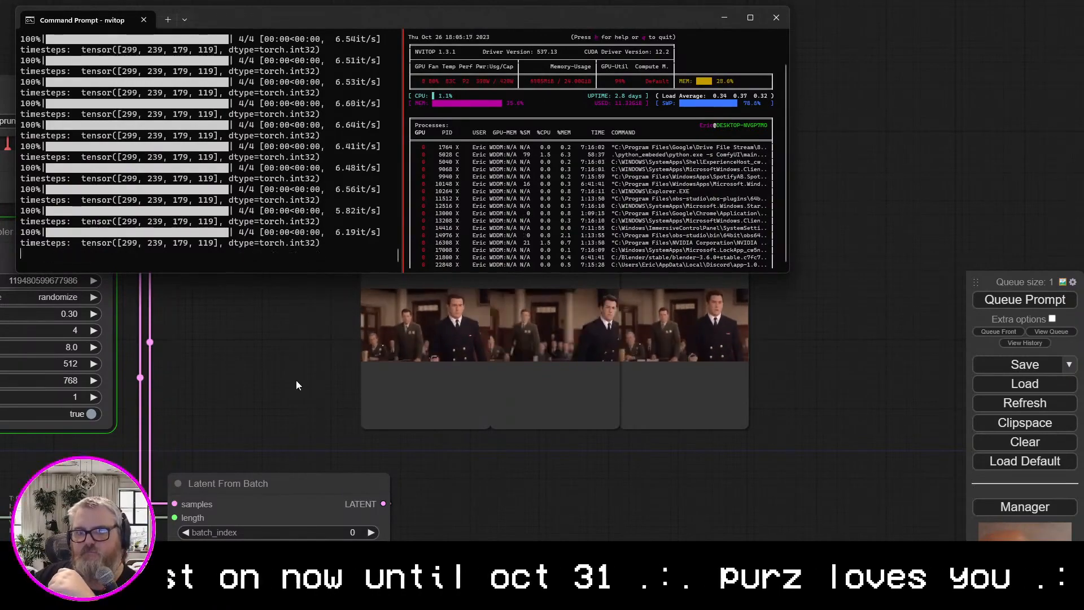
# Return to the workflow and review how the Set Image-Decoderd and FrameCount nodes are linked while it runs
pyautogui.click(252, 337)
pyautogui.moveTo(251, 337); pyautogui.dragTo(390, 303)
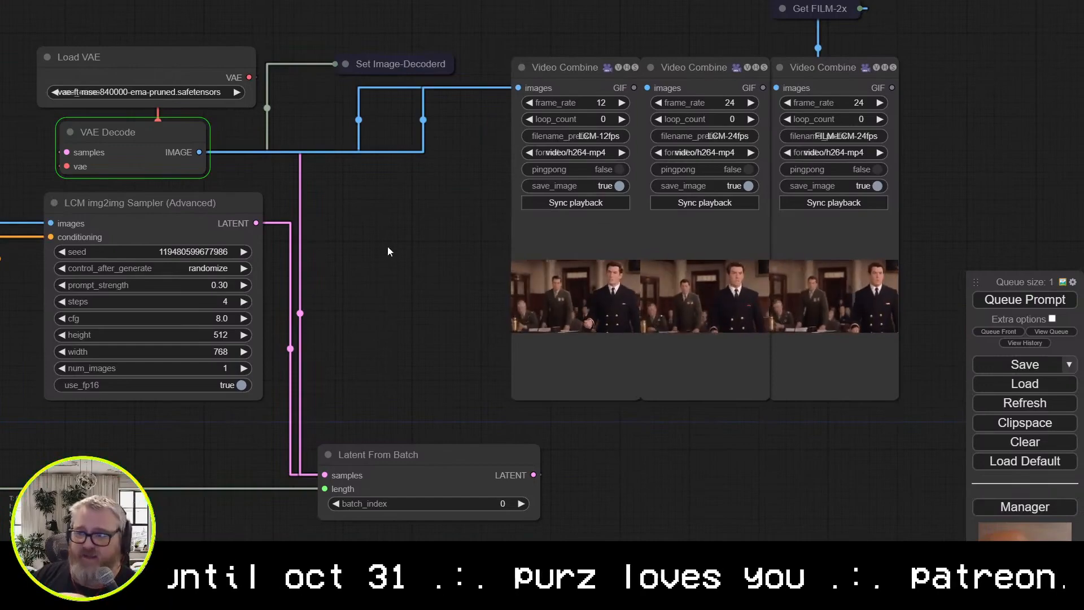
pyautogui.moveTo(389, 228); pyautogui.dragTo(412, 290)
pyautogui.moveTo(843, 71); pyautogui.dragTo(866, 75)
pyautogui.moveTo(423, 127)
pyautogui.mouseDown()
pyautogui.moveTo(435, 115)
pyautogui.moveTo(428, 138)
pyautogui.mouseUp()
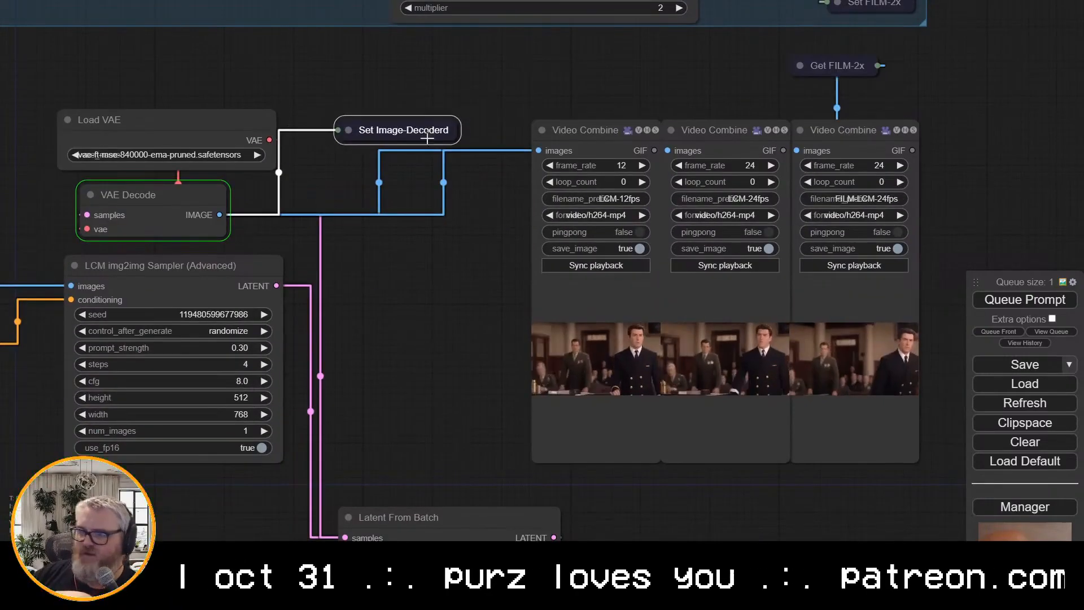
pyautogui.scroll(-3, 402, 117)
pyautogui.moveTo(141, 122); pyautogui.dragTo(288, 221)
pyautogui.moveTo(294, 73); pyautogui.dragTo(284, 76)
pyautogui.click(152, 173)
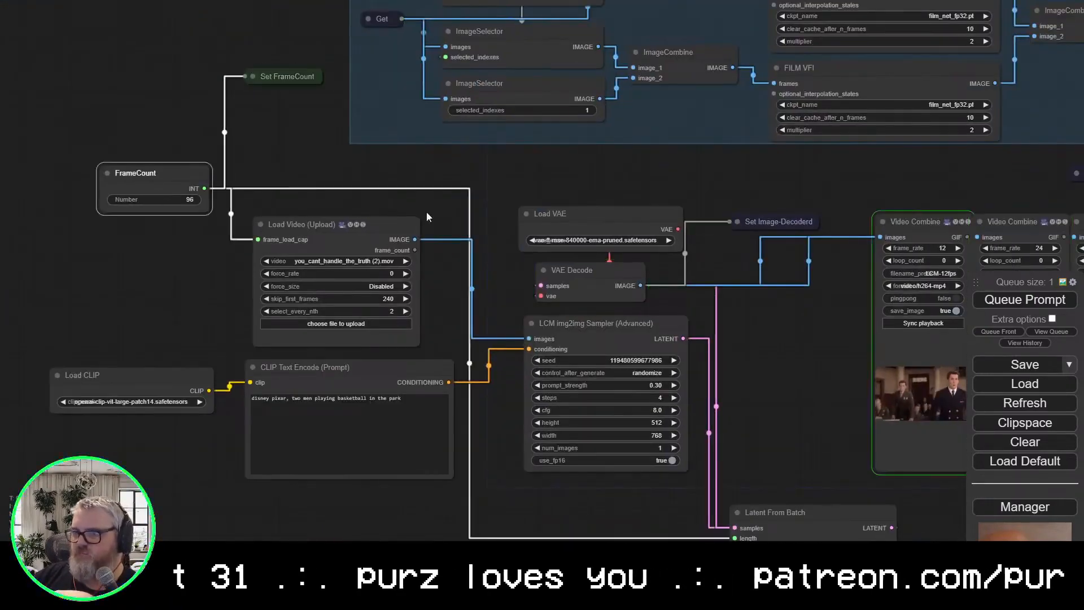
# Inspect the courtroom characters in the LCM-12fps and LCM-24fps previews of the latest run at close range
pyautogui.moveTo(520, 250); pyautogui.dragTo(192, 204)
pyautogui.moveTo(487, 325); pyautogui.dragTo(493, 279)
pyautogui.scroll(9, 482, 330)
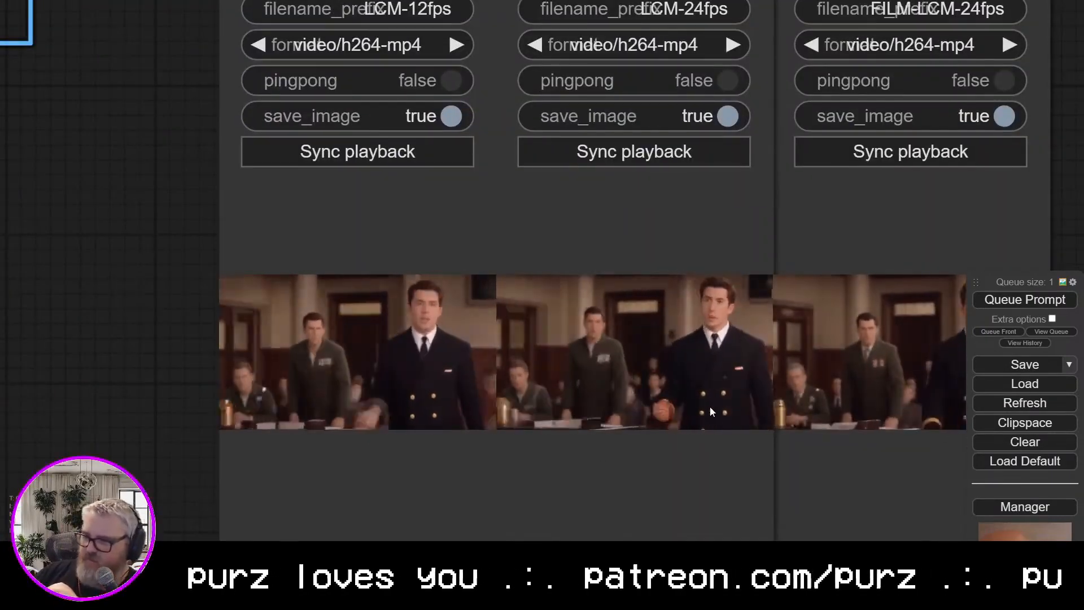
pyautogui.scroll(5, 626, 354)
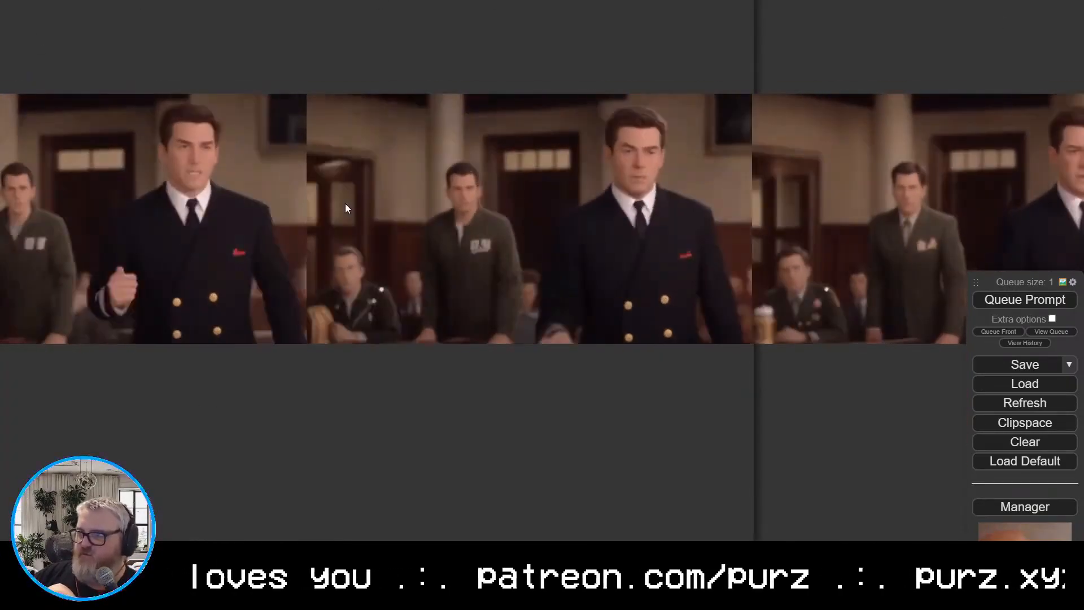
pyautogui.scroll(-12, 621, 395)
pyautogui.scroll(7, 435, 396)
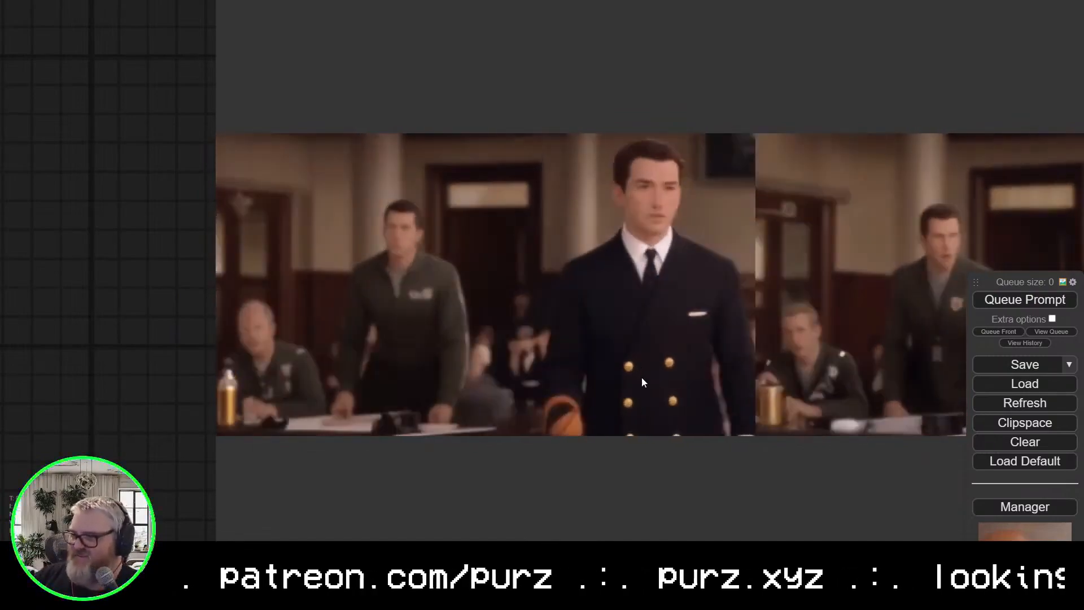
# Look over the Latent From Batch node and the overall workflow layout around the Video Combine nodes
pyautogui.scroll(-15, 265, 333)
pyautogui.moveTo(321, 478); pyautogui.dragTo(443, 439)
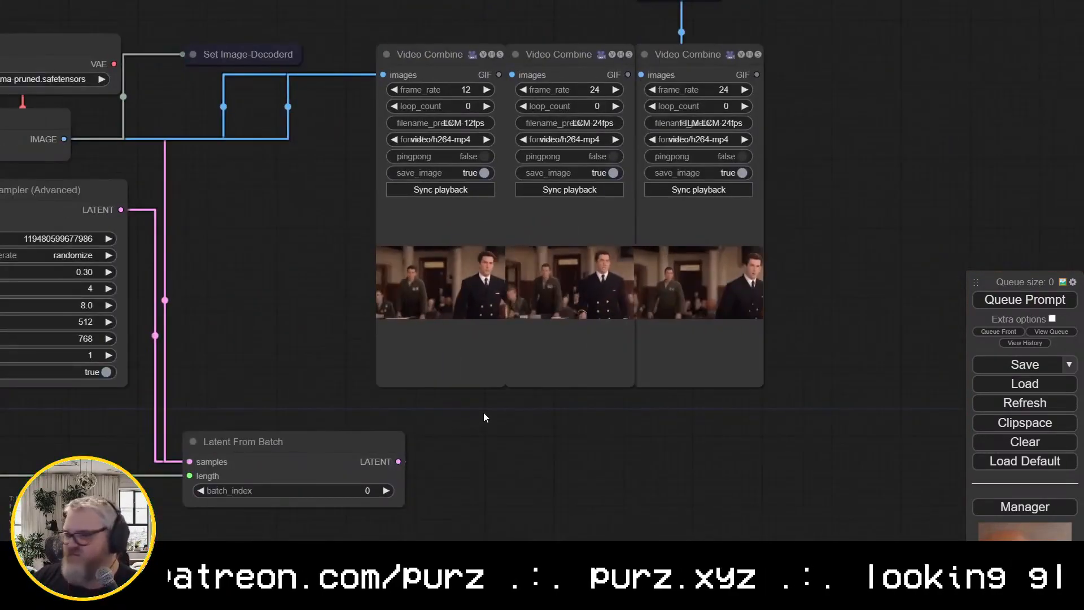
pyautogui.moveTo(321, 455)
pyautogui.mouseDown()
pyautogui.moveTo(297, 454)
pyautogui.moveTo(320, 456)
pyautogui.mouseUp()
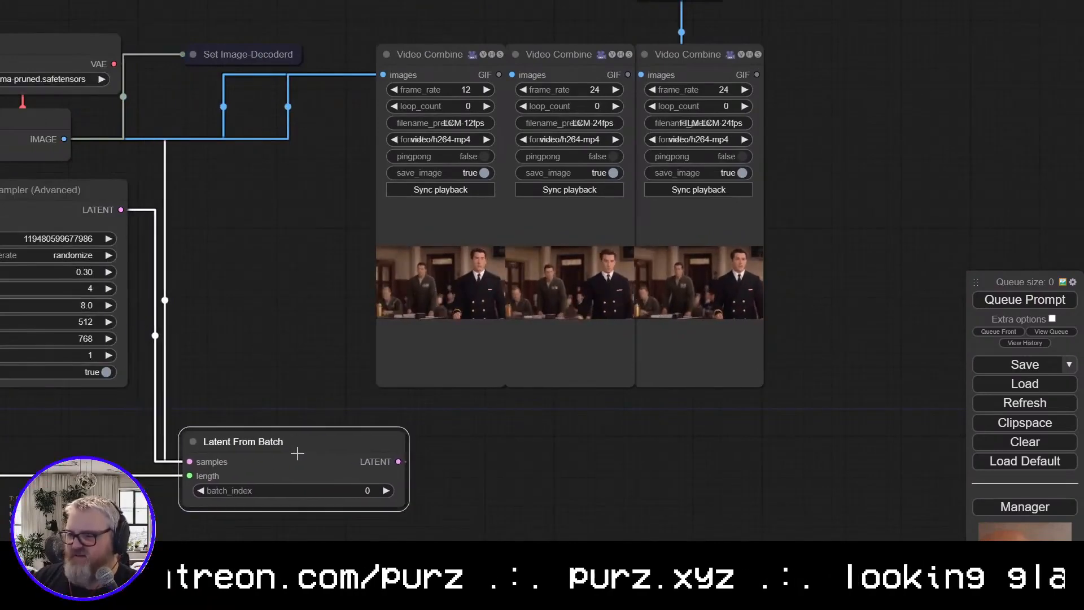
pyautogui.click(314, 398)
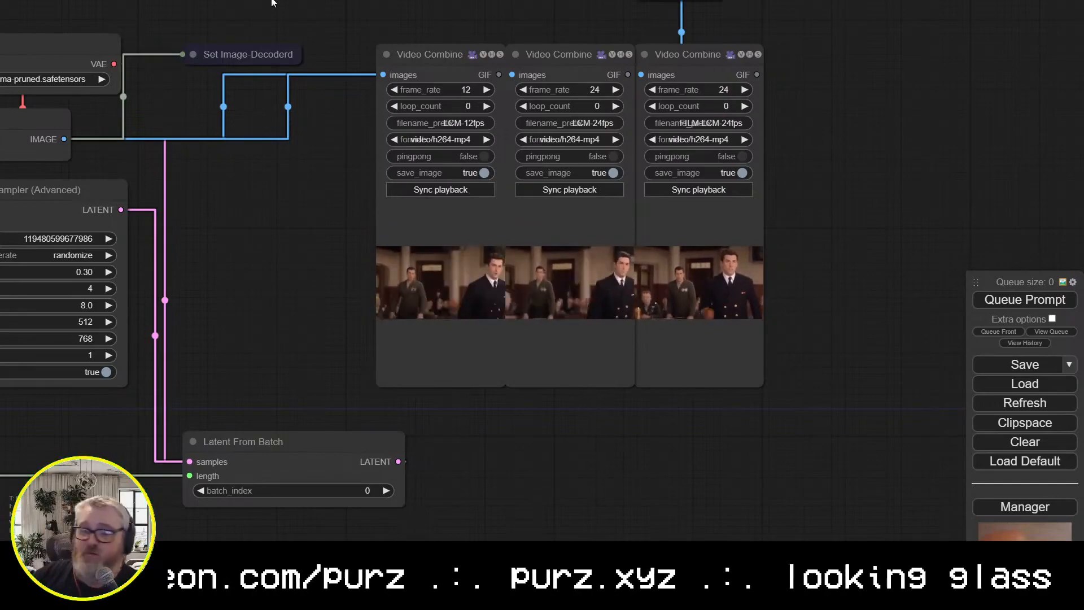
pyautogui.scroll(-9, 418, 350)
pyautogui.scroll(7, 452, 333)
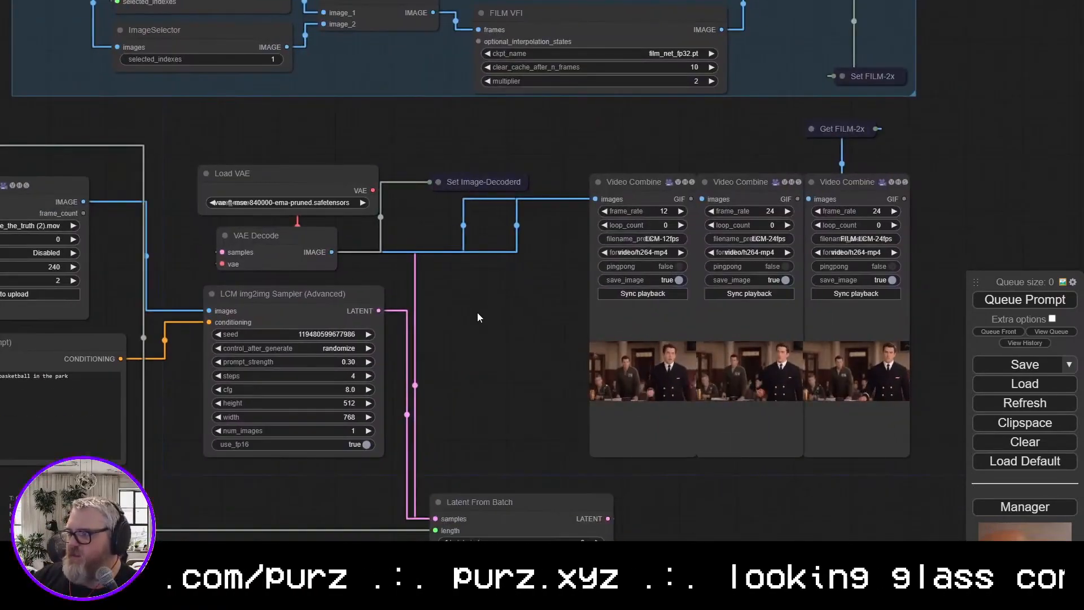
# Examine the interpolated FILM-LCM-24fps preview up close next to the LCM-24fps preview
pyautogui.scroll(1, 515, 320)
pyautogui.moveTo(515, 320); pyautogui.dragTo(153, 237)
pyautogui.scroll(5, 153, 238)
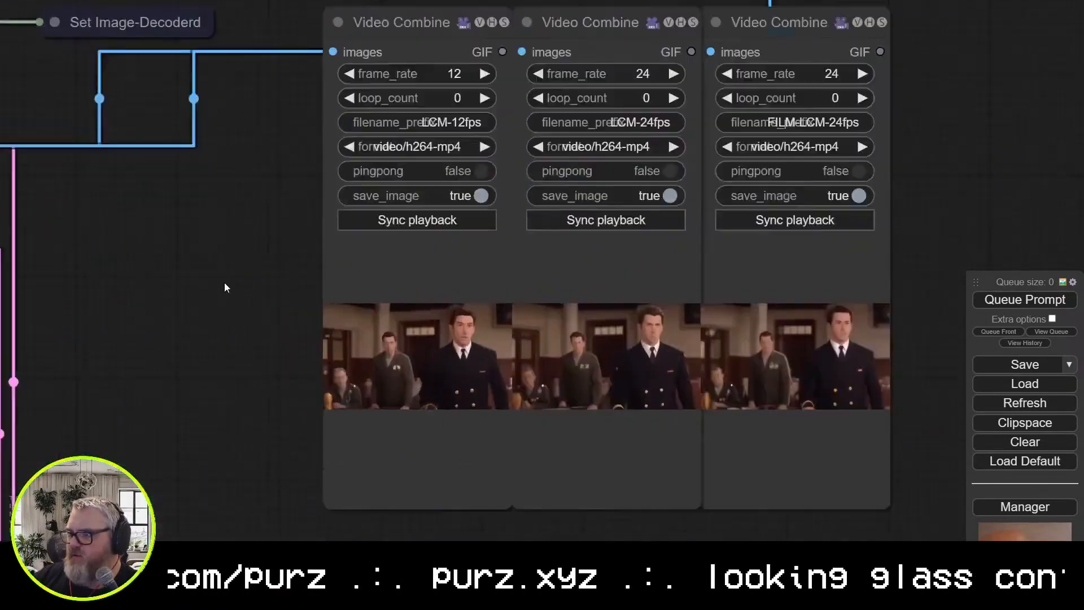
pyautogui.moveTo(954, 415); pyautogui.dragTo(798, 402)
pyautogui.scroll(5, 798, 402)
pyautogui.scroll(6, 604, 333)
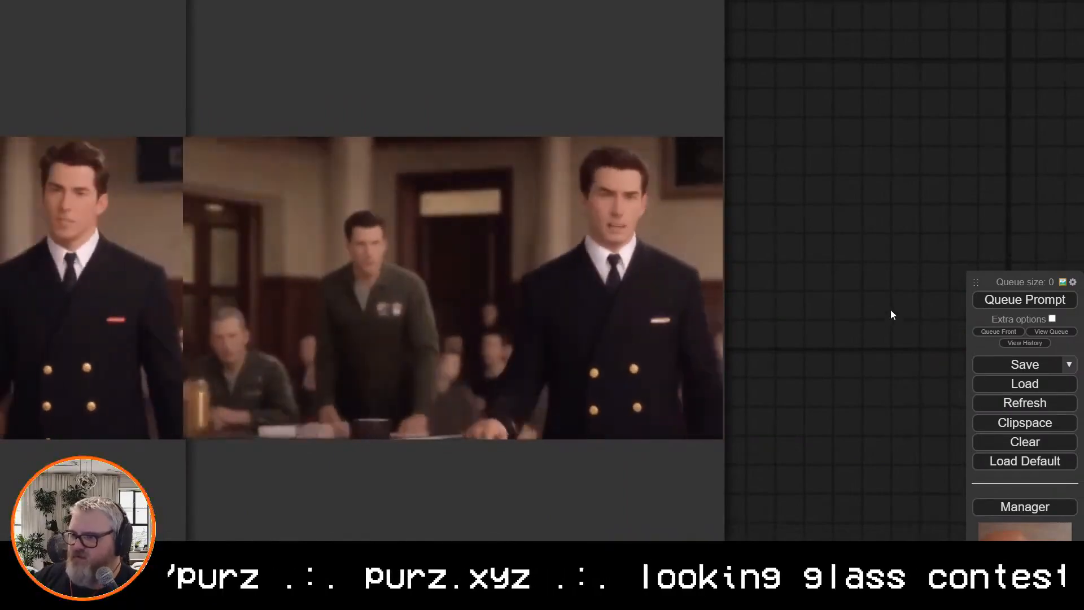
# Save the workflow as workflow.json
pyautogui.scroll(-10, 890, 310)
pyautogui.hotkey('ctrl', 's')
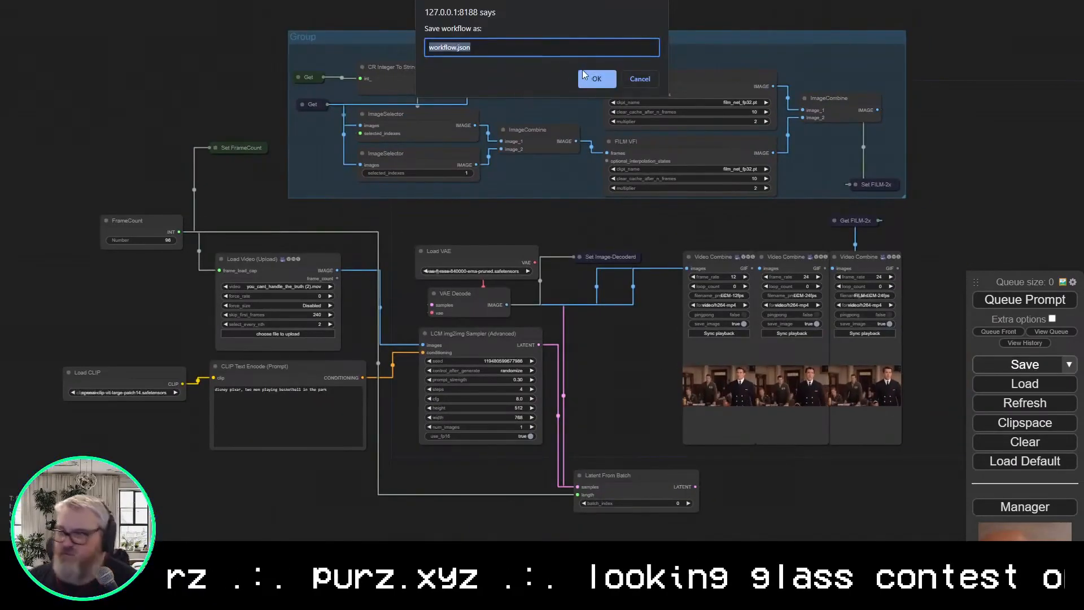
pyautogui.press('Return')
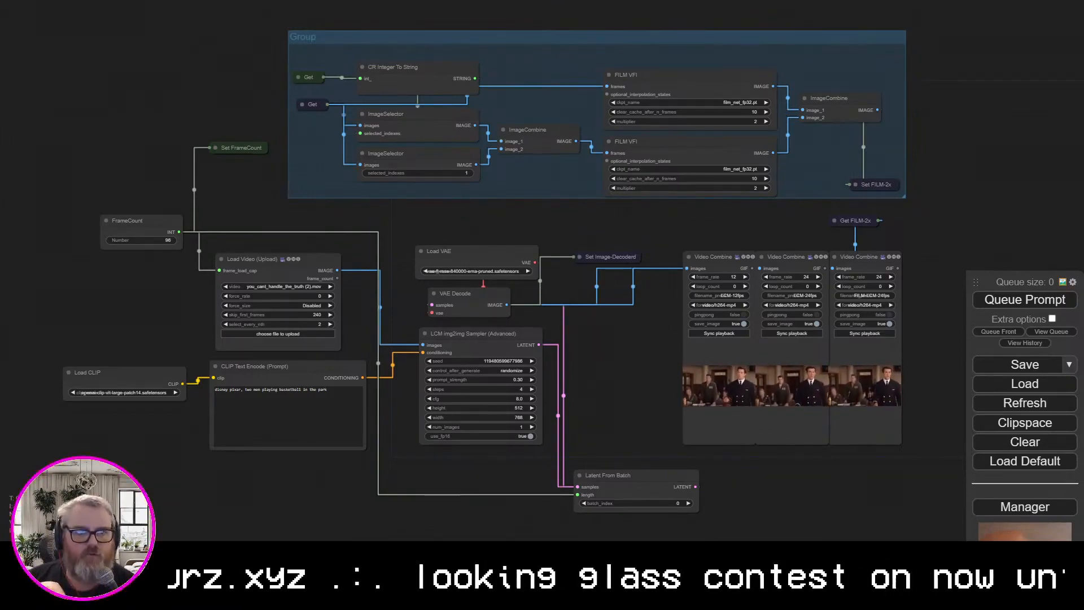
# Open twitter.com in a new browser tab
pyautogui.hotkey('ctrl', 't')
pyautogui.write('twitter.com')
pyautogui.press('Return')
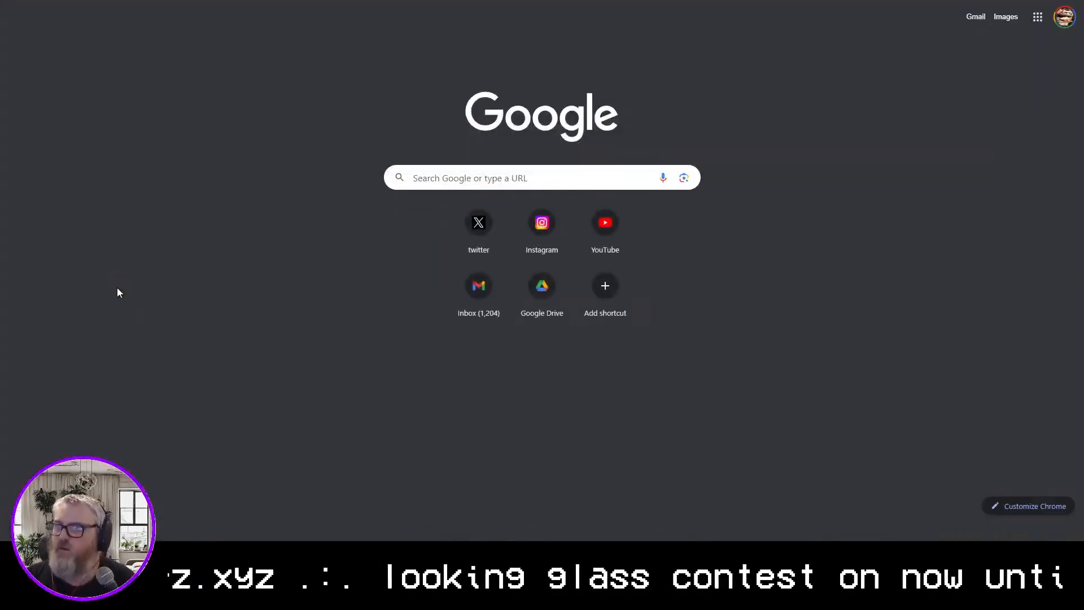
# Open the X thread about 3D sound and AI animation made with Cinema 4D and ComfyUI, and view its media enlarged
pyautogui.click(733, 17)
pyautogui.write('lovis')
pyautogui.click(733, 75)
pyautogui.scroll(-15, 448, 371)
pyautogui.click(648, 435)
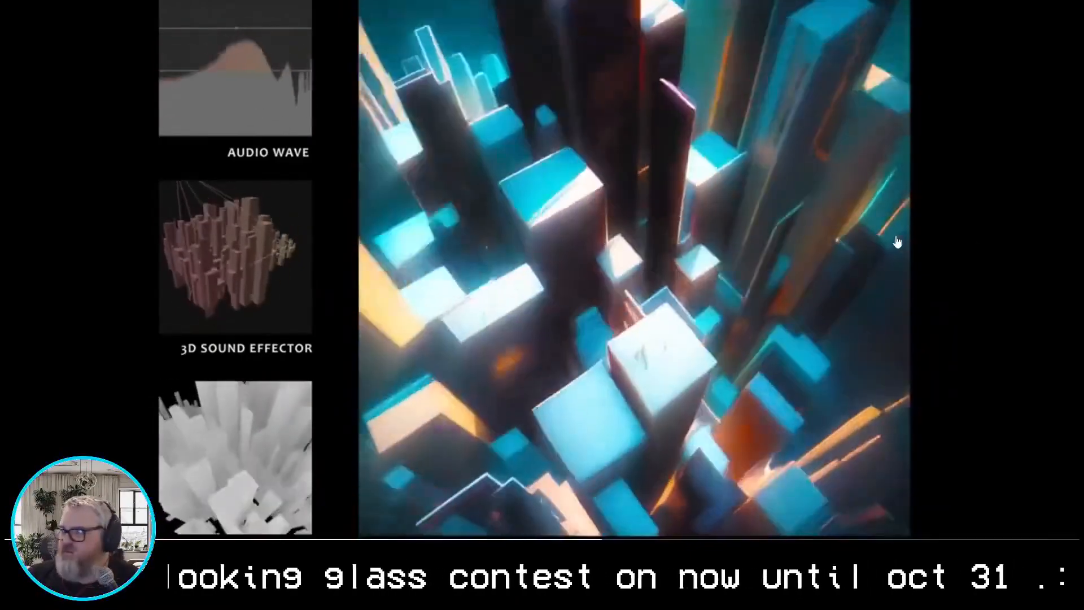
pyautogui.press('Escape')
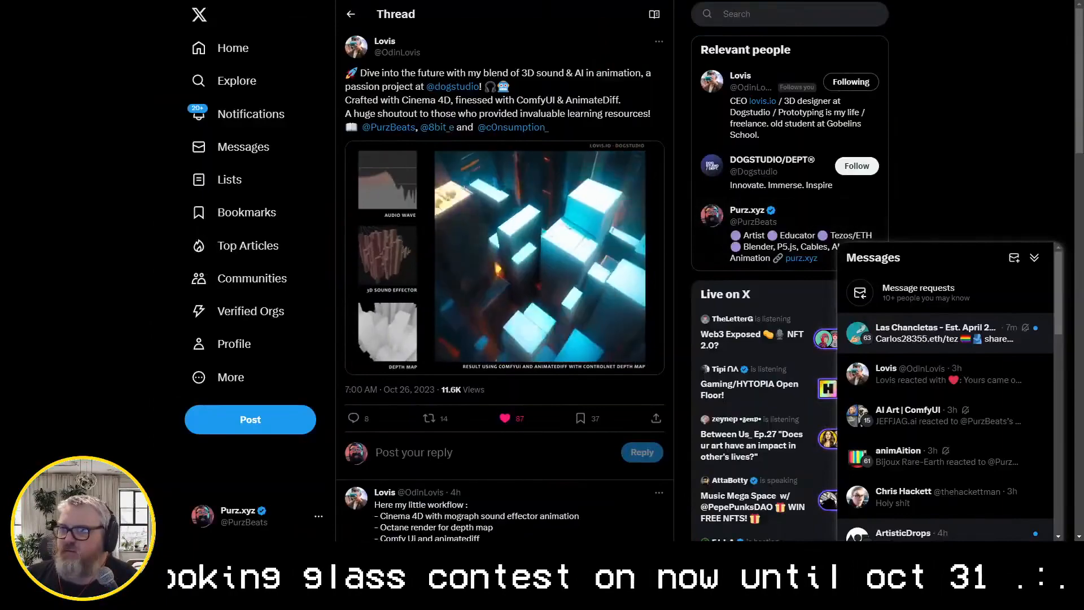
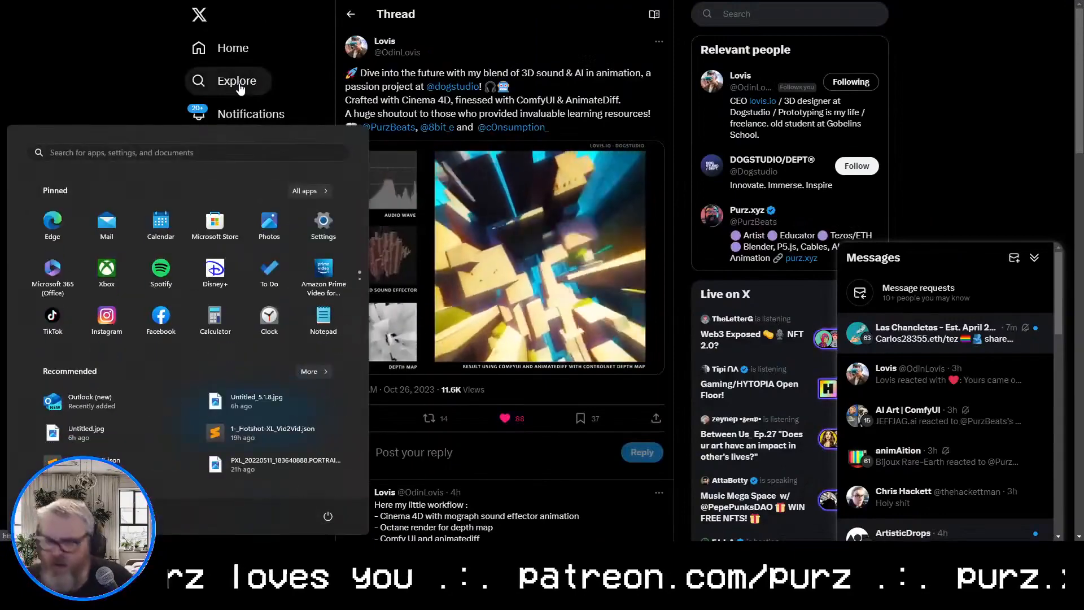
# Switch to the Splice sample library and search its sounds for "house"
pyautogui.press('super')
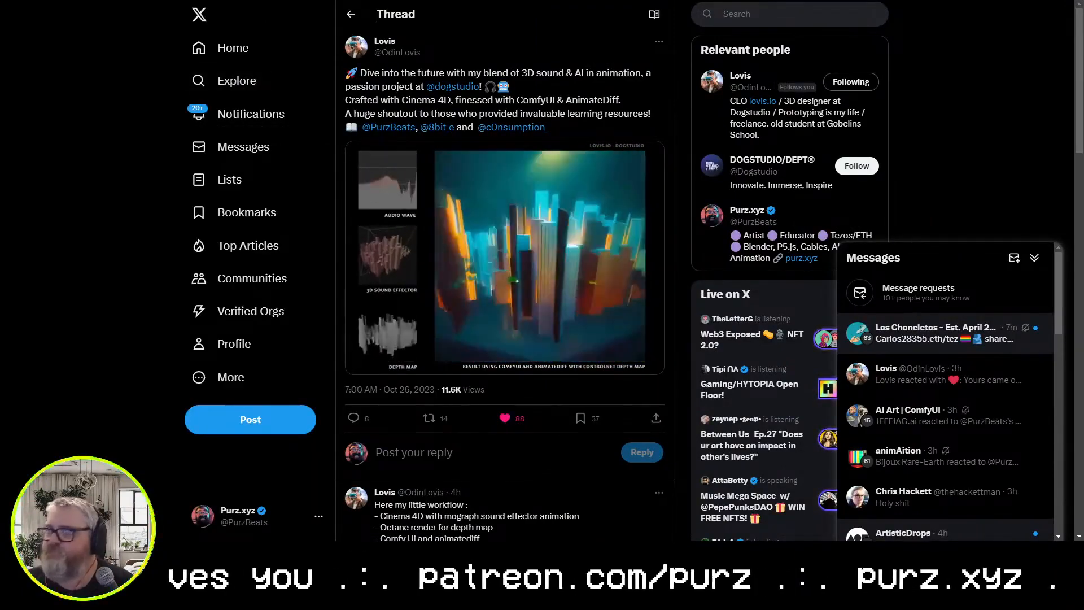
pyautogui.click(280, 541)
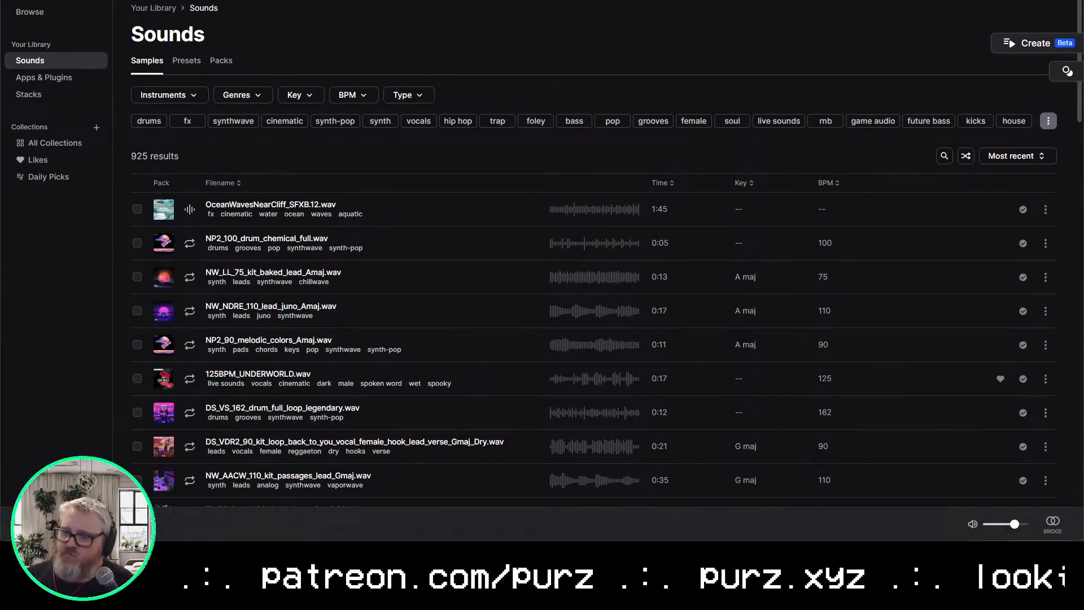
pyautogui.hotkey('alt', 'Tab')
pyautogui.hotkey('alt', 'Tab')
pyautogui.scroll(-5, 885, 349)
pyautogui.scroll(5, 887, 344)
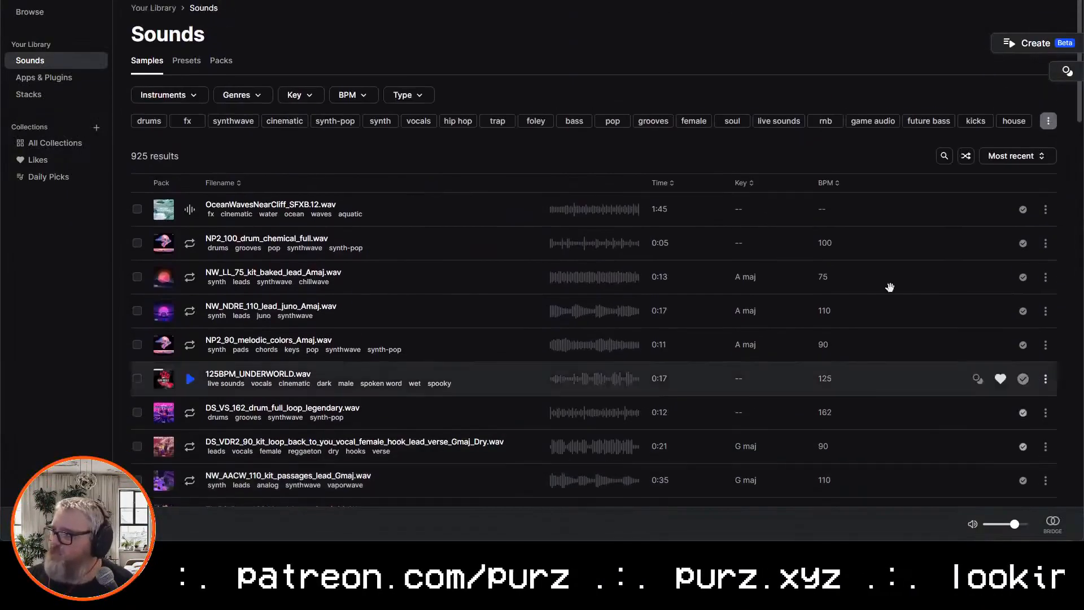
pyautogui.click(944, 157)
pyautogui.write('house')
pyautogui.press('Return')
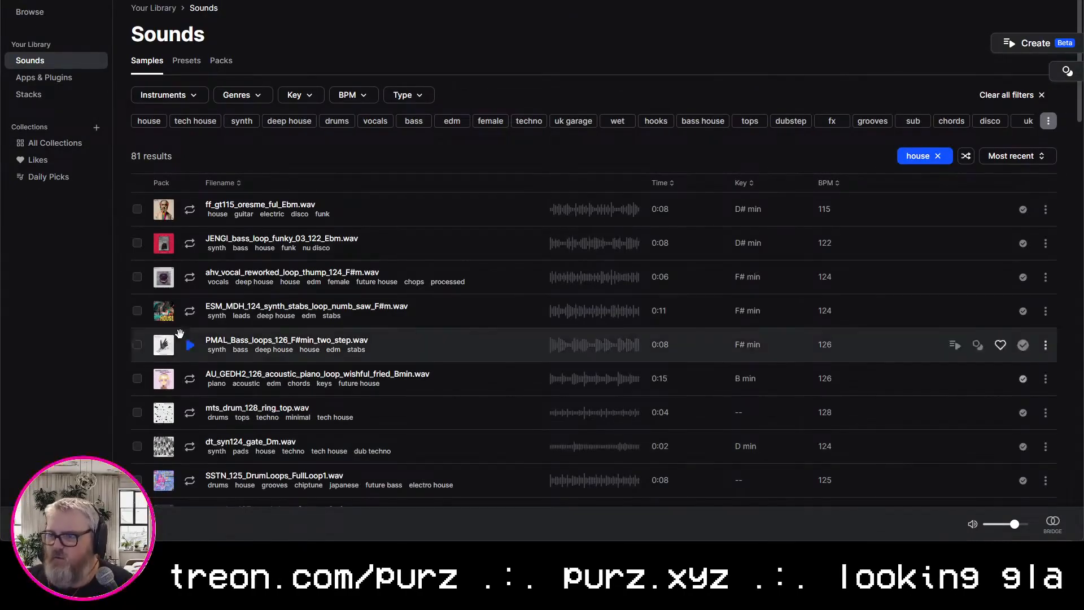
# Preview the upper house samples, including the funky bass loop, reworked vocal, ring_top drums, synth stabs and SSTN_125_DrumLoops_FullLoop1
pyautogui.click(192, 213)
pyautogui.click(192, 243)
pyautogui.click(191, 279)
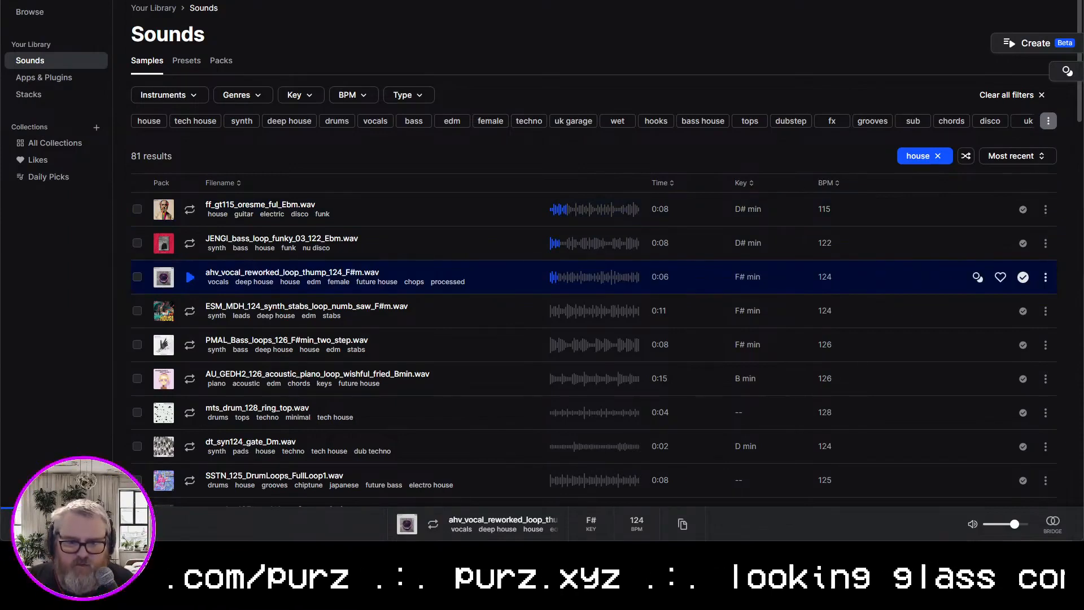
pyautogui.click(190, 414)
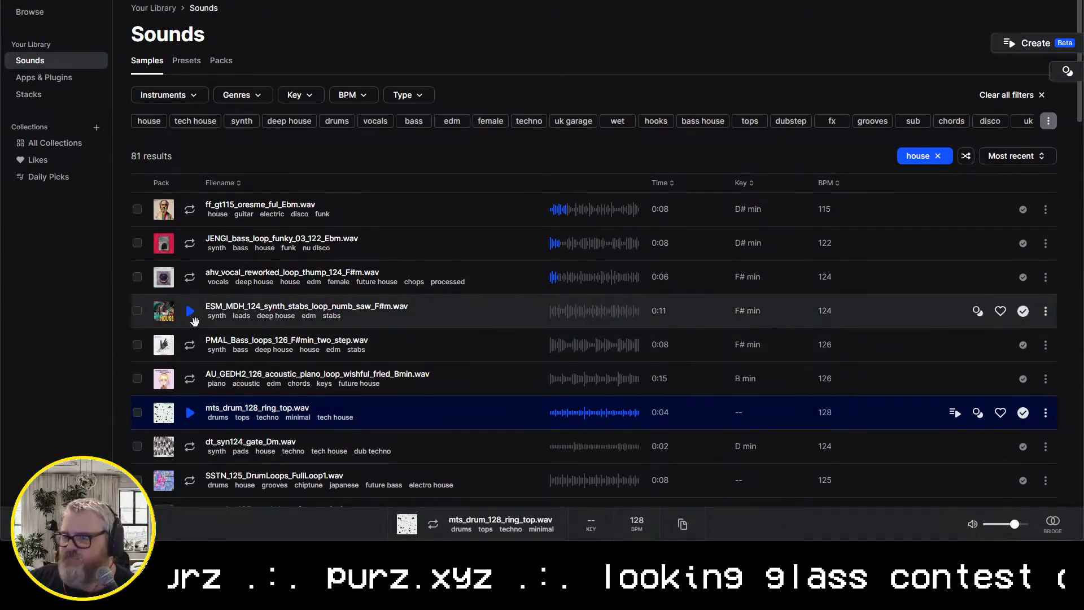
pyautogui.click(191, 313)
pyautogui.scroll(-2, 203, 410)
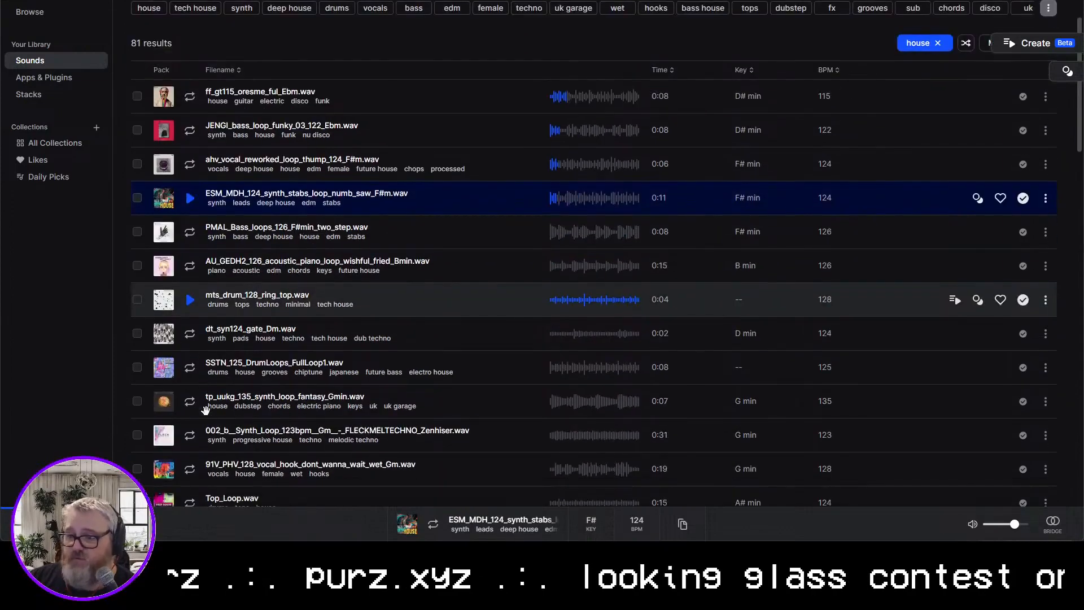
pyautogui.scroll(-1, 188, 314)
pyautogui.click(189, 311)
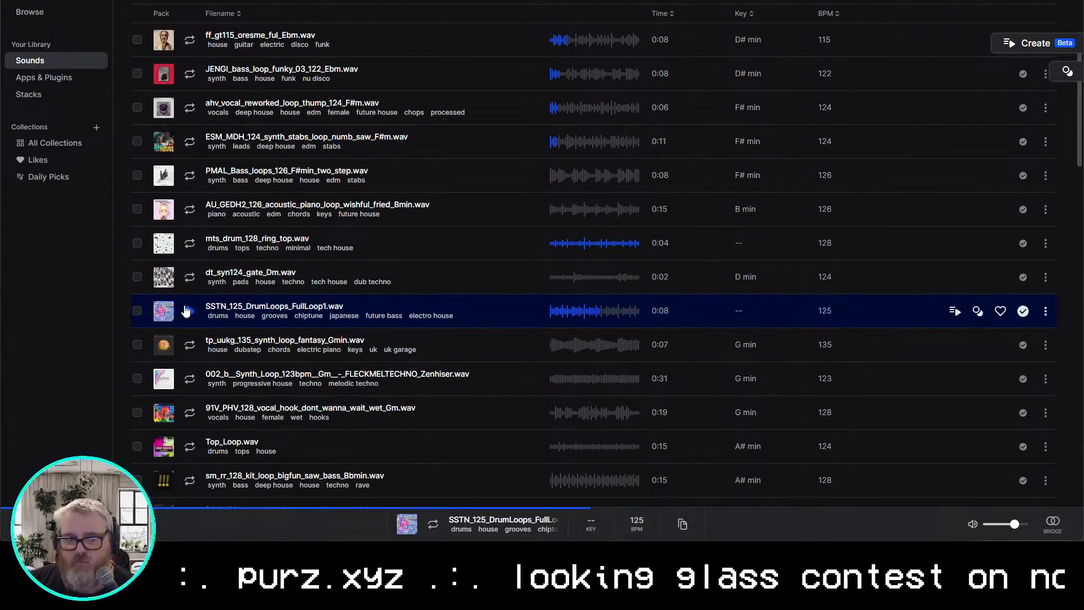
# Preview more house samples further down, including the jeromesydneyham kick, saw bass, vocal hook, sideshow acid and NA_DPGH_128_drum_loop_top_blank
pyautogui.scroll(-2, 186, 310)
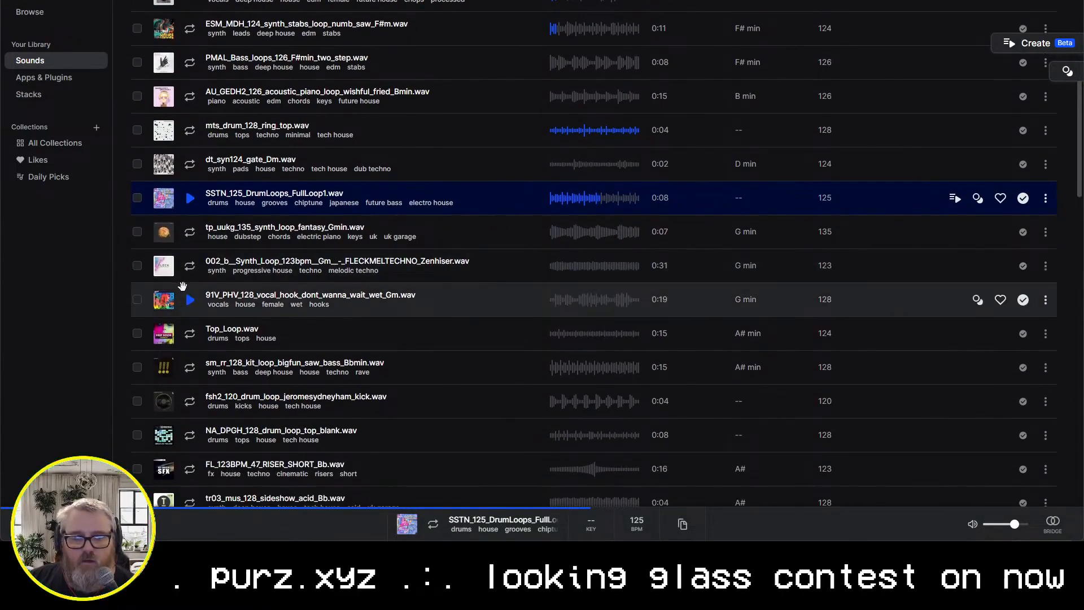
pyautogui.scroll(-1, 183, 288)
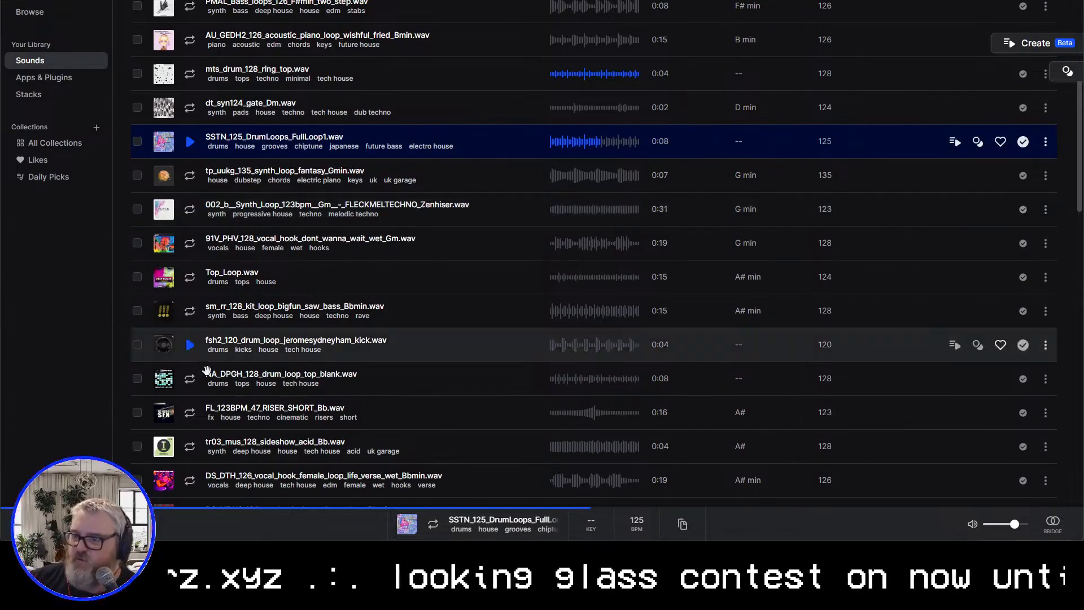
pyautogui.click(189, 345)
pyautogui.click(186, 316)
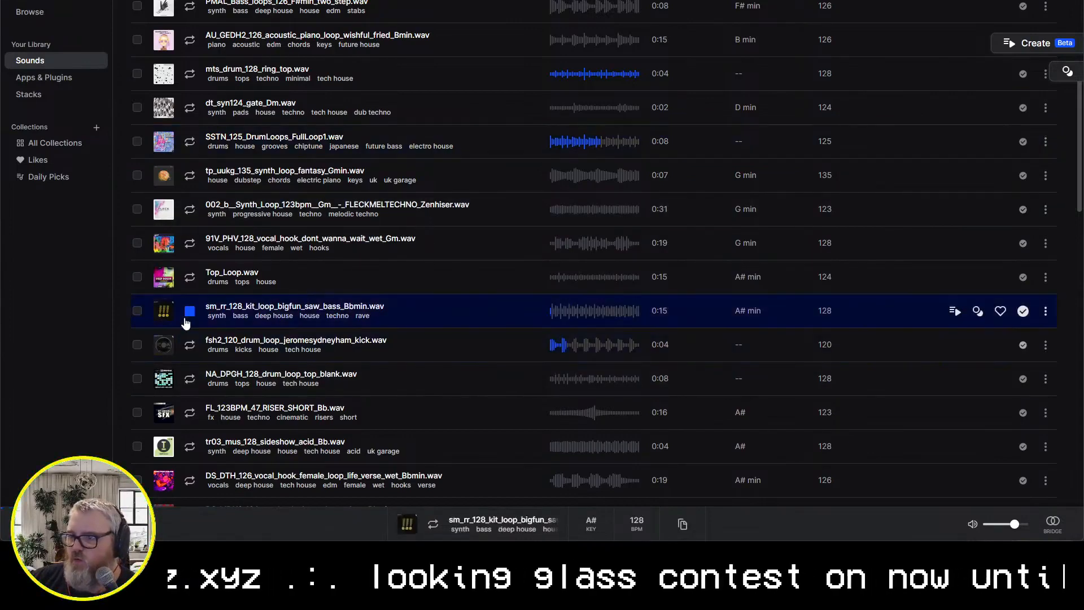
pyautogui.click(192, 248)
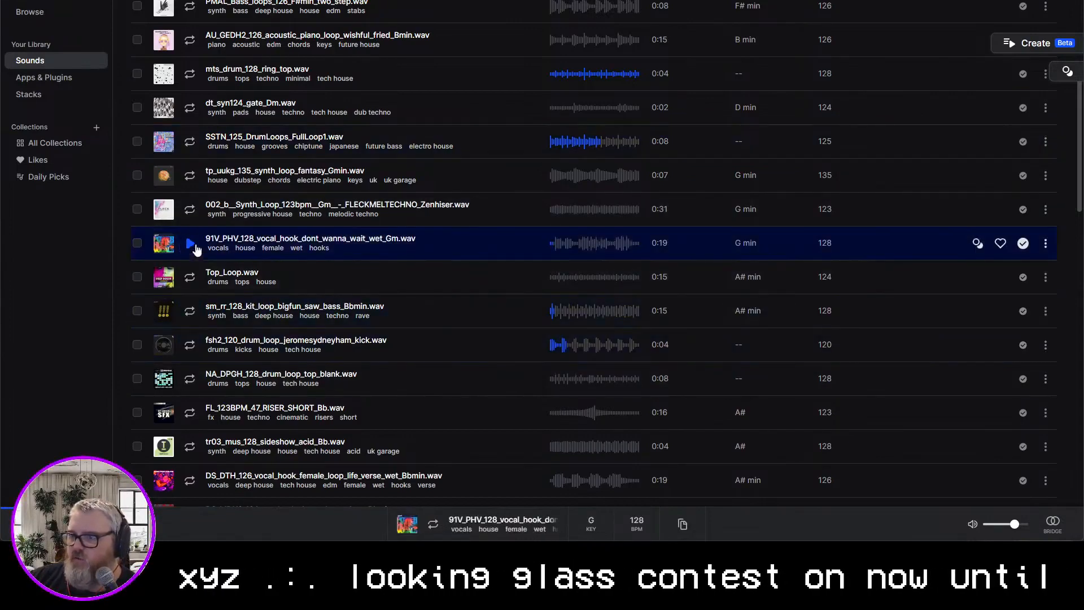
pyautogui.click(190, 209)
pyautogui.click(190, 177)
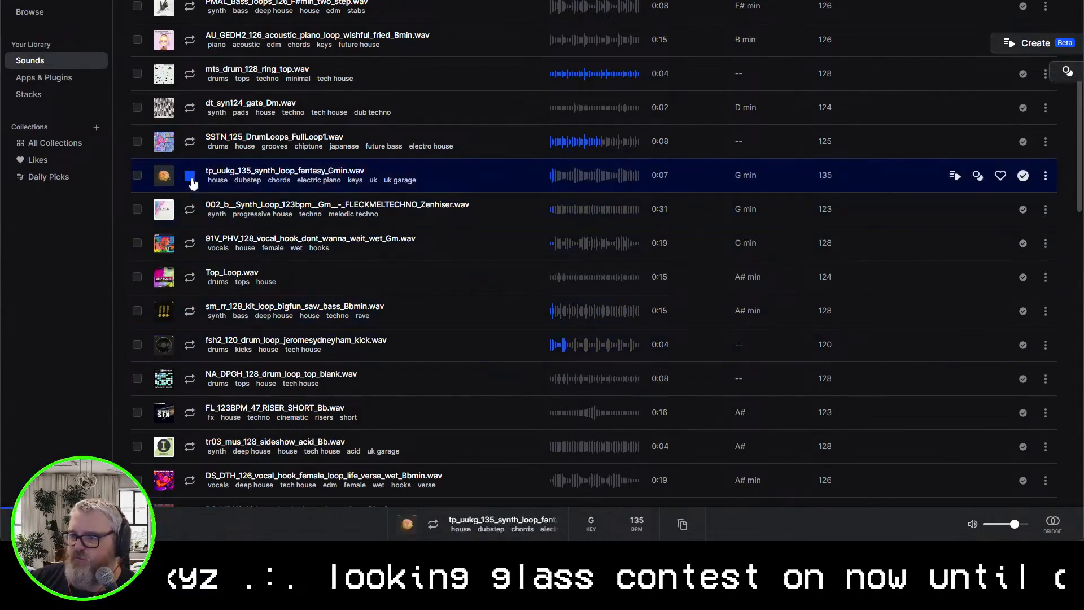
pyautogui.click(189, 447)
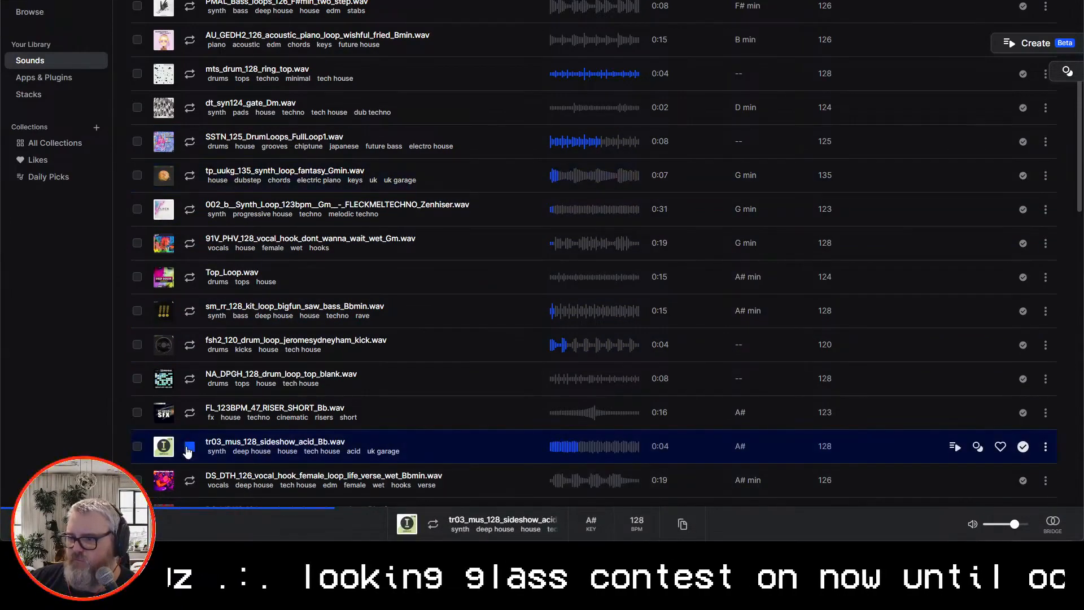
pyautogui.click(191, 379)
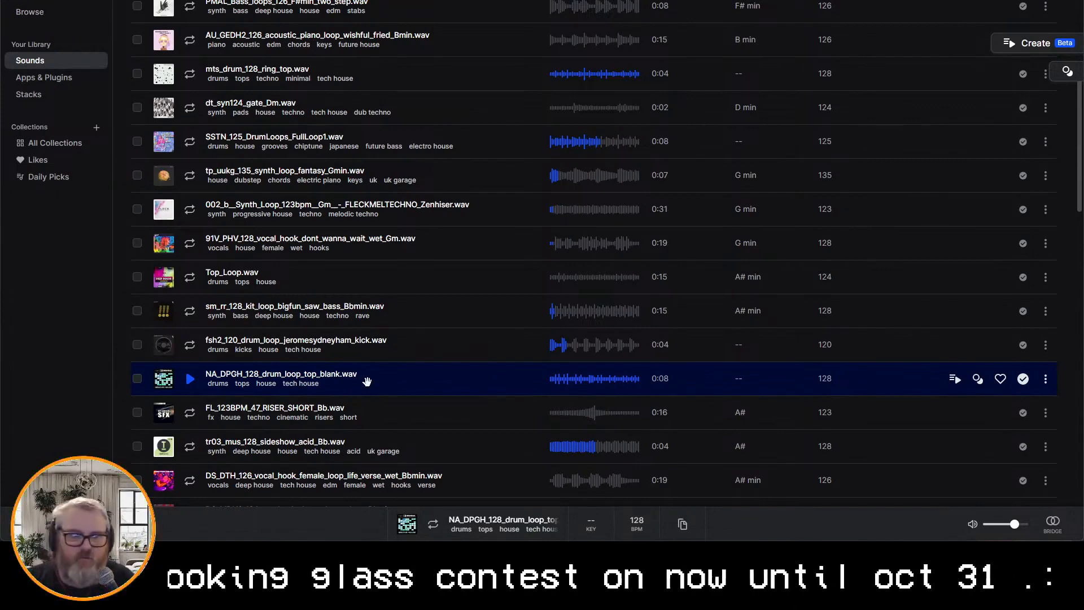
# Launch Ableton Live, preview the fsh2_120_drum_loop_jeromesydneyham_kick sample, and maximize the Ableton window
pyautogui.press('super')
pyautogui.write('avio')
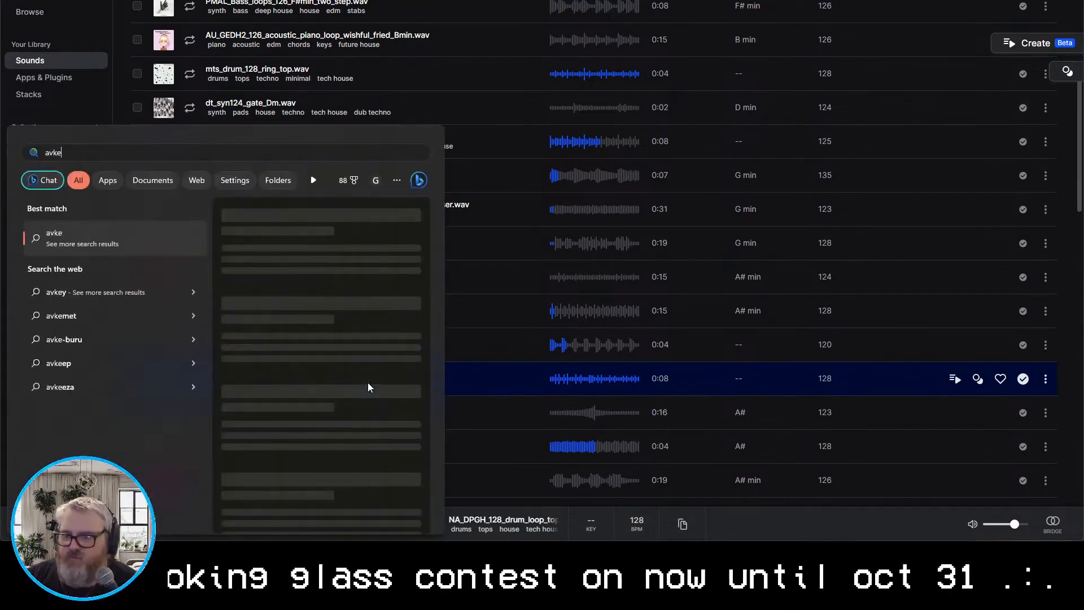
pyautogui.press('BackSpace')
pyautogui.press('BackSpace')
pyautogui.press('BackSpace')
pyautogui.write('bl')
pyautogui.press('Return')
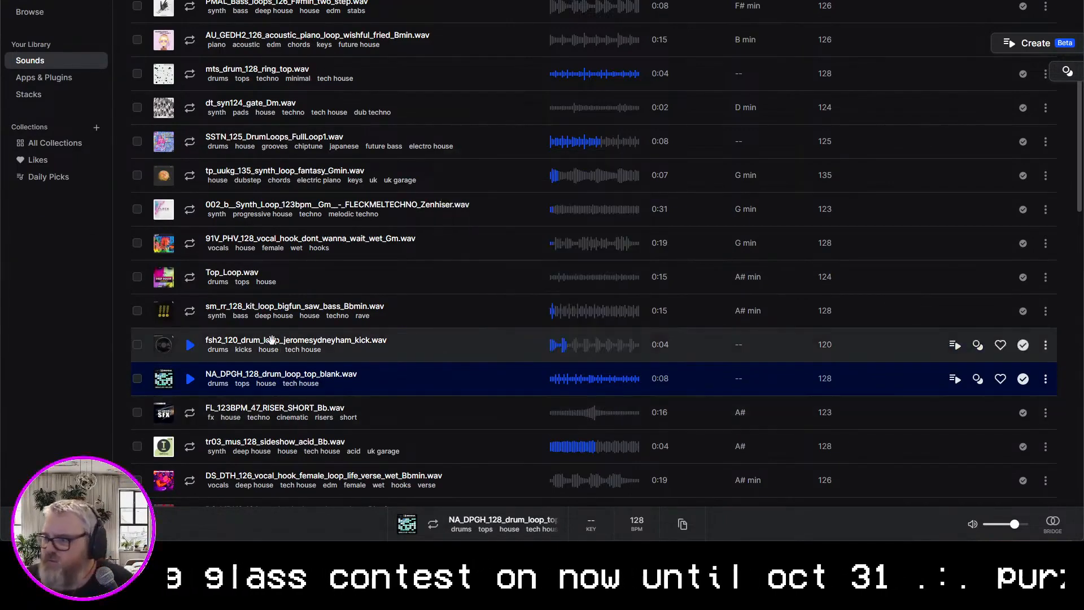
pyautogui.click(226, 355)
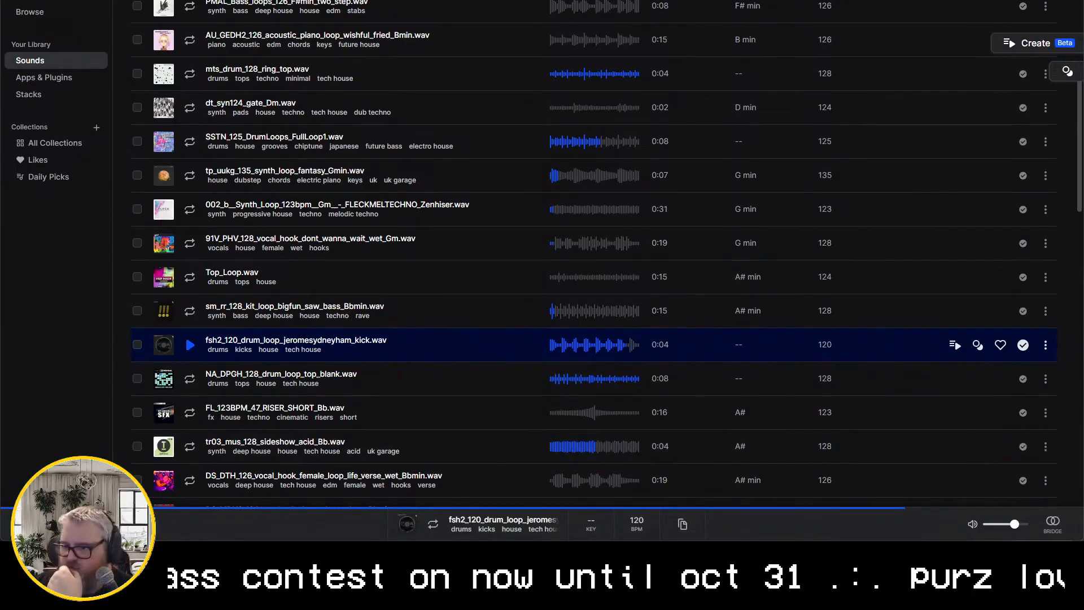
pyautogui.hotkey('alt', 'Tab')
pyautogui.press('super+Up')
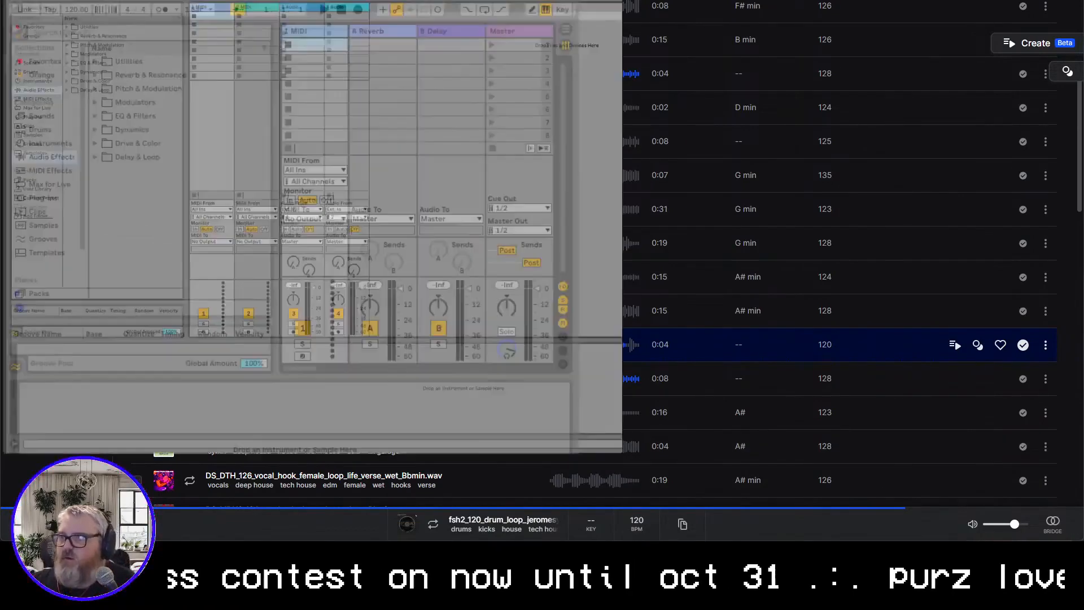
# In the arrangement, place NA_DPGH_128_drum_loop_top_blank on track 3 and the fsh2_120 kick on track 4 from bar 1, extending the kick to four bars
pyautogui.press('Tab')
pyautogui.hotkey('alt', 'Tab')
pyautogui.moveTo(361, 376); pyautogui.dragTo(228, 164)
pyautogui.hotkey('alt', 'Tab')
pyautogui.moveTo(228, 165); pyautogui.dragTo(220, 165)
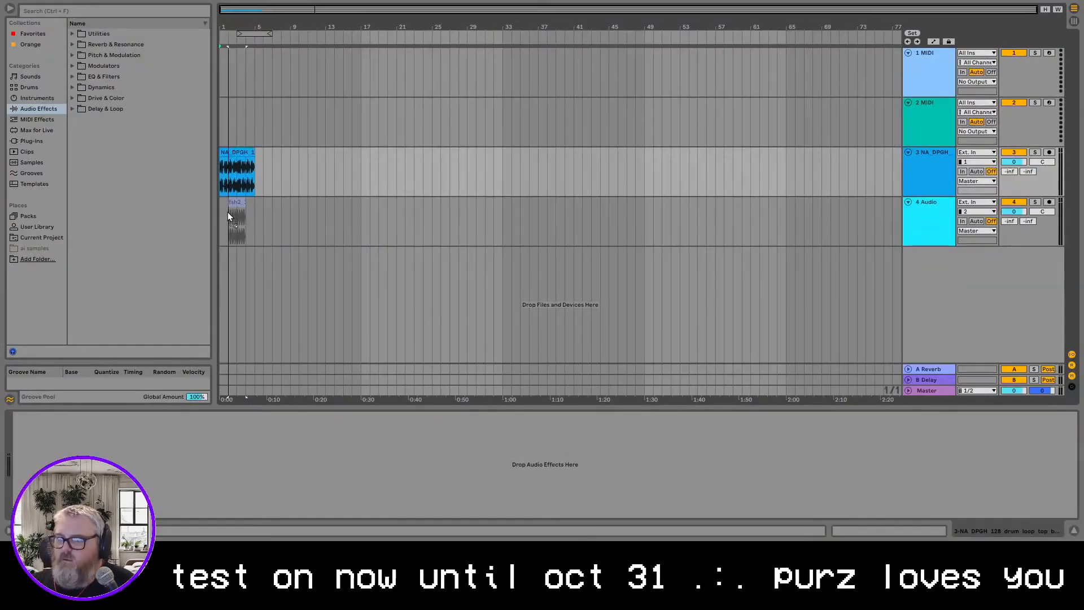
pyautogui.moveTo(228, 212); pyautogui.dragTo(255, 202)
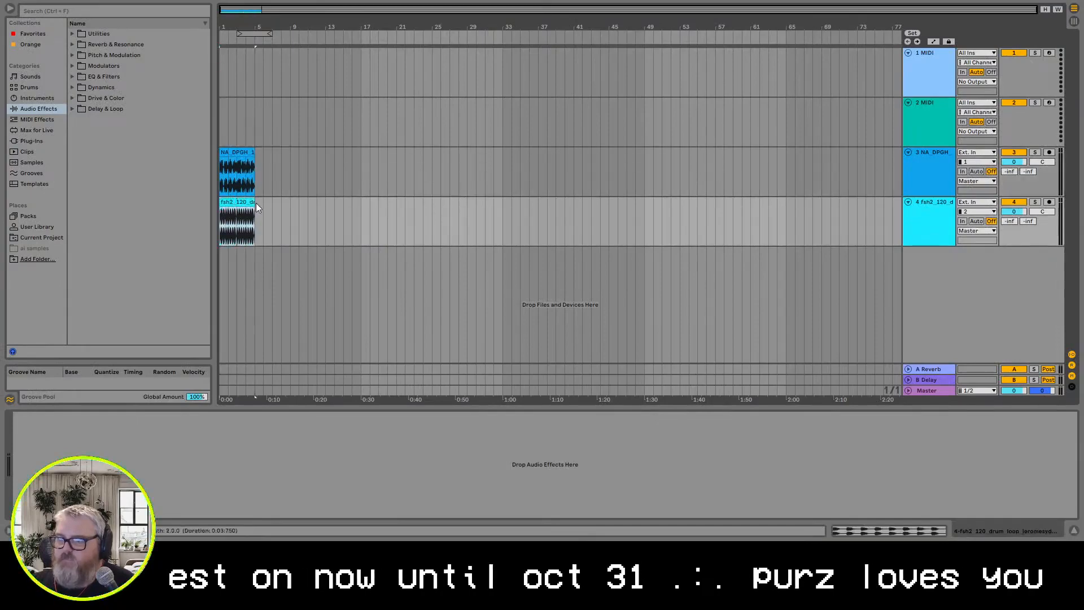
# Open the kick clip's details, select it together with the drum loop clip on track 3, and start playback
pyautogui.doubleClick(235, 202)
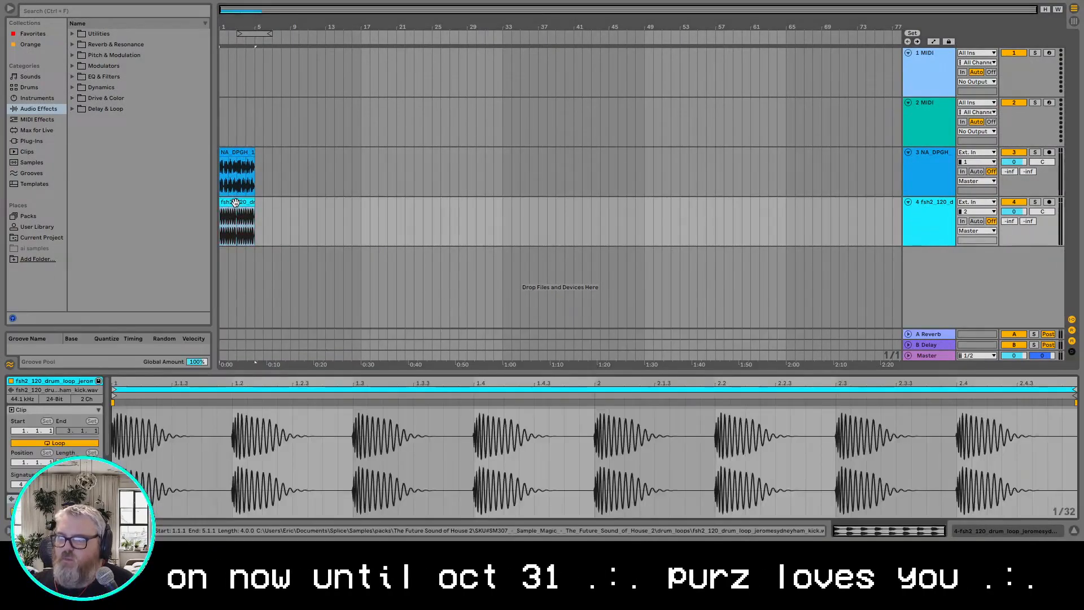
pyautogui.keyDown('shift'); pyautogui.click(236, 152); pyautogui.keyUp('shift')
pyautogui.scroll(-1, 72, 454)
pyautogui.press('space')
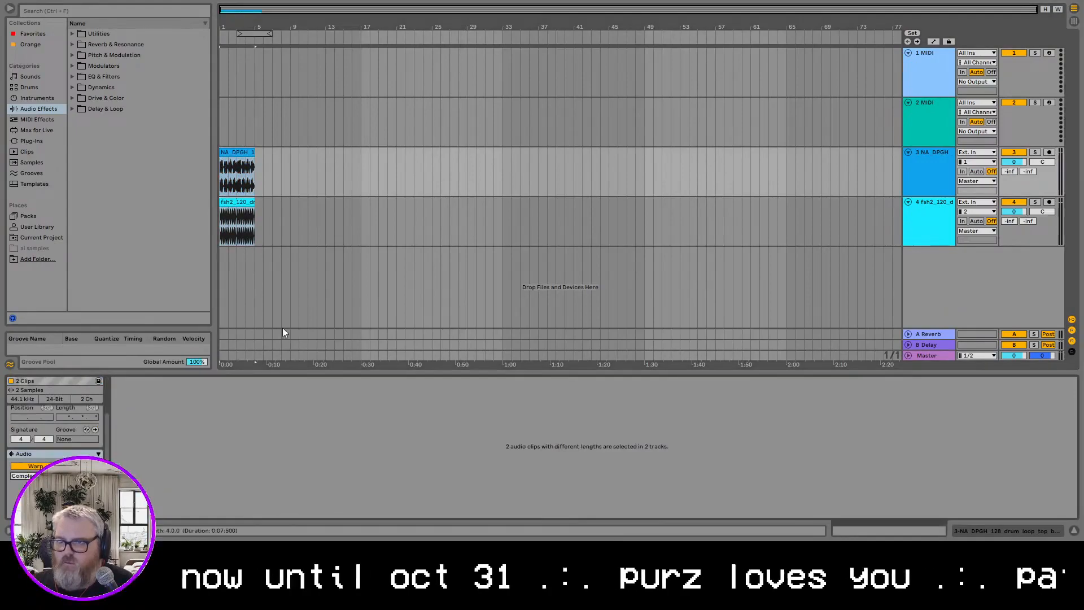
# Lower the volumes to -5.0 dB on the master, -4.0 dB on the kick track and -3.0 dB on the drum loop track
pyautogui.click(909, 355)
pyautogui.click(1016, 306)
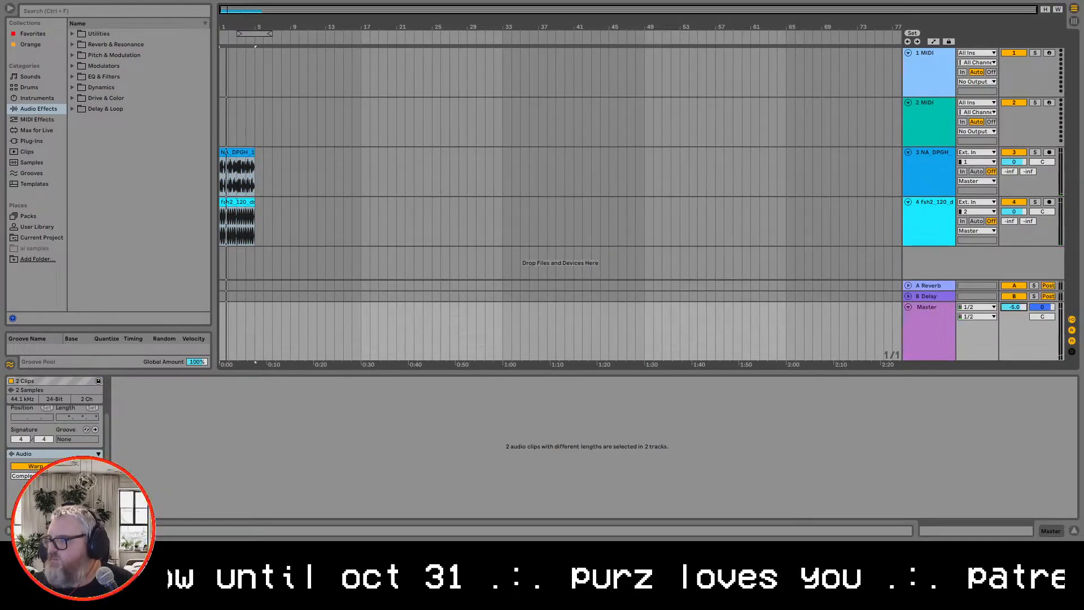
pyautogui.moveTo(1015, 212); pyautogui.dragTo(1015, 221)
pyautogui.moveTo(1014, 161); pyautogui.dragTo(1014, 174)
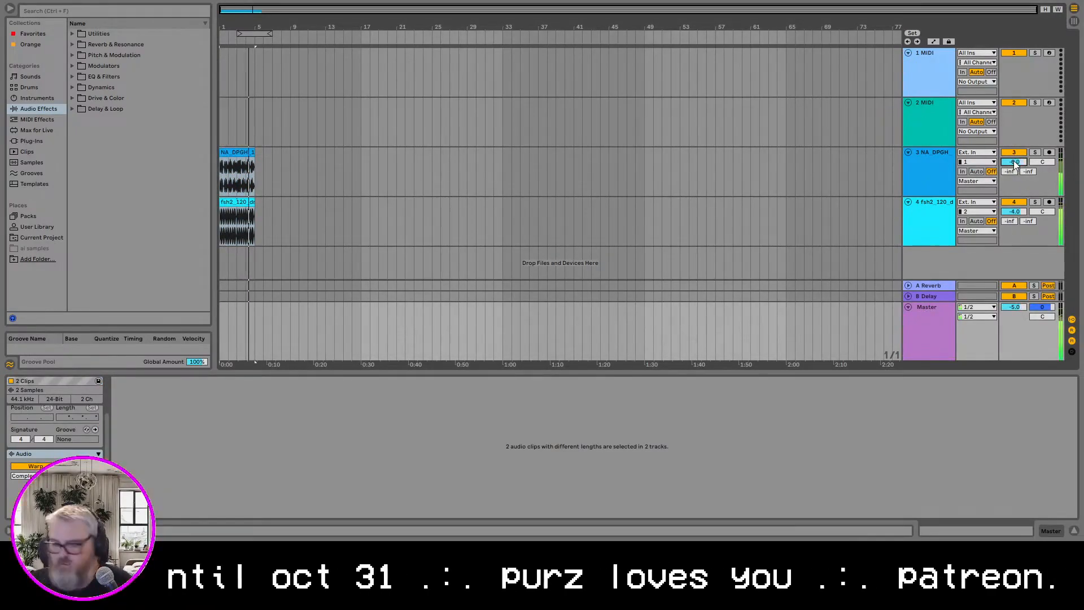
# Loop the selected bars, duplicate both clips directly after the originals, and extend the loop region to eight bars
pyautogui.hotkey('ctrl', 'l')
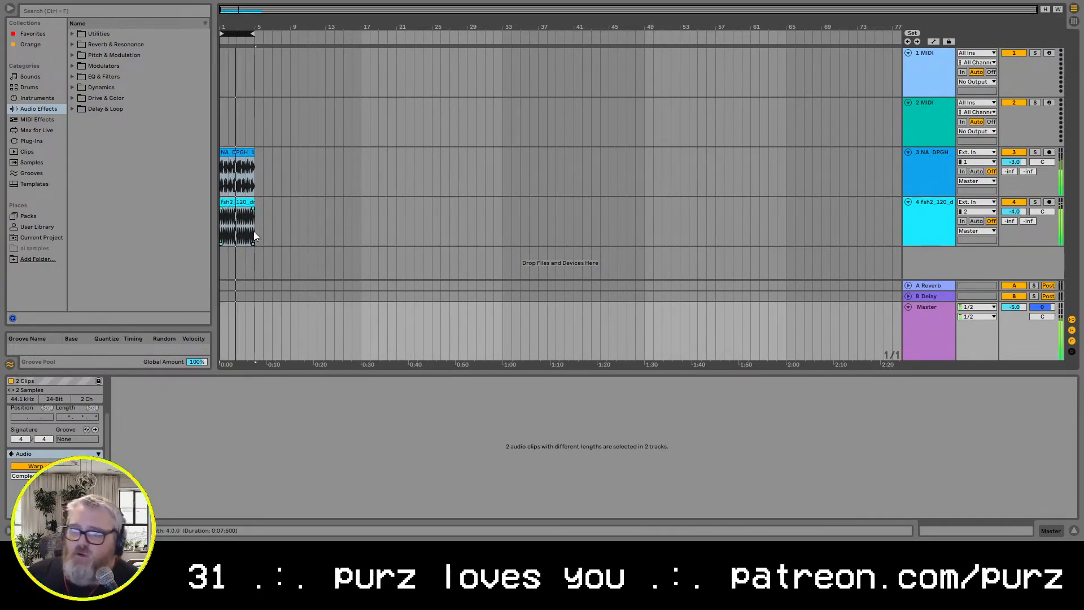
pyautogui.click(230, 202)
pyautogui.keyDown('shift'); pyautogui.click(228, 152); pyautogui.keyUp('shift')
pyautogui.keyDown('ctrl'); pyautogui.moveTo(227, 153); pyautogui.dragTo(261, 157); pyautogui.keyUp('ctrl')
pyautogui.moveTo(254, 33); pyautogui.dragTo(294, 41)
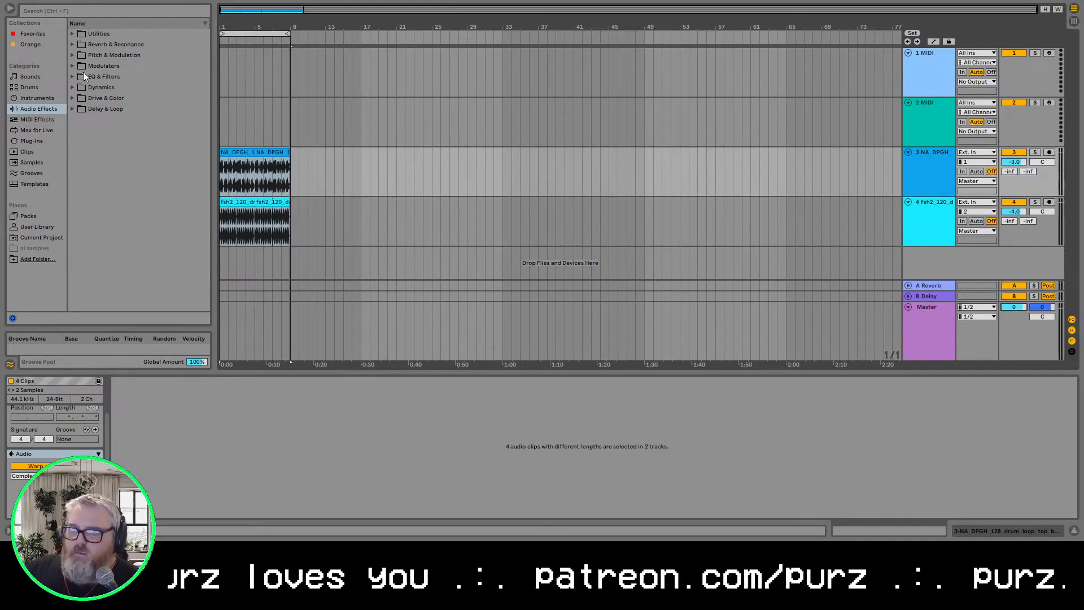
# Add a Multiband Dynamics effect followed by a Limiter to the master track
pyautogui.click(91, 87)
pyautogui.click(117, 98)
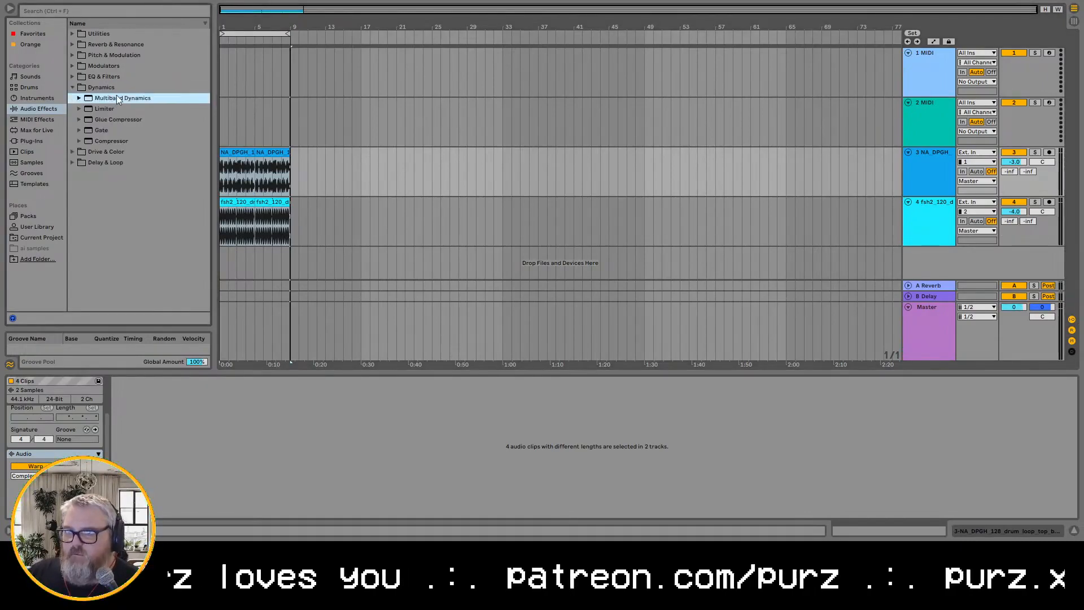
pyautogui.moveTo(291, 279); pyautogui.dragTo(930, 327)
pyautogui.moveTo(105, 108); pyautogui.dragTo(392, 445)
# Load the Multiband Compression preset into the master's Multiband Dynamics and the Low Latency preset into its Limiter
pyautogui.click(80, 98)
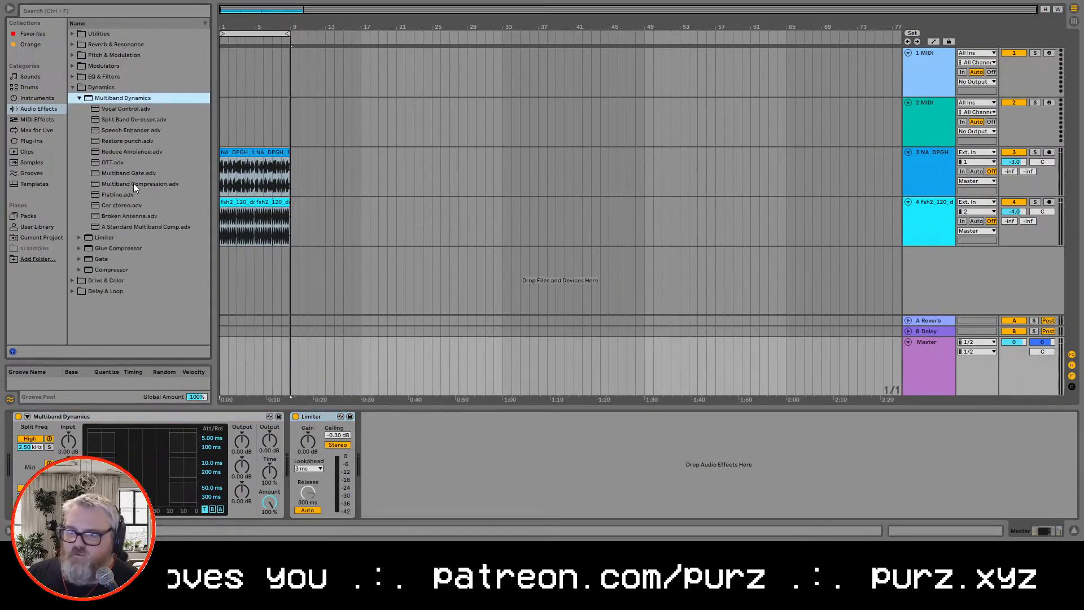
pyautogui.moveTo(132, 184); pyautogui.dragTo(193, 484)
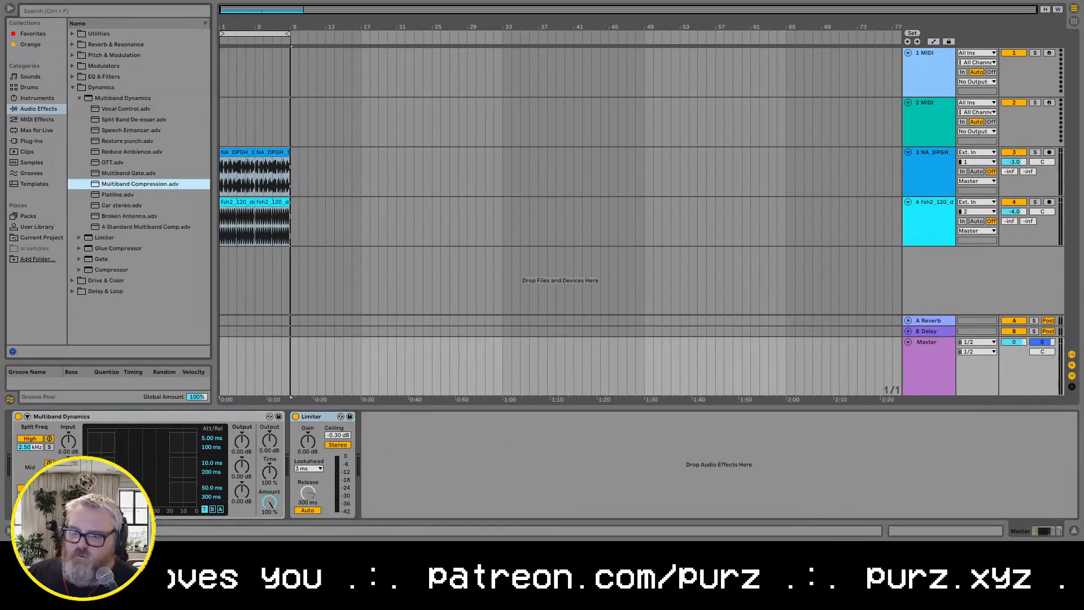
pyautogui.click(86, 236)
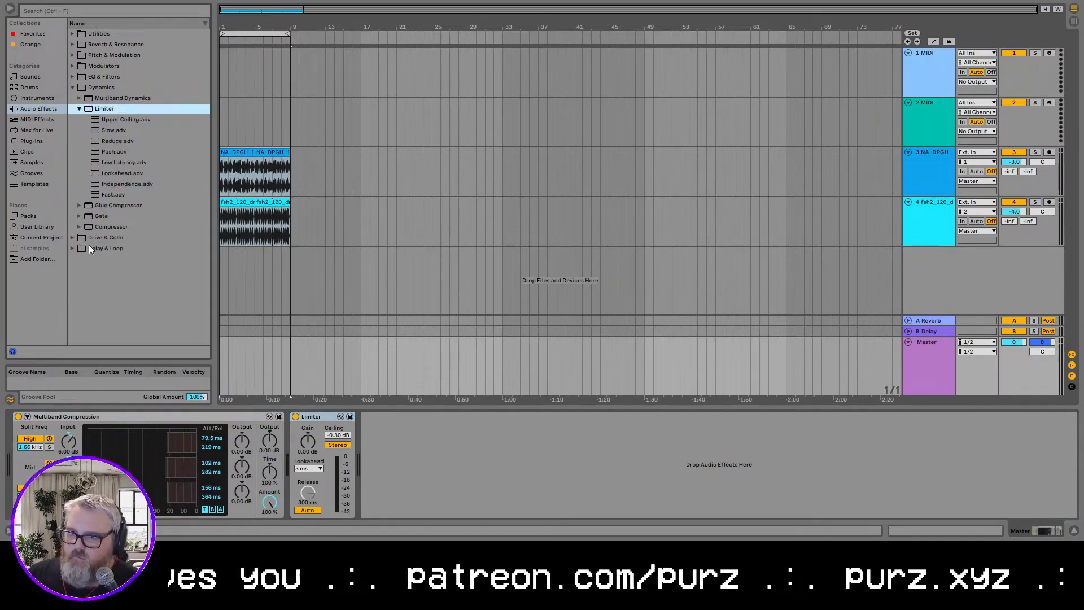
pyautogui.doubleClick(123, 162)
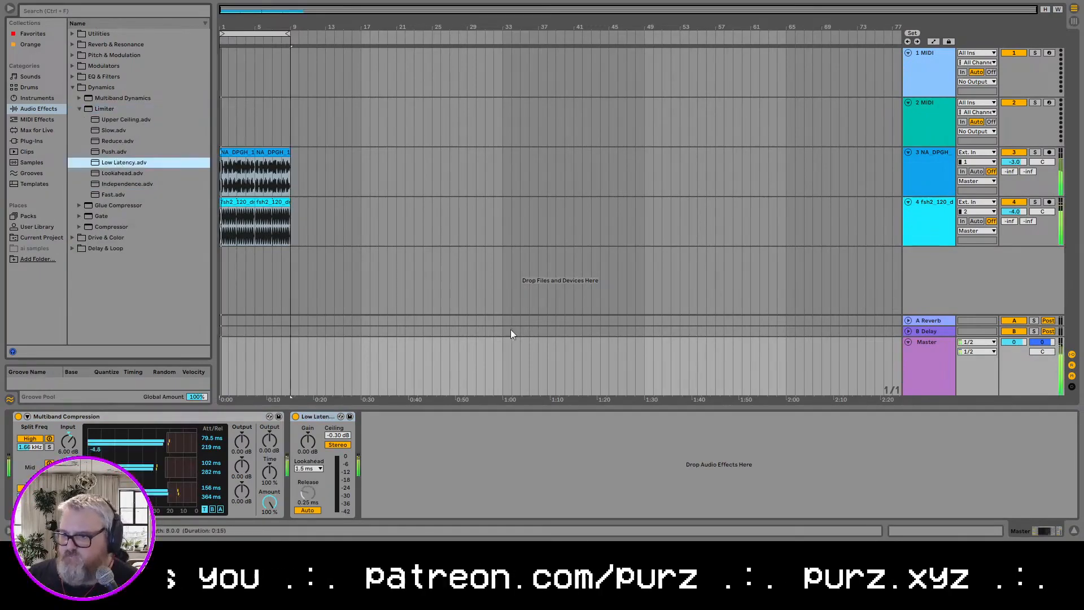
# Stop playback, select the full eight-bar loop range and solo the kick track
pyautogui.press('space')
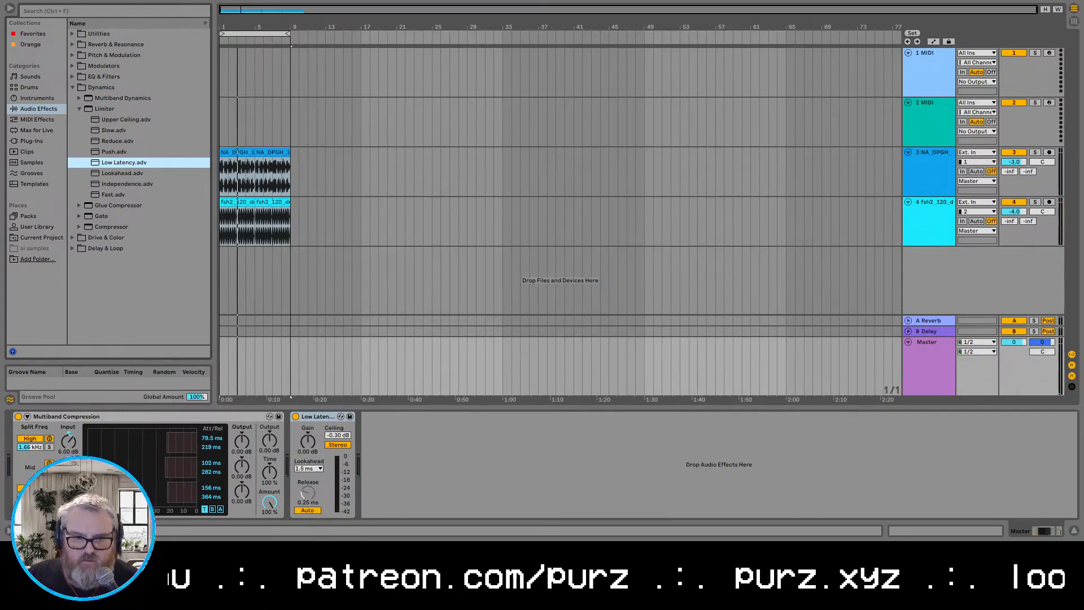
pyautogui.click(515, 220)
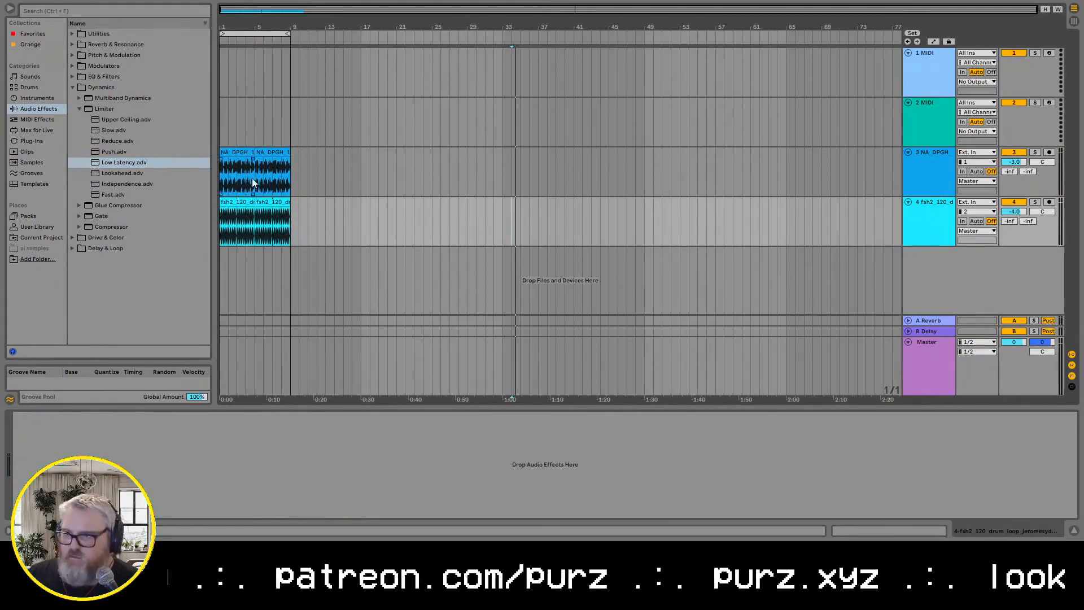
pyautogui.click(246, 168)
pyautogui.click(254, 33)
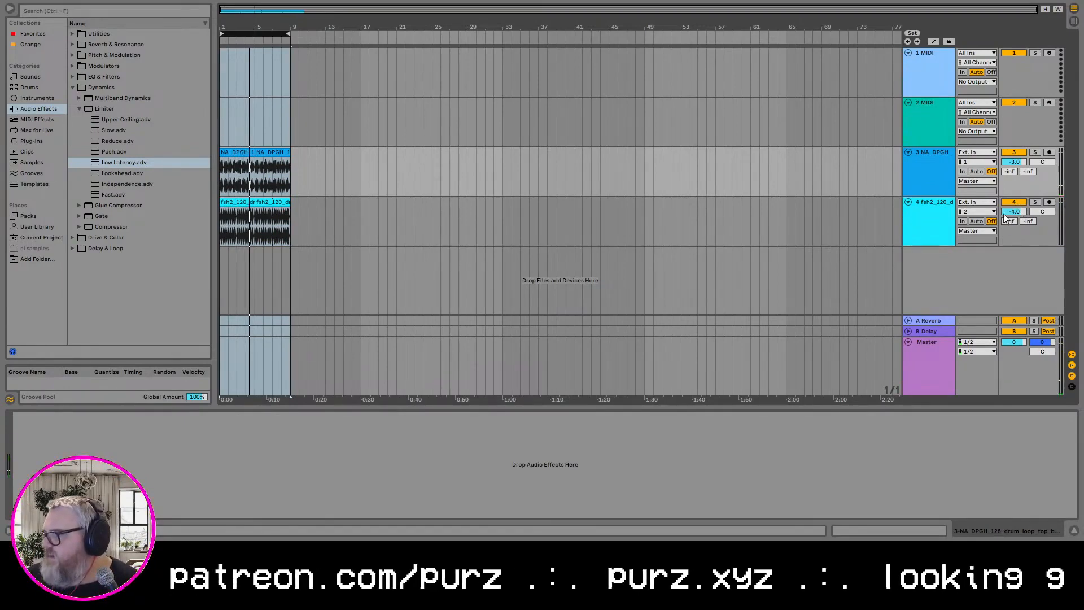
pyautogui.click(1036, 202)
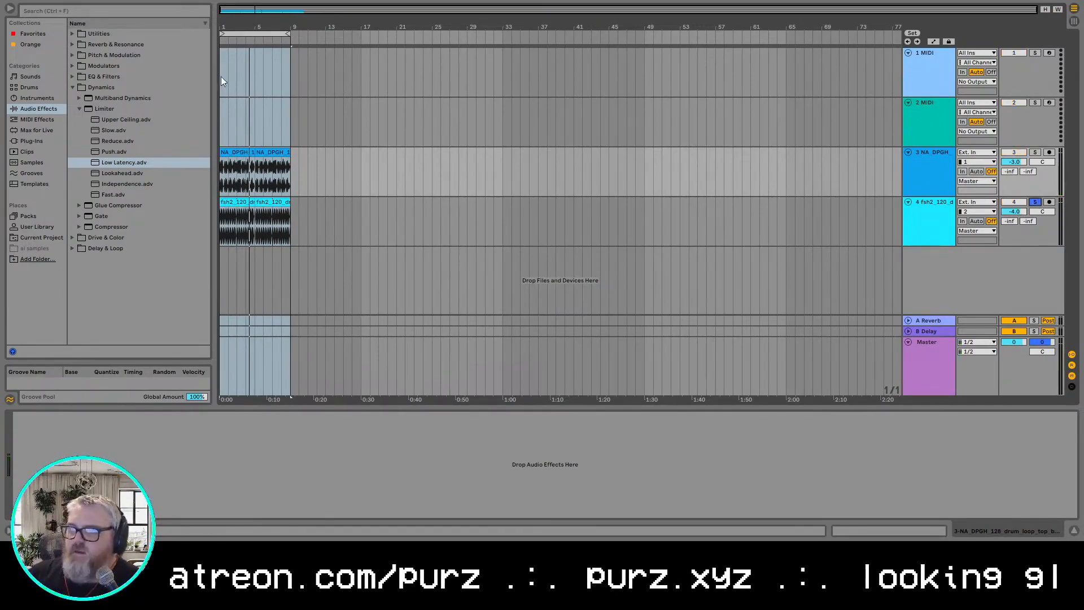
# Export the soloed kick loop from the master as an audio file named Kick on the Desktop
pyautogui.press('space')
pyautogui.click(9, 2)
pyautogui.click(37, 160)
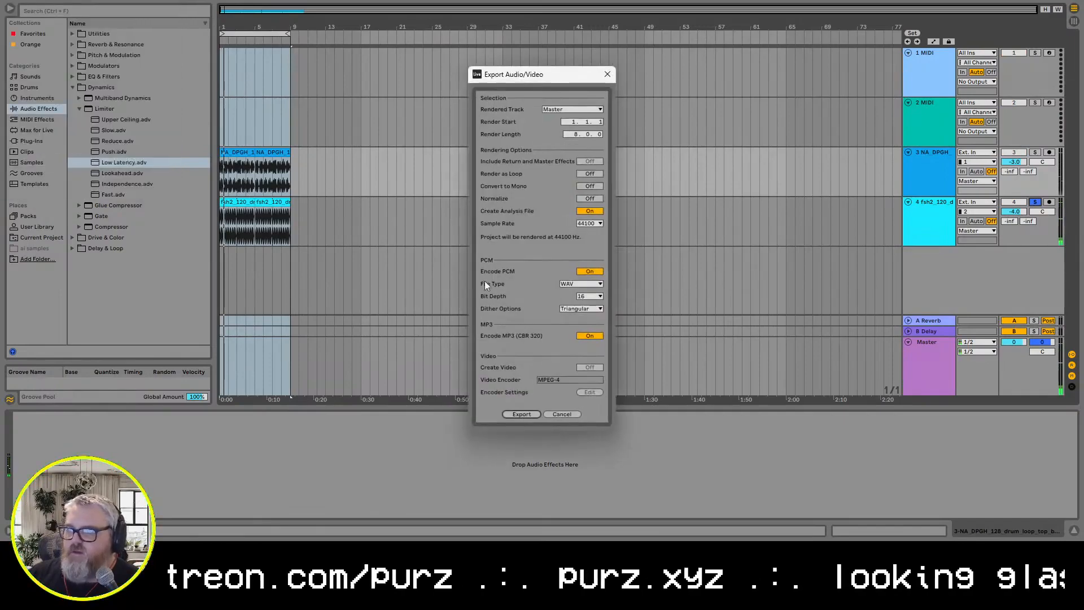
pyautogui.click(522, 414)
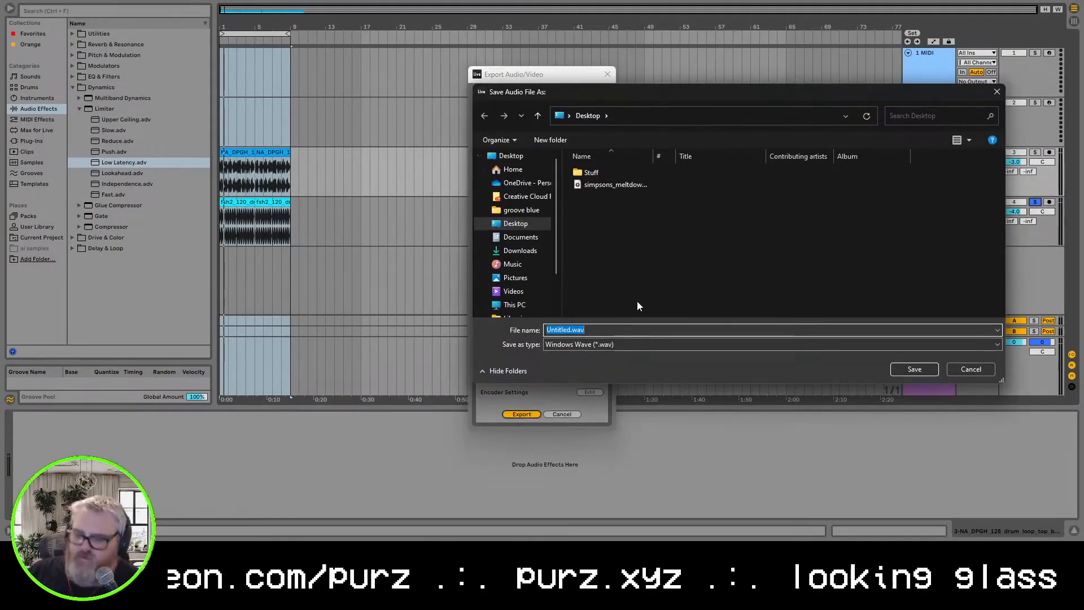
pyautogui.write('kick')
pyautogui.press('Return')
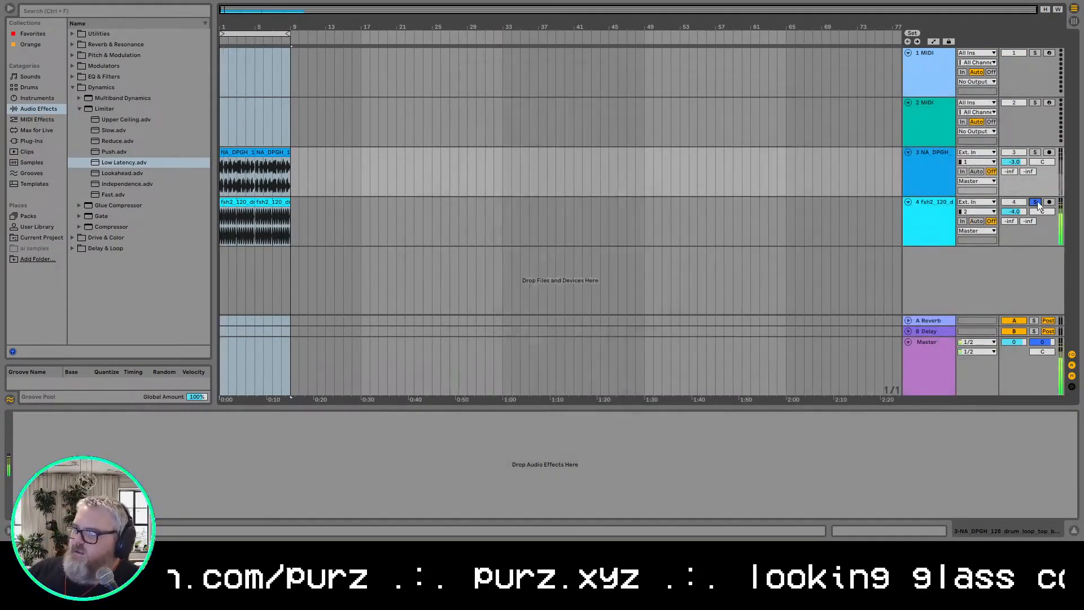
# Turn off the kick track's solo and export the eight-bar mix of all tracks as an audio file named Drums
pyautogui.click(9, 1)
pyautogui.click(37, 161)
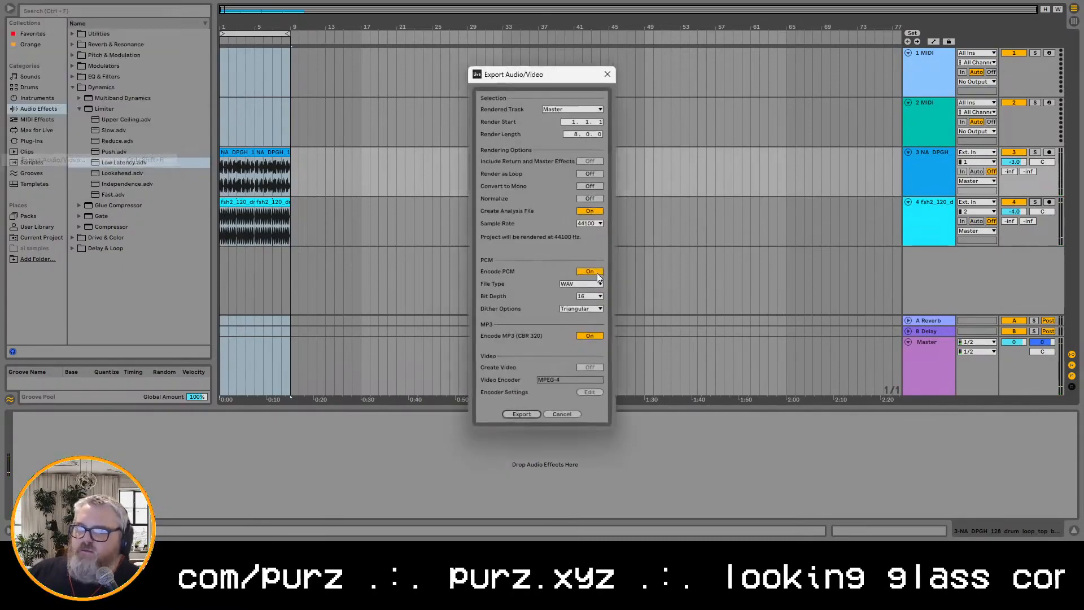
pyautogui.press('Return')
pyautogui.write('drums')
pyautogui.press('Return')
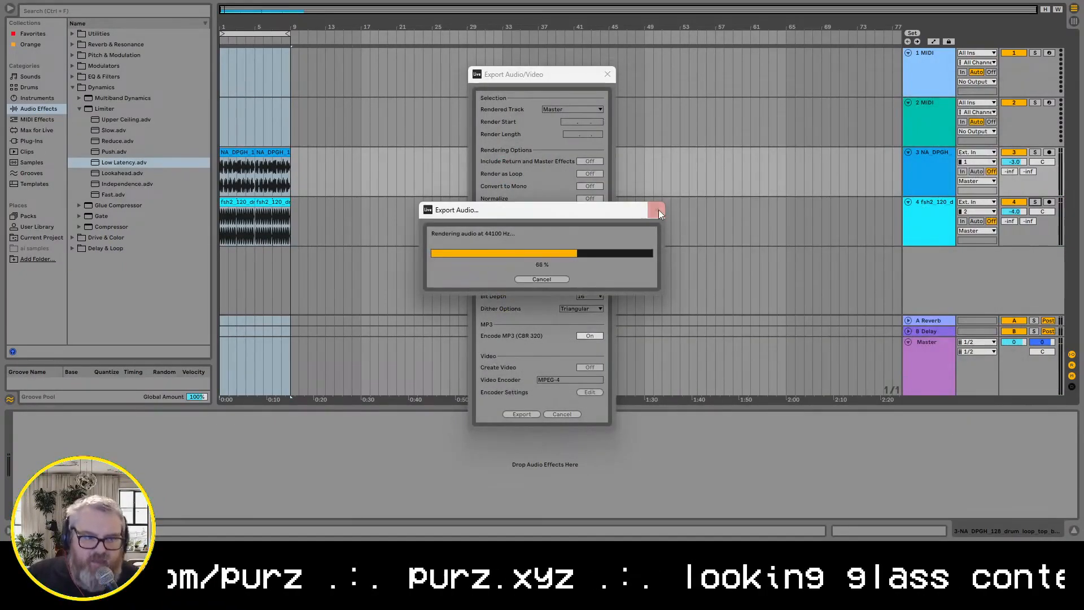
# Switch to Blender and delete the default cube from the scene
pyautogui.hotkey('ctrl', 'q')
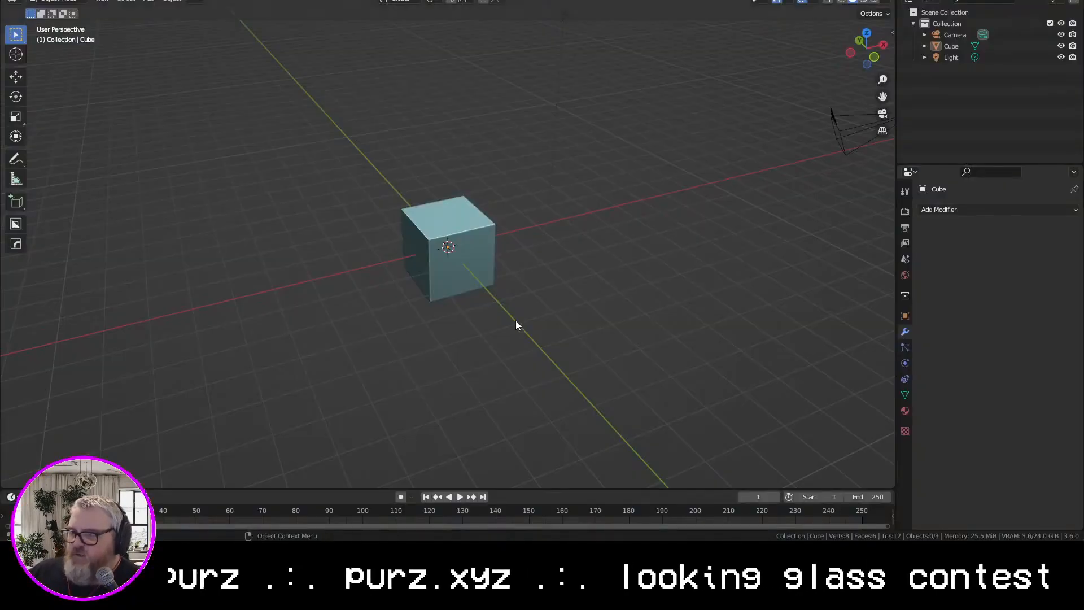
pyautogui.click(459, 257)
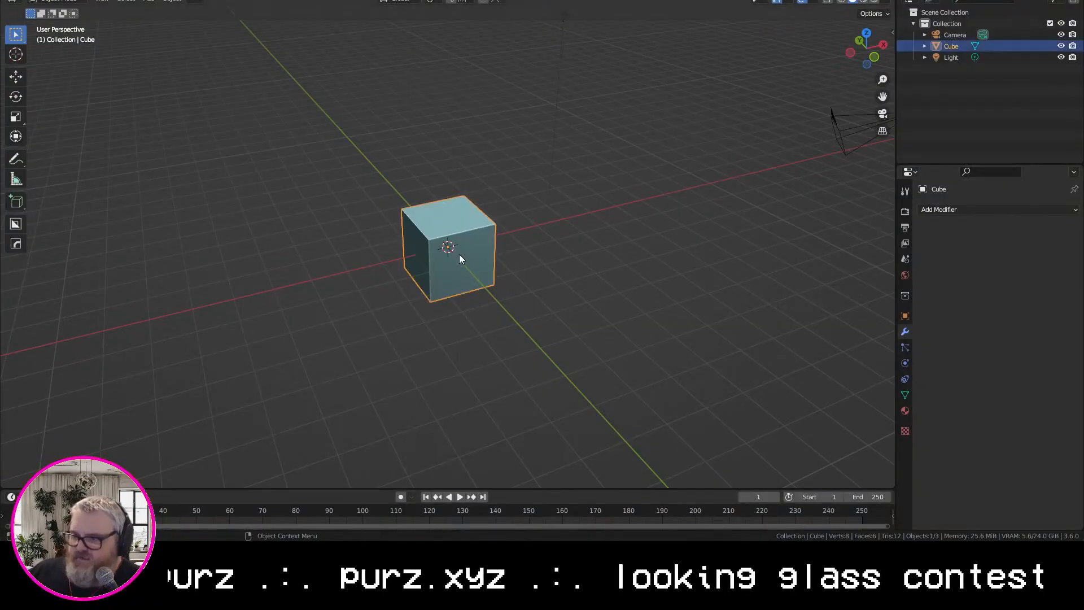
pyautogui.press('Delete')
# Enlarge the timeline area below the viewport and change it to the Video Sequencer editor
pyautogui.moveTo(249, 489); pyautogui.dragTo(249, 359)
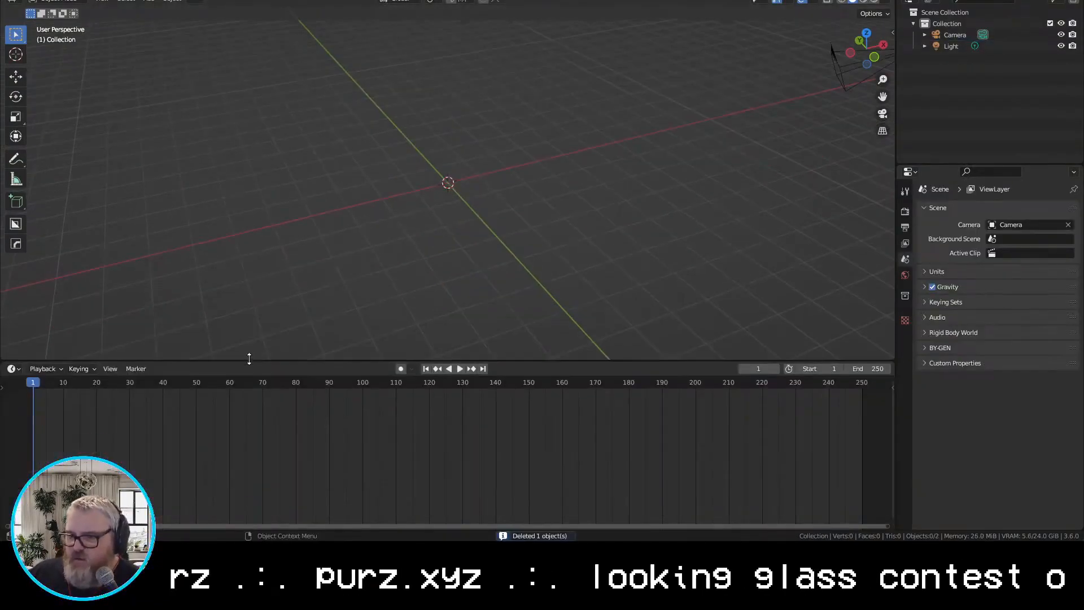
pyautogui.click(12, 368)
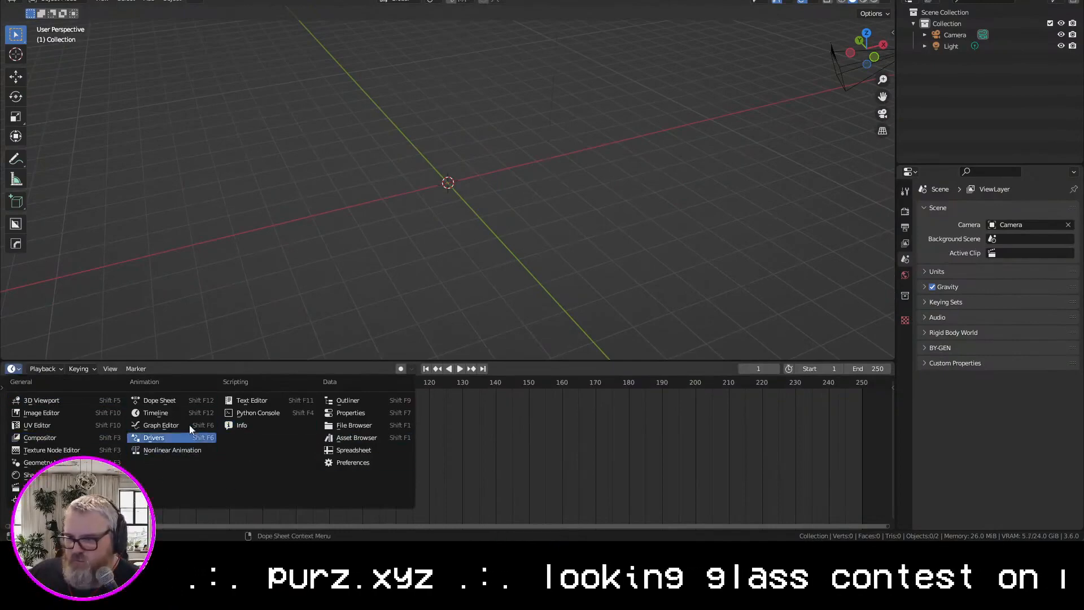
pyautogui.click(102, 487)
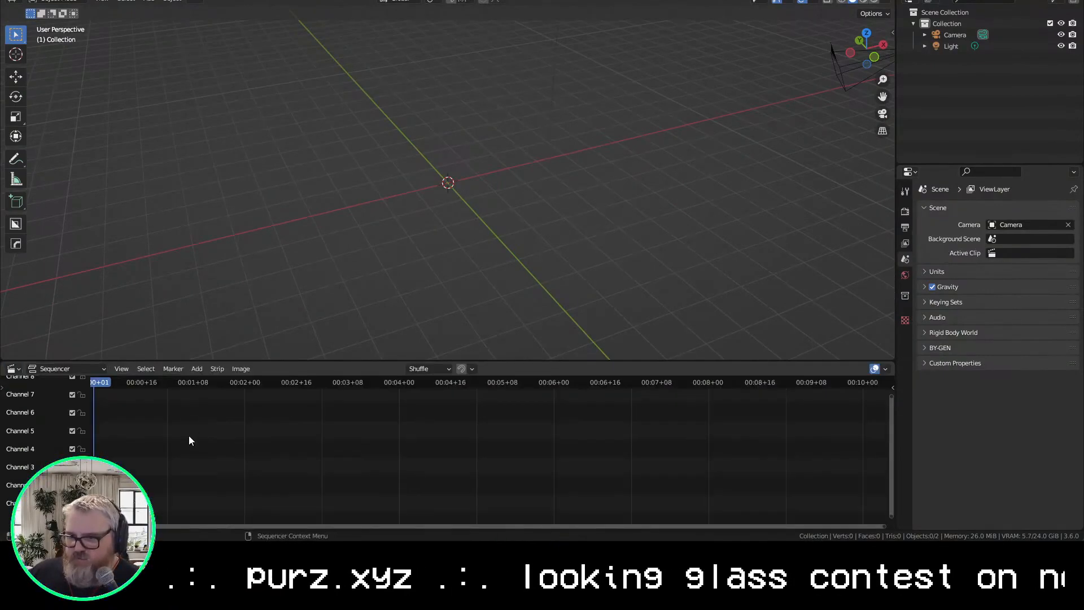
# Add Drums.wav and Kick.wav from the Desktop folder as sound strips in sequencer channels 1 and 2
pyautogui.press('super+r')
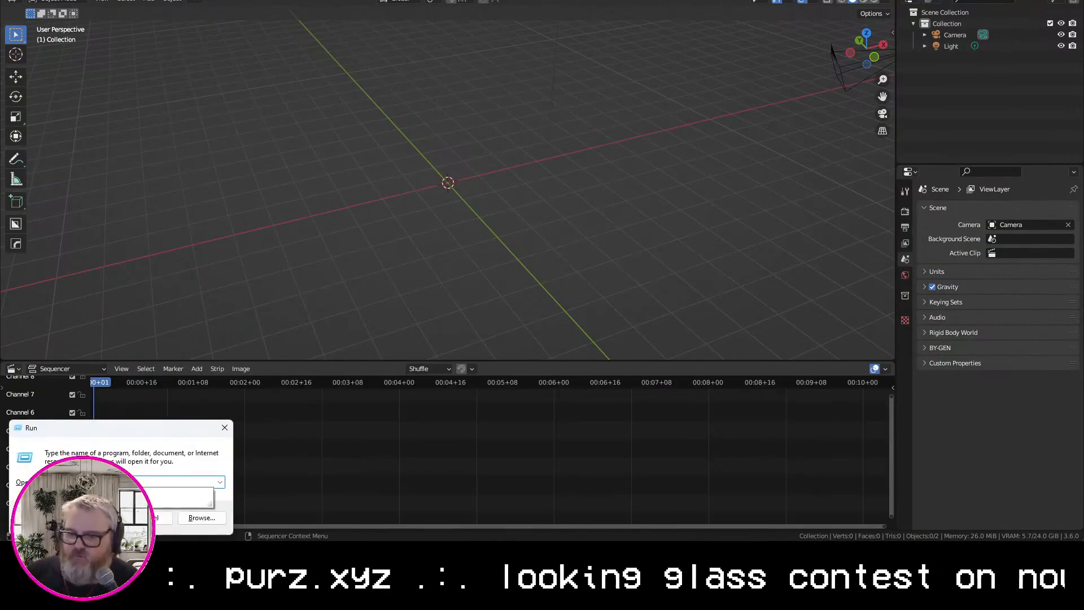
pyautogui.press('Return')
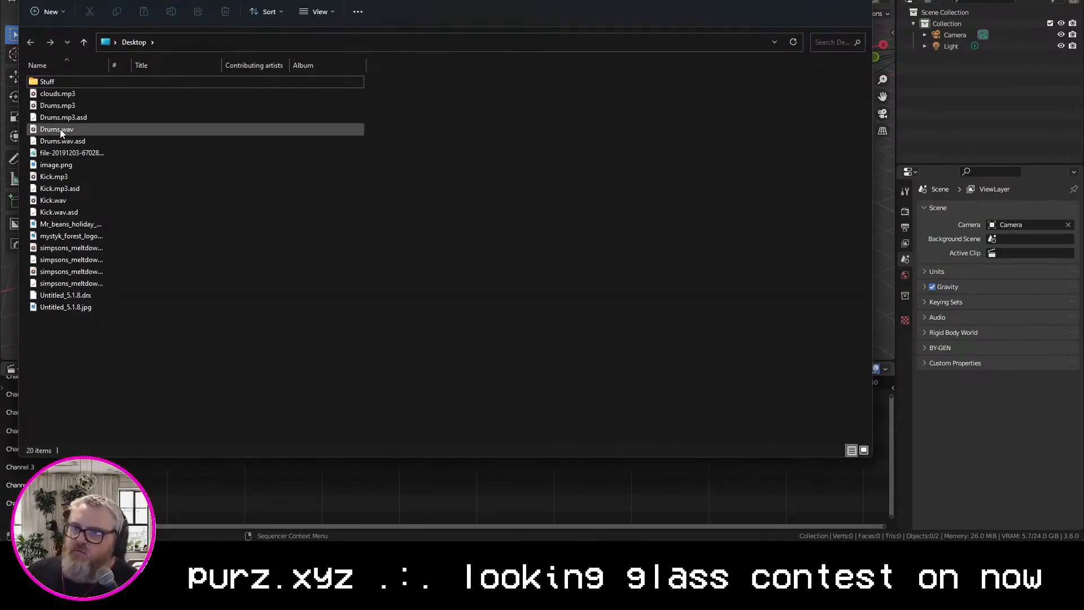
pyautogui.moveTo(59, 129); pyautogui.dragTo(131, 503)
pyautogui.hotkey('alt', 'Tab')
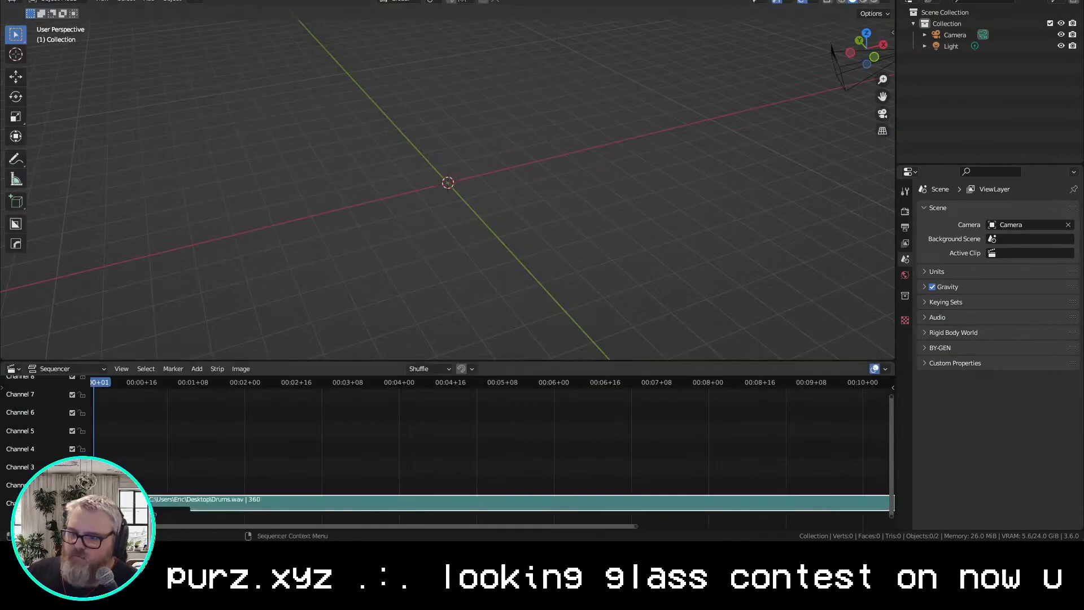
pyautogui.hotkey('alt', 'Tab')
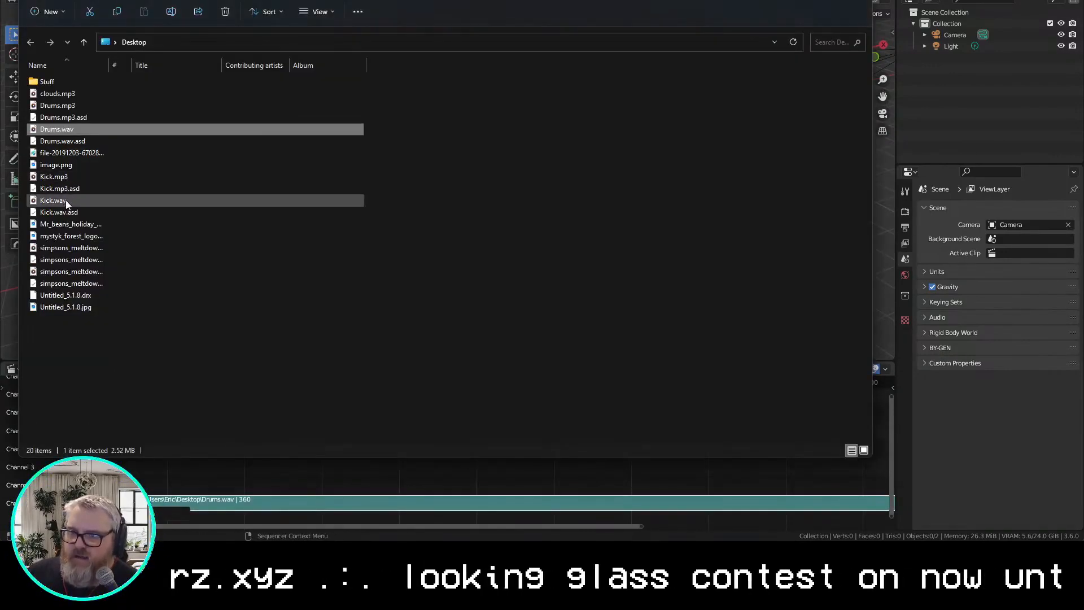
pyautogui.hotkey('alt', 'Tab')
pyautogui.moveTo(67, 203); pyautogui.dragTo(116, 486)
# Play back the kick and drum strips together, stop playback, and select the Drums.wav strip
pyautogui.press('space')
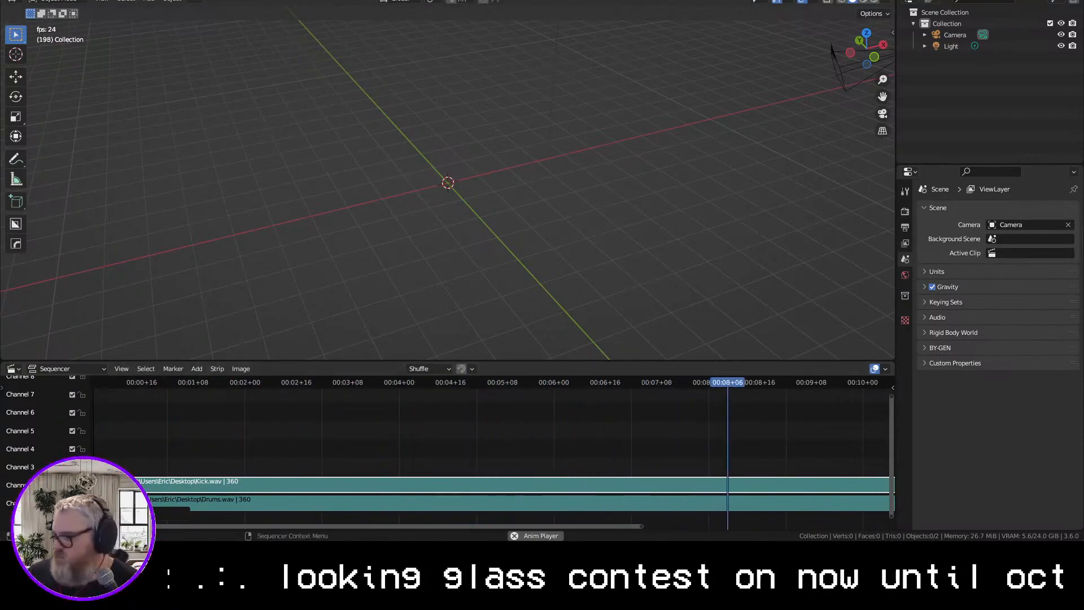
pyautogui.press('space')
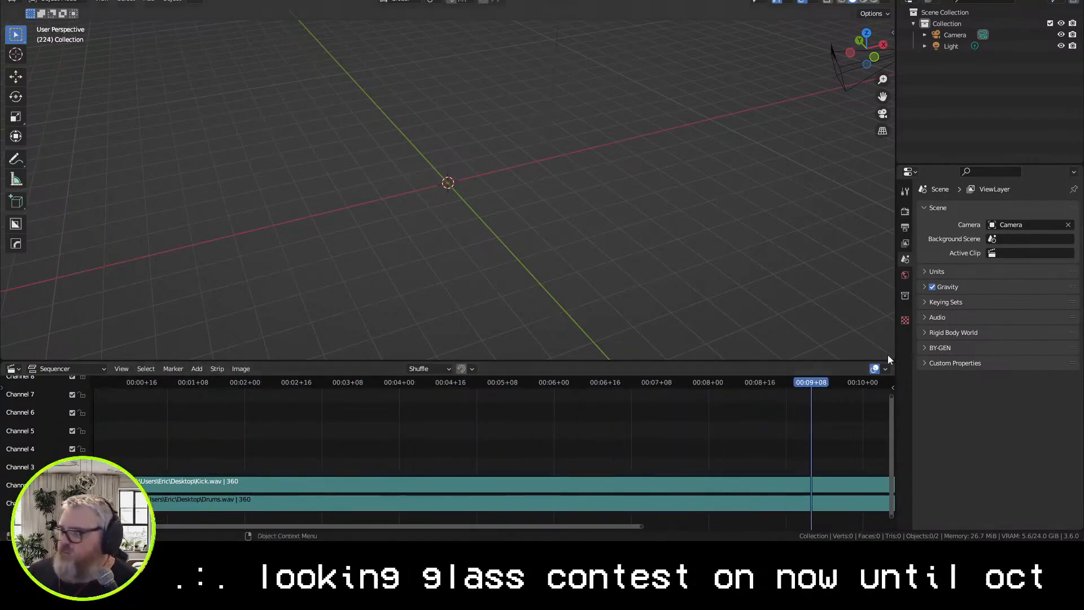
pyautogui.click(561, 481)
pyautogui.click(551, 499)
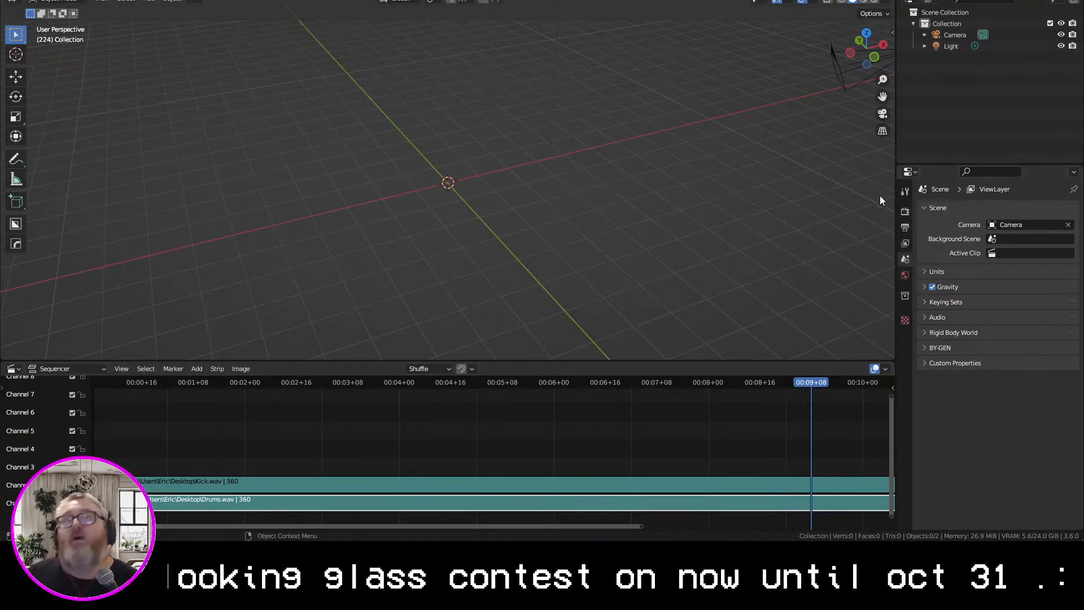
pyautogui.hotkey('alt', 'Tab')
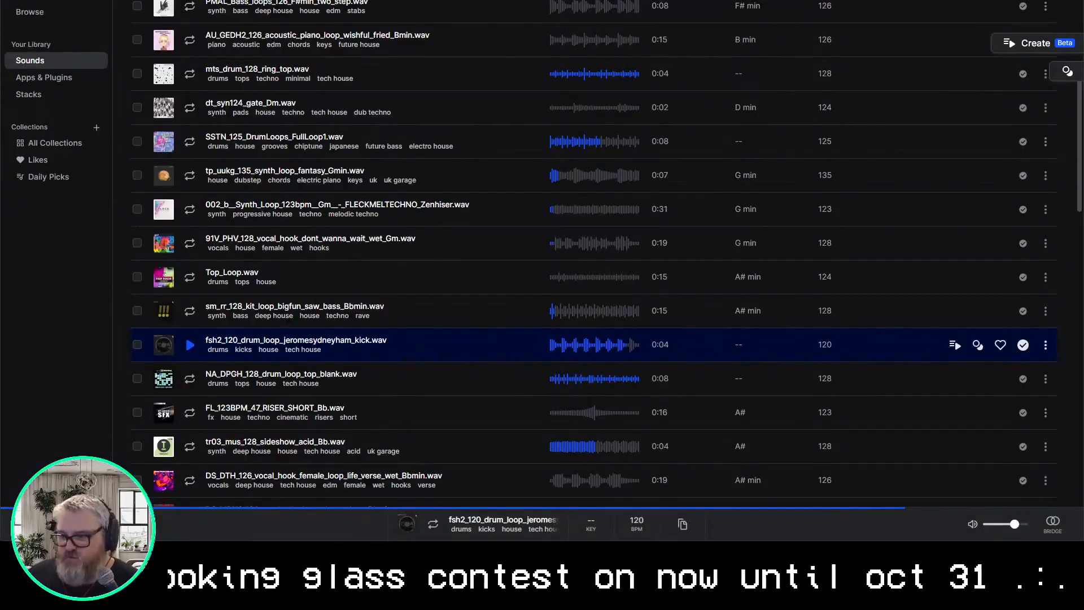
pyautogui.hotkey('alt', 'Tab')
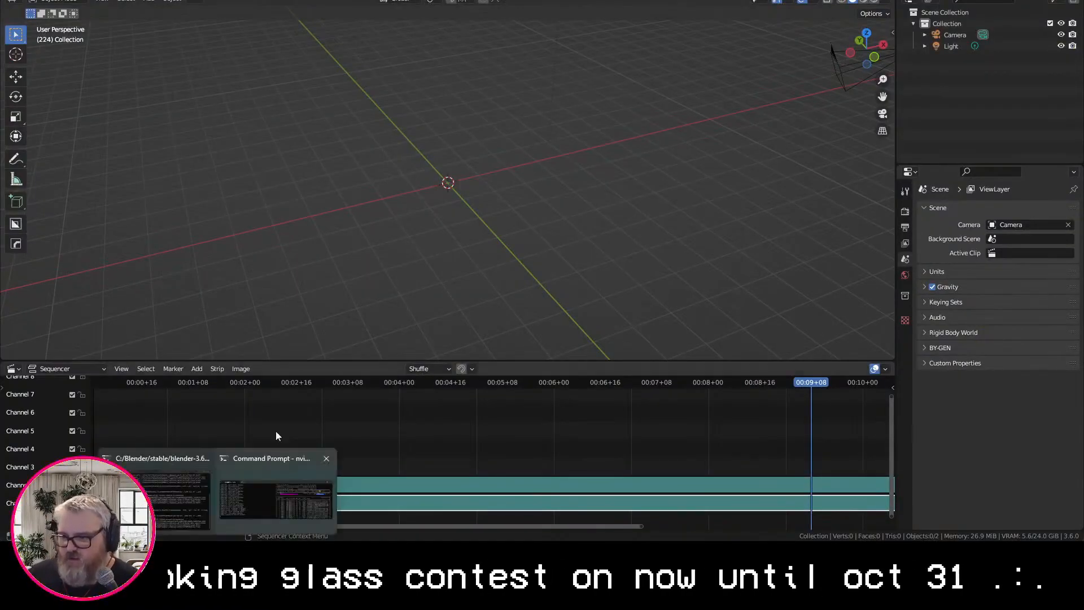
pyautogui.press('super')
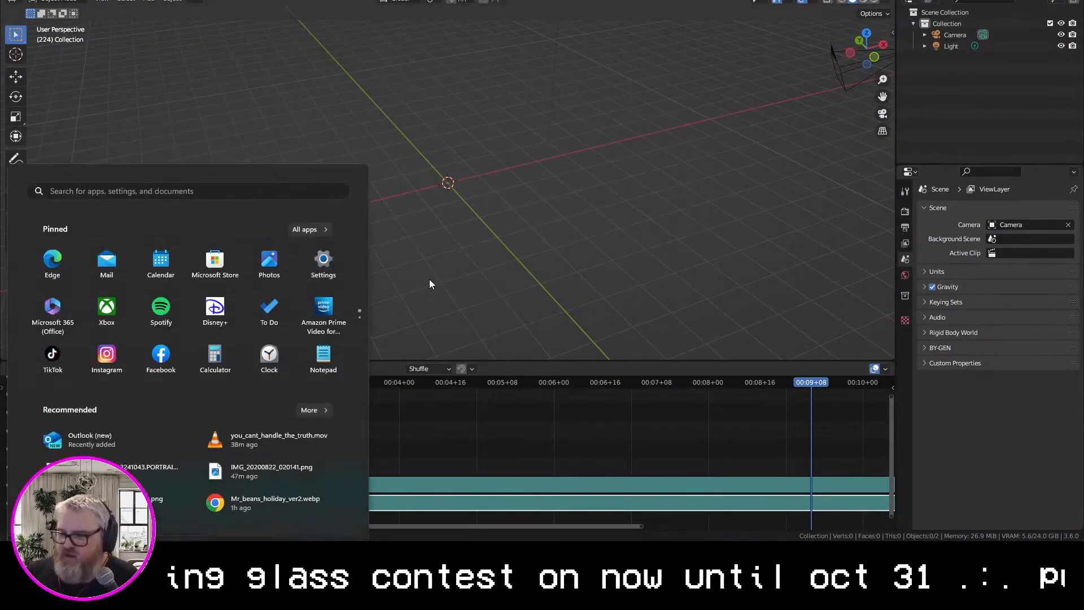
pyautogui.press('super')
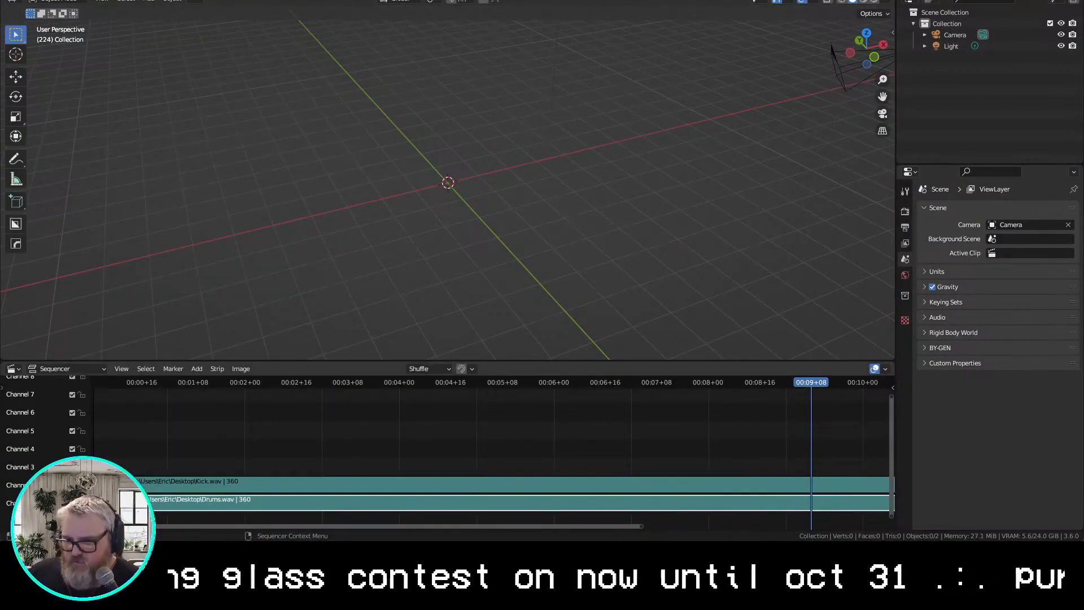
# Delete the Drums.wav strip, move the Kick.wav strip down to channel 1, and start playback
pyautogui.press('Delete')
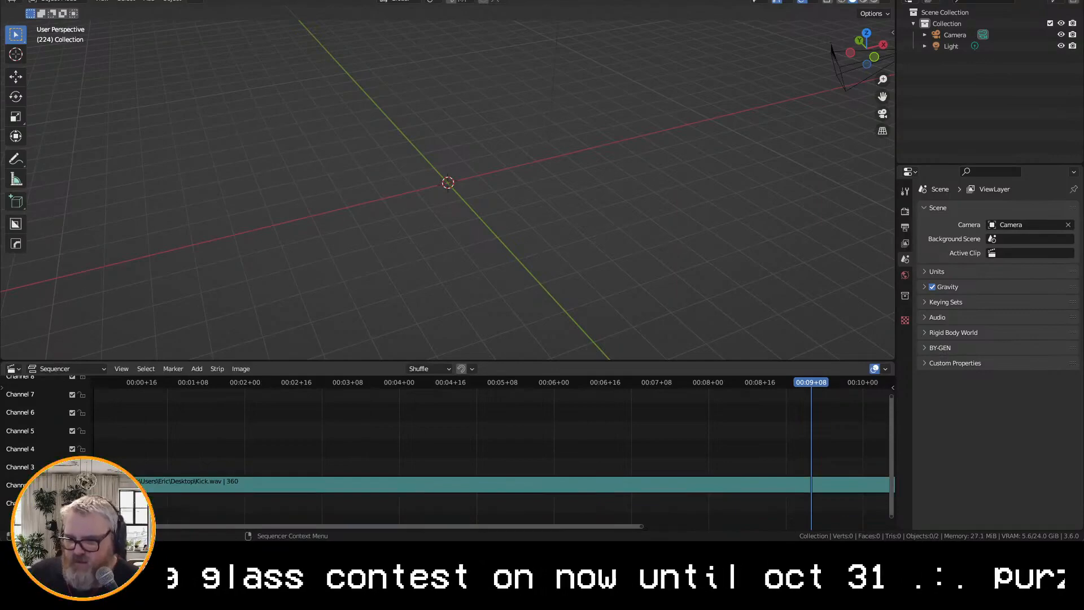
pyautogui.moveTo(167, 484); pyautogui.dragTo(165, 500)
pyautogui.press('space')
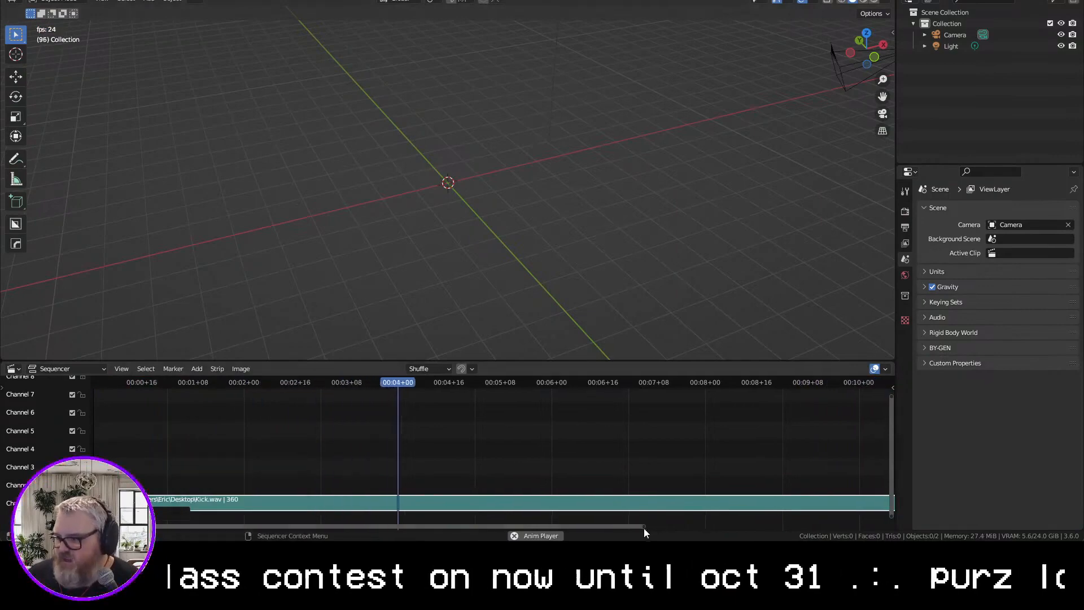
pyautogui.scroll(-5, 688, 435)
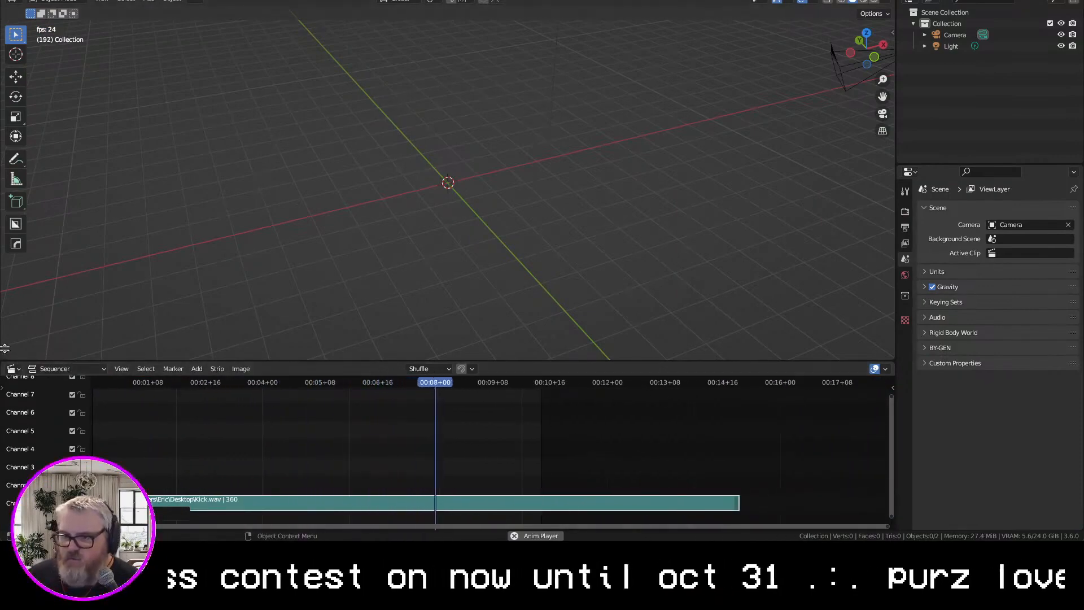
# Add a Timeline editor between the viewport and the sequencer, and set the scene's end frame to 360
pyautogui.moveTo(3, 357); pyautogui.dragTo(10, 276)
pyautogui.click(14, 284)
pyautogui.click(182, 332)
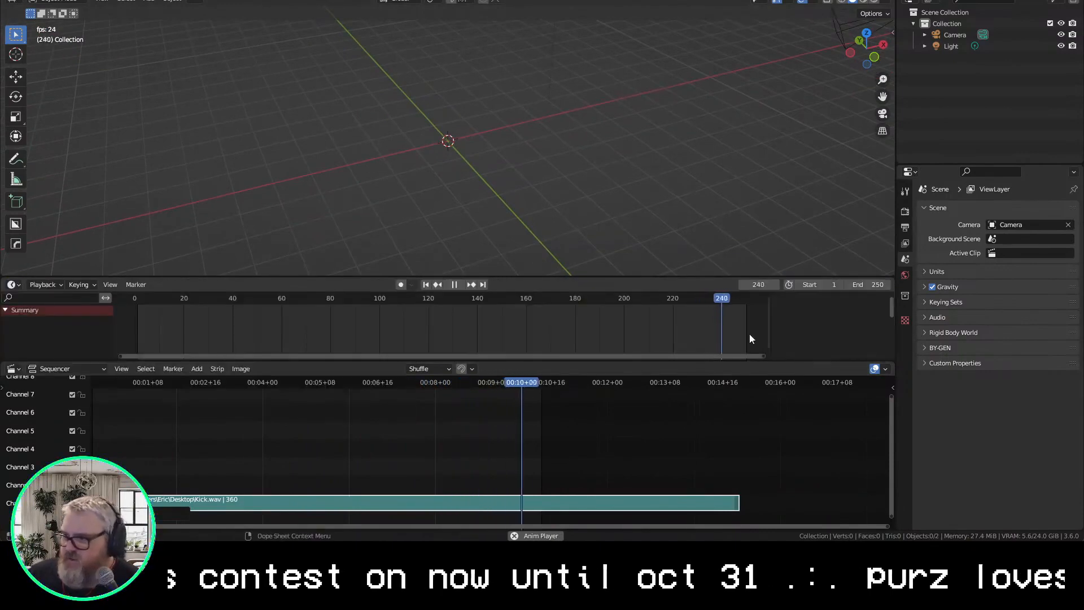
pyautogui.moveTo(868, 284); pyautogui.dragTo(908, 285)
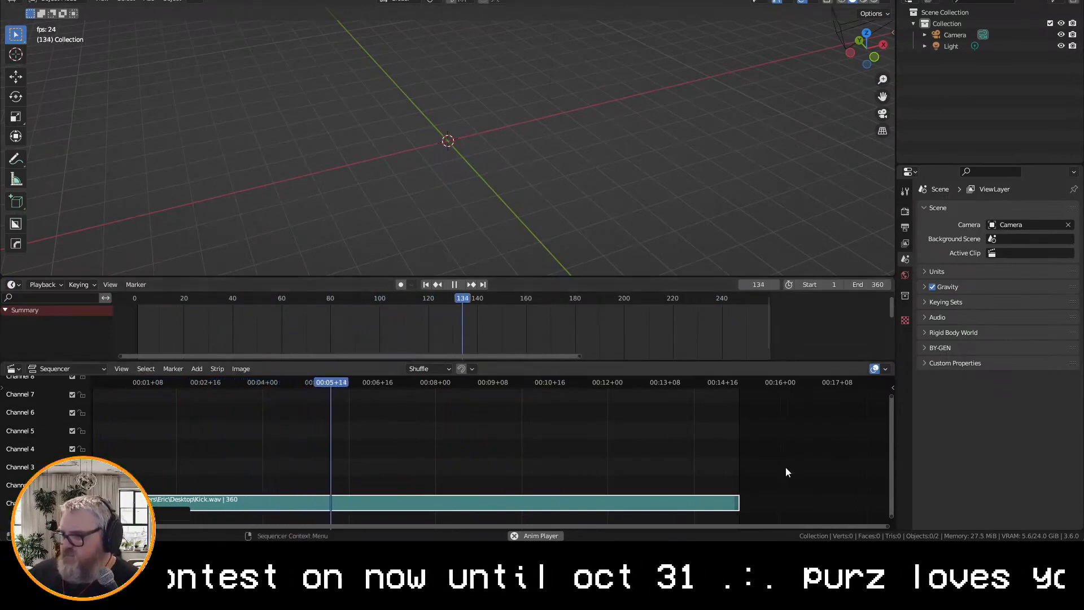
# Examine the end of the Kick.wav strip against the scene's end frame, stop playback, and fit the whole strip in view
pyautogui.scroll(6, 773, 465)
pyautogui.moveTo(767, 464); pyautogui.dragTo(365, 413, button='middle')
pyautogui.scroll(6, 669, 479)
pyautogui.scroll(20, 564, 388)
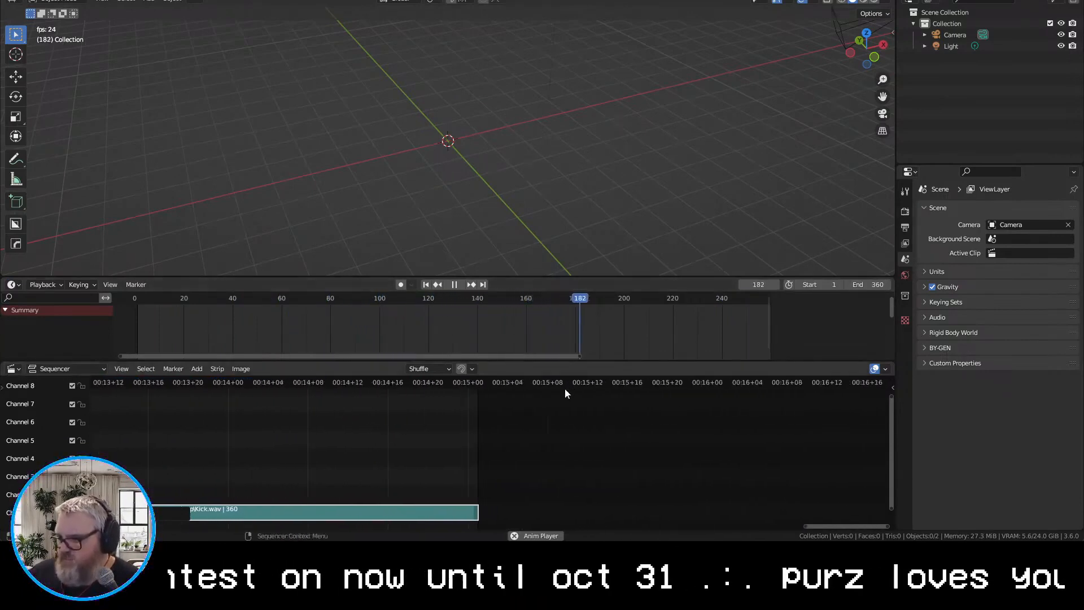
pyautogui.scroll(-20, 466, 468)
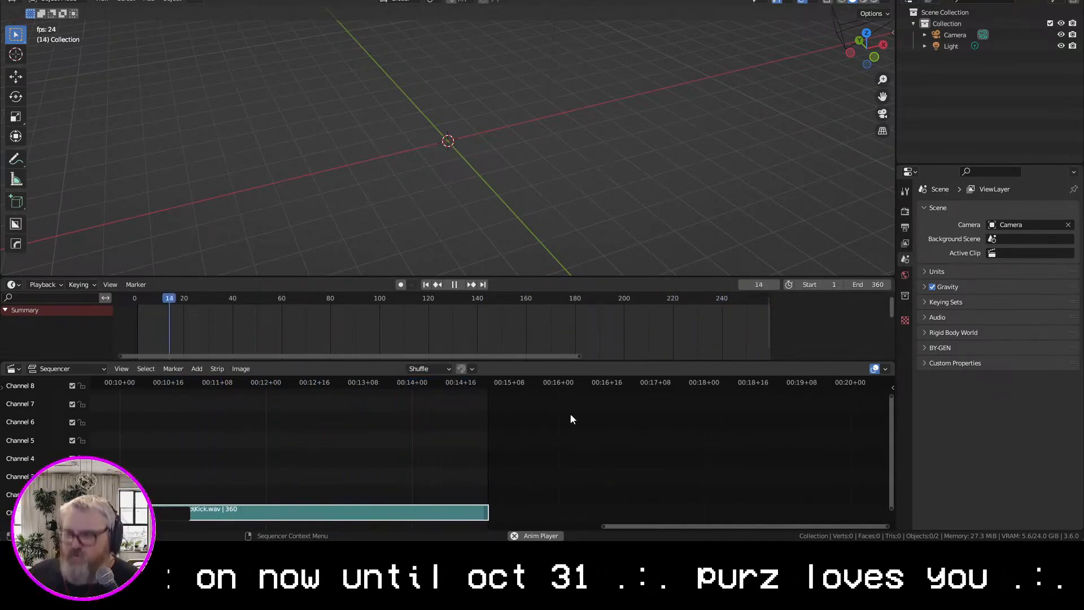
pyautogui.press('space')
pyautogui.moveTo(656, 526); pyautogui.dragTo(465, 442)
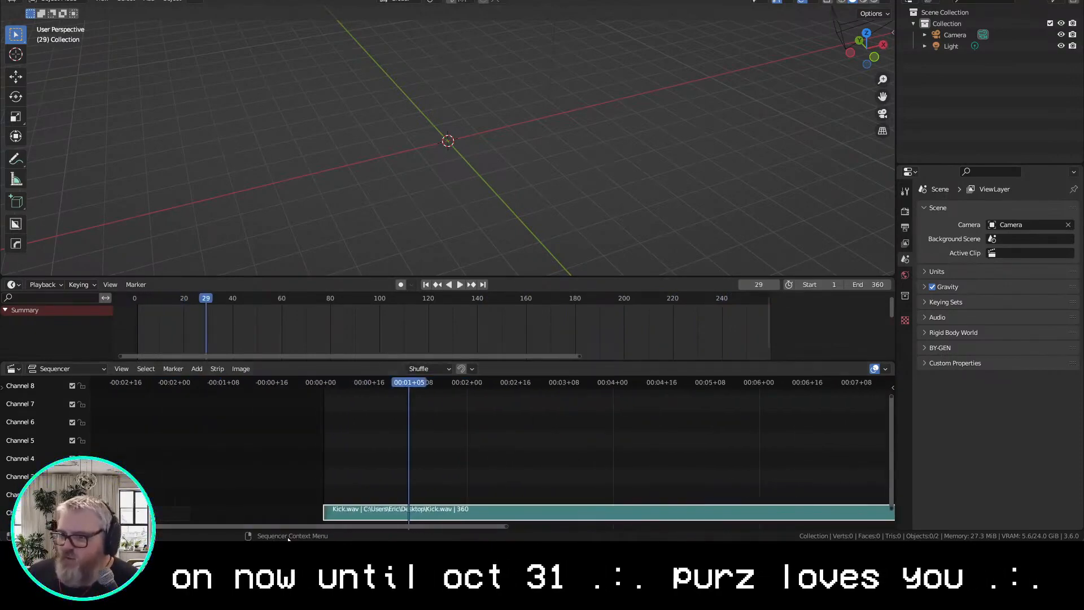
pyautogui.moveTo(306, 526); pyautogui.dragTo(429, 537)
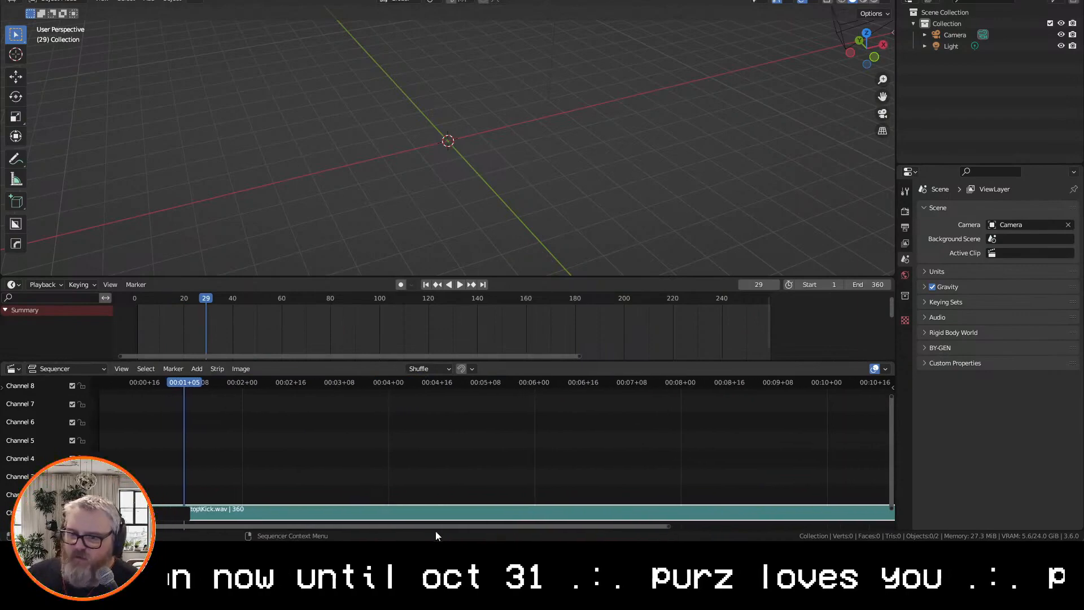
pyautogui.press('Home')
pyautogui.scroll(-2, 527, 489)
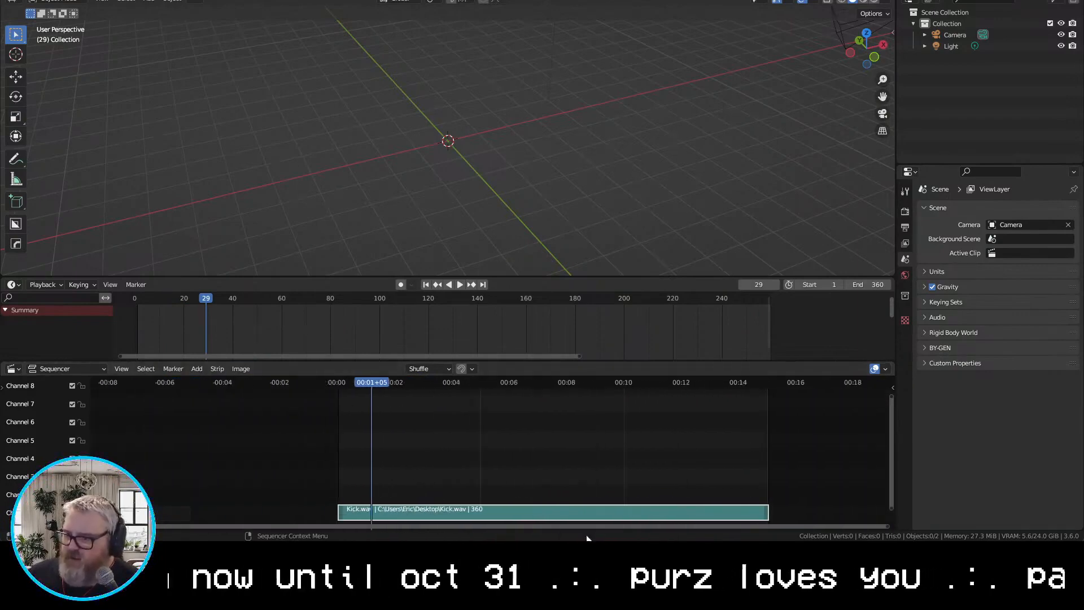
# Add a round cube mesh at the world origin and expand its creation settings
pyautogui.moveTo(594, 527); pyautogui.dragTo(680, 534)
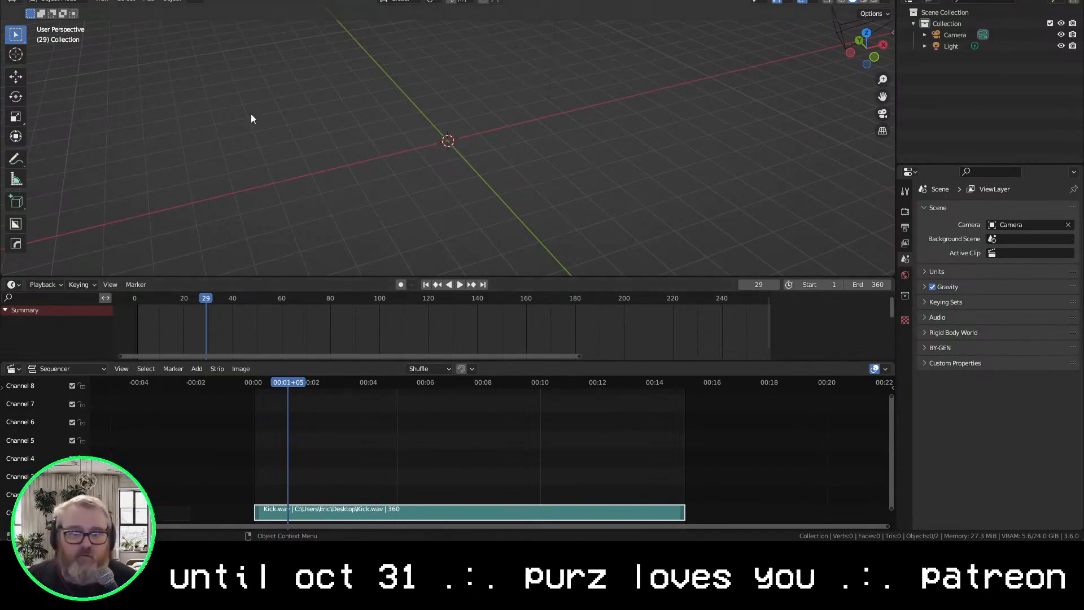
pyautogui.hotkey('shift', 'a')
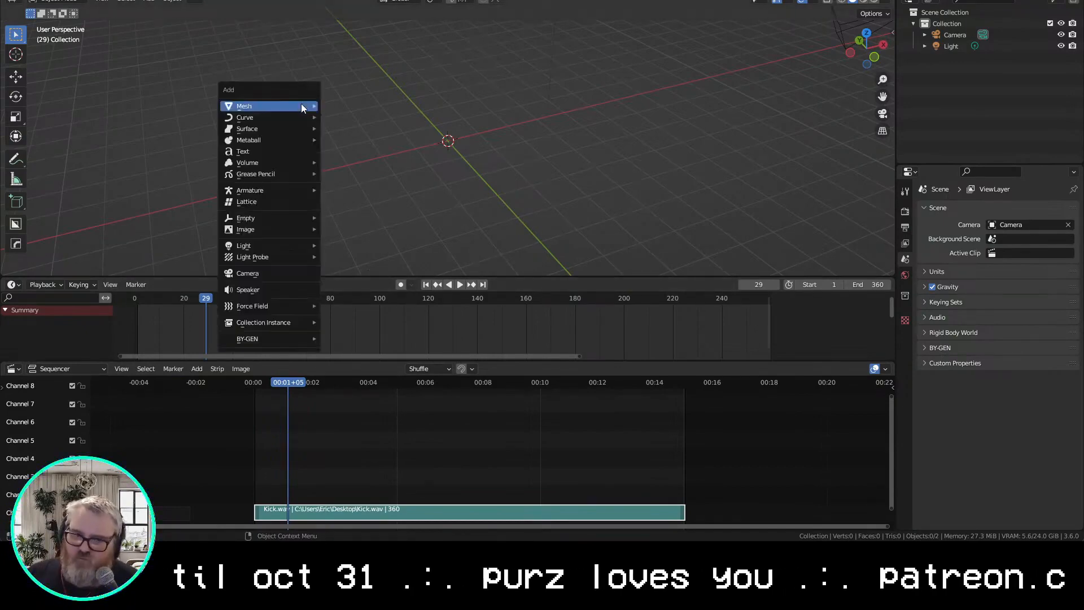
pyautogui.moveTo(282, 106)
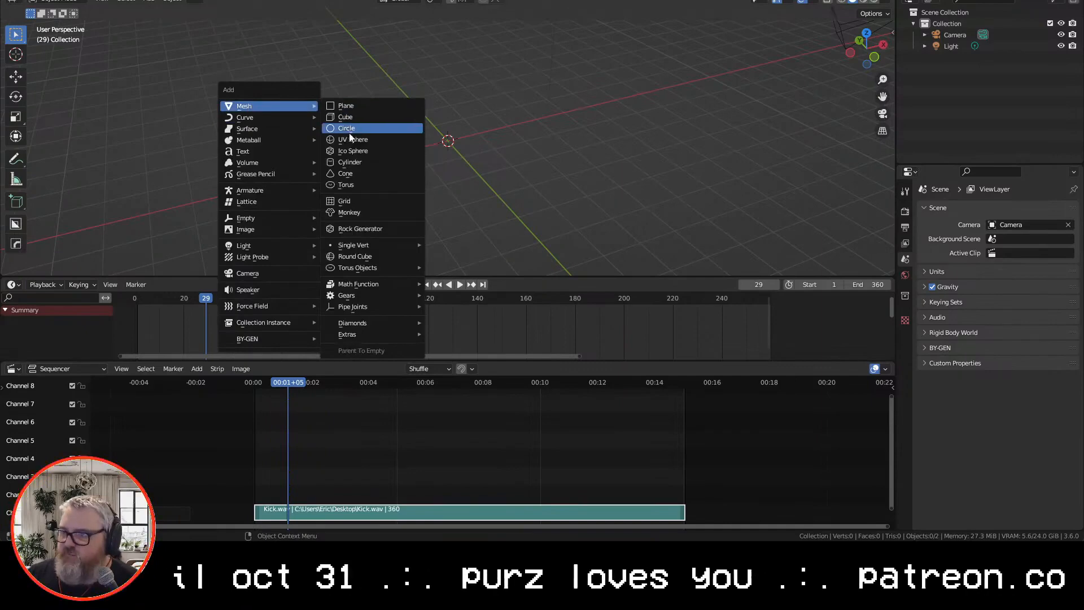
pyautogui.moveTo(357, 249)
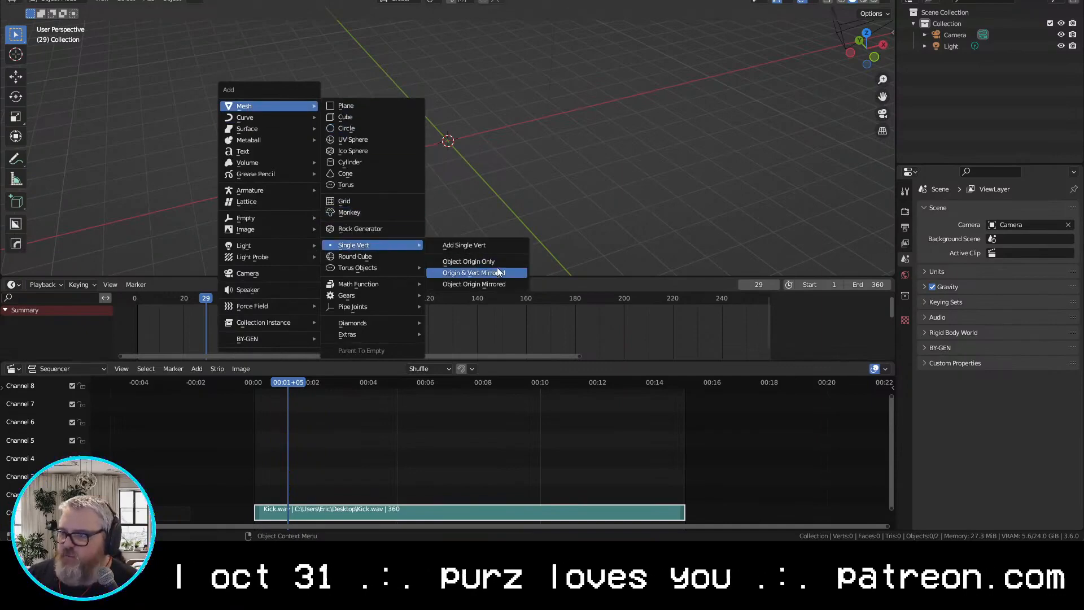
pyautogui.moveTo(364, 284)
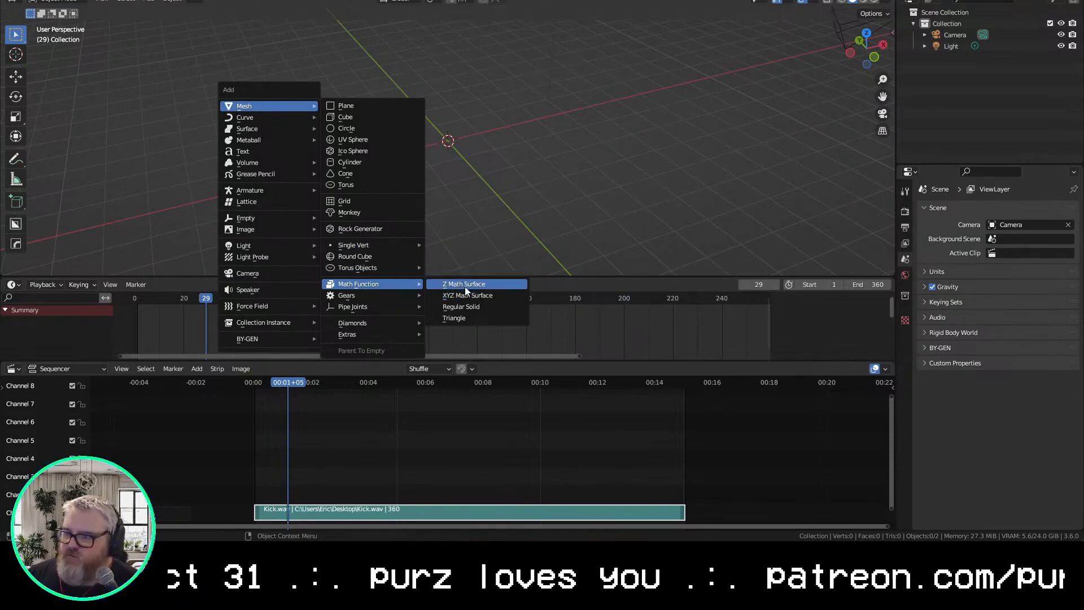
pyautogui.click(370, 258)
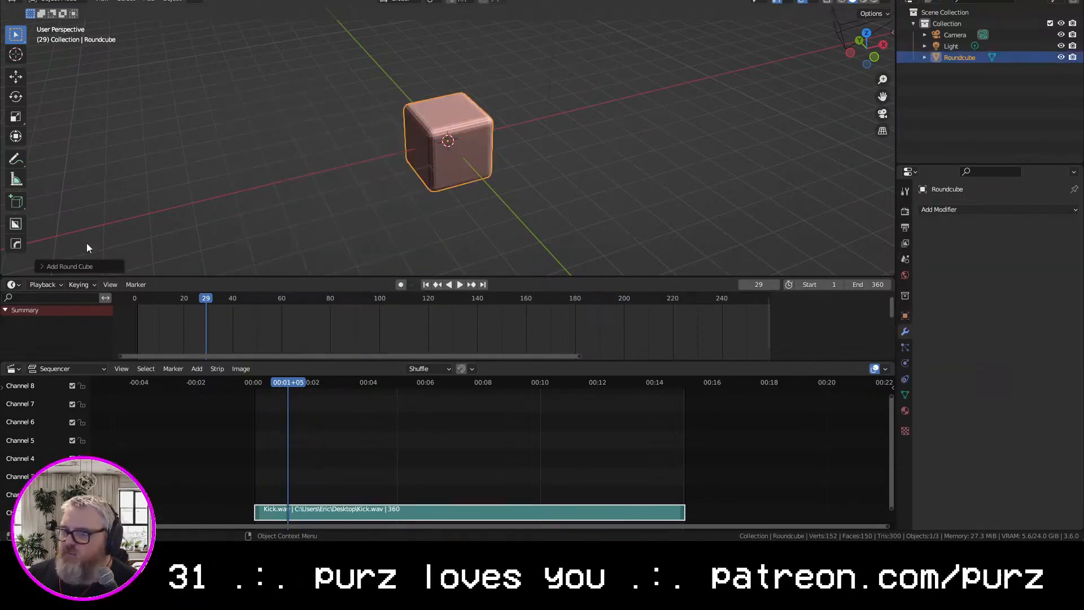
pyautogui.click(48, 264)
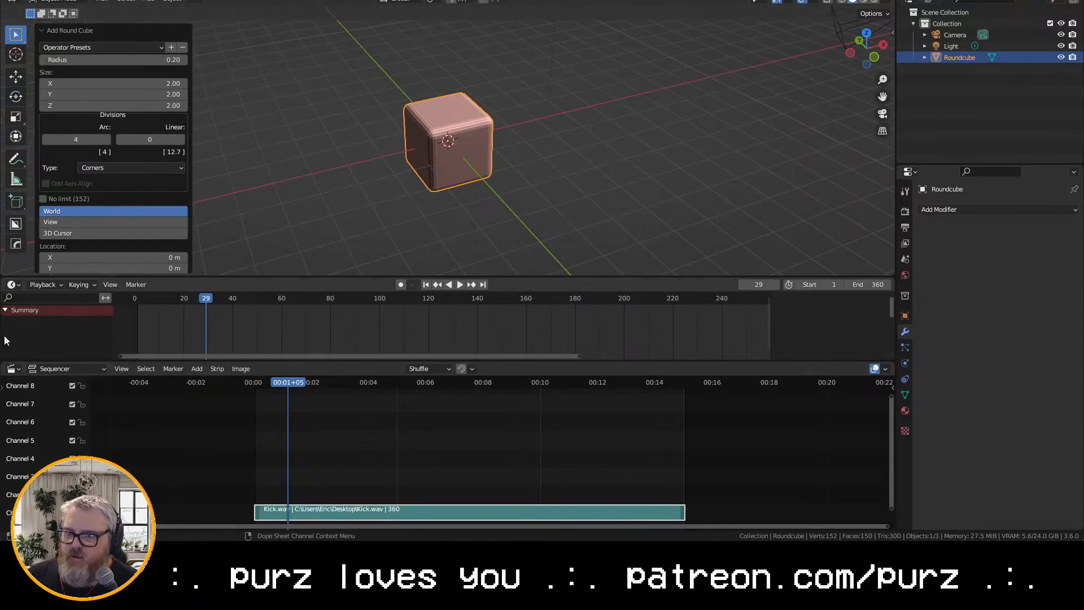
# Close the Timeline and sequencer areas so that a single 3D viewport fills the main workspace
pyautogui.moveTo(3, 362); pyautogui.dragTo(23, 334)
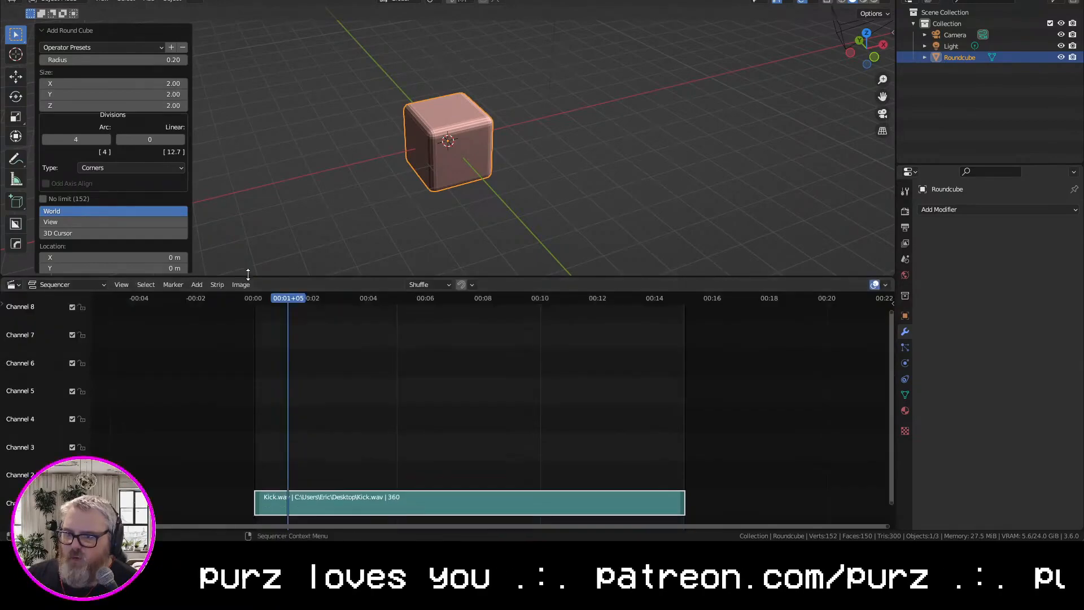
pyautogui.moveTo(246, 274); pyautogui.dragTo(222, 456)
pyautogui.click(13, 469)
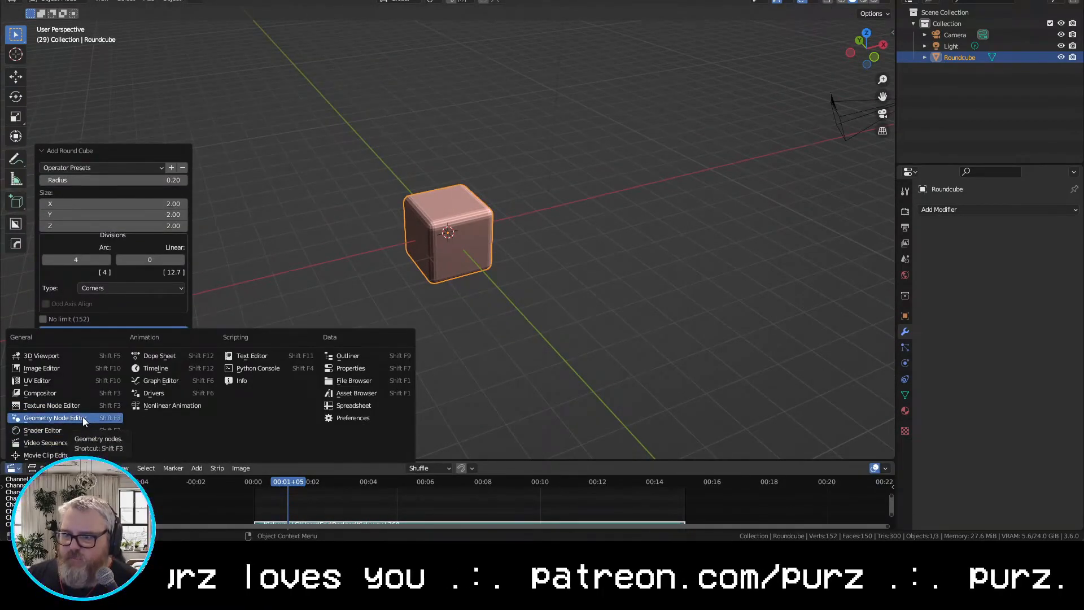
pyautogui.click(79, 431)
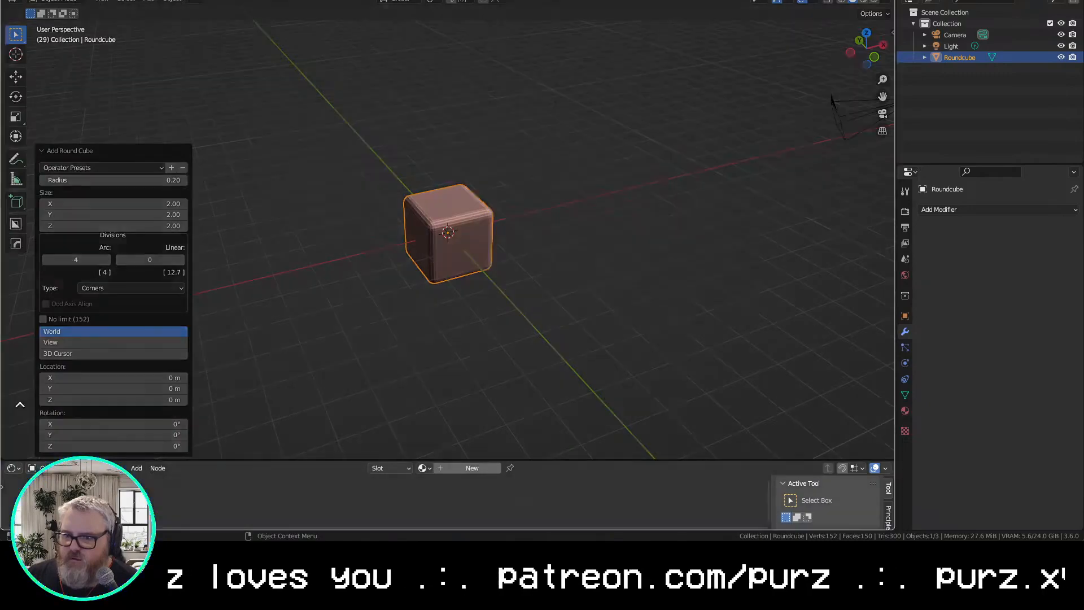
pyautogui.moveTo(2, 461); pyautogui.dragTo(2, 3)
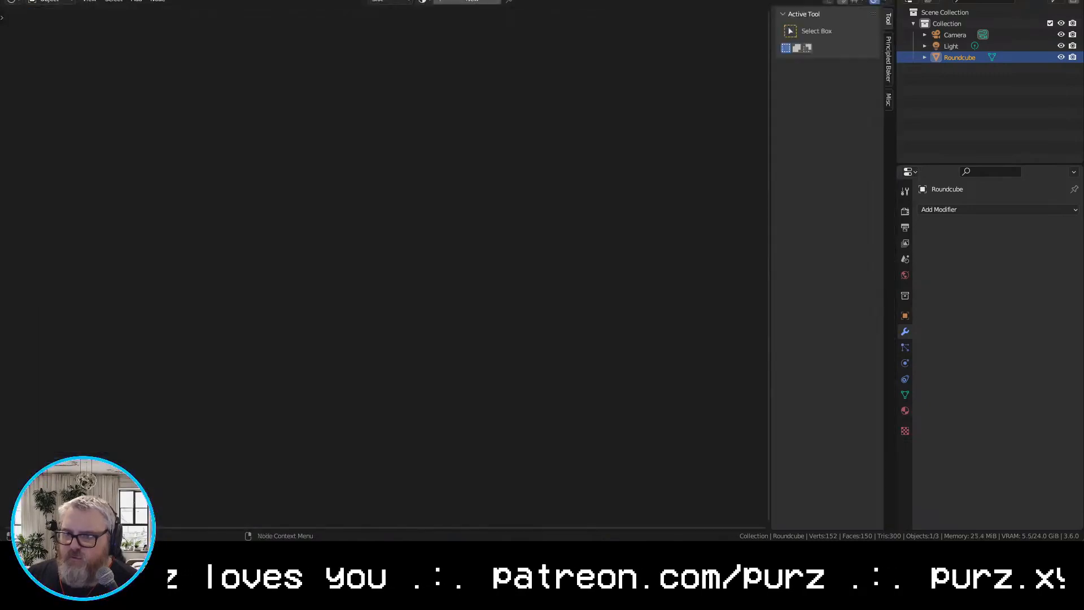
pyautogui.click(17, 2)
pyautogui.click(62, 46)
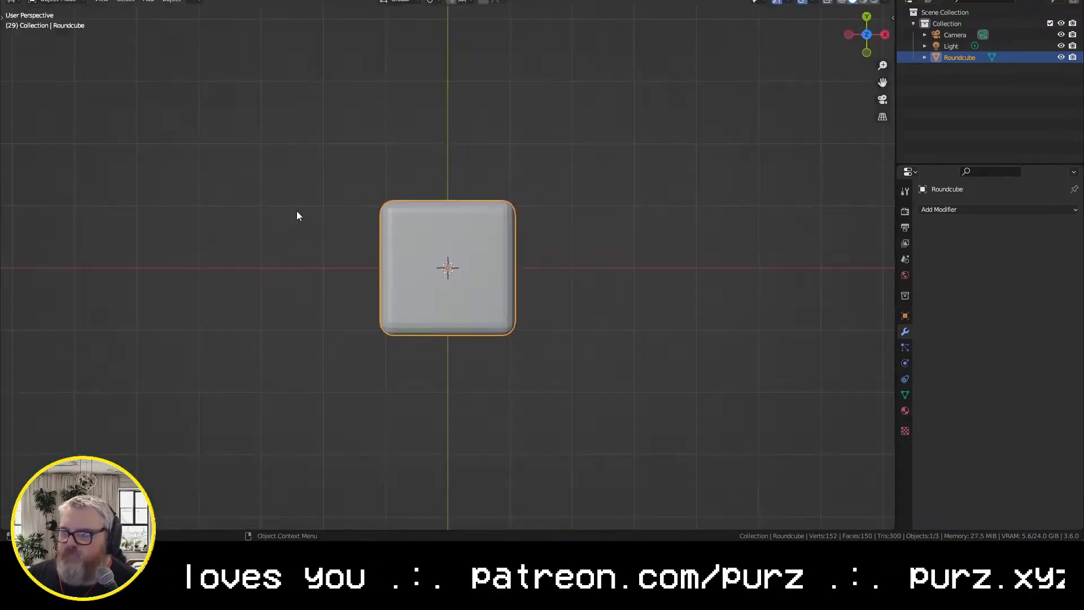
# Replace the round cube with a newly added one and set its radius to 1
pyautogui.press('Delete')
pyautogui.hotkey('shift', 'a')
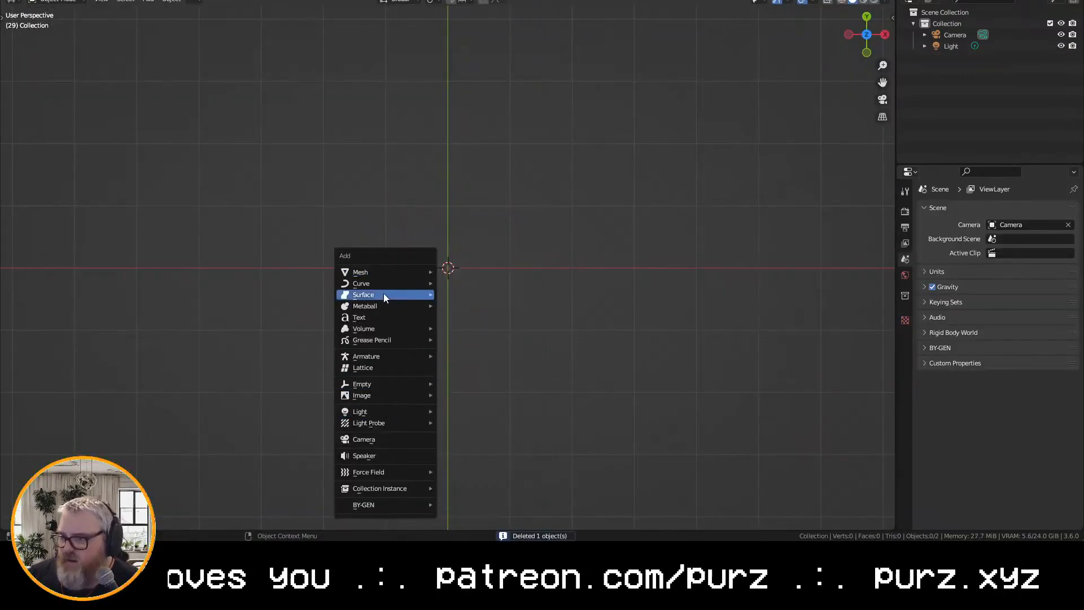
pyautogui.moveTo(396, 272)
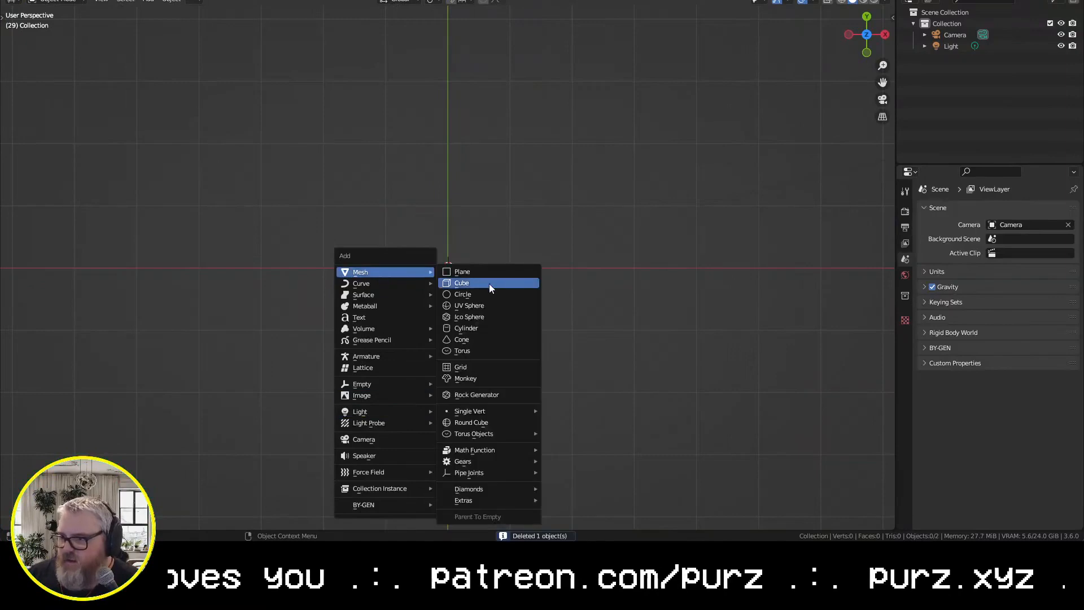
pyautogui.click(497, 424)
pyautogui.moveTo(502, 431); pyautogui.dragTo(527, 347, button='middle')
pyautogui.click(10, 519)
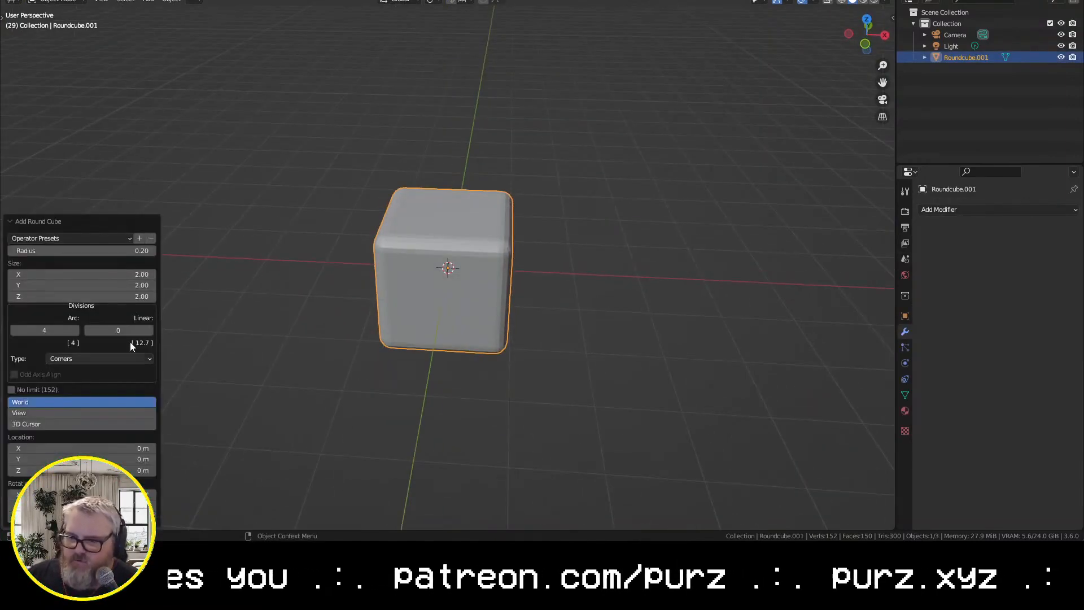
pyautogui.write('1')
pyautogui.press('Return')
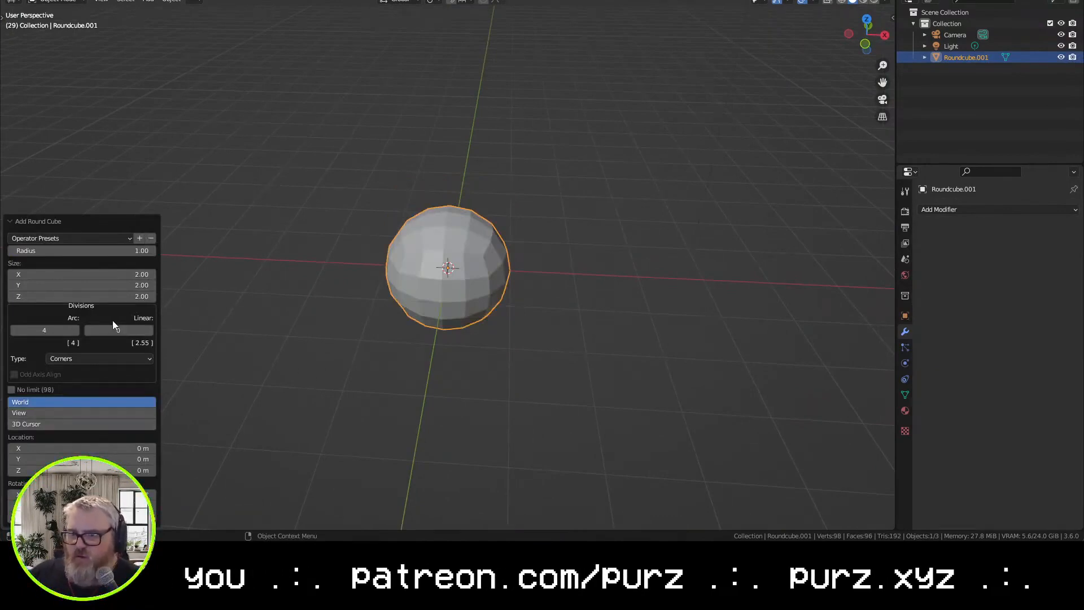
# Subdivide the sphere's whole mesh with smoothness 1 and 2 cuts, and return to Object Mode
pyautogui.press('Tab')
pyautogui.rightClick(473, 257)
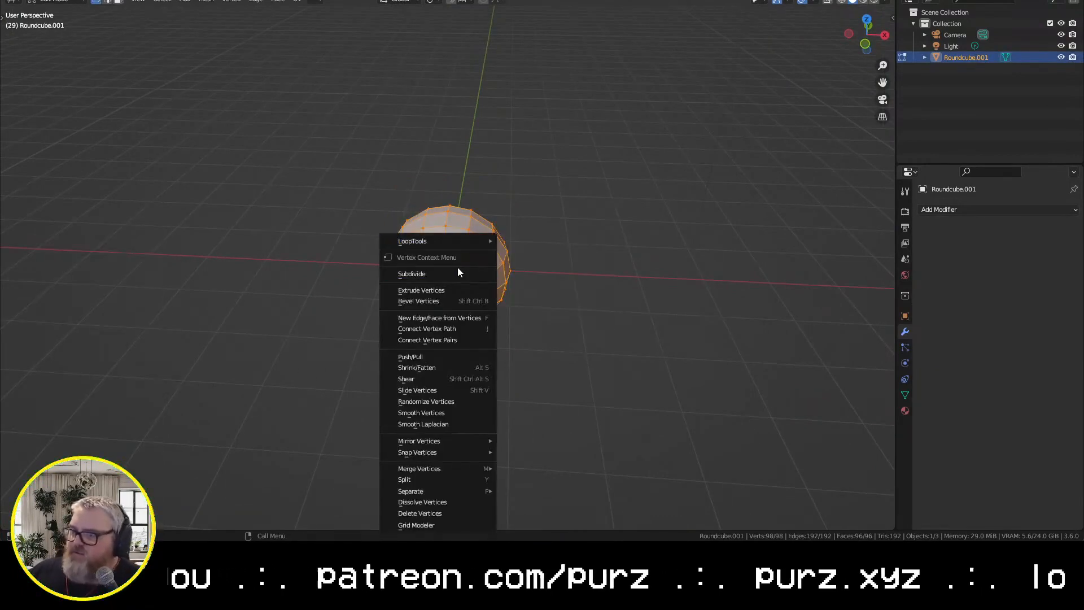
pyautogui.click(466, 272)
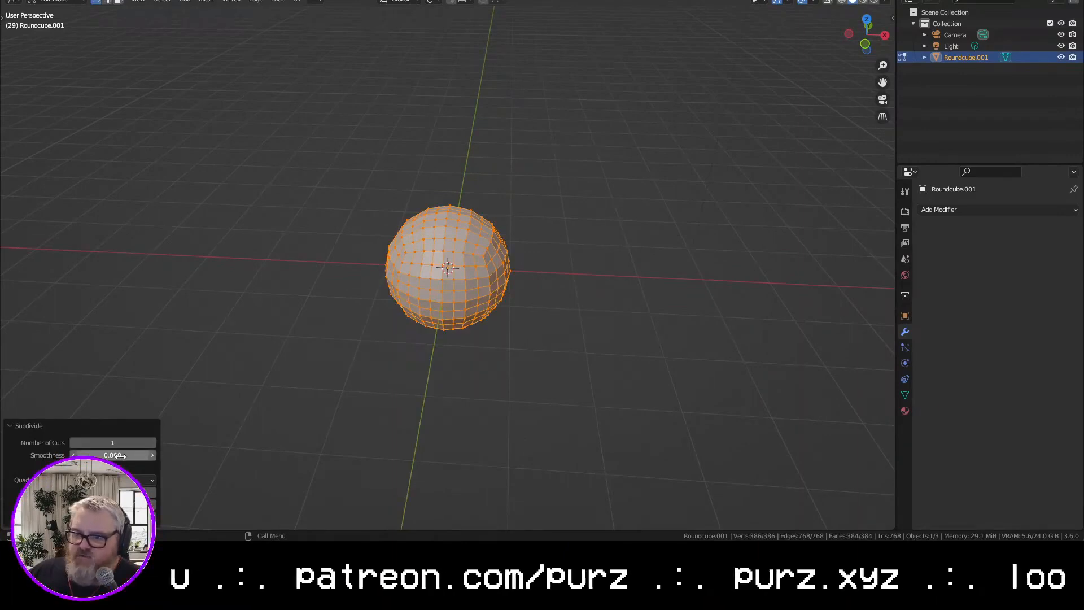
pyautogui.moveTo(114, 454); pyautogui.dragTo(170, 454)
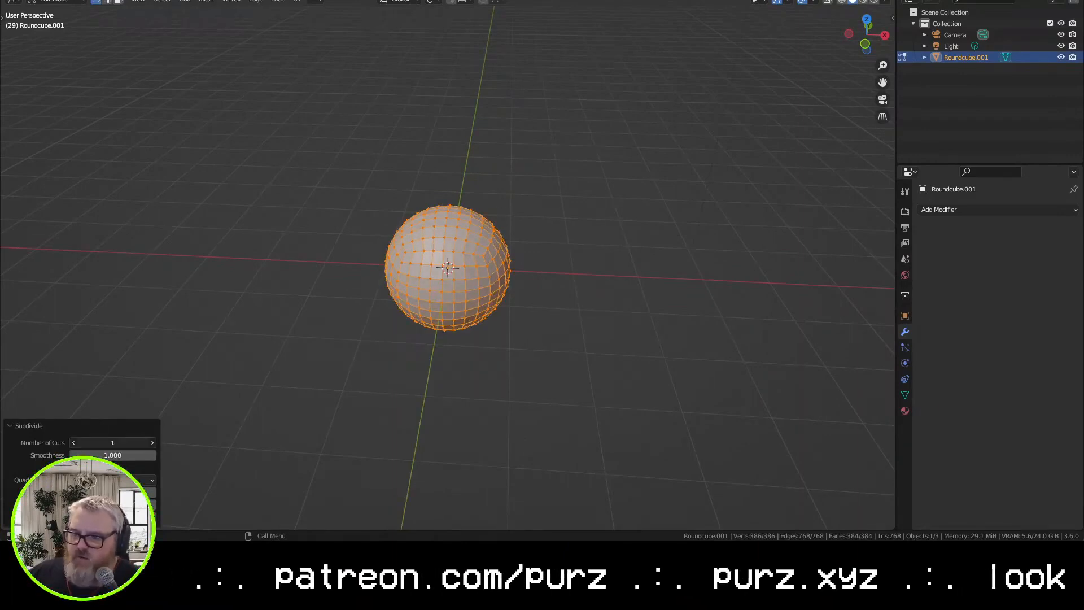
pyautogui.write('2')
pyautogui.press('Return')
pyautogui.hotkey('alt', 'a')
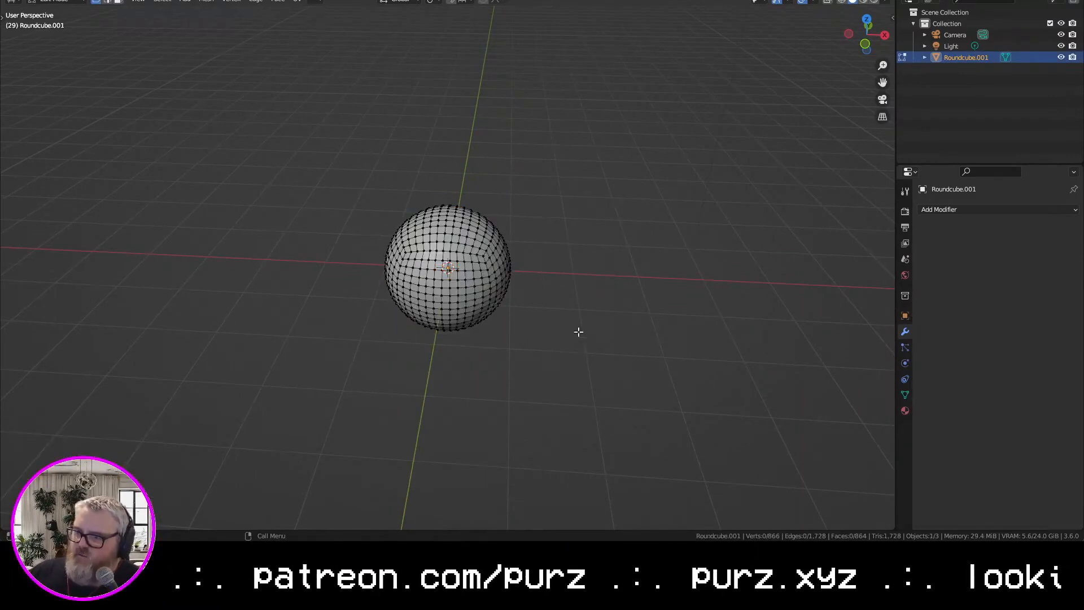
pyautogui.moveTo(578, 329); pyautogui.dragTo(162, 304, button='middle')
pyautogui.press('Tab')
# Shade the sphere smooth
pyautogui.moveTo(512, 329); pyautogui.dragTo(478, 271, button='middle')
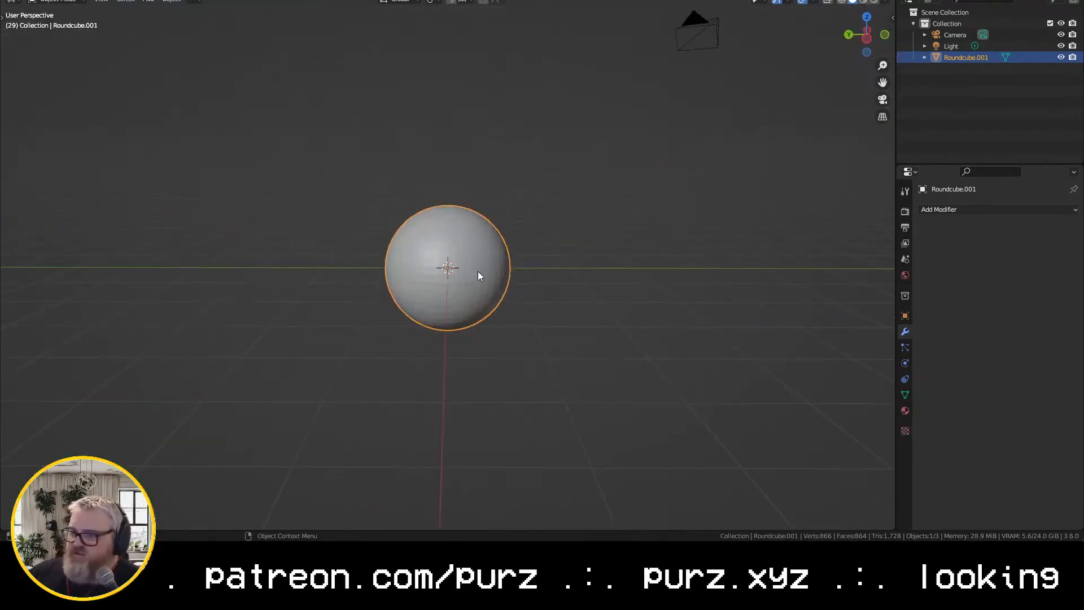
pyautogui.rightClick(478, 271)
pyautogui.click(469, 311)
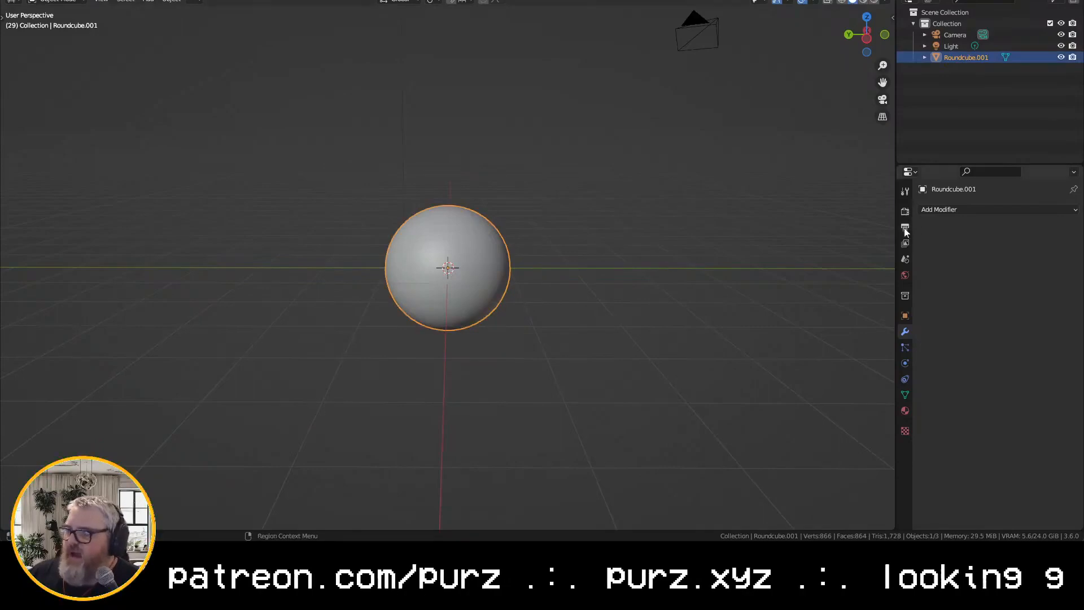
# Set the render engine to Cycles and the device to GPU Compute
pyautogui.click(905, 211)
pyautogui.click(1035, 209)
pyautogui.click(1040, 246)
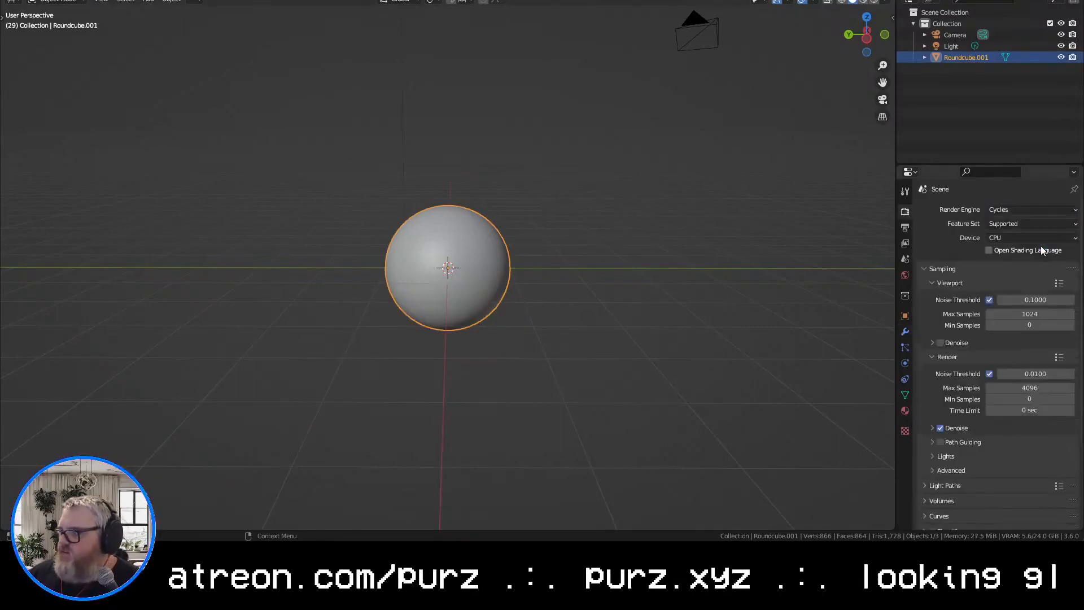
pyautogui.click(1038, 238)
pyautogui.click(1030, 264)
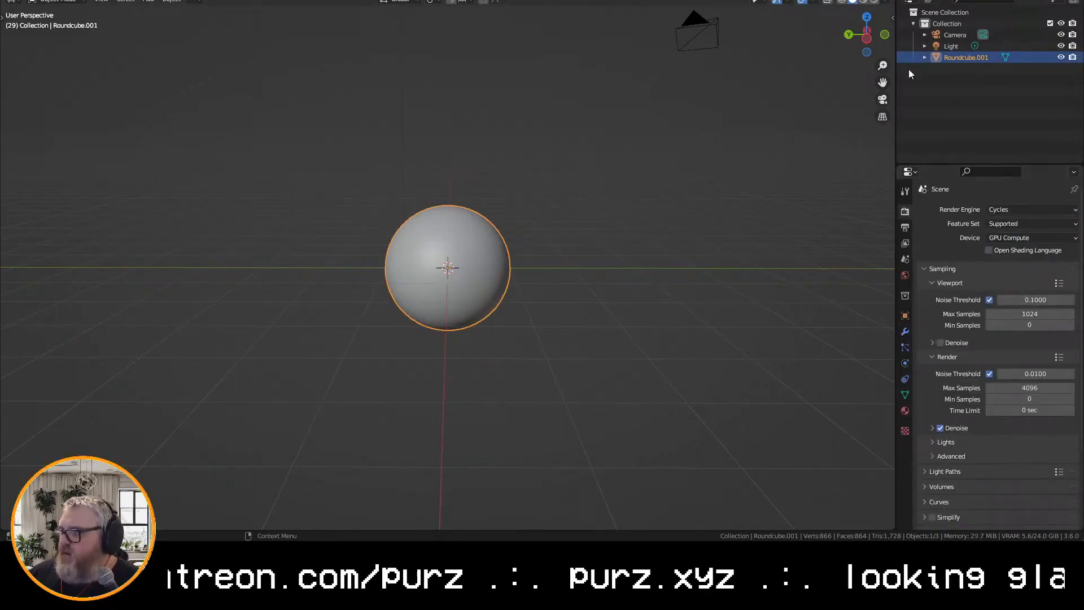
# Show the viewport in rendered shading, with viewport max samples at 16 and viewport denoising enabled
pyautogui.click(874, 3)
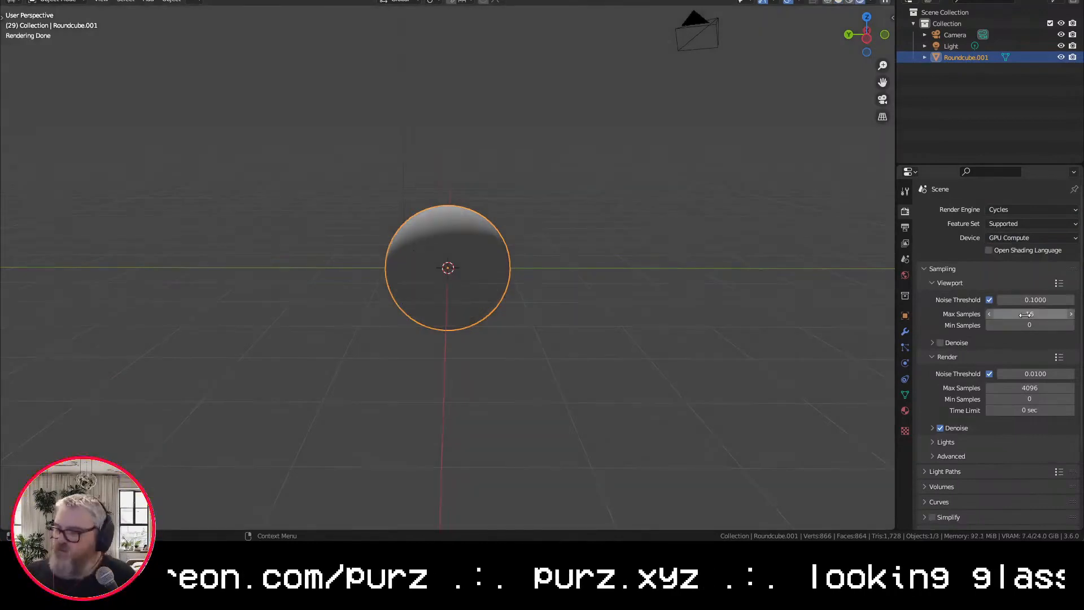
pyautogui.click(940, 342)
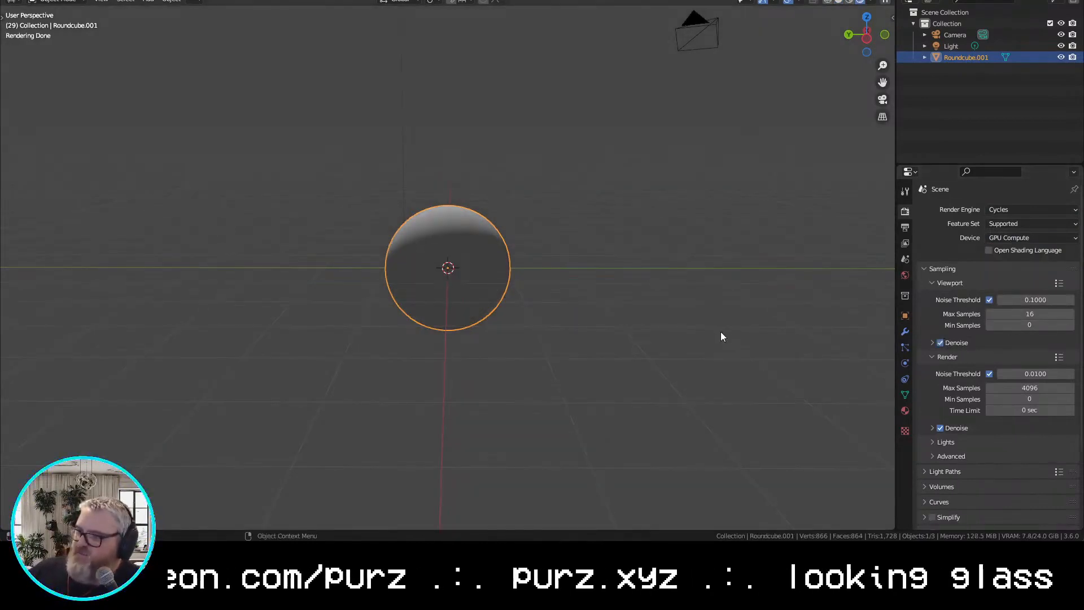
pyautogui.moveTo(721, 336); pyautogui.dragTo(485, 303, button='middle')
pyautogui.scroll(4, 485, 303)
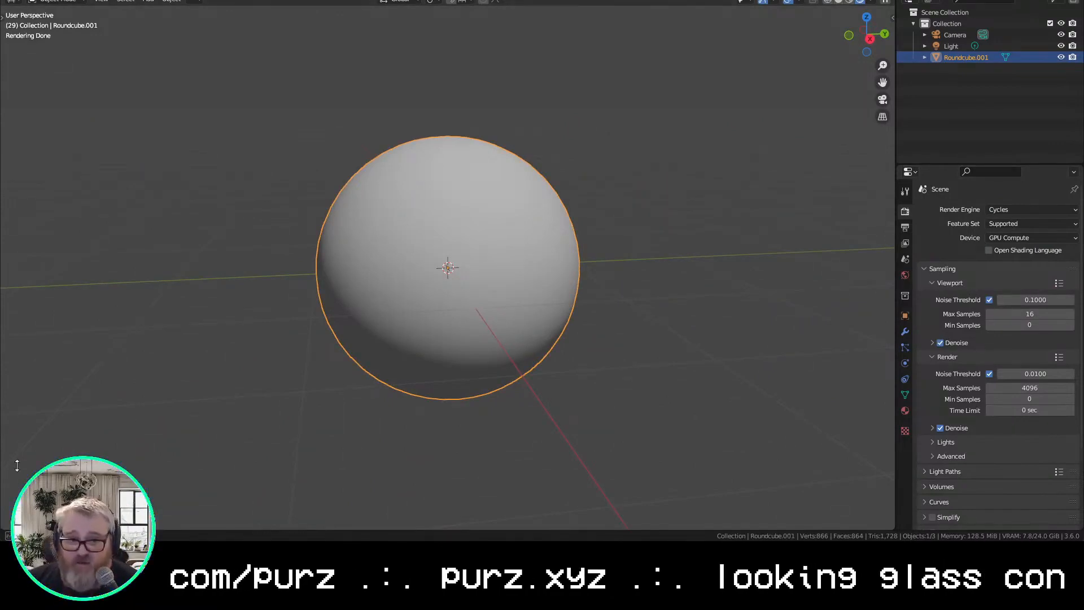
# Split the viewport into two side-by-side areas and make the narrower one a Shader Editor with its sidebar hidden
pyautogui.rightClick(3, 526)
pyautogui.click(7, 512)
pyautogui.click(24, 12)
pyautogui.moveTo(3, 1); pyautogui.dragTo(371, 1)
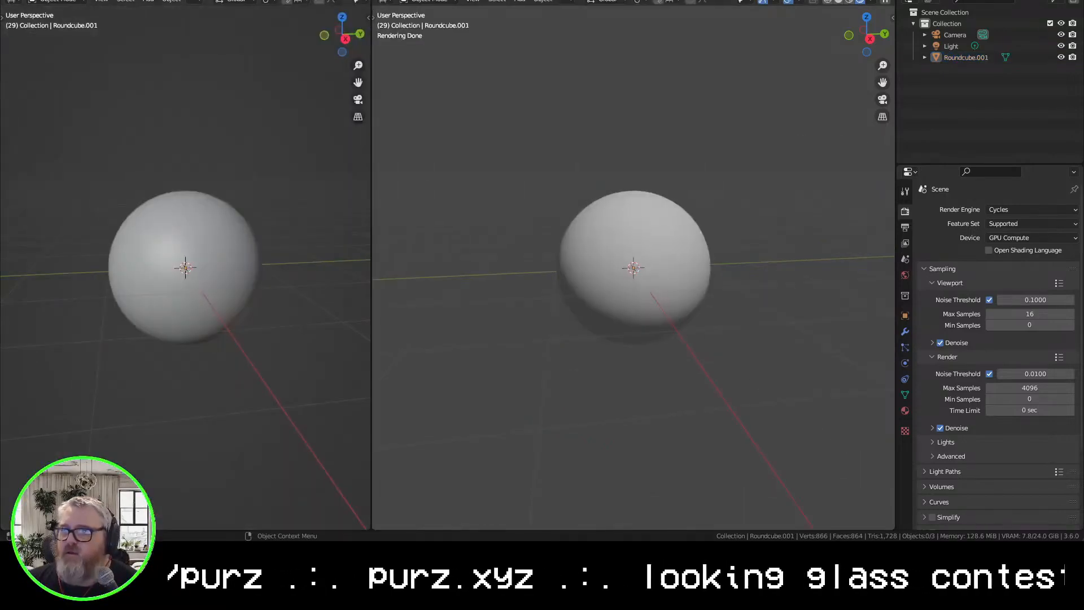
pyautogui.click(11, 2)
pyautogui.click(59, 107)
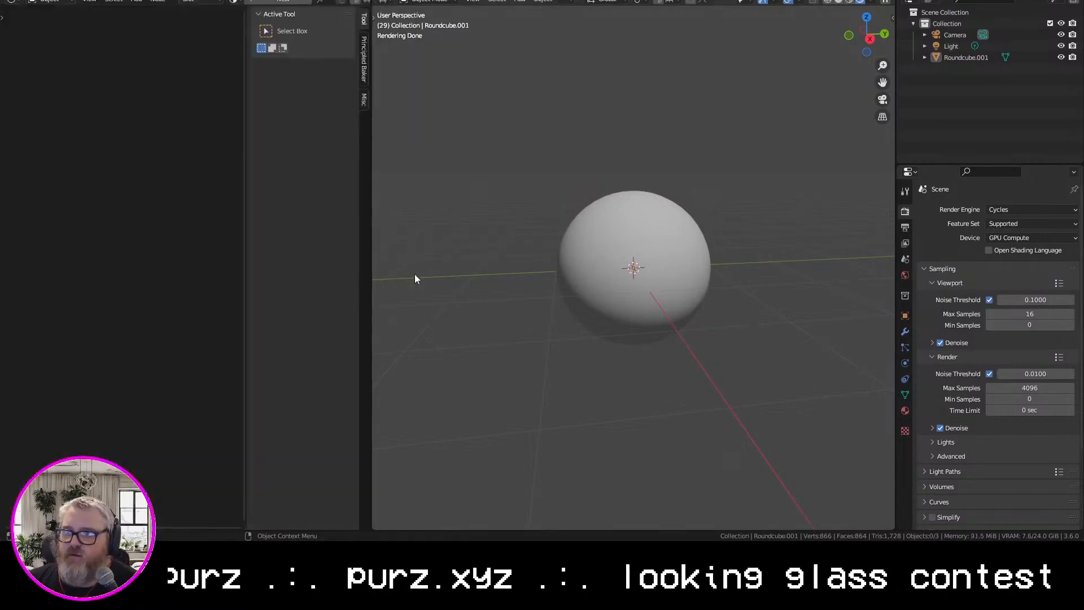
pyautogui.press('n')
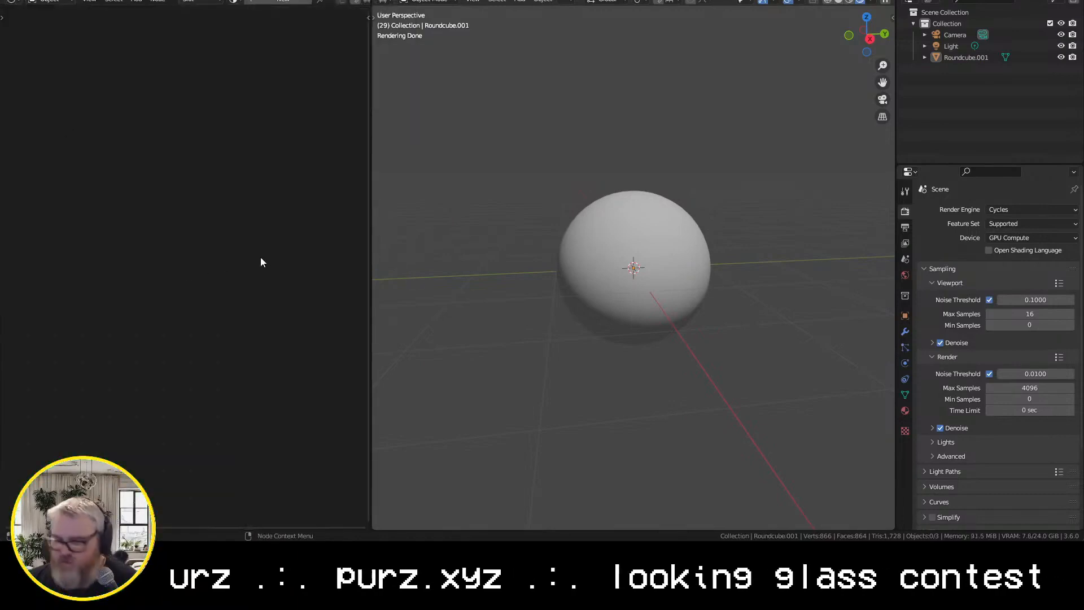
# Select the sphere and create a new material for it
pyautogui.click(905, 411)
pyautogui.click(646, 252)
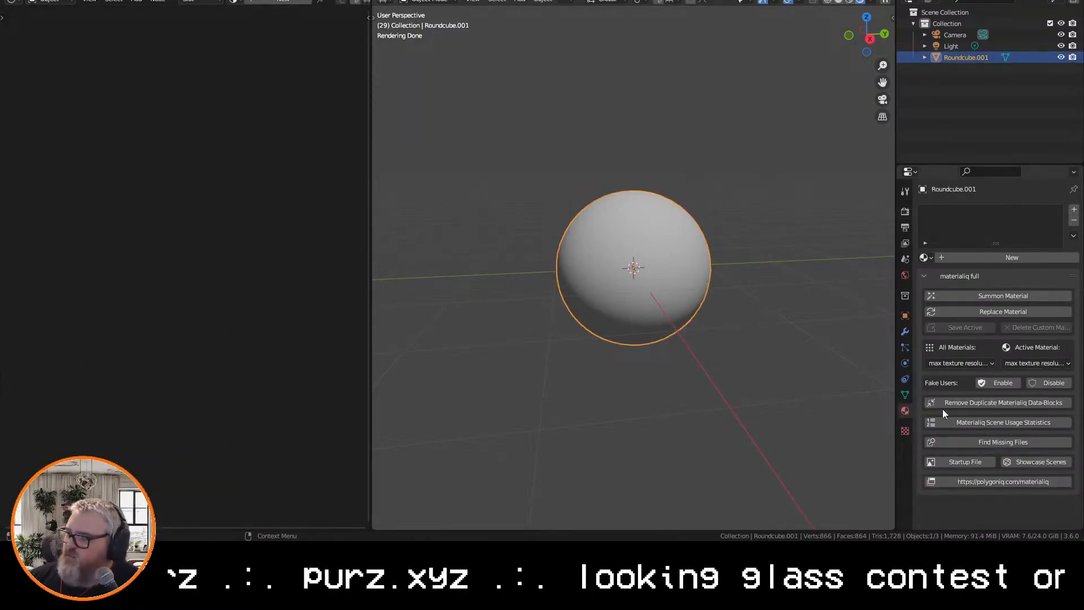
pyautogui.click(997, 255)
# Set the material's surface displacement method to Displacement and Bump
pyautogui.scroll(-5, 1001, 422)
pyautogui.scroll(-10, 1001, 421)
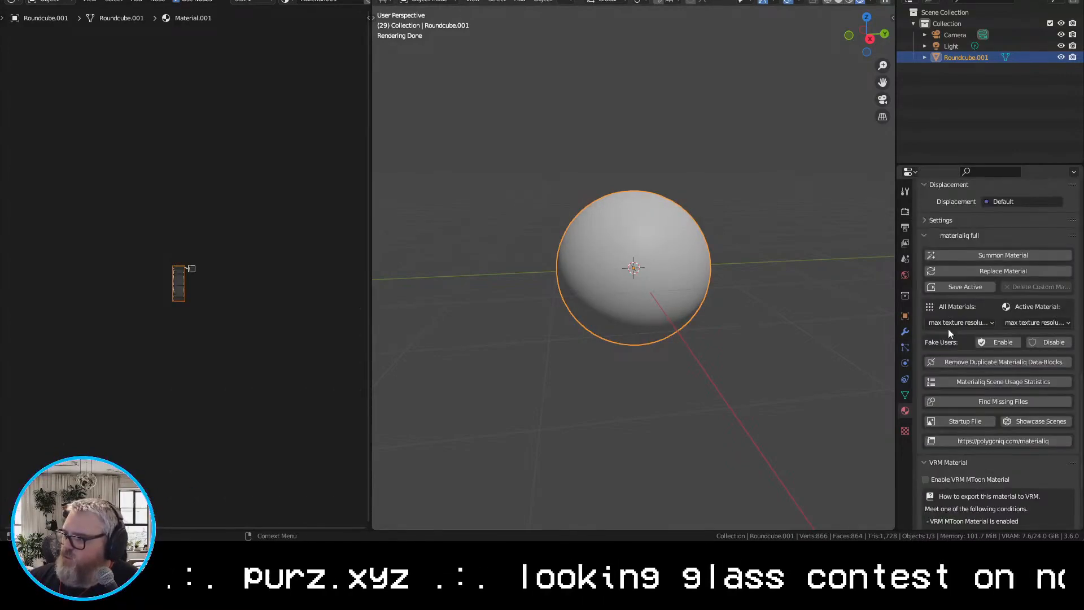
pyautogui.click(940, 290)
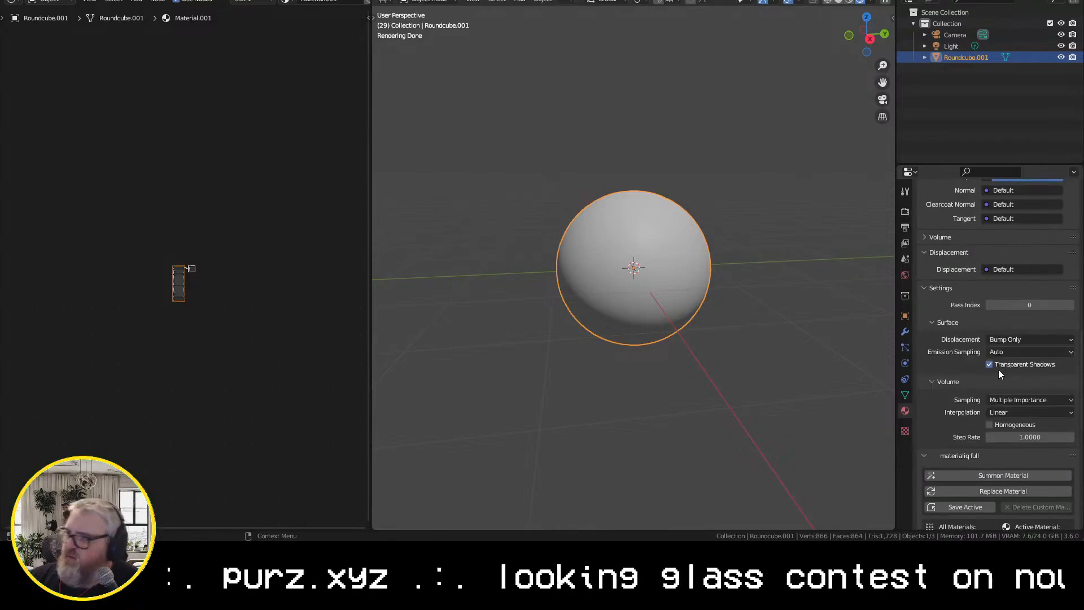
pyautogui.click(1010, 339)
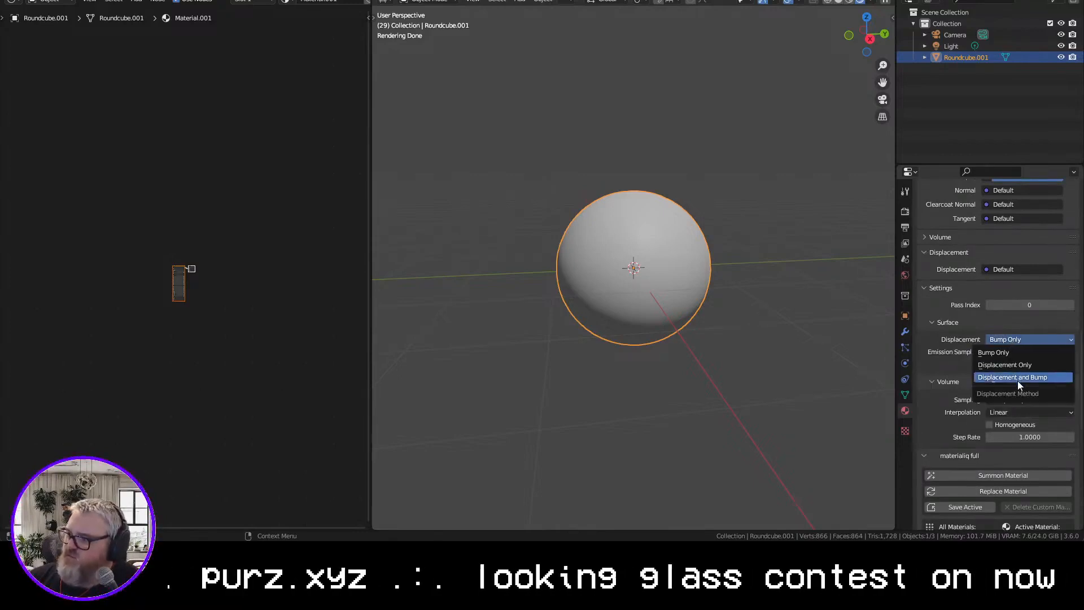
pyautogui.click(1012, 376)
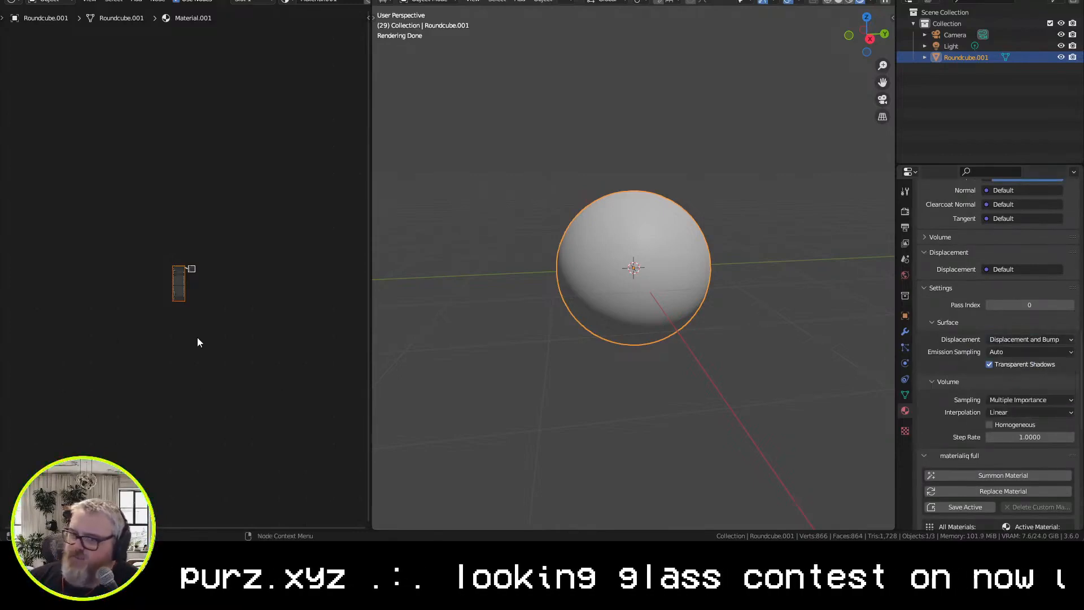
# Move the Principled BSDF node out of the way and add a Displacement node feeding the Material Output's displacement input
pyautogui.scroll(8, 198, 341)
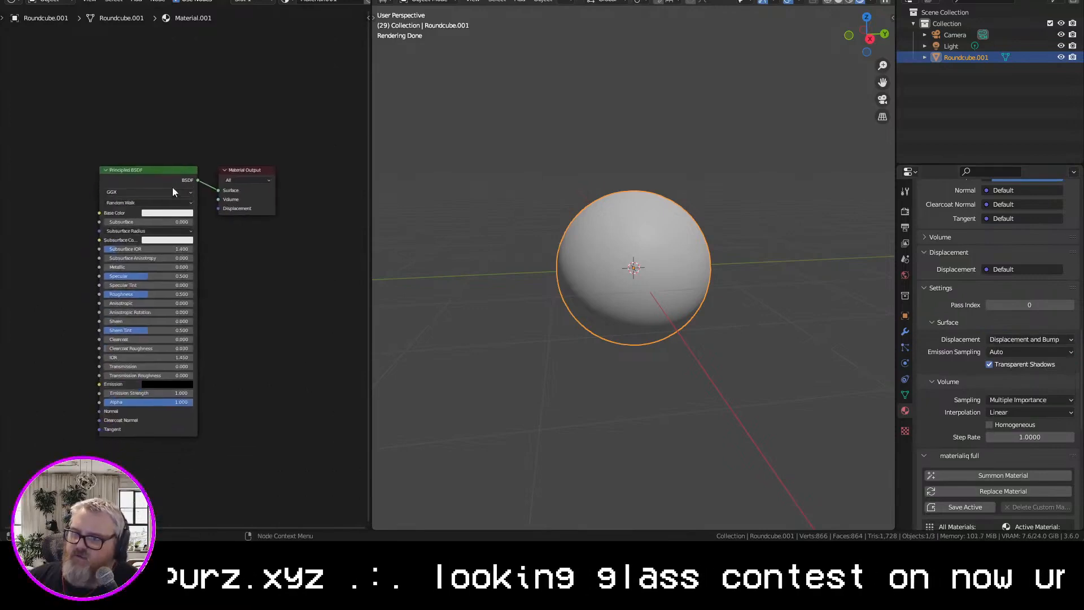
pyautogui.moveTo(171, 188); pyautogui.dragTo(156, 42)
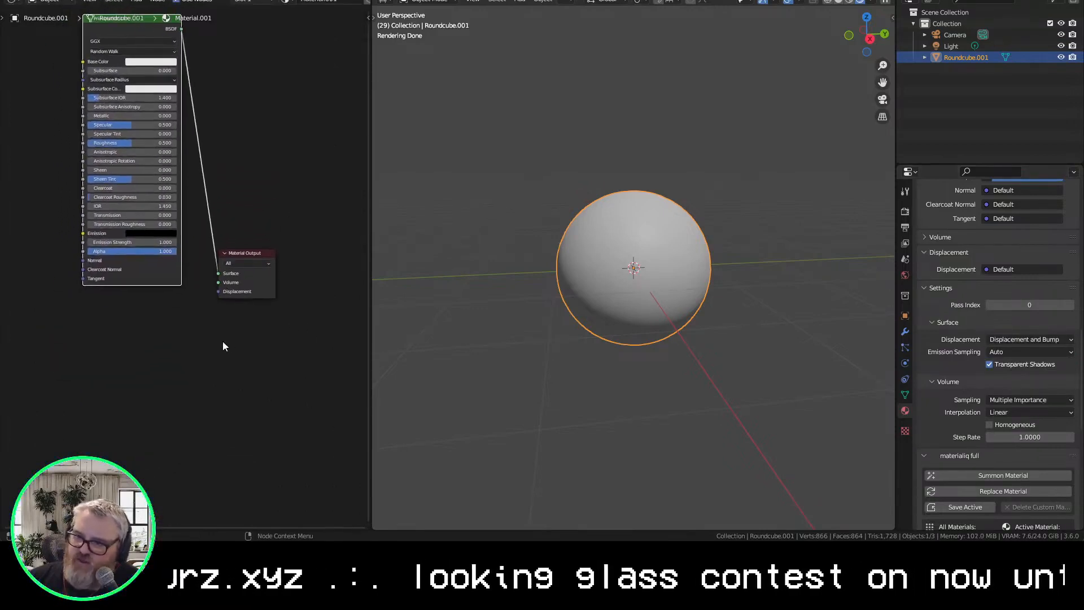
pyautogui.moveTo(219, 292); pyautogui.dragTo(120, 353)
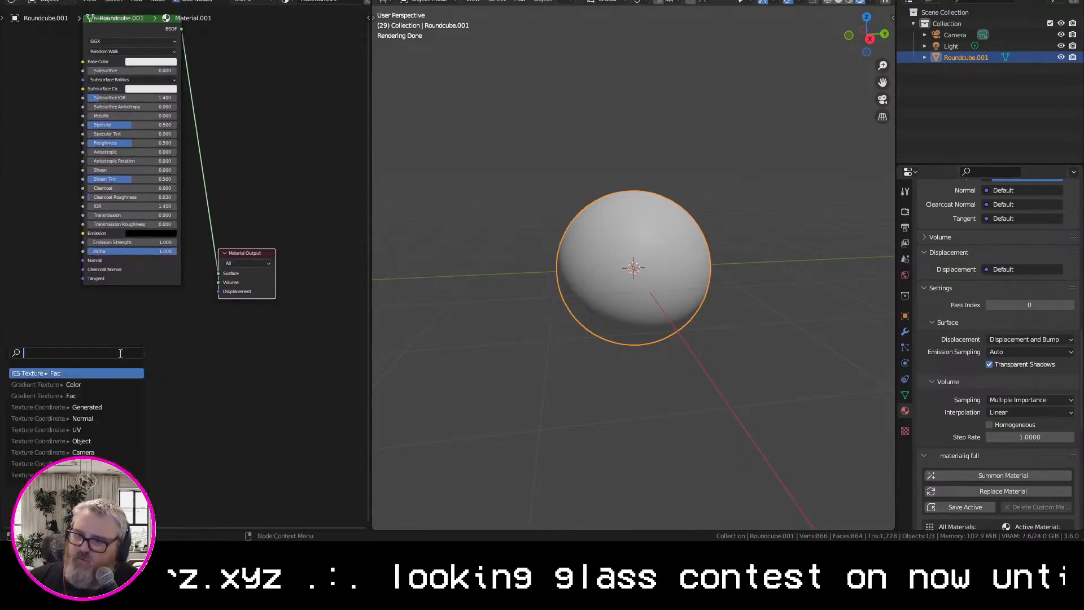
pyautogui.write('dis')
pyautogui.press('Return')
pyautogui.click(118, 349)
pyautogui.moveTo(118, 349); pyautogui.dragTo(213, 355, button='middle')
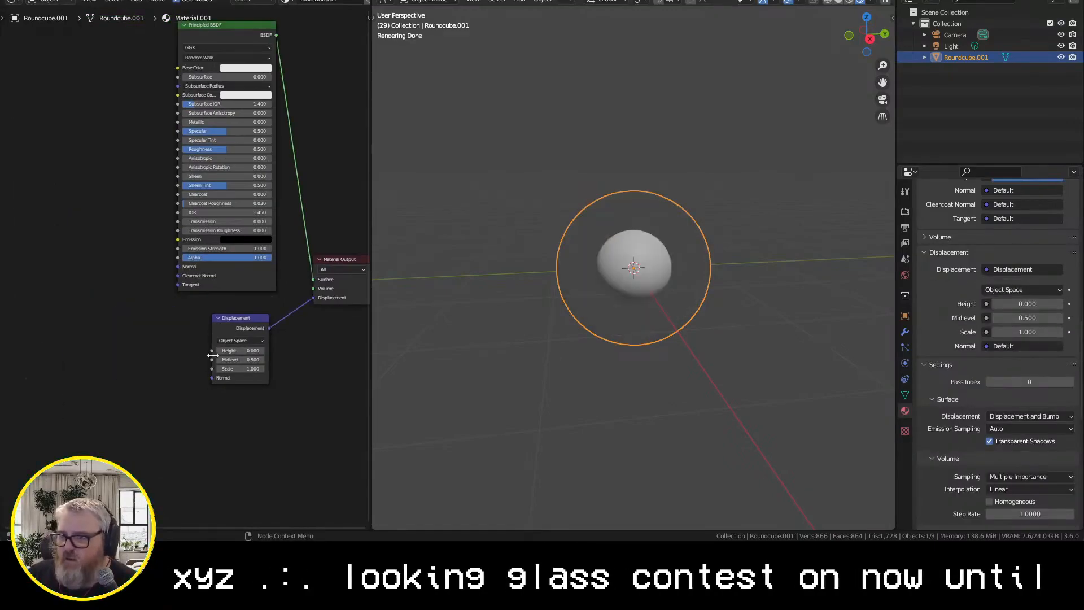
# Add a Wave Texture node with its Fac output feeding the Displacement node's height
pyautogui.moveTo(205, 382); pyautogui.dragTo(101, 348)
pyautogui.write('wave')
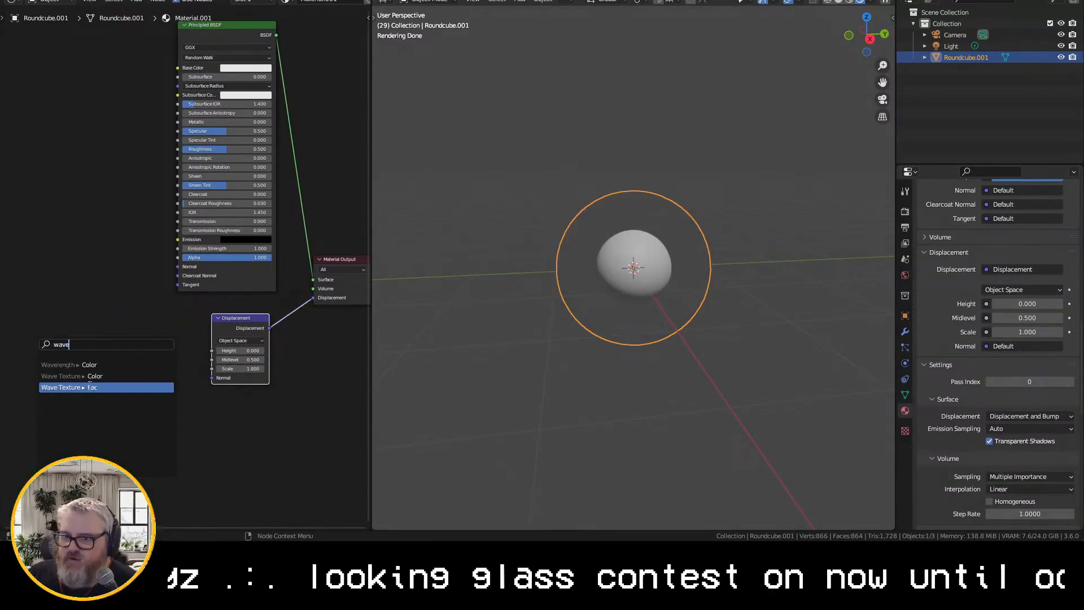
pyautogui.click(94, 387)
pyautogui.click(59, 377)
# Set the Wave Texture's scale to 0.5 and its phase offset to 6.29, and inspect the displaced shape from several sides
pyautogui.moveTo(100, 400); pyautogui.dragTo(44, 400)
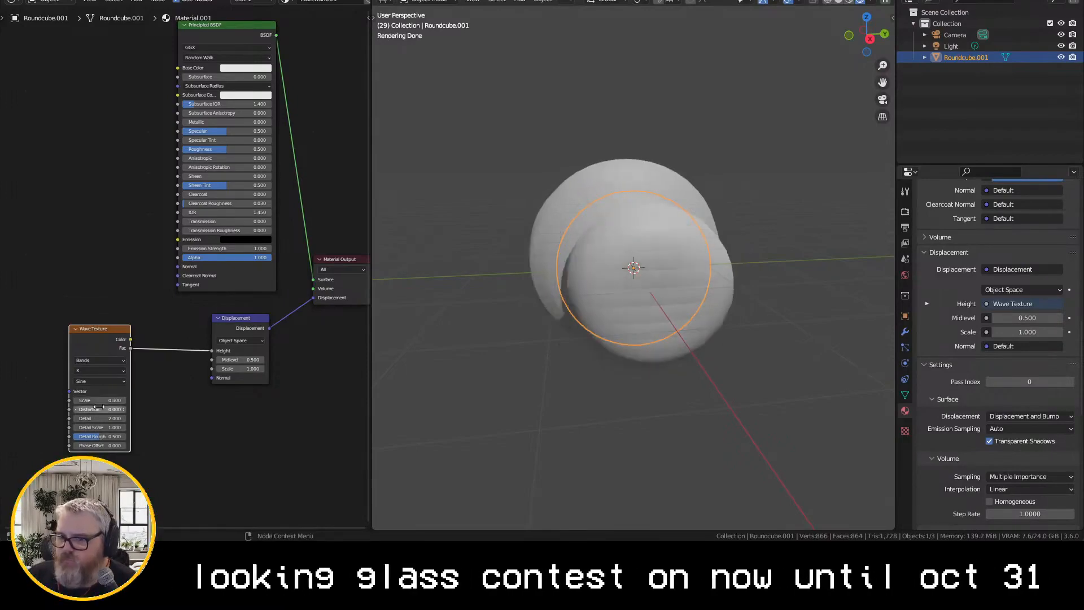
pyautogui.moveTo(99, 445)
pyautogui.mouseDown()
pyautogui.moveTo(77, 446)
pyautogui.moveTo(158, 446)
pyautogui.moveTo(97, 446)
pyautogui.mouseUp()
pyautogui.moveTo(766, 417); pyautogui.dragTo(862, 373, button='middle')
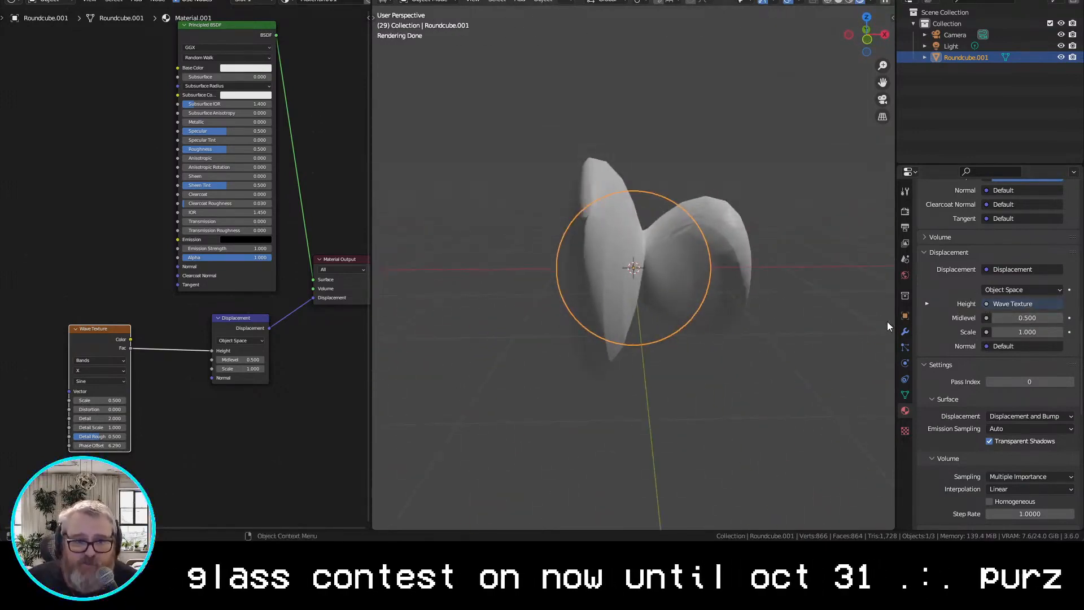
pyautogui.moveTo(659, 503); pyautogui.dragTo(596, 372, button='middle')
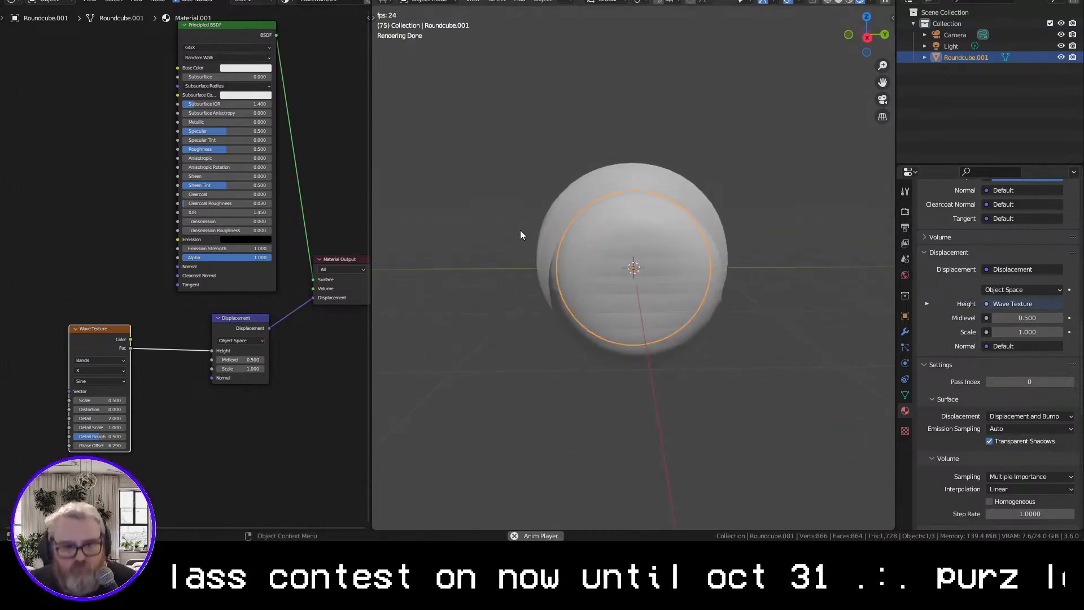
pyautogui.moveTo(578, 309); pyautogui.dragTo(699, 289, button='middle')
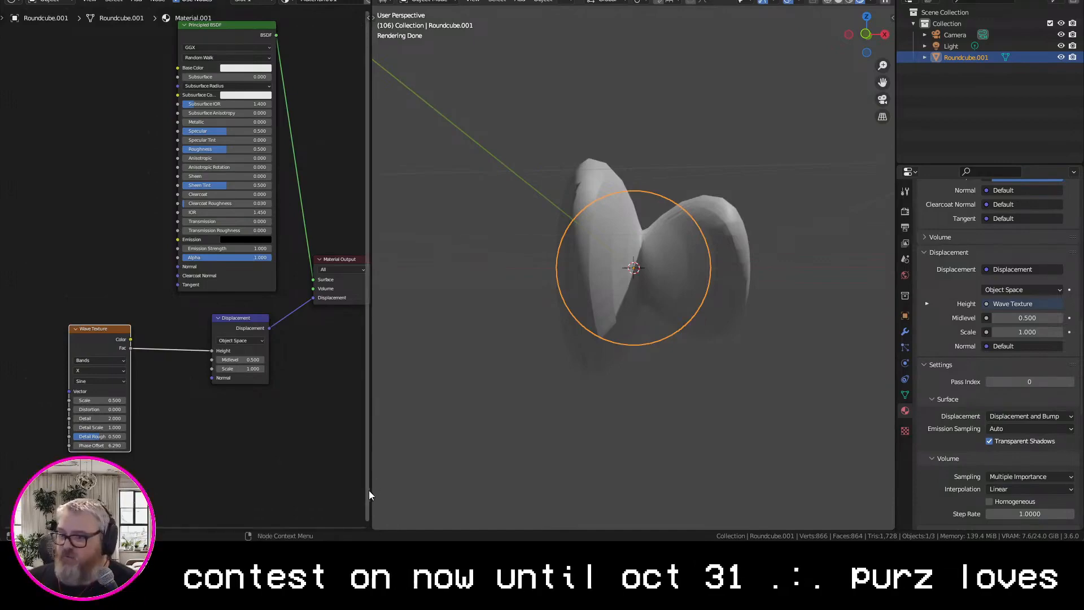
# Narrow the Shader Editor, split the 3D viewport into upper and lower areas, and make the lower one a Graph Editor
pyautogui.moveTo(369, 491); pyautogui.dragTo(140, 496)
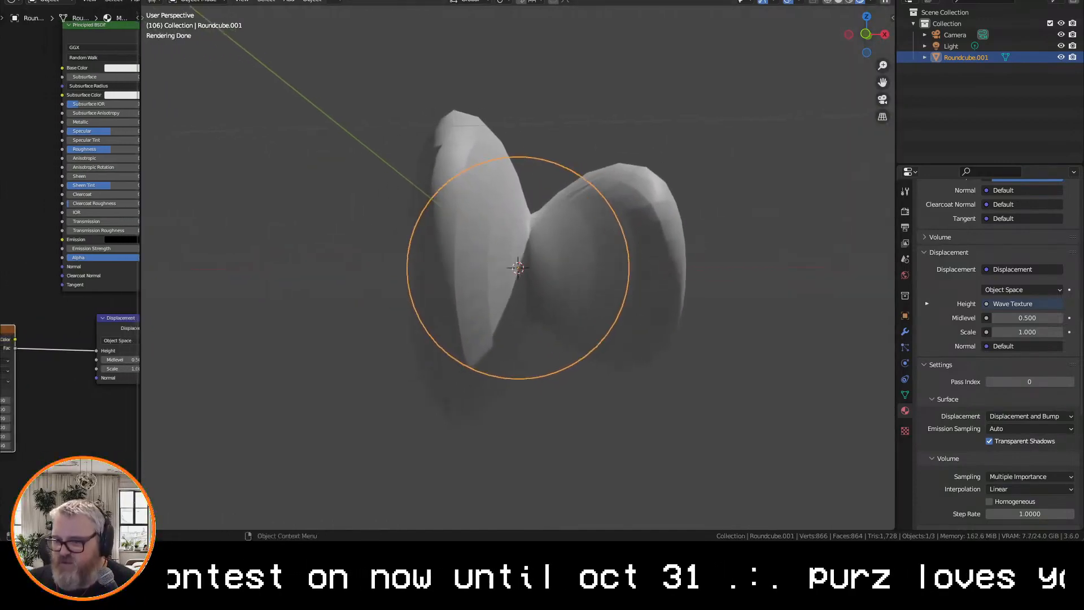
pyautogui.moveTo(143, 528); pyautogui.dragTo(153, 295)
pyautogui.click(153, 303)
pyautogui.click(309, 356)
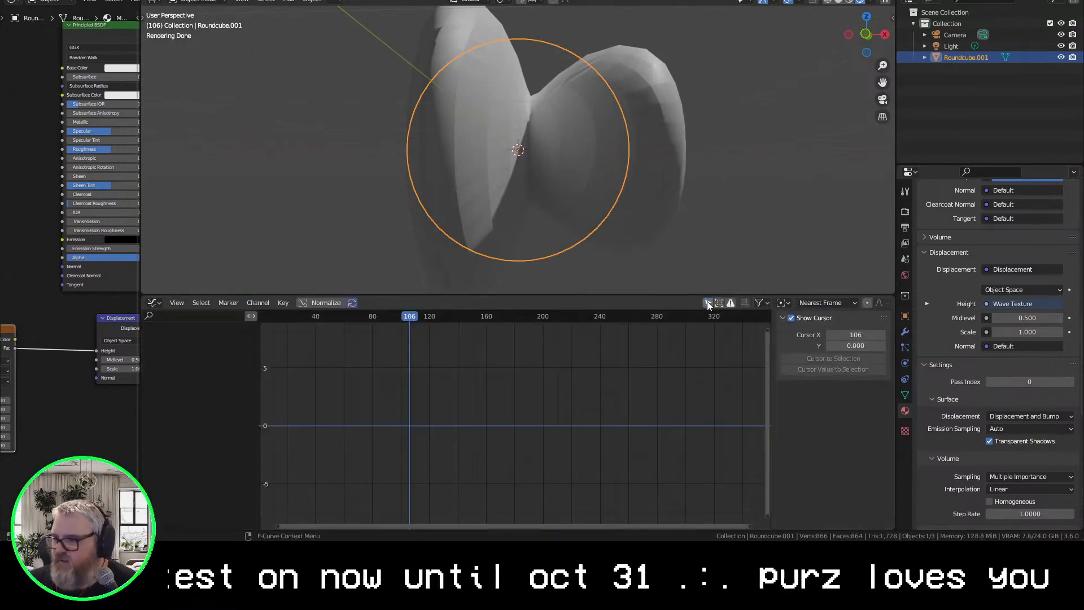
pyautogui.click(259, 303)
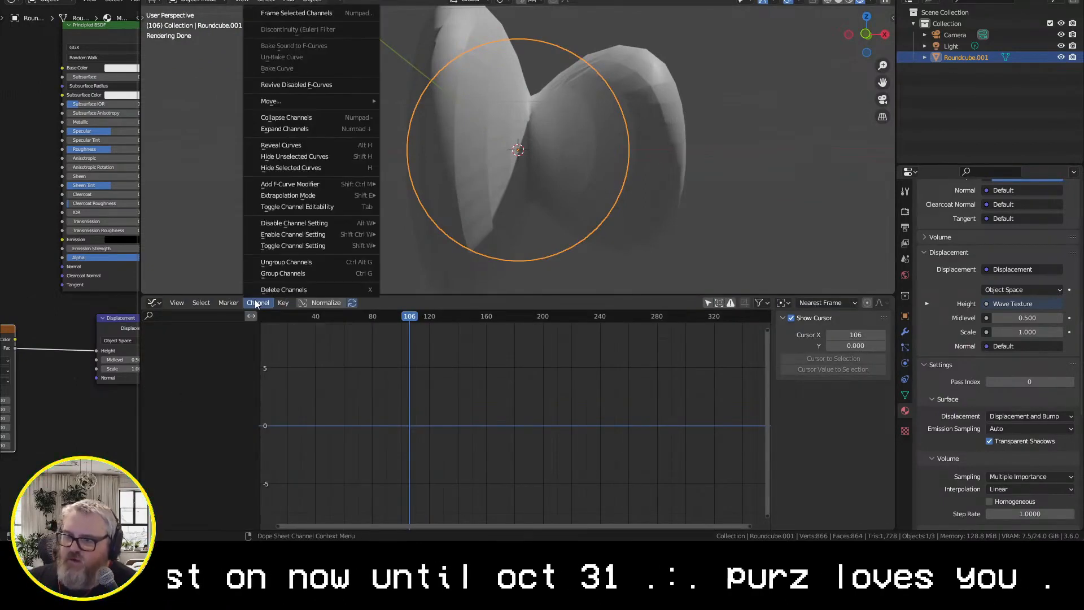
pyautogui.click(197, 303)
pyautogui.moveTo(257, 302)
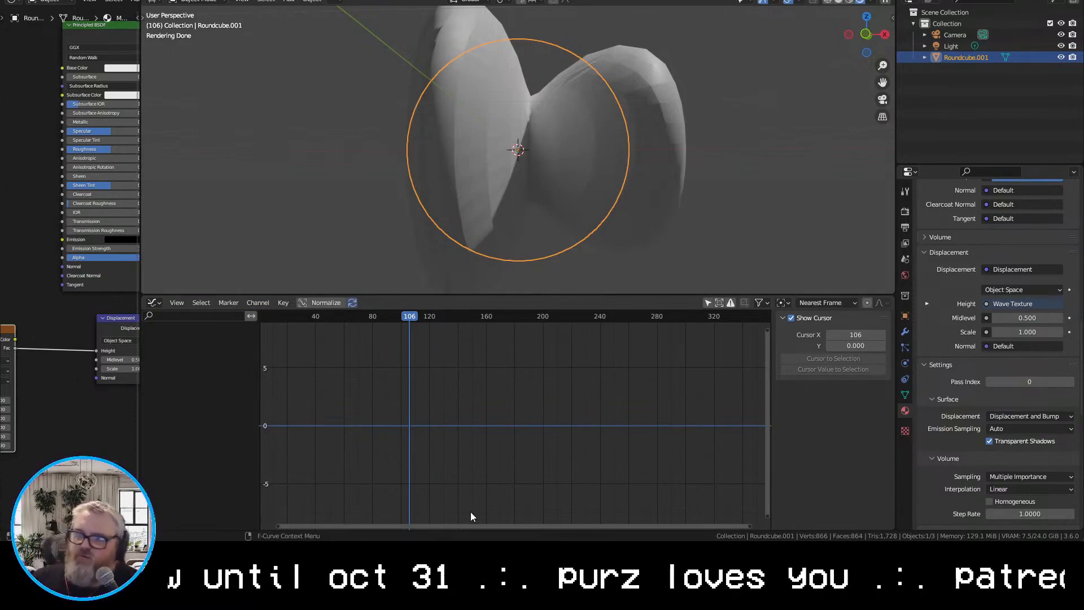
pyautogui.moveTo(104, 444); pyautogui.dragTo(182, 434, button='middle')
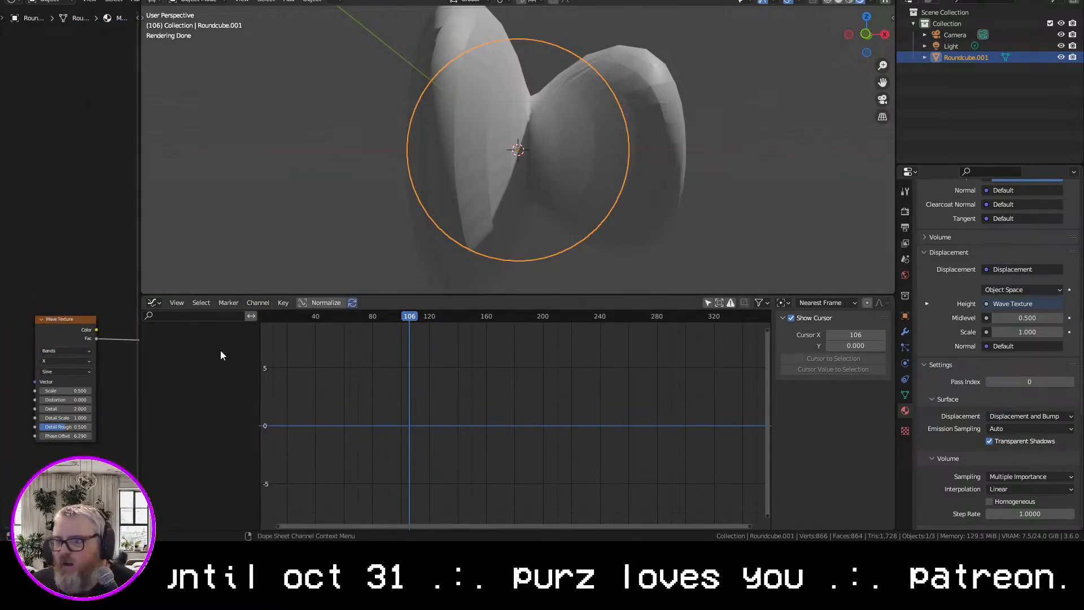
pyautogui.click(283, 303)
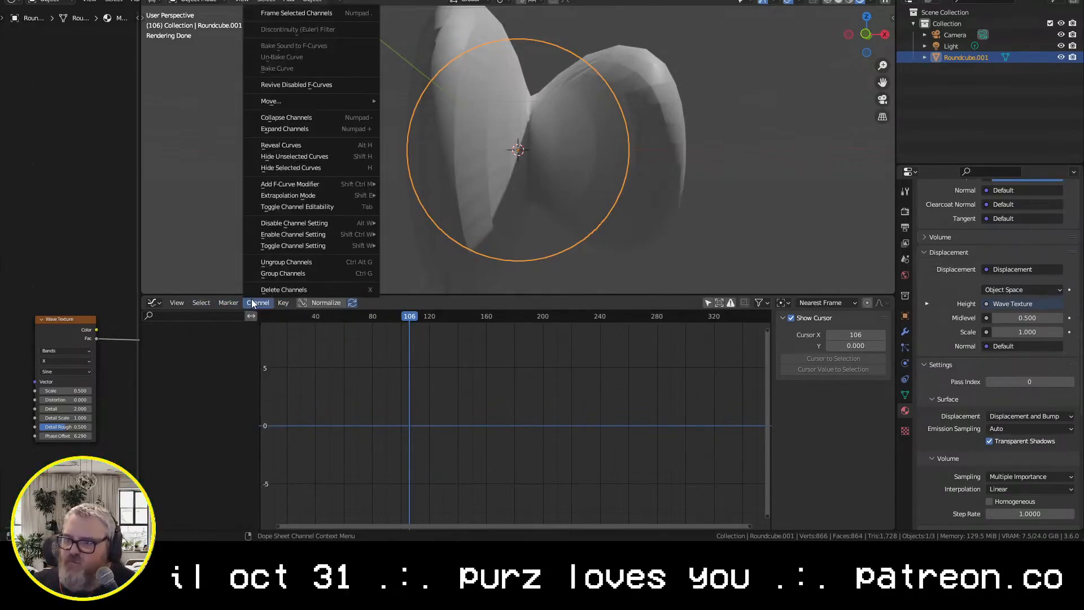
pyautogui.moveTo(303, 184)
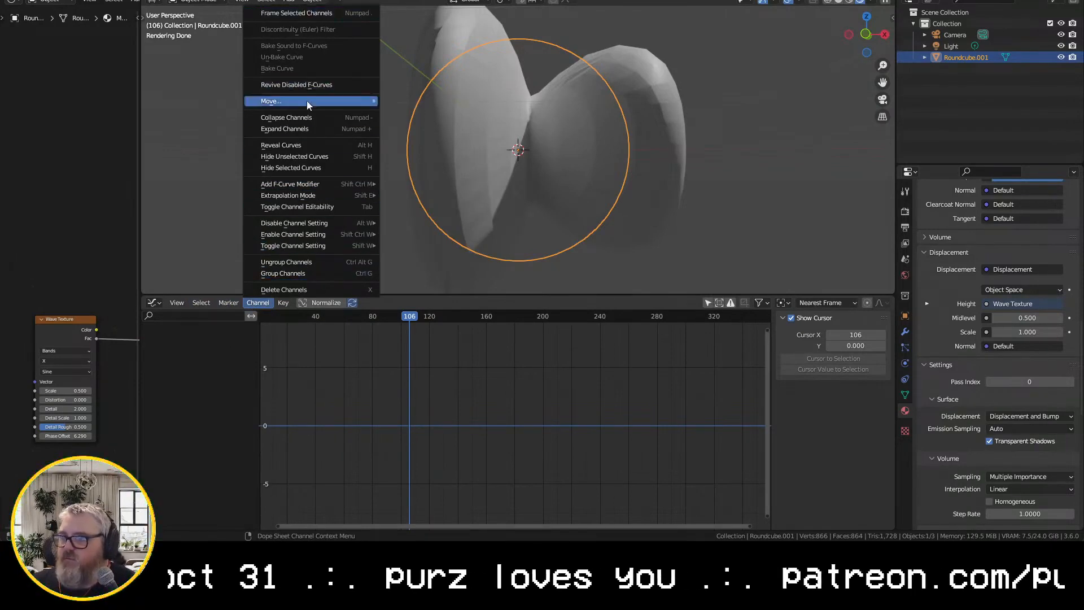
pyautogui.click(152, 303)
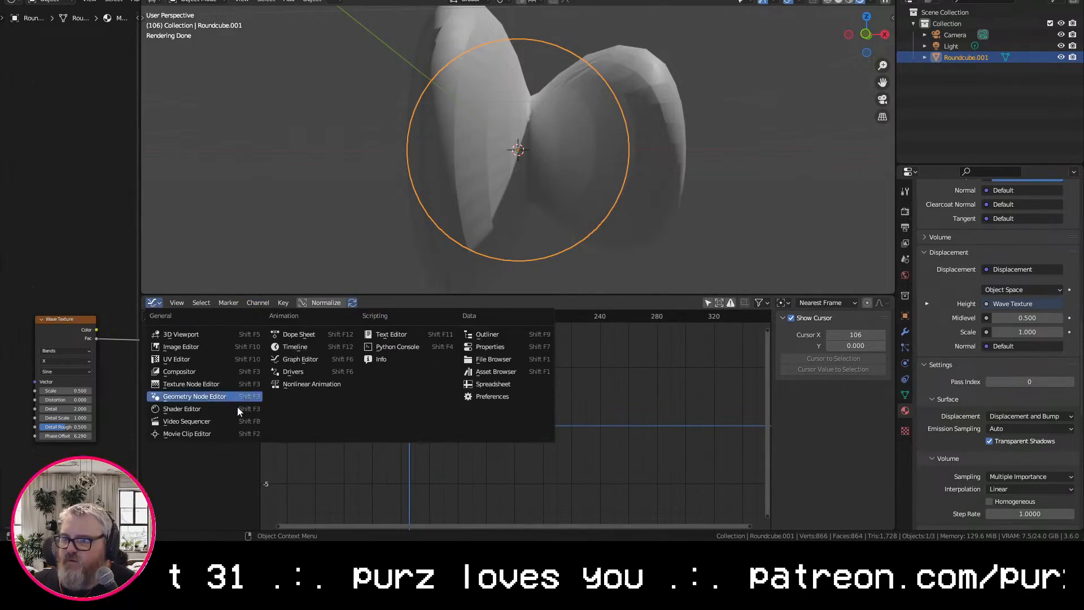
pyautogui.click(198, 422)
pyautogui.rightClick(408, 503)
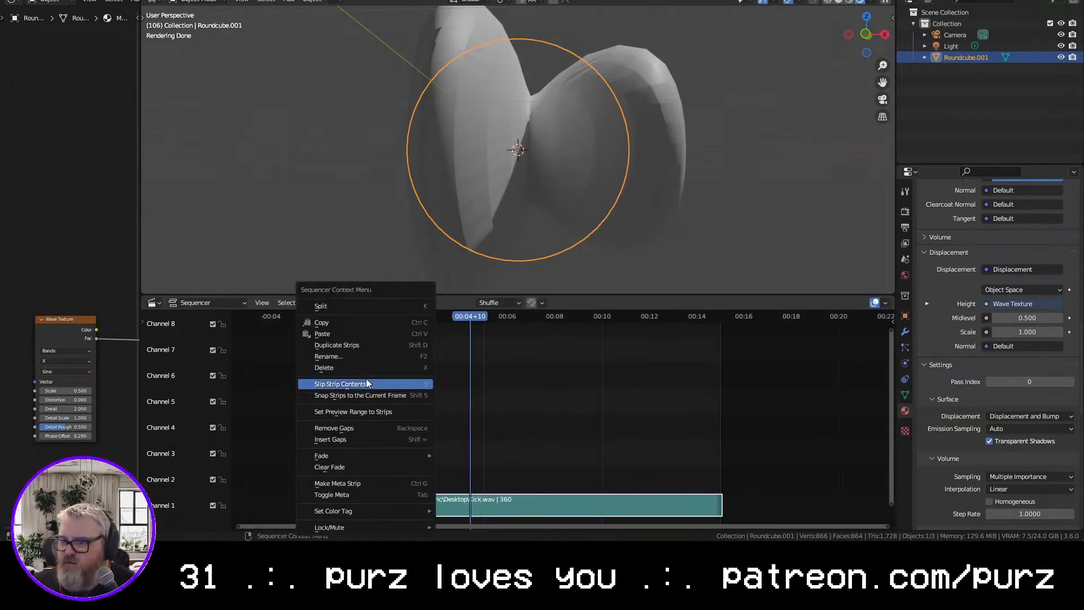
pyautogui.click(152, 303)
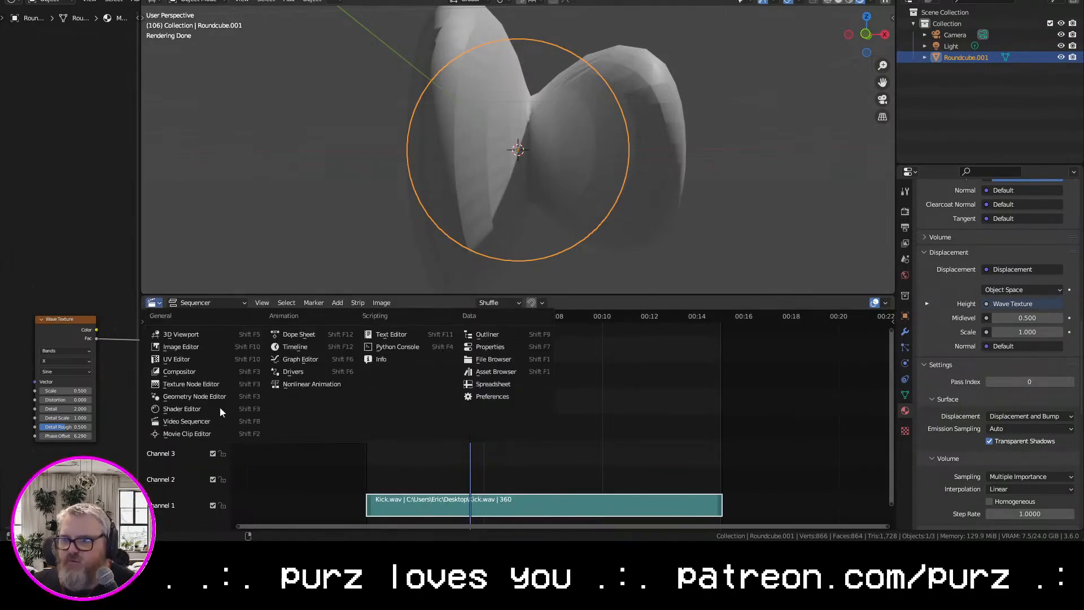
pyautogui.hotkey('shift', 'F6')
pyautogui.click(220, 302)
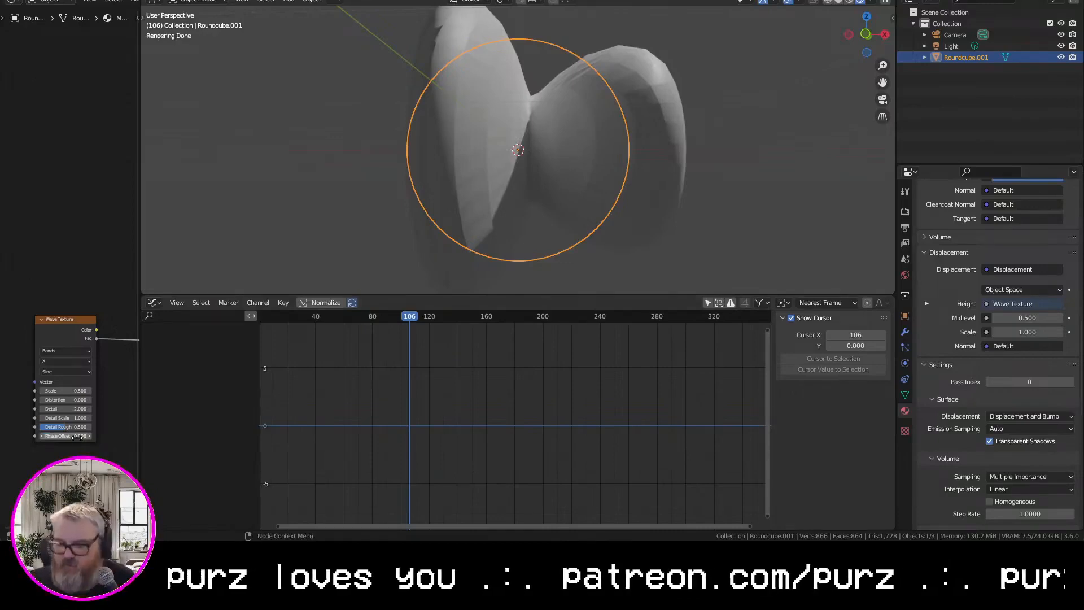
# Keyframe the Wave Texture's phase offset at 0 on frame 1 and bake Kick.wav from the Desktop to its F-curve
pyautogui.press('i')
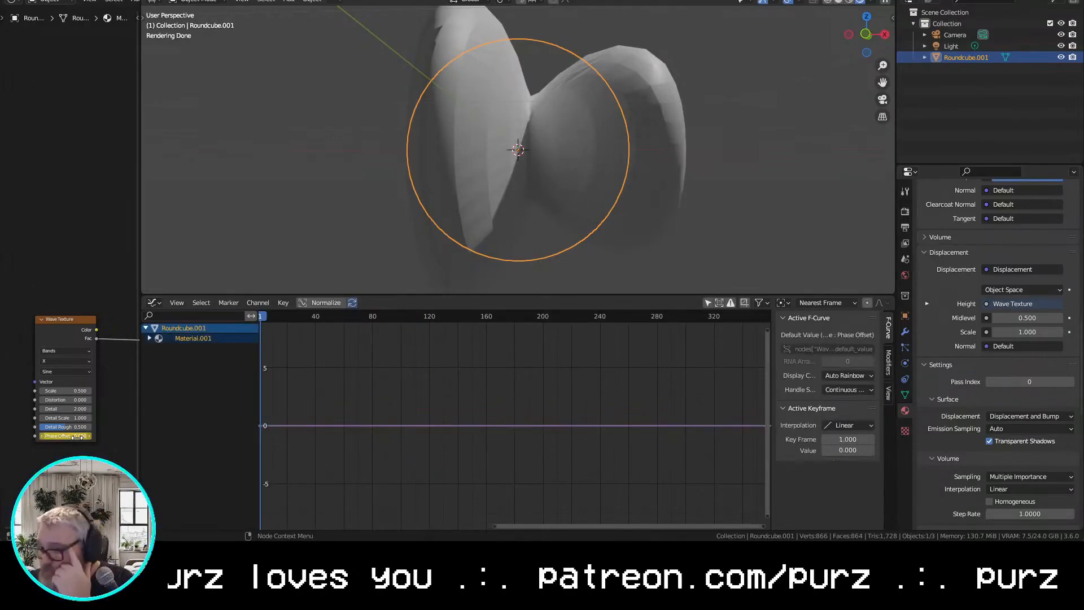
pyautogui.click(148, 338)
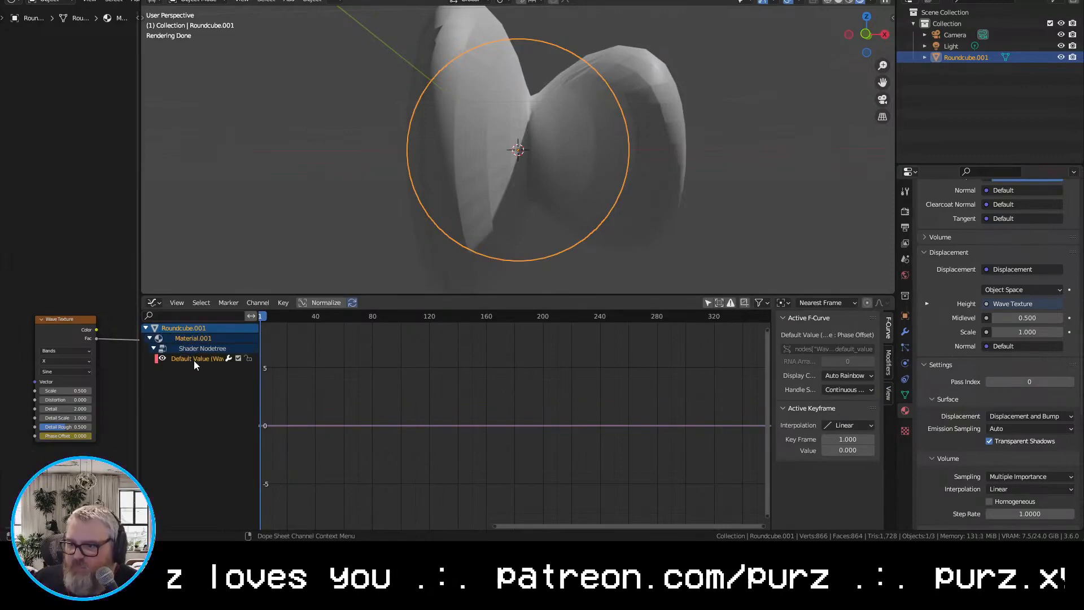
pyautogui.click(284, 302)
pyautogui.moveTo(258, 303)
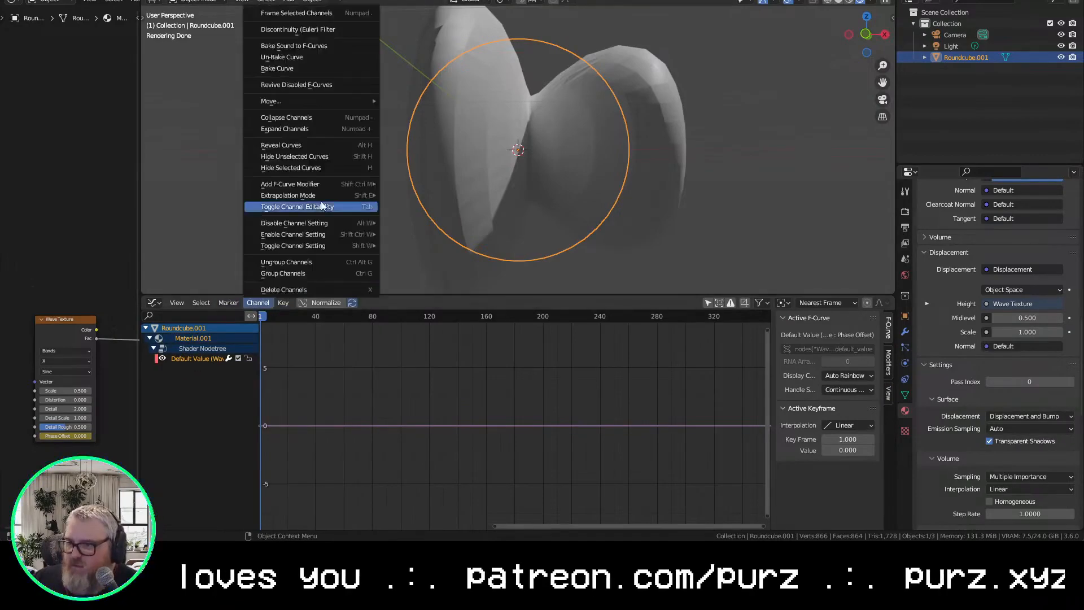
pyautogui.click(300, 45)
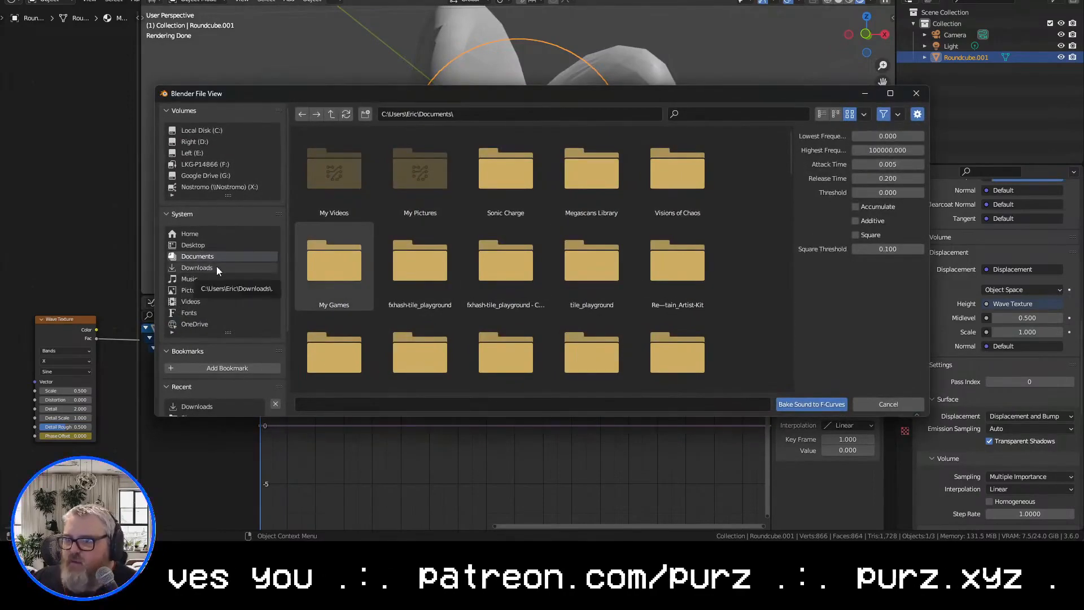
pyautogui.click(210, 245)
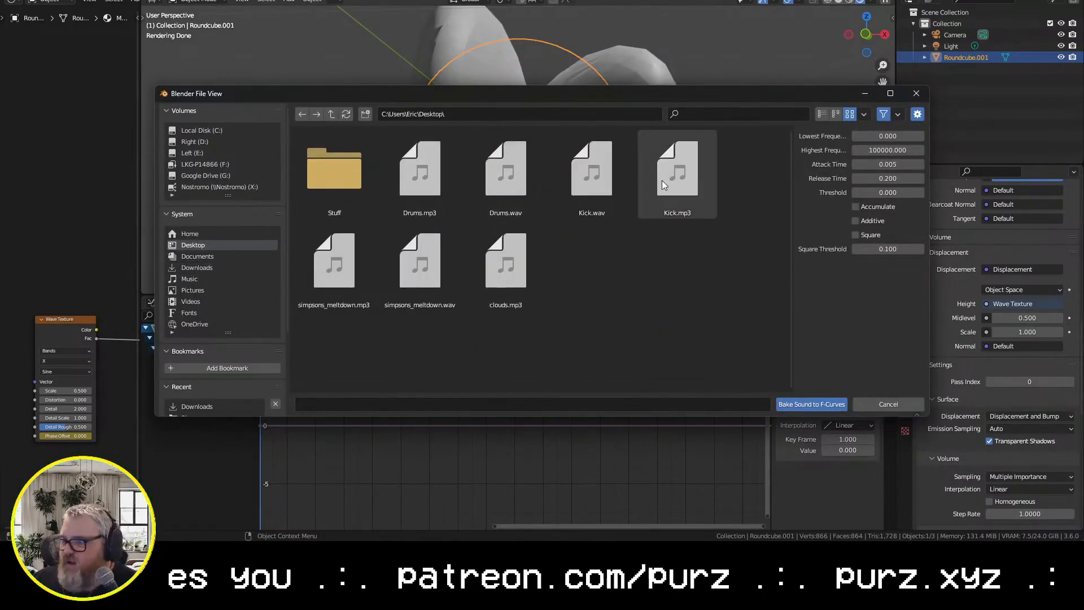
pyautogui.doubleClick(595, 177)
# Play the animation while trying a wave scale of about 0.78, and set the scale back to 0.5
pyautogui.press('space')
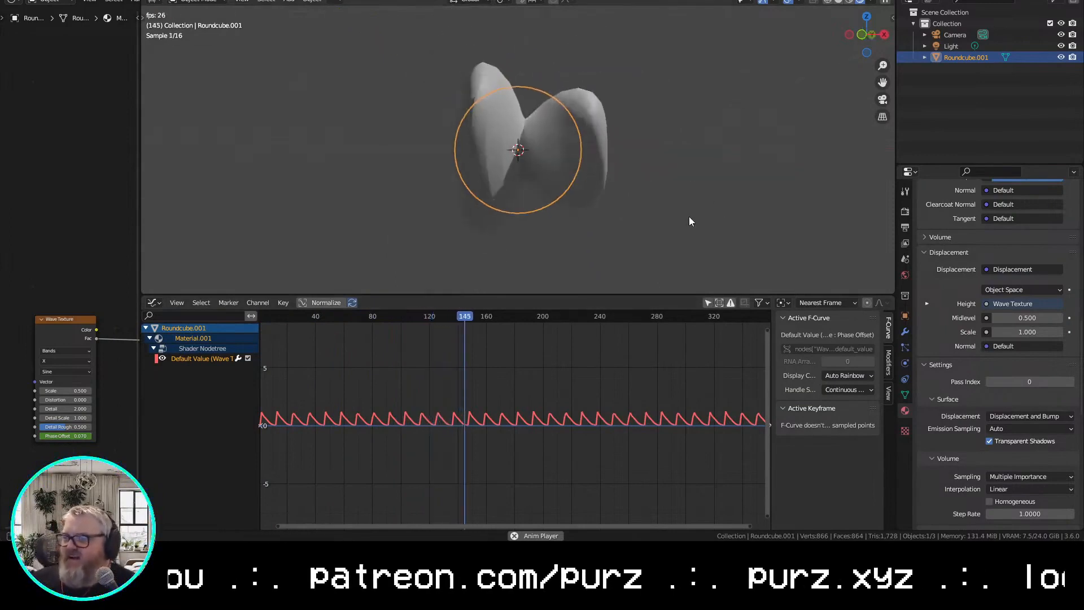
pyautogui.moveTo(689, 216); pyautogui.dragTo(542, 255, button='middle')
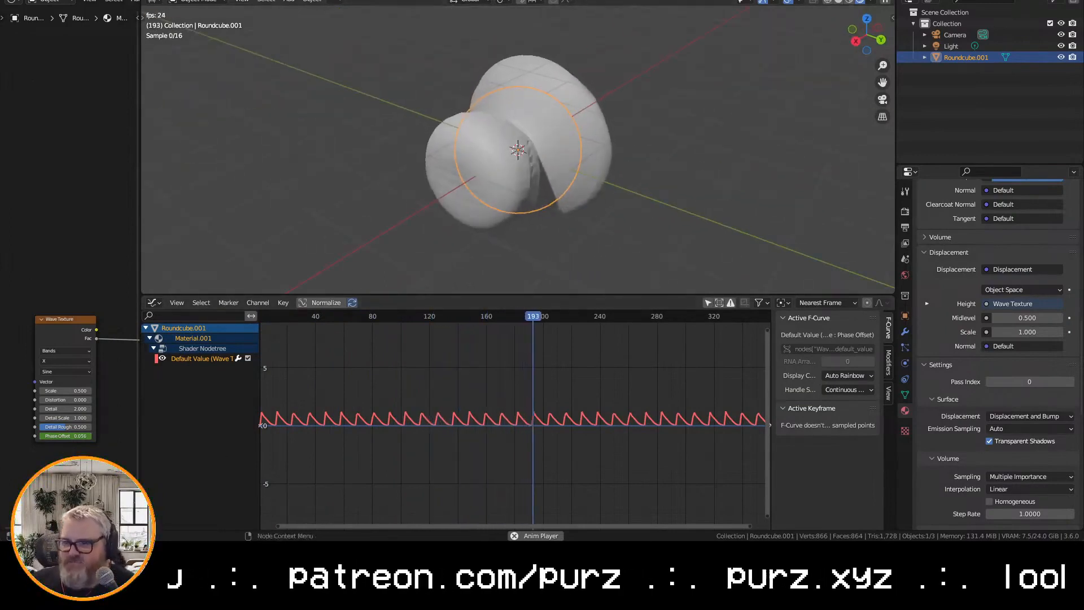
pyautogui.moveTo(66, 390)
pyautogui.mouseDown()
pyautogui.moveTo(113, 391)
pyautogui.moveTo(74, 391)
pyautogui.mouseUp()
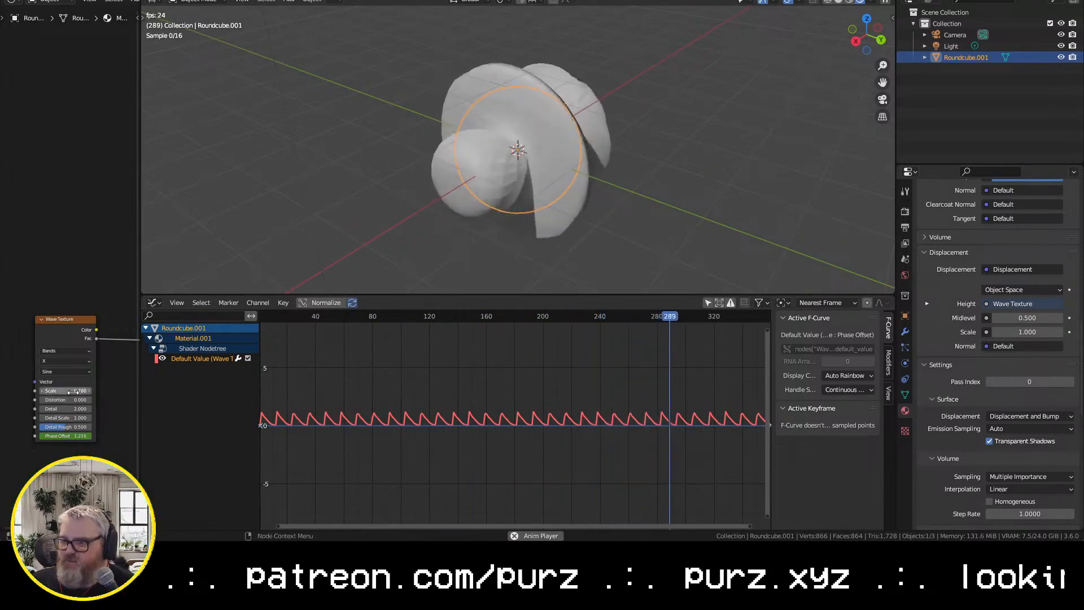
pyautogui.click(74, 390)
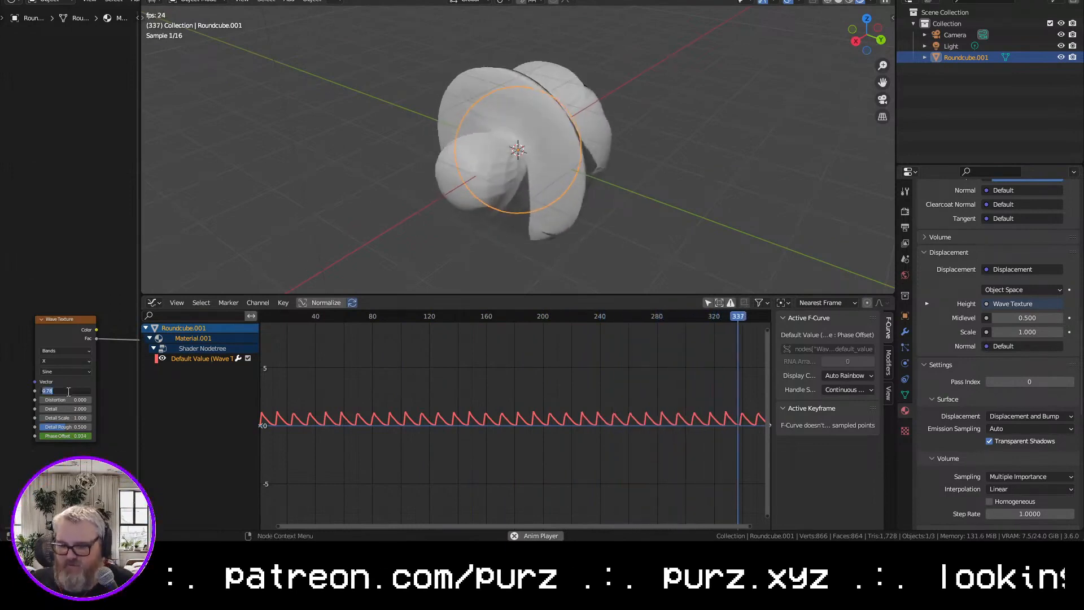
pyautogui.write('.5')
pyautogui.press('Return')
# Add a Subdivision Surface modifier to the displaced sphere with 3 viewport levels
pyautogui.moveTo(567, 211); pyautogui.dragTo(516, 213, button='middle')
pyautogui.scroll(5, 516, 214)
pyautogui.moveTo(487, 164); pyautogui.dragTo(507, 153, button='middle')
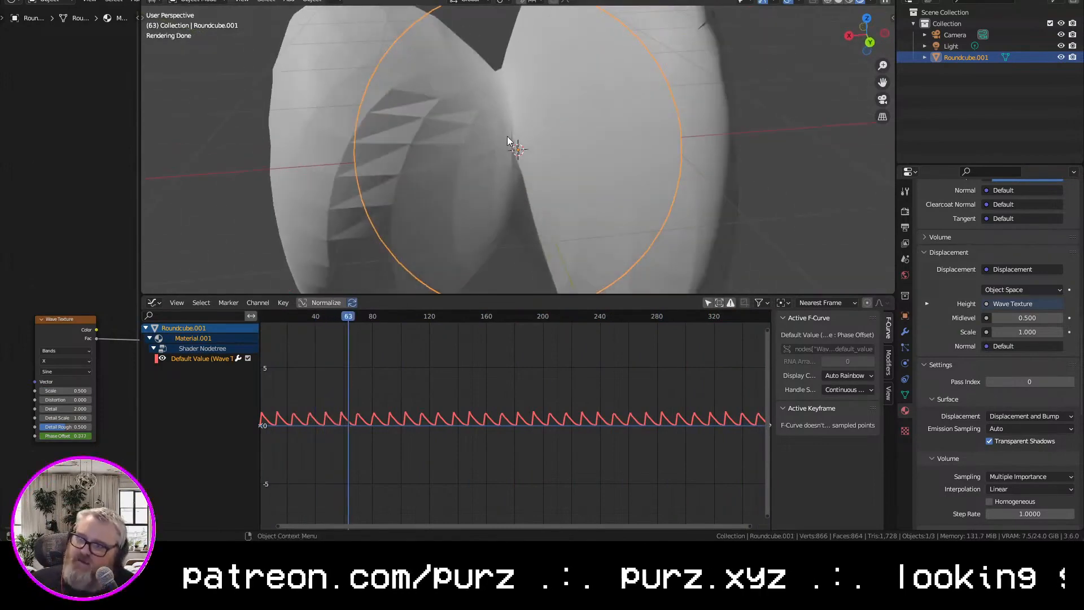
pyautogui.click(909, 332)
pyautogui.click(954, 207)
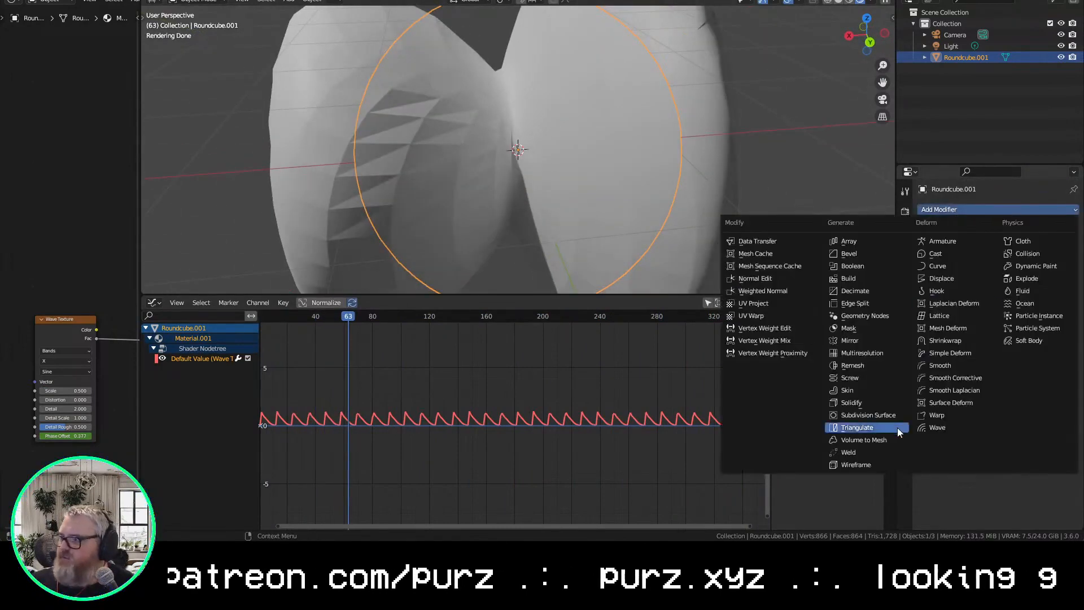
pyautogui.click(895, 416)
pyautogui.click(1060, 259)
pyautogui.click(1060, 259)
pyautogui.moveTo(568, 155)
pyautogui.mouseDown(button='middle')
pyautogui.moveTo(673, 133)
pyautogui.moveTo(550, 149)
pyautogui.mouseUp(button='middle')
pyautogui.scroll(-5, 550, 149)
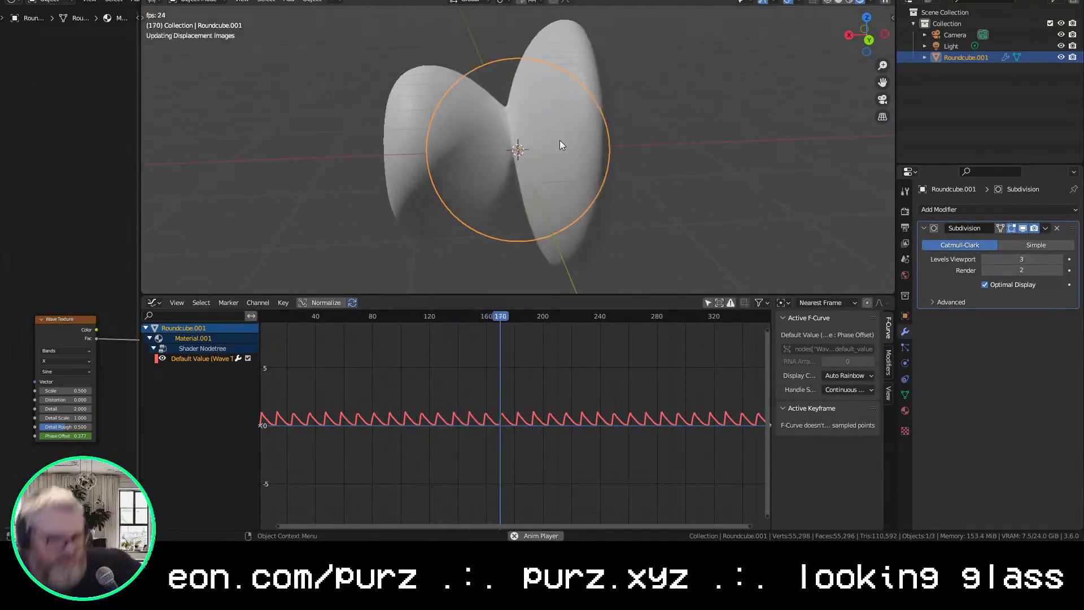
# Raise the Wave Texture's distortion to 72.4 and play the animation
pyautogui.press('space')
pyautogui.moveTo(546, 152); pyautogui.dragTo(609, 131, button='middle')
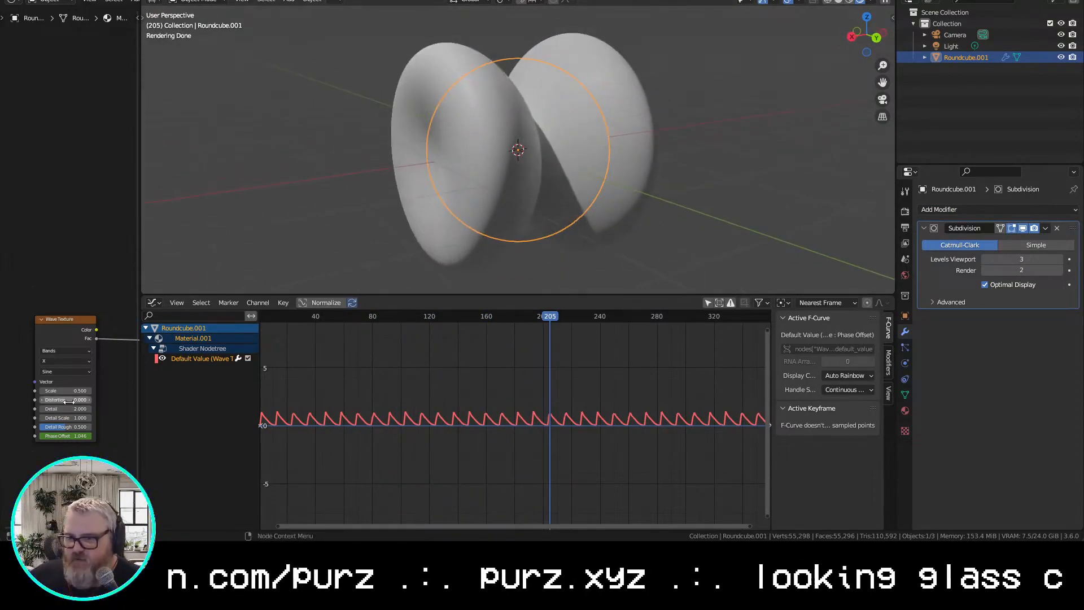
pyautogui.moveTo(66, 399); pyautogui.dragTo(127, 400)
pyautogui.press('space')
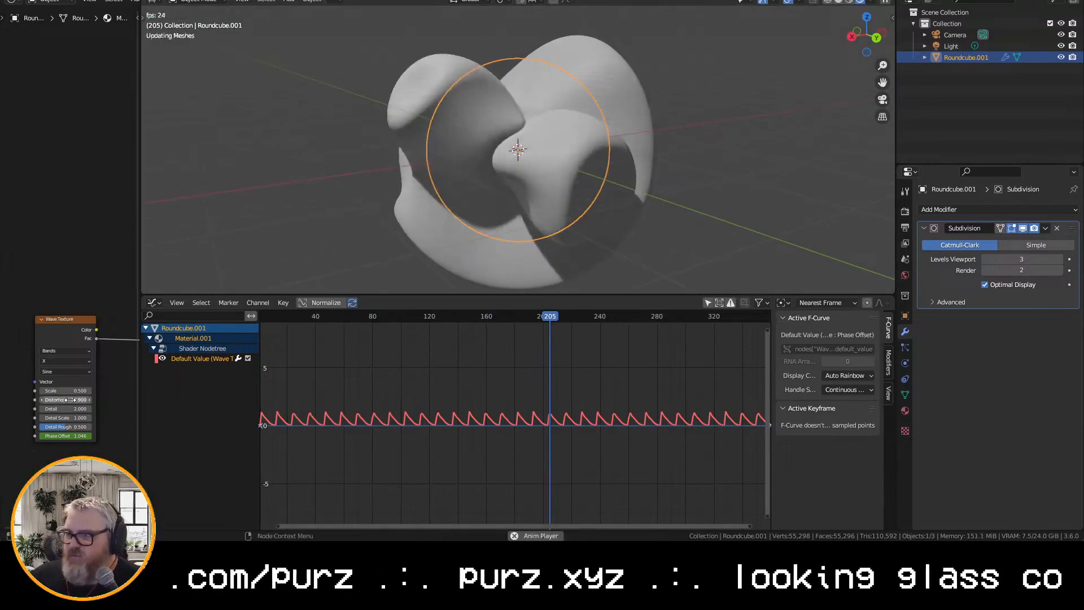
pyautogui.scroll(-4, 394, 126)
pyautogui.moveTo(394, 126); pyautogui.dragTo(842, 145, button='middle')
pyautogui.moveTo(67, 400); pyautogui.dragTo(166, 399)
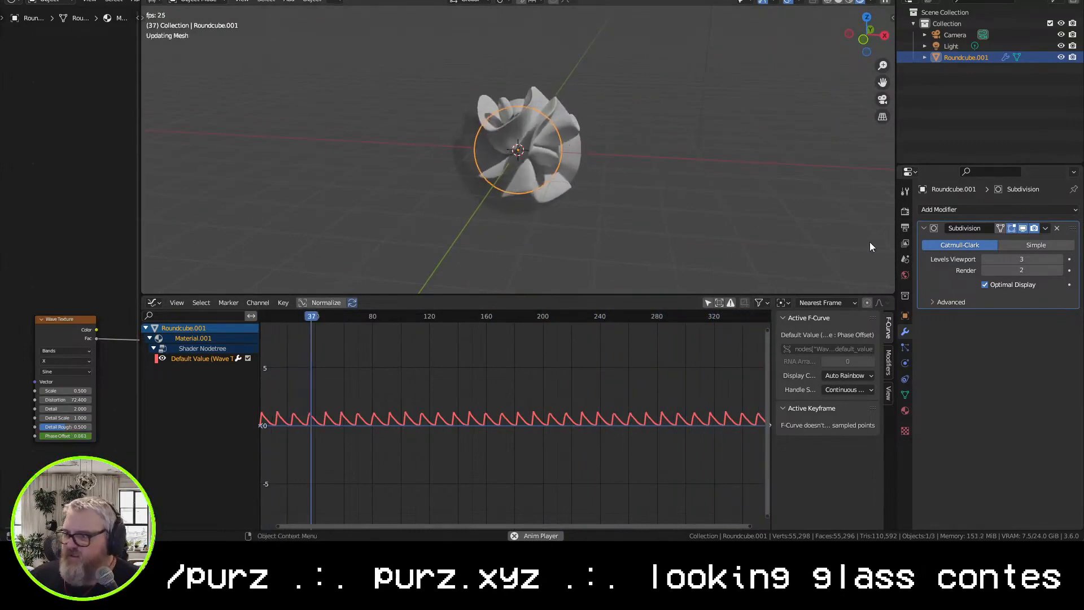
# Keyframe the sphere's Z rotation at 0° on frame 1 and -360° on frame 361, and play the spin
pyautogui.press('space')
pyautogui.click(905, 316)
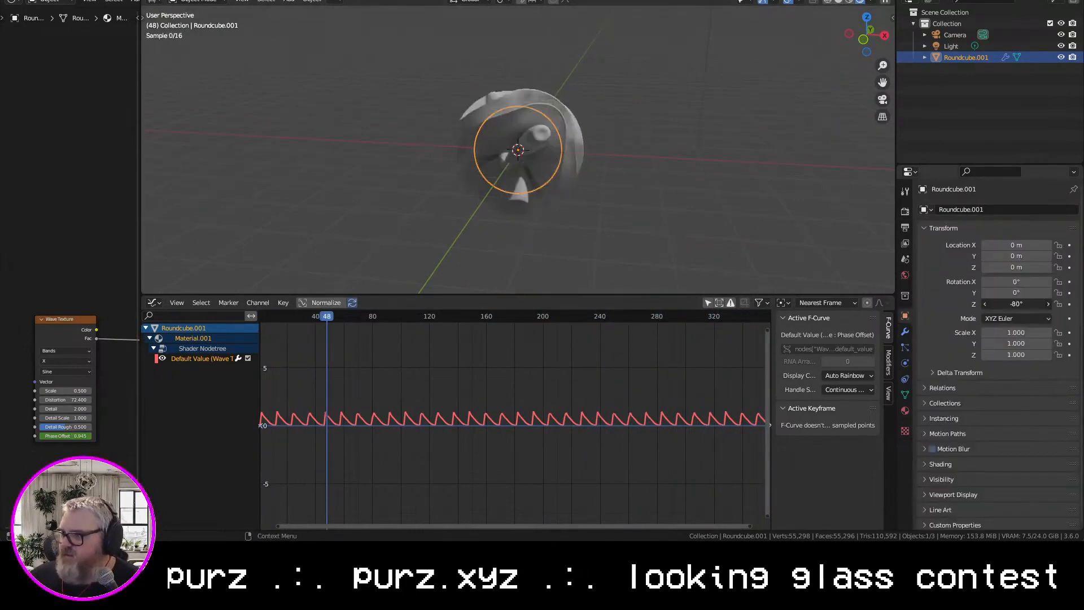
pyautogui.hotkey('shift', 'Left')
pyautogui.press('i')
pyautogui.doubleClick(1010, 301)
pyautogui.write('-360')
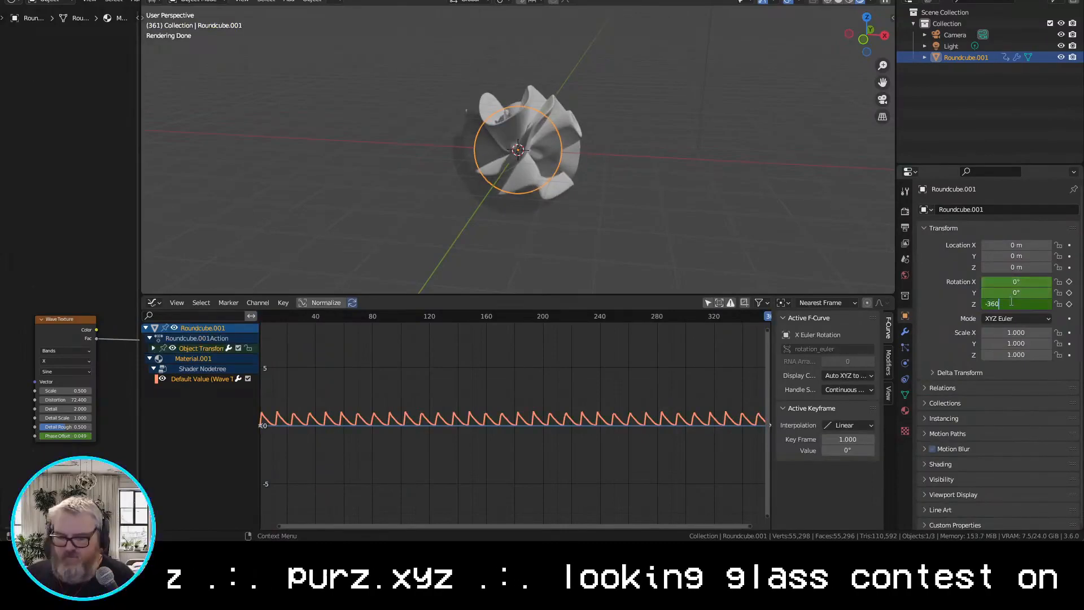
pyautogui.press('Return')
pyautogui.press('i')
pyautogui.hotkey('shift', 'Left')
pyautogui.press('space')
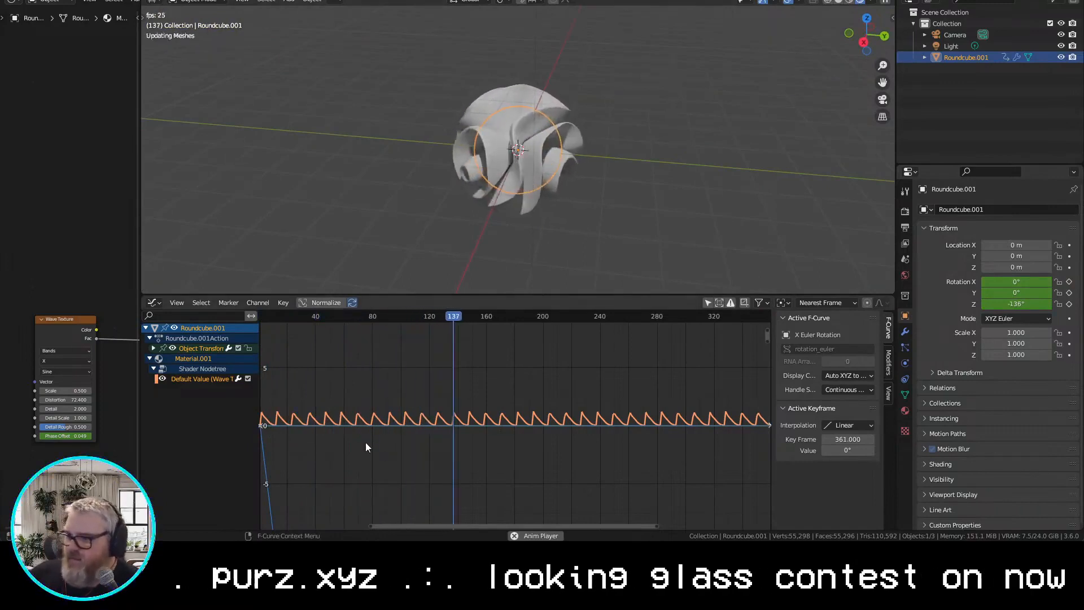
pyautogui.click(337, 373)
pyautogui.press('space')
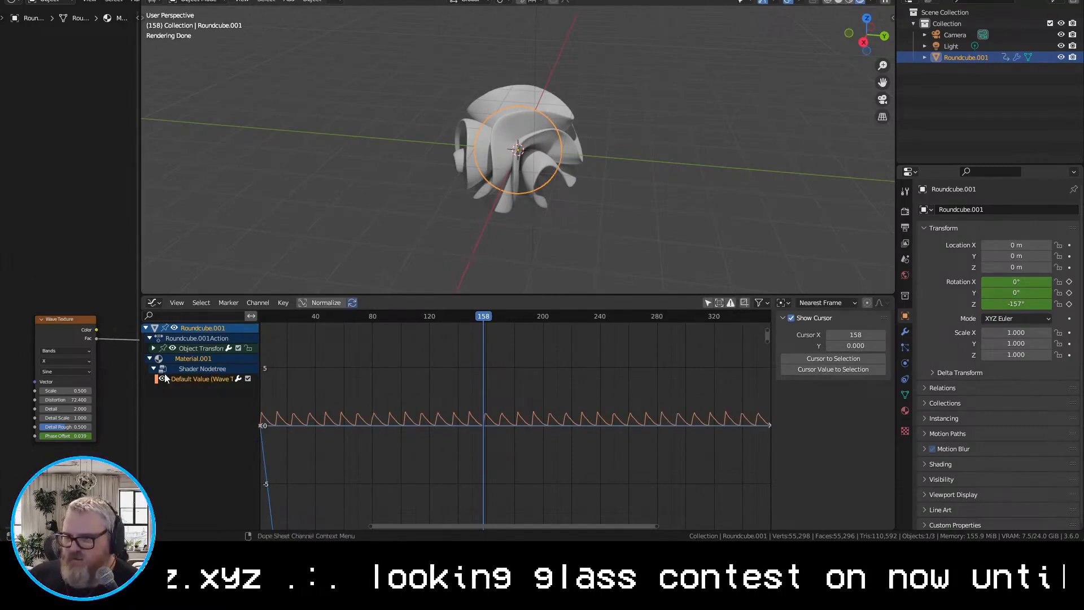
# Add an Envelope modifier with a maximum of 0.7 to the Wave Texture's phase-offset F-curve
pyautogui.click(195, 378)
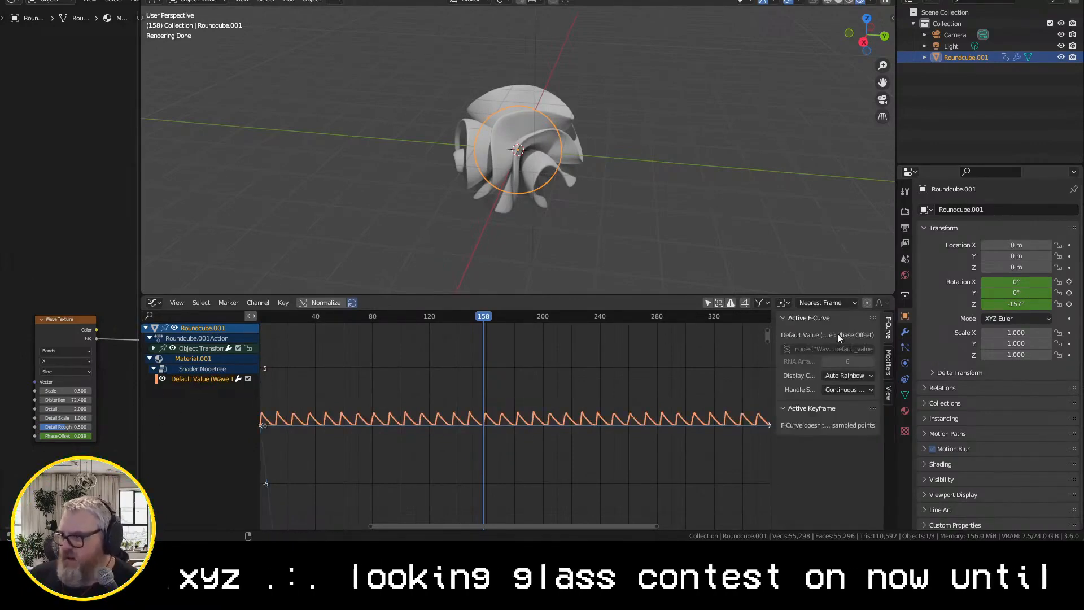
pyautogui.click(888, 361)
pyautogui.click(822, 320)
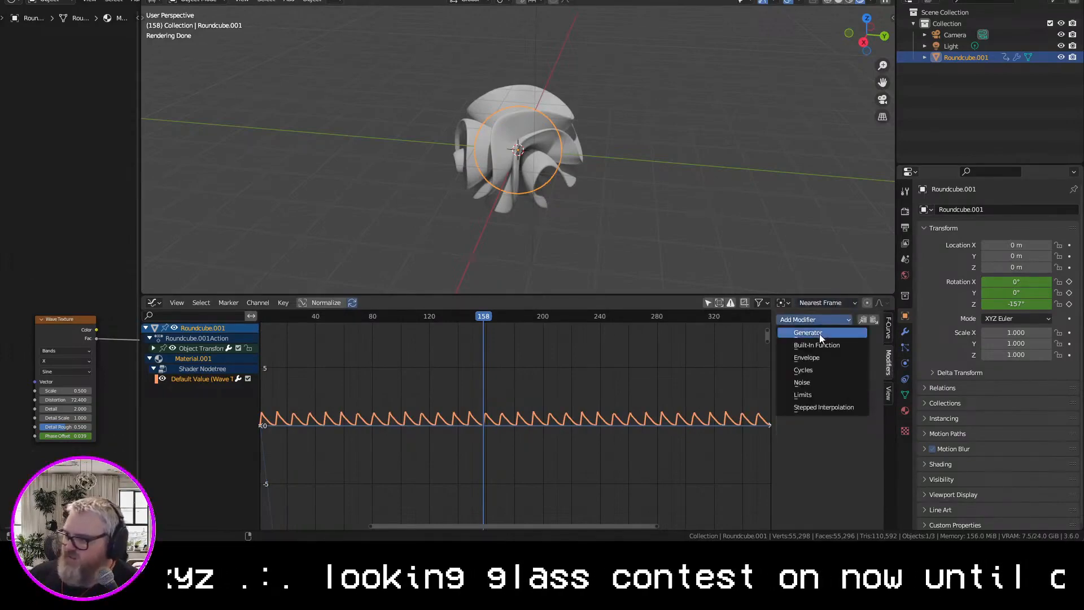
pyautogui.click(819, 357)
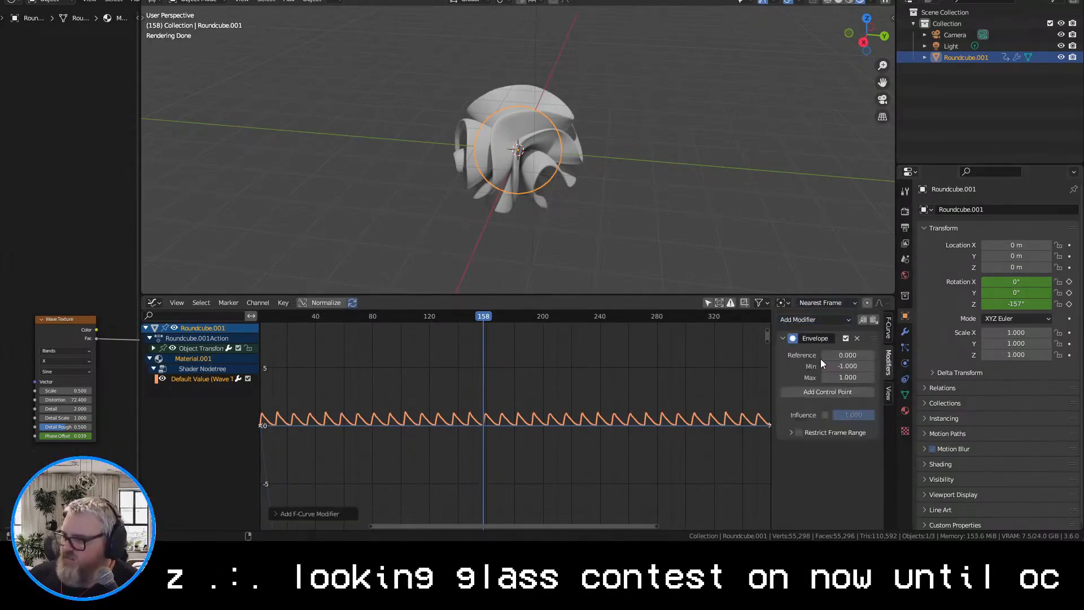
pyautogui.click(849, 391)
pyautogui.hotkey('ctrl', 'z')
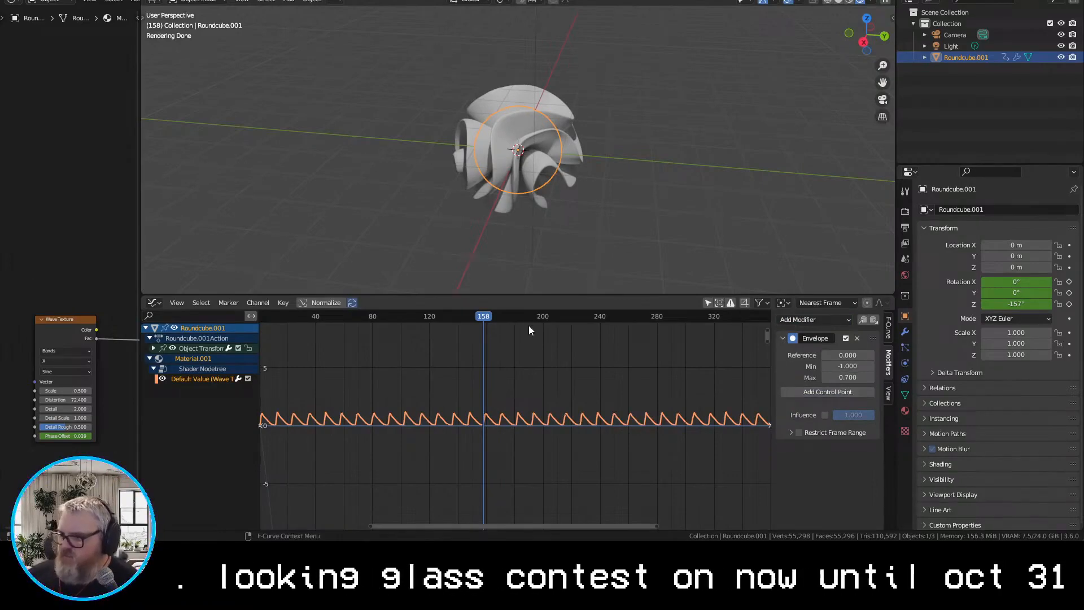
# Try an envelope control point and a maximum of -0.5 during playback, and undo both changes
pyautogui.hotkey('shift', 'Left')
pyautogui.click(827, 392)
pyautogui.moveTo(853, 377); pyautogui.dragTo(851, 376)
pyautogui.press('space')
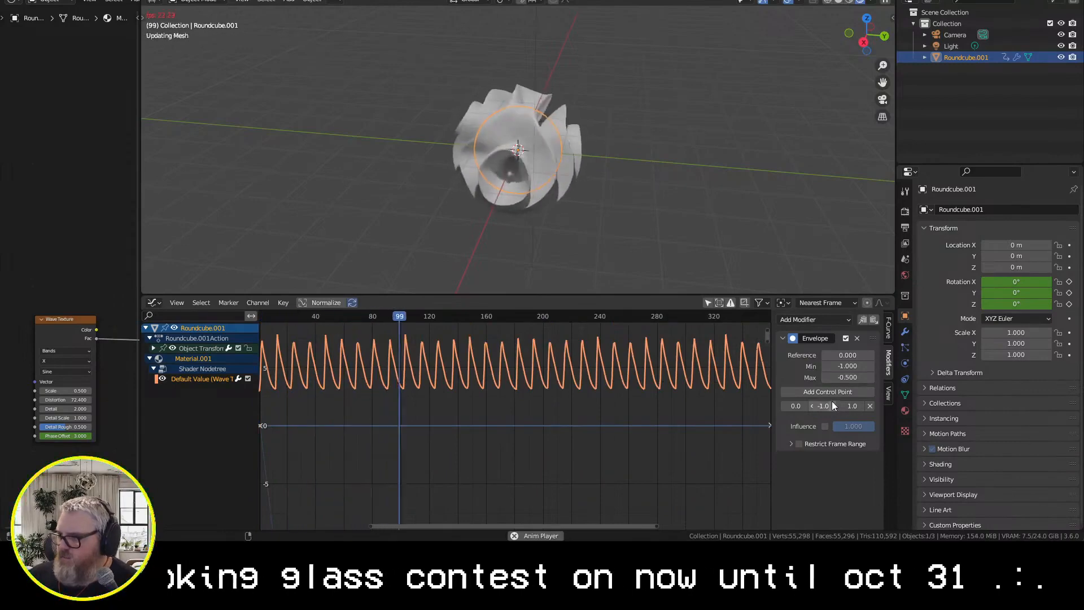
pyautogui.hotkey('ctrl', 'z')
pyautogui.hotkey('ctrl', 'z')
pyautogui.click(453, 379)
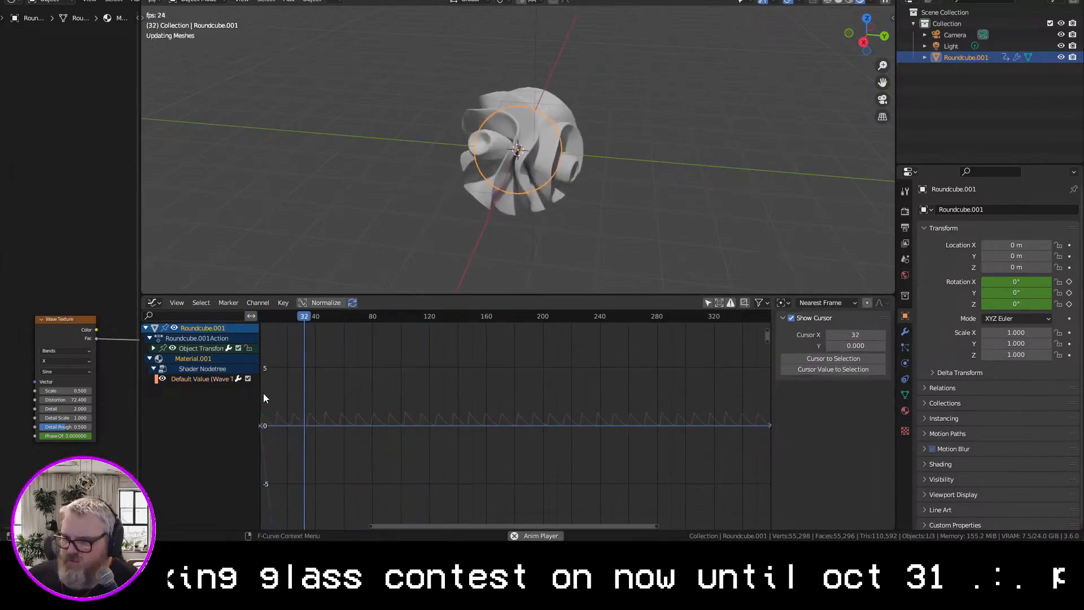
# Try to scale the baked phase-offset curve along Y while the animation plays
pyautogui.scroll(4, 277, 398)
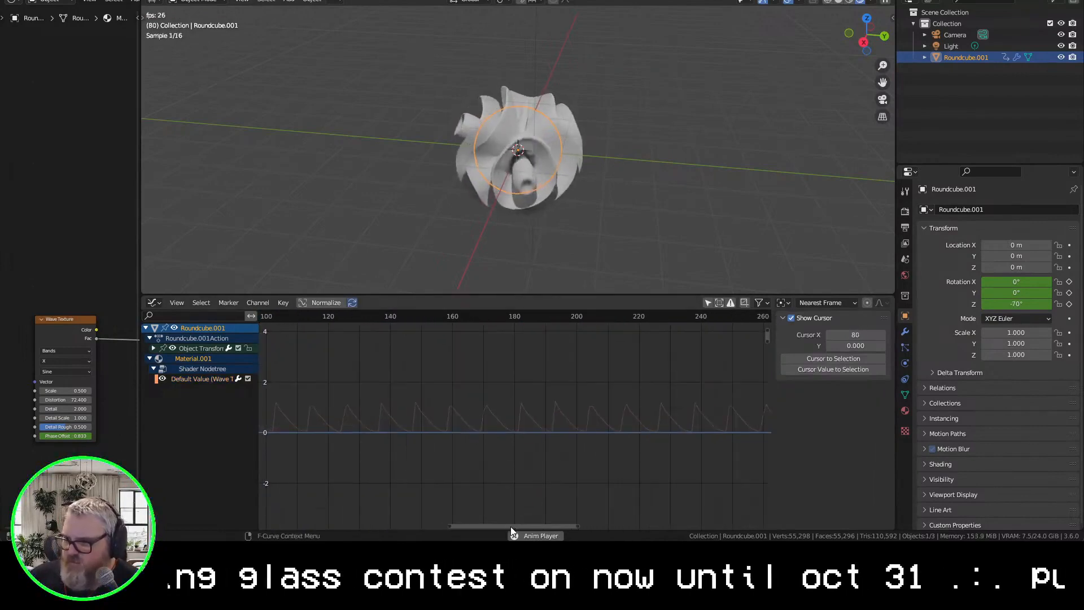
pyautogui.moveTo(511, 526); pyautogui.dragTo(421, 525)
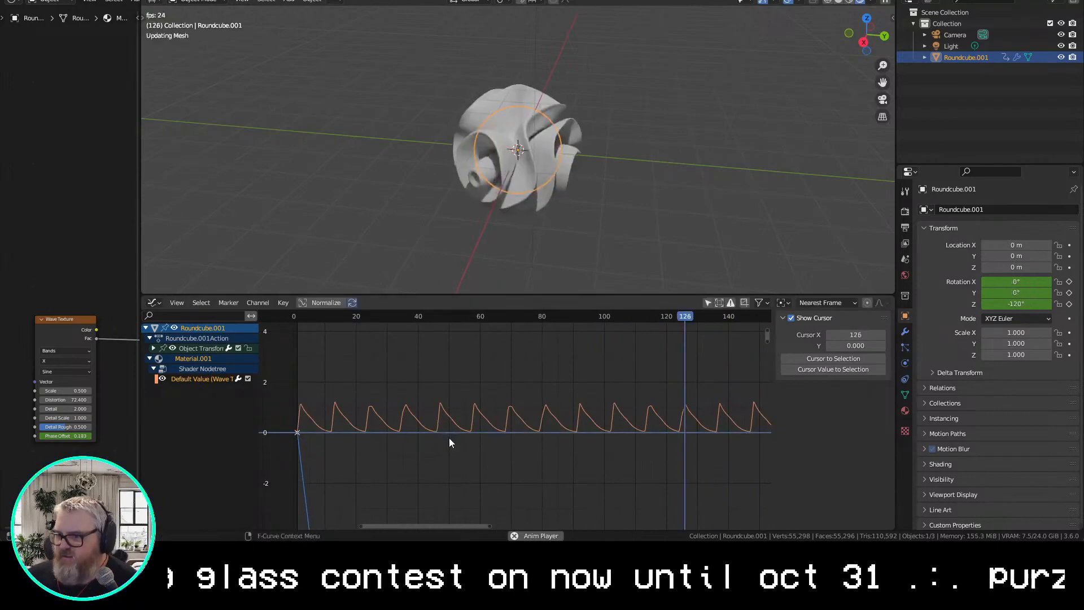
pyautogui.click(215, 381)
pyautogui.press('s')
pyautogui.press('y')
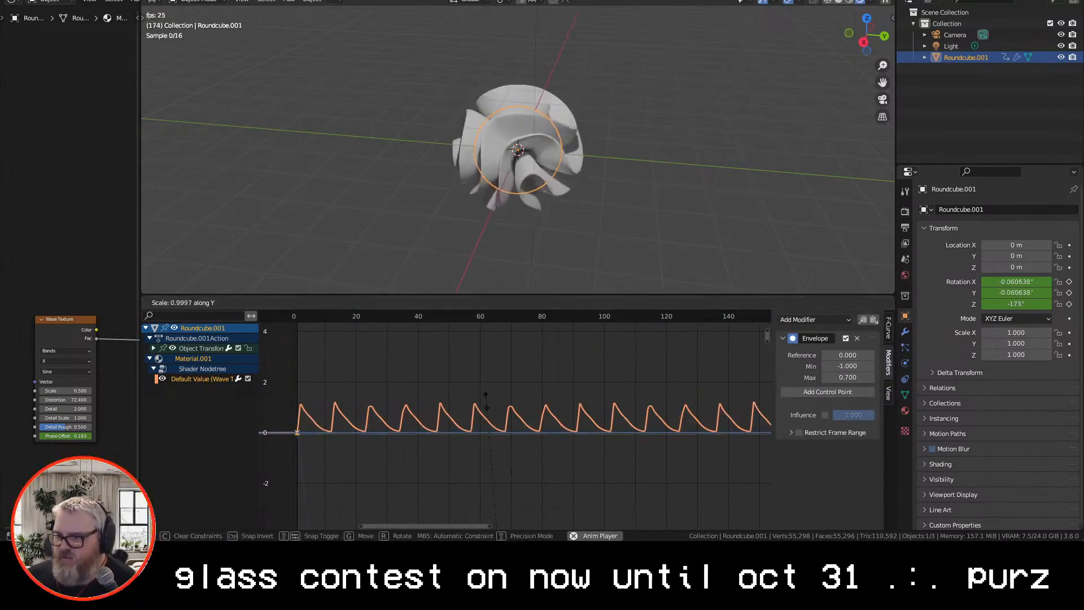
pyautogui.click(485, 398)
pyautogui.press('s')
pyautogui.press('y')
pyautogui.click(485, 390)
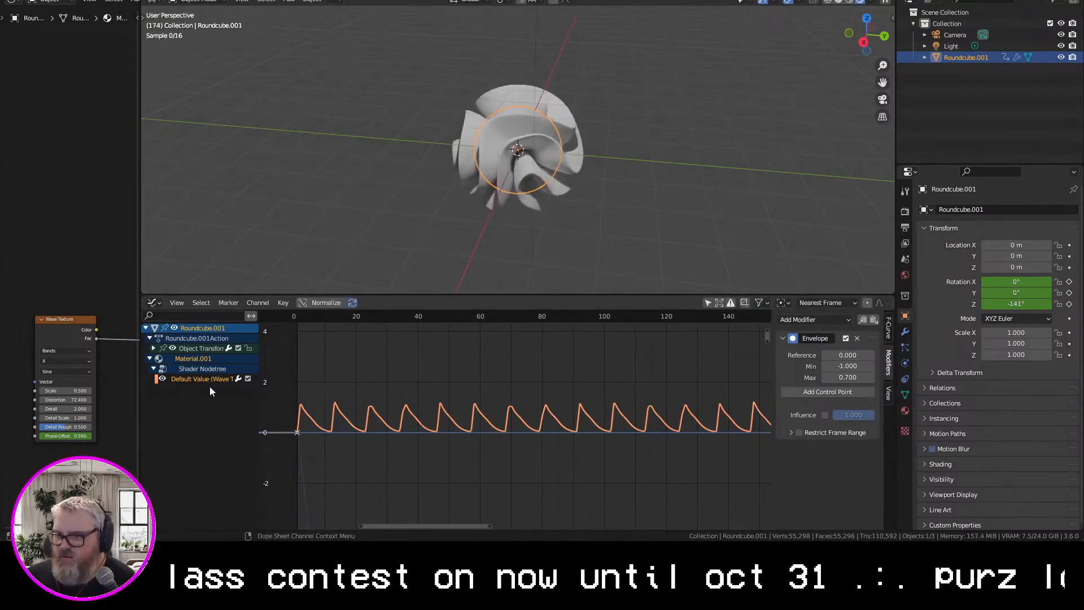
# Un-bake the Wave Texture's sampled phase-offset curve into editable keyframes
pyautogui.scroll(-5, 542, 373)
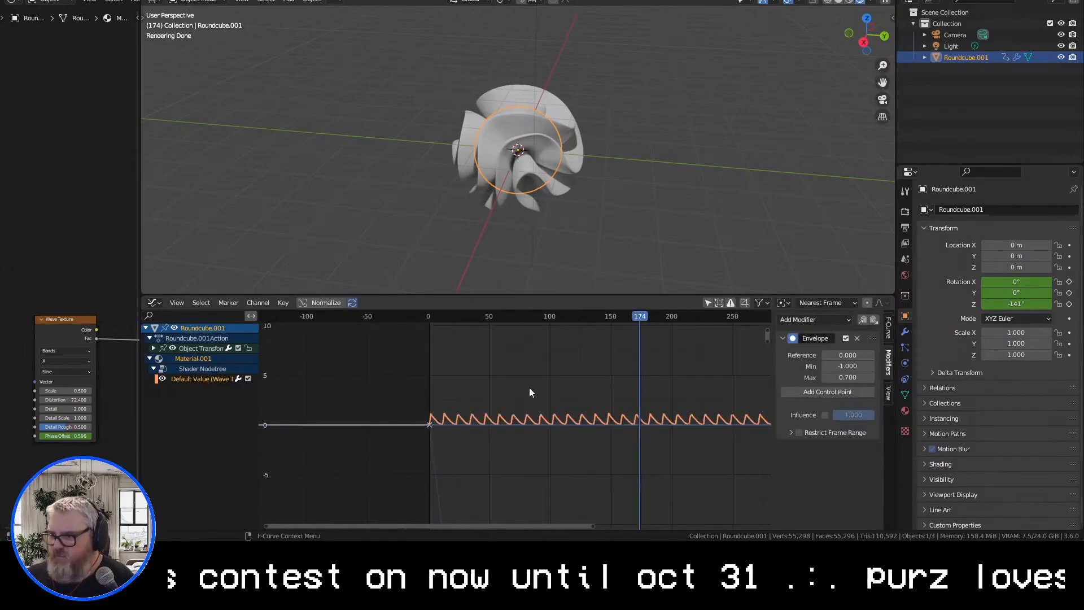
pyautogui.click(176, 394)
pyautogui.click(198, 380)
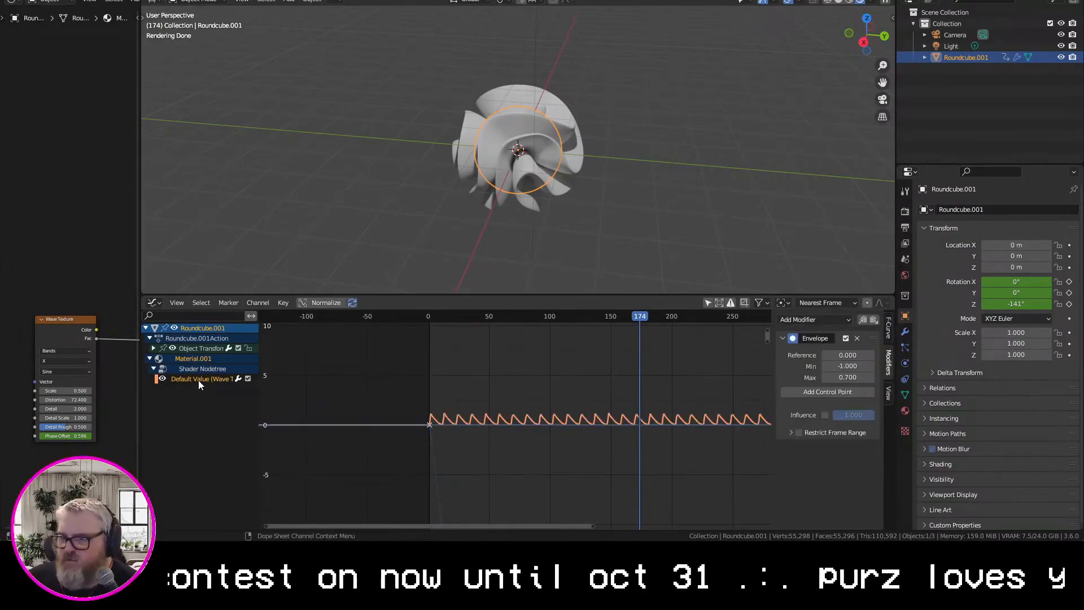
pyautogui.click(452, 423)
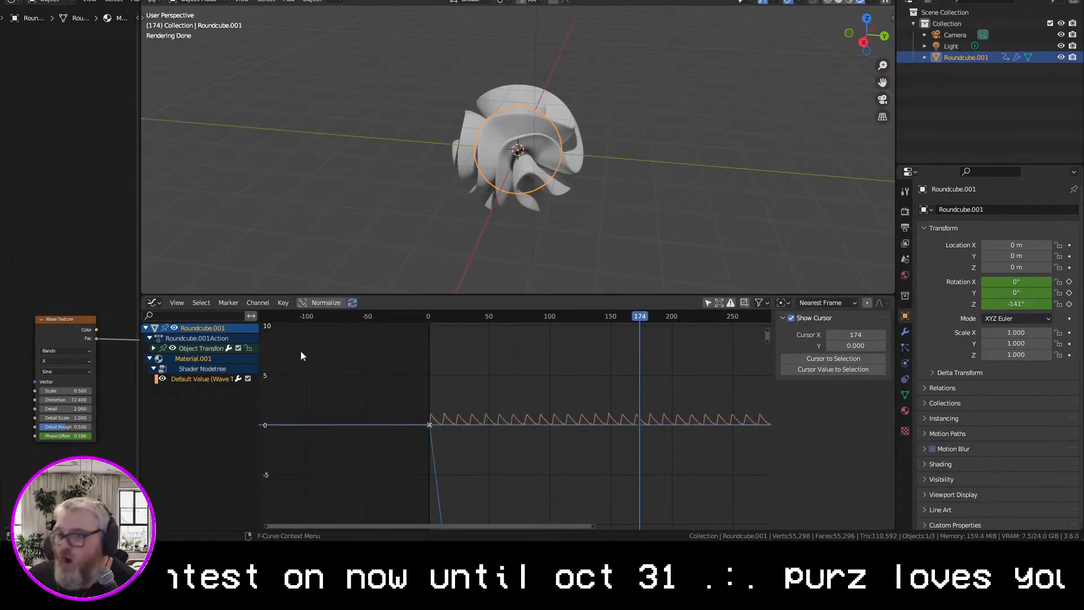
pyautogui.click(258, 303)
pyautogui.click(260, 303)
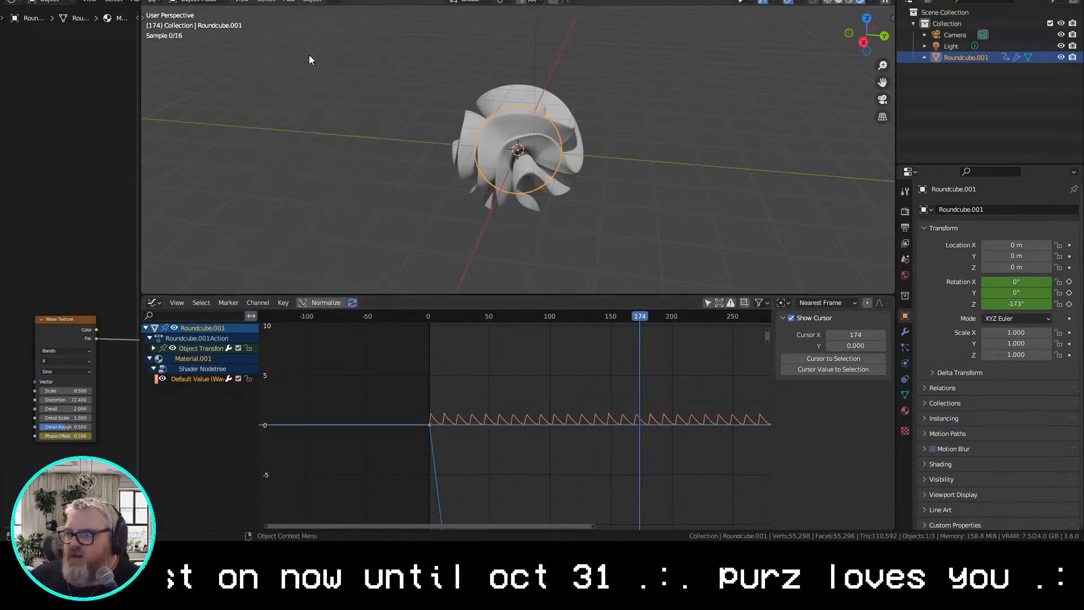
pyautogui.click(310, 56)
pyautogui.click(251, 303)
pyautogui.click(299, 58)
pyautogui.scroll(13, 504, 431)
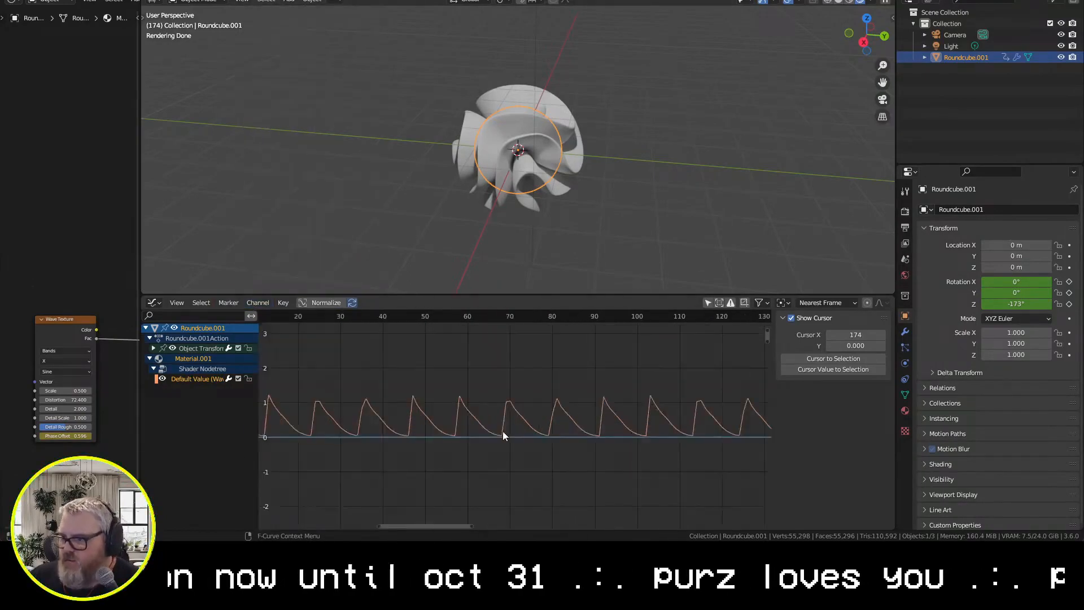
# Play the animation briefly and run the un-bake on the phase-offset curve again
pyautogui.press('space')
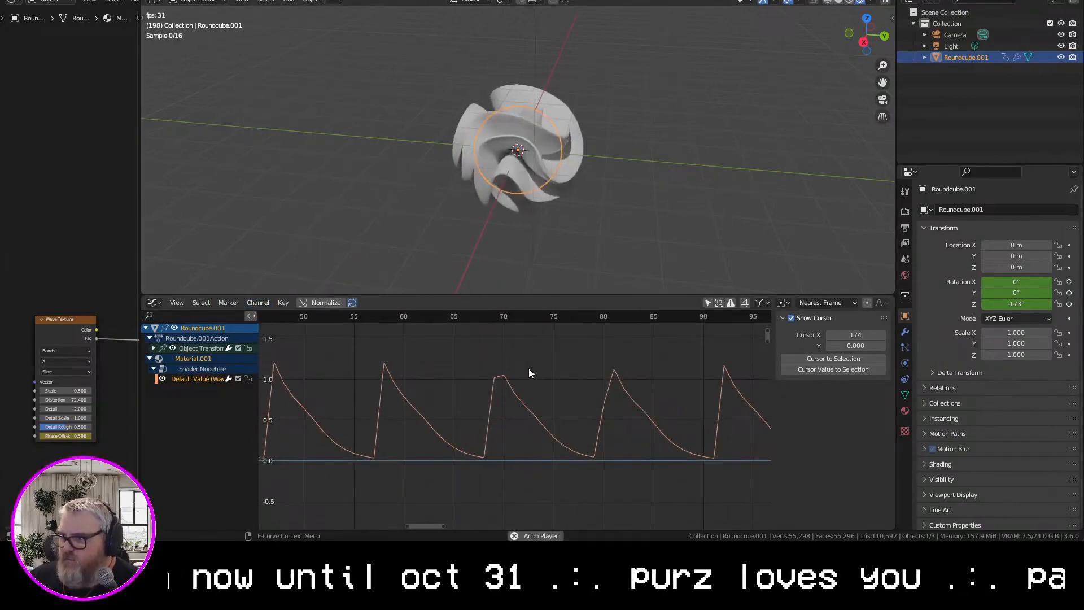
pyautogui.click(506, 384)
pyautogui.rightClick(500, 384)
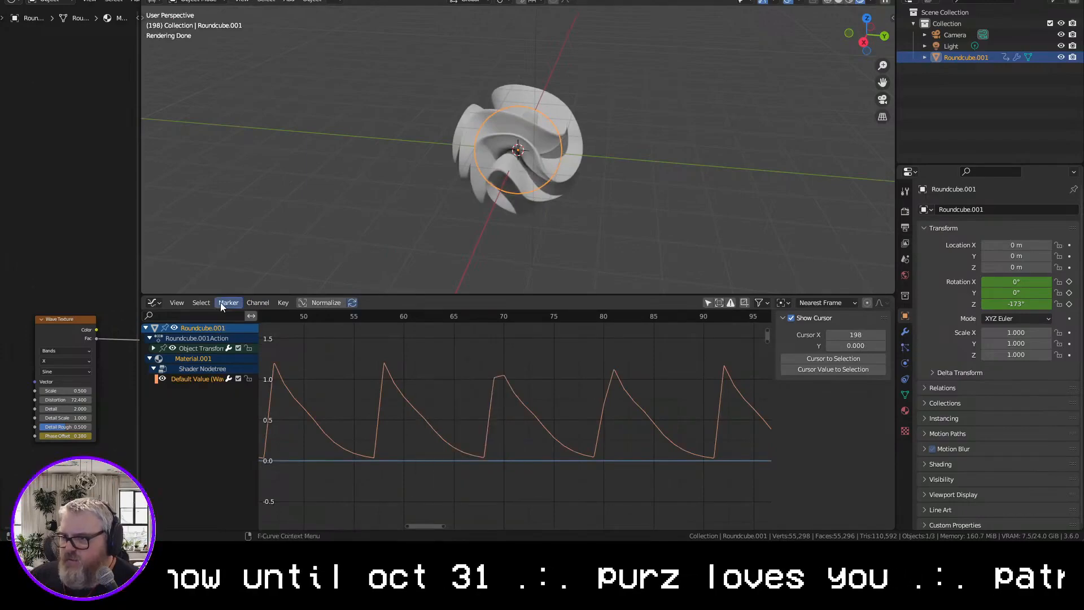
pyautogui.click(258, 303)
pyautogui.click(297, 56)
# Remove the Envelope modifier from the phase-offset curve
pyautogui.click(200, 377)
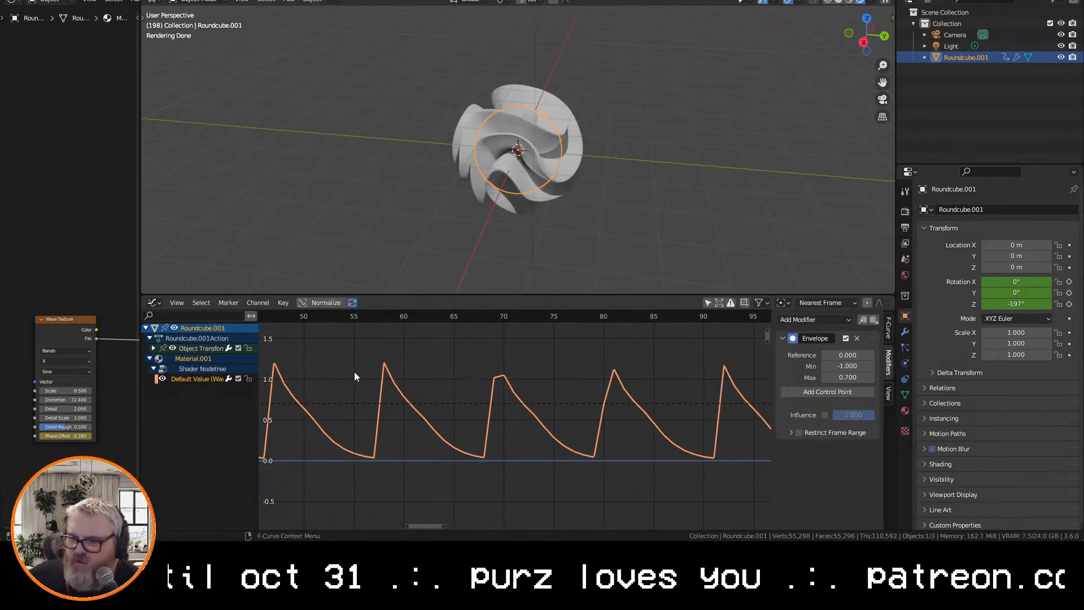
pyautogui.click(333, 376)
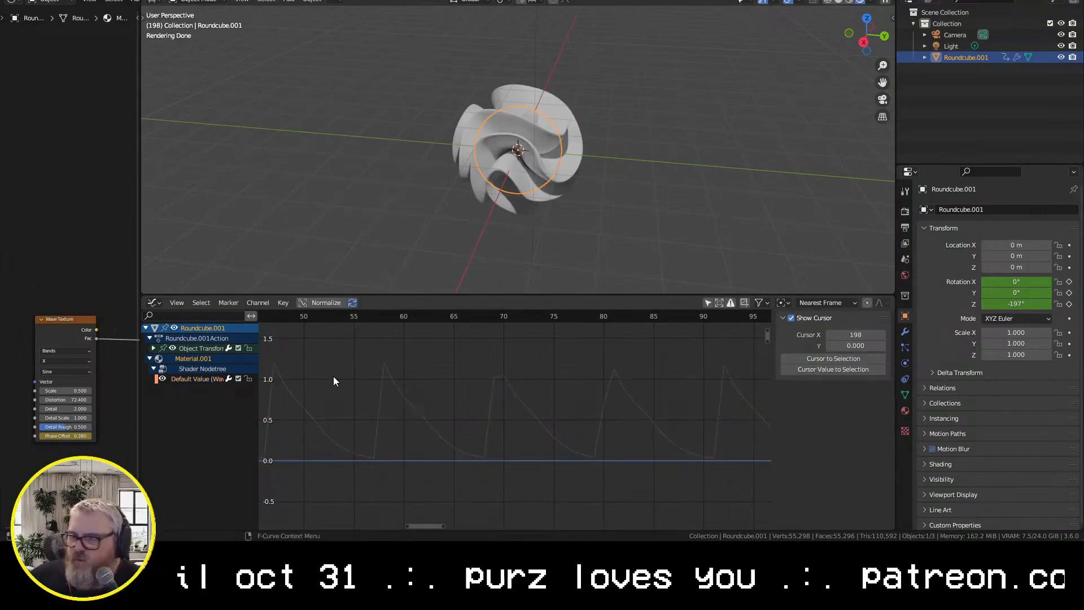
pyautogui.click(320, 413)
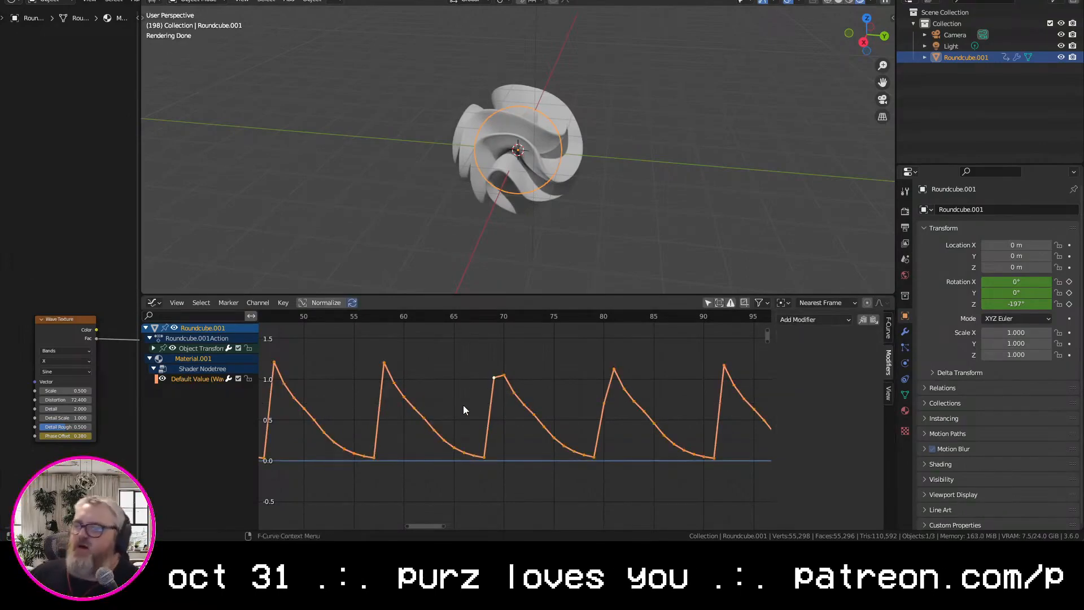
pyautogui.click(503, 382)
pyautogui.click(188, 377)
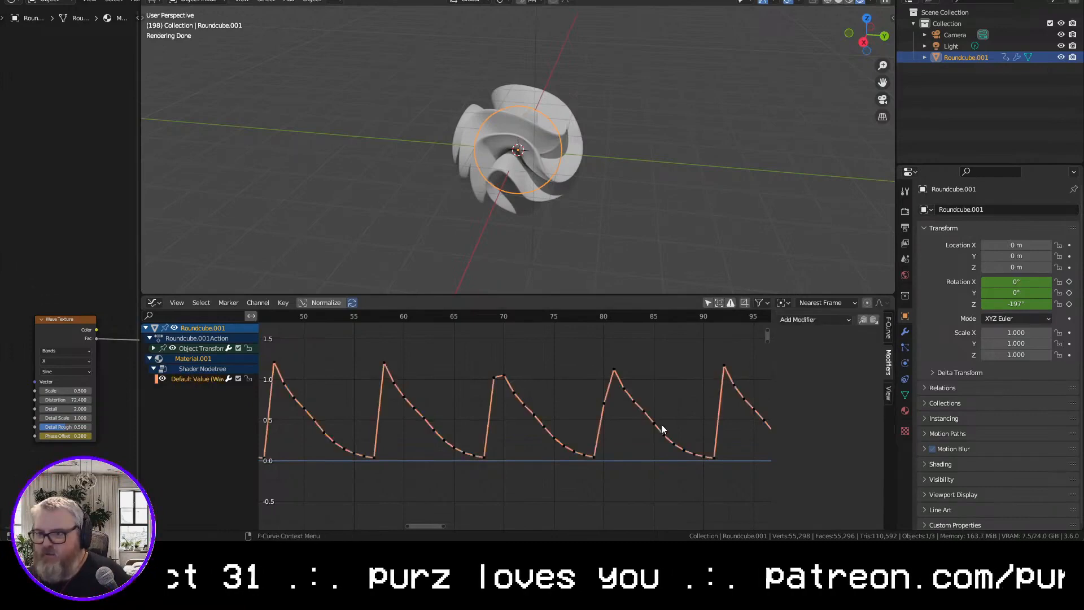
pyautogui.scroll(-6, 645, 419)
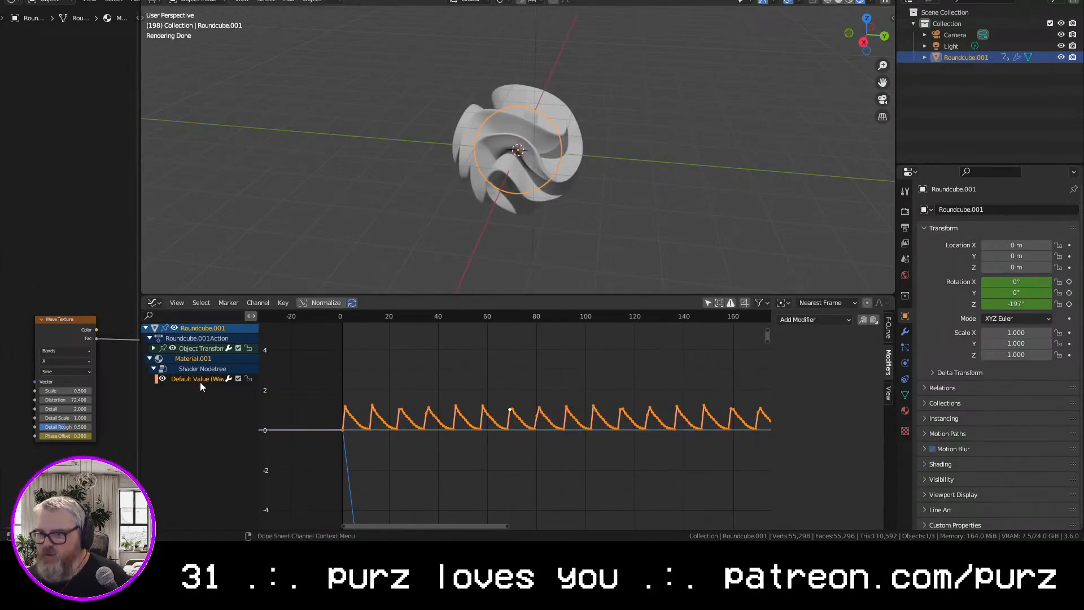
# Scale all keyframes of the phase-offset curve up along Y to exaggerate the kick peaks, and play the animation
pyautogui.click(379, 394)
pyautogui.click(445, 419)
pyautogui.moveTo(579, 381); pyautogui.dragTo(325, 420)
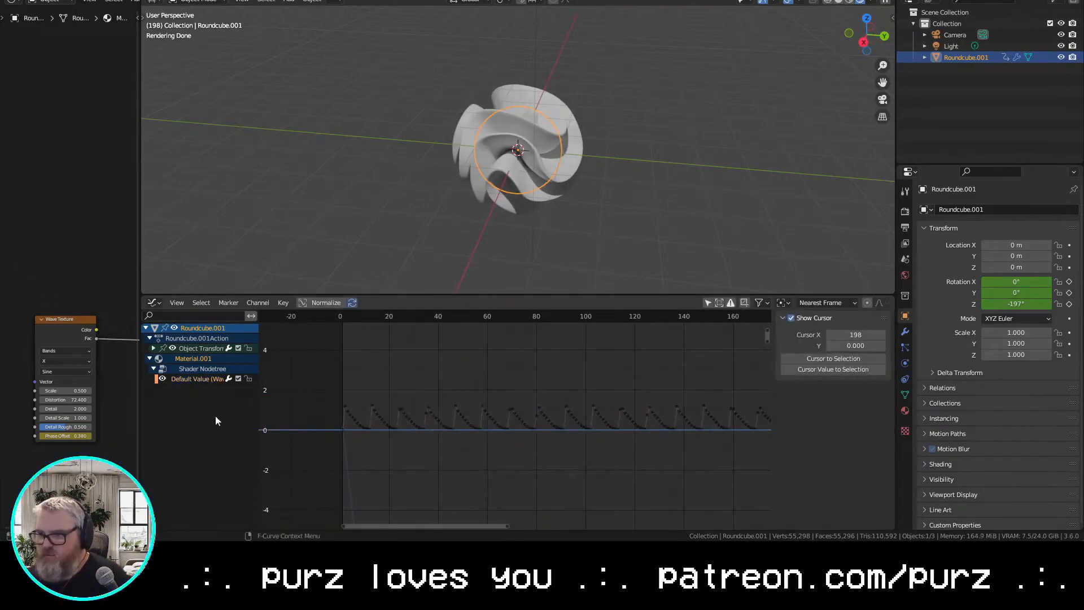
pyautogui.click(184, 376)
pyautogui.press('s')
pyautogui.press('y')
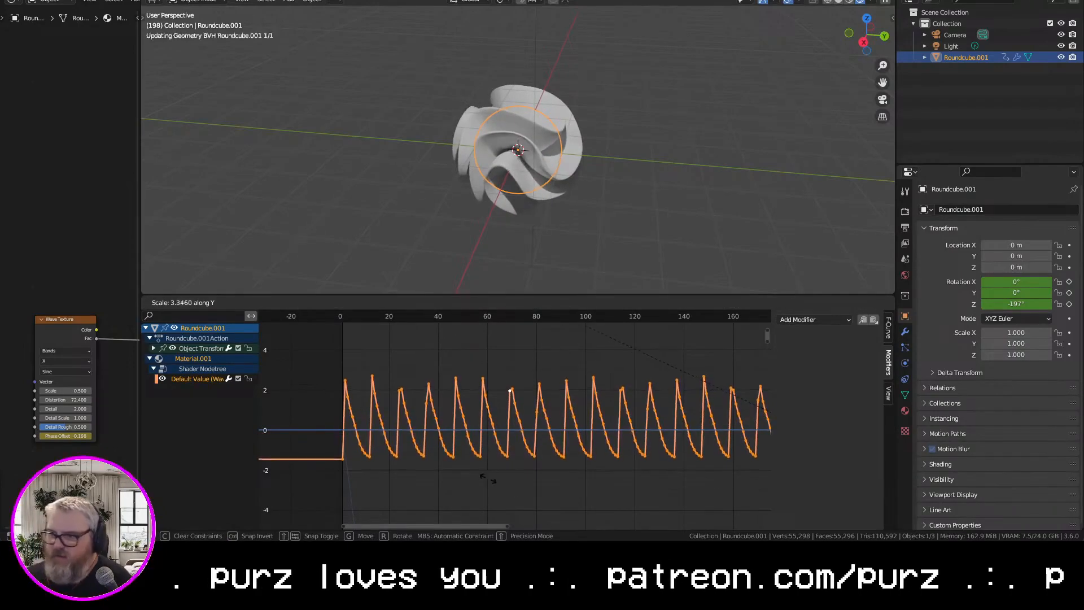
pyautogui.click(496, 390)
pyautogui.press('space')
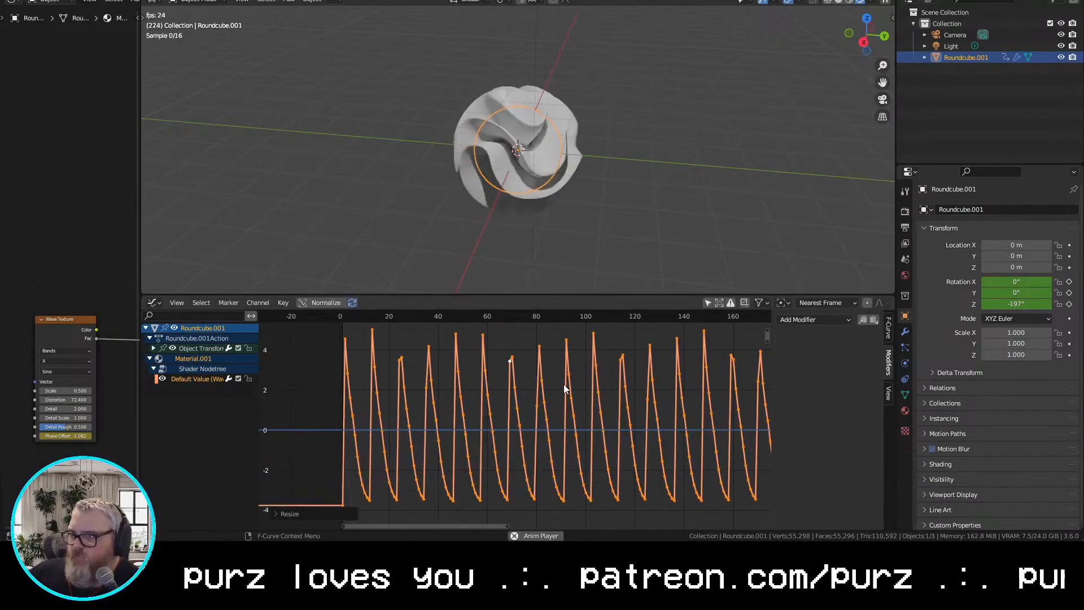
# Scale the phase-offset curve back down along Y by a factor of about 0.26 during playback
pyautogui.press('s')
pyautogui.press('y')
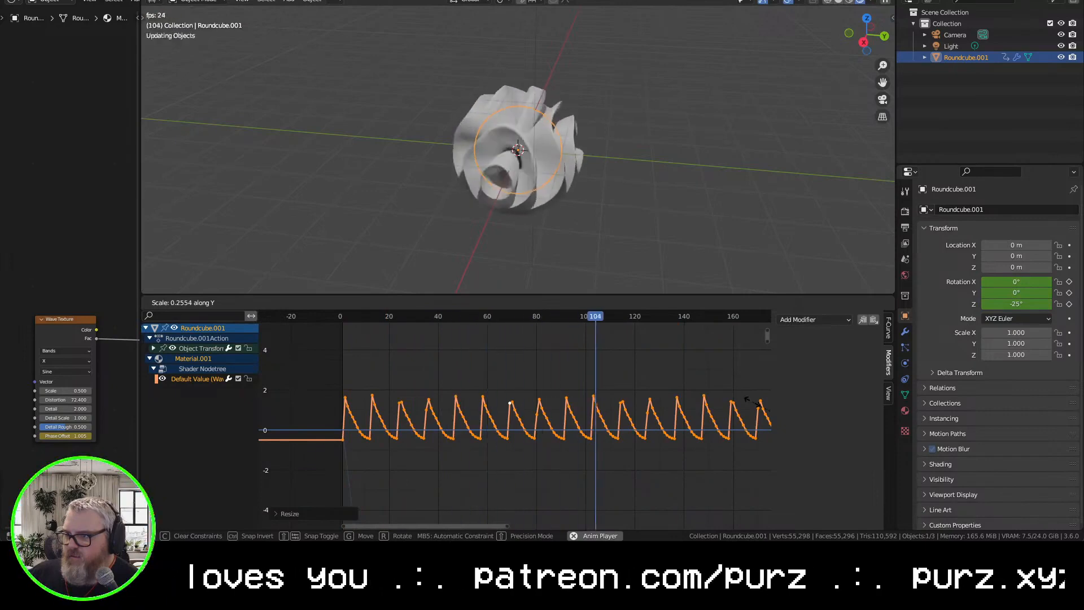
pyautogui.click(754, 406)
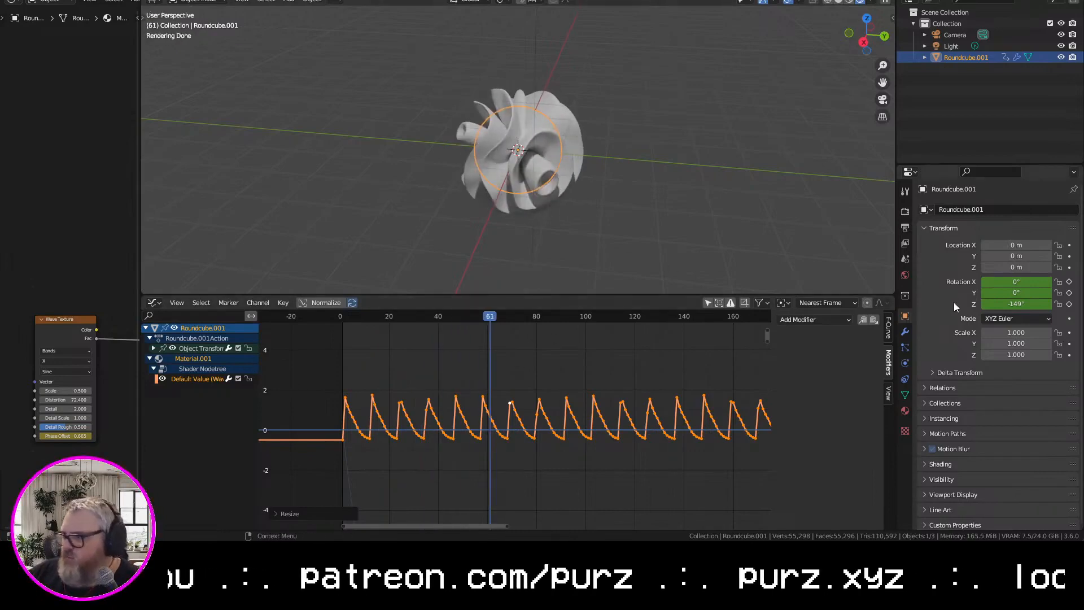
# Bake Kick.wav from the Desktop to the sphere's X Euler Rotation F-curve
pyautogui.click(153, 349)
pyautogui.click(181, 357)
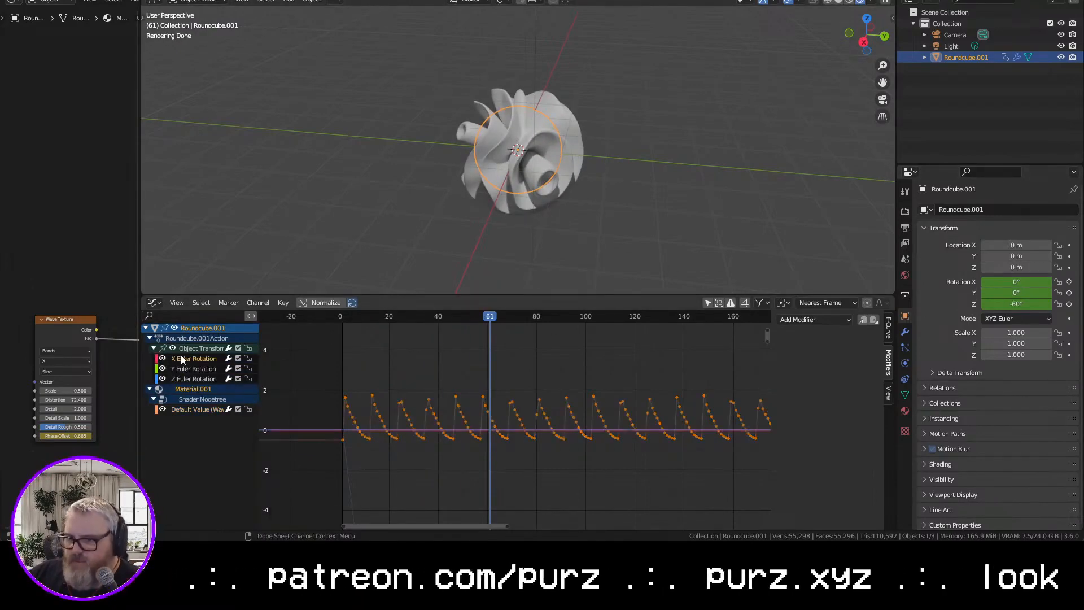
pyautogui.click(283, 303)
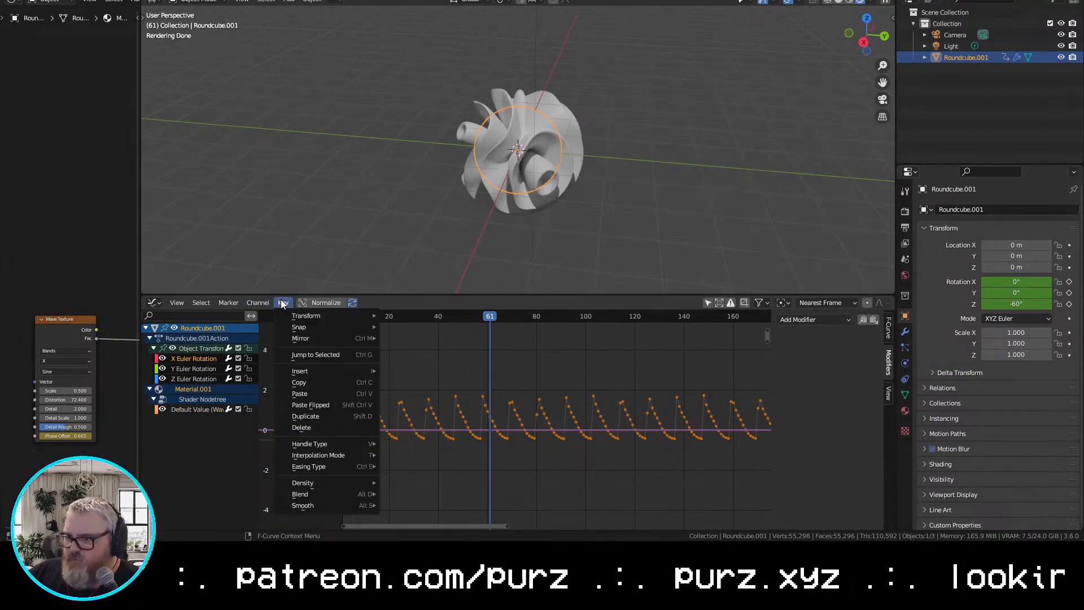
pyautogui.moveTo(267, 305)
pyautogui.click(278, 46)
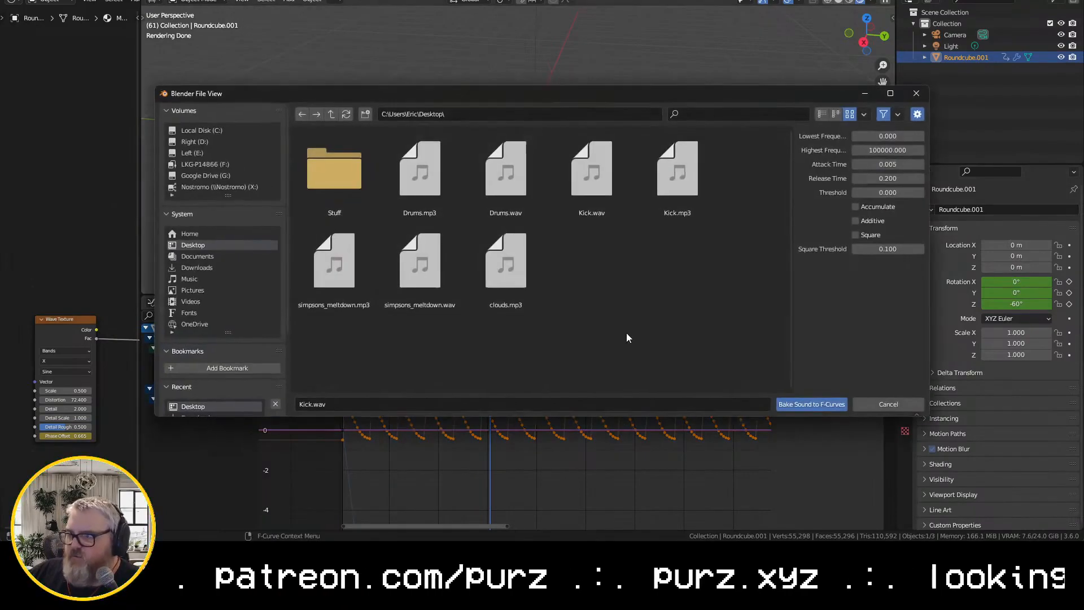
pyautogui.doubleClick(601, 184)
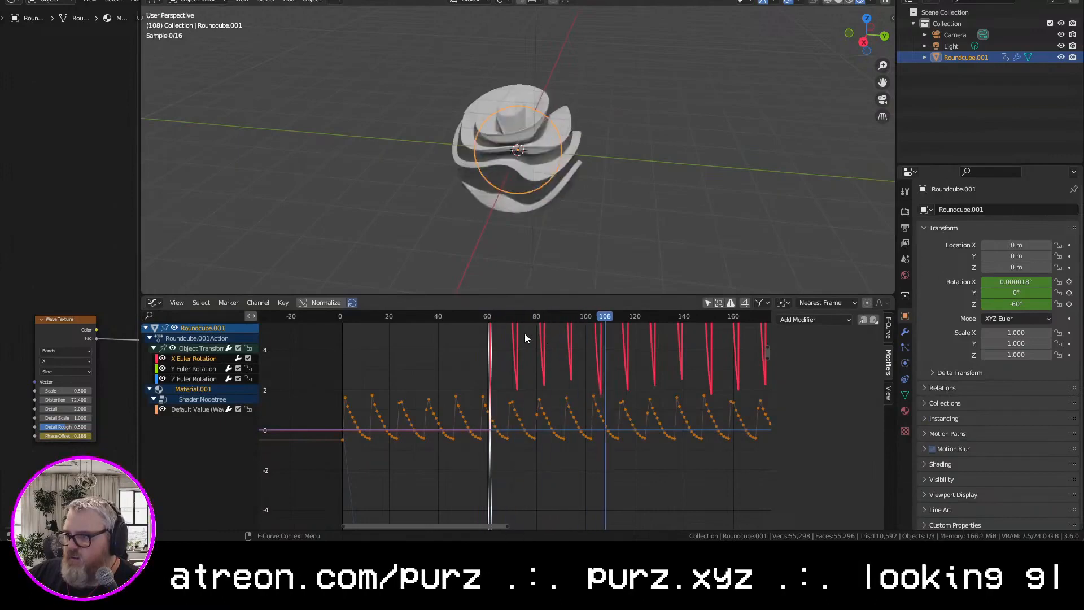
# Undo the sound bake on the X Euler Rotation curve and return to frame 1
pyautogui.scroll(-7, 524, 350)
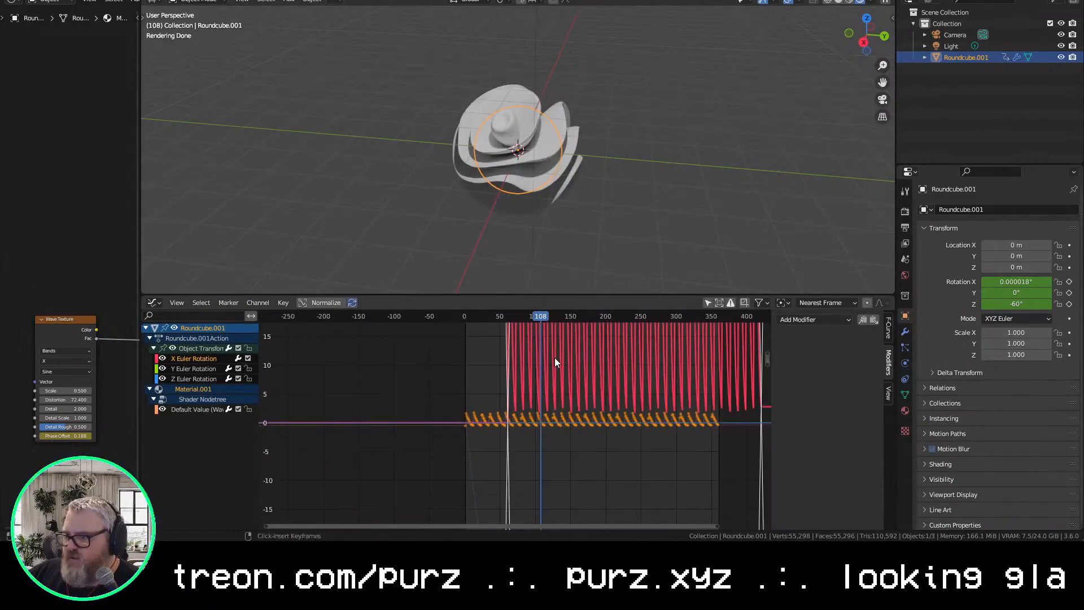
pyautogui.hotkey('ctrl', 'z')
pyautogui.moveTo(499, 318); pyautogui.dragTo(460, 323)
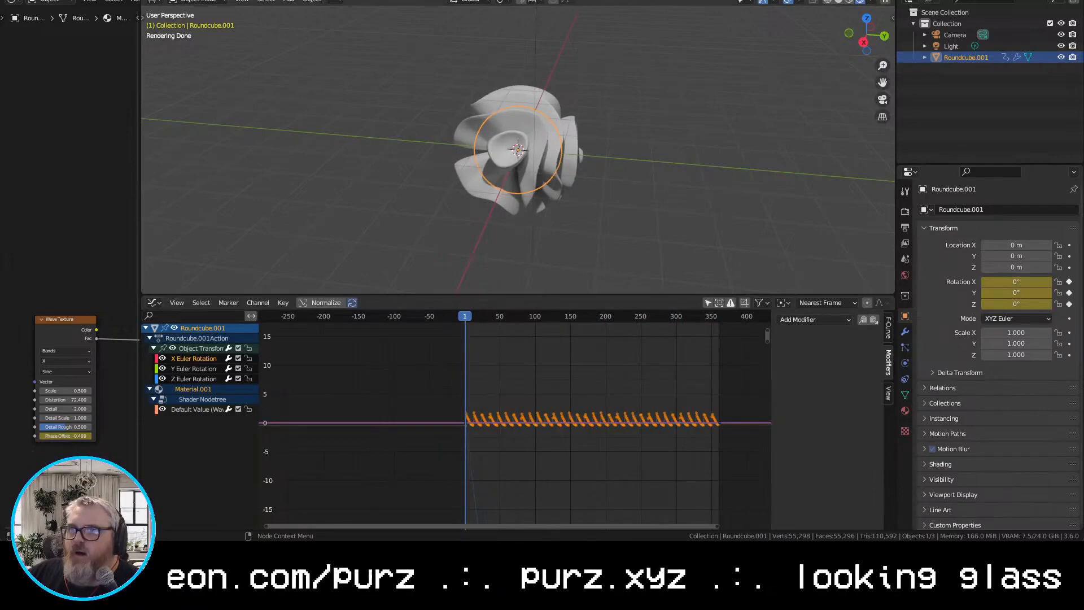
# Bake Kick.wav to the sphere's X Euler Rotation F-curve starting from frame 1 and play the animation
pyautogui.click(264, 302)
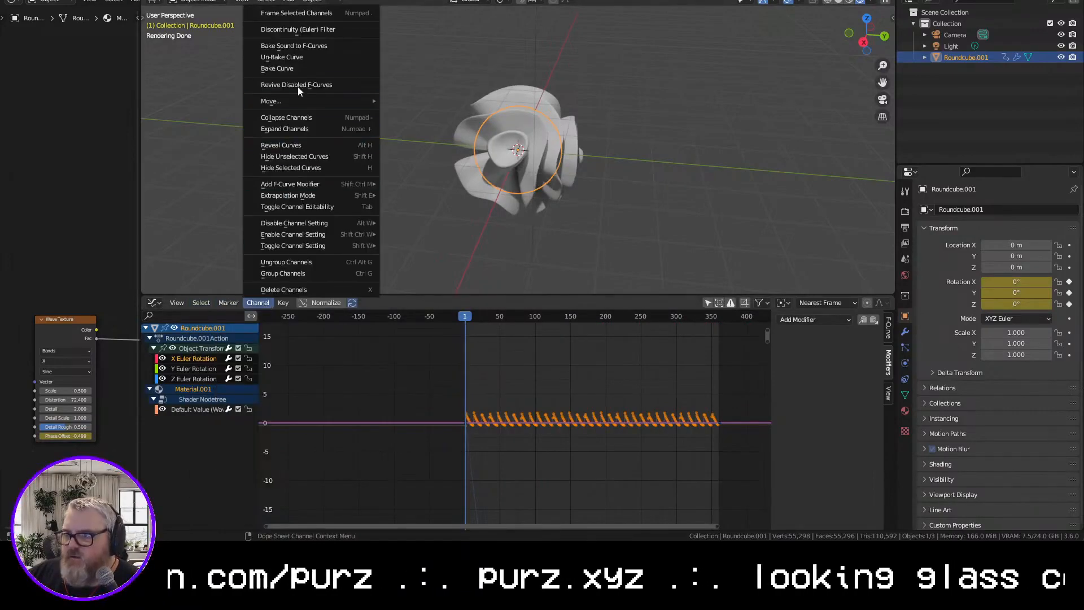
pyautogui.click(303, 46)
pyautogui.doubleClick(598, 178)
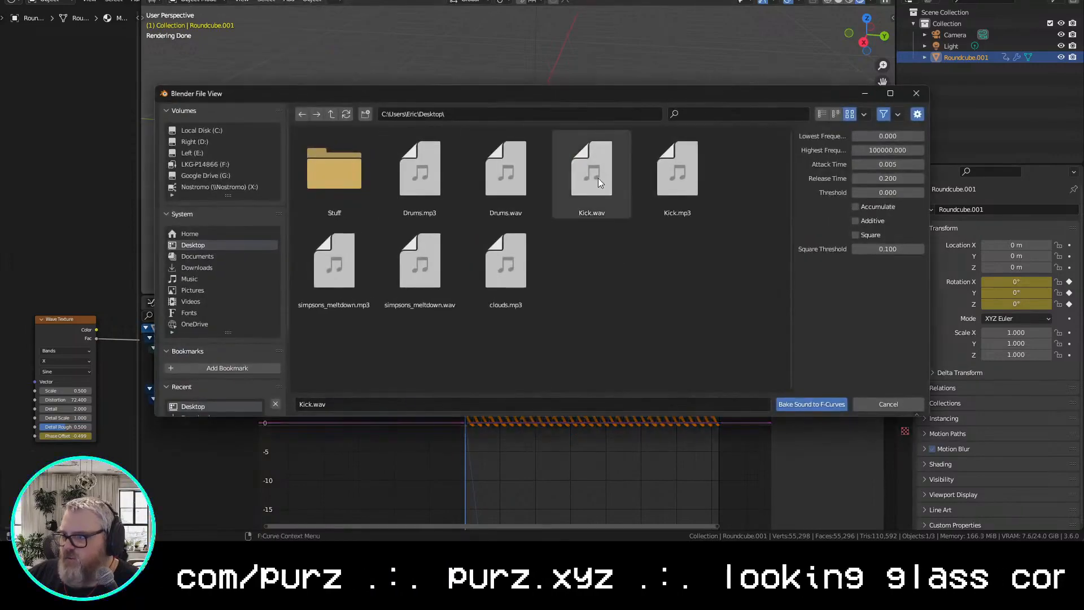
pyautogui.press('space')
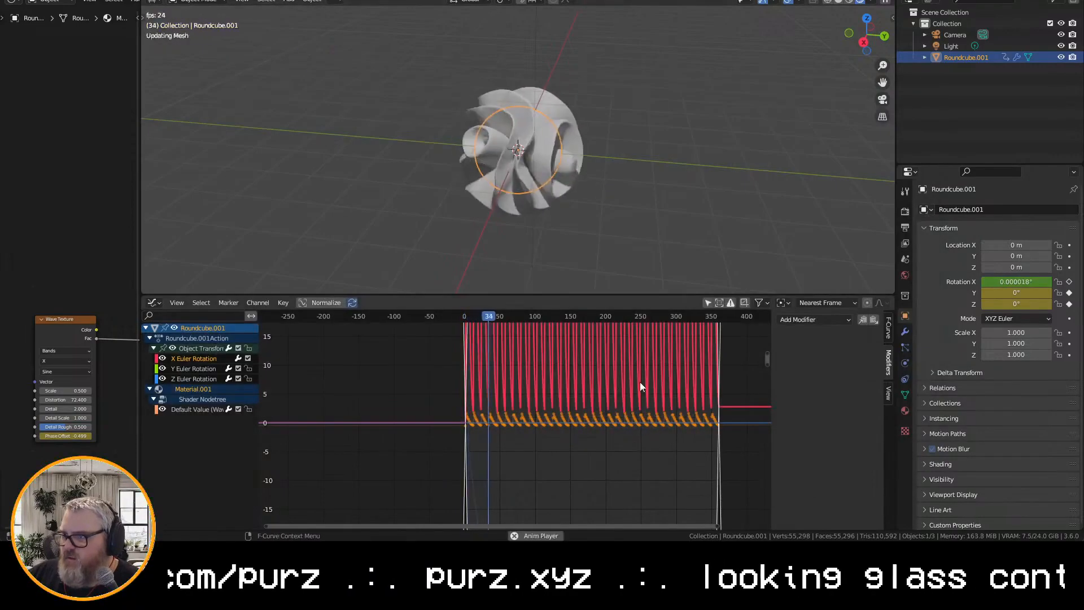
pyautogui.scroll(4, 637, 339)
pyautogui.scroll(1, 636, 351)
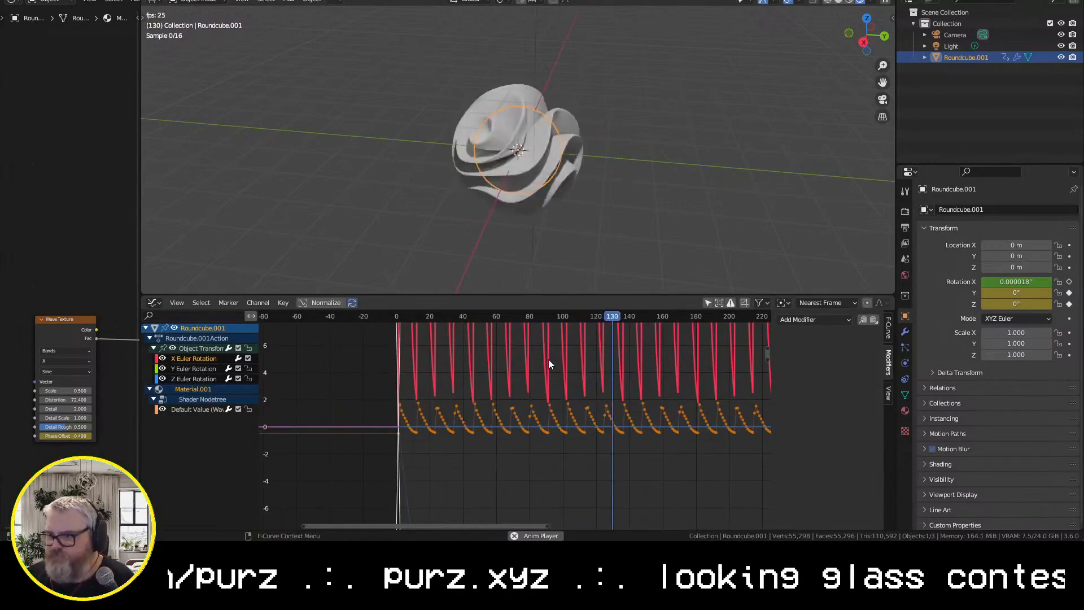
# Try scaling the curves in the graph along Y and undo the scaling
pyautogui.press('s')
pyautogui.press('y')
pyautogui.click(651, 333)
pyautogui.hotkey('ctrl', 'z')
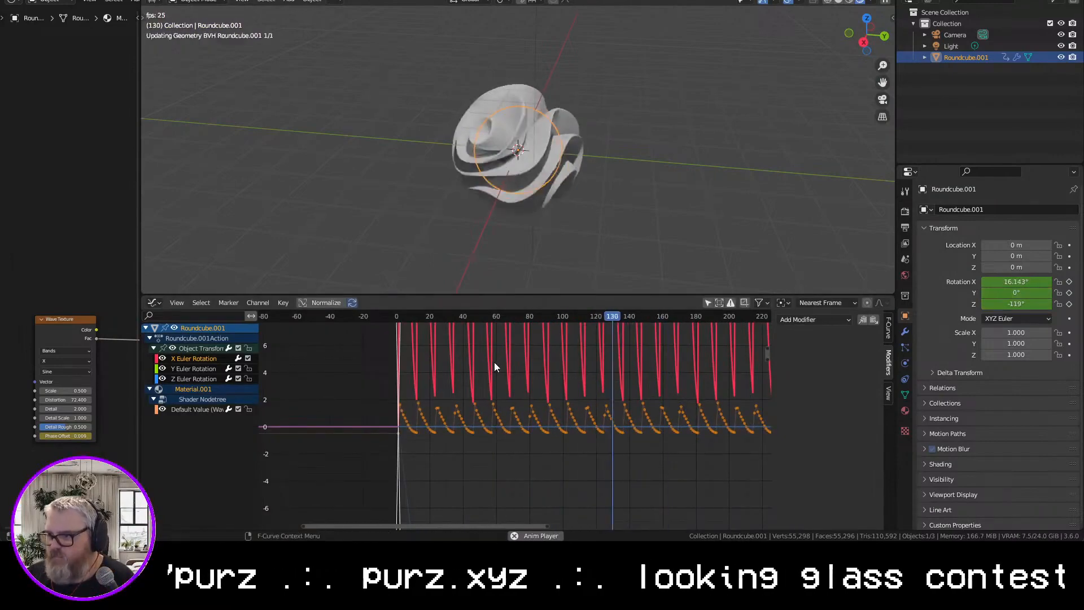
# Delete the sphere's X Euler Rotation channel together with its baked kick curve
pyautogui.scroll(-1, 476, 338)
pyautogui.scroll(-7, 477, 368)
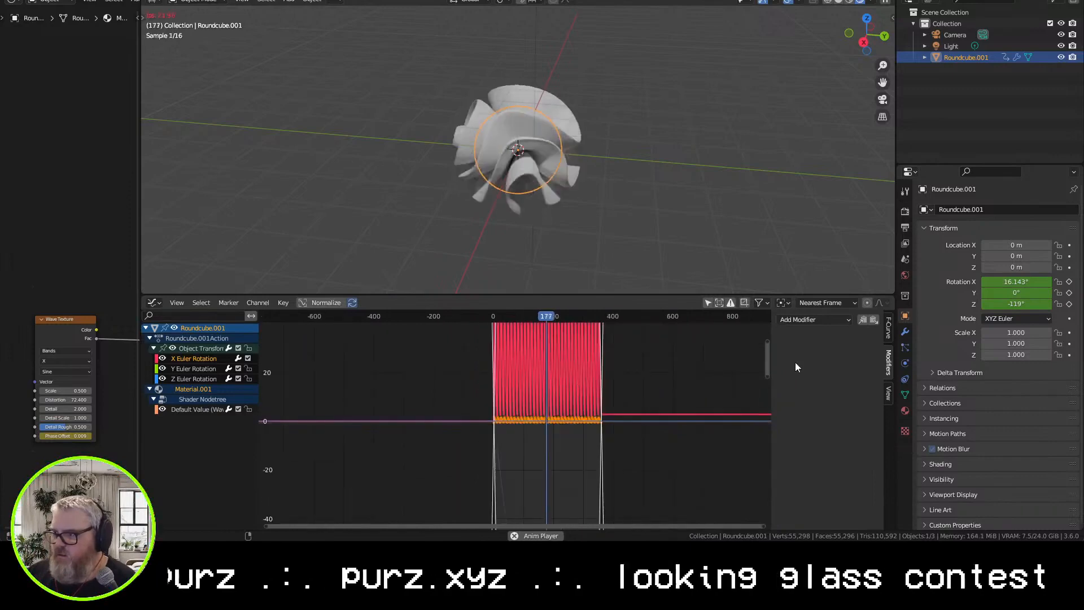
pyautogui.moveTo(769, 357); pyautogui.dragTo(773, 340)
pyautogui.scroll(12, 682, 413)
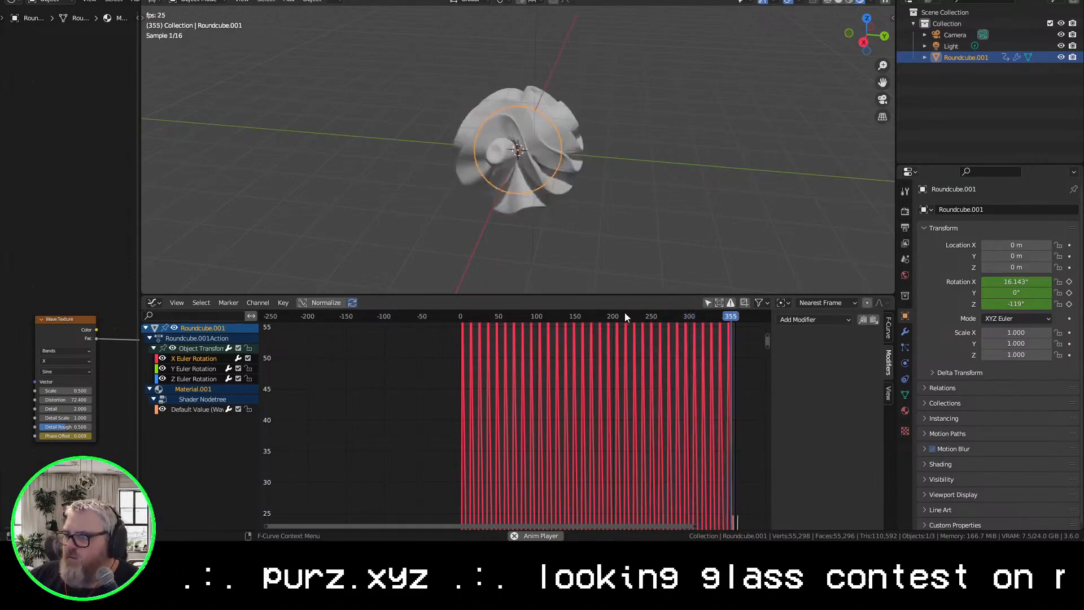
pyautogui.scroll(-8, 706, 470)
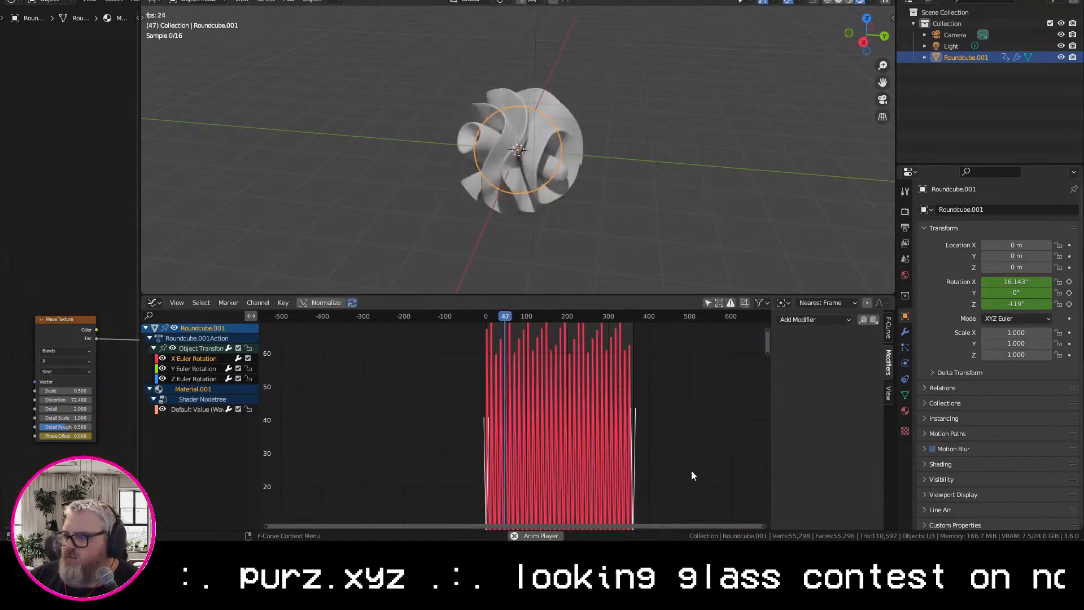
pyautogui.moveTo(689, 468); pyautogui.dragTo(664, 372, button='middle')
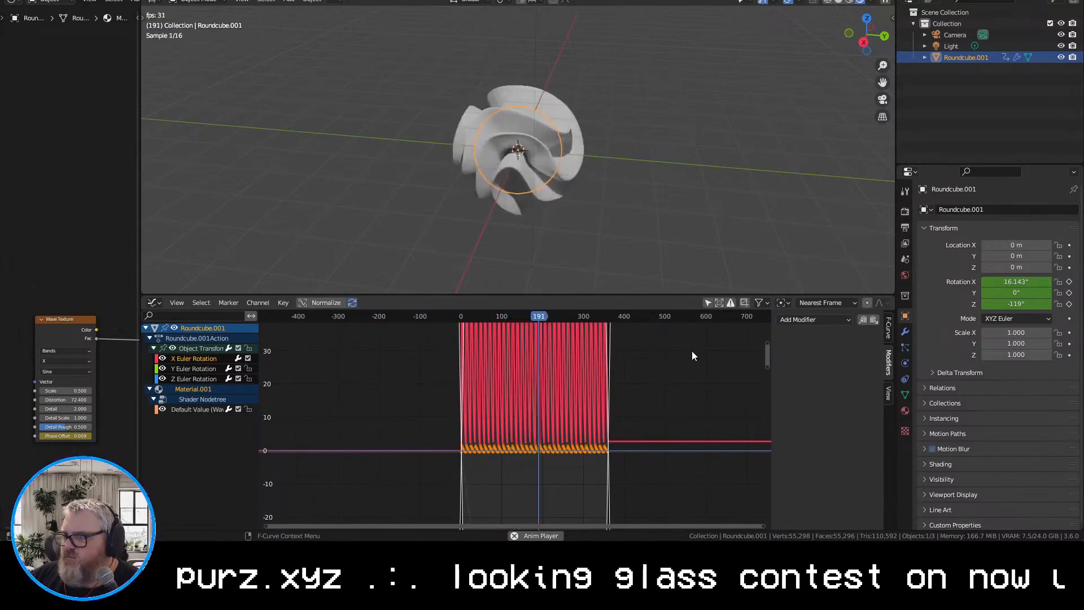
pyautogui.rightClick(198, 364)
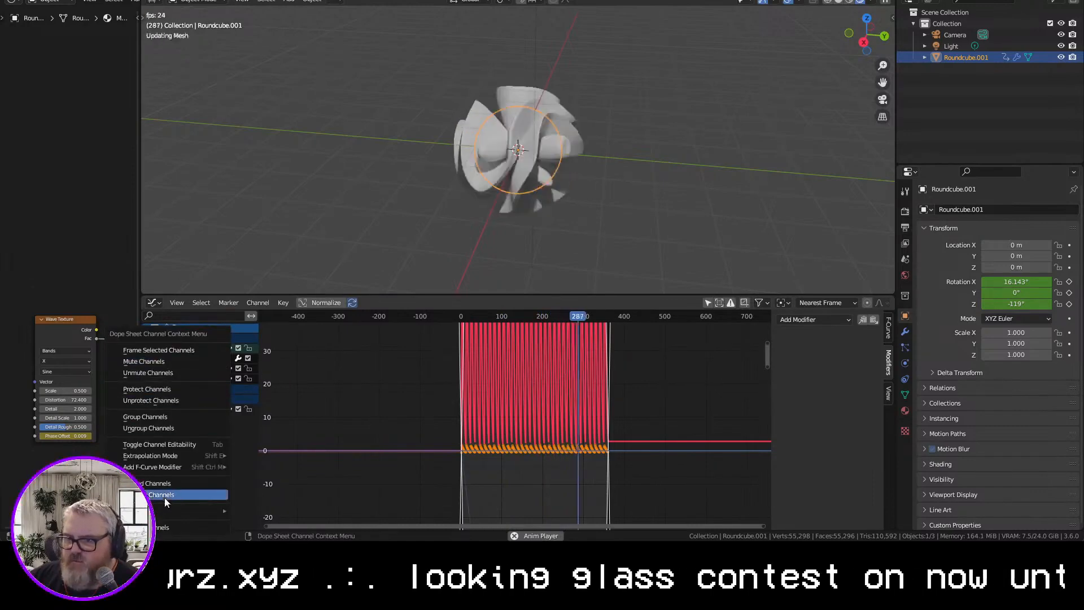
pyautogui.click(165, 528)
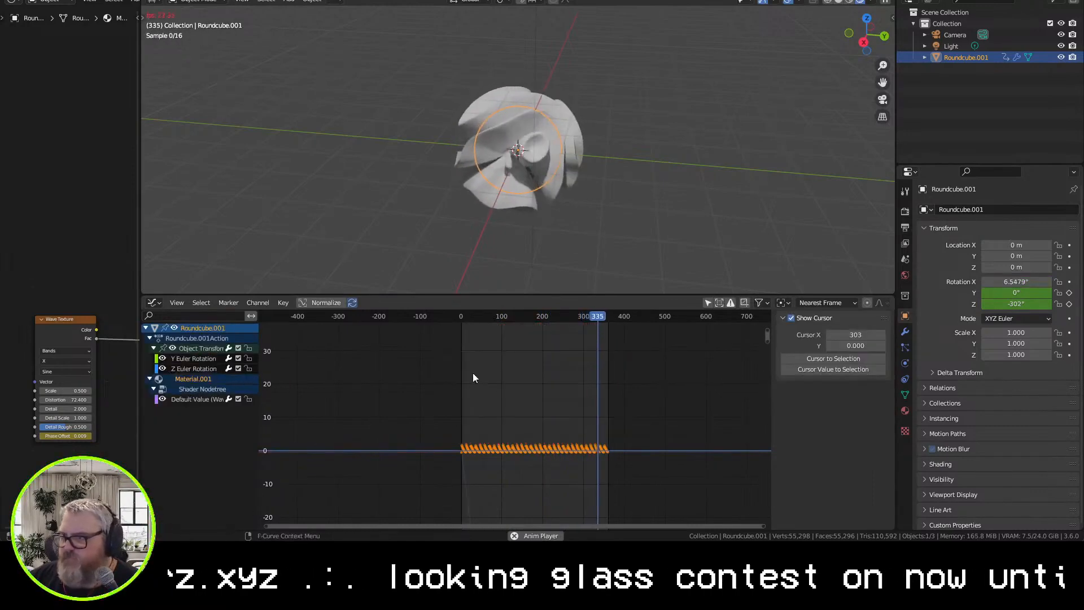
# Add a Bezier circle at the world origin and scale it up by about 4.43 to surround the sphere
pyautogui.moveTo(670, 278); pyautogui.dragTo(642, 191, button='middle')
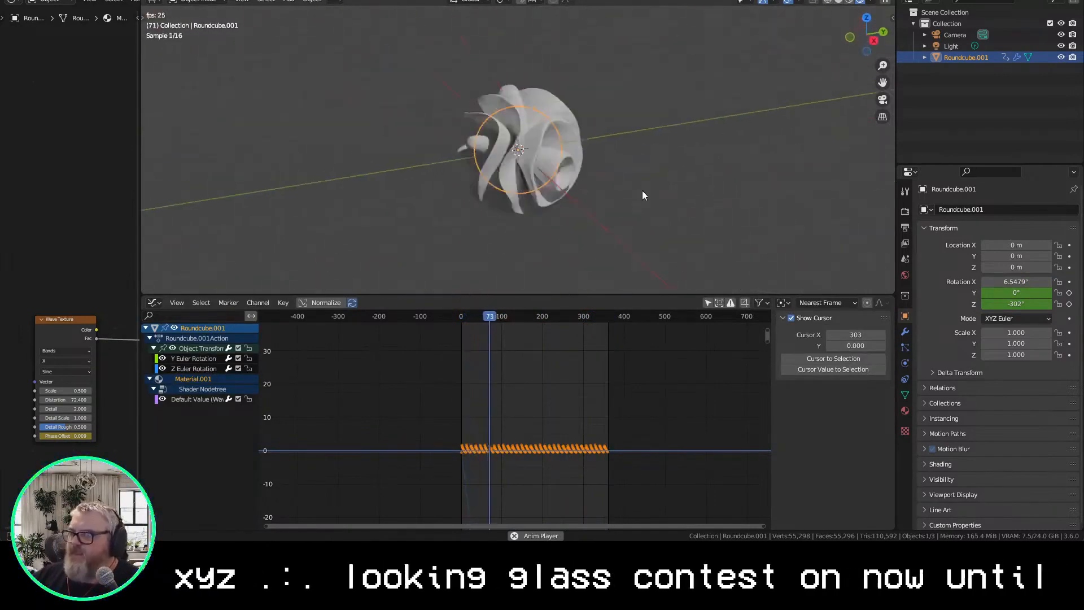
pyautogui.moveTo(668, 124); pyautogui.dragTo(782, 189, button='middle')
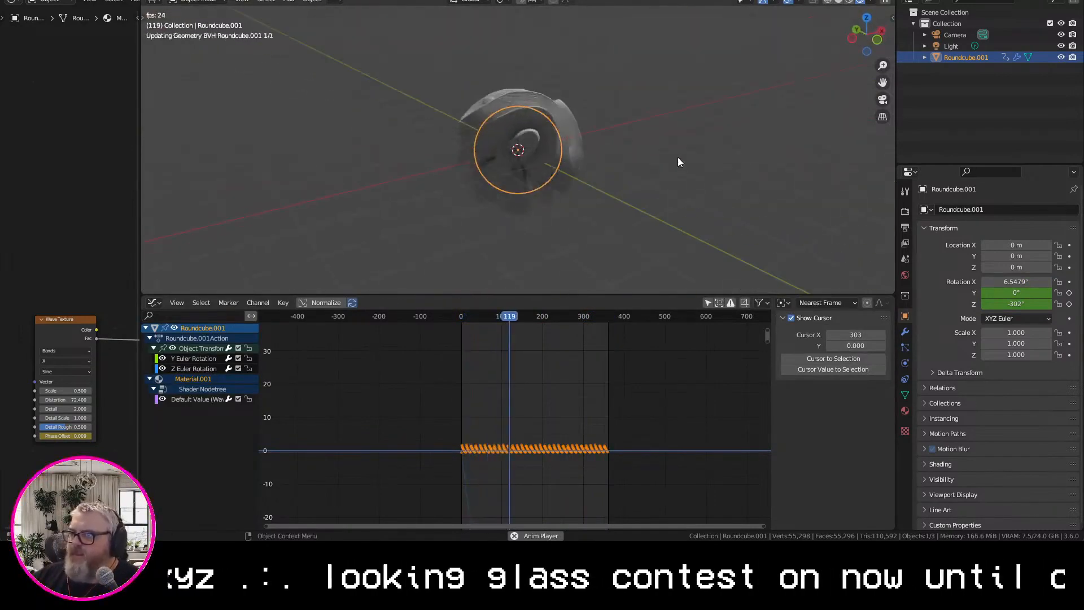
pyautogui.click(652, 161)
pyautogui.hotkey('shift', 'a')
pyautogui.moveTo(651, 162)
pyautogui.click(713, 177)
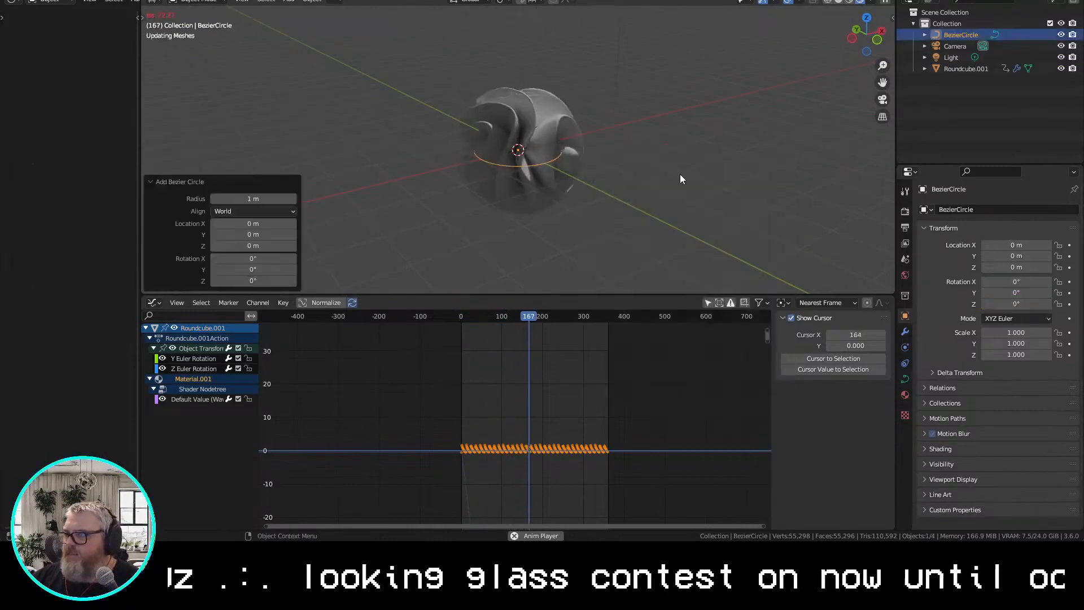
pyautogui.press('s')
pyautogui.click(177, 114)
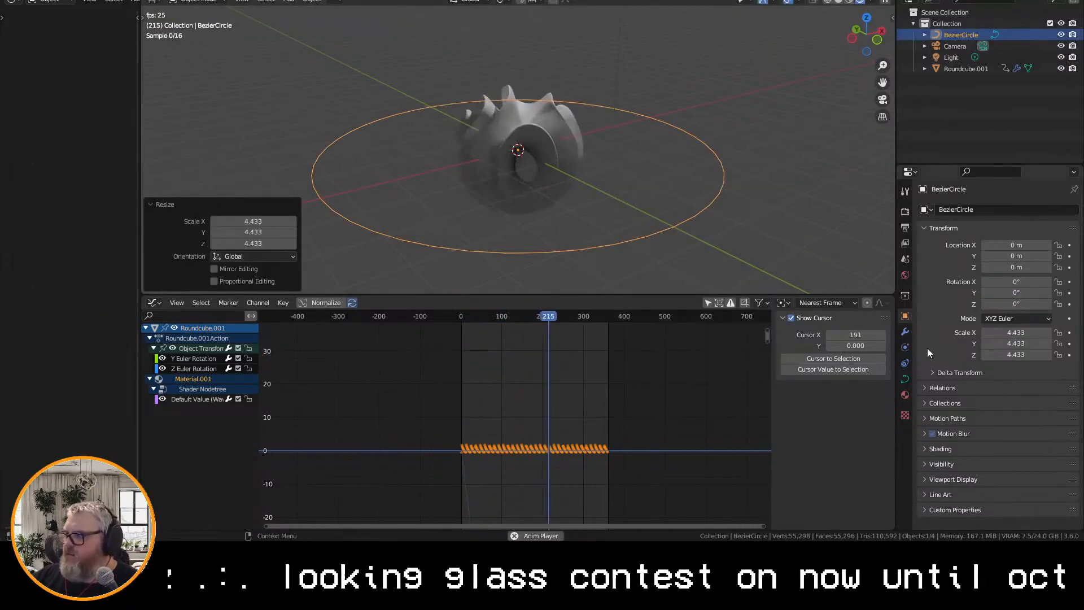
# Give the camera a Follow Path constraint targeting BezierCircle, with forward axis -Z and up axis Y
pyautogui.click(954, 47)
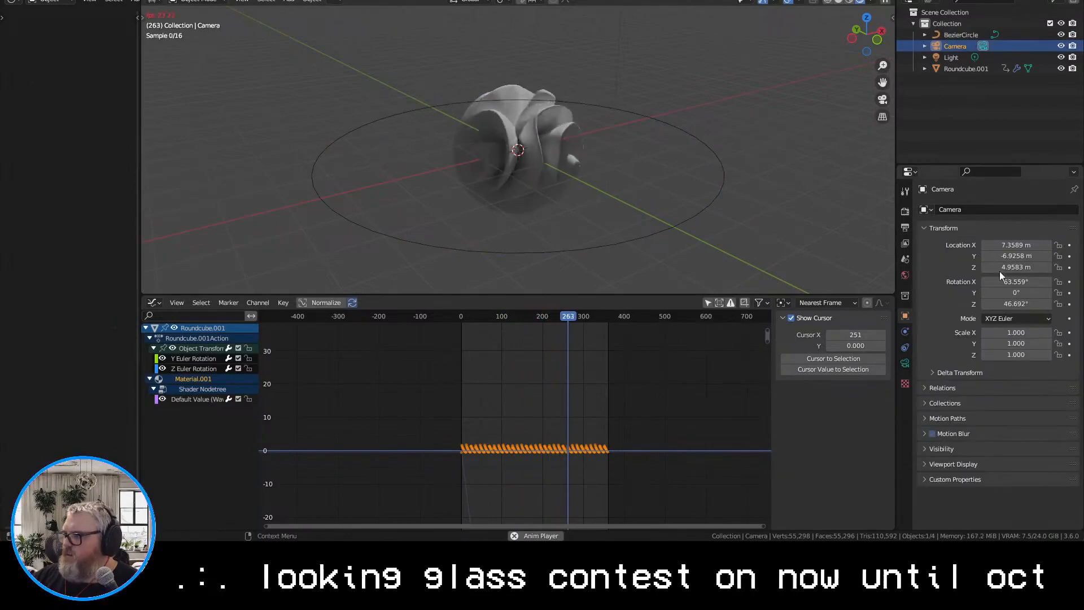
pyautogui.click(905, 212)
pyautogui.click(905, 212)
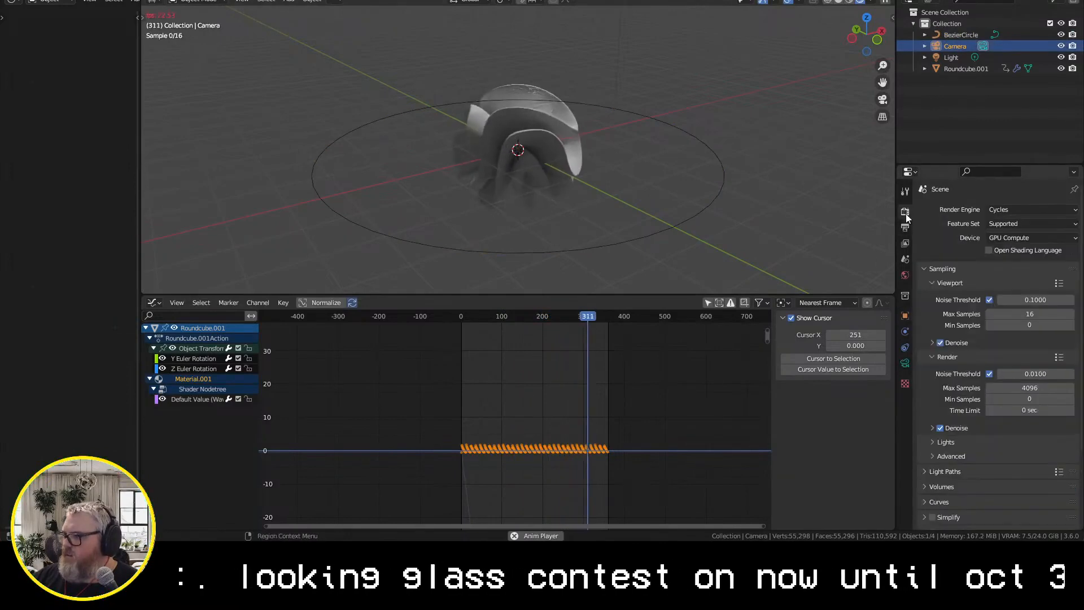
pyautogui.click(905, 227)
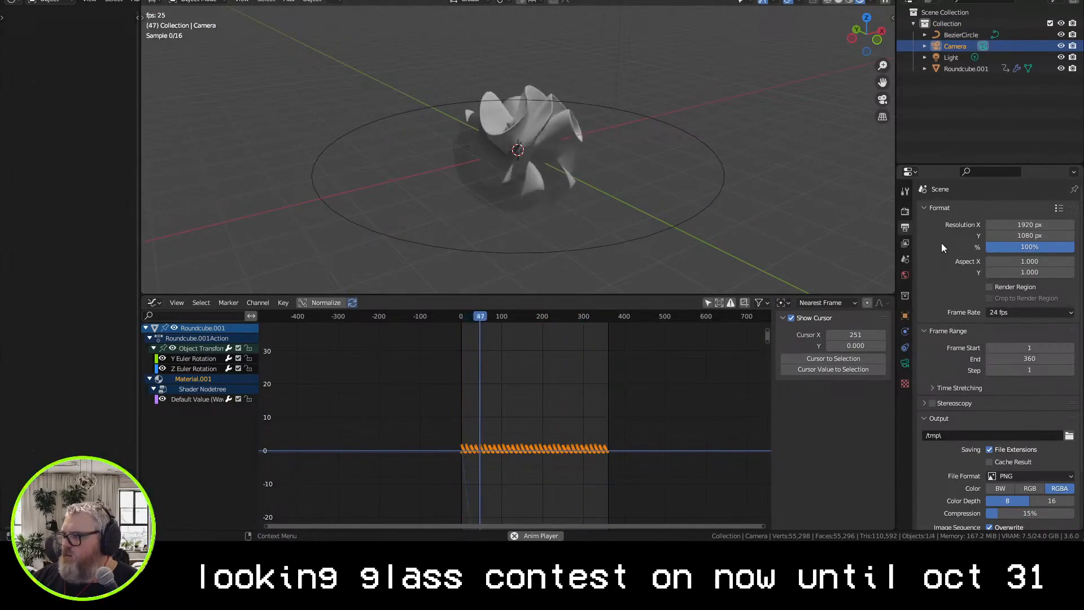
pyautogui.click(904, 348)
pyautogui.click(937, 209)
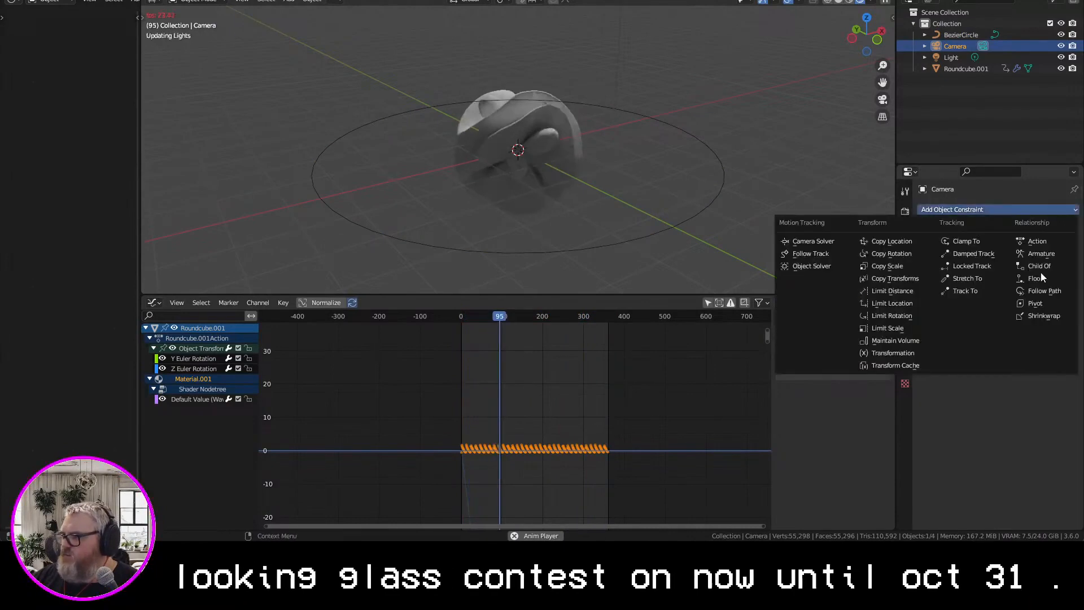
pyautogui.click(1046, 291)
pyautogui.click(1024, 245)
pyautogui.click(1012, 271)
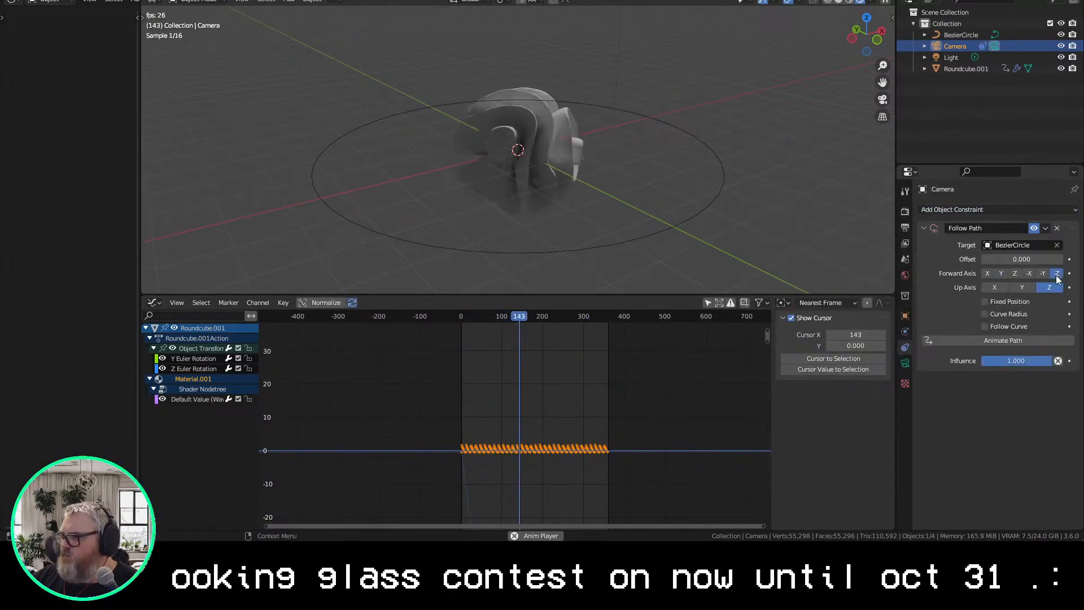
pyautogui.click(1022, 286)
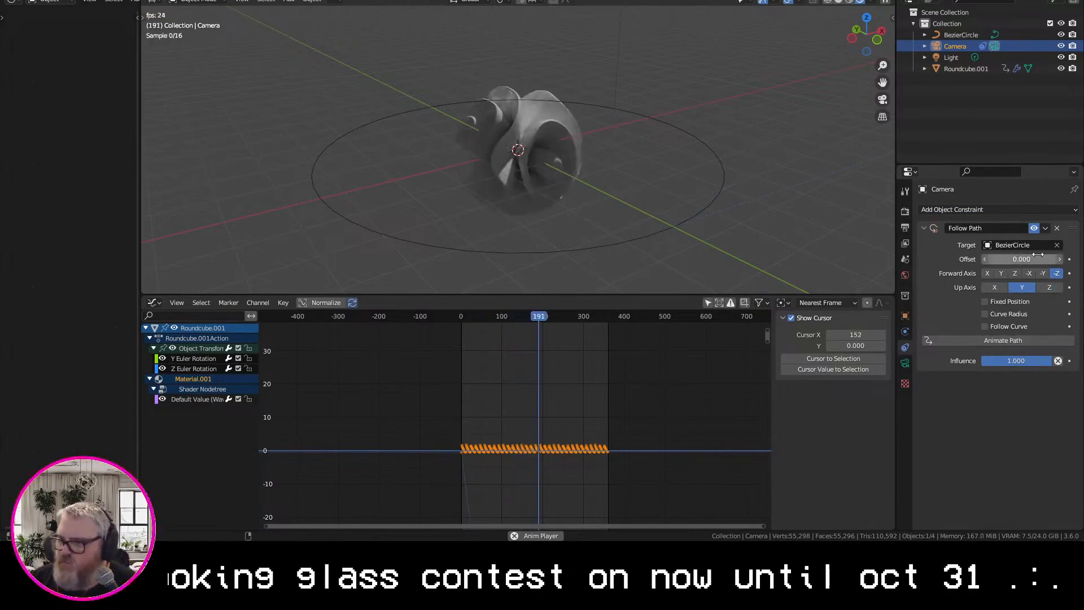
# Keyframe the Follow Path offset to move the camera around the circle, and reset the camera's location and rotation to 0
pyautogui.press('Escape')
pyautogui.press('i')
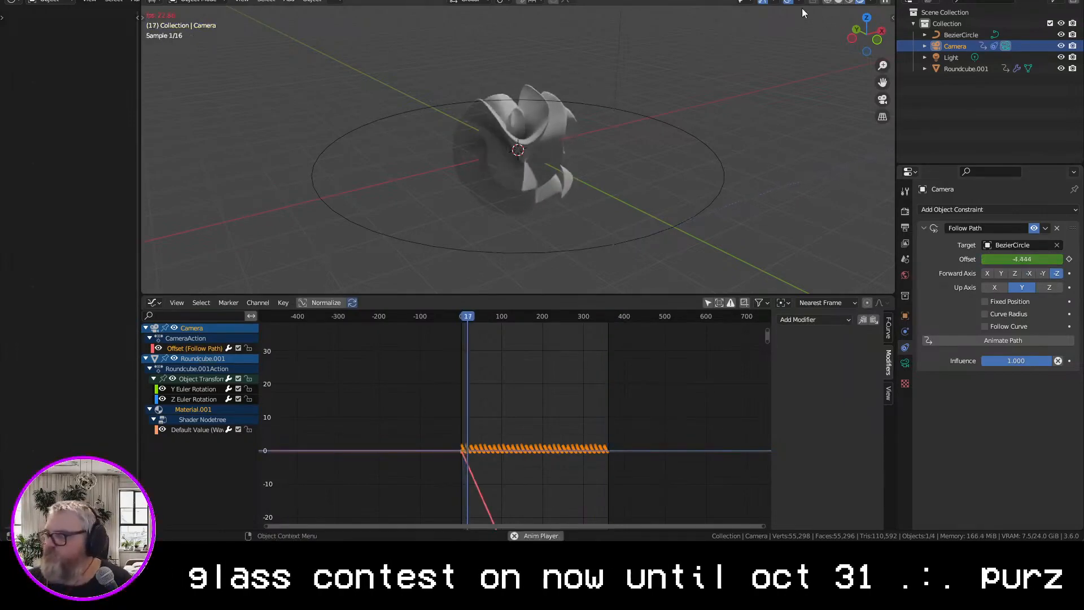
pyautogui.click(905, 317)
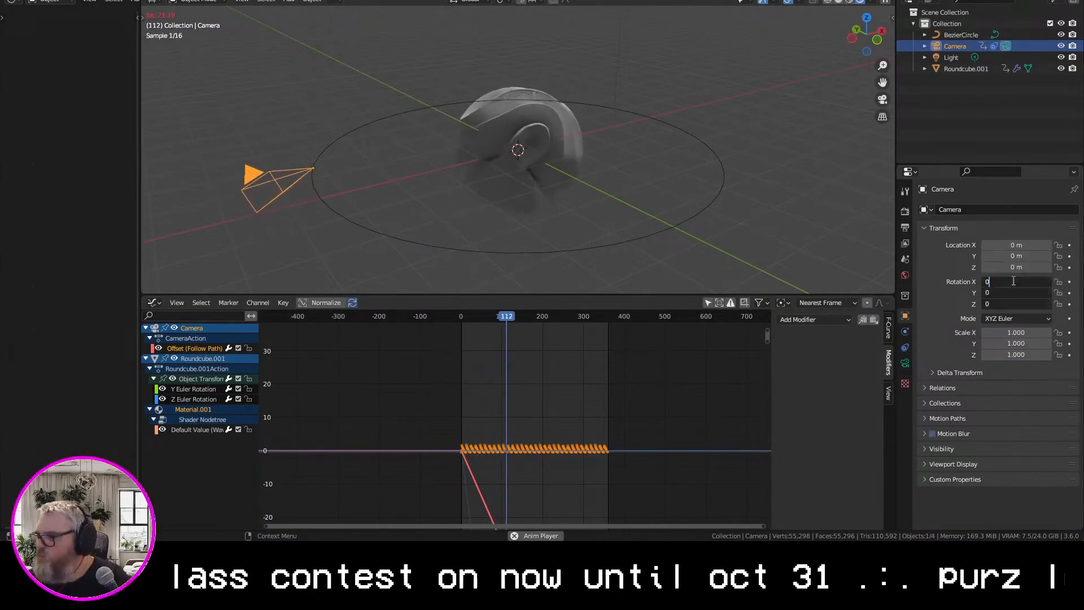
pyautogui.press('BackSpace')
# Add a Plain Axes empty at the world origin
pyautogui.hotkey('shift', 'a')
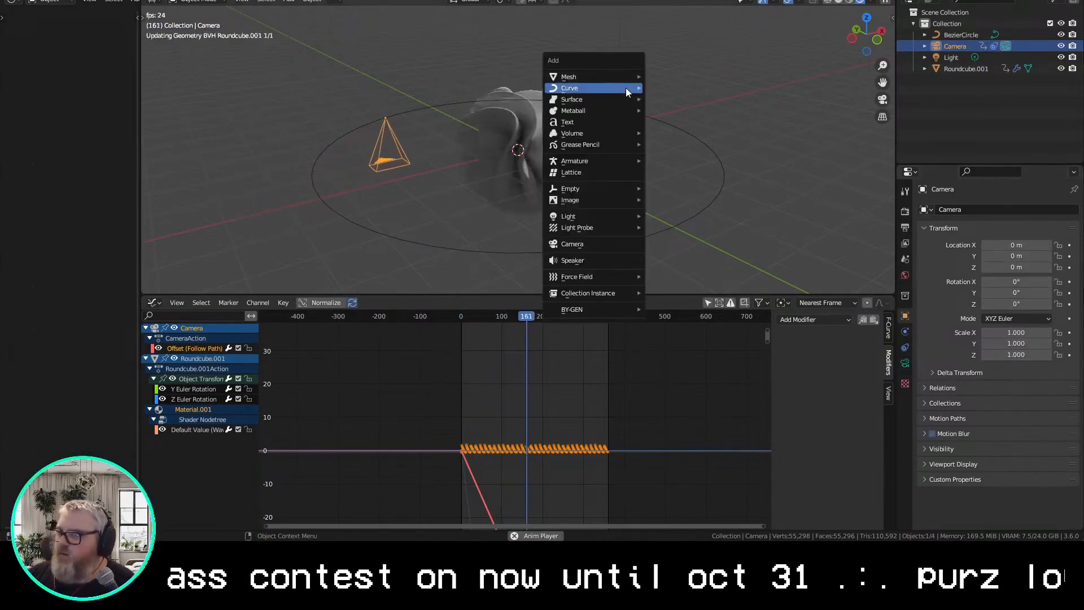
pyautogui.moveTo(604, 190)
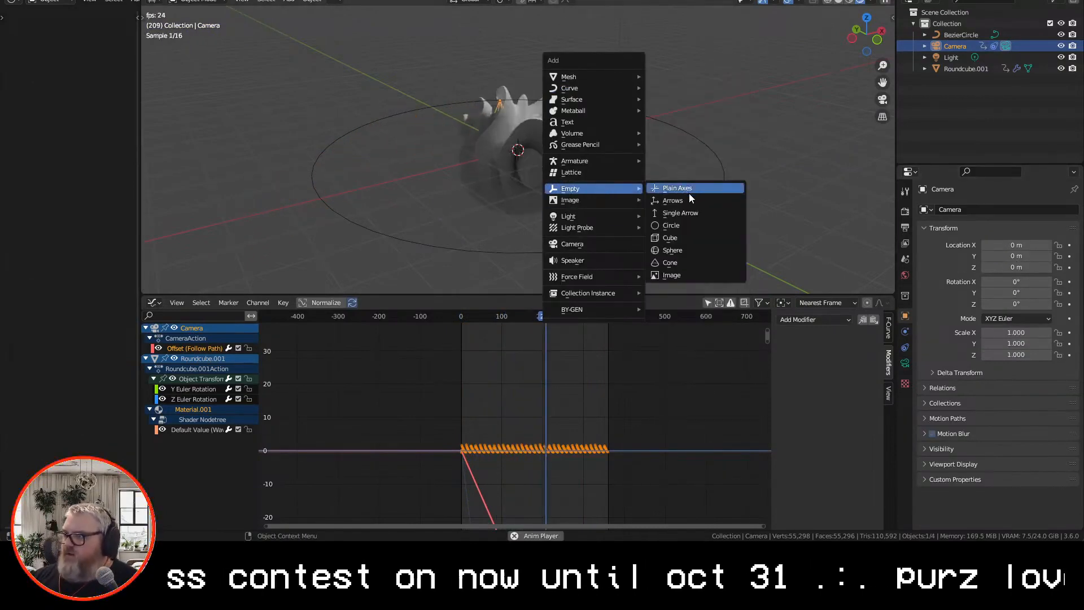
pyautogui.click(692, 187)
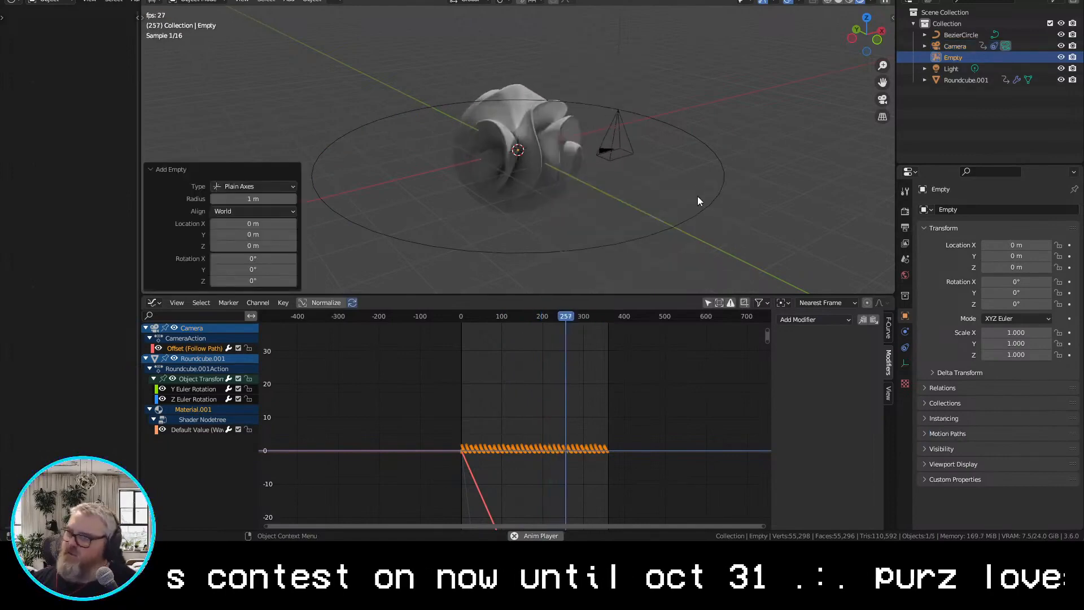
# Add a Track To constraint to the camera with the Empty as its target
pyautogui.click(963, 45)
pyautogui.click(905, 363)
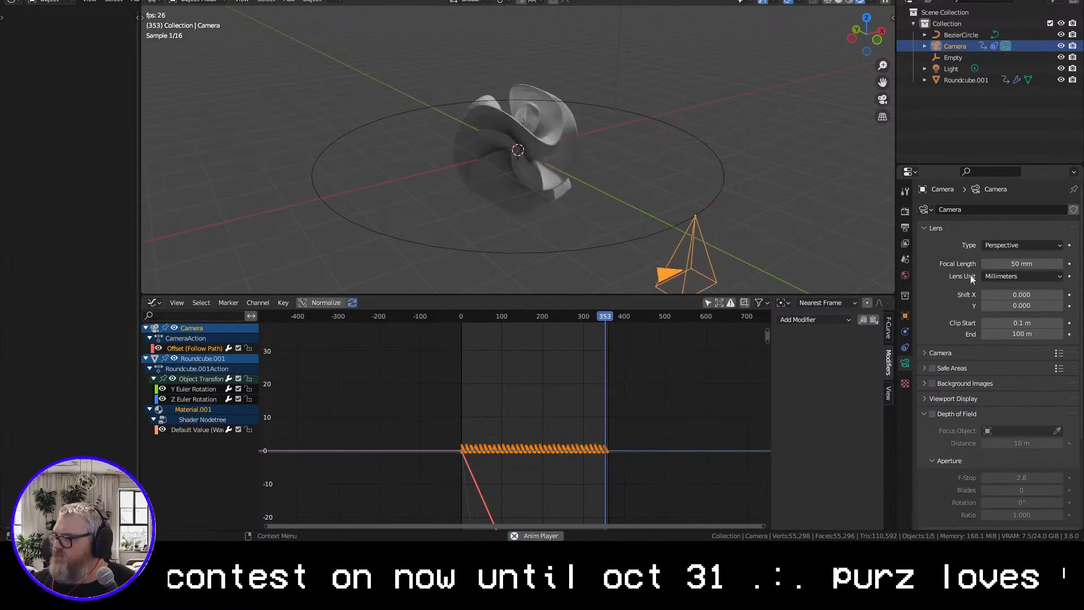
pyautogui.click(906, 349)
pyautogui.click(991, 210)
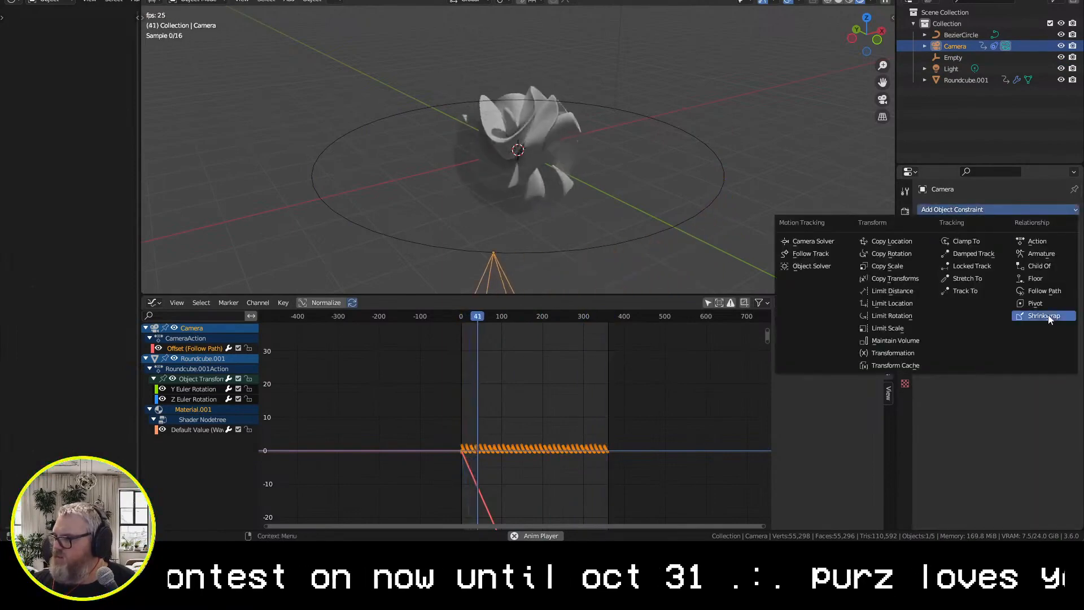
pyautogui.click(985, 290)
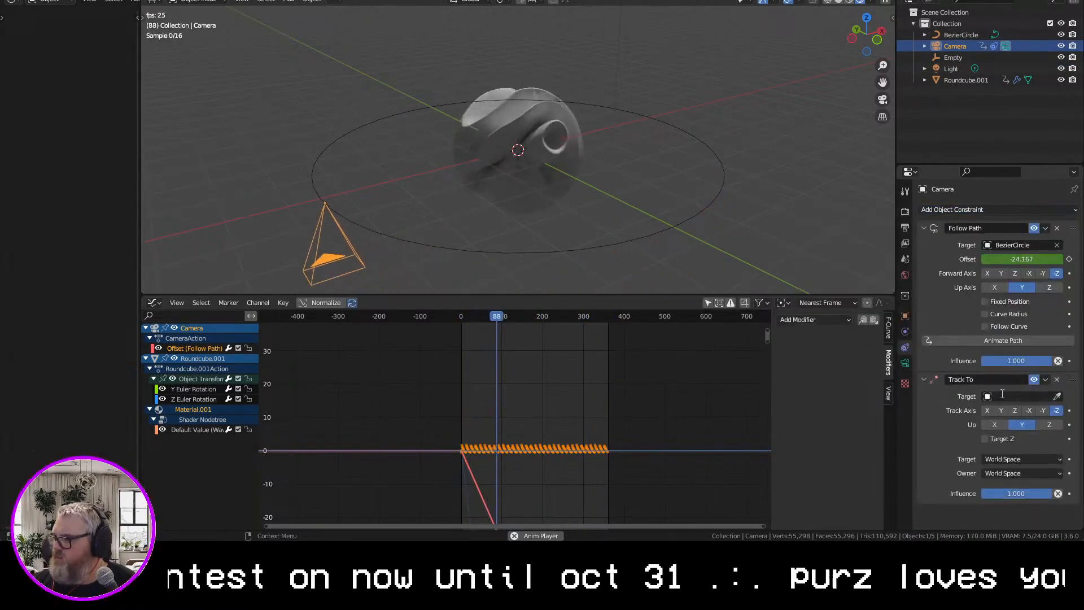
pyautogui.click(1021, 396)
pyautogui.click(974, 437)
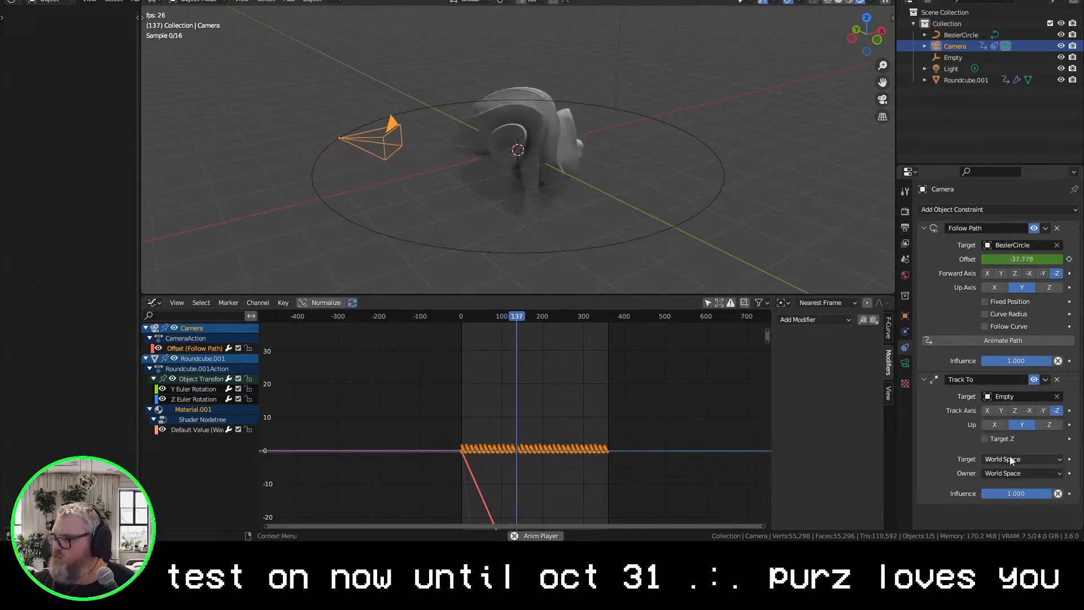
# Look through the scene camera and switch its lens type to Orthographic
pyautogui.press('KP_0')
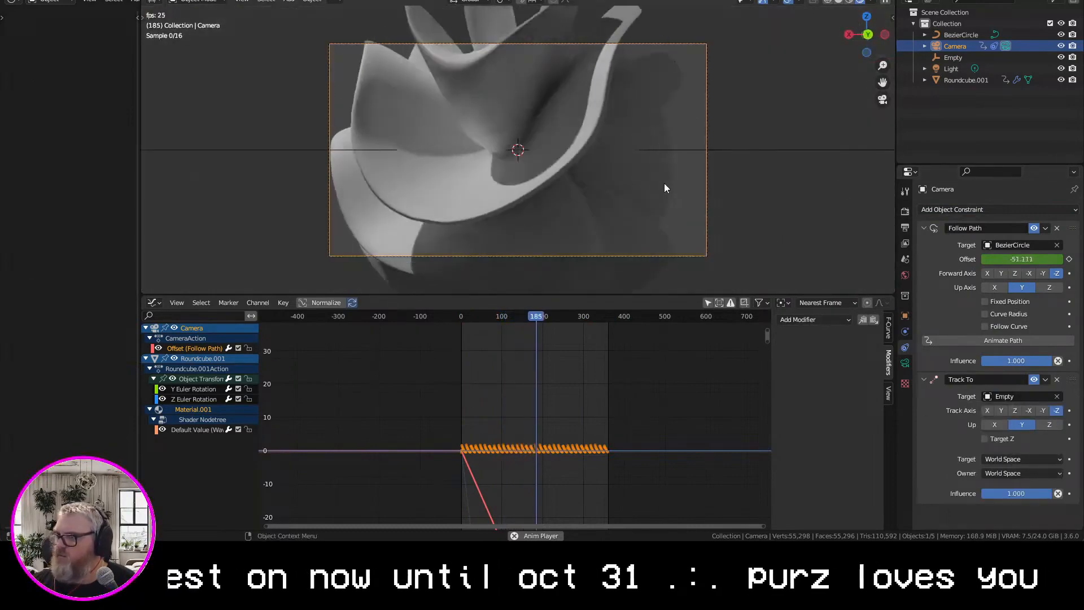
pyautogui.scroll(-5, 665, 189)
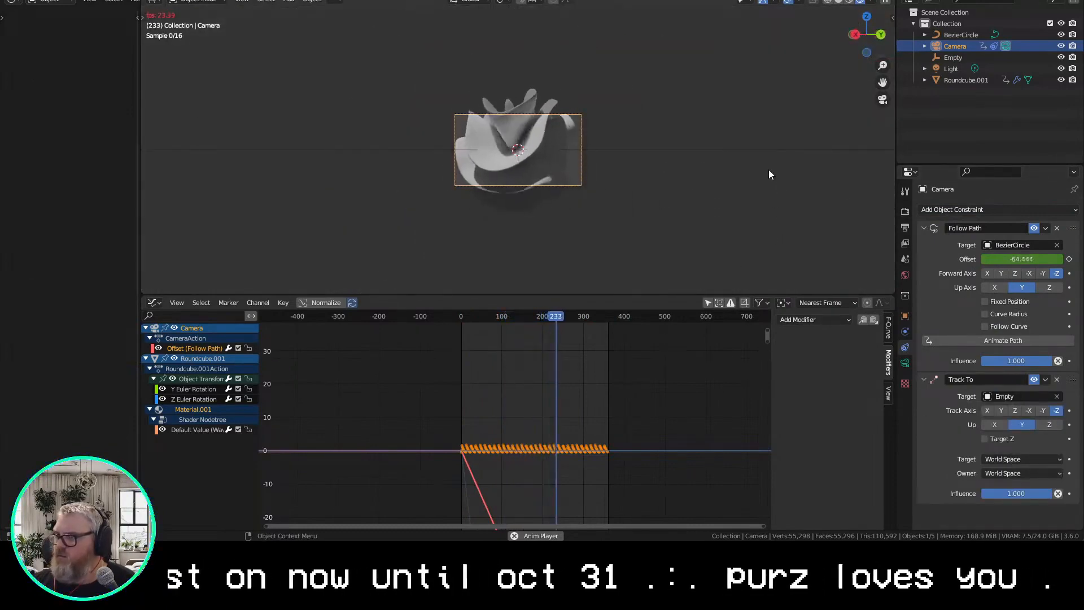
pyautogui.click(905, 363)
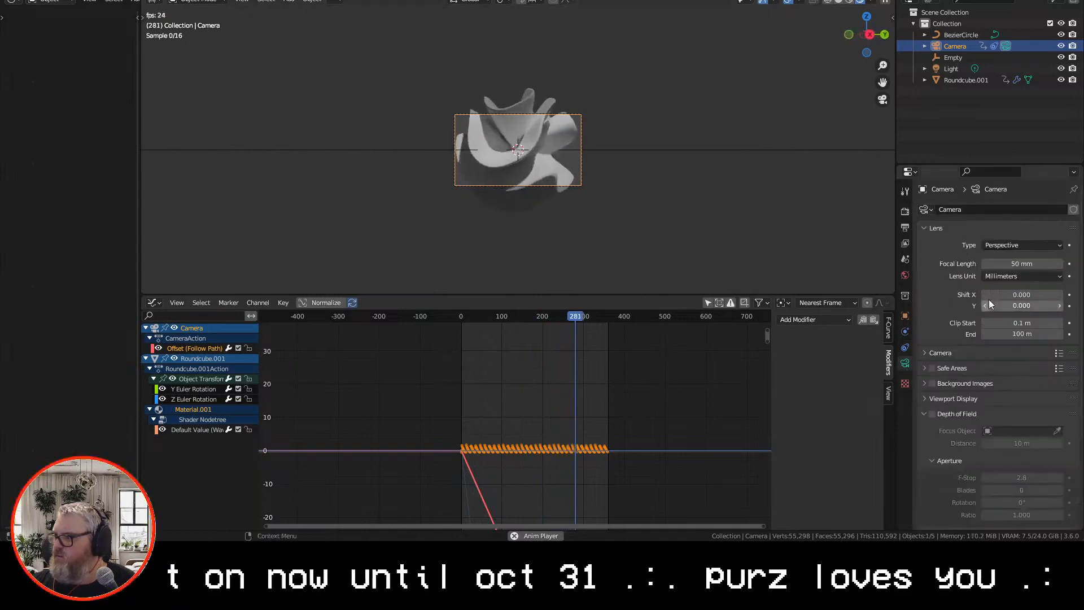
pyautogui.click(1002, 246)
pyautogui.click(1004, 270)
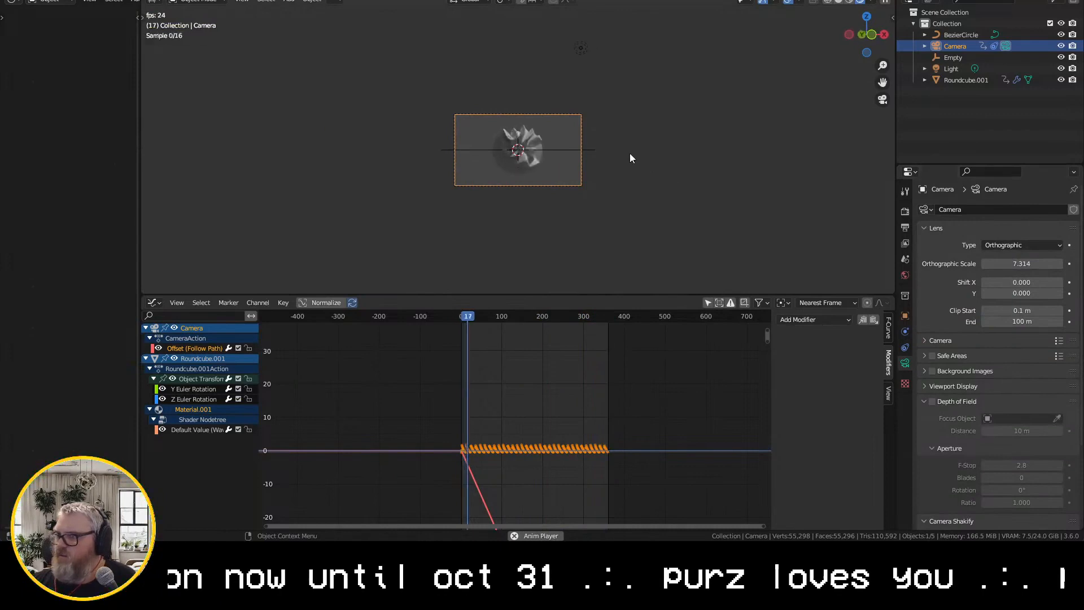
# Try to move the camera along the Z axis, and undo the last move
pyautogui.scroll(5, 630, 157)
pyautogui.press('g')
pyautogui.press('z')
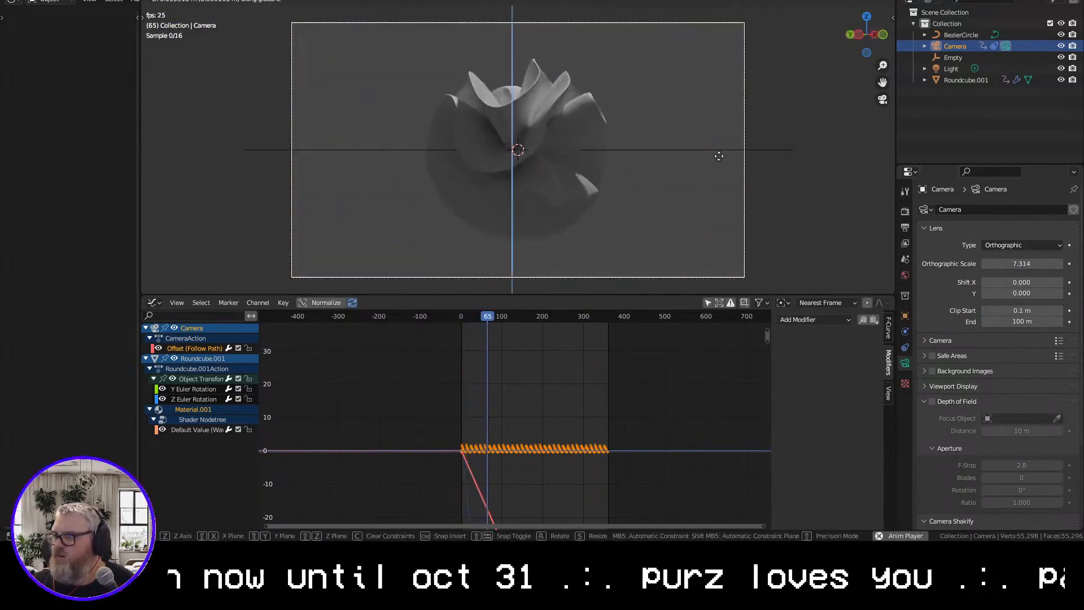
pyautogui.click(719, 91)
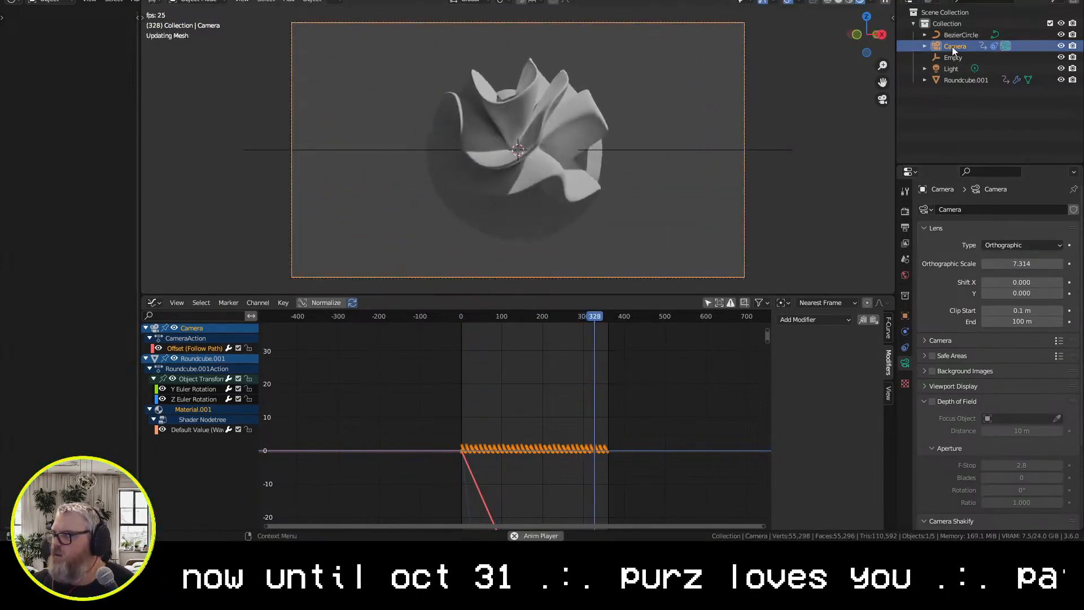
pyautogui.press('g')
pyautogui.press('z')
pyautogui.click(737, 166)
pyautogui.hotkey('ctrl', 'z')
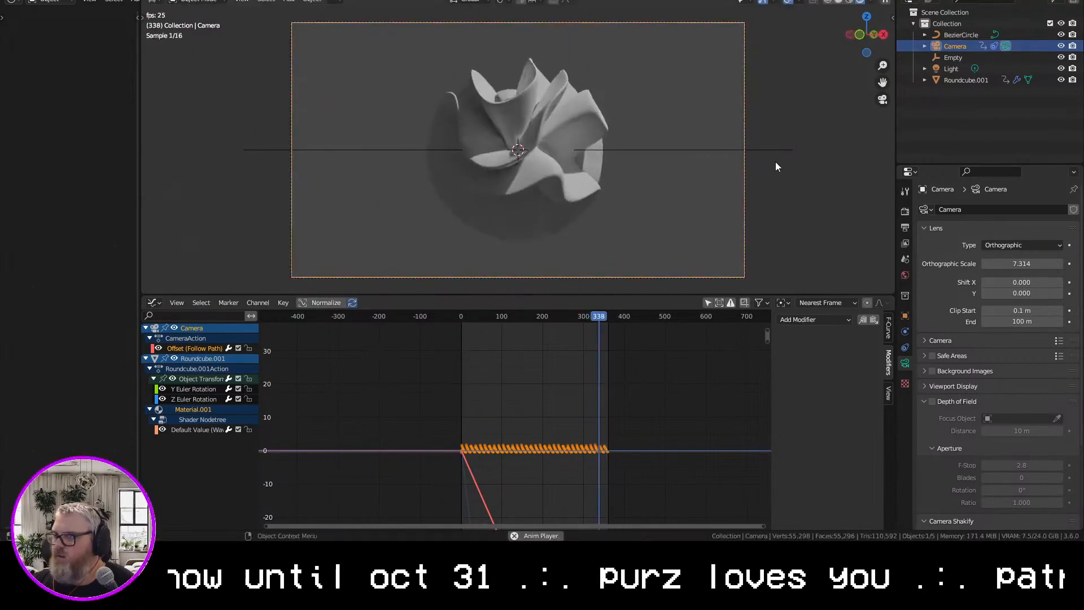
# Switch the camera's lens type back to Perspective and reduce its focal length to about 23.2 mm
pyautogui.moveTo(776, 163); pyautogui.dragTo(737, 199, button='middle')
pyautogui.scroll(-9, 737, 198)
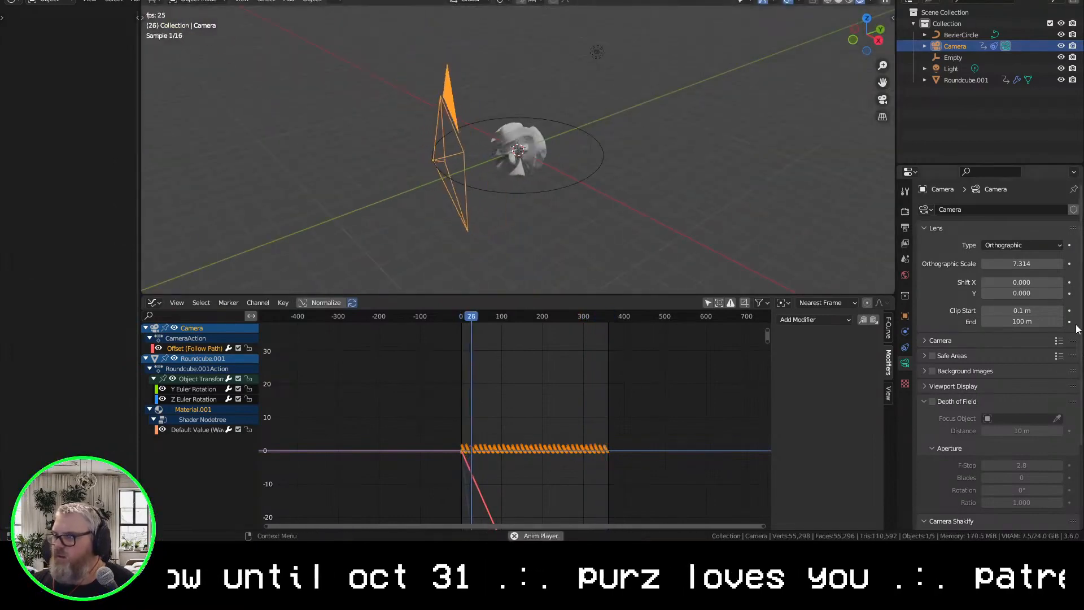
pyautogui.click(1016, 245)
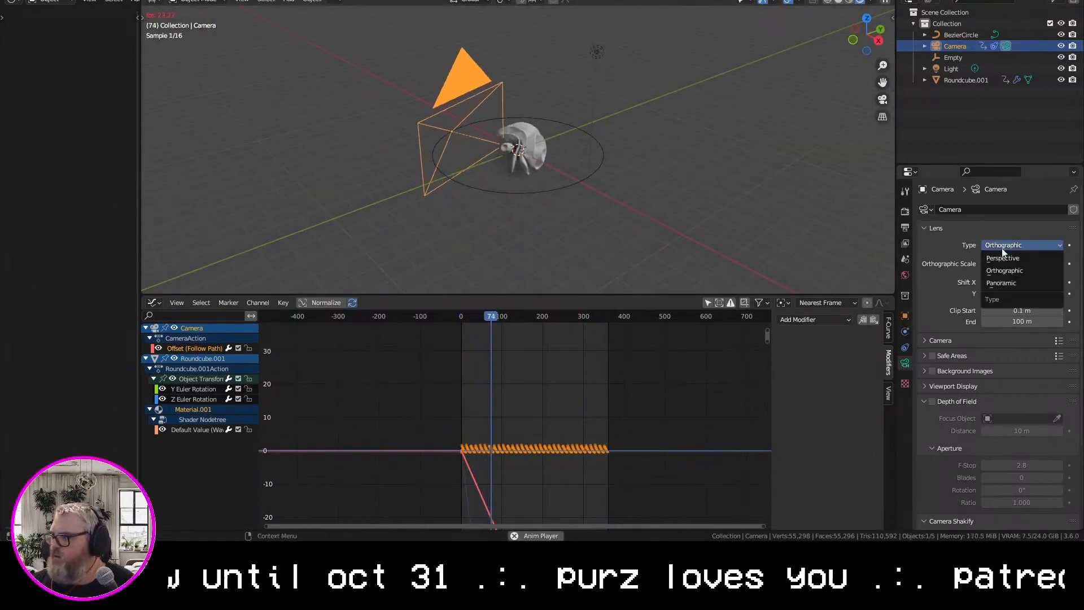
pyautogui.click(995, 257)
pyautogui.click(882, 100)
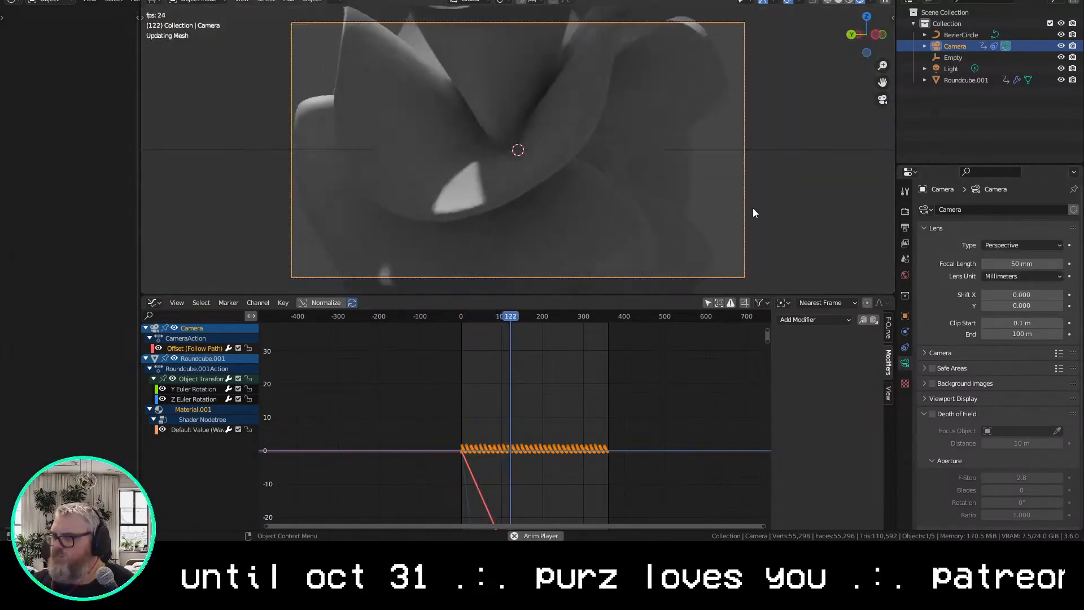
pyautogui.scroll(-4, 753, 208)
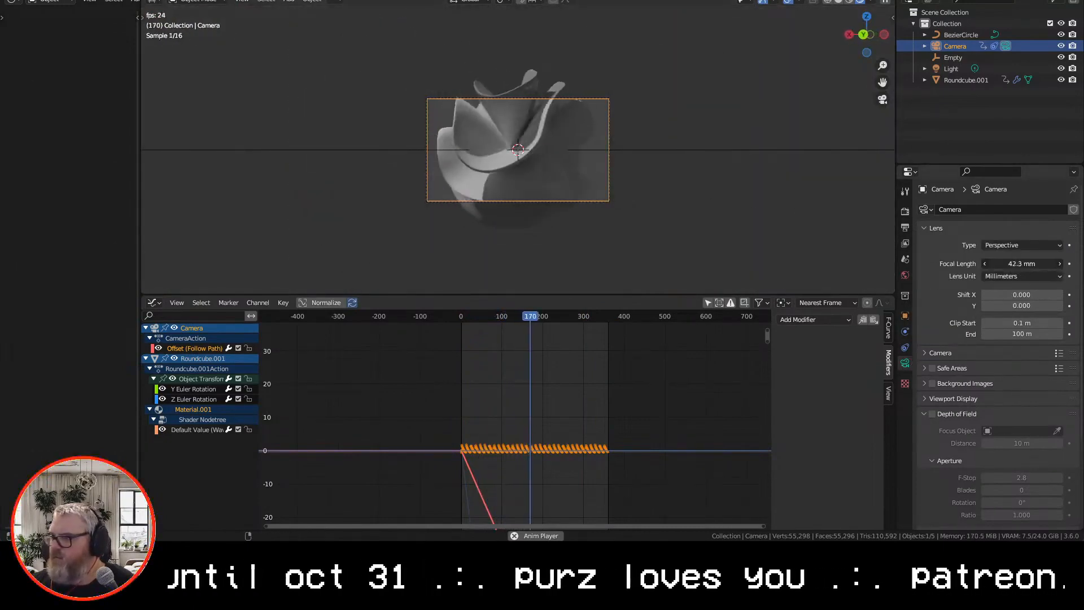
pyautogui.moveTo(1022, 263); pyautogui.dragTo(985, 263)
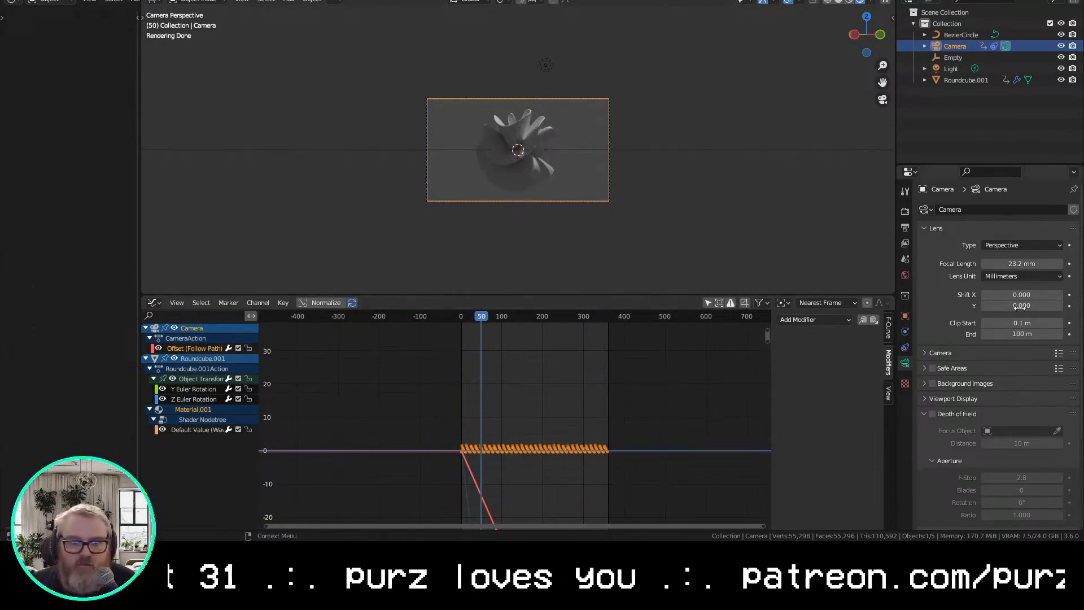
# Mute the Kick.wav strip in the Sequencer and play the animation
pyautogui.click(152, 303)
pyautogui.click(206, 423)
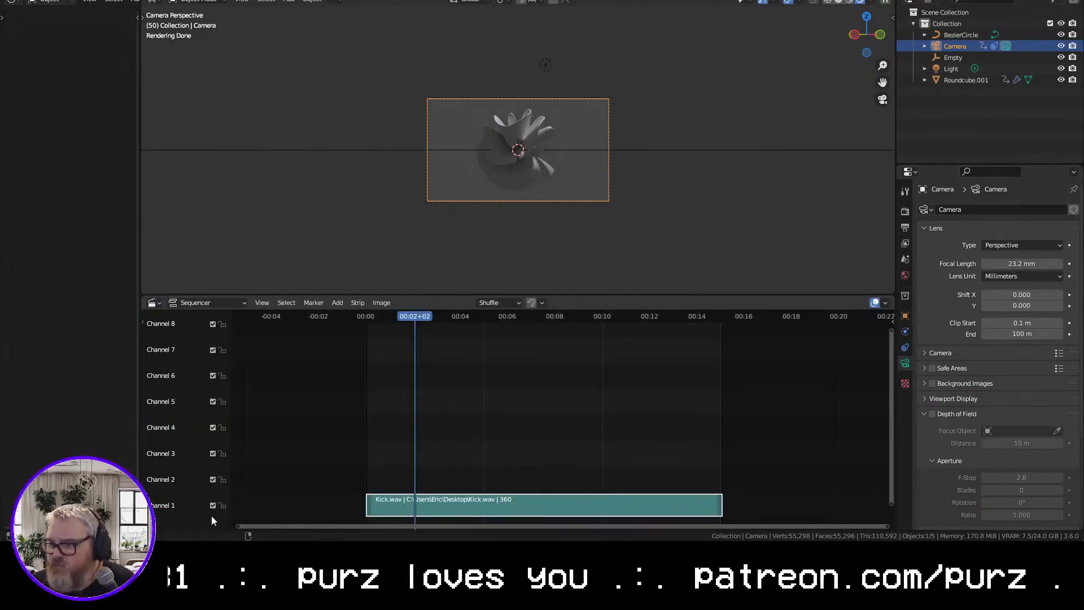
pyautogui.rightClick(426, 501)
pyautogui.moveTo(395, 527)
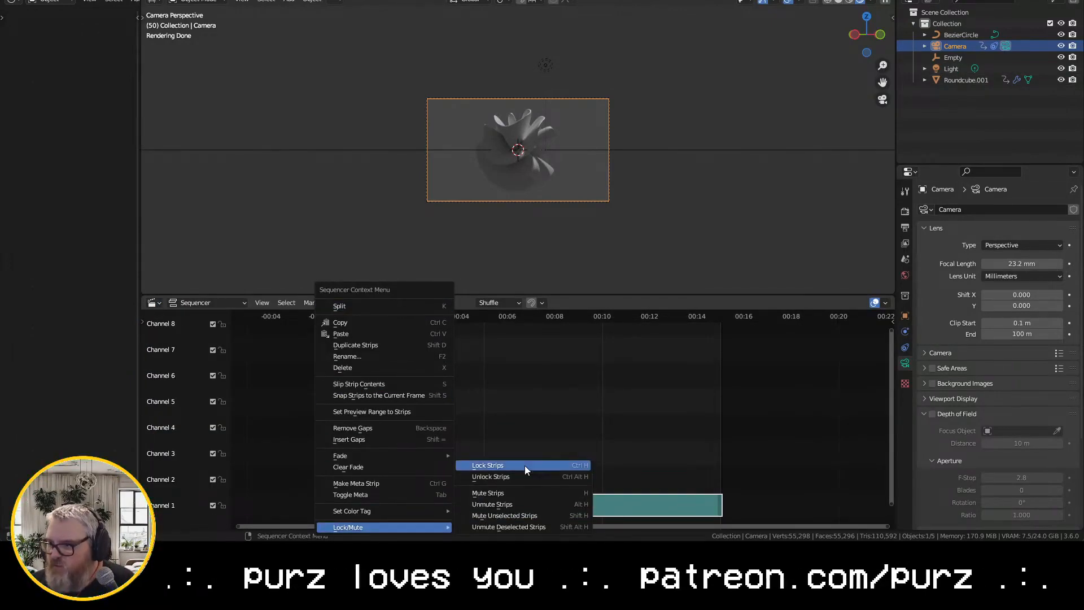
pyautogui.click(521, 492)
pyautogui.press('space')
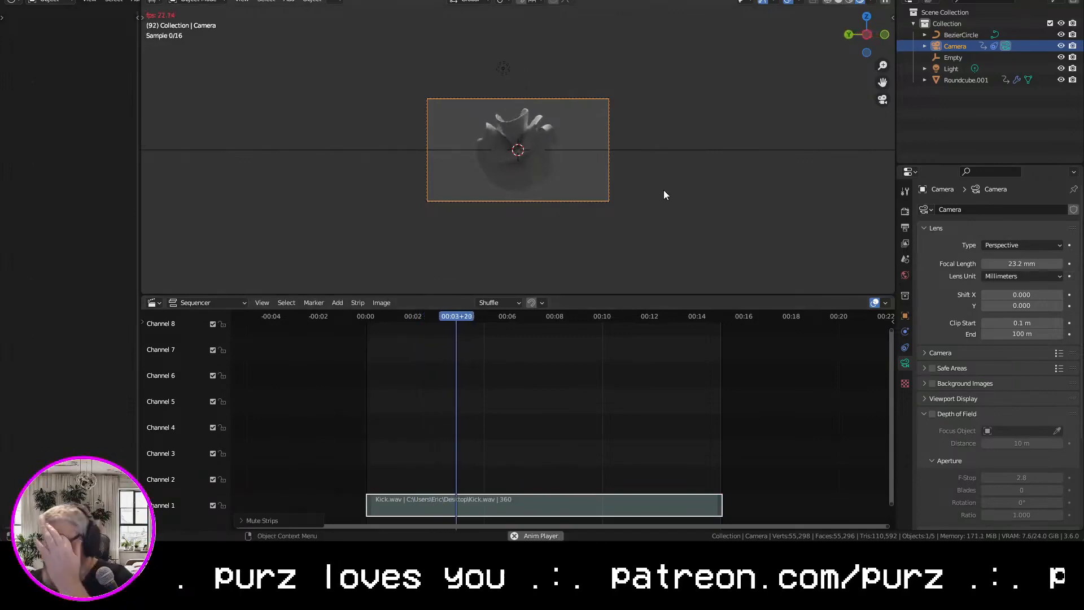
# Set the output resolution to 1024 × 1024 px
pyautogui.scroll(4, 664, 191)
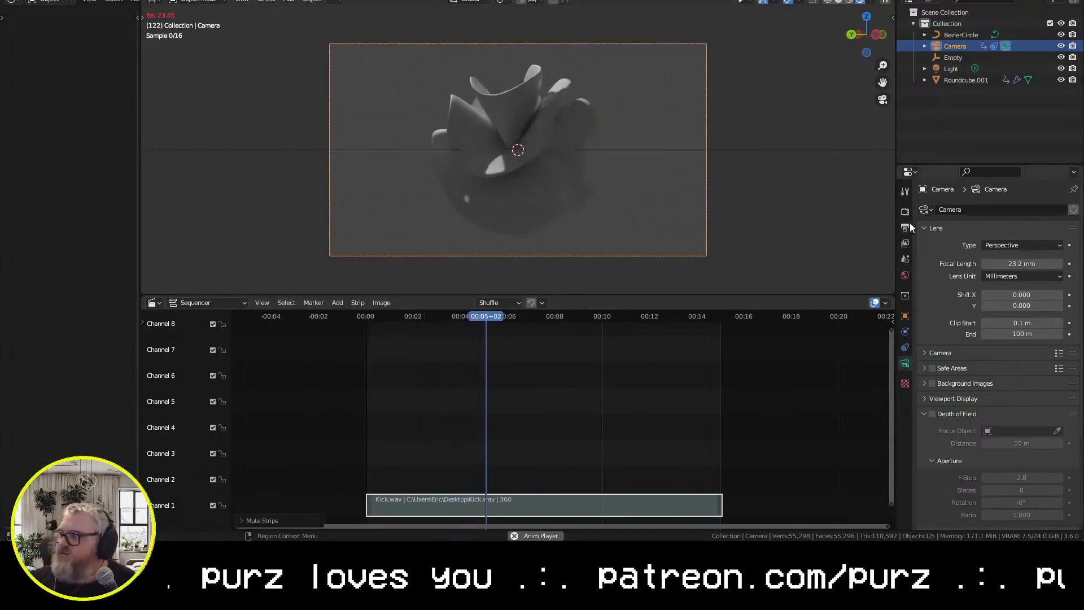
pyautogui.click(906, 226)
pyautogui.moveTo(1030, 227); pyautogui.dragTo(1031, 237)
pyautogui.write('1024')
pyautogui.press('Return')
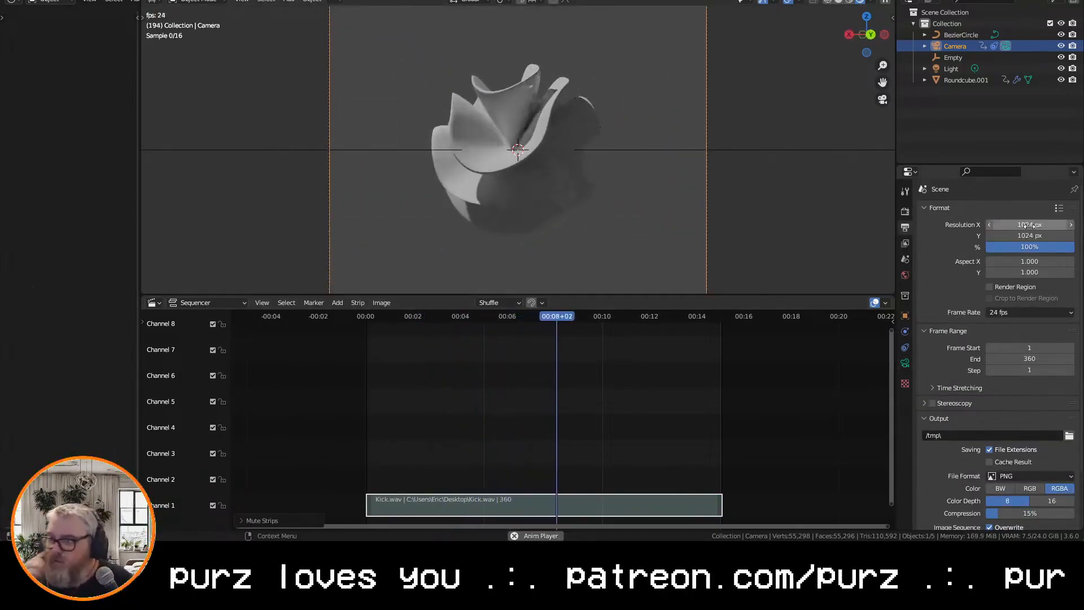
pyautogui.scroll(-4, 774, 170)
pyautogui.scroll(2, 770, 175)
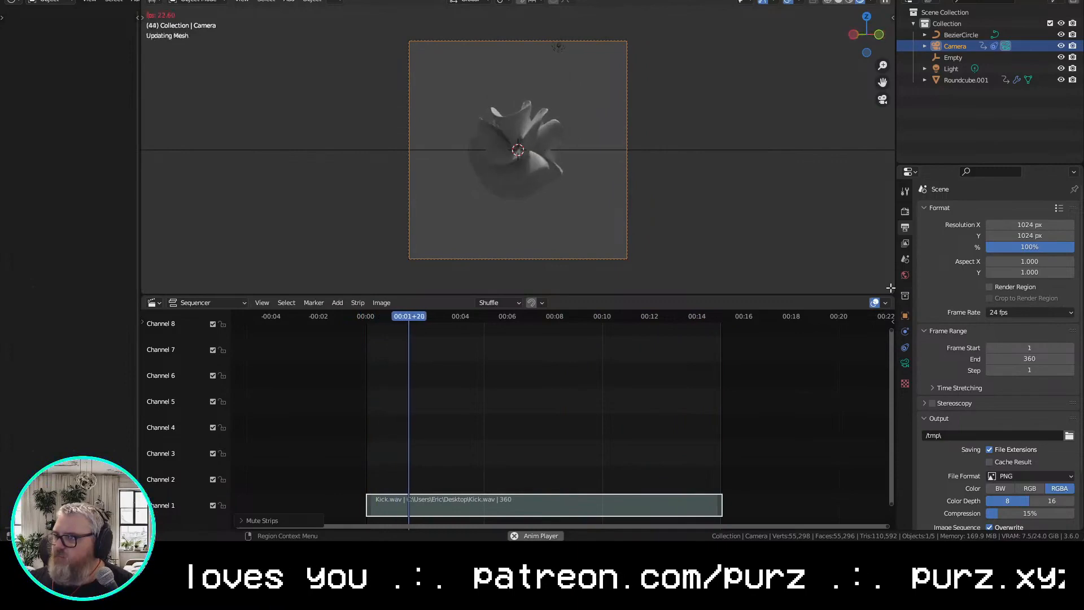
# Clear the rotation keyframes of the Roundcube.001 object
pyautogui.click(905, 317)
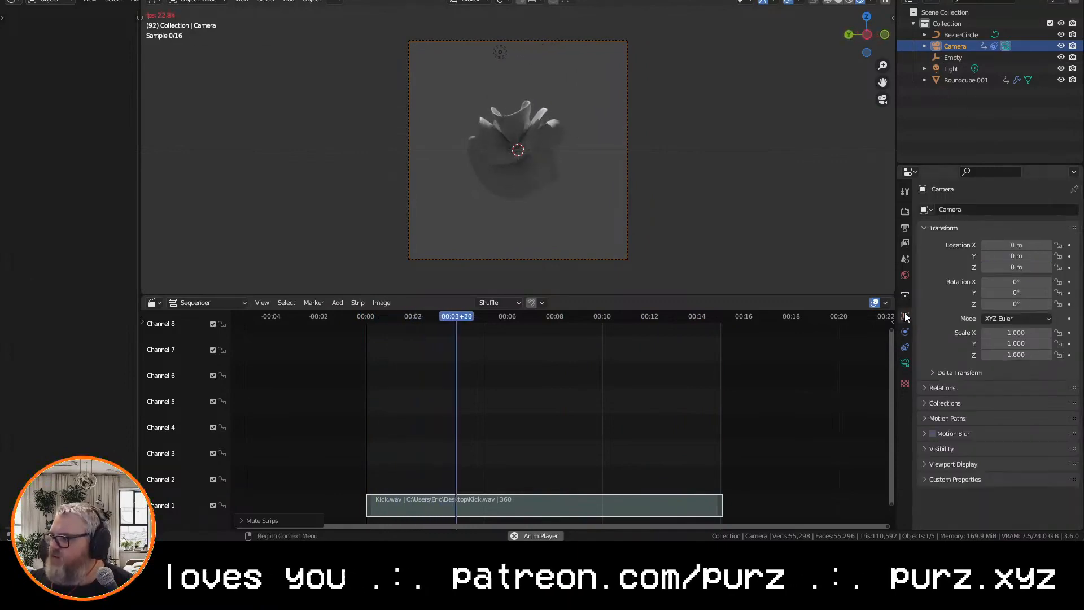
pyautogui.click(965, 80)
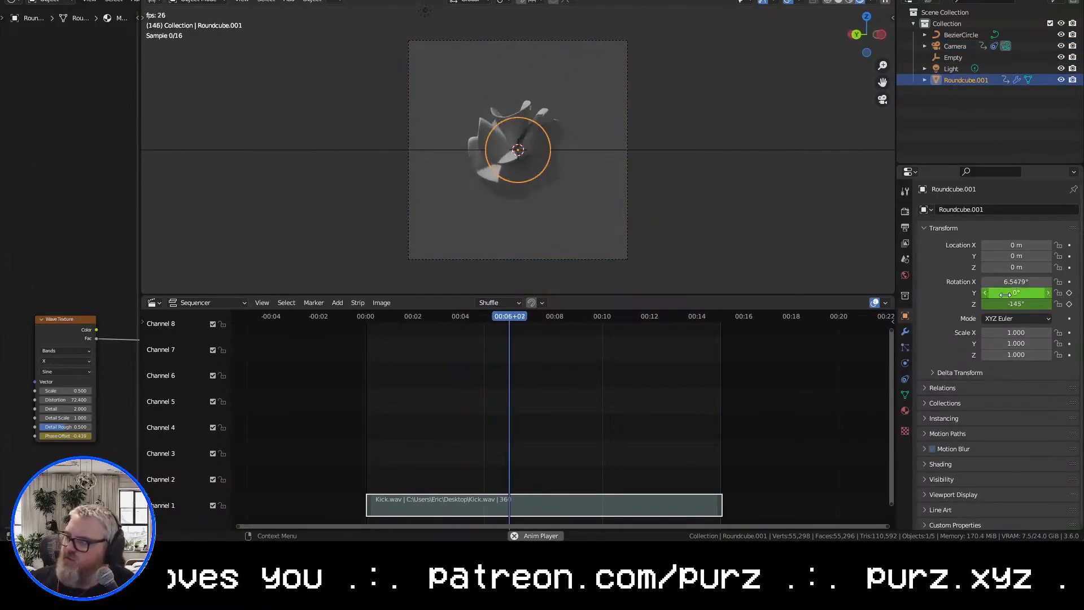
pyautogui.rightClick(987, 305)
pyautogui.click(987, 334)
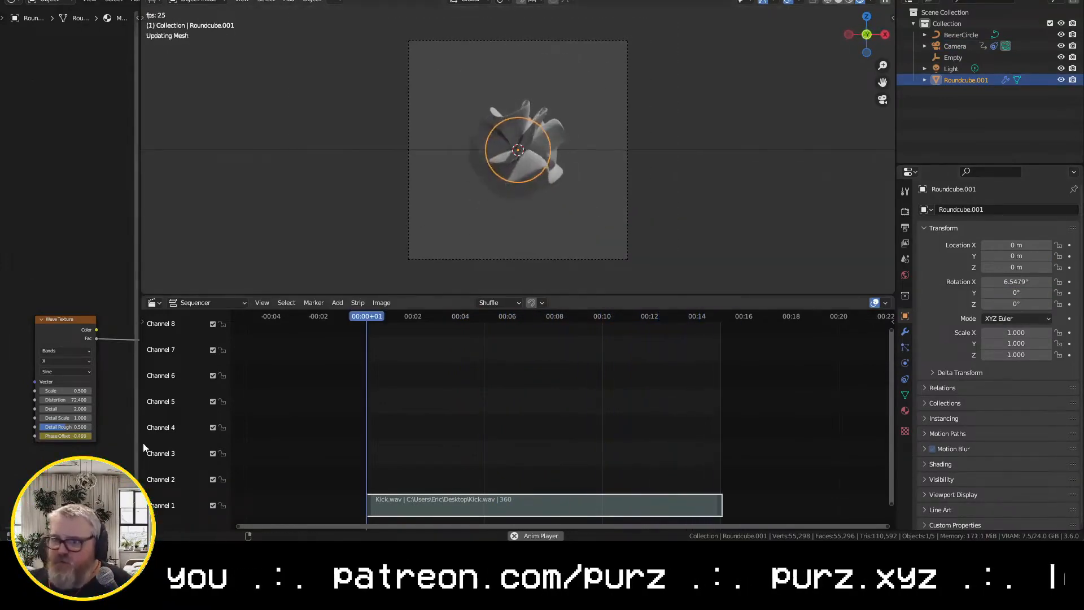
# Set the Displacement node's scale to 0.150 in the sphere's material
pyautogui.moveTo(144, 443); pyautogui.dragTo(37, 337, button='middle')
pyautogui.click(55, 302)
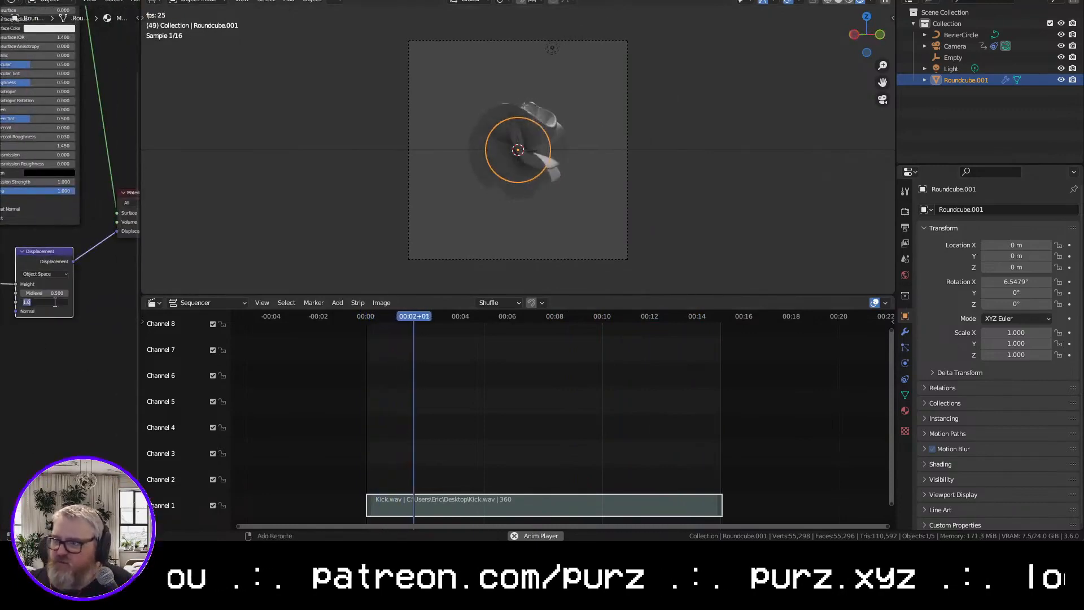
pyautogui.moveTo(55, 302); pyautogui.dragTo(6, 302)
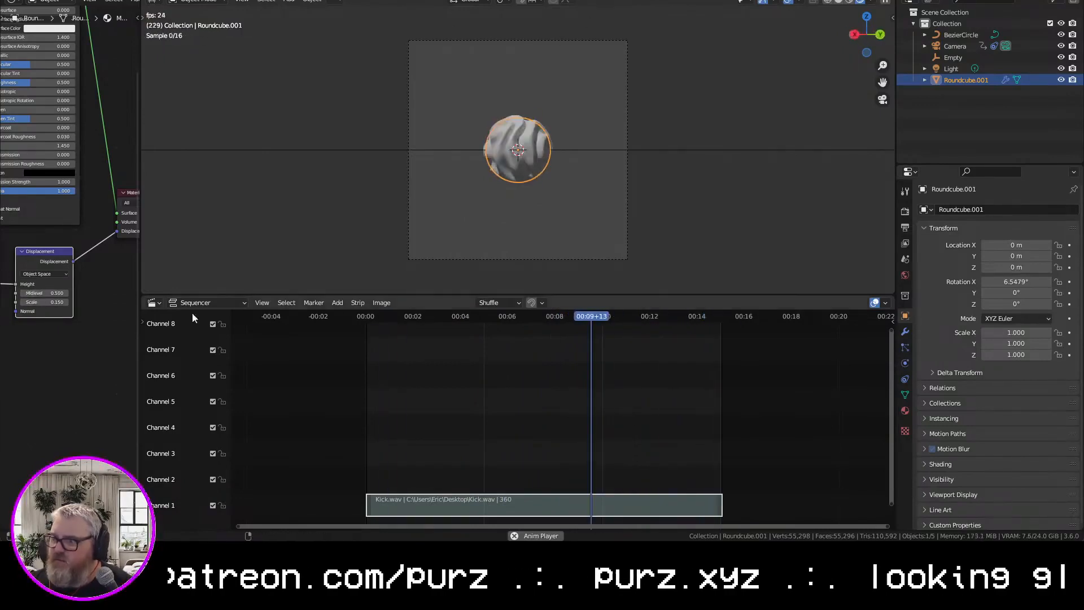
# Set the camera's focal length to about 35.5 mm
pyautogui.click(954, 46)
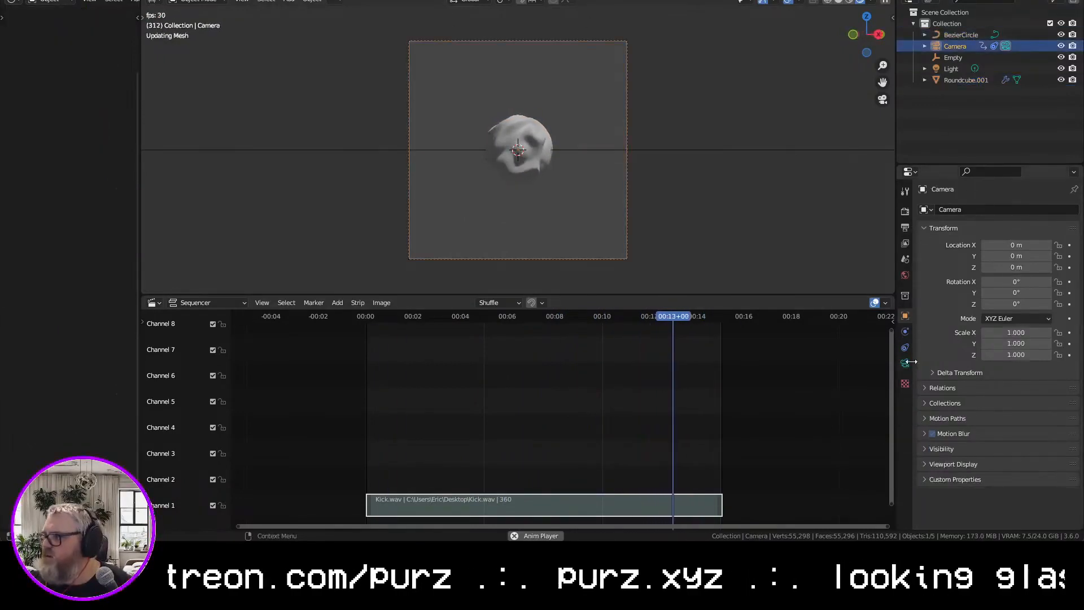
pyautogui.click(906, 363)
pyautogui.moveTo(1022, 263); pyautogui.dragTo(1056, 263)
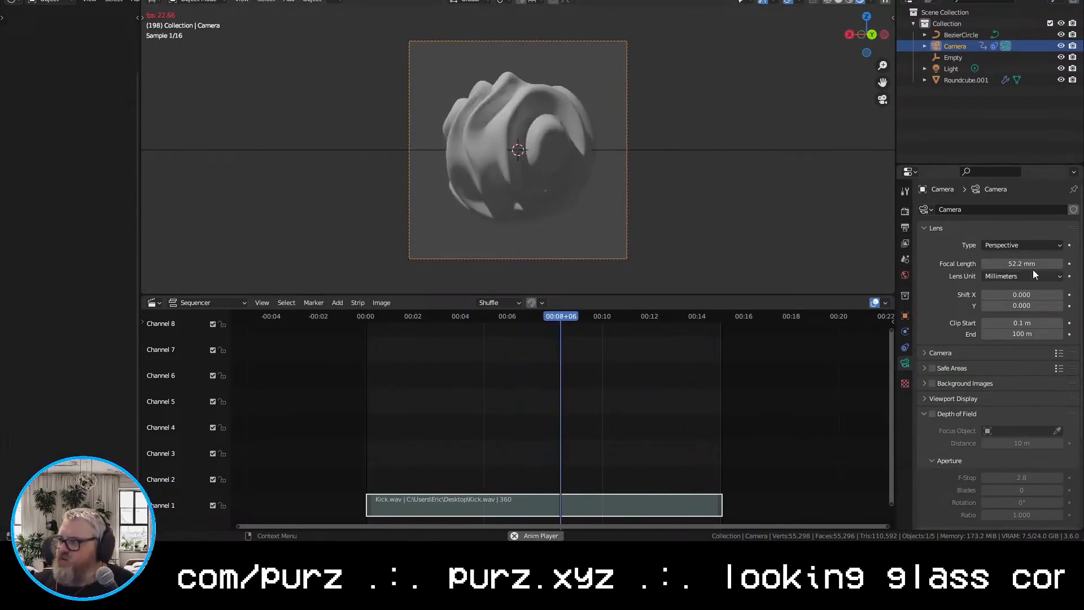
pyautogui.moveTo(1032, 264); pyautogui.dragTo(1007, 264)
# Enter Edit Mode on the BezierCircle and set its preview resolution to 64
pyautogui.scroll(-3, 728, 175)
pyautogui.moveTo(728, 175); pyautogui.dragTo(656, 219, button='middle')
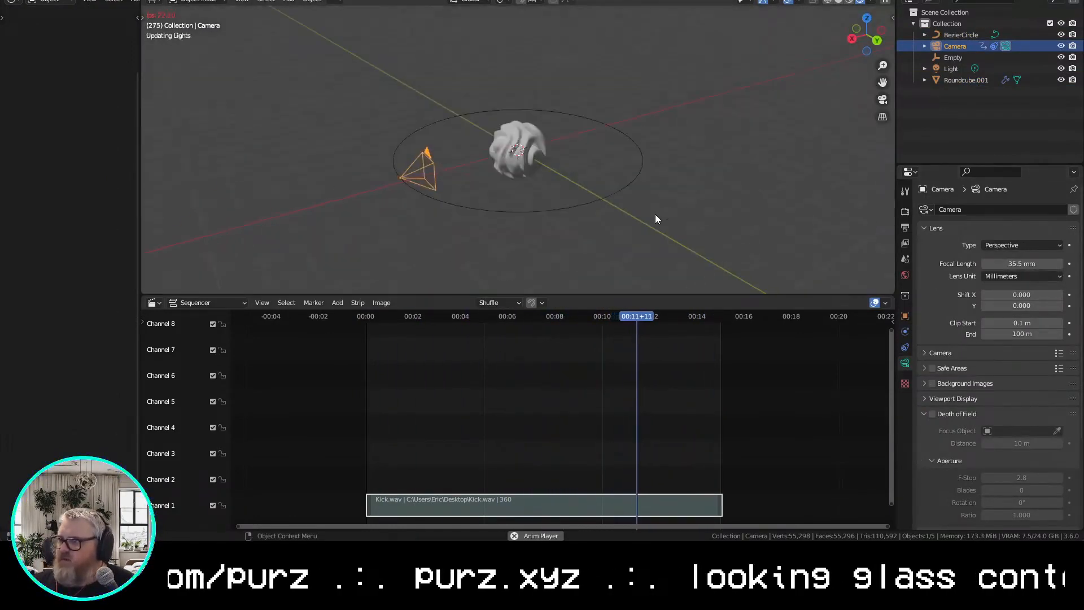
pyautogui.click(564, 174)
pyautogui.press('Tab')
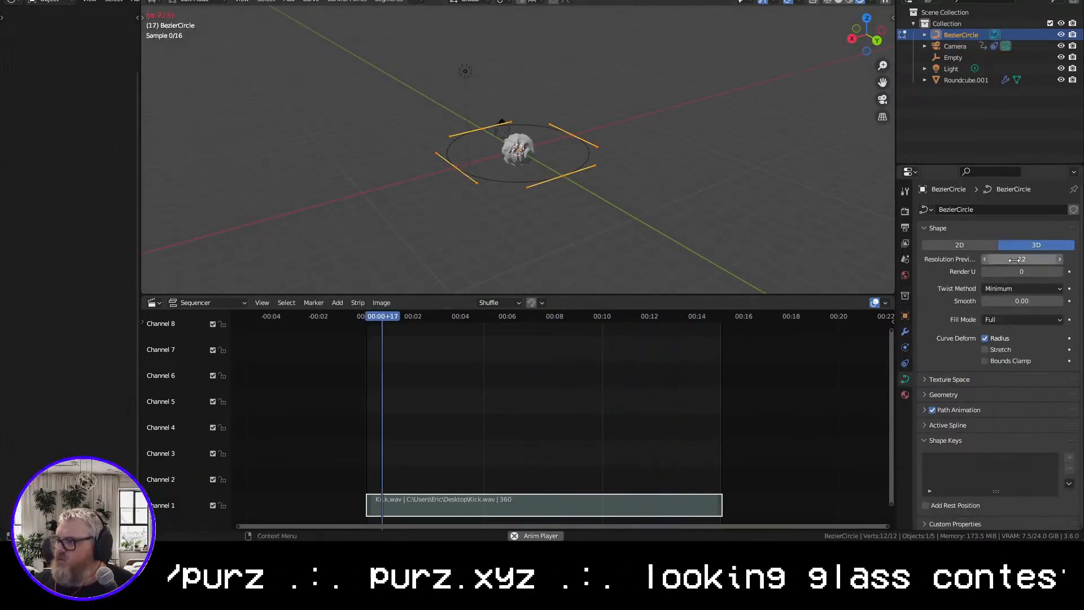
pyautogui.press('Return')
# Move control points of the BezierCircle to bend the flat camera path out of its plane
pyautogui.click(638, 155)
pyautogui.press('g')
pyautogui.press('x')
pyautogui.moveTo(678, 169); pyautogui.dragTo(609, 124, button='middle')
pyautogui.click(682, 158)
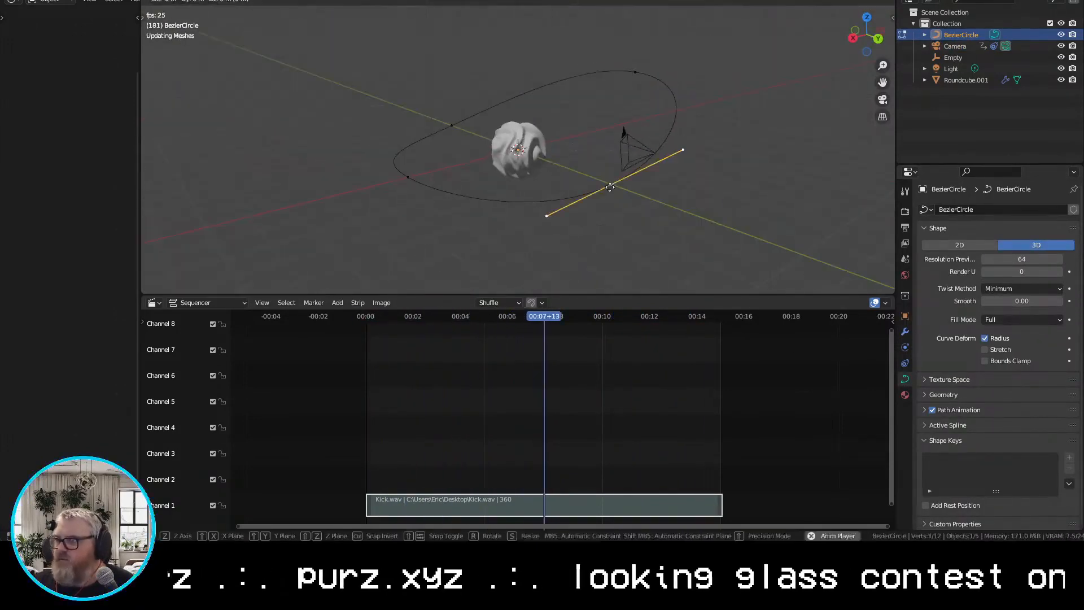
pyautogui.click(416, 189)
pyautogui.click(288, 183)
# Shift further path control points vertically and outward, moving one about -3.1542 m along Y, and check the motion through the camera
pyautogui.click(452, 125)
pyautogui.press('g')
pyautogui.press('z')
pyautogui.click(449, 151)
pyautogui.press('g')
pyautogui.press('y')
pyautogui.click(356, 122)
pyautogui.press('KP_0')
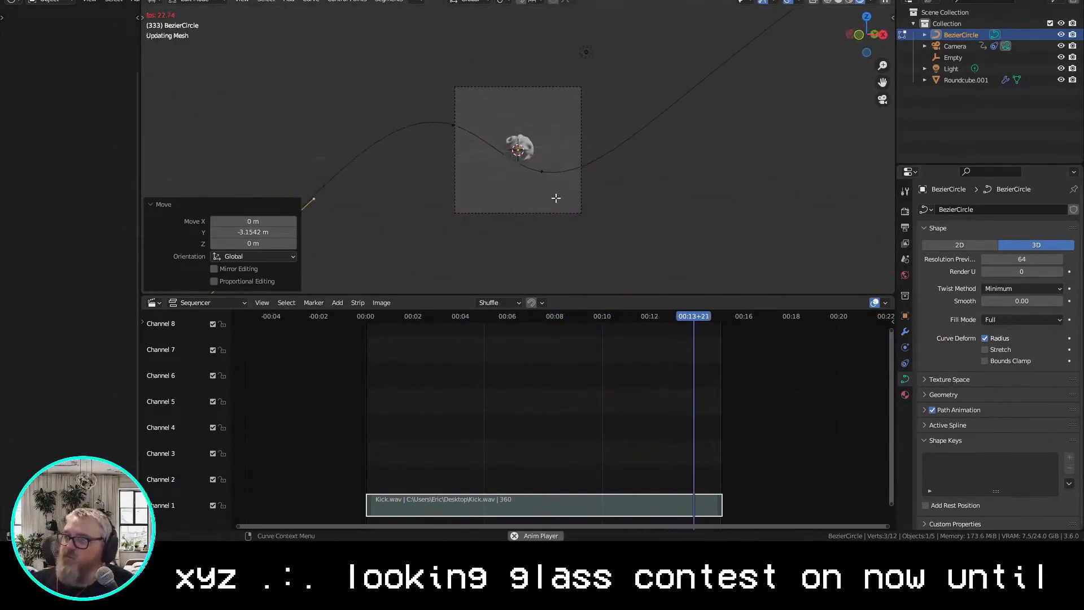
pyautogui.click(531, 176)
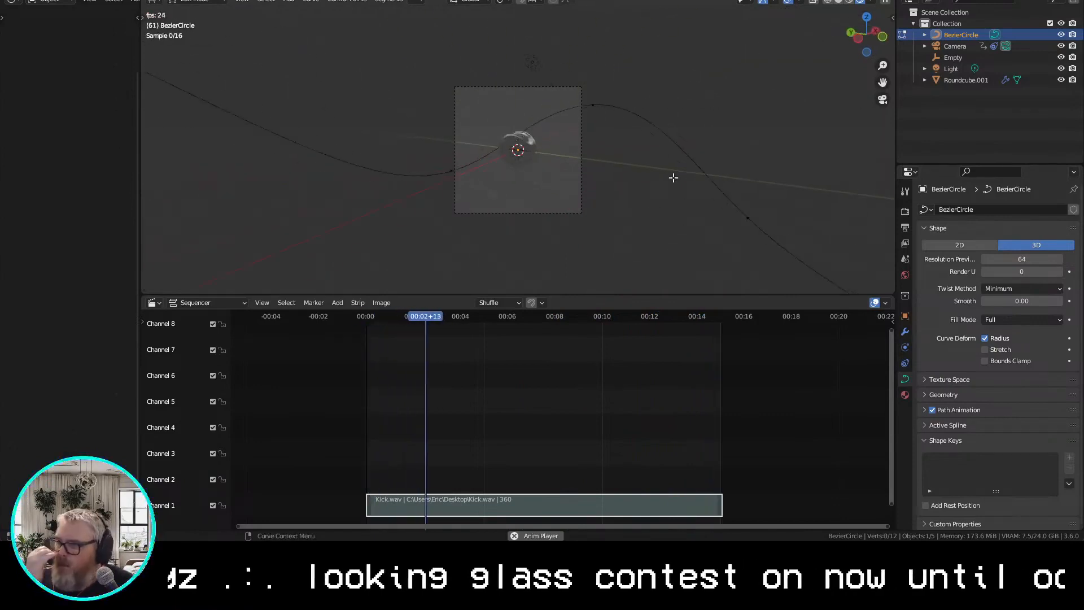
pyautogui.scroll(10, 533, 161)
pyautogui.scroll(-4, 539, 173)
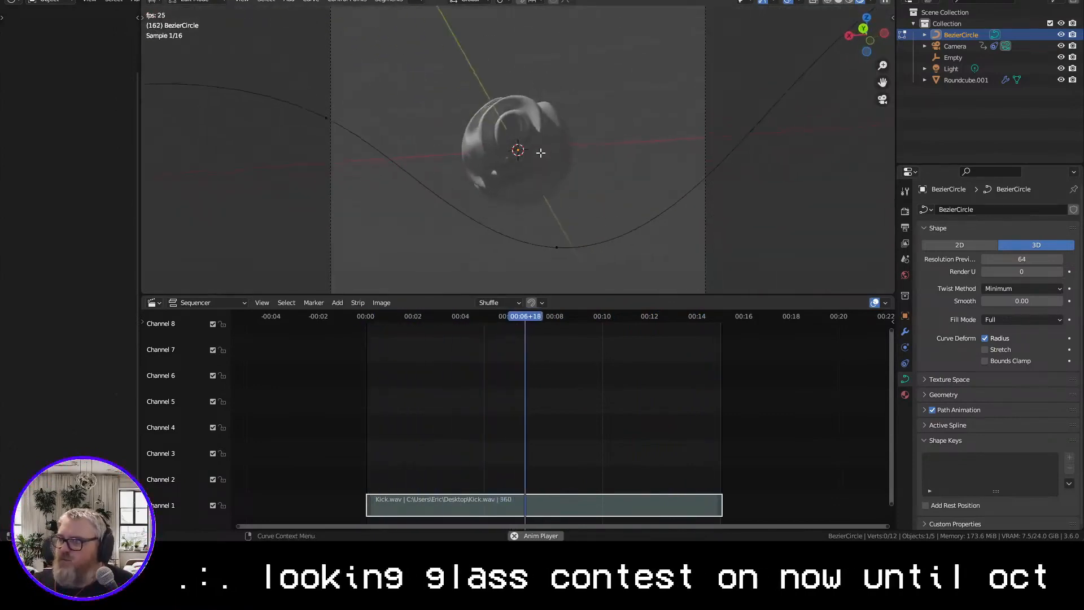
pyautogui.scroll(-3, 541, 153)
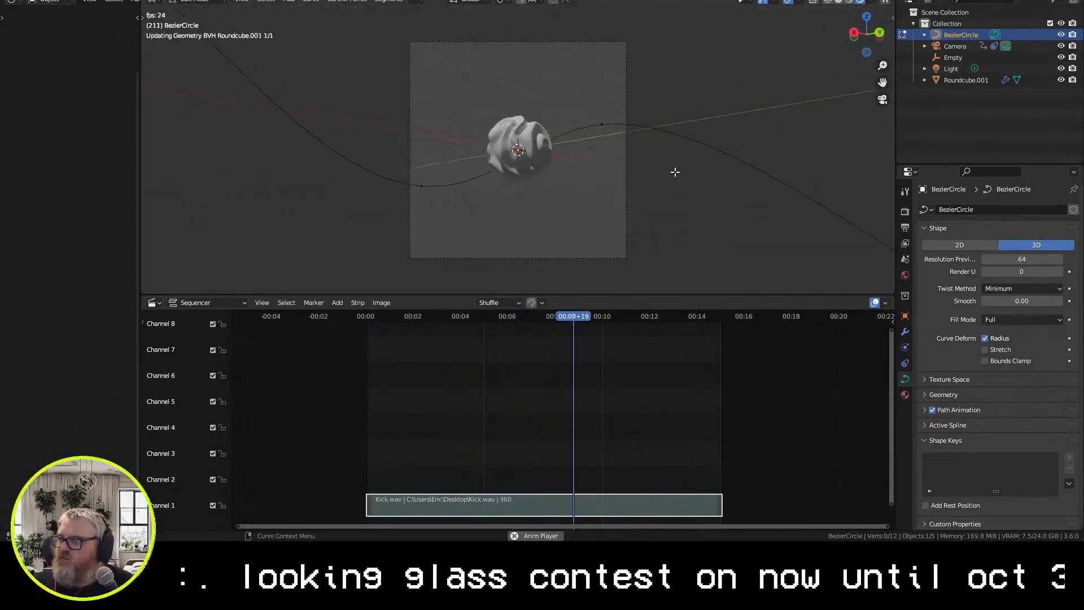
# Hide Roundcube.001, leave Edit Mode on the path curve and add a 2 m plane at the world origin
pyautogui.click(964, 80)
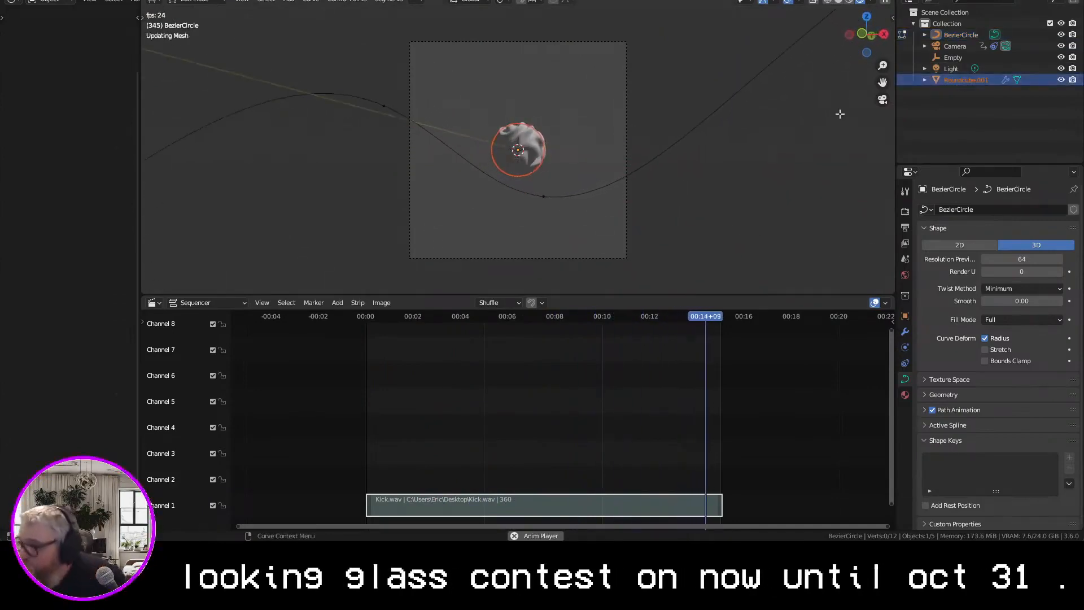
pyautogui.rightClick(590, 180)
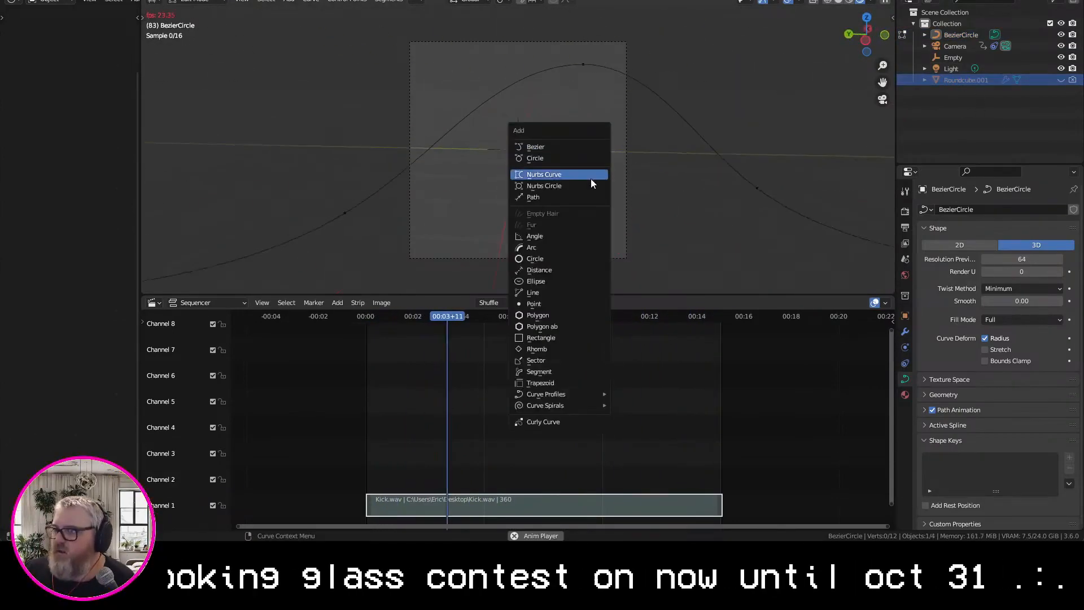
pyautogui.click(566, 234)
pyautogui.press('Tab')
pyautogui.hotkey('shift', 'a')
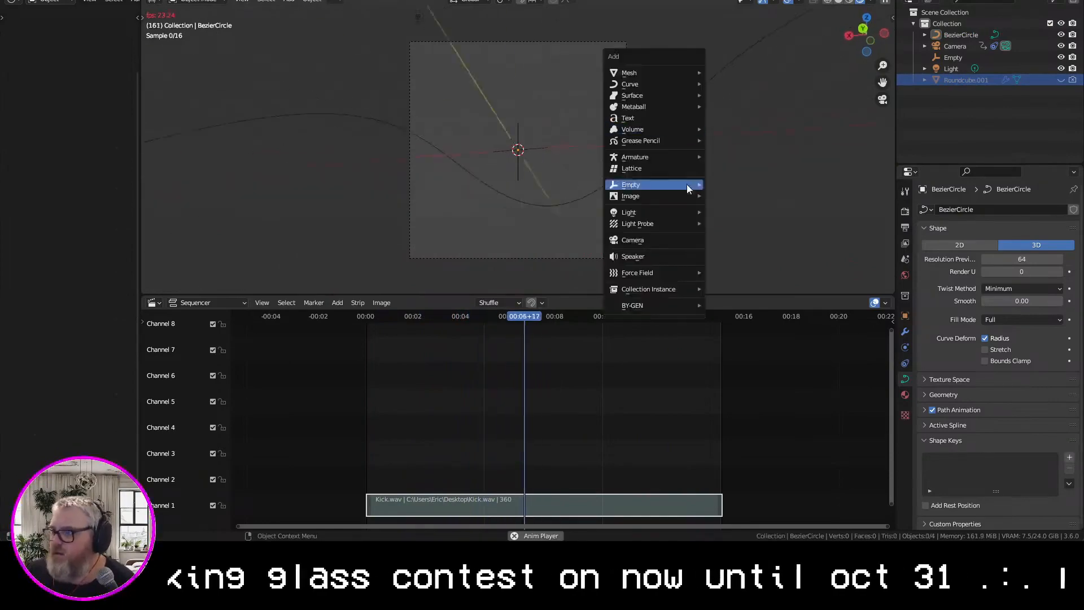
pyautogui.moveTo(672, 72)
pyautogui.click(728, 74)
# Switch the Sequencer area to the Geometry Node Editor and create a new node tree on the plane
pyautogui.click(154, 302)
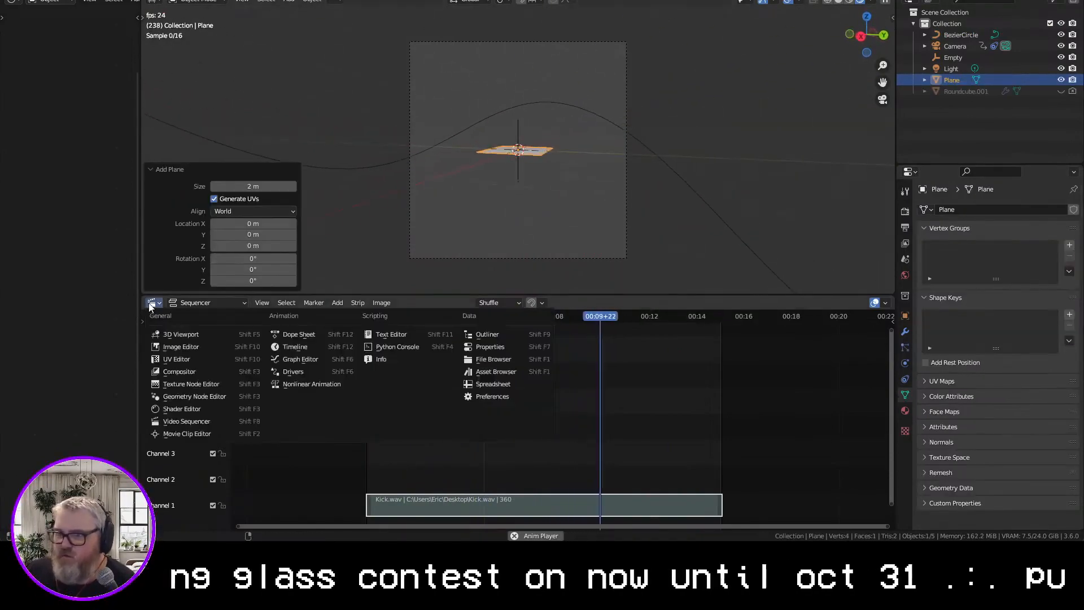
pyautogui.click(181, 402)
pyautogui.click(503, 303)
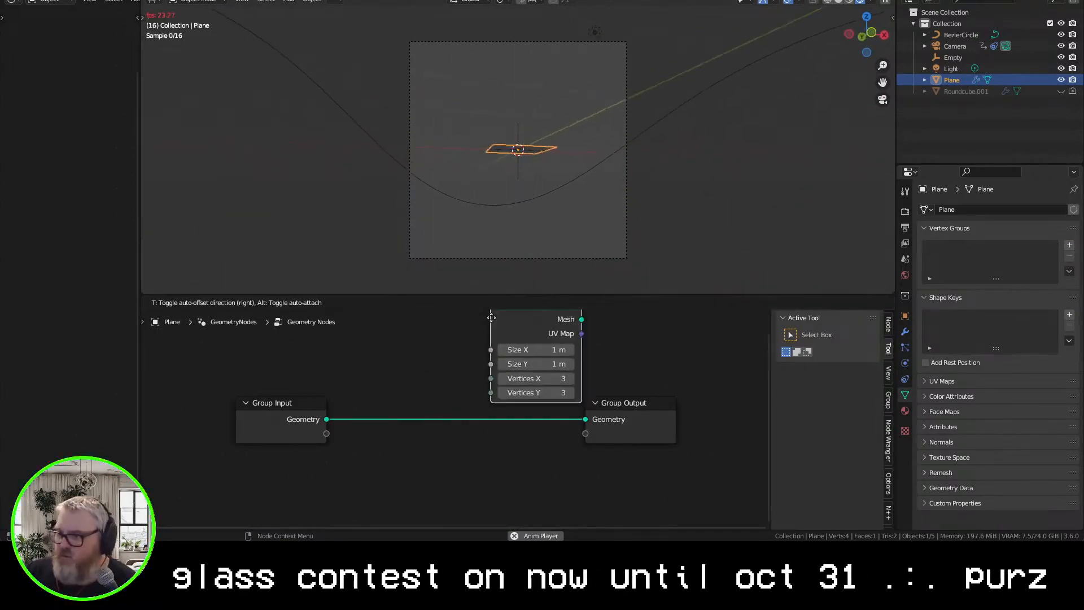
# Place a Grid node in the tree as the source of the Group Output, moving the Group Input aside
pyautogui.click(373, 371)
pyautogui.moveTo(304, 420); pyautogui.dragTo(163, 395)
pyautogui.moveTo(417, 364); pyautogui.dragTo(310, 386)
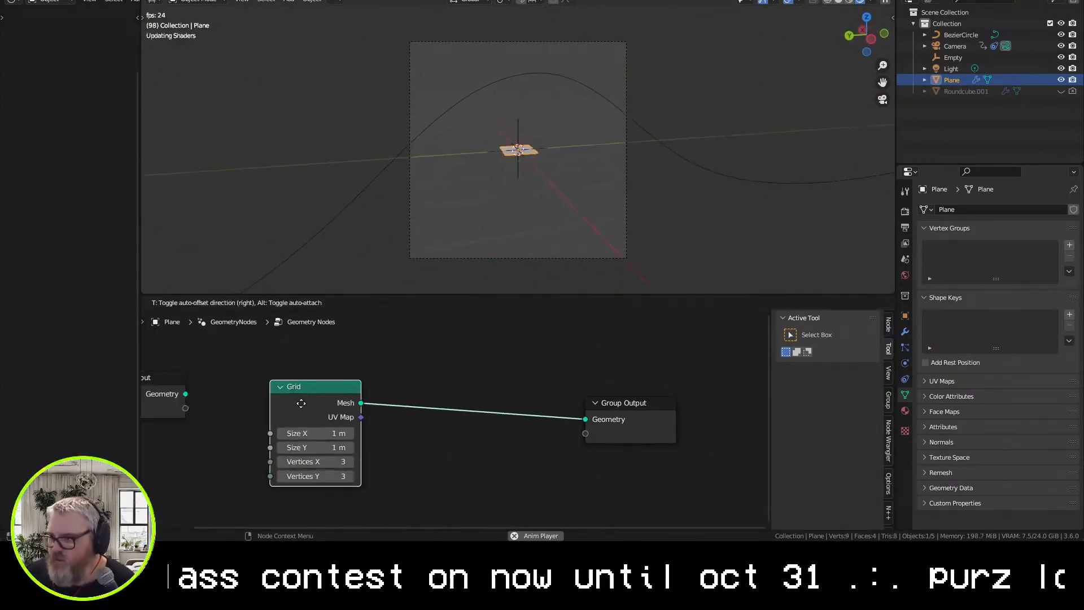
# Insert a Distribute Points on Faces node between the Grid node and the Group Output
pyautogui.hotkey('shift', 'a')
pyautogui.click(436, 294)
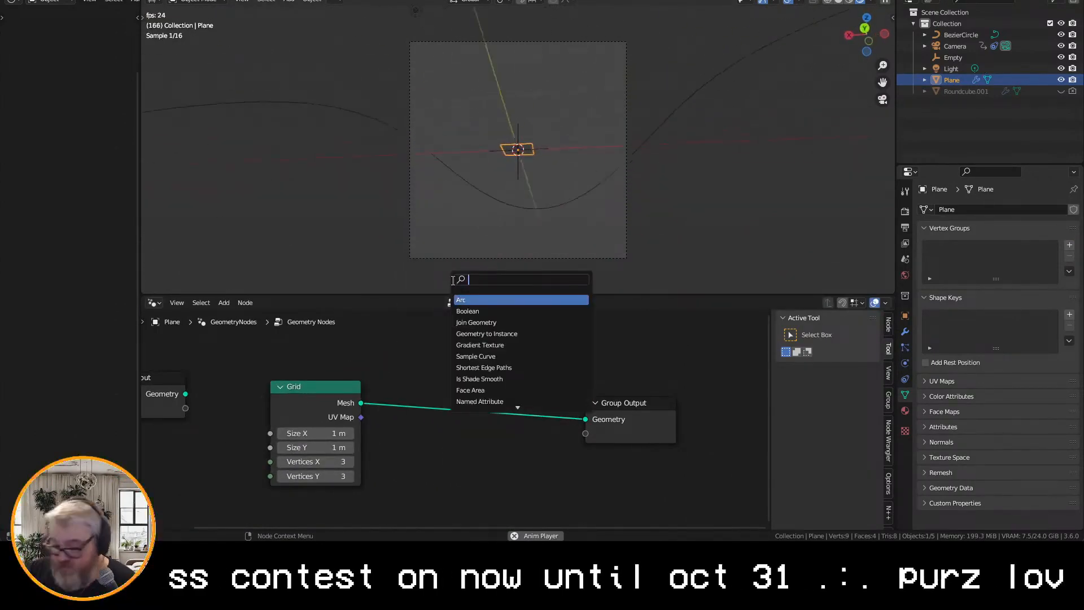
pyautogui.write('distribut')
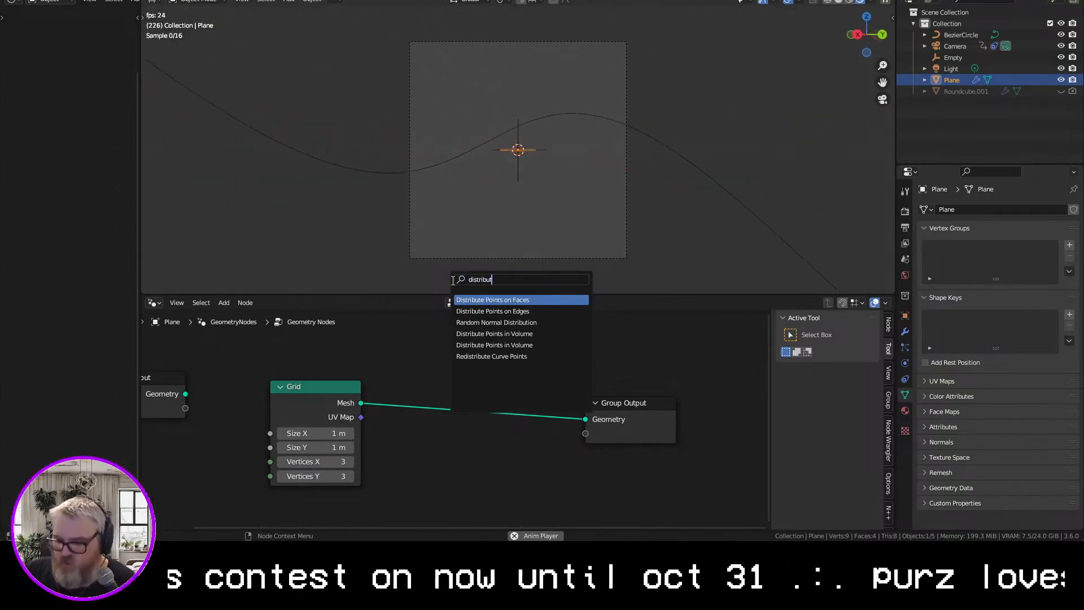
pyautogui.write('e point')
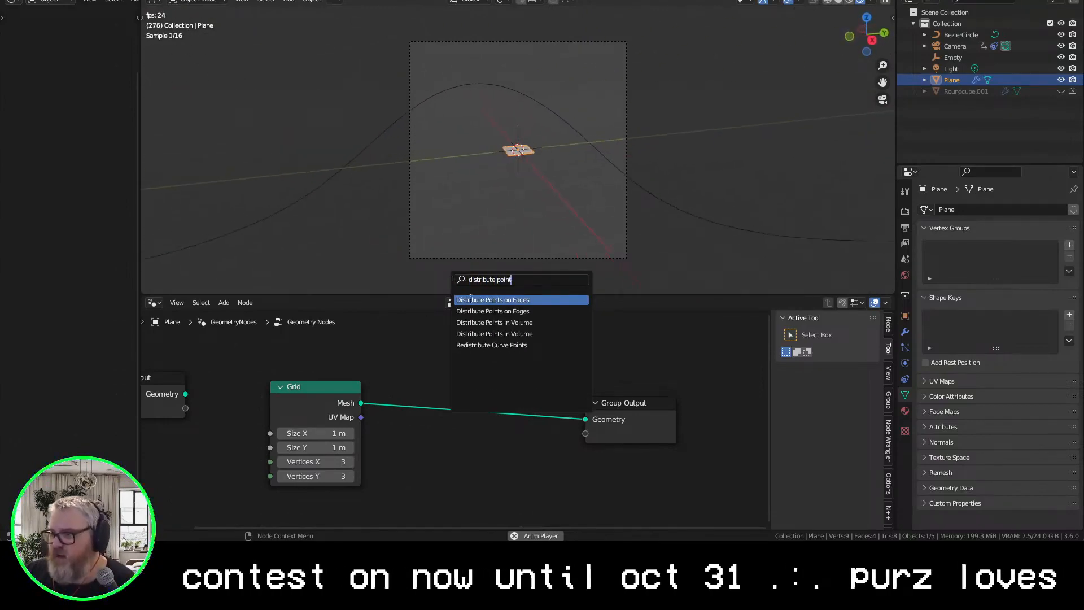
pyautogui.press('Return')
pyautogui.click(466, 381)
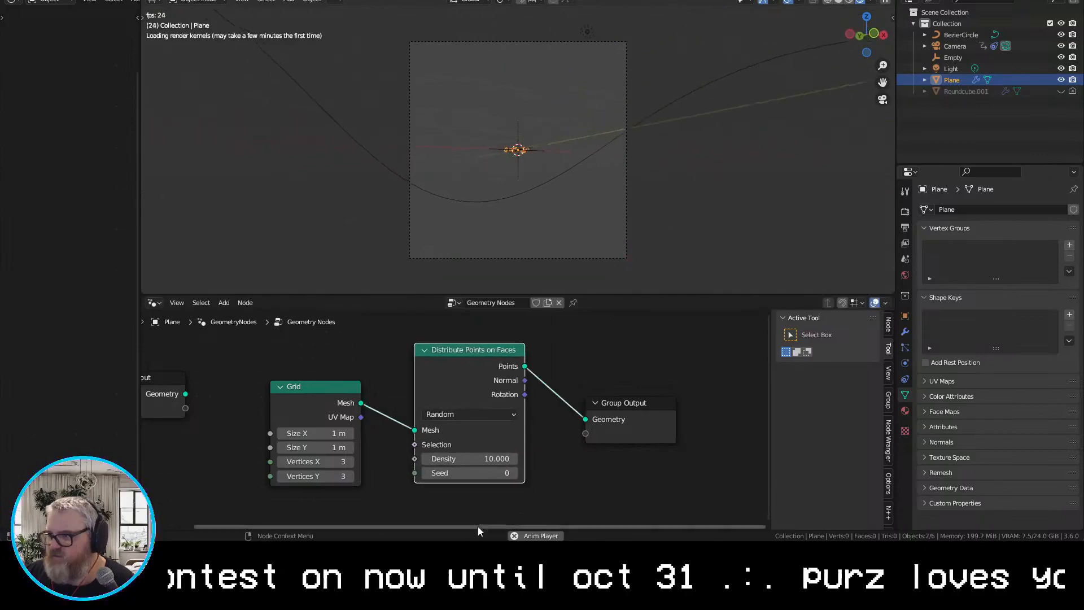
# Delete the Grid node and browse the Node++ categories for a replacement
pyautogui.click(305, 390)
pyautogui.press('x')
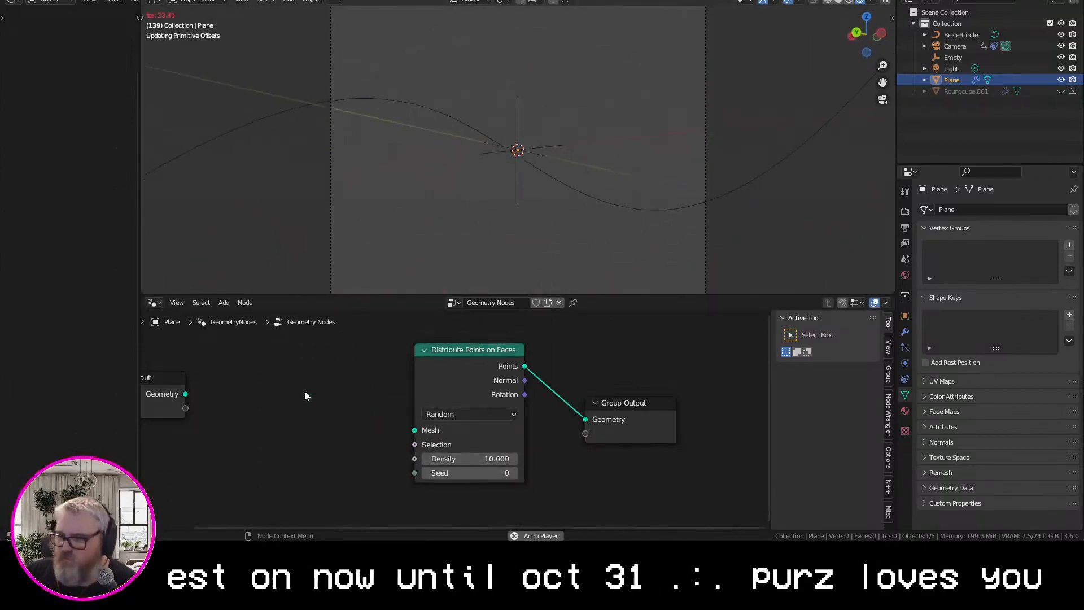
pyautogui.hotkey('shift', 'a')
pyautogui.moveTo(285, 530)
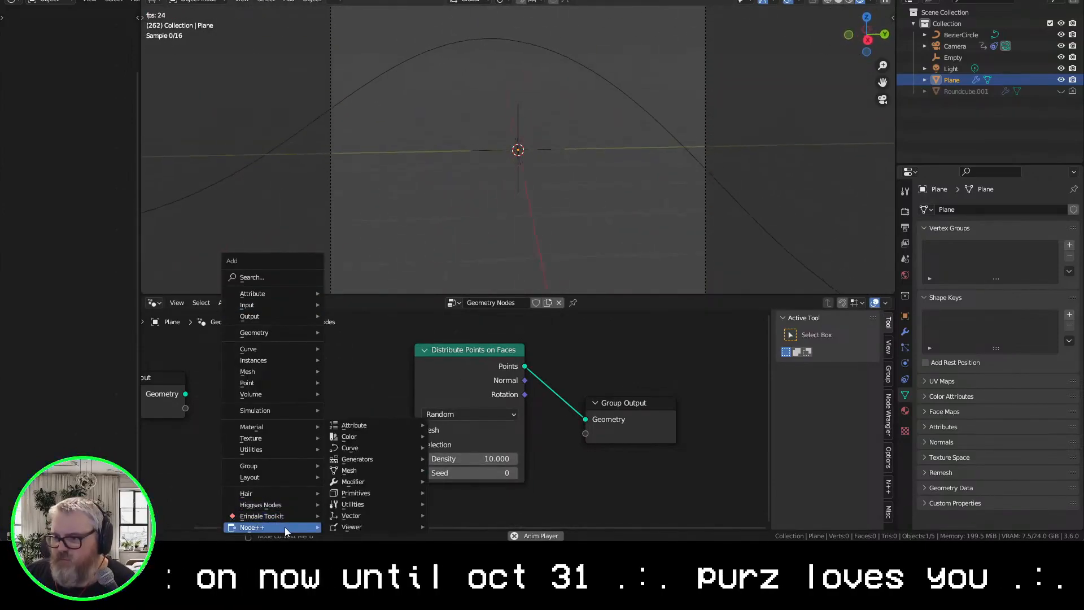
pyautogui.moveTo(385, 460)
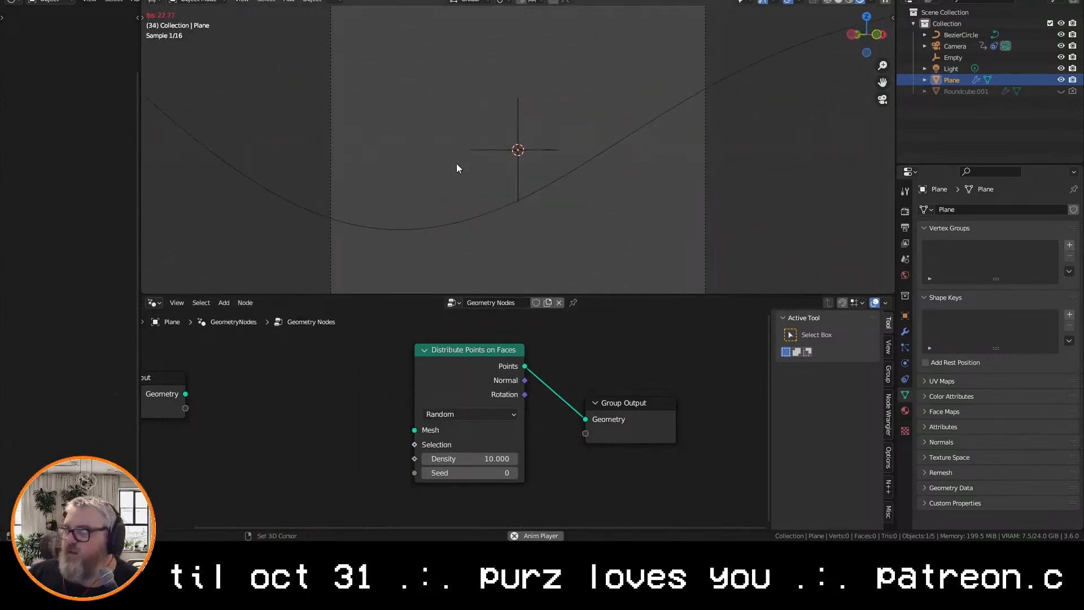
# Add a Cube mesh primitive node beside the Group Input
pyautogui.hotkey('shift', 'a')
pyautogui.click(226, 275)
pyautogui.write('cube')
pyautogui.press('Return')
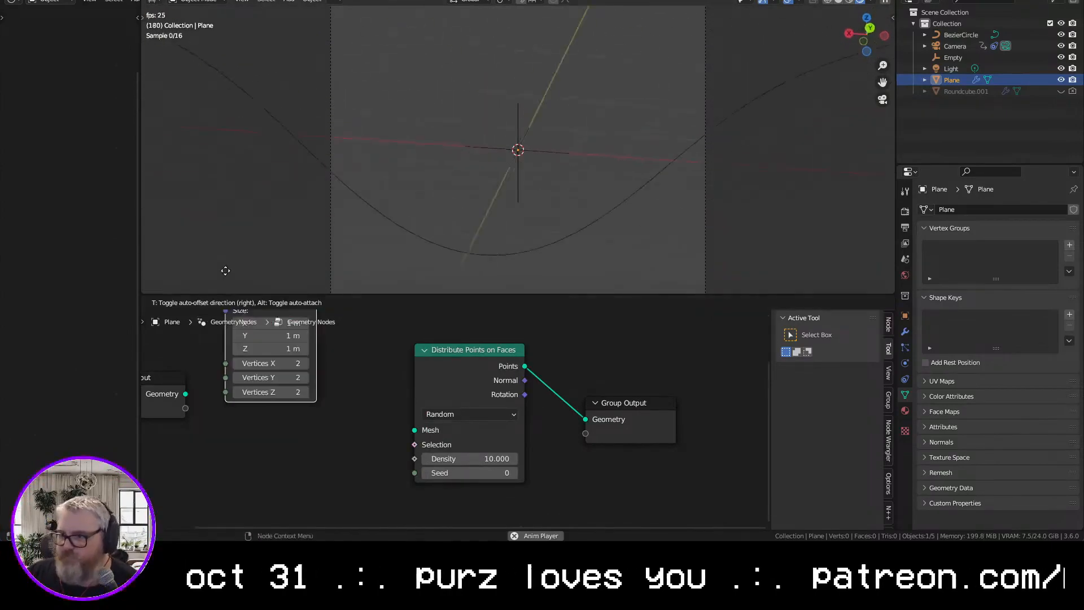
pyautogui.click(238, 368)
# Swap the Distribute Points on Faces node for a Distribute Points in Volume node, and delete that one as well
pyautogui.click(455, 380)
pyautogui.press('x')
pyautogui.hotkey('shift', 'a')
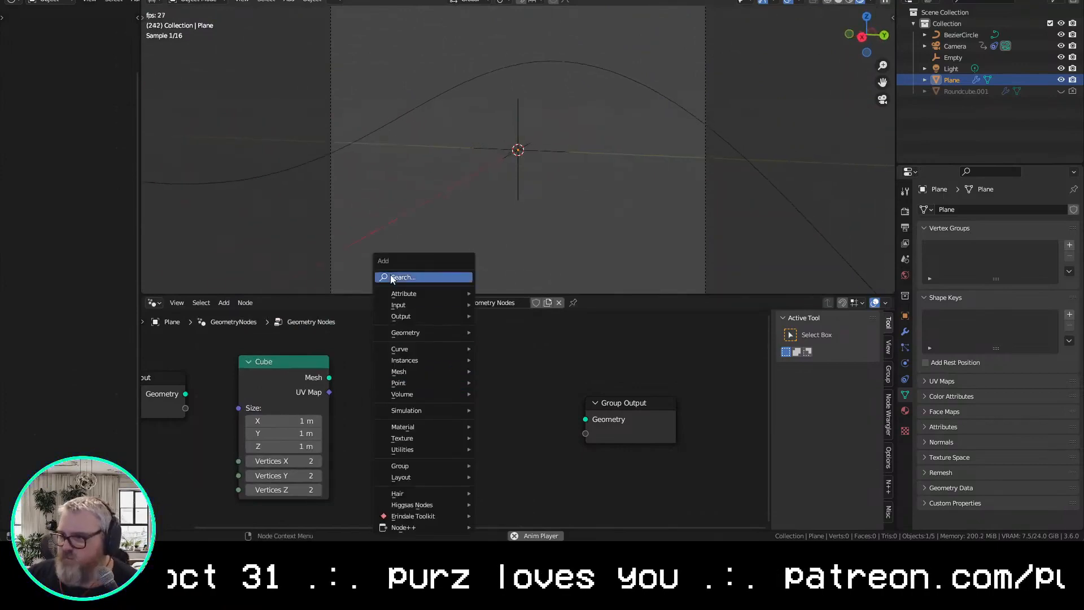
pyautogui.click(395, 278)
pyautogui.write('distribute')
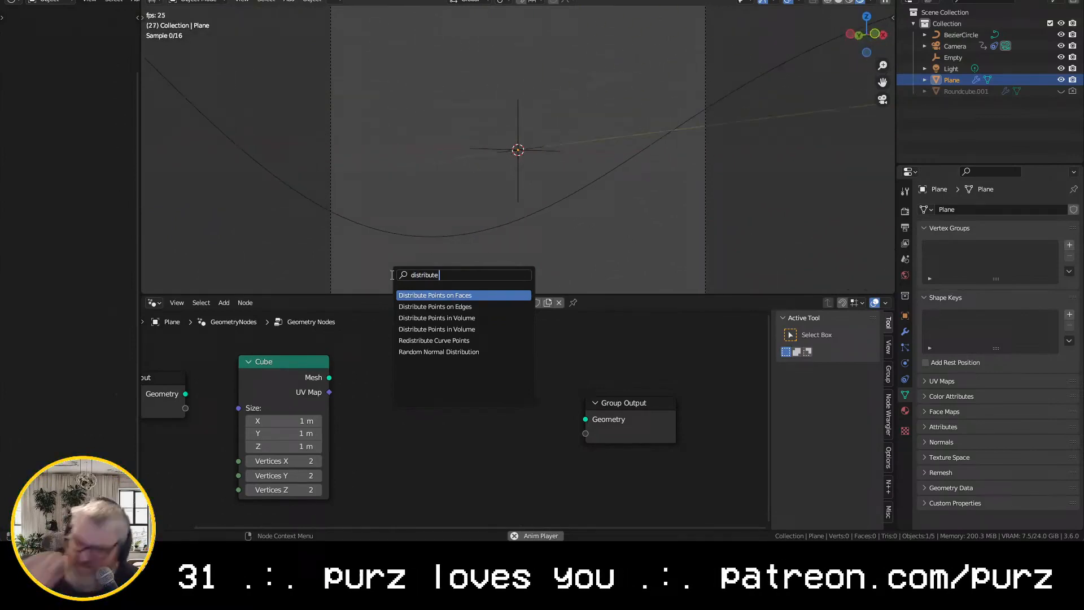
pyautogui.click(488, 318)
pyautogui.click(494, 395)
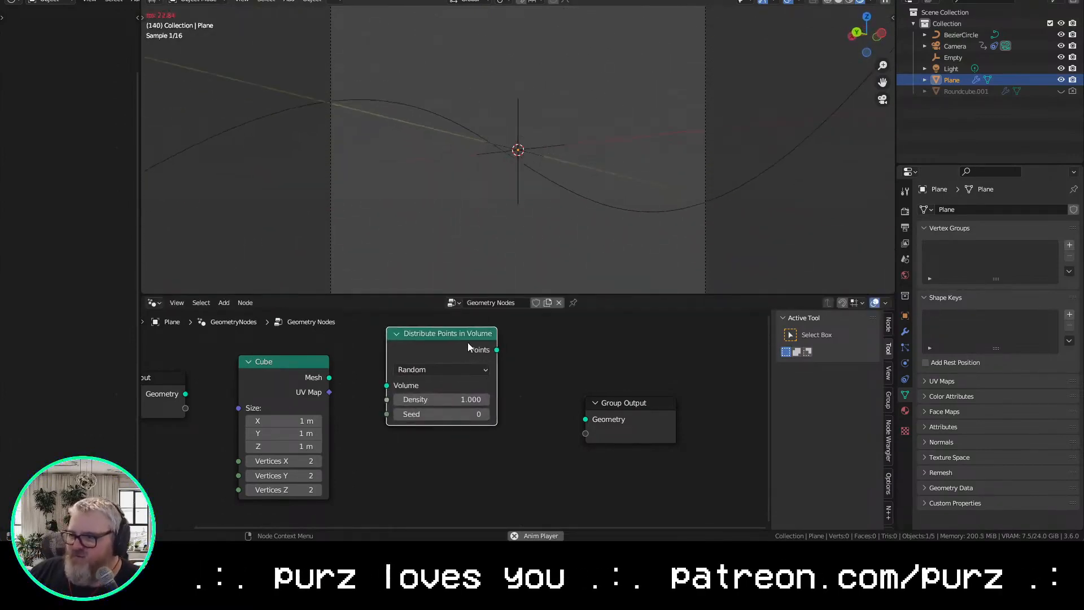
pyautogui.press('x')
# Add a Mesh to Volume node, feed it the Cube's mesh and connect its volume to the Group Output
pyautogui.hotkey('shift', 'a')
pyautogui.moveTo(435, 525)
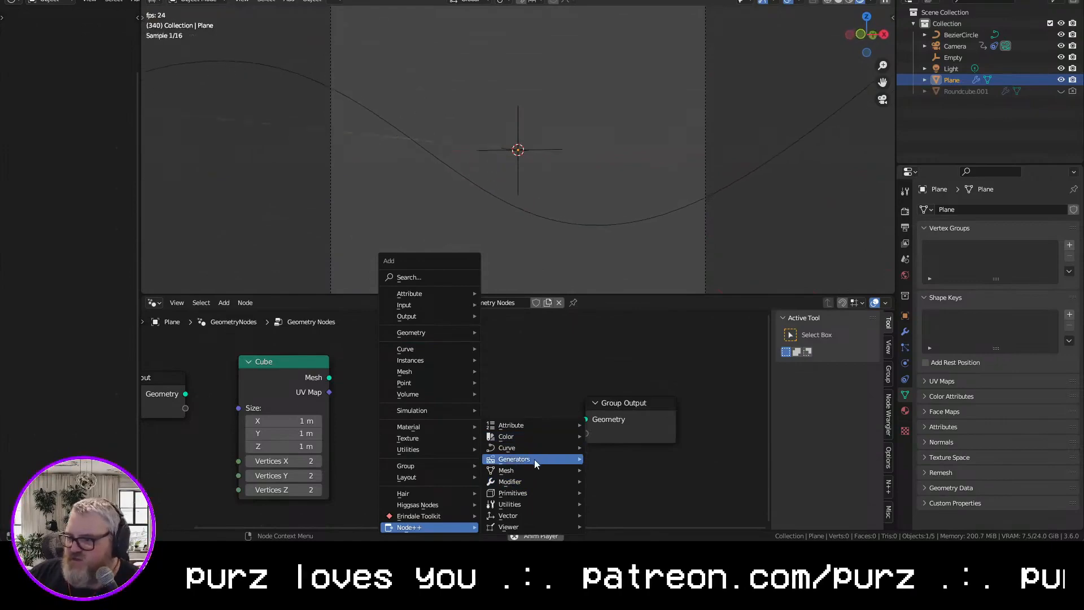
pyautogui.moveTo(536, 504)
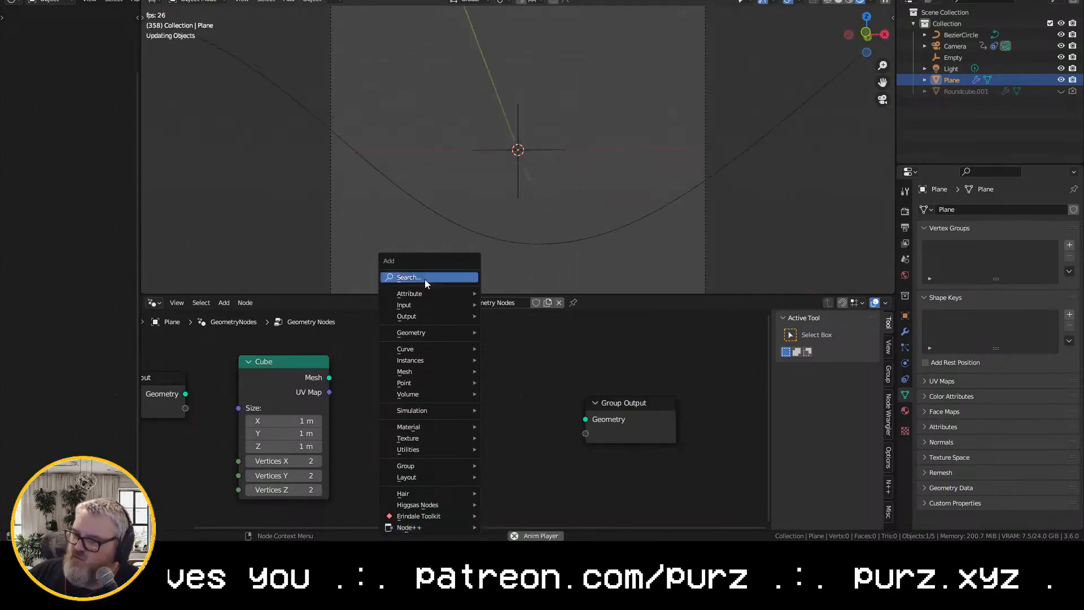
pyautogui.click(425, 279)
pyautogui.write('mesh to vol')
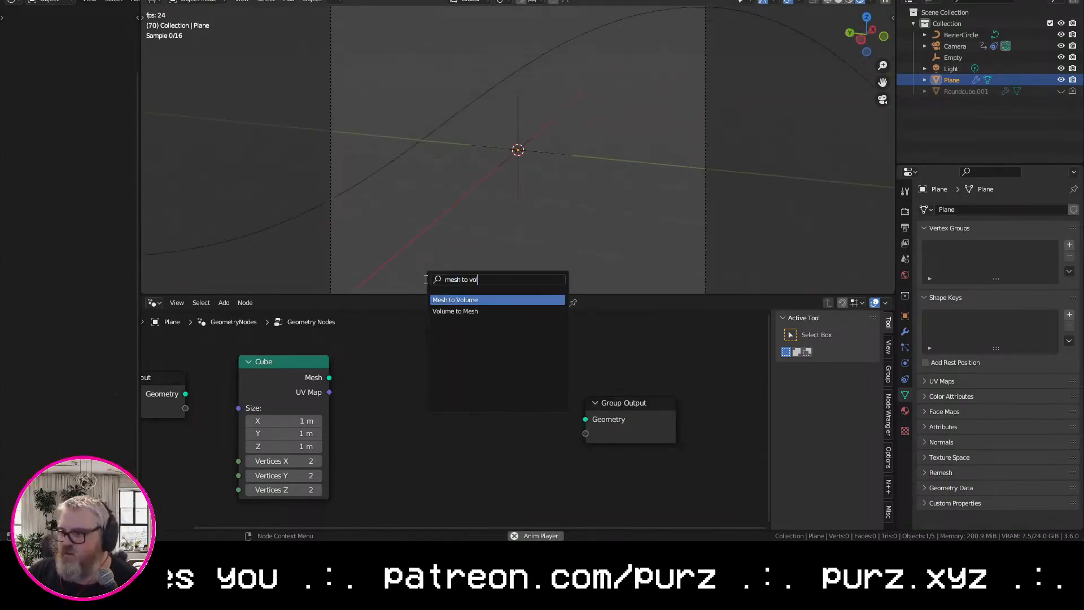
pyautogui.press('Return')
pyautogui.click(375, 358)
pyautogui.moveTo(330, 378); pyautogui.dragTo(374, 405)
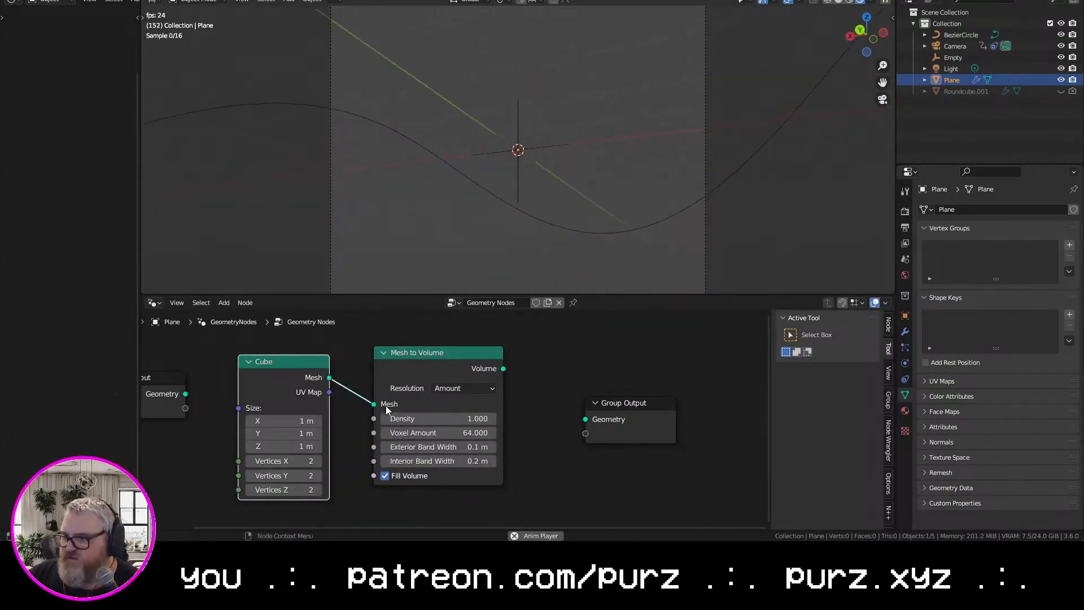
pyautogui.moveTo(503, 368); pyautogui.dragTo(586, 419)
# Insert a Distribute Points in Volume node between Mesh to Volume and the Group Output, with a density of 26.2
pyautogui.hotkey('shift', 'a')
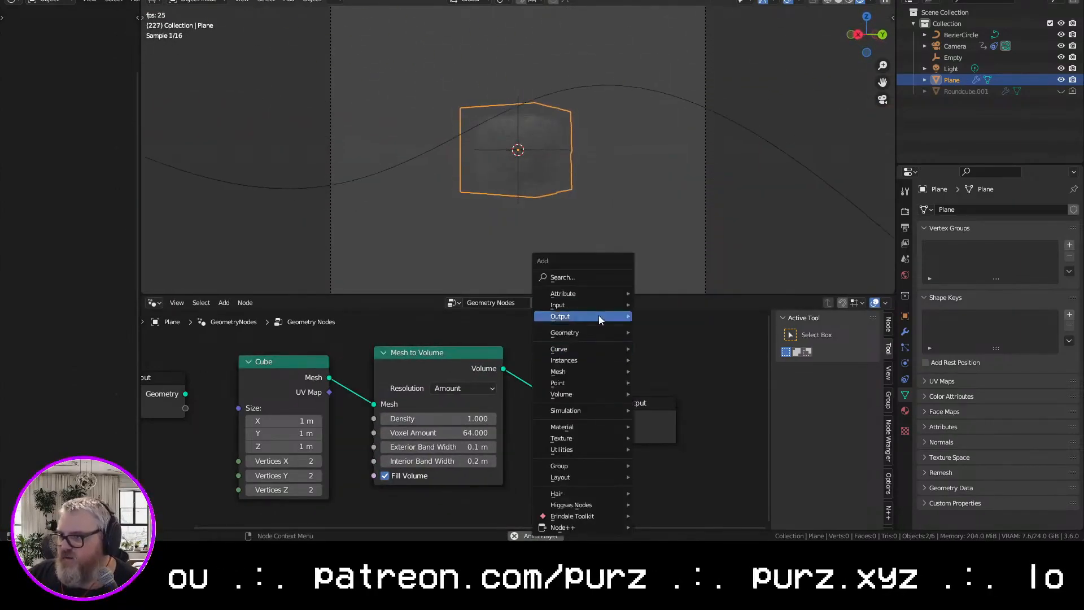
pyautogui.click(599, 277)
pyautogui.write('distribu')
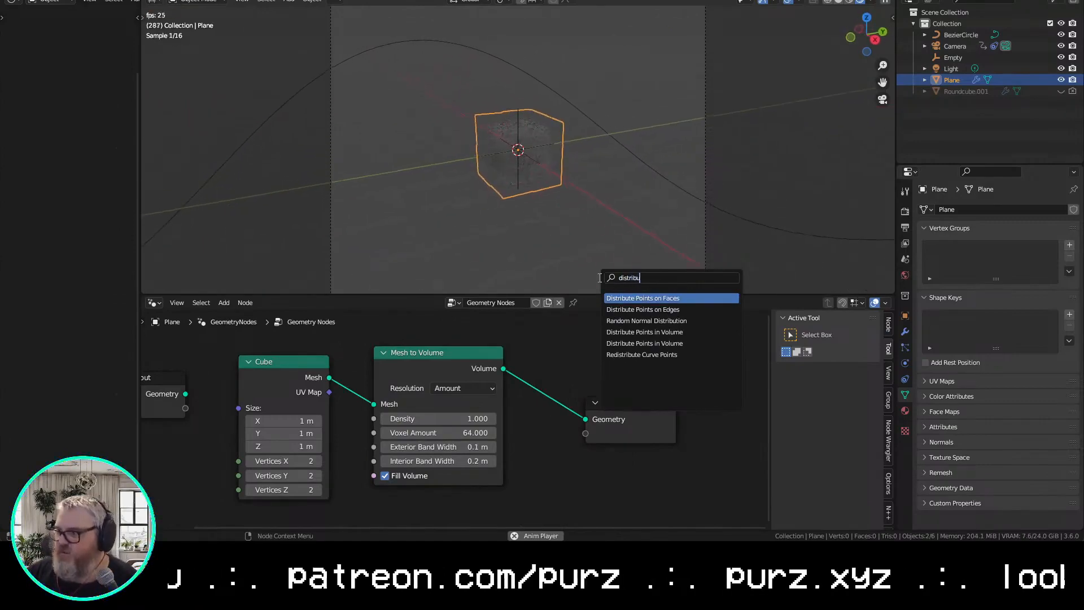
pyautogui.click(634, 335)
pyautogui.click(589, 419)
pyautogui.moveTo(602, 412); pyautogui.dragTo(729, 412)
pyautogui.scroll(5, 638, 424)
pyautogui.moveTo(588, 393); pyautogui.dragTo(494, 416, button='middle')
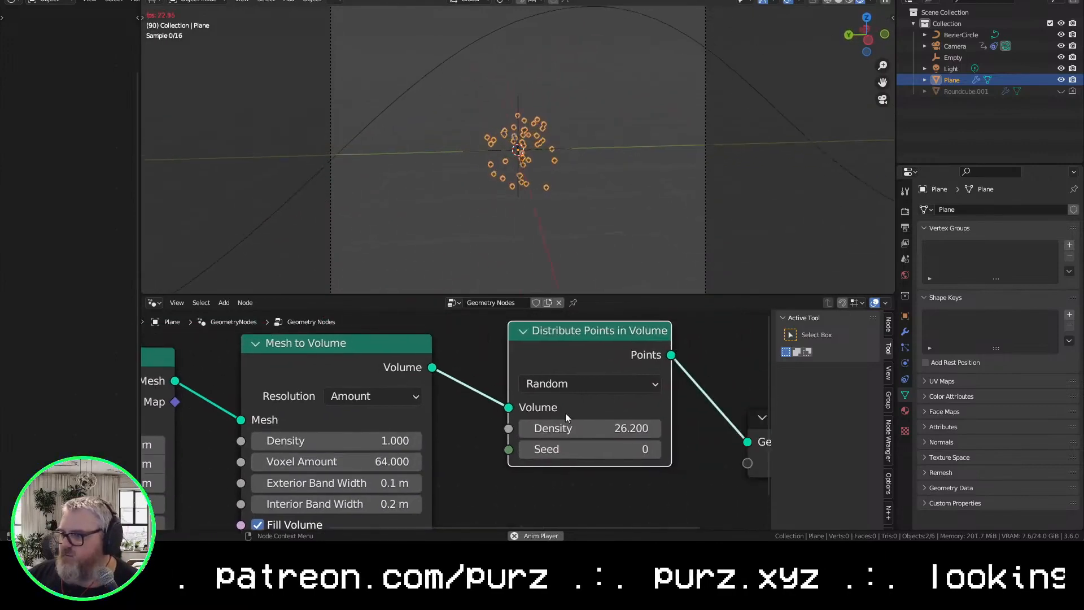
# Change the point distribution mode to Grid and set its X, Y and Z spacing to 0.07
pyautogui.click(580, 387)
pyautogui.click(581, 424)
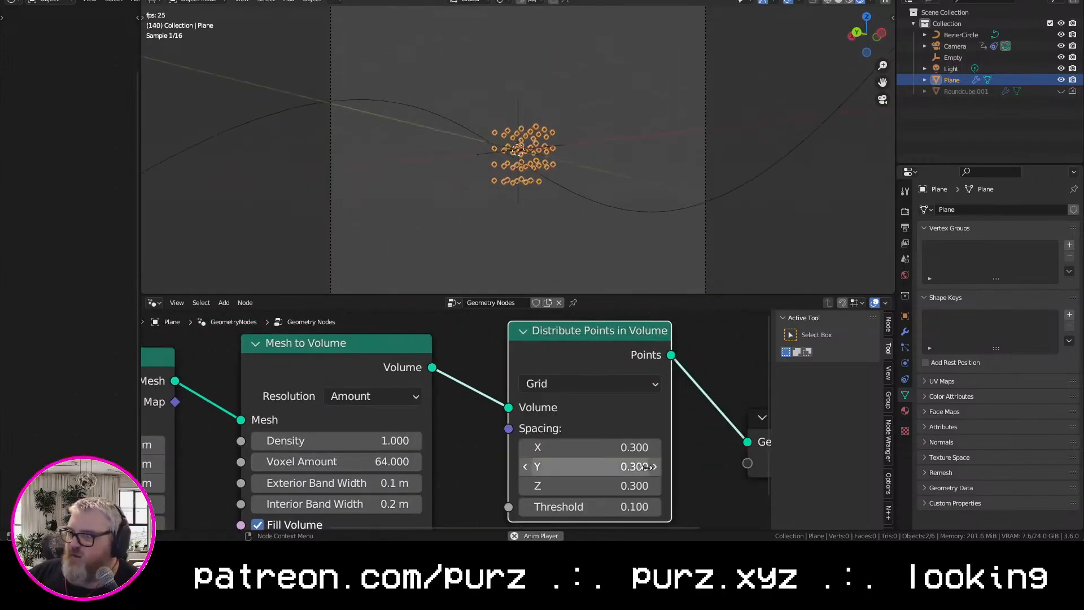
pyautogui.moveTo(606, 447); pyautogui.dragTo(599, 486)
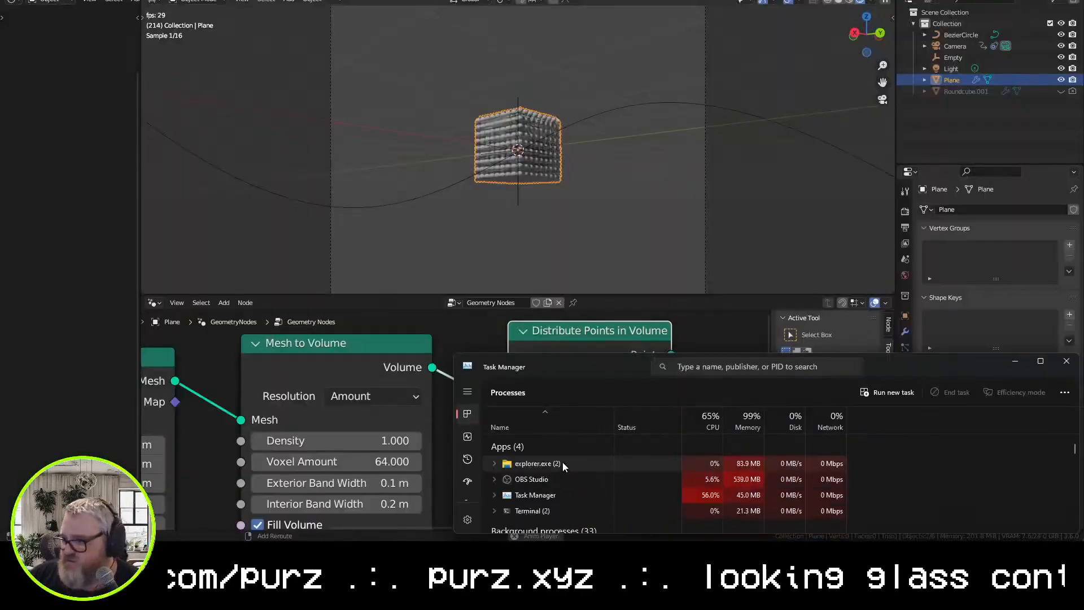
# End the Blender process in Task Manager
pyautogui.moveTo(639, 367); pyautogui.dragTo(318, 115)
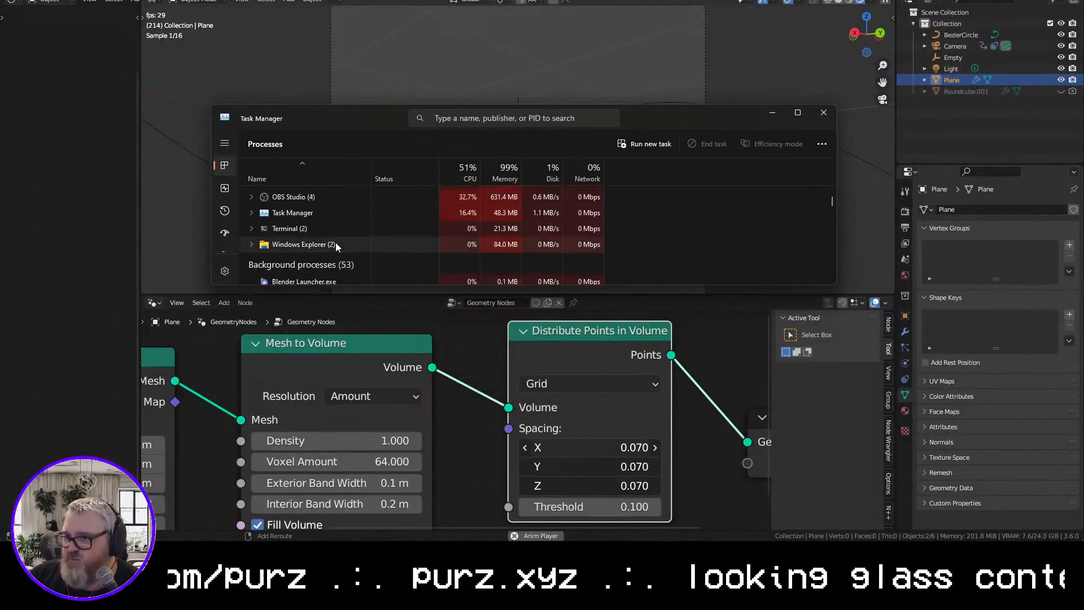
pyautogui.scroll(-5, 336, 244)
pyautogui.rightClick(300, 194)
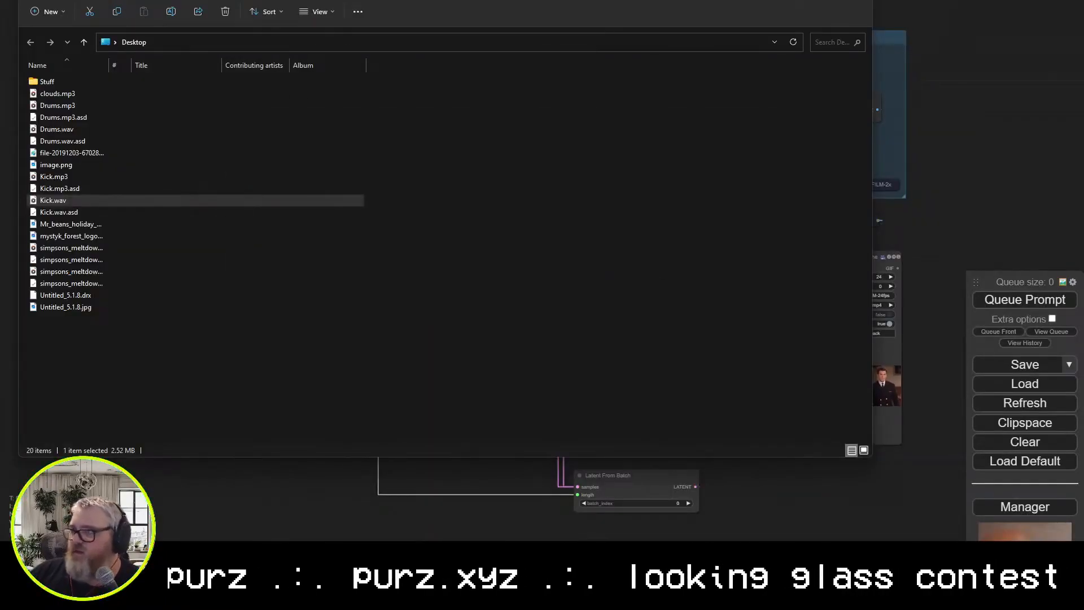
# Close the Desktop folder window, relaunch Blender and start with a new General file
pyautogui.click(859, 0)
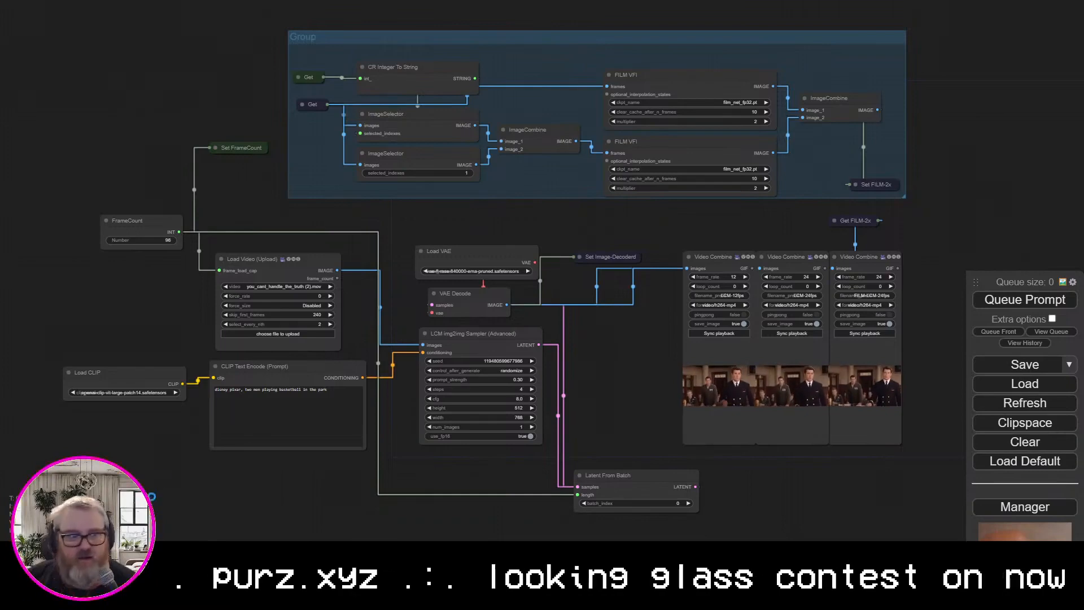
pyautogui.click(402, 176)
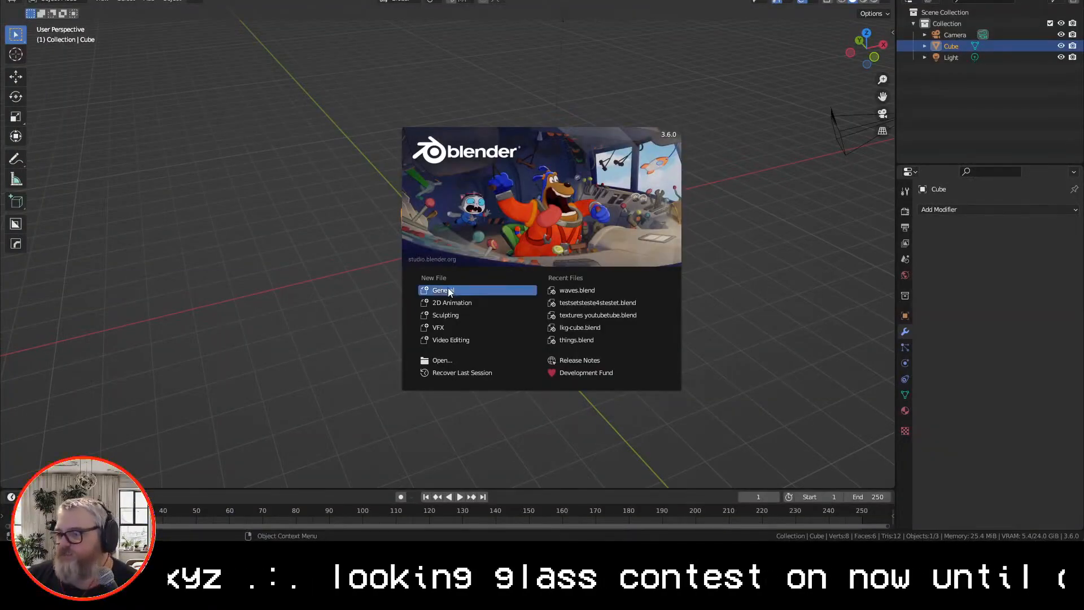
pyautogui.click(449, 292)
# Try to restore the work by recovering the last session
pyautogui.click(25, 0)
pyautogui.moveTo(66, 46)
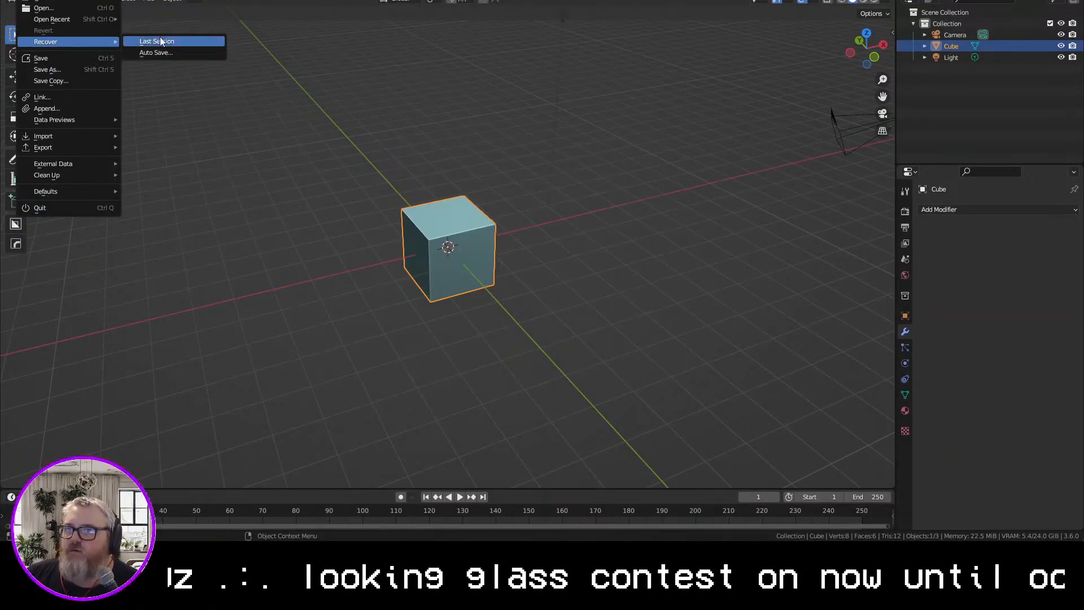
pyautogui.click(161, 42)
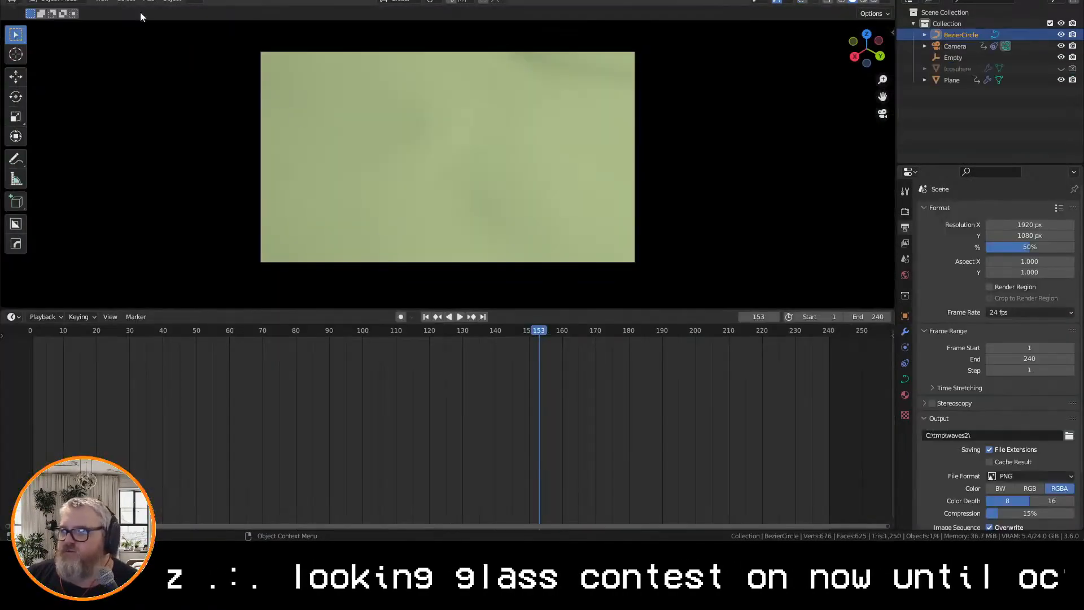
# Recover the scene with the point-distribution node tree from its auto-save file
pyautogui.click(25, 0)
pyautogui.click(178, 56)
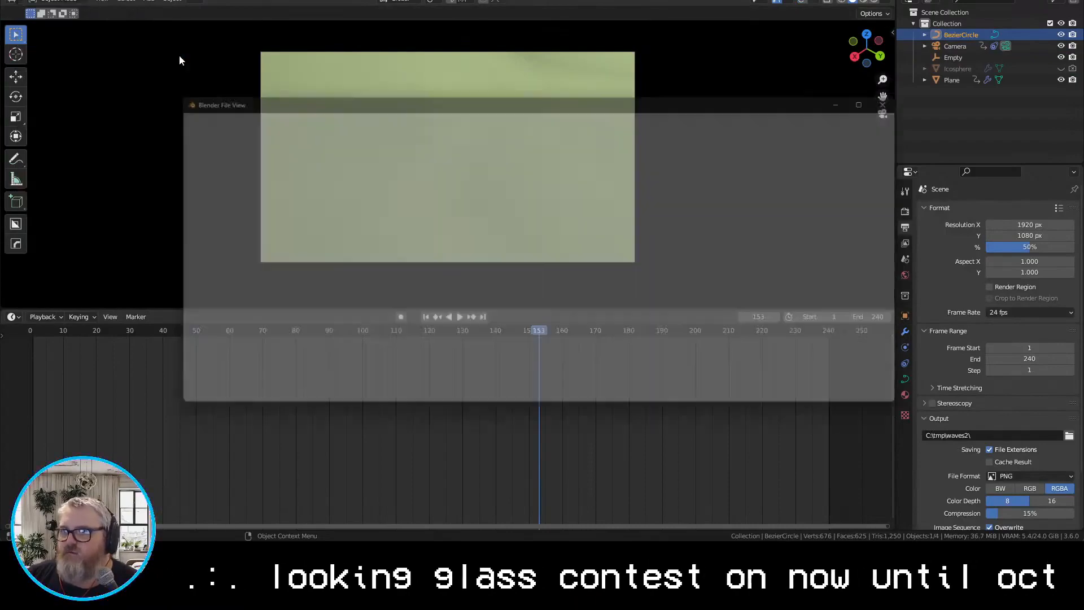
pyautogui.doubleClick(362, 144)
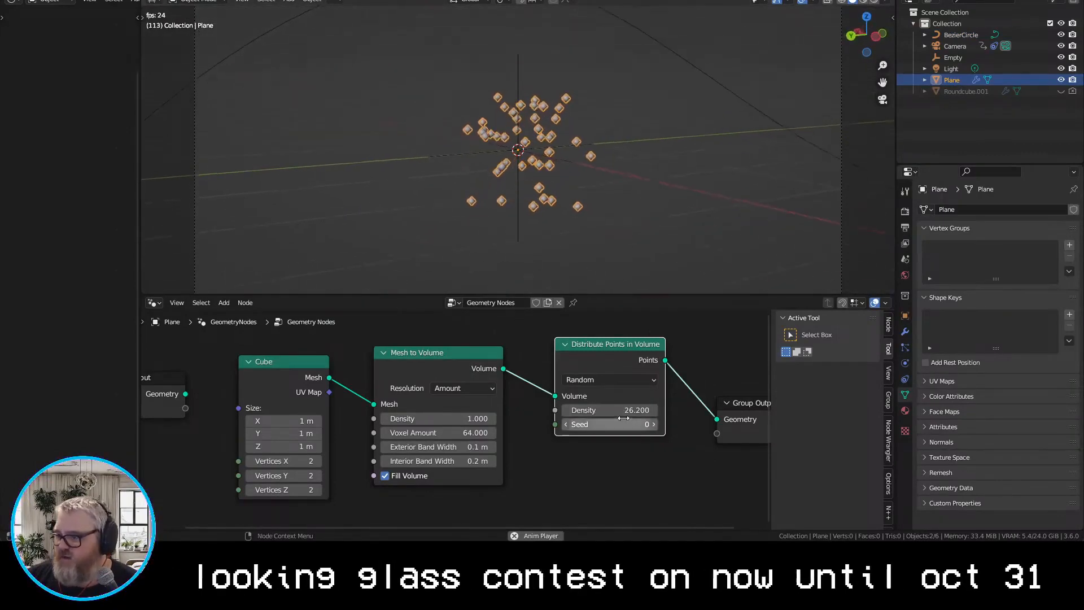
# Lower the density of the Distribute Points in Volume node to 11.34
pyautogui.moveTo(623, 411); pyautogui.dragTo(398, 411)
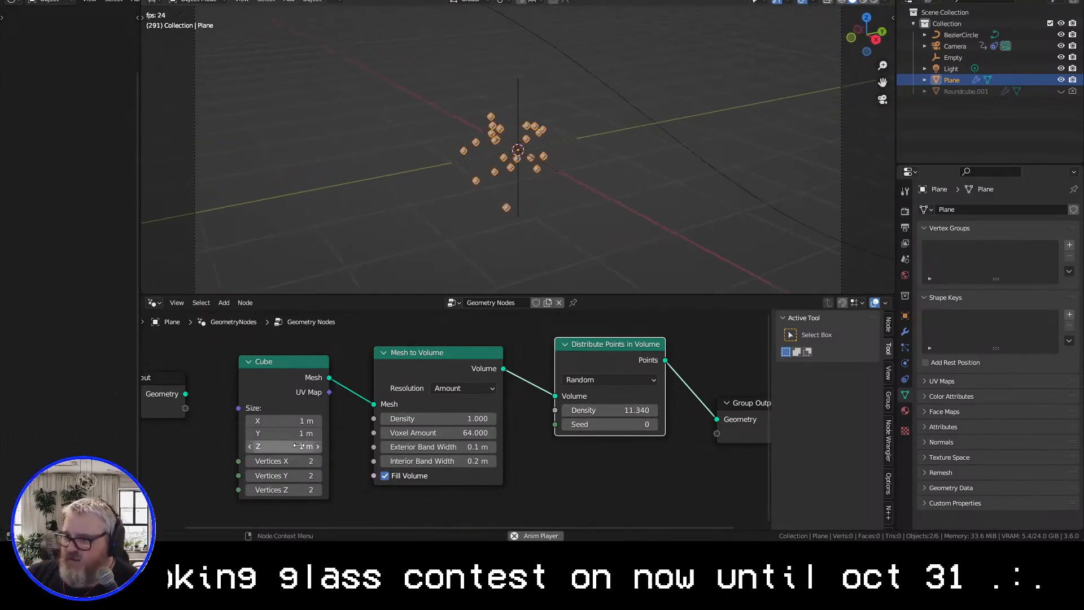
# Set the Cube node's size to 3.1 m on all axes and the Mesh to Volume density to 0.070
pyautogui.moveTo(282, 421); pyautogui.dragTo(401, 418)
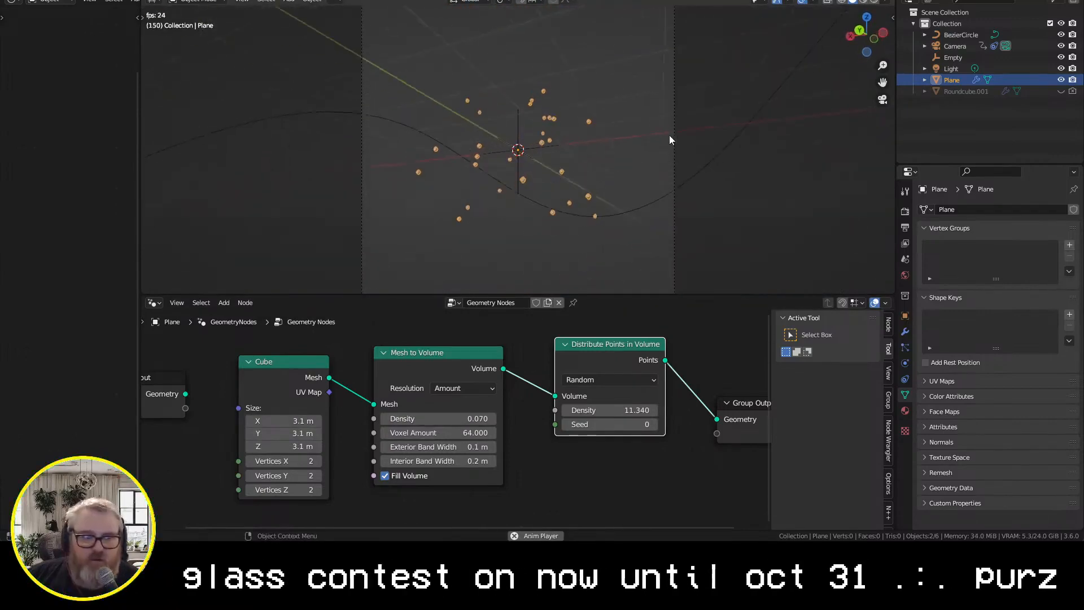
pyautogui.scroll(2, 657, 214)
# Add an Instance on Points node between Distribute Points in Volume and the Group Output
pyautogui.click(669, 493)
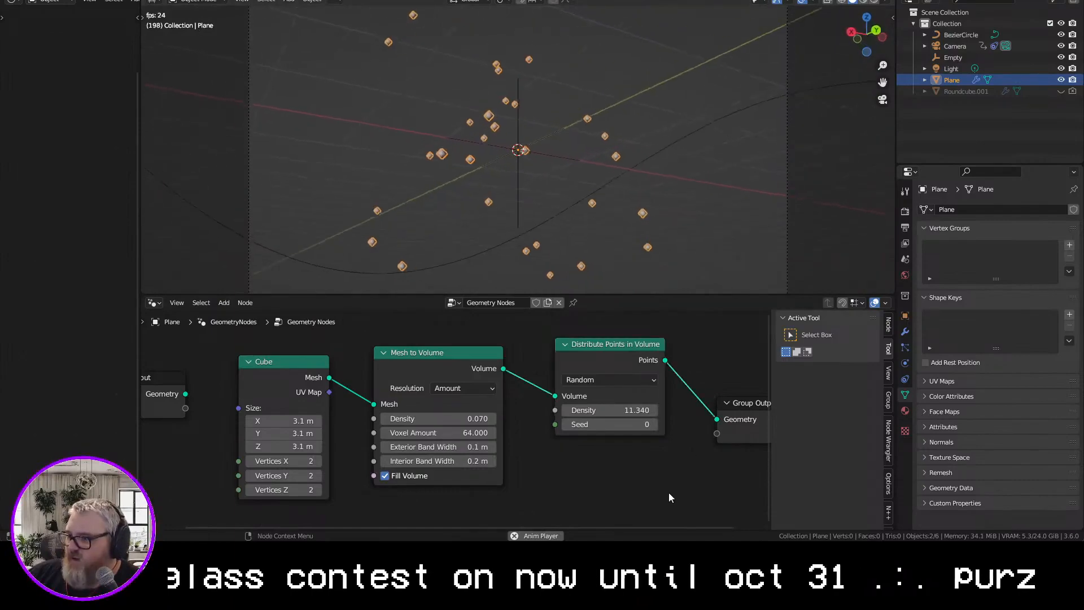
pyautogui.hotkey('shift', 'a')
pyautogui.click(629, 273)
pyautogui.write('instance on p')
pyautogui.press('Return')
pyautogui.click(737, 345)
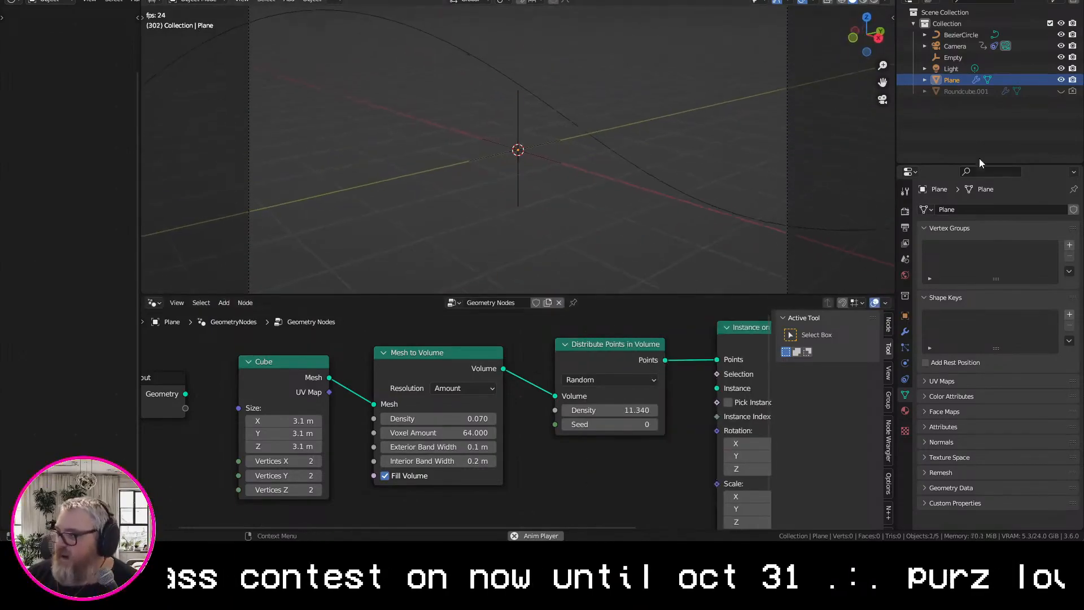
# Bring Roundcube.001 into the node tree as an Object Info node and feed its Geometry into the Instance input of Instance on Points
pyautogui.moveTo(966, 89); pyautogui.dragTo(610, 494)
pyautogui.moveTo(613, 468); pyautogui.dragTo(354, 384, button='middle')
pyautogui.moveTo(470, 340); pyautogui.dragTo(459, 383)
pyautogui.moveTo(344, 495); pyautogui.dragTo(327, 454)
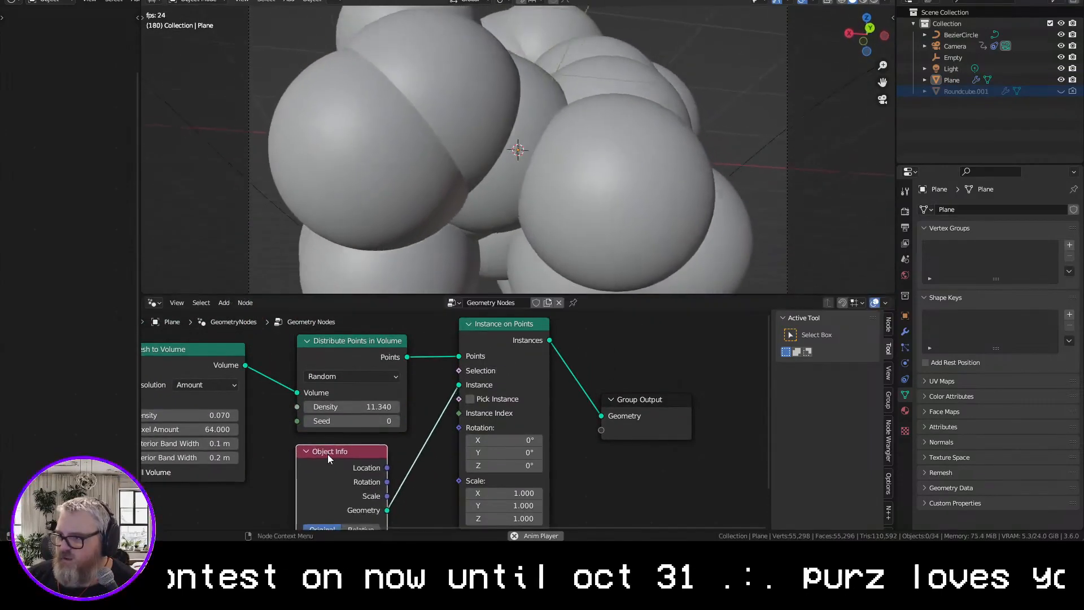
pyautogui.scroll(-2, 538, 197)
pyautogui.scroll(-3, 537, 198)
pyautogui.moveTo(431, 392); pyautogui.dragTo(437, 350, button='middle')
# Show Roundcube.001 alone by hiding the Plane, and examine its material's displacement settings
pyautogui.click(1061, 91)
pyautogui.click(1072, 91)
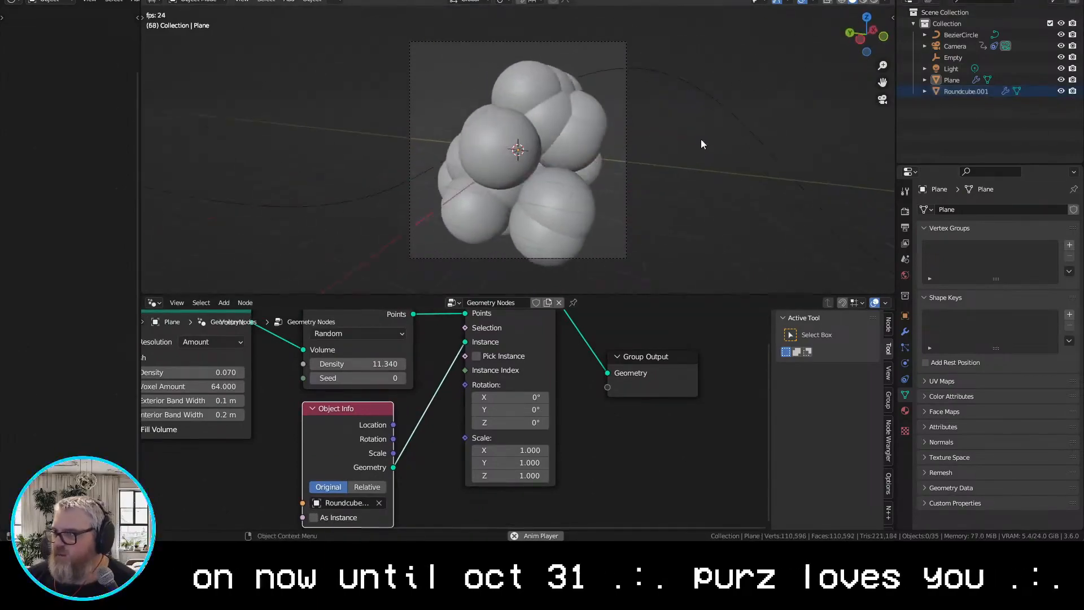
pyautogui.click(966, 91)
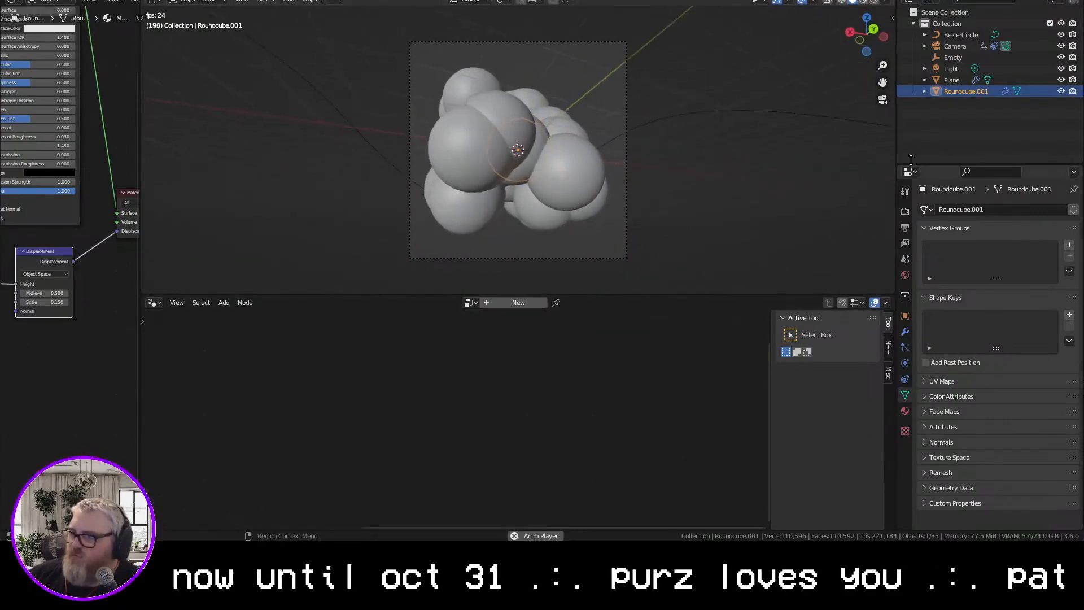
pyautogui.click(1060, 79)
pyautogui.scroll(3, 545, 151)
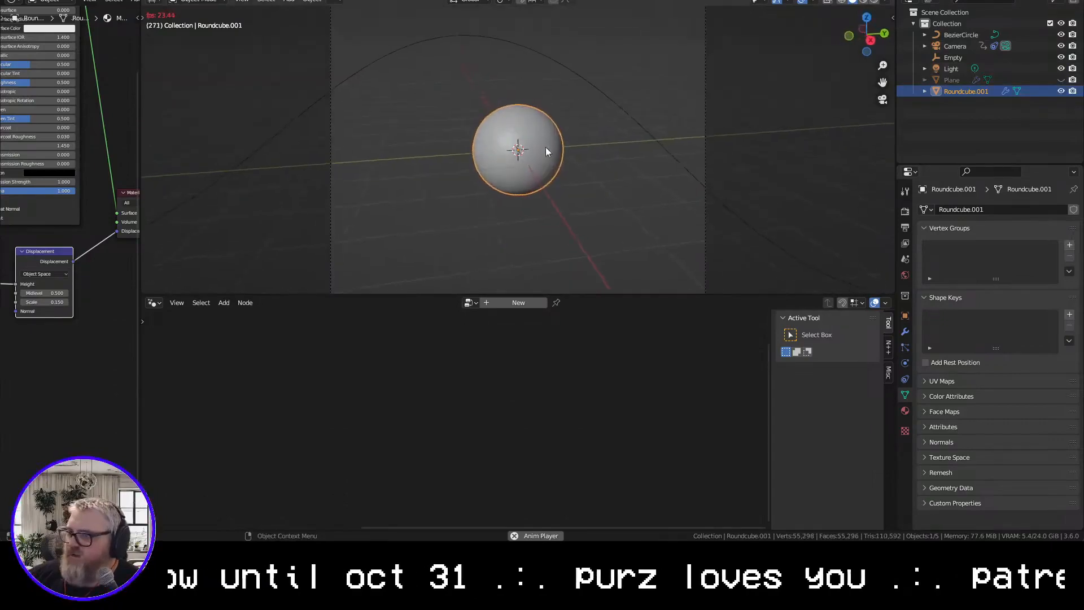
pyautogui.click(905, 410)
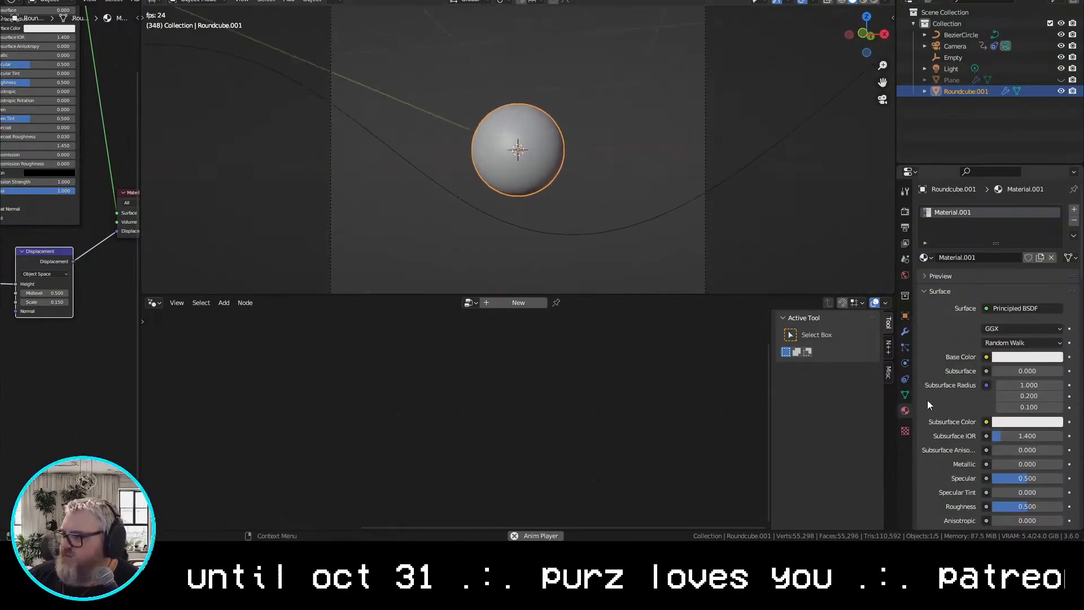
pyautogui.scroll(-10, 925, 407)
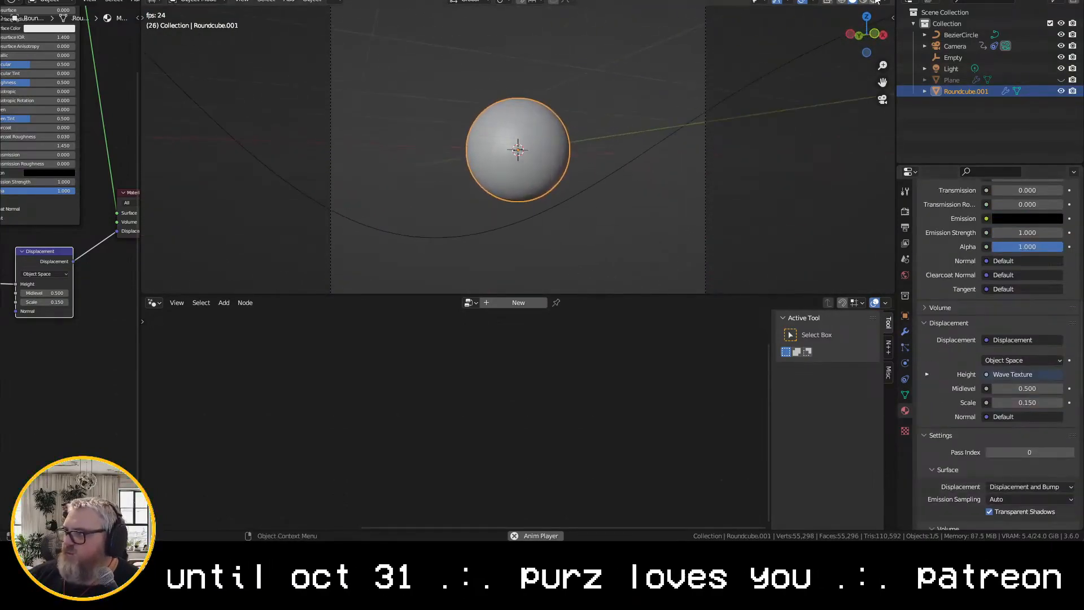
# Switch the viewport to rendered shading, hide Roundcube.001 and show the Plane
pyautogui.click(875, 1)
pyautogui.click(1061, 91)
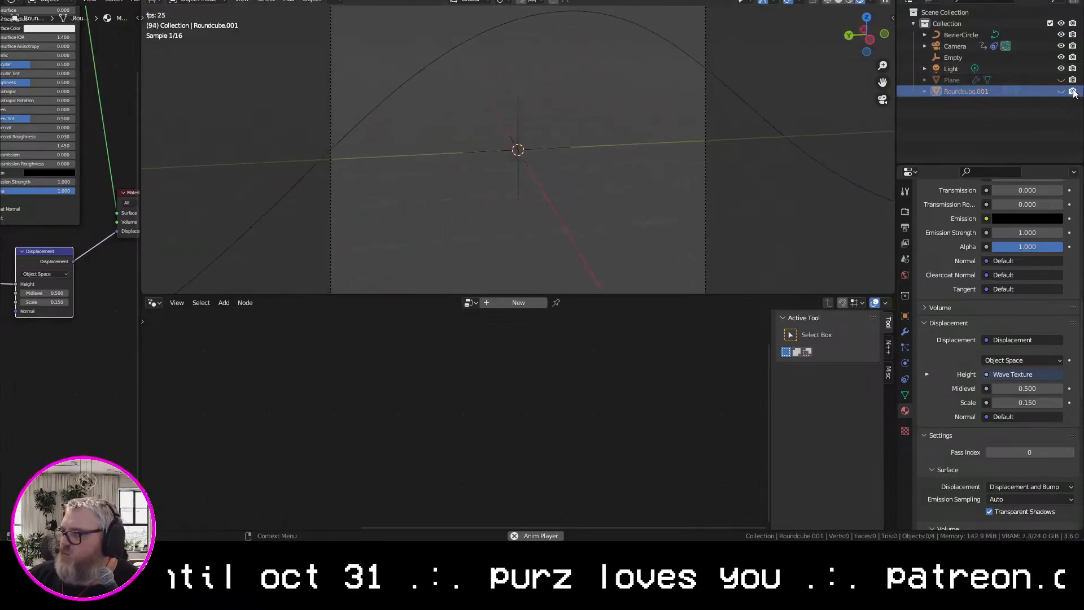
pyautogui.click(1061, 80)
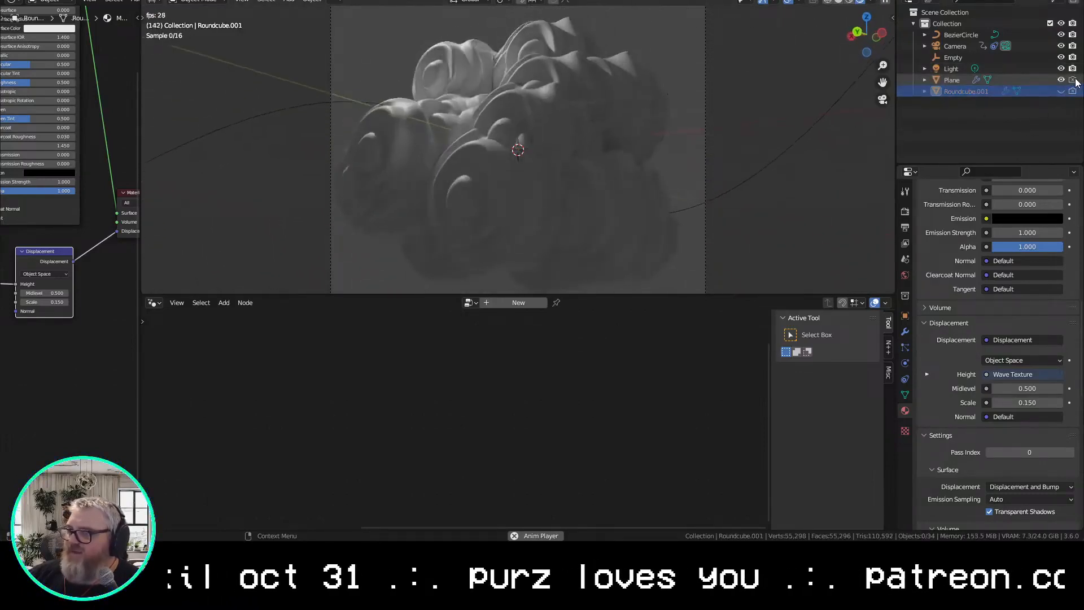
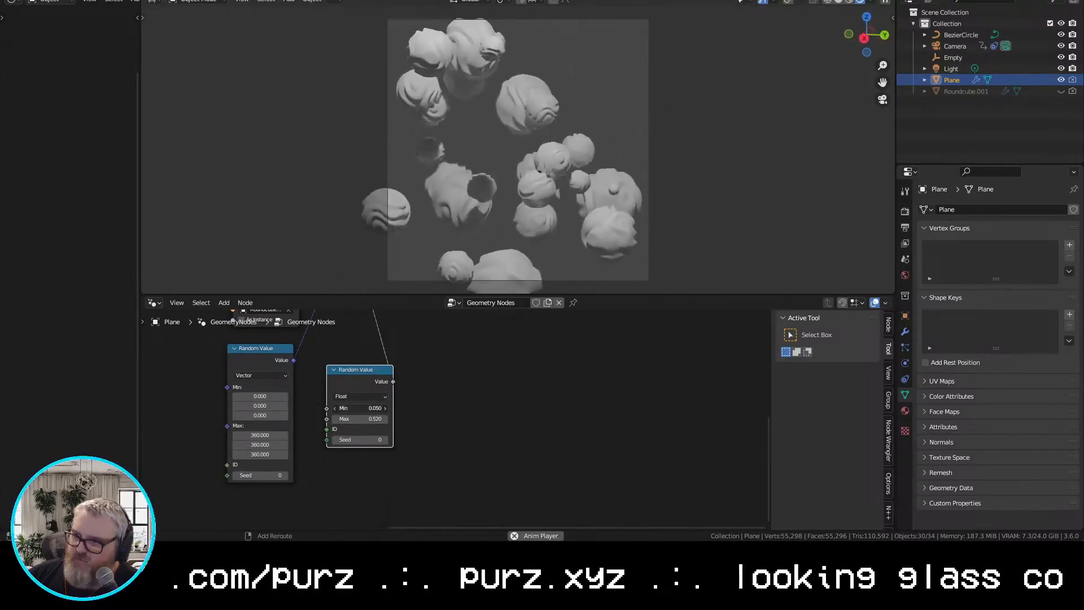
# Set the Float Random Value node's Min to 0.100 and Max to 0.360
pyautogui.scroll(2, 398, 428)
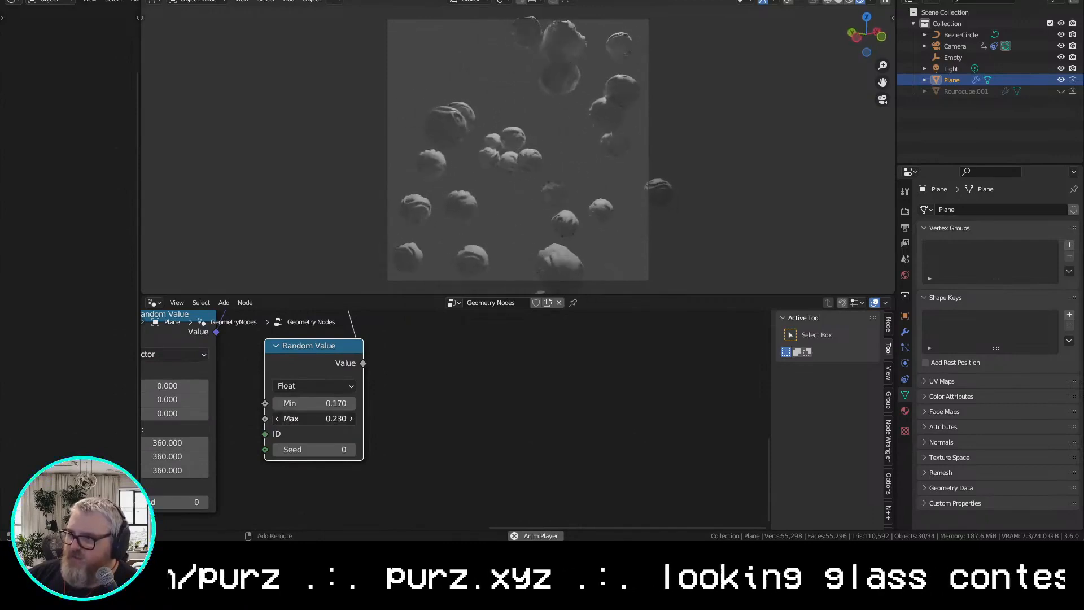
pyautogui.moveTo(316, 403); pyautogui.dragTo(313, 403)
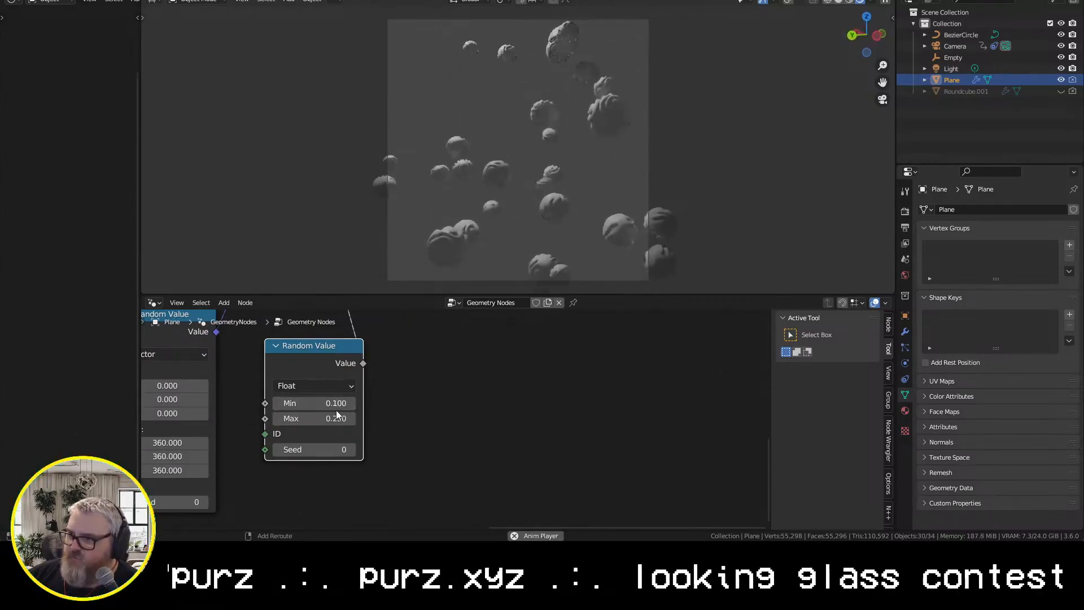
pyautogui.scroll(2, 615, 158)
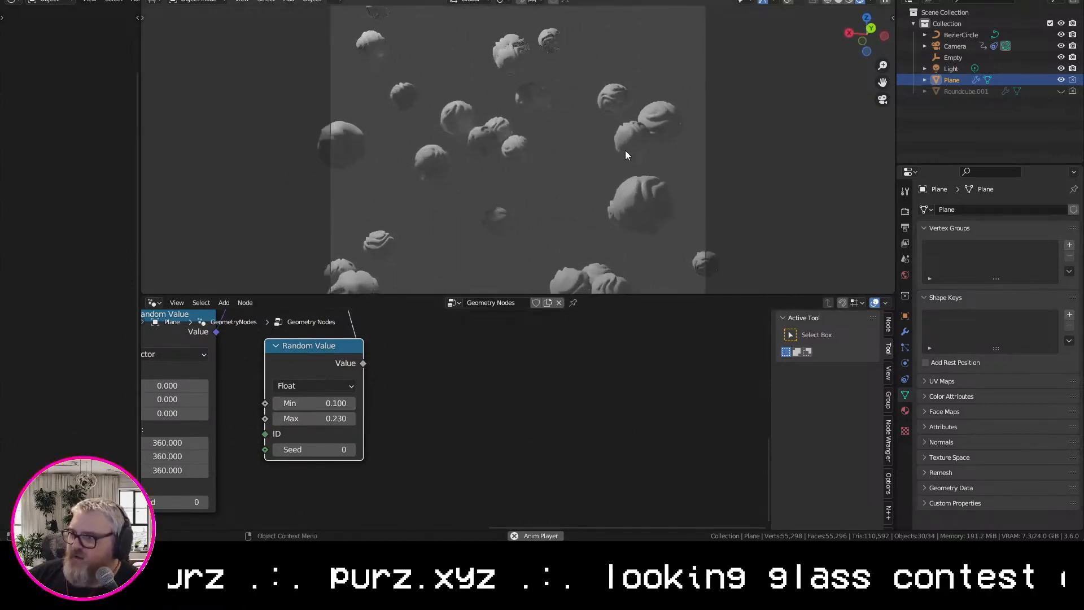
pyautogui.moveTo(314, 418); pyautogui.dragTo(327, 418)
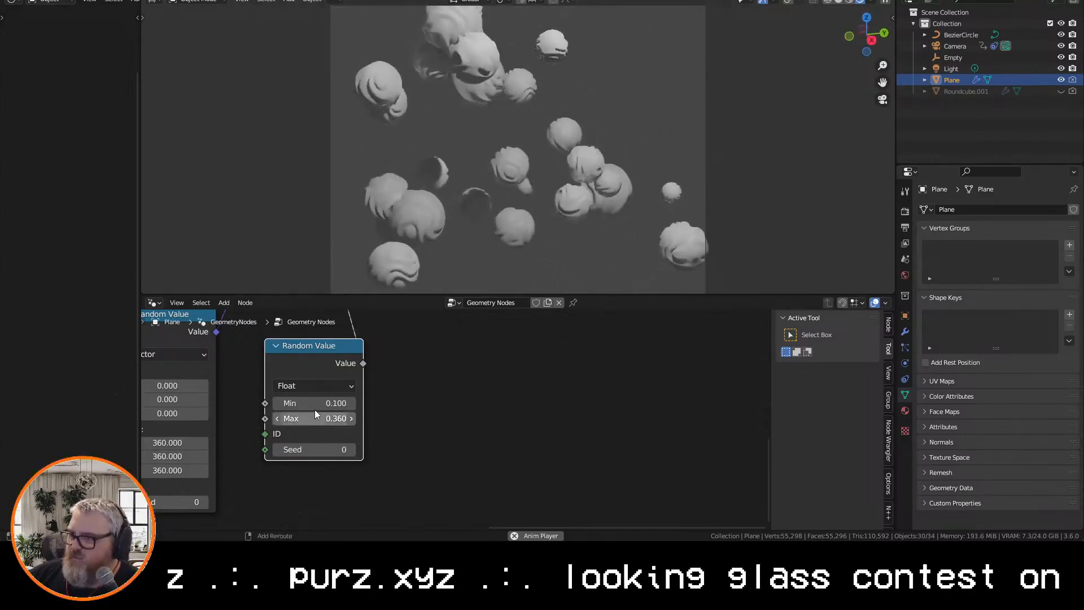
# Set the Distribute Points in Volume node's seed to 5 and its density to 13.900
pyautogui.moveTo(236, 429); pyautogui.dragTo(297, 402, button='middle')
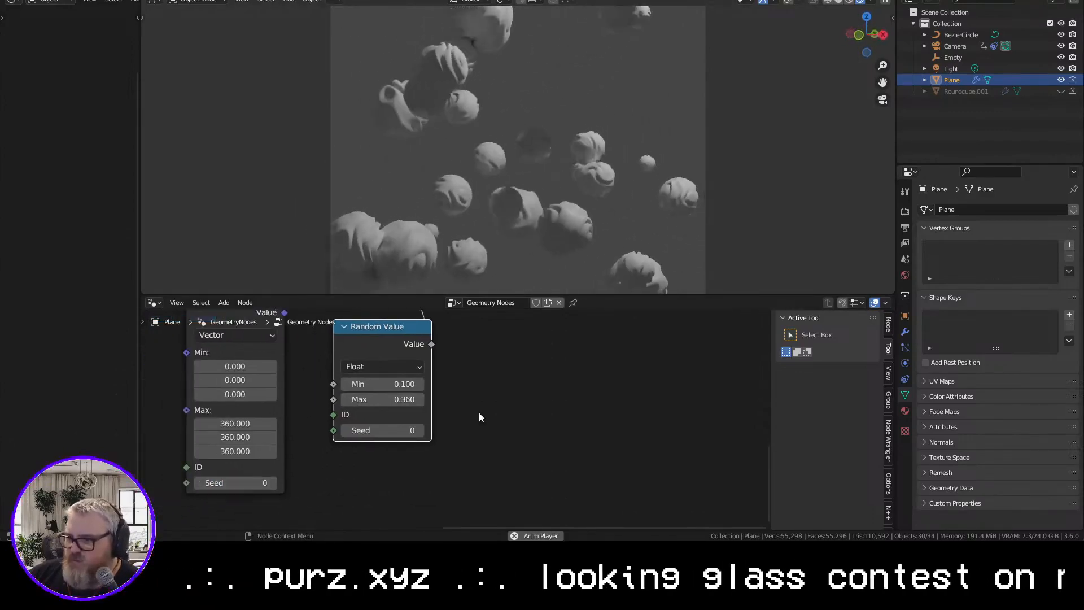
pyautogui.moveTo(514, 386); pyautogui.dragTo(516, 482, button='middle')
pyautogui.scroll(-4, 483, 474)
pyautogui.moveTo(479, 430); pyautogui.dragTo(530, 522, button='middle')
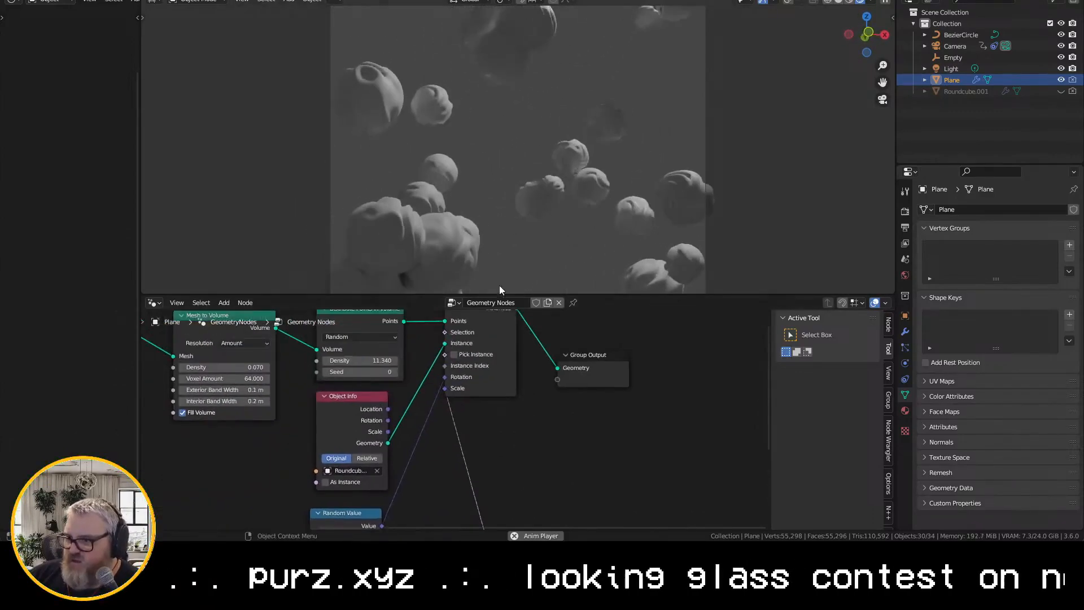
pyautogui.click(393, 371)
pyautogui.click(393, 371)
pyautogui.click(393, 371)
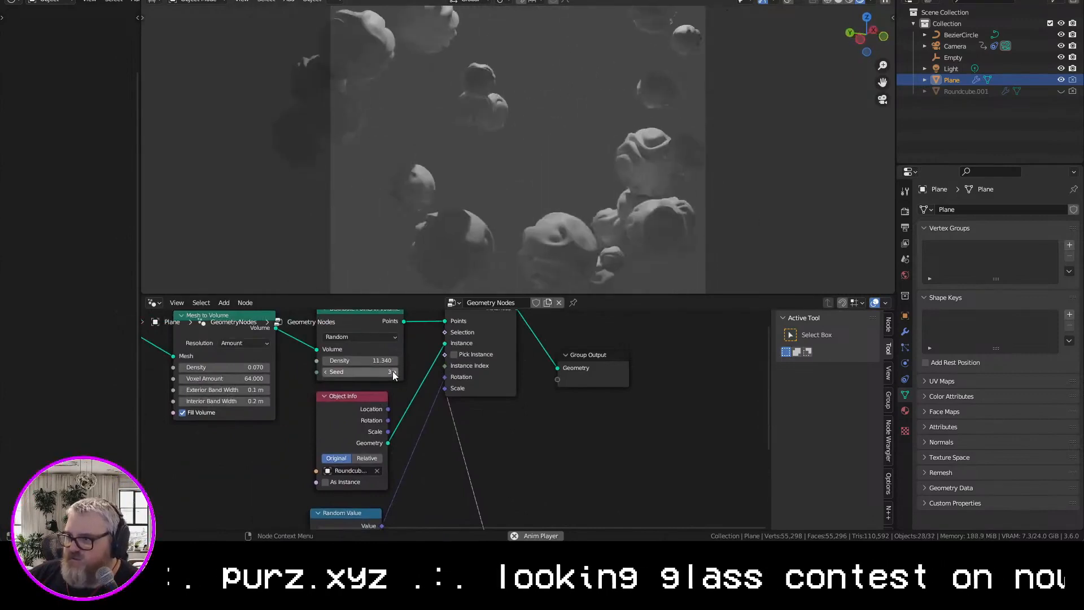
pyautogui.click(393, 372)
pyautogui.click(393, 372)
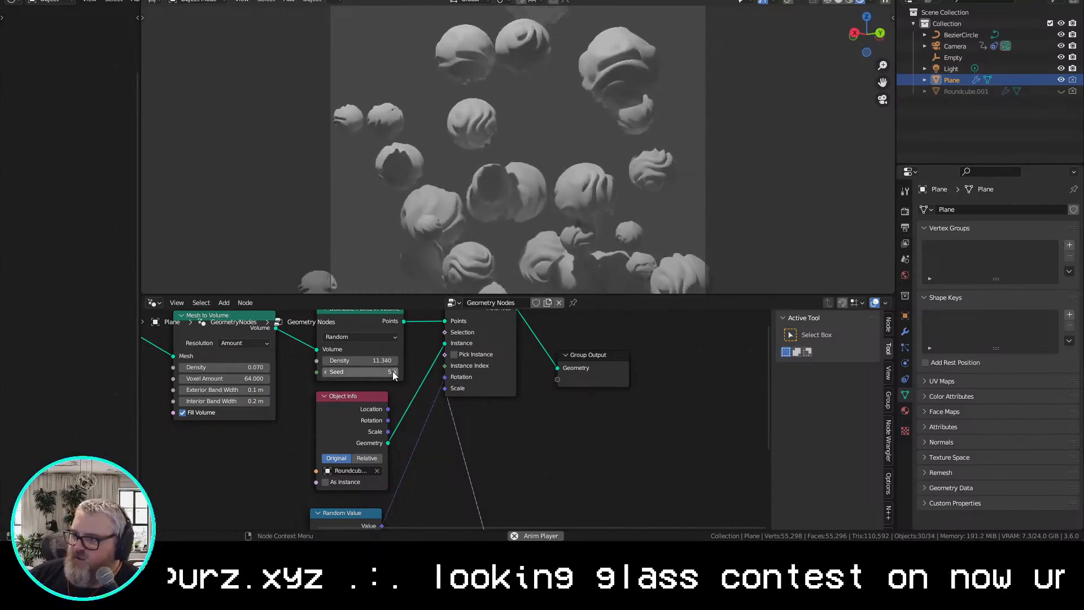
pyautogui.moveTo(360, 361); pyautogui.dragTo(375, 360)
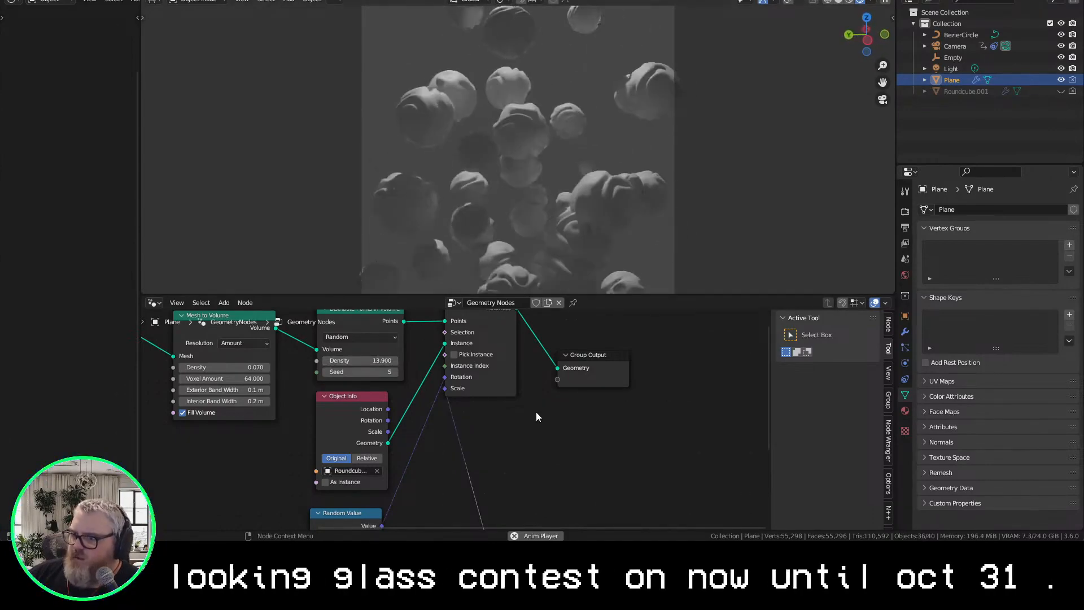
pyautogui.press('Home')
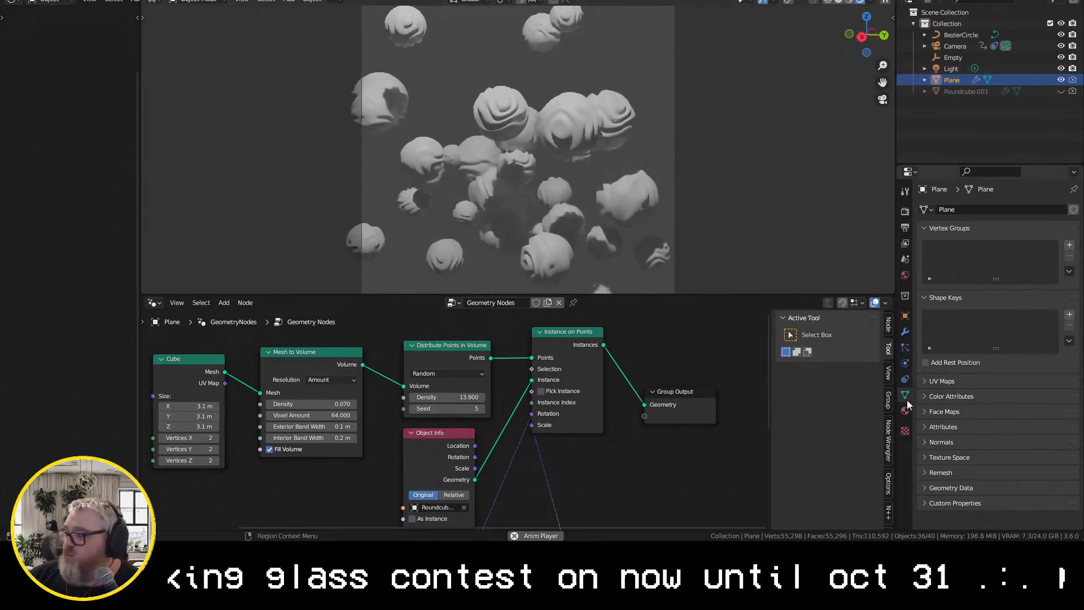
pyautogui.click(960, 92)
pyautogui.click(1061, 90)
pyautogui.click(1072, 91)
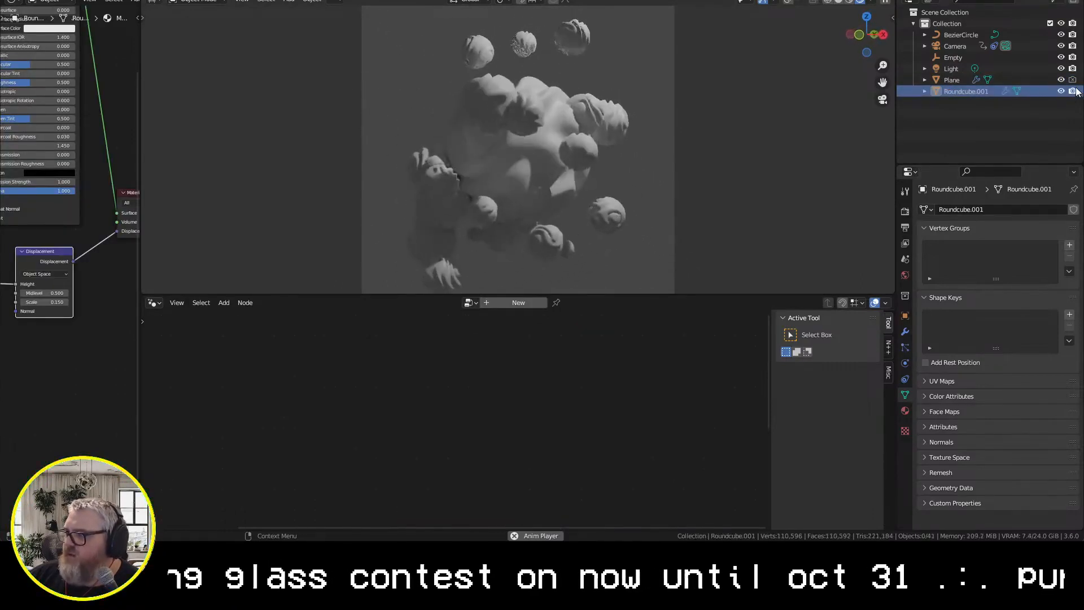
pyautogui.click(905, 317)
pyautogui.hotkey('ctrl', 'z')
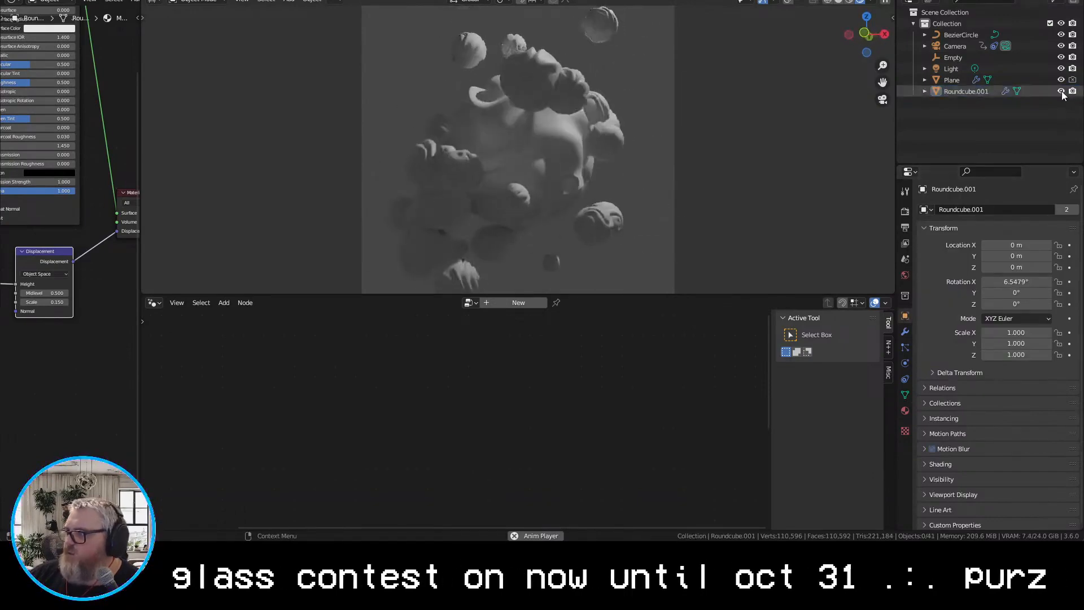
pyautogui.click(384, 163)
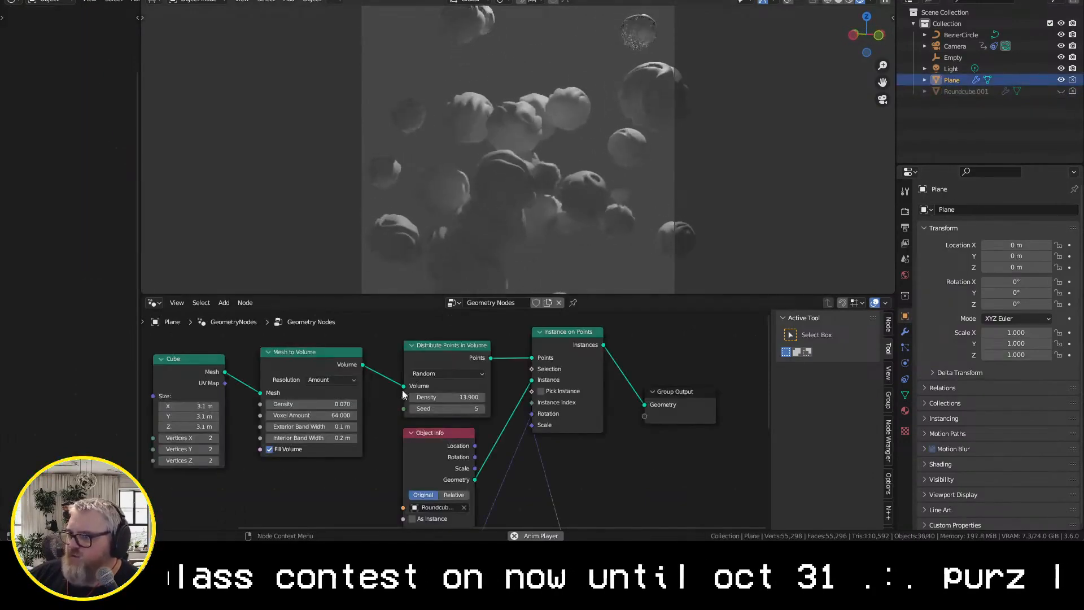
# Move the Vector Random Value node aside and insert a Vector Math Add node after it on the rotation link
pyautogui.moveTo(529, 479); pyautogui.dragTo(512, 301, button='middle')
pyautogui.moveTo(411, 465); pyautogui.dragTo(428, 466)
pyautogui.scroll(-1, 293, 439)
pyautogui.moveTo(293, 440); pyautogui.dragTo(264, 513, button='middle')
pyautogui.moveTo(379, 450); pyautogui.dragTo(237, 461)
pyautogui.hotkey('shift', 'a')
pyautogui.write('vec')
pyautogui.click(293, 307)
pyautogui.click(357, 453)
# Try to drive the second vector's X value in the Add node with the expression #frame/60
pyautogui.moveTo(343, 480); pyautogui.dragTo(449, 479)
pyautogui.click(343, 480)
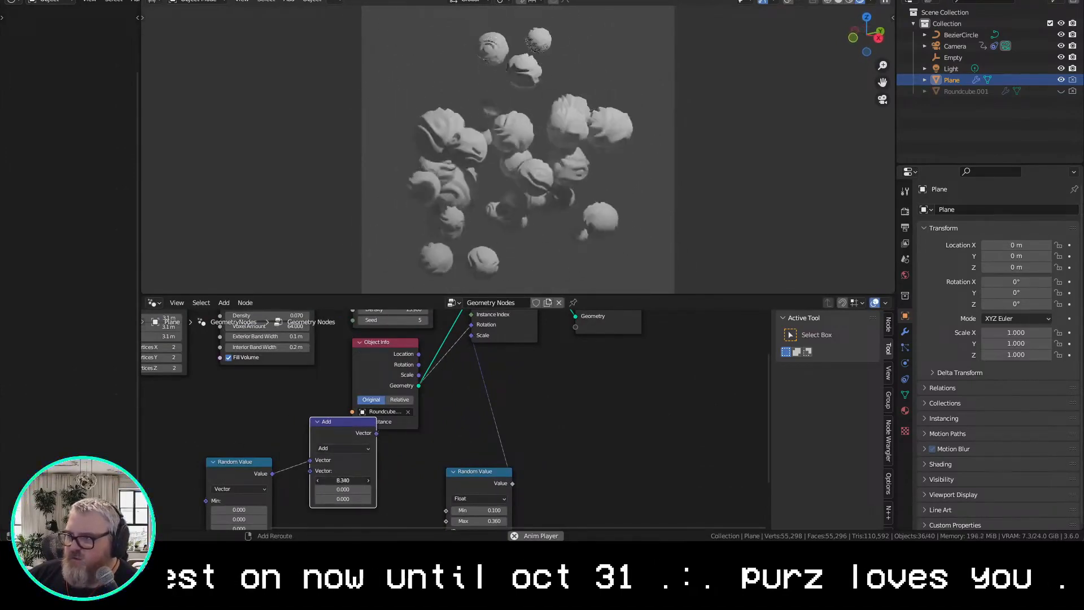
pyautogui.write('#frame/6')
pyautogui.press('Return')
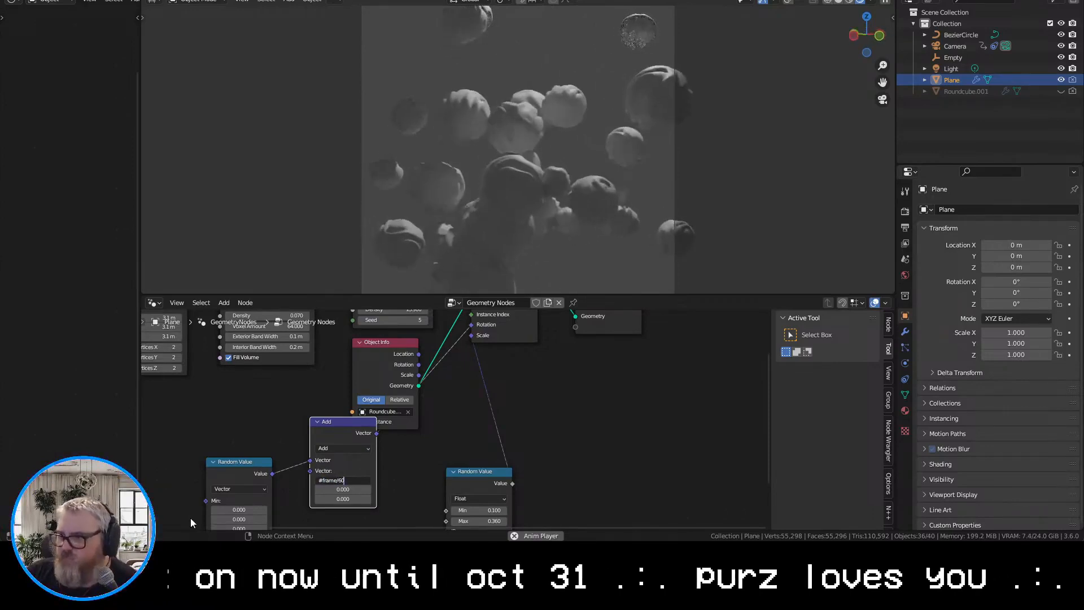
pyautogui.click(363, 479)
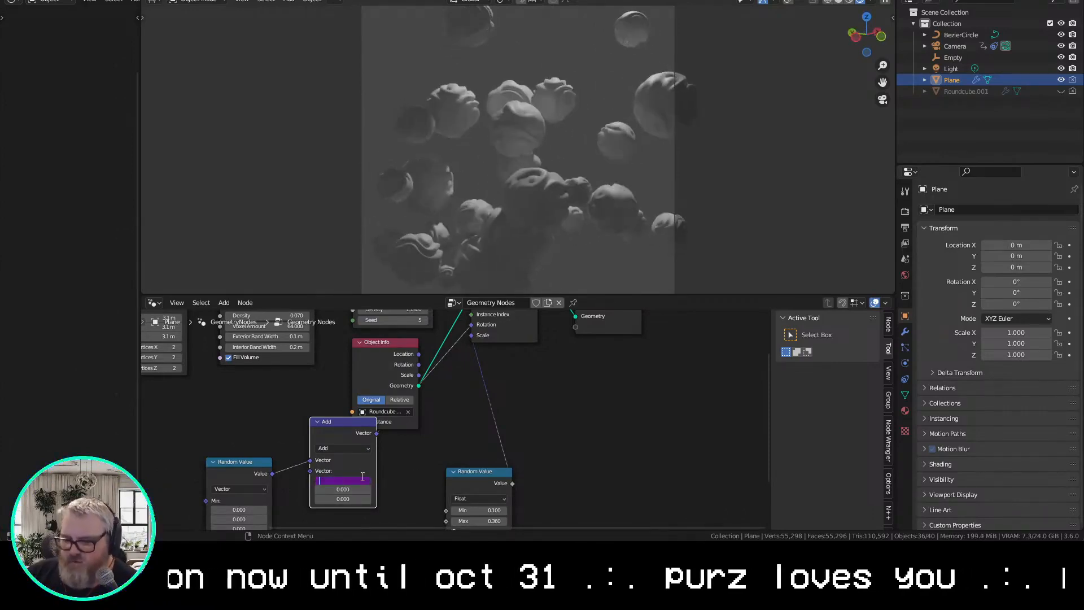
pyautogui.write('#frame/60')
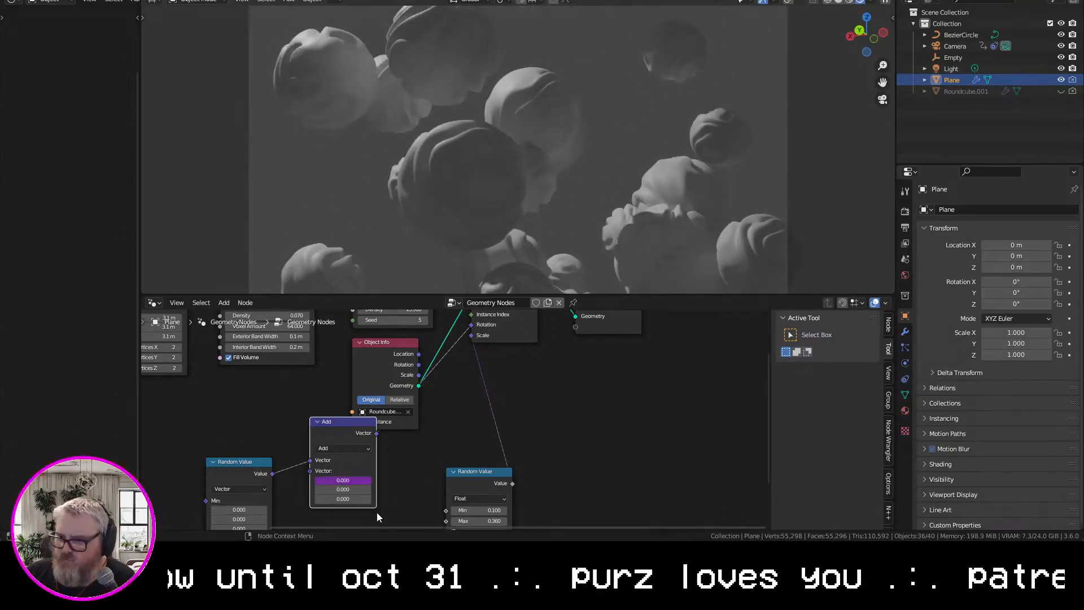
pyautogui.press('Return')
# Delete the single driver on the Add node's X value, enter a new frame-based driver and play the animation
pyautogui.rightClick(355, 480)
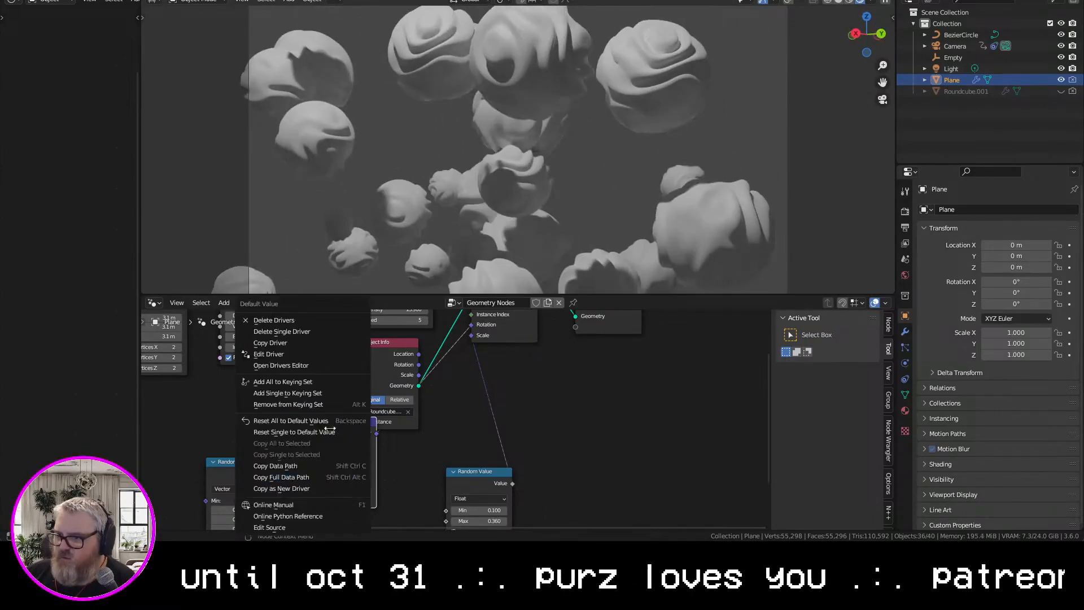
pyautogui.click(306, 336)
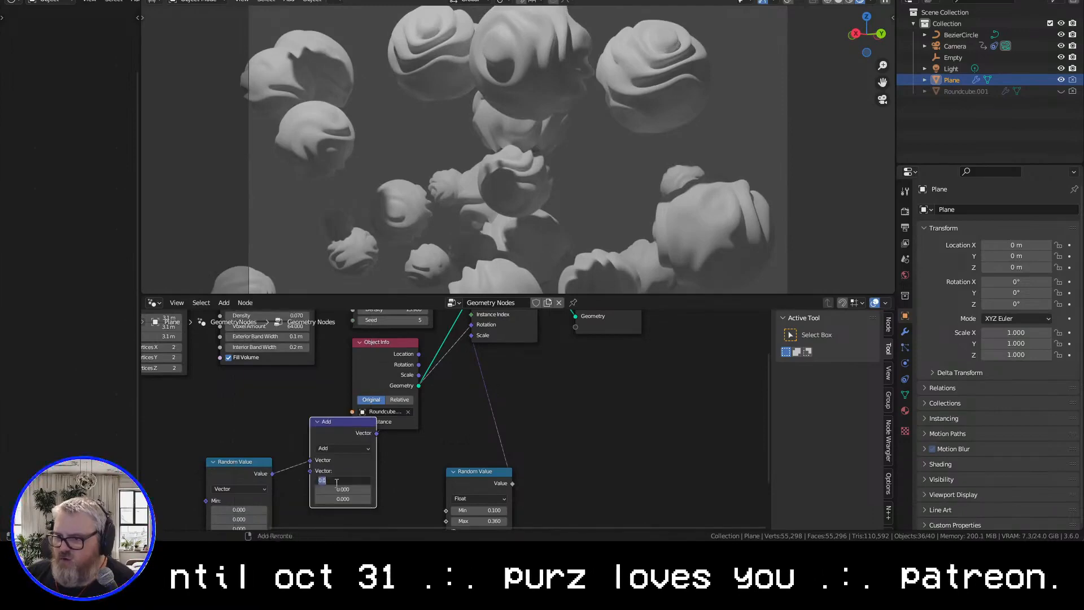
pyautogui.press('Return')
pyautogui.press('space')
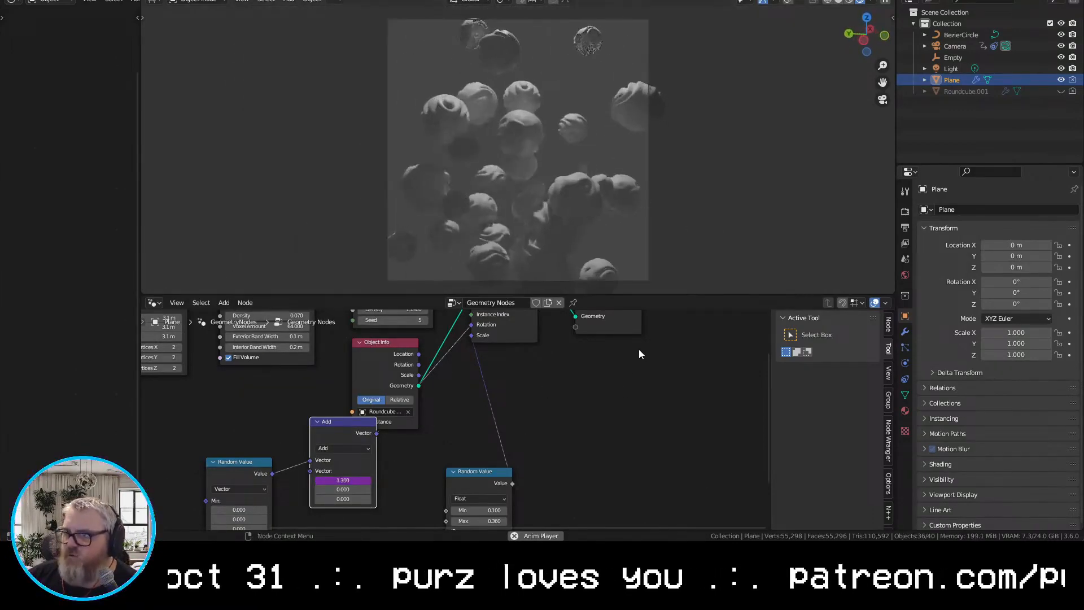
pyautogui.moveTo(640, 398); pyautogui.dragTo(647, 316, button='middle')
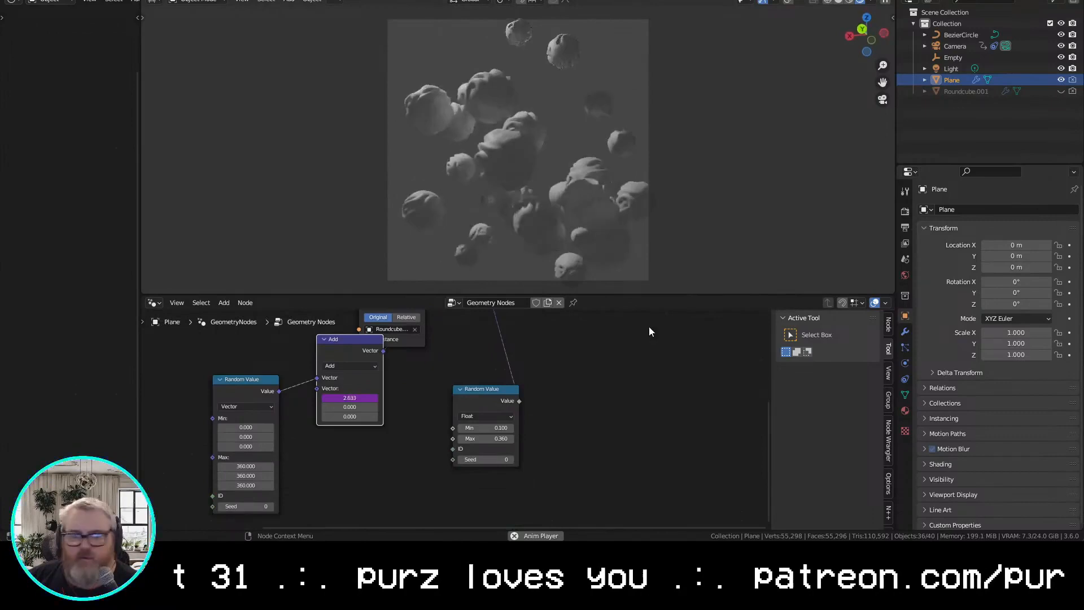
# Delete the light from the scene
pyautogui.rightClick(953, 68)
pyautogui.click(934, 100)
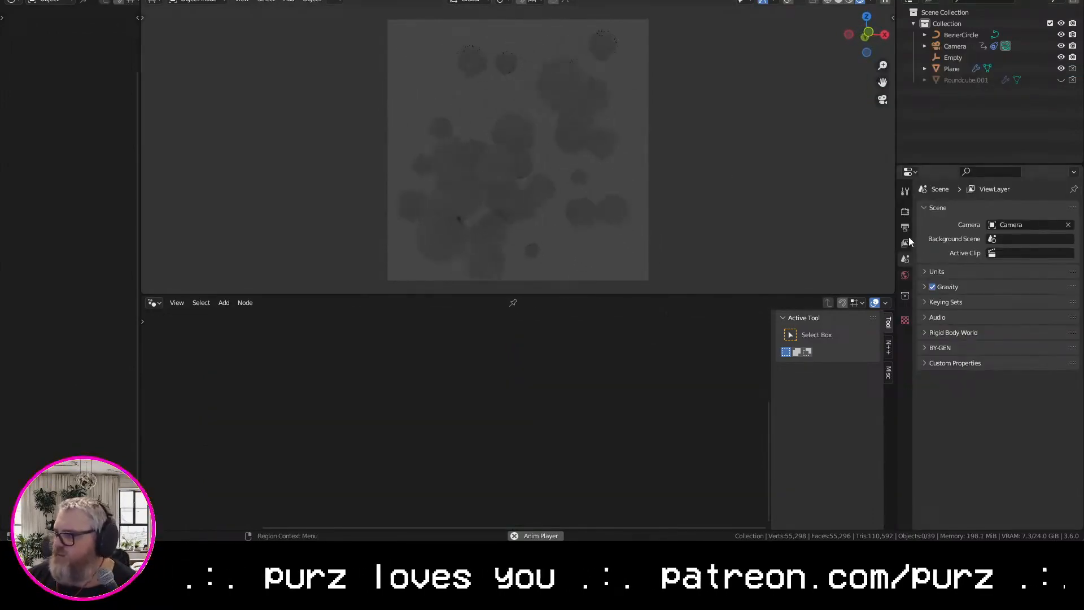
# Enable the view layer's Mist data pass and try to change the viewport's render pass
pyautogui.click(871, 1)
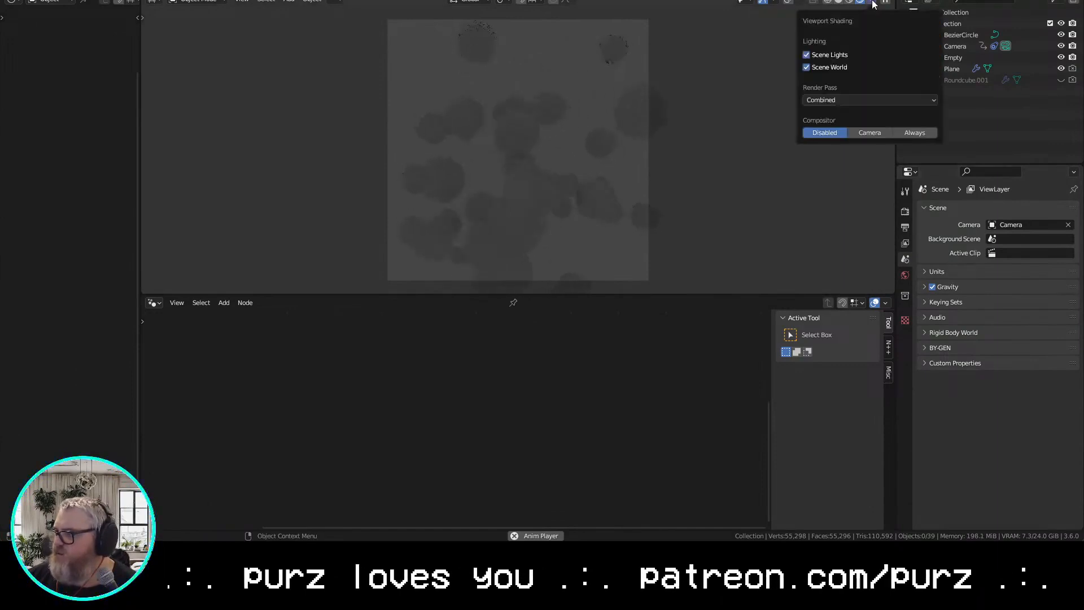
pyautogui.click(848, 100)
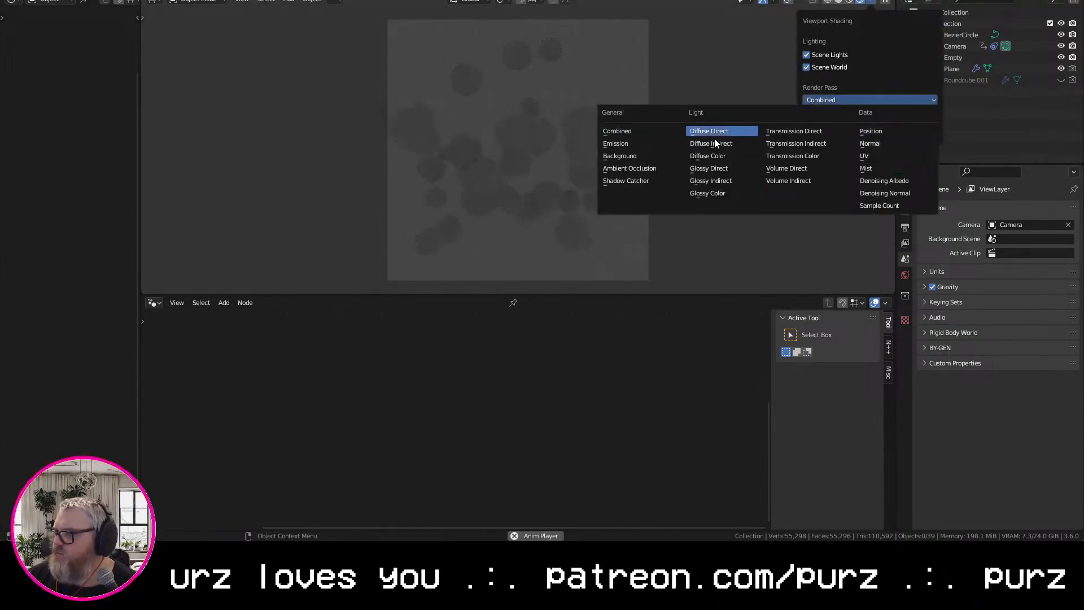
pyautogui.click(905, 244)
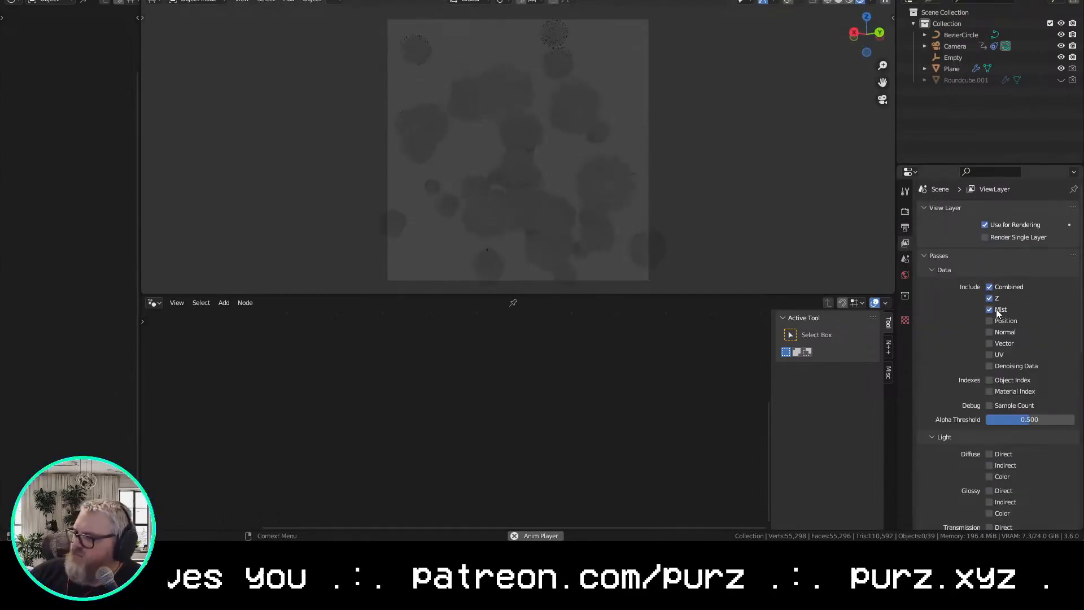
pyautogui.click(871, 2)
pyautogui.click(823, 101)
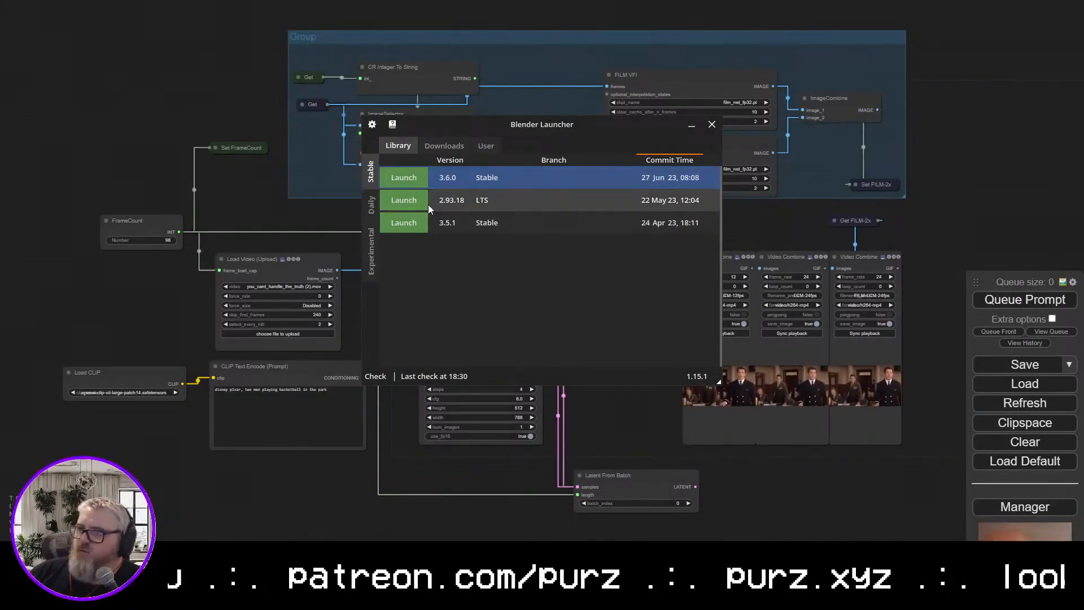
# Launch Blender 3.6.0 from Blender Launcher and recover the auto save 18672_autosave.blend
pyautogui.doubleClick(411, 176)
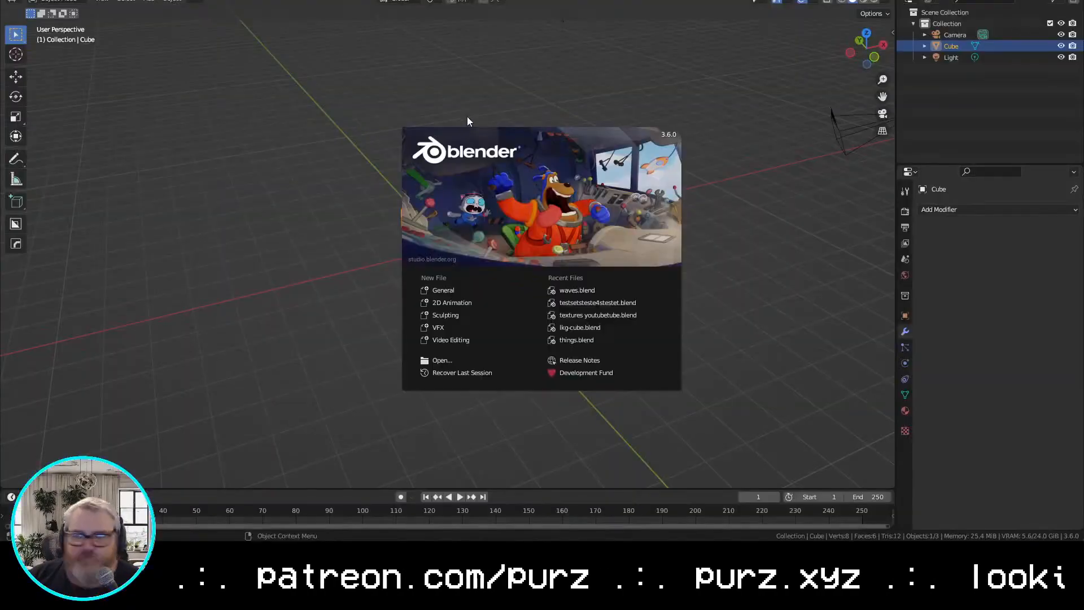
pyautogui.click(359, 226)
pyautogui.click(24, 0)
pyautogui.moveTo(48, 44)
pyautogui.click(147, 56)
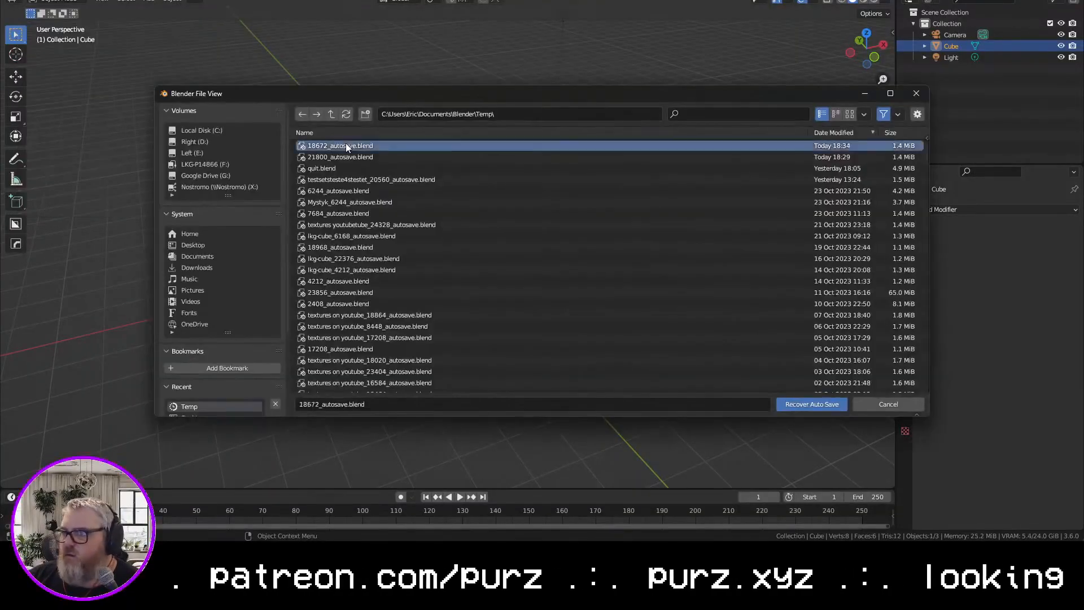
pyautogui.doubleClick(346, 144)
# Show the Mist render pass in the viewport and play the animation
pyautogui.click(874, 2)
pyautogui.press('space')
pyautogui.click(874, 2)
pyautogui.click(715, 148)
pyautogui.press('space')
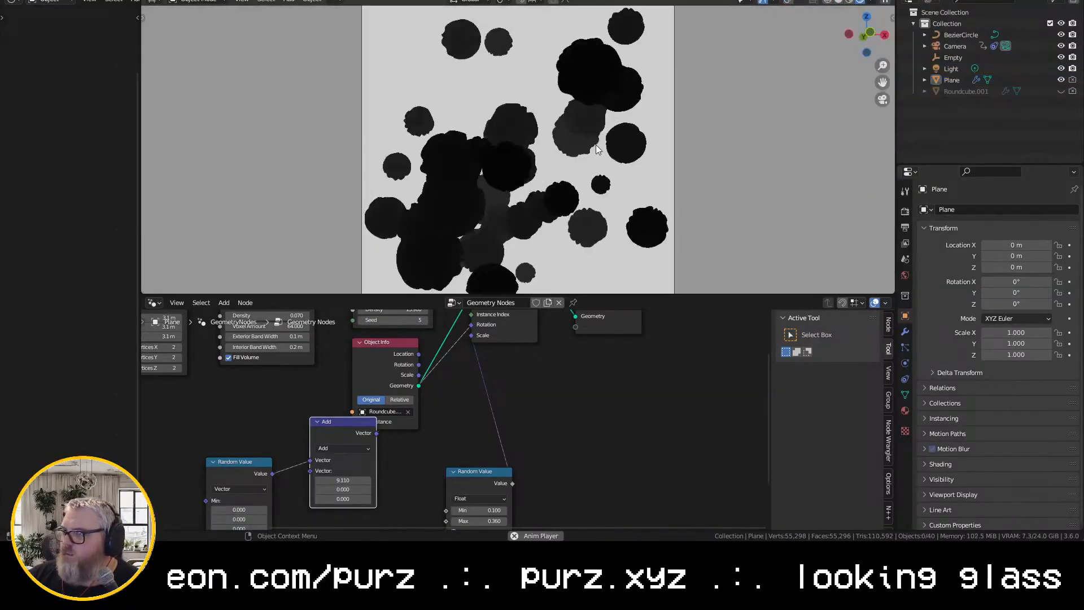
# Preview the viewport's other render passes, including Normal, Position, Denoising Albedo, Emission, Background, Ambient Occlusion and UV, and return to Mist
pyautogui.click(872, 1)
pyautogui.click(842, 100)
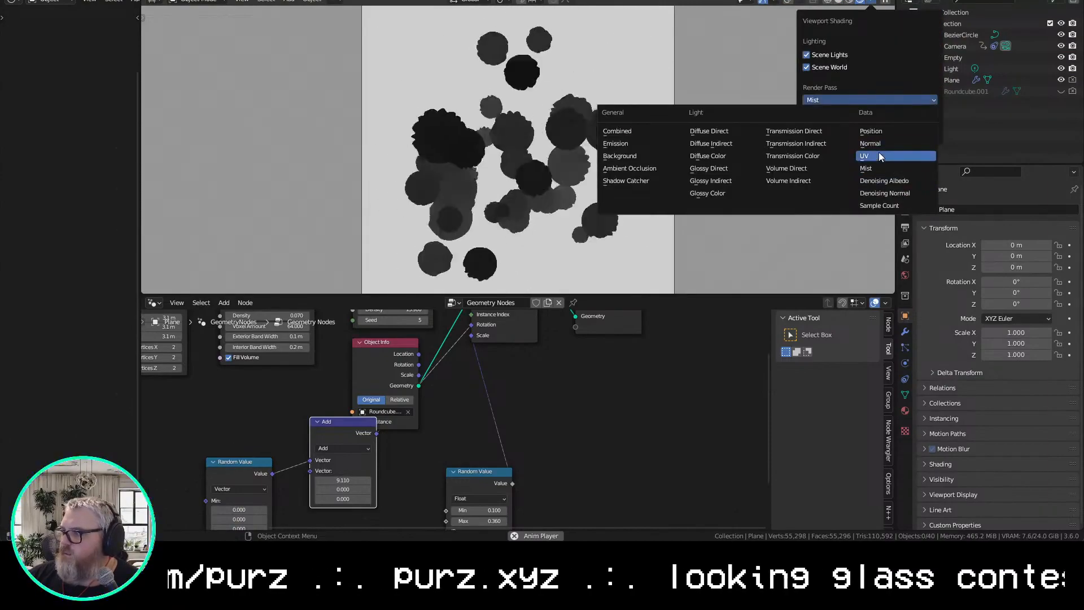
pyautogui.click(879, 144)
pyautogui.click(882, 100)
pyautogui.click(881, 132)
pyautogui.click(883, 100)
pyautogui.click(888, 180)
pyautogui.click(887, 100)
pyautogui.click(892, 196)
pyautogui.click(890, 205)
pyautogui.click(873, 99)
pyautogui.click(627, 143)
pyautogui.click(847, 101)
pyautogui.click(633, 156)
pyautogui.click(844, 101)
pyautogui.click(647, 169)
pyautogui.click(841, 100)
pyautogui.click(837, 100)
pyautogui.click(864, 156)
pyautogui.click(859, 100)
pyautogui.click(883, 167)
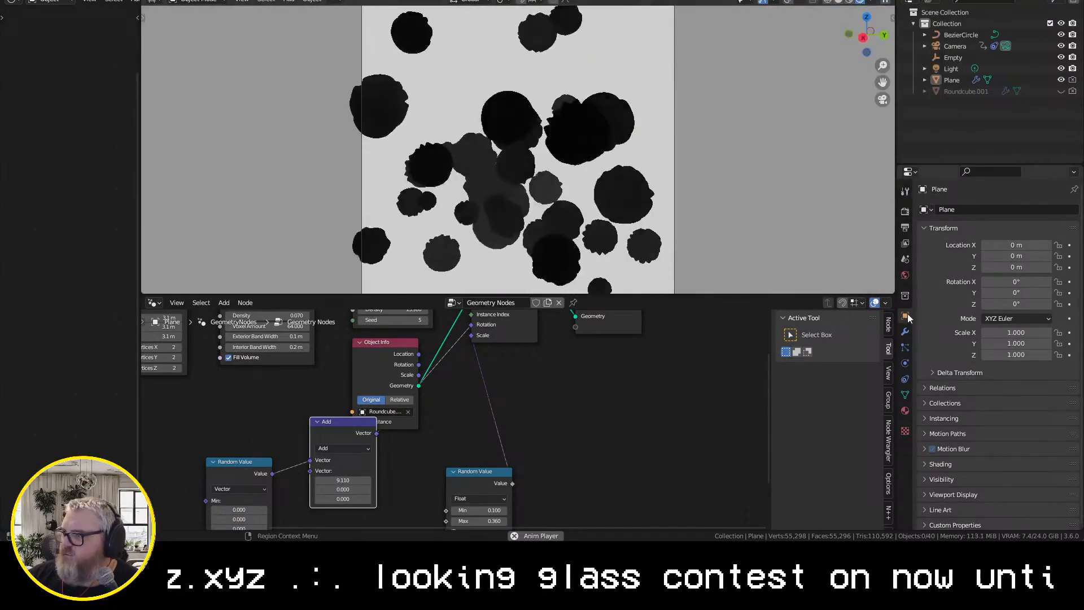
# Enable the Mist data pass in the view layer and go to the Compositing workspace
pyautogui.click(905, 227)
pyautogui.click(905, 243)
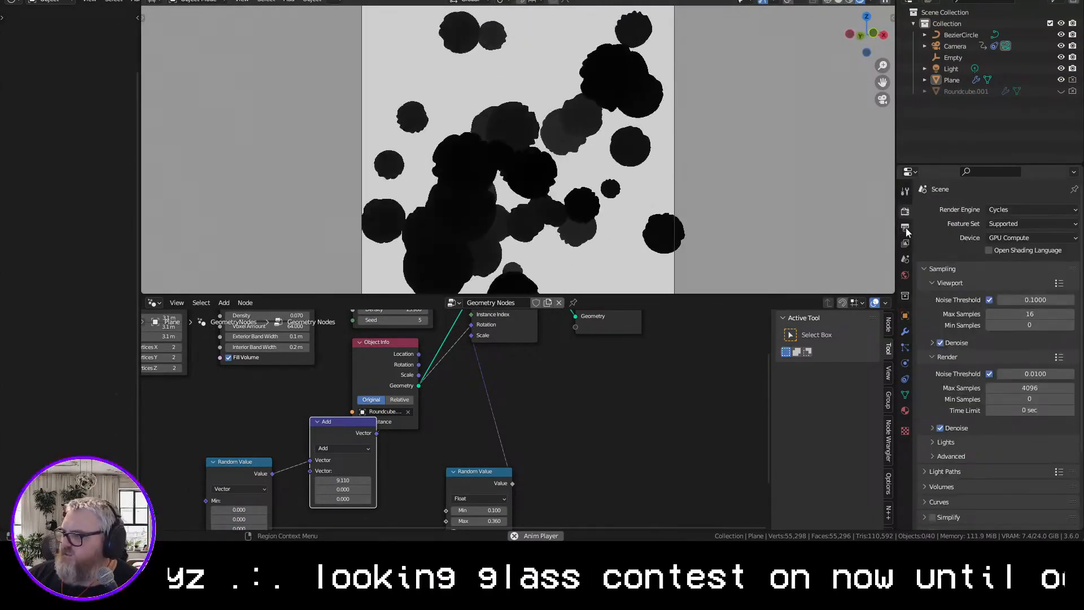
pyautogui.scroll(-10, 953, 361)
pyautogui.scroll(10, 953, 365)
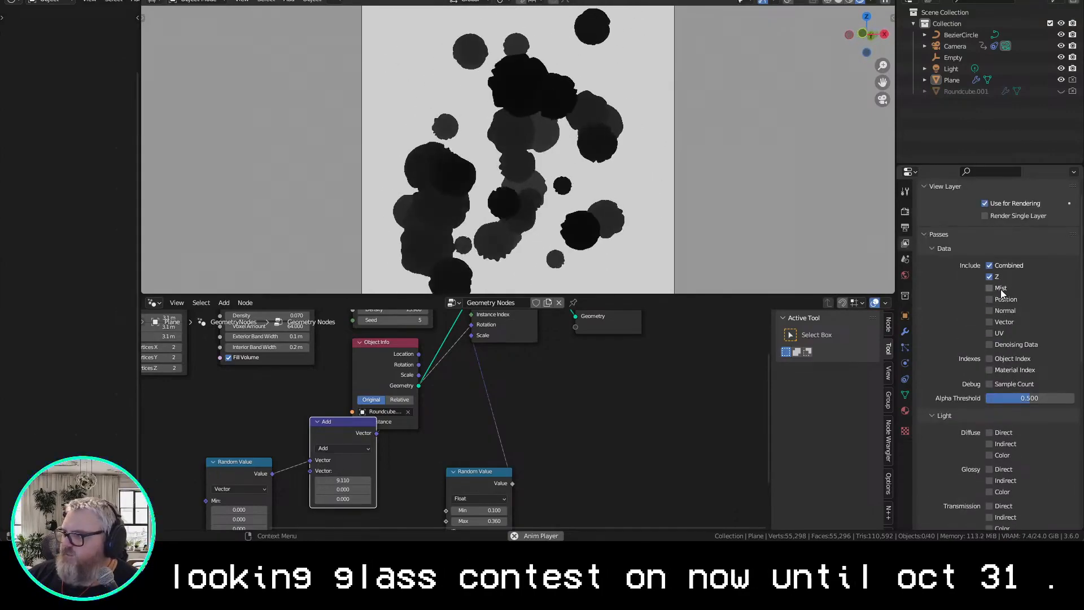
pyautogui.click(1000, 290)
pyautogui.click(496, 1)
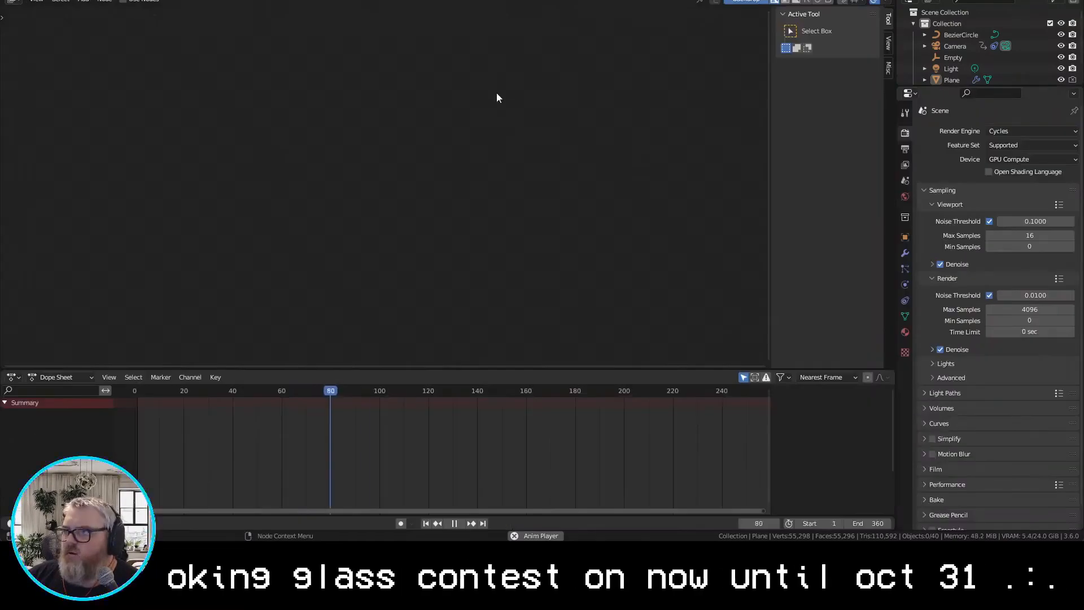
# Switch to the browser, search for "generate depth maps in blender" and expand the question on creating a depth map
pyautogui.hotkey('alt', 'Tab')
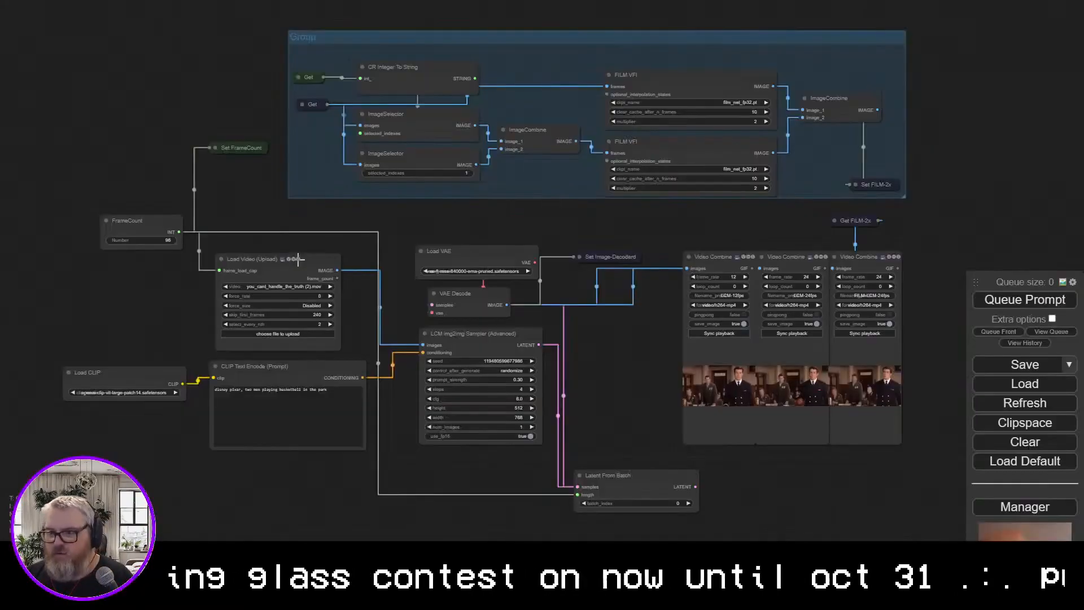
pyautogui.hotkey('ctrl', 't')
pyautogui.write('generate depth maps in blender')
pyautogui.press('Return')
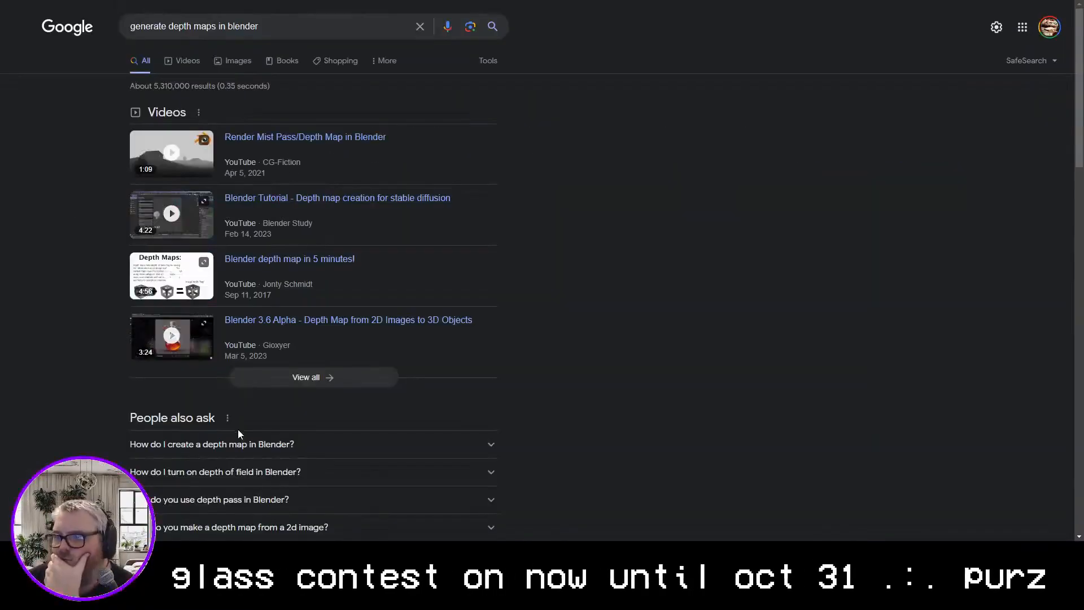
pyautogui.click(240, 443)
pyautogui.scroll(-7, 239, 443)
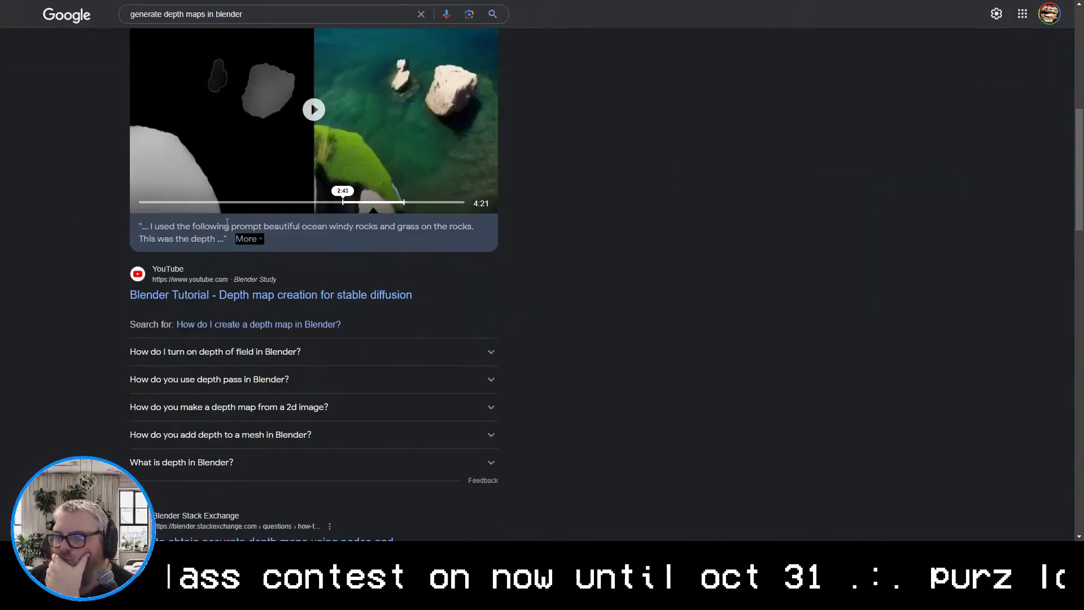
pyautogui.hotkey('ctrl', 'shift', 'Tab')
pyautogui.hotkey('ctrl', 'shift', 'Tab')
pyautogui.hotkey('ctrl', 'shift', 'Tab')
pyautogui.hotkey('ctrl', 'shift', 'Tab')
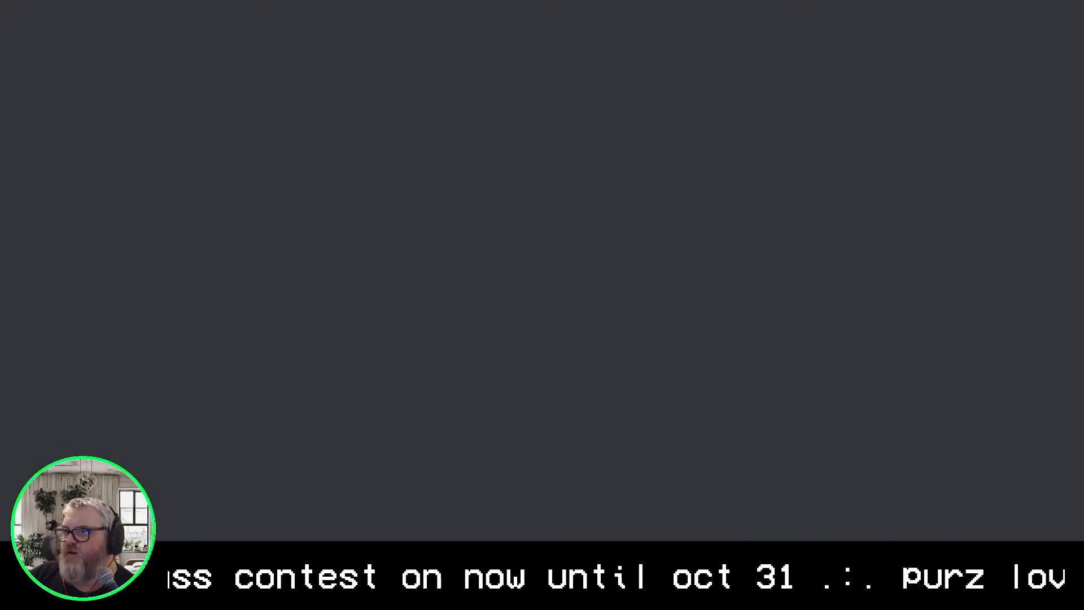
pyautogui.hotkey('ctrl', 'Tab')
pyautogui.hotkey('ctrl', 'Tab')
pyautogui.hotkey('ctrl', 'Tab')
# Switch back to Blender, examine the mist-shaded roundcubes from a free viewpoint and return to the camera view
pyautogui.hotkey('alt', 'Tab')
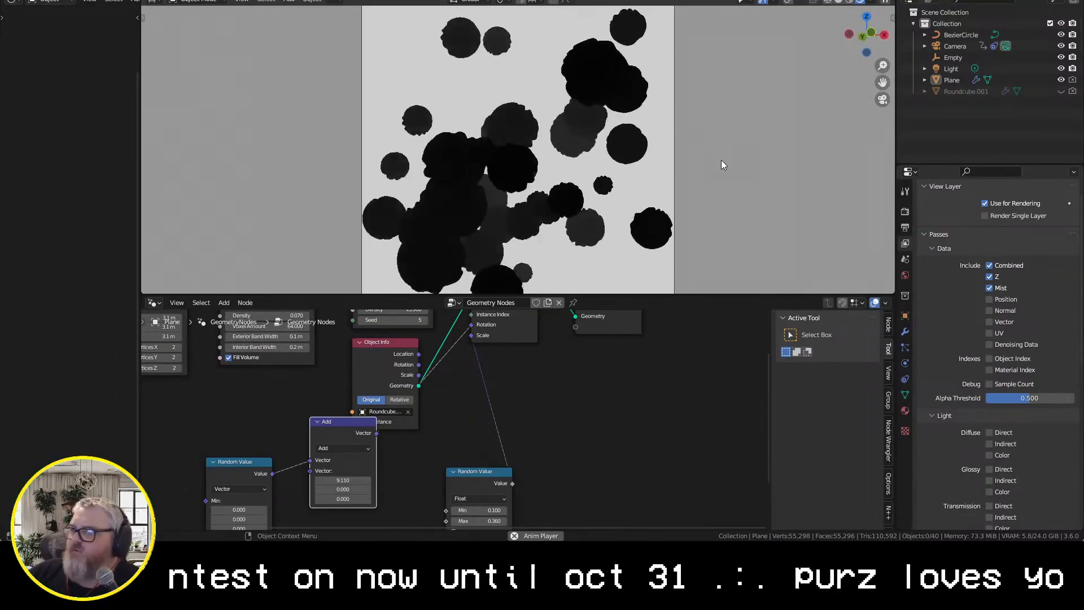
pyautogui.moveTo(737, 118); pyautogui.dragTo(500, 170, button='middle')
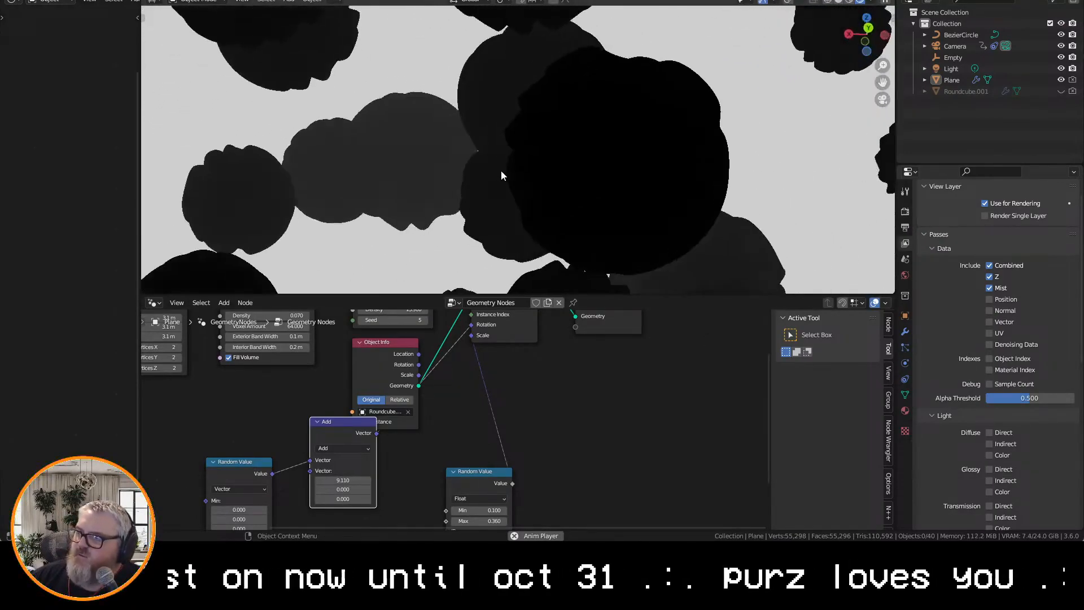
pyautogui.press('KP_0')
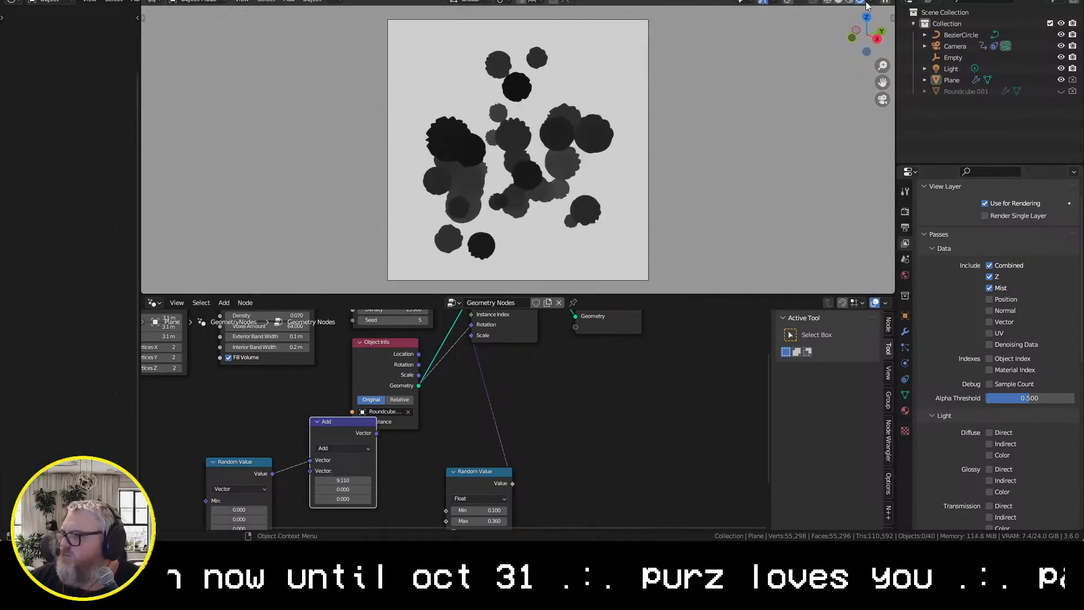
# Turn on compositing nodes for the scene and check the camera viewport's shading in the Layout workspace
pyautogui.click(490, 0)
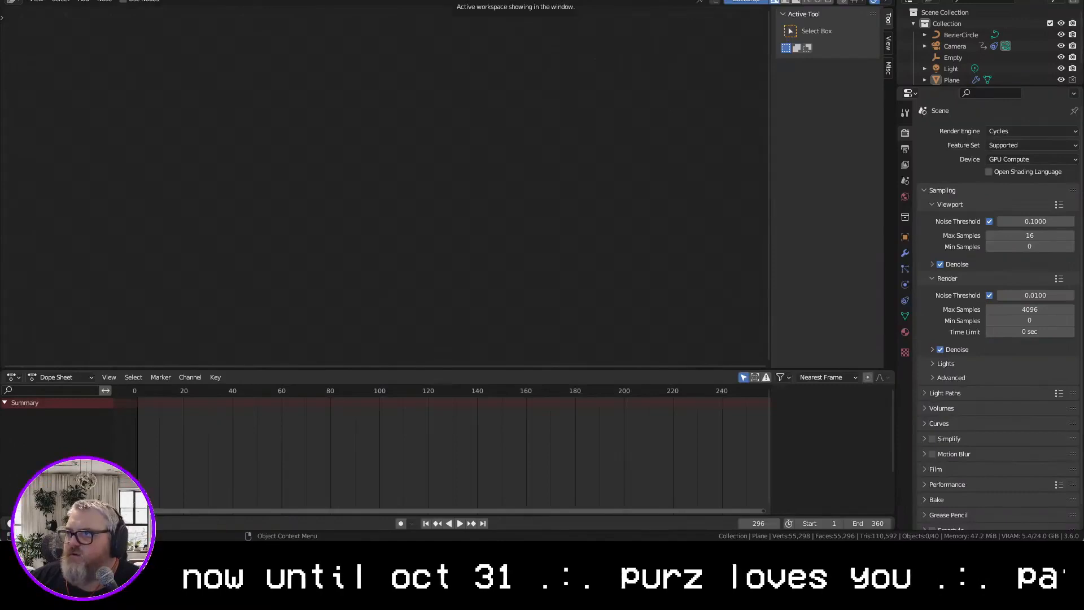
pyautogui.click(132, 1)
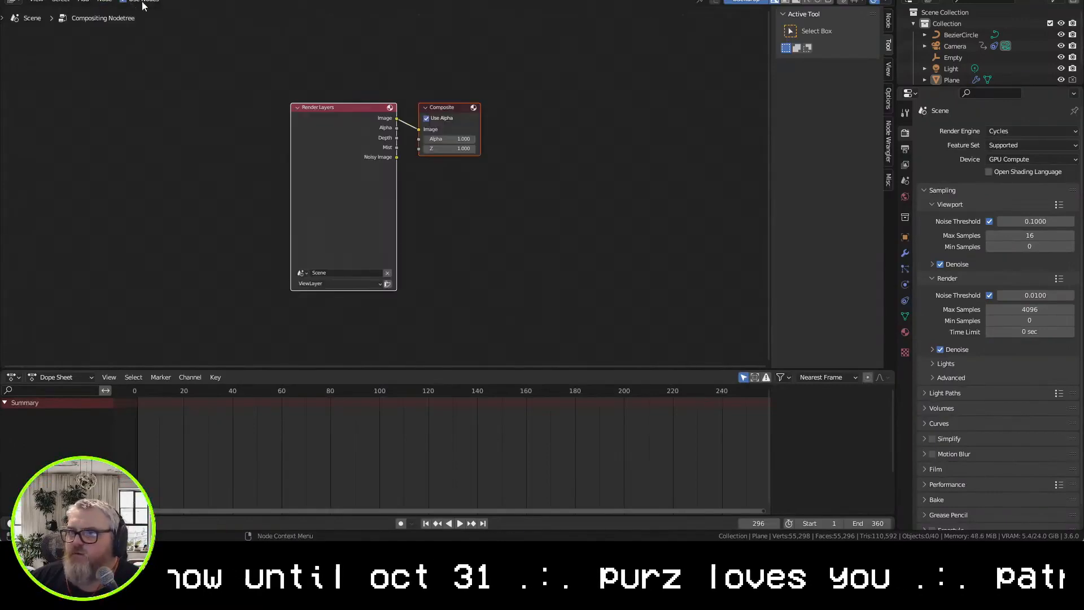
pyautogui.click(541, 0)
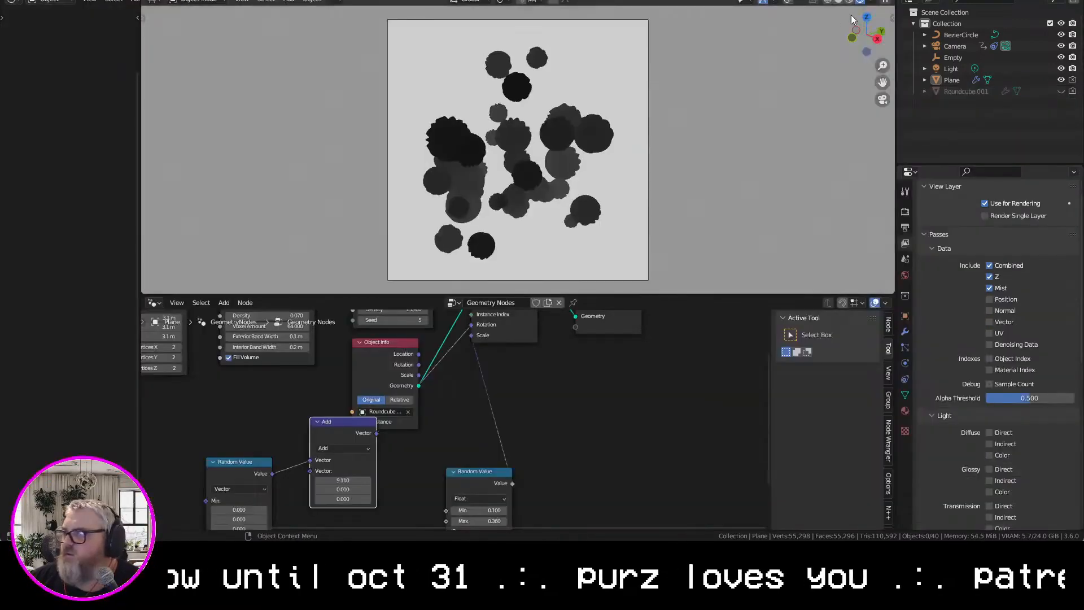
pyautogui.click(870, 3)
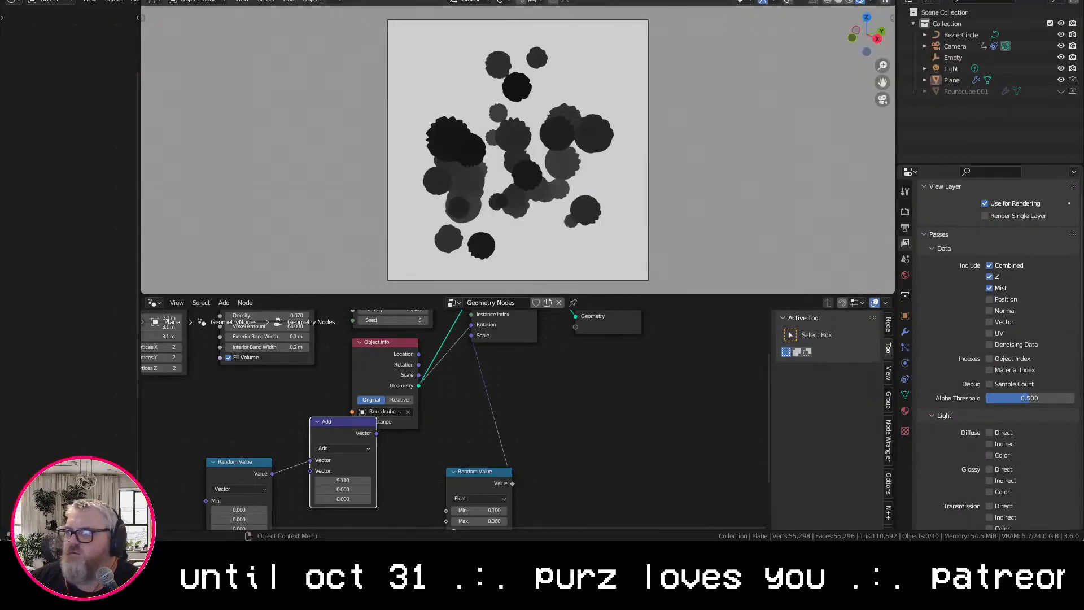
# Spread the Render Layers and Composite nodes apart in the compositor and link the Mist output to the Composite Image input
pyautogui.click(490, 0)
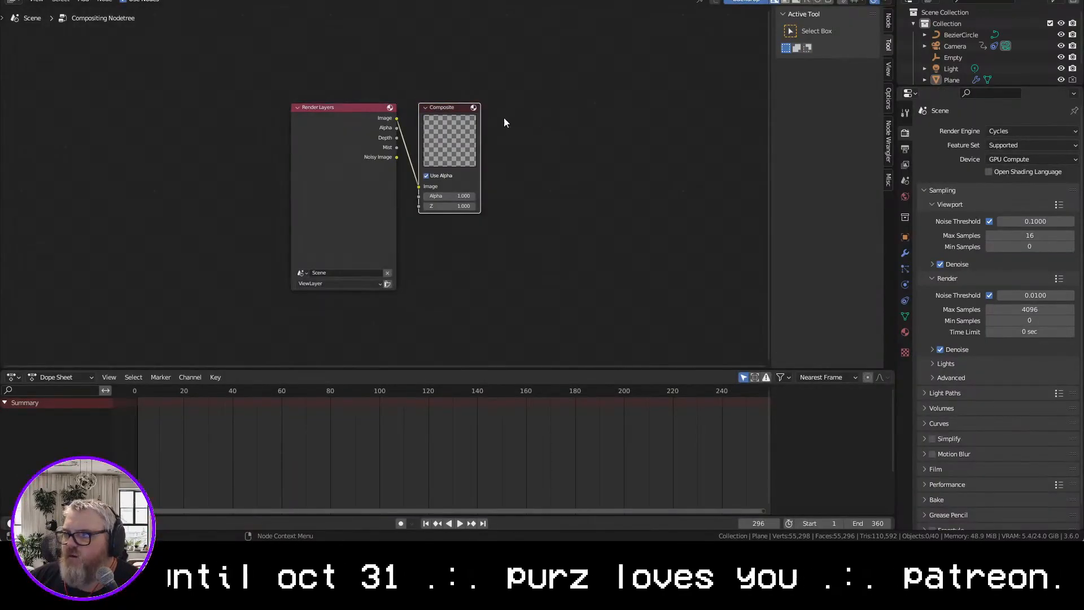
pyautogui.click(426, 107)
pyautogui.moveTo(439, 110); pyautogui.dragTo(500, 111)
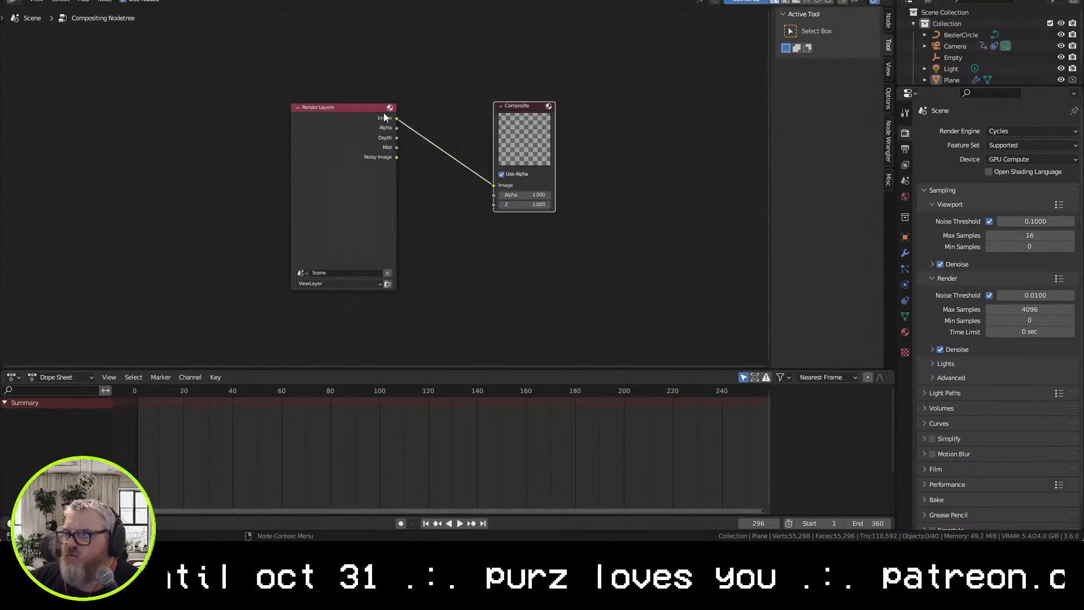
pyautogui.moveTo(382, 115); pyautogui.dragTo(183, 119)
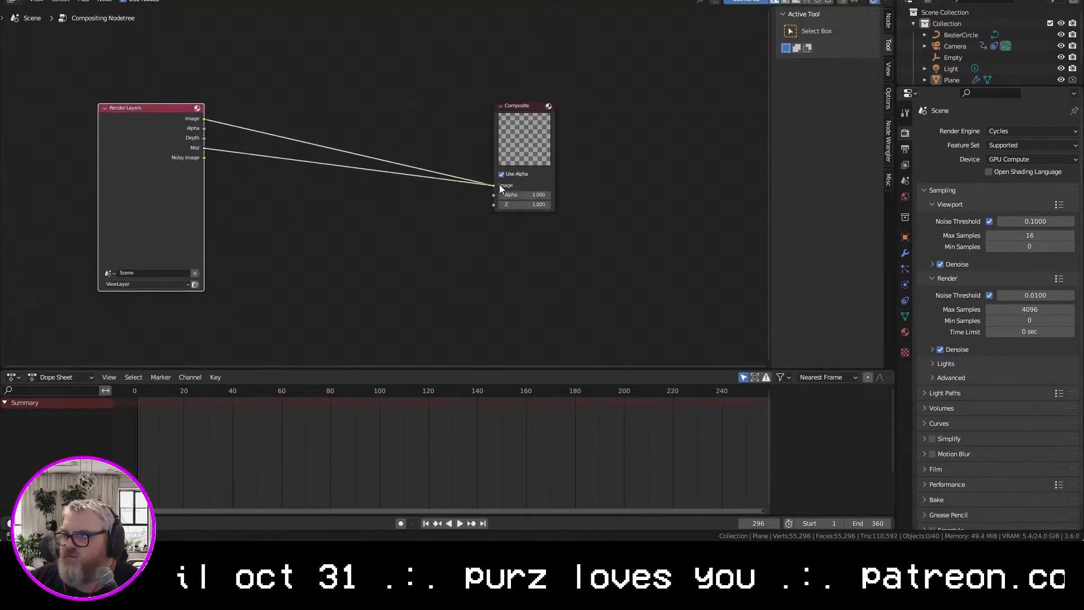
pyautogui.moveTo(529, 109); pyautogui.dragTo(596, 92)
# Run two test renders of the current frame and close them
pyautogui.press('F12')
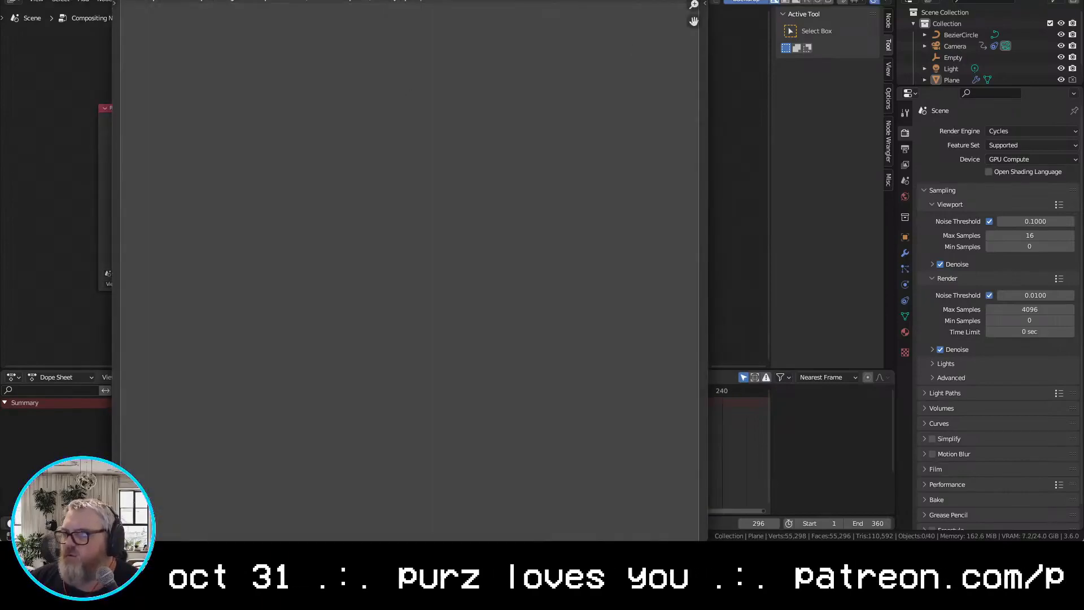
pyautogui.press('Escape')
pyautogui.press('F12')
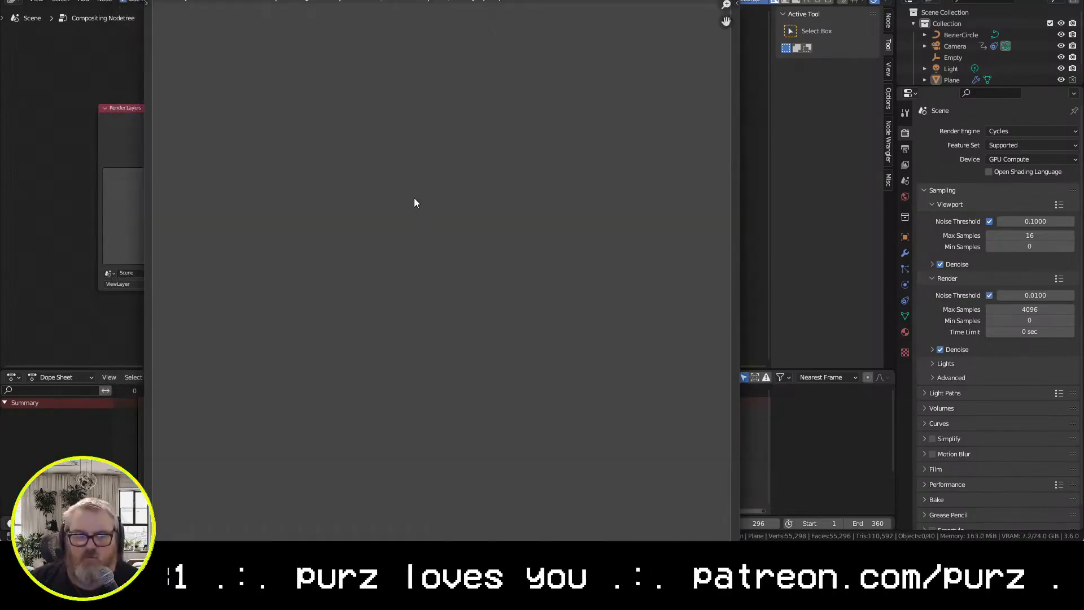
pyautogui.press('Escape')
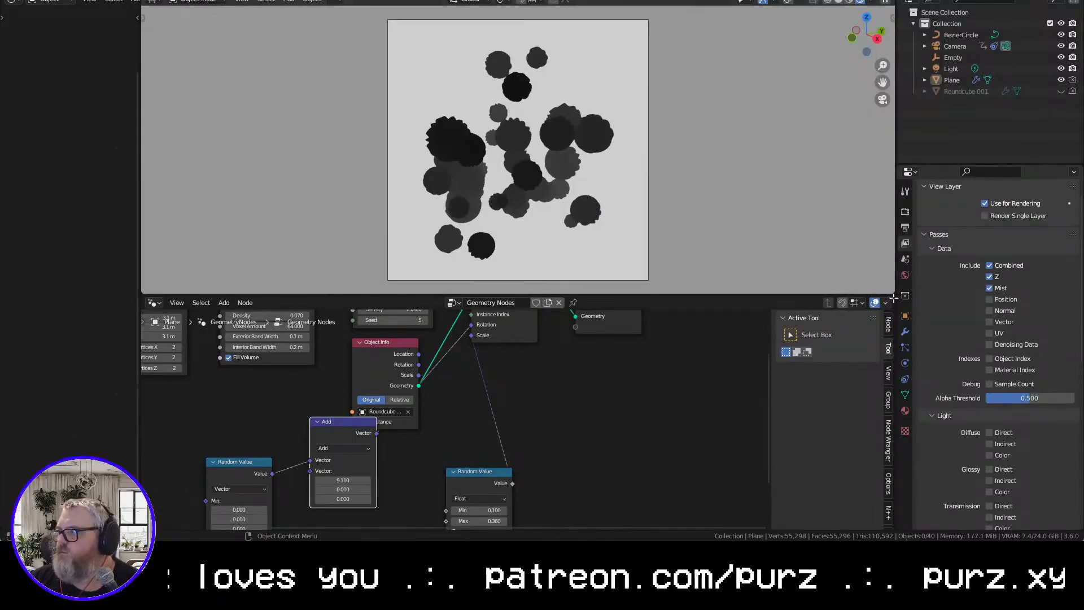
# Set the World's mist pass depth to 11 m and its background color to black
pyautogui.click(905, 275)
pyautogui.moveTo(1016, 356)
pyautogui.mouseDown()
pyautogui.moveTo(993, 357)
pyautogui.moveTo(1033, 357)
pyautogui.mouseUp()
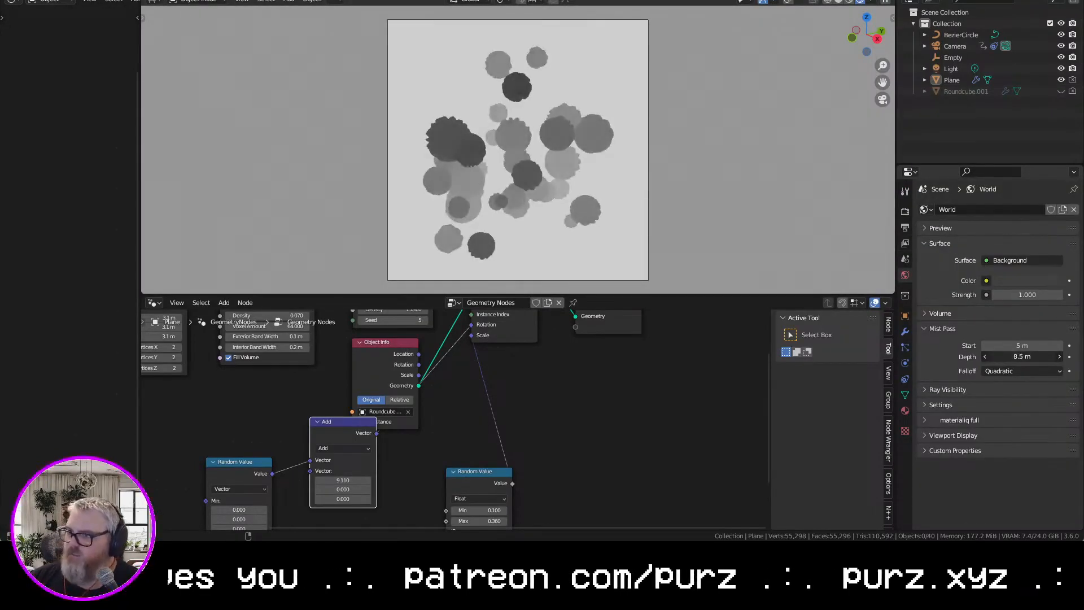
pyautogui.click(1021, 280)
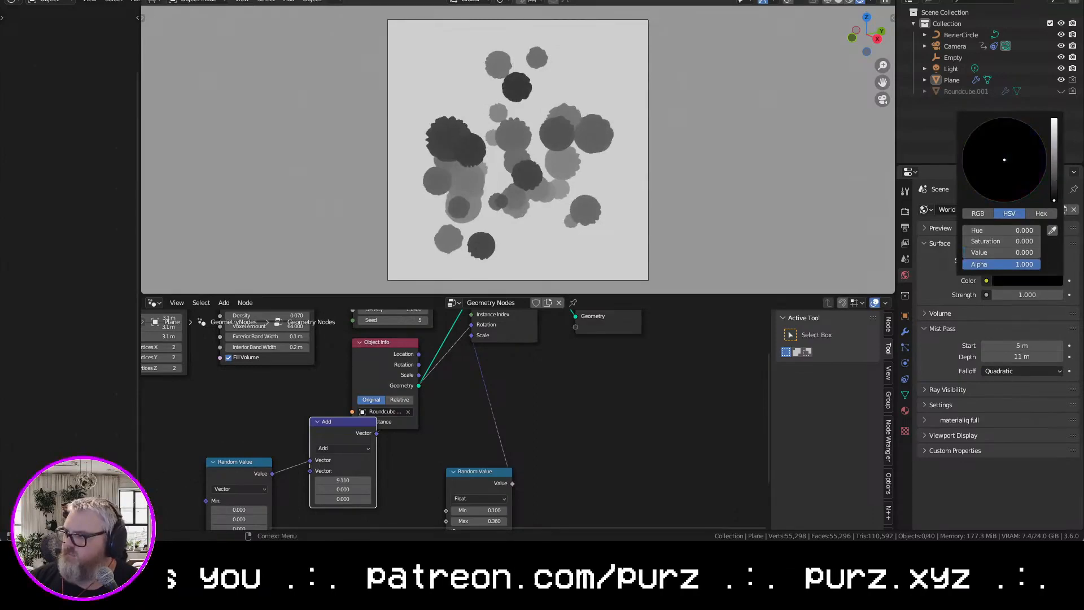
pyautogui.moveTo(1054, 185); pyautogui.dragTo(1054, 205)
# Try a mist start of 6.2 m, set it to 4 m and keep the Quadratic falloff
pyautogui.moveTo(1021, 345); pyautogui.dragTo(1044, 345)
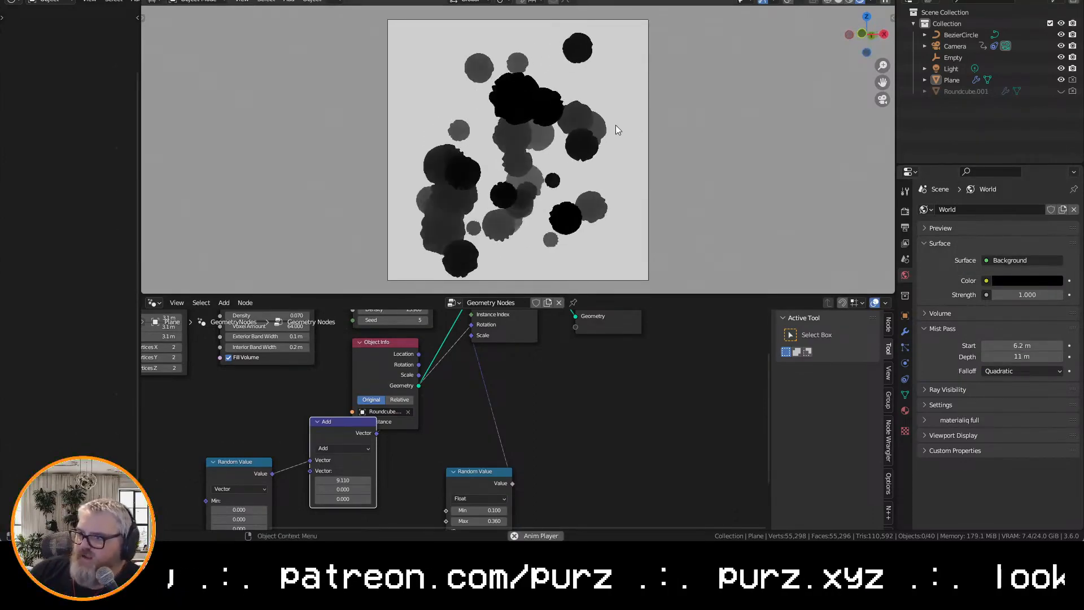
pyautogui.moveTo(1026, 346); pyautogui.dragTo(998, 346)
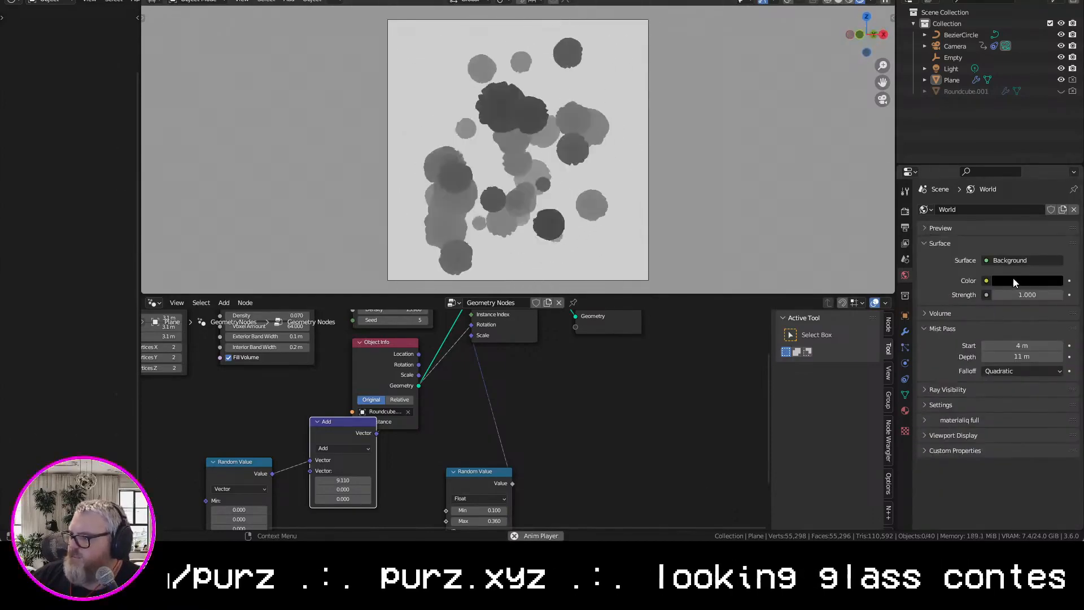
pyautogui.click(1008, 370)
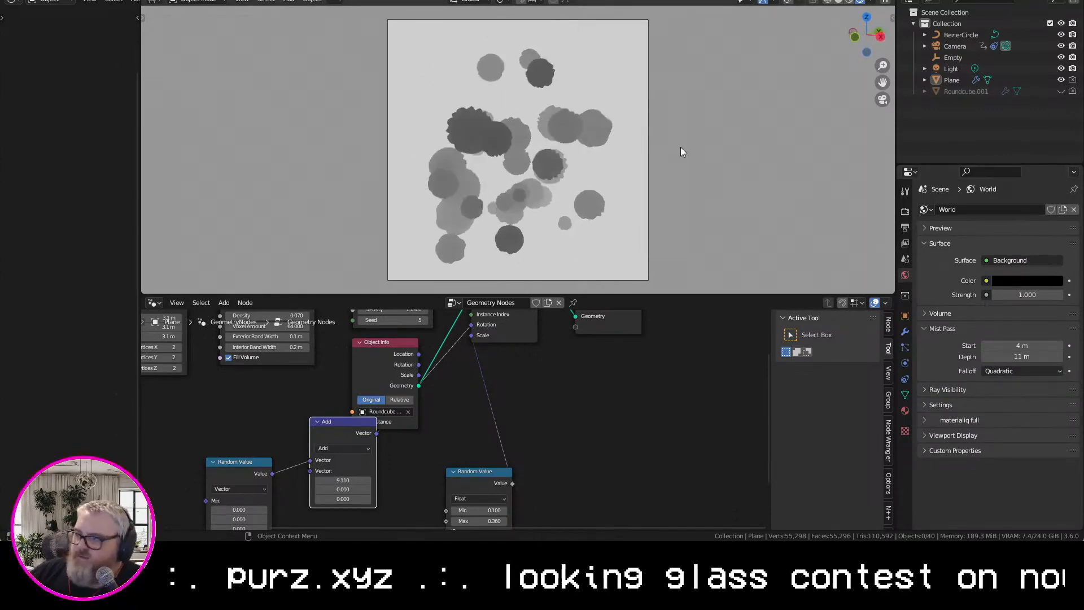
# Look through the scene's render settings and the viewport's shading options
pyautogui.click(906, 213)
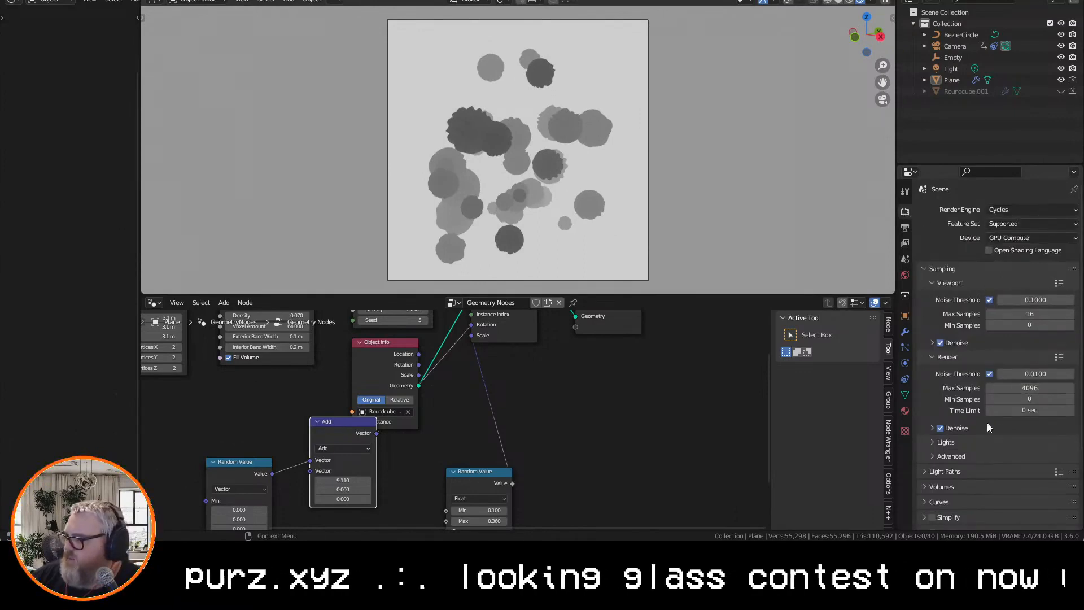
pyautogui.scroll(-5, 994, 428)
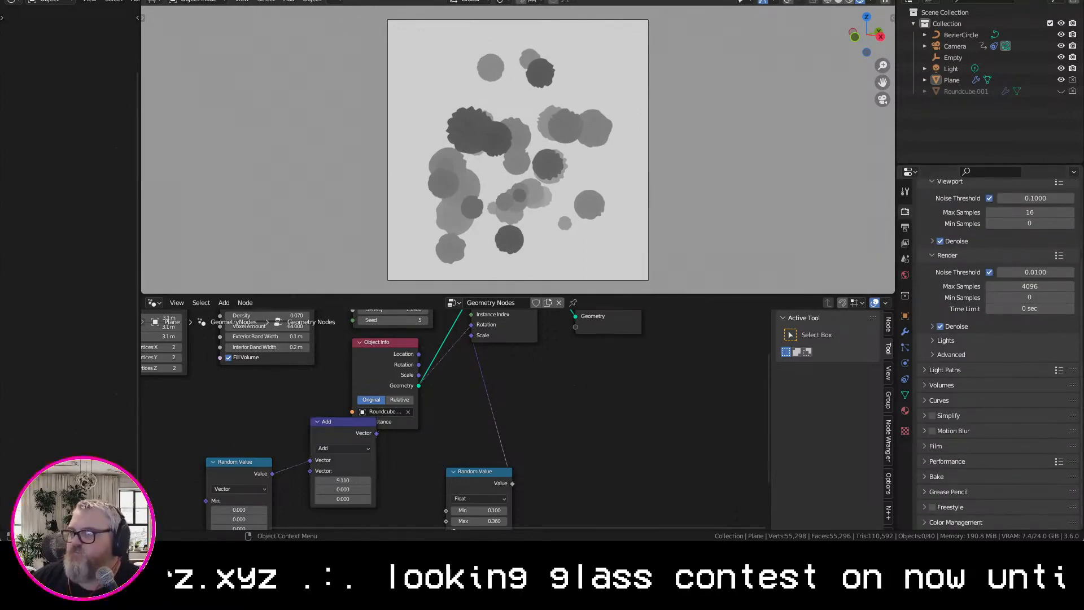
pyautogui.click(874, 2)
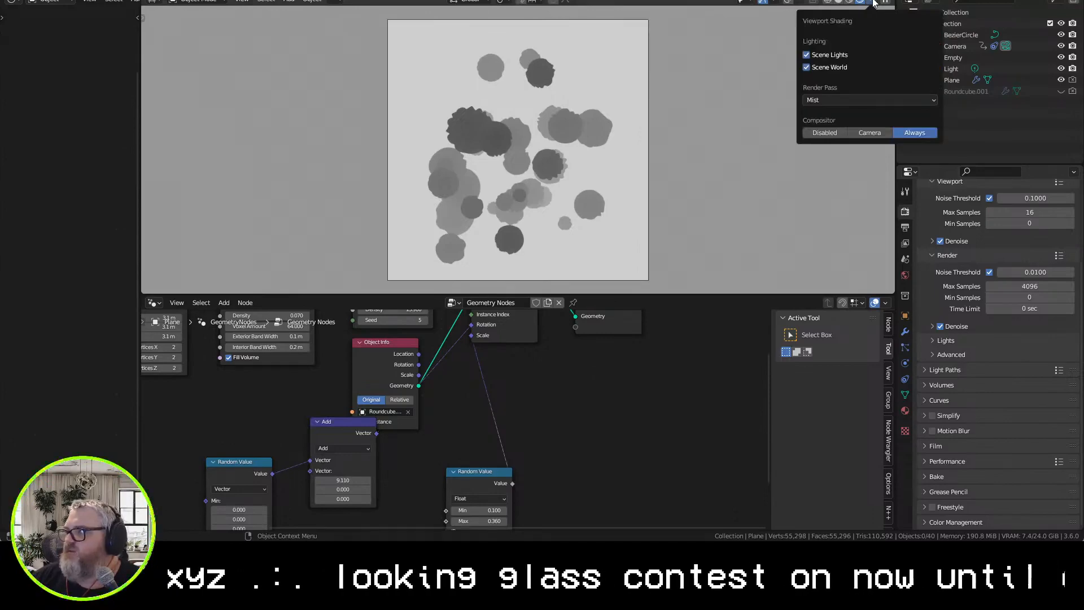
# Switch to the web browser and search for "how to render just the mist pass in blender"
pyautogui.click(100, 425)
pyautogui.hotkey('ctrl', 't')
pyautogui.write('how to render just the mi')
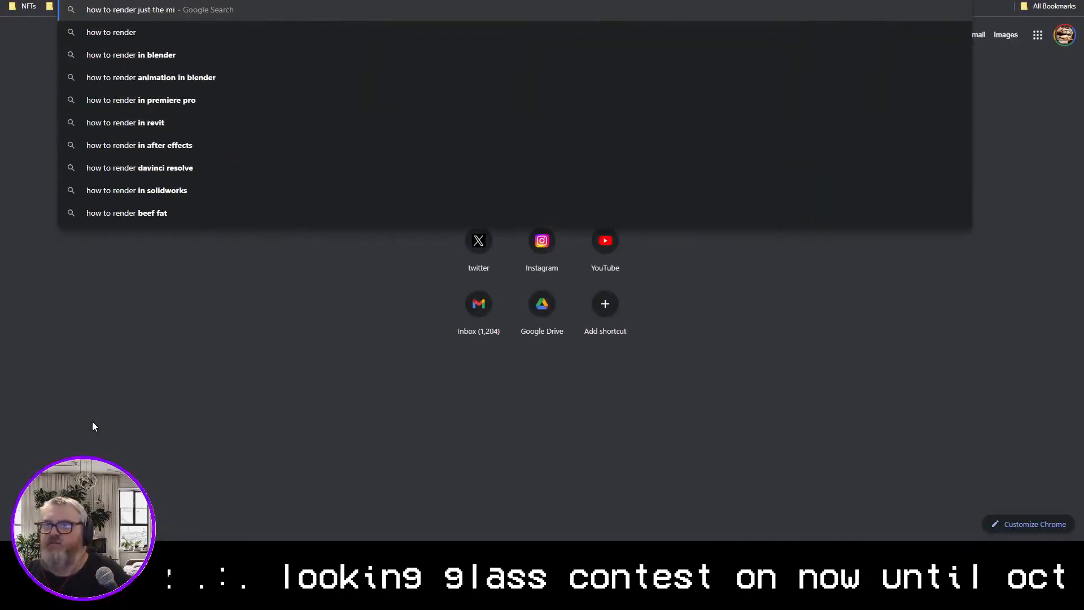
pyautogui.write('st pass in blender')
pyautogui.press('Return')
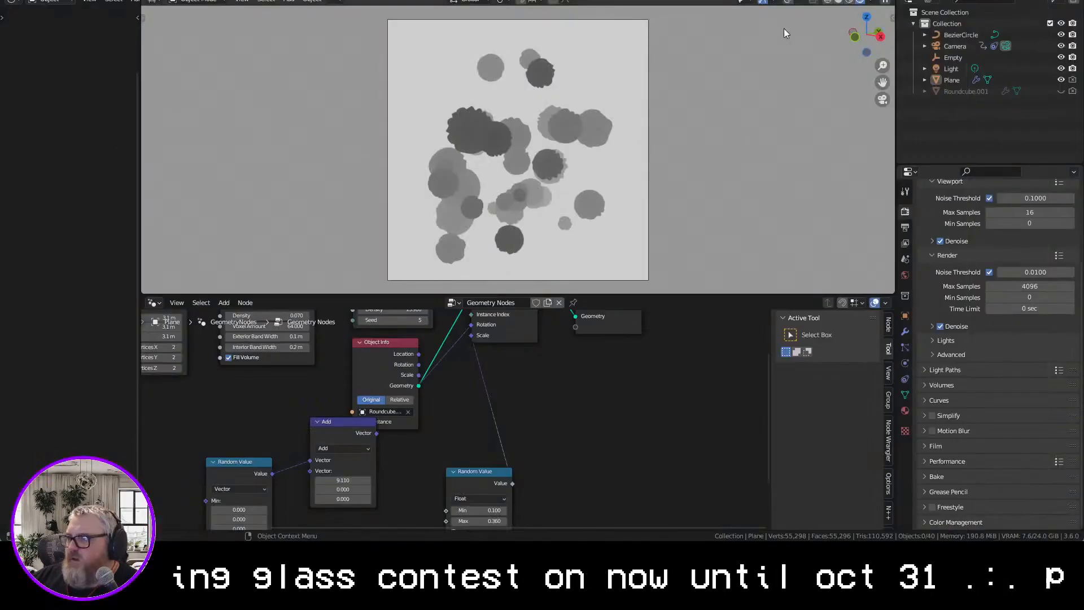
# Return to Blender, change the narrow area beside the viewport to the Compositor, widen it and frame its nodes
pyautogui.click(13, 3)
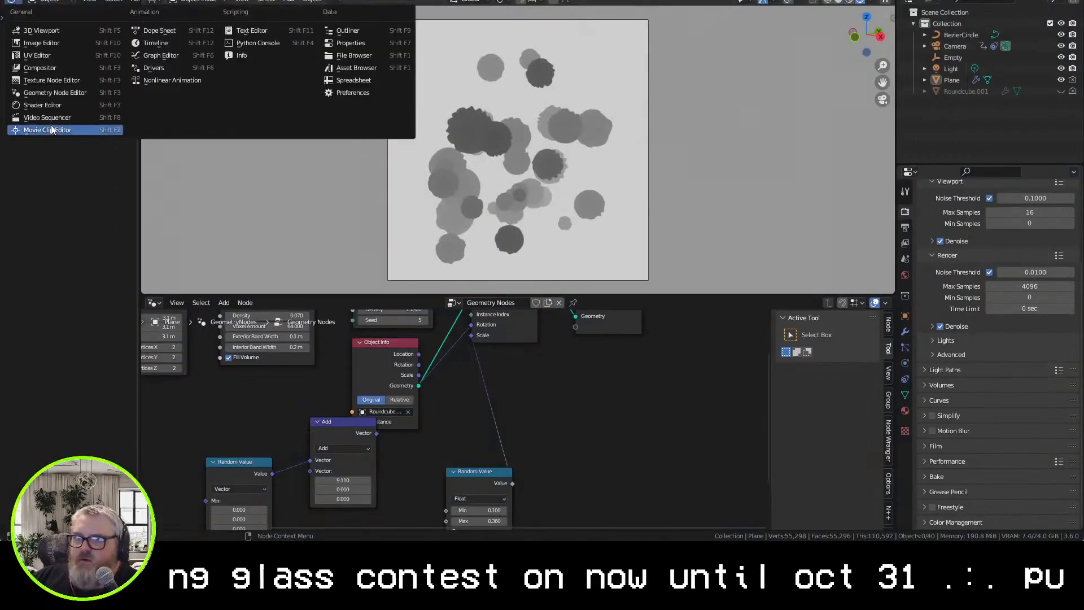
pyautogui.click(50, 68)
pyautogui.moveTo(140, 137); pyautogui.dragTo(337, 158)
pyautogui.scroll(-6, 179, 288)
pyautogui.moveTo(261, 229); pyautogui.dragTo(135, 243)
pyautogui.scroll(6, 136, 255)
pyautogui.press('Home')
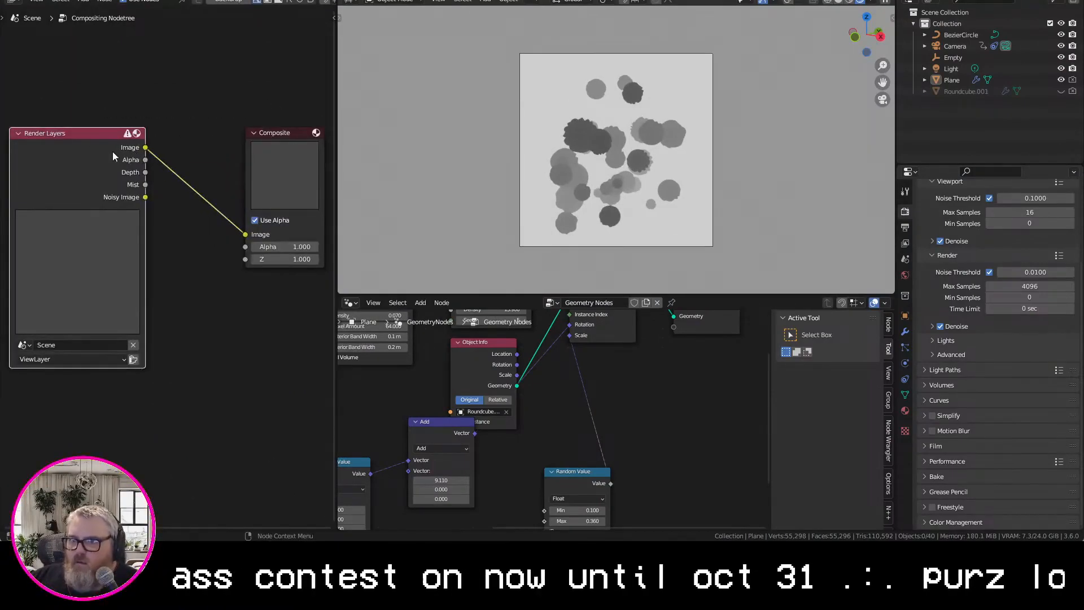
# Insert a Mix node before Composite, link Render Layers' Image and Mist outputs to its two Image inputs and set its factor to 1
pyautogui.click(157, 175)
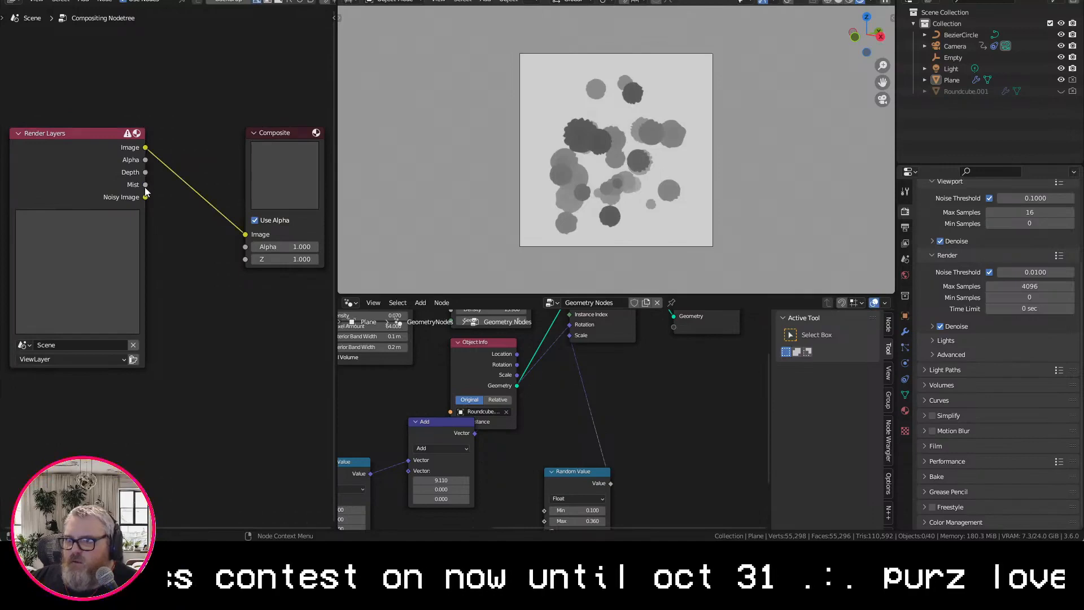
pyautogui.hotkey('shift', 'a')
pyautogui.write('mix')
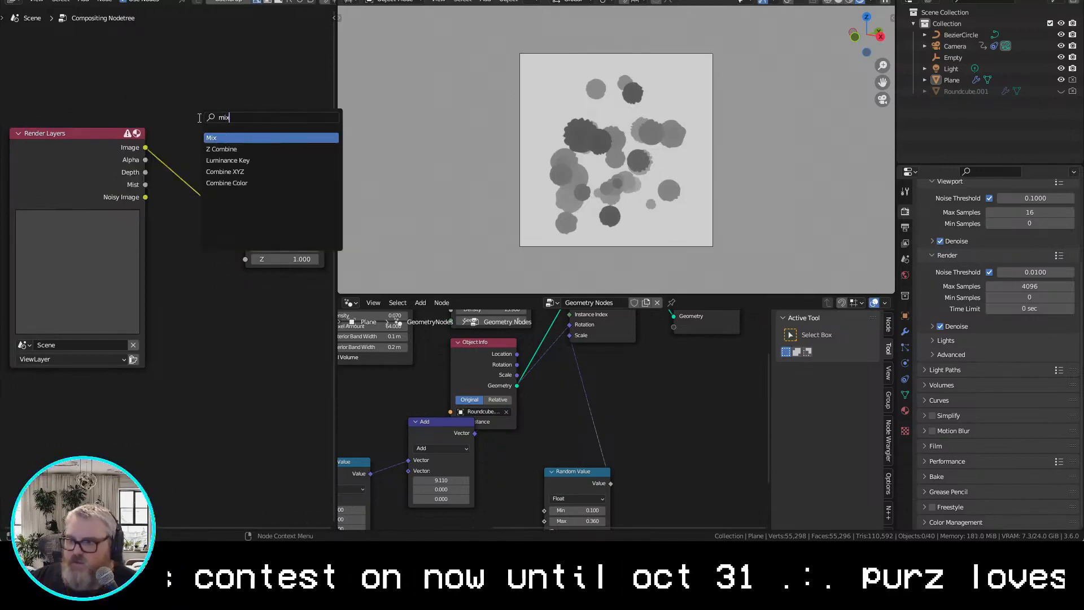
pyautogui.press('Return')
pyautogui.click(193, 228)
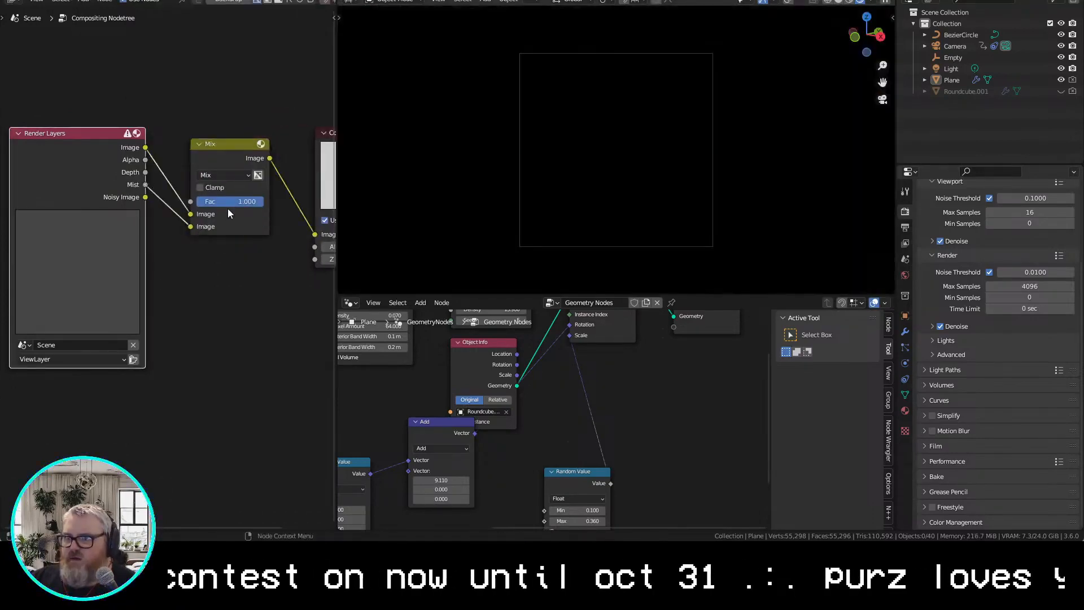
# Switch the viewport's displayed render pass to Combined
pyautogui.press('a')
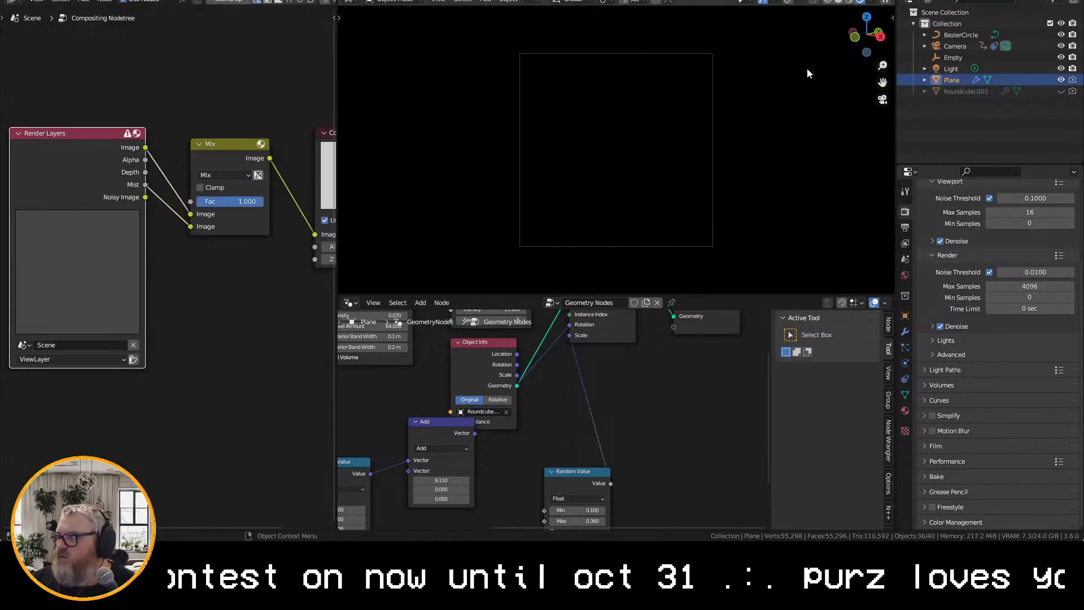
pyautogui.click(875, 3)
pyautogui.click(872, 100)
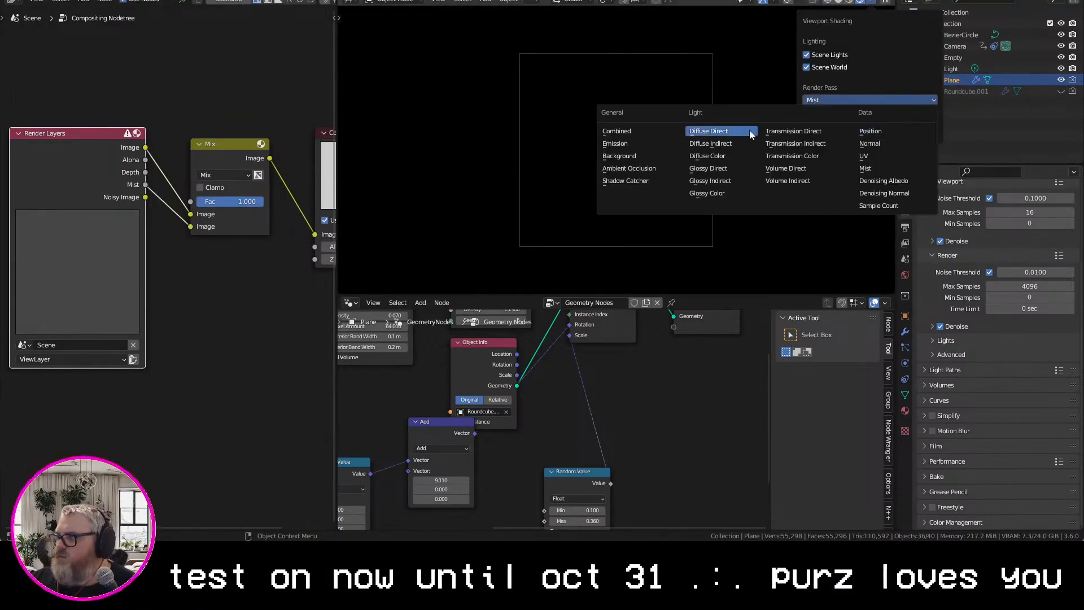
pyautogui.click(631, 134)
pyautogui.click(875, 166)
pyautogui.moveTo(260, 337); pyautogui.dragTo(181, 375, button='middle')
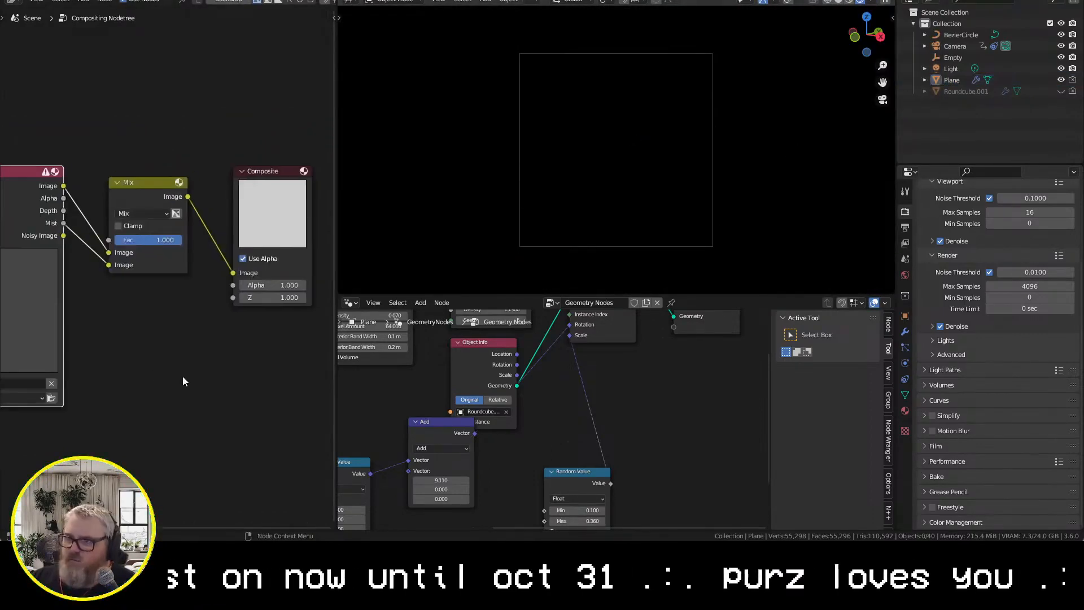
# Test-render the current frame, set the Mix node's factor to 0 and render again
pyautogui.press('F12')
pyautogui.press('Escape')
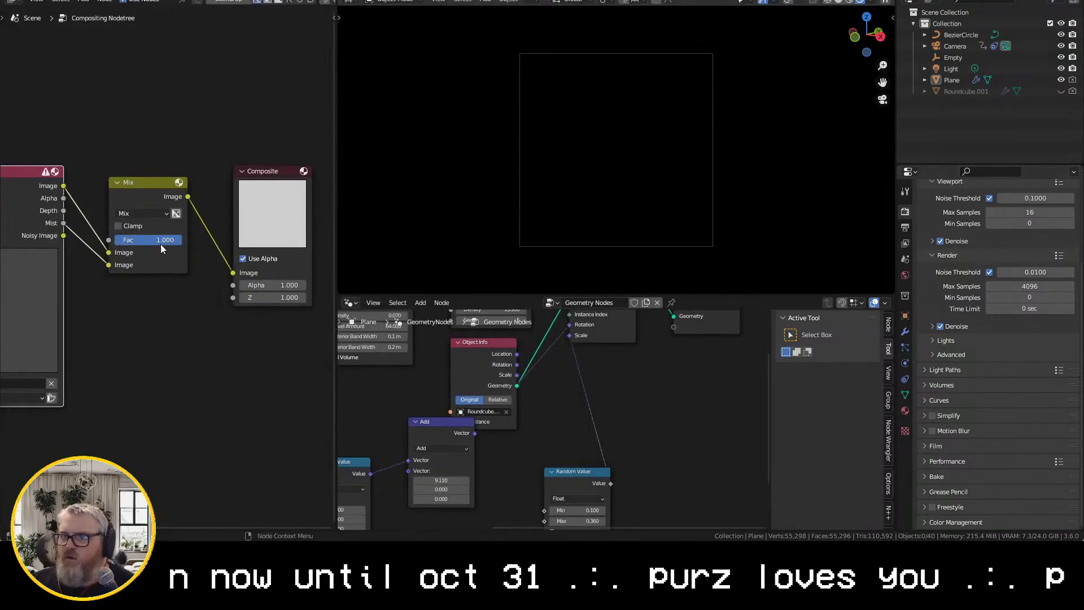
pyautogui.press('F12')
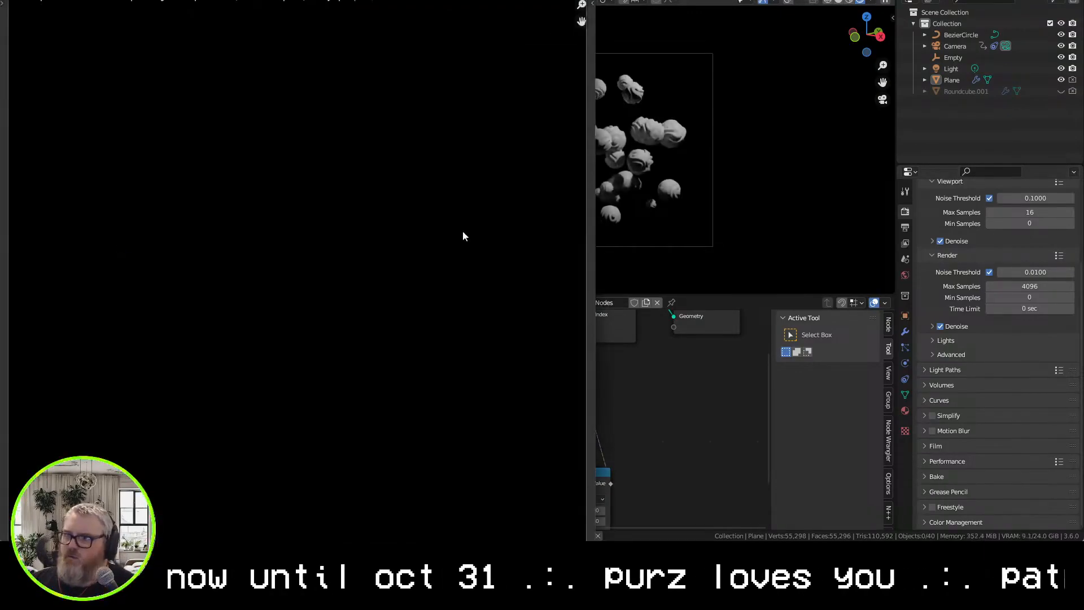
pyautogui.press('Escape')
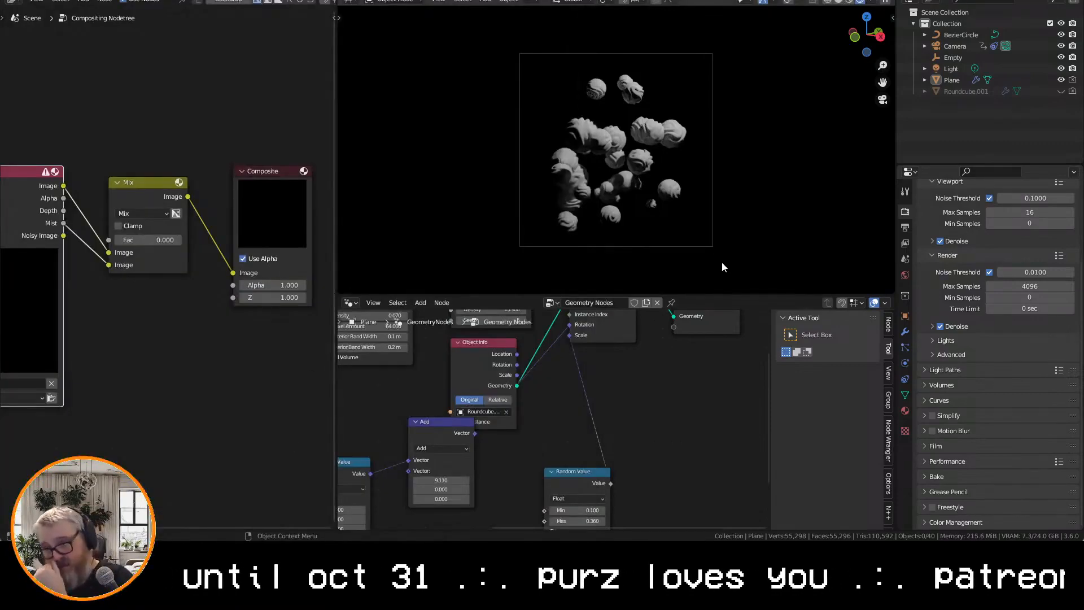
# Replace the Mist link into the Mix node's second Image input with the Depth output and set the factor to 1
pyautogui.moveTo(244, 399); pyautogui.dragTo(273, 409, button='middle')
pyautogui.scroll(-1, 206, 334)
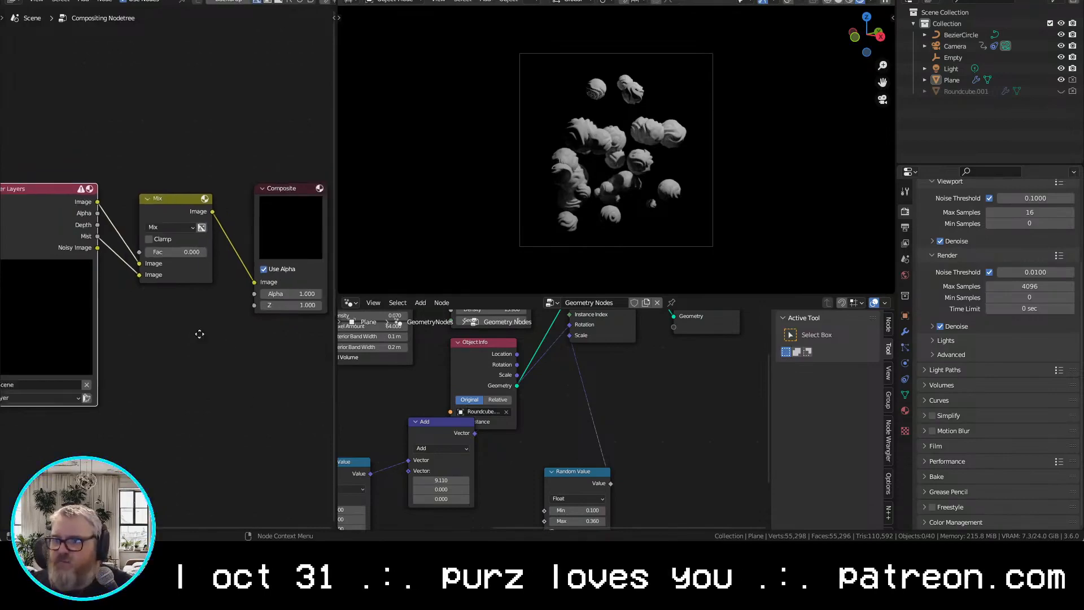
pyautogui.moveTo(192, 329); pyautogui.dragTo(230, 342, button='middle')
pyautogui.moveTo(136, 240); pyautogui.dragTo(164, 275)
pyautogui.moveTo(164, 275); pyautogui.dragTo(178, 290)
pyautogui.moveTo(198, 267); pyautogui.dragTo(249, 267)
pyautogui.moveTo(218, 350); pyautogui.dragTo(175, 375, button='middle')
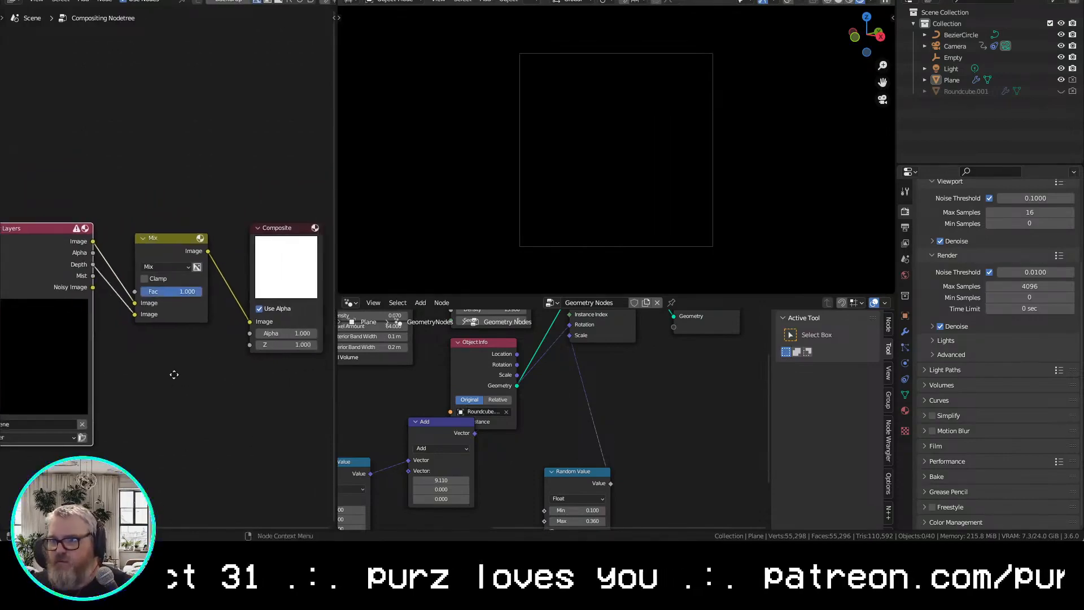
# Test-render the current frame and look through the output format, Film and Color Management settings
pyautogui.press('F12')
pyautogui.press('Escape')
pyautogui.click(905, 227)
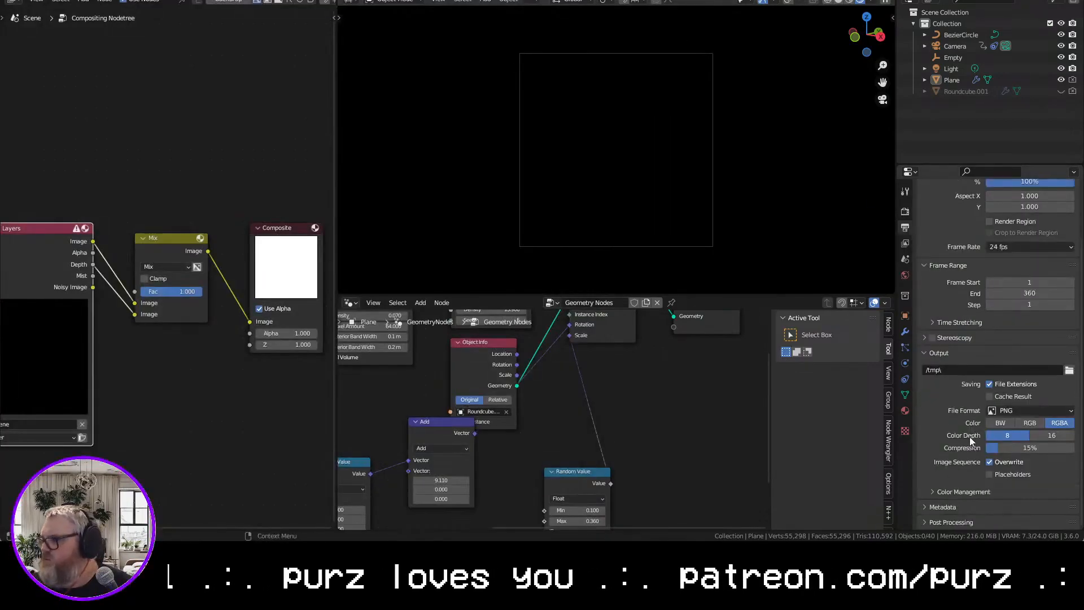
pyautogui.scroll(-3, 953, 485)
pyautogui.click(905, 212)
pyautogui.scroll(-10, 946, 302)
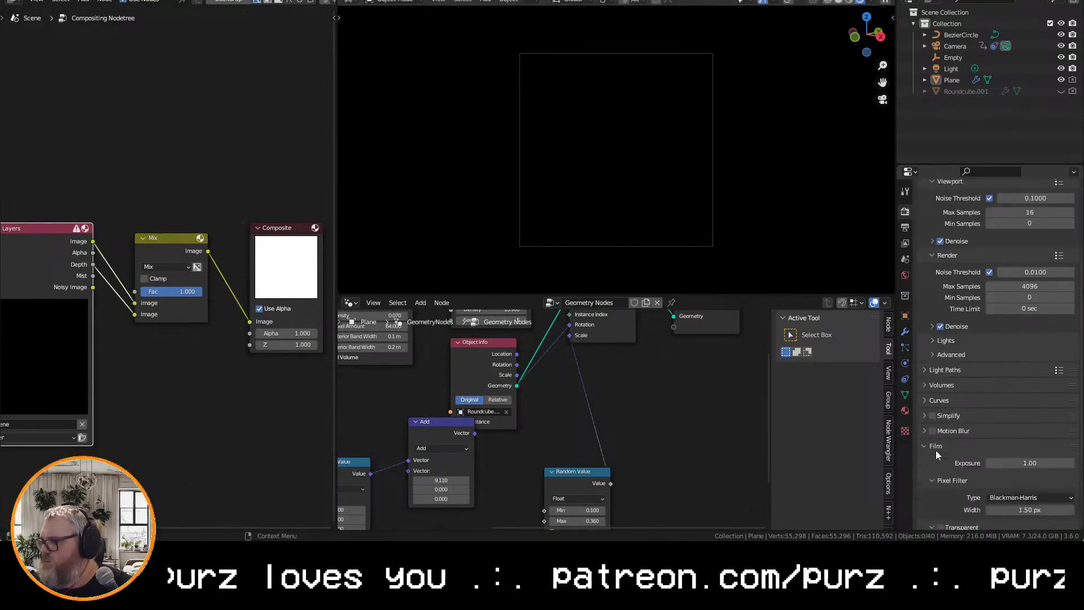
pyautogui.scroll(12, 958, 445)
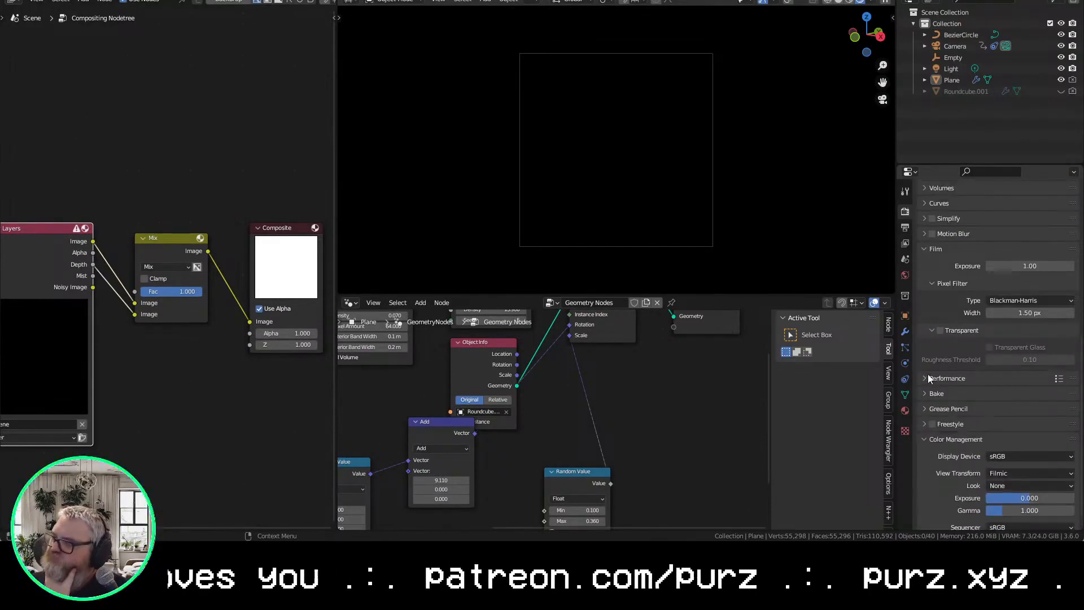
# Switch to the web browser and open a new tab
pyautogui.hotkey('alt', 'Tab')
pyautogui.hotkey('ctrl', 't')
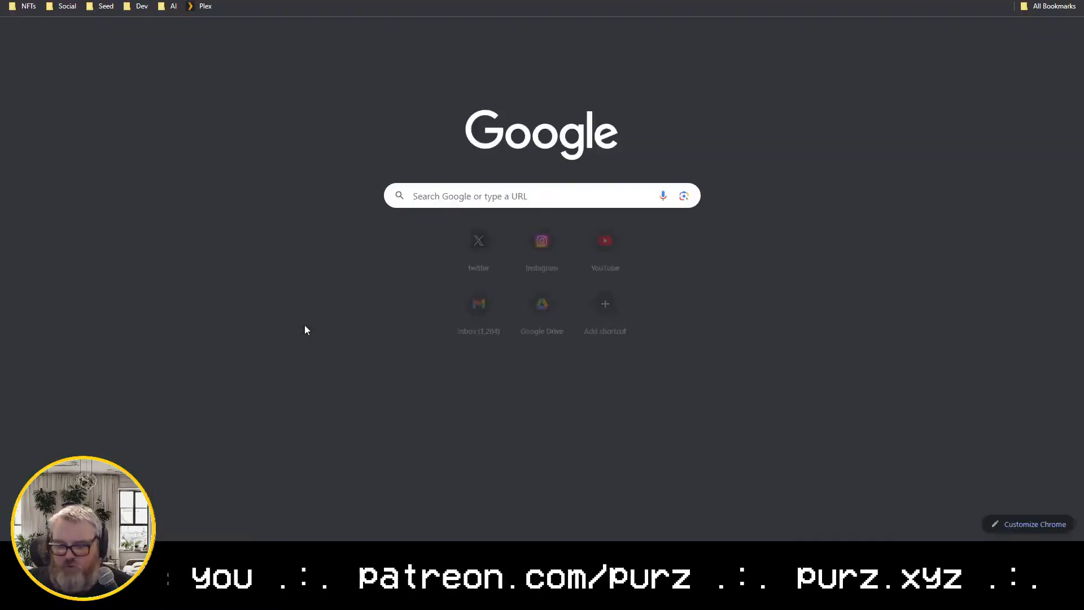
# Search Google for "render depth in blender"
pyautogui.write('render mist')
pyautogui.press('BackSpace')
pyautogui.press('BackSpace')
pyautogui.press('BackSpace')
pyautogui.press('BackSpace')
pyautogui.write('depth in blender')
pyautogui.press('Return')
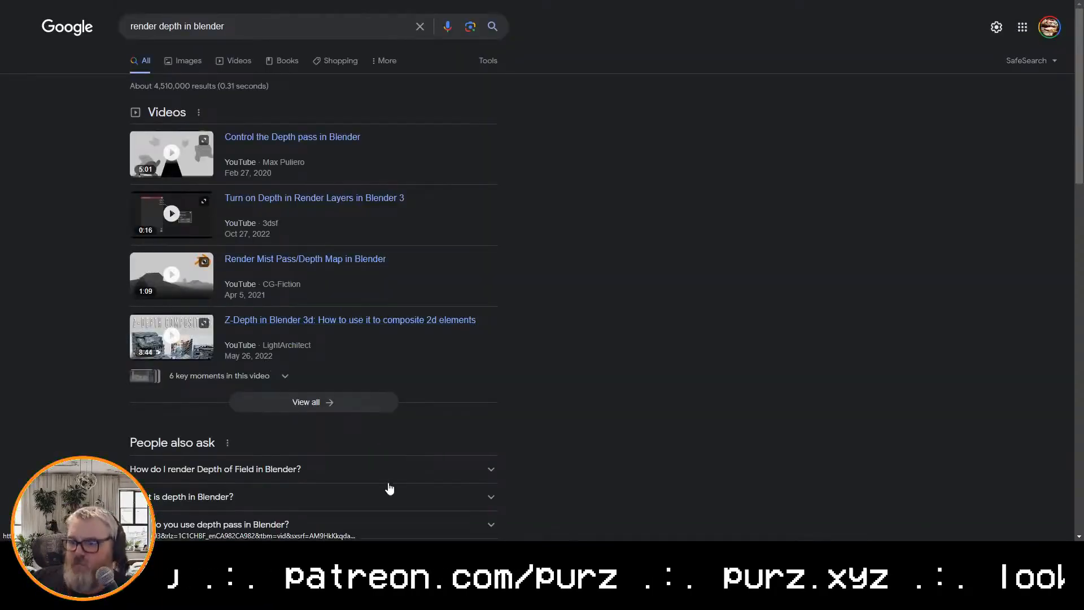
# Open the Blender issue "Render depth maps using blender 3.2" from the results and read its comments on enabling the depth pass
pyautogui.scroll(-9, 388, 491)
pyautogui.click(280, 132)
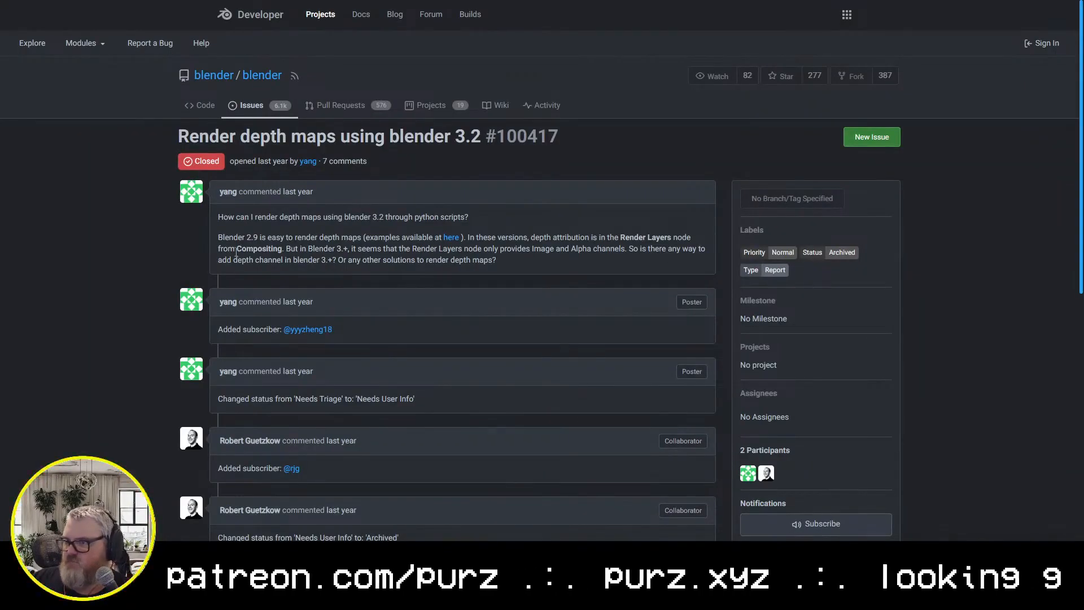
pyautogui.scroll(-5, 378, 377)
pyautogui.scroll(-2, 379, 377)
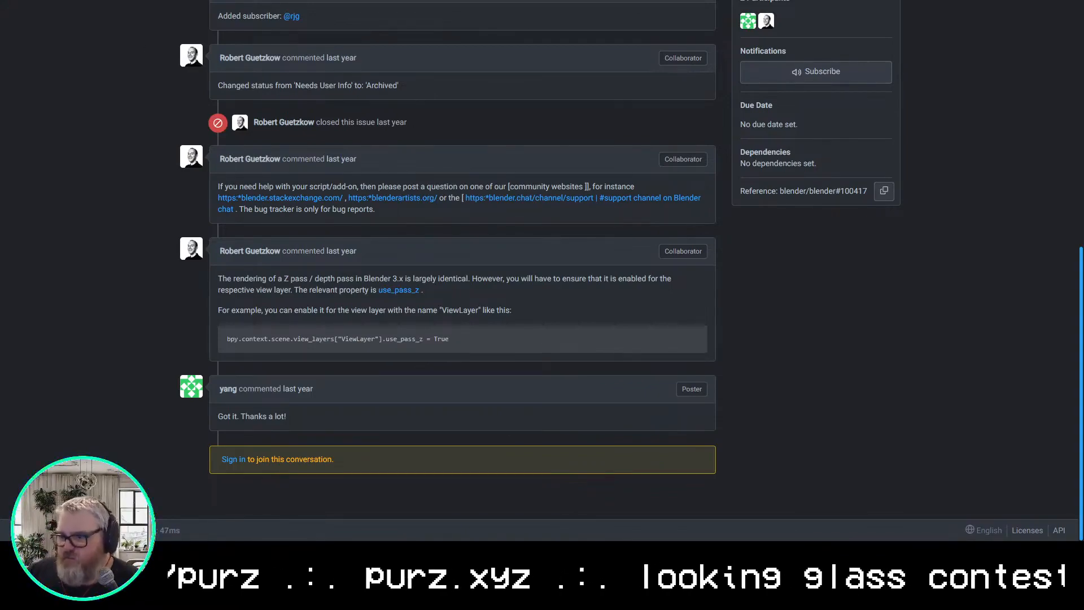
# Switch to Blender, check the Render Layers node's scene, and test-render the current frame with the depth pass mixed in
pyautogui.hotkey('alt', 'Tab')
pyautogui.moveTo(208, 385); pyautogui.dragTo(269, 384, button='middle')
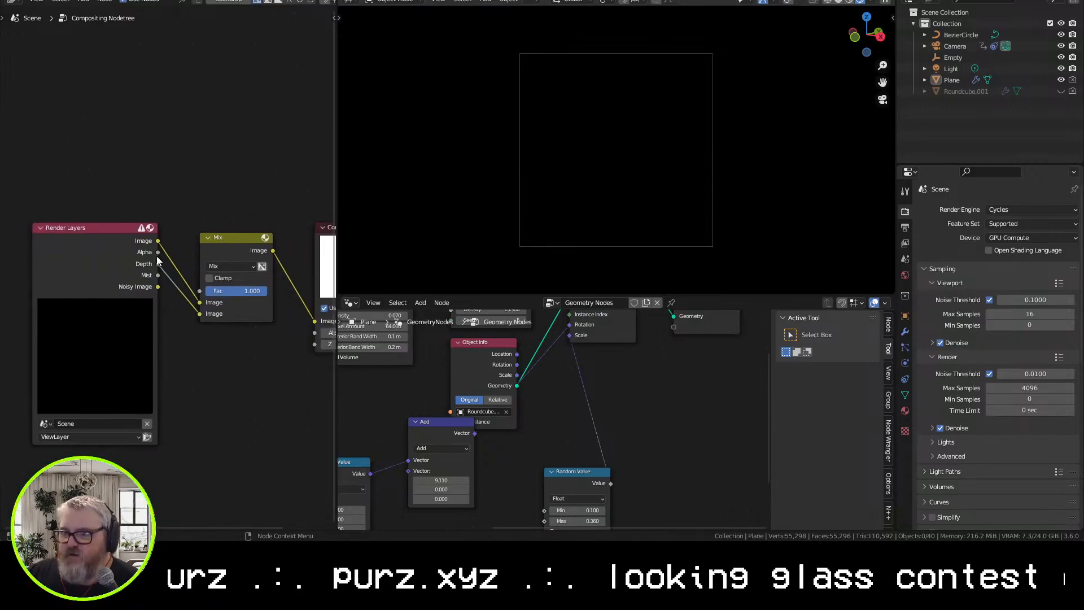
pyautogui.click(105, 248)
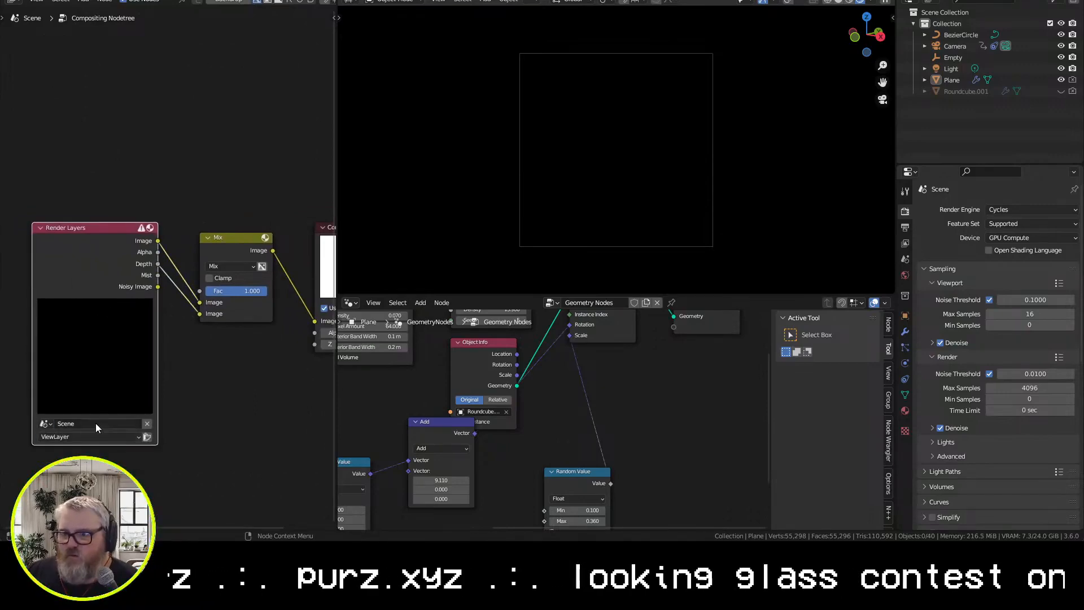
pyautogui.click(43, 424)
pyautogui.click(217, 361)
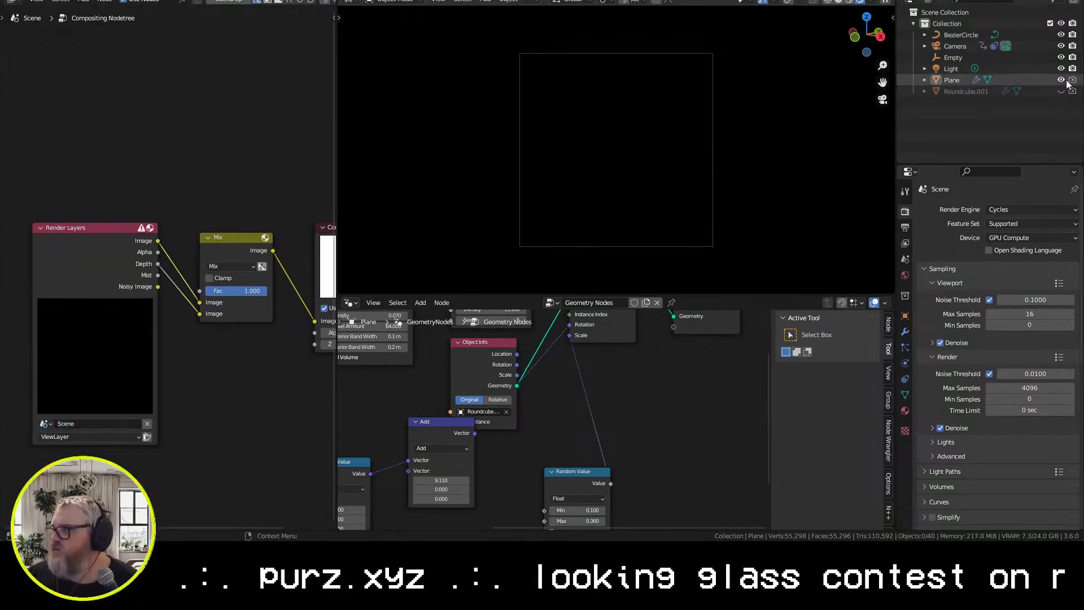
pyautogui.press('F12')
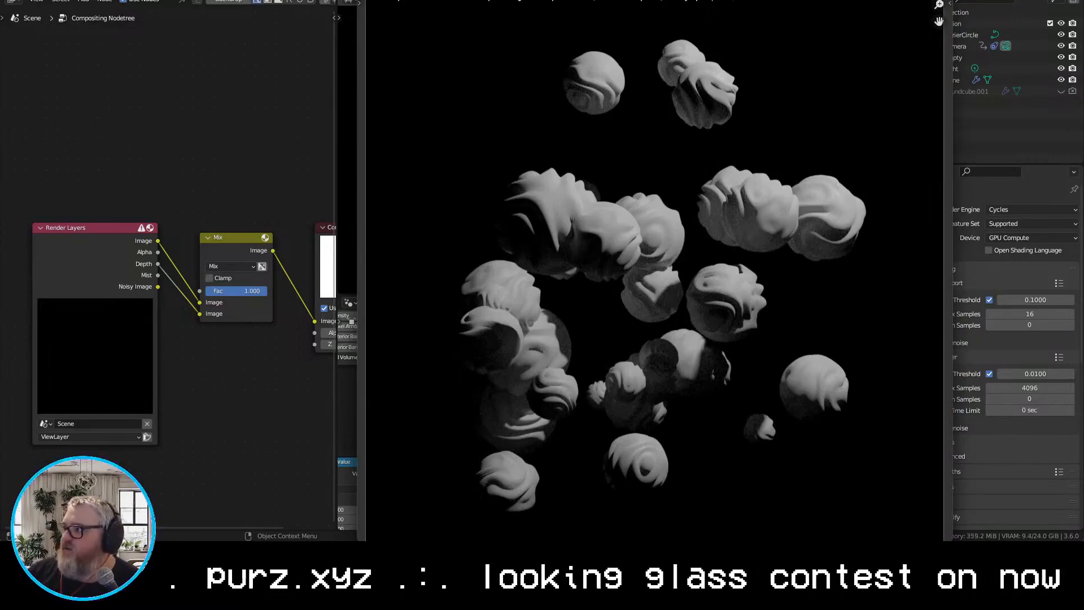
pyautogui.press('Escape')
# Set the render max samples to 16 and render the current frame again
pyautogui.moveTo(225, 368); pyautogui.dragTo(148, 363, button='middle')
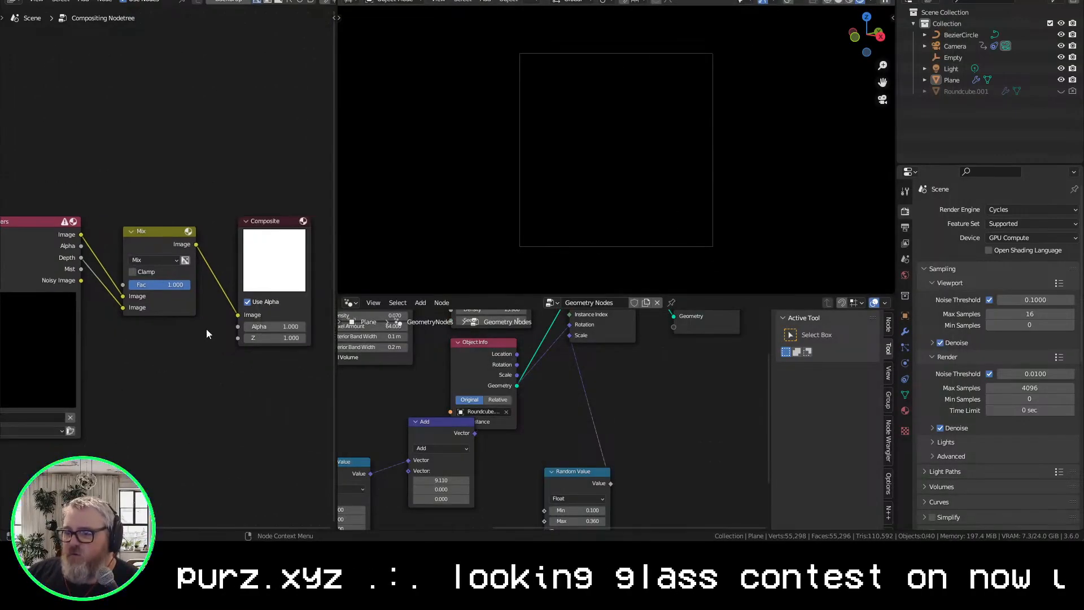
pyautogui.click(1025, 388)
pyautogui.write('1')
pyautogui.press('Return')
pyautogui.press('F12')
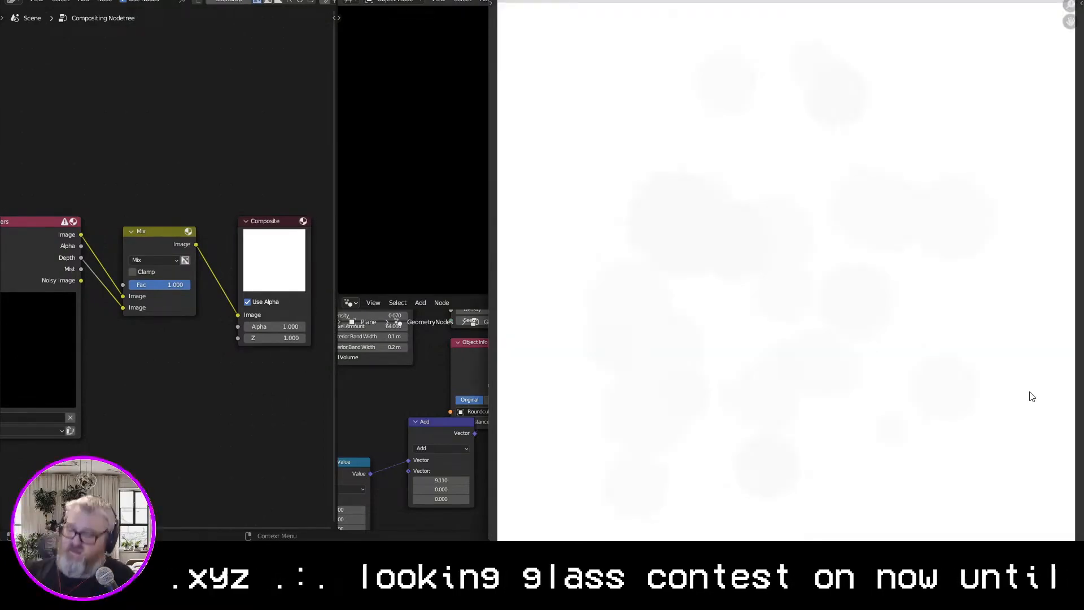
pyautogui.press('Escape')
# Connect the Render Layers Mist output to the Mix node's second Image input and render the current frame
pyautogui.moveTo(81, 269); pyautogui.dragTo(123, 308)
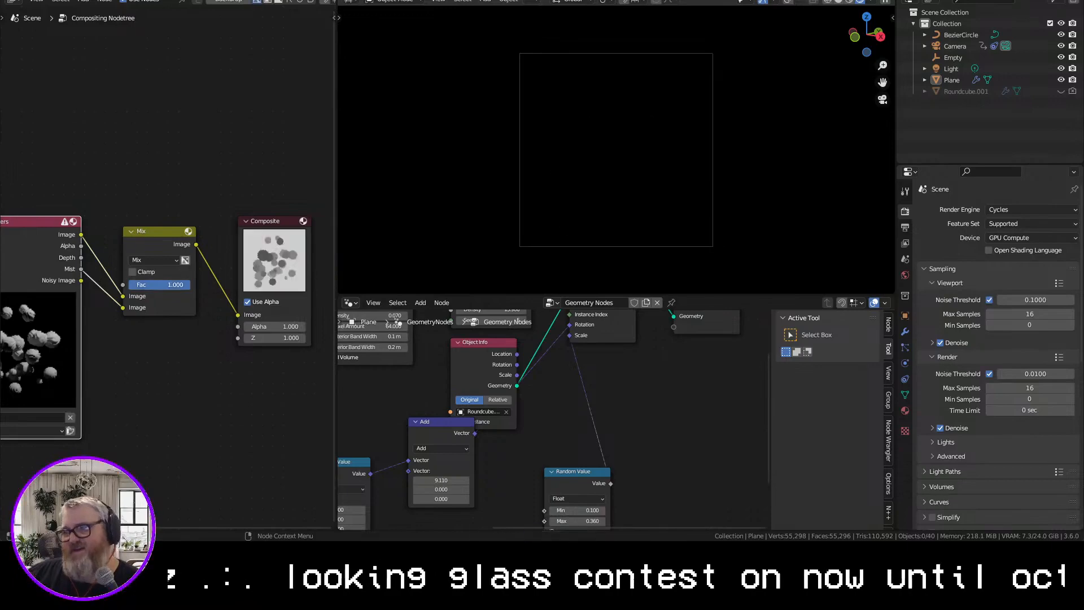
pyautogui.press('F12')
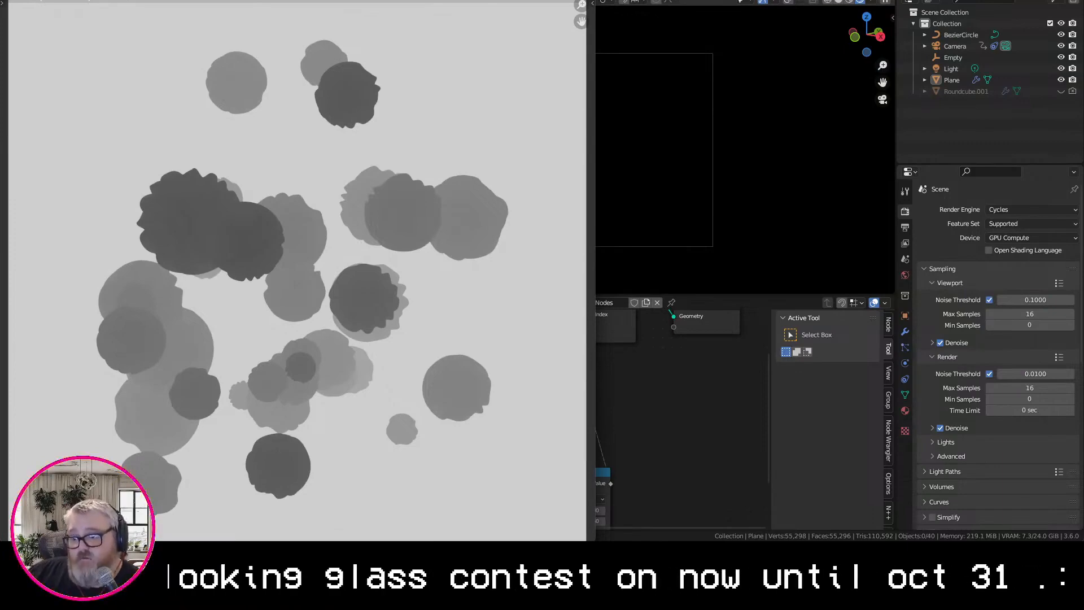
pyautogui.press('Escape')
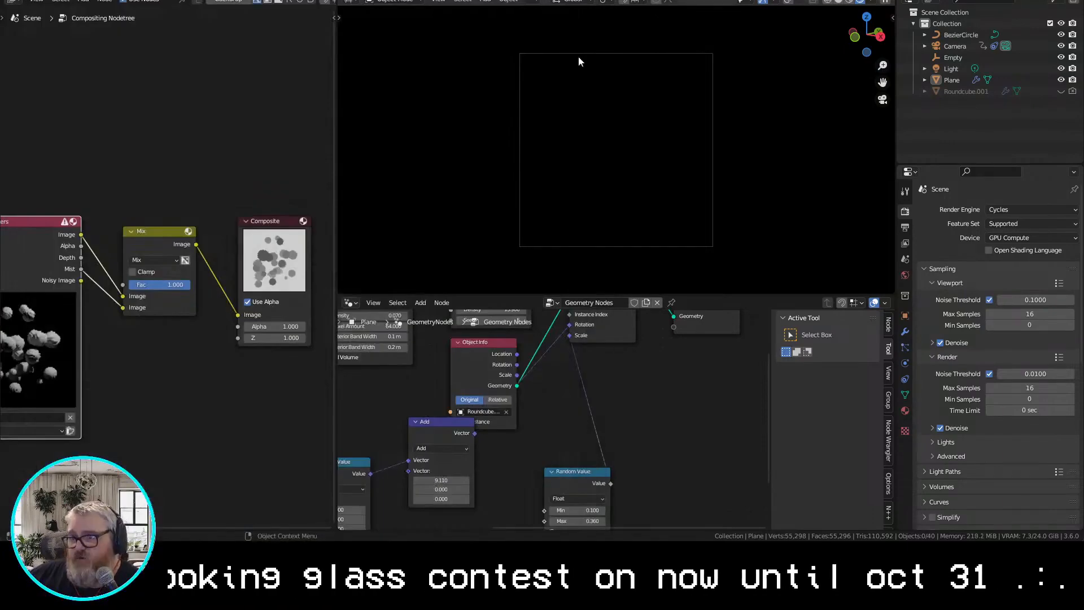
pyautogui.moveTo(282, 335); pyautogui.dragTo(255, 334)
pyautogui.moveTo(243, 383); pyautogui.dragTo(278, 399, button='middle')
pyautogui.moveTo(213, 303)
pyautogui.mouseDown()
pyautogui.moveTo(152, 303)
pyautogui.moveTo(218, 304)
pyautogui.mouseUp()
pyautogui.moveTo(179, 395); pyautogui.dragTo(122, 391, button='middle')
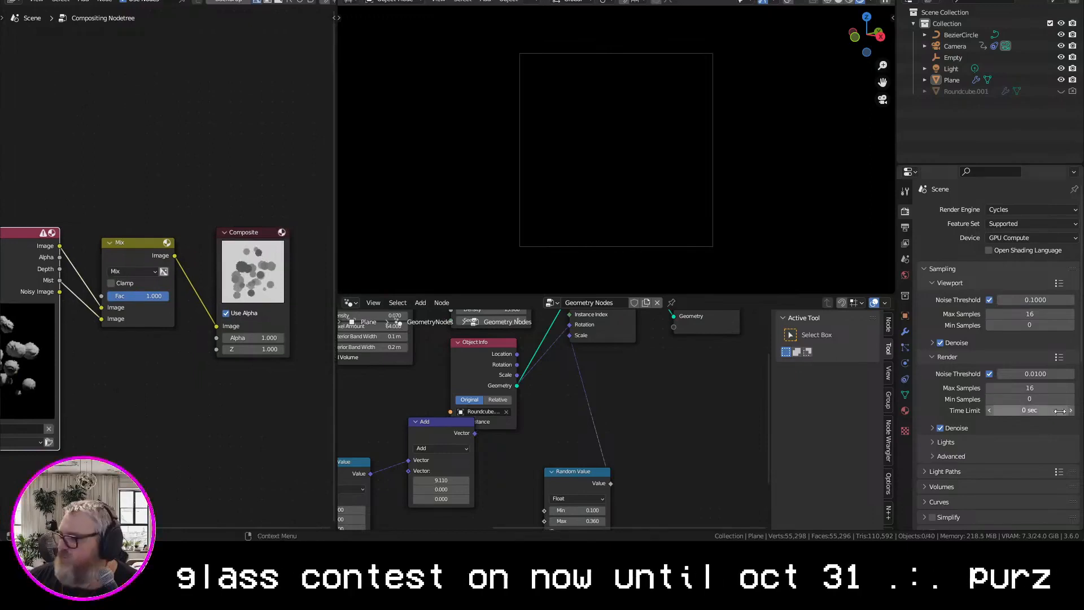
# Set the render output path to C:\tmp\bouncing_balls-depth\ and start rendering the animation
pyautogui.click(905, 229)
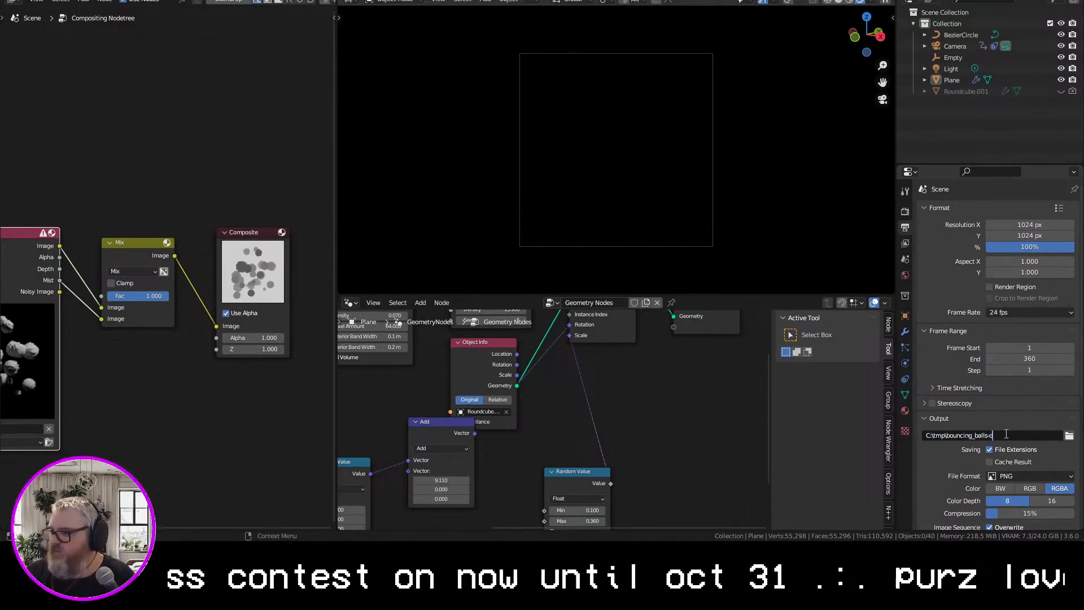
pyautogui.click(79, 1)
pyautogui.click(87, 9)
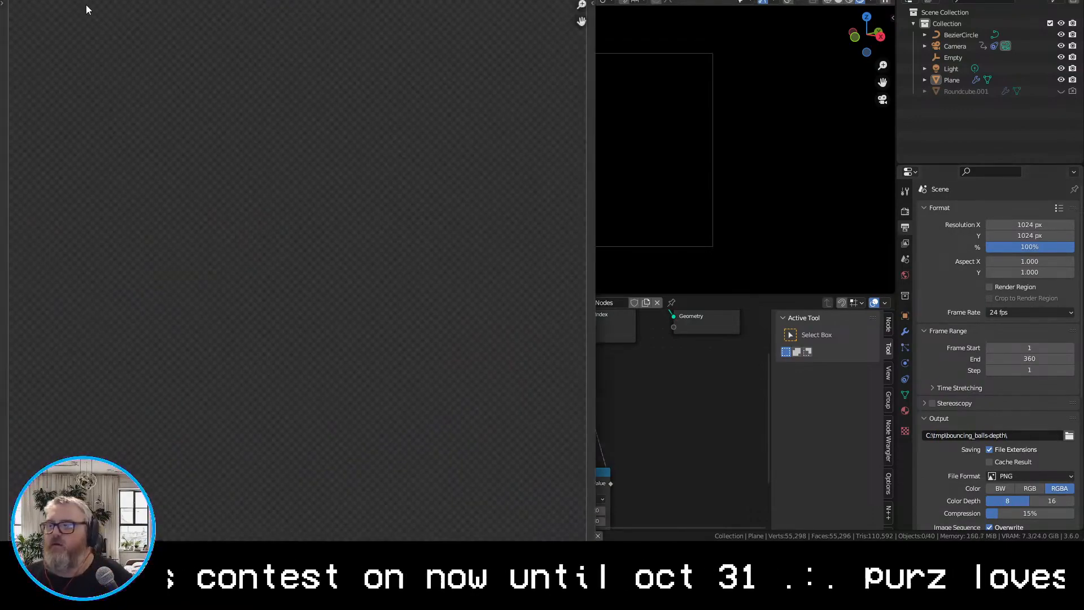
# Open the folder C:\tmp\bouncing_balls-depth\ in File Explorer and enlarge the thumbnails of the rendered frames
pyautogui.press('super+r')
pyautogui.write('C:\\tmp\\bouncing_balls-depth\\')
pyautogui.press('Return')
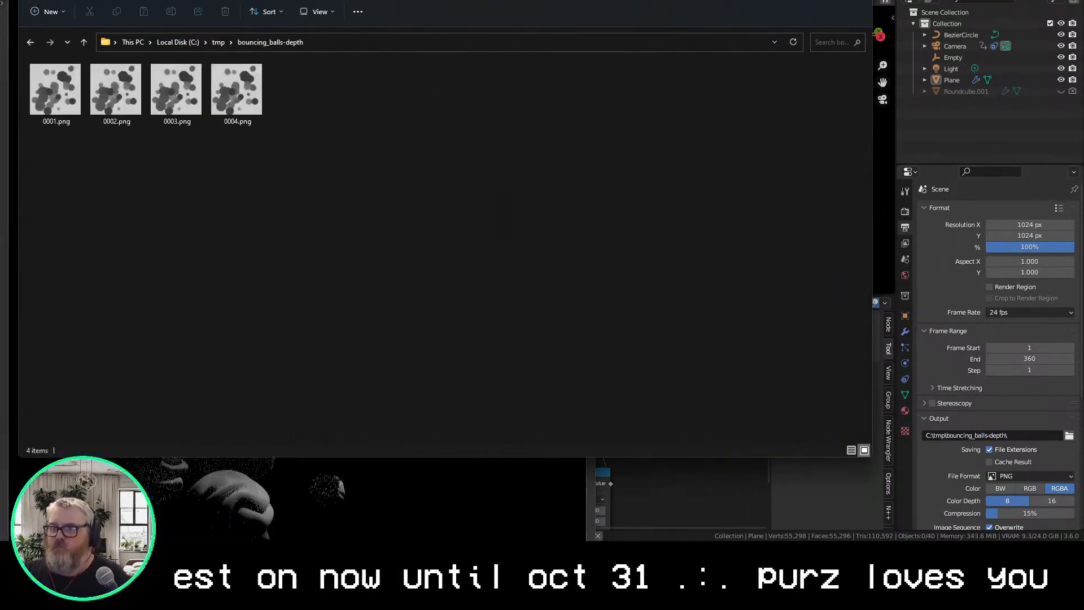
pyautogui.keyDown('ctrl'); pyautogui.scroll(4, 458, 397); pyautogui.keyUp('ctrl')
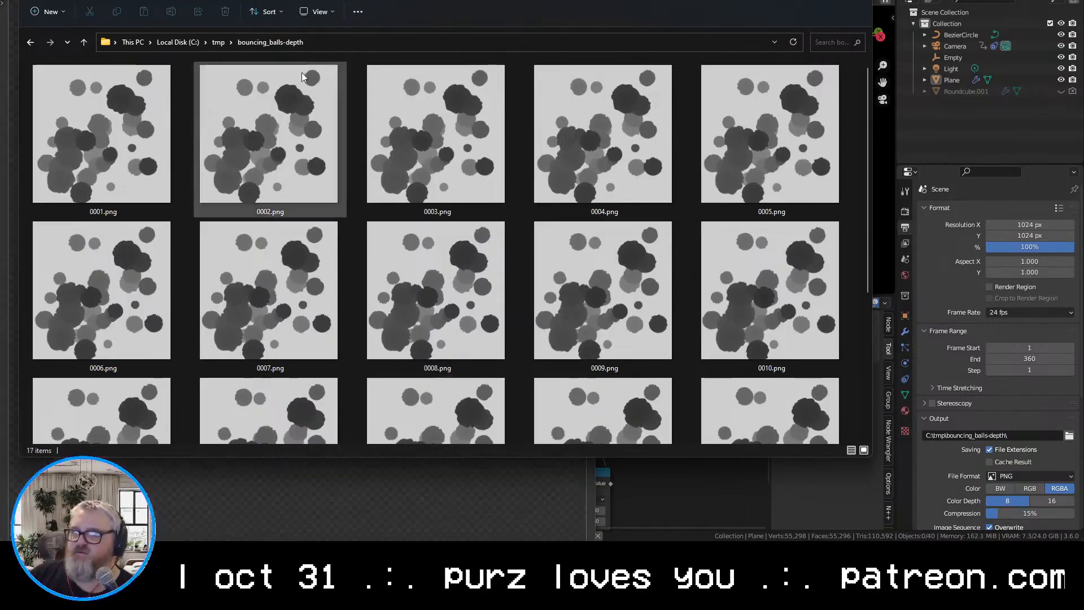
# Preview the rendered sequence starting at 0001.png in djv, close the player, and reduce the folder's thumbnail size
pyautogui.rightClick(98, 119)
pyautogui.moveTo(149, 176)
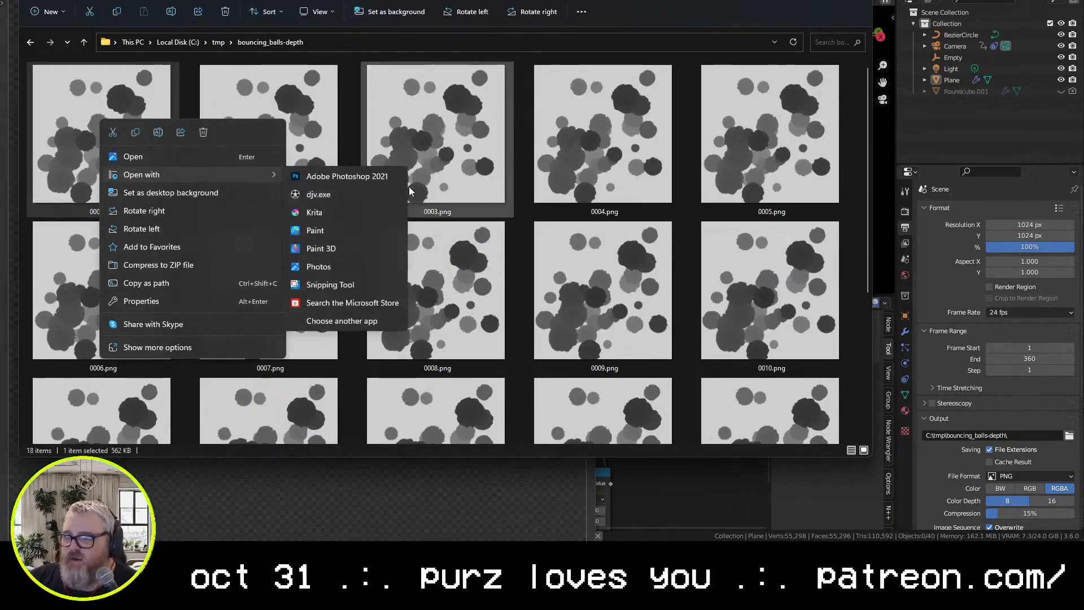
pyautogui.click(367, 191)
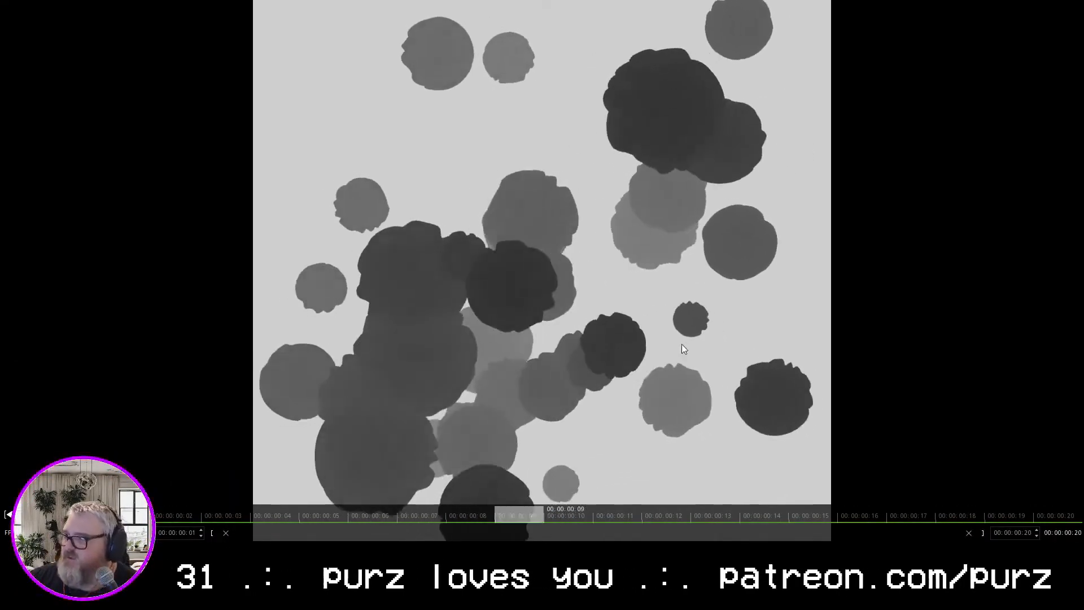
pyautogui.click(1071, 2)
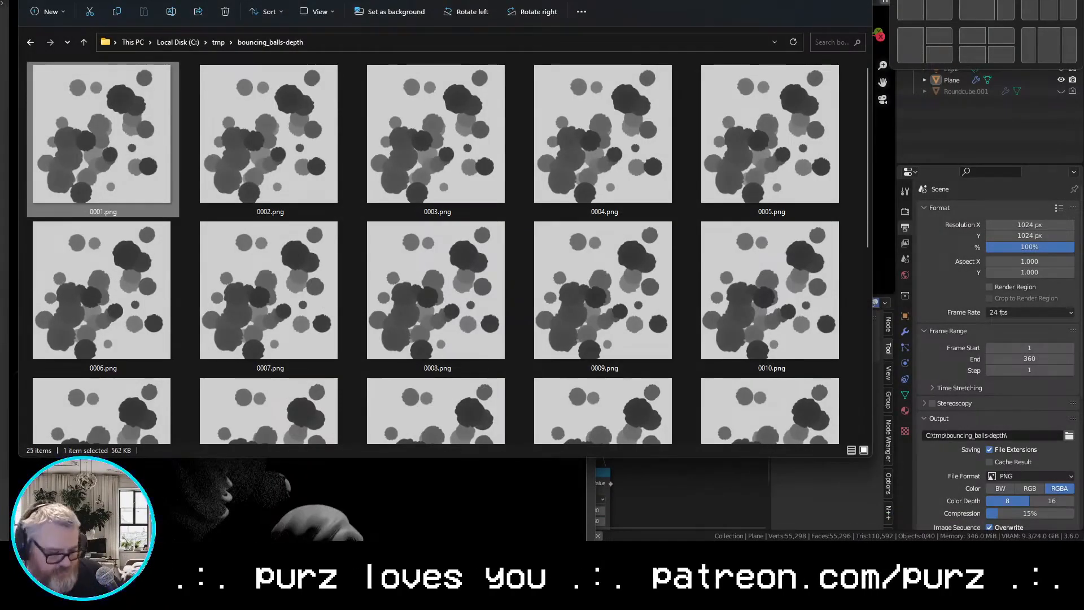
pyautogui.keyDown('ctrl'); pyautogui.scroll(-3, 555, 161); pyautogui.keyUp('ctrl')
pyautogui.keyDown('ctrl'); pyautogui.scroll(1, 555, 161); pyautogui.keyUp('ctrl')
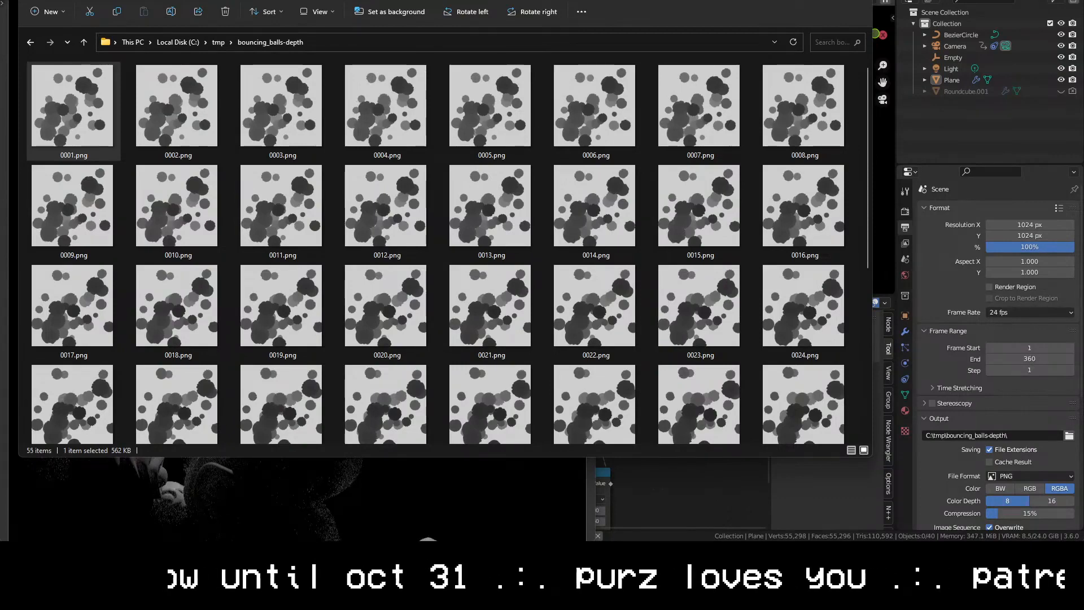
# Switch to the browser, search for "smode" in a new tab, and open the official SMODE website
pyautogui.hotkey('alt', 'Tab')
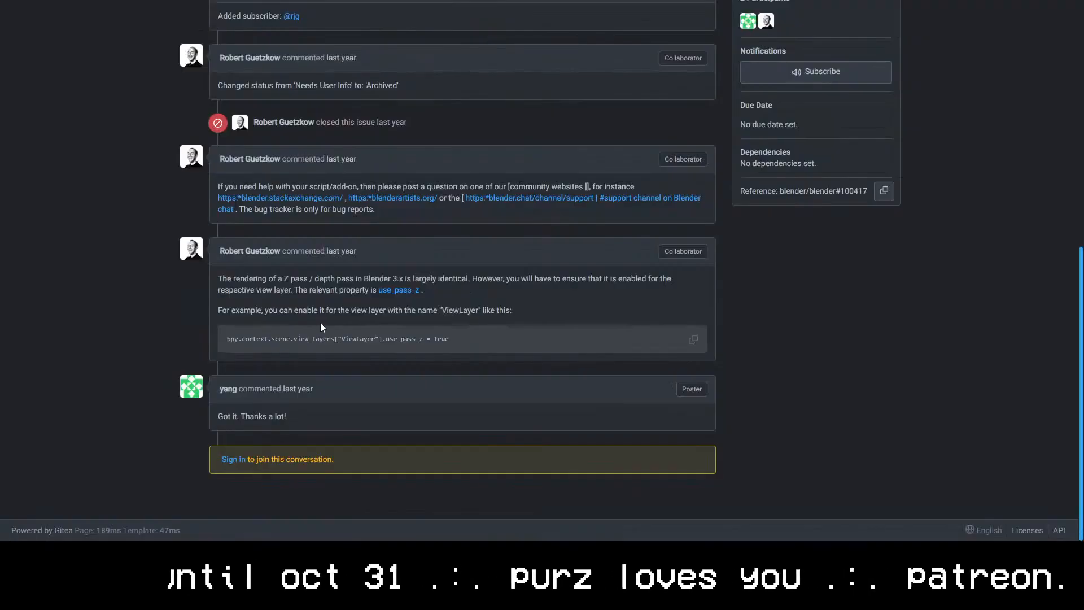
pyautogui.hotkey('ctrl', 't')
pyautogui.write('em')
pyautogui.press('Return')
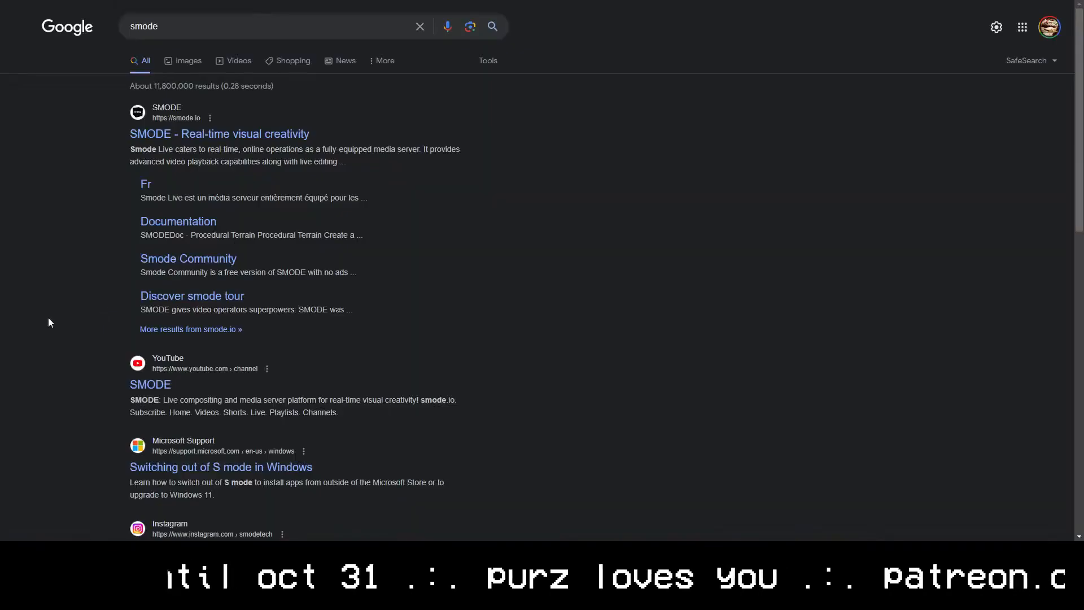
pyautogui.click(250, 136)
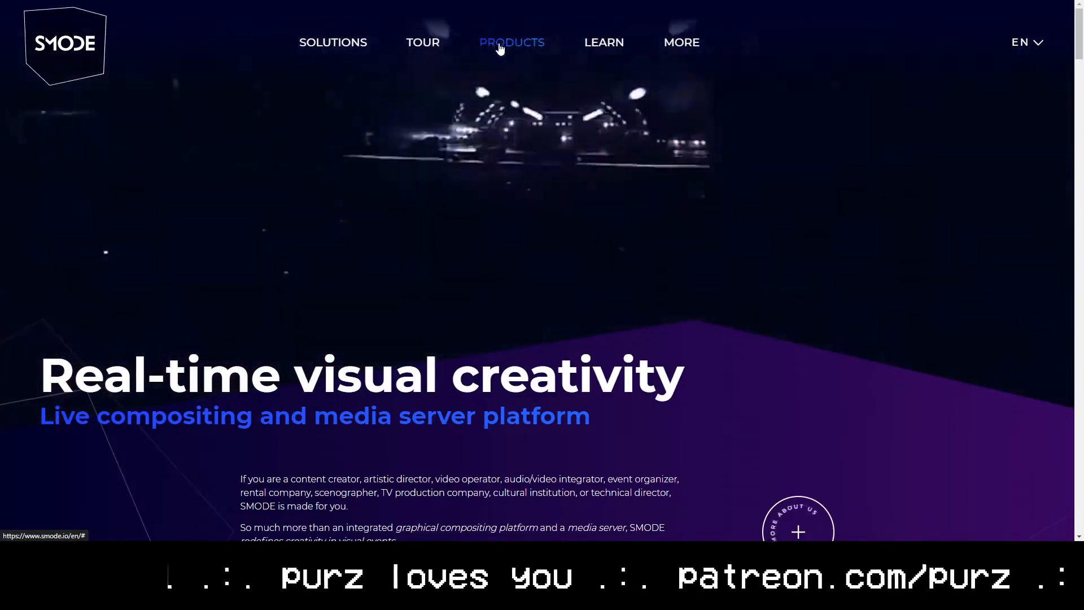
# Examine the Smode Compose product page, including edition pricing and the feature comparison of Free, Basic and Studio
pyautogui.scroll(-4, 379, 194)
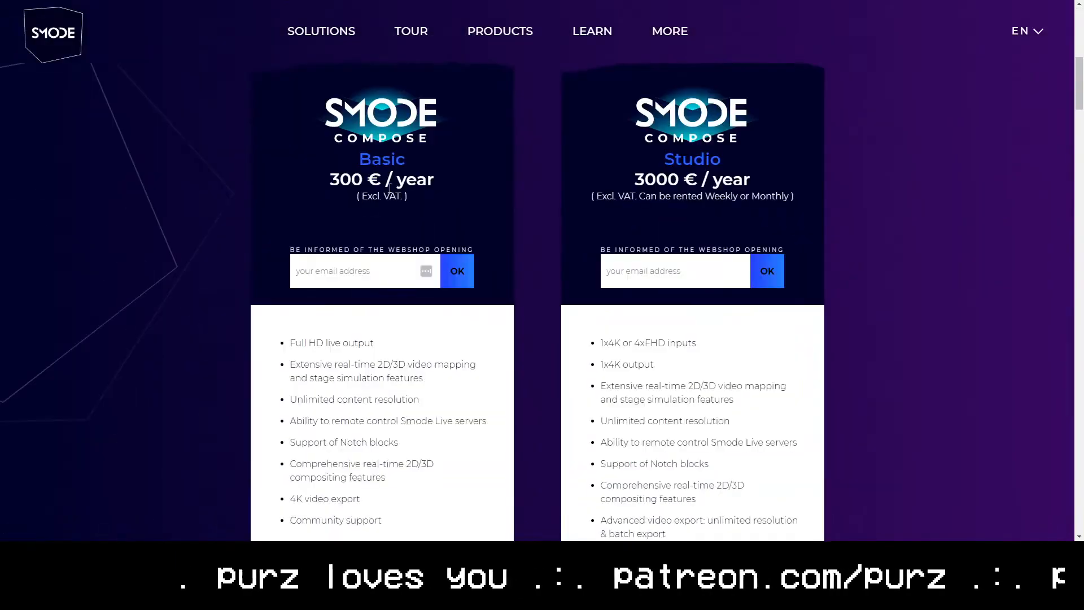
pyautogui.scroll(-4, 389, 189)
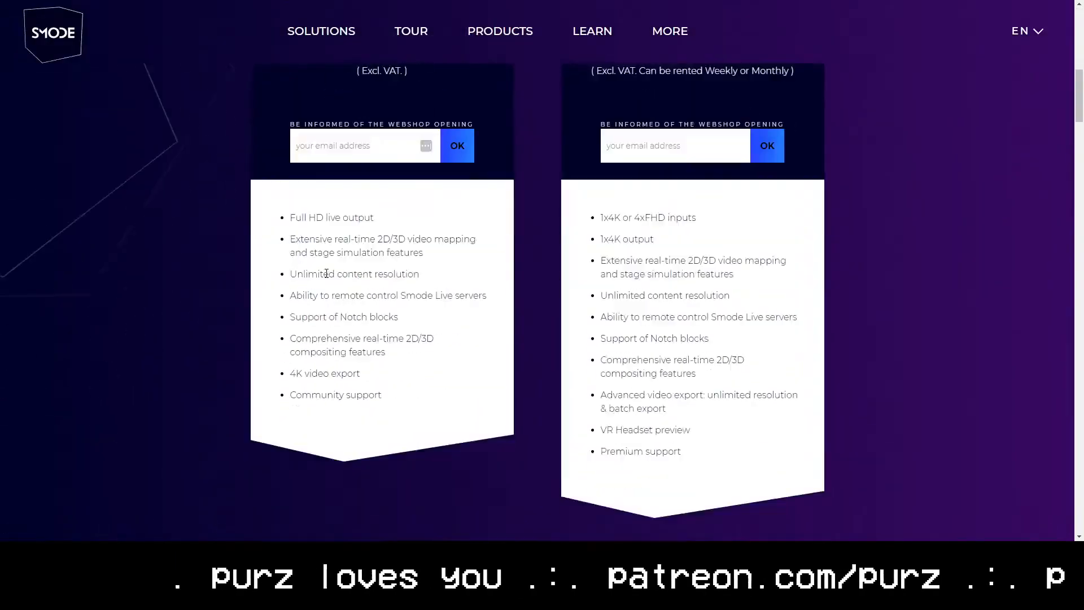
pyautogui.scroll(-20, 378, 386)
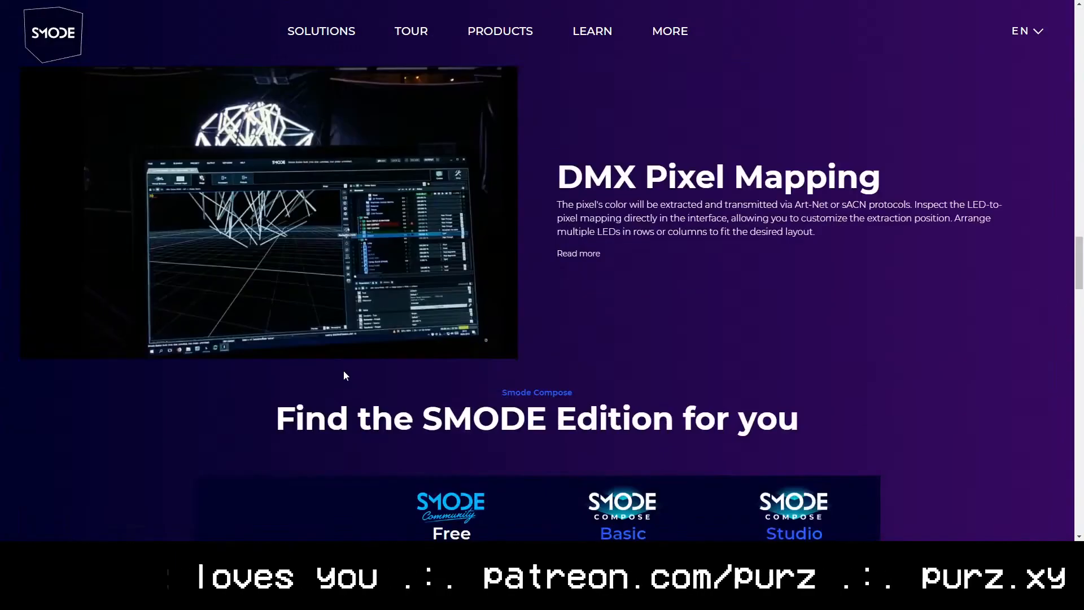
pyautogui.scroll(-4, 602, 312)
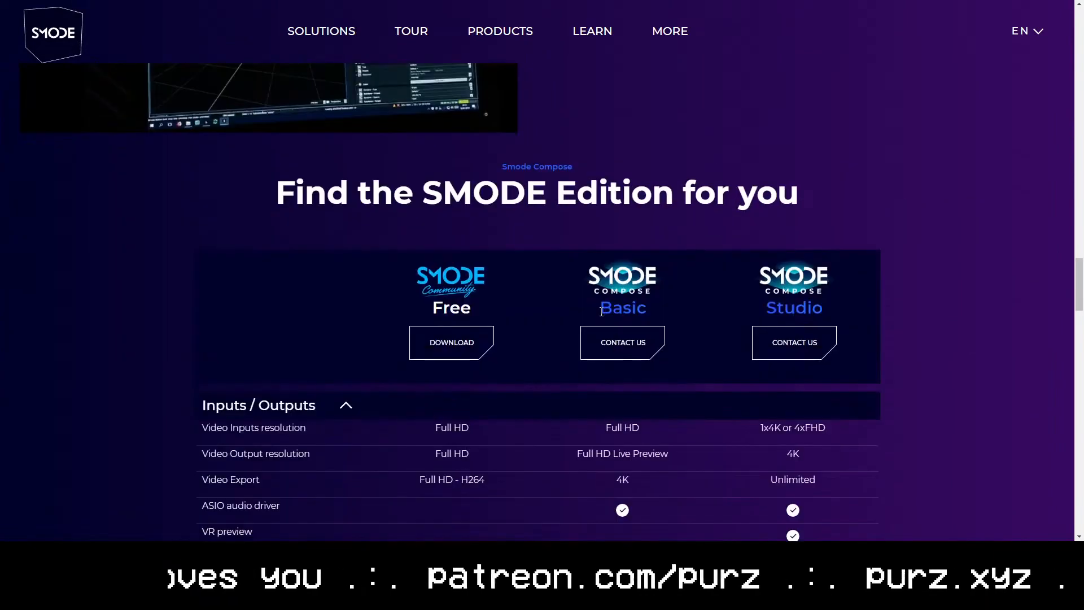
pyautogui.scroll(-15, 551, 286)
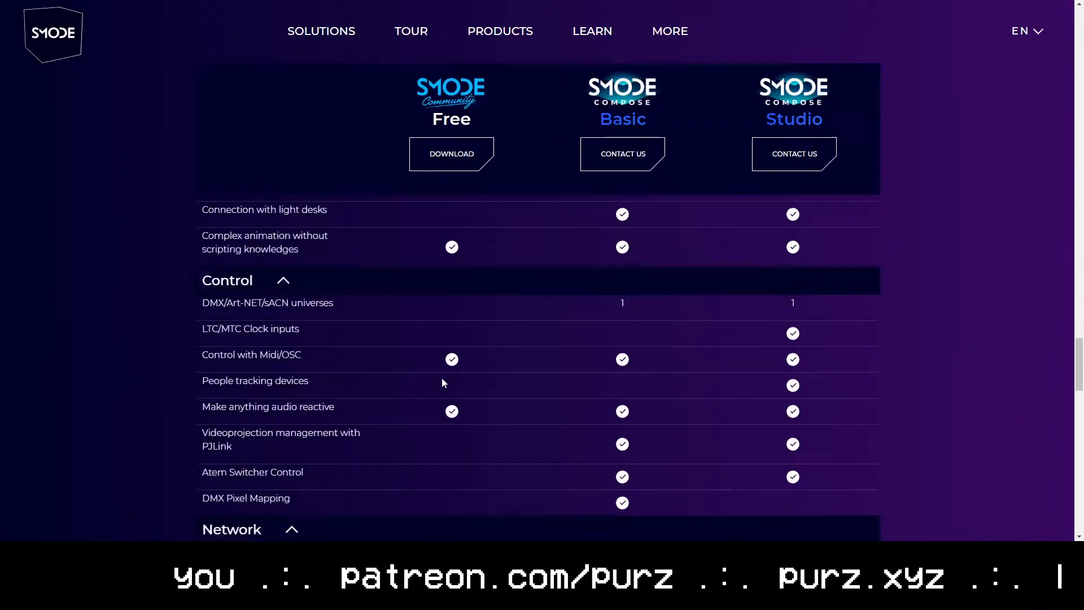
pyautogui.scroll(-6, 439, 388)
pyautogui.scroll(20, 347, 367)
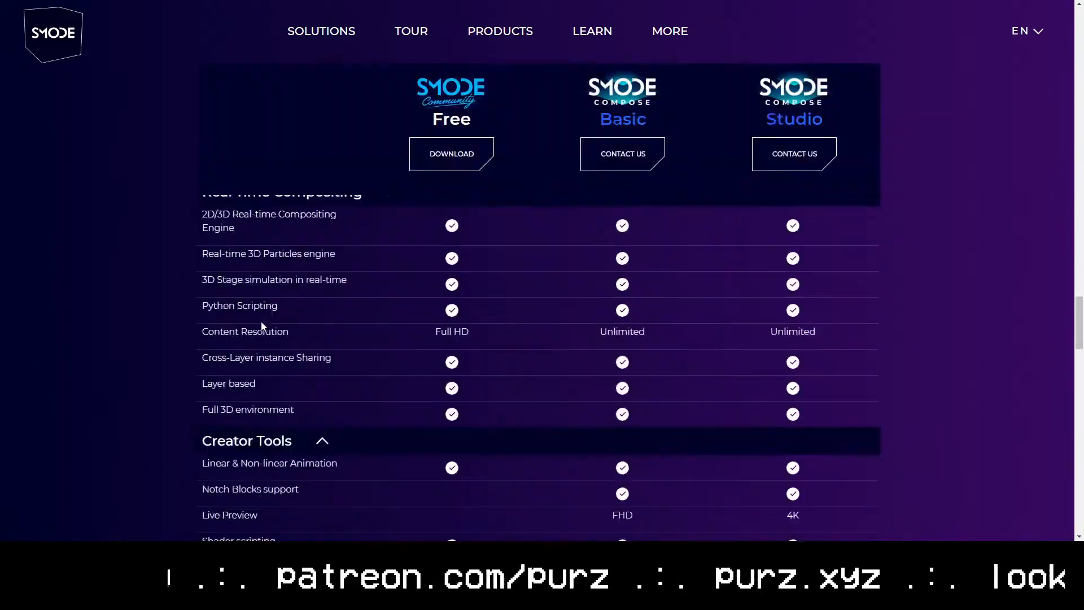
pyautogui.scroll(15, 243, 299)
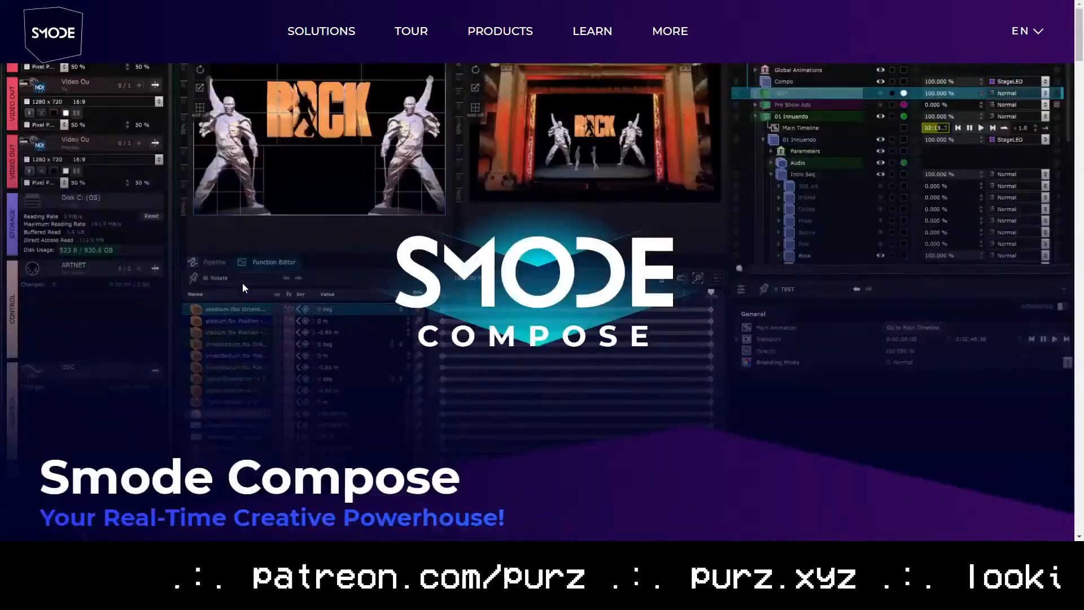
# Close the SMODE page, check the Twitter notifications, and close the remaining browser tabs
pyautogui.hotkey('ctrl', 'w')
pyautogui.click(533, 1)
pyautogui.click(214, 48)
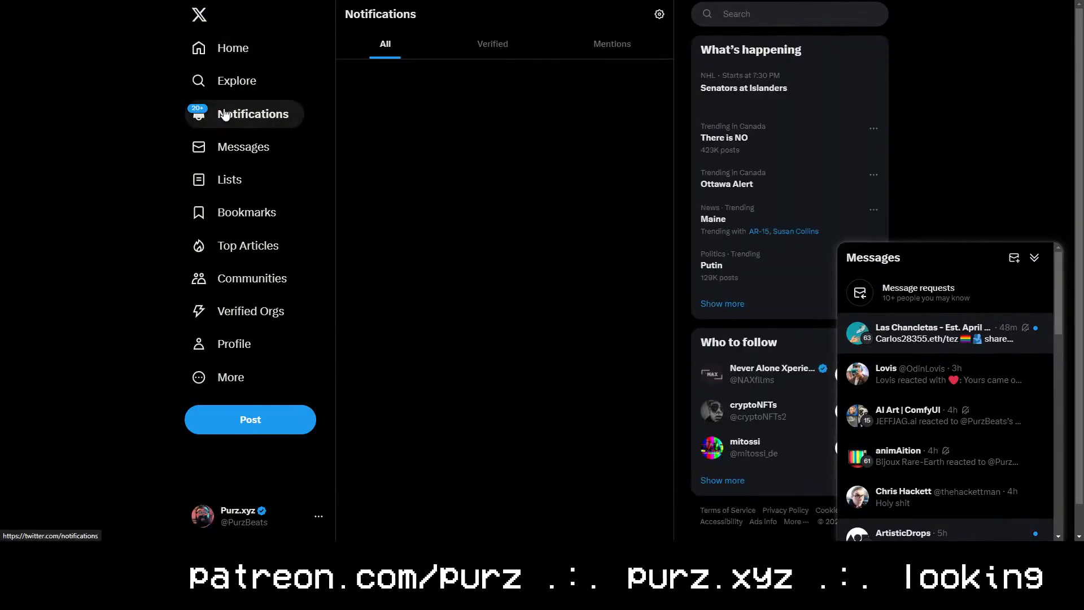
pyautogui.click(222, 115)
pyautogui.hotkey('ctrl', 'w')
pyautogui.hotkey('ctrl', 'w')
pyautogui.hotkey('ctrl', 'w')
pyautogui.hotkey('ctrl', 'w')
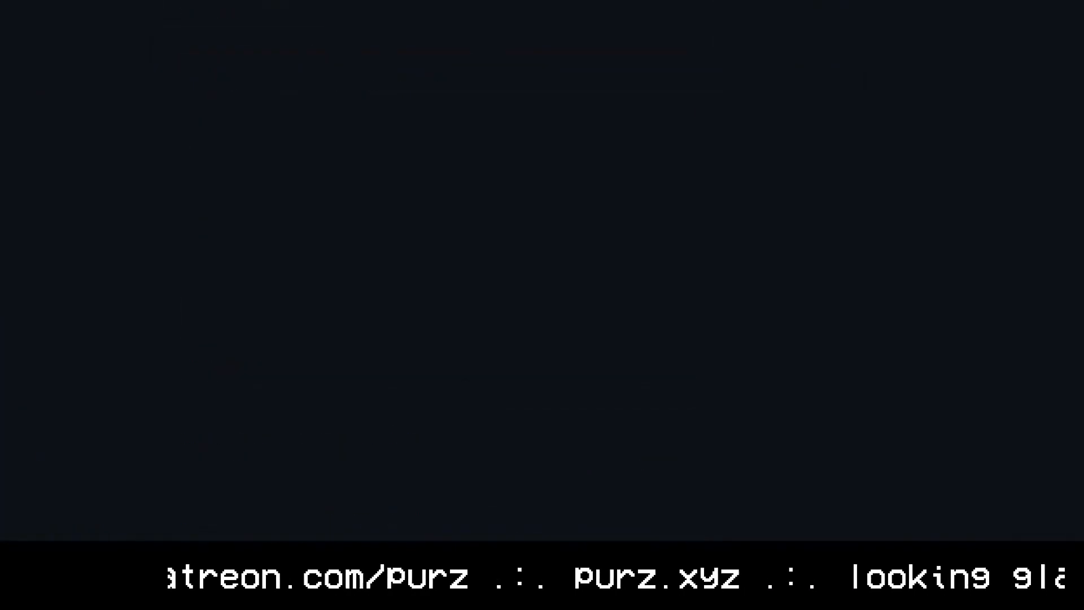
pyautogui.hotkey('ctrl', 'w')
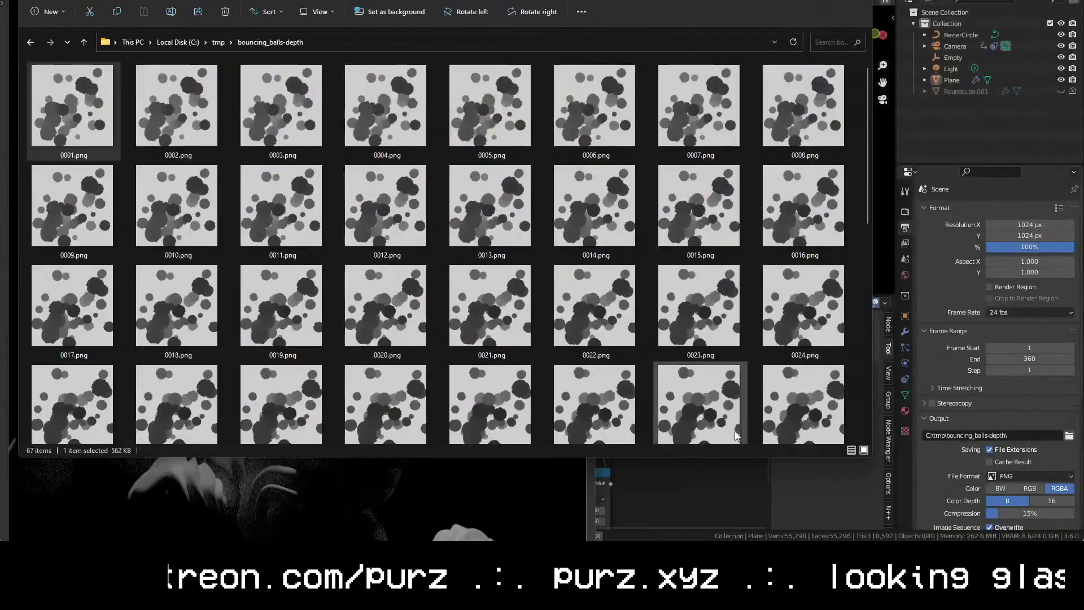
# Check the most recent depth frames in the output folder and return to the Blender render window
pyautogui.scroll(-10, 305, 313)
pyautogui.click(385, 513)
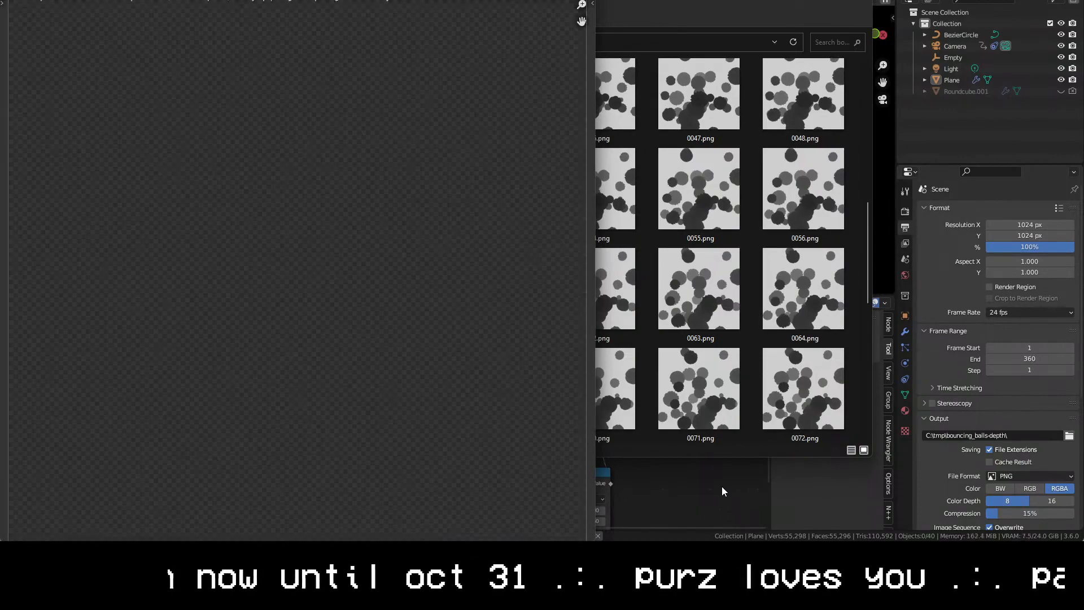
# Play the rendered depth sequence from 0001.png in djv, close the viewer, and return to the output folder
pyautogui.click(667, 108)
pyautogui.scroll(8, 668, 108)
pyautogui.rightClick(101, 108)
pyautogui.moveTo(191, 162)
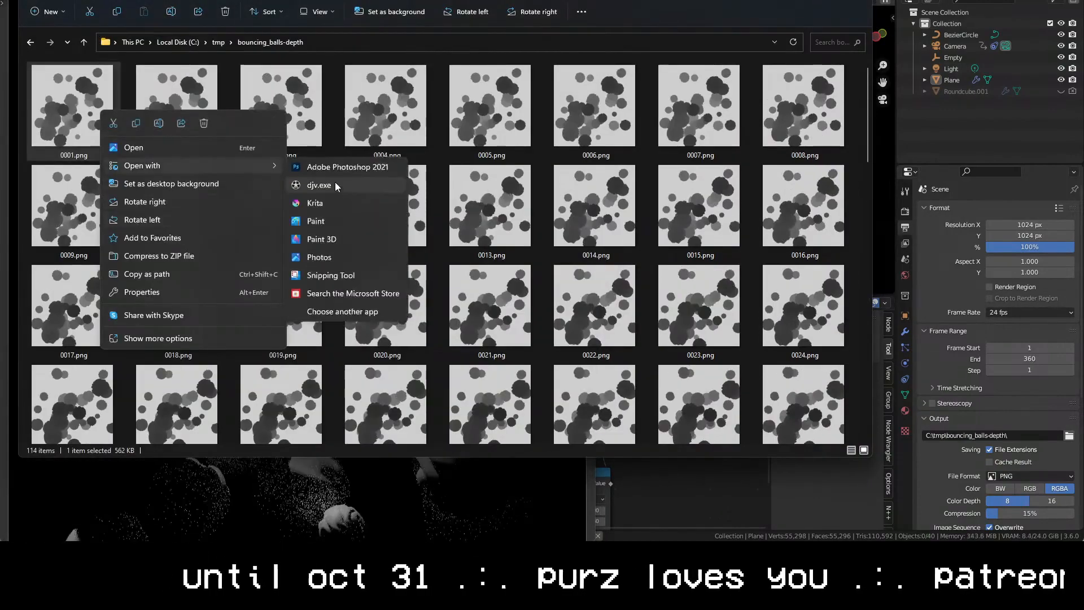
pyautogui.click(302, 188)
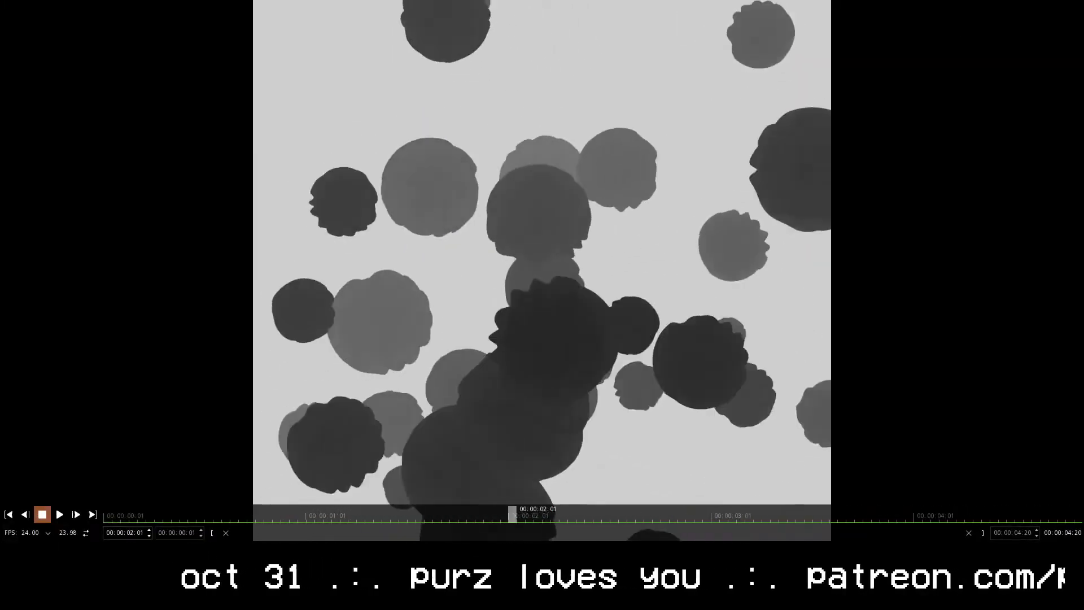
pyautogui.press('Escape')
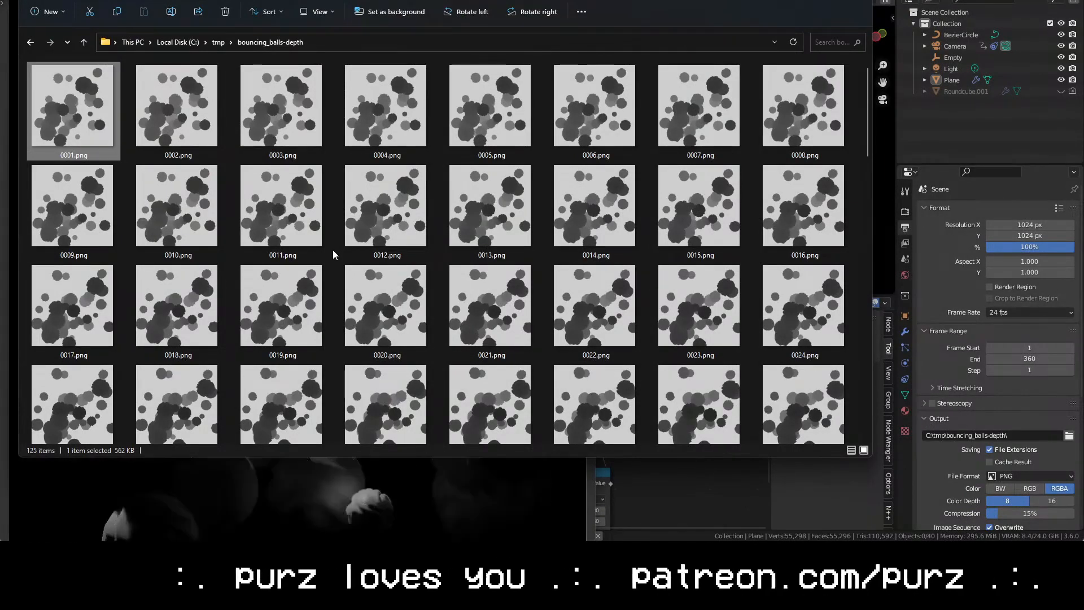
# Check the newest depth frames in the output folder and stop the animation render in Blender
pyautogui.scroll(-15, 317, 219)
pyautogui.click(436, 492)
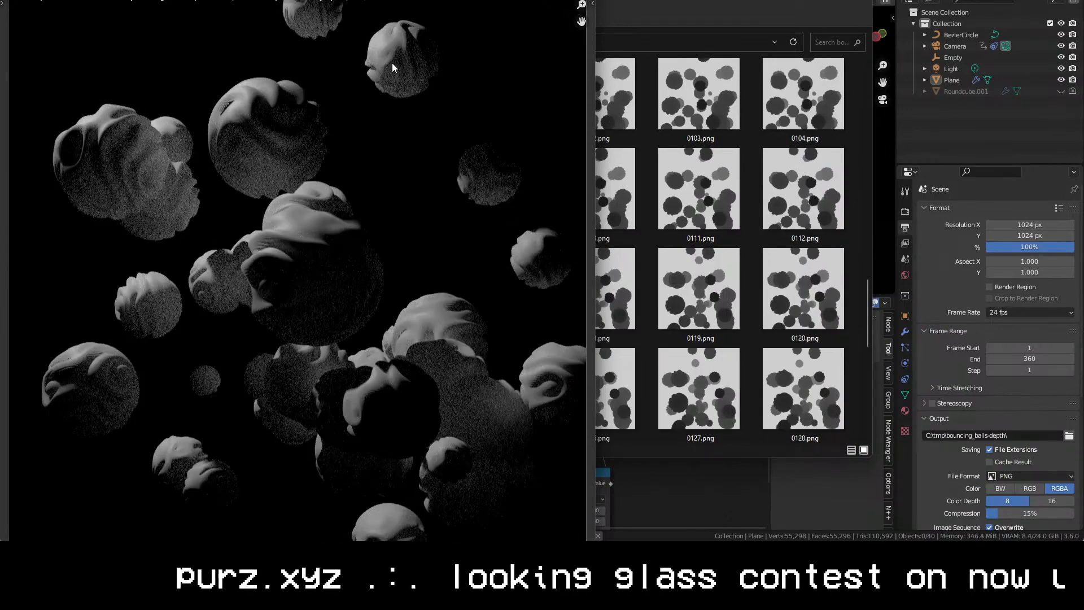
pyautogui.press('Escape')
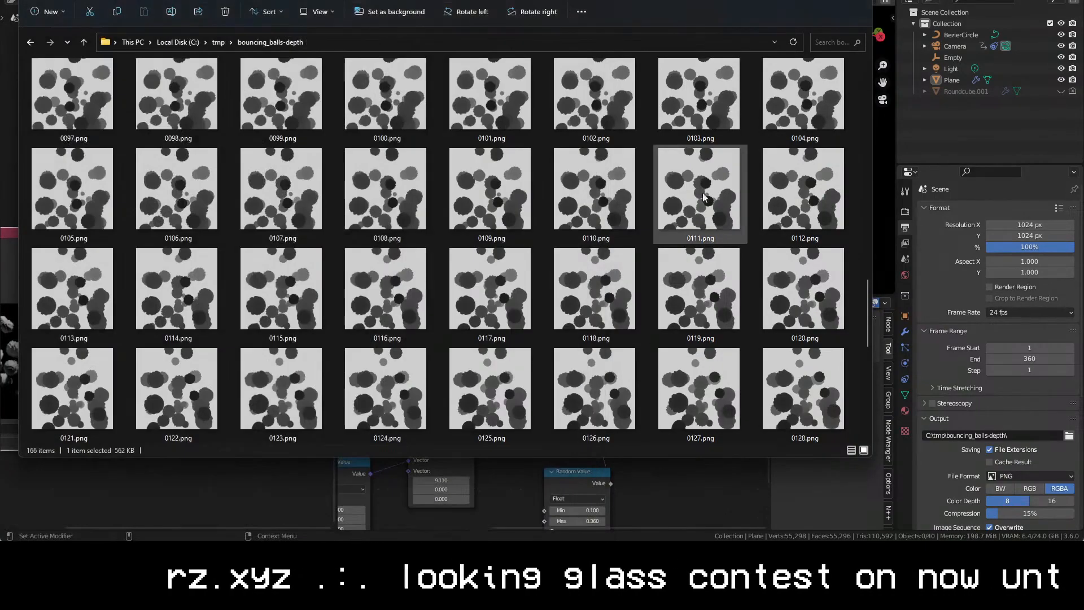
pyautogui.click(334, 195)
pyautogui.press('Home')
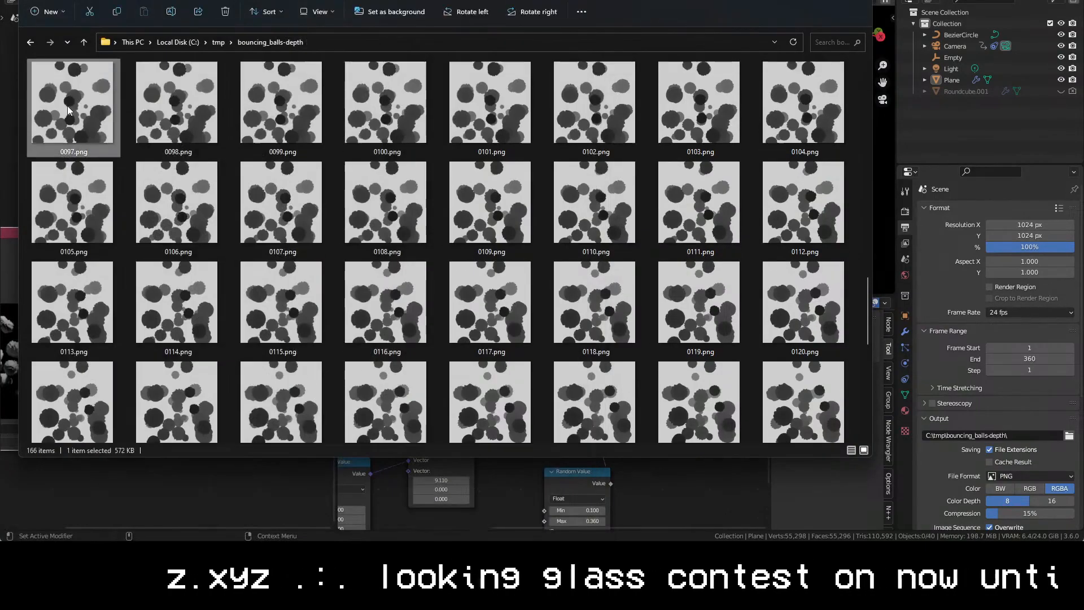
pyautogui.click(8, 147)
# Disable the Mist pass in the view layer and render a test frame using the Depth output
pyautogui.moveTo(194, 133); pyautogui.dragTo(246, 144, button='middle')
pyautogui.click(905, 242)
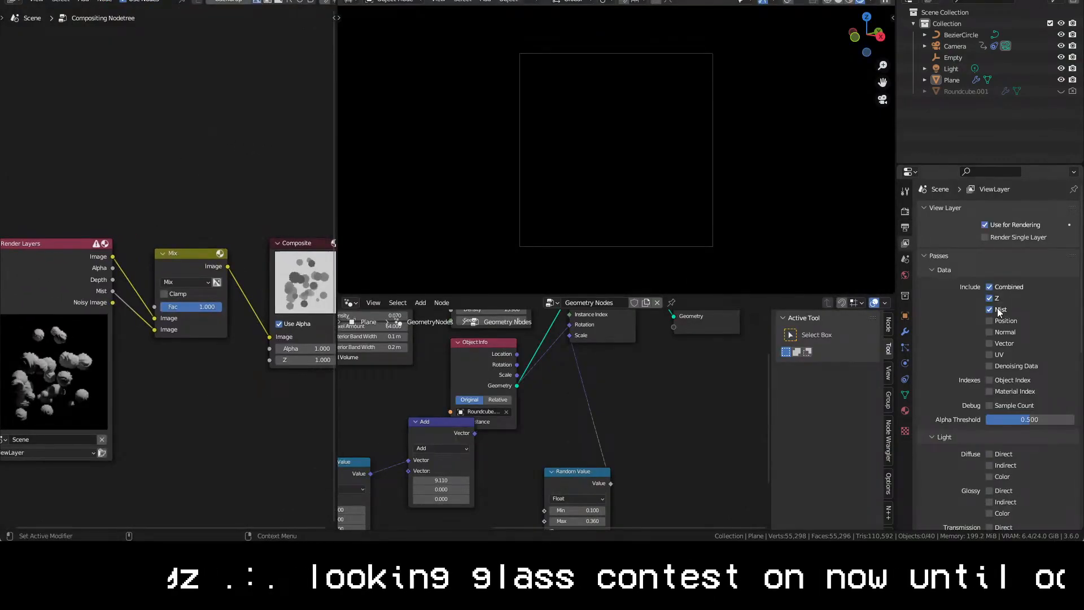
pyautogui.click(998, 311)
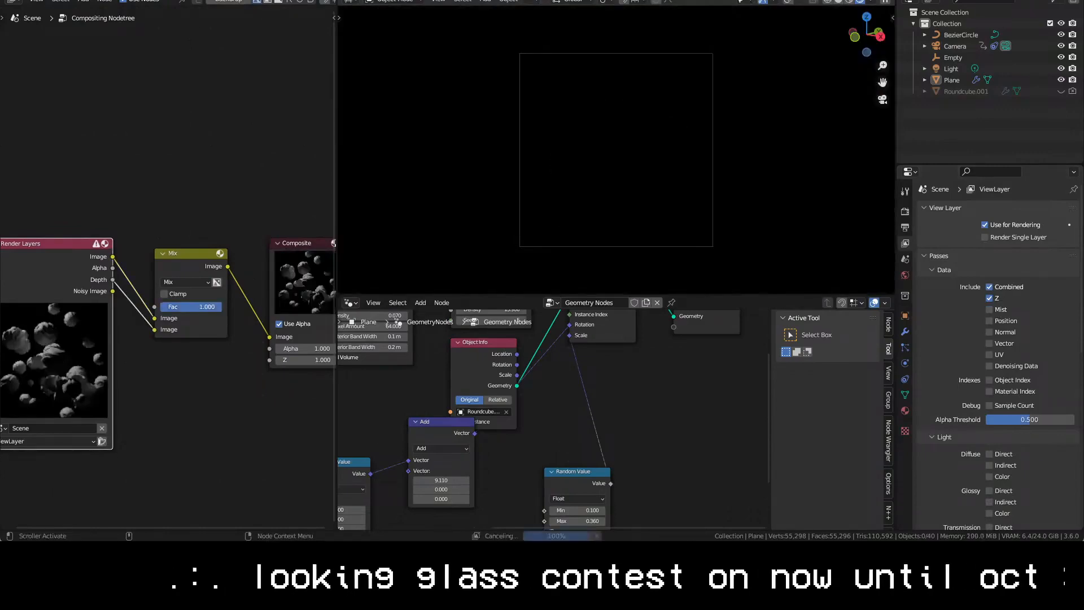
pyautogui.press('F12')
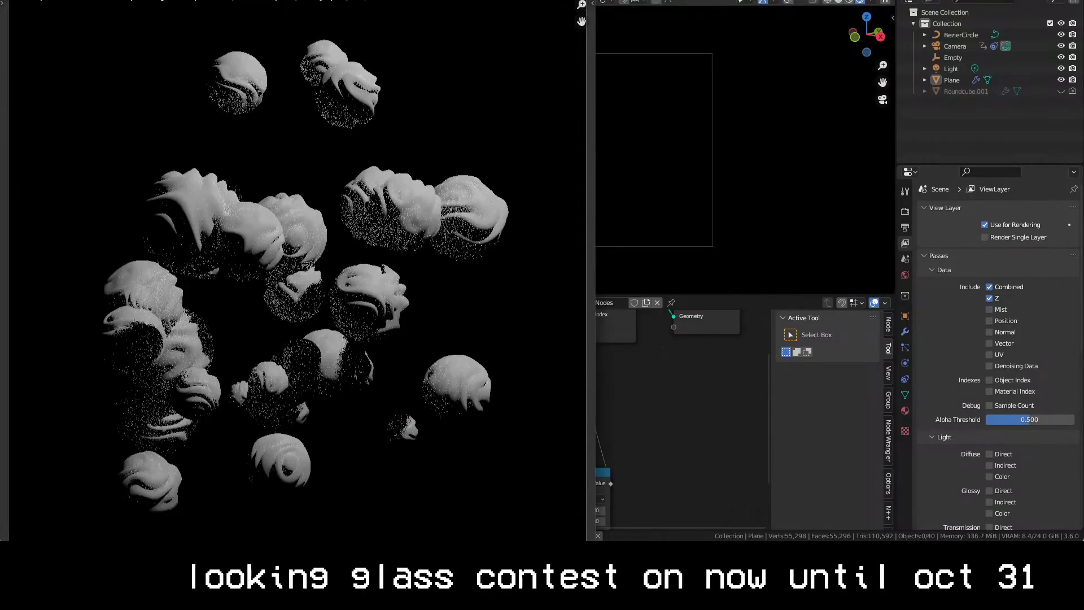
pyautogui.press('Escape')
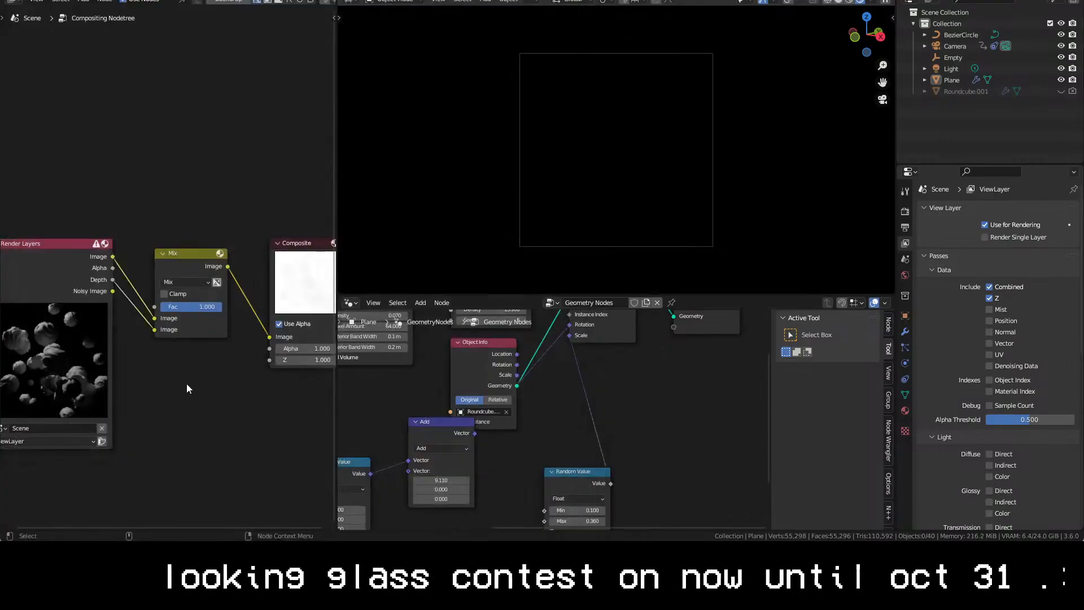
# Move the Render Layers node away from Mix and insert a Normalize node on the Depth link
pyautogui.moveTo(132, 394); pyautogui.dragTo(211, 395, button='middle')
pyautogui.moveTo(127, 261); pyautogui.dragTo(2, 286)
pyautogui.click(93, 392)
pyautogui.hotkey('shift', 'a')
pyautogui.click(156, 375)
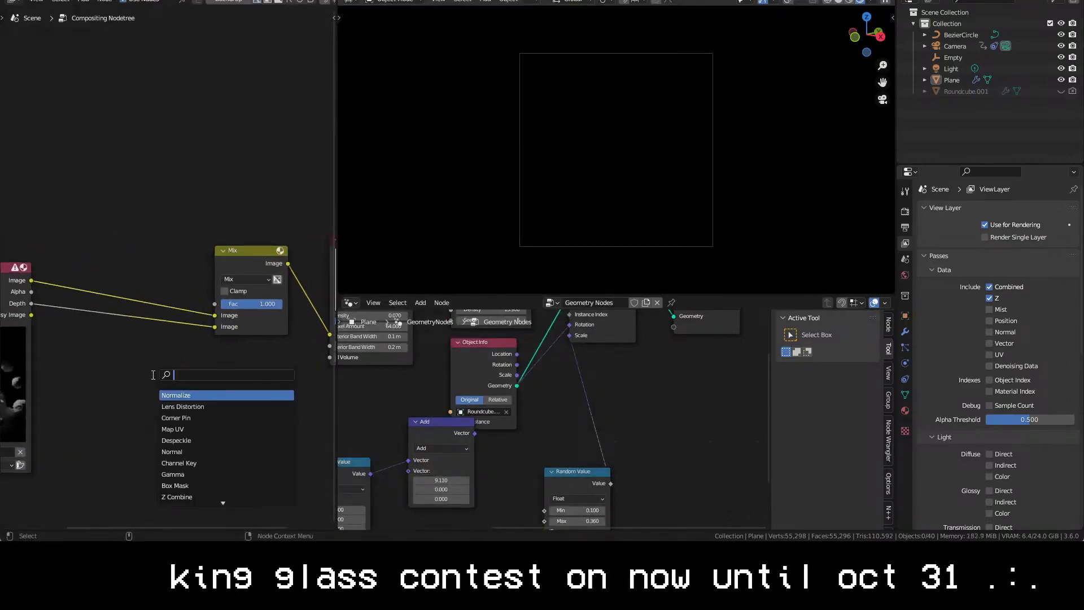
pyautogui.press('Return')
# Insert a second Mix node between Normalize and the existing Mix, set its factor to 1.000, and render a test frame
pyautogui.click(79, 317)
pyautogui.hotkey('shift', 'a')
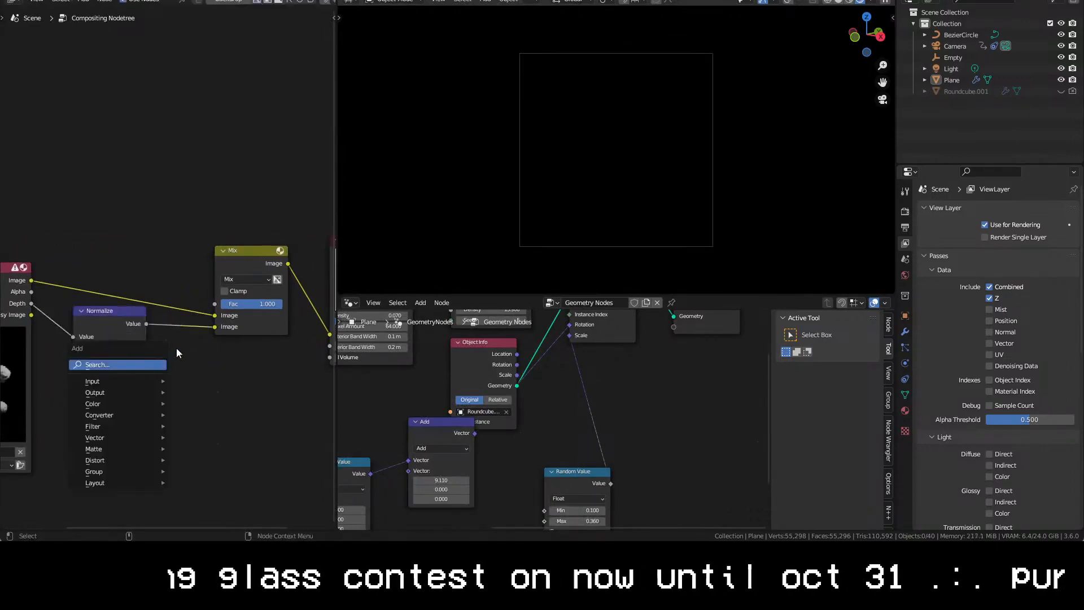
pyautogui.click(136, 370)
pyautogui.write('mix')
pyautogui.press('Return')
pyautogui.click(194, 332)
pyautogui.click(212, 354)
pyautogui.moveTo(228, 407); pyautogui.dragTo(209, 409)
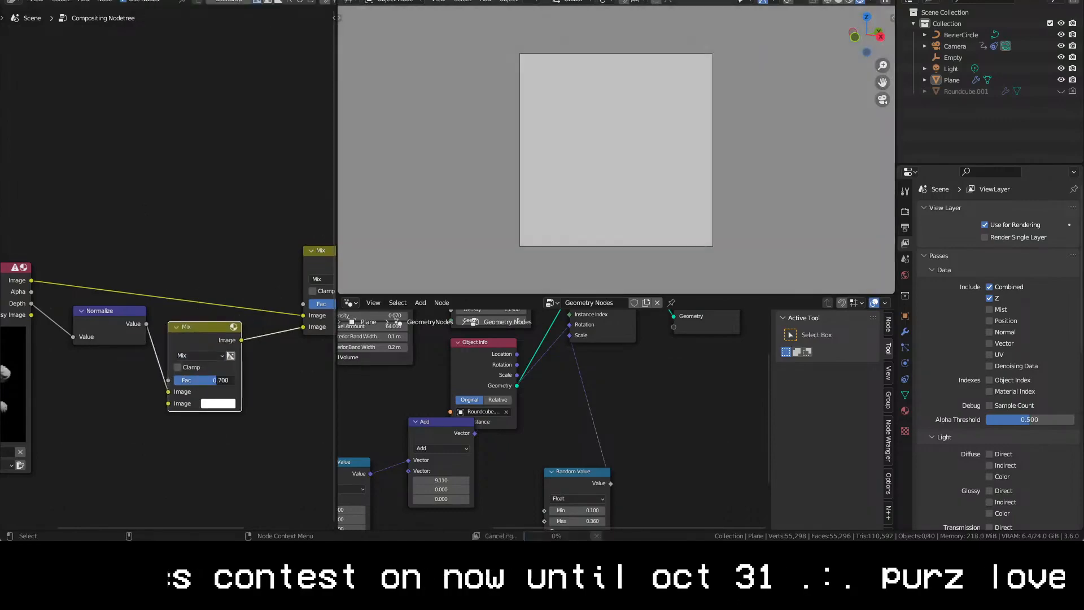
pyautogui.moveTo(144, 414); pyautogui.dragTo(185, 428, button='middle')
pyautogui.click(160, 423)
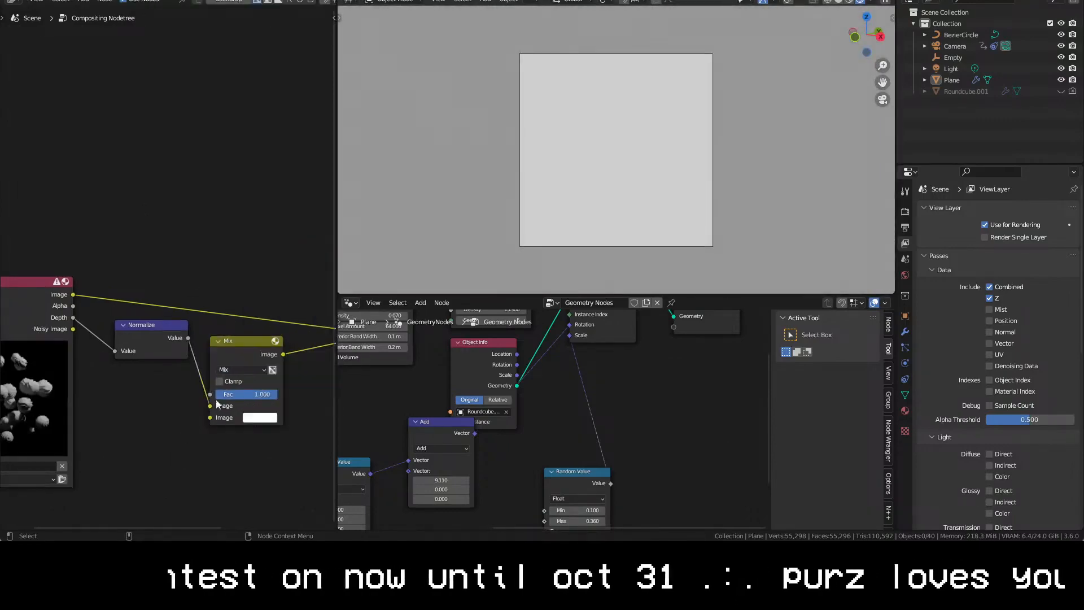
pyautogui.press('F12')
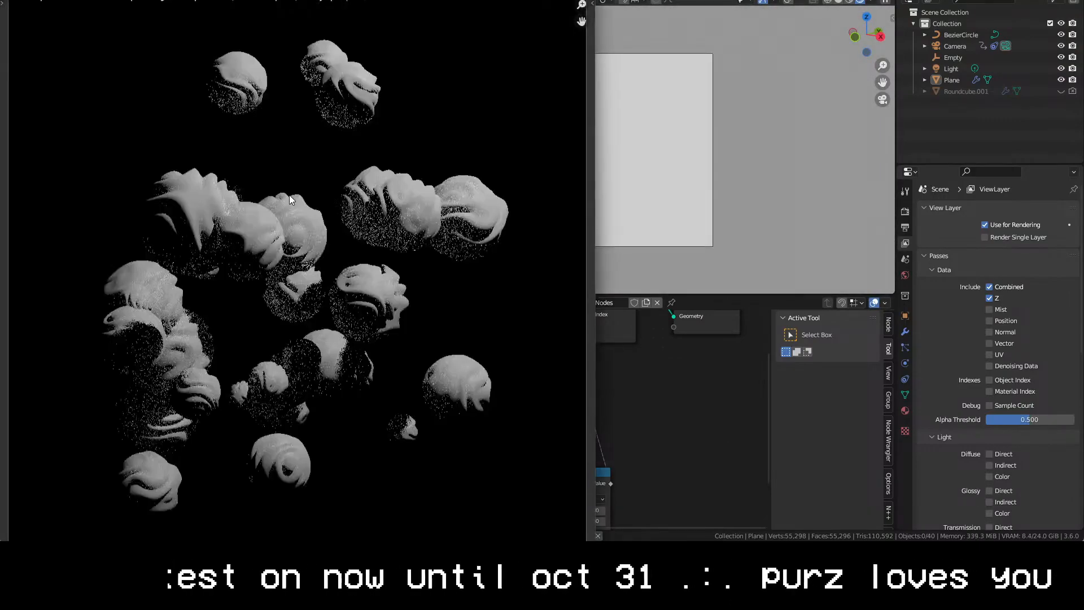
pyautogui.press('Escape')
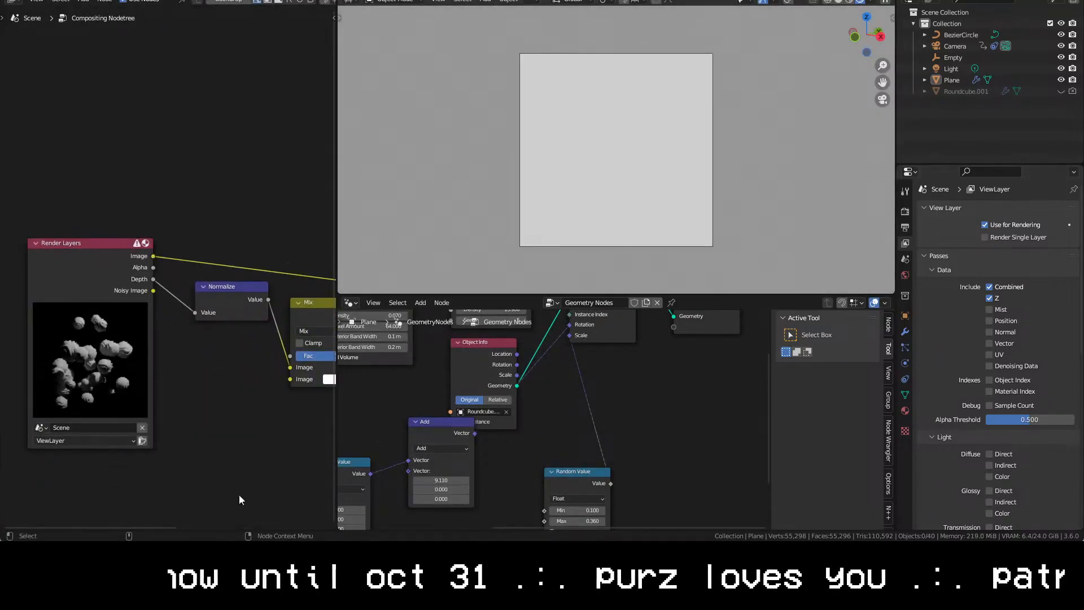
# Delete the Normalize node and link the Depth output directly to the new Mix node's first Image input
pyautogui.moveTo(316, 369); pyautogui.dragTo(233, 396, button='middle')
pyautogui.click(152, 332)
pyautogui.press('x')
pyautogui.moveTo(70, 305); pyautogui.dragTo(207, 393)
# Adjust the brightness of the new Mix node's color and try the Difference and Linear Light blending modes
pyautogui.click(255, 405)
pyautogui.moveTo(329, 308); pyautogui.dragTo(329, 254)
pyautogui.click(240, 357)
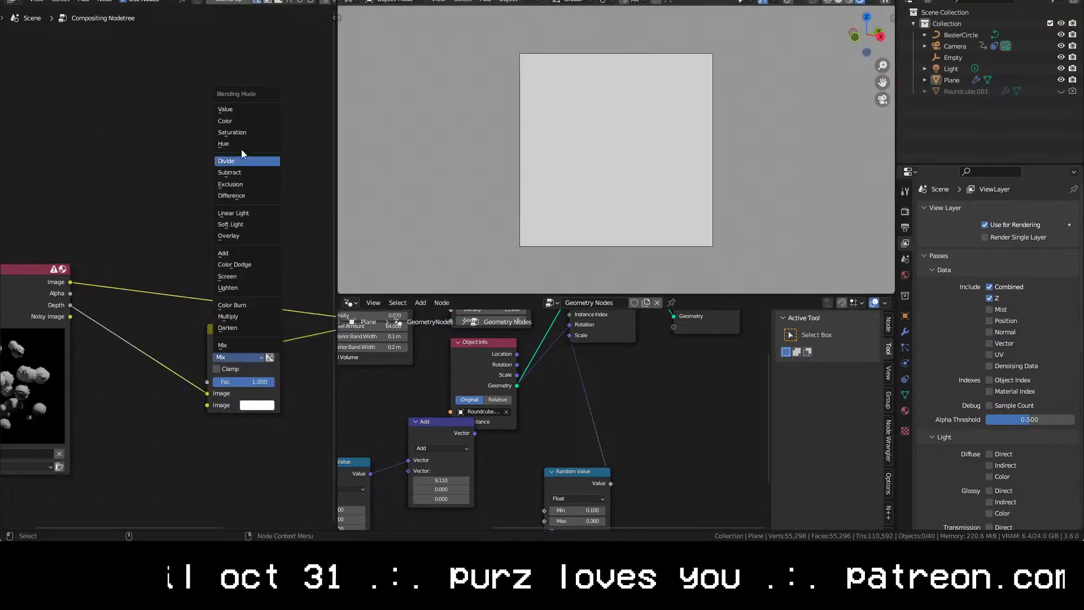
pyautogui.click(232, 195)
pyautogui.click(239, 357)
pyautogui.click(233, 213)
# Darken the node's color slightly and try the Color Burn, Value and Saturation blending modes
pyautogui.click(257, 405)
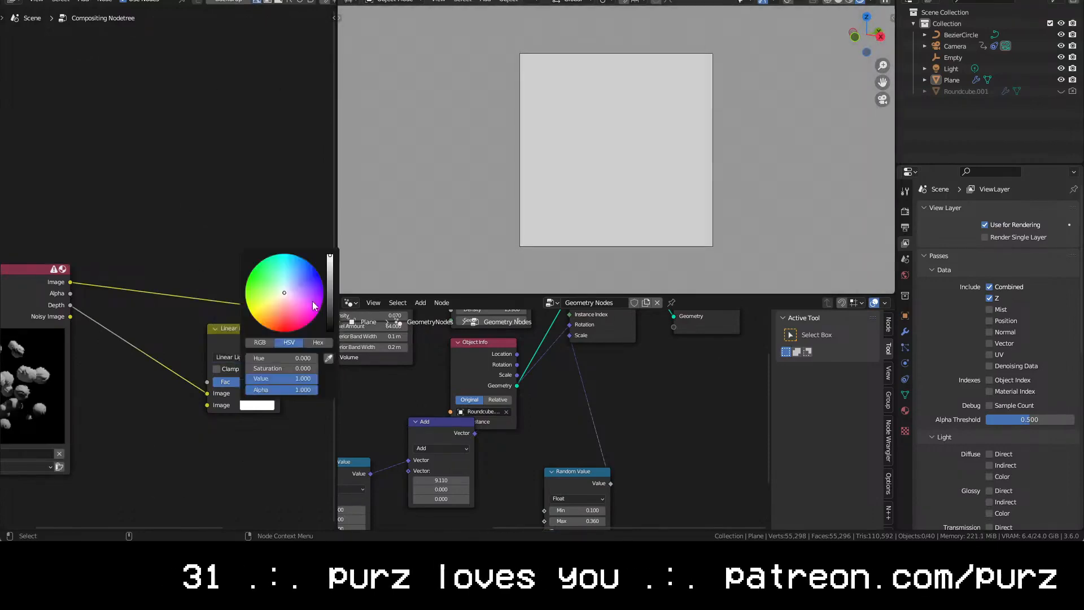
pyautogui.click(249, 358)
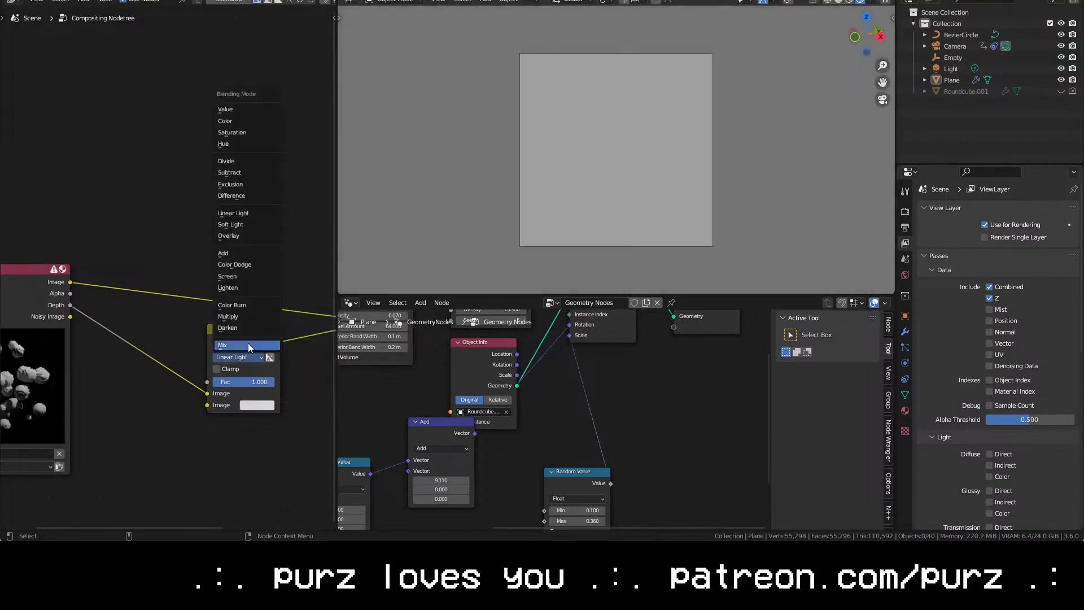
pyautogui.click(239, 310)
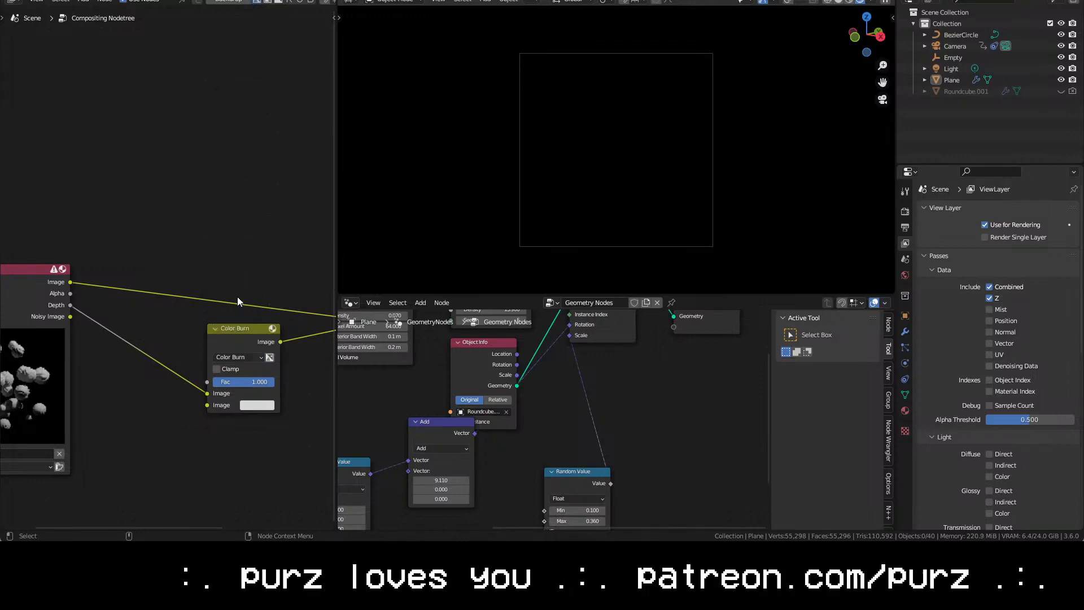
pyautogui.click(240, 355)
pyautogui.click(232, 110)
pyautogui.click(237, 357)
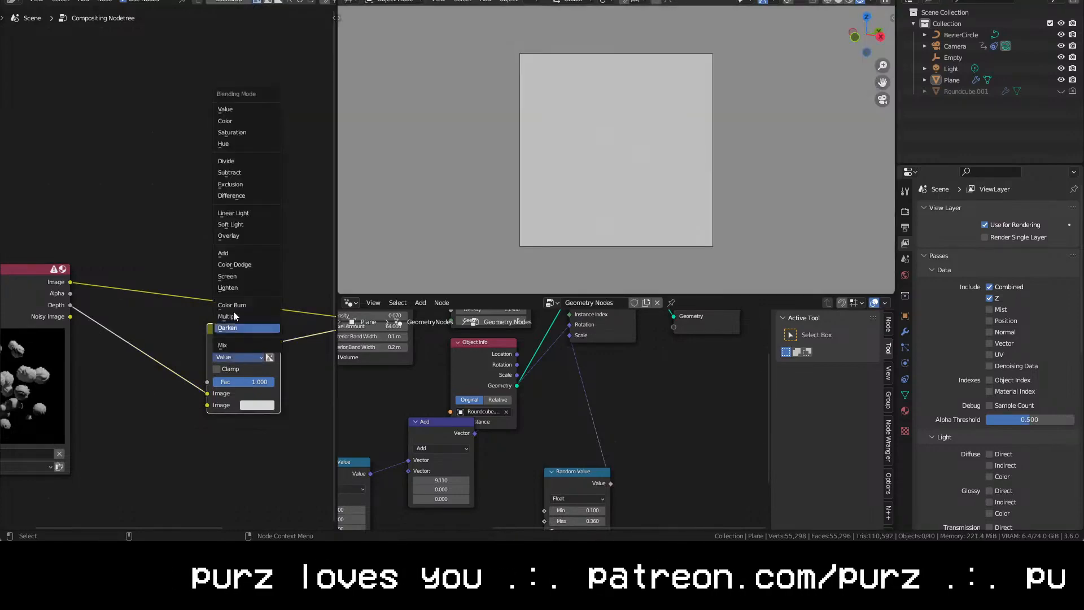
pyautogui.click(233, 323)
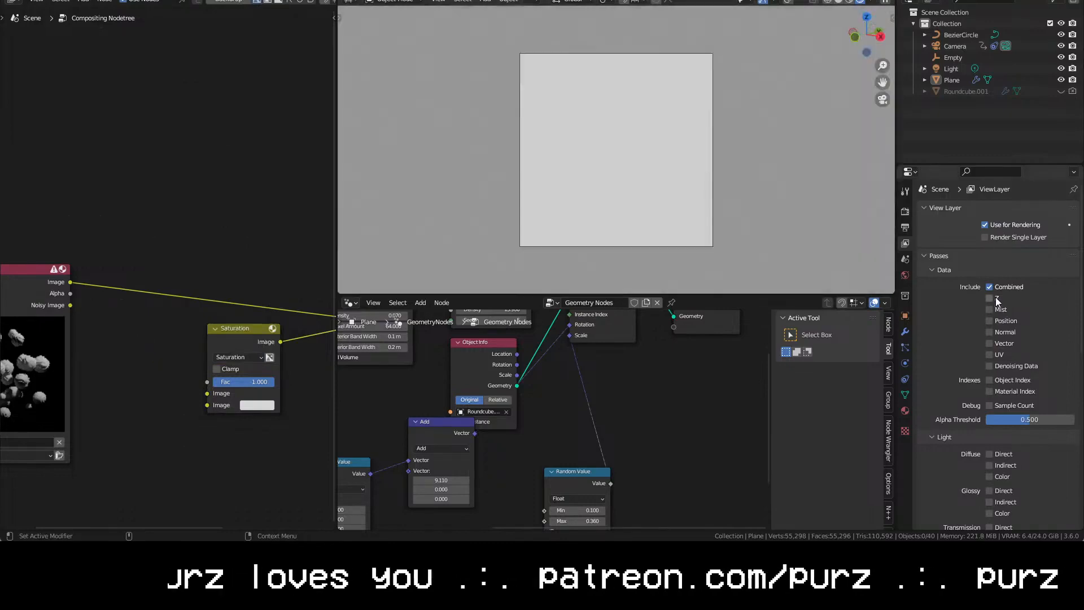
# Enable the Mist pass, link its output to the Mix node's first Image input, and vary the second color's brightness
pyautogui.click(998, 310)
pyautogui.moveTo(70, 317); pyautogui.dragTo(211, 397)
pyautogui.click(257, 405)
pyautogui.moveTo(330, 261)
pyautogui.mouseDown()
pyautogui.moveTo(330, 285)
pyautogui.moveTo(330, 255)
pyautogui.mouseUp()
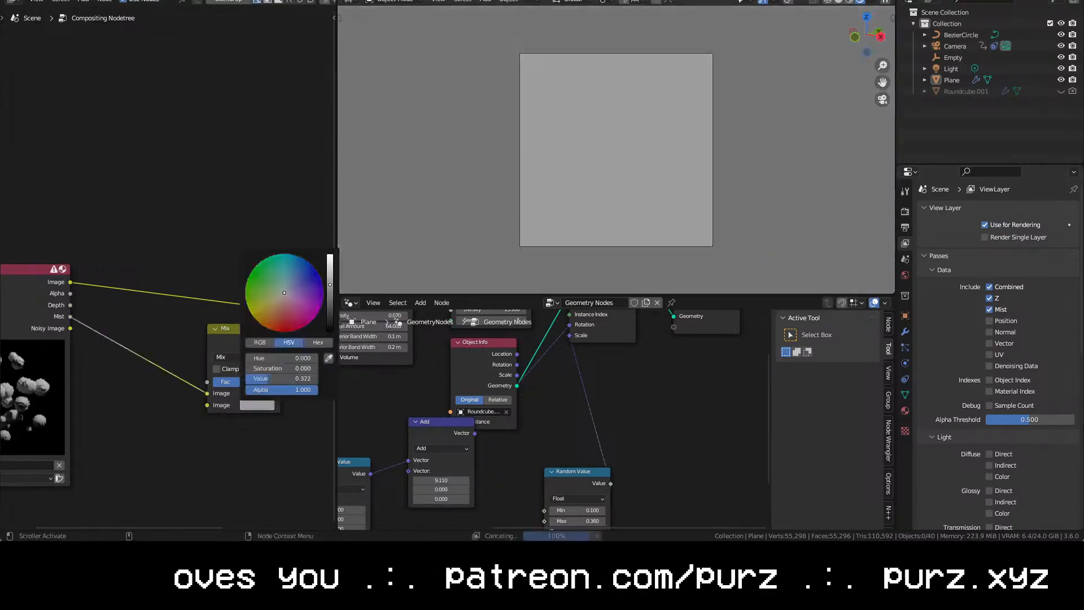
# Delete the original Mix node and connect the remaining Mix node's output to the Composite node's Image input
pyautogui.moveTo(218, 477); pyautogui.dragTo(107, 480, button='middle')
pyautogui.moveTo(271, 315); pyautogui.dragTo(299, 314)
pyautogui.moveTo(211, 405); pyautogui.dragTo(258, 429, button='middle')
pyautogui.scroll(-4, 257, 429)
pyautogui.click(254, 282)
pyautogui.press('x')
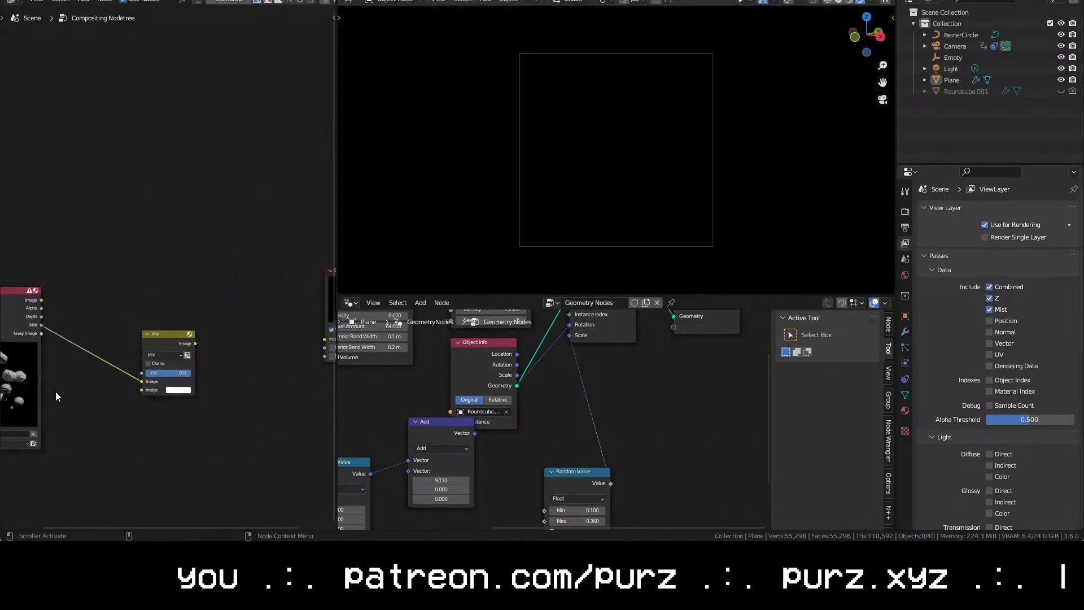
pyautogui.moveTo(195, 343); pyautogui.dragTo(311, 339)
# Reposition the Mix node, link the Depth output to its first Image input, and brighten its second color to white
pyautogui.moveTo(155, 334); pyautogui.dragTo(204, 306)
pyautogui.moveTo(28, 317); pyautogui.dragTo(177, 352)
pyautogui.click(215, 362)
pyautogui.moveTo(266, 265); pyautogui.dragTo(266, 253)
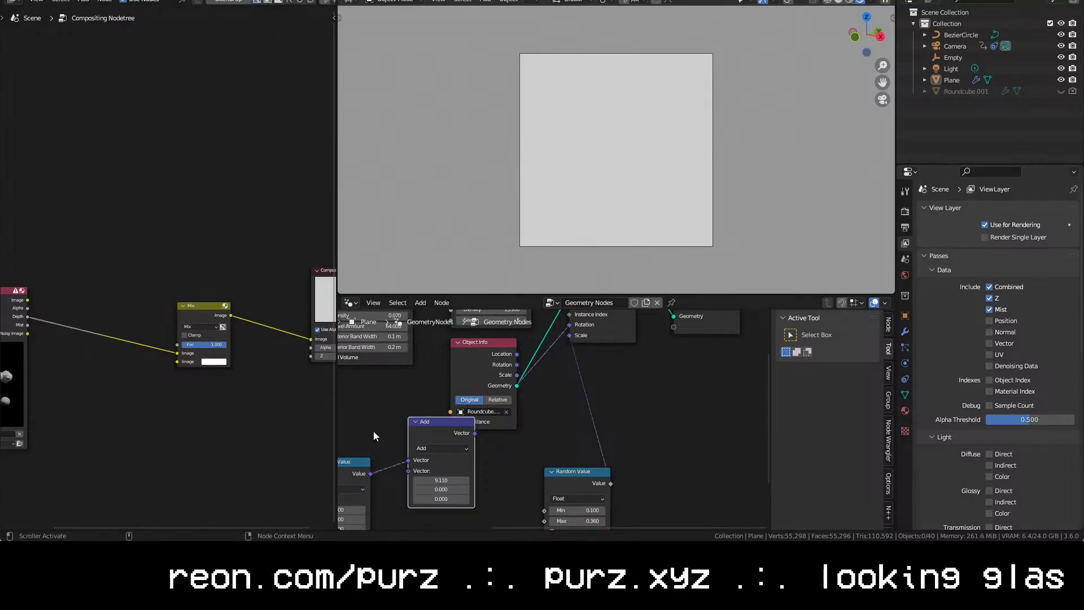
# Add a Normalize node between the Depth output and the Mix node
pyautogui.moveTo(154, 406); pyautogui.dragTo(160, 371, button='middle')
pyautogui.hotkey('shift', 'a')
pyautogui.click(143, 350)
pyautogui.write('norm')
pyautogui.press('Return')
pyautogui.click(216, 347)
# Move the Normalize output from the Mix node's Image input to its factor, with white and black as the two colors
pyautogui.moveTo(296, 423); pyautogui.dragTo(179, 442, button='middle')
pyautogui.click(162, 443)
pyautogui.moveTo(134, 359); pyautogui.dragTo(103, 377)
pyautogui.moveTo(90, 338); pyautogui.dragTo(133, 351)
pyautogui.moveTo(140, 357); pyautogui.dragTo(140, 369, button='middle')
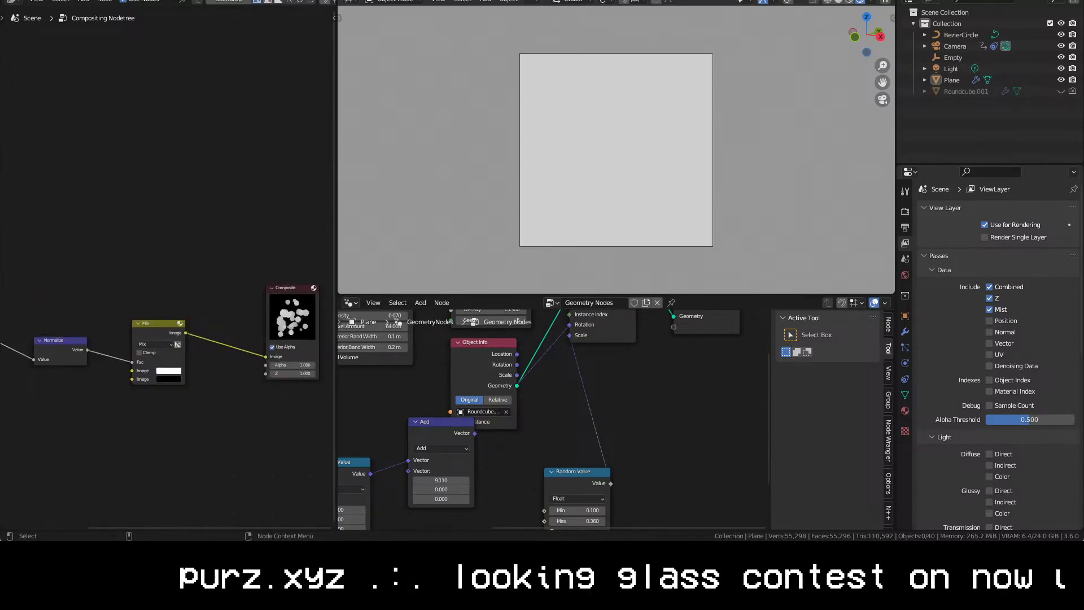
# Set the viewport shading's render pass to Mist
pyautogui.scroll(4, 198, 338)
pyautogui.moveTo(64, 305); pyautogui.dragTo(169, 314, button='middle')
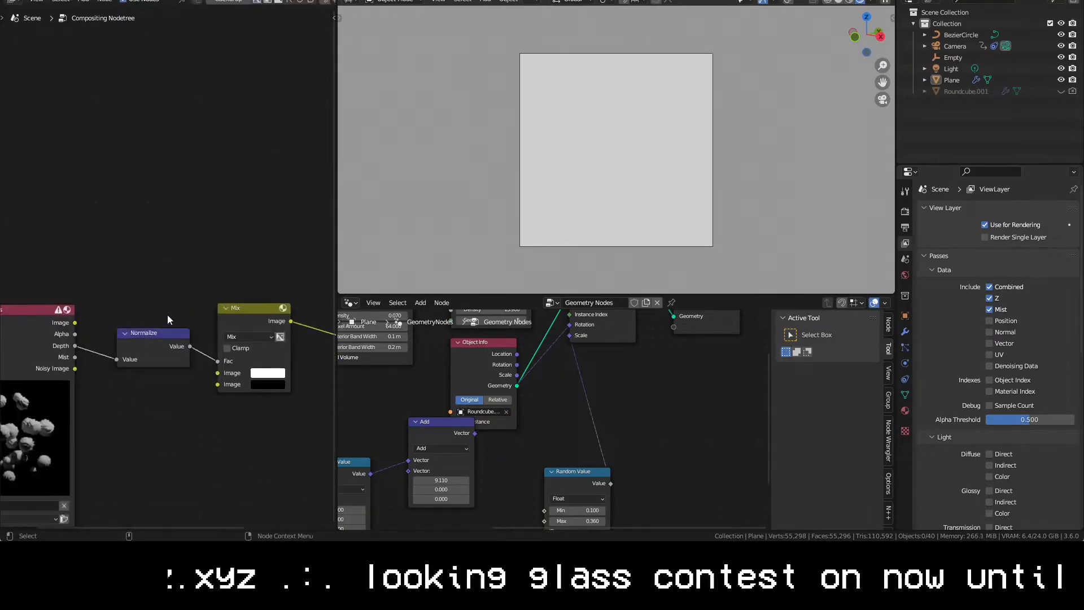
pyautogui.moveTo(126, 254); pyautogui.dragTo(266, 194, button='middle')
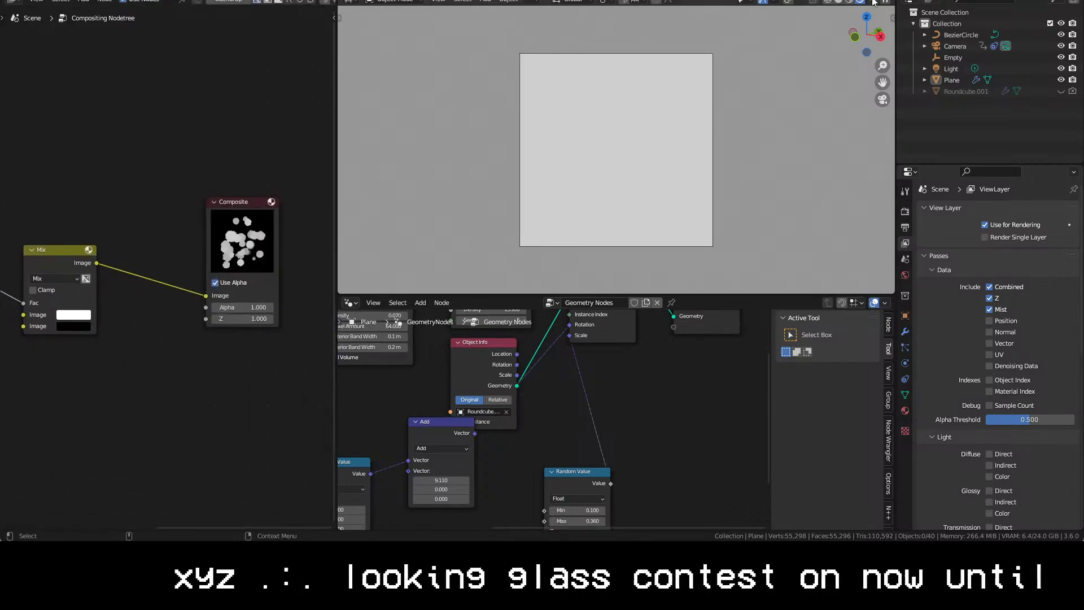
pyautogui.click(874, 2)
pyautogui.click(849, 101)
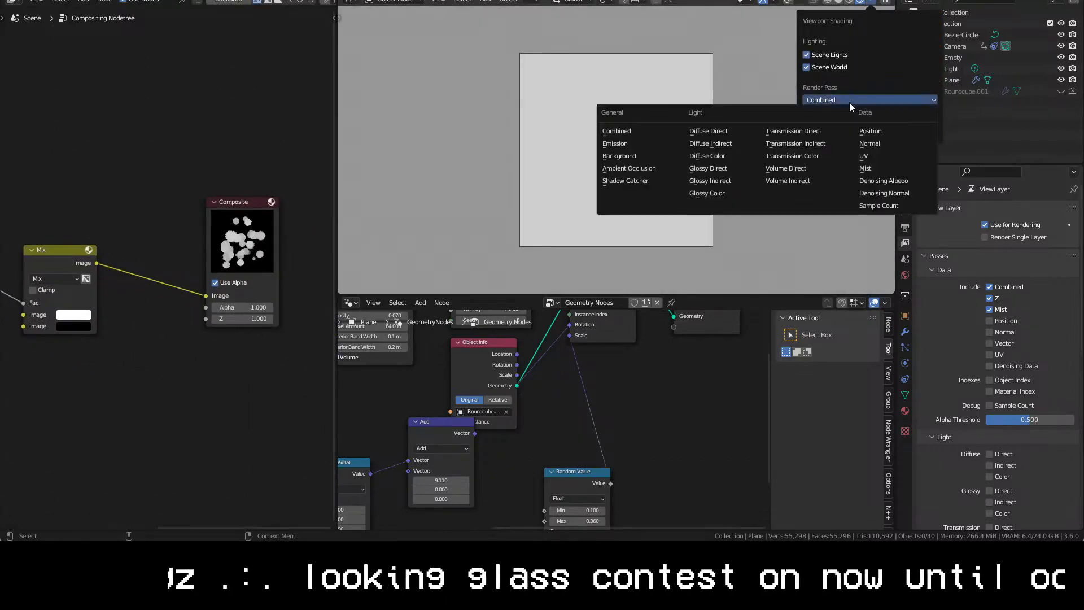
pyautogui.click(886, 167)
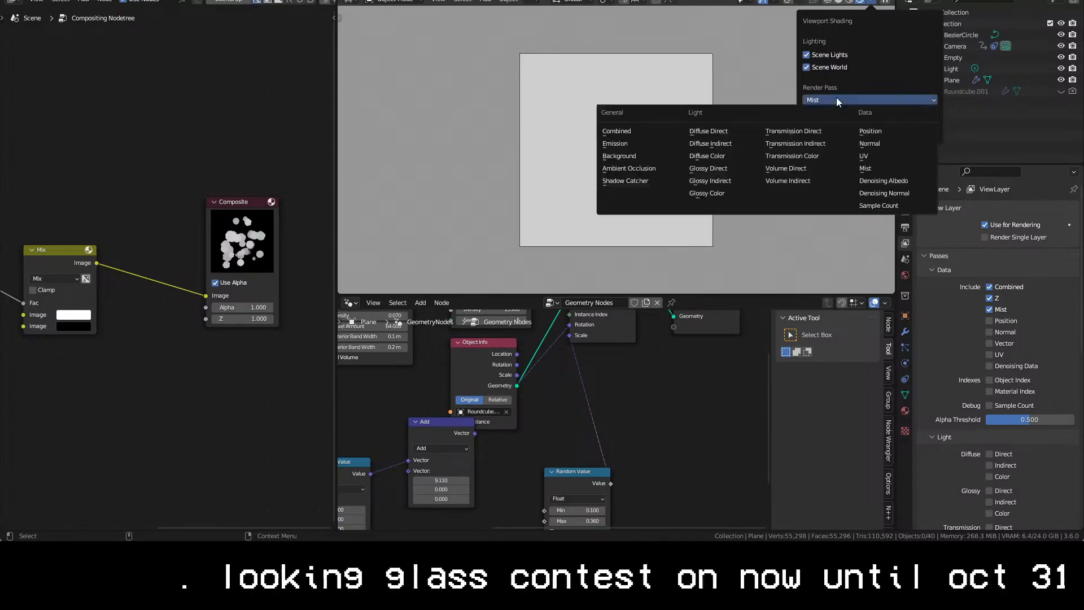
# Render the current frame to check the normalized depth composite, and close the render window
pyautogui.click(231, 240)
pyautogui.scroll(4, 231, 240)
pyautogui.moveTo(231, 240)
pyautogui.mouseDown(button='middle')
pyautogui.moveTo(68, 235)
pyautogui.moveTo(299, 223)
pyautogui.moveTo(241, 235)
pyautogui.mouseUp(button='middle')
pyautogui.scroll(-3, 68, 235)
pyautogui.scroll(-4, 242, 234)
pyautogui.press('F12')
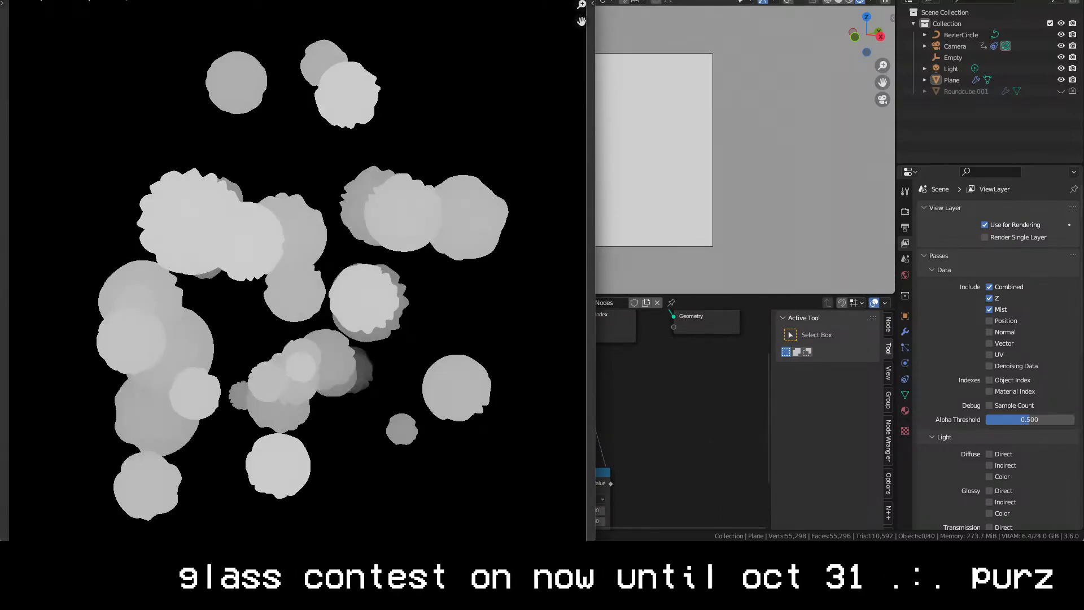
pyautogui.press('Escape')
# Examine the compositor node chain and the depth gradient in the Composite node's preview
pyautogui.scroll(-5, 111, 451)
pyautogui.moveTo(34, 443); pyautogui.dragTo(129, 452, button='middle')
pyautogui.click(32, 404)
pyautogui.scroll(2, 259, 259)
pyautogui.moveTo(258, 260); pyautogui.dragTo(113, 275, button='middle')
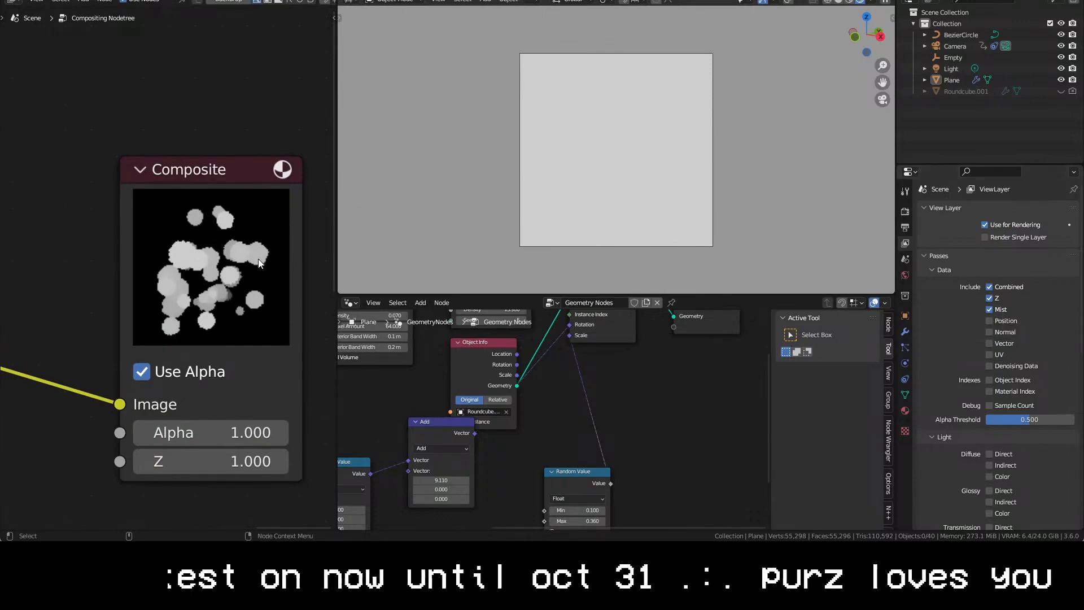
pyautogui.scroll(-3, 170, 395)
pyautogui.moveTo(339, 405); pyautogui.dragTo(141, 405, button='middle')
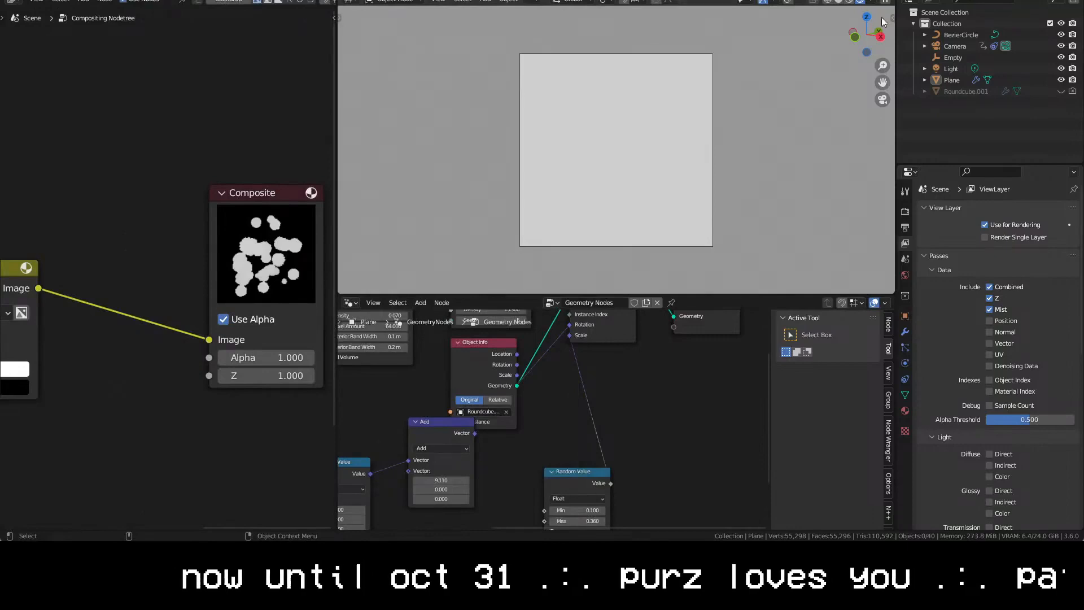
# Toggle the view layer's Mist pass off and back on, and preview the Mist pass in the viewport
pyautogui.click(998, 312)
pyautogui.click(998, 311)
pyautogui.click(886, 1)
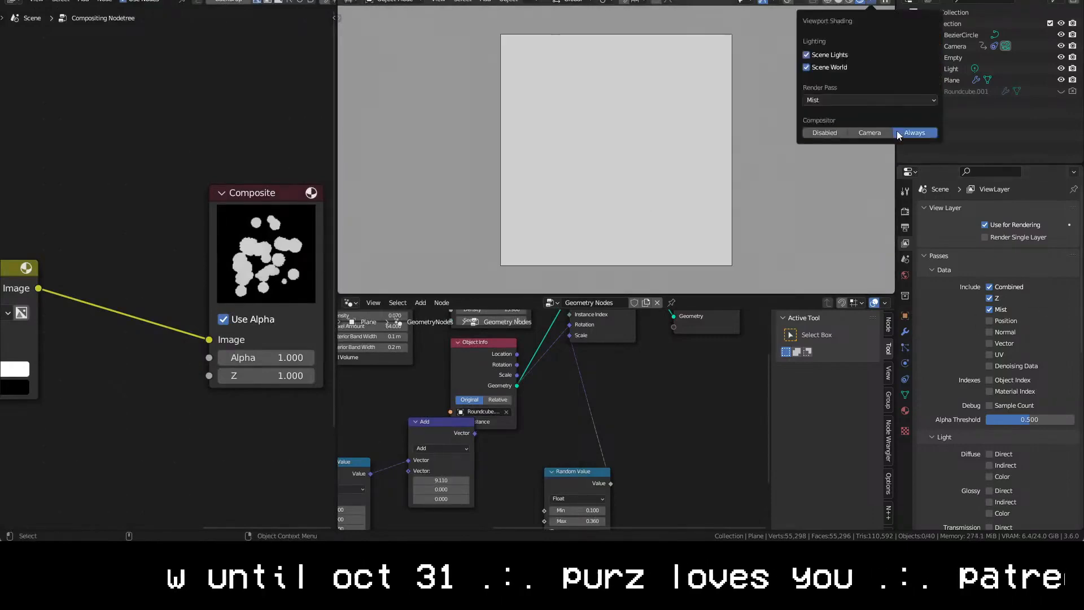
pyautogui.click(838, 99)
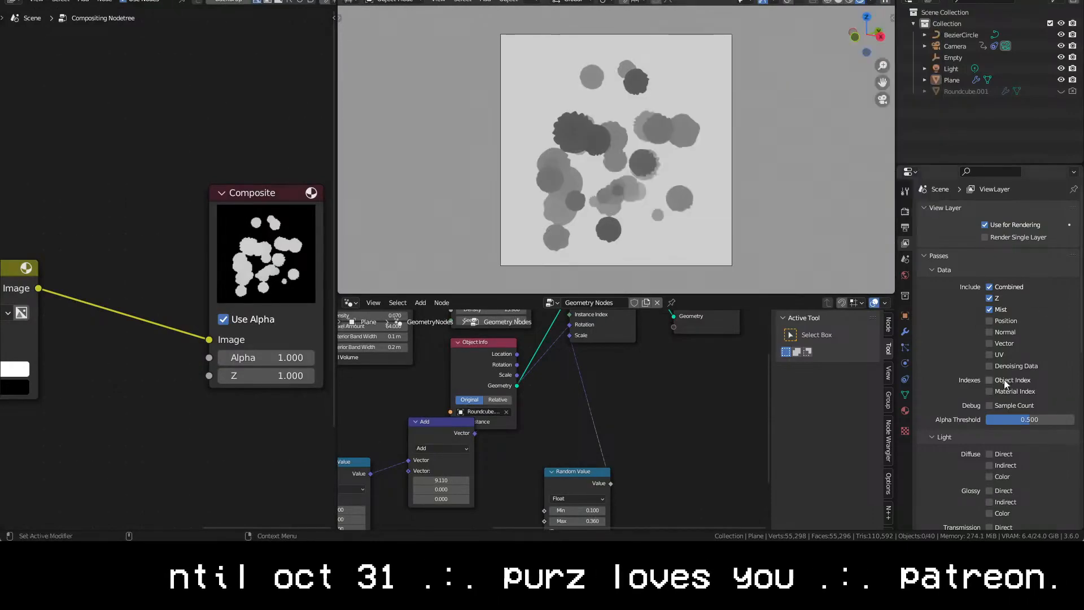
# Look through the render and view layer properties for the mist settings
pyautogui.click(905, 227)
pyautogui.click(905, 211)
pyautogui.scroll(-10, 960, 307)
pyautogui.scroll(-5, 954, 338)
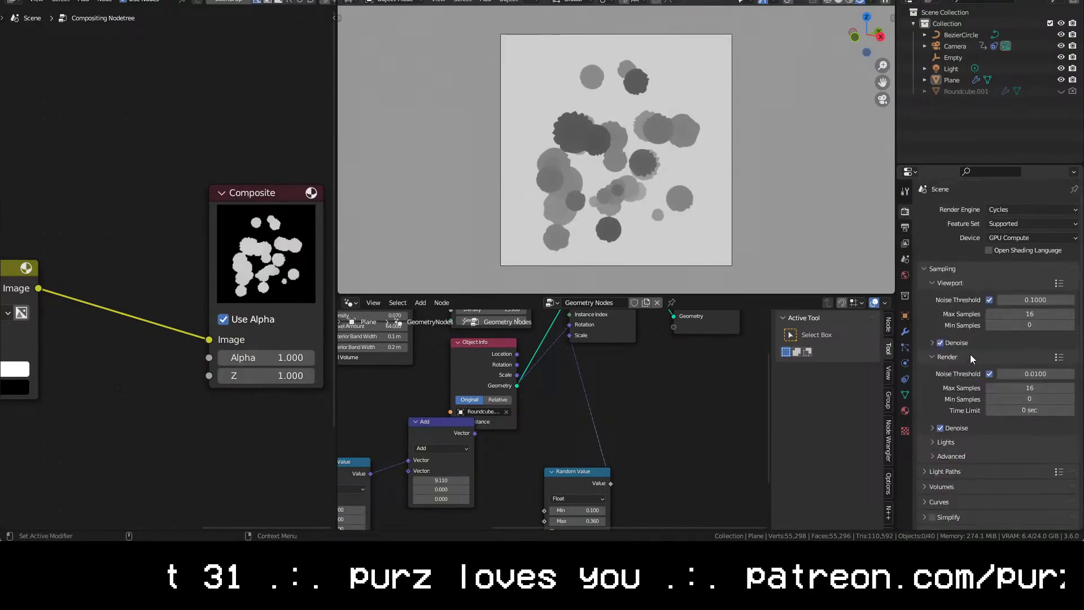
pyautogui.click(905, 227)
pyautogui.click(906, 244)
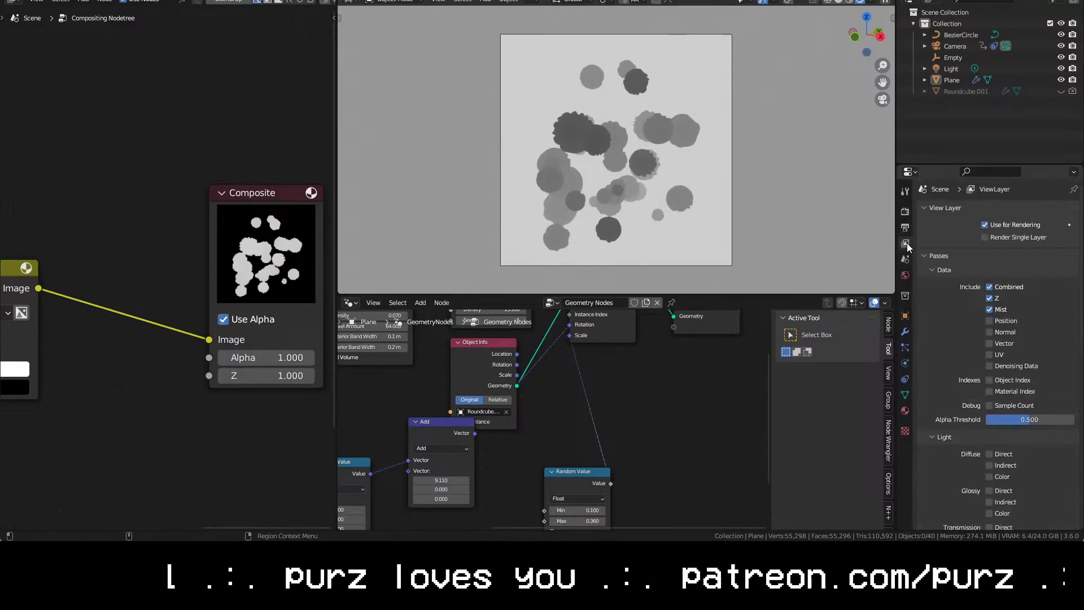
pyautogui.scroll(-5, 962, 394)
# Set the world's Mist Pass start to 4.8 m and depth to 11 m, and play the animation through the camera to check it
pyautogui.click(907, 275)
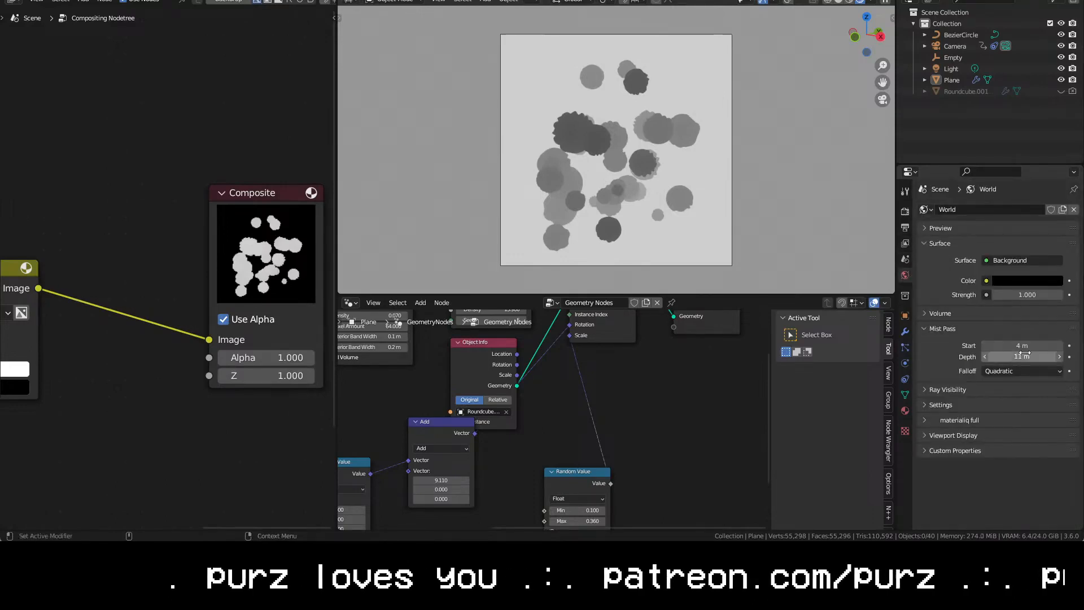
pyautogui.moveTo(1024, 353); pyautogui.dragTo(1018, 354)
pyautogui.moveTo(1023, 346); pyautogui.dragTo(1026, 347)
pyautogui.scroll(10, 641, 192)
pyautogui.scroll(-5, 653, 181)
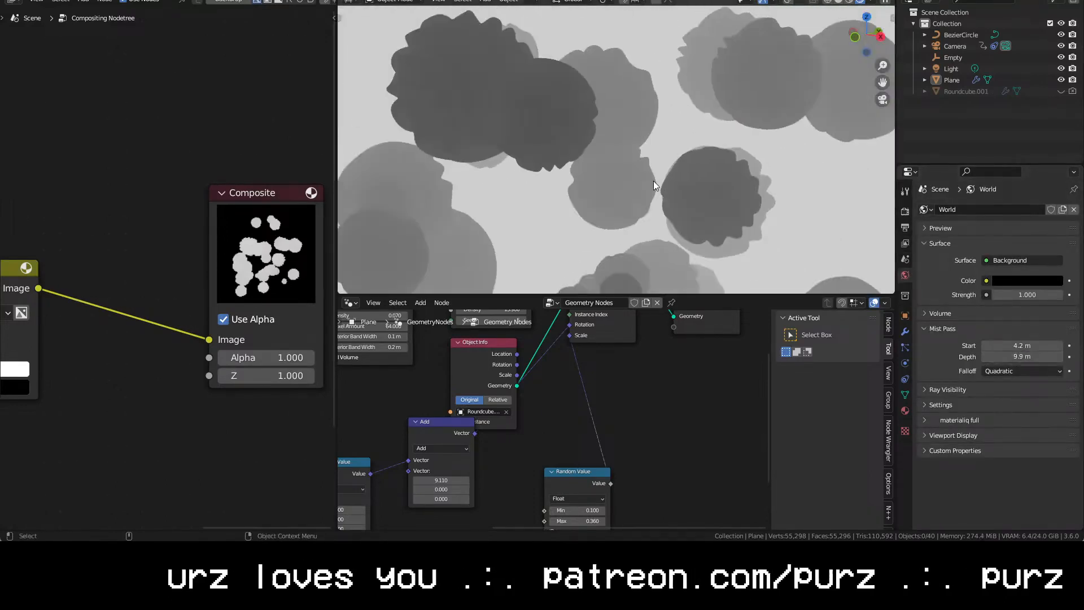
pyautogui.scroll(-1, 660, 180)
pyautogui.moveTo(1021, 356)
pyautogui.mouseDown()
pyautogui.moveTo(1041, 346)
pyautogui.moveTo(1010, 346)
pyautogui.mouseUp()
pyautogui.press('KP_0')
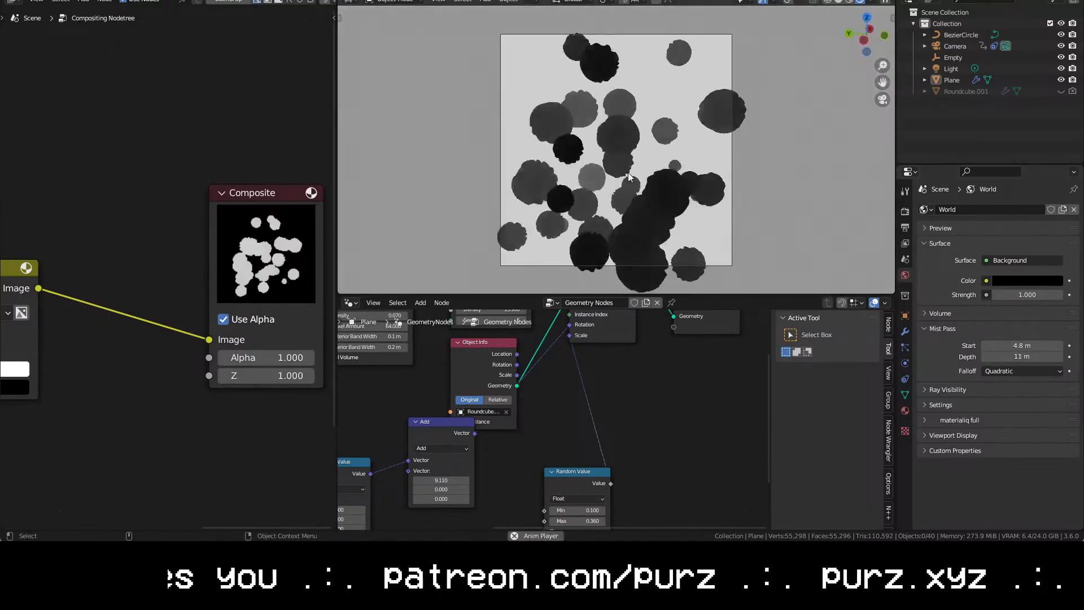
pyautogui.press('space')
# Remove the intermediate compositor node and connect the Mist pass to the Mix node's first image input and the rendered Image to its second
pyautogui.moveTo(153, 220); pyautogui.dragTo(133, 192, button='middle')
pyautogui.scroll(-2, 133, 192)
pyautogui.click(149, 257)
pyautogui.press('x')
pyautogui.moveTo(53, 285); pyautogui.dragTo(216, 302)
pyautogui.moveTo(298, 356); pyautogui.dragTo(273, 379, button='middle')
pyautogui.moveTo(29, 267); pyautogui.dragTo(192, 338)
# Set the Mix node's factor to 0.200 and test-render the current frame
pyautogui.scroll(-2, 225, 347)
pyautogui.moveTo(225, 347); pyautogui.dragTo(59, 354, button='middle')
pyautogui.scroll(12, 94, 361)
pyautogui.moveTo(322, 350); pyautogui.dragTo(218, 384, button='middle')
pyautogui.scroll(-12, 218, 389)
pyautogui.moveTo(66, 367); pyautogui.dragTo(125, 378, button='middle')
pyautogui.moveTo(44, 343)
pyautogui.mouseDown()
pyautogui.moveTo(75, 344)
pyautogui.moveTo(56, 344)
pyautogui.mouseUp()
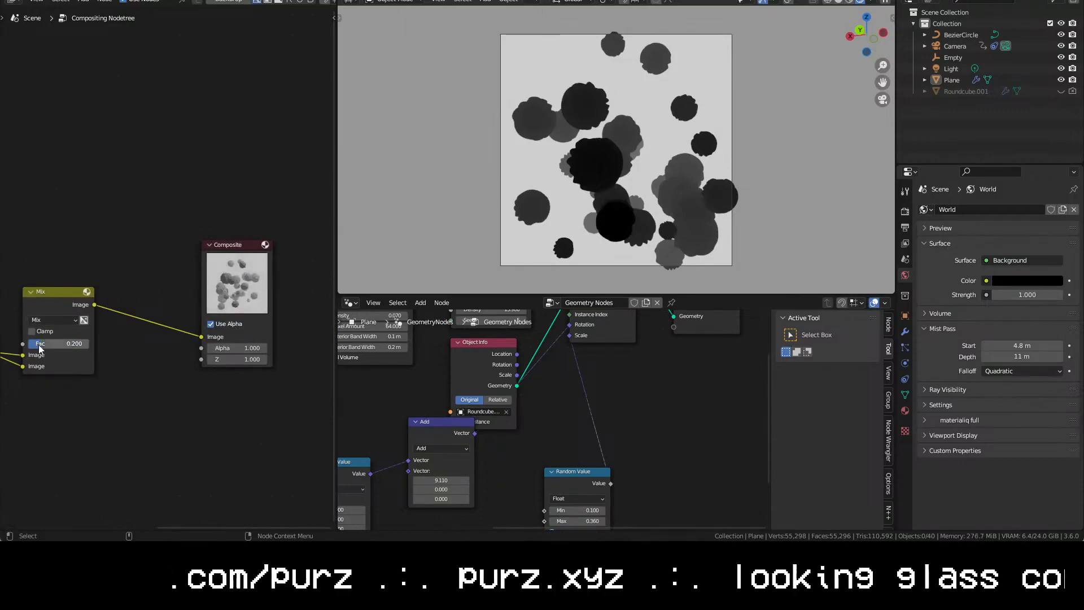
pyautogui.press('F12')
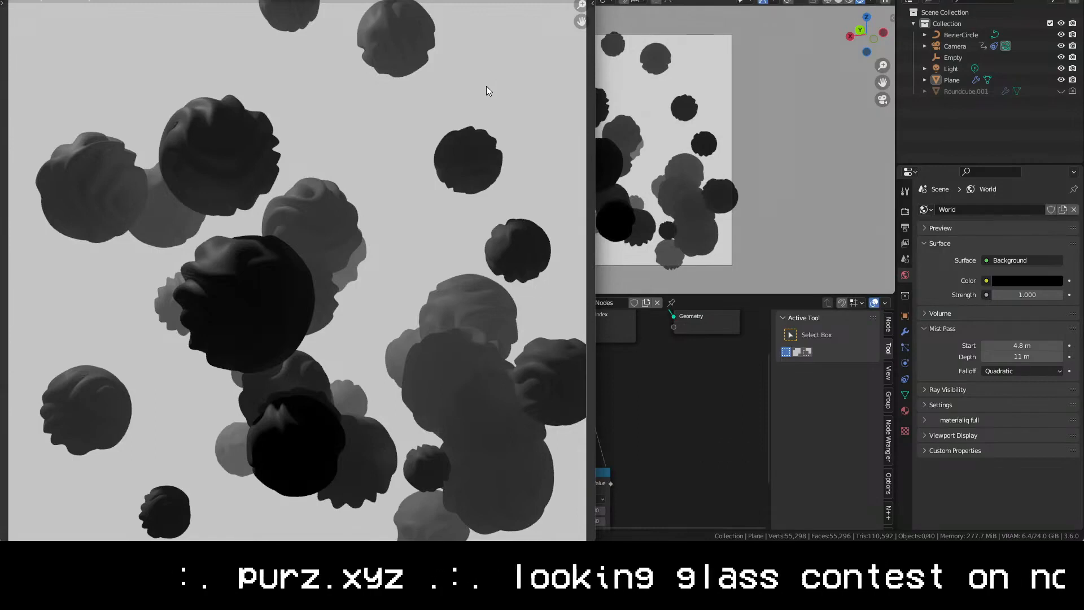
pyautogui.press('Escape')
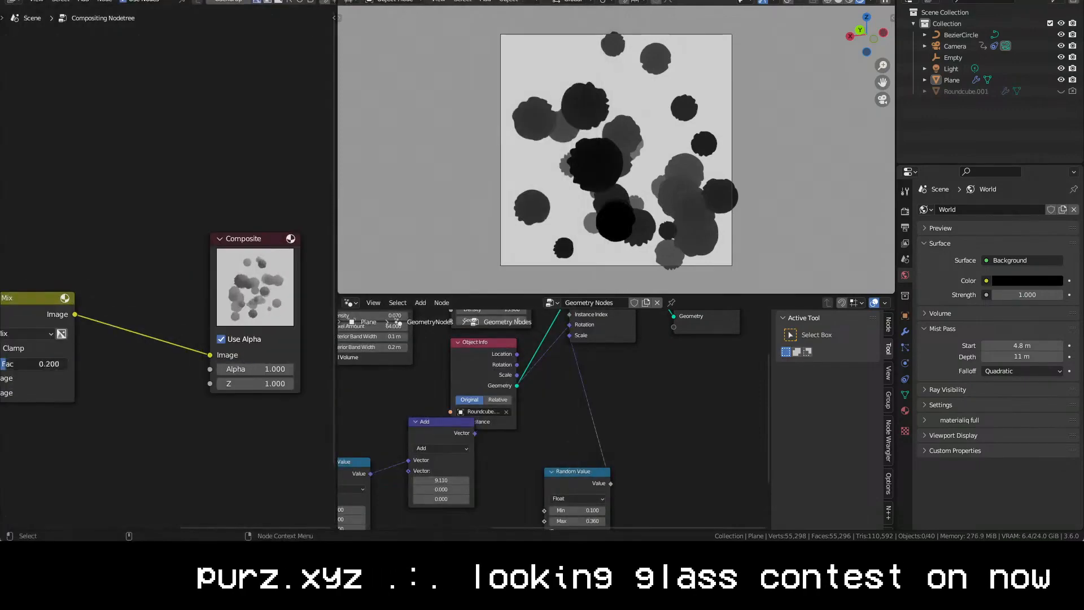
pyautogui.press('F12')
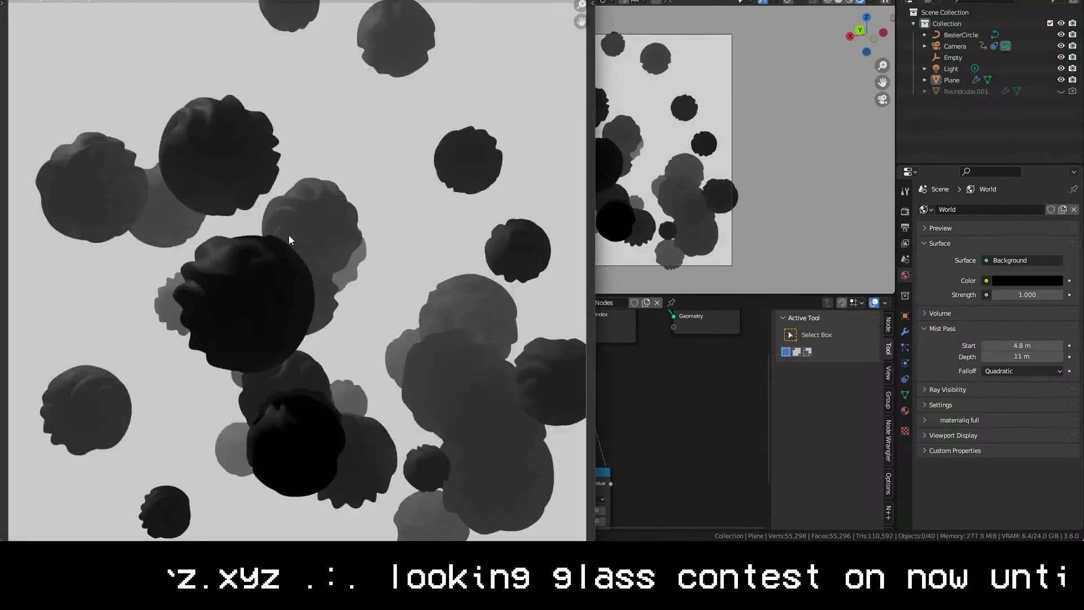
pyautogui.press('Escape')
# Set the Mix node's factor to 0.15
pyautogui.click(42, 363)
pyautogui.write('.15')
pyautogui.press('Return')
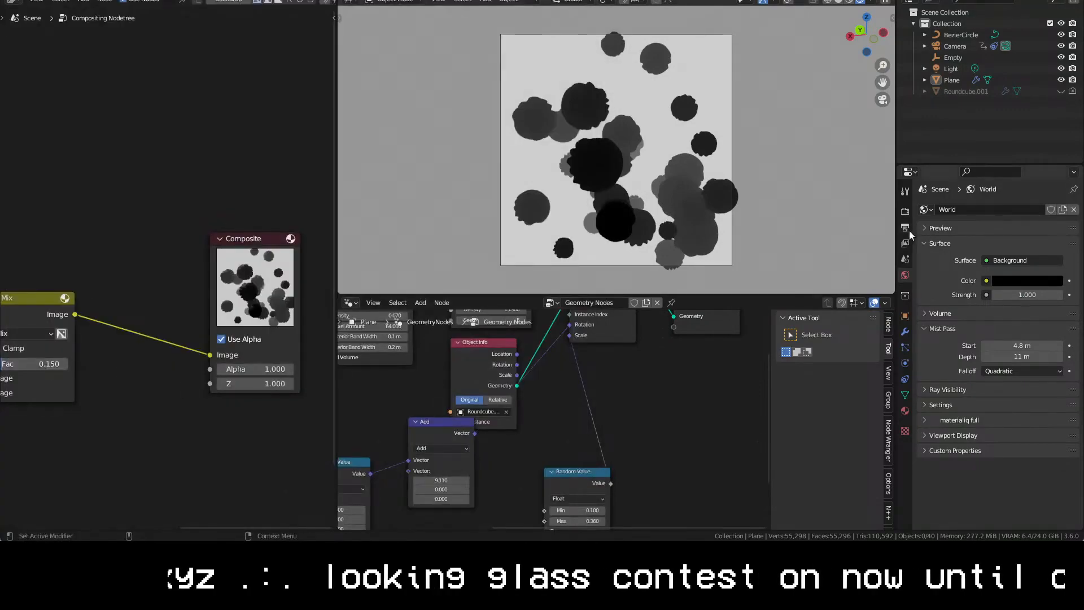
# Render the animation at 50% resolution into C:\tmp\bouncing_balls-depth-2\
pyautogui.click(907, 228)
pyautogui.click(1011, 249)
pyautogui.write('50')
pyautogui.press('Return')
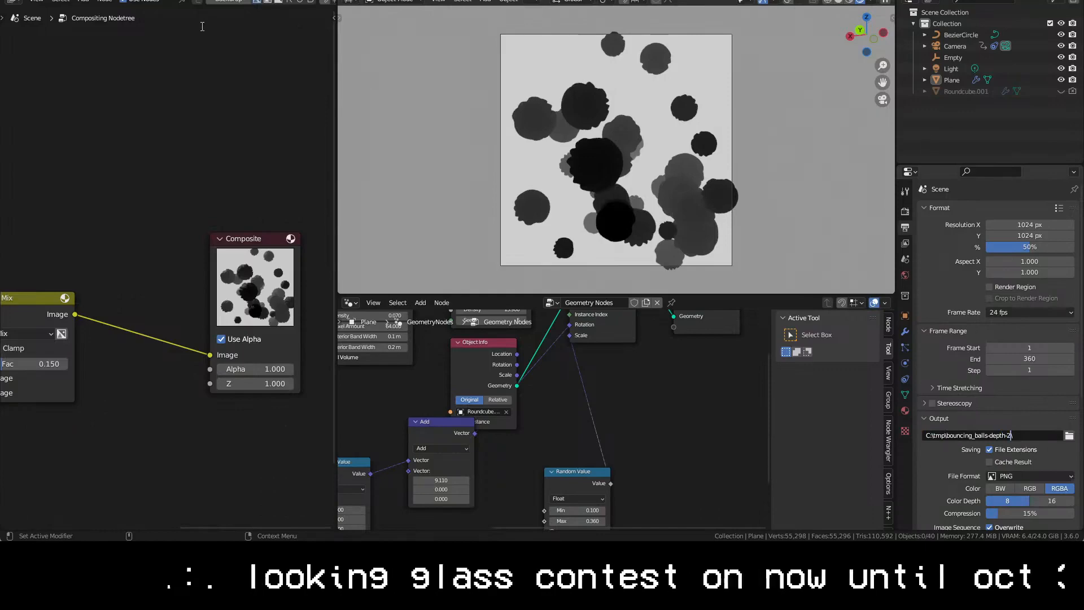
pyautogui.press('Return')
pyautogui.hotkey('ctrl', 'F12')
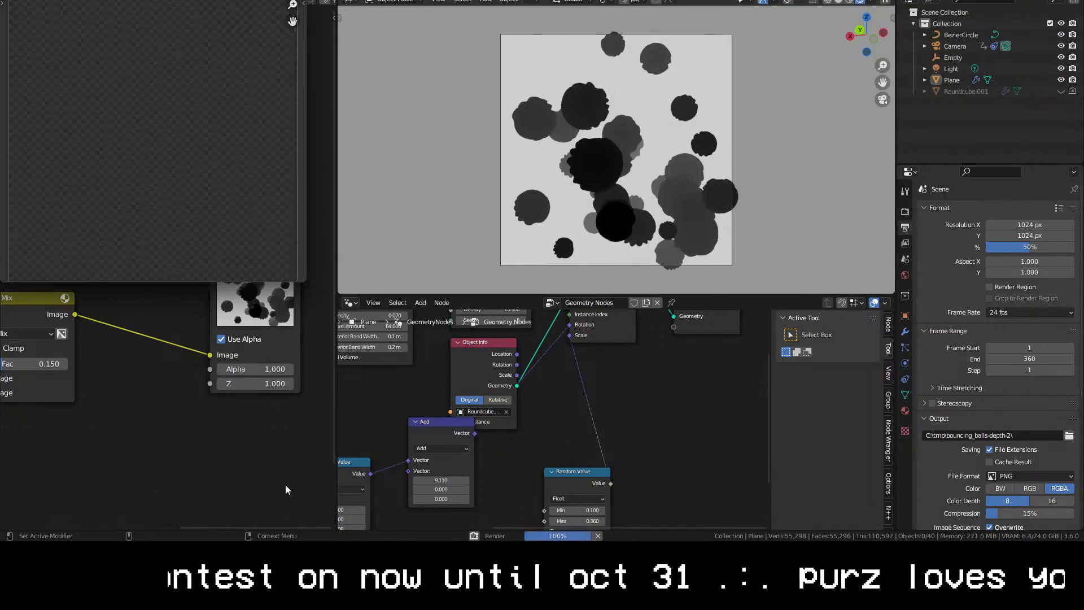
# Open 0001.png from the bouncing_balls-depth-2 folder in djv, review the rendered sequence full screen, and return to Blender
pyautogui.moveTo(120, 556)
pyautogui.click(175, 497)
pyautogui.doubleClick(276, 144)
pyautogui.rightClick(55, 91)
pyautogui.moveTo(124, 145)
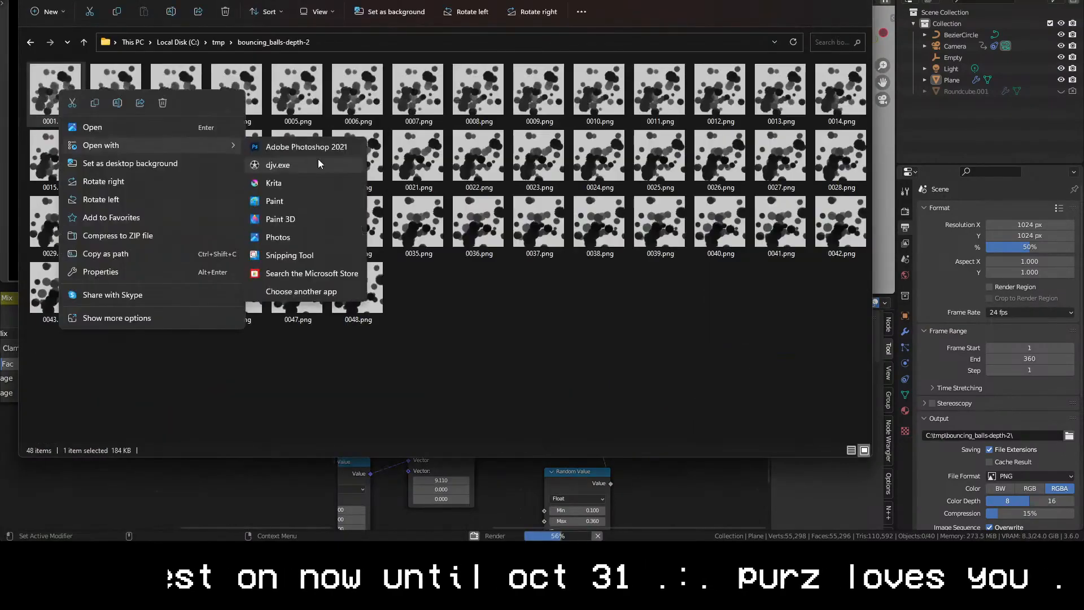
pyautogui.click(319, 164)
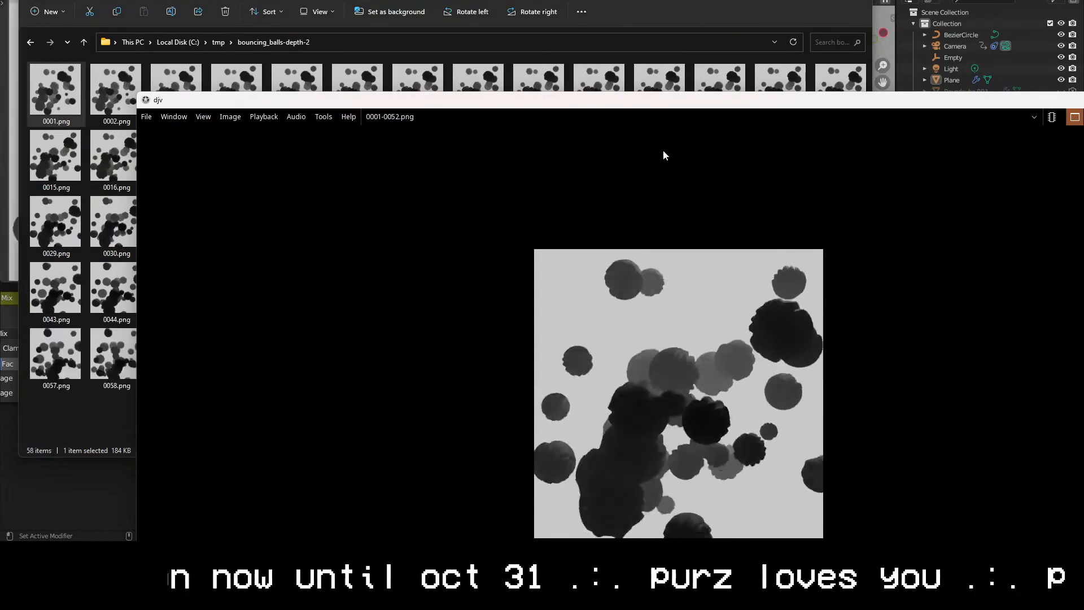
pyautogui.doubleClick(672, 105)
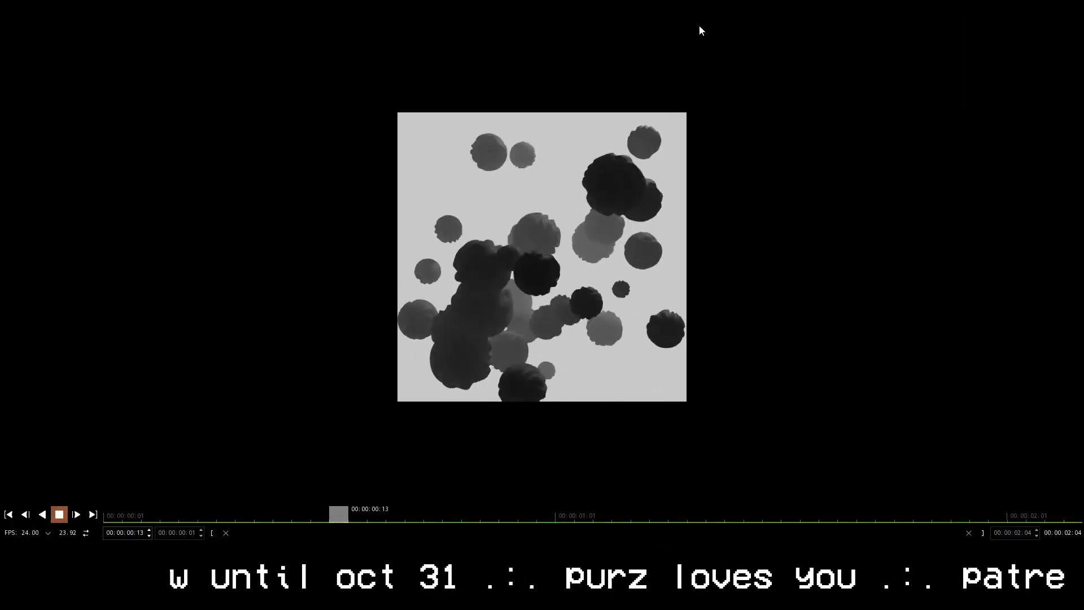
pyautogui.click(1071, 0)
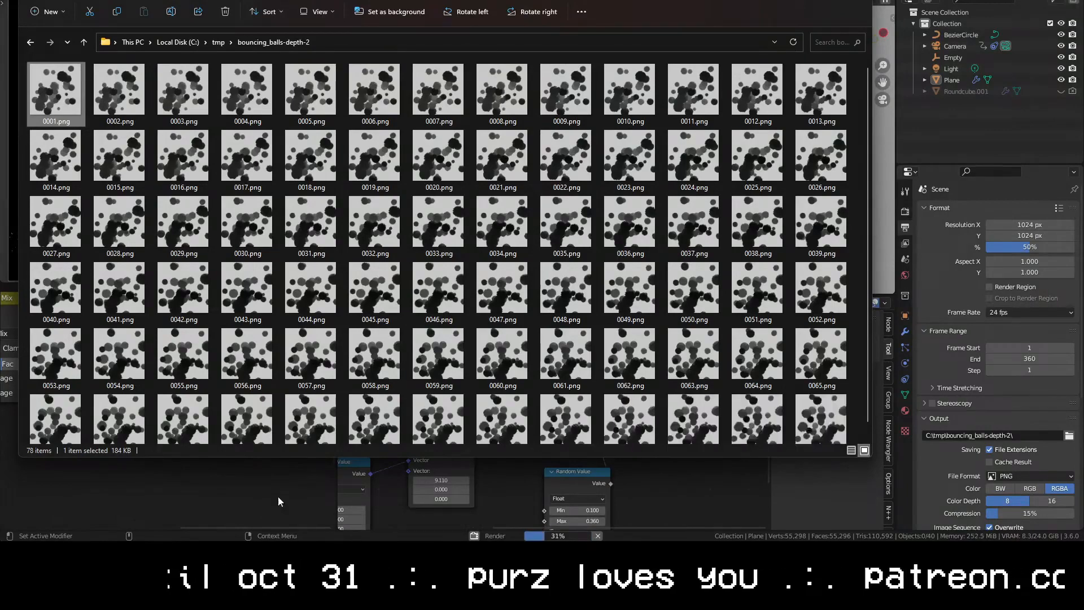
pyautogui.click(307, 488)
# Add an Invert Color node on the link between the Mix and Composite nodes
pyautogui.moveTo(203, 417); pyautogui.dragTo(263, 387, button='middle')
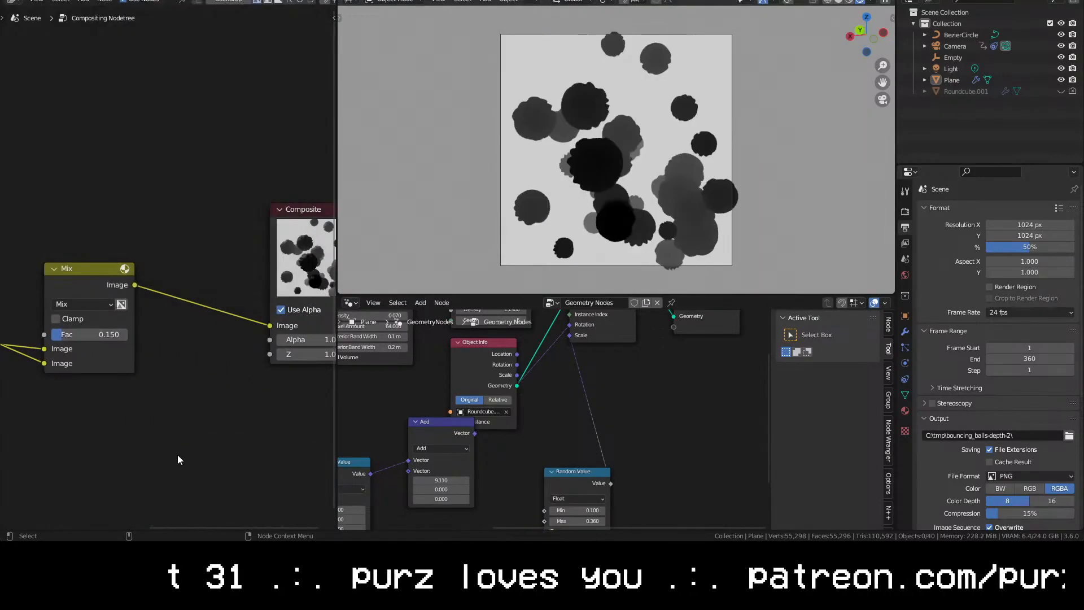
pyautogui.hotkey('shift', 'a')
pyautogui.write('sinv')
pyautogui.press('Return')
pyautogui.click(179, 291)
pyautogui.moveTo(205, 308); pyautogui.dragTo(86, 316, button='middle')
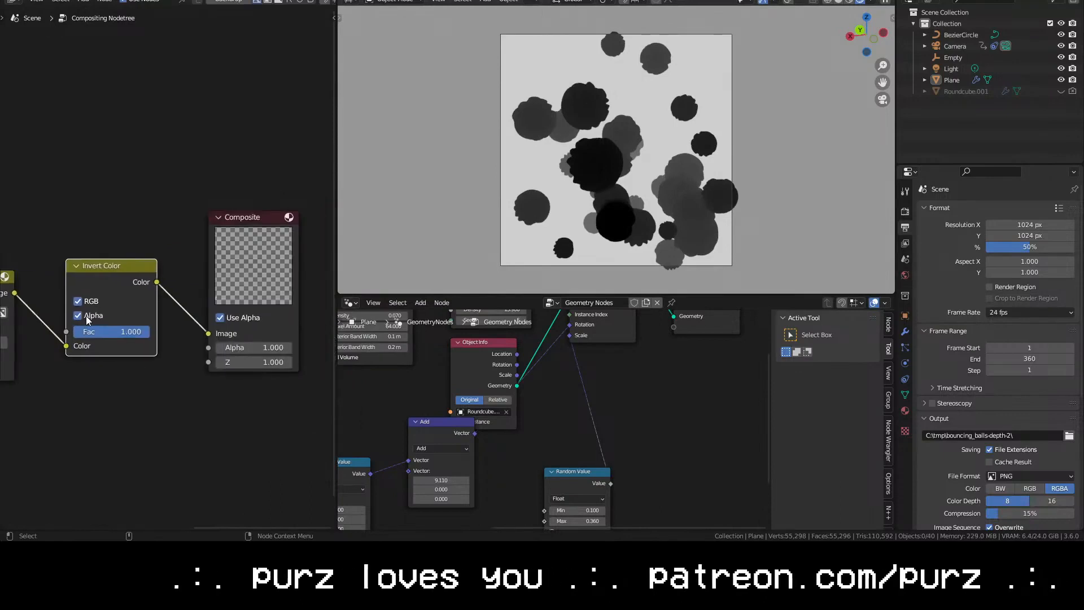
# Detach the Invert Color node and insert it on the link between the Mist output and the Mix node
pyautogui.moveTo(96, 377); pyautogui.dragTo(258, 367, button='middle')
pyautogui.moveTo(170, 345); pyautogui.dragTo(70, 380, button='middle')
pyautogui.keyDown('alt'); pyautogui.moveTo(165, 306); pyautogui.dragTo(28, 454); pyautogui.keyUp('alt')
pyautogui.moveTo(28, 455); pyautogui.dragTo(309, 389, button='middle')
pyautogui.moveTo(308, 389); pyautogui.dragTo(141, 314)
pyautogui.moveTo(316, 350); pyautogui.dragTo(173, 422, button='middle')
pyautogui.moveTo(113, 371); pyautogui.dragTo(155, 361, button='middle')
# Set the Mix factor to 0.15 with the inverted mist connected and test-render the current frame
pyautogui.moveTo(11, 361)
pyautogui.mouseDown()
pyautogui.moveTo(60, 361)
pyautogui.moveTo(2, 361)
pyautogui.mouseUp()
pyautogui.scroll(5, 190, 303)
pyautogui.moveTo(190, 303); pyautogui.dragTo(139, 367, button='middle')
pyautogui.click(138, 362)
pyautogui.write('.15')
pyautogui.press('Return')
pyautogui.press('F12')
pyautogui.press('Escape')
# Set the world's Mist Pass start to 4.7 m and depth to 6.2 m, and test-render another frame of the animation
pyautogui.scroll(-4, 231, 376)
pyautogui.moveTo(255, 396); pyautogui.dragTo(72, 361, button='middle')
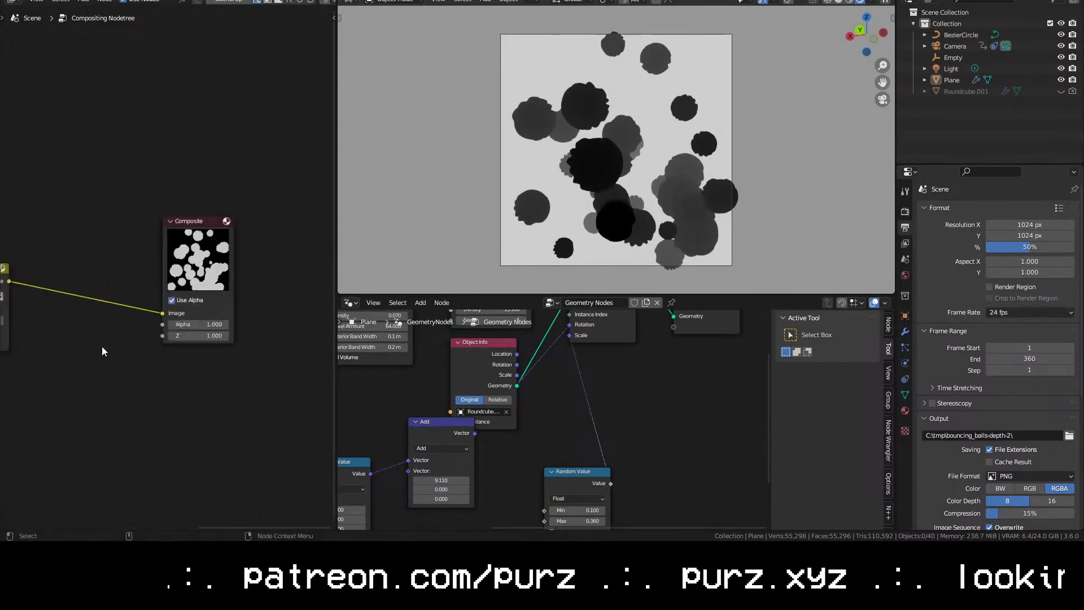
pyautogui.scroll(7, 220, 301)
pyautogui.click(905, 246)
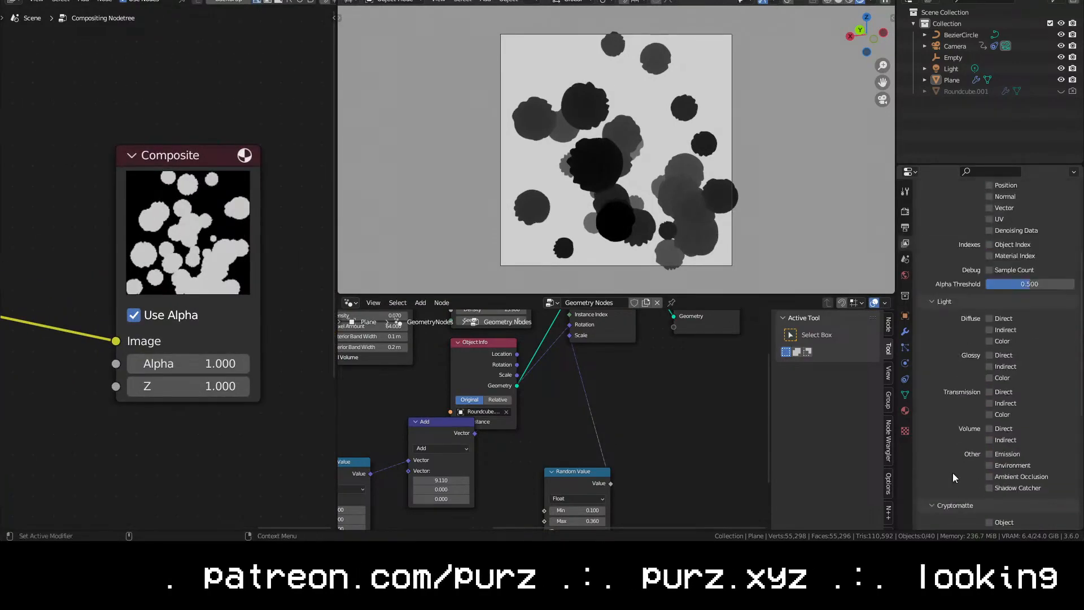
pyautogui.click(905, 275)
pyautogui.moveTo(1034, 346)
pyautogui.mouseDown()
pyautogui.moveTo(1021, 346)
pyautogui.moveTo(1044, 357)
pyautogui.moveTo(1015, 357)
pyautogui.mouseUp()
pyautogui.press('space')
pyautogui.press('space')
pyautogui.press('F12')
pyautogui.press('Escape')
# Set the factors of the Mix and Invert Color nodes to 0 and test-render the current frame
pyautogui.moveTo(85, 299); pyautogui.dragTo(330, 276, button='middle')
pyautogui.moveTo(83, 341); pyautogui.dragTo(34, 341)
pyautogui.scroll(-10, 35, 342)
pyautogui.moveTo(35, 341); pyautogui.dragTo(135, 338, button='middle')
pyautogui.moveTo(135, 335); pyautogui.dragTo(138, 337)
pyautogui.moveTo(138, 338); pyautogui.dragTo(115, 346, button='middle')
pyautogui.press('F12')
pyautogui.press('Escape')
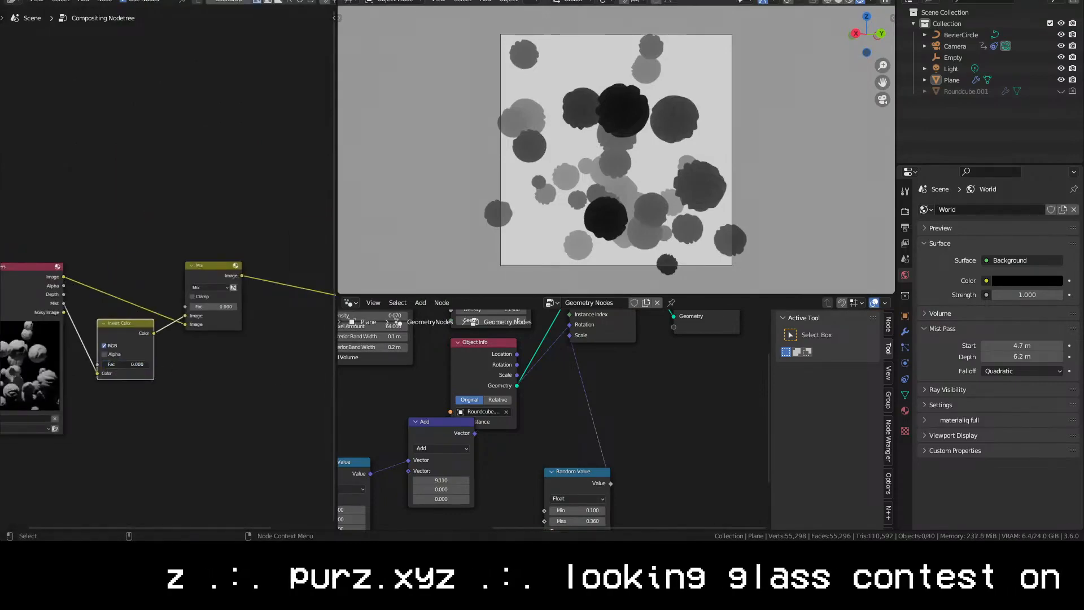
pyautogui.press('F12')
pyautogui.press('Escape')
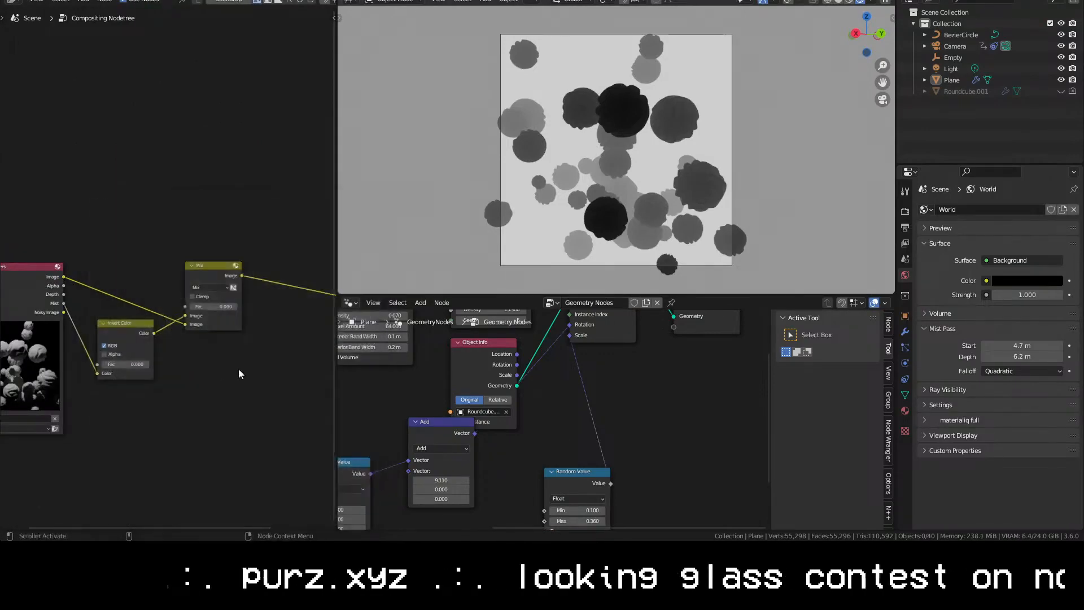
# Raise the Invert Color node's factor and check the result with test renders
pyautogui.click(113, 362)
pyautogui.press('F12')
pyautogui.click(401, 210)
pyautogui.moveTo(281, 455); pyautogui.dragTo(125, 458, button='middle')
pyautogui.moveTo(189, 336); pyautogui.dragTo(256, 337)
pyautogui.press('F12')
pyautogui.click(397, 169)
# Detach the Invert Color node, reinsert it after the Mist output, and test-render the current frame
pyautogui.keyDown('alt'); pyautogui.moveTo(230, 287); pyautogui.dragTo(168, 456); pyautogui.keyUp('alt')
pyautogui.moveTo(64, 469); pyautogui.dragTo(271, 436, button='middle')
pyautogui.moveTo(325, 409); pyautogui.dragTo(124, 296)
pyautogui.press('F12')
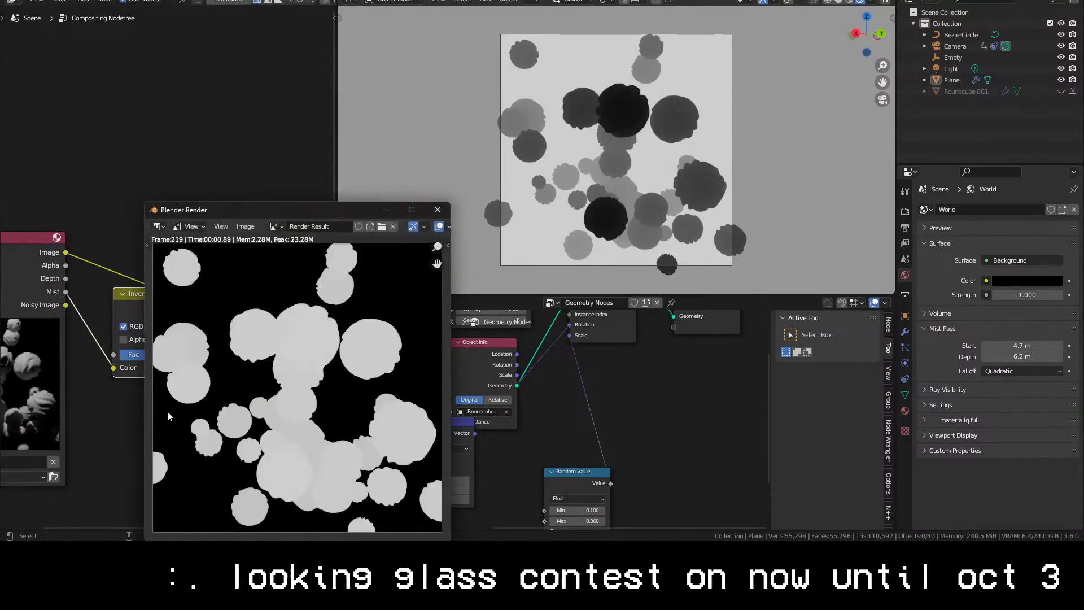
pyautogui.press('Escape')
# Toggle the Invert Color node's Alpha option and check its effect with test renders
pyautogui.moveTo(202, 353); pyautogui.dragTo(111, 384, button='middle')
pyautogui.click(45, 371)
pyautogui.press('F12')
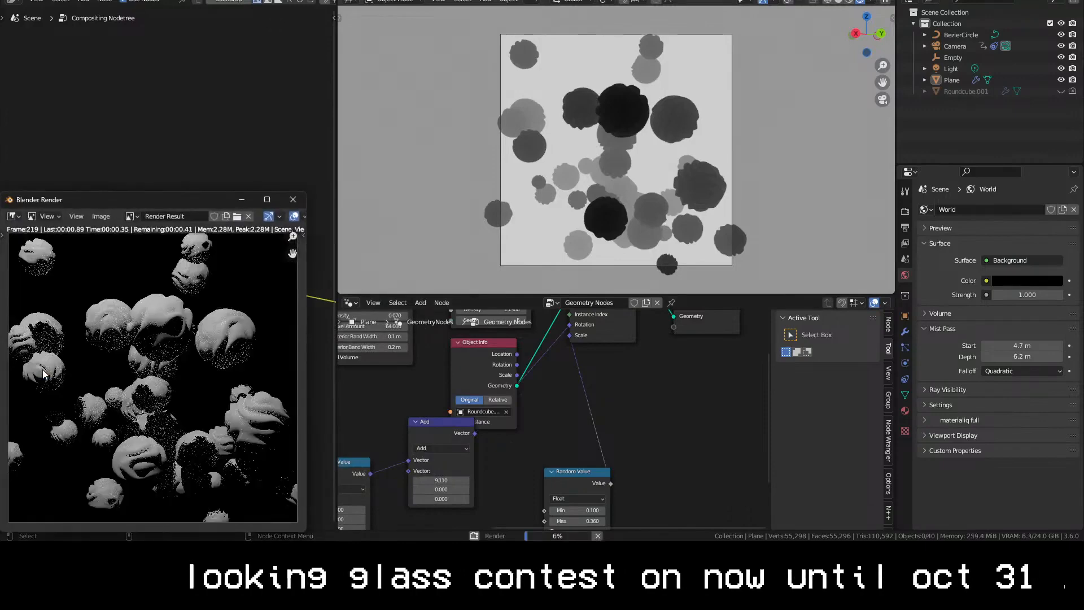
pyautogui.press('Escape')
pyautogui.scroll(2, 167, 271)
pyautogui.press('F12')
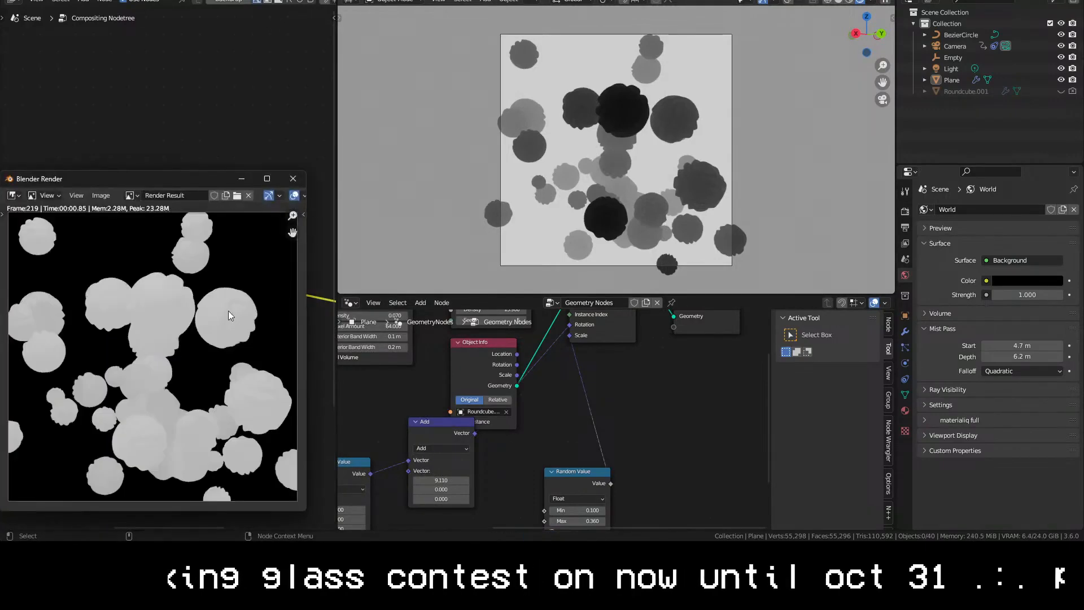
pyautogui.click(325, 199)
# Link the Mist output directly to the Mix node, delete the bypassed Invert Color node, and test-render the frame
pyautogui.moveTo(244, 449); pyautogui.dragTo(375, 478, button='middle')
pyautogui.moveTo(166, 397); pyautogui.dragTo(226, 376, button='middle')
pyautogui.moveTo(48, 328); pyautogui.dragTo(296, 335)
pyautogui.moveTo(187, 340); pyautogui.dragTo(182, 443)
pyautogui.press('x')
pyautogui.press('F12')
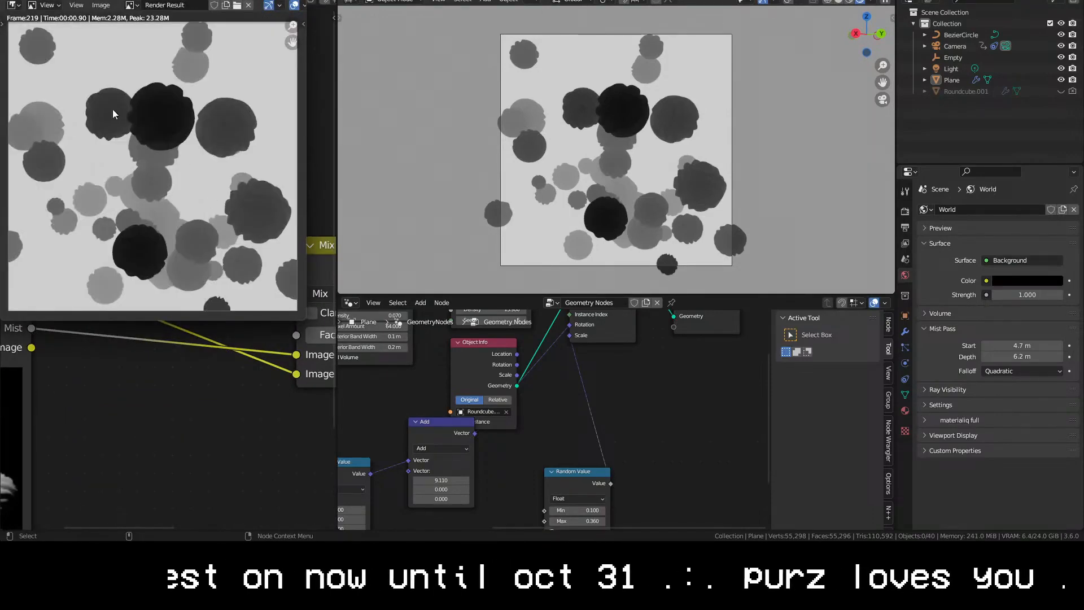
pyautogui.press('Escape')
# Insert a new Invert Color node between the Mix and Composite nodes and test-render the current frame
pyautogui.moveTo(247, 227); pyautogui.dragTo(5, 194, button='middle')
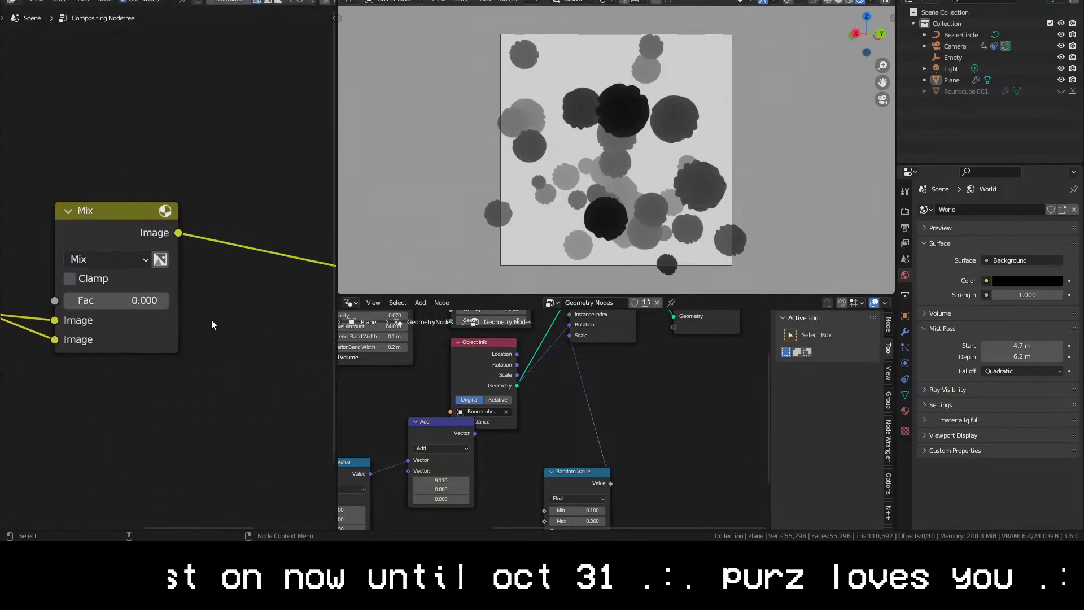
pyautogui.hotkey('shift', 'a')
pyautogui.click(178, 319)
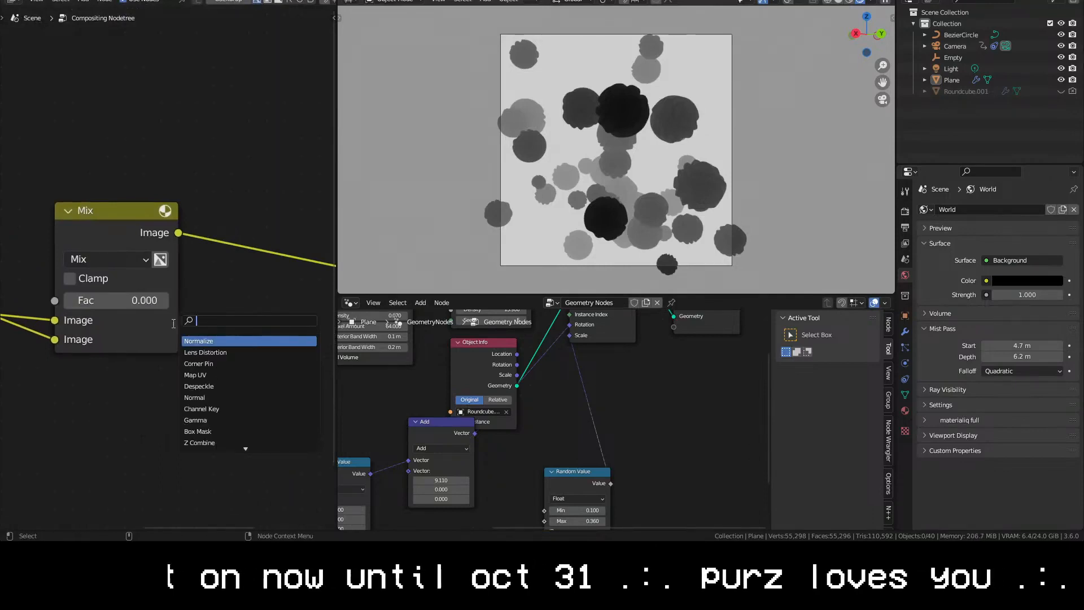
pyautogui.write('inv')
pyautogui.press('Return')
pyautogui.click(310, 291)
pyautogui.moveTo(310, 291); pyautogui.dragTo(137, 323, button='middle')
pyautogui.moveTo(224, 324); pyautogui.dragTo(164, 348, button='middle')
pyautogui.press('F12')
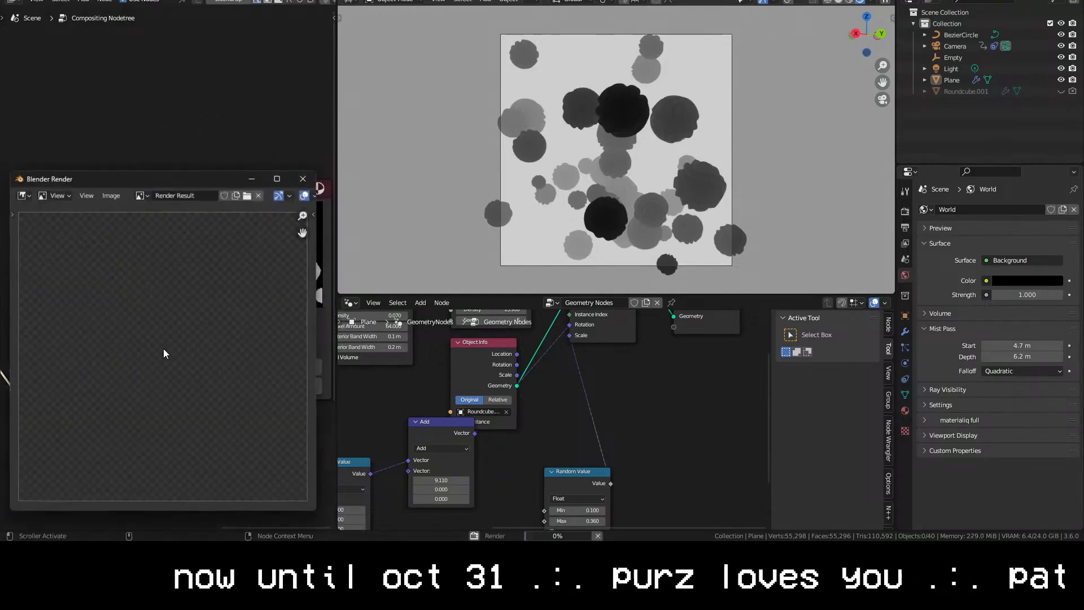
pyautogui.scroll(2, 208, 402)
pyautogui.scroll(-6, 209, 402)
pyautogui.press('Home')
pyautogui.click(309, 181)
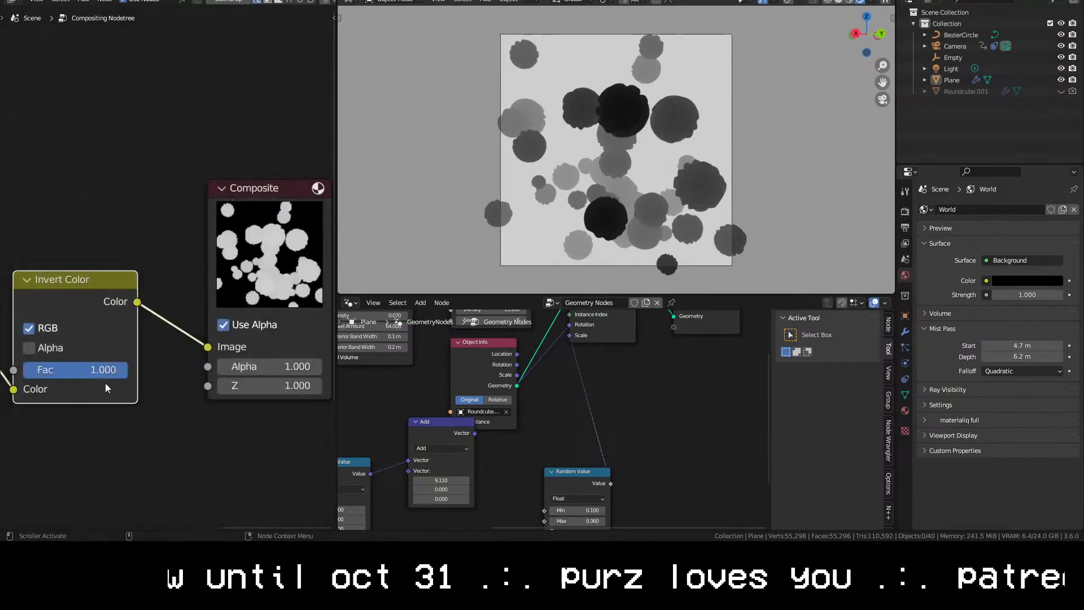
# Turn off RGB inversion on the Invert Color node and test-render the current frame
pyautogui.moveTo(104, 381); pyautogui.dragTo(333, 356, button='middle')
pyautogui.click(277, 304)
pyautogui.press('F12')
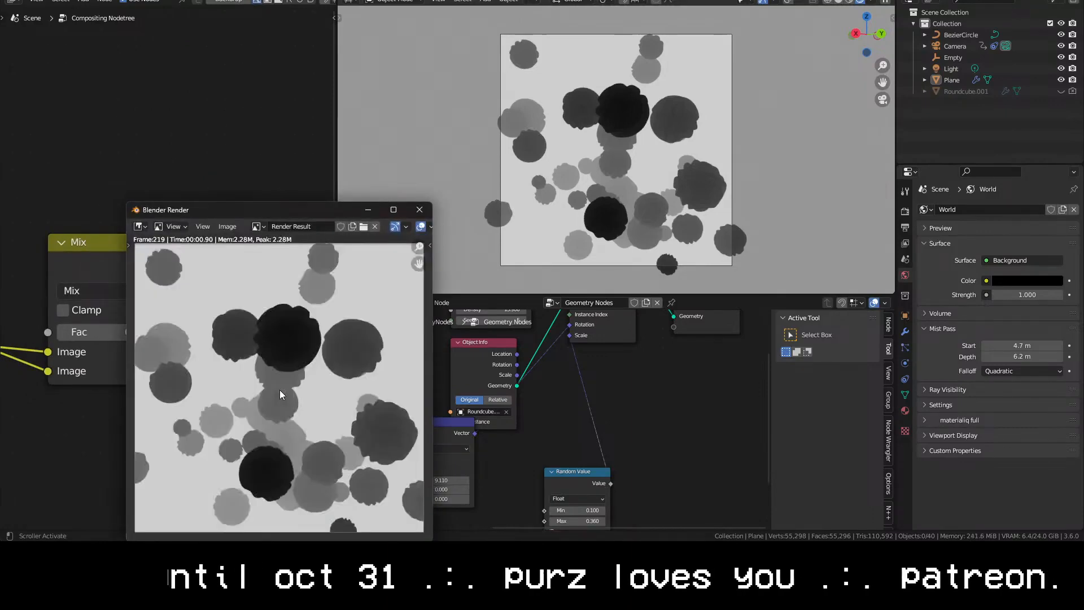
pyautogui.click(420, 210)
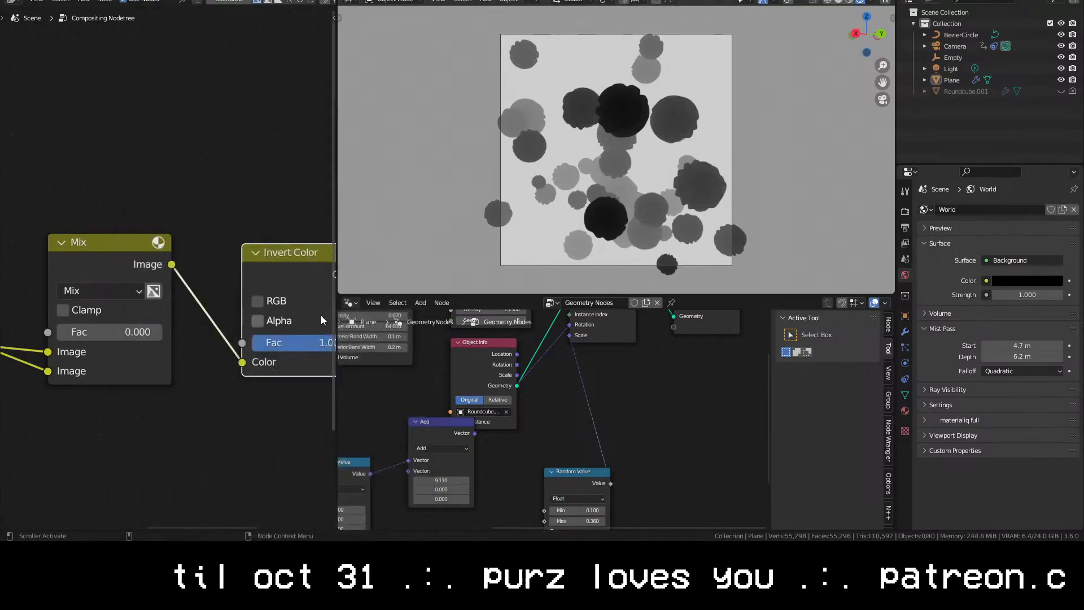
# Remove the Invert Color node while keeping the Mix output linked to the Composite node
pyautogui.moveTo(278, 303); pyautogui.dragTo(155, 354, button='middle')
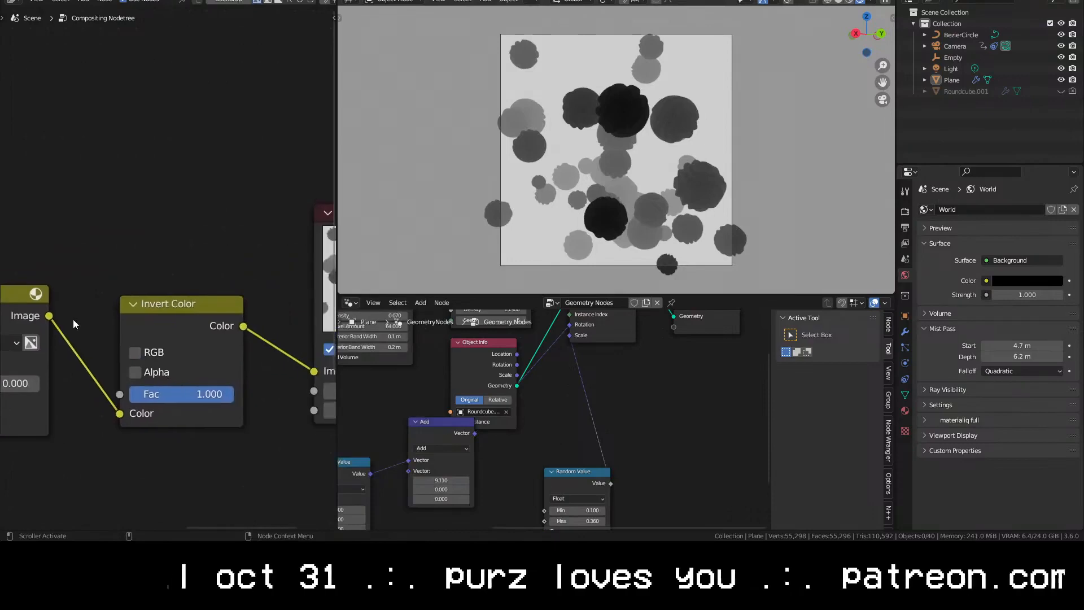
pyautogui.moveTo(49, 316); pyautogui.dragTo(329, 369)
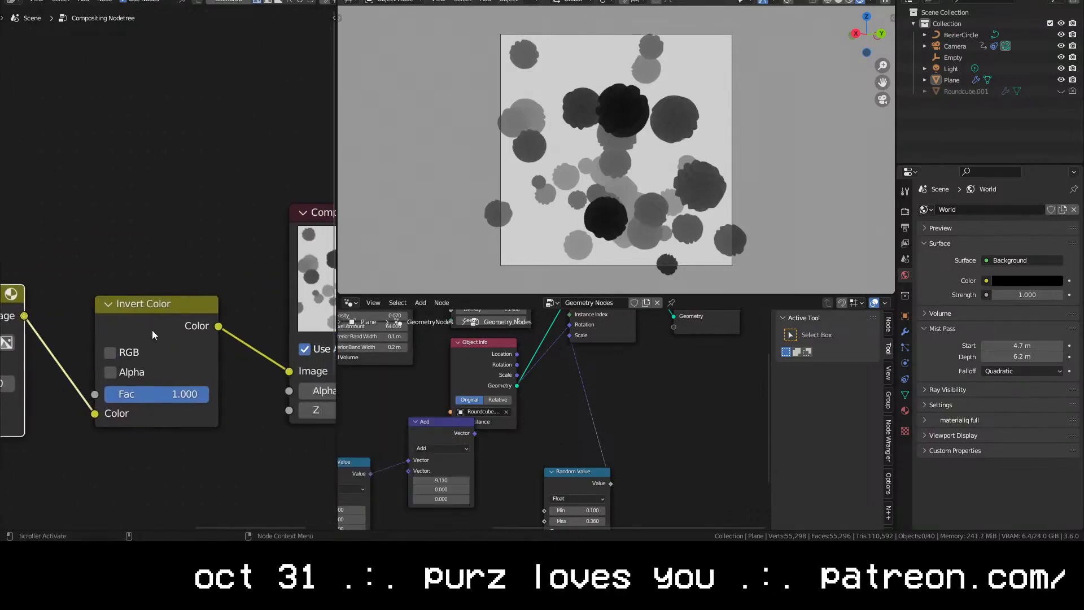
pyautogui.click(153, 312)
pyautogui.hotkey('ctrl', 'x')
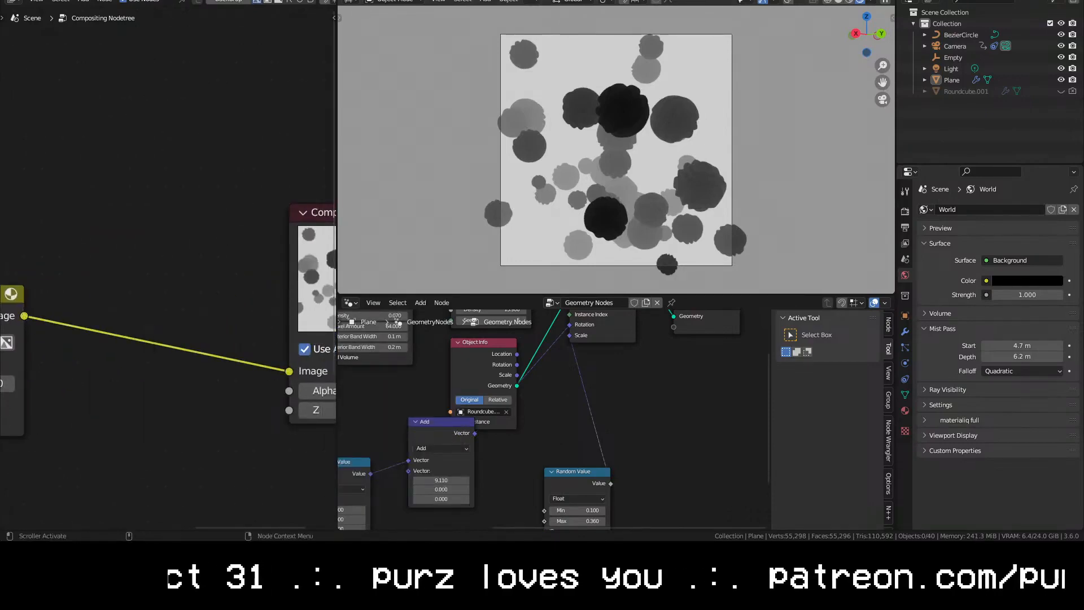
# Render the current frame and save the image as depth map.png on the Desktop
pyautogui.hotkey('shift', 'a')
pyautogui.moveTo(109, 450)
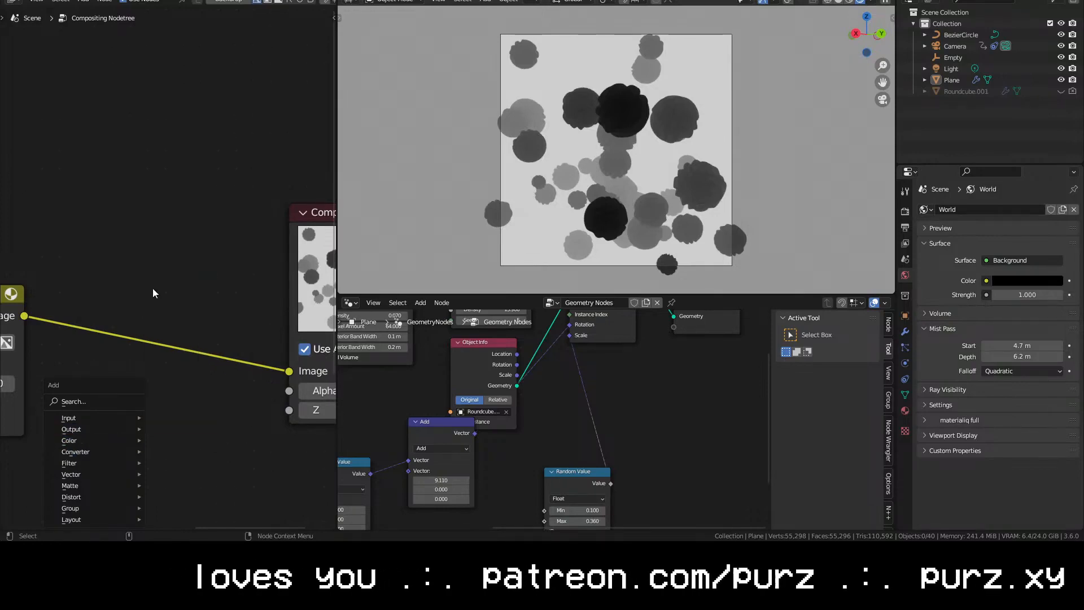
pyautogui.press('F12')
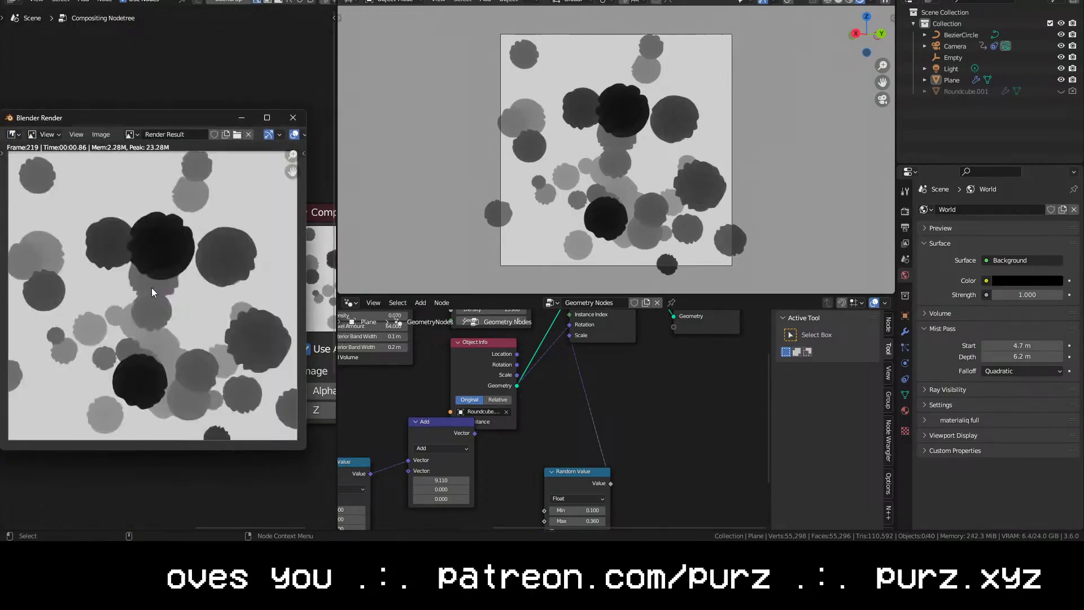
pyautogui.hotkey('shift', 'alt', 's')
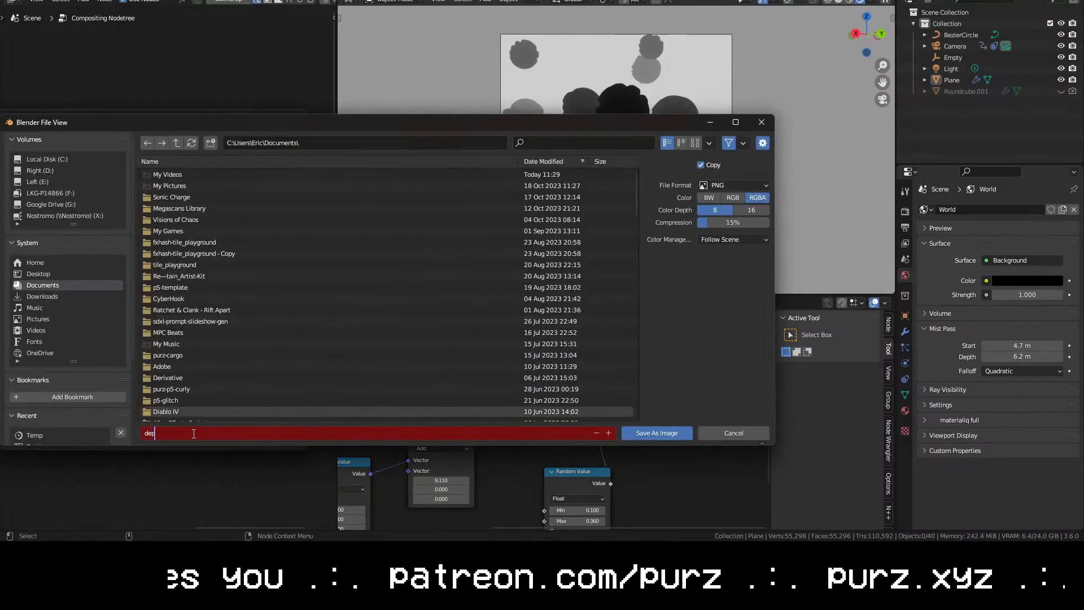
pyautogui.write('depth map.png')
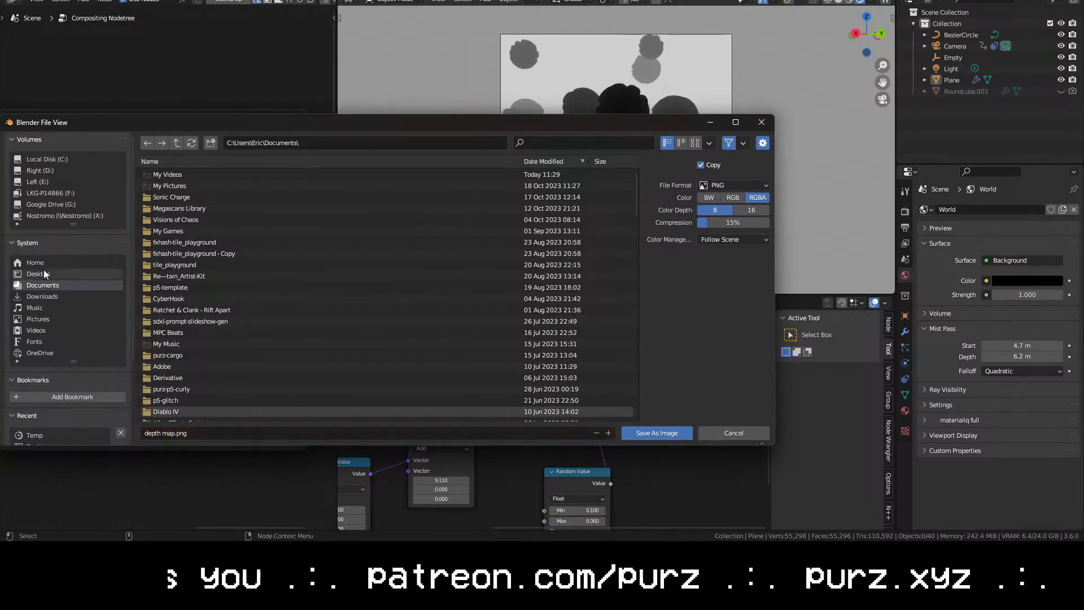
pyautogui.click(38, 274)
pyautogui.click(657, 432)
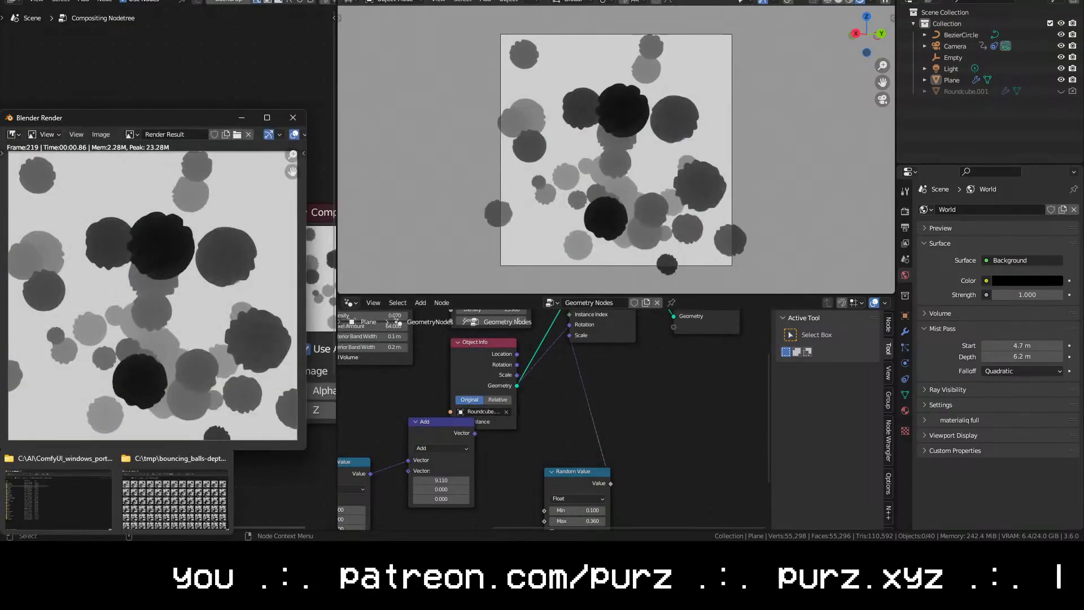
# Switch to the browser, open photopea.com in a new tab and load the saved depth map.png
pyautogui.click(116, 552)
pyautogui.hotkey('ctrl', 't')
pyautogui.write('photopea.com')
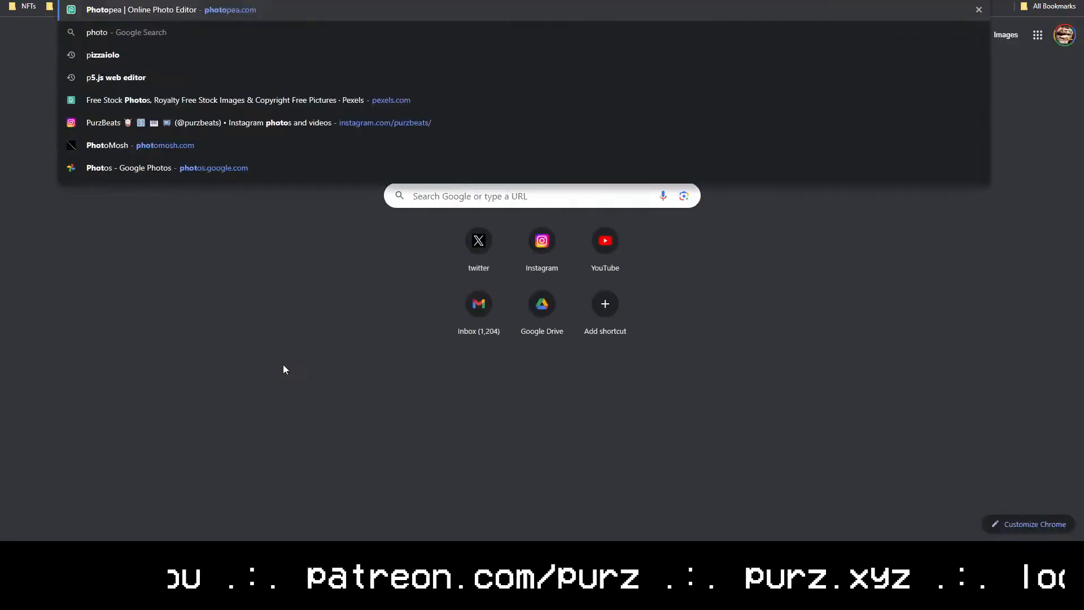
pyautogui.press('Return')
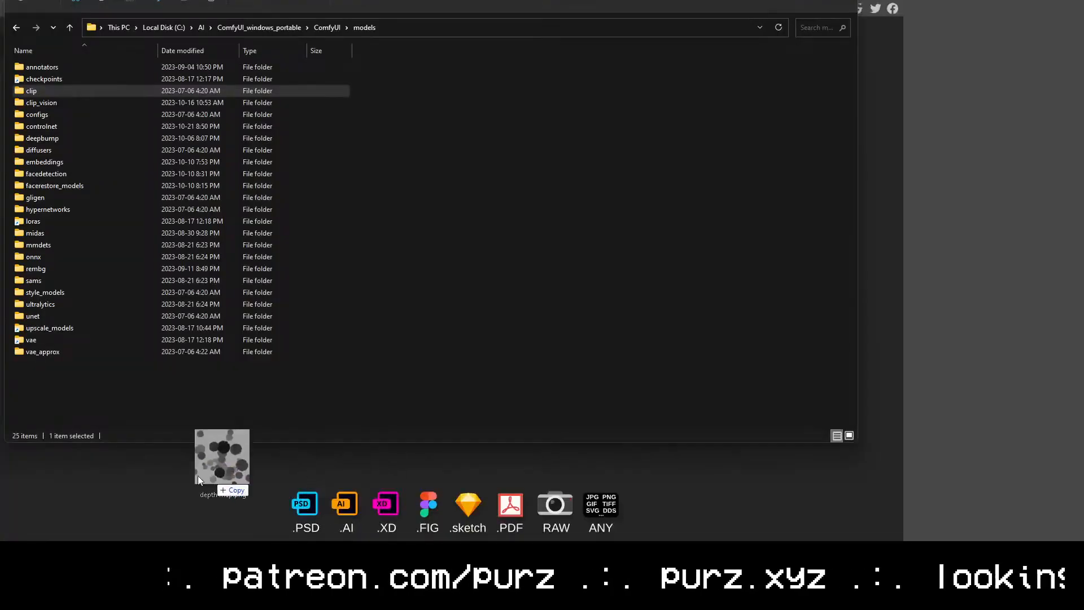
pyautogui.moveTo(198, 476); pyautogui.dragTo(205, 500)
# Invert the depth map image back and forth several times to compare the two versions' greys
pyautogui.hotkey('ctrl', 'i')
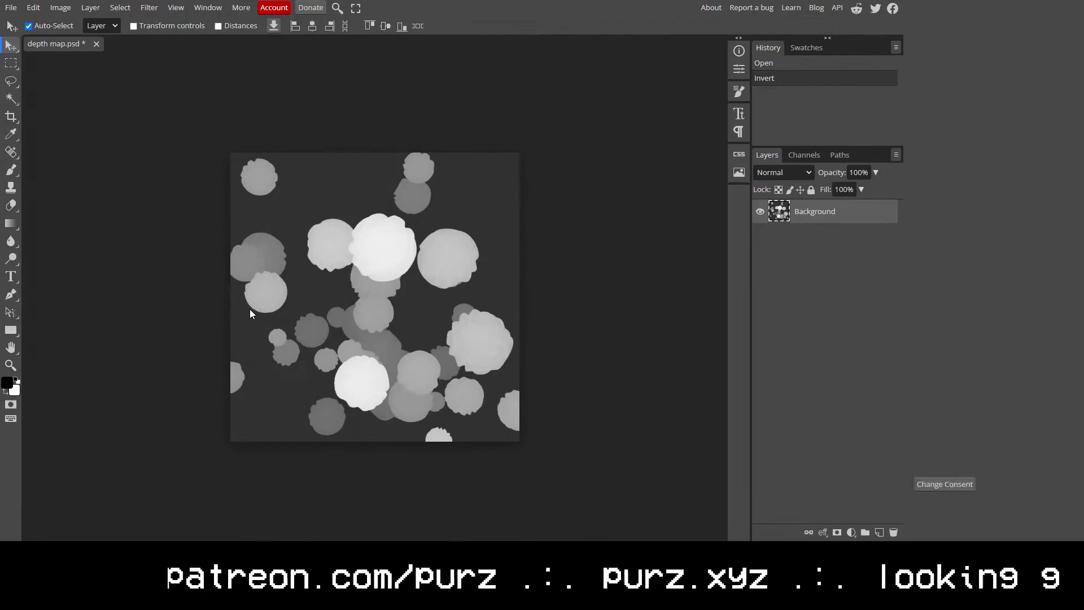
pyautogui.hotkey('ctrl', 'i')
pyautogui.hotkey('ctrl', 'i')
pyautogui.hotkey('ctrl', 'i')
pyautogui.hotkey('ctrl', 'i')
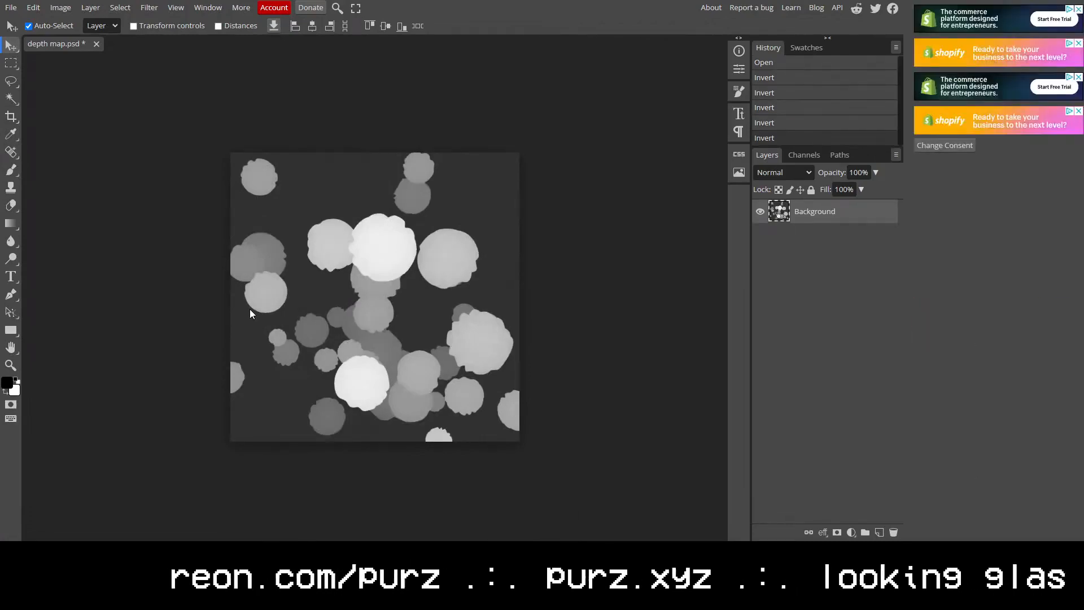
pyautogui.hotkey('ctrl', 'i')
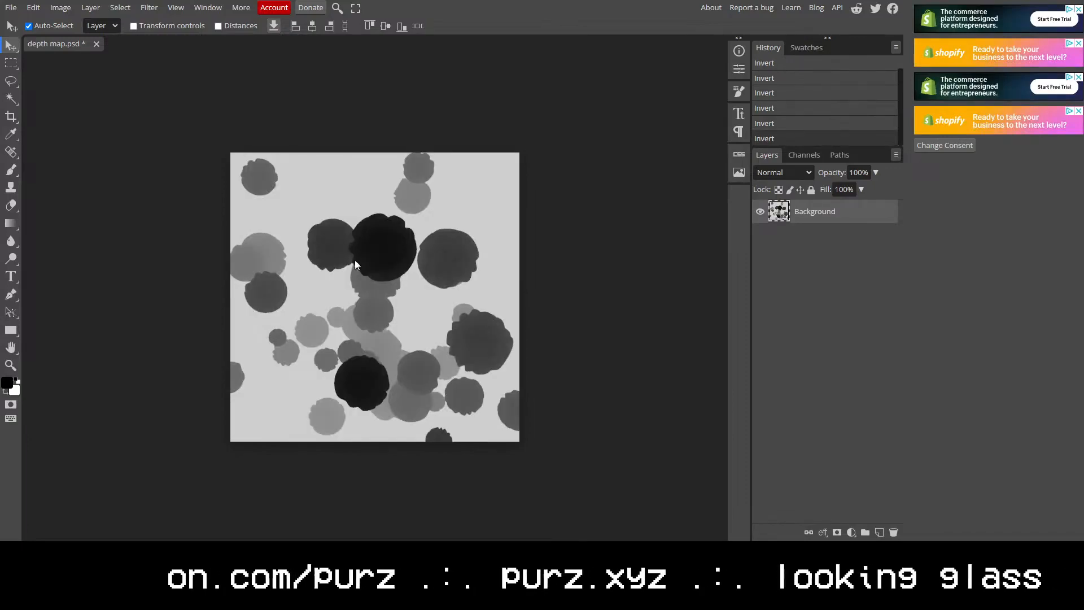
# Return to Blender and set the color management view transform to Standard
pyautogui.hotkey('alt', 'Tab')
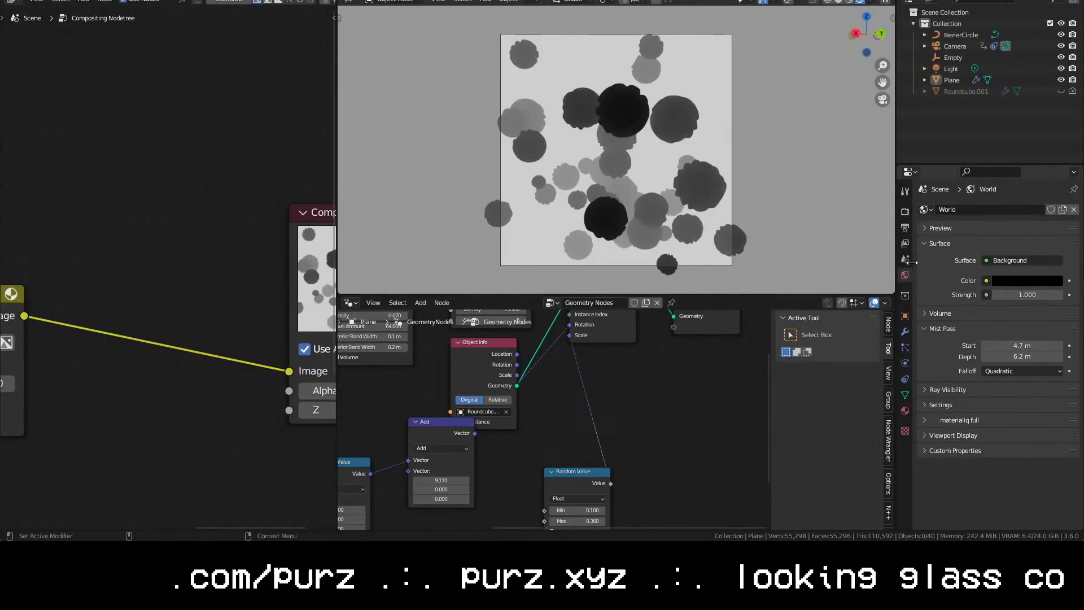
pyautogui.click(905, 227)
pyautogui.scroll(-5, 988, 439)
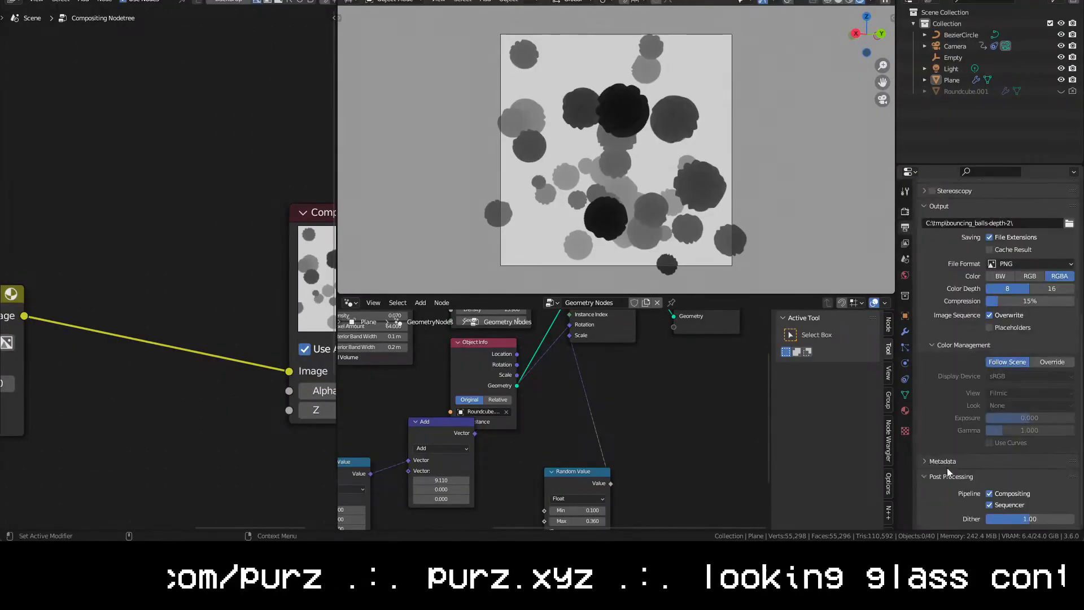
pyautogui.click(905, 212)
pyautogui.scroll(-8, 950, 428)
pyautogui.click(1017, 450)
pyautogui.click(1012, 474)
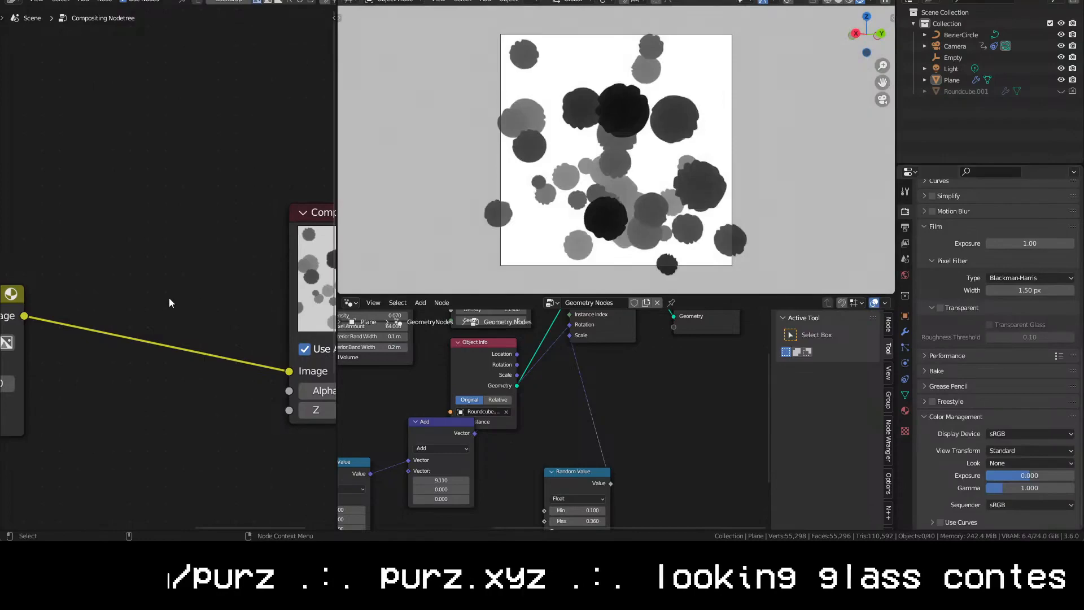
# Re-render the current frame and save it over the existing depth map image
pyautogui.press('F12')
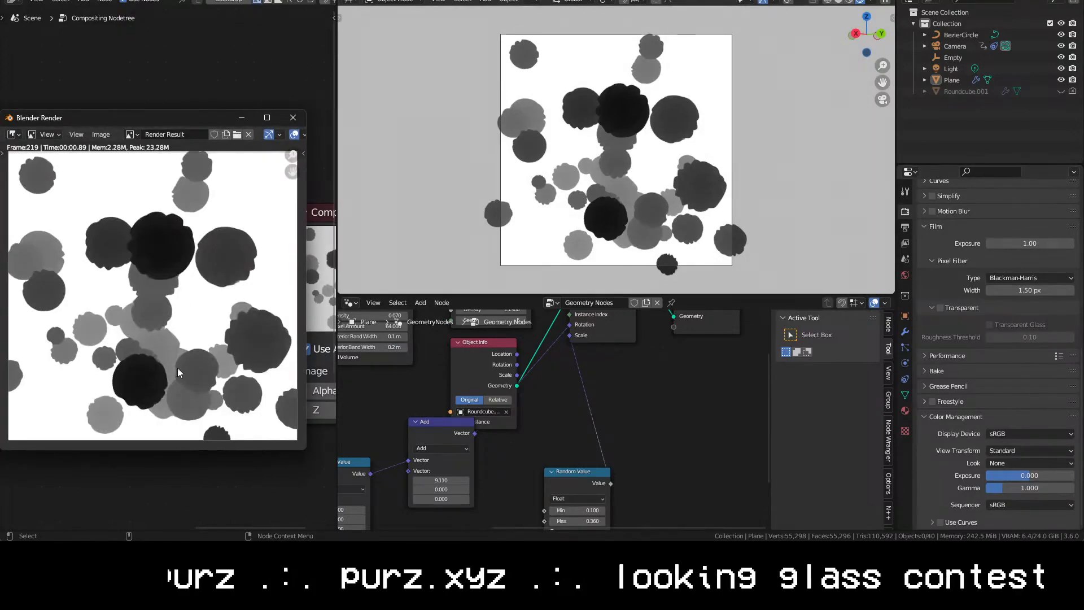
pyautogui.hotkey('alt', 's')
pyautogui.click(643, 434)
# Switch to Photopea, place the updated depth map into the open document and invert it
pyautogui.hotkey('alt', 'Tab')
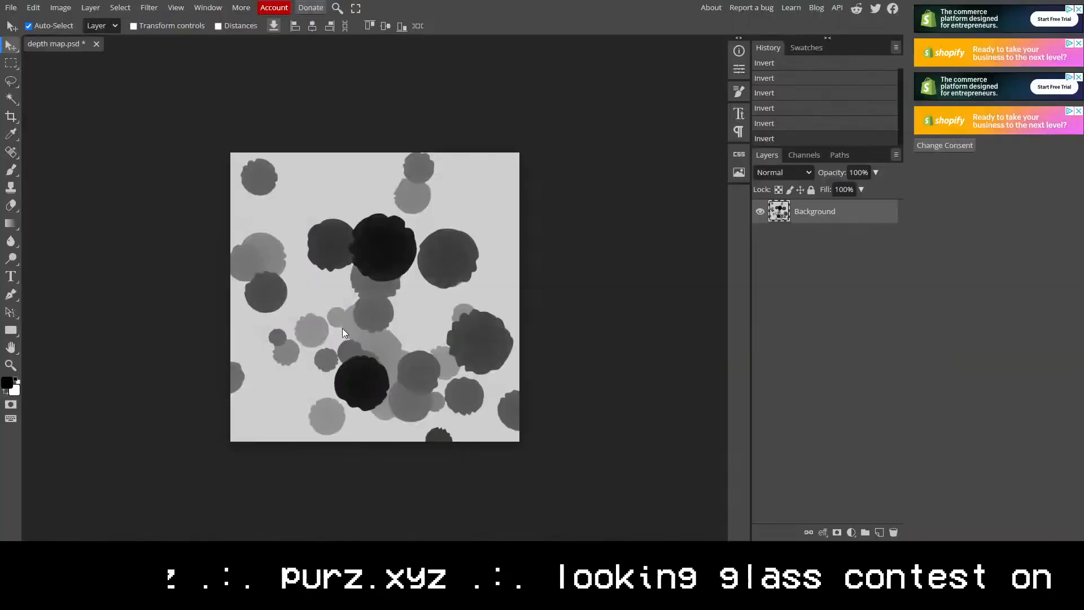
pyautogui.hotkey('alt', 'Tab')
pyautogui.hotkey('alt', 'Tab')
pyautogui.moveTo(292, 348); pyautogui.dragTo(319, 303)
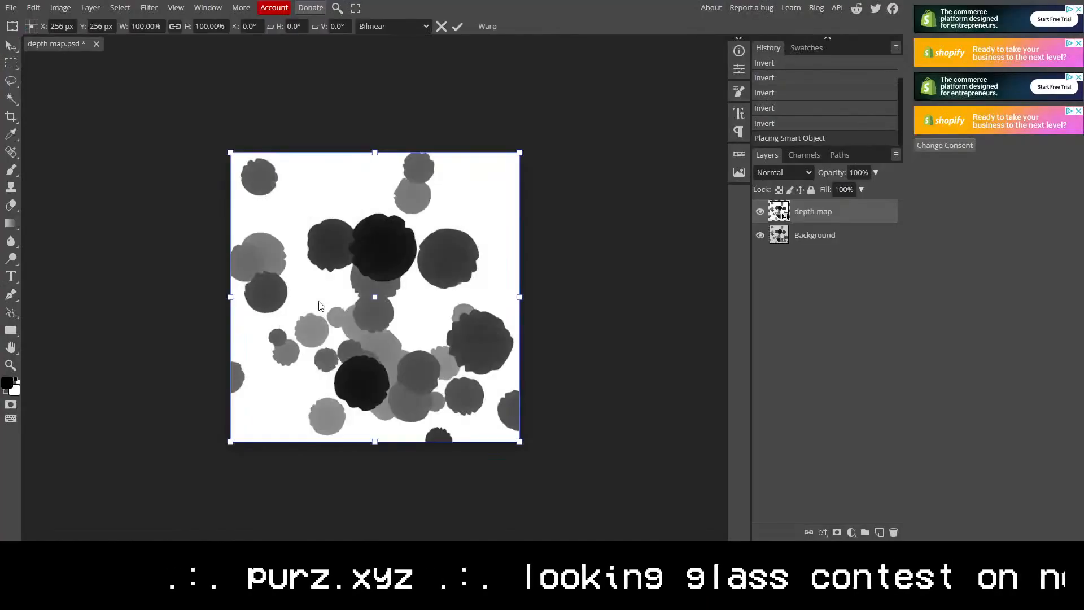
pyautogui.press('Return')
pyautogui.hotkey('ctrl', 'i')
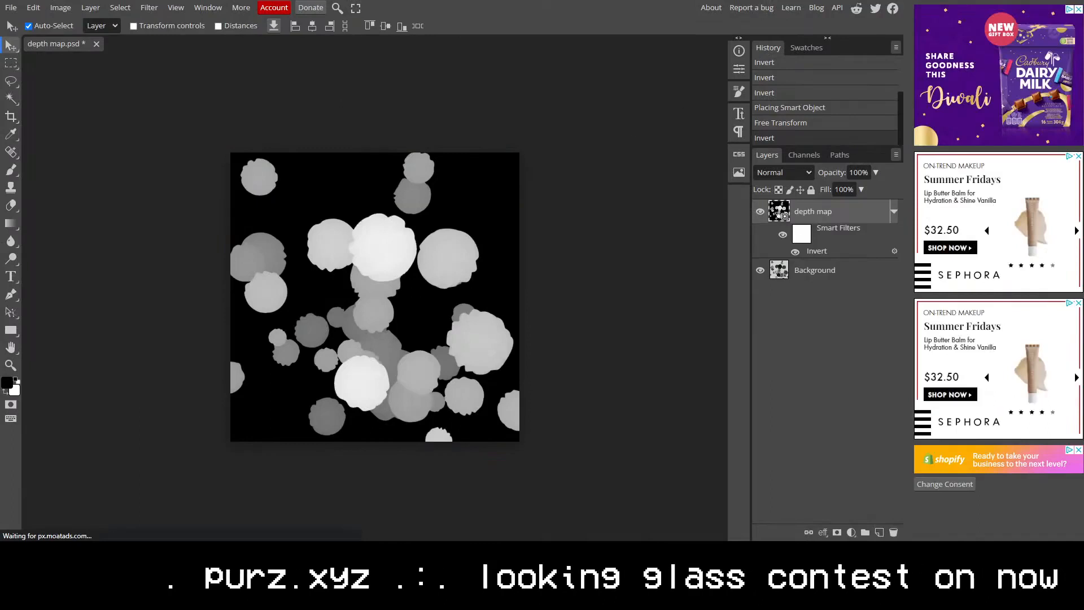
pyautogui.click(552, 183)
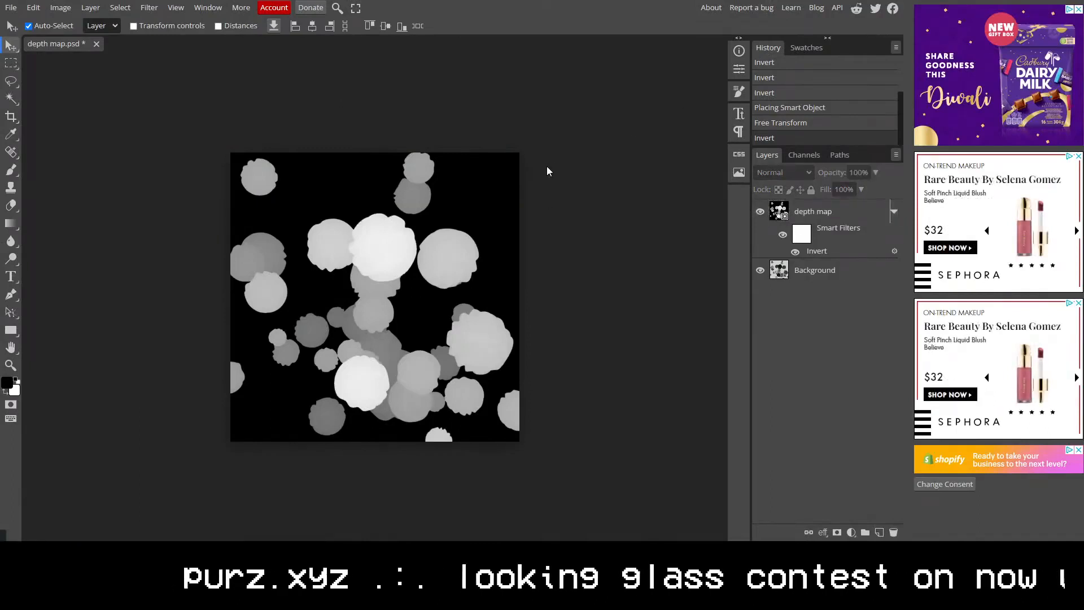
pyautogui.click(590, 54)
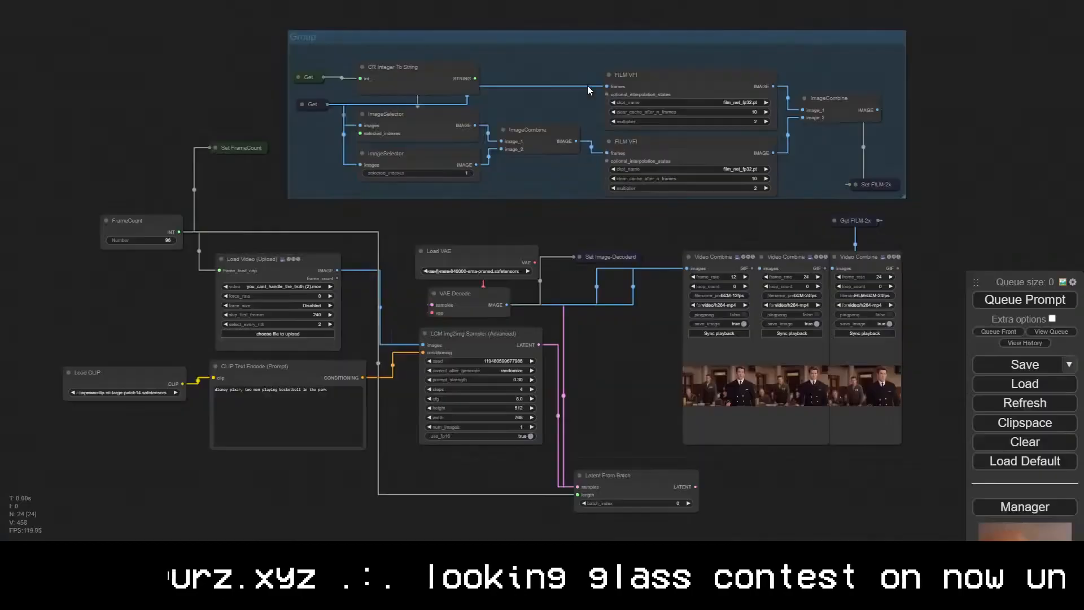
# Switch back to Blender and try rendering the animation with the current node setup
pyautogui.moveTo(268, 554)
pyautogui.click(236, 497)
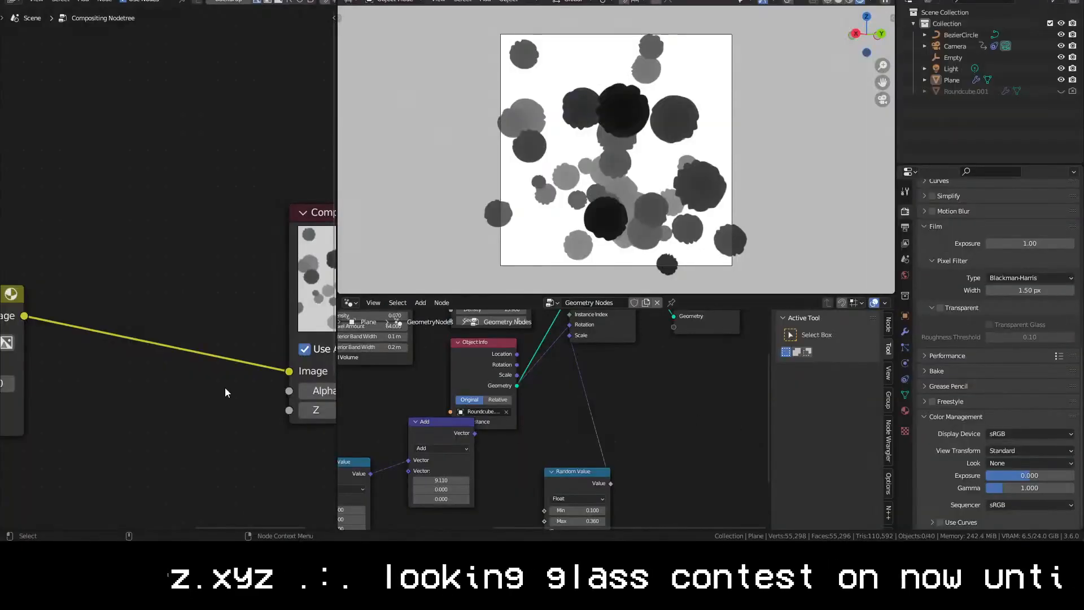
pyautogui.scroll(-5, 223, 398)
pyautogui.moveTo(196, 409); pyautogui.dragTo(15, 421, button='middle')
pyautogui.scroll(-3, 18, 424)
pyautogui.moveTo(173, 428)
pyautogui.mouseDown(button='middle')
pyautogui.moveTo(230, 428)
pyautogui.moveTo(225, 411)
pyautogui.moveTo(243, 419)
pyautogui.moveTo(202, 438)
pyautogui.moveTo(229, 425)
pyautogui.moveTo(181, 434)
pyautogui.moveTo(157, 423)
pyautogui.mouseUp(button='middle')
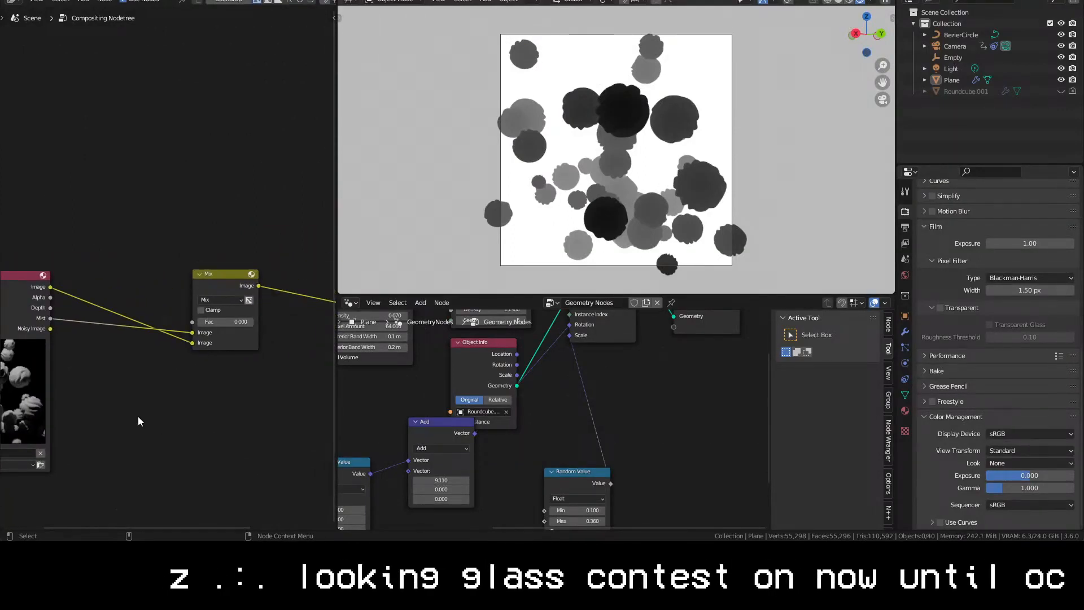
pyautogui.moveTo(51, 318); pyautogui.dragTo(114, 217)
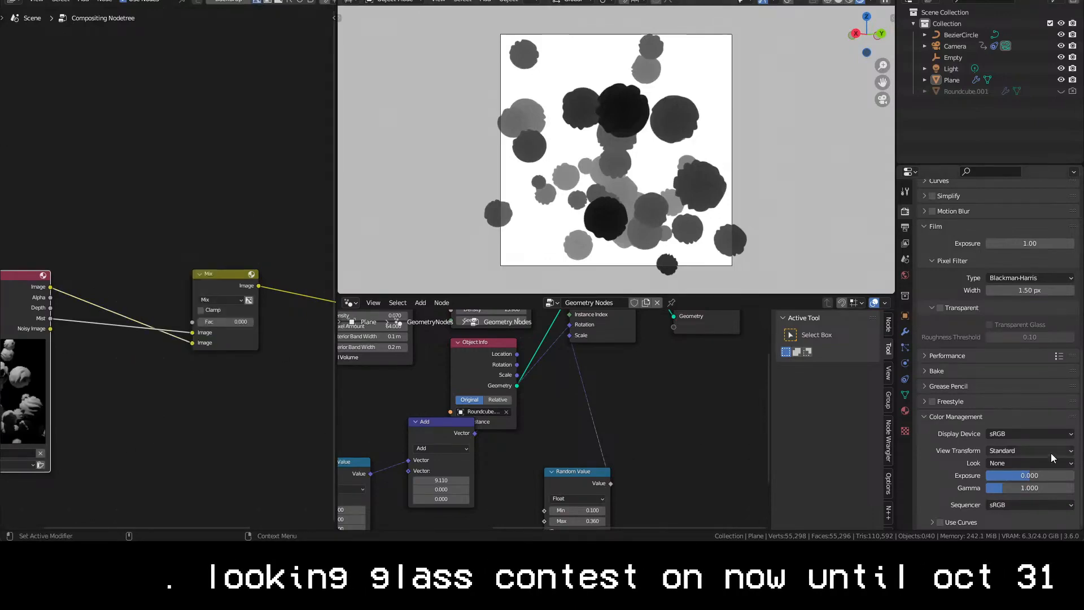
pyautogui.scroll(8, 1058, 459)
pyautogui.click(85, 2)
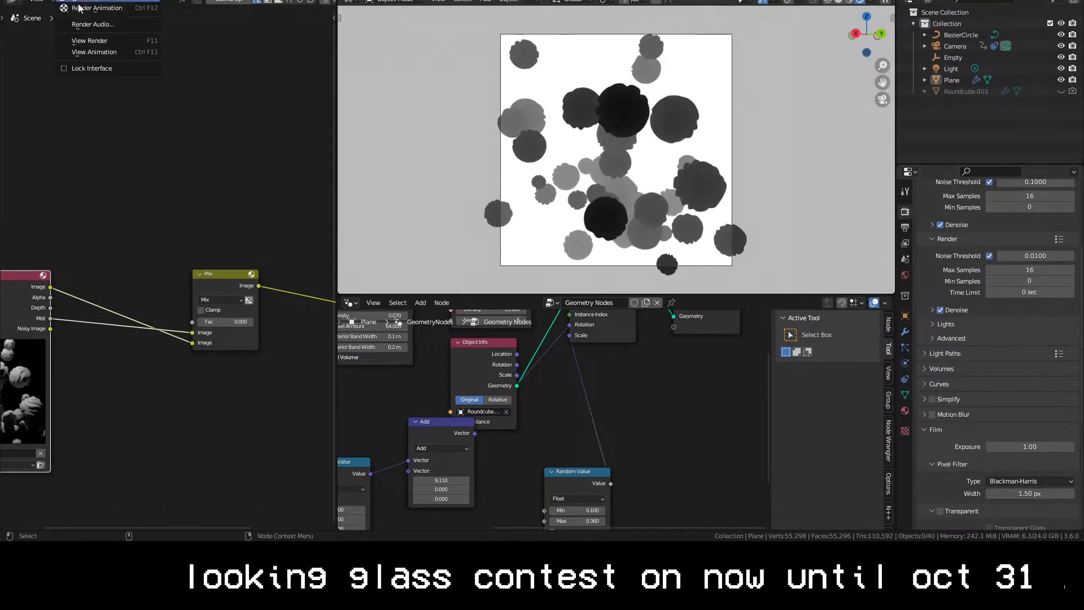
pyautogui.click(89, 16)
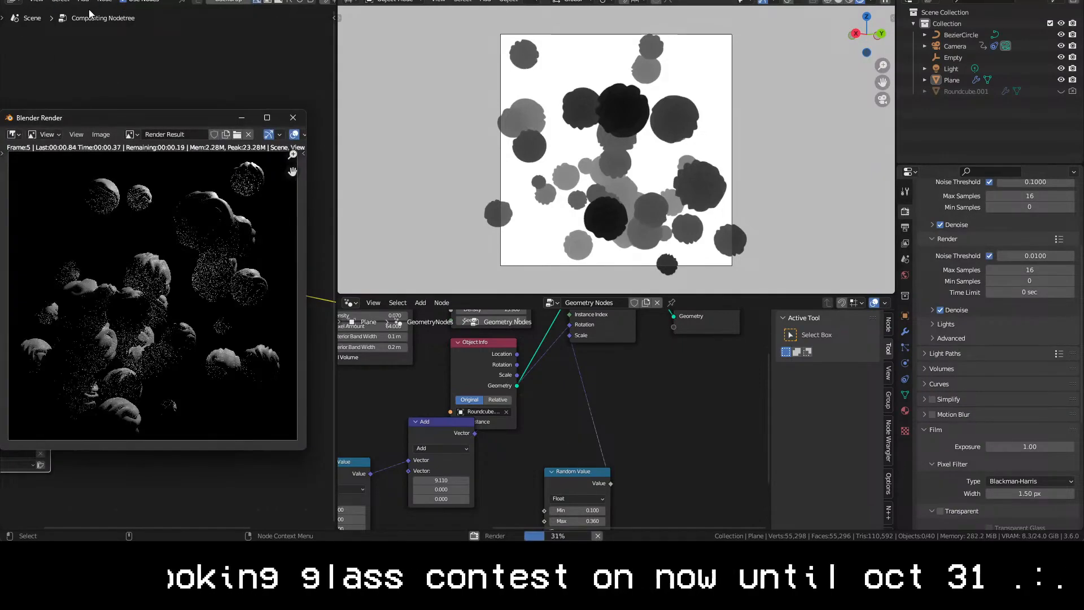
pyautogui.click(293, 118)
# Insert a Color Ramp node between the Mix and Composite nodes, flip its gradient to white-to-black, and test-render the frame
pyautogui.moveTo(236, 238); pyautogui.dragTo(69, 115, button='middle')
pyautogui.hotkey('shift', 'a')
pyautogui.click(120, 211)
pyautogui.write('color r')
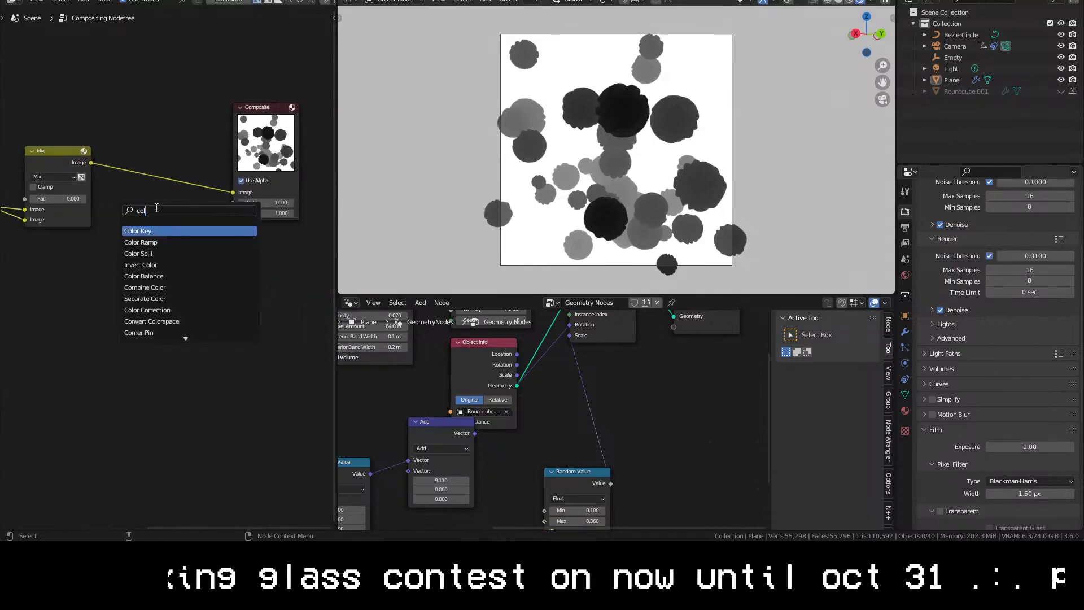
pyautogui.press('Return')
pyautogui.click(140, 152)
pyautogui.moveTo(135, 204)
pyautogui.mouseDown()
pyautogui.moveTo(234, 202)
pyautogui.moveTo(135, 205)
pyautogui.mouseUp()
pyautogui.moveTo(328, 209); pyautogui.dragTo(178, 353, button='middle')
pyautogui.scroll(3, 177, 353)
pyautogui.press('F12')
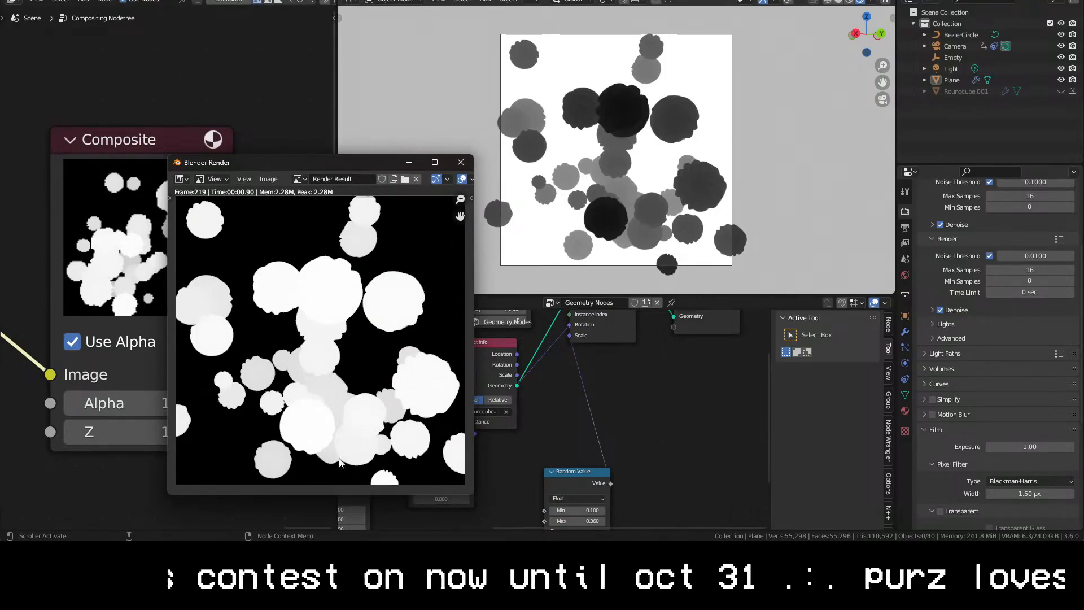
# Try linking the Mix output straight to the Composite node, then route it back through the Color Ramp
pyautogui.click(472, 161)
pyautogui.moveTo(84, 432); pyautogui.dragTo(334, 415, button='middle')
pyautogui.scroll(-7, 107, 386)
pyautogui.moveTo(121, 413); pyautogui.dragTo(177, 389, button='middle')
pyautogui.moveTo(3, 273); pyautogui.dragTo(283, 317)
pyautogui.moveTo(323, 333); pyautogui.dragTo(209, 360, button='middle')
pyautogui.scroll(3, 209, 361)
pyautogui.scroll(-5, 144, 397)
pyautogui.moveTo(145, 398); pyautogui.dragTo(266, 394, button='middle')
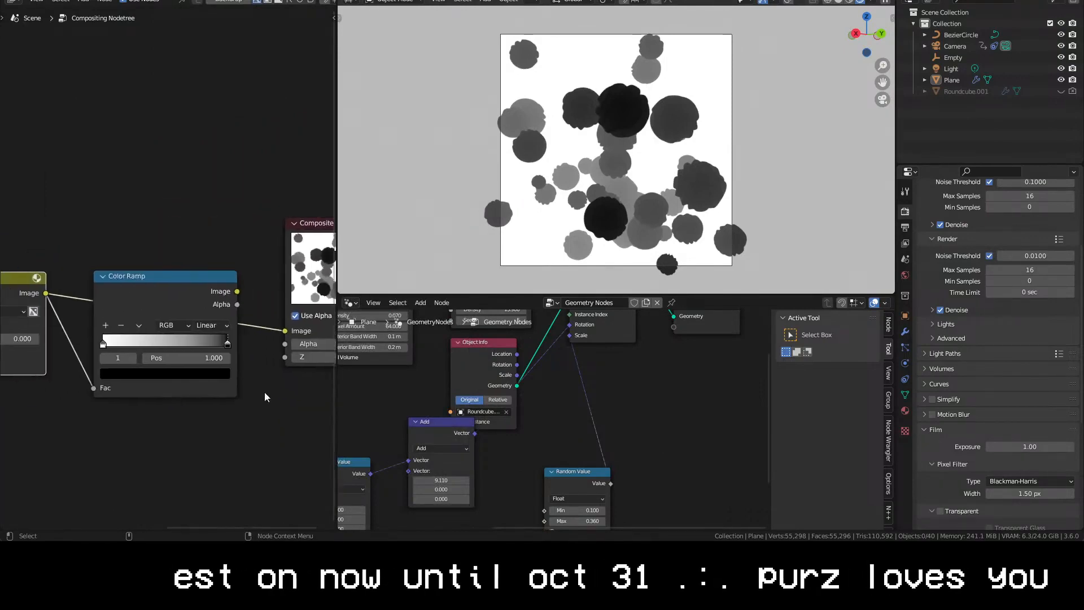
pyautogui.moveTo(284, 331); pyautogui.dragTo(93, 388)
pyautogui.moveTo(237, 291); pyautogui.dragTo(284, 331)
# Move the Color Ramp's black stop toward the white stop to increase the depth contrast
pyautogui.scroll(5, 243, 305)
pyautogui.moveTo(243, 305); pyautogui.dragTo(124, 297, button='middle')
pyautogui.moveTo(101, 356); pyautogui.dragTo(0, 356)
pyautogui.moveTo(29, 360); pyautogui.dragTo(148, 350, button='middle')
pyautogui.moveTo(93, 346); pyautogui.dragTo(78, 347)
pyautogui.moveTo(254, 410); pyautogui.dragTo(107, 443, button='middle')
pyautogui.scroll(2, 133, 314)
pyautogui.moveTo(132, 315); pyautogui.dragTo(285, 292, button='middle')
pyautogui.moveTo(74, 357); pyautogui.dragTo(86, 357)
# Widen the compositor area and fine-tune the Color Ramp's black stop to a position of about 0.34
pyautogui.moveTo(336, 226); pyautogui.dragTo(596, 226)
pyautogui.scroll(4, 425, 294)
pyautogui.moveTo(435, 443); pyautogui.dragTo(341, 399, button='middle')
pyautogui.moveTo(141, 195); pyautogui.dragTo(212, 105)
pyautogui.moveTo(113, 252); pyautogui.dragTo(125, 251)
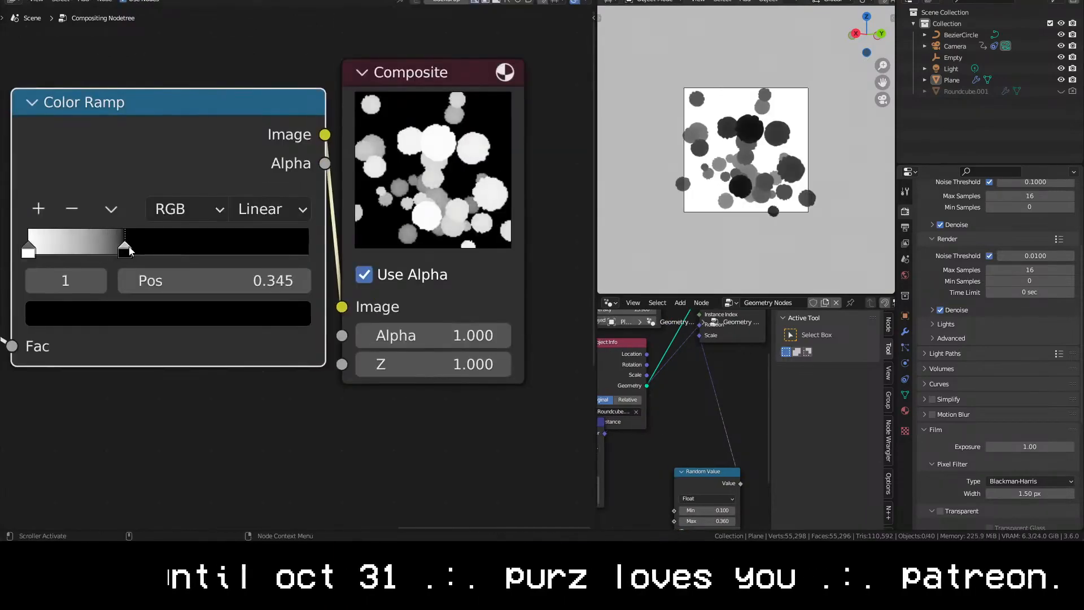
# Test-render the current frame and start rendering the full animation
pyautogui.press('F12')
pyautogui.click(576, 0)
pyautogui.click(67, 0)
pyautogui.click(96, 8)
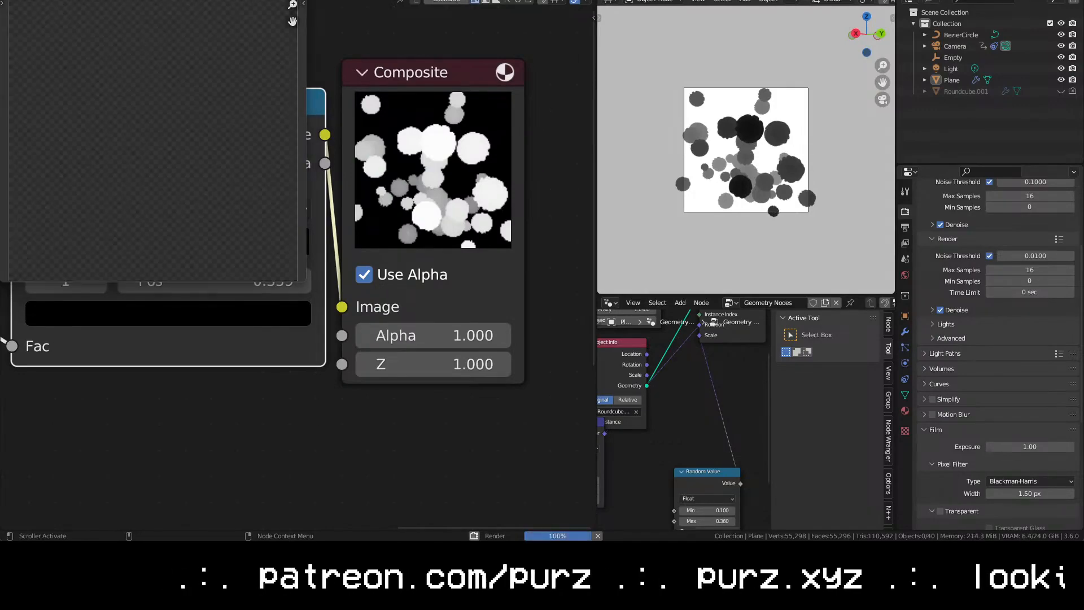
# Play back the rendered frames from the bouncing_balls-depth-2 folder in the djv viewer, then close it
pyautogui.moveTo(67, 556)
pyautogui.click(169, 495)
pyautogui.doubleClick(59, 94)
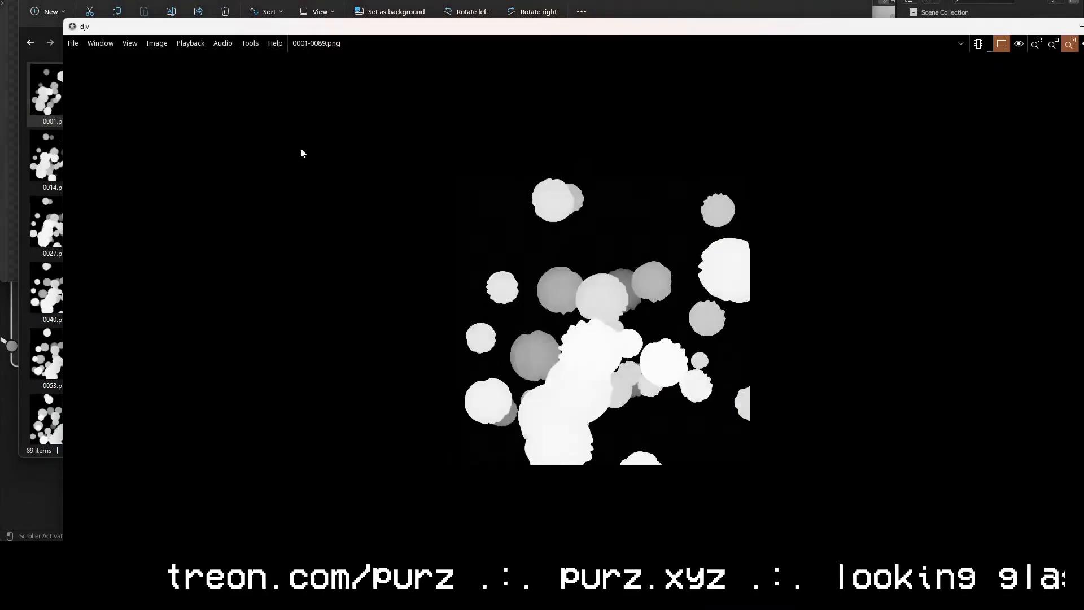
pyautogui.doubleClick(1051, 30)
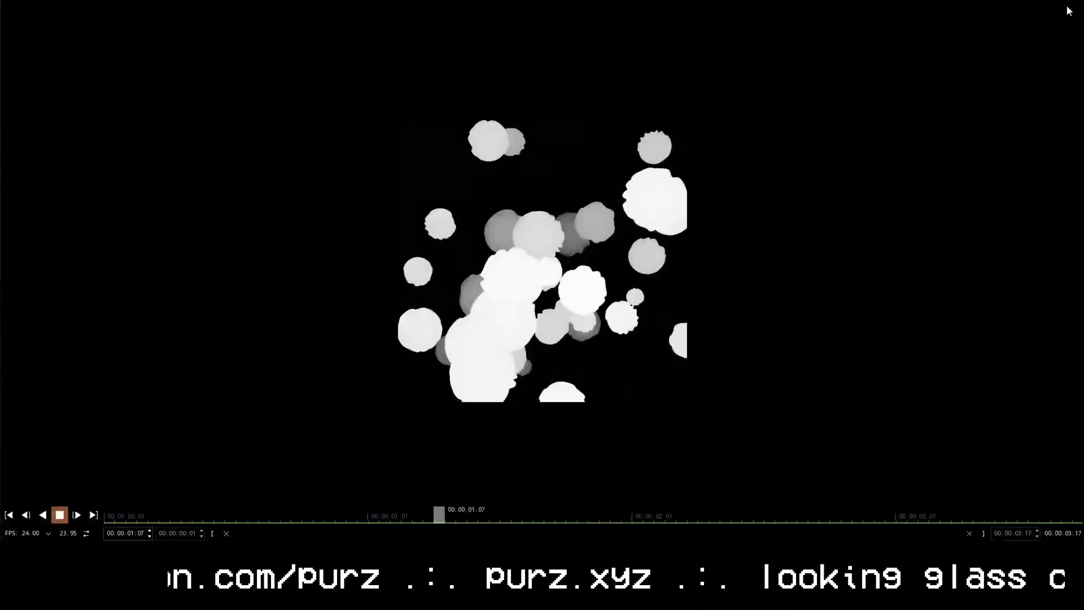
pyautogui.click(1072, 1)
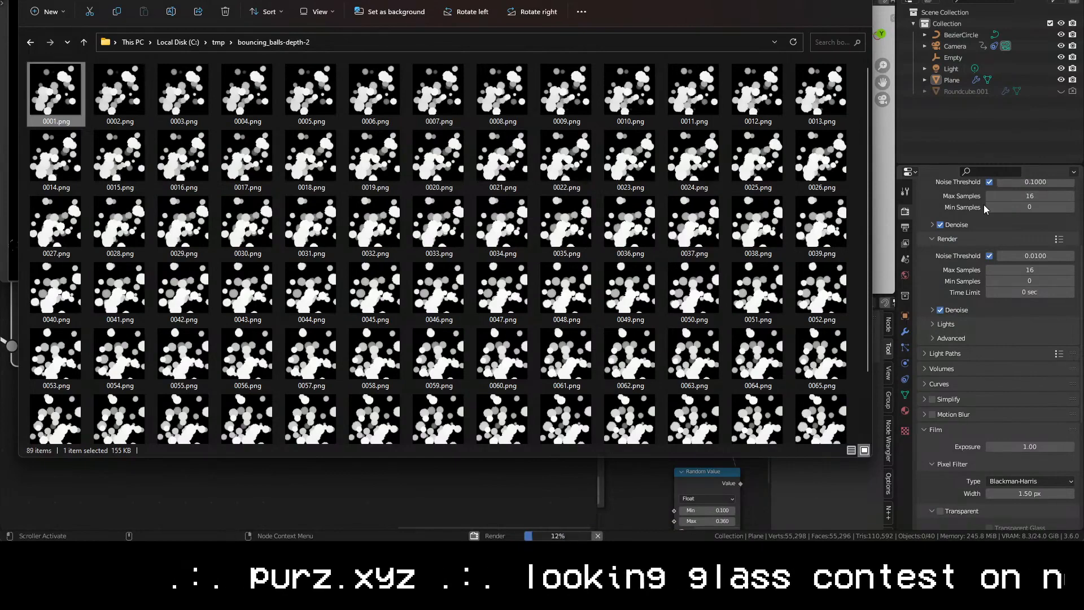
# Bring up Blender's render window to check progress and reopen the longer frame sequence in djv
pyautogui.moveTo(265, 555)
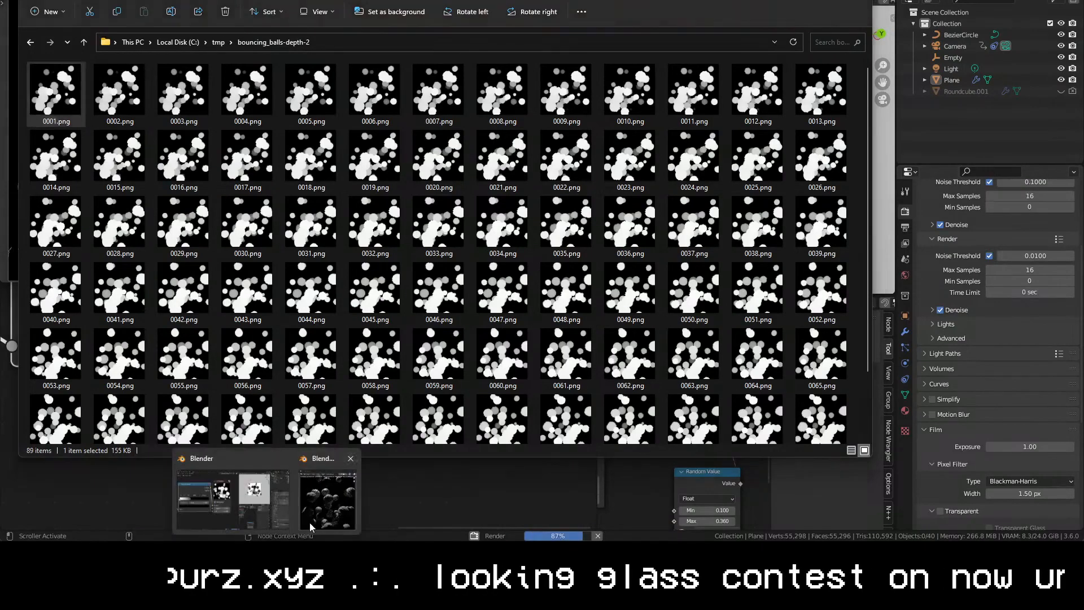
pyautogui.click(323, 500)
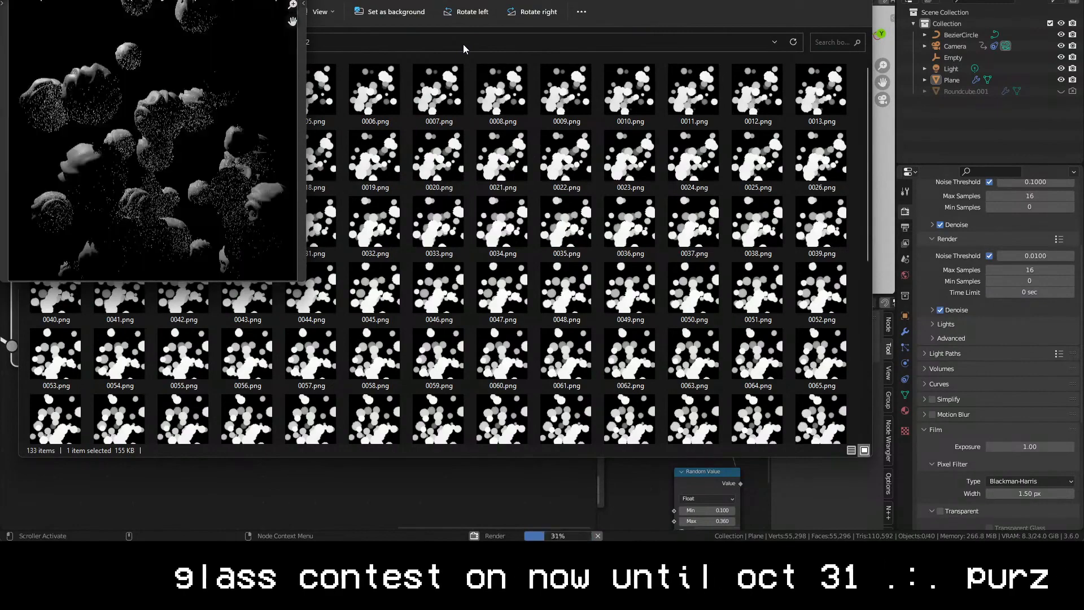
pyautogui.doubleClick(377, 163)
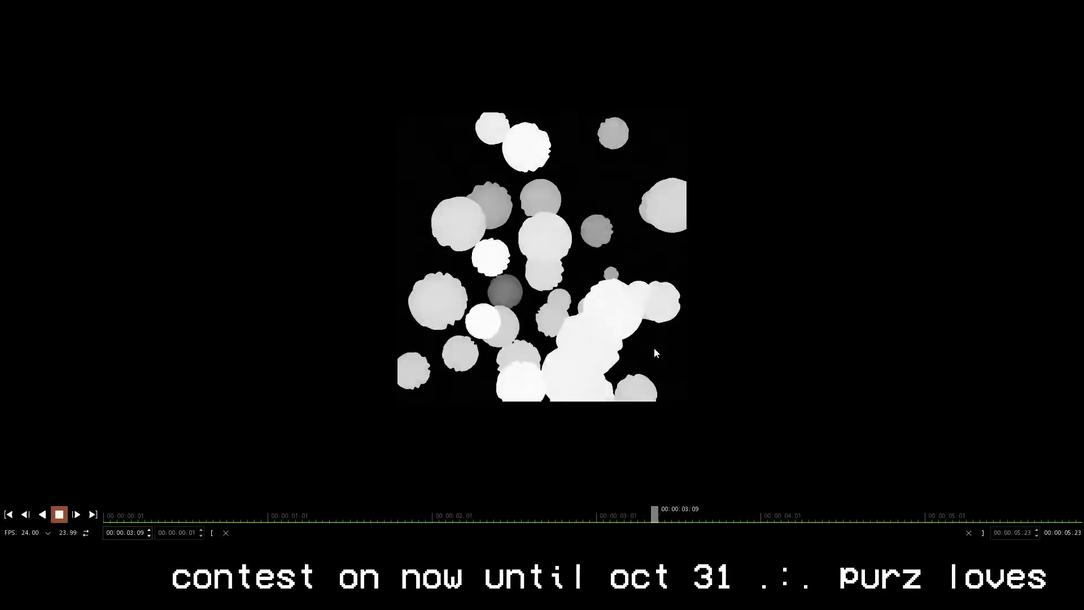
# Close the djv viewer and bring the Blender window back to the front
pyautogui.click(1071, 1)
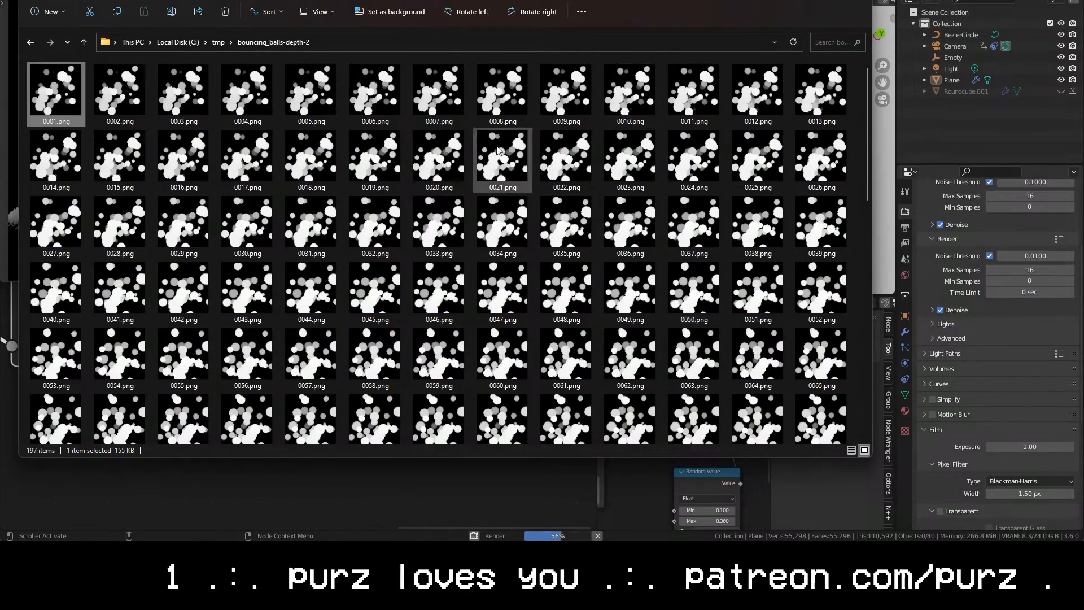
pyautogui.click(175, 497)
# Set the render output's file format to OpenEXR with the DWAB (lossy) codec
pyautogui.scroll(5, 1015, 388)
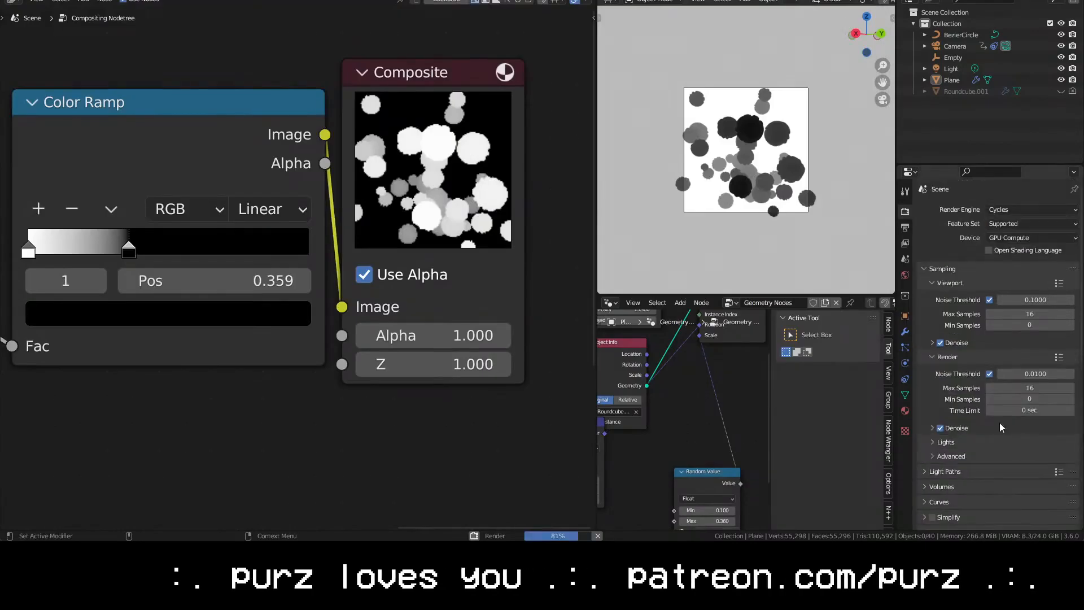
pyautogui.click(905, 227)
pyautogui.click(1030, 431)
pyautogui.click(963, 382)
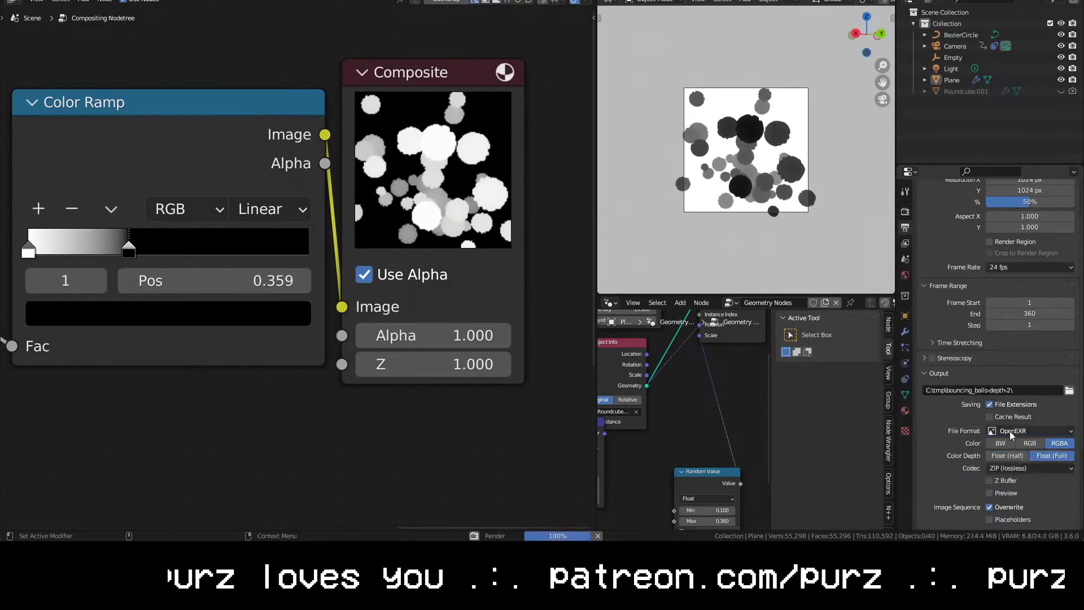
pyautogui.click(1016, 468)
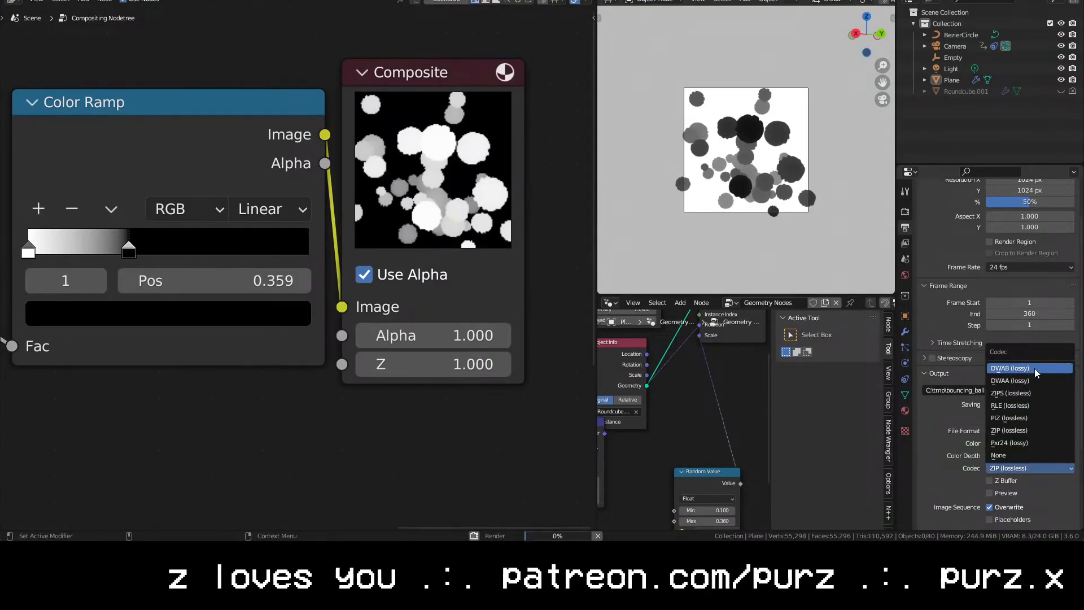
pyautogui.click(1027, 369)
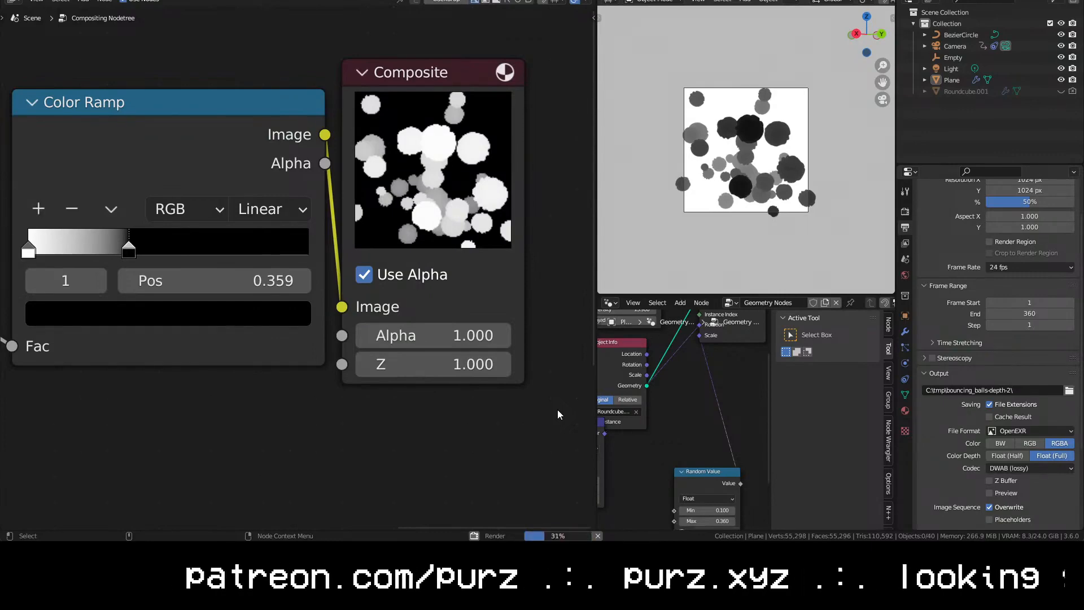
# Review the saved frames in Blender's console log and set the output file format to PNG
pyautogui.click(296, 498)
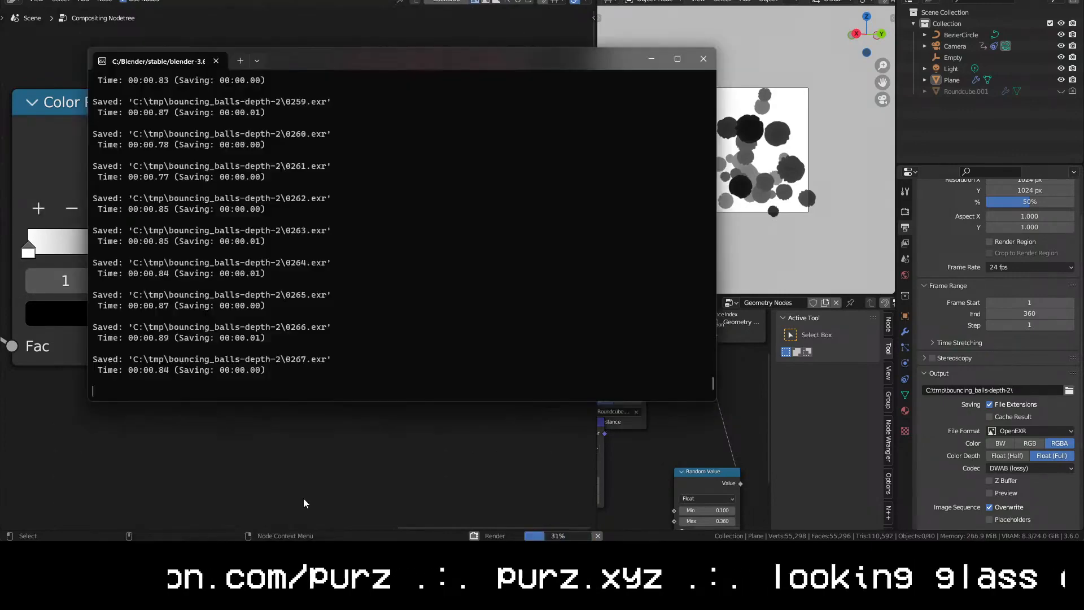
pyautogui.scroll(12, 390, 291)
pyautogui.scroll(9, 384, 310)
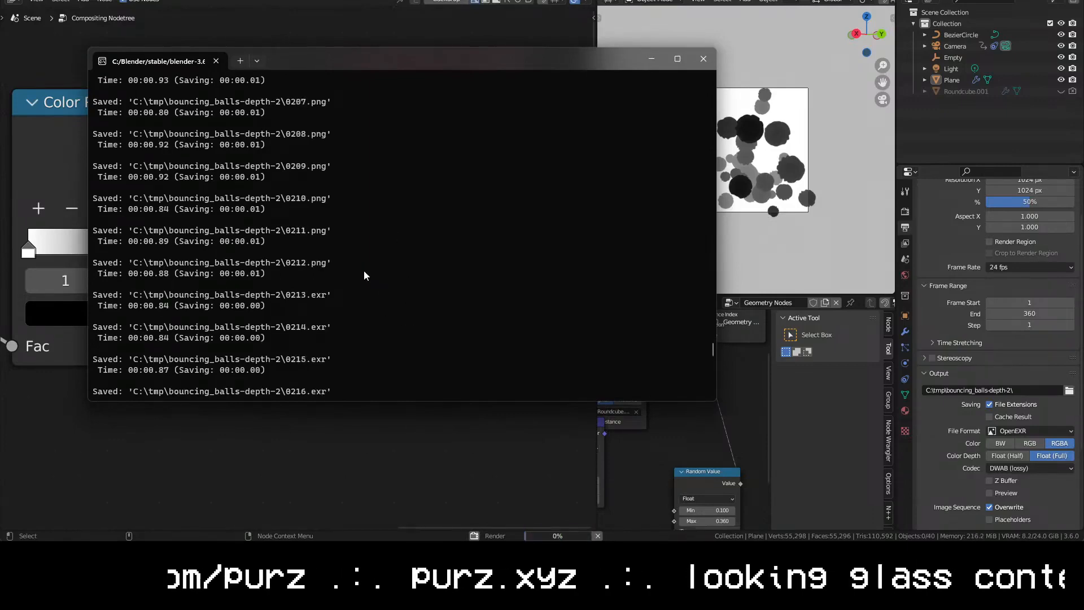
pyautogui.scroll(-20, 354, 272)
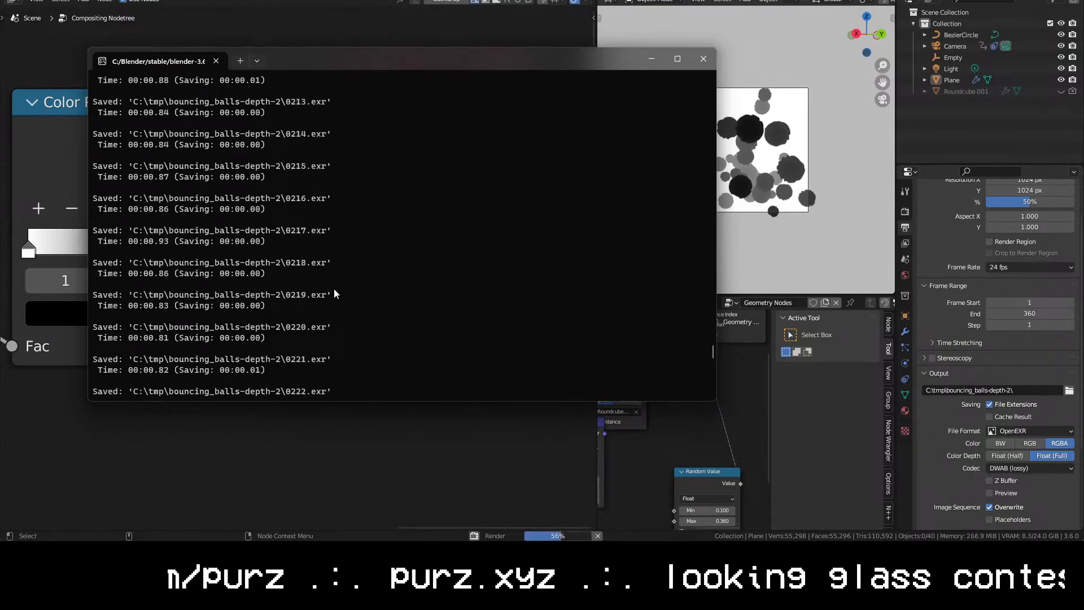
pyautogui.scroll(-20, 342, 311)
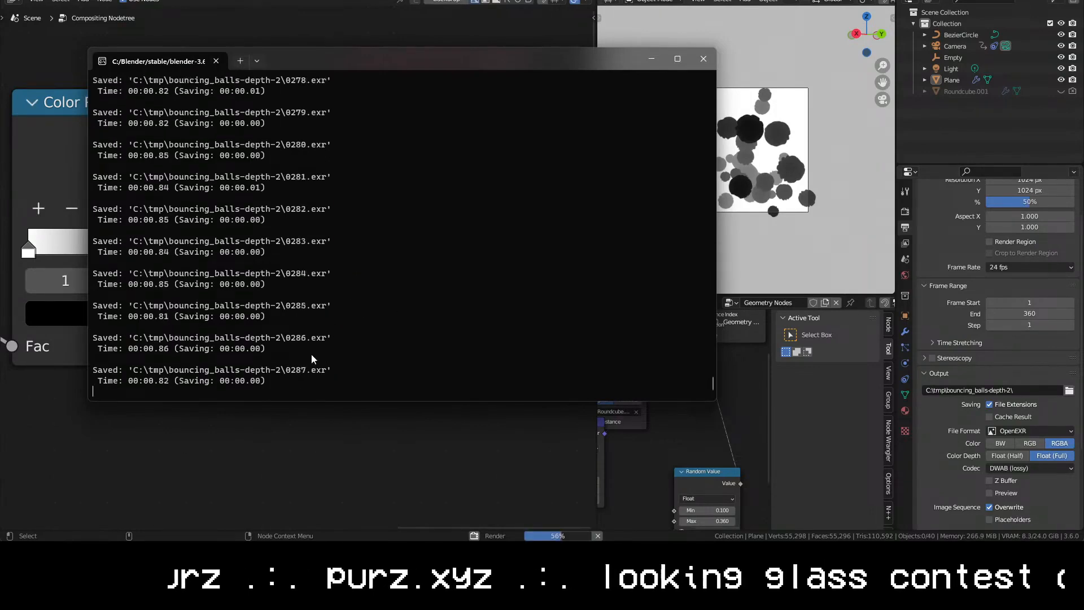
pyautogui.click(1008, 431)
pyautogui.click(870, 368)
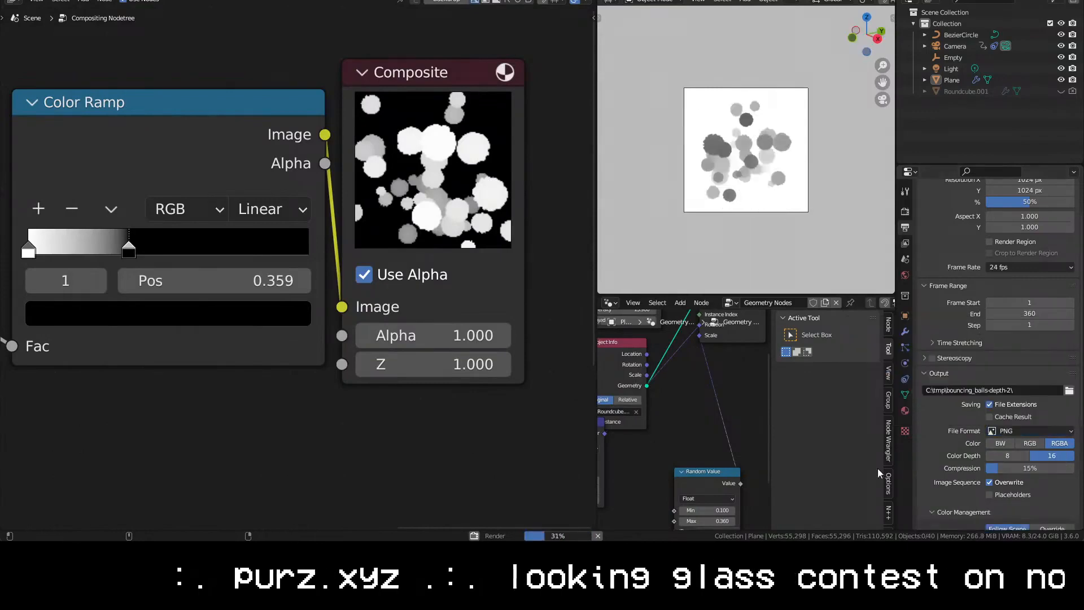
# Find the first and last EXR frames in Blender's console log and set the animation's frame range to 213–296
pyautogui.click(218, 554)
pyautogui.click(242, 554)
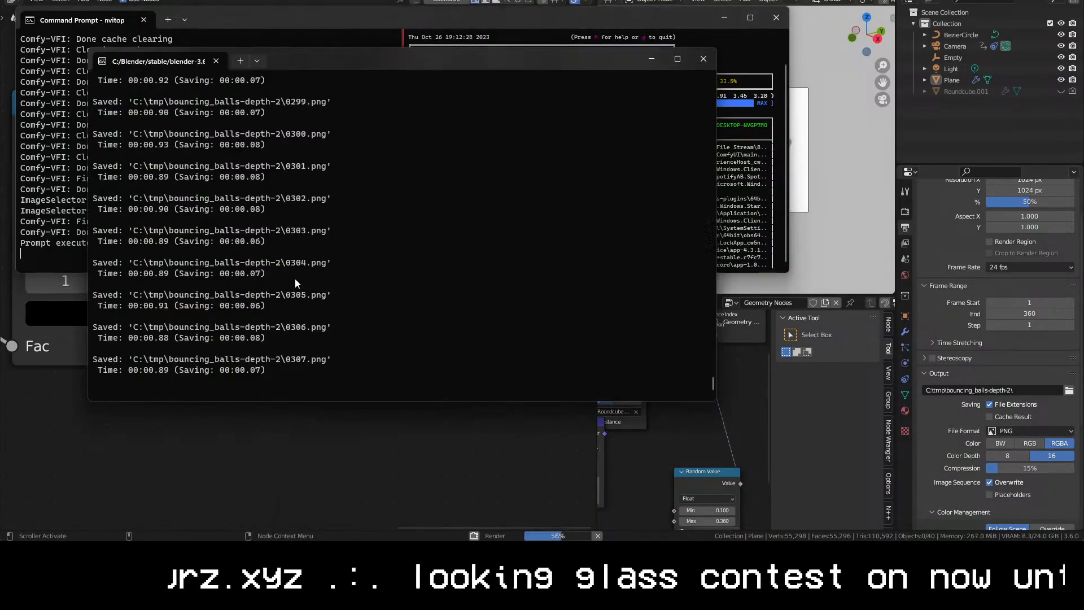
pyautogui.scroll(11, 305, 287)
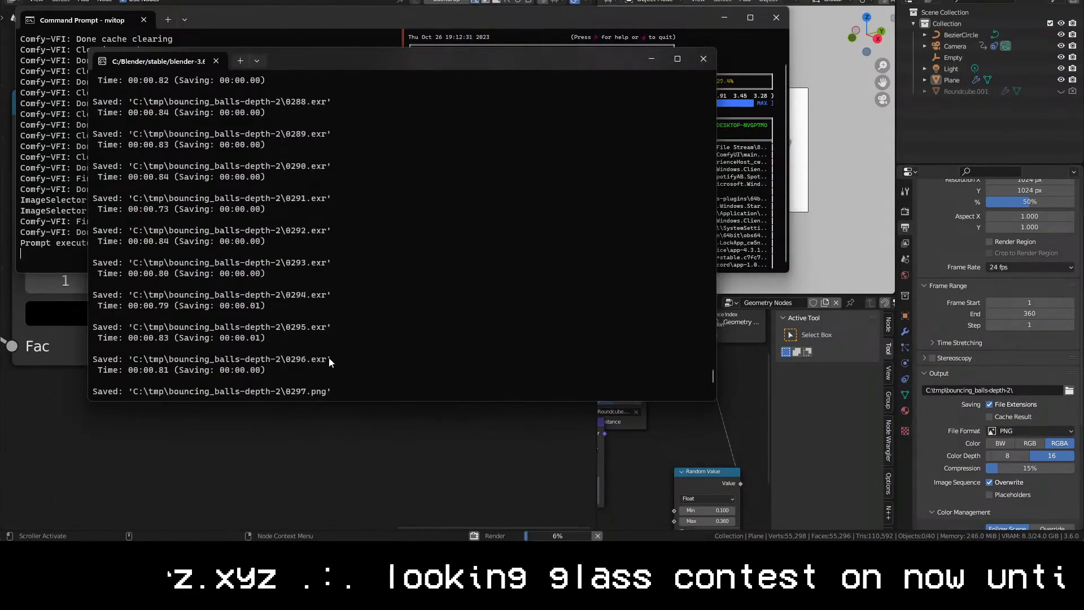
pyautogui.scroll(20, 350, 333)
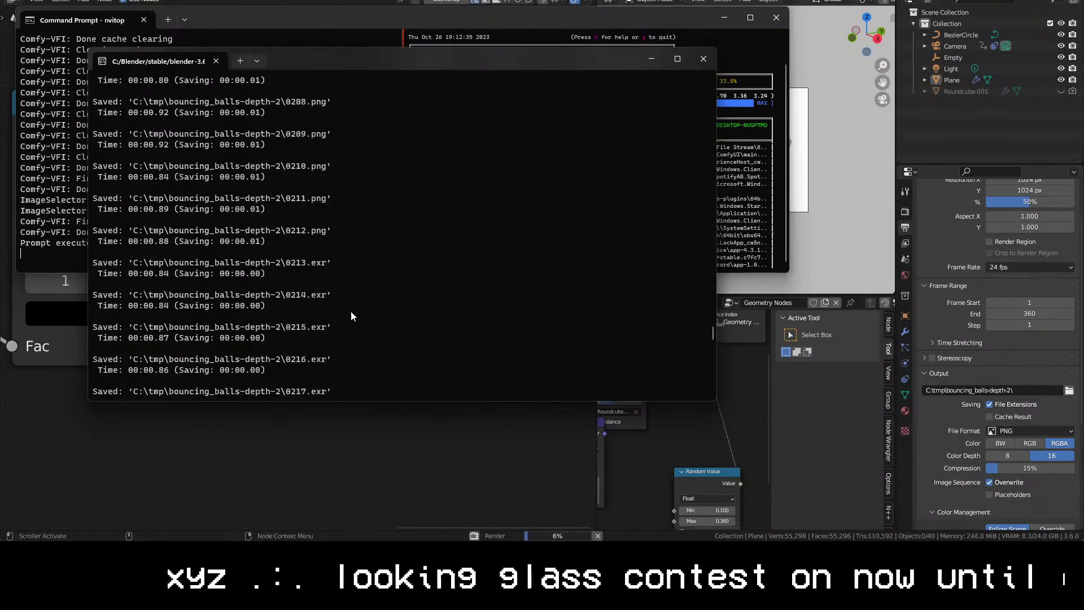
pyautogui.scroll(-20, 361, 321)
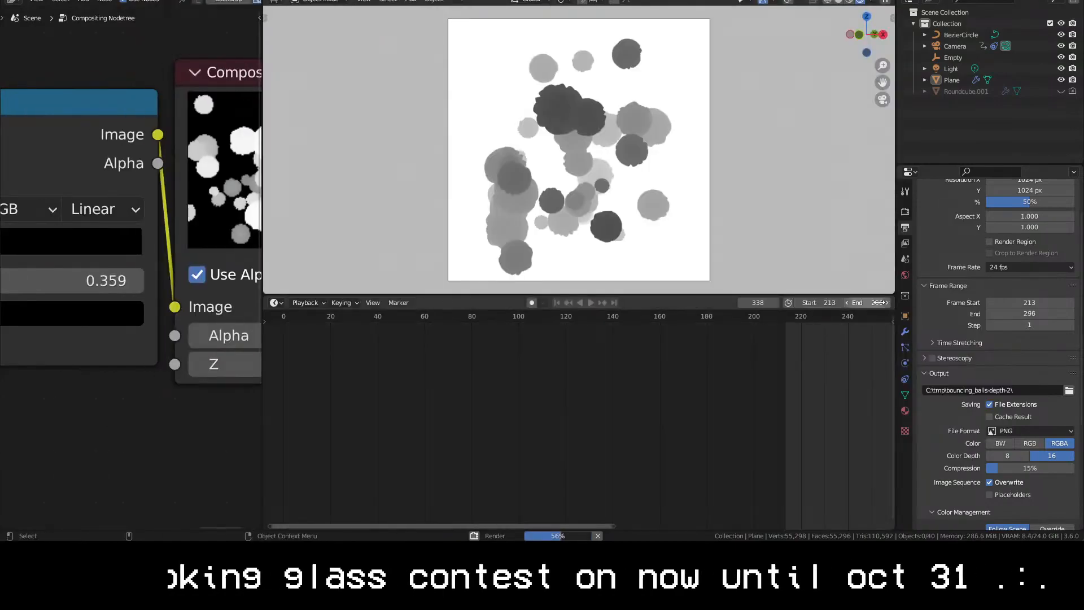
# Delete the EXR frames 0213 to 0296 from the bouncing_balls-depth-2 folder
pyautogui.moveTo(218, 555)
pyautogui.click(205, 500)
pyautogui.click(277, 497)
pyautogui.moveTo(119, 555)
pyautogui.click(164, 488)
pyautogui.doubleClick(288, 164)
pyautogui.scroll(-14, 517, 213)
pyautogui.click(340, 241)
pyautogui.scroll(-8, 340, 241)
pyautogui.keyDown('shift'); pyautogui.click(645, 108); pyautogui.keyUp('shift')
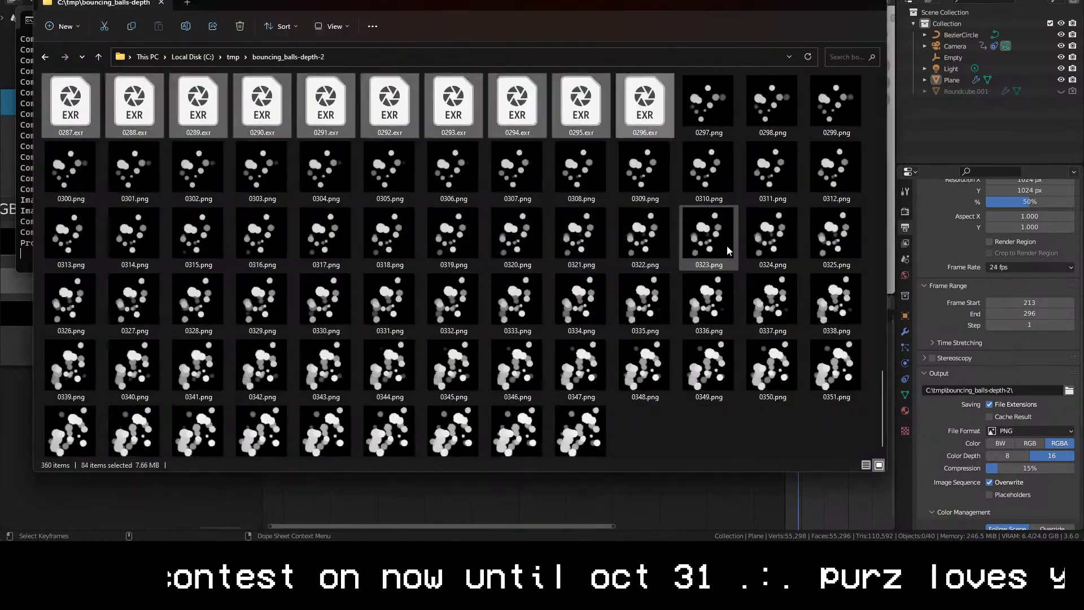
pyautogui.press('Delete')
# Render the animation over the limited frame range and check the new PNG files in the output folder
pyautogui.click(404, 497)
pyautogui.hotkey('ctrl', 'F12')
pyautogui.click(73, 491)
pyautogui.scroll(-10, 307, 306)
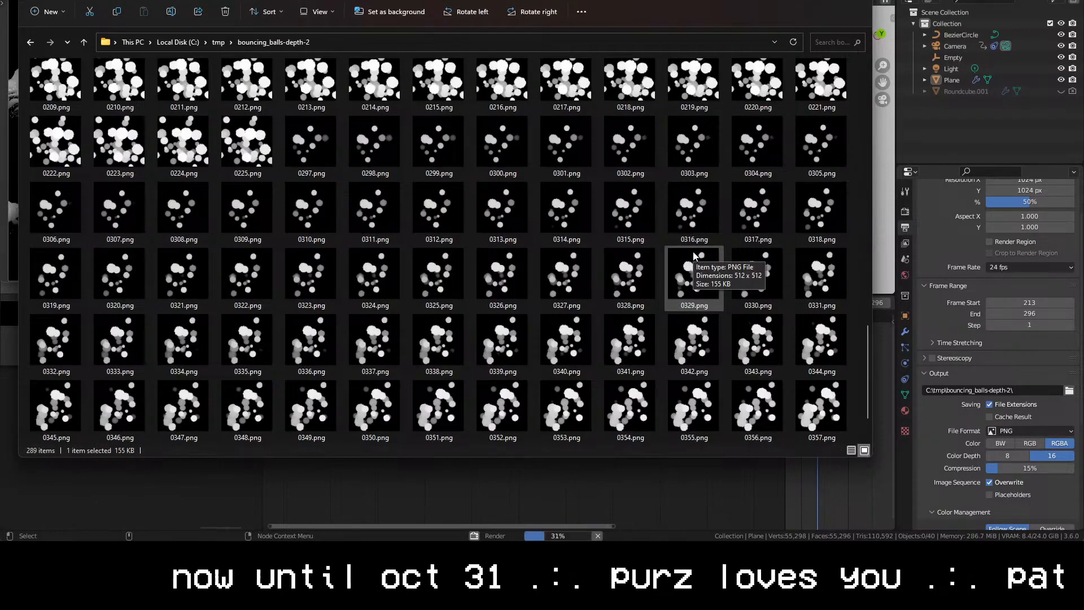
pyautogui.click(114, 520)
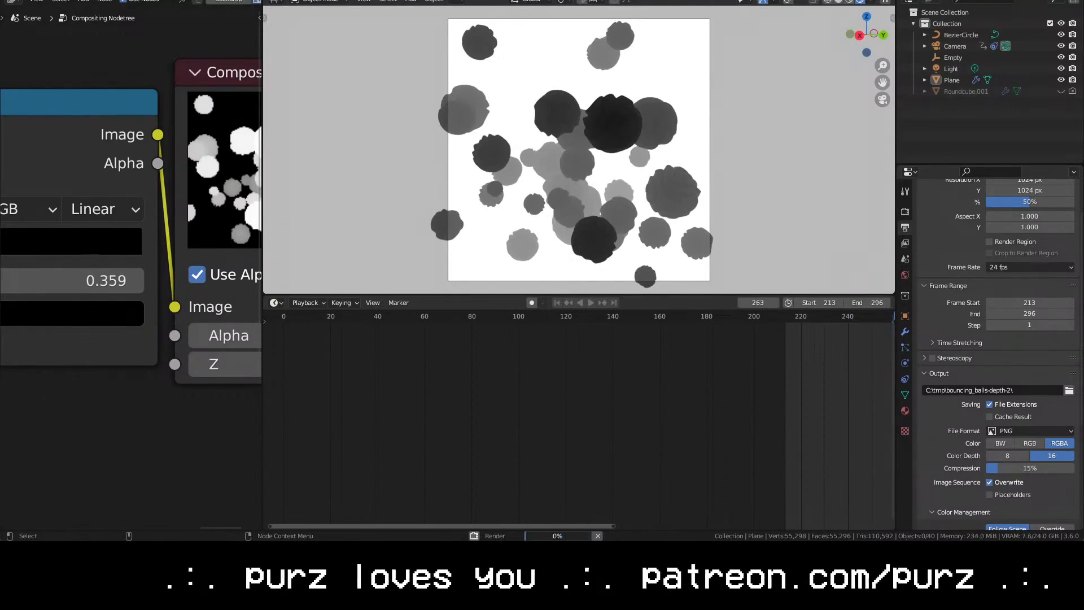
# Check the render's progress in Blender's console and inspect the GPU load in the nvitop terminal
pyautogui.hotkey('alt', 'Tab')
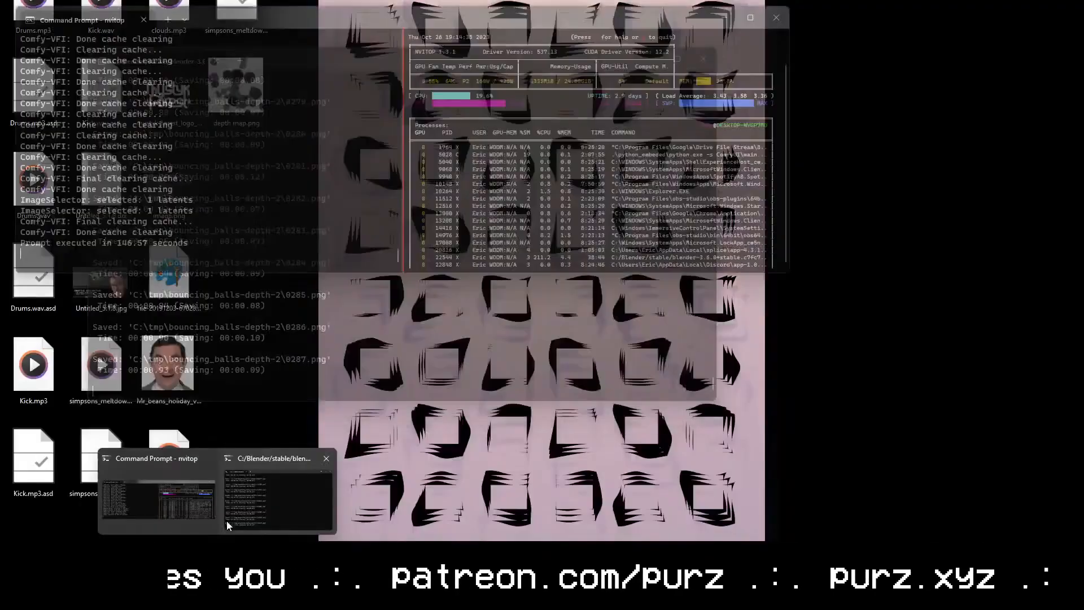
pyautogui.click(226, 520)
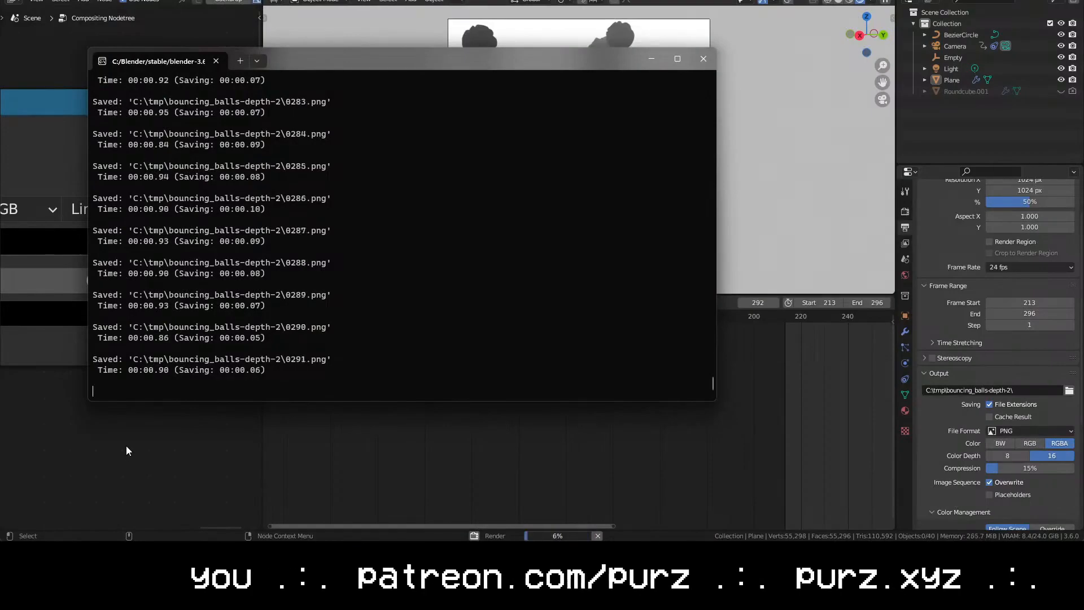
pyautogui.click(196, 486)
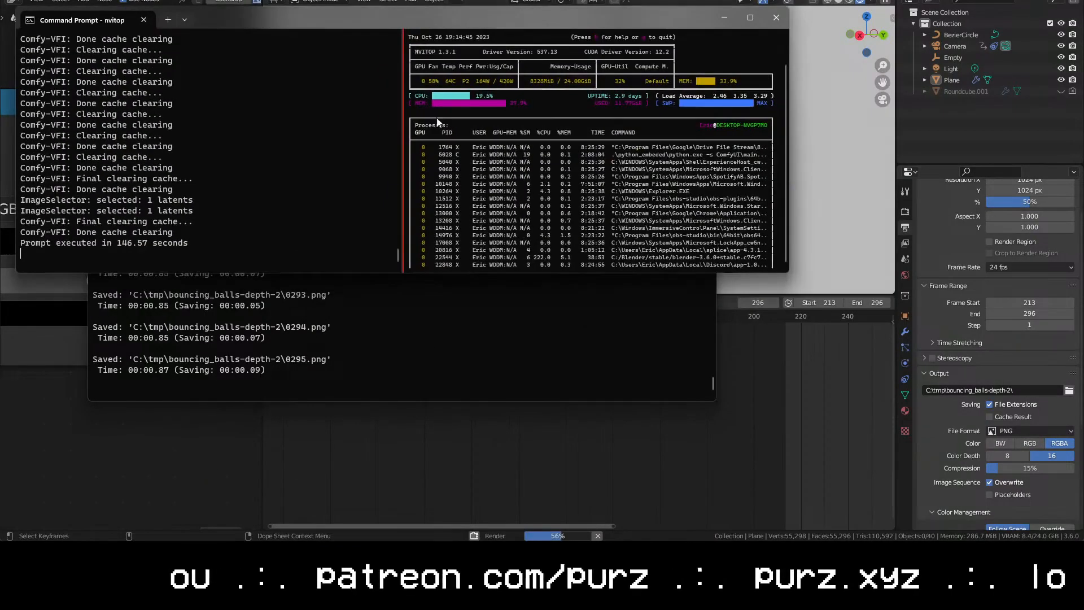
pyautogui.rightClick(118, 21)
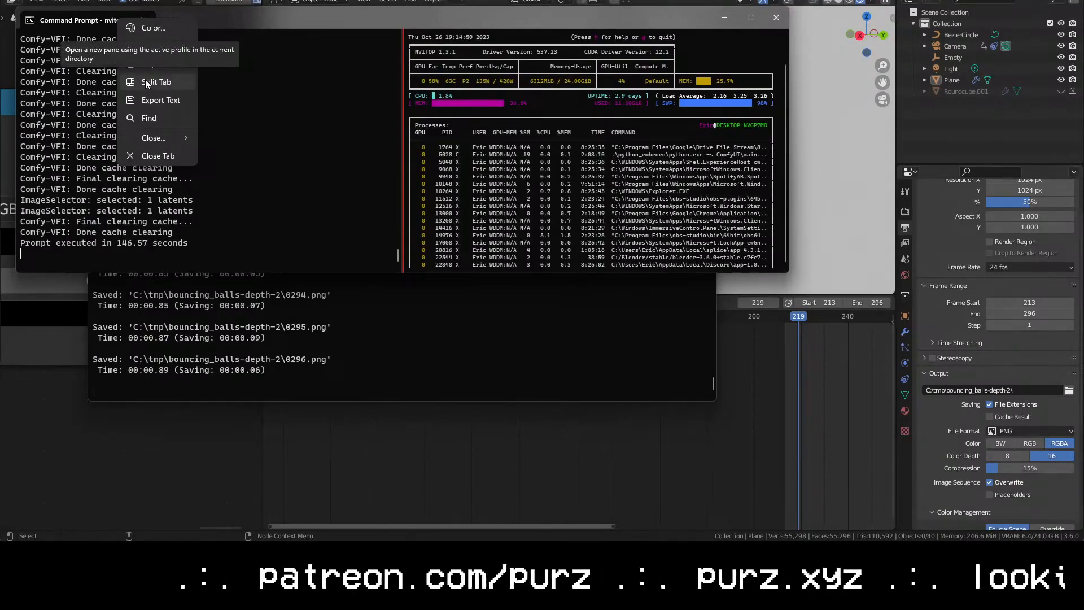
pyautogui.click(689, 219)
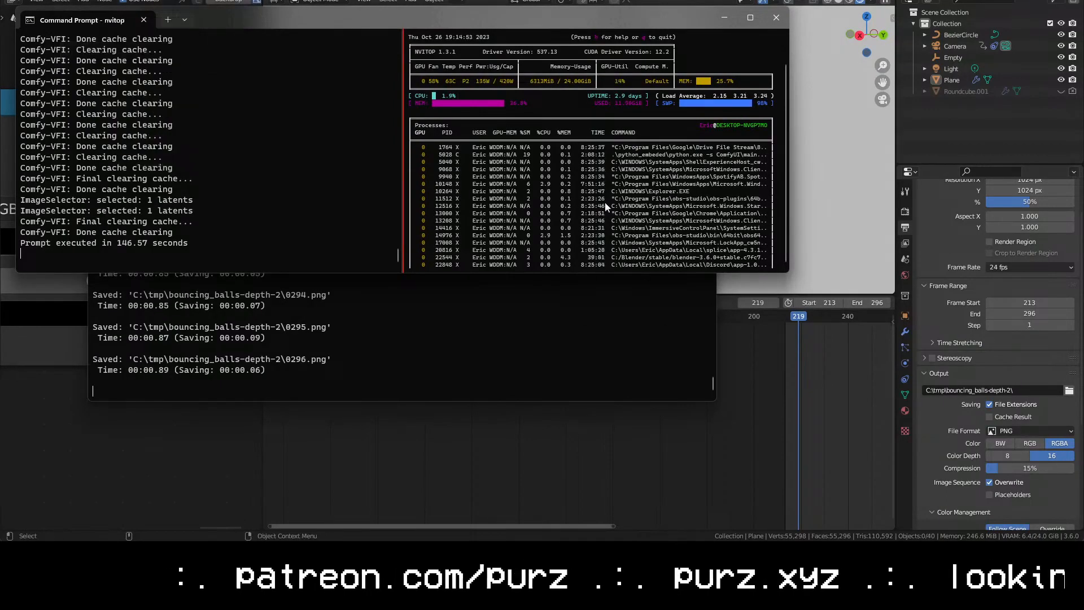
pyautogui.click(590, 164)
pyautogui.keyDown('ctrl'); pyautogui.scroll(4, 589, 164); pyautogui.keyUp('ctrl')
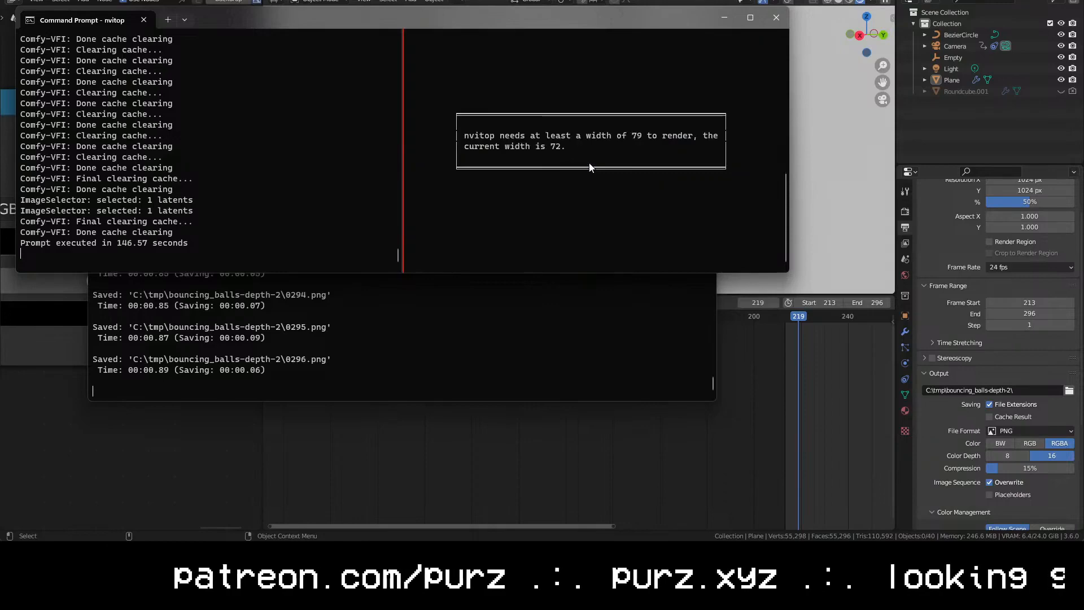
pyautogui.keyDown('ctrl'); pyautogui.scroll(-2, 590, 167); pyautogui.keyUp('ctrl')
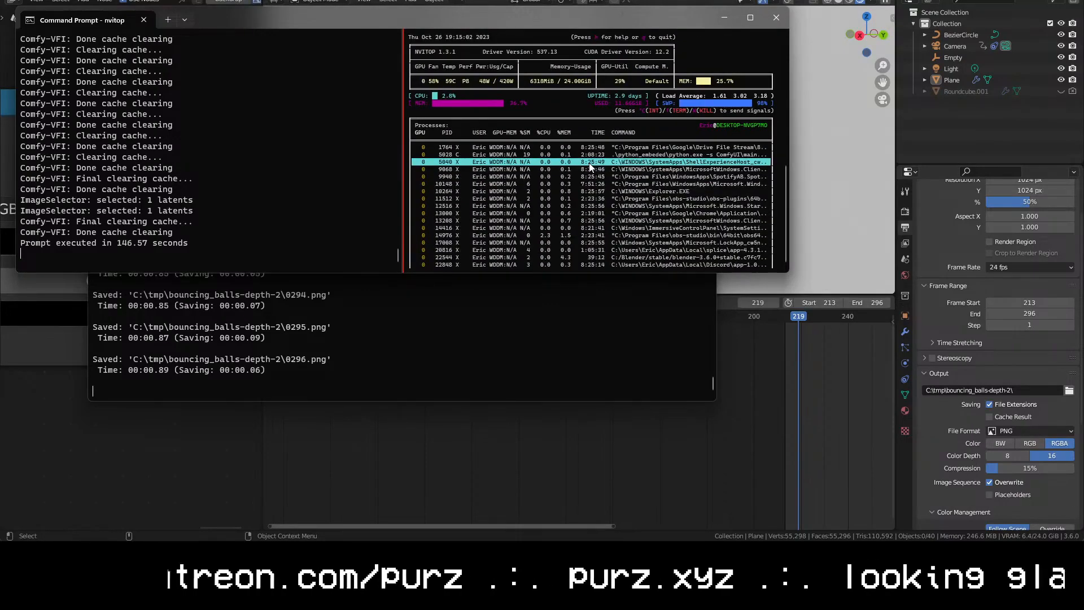
pyautogui.click(226, 402)
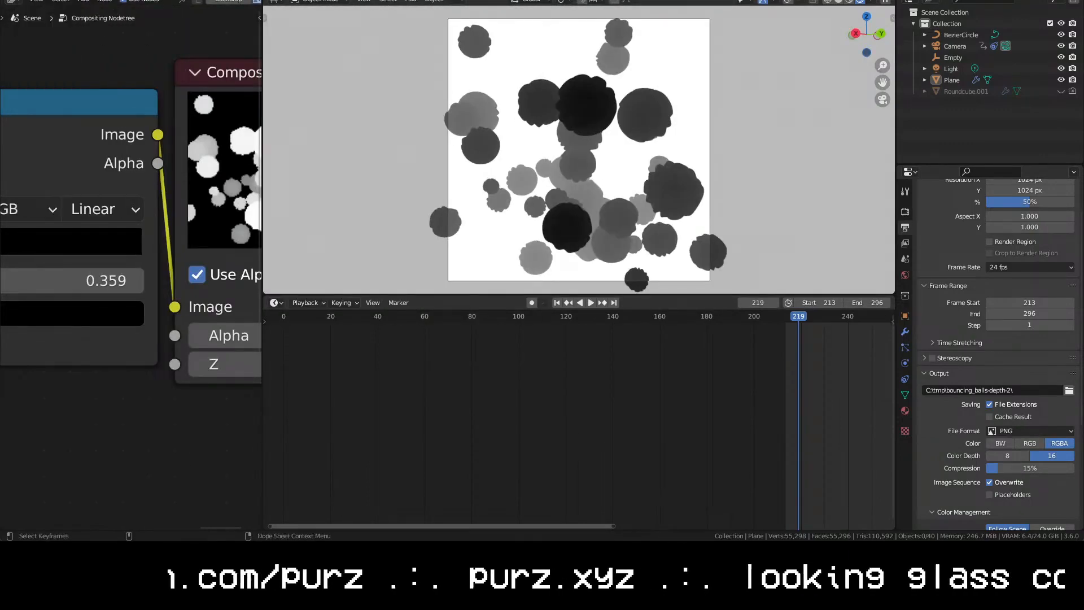
# Switch to ComfyUI and load workflow (8).json from the workflows folder of the comfy directory
pyautogui.click(97, 503)
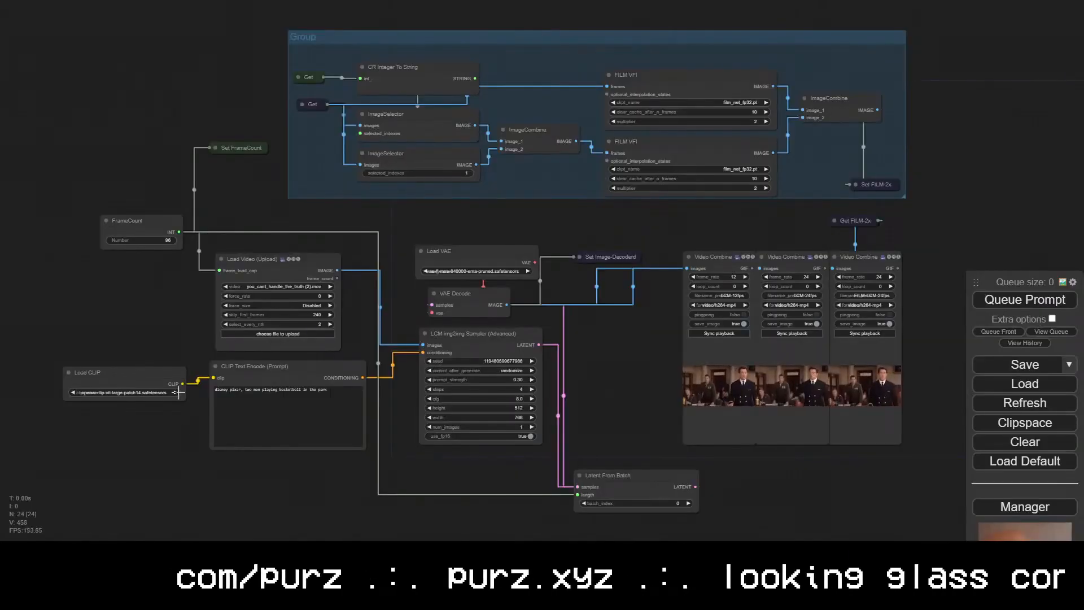
pyautogui.click(1008, 383)
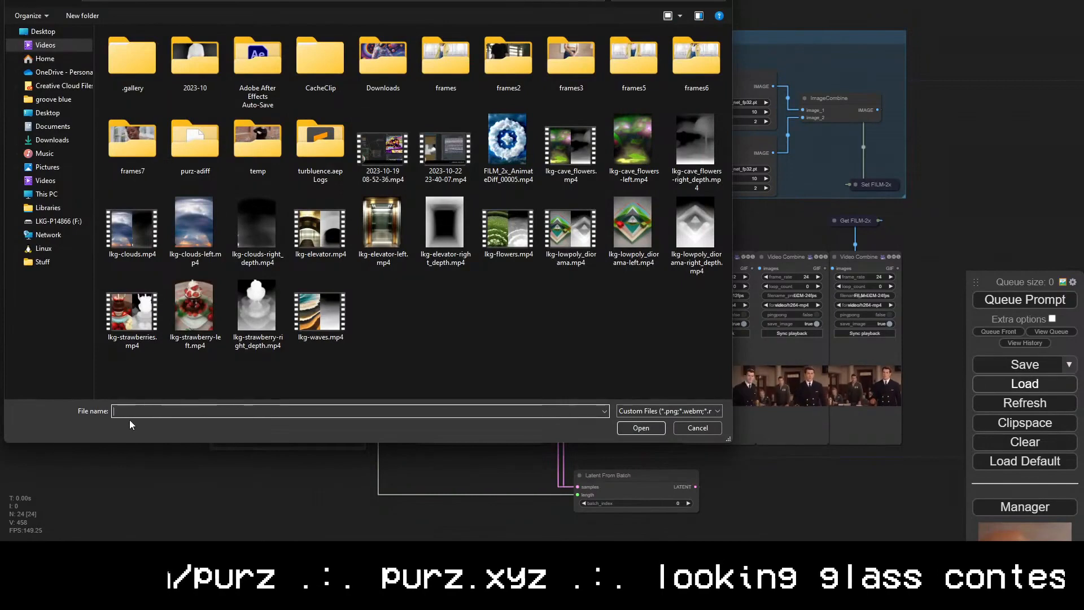
pyautogui.write('C:\\ai\\comfy')
pyautogui.press('Down')
pyautogui.press('Return')
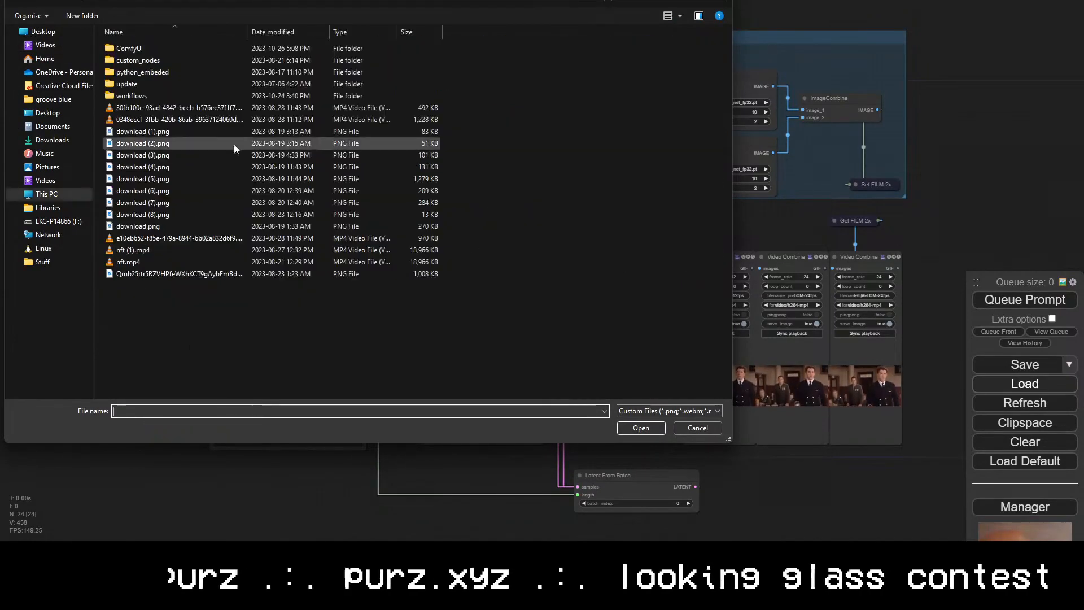
pyautogui.doubleClick(171, 97)
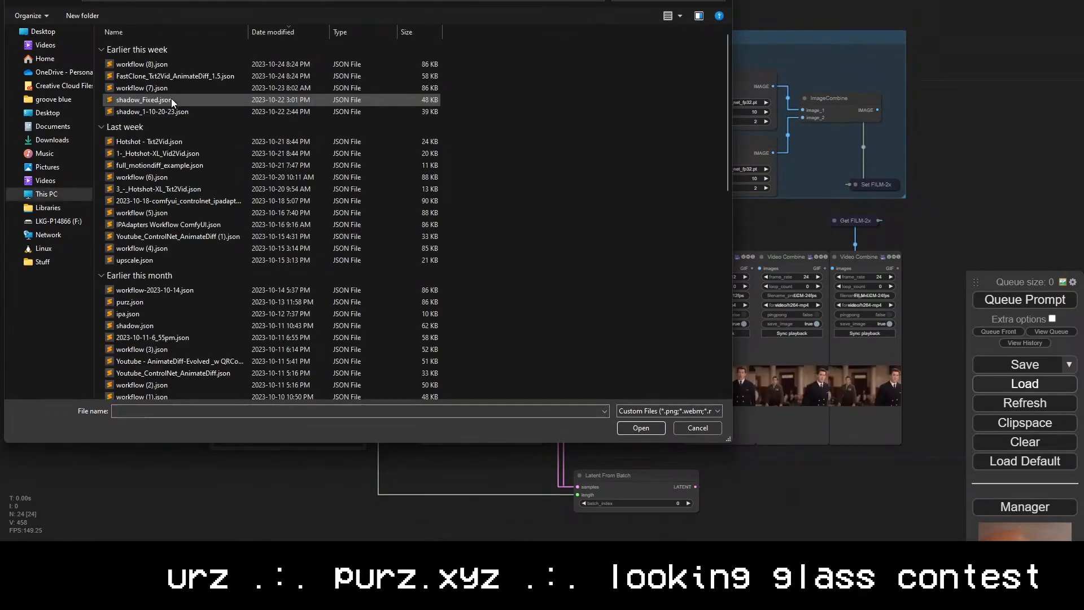
pyautogui.doubleClick(171, 63)
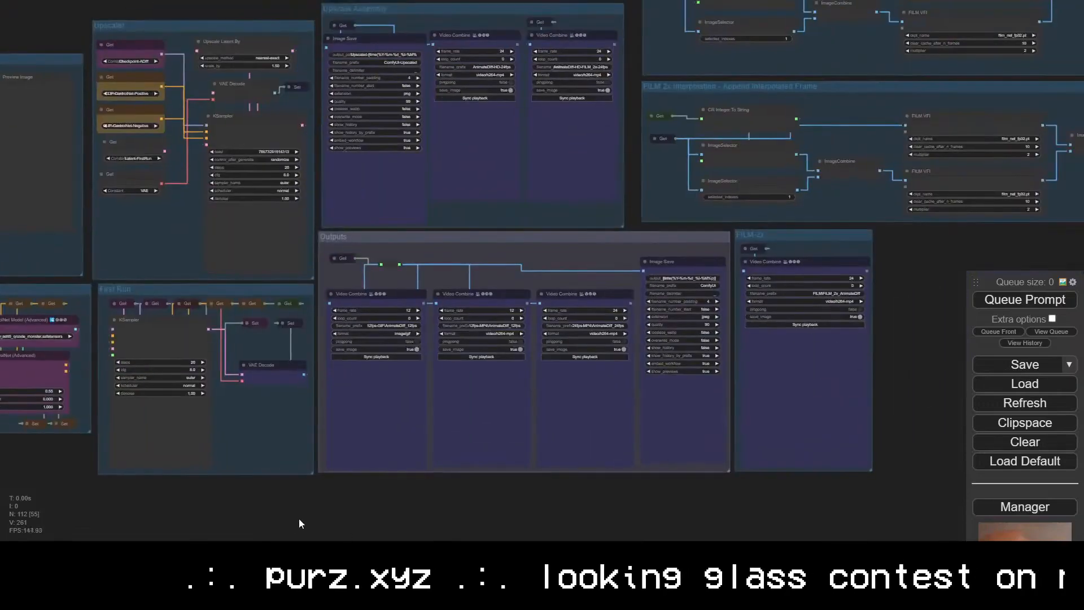
# Shorten the Load Images node's directory to C:\tmp
pyautogui.scroll(2, 85, 502)
pyautogui.moveTo(86, 502); pyautogui.dragTo(600, 525)
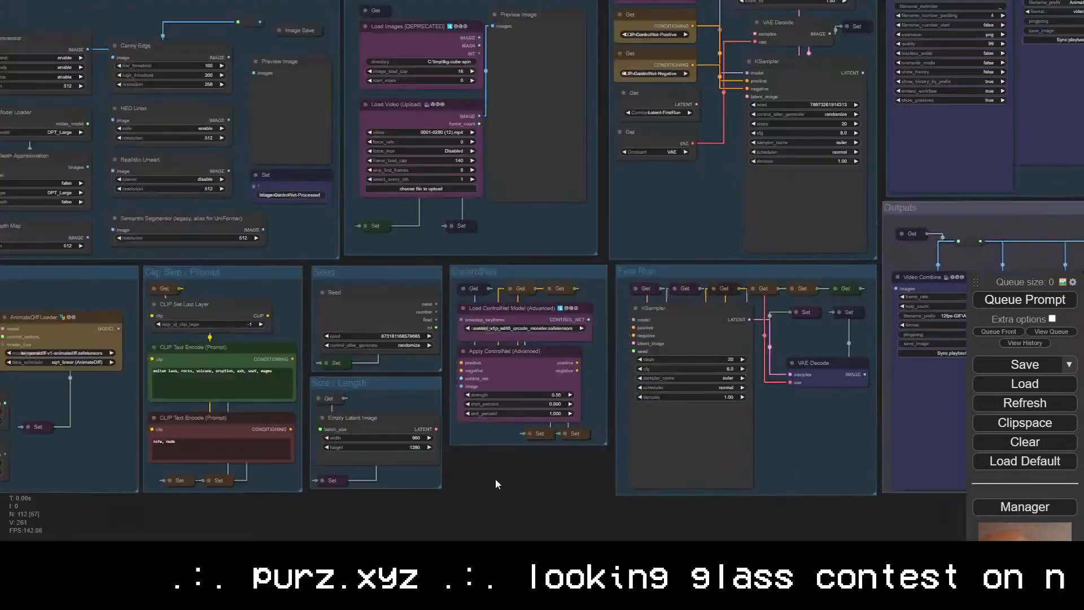
pyautogui.moveTo(507, 170); pyautogui.dragTo(269, 317)
pyautogui.scroll(1, 269, 49)
pyautogui.scroll(2, 269, 113)
pyautogui.click(278, 174)
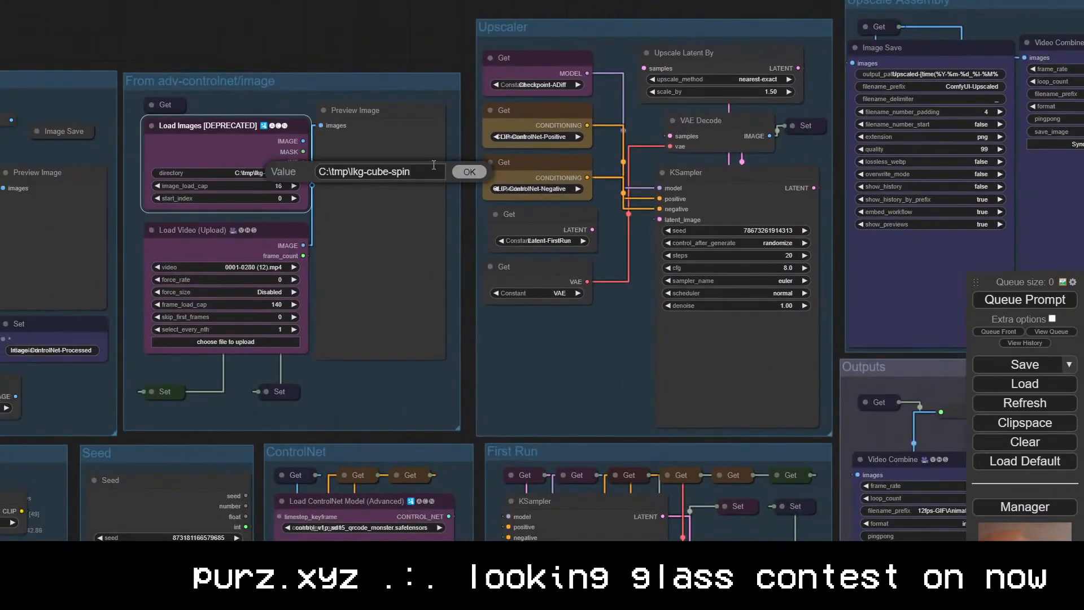
pyautogui.click(469, 172)
# Open the bouncing_balls-depth-2 folder inside c:\tmp, copy its path and close the folder window
pyautogui.press('super+r')
pyautogui.write('c:\tmp')
pyautogui.press('Return')
pyautogui.press('Down')
pyautogui.press('Up')
pyautogui.press('Right')
pyautogui.press('Return')
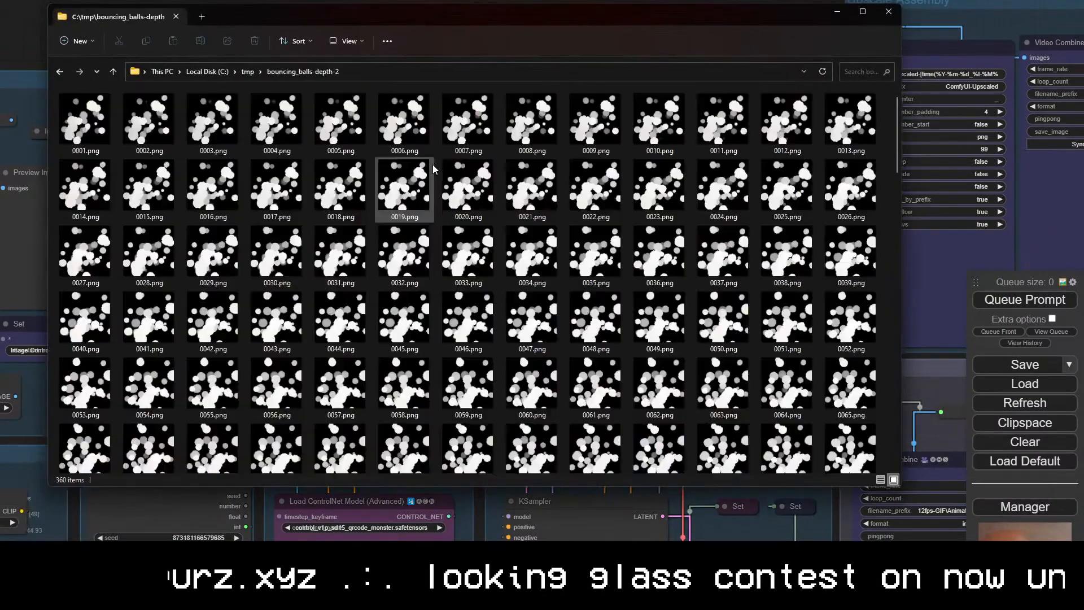
pyautogui.click(359, 72)
pyautogui.hotkey('ctrl', 'c')
pyautogui.hotkey('ctrl', 'w')
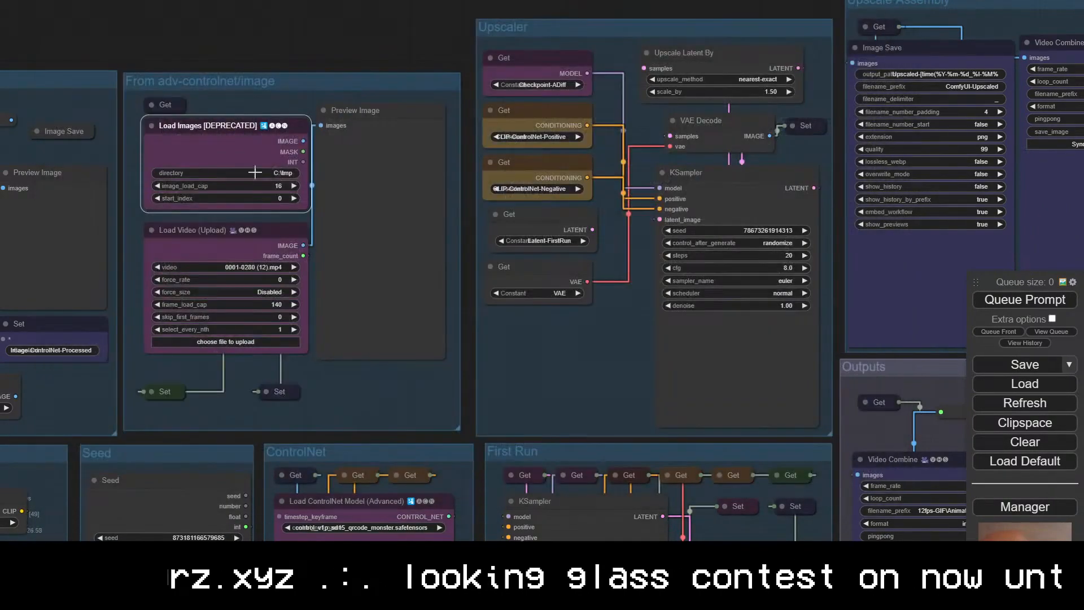
# Set the Load Images node's directory to C:\tmp\bouncing_balls-depth-2
pyautogui.click(254, 173)
pyautogui.hotkey('ctrl', 'v')
pyautogui.press('Return')
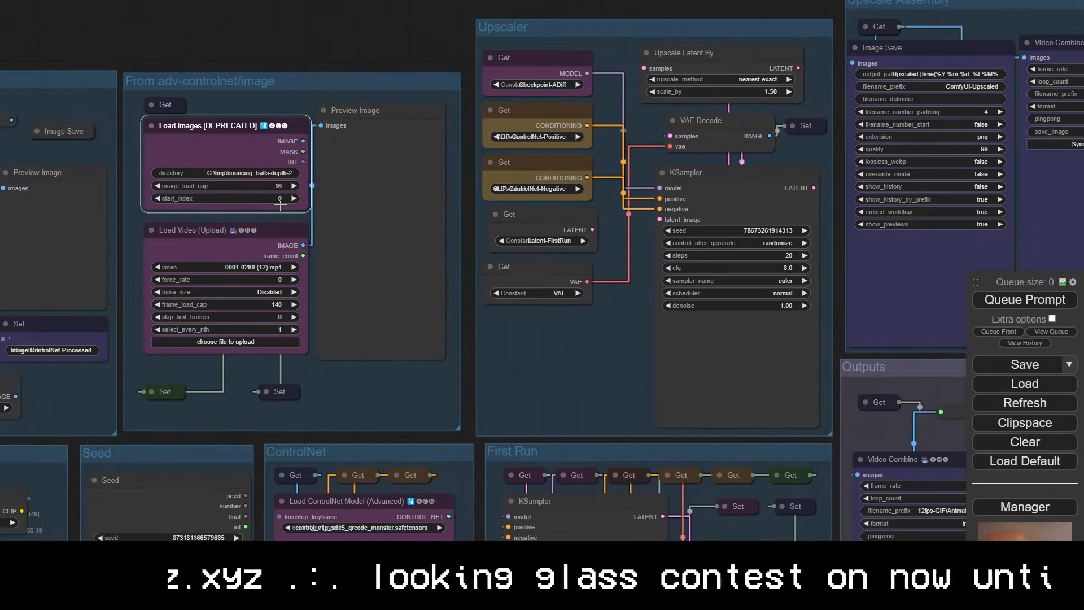
# Set the Load Images node's image_load_cap to 24 and connect its IMAGE and INT outputs to the preview and Set nodes in place of Load Video's
pyautogui.click(280, 185)
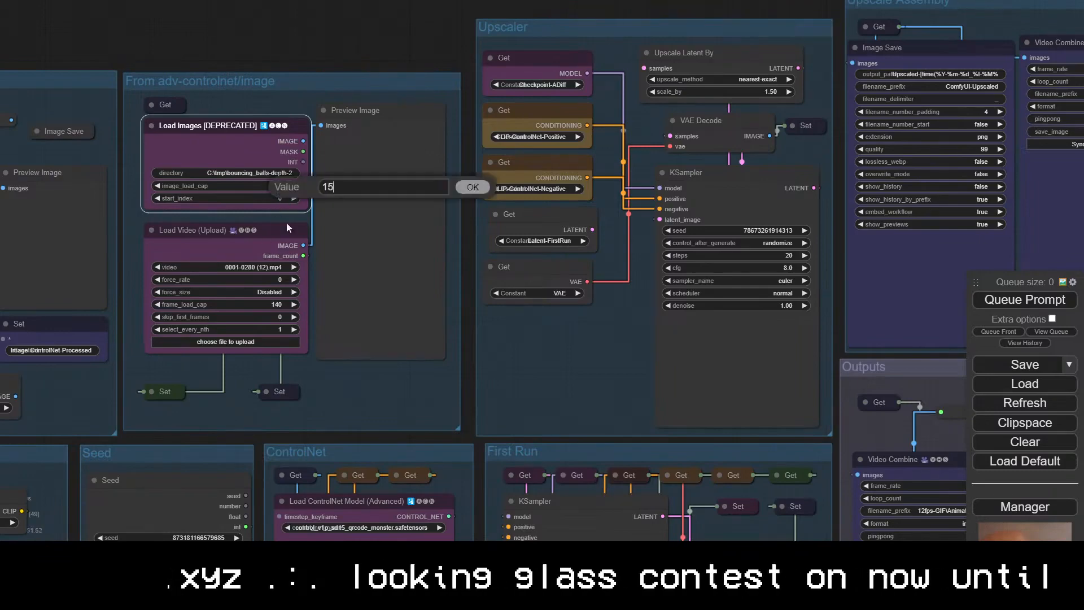
pyautogui.write('24')
pyautogui.press('Return')
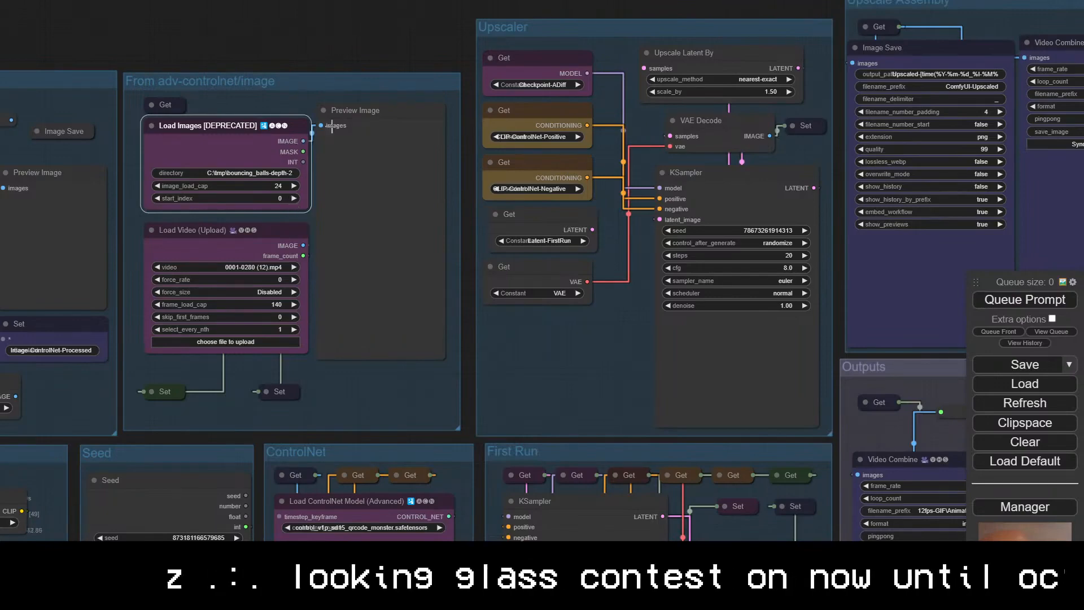
pyautogui.moveTo(290, 389); pyautogui.dragTo(291, 390)
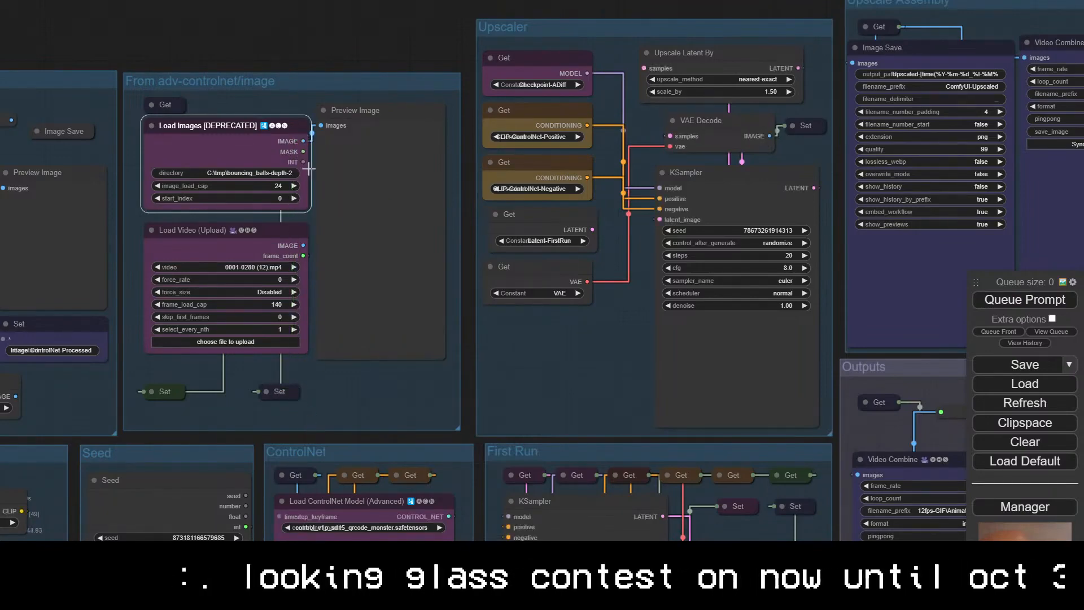
pyautogui.moveTo(303, 162); pyautogui.dragTo(179, 382)
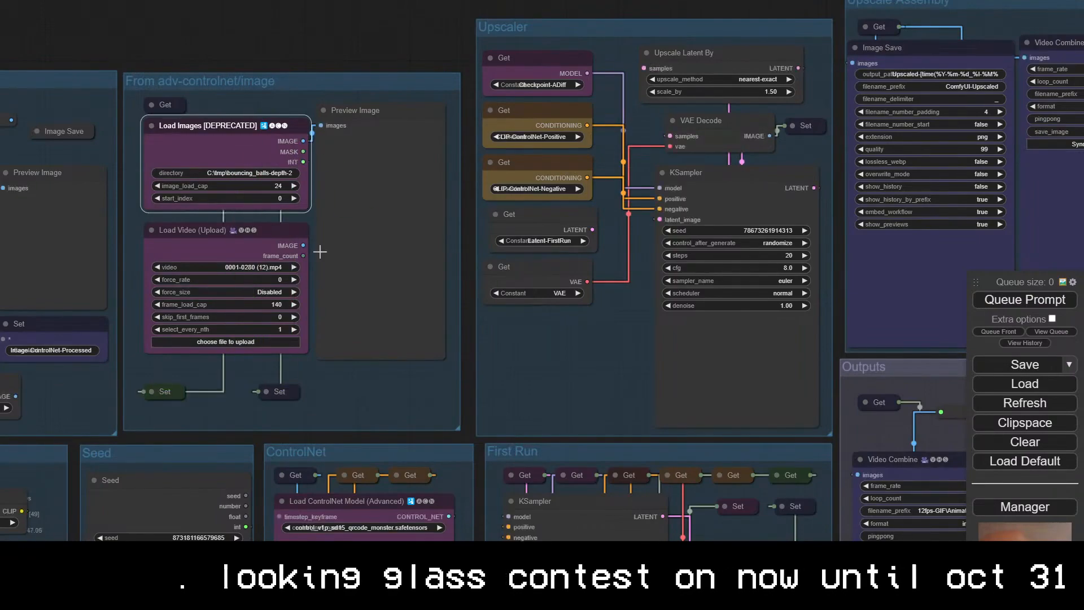
# Set the strength of the Apply ControlNet (Advanced) node to 0.75
pyautogui.scroll(-3, 72, 59)
pyautogui.scroll(2, 173, 47)
pyautogui.moveTo(173, 47); pyautogui.dragTo(189, 17)
pyautogui.moveTo(313, 41); pyautogui.dragTo(423, 0)
pyautogui.scroll(-3, 385, 376)
pyautogui.moveTo(419, 535); pyautogui.dragTo(501, 468)
pyautogui.scroll(5, 450, 471)
pyautogui.click(496, 367)
pyautogui.click(498, 367)
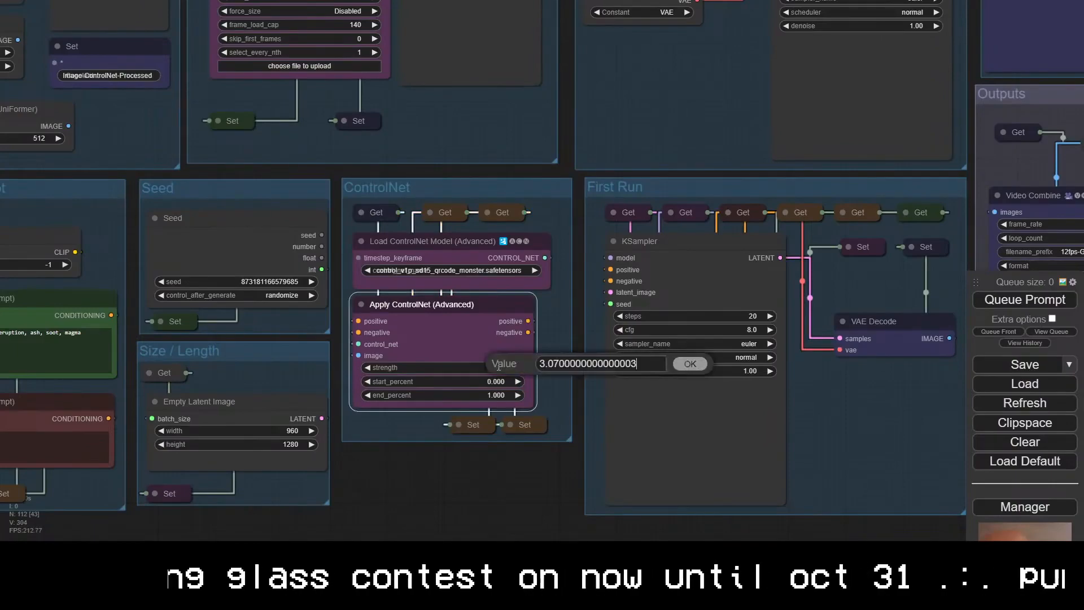
pyautogui.write('0.75')
pyautogui.press('Return')
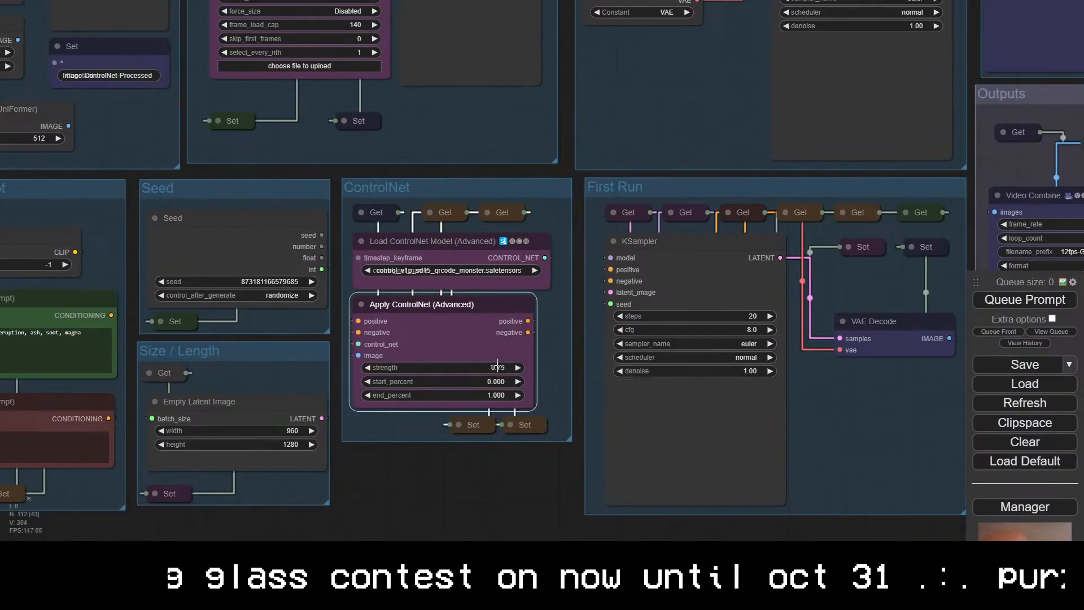
# Replace the positive prompt with "gooey liquid jam balls, dripping, viscious, candy, molten hot candy"
pyautogui.scroll(-2, 464, 468)
pyautogui.moveTo(507, 501); pyautogui.dragTo(599, 503)
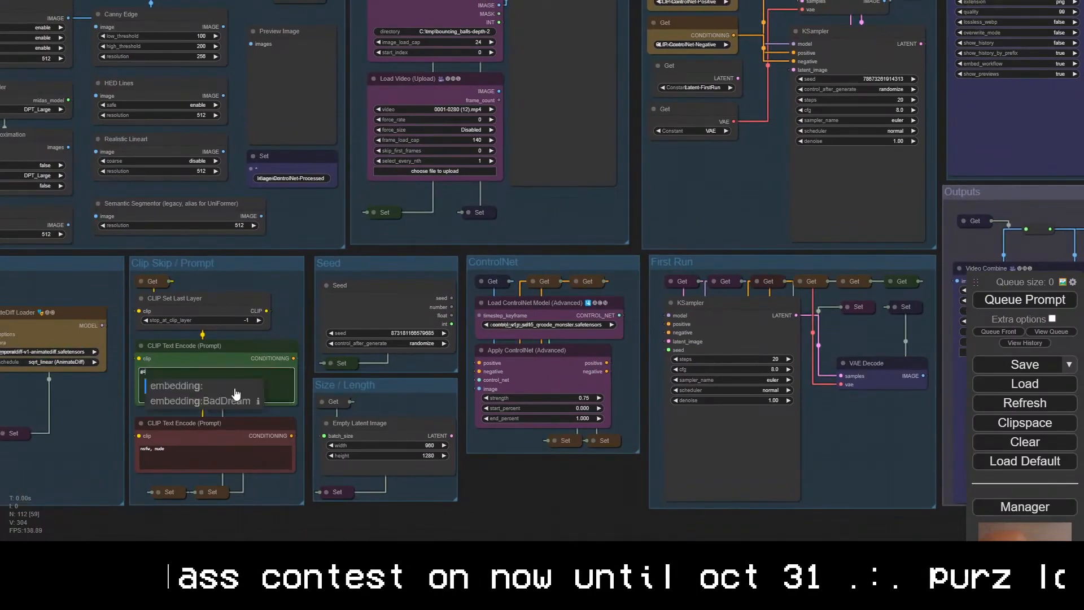
pyautogui.write('liquid jam balls, dripping, ')
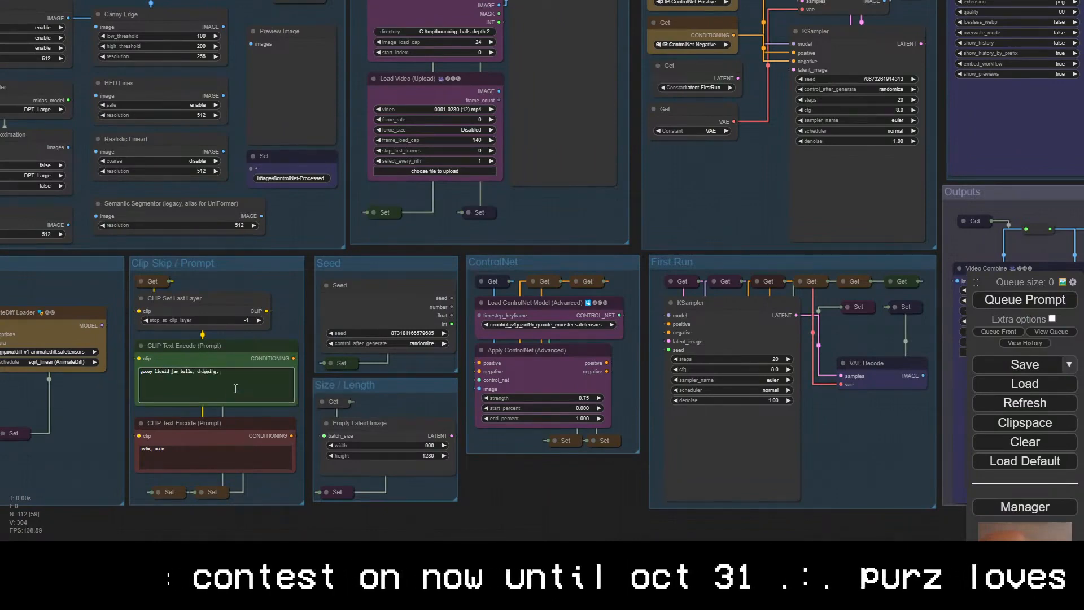
pyautogui.write('viscious, ')
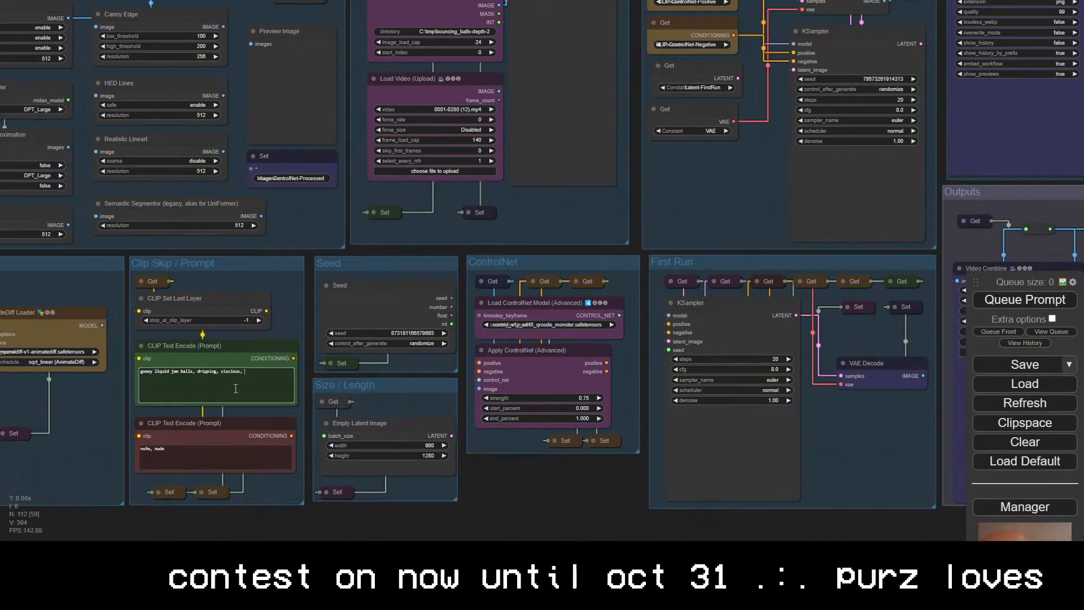
pyautogui.write('candy, molten hot candy')
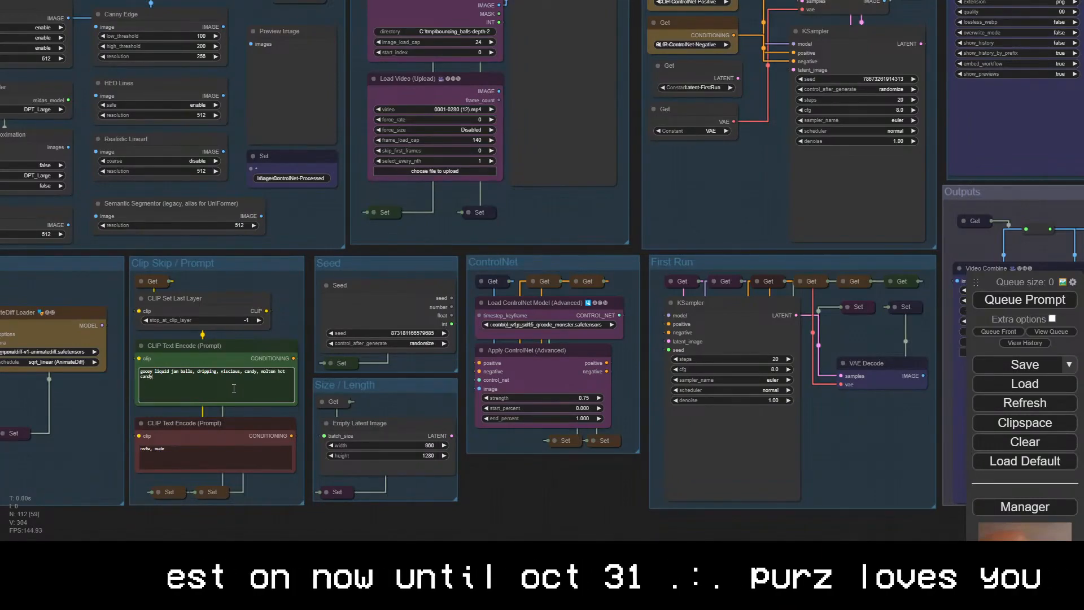
# Look through the checkpoints available in the Load Checkpoint node
pyautogui.moveTo(443, 529); pyautogui.dragTo(1025, 509)
pyautogui.moveTo(296, 453); pyautogui.dragTo(272, 472)
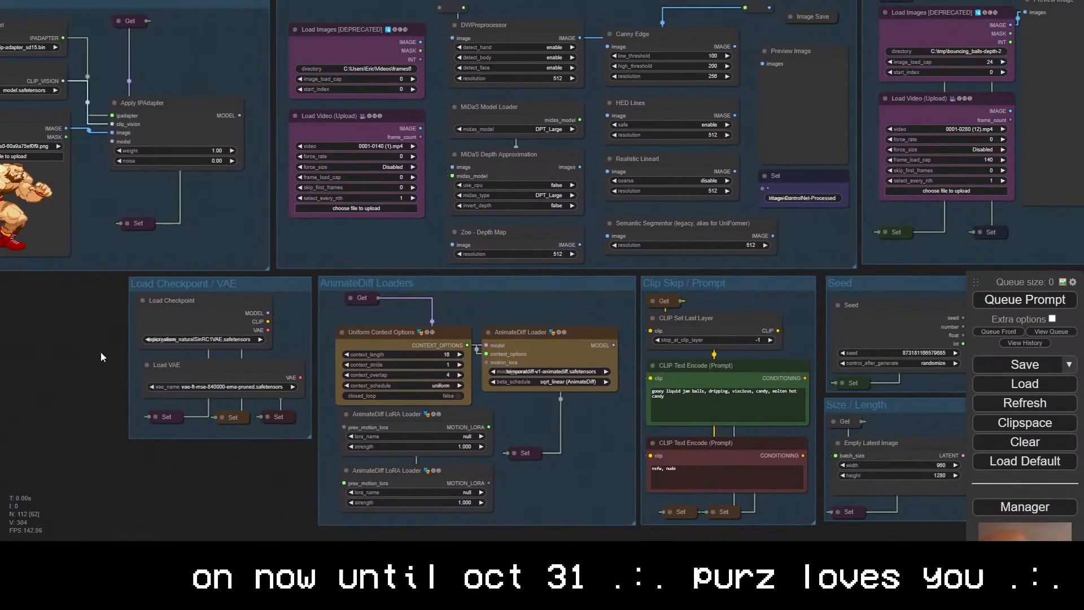
pyautogui.moveTo(95, 348); pyautogui.dragTo(151, 424)
pyautogui.click(264, 415)
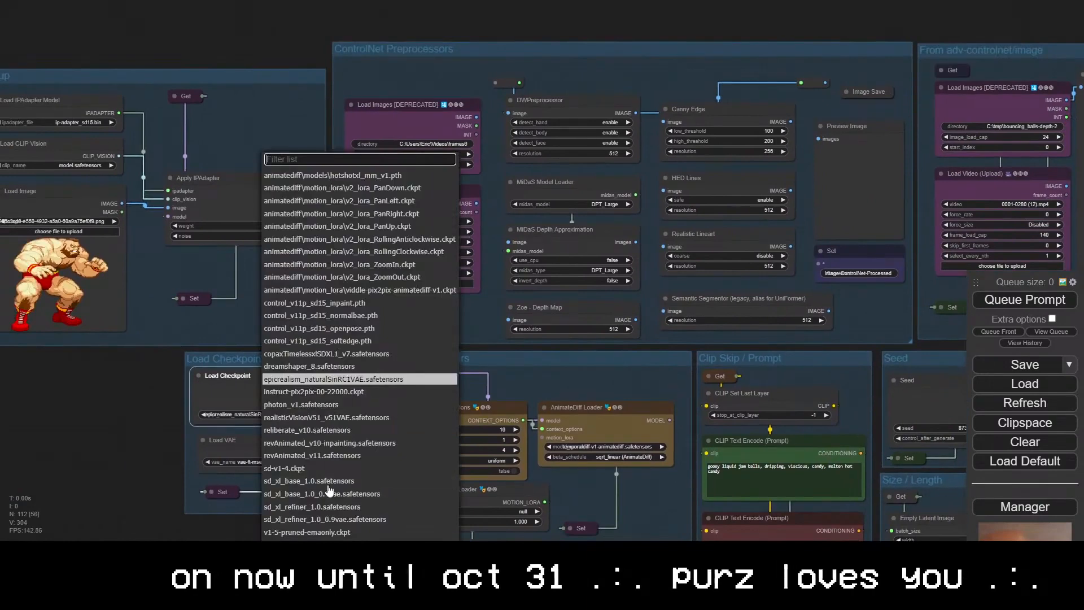
# Transfer the deliberate_v3 checkpoint file from the Downloads folder to C:\ai\models and close both folder windows
pyautogui.press('super+r')
pyautogui.write('downloads')
pyautogui.press('Return')
pyautogui.press('d')
pyautogui.press('super+r')
pyautogui.write('C:\\ai\\models')
pyautogui.press('Return')
pyautogui.hotkey('ctrl', 'v')
pyautogui.hotkey('ctrl', 'w')
pyautogui.hotkey('ctrl', 'w')
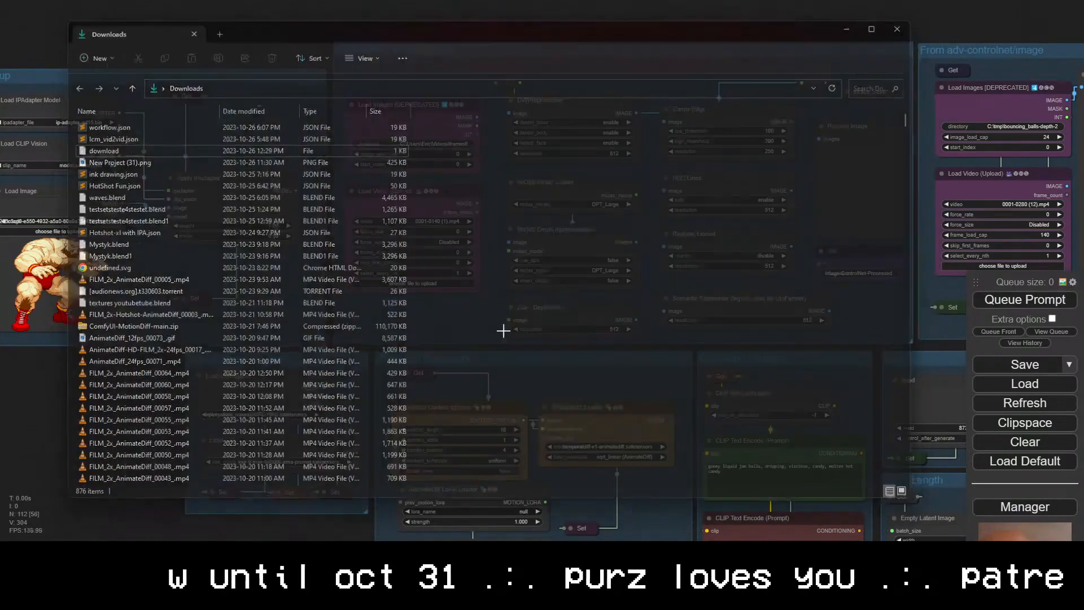
# Refresh the model lists and load deliberate_v3.safetensors in the Load Checkpoint node
pyautogui.moveTo(286, 409); pyautogui.dragTo(284, 411)
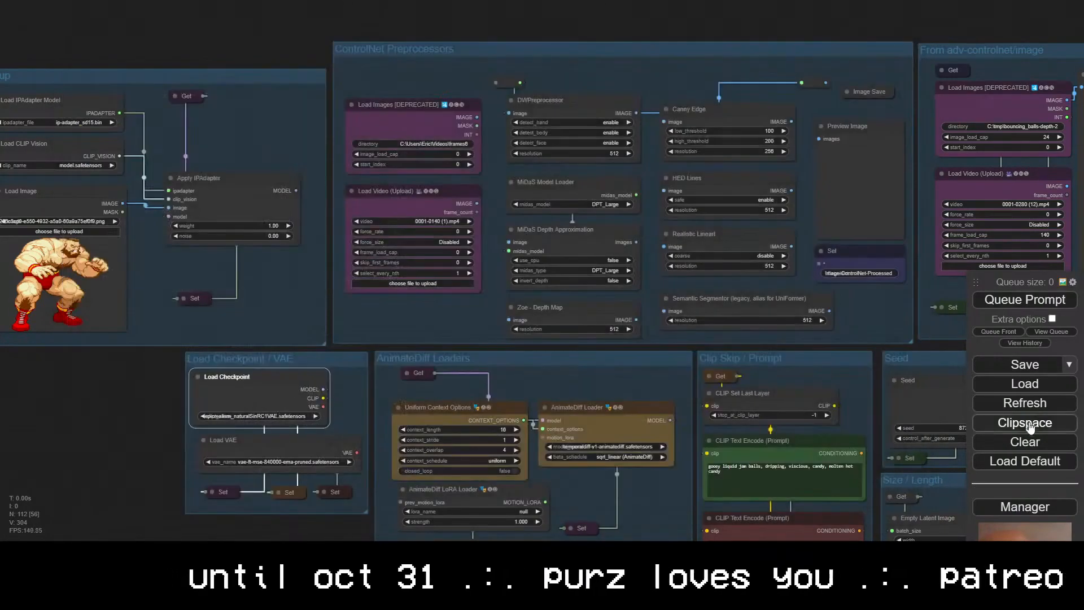
pyautogui.click(251, 416)
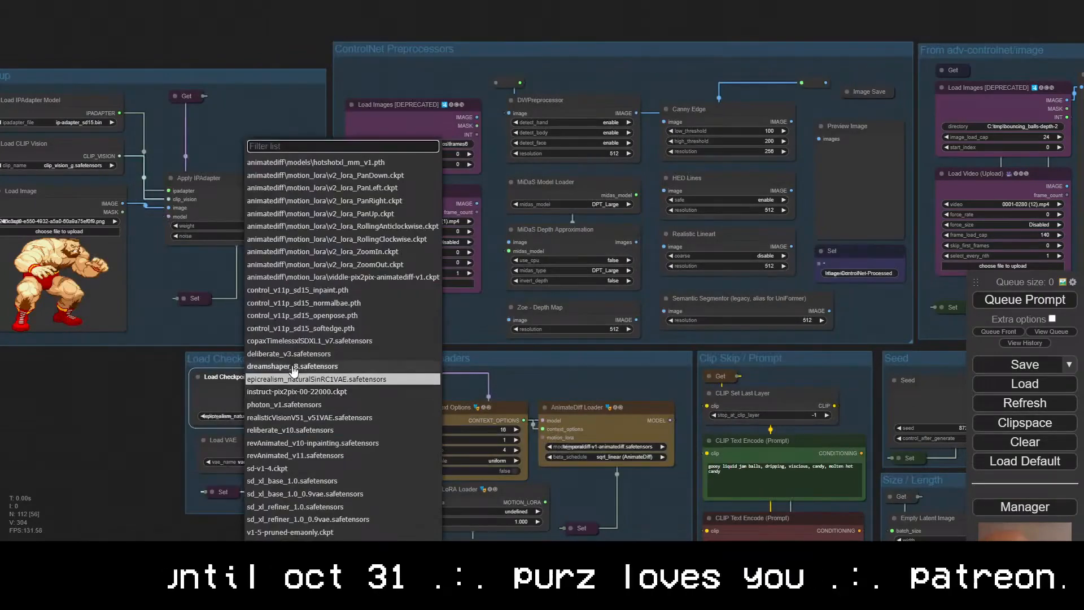
pyautogui.click(285, 377)
# Review the loader, prompt, ControlNet and preprocessor groups and check the Get node's constant in AnimateDiff Loaders
pyautogui.click(93, 449)
pyautogui.moveTo(152, 405); pyautogui.dragTo(61, 334)
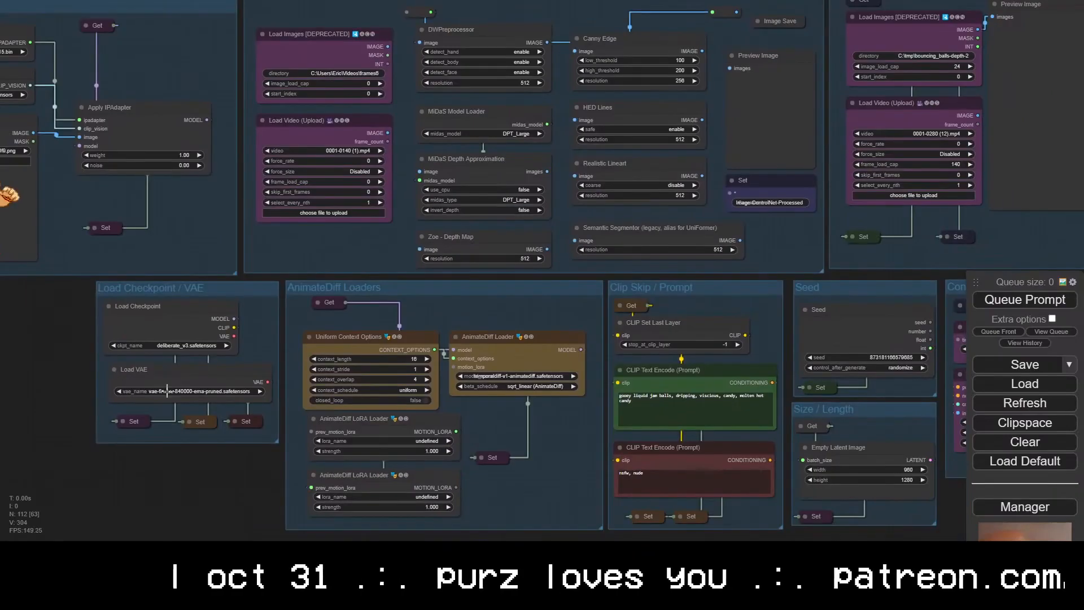
pyautogui.moveTo(211, 474); pyautogui.dragTo(98, 427)
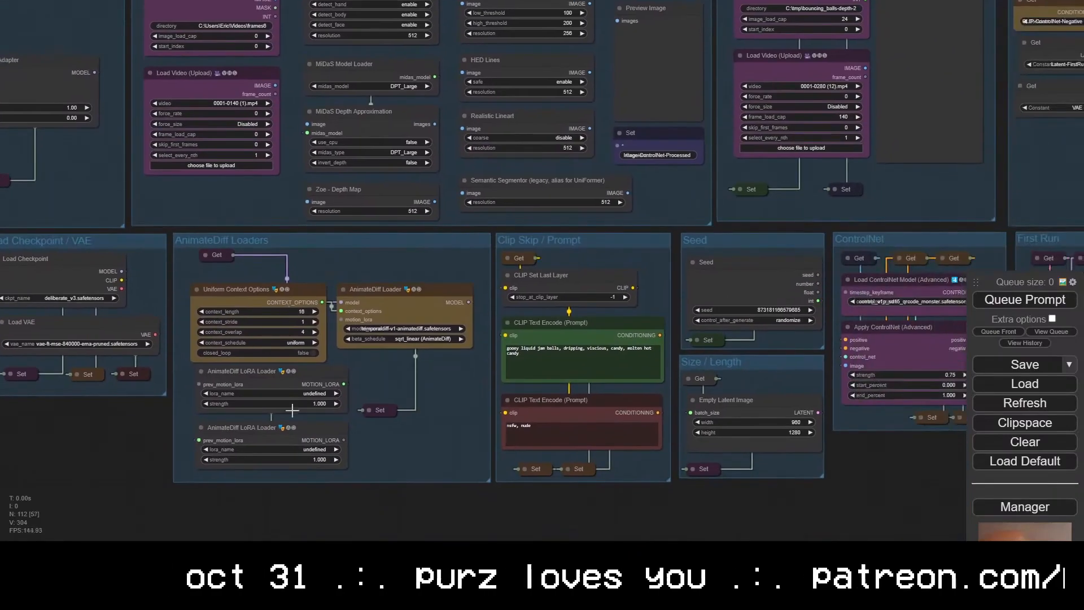
pyautogui.moveTo(396, 496); pyautogui.dragTo(267, 492)
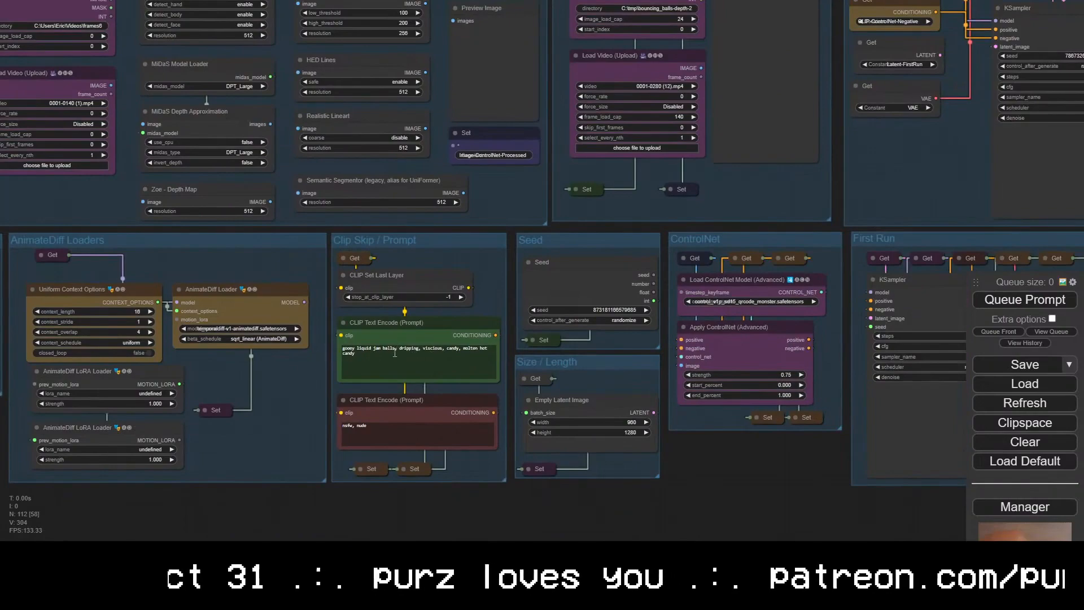
pyautogui.moveTo(670, 478); pyautogui.dragTo(518, 450)
pyautogui.moveTo(626, 455); pyautogui.dragTo(472, 515)
pyautogui.scroll(-4, 484, 316)
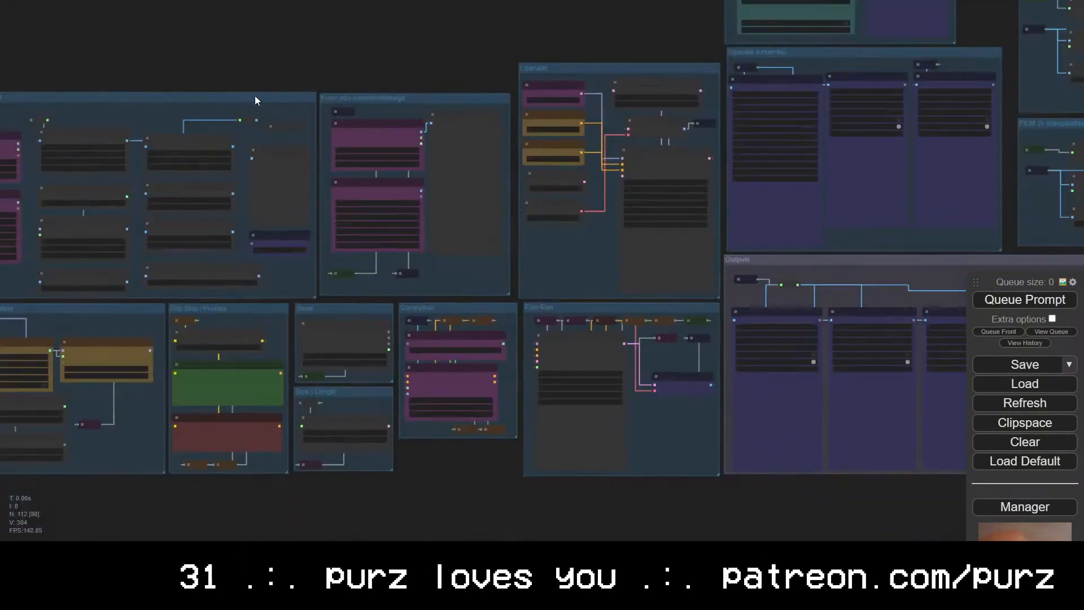
pyautogui.scroll(6, 295, 118)
pyautogui.scroll(-3, 213, 36)
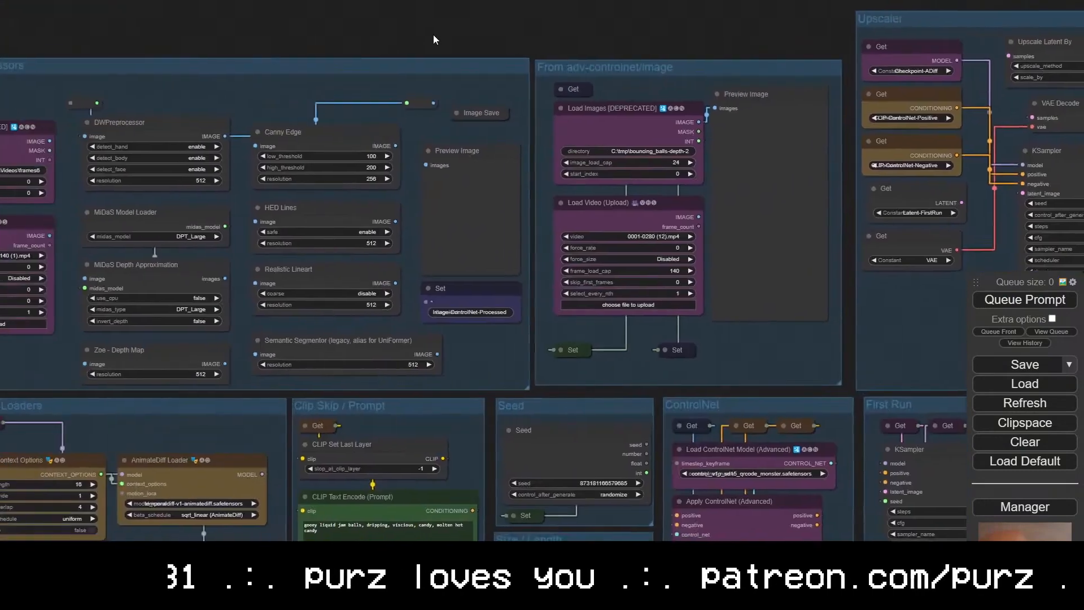
pyautogui.moveTo(440, 34); pyautogui.dragTo(751, 0)
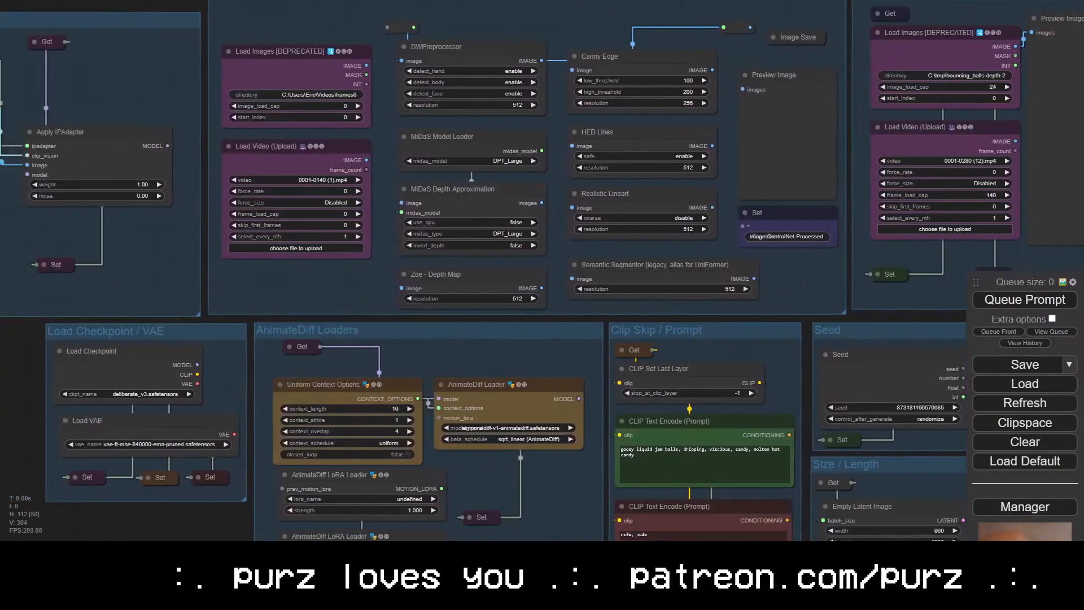
pyautogui.click(288, 346)
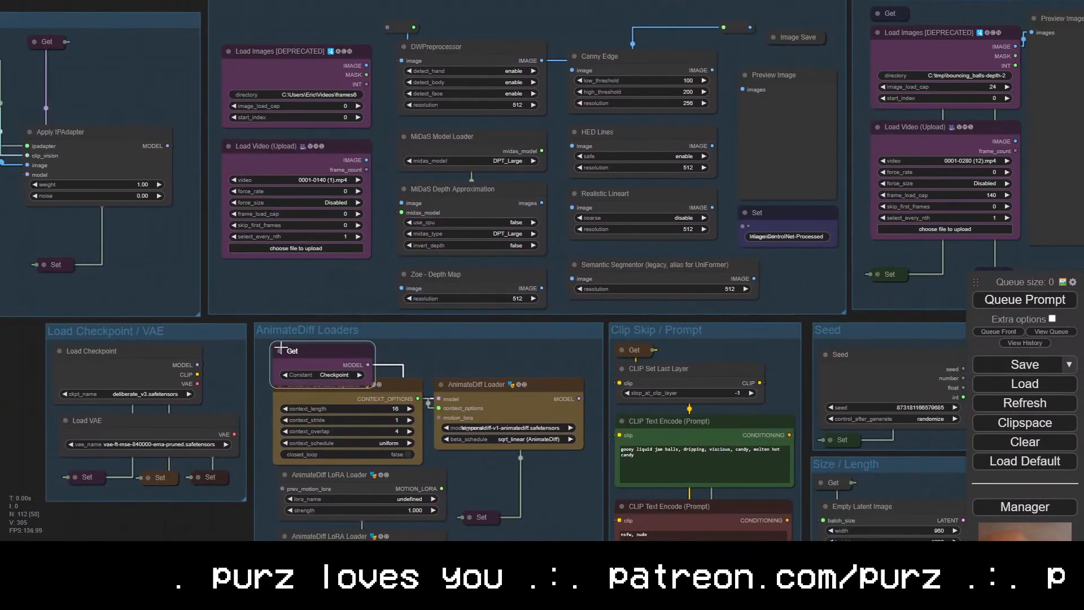
pyautogui.click(281, 346)
# Queue the workflow and follow its execution through the depth frame preview to the First Run KSampler
pyautogui.click(1017, 305)
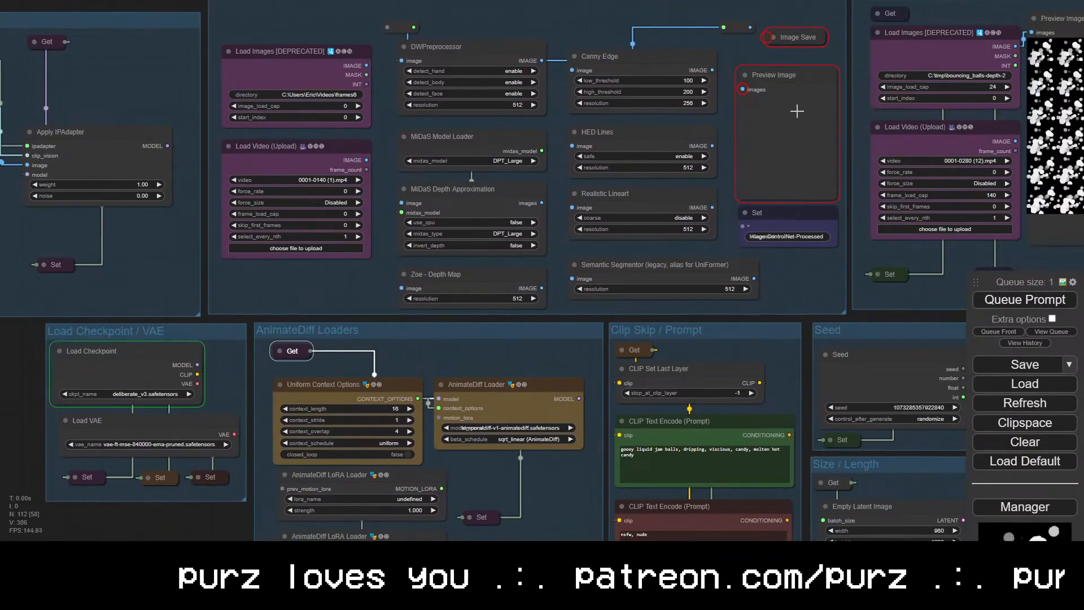
pyautogui.scroll(-4, 822, 279)
pyautogui.moveTo(875, 101); pyautogui.dragTo(474, 180)
pyautogui.scroll(5, 476, 248)
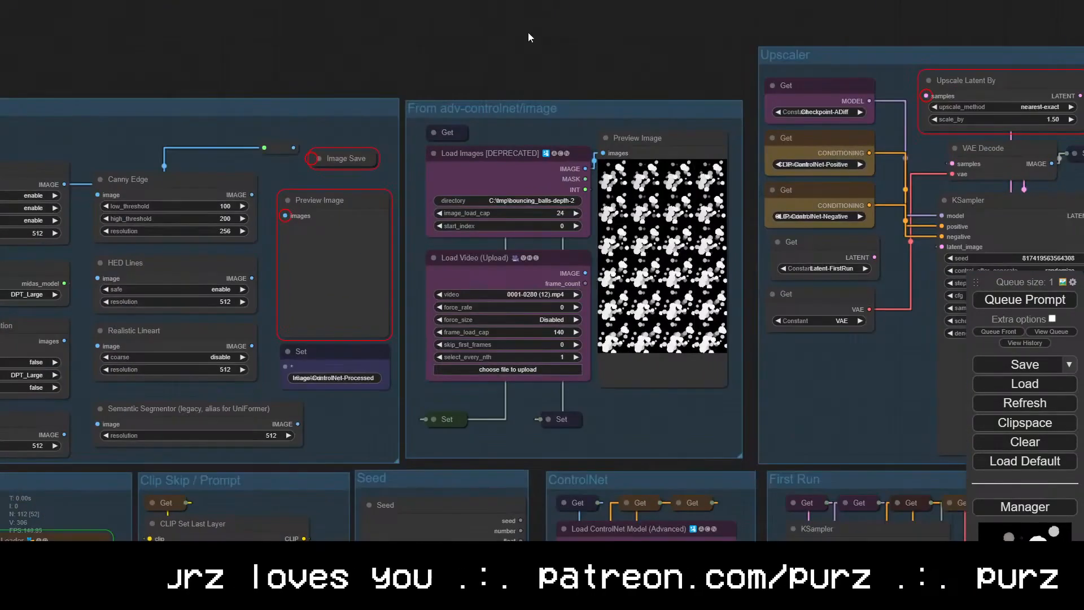
pyautogui.scroll(8, 583, 123)
pyautogui.moveTo(583, 123); pyautogui.dragTo(278, 107)
pyautogui.scroll(-4, 333, 57)
pyautogui.scroll(-1, 333, 57)
pyautogui.moveTo(501, 446); pyautogui.dragTo(309, 17)
pyautogui.scroll(-1, 307, 33)
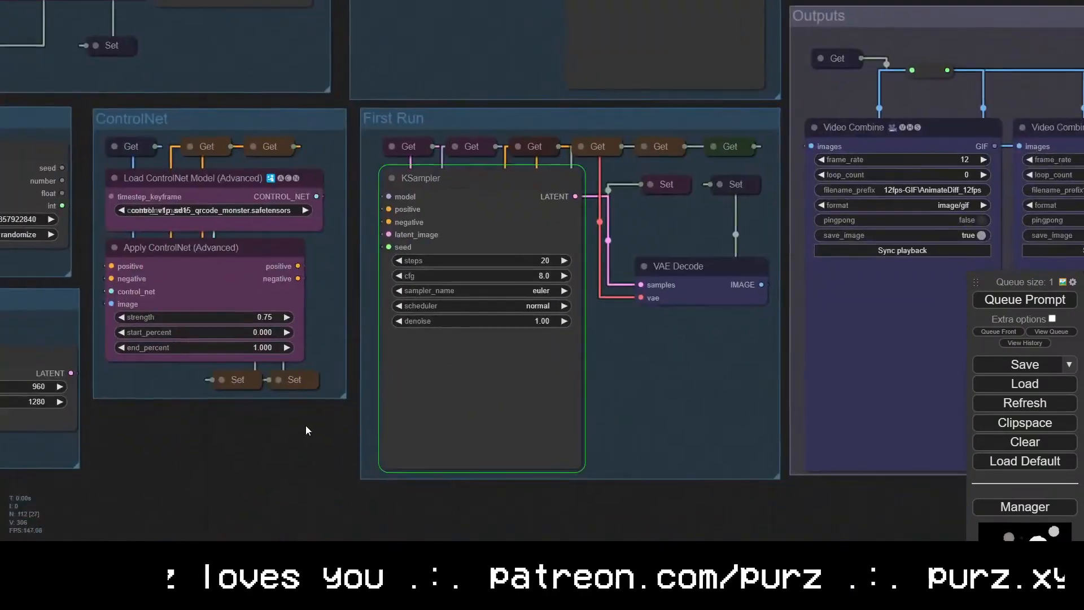
pyautogui.moveTo(263, 440); pyautogui.dragTo(535, 439)
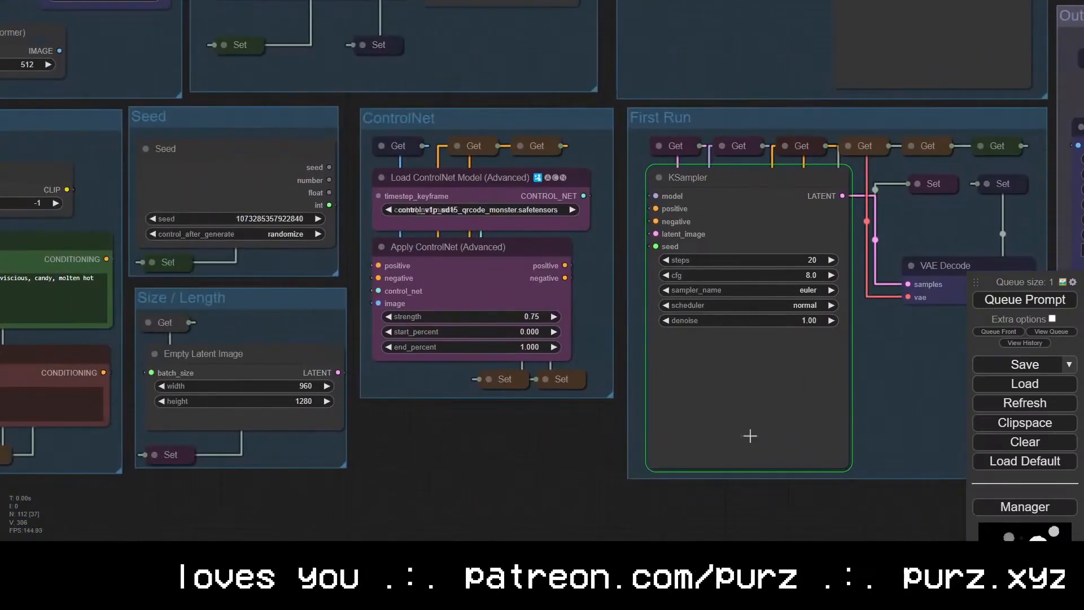
# Switch to the Command Prompt window to check sampling progress and GPU load, and return to ComfyUI
pyautogui.moveTo(217, 556)
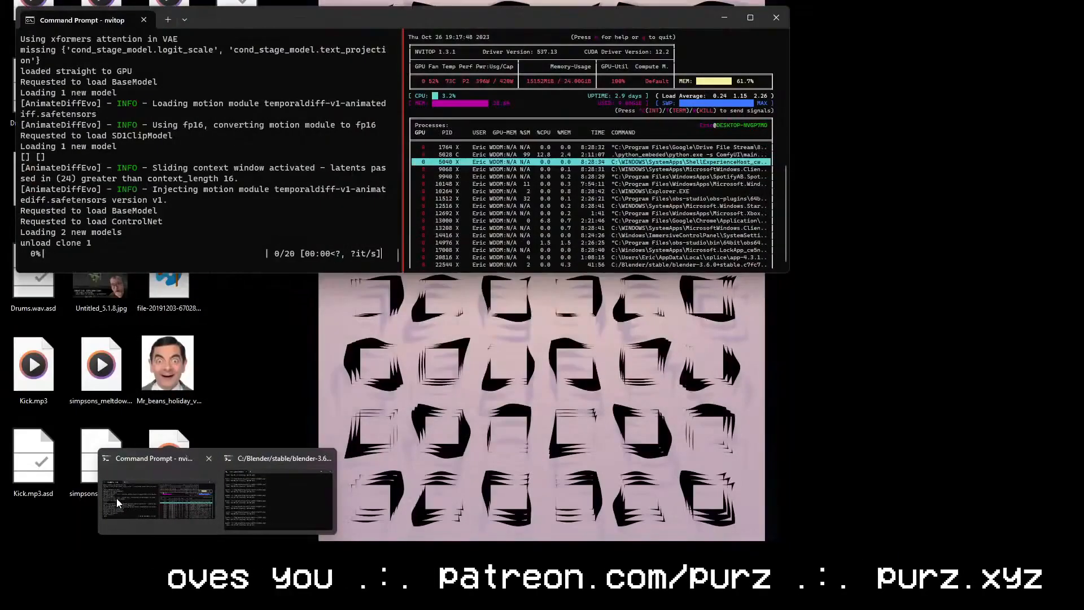
pyautogui.click(117, 498)
pyautogui.click(405, 474)
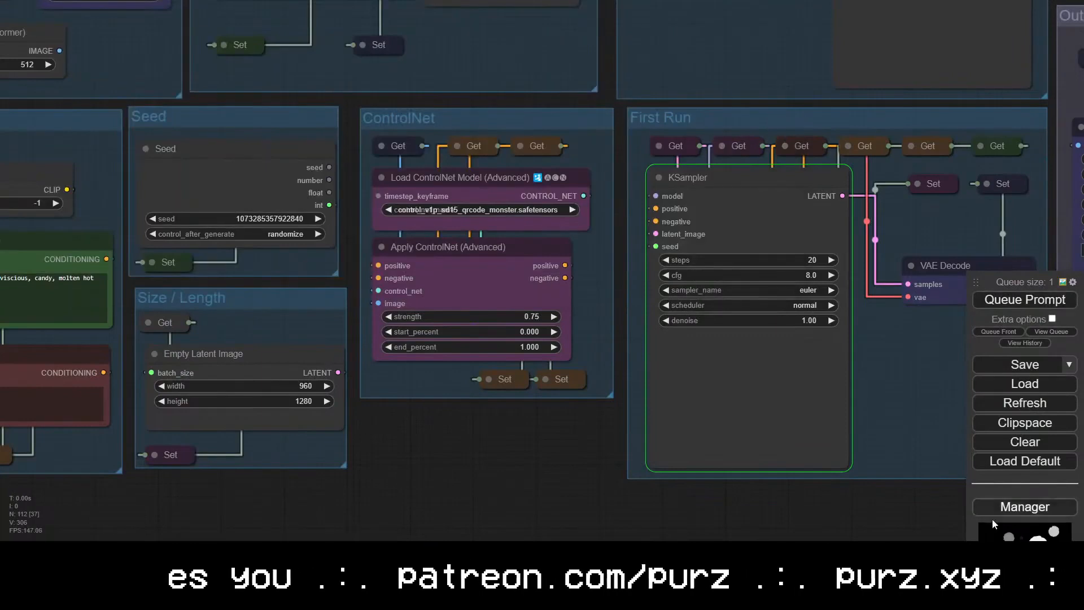
# Cancel the running generation in the queue and shift the Empty Latent Image node
pyautogui.click(1033, 333)
pyautogui.moveTo(323, 348); pyautogui.dragTo(359, 380)
pyautogui.scroll(-3, 1076, 391)
# Set the grid size to 4 in the ComfyUI settings and move the Empty Latent Image node back into the Size / Length group
pyautogui.click(1021, 427)
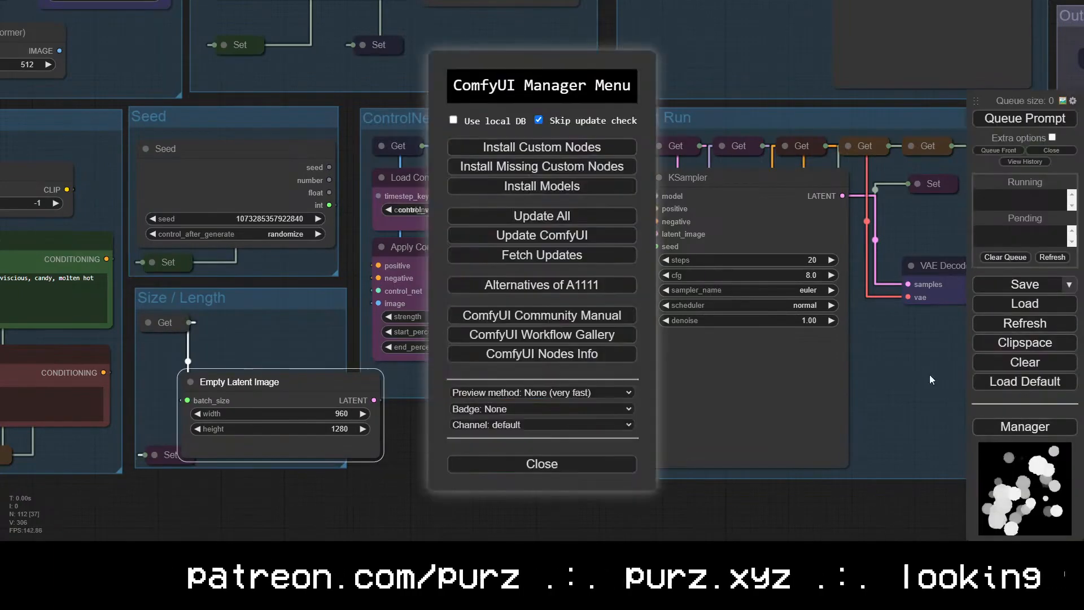
pyautogui.click(584, 466)
pyautogui.click(1072, 101)
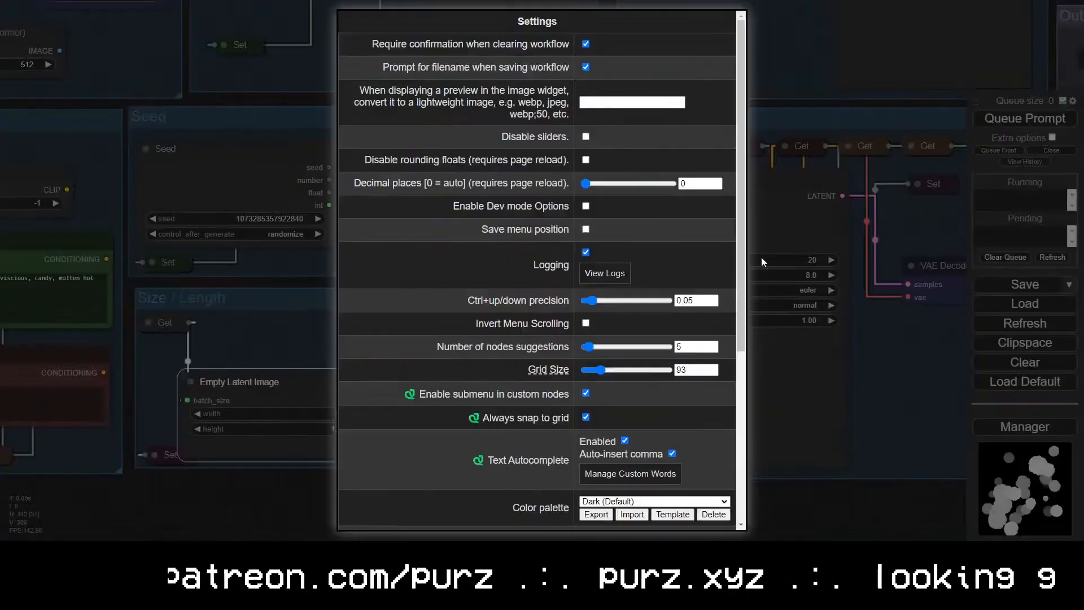
pyautogui.scroll(-5, 645, 357)
pyautogui.scroll(5, 611, 394)
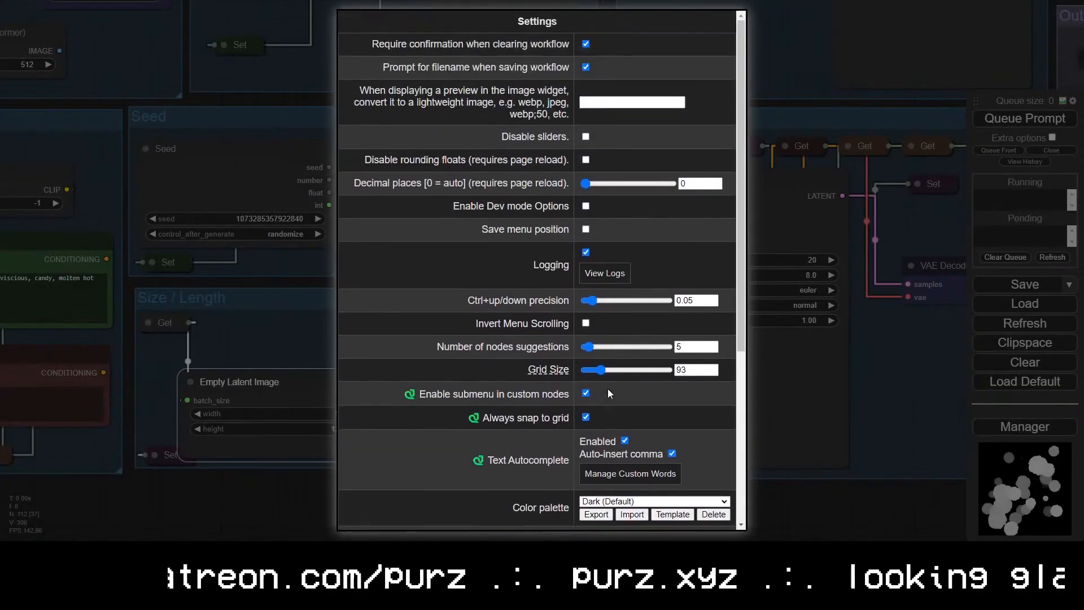
pyautogui.moveTo(601, 370); pyautogui.dragTo(587, 376)
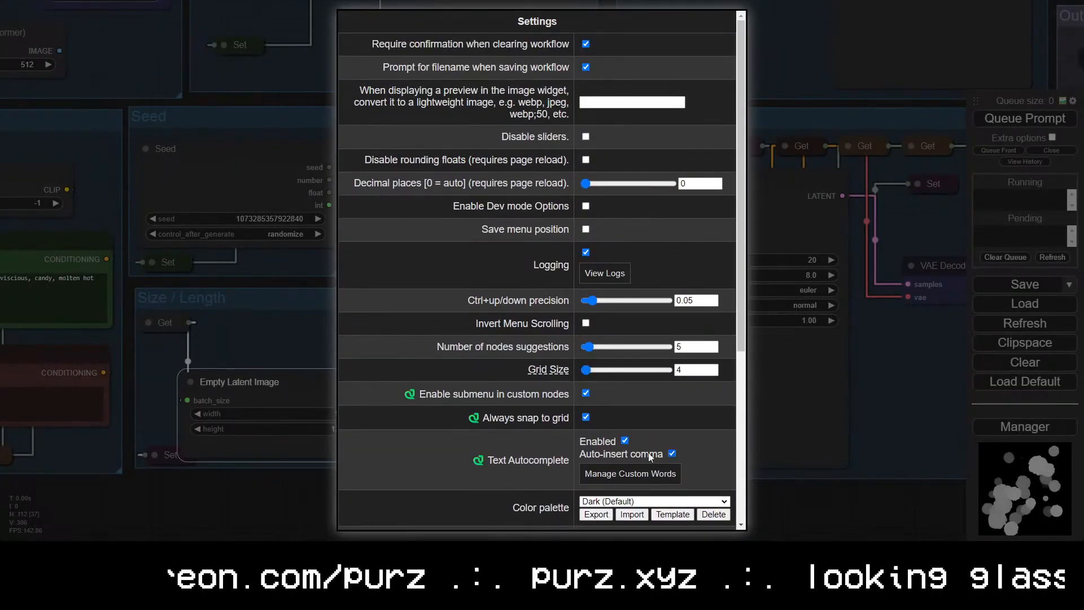
pyautogui.scroll(-5, 593, 450)
pyautogui.click(541, 517)
pyautogui.moveTo(277, 386); pyautogui.dragTo(239, 358)
pyautogui.click(863, 224)
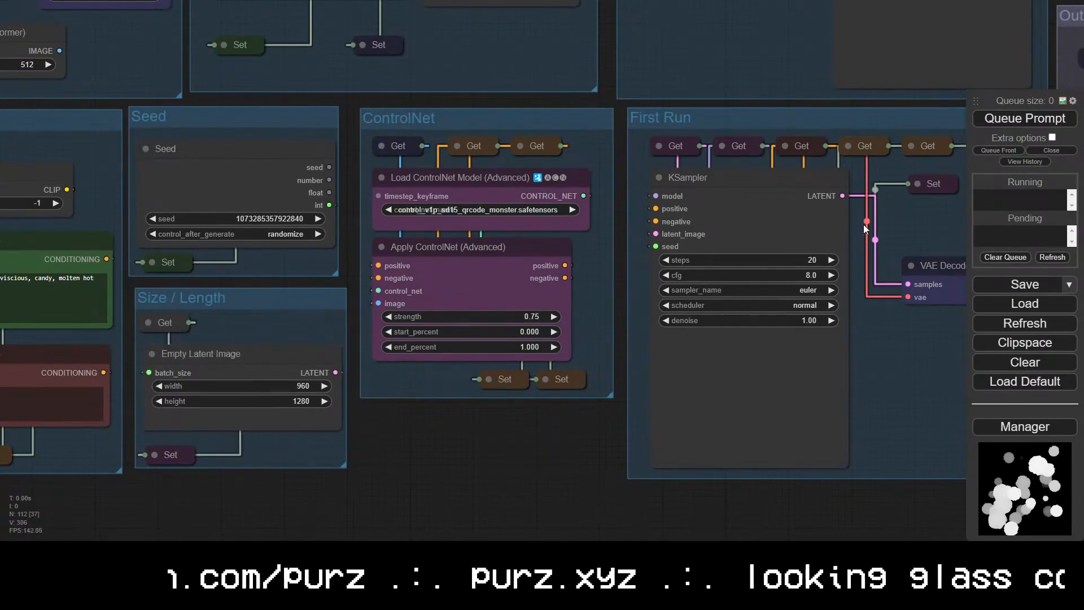
# Set the Empty Latent Image width and height to 512 and queue the workflow
pyautogui.click(308, 386)
pyautogui.write('512')
pyautogui.press('Return')
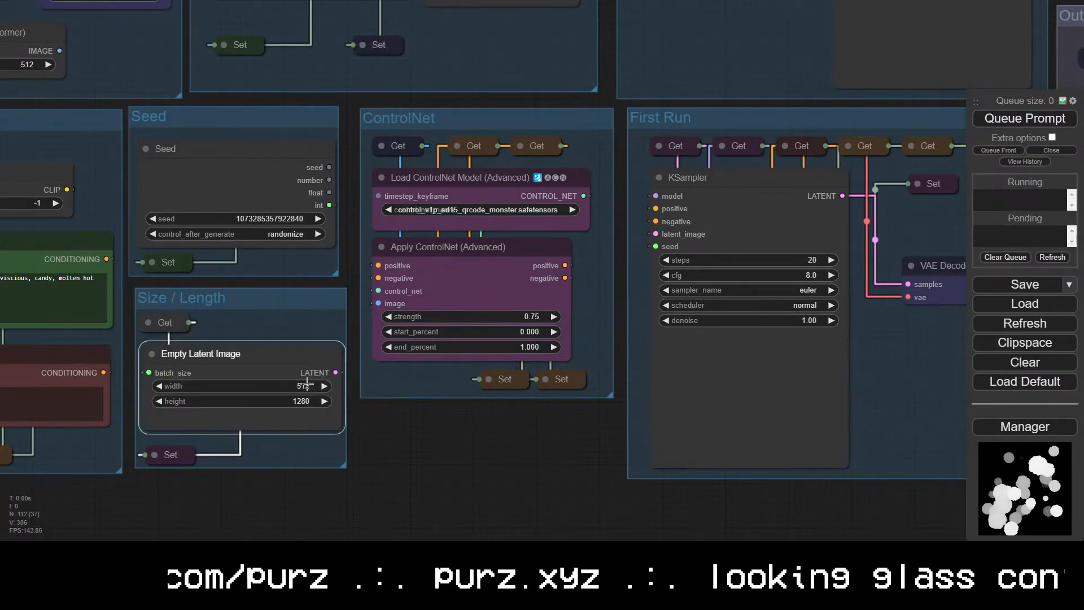
pyautogui.click(296, 400)
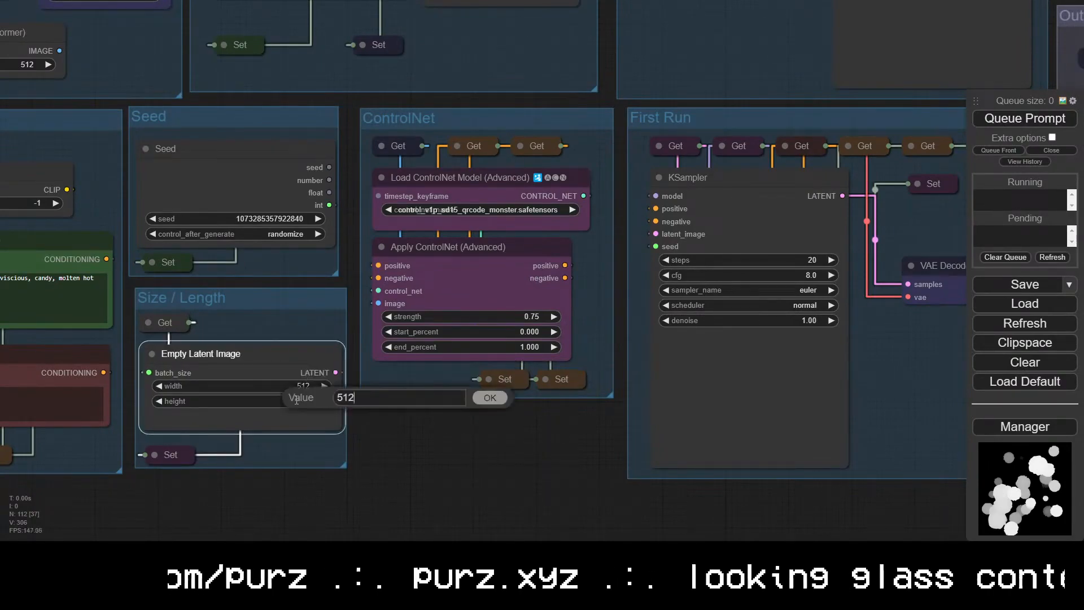
pyautogui.press('Return')
pyautogui.hotkey('ctrl', 'Return')
# Check the sampling progress in the Command Prompt window and view the Video Combine previews in the Outputs group
pyautogui.hotkey('alt', 'Tab')
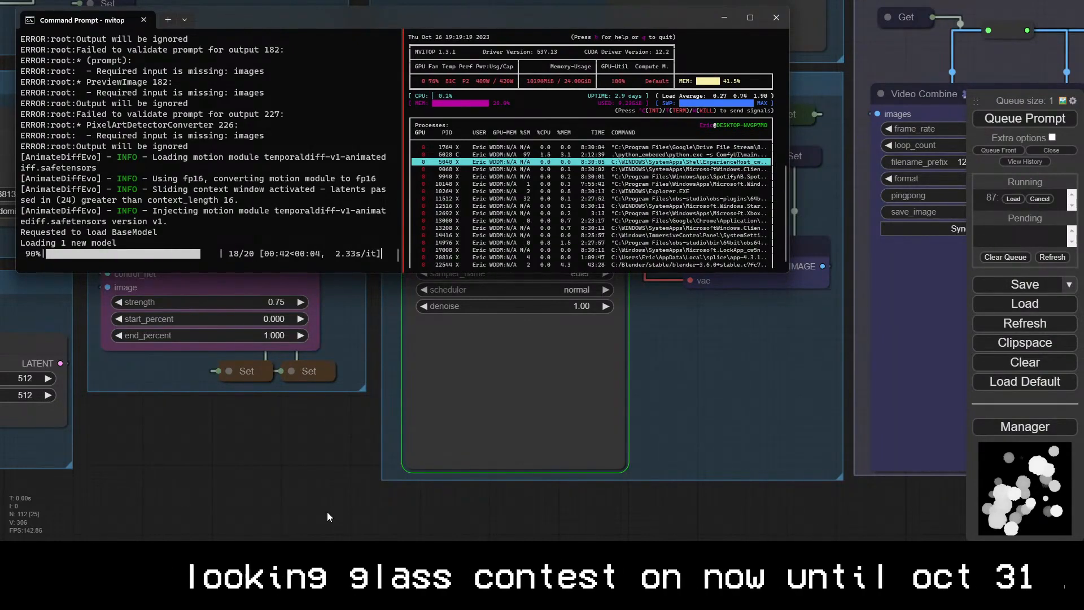
pyautogui.click(317, 449)
pyautogui.moveTo(926, 511); pyautogui.dragTo(322, 487)
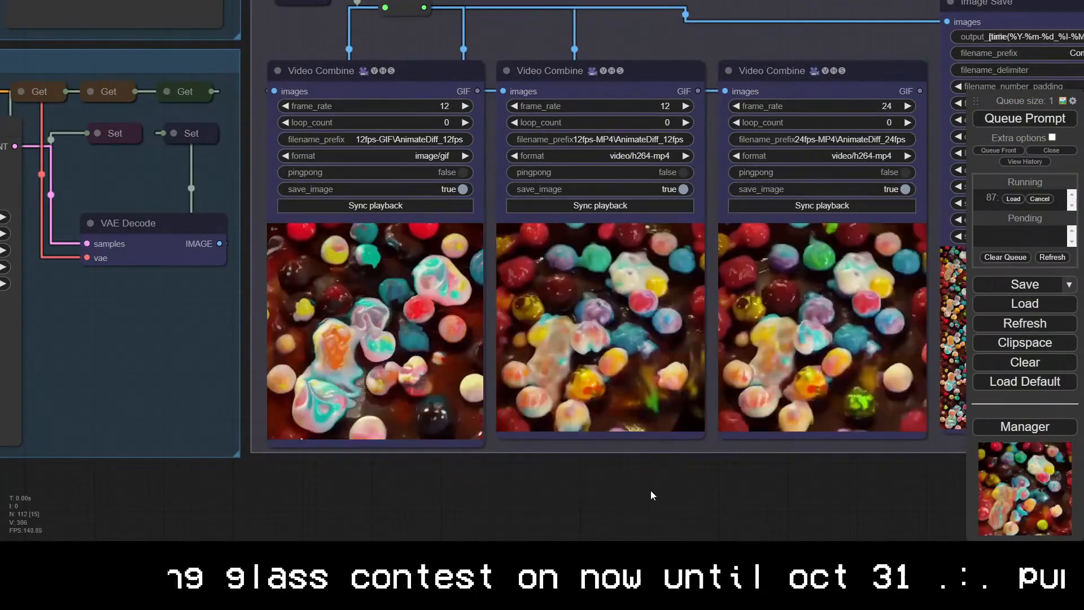
pyautogui.scroll(2, 716, 495)
pyautogui.moveTo(716, 494); pyautogui.dragTo(836, 476)
pyautogui.scroll(-5, 680, 489)
# Set the strength of the Apply ControlNet (Advanced) node to 1.10
pyautogui.moveTo(479, 488); pyautogui.dragTo(629, 485)
pyautogui.moveTo(603, 309); pyautogui.dragTo(653, 306)
pyautogui.click(604, 311)
pyautogui.write('1.1')
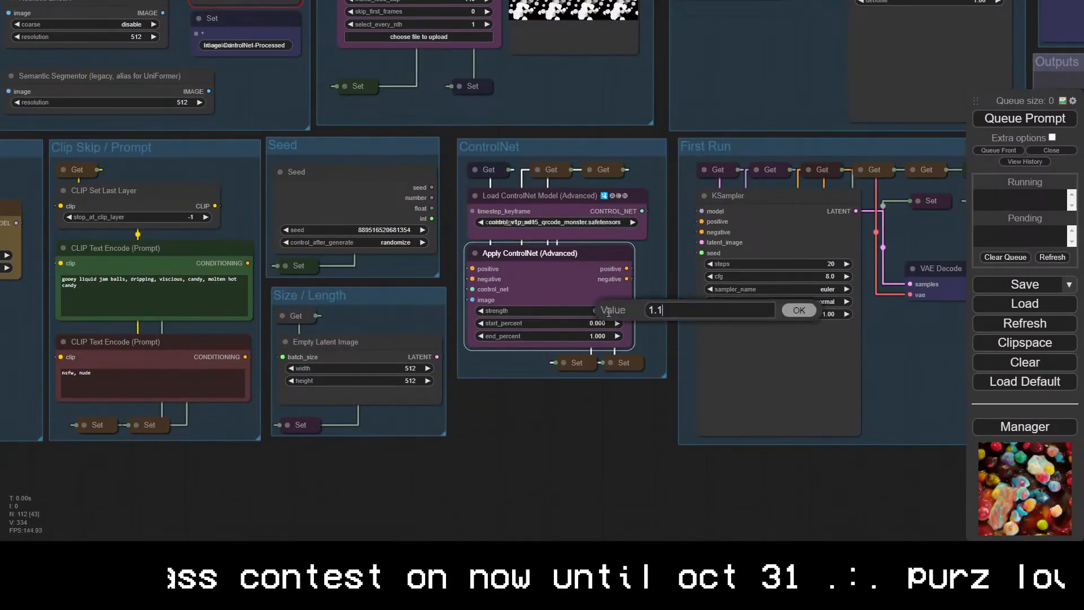
pyautogui.press('Return')
# Set image_load_cap to 64 on the Load Images node for the bouncing_balls-depth-2 directory and queue the workflow
pyautogui.moveTo(535, 431); pyautogui.dragTo(809, 476)
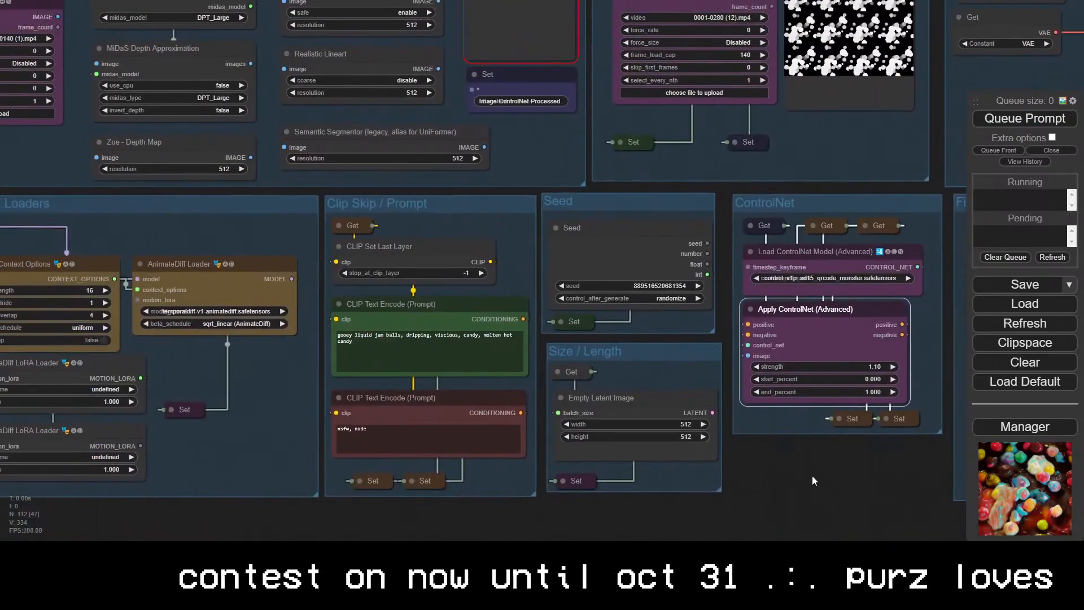
pyautogui.scroll(-2, 733, 161)
pyautogui.moveTo(24, 399); pyautogui.dragTo(347, 519)
pyautogui.moveTo(55, 415); pyautogui.dragTo(0, 431)
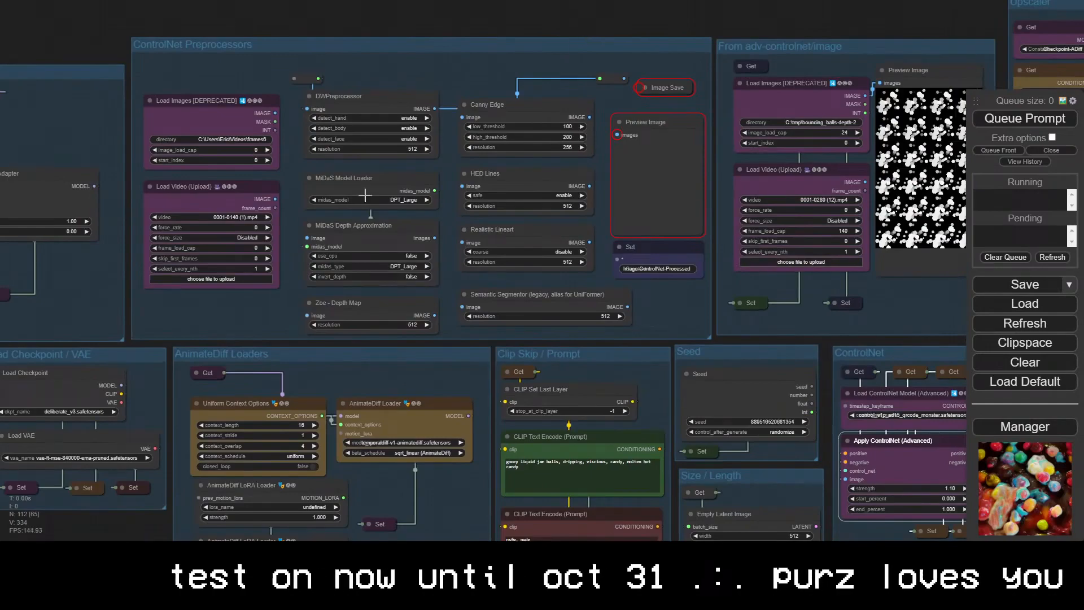
pyautogui.moveTo(120, 530); pyautogui.dragTo(78, 566)
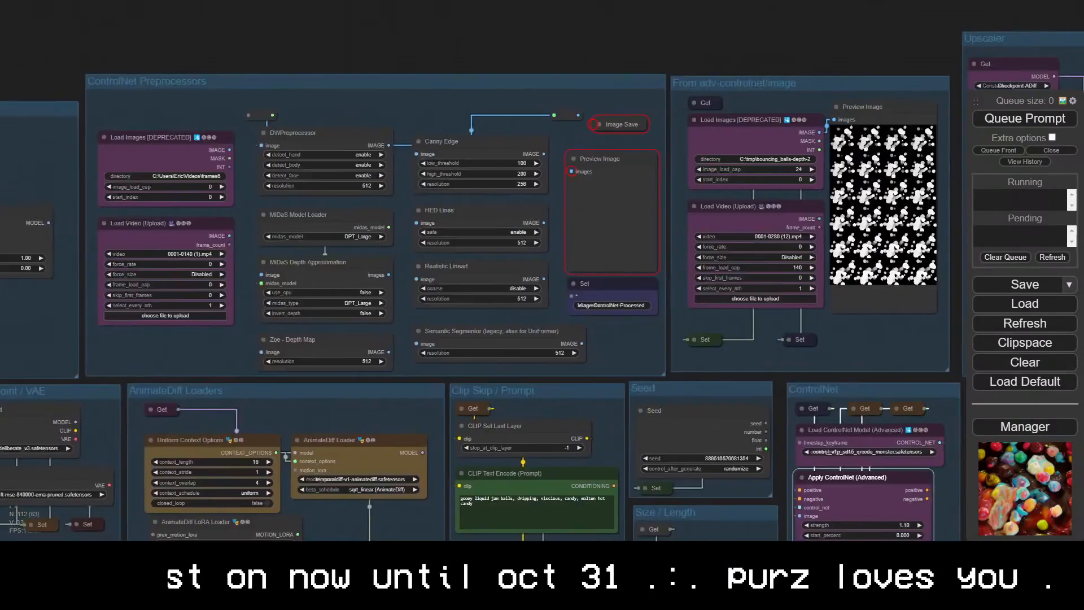
pyautogui.moveTo(766, 169); pyautogui.dragTo(353, 184)
pyautogui.scroll(10, 352, 183)
pyautogui.click(465, 182)
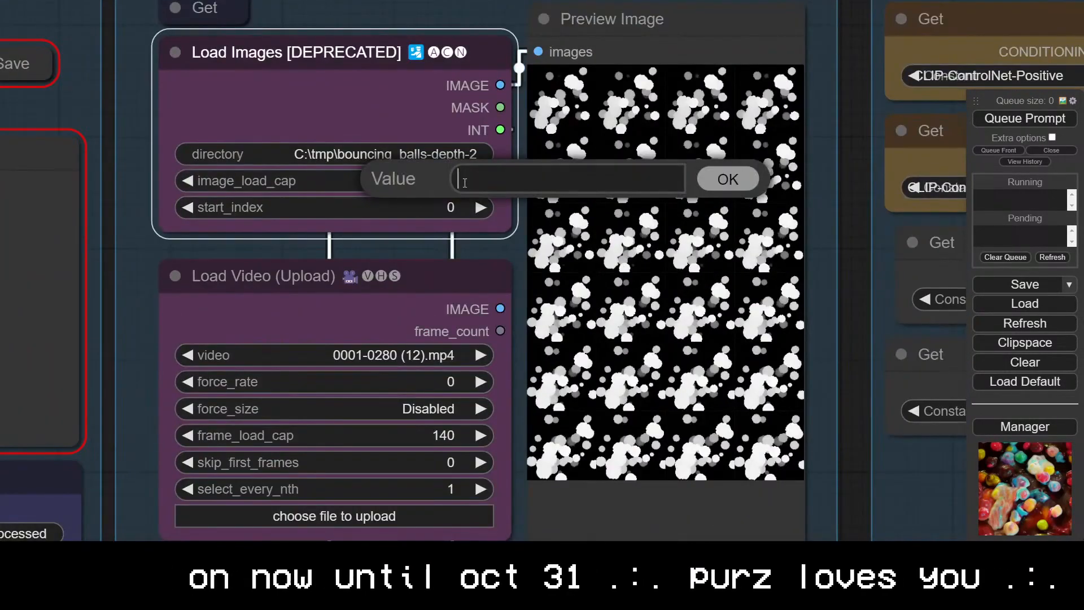
pyautogui.write('64')
pyautogui.press('Return')
pyautogui.scroll(-5, 453, 183)
pyautogui.moveTo(703, 195); pyautogui.dragTo(429, 193)
pyautogui.click(1019, 120)
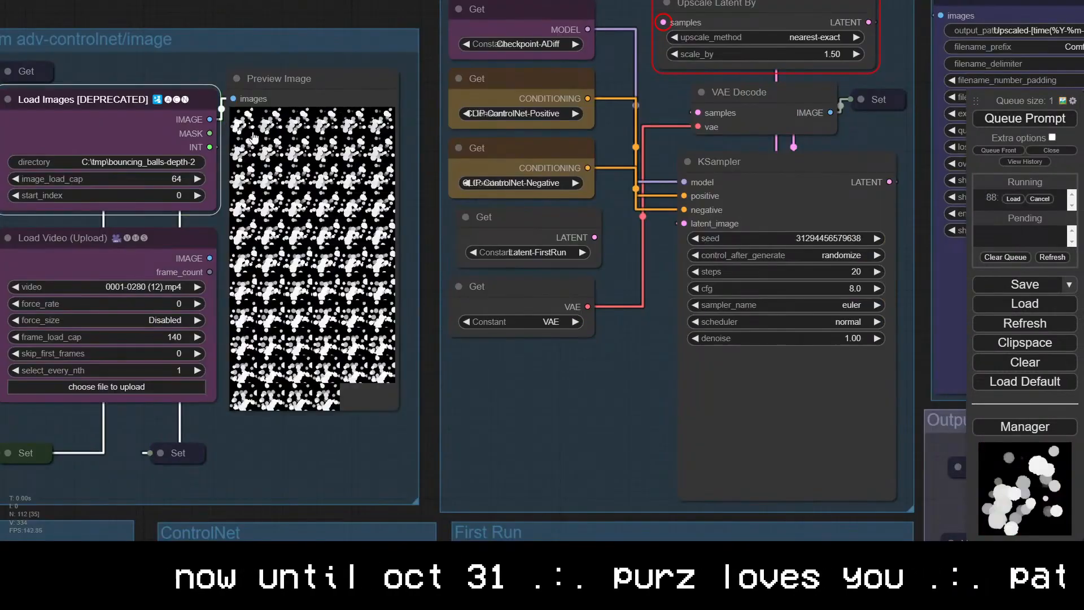
# Enlarge a depth frame in the Preview Image node and step forward through the loaded frames
pyautogui.click(314, 212)
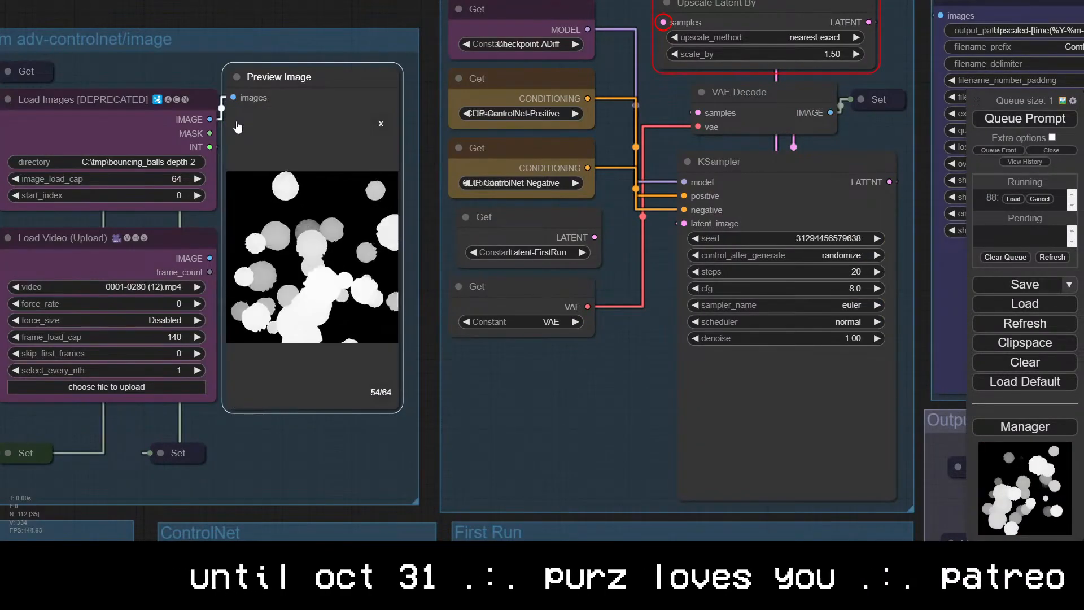
pyautogui.press('Right')
pyautogui.press('Right')
pyautogui.press('Right')
pyautogui.press('Right')
pyautogui.press('Right')
pyautogui.press('Right')
pyautogui.press('Right')
pyautogui.press('Right')
pyautogui.press('Right')
pyautogui.press('Right')
pyautogui.press('Right')
pyautogui.press('Right')
pyautogui.press('Right')
pyautogui.press('Right')
pyautogui.press('Right')
pyautogui.press('Right')
pyautogui.press('Right')
pyautogui.press('Right')
pyautogui.press('Right')
pyautogui.press('Right')
# Compare the three video previews in the Outputs group and check the sampling progress in the Command Prompt window
pyautogui.moveTo(559, 211)
pyautogui.mouseDown()
pyautogui.moveTo(532, 179)
pyautogui.moveTo(584, 213)
pyautogui.moveTo(557, 198)
pyautogui.mouseUp()
pyautogui.moveTo(557, 198); pyautogui.dragTo(558, 206)
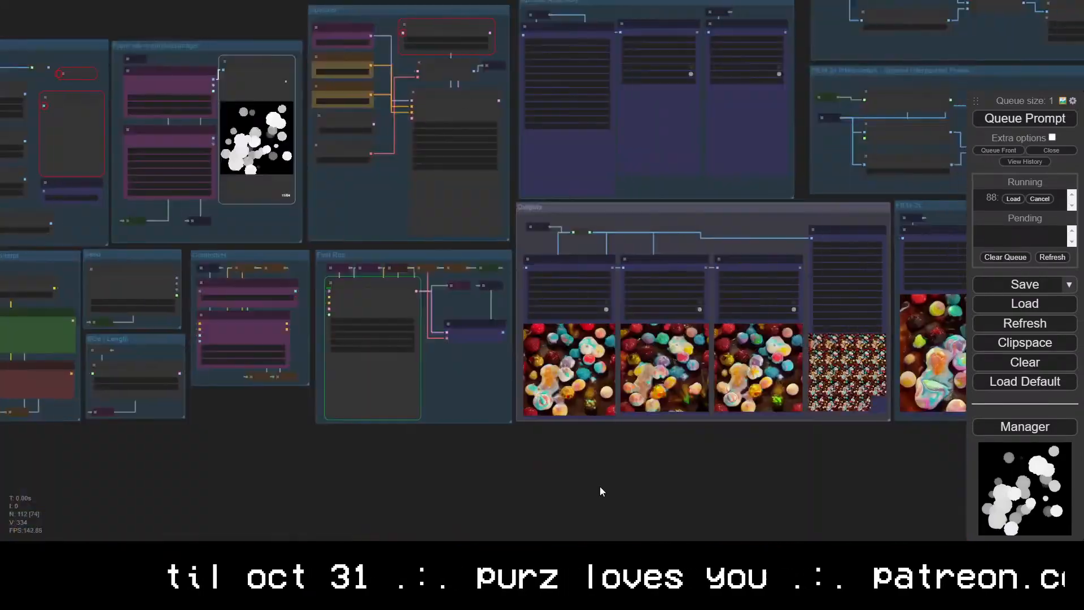
pyautogui.scroll(11, 600, 491)
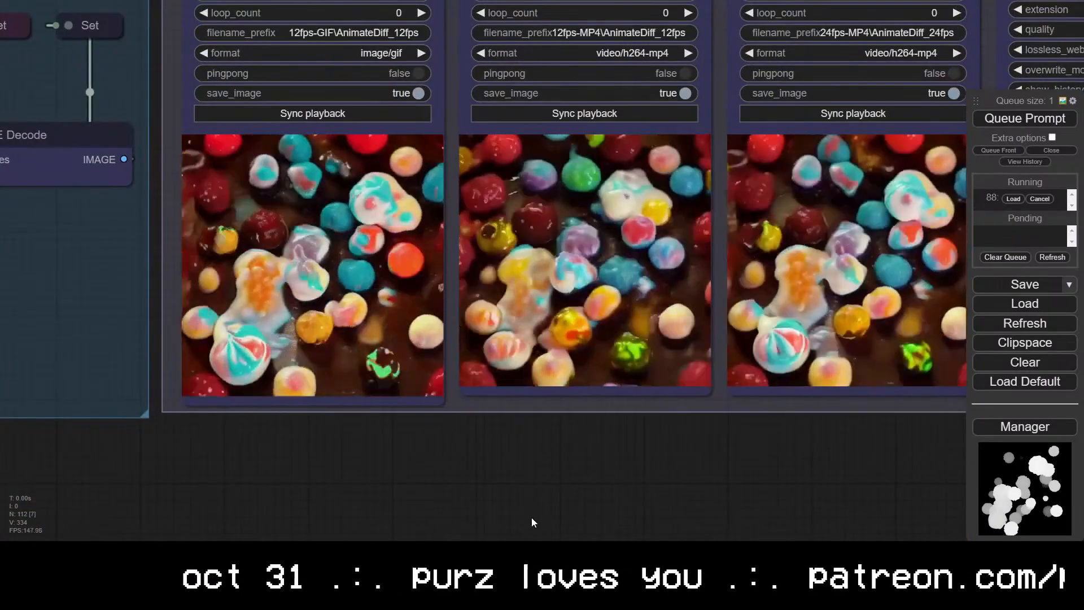
pyautogui.scroll(-5, 564, 508)
pyautogui.scroll(-3, 574, 501)
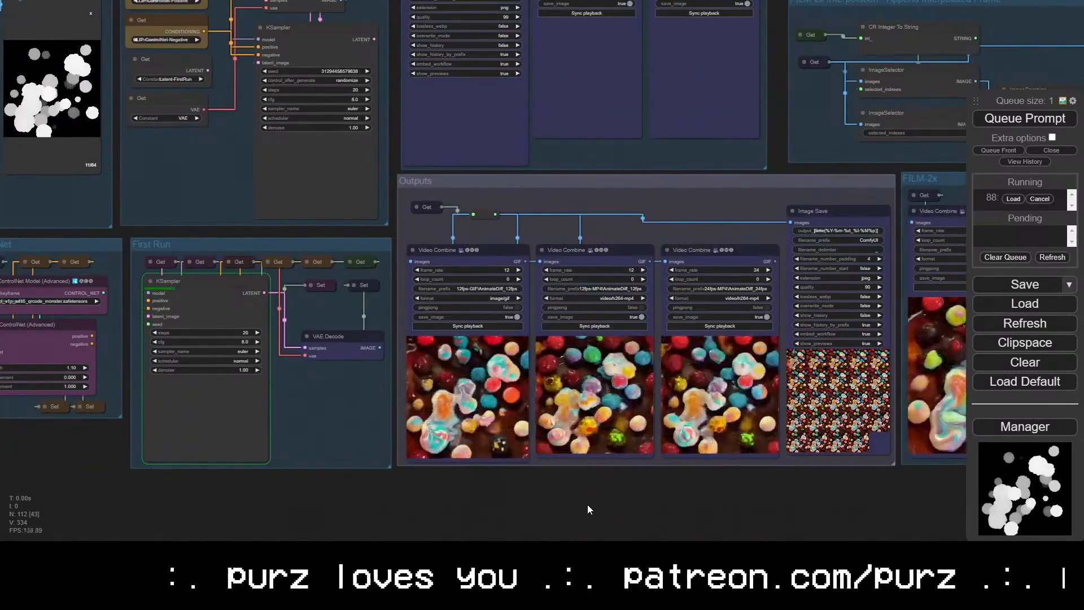
pyautogui.scroll(1, 587, 503)
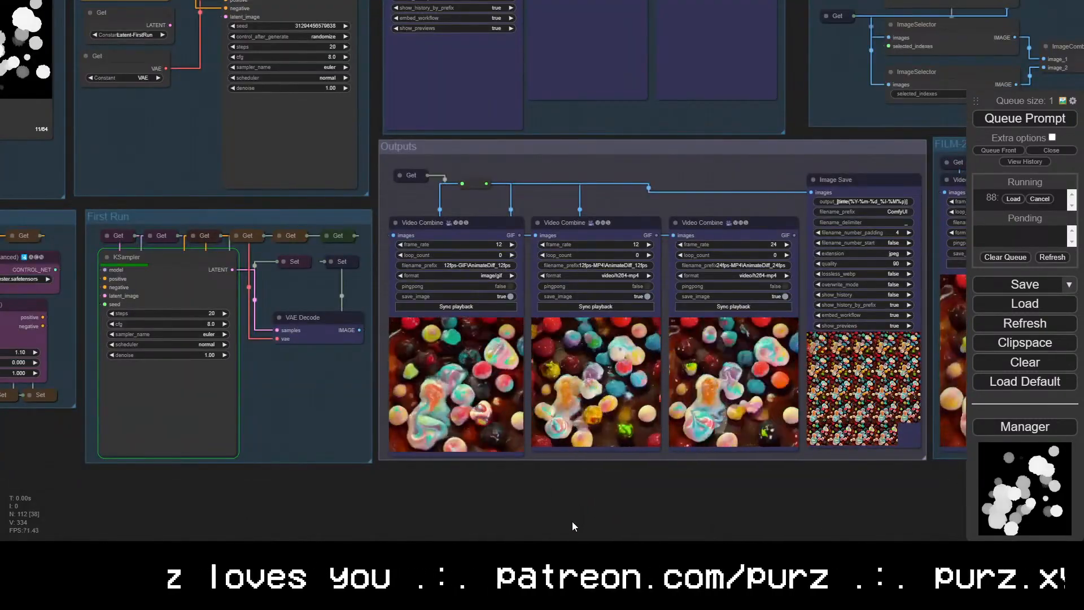
pyautogui.hotkey('alt', 'Tab')
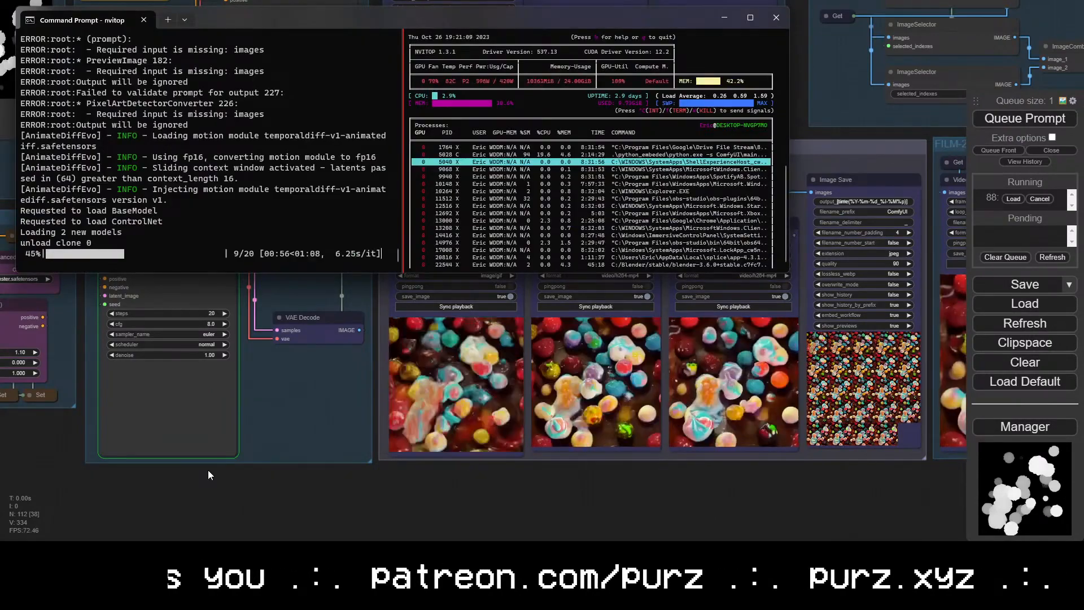
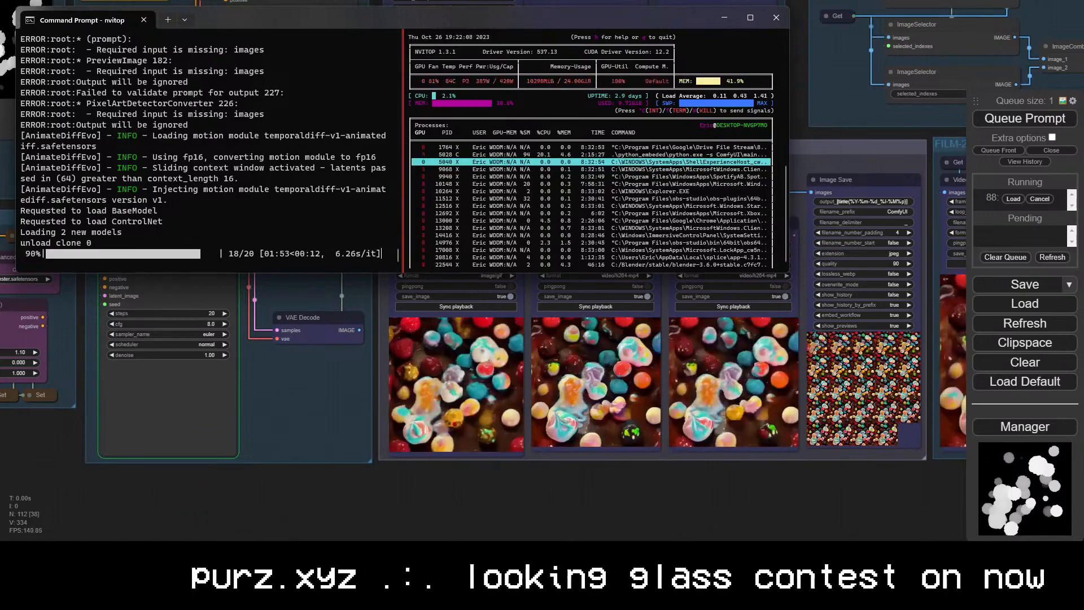
pyautogui.click(534, 520)
# Examine the newly generated animation in the Outputs and FILM-2x video previews, both close up and side by side
pyautogui.moveTo(465, 500); pyautogui.dragTo(361, 490)
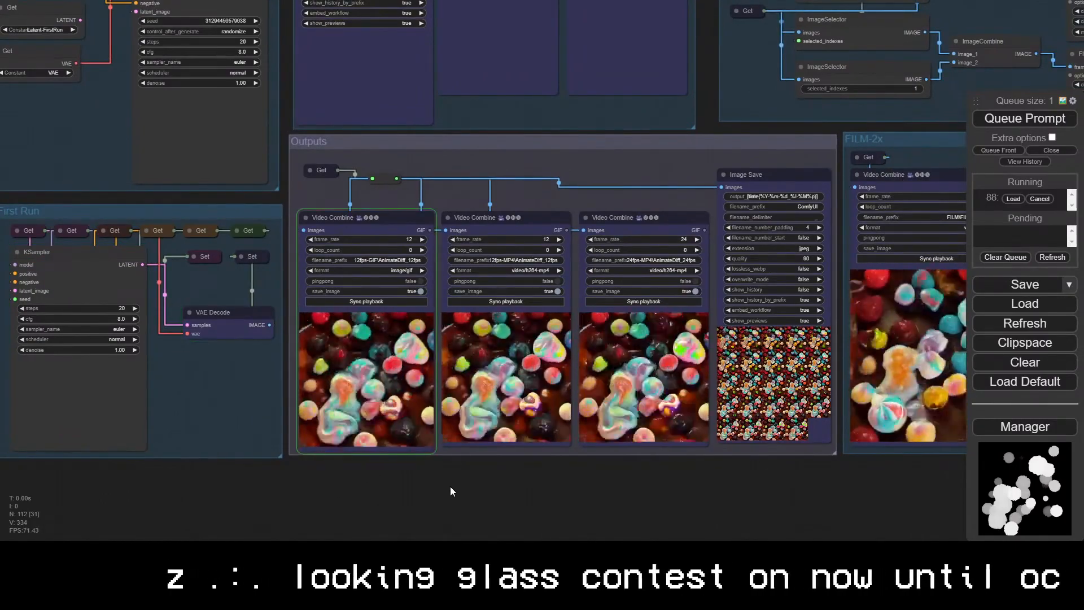
pyautogui.scroll(4, 437, 469)
pyautogui.scroll(4, 512, 495)
pyautogui.moveTo(721, 472); pyautogui.dragTo(250, 493)
pyautogui.scroll(-3, 504, 482)
pyautogui.moveTo(679, 488); pyautogui.dragTo(402, 524)
pyautogui.scroll(6, 389, 526)
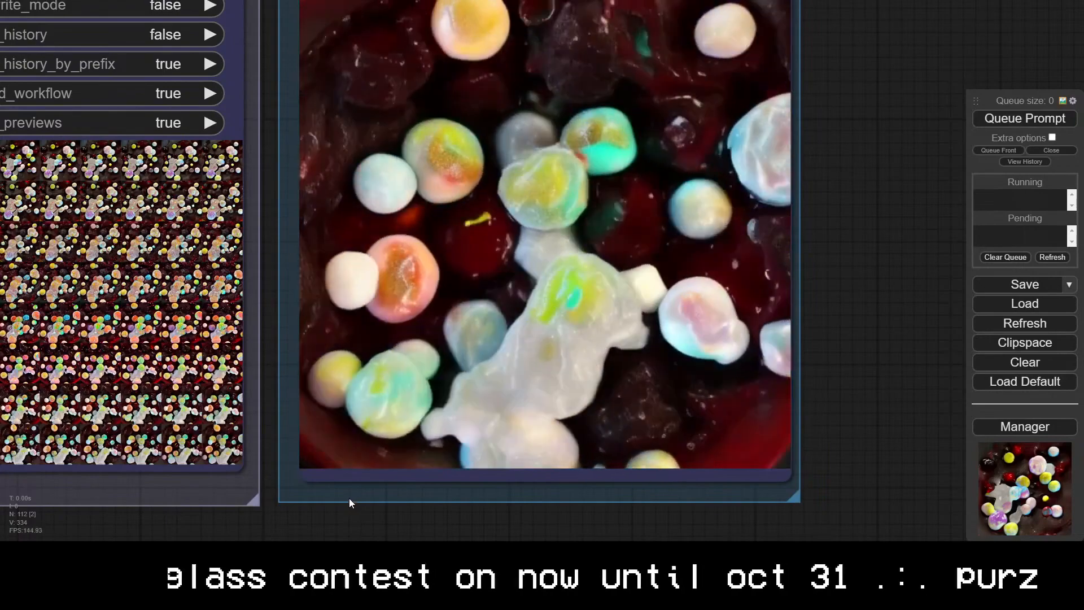
pyautogui.scroll(-6, 352, 507)
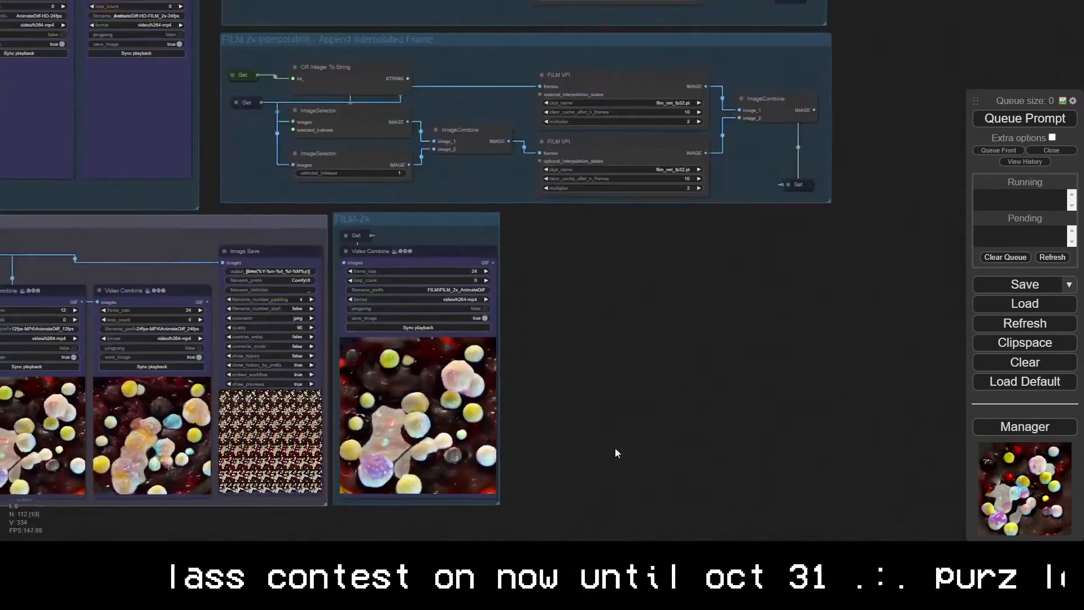
pyautogui.moveTo(582, 454); pyautogui.dragTo(885, 442)
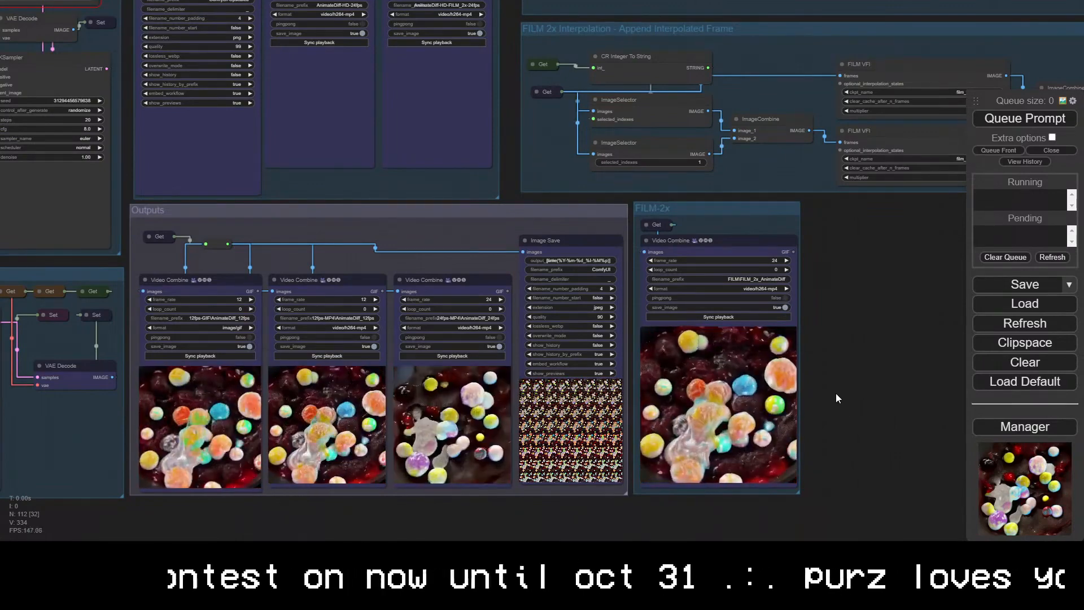
pyautogui.scroll(10, 841, 347)
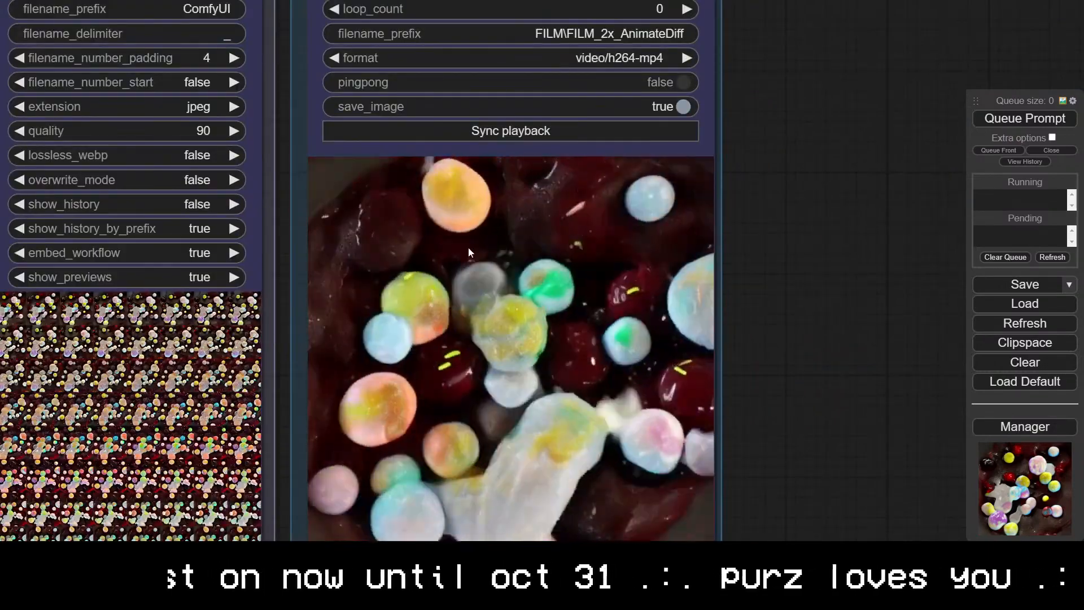
pyautogui.scroll(-5, 808, 417)
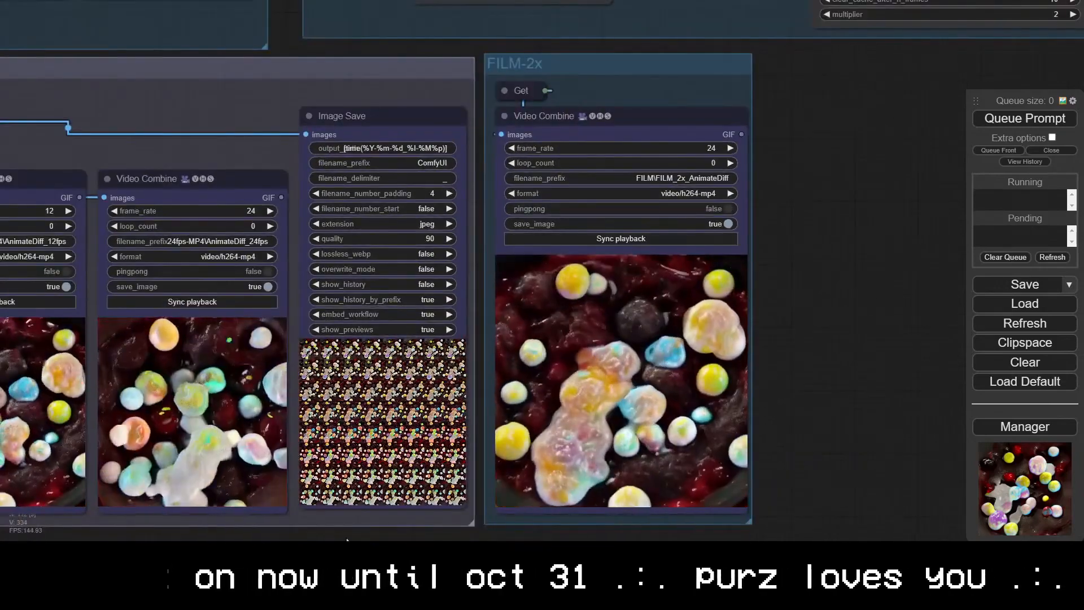
pyautogui.scroll(-5, 395, 526)
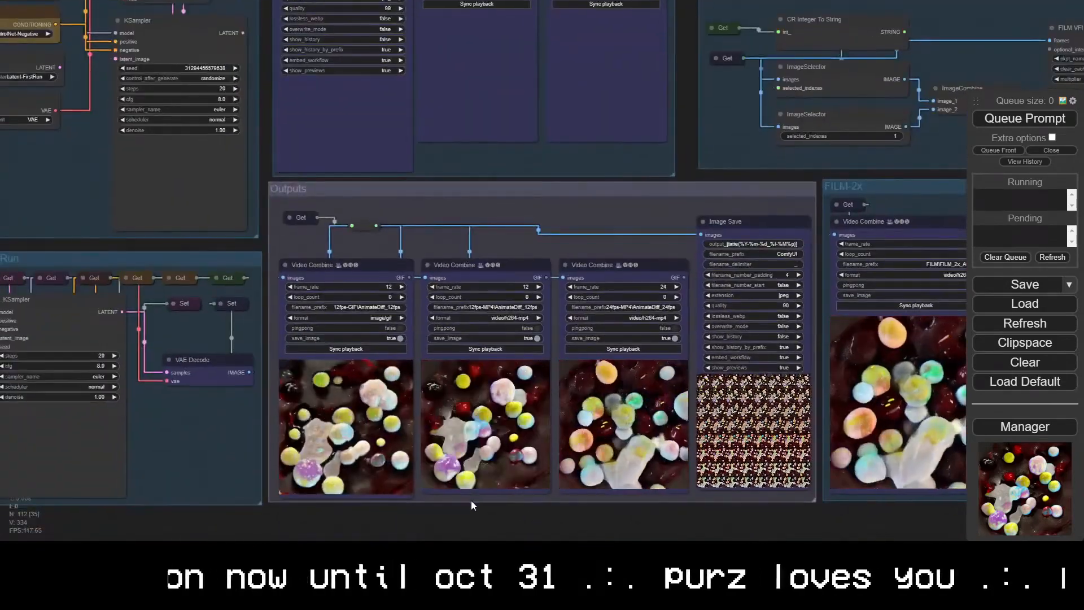
# Replace the positive prompt with "bowl of vivid glass marbles, wobbling around and smashing into each other, intricate glass designs"
pyautogui.moveTo(471, 501); pyautogui.dragTo(732, 512)
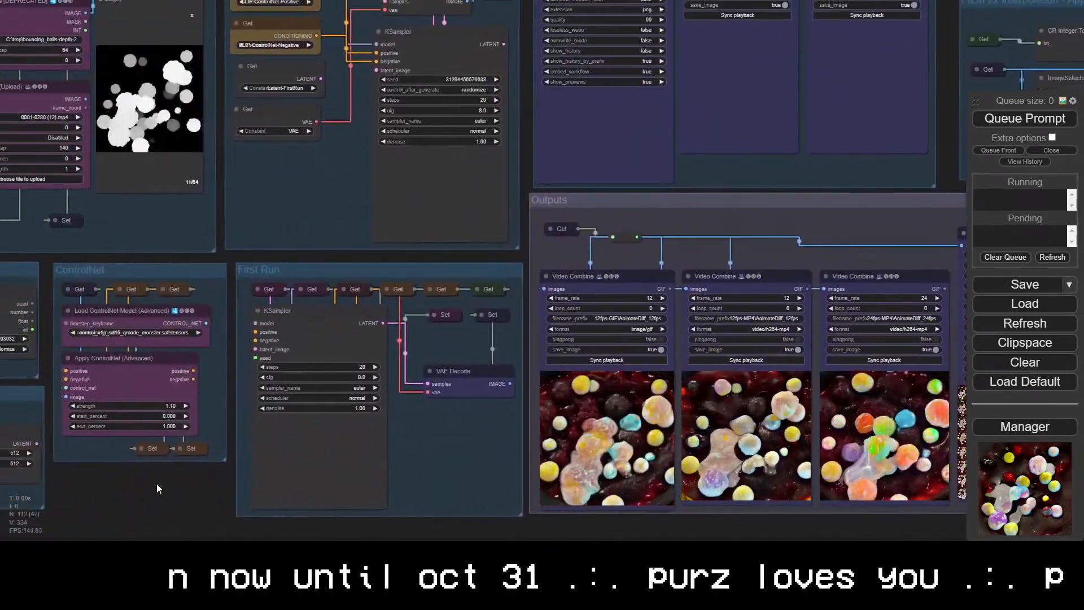
pyautogui.moveTo(157, 485); pyautogui.dragTo(600, 432)
pyautogui.moveTo(314, 365); pyautogui.dragTo(511, 380)
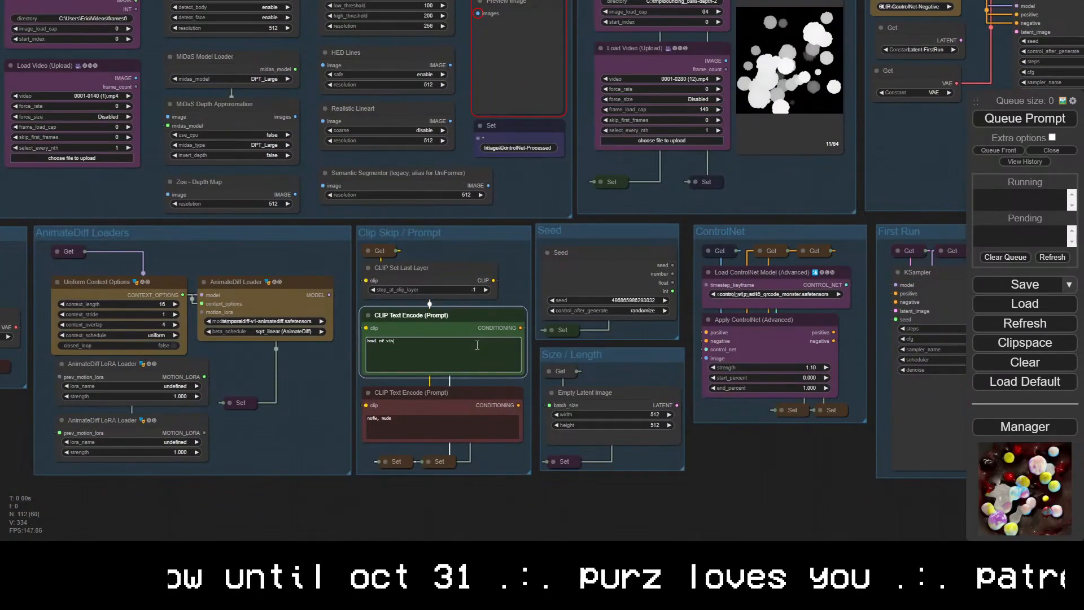
pyautogui.write('s marbles, wobbling around and')
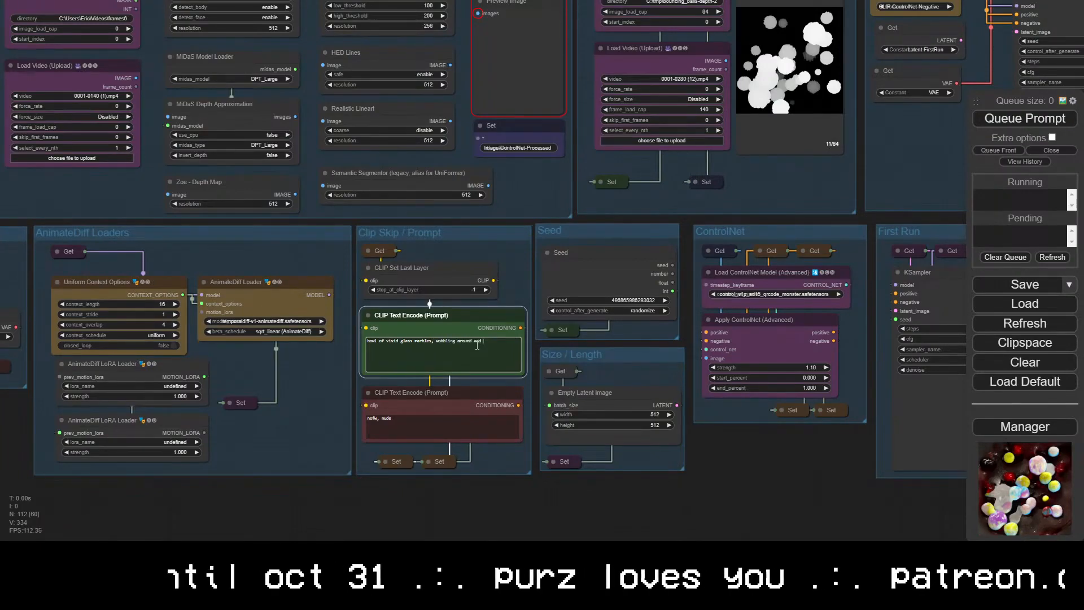
pyautogui.write('hing into each other, intricate glass designs')
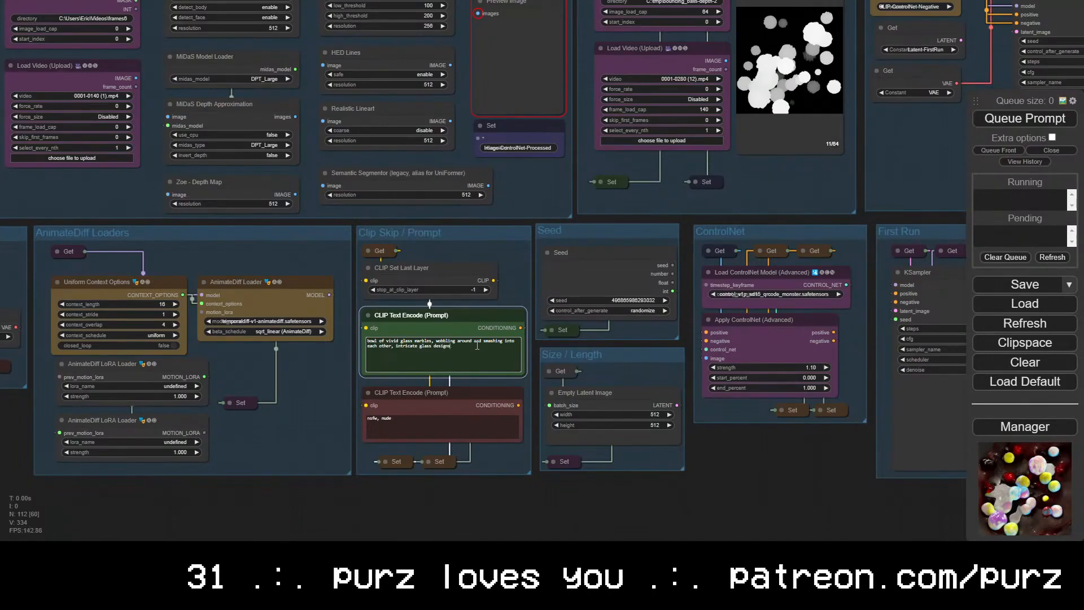
# Change the checkpoint in the Load Checkpoint node to epicrealism_naturalSinRC1VAE.safetensors
pyautogui.moveTo(729, 460); pyautogui.dragTo(1078, 437)
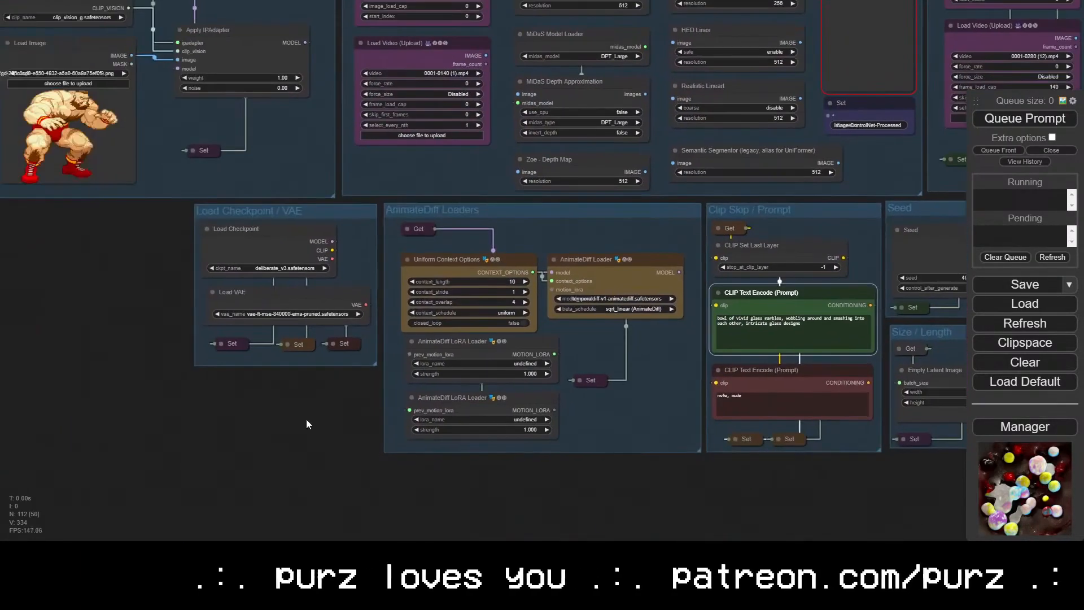
pyautogui.moveTo(326, 424); pyautogui.dragTo(347, 523)
pyautogui.click(334, 370)
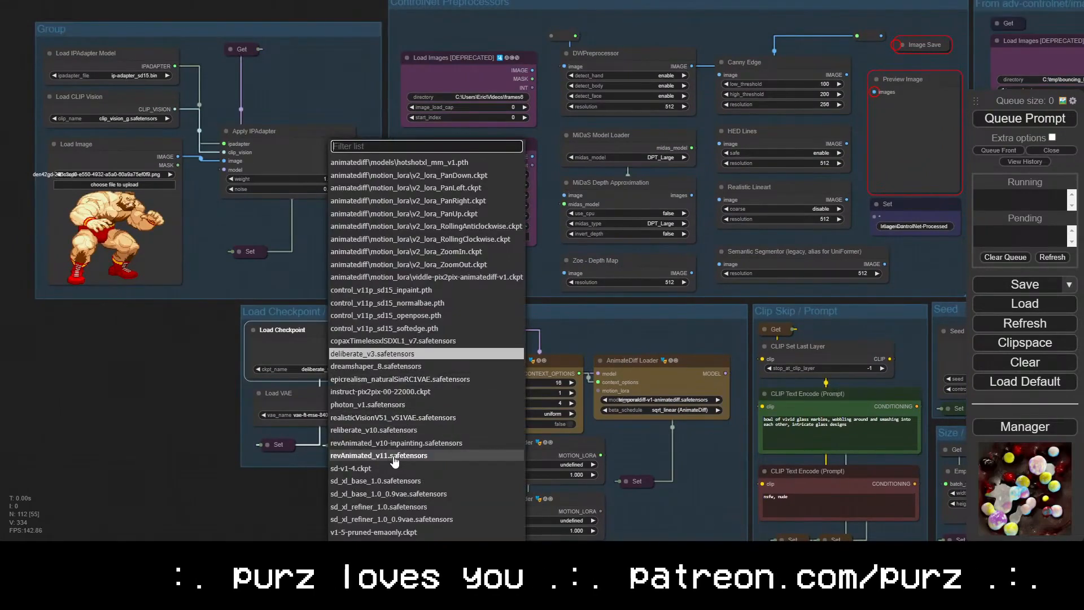
pyautogui.click(405, 379)
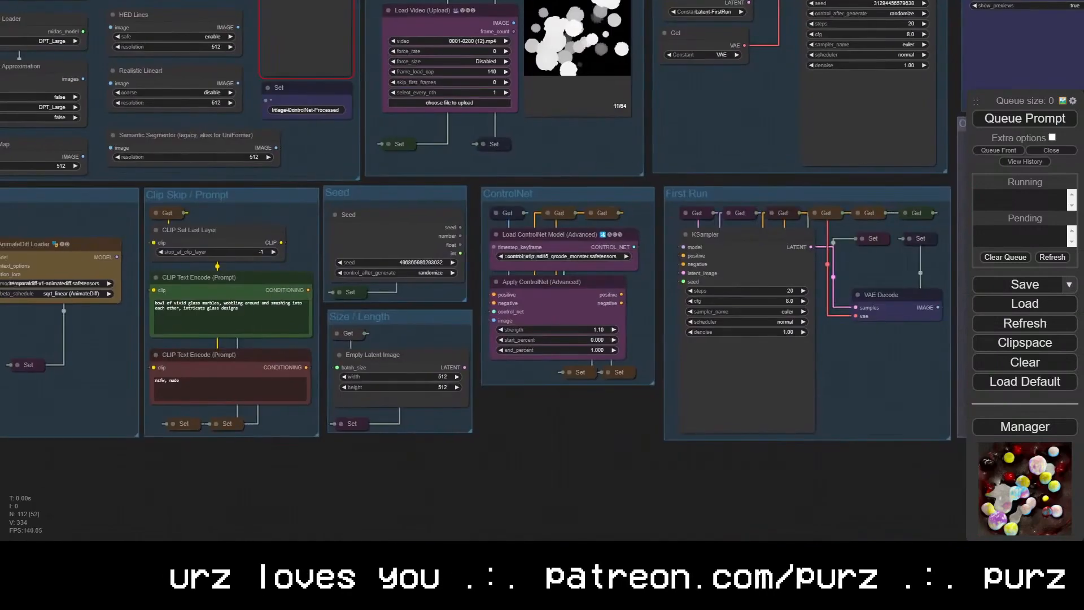
# Append "cinematic lighting" to the positive prompt
pyautogui.moveTo(502, 428); pyautogui.dragTo(607, 474)
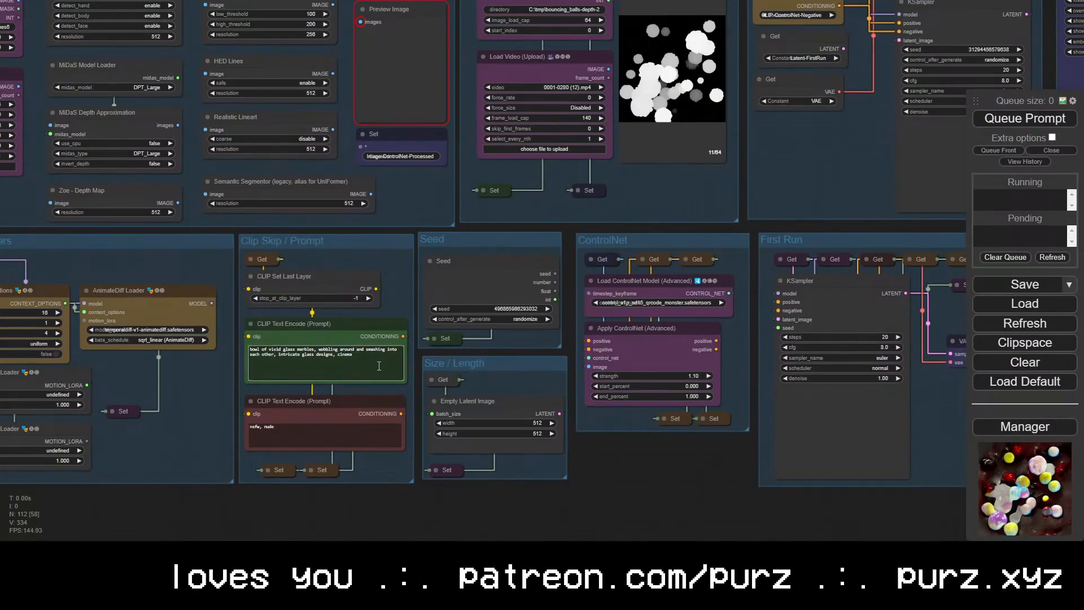
pyautogui.write('ting')
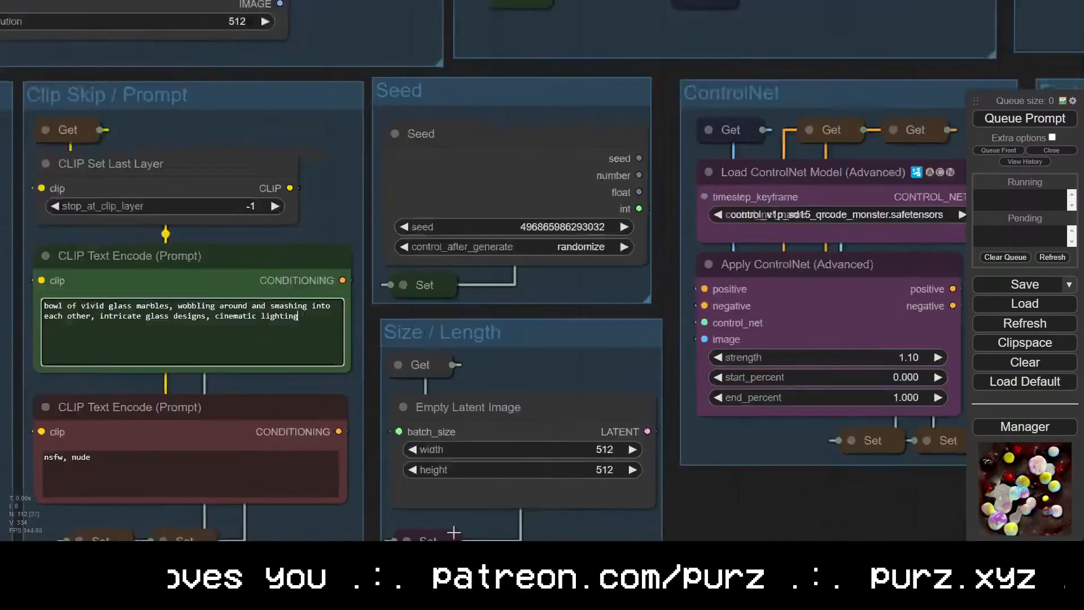
# Extend the Load Checkpoint / VAE group downward and move the Load VAE and Set nodes down to free space below Load Checkpoint
pyautogui.scroll(-3, 466, 396)
pyautogui.moveTo(169, 508); pyautogui.dragTo(448, 474)
pyautogui.moveTo(175, 401); pyautogui.dragTo(344, 472)
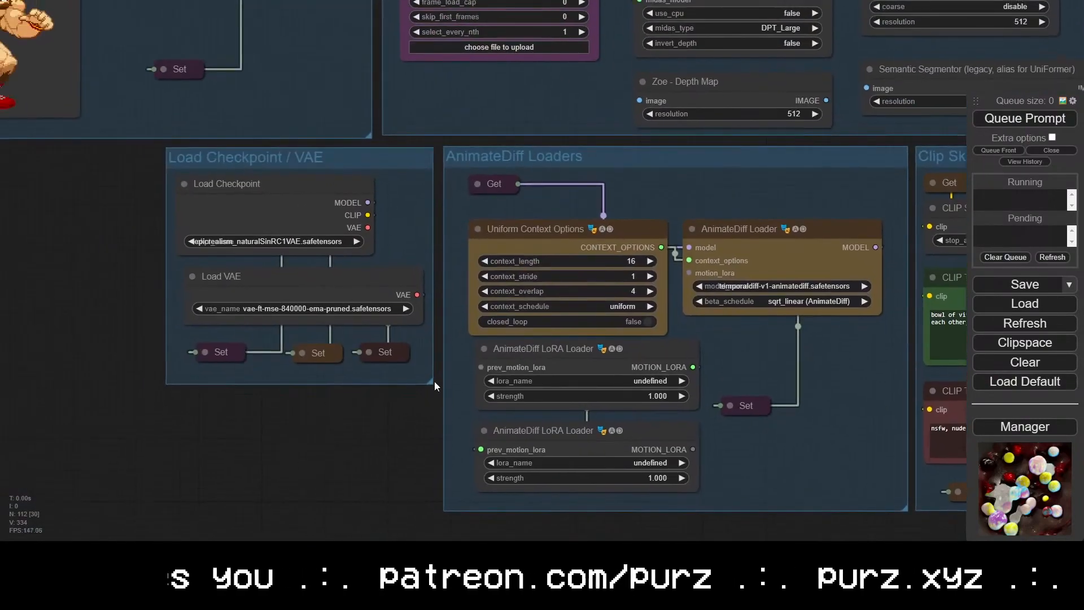
pyautogui.moveTo(434, 383); pyautogui.dragTo(435, 472)
pyautogui.keyDown('ctrl'); pyautogui.moveTo(389, 283); pyautogui.dragTo(209, 361); pyautogui.keyUp('ctrl')
pyautogui.moveTo(255, 277); pyautogui.dragTo(246, 369)
# Add a FreeU_V2 node and wire it between the Load Checkpoint model output and its Set node
pyautogui.doubleClick(236, 291)
pyautogui.write('freeu')
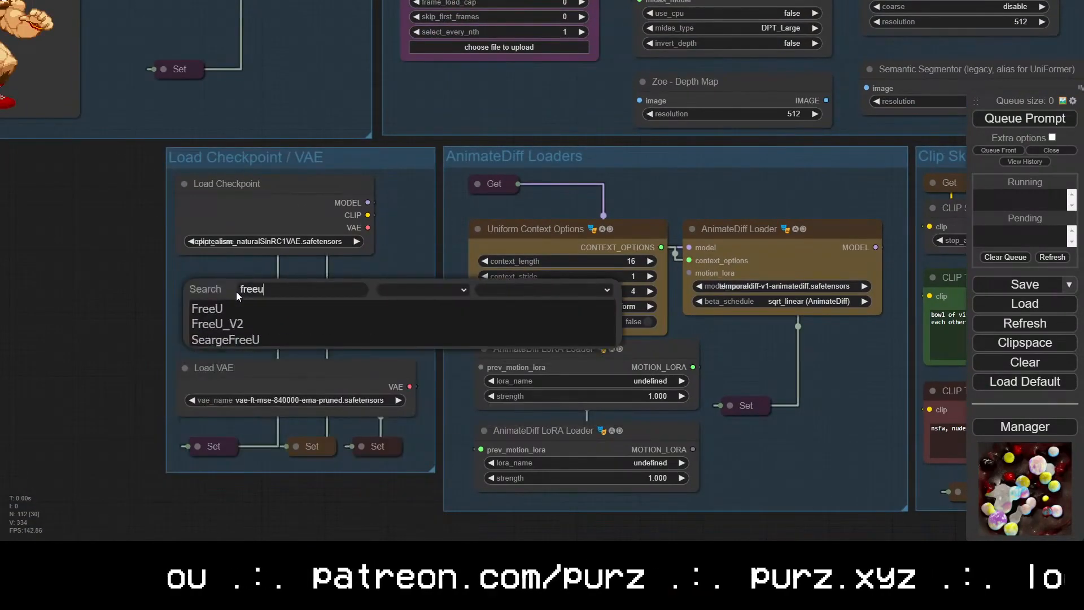
pyautogui.click(228, 325)
pyautogui.moveTo(367, 202); pyautogui.dragTo(201, 292)
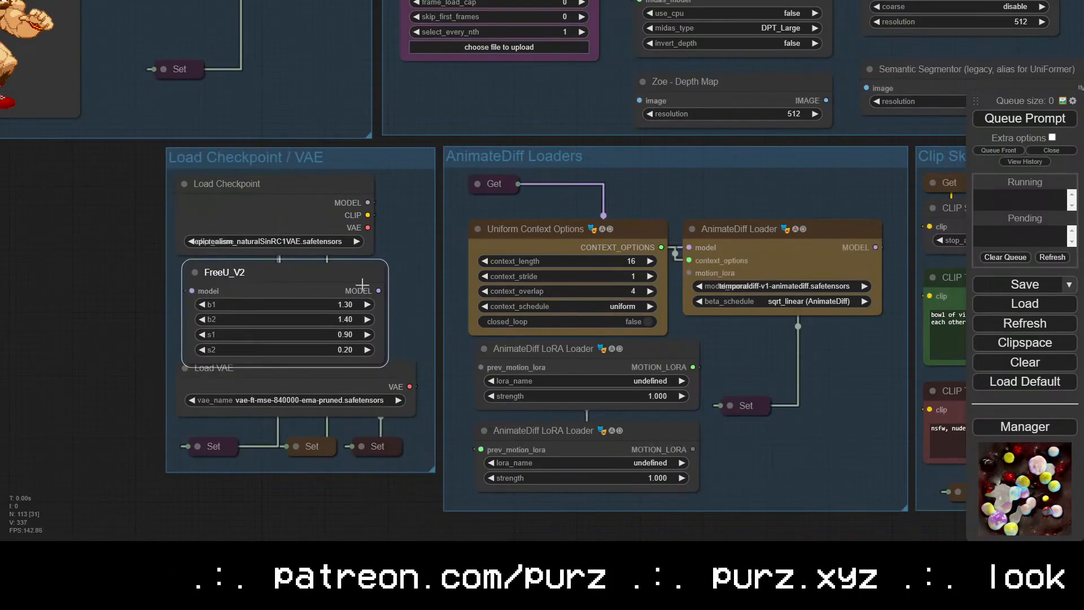
pyautogui.moveTo(304, 460); pyautogui.dragTo(303, 452)
# Collapse FreeU_V2 below Load Checkpoint and compact the group by moving Load VAE and the Set nodes up beneath it
pyautogui.click(195, 272)
pyautogui.moveTo(225, 272); pyautogui.dragTo(389, 277)
pyautogui.keyDown('ctrl'); pyautogui.moveTo(236, 301); pyautogui.dragTo(297, 446); pyautogui.keyUp('ctrl')
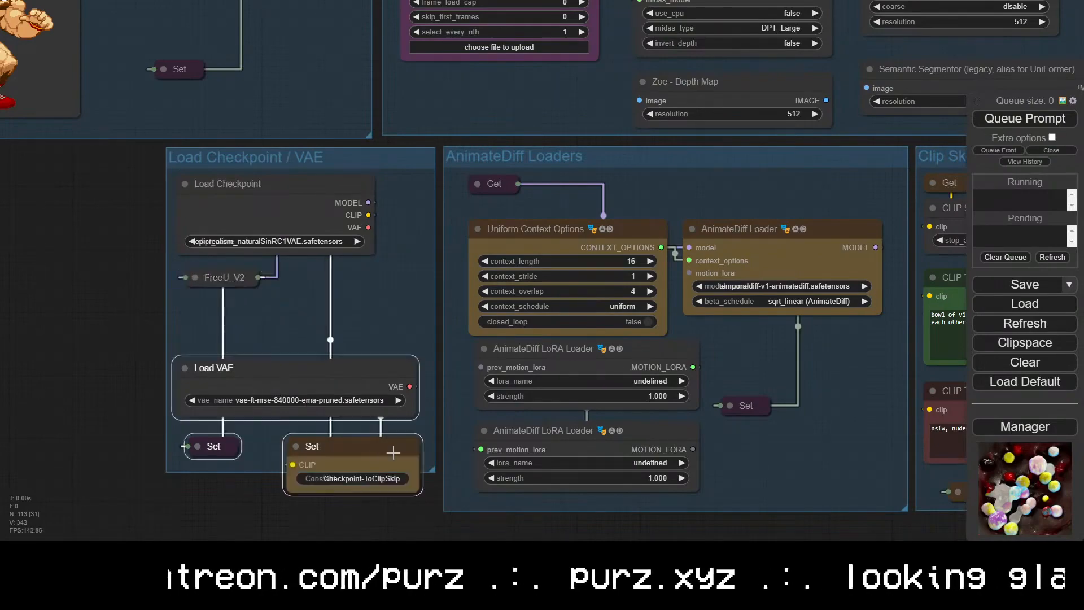
pyautogui.keyDown('shift'); pyautogui.click(312, 446); pyautogui.keyUp('shift')
pyautogui.keyDown('shift'); pyautogui.moveTo(308, 369); pyautogui.dragTo(310, 312); pyautogui.keyUp('shift')
pyautogui.moveTo(435, 474); pyautogui.dragTo(427, 397)
# Queue the prompt with FreeU_V2 in place and follow its progress in the First Run group
pyautogui.moveTo(426, 421); pyautogui.dragTo(439, 482)
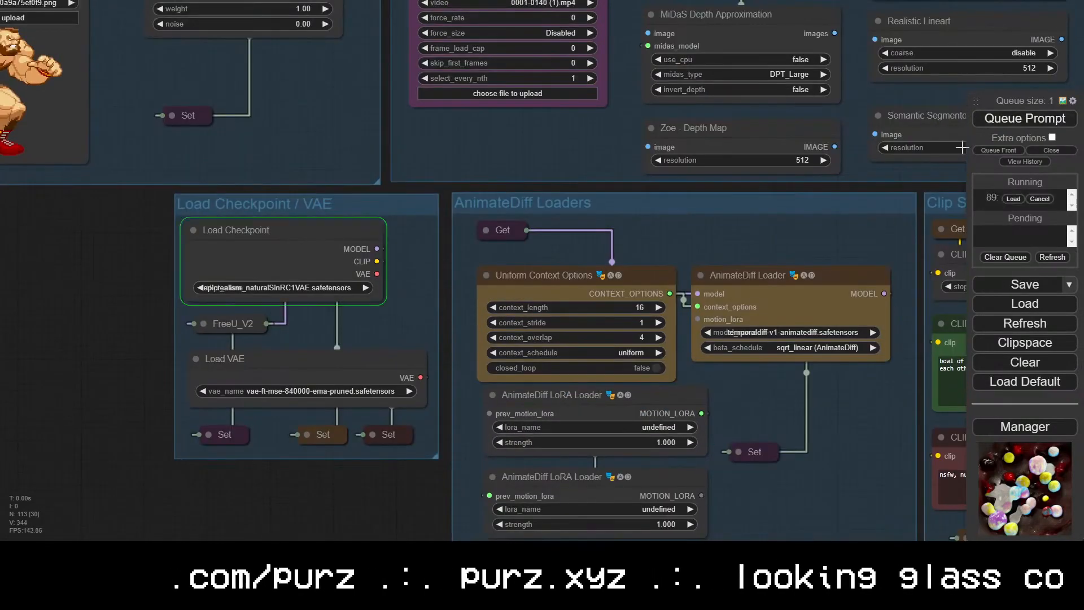
pyautogui.scroll(-6, 277, 478)
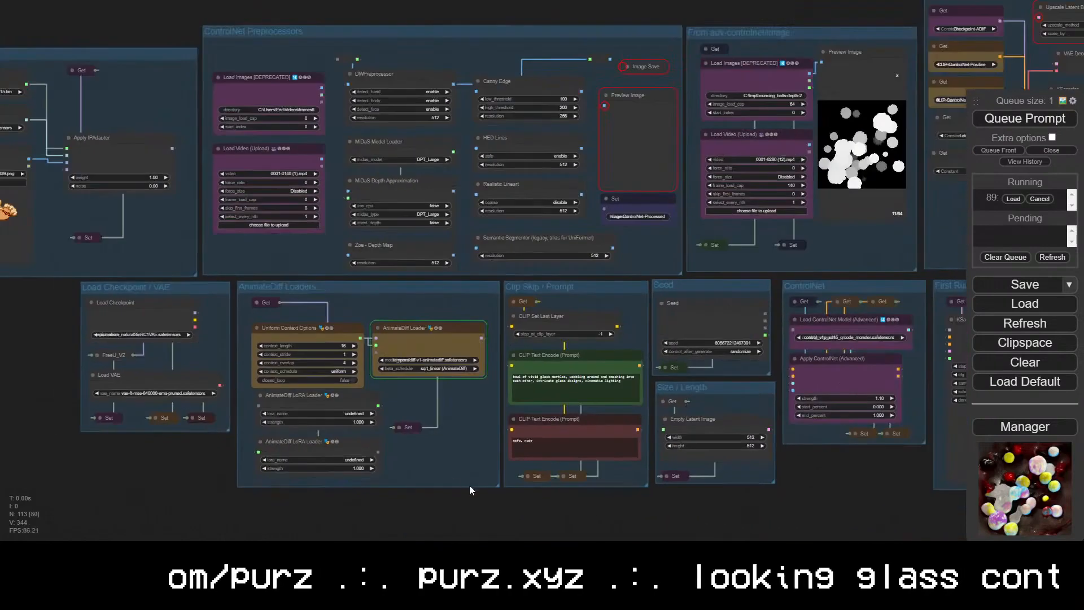
pyautogui.moveTo(470, 489); pyautogui.dragTo(159, 483)
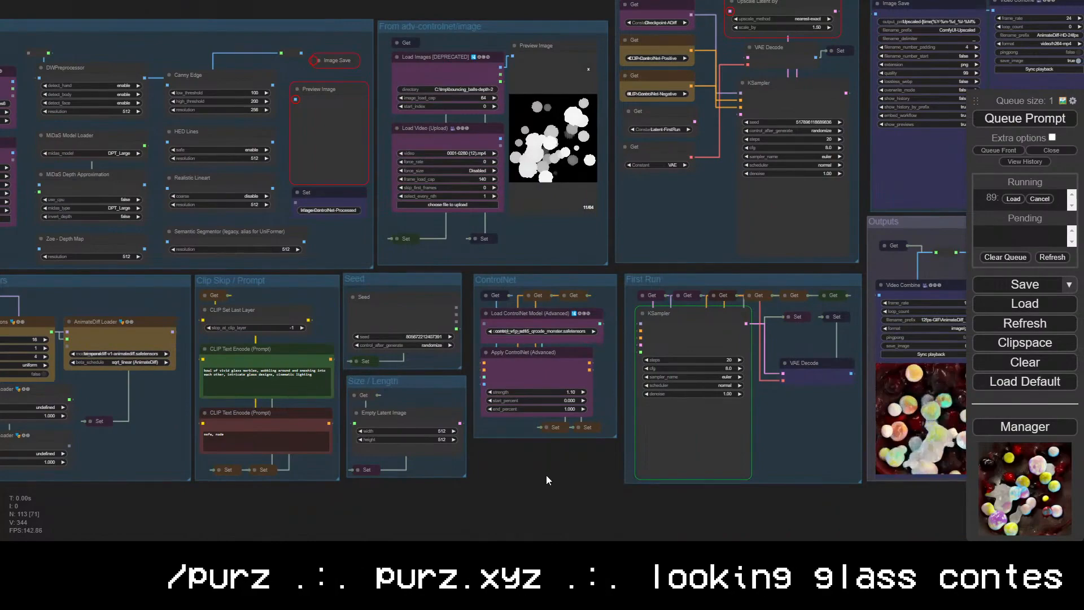
pyautogui.moveTo(664, 483); pyautogui.dragTo(274, 484)
pyautogui.scroll(3, 412, 503)
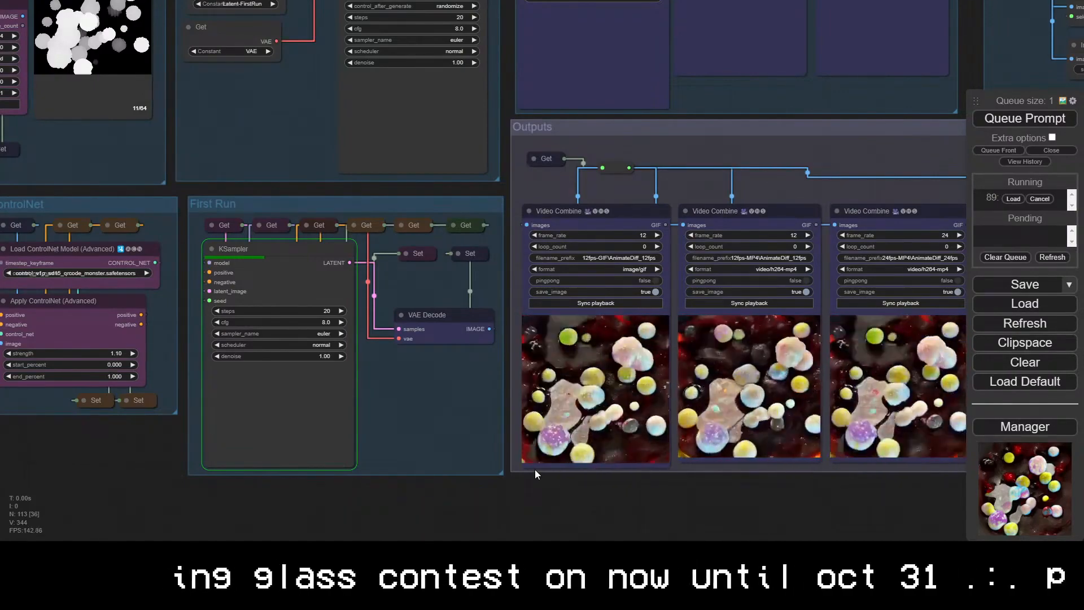
# Check the render and generation consoles and examine the new animations in the Outputs and FILM-2x groups
pyautogui.hotkey('alt', 'Tab')
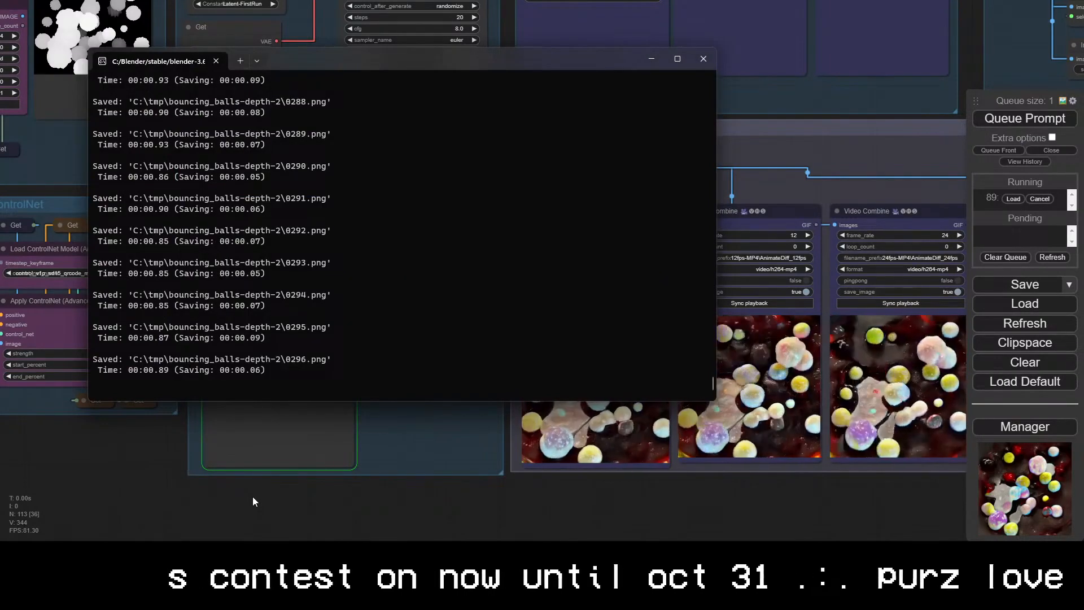
pyautogui.hotkey('alt', 'Tab')
pyautogui.click(565, 290)
pyautogui.click(650, 58)
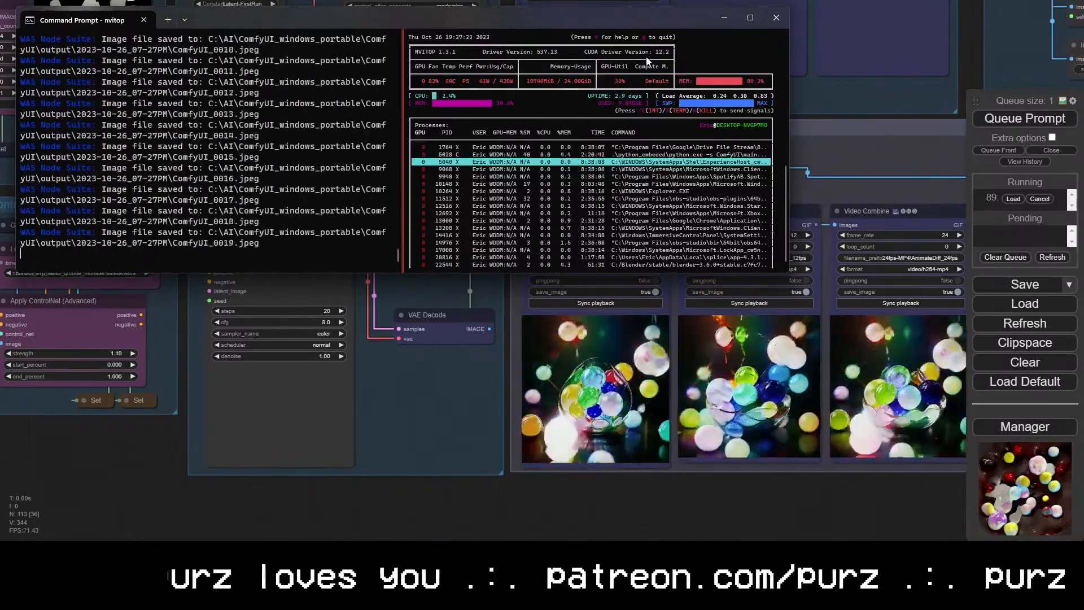
pyautogui.moveTo(690, 481); pyautogui.dragTo(298, 479)
pyautogui.scroll(1, 460, 463)
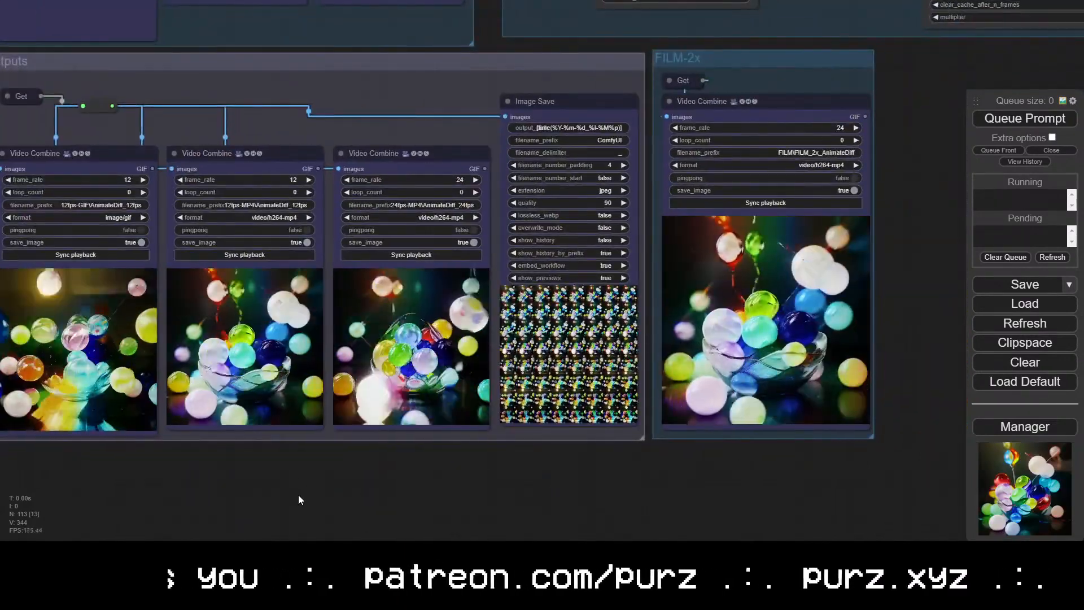
# Switch the ControlNet model to control_v11f1p_sd15_depth.pth and set the Apply ControlNet strength to 0.80
pyautogui.moveTo(184, 471)
pyautogui.mouseDown()
pyautogui.moveTo(696, 532)
pyautogui.moveTo(552, 570)
pyautogui.mouseUp()
pyautogui.moveTo(342, 169); pyautogui.dragTo(340, 169)
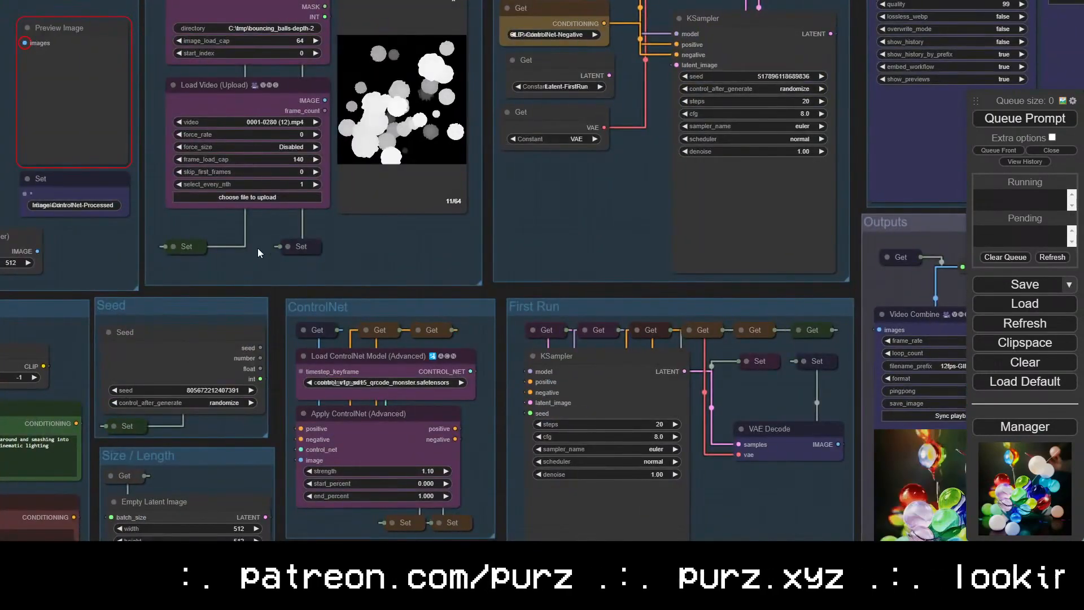
pyautogui.click(382, 382)
pyautogui.click(446, 451)
pyautogui.click(429, 470)
pyautogui.write('1.1')
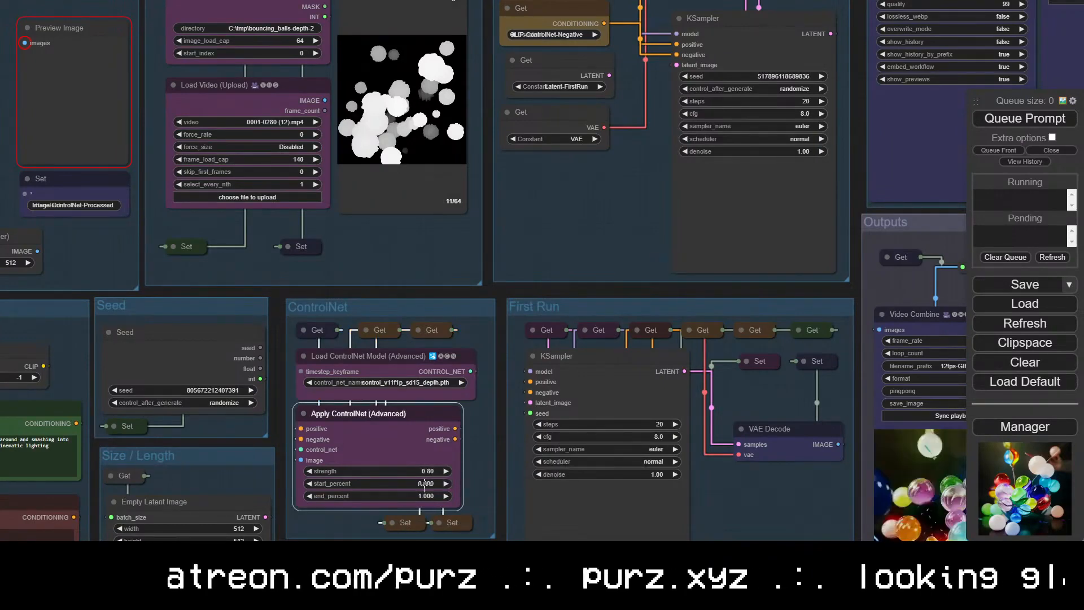
# Queue the prompt with the depth ControlNet and bring the output previews into view
pyautogui.click(1066, 121)
pyautogui.scroll(-4, 565, 452)
pyautogui.moveTo(497, 530); pyautogui.dragTo(145, 408)
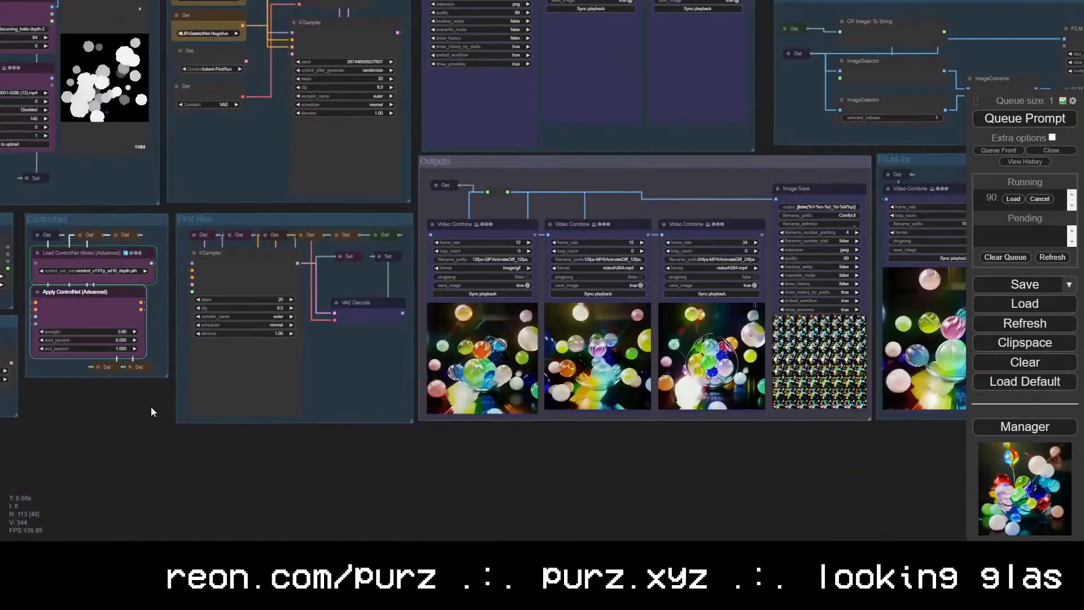
pyautogui.scroll(7, 565, 467)
pyautogui.moveTo(618, 446); pyautogui.dragTo(245, 540)
pyautogui.scroll(3, 415, 533)
pyautogui.moveTo(552, 489); pyautogui.dragTo(249, 564)
pyautogui.scroll(-2, 249, 563)
# Check the sampling progress in the Command Prompt, then compare the new marble animations in Outputs and FILM-2x
pyautogui.hotkey('alt', 'Tab')
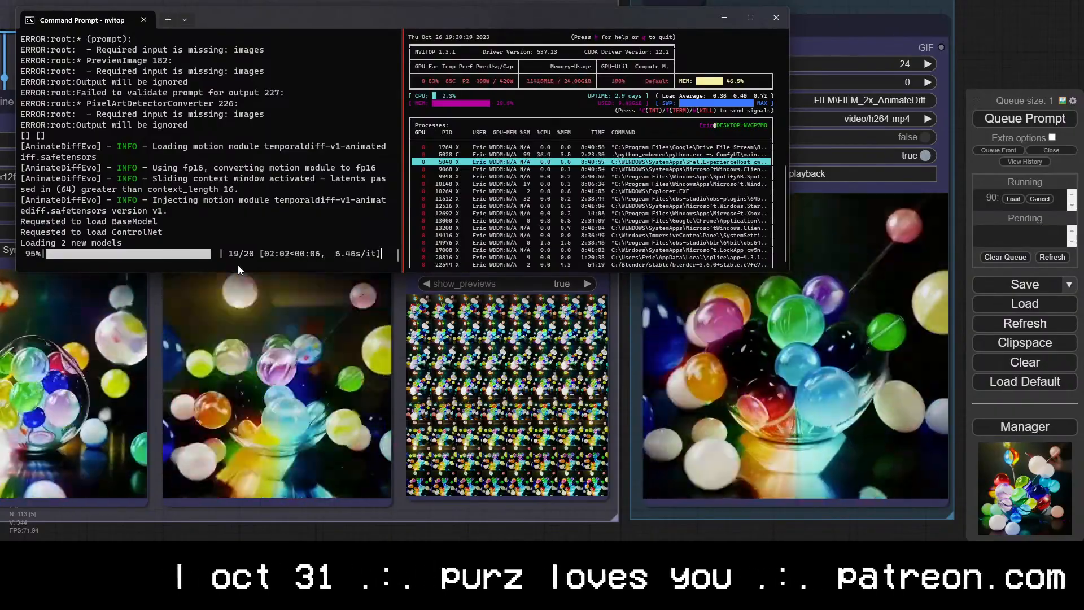
pyautogui.click(700, 532)
pyautogui.scroll(-4, 697, 535)
pyautogui.moveTo(696, 532); pyautogui.dragTo(730, 536)
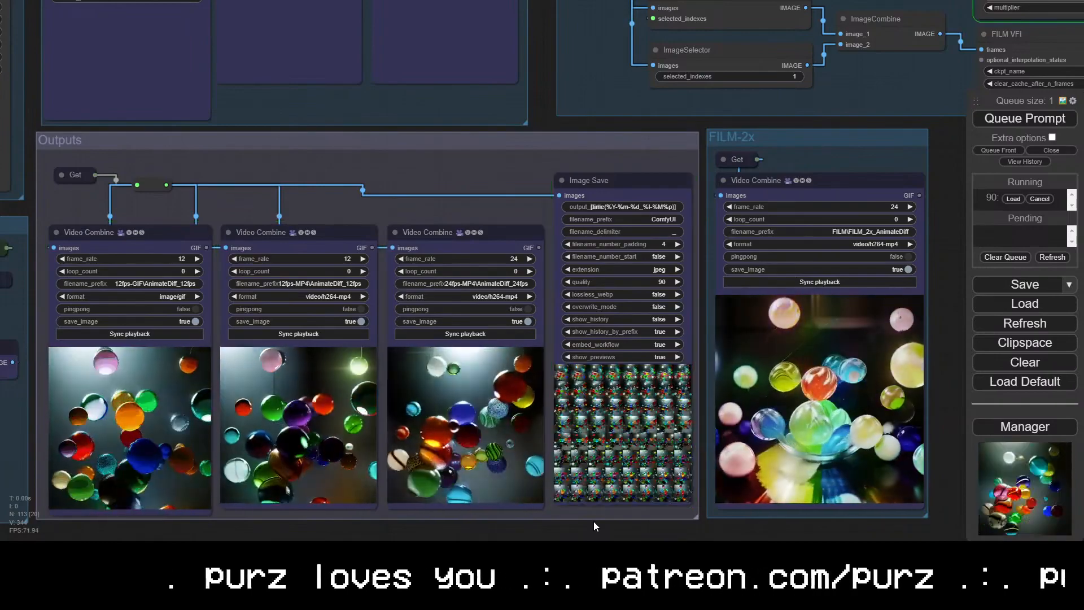
pyautogui.scroll(2, 673, 538)
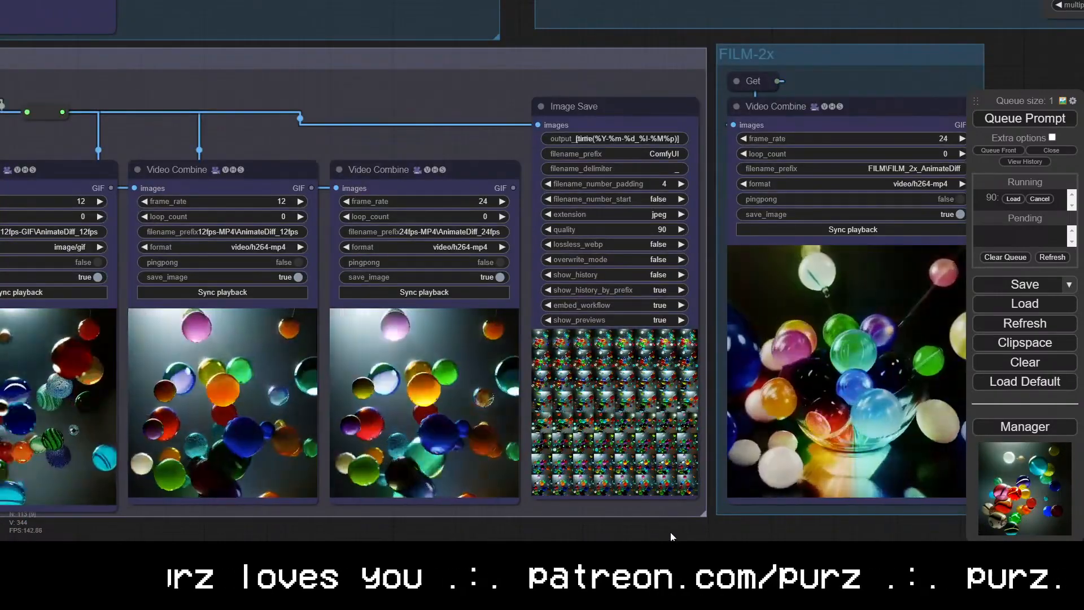
pyautogui.scroll(4, 677, 531)
pyautogui.moveTo(580, 514); pyautogui.dragTo(602, 510)
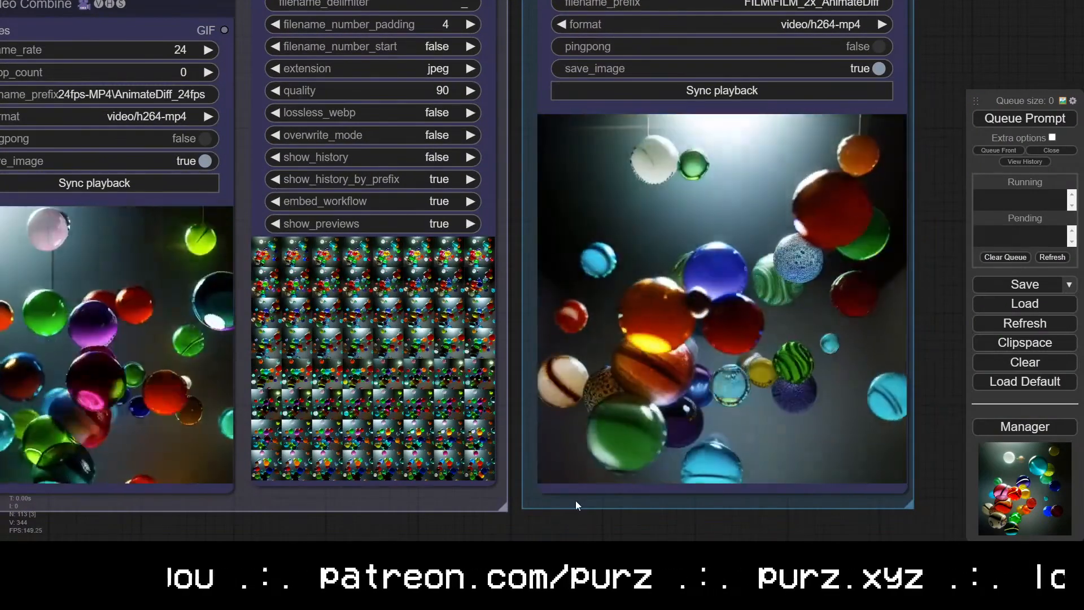
pyautogui.scroll(-7, 333, 358)
pyautogui.moveTo(333, 359); pyautogui.dragTo(627, 543)
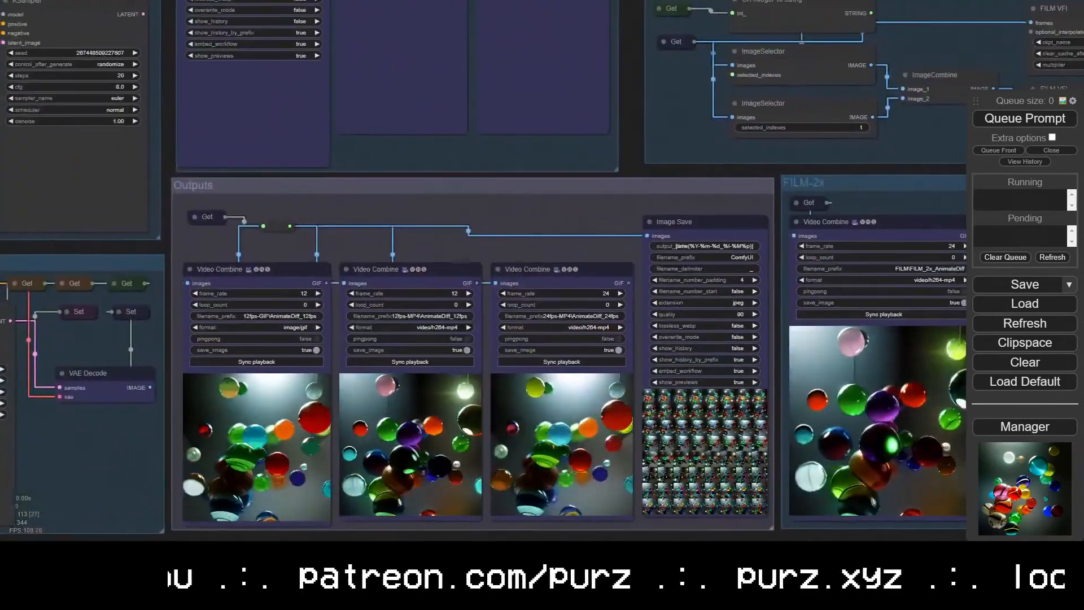
pyautogui.scroll(1, 748, 418)
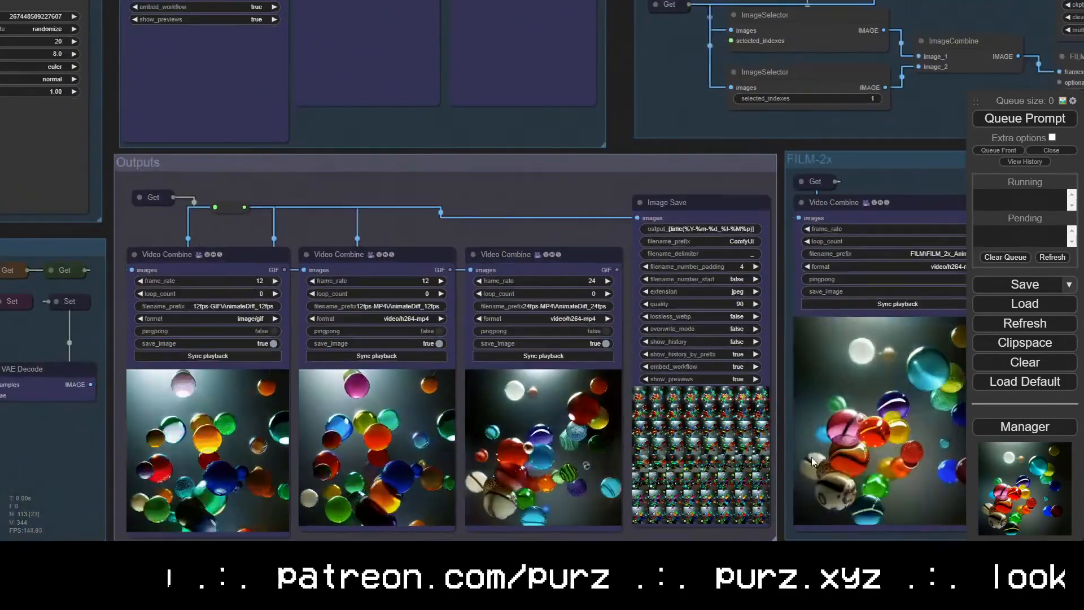
# Review the depth frame input, Load Images settings and ControlNet group of the workflow
pyautogui.scroll(-2, 872, 467)
pyautogui.moveTo(179, 277); pyautogui.dragTo(811, 398)
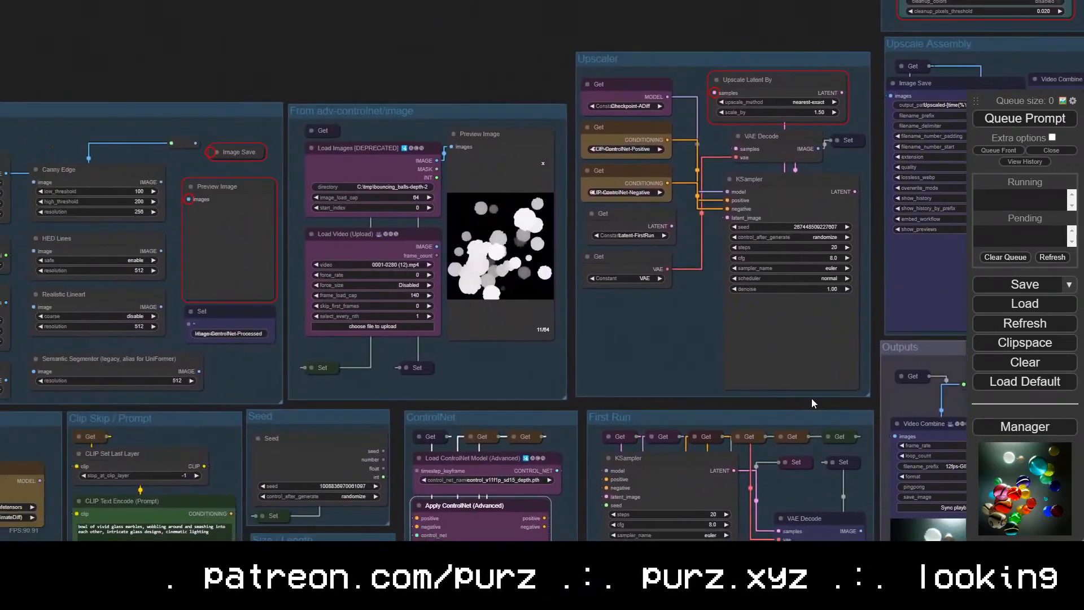
pyautogui.scroll(4, 453, 122)
pyautogui.moveTo(452, 69); pyautogui.dragTo(492, 43)
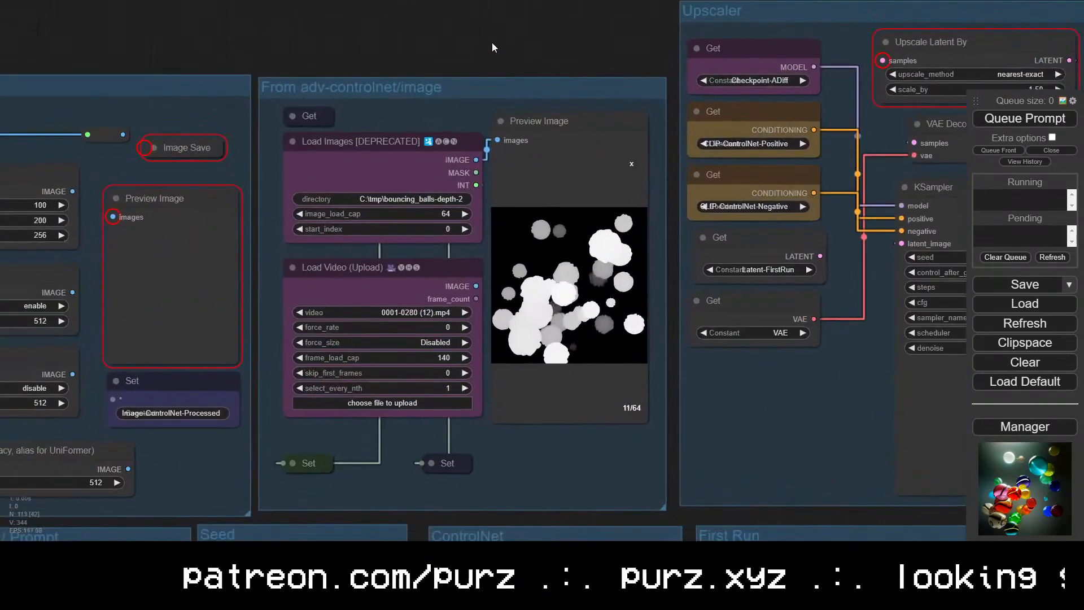
pyautogui.click(446, 213)
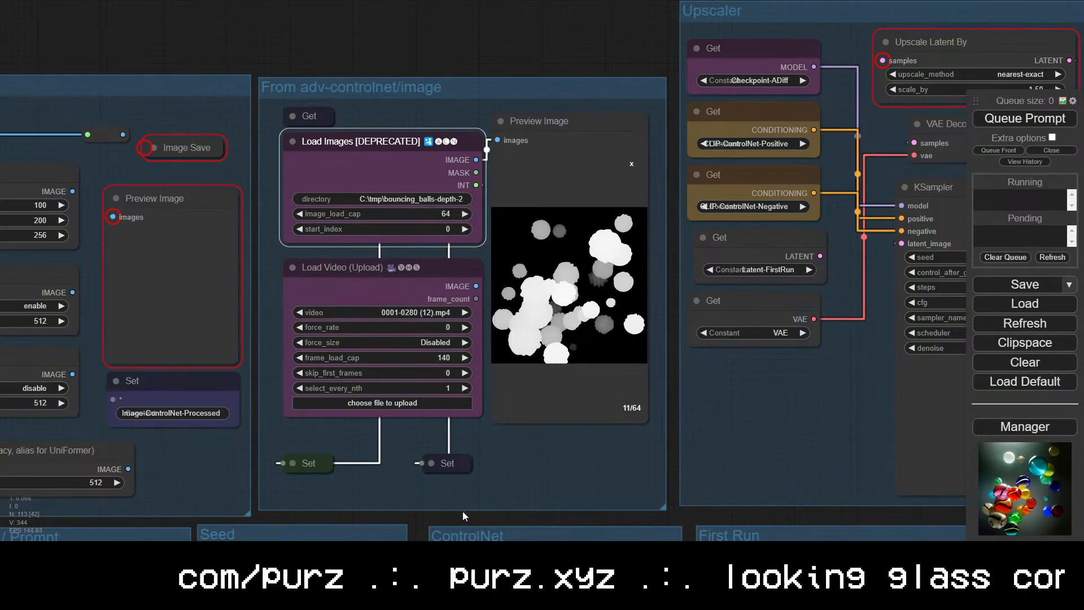
pyautogui.moveTo(461, 518); pyautogui.dragTo(254, 96)
pyautogui.moveTo(759, 475); pyautogui.dragTo(395, 435)
pyautogui.scroll(-3, 202, 514)
pyautogui.moveTo(767, 501); pyautogui.dragTo(1082, 559)
pyautogui.scroll(-4, 478, 506)
pyautogui.moveTo(452, 47); pyautogui.dragTo(544, 9)
pyautogui.scroll(5, 465, 160)
pyautogui.scroll(-5, 544, 9)
pyautogui.moveTo(589, 455); pyautogui.dragTo(391, 419)
pyautogui.scroll(5, 391, 419)
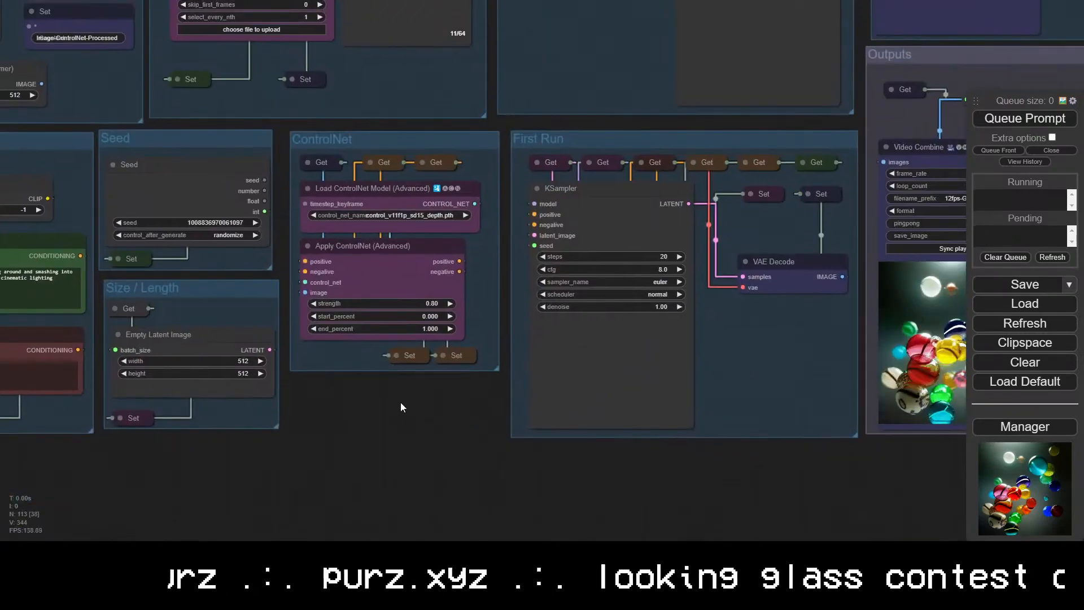
# Extend the ControlNet group downward and move the Load ControlNet Model, Apply ControlNet and Set nodes down
pyautogui.moveTo(494, 366); pyautogui.dragTo(506, 487)
pyautogui.click(458, 385)
pyautogui.keyDown('shift'); pyautogui.moveTo(418, 317); pyautogui.dragTo(426, 389); pyautogui.keyUp('shift')
pyautogui.moveTo(431, 221); pyautogui.dragTo(432, 310)
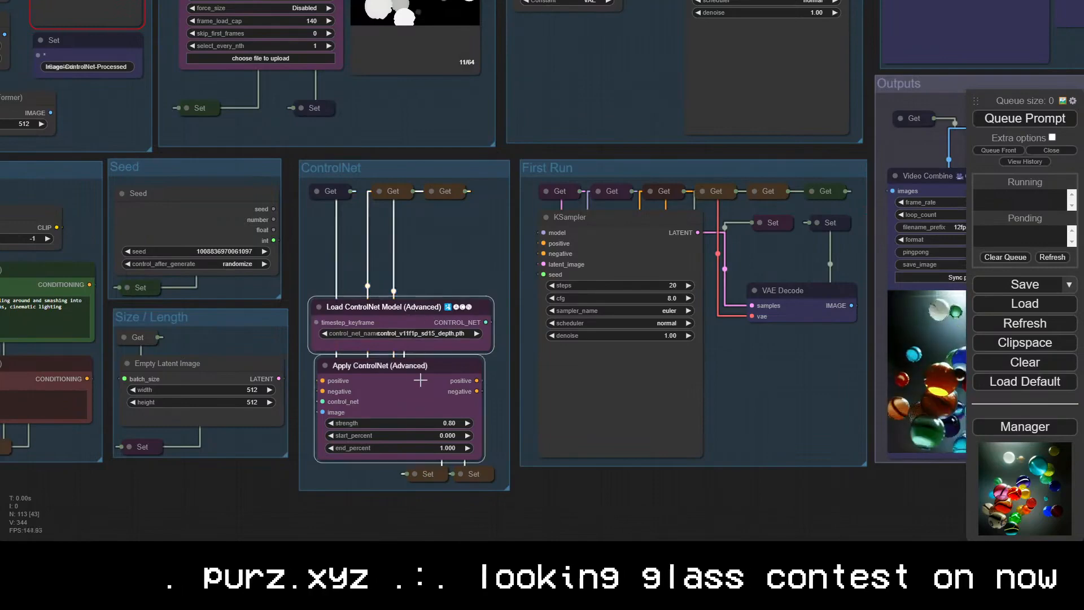
pyautogui.moveTo(439, 475); pyautogui.dragTo(442, 523)
# Paste a second Load ControlNet Model and Apply ControlNet pair above the existing one and arrange both pairs within the group
pyautogui.hotkey('ctrl', 'v')
pyautogui.moveTo(350, 227); pyautogui.dragTo(345, 225)
pyautogui.click(446, 445)
pyautogui.keyDown('shift'); pyautogui.click(429, 356); pyautogui.keyUp('shift')
pyautogui.keyDown('shift'); pyautogui.click(433, 521); pyautogui.keyUp('shift')
pyautogui.keyDown('shift'); pyautogui.click(477, 521); pyautogui.keyUp('shift')
pyautogui.keyDown('shift'); pyautogui.moveTo(424, 456); pyautogui.dragTo(424, 498); pyautogui.keyUp('shift')
pyautogui.moveTo(511, 537); pyautogui.dragTo(512, 398)
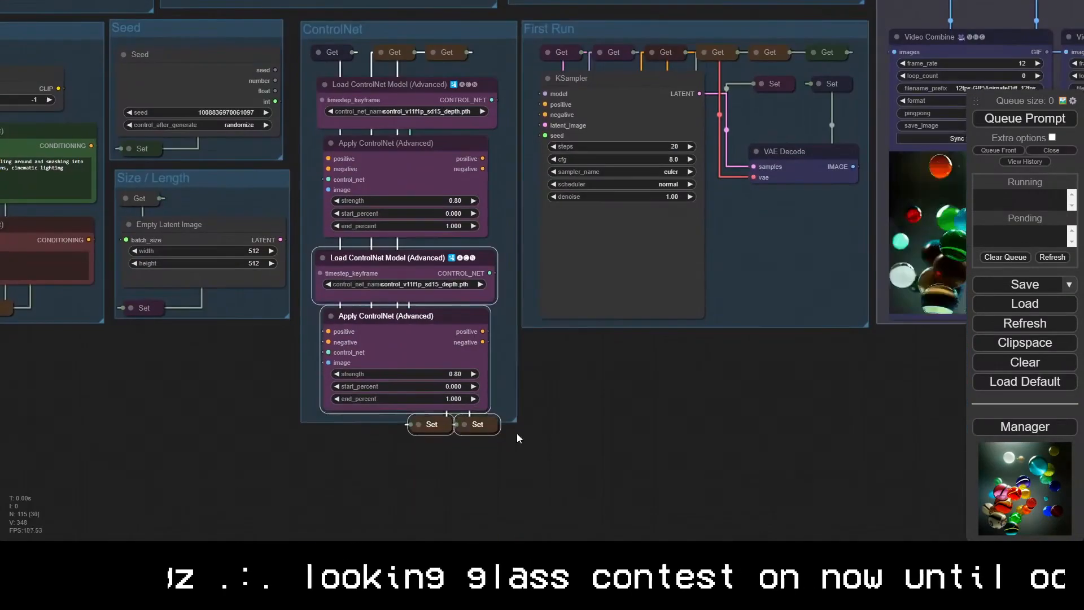
# Set the upper ControlNet to control_v1p_sd15_qrcode_monster.safetensors at strength 0.50 and chain its conditioning into the lower Apply ControlNet
pyautogui.click(438, 111)
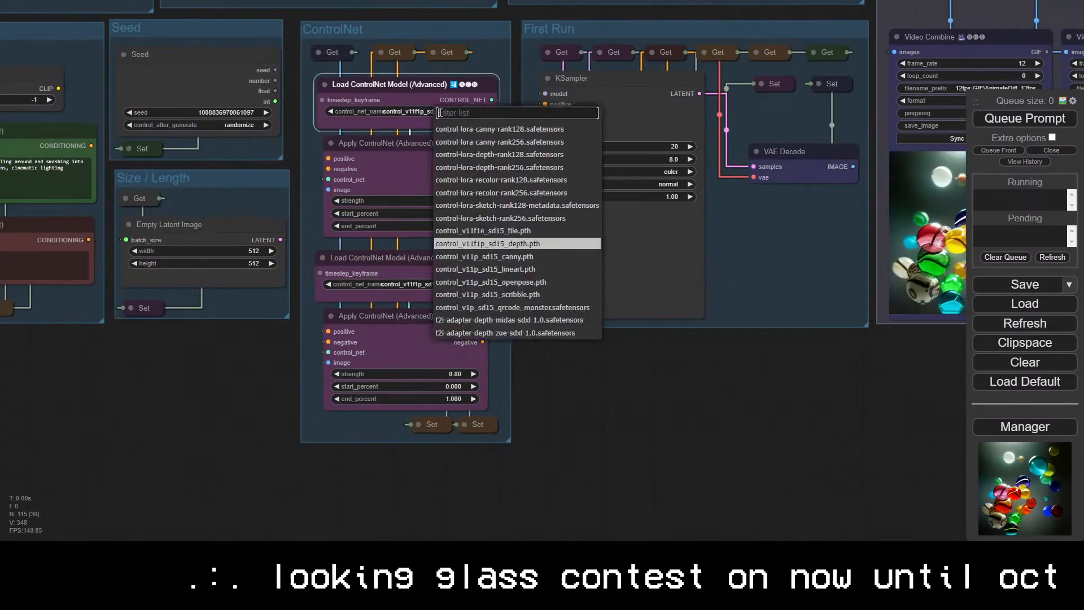
pyautogui.click(510, 308)
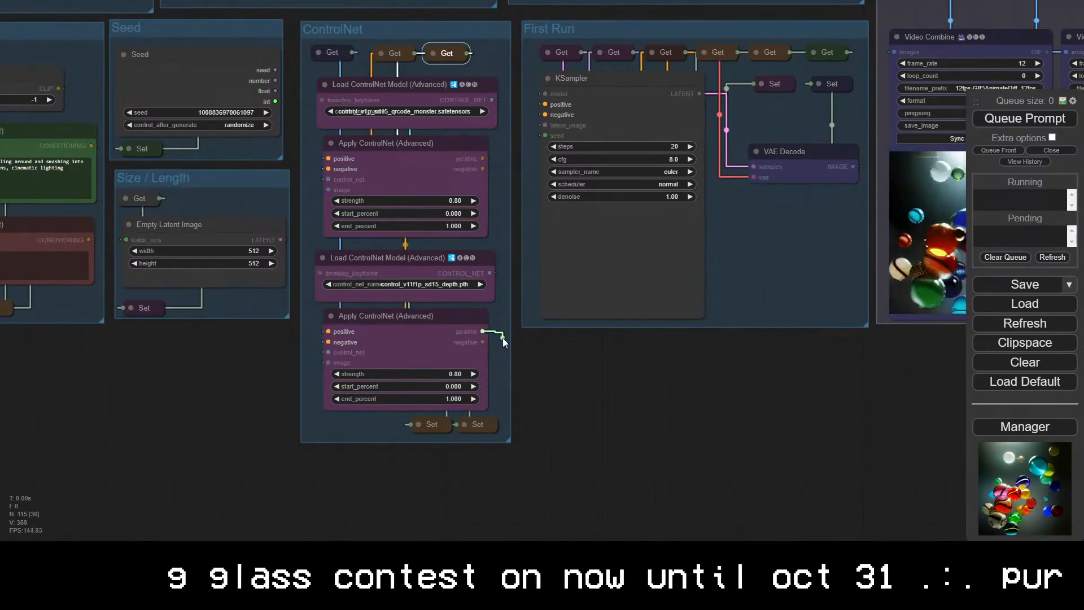
pyautogui.moveTo(433, 425); pyautogui.dragTo(427, 427)
pyautogui.click(437, 464)
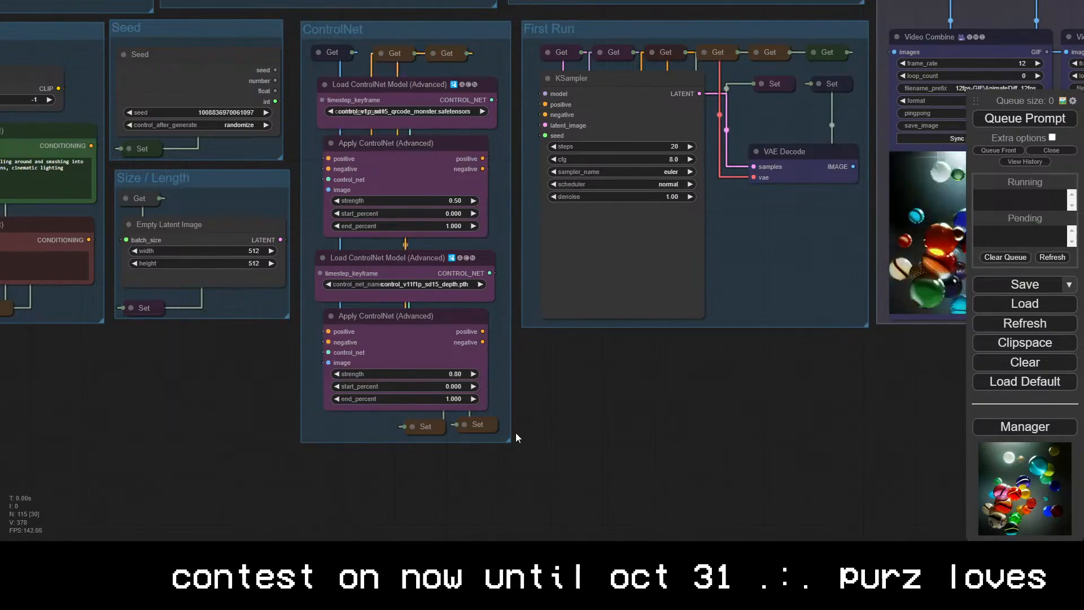
# Try to queue the prompt with the two chained ControlNets
pyautogui.scroll(-6, 926, 477)
pyautogui.moveTo(926, 478); pyautogui.dragTo(804, 473)
pyautogui.moveTo(804, 473); pyautogui.dragTo(492, 501)
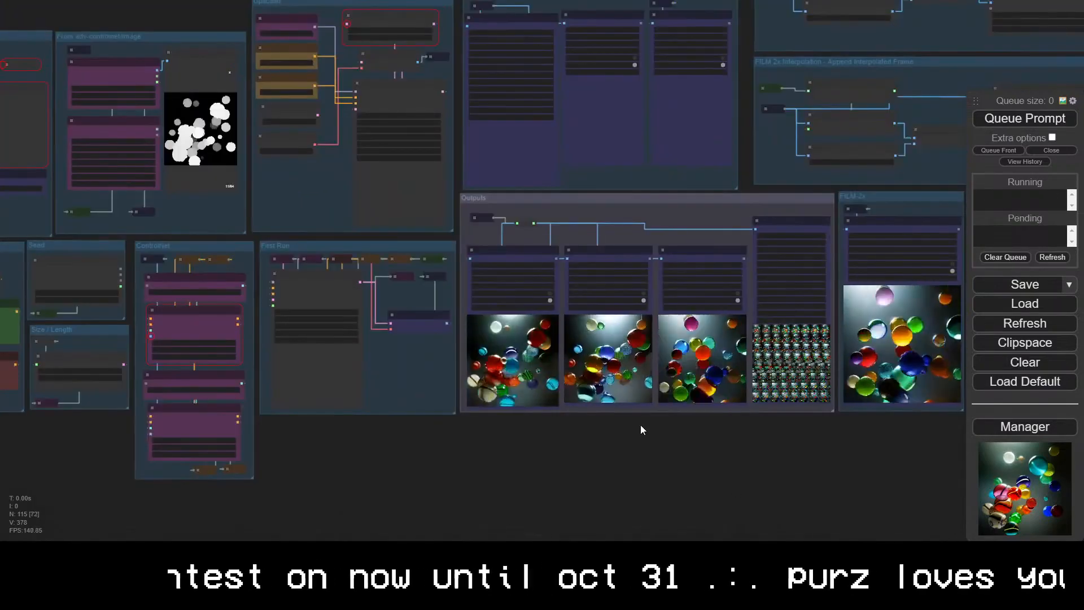
pyautogui.scroll(7, 295, 470)
pyautogui.moveTo(294, 470); pyautogui.dragTo(720, 502)
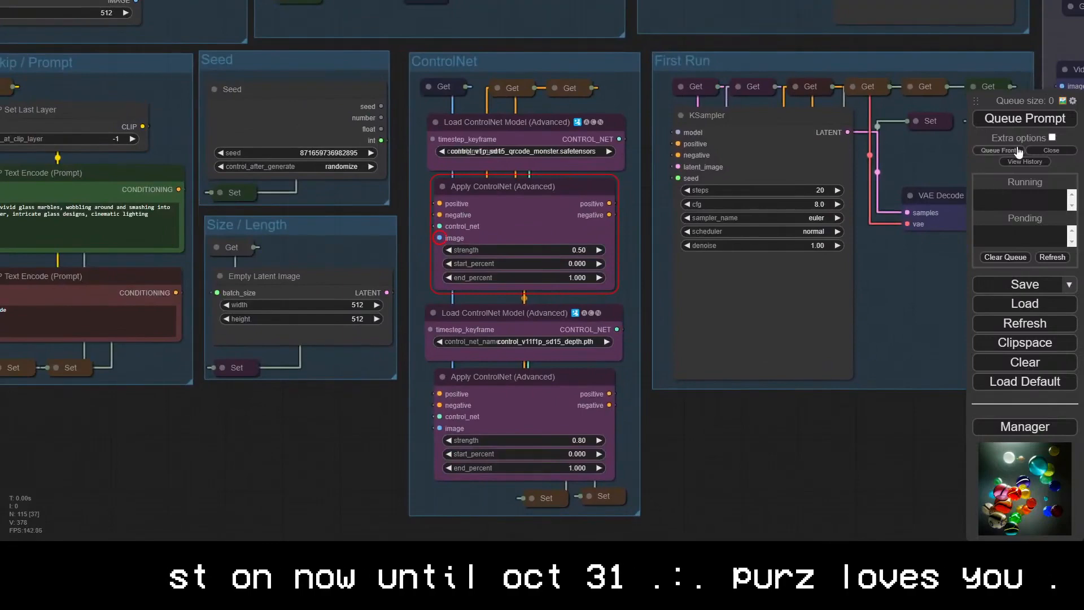
# Connect the ControlNet images Get node to the upper Apply ControlNet image input and queue the prompt
pyautogui.scroll(-4, 388, 371)
pyautogui.moveTo(387, 371); pyautogui.dragTo(373, 395)
pyautogui.click(405, 200)
pyautogui.moveTo(477, 211); pyautogui.dragTo(419, 316)
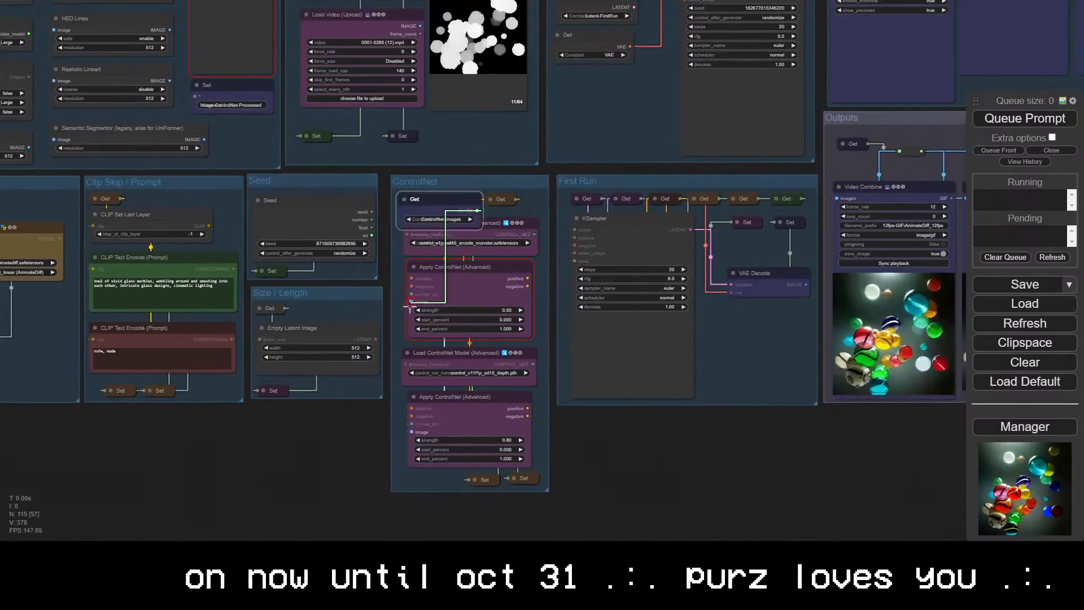
pyautogui.click(1025, 118)
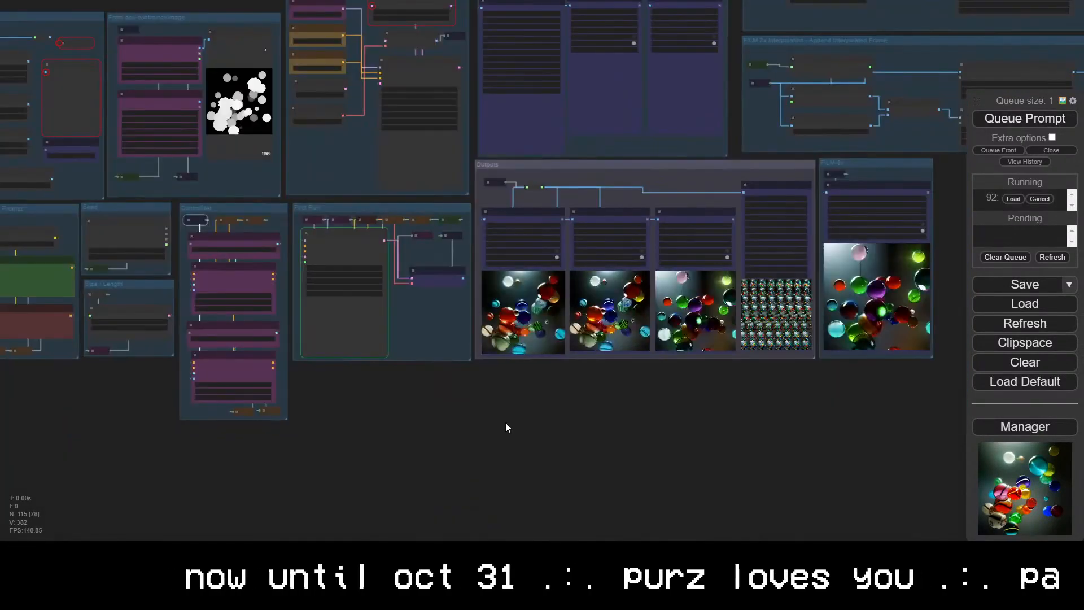
# Examine the previous output animations and enlarge the first frame in the Image Save preview
pyautogui.scroll(5, 506, 423)
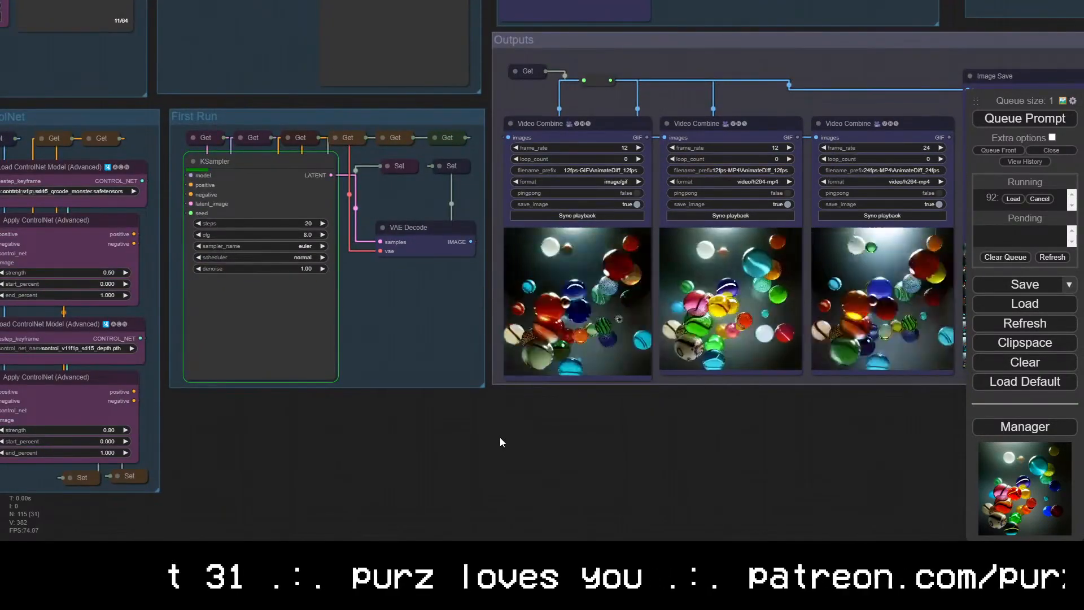
pyautogui.moveTo(779, 418); pyautogui.dragTo(310, 540)
pyautogui.scroll(2, 311, 539)
pyautogui.scroll(4, 932, 442)
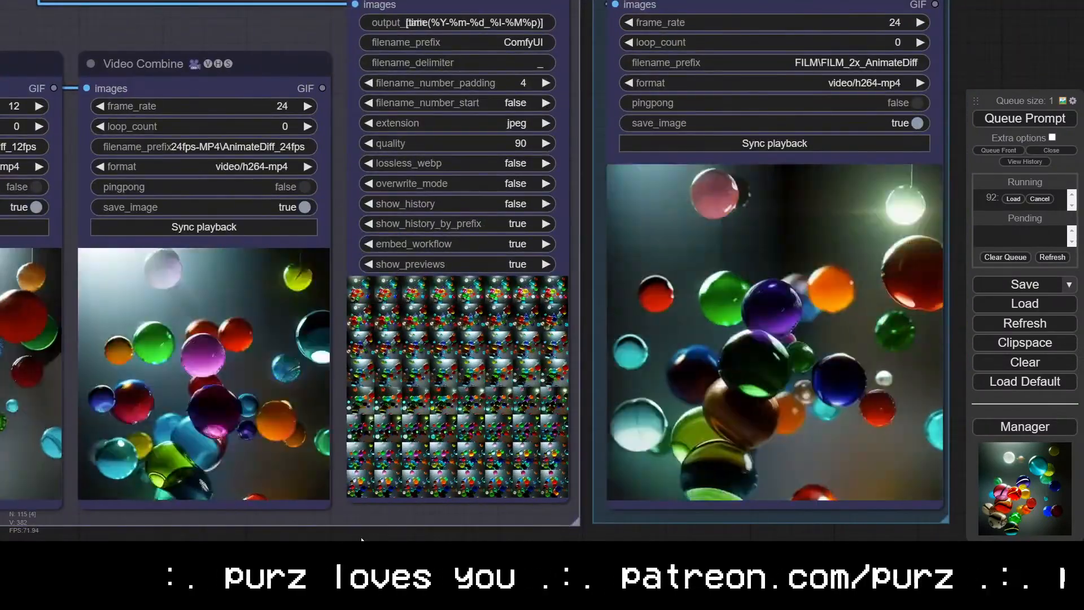
pyautogui.click(351, 286)
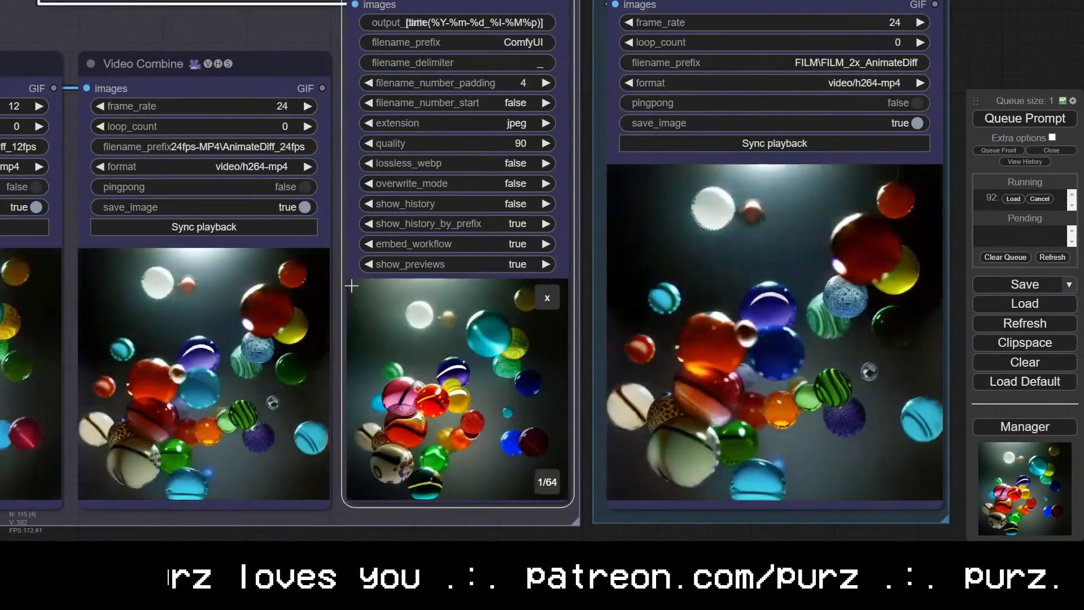
# Leaf forward through the 64 enlarged frames in the Image Save preview to compare the marbles from frame to frame
pyautogui.press('Right')
pyautogui.press('Right')
pyautogui.press('Right')
pyautogui.press('Right')
pyautogui.press('Right')
pyautogui.press('Right')
pyautogui.press('Right')
pyautogui.press('Right')
pyautogui.press('Right')
pyautogui.press('Right')
pyautogui.press('Right')
pyautogui.press('Right')
pyautogui.press('Right')
pyautogui.press('Right')
pyautogui.press('Right')
pyautogui.press('Right')
pyautogui.press('Right')
pyautogui.press('Right')
pyautogui.press('Right')
pyautogui.press('Right')
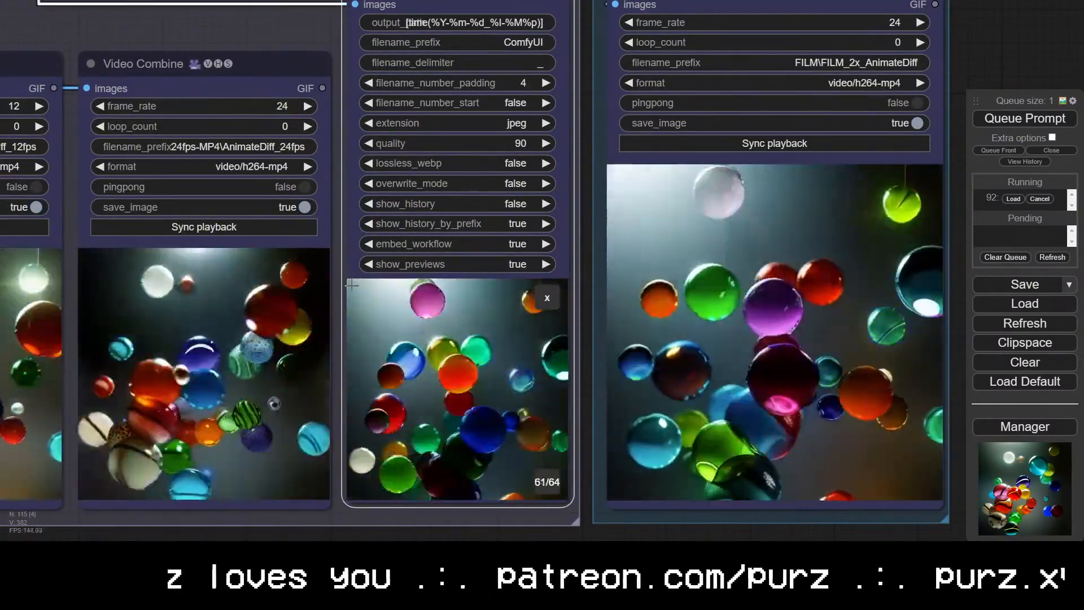
pyautogui.press('Right')
pyautogui.press('Right')
pyautogui.press('Right')
pyautogui.press('Right')
pyautogui.press('Right')
pyautogui.press('Right')
pyautogui.press('Right')
pyautogui.press('Right')
pyautogui.press('Right')
pyautogui.press('Right')
pyautogui.press('Right')
pyautogui.press('Right')
pyautogui.press('Right')
pyautogui.press('Right')
pyautogui.press('Right')
pyautogui.press('Right')
pyautogui.press('Right')
pyautogui.press('Right')
pyautogui.press('Right')
pyautogui.press('Right')
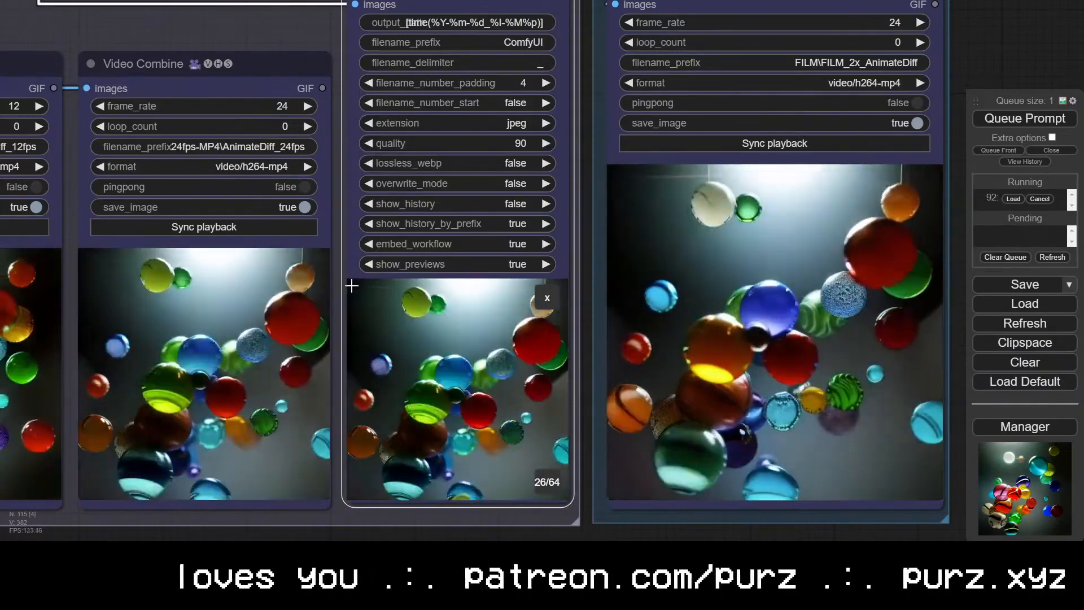
pyautogui.press('Right')
pyautogui.press('Right')
pyautogui.press('Right')
pyautogui.press('Right')
pyautogui.press('Right')
pyautogui.press('Right')
pyautogui.press('Right')
pyautogui.press('Right')
pyautogui.press('Right')
pyautogui.press('Right')
pyautogui.press('Right')
pyautogui.press('Right')
pyautogui.press('Right')
pyautogui.press('Right')
pyautogui.press('Right')
pyautogui.press('Right')
pyautogui.press('Right')
pyautogui.press('Right')
pyautogui.press('Right')
pyautogui.press('Right')
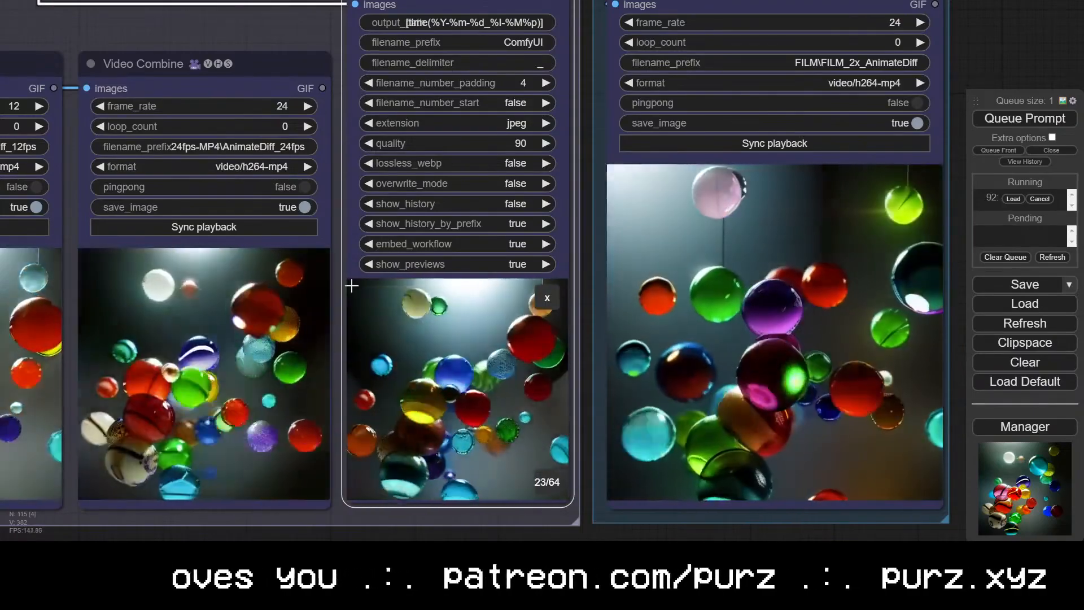
pyautogui.press('Right')
pyautogui.press('Right')
pyautogui.press('Right')
pyautogui.press('Right')
pyautogui.press('Right')
pyautogui.press('Right')
pyautogui.press('Right')
pyautogui.press('Right')
pyautogui.press('Right')
pyautogui.press('Right')
pyautogui.press('Right')
pyautogui.press('Right')
pyautogui.press('Right')
pyautogui.press('Right')
pyautogui.press('Right')
pyautogui.press('Right')
pyautogui.press('Right')
pyautogui.press('Right')
pyautogui.press('Right')
pyautogui.press('Right')
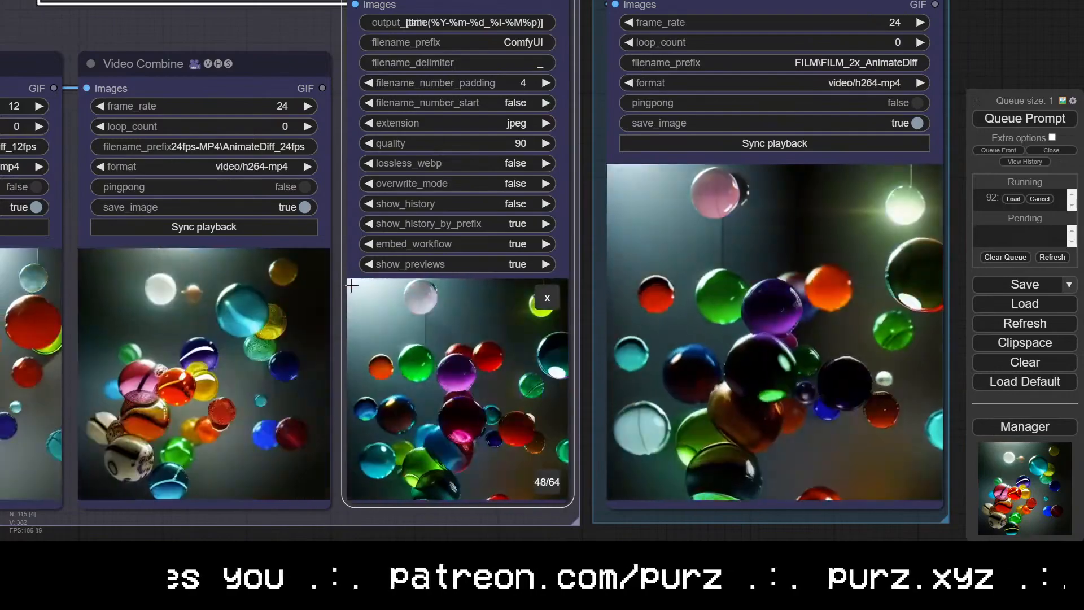
pyautogui.press('Right')
pyautogui.press('Right')
pyautogui.press('Right')
pyautogui.press('Right')
pyautogui.press('Right')
pyautogui.press('Right')
pyautogui.press('Right')
pyautogui.press('Right')
pyautogui.press('Right')
pyautogui.press('Right')
pyautogui.press('Right')
pyautogui.press('Right')
pyautogui.press('Right')
pyautogui.press('Right')
pyautogui.press('Right')
pyautogui.press('Right')
pyautogui.press('Right')
pyautogui.press('Right')
pyautogui.press('Right')
pyautogui.press('Right')
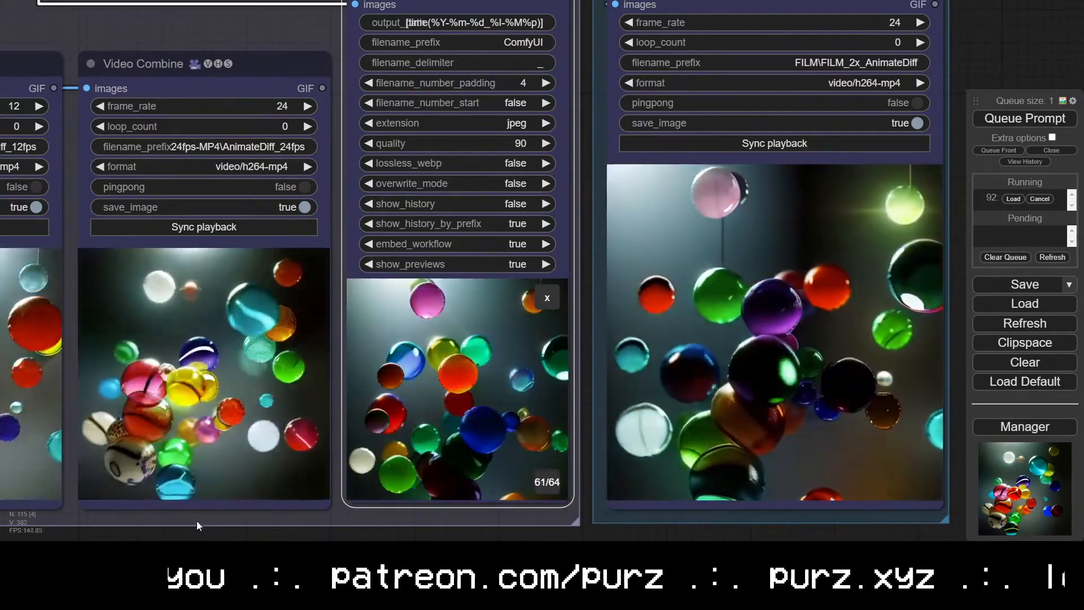
# Check the running generation in the First Run KSampler and in the console window
pyautogui.scroll(-5, 204, 508)
pyautogui.scroll(-4, 767, 398)
pyautogui.moveTo(408, 510); pyautogui.dragTo(692, 497)
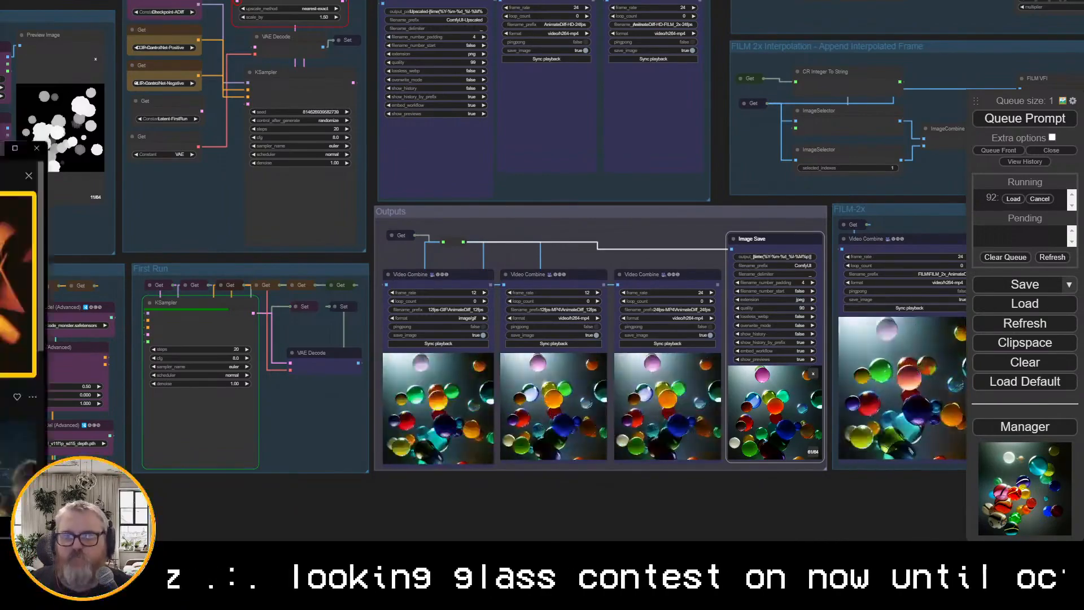
pyautogui.scroll(5, 727, 469)
pyautogui.moveTo(397, 508); pyautogui.dragTo(770, 445)
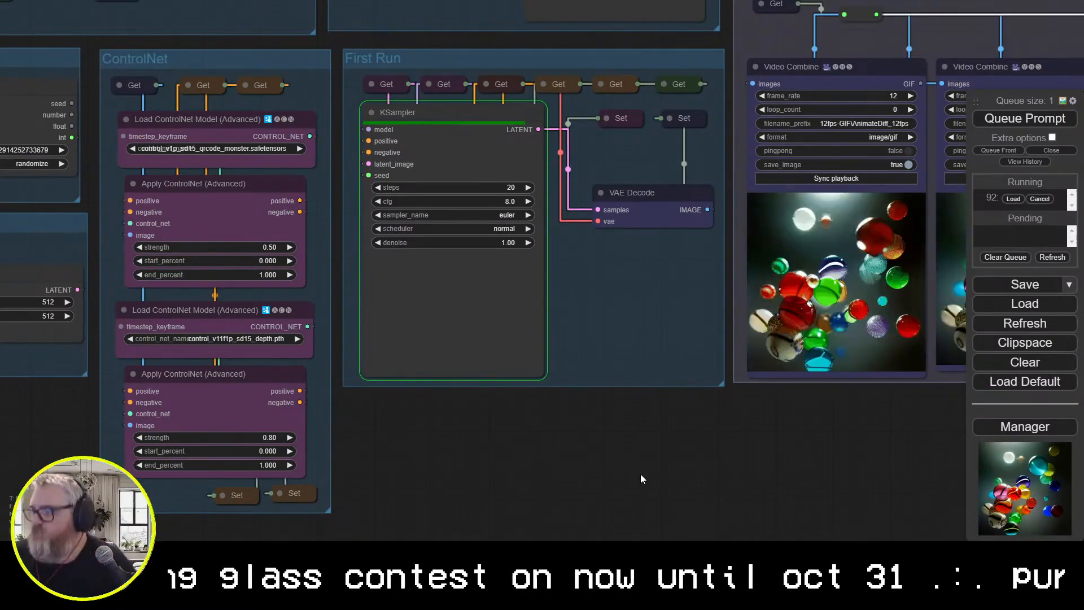
pyautogui.hotkey('alt', 'Tab')
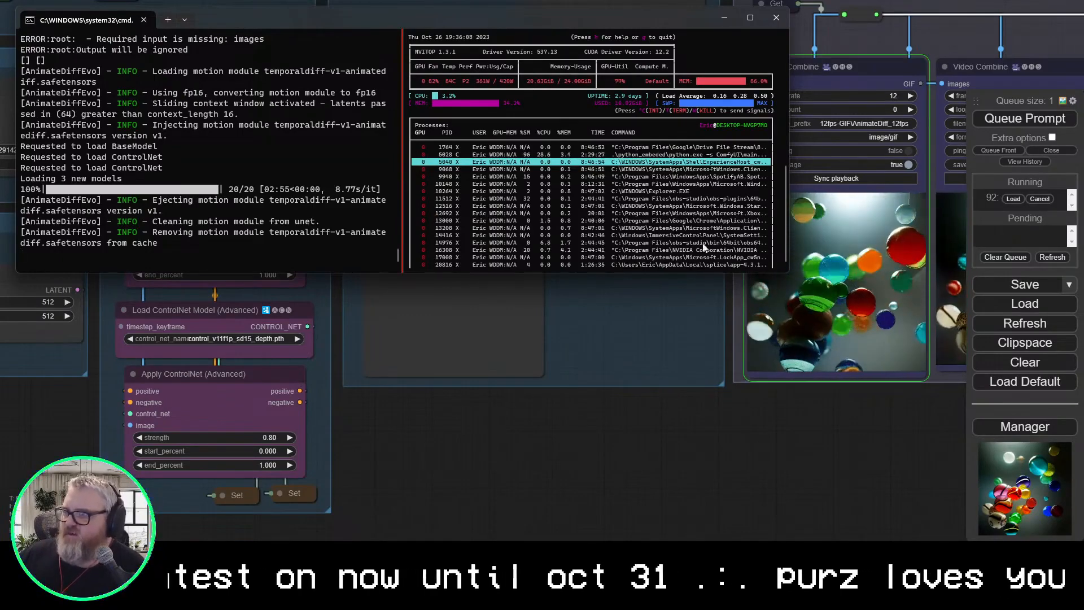
pyautogui.click(523, 424)
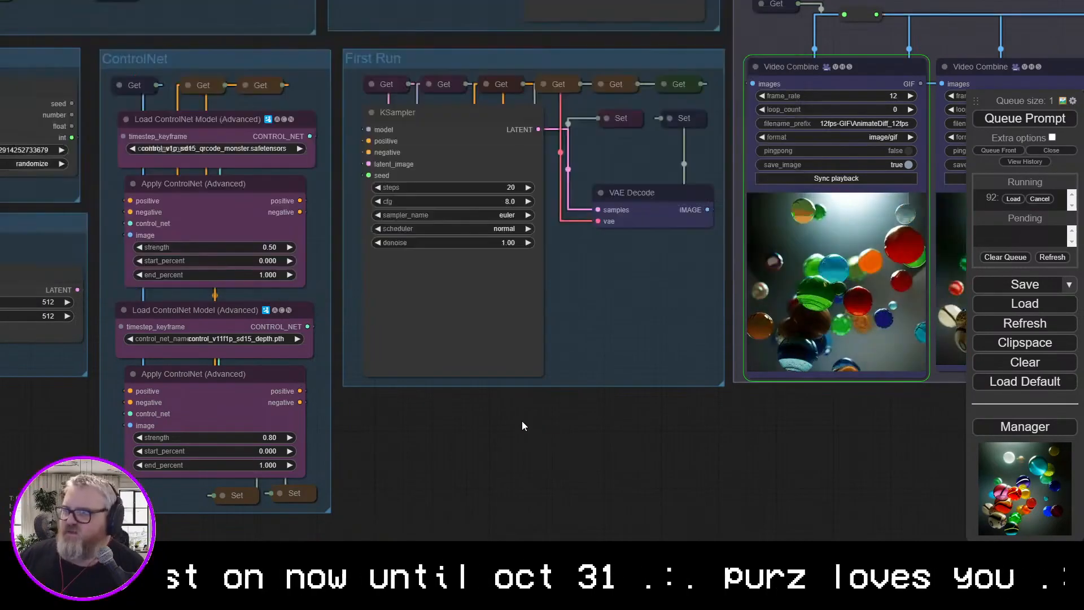
# Examine the newly generated marble animations in the Outputs and FILM-2x groups
pyautogui.moveTo(719, 479); pyautogui.dragTo(226, 508)
pyautogui.scroll(3, 561, 528)
pyautogui.scroll(-4, 561, 529)
pyautogui.click(243, 554)
pyautogui.click(488, 509)
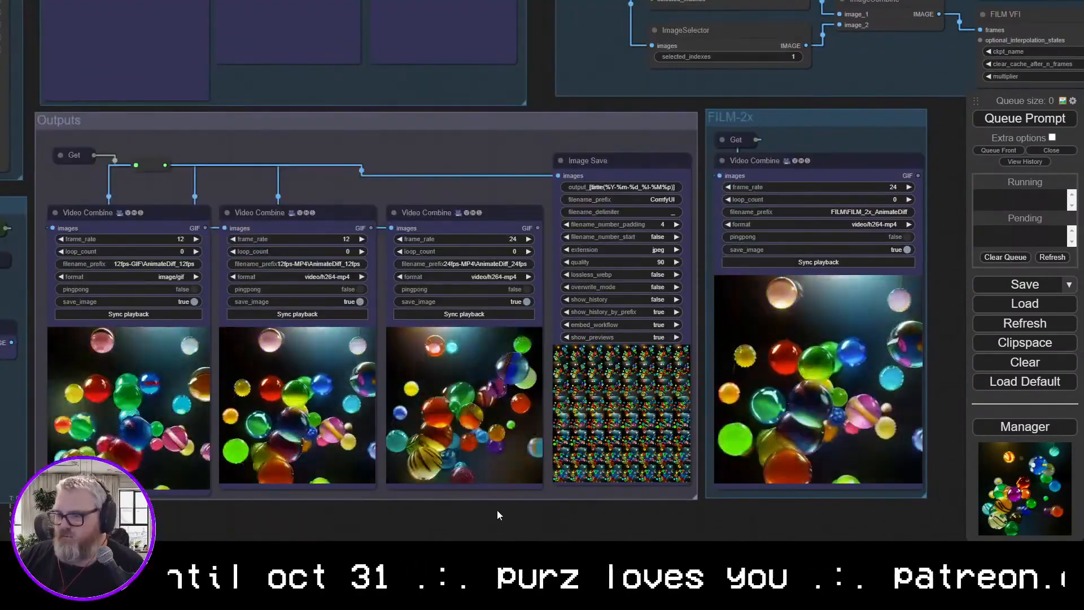
pyautogui.scroll(4, 529, 517)
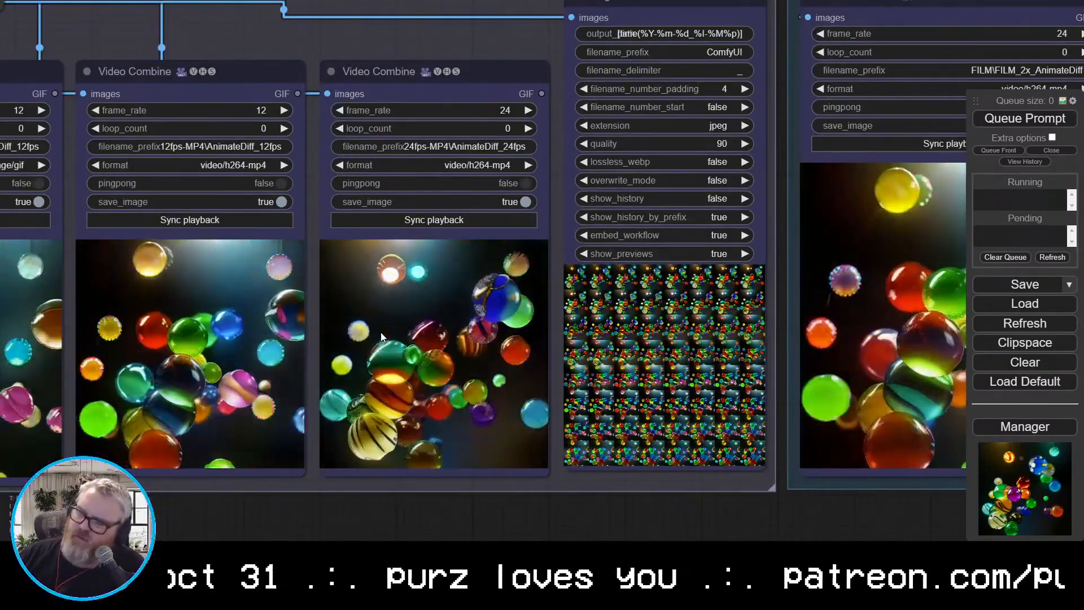
pyautogui.scroll(-5, 430, 508)
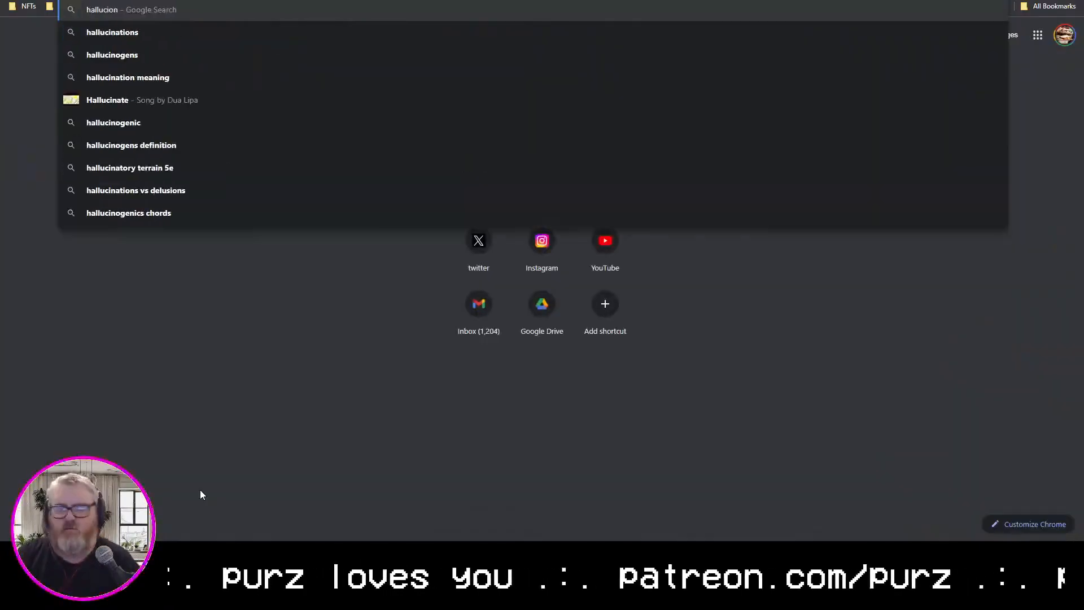
# Search the web for hallucinogen and read the Wikipedia article about the musician's releases
pyautogui.press('BackSpace')
pyautogui.press('BackSpace')
pyautogui.write('nogen')
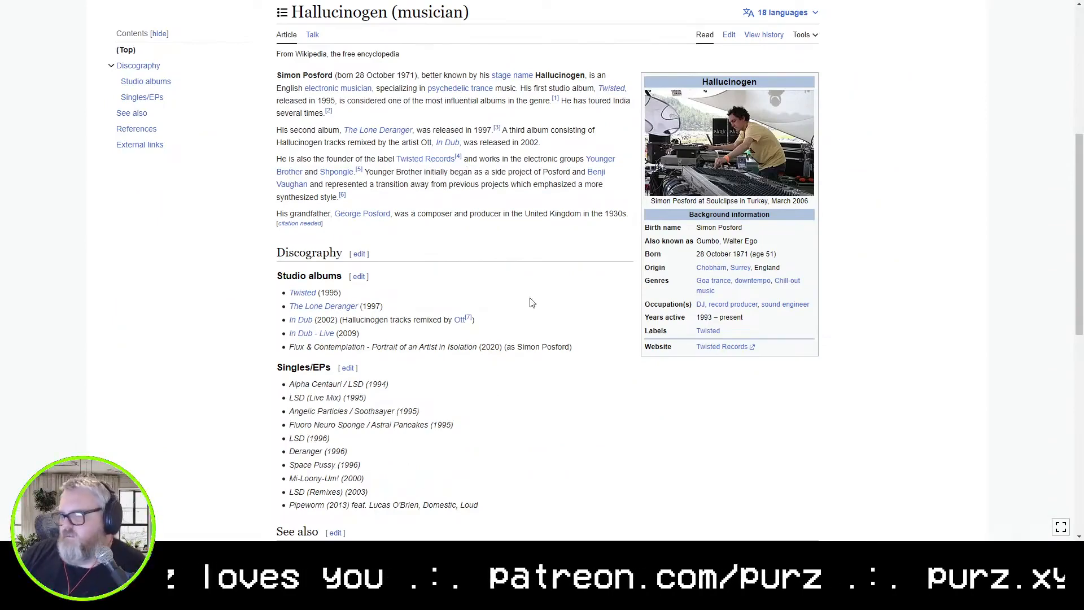
pyautogui.scroll(-1, 504, 246)
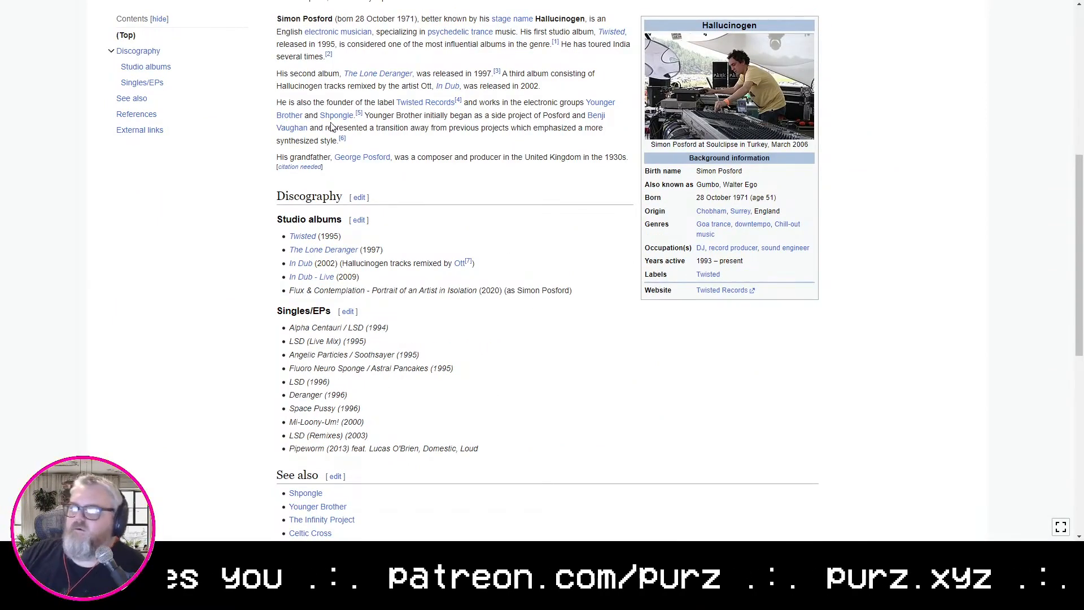
pyautogui.scroll(4, 441, 270)
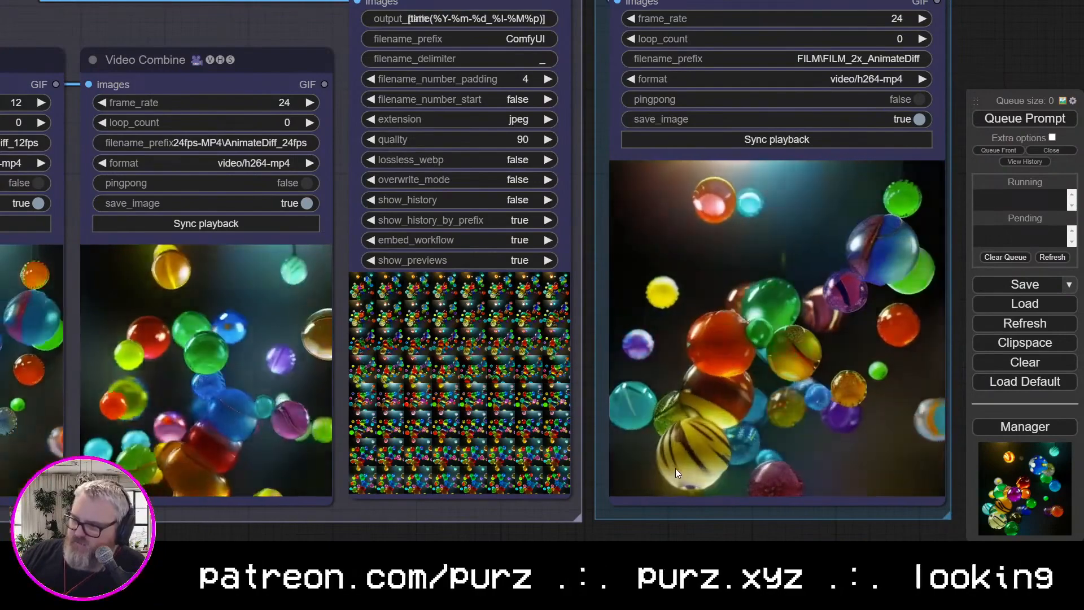
# Switch to Blender, set the viewport's render pass to Combined and hide the Plane object
pyautogui.scroll(-5, 675, 468)
pyautogui.scroll(2, 493, 516)
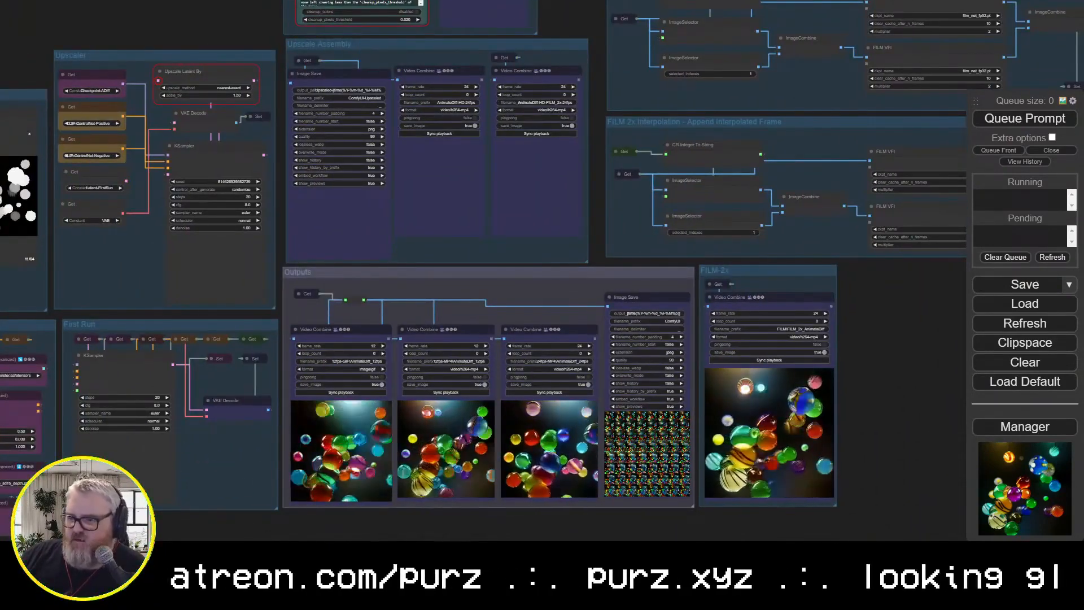
pyautogui.click(238, 503)
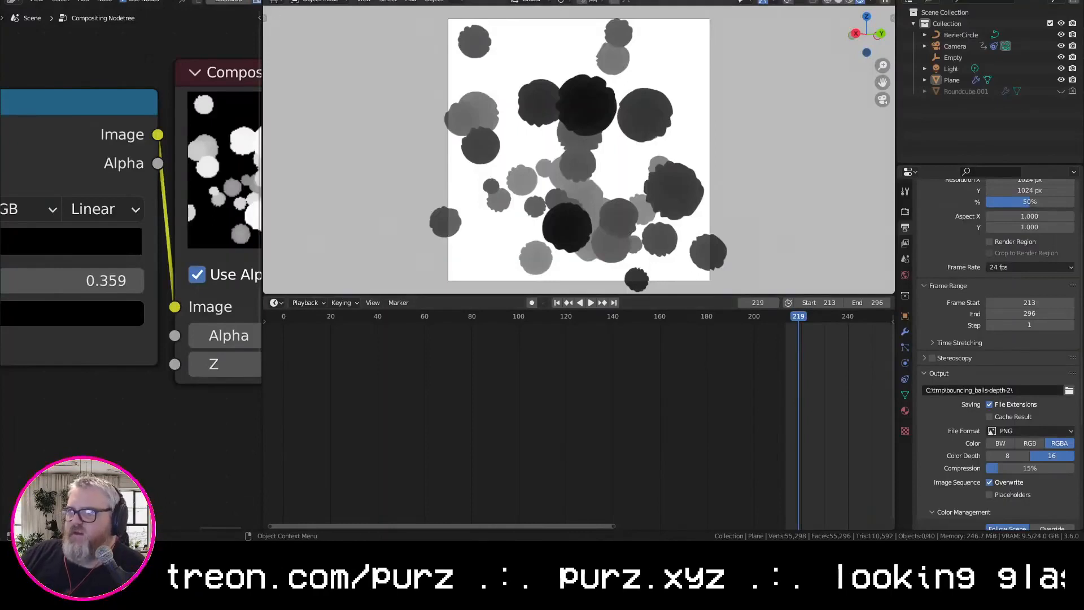
pyautogui.click(892, 4)
pyautogui.click(874, 97)
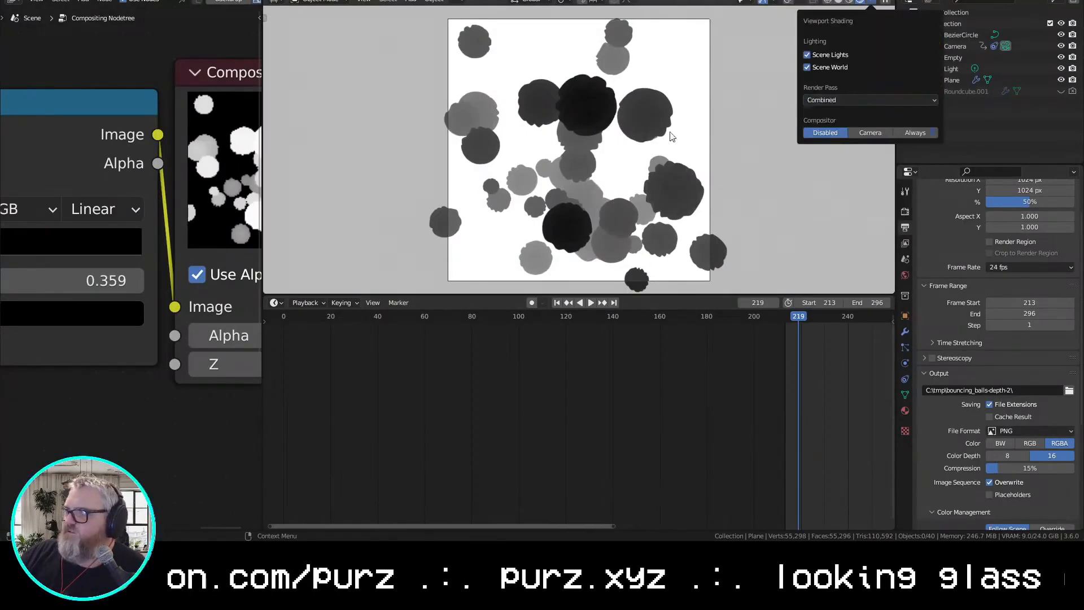
pyautogui.click(669, 131)
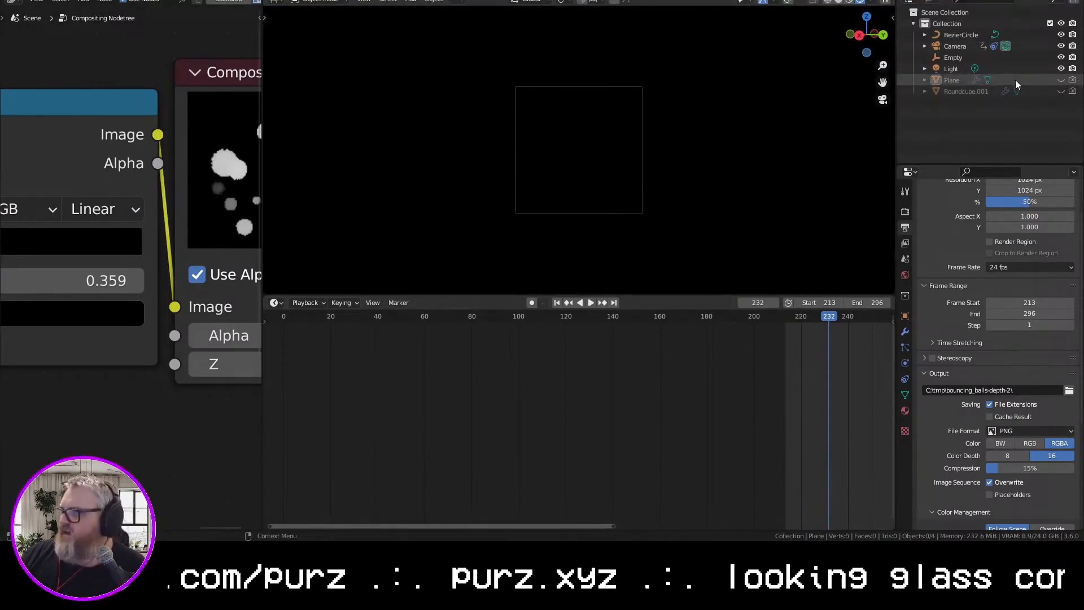
# Add a 2 m cube at the world origin and play the animation over frames 1 to 360
pyautogui.hotkey('shift', 'a')
pyautogui.moveTo(709, 176)
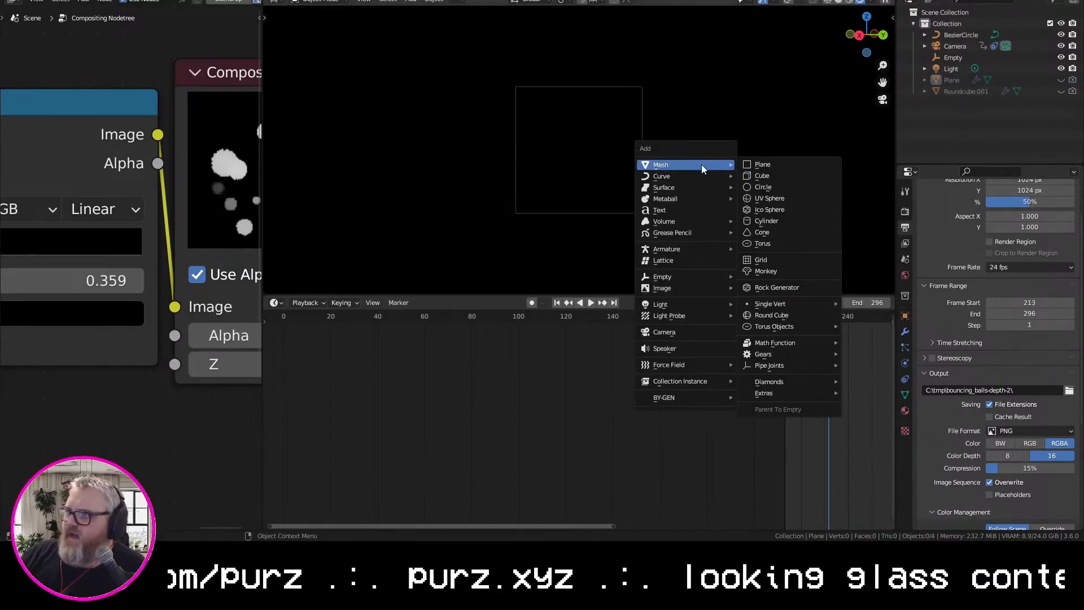
pyautogui.click(763, 175)
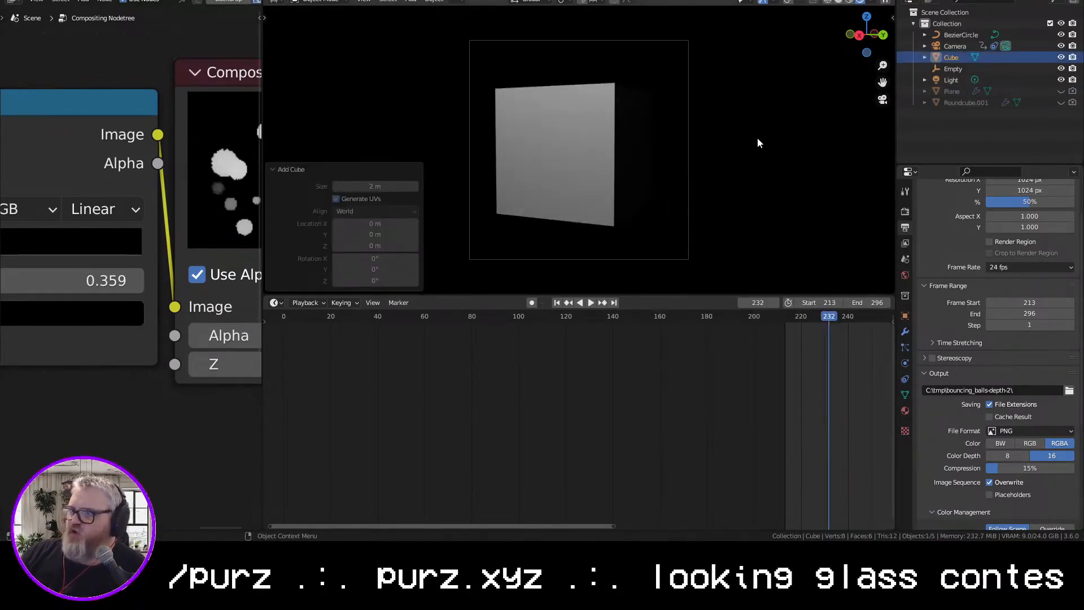
pyautogui.press('space')
pyautogui.press('BackSpace')
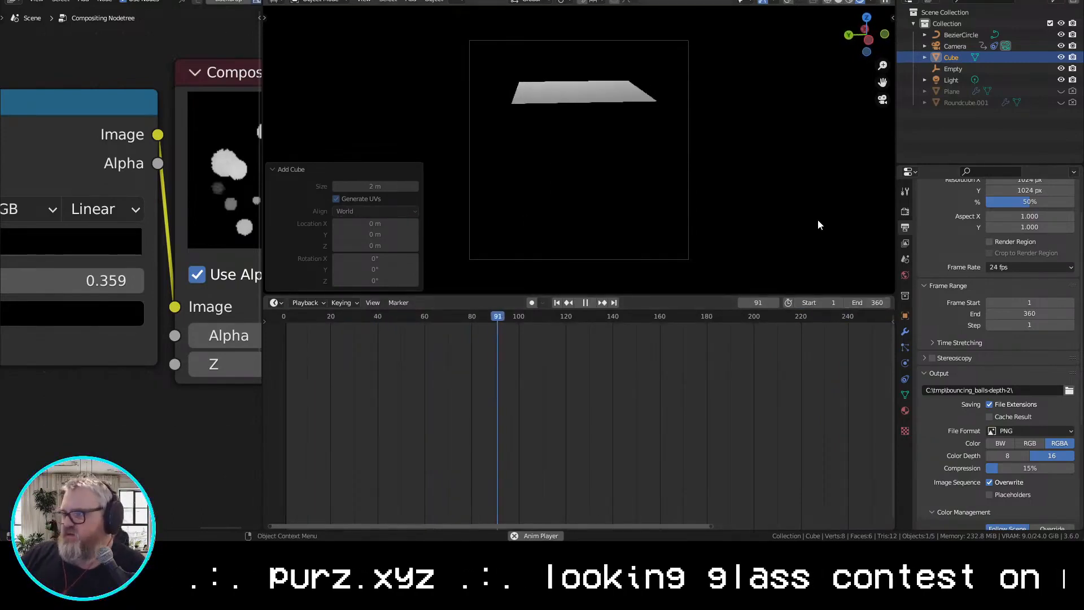
# Delete the existing Light object and add an area light at the origin
pyautogui.rightClick(958, 80)
pyautogui.click(927, 118)
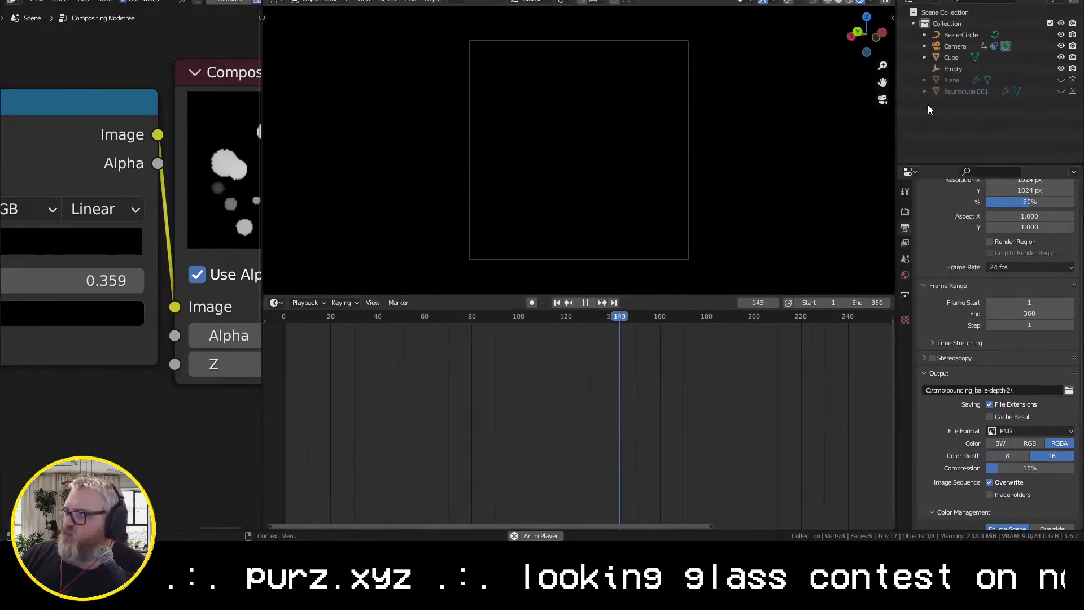
pyautogui.hotkey('shift', 'a')
pyautogui.moveTo(812, 94)
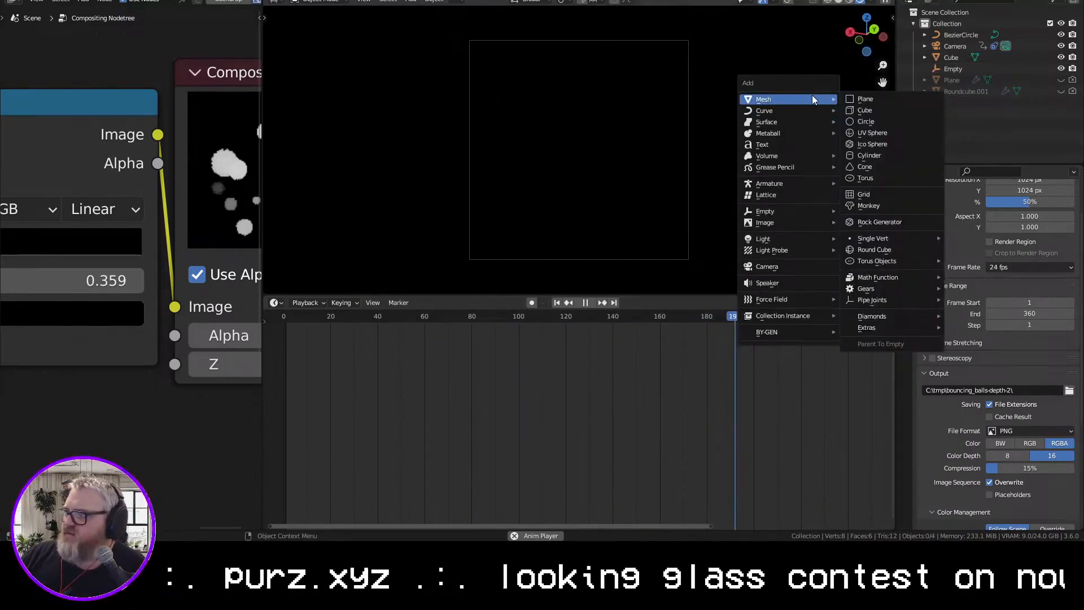
pyautogui.moveTo(763, 238)
pyautogui.click(909, 272)
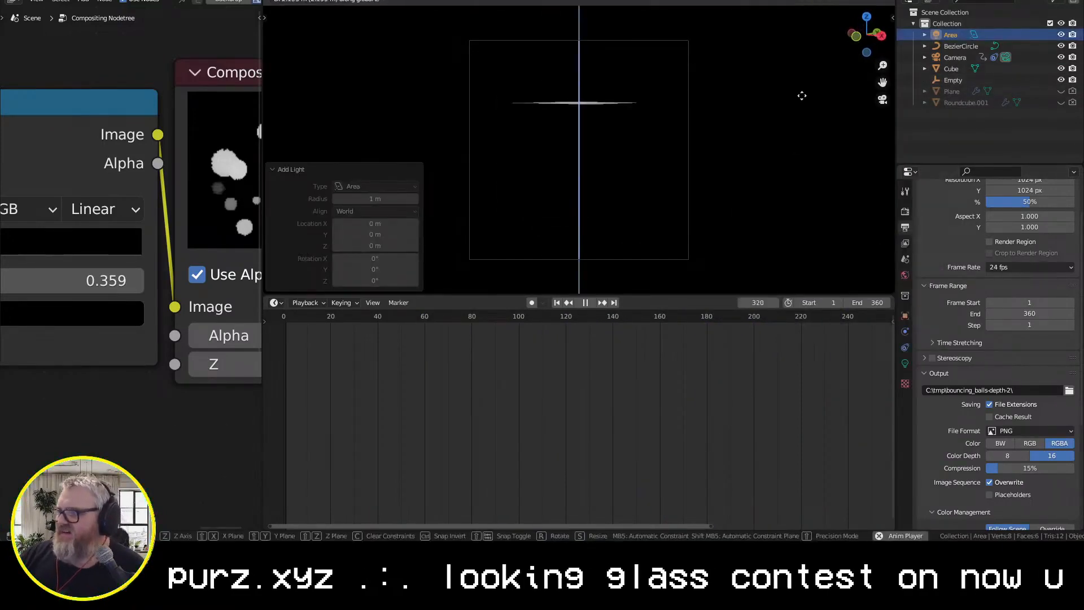
pyautogui.click(774, 13)
pyautogui.hotkey('ctrl', 'z')
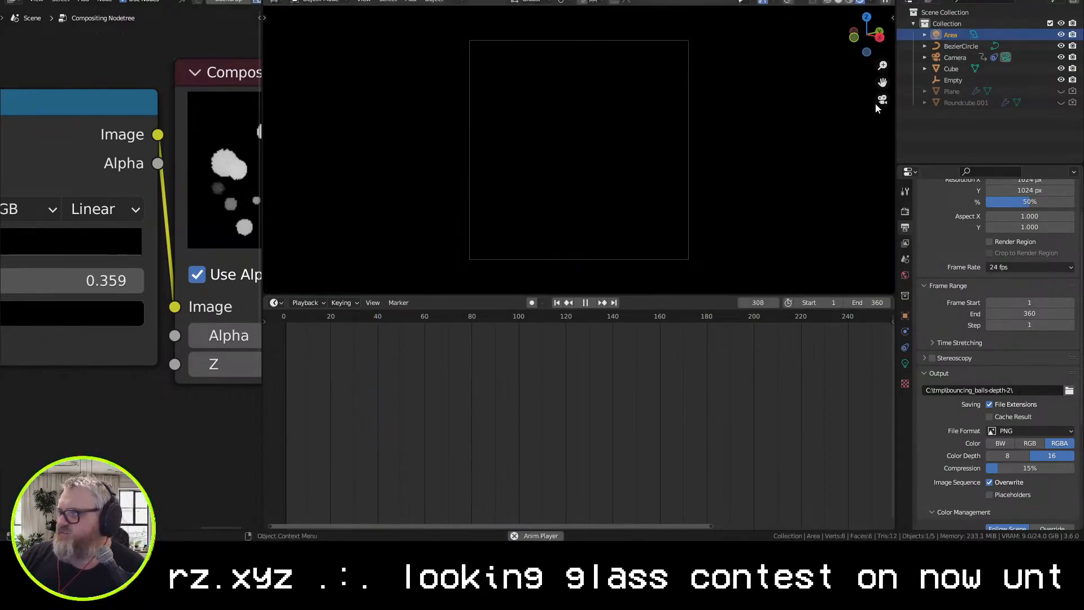
# In solid shading outside the camera view, raise the area light above the cube along Z and scale it up by about 17.07
pyautogui.click(852, 2)
pyautogui.press('KP_0')
pyautogui.press('g')
pyautogui.press('z')
pyautogui.click(727, 106)
pyautogui.press('s')
pyautogui.click(699, 346)
# Set the area light's power to about 501.2 W and return the viewport to rendered shading
pyautogui.click(905, 363)
pyautogui.moveTo(1011, 287); pyautogui.dragTo(1039, 287)
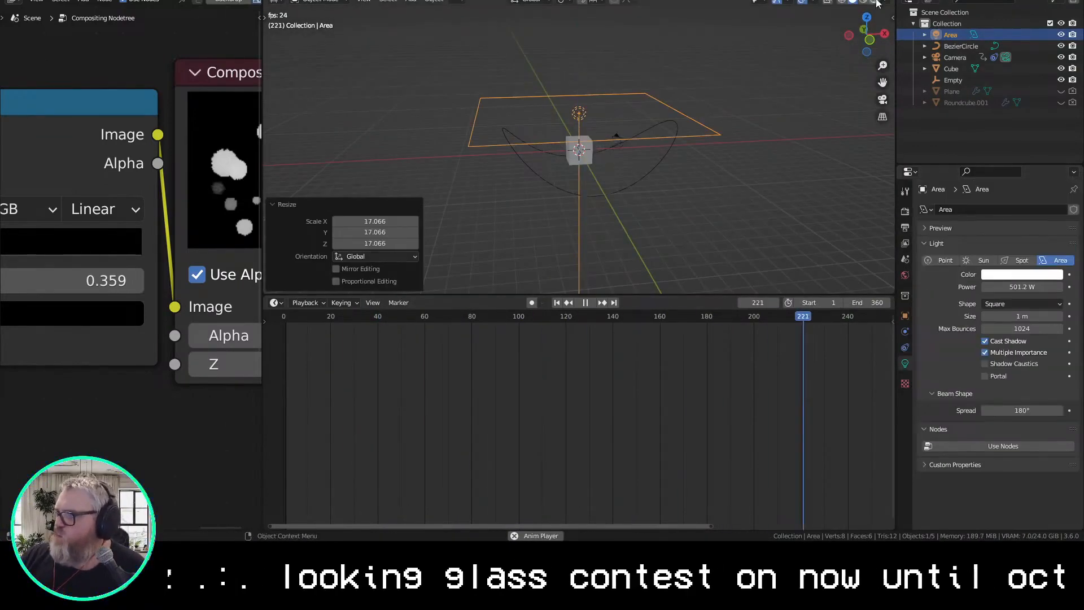
pyautogui.click(860, 1)
pyautogui.moveTo(740, 175); pyautogui.dragTo(792, 152, button='middle')
# Deselect all objects and place the 3D cursor on the cube
pyautogui.press('a')
pyautogui.press('a')
pyautogui.press('a')
pyautogui.press('a')
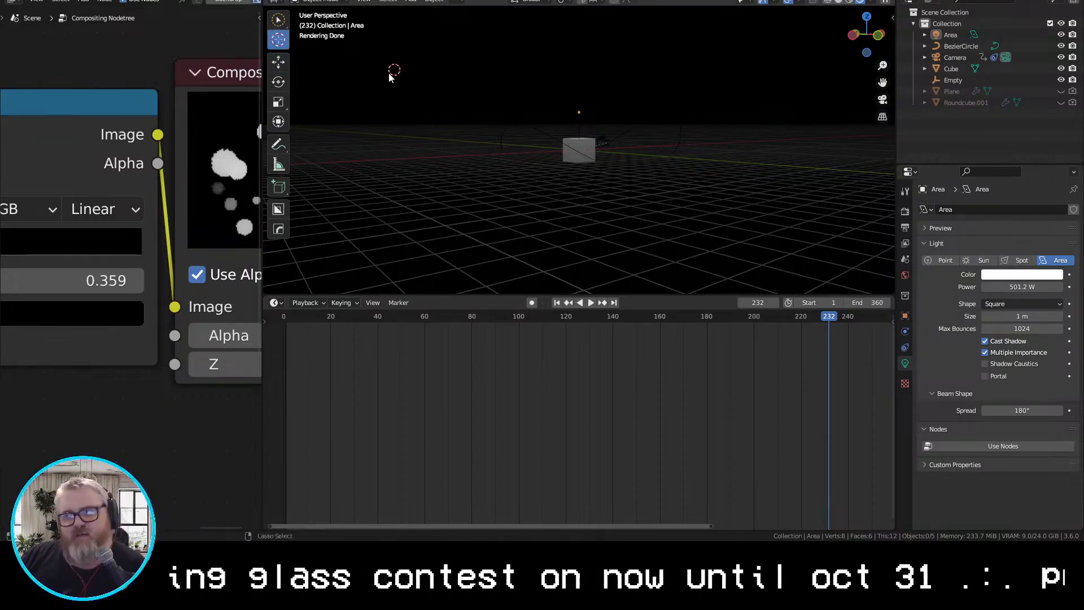
pyautogui.moveTo(398, 76); pyautogui.dragTo(580, 153)
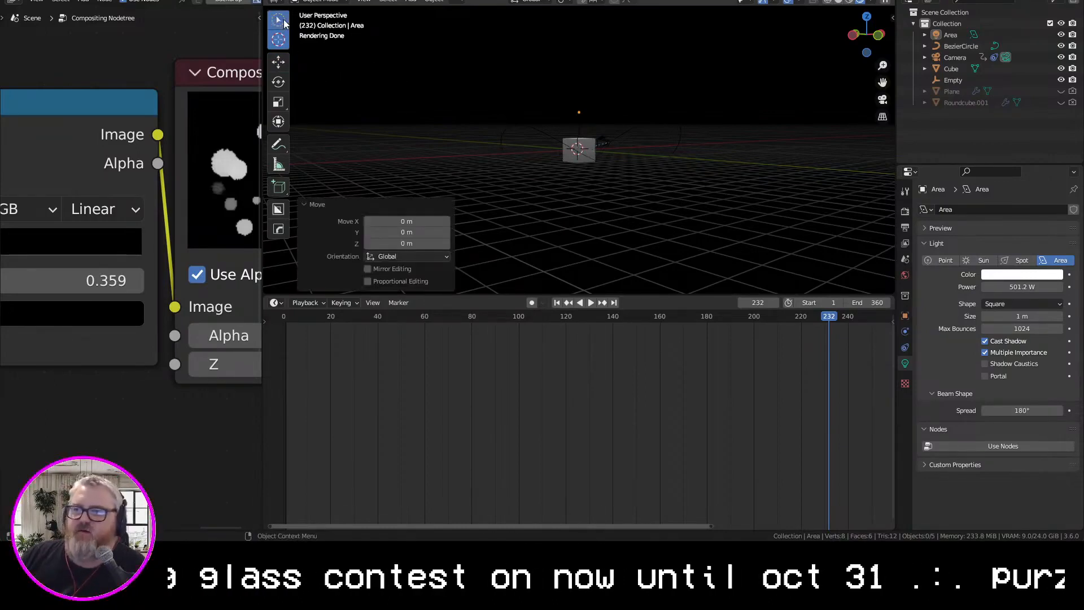
# Switch the selection tool to Tweak and select the BezierCircle curve around the cube
pyautogui.click(436, 80)
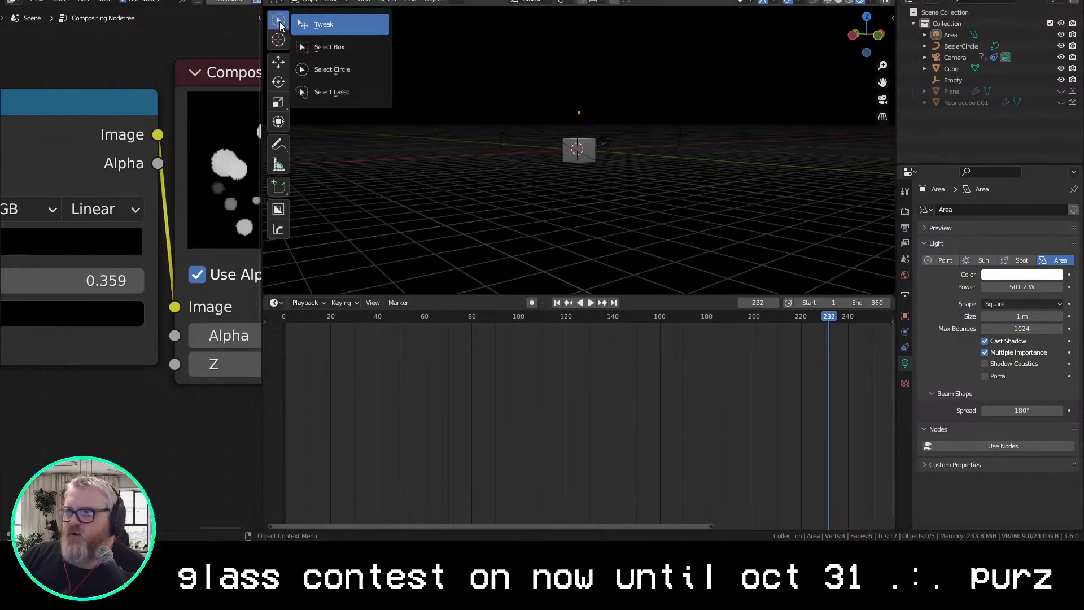
pyautogui.click(316, 31)
pyautogui.click(631, 171)
pyautogui.scroll(6, 621, 208)
pyautogui.moveTo(622, 211); pyautogui.dragTo(560, 163, button='middle')
pyautogui.scroll(-4, 560, 162)
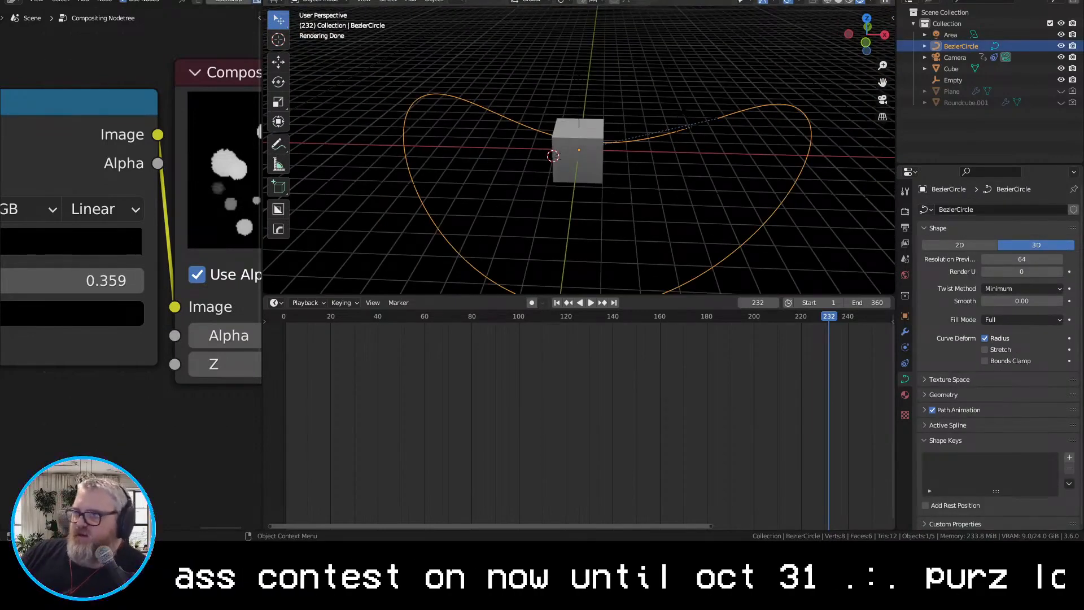
# Snap the 3D cursor to the scene origin at the cube's center and start playing the animation
pyautogui.hotkey('shift', 's')
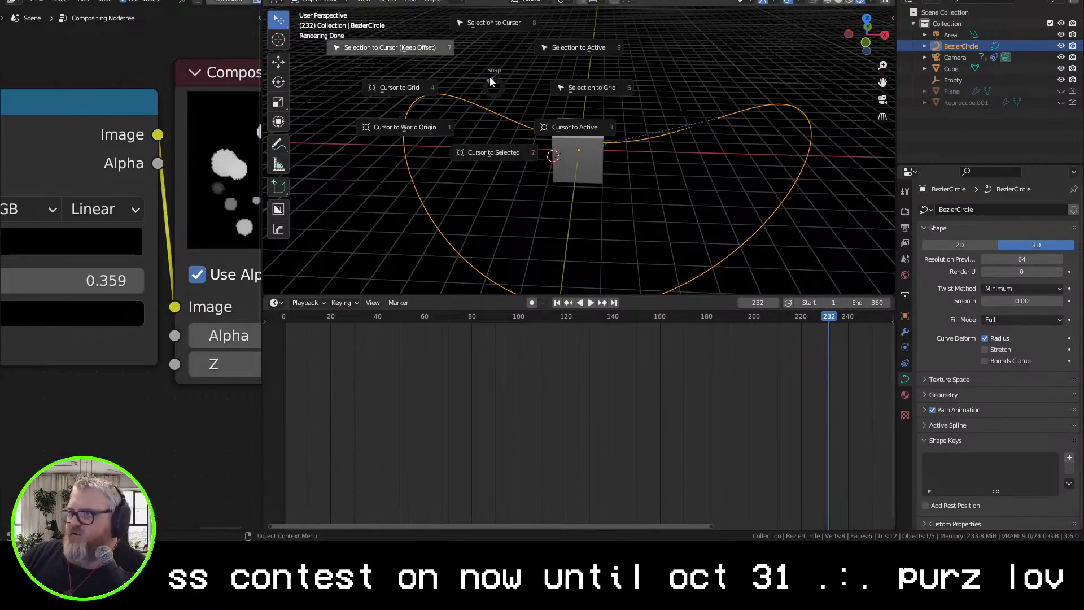
pyautogui.click(422, 75)
pyautogui.moveTo(334, 195); pyautogui.dragTo(714, 170, button='middle')
pyautogui.press('space')
pyautogui.press('space')
# Select the cube, look through the camera and scale the cube to 0.5 on all axes
pyautogui.click(592, 169)
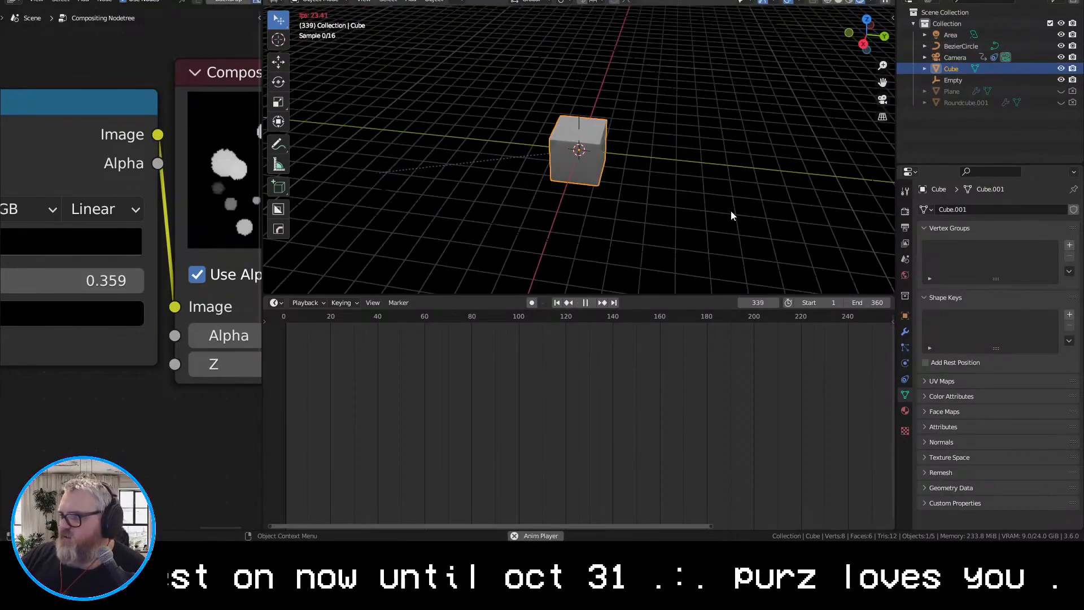
pyautogui.click(883, 100)
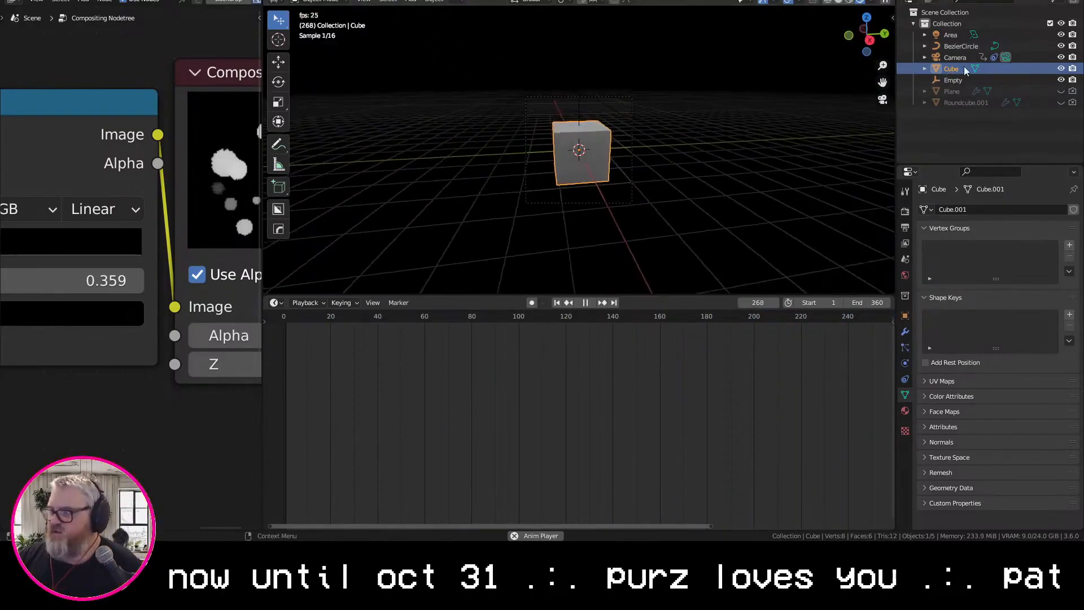
pyautogui.click(739, 137)
pyautogui.click(611, 141)
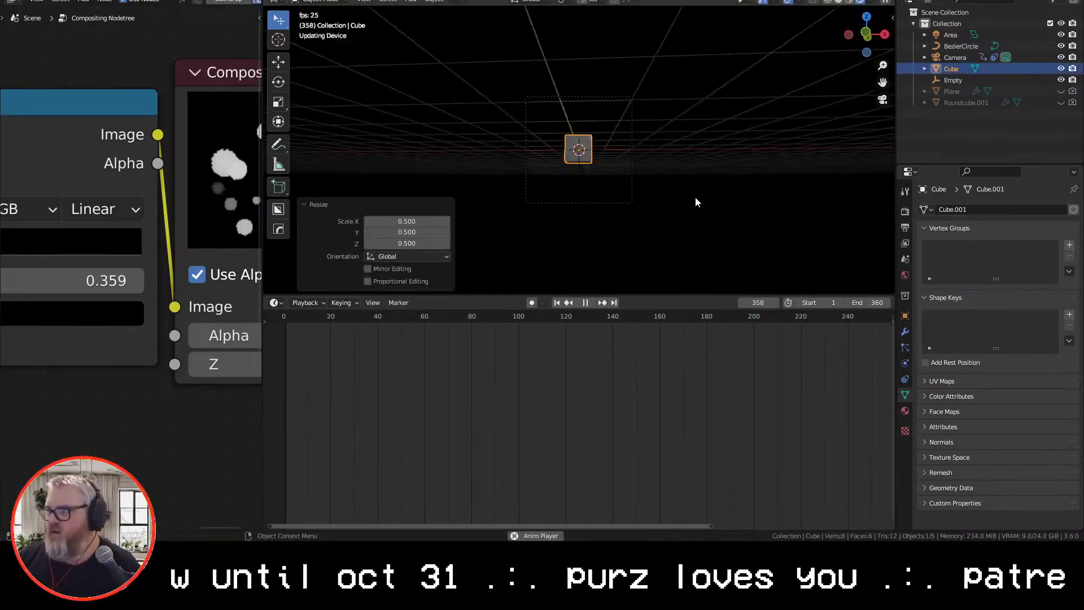
pyautogui.click(696, 199)
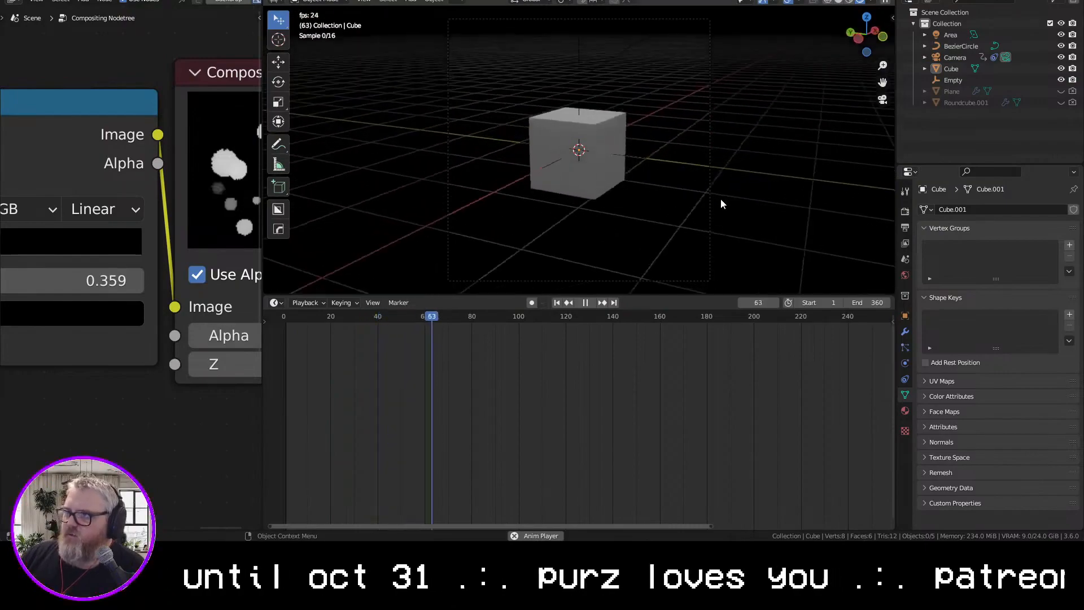
# Select the cube and change the timeline area to the Graph Editor
pyautogui.click(585, 155)
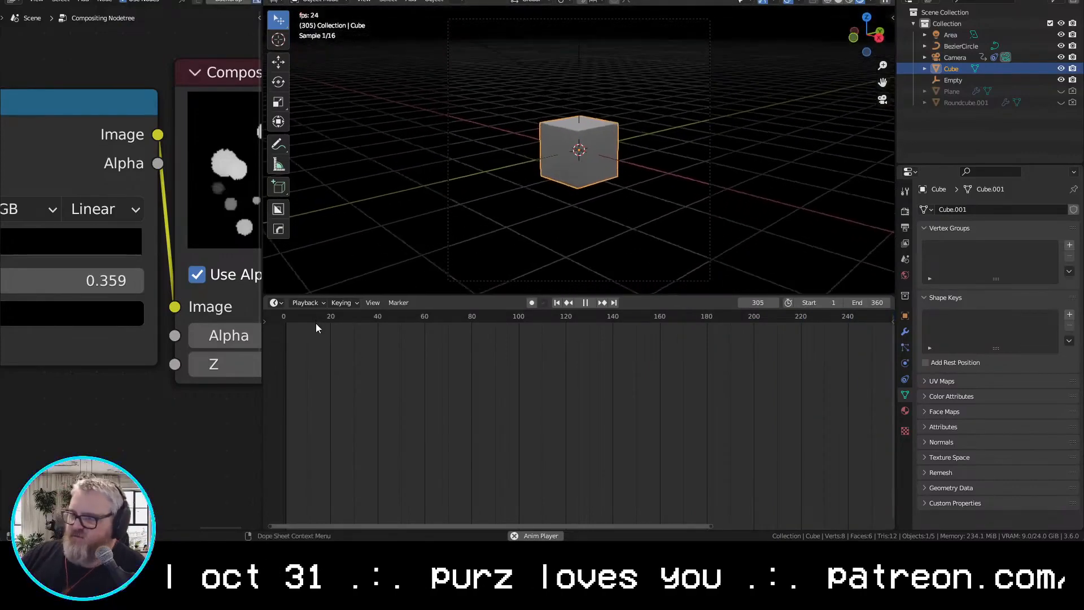
pyautogui.click(276, 302)
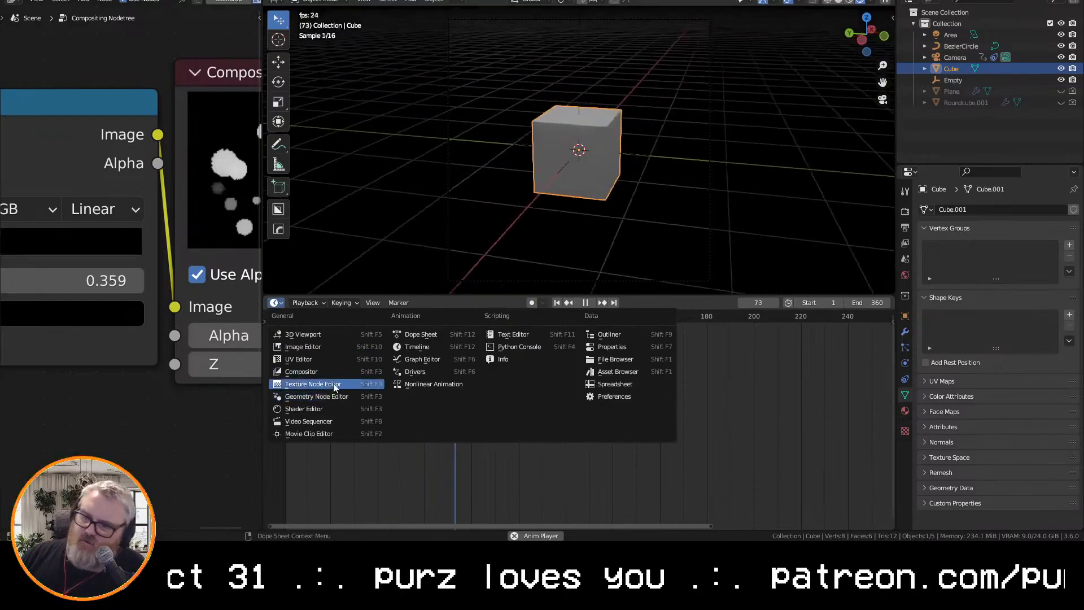
pyautogui.click(445, 358)
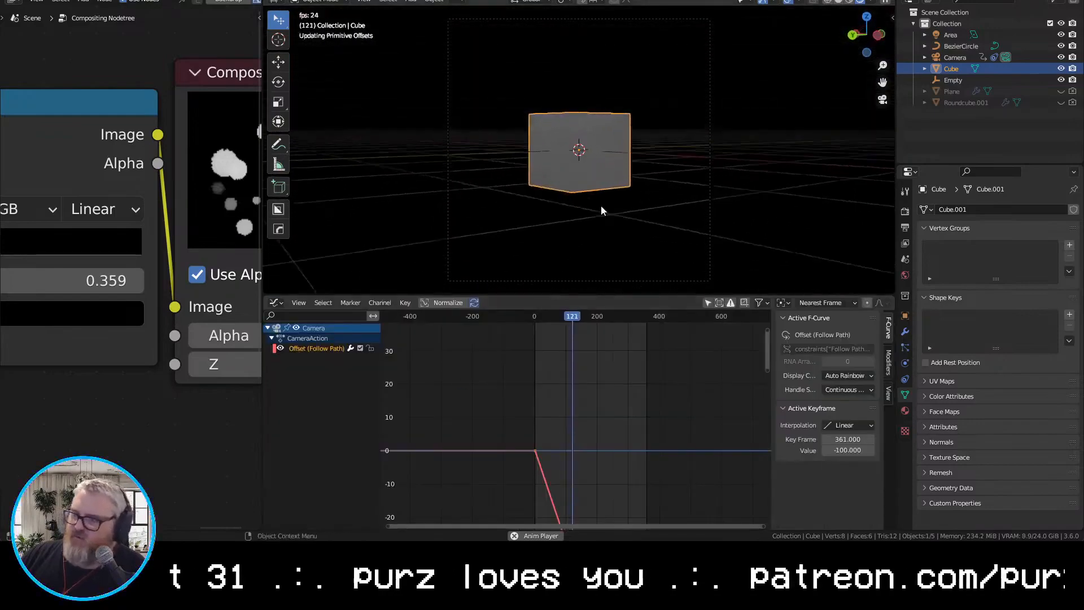
# Stop the playback, return to frame 1 and keyframe the cube's scale on X, Y and Z
pyautogui.click(905, 316)
pyautogui.press('space')
pyautogui.hotkey('shift', 'Left')
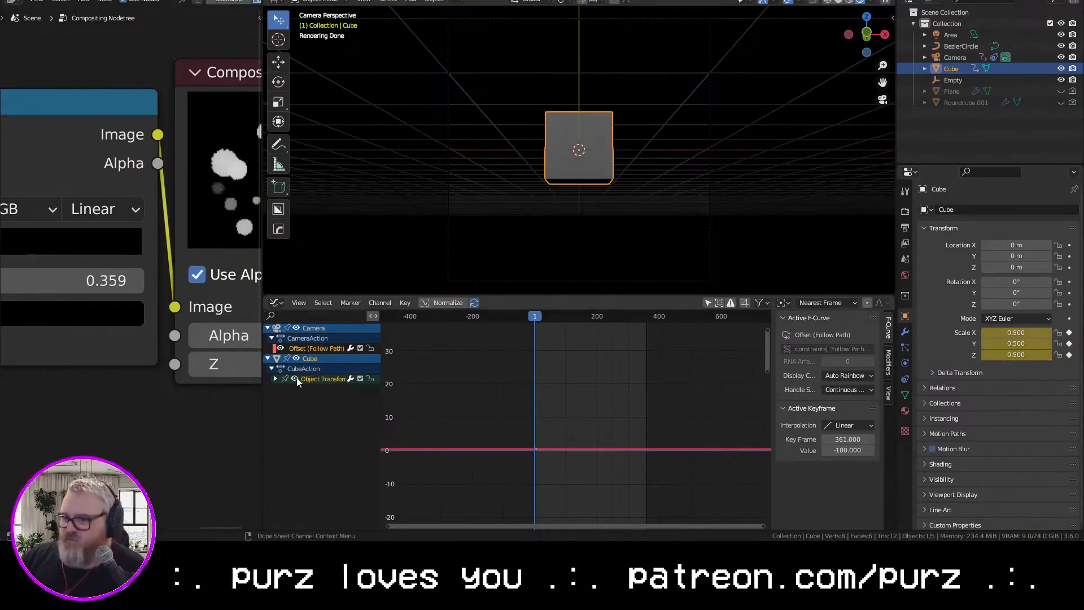
# Bake a sound file from the Desktop folder into the cube's Z Scale F-curve and play the animation
pyautogui.click(398, 448)
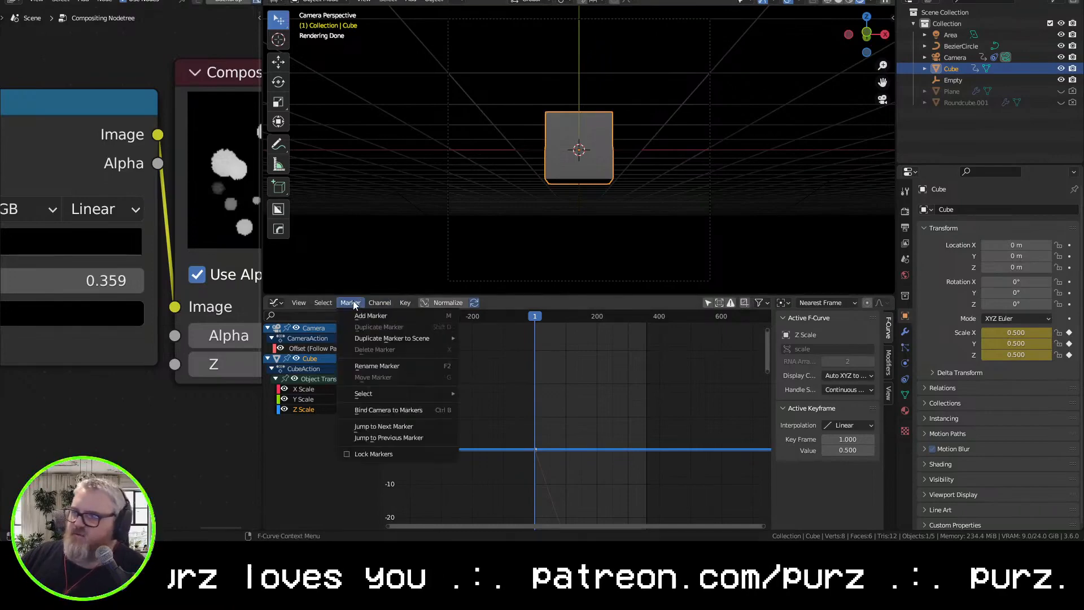
pyautogui.click(404, 303)
pyautogui.click(395, 44)
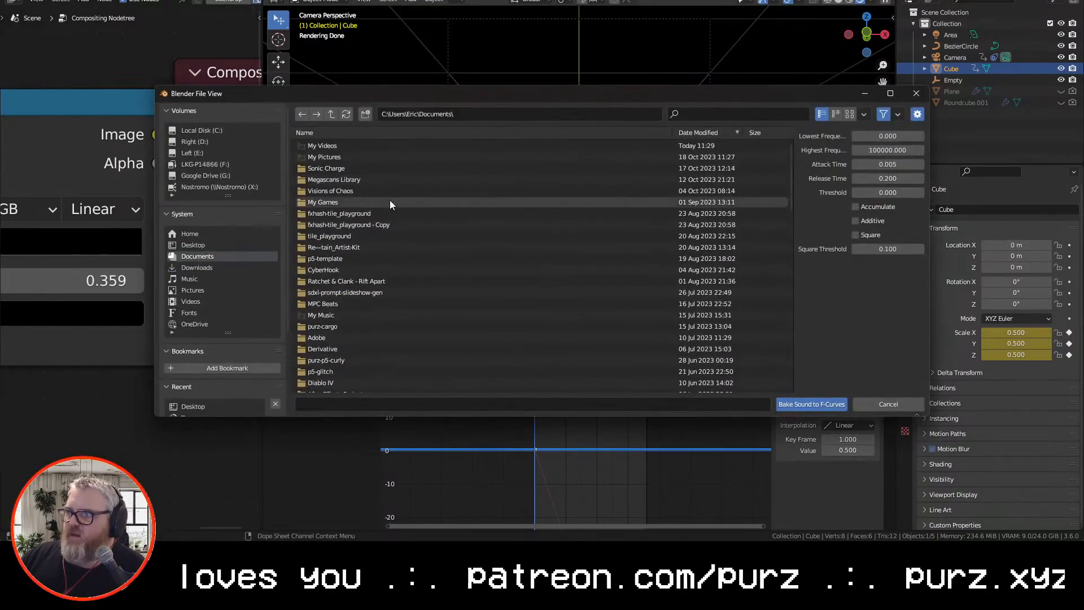
pyautogui.click(203, 153)
pyautogui.click(200, 130)
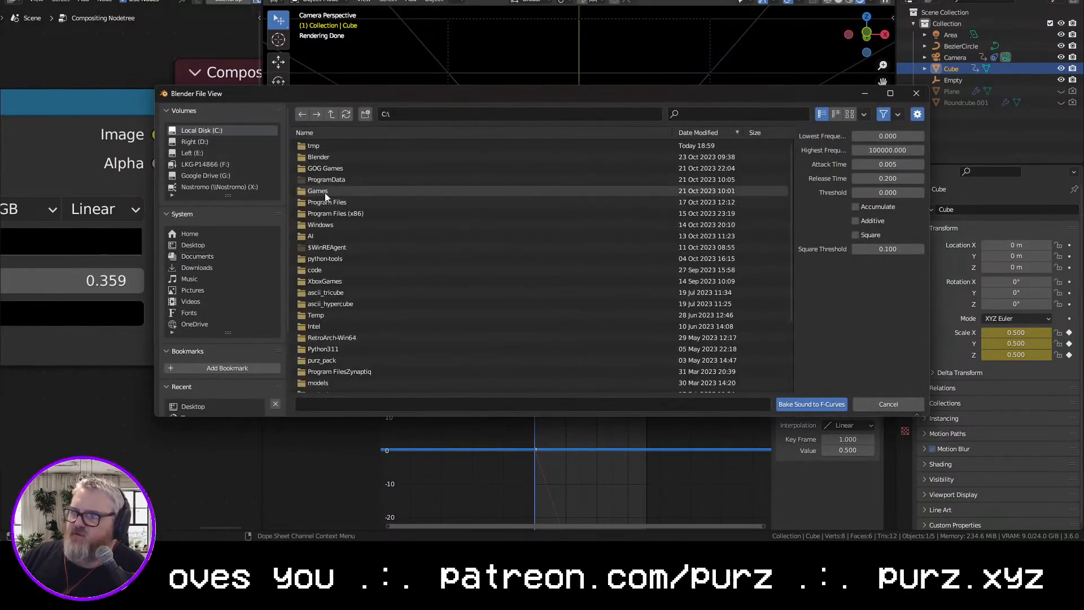
pyautogui.click(192, 245)
pyautogui.doubleClick(339, 202)
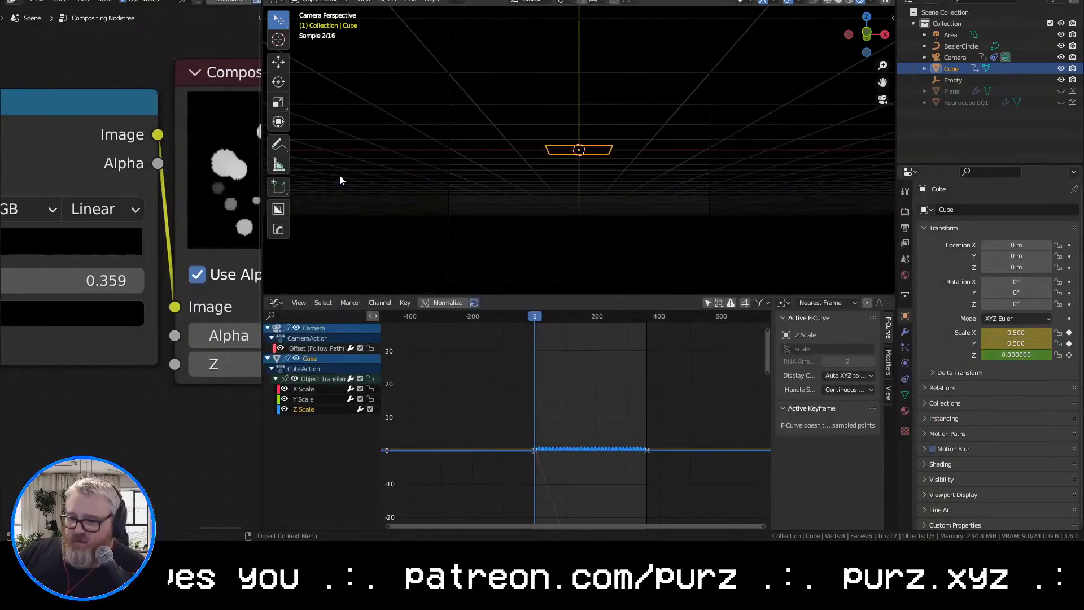
pyautogui.press('space')
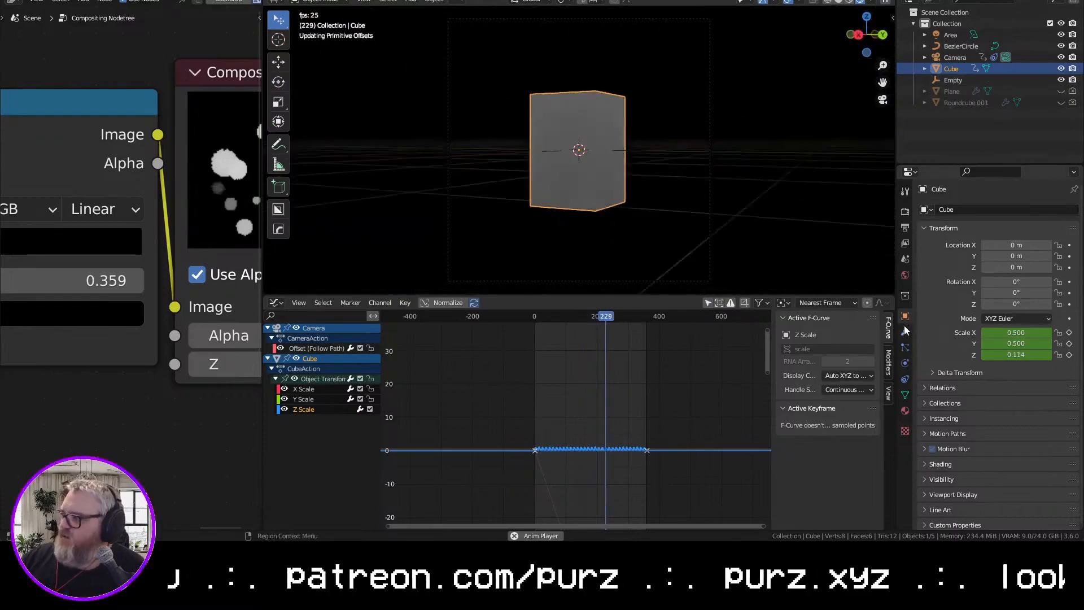
# Add an Investigation shake to the camera with Camera Shakify and set its influence to 0.30
pyautogui.click(905, 331)
pyautogui.click(940, 209)
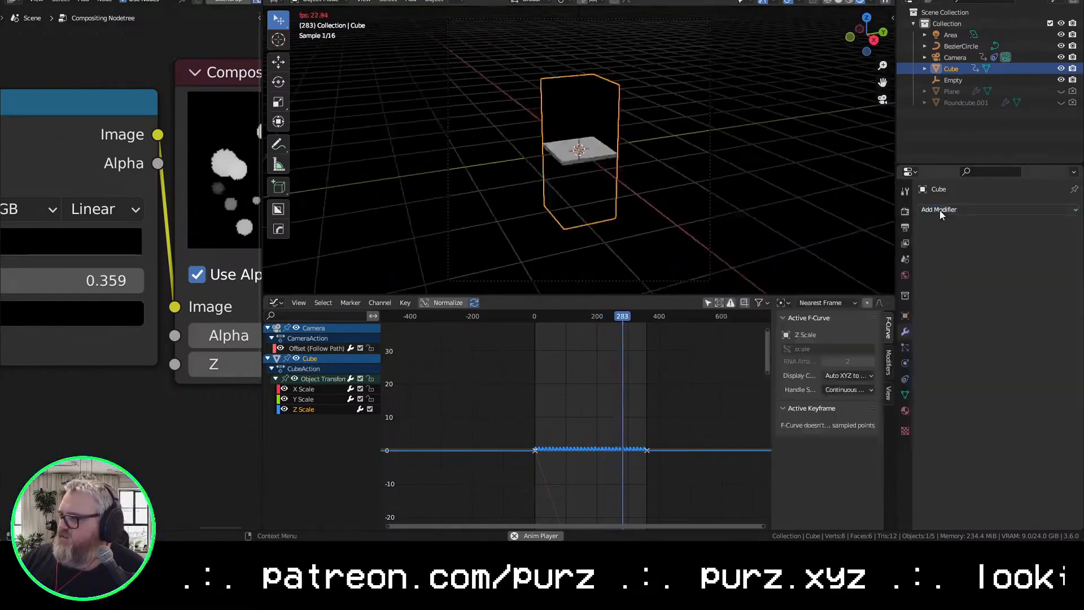
pyautogui.click(955, 58)
pyautogui.click(905, 363)
pyautogui.scroll(-8, 1011, 429)
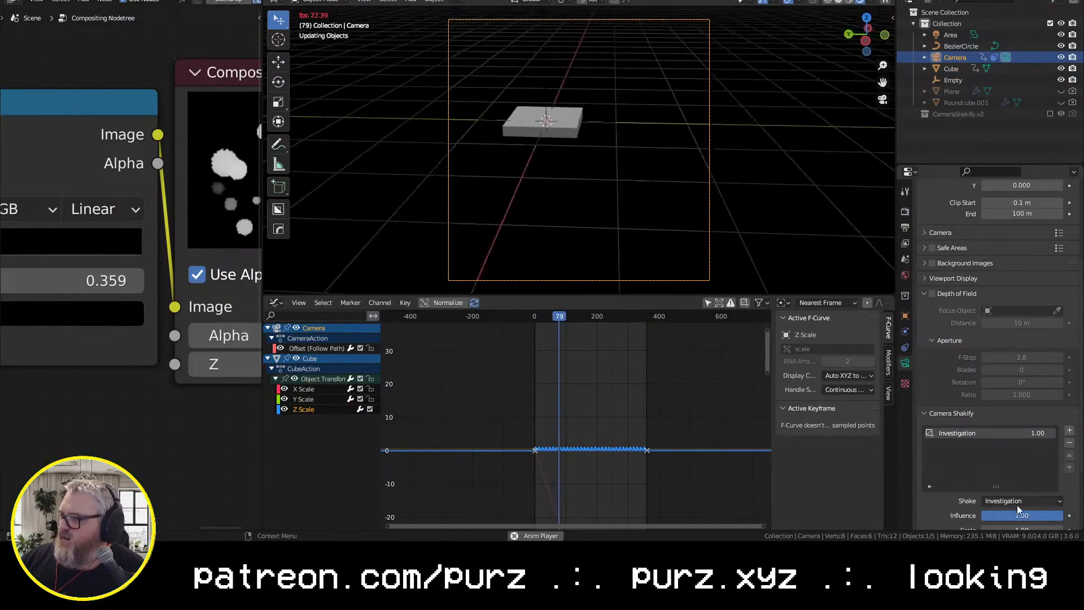
pyautogui.moveTo(1028, 518); pyautogui.dragTo(971, 518)
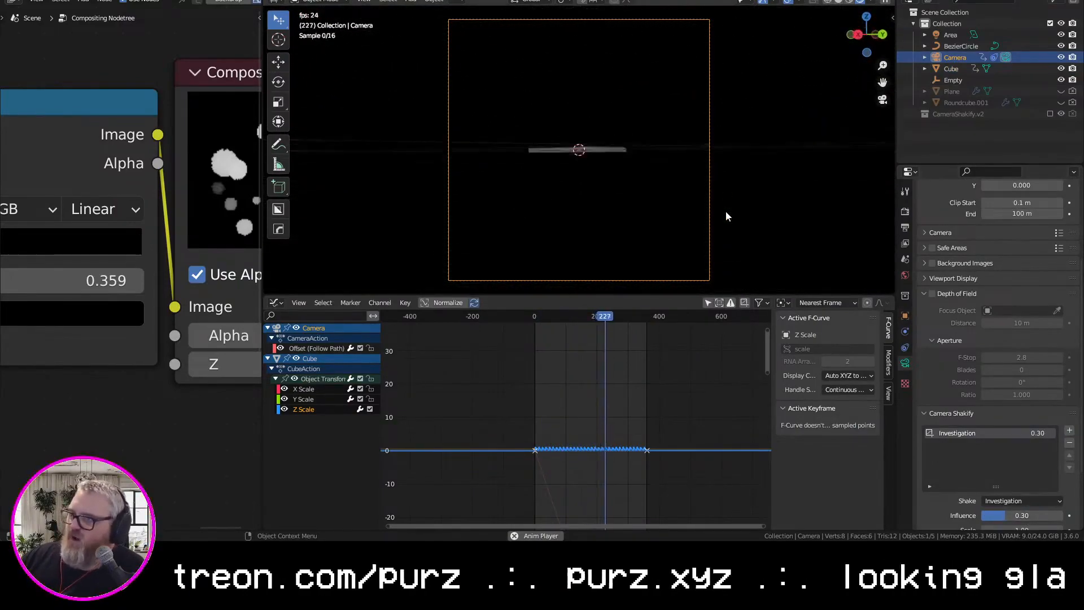
# Add a floor plane, move it down about 2.66 m along Z and scale it up by about 50.05
pyautogui.hotkey('shift', 'a')
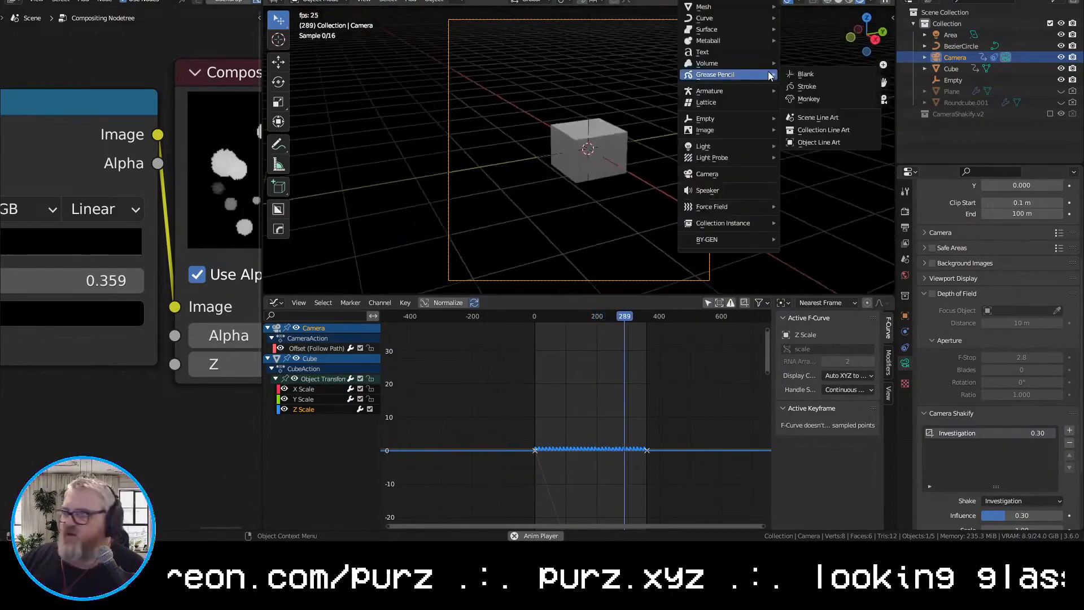
pyautogui.moveTo(757, 8)
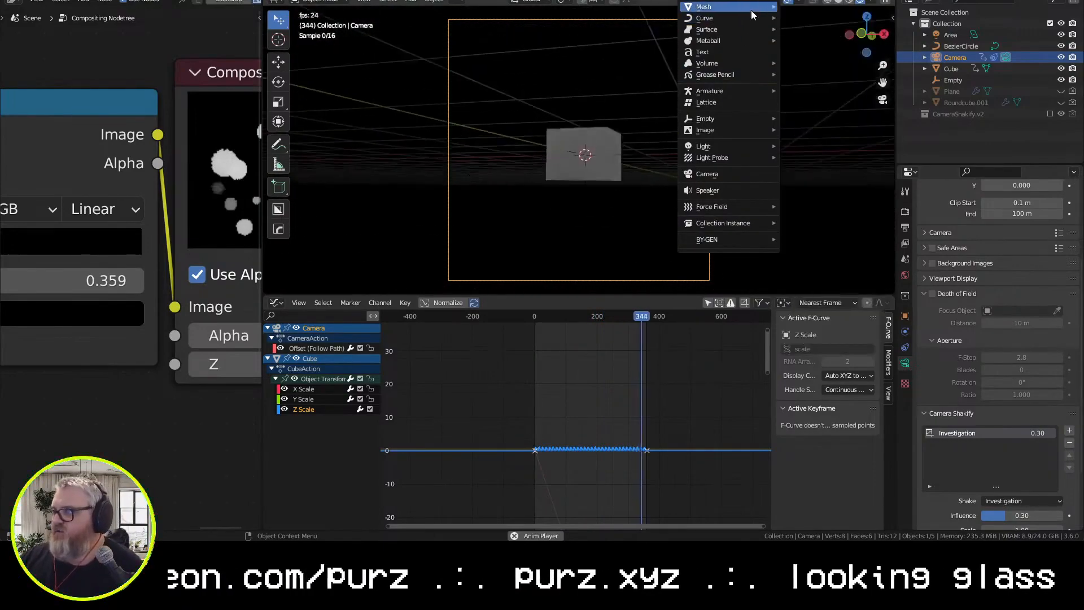
pyautogui.click(802, 13)
pyautogui.press('g')
pyautogui.press('z')
pyautogui.click(774, 198)
pyautogui.press('s')
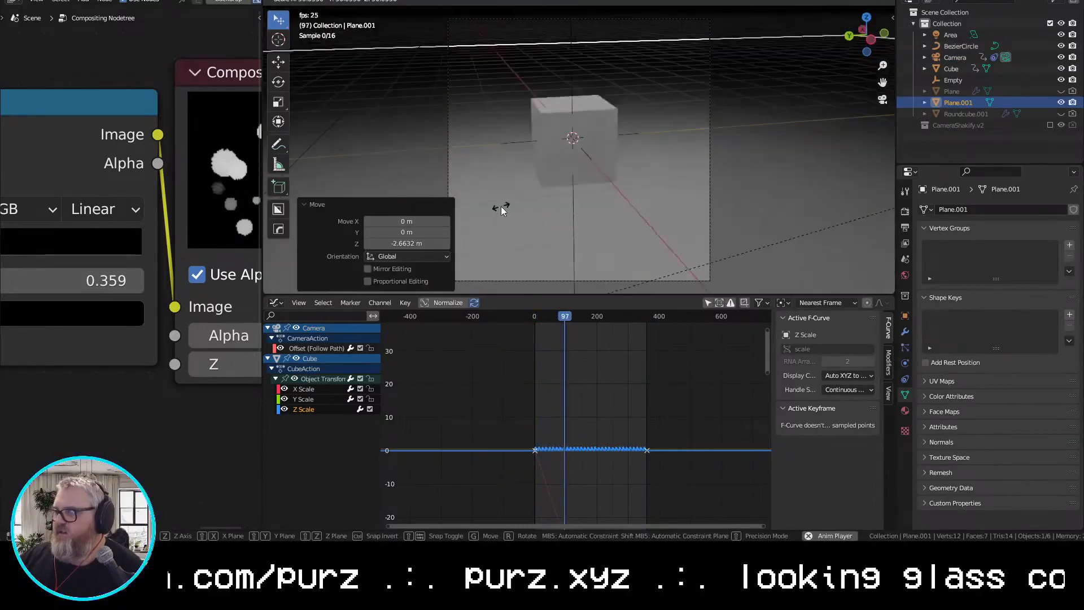
pyautogui.click(868, 87)
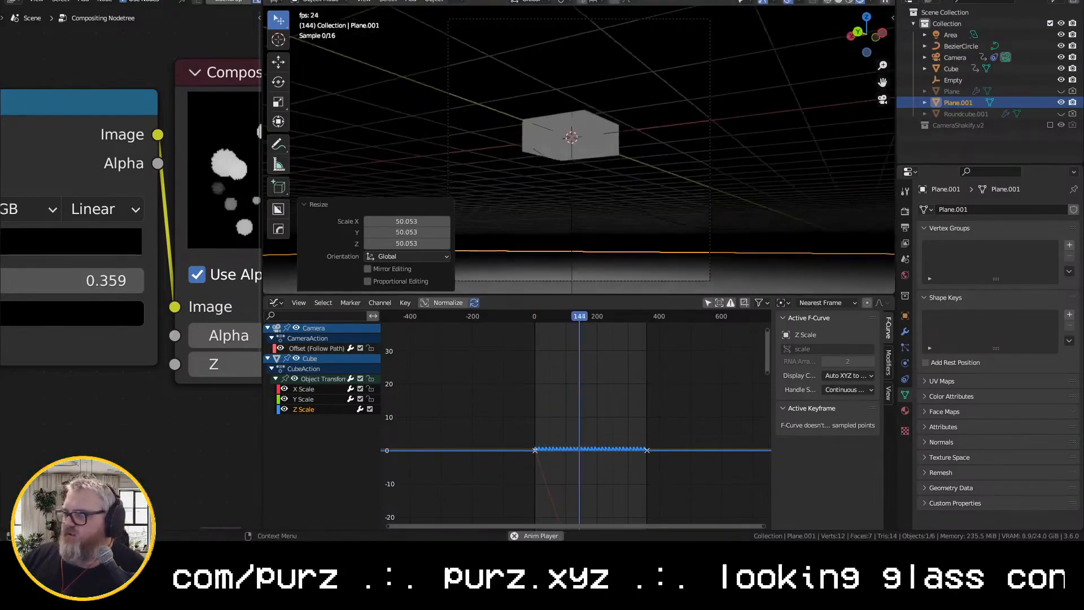
# Preview the animated camera view with the viewport overlays hidden, restore the overlays and stop the playback
pyautogui.click(788, 2)
pyautogui.click(788, 3)
pyautogui.press('KP_0')
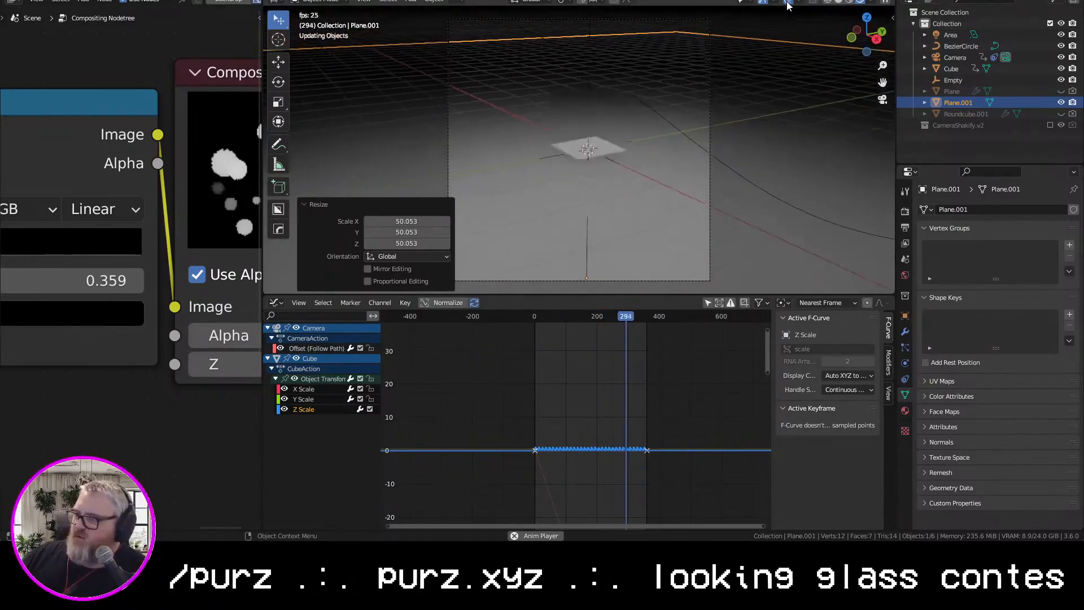
pyautogui.press('space')
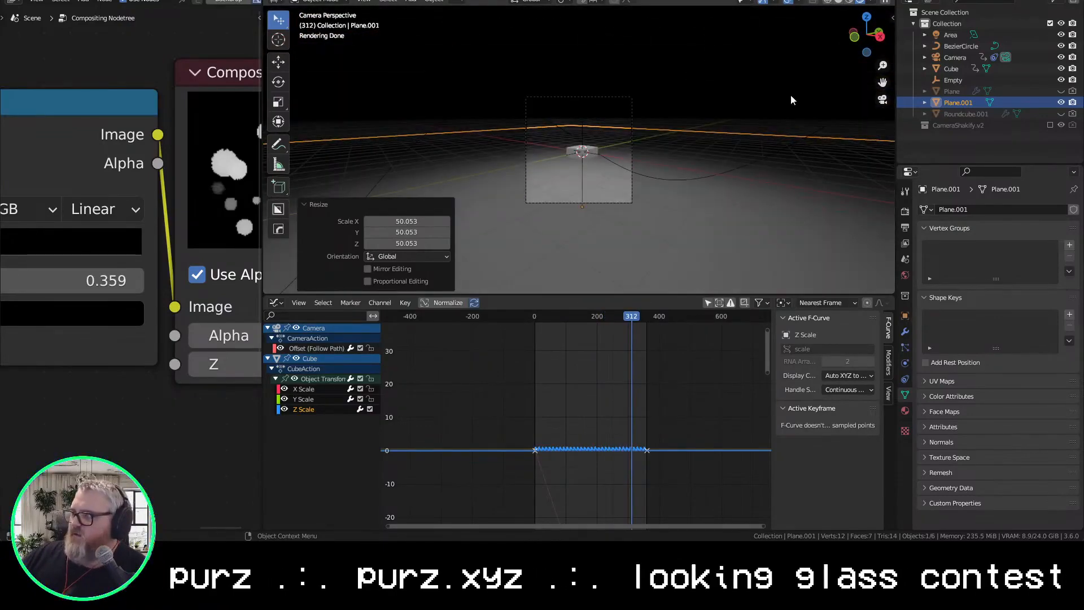
# Raise a control point of the BezierCircle camera path by about 1.6 m along Z and play the animation
pyautogui.click(943, 46)
pyautogui.press('KP_Decimal')
pyautogui.keyDown('shift'); pyautogui.moveTo(703, 149); pyautogui.dragTo(676, 135, button='middle'); pyautogui.keyUp('shift')
pyautogui.scroll(8, 676, 142)
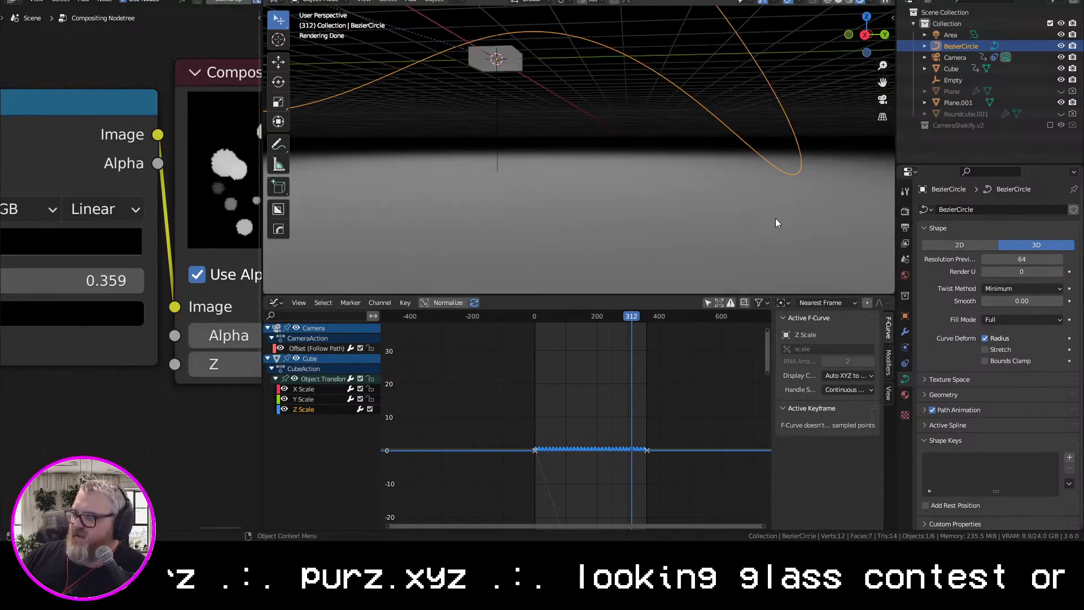
pyautogui.press('Tab')
pyautogui.press('g')
pyautogui.press('z')
pyautogui.click(801, 101)
pyautogui.press('space')
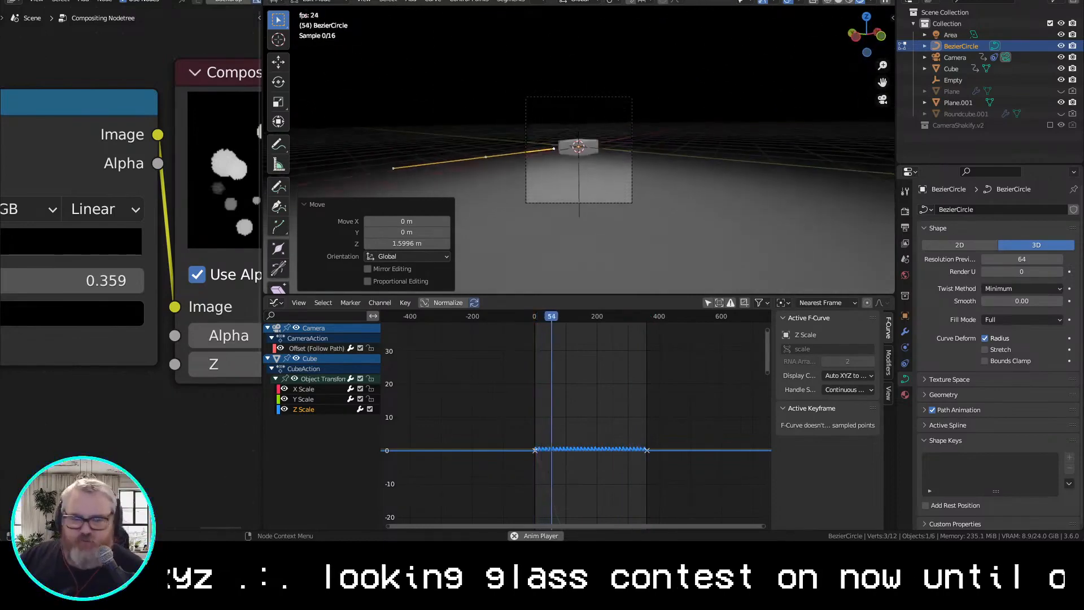
# Leave curve editing and add a second plane mesh to the scene
pyautogui.hotkey('shift', 'a')
pyautogui.hotkey('shift', 'a')
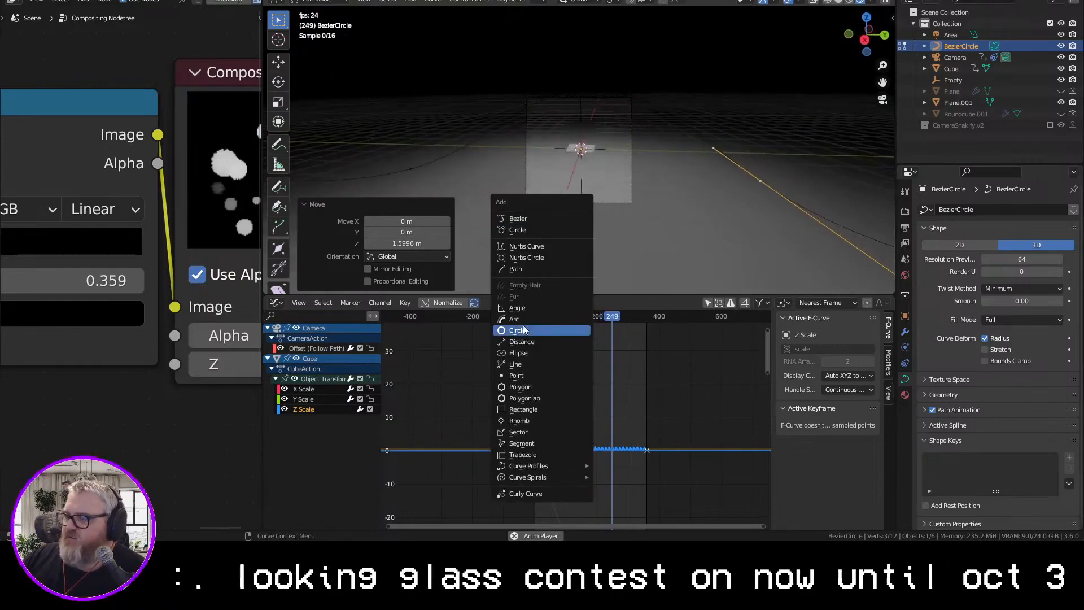
pyautogui.press('Tab')
pyautogui.click(747, 141)
pyautogui.hotkey('shift', 'a')
pyautogui.moveTo(724, 129)
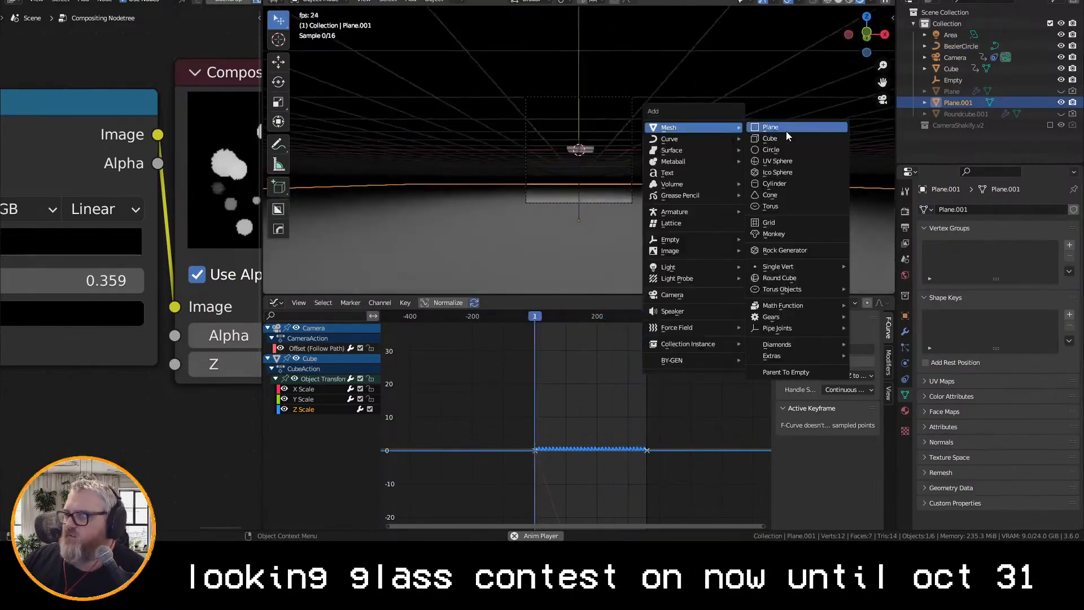
pyautogui.click(769, 127)
# Scale the second plane up to span the scene and move it up about 0.52 m along Z
pyautogui.press('g')
pyautogui.press('s')
pyautogui.click(800, 15)
pyautogui.press('g')
pyautogui.press('z')
pyautogui.click(784, 110)
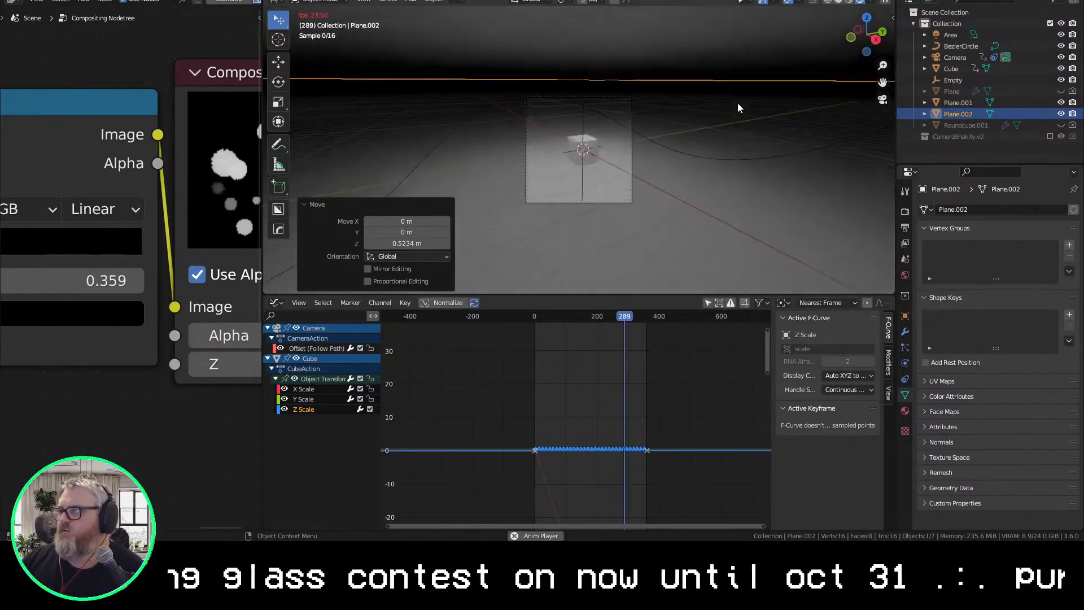
# Hide the viewport overlays and remove the Investigation shake from the camera
pyautogui.click(788, 2)
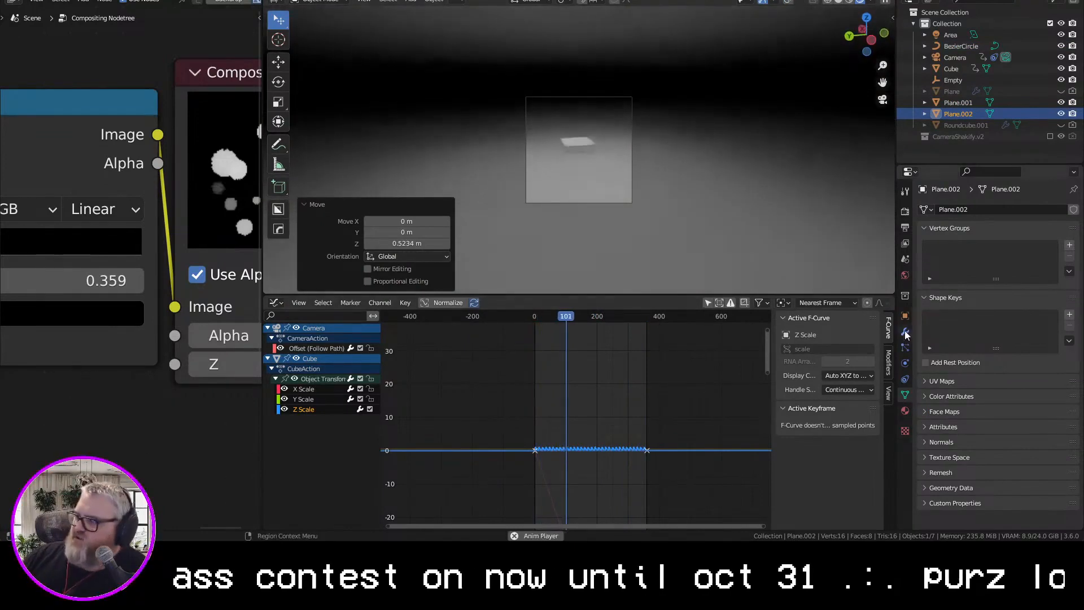
pyautogui.click(906, 332)
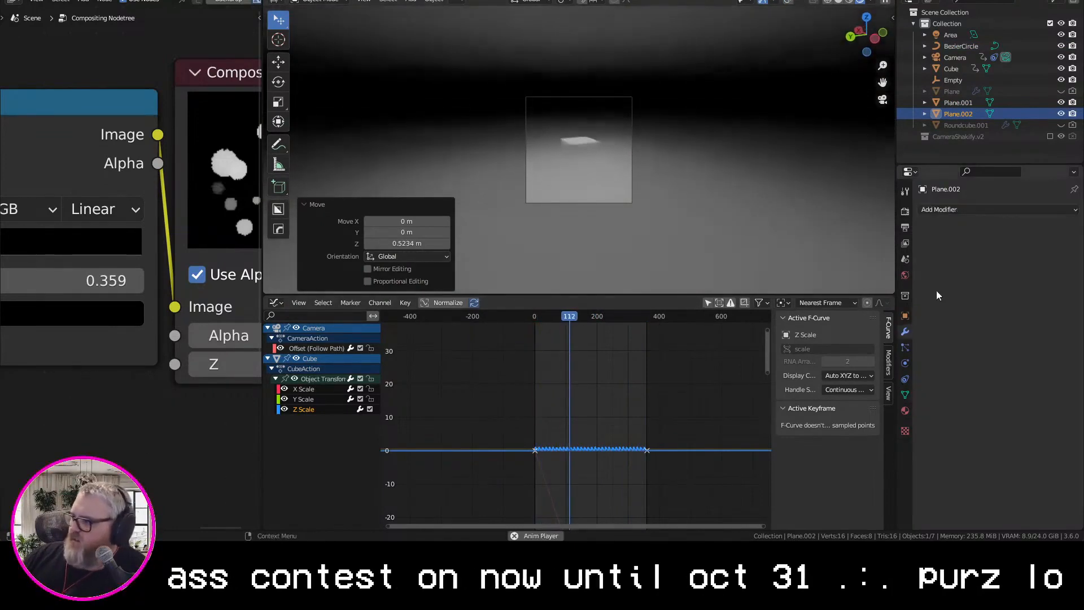
pyautogui.click(905, 210)
pyautogui.click(954, 57)
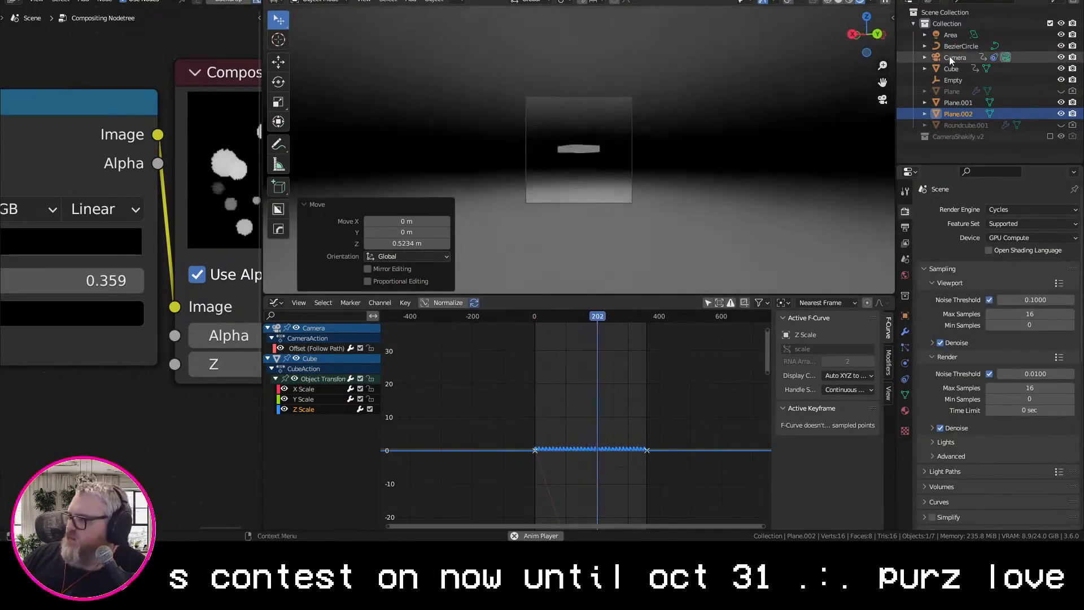
pyautogui.click(905, 363)
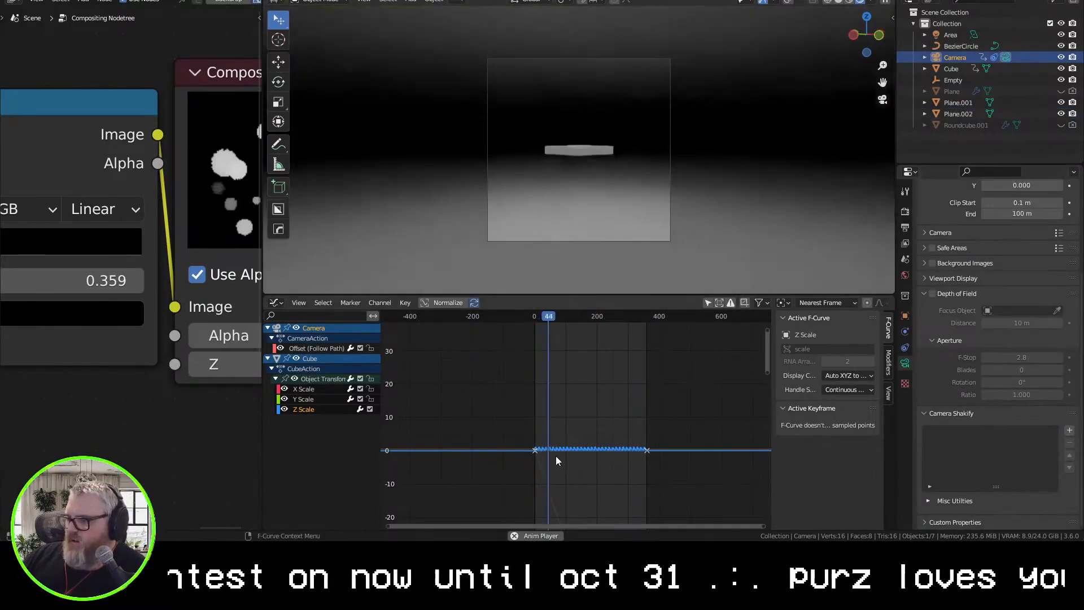
# Un-bake the cube's Z Scale sound curve into editable keyframes
pyautogui.scroll(8, 633, 476)
pyautogui.moveTo(618, 473); pyautogui.dragTo(620, 354, button='middle')
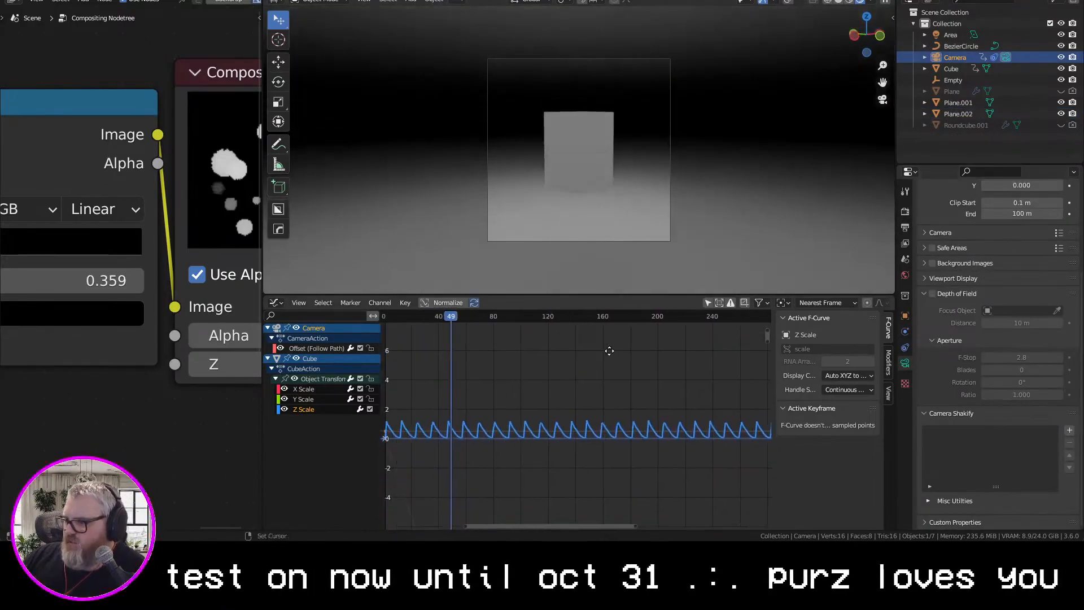
pyautogui.click(377, 303)
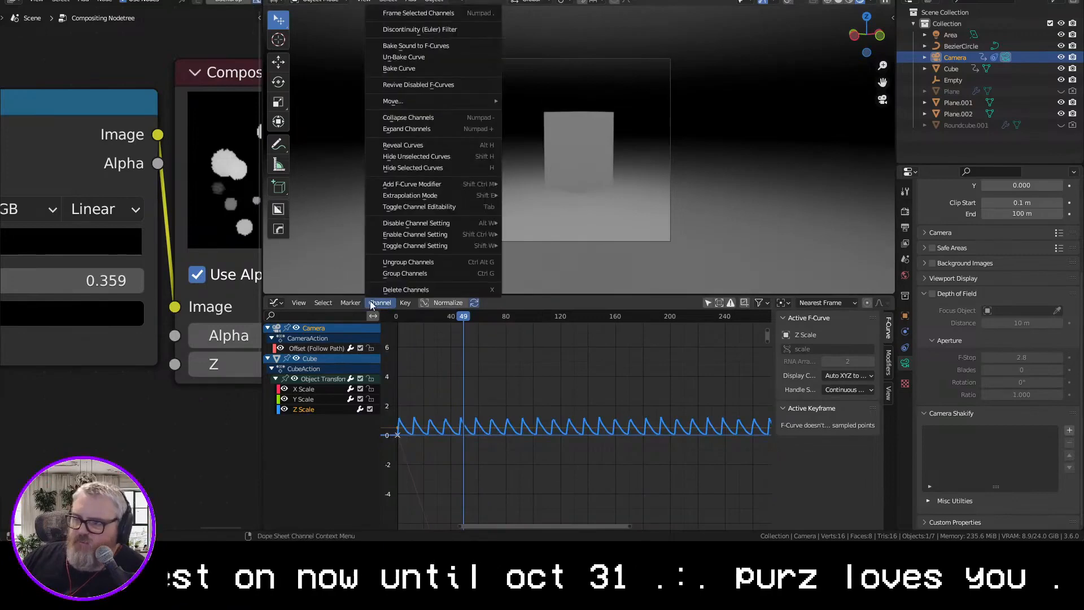
pyautogui.click(415, 57)
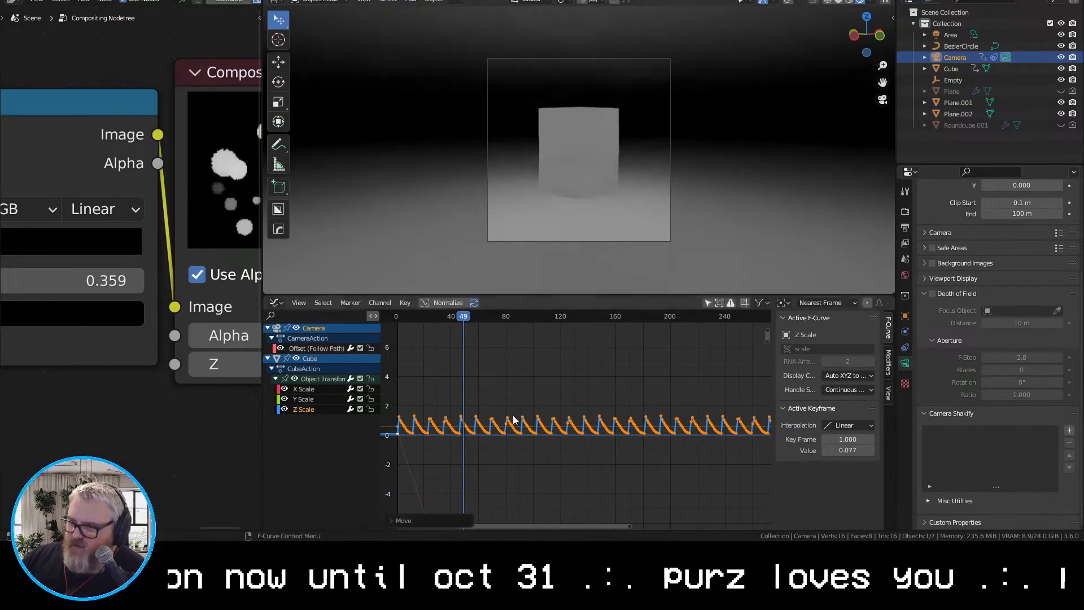
# Play the animation and review the scene's output and render settings
pyautogui.press('space')
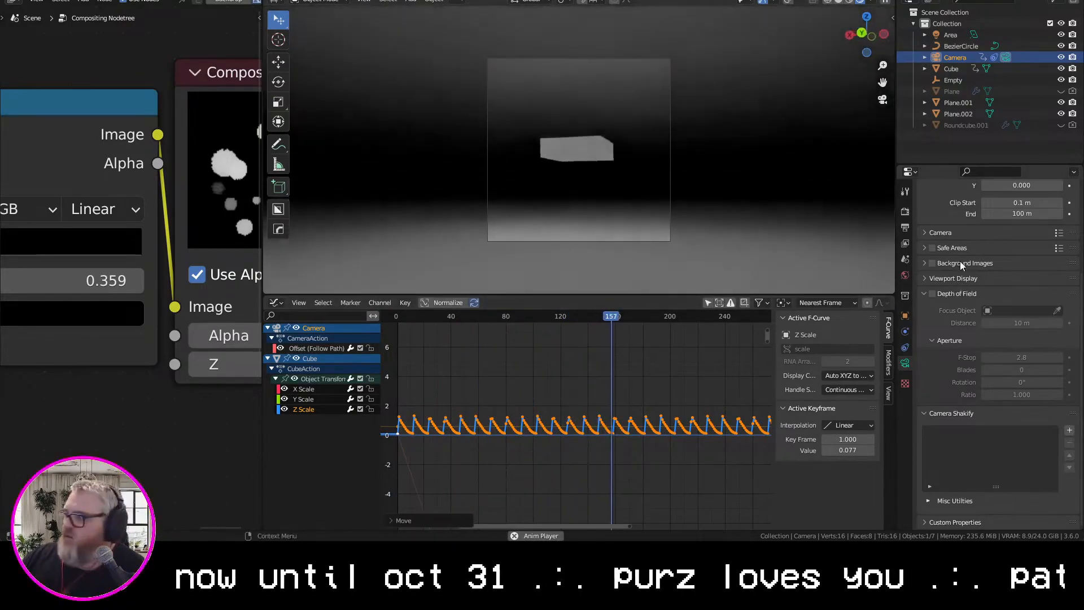
pyautogui.click(905, 228)
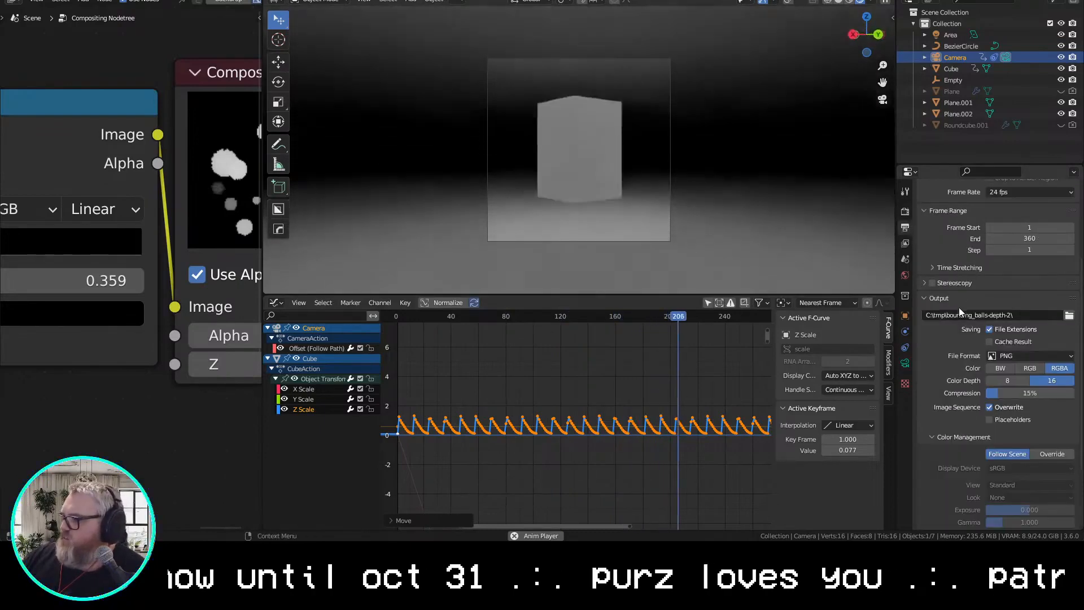
pyautogui.click(905, 211)
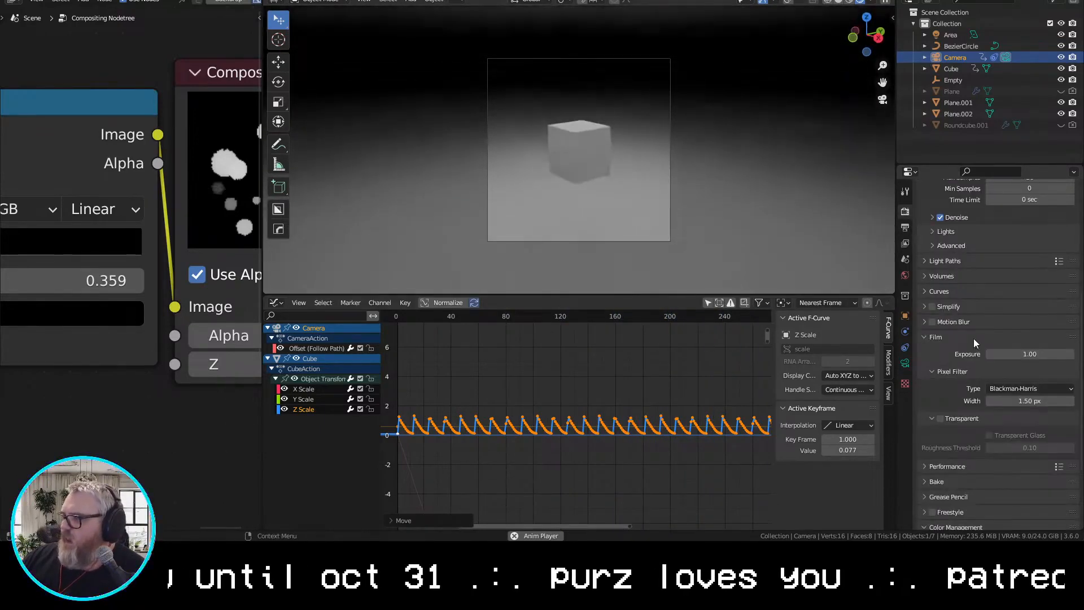
pyautogui.scroll(4, 973, 340)
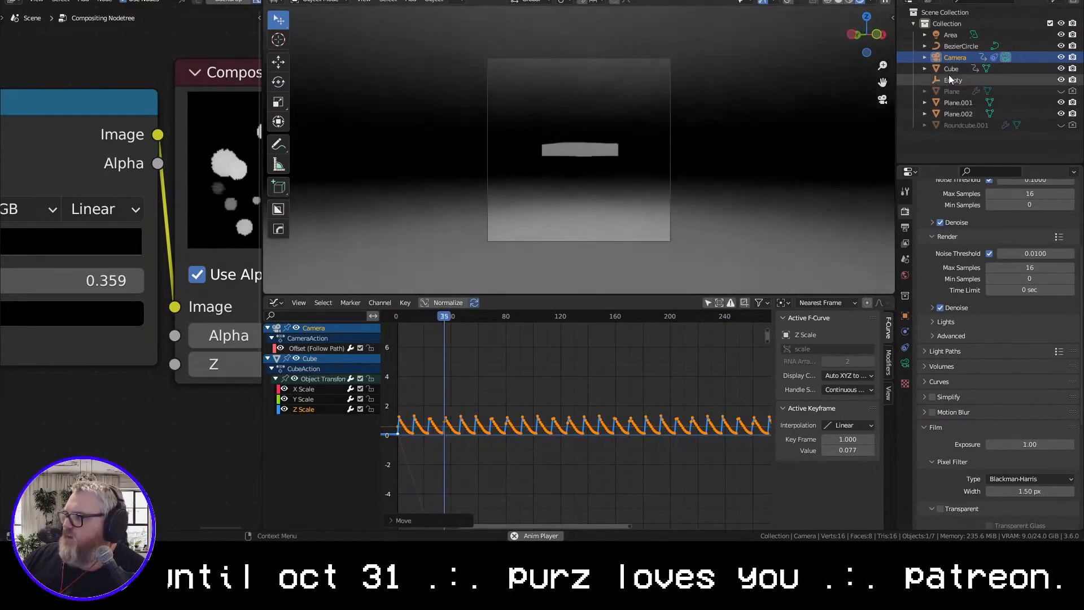
# Add a Bevel modifier to the cube with 3 segments and an amount of 0.2 m
pyautogui.click(951, 68)
pyautogui.click(905, 332)
pyautogui.click(940, 209)
pyautogui.click(881, 256)
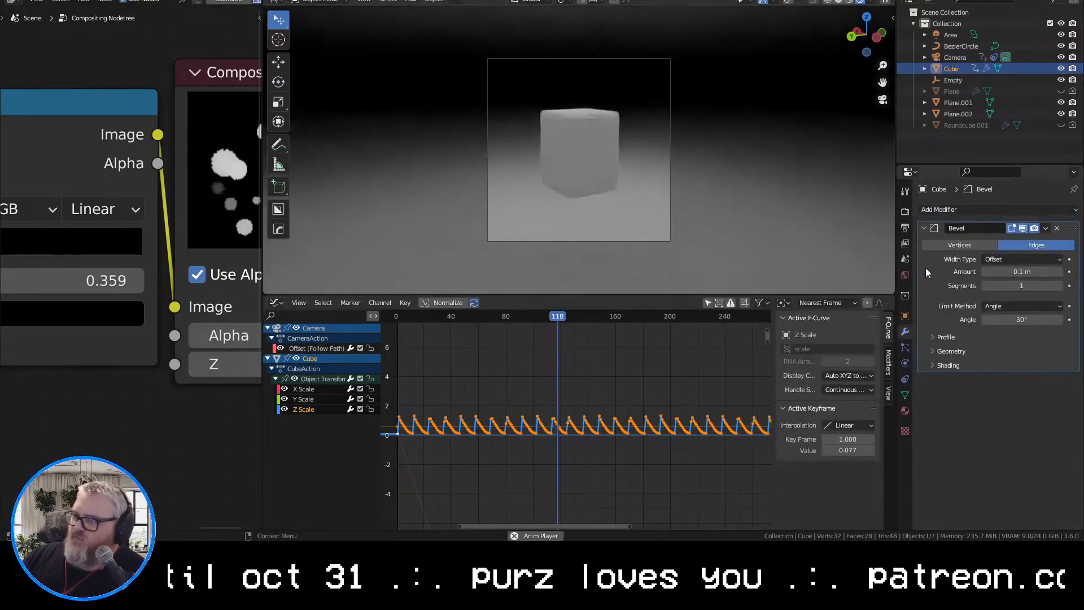
pyautogui.press('space')
pyautogui.moveTo(807, 265); pyautogui.dragTo(557, 188, button='middle')
pyautogui.moveTo(1023, 285); pyautogui.dragTo(1038, 285)
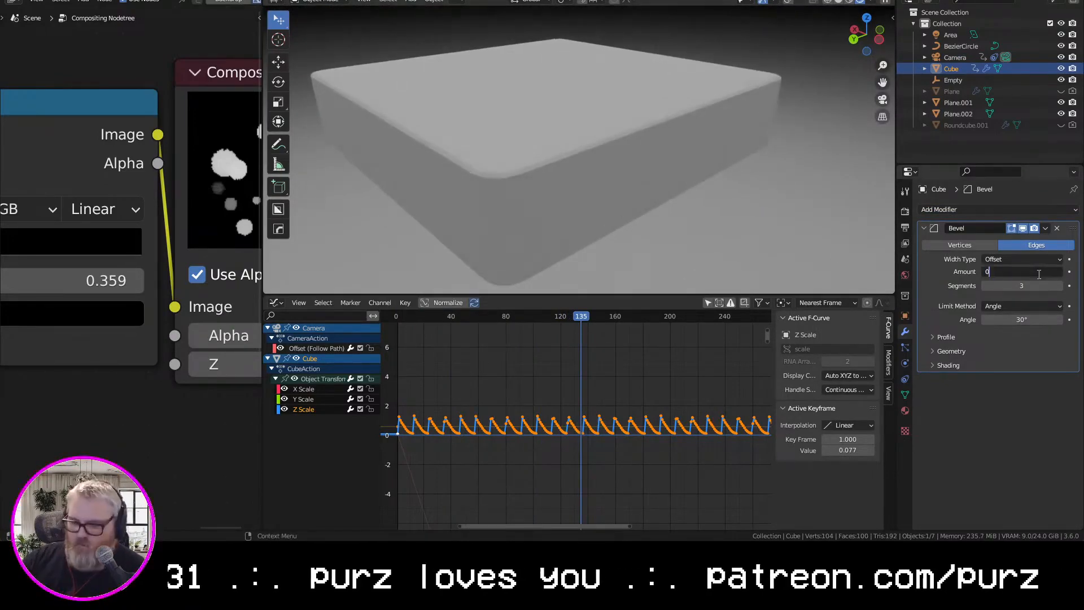
# Apply auto smooth shading to the cube, set its bevel amount to 0.067 m and play the animation through the camera
pyautogui.rightClick(591, 168)
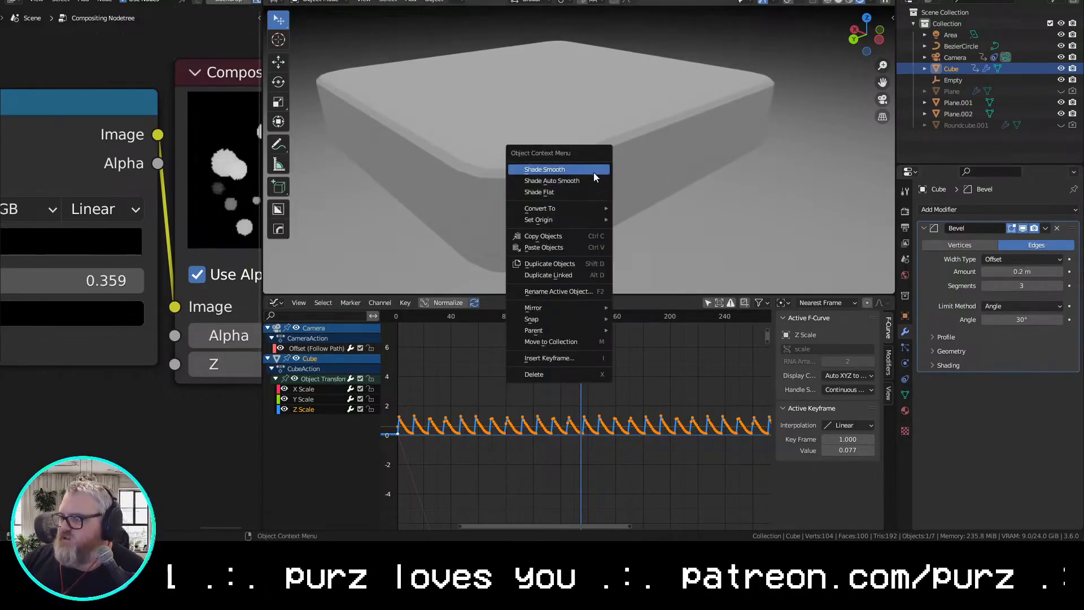
pyautogui.click(594, 176)
pyautogui.press('space')
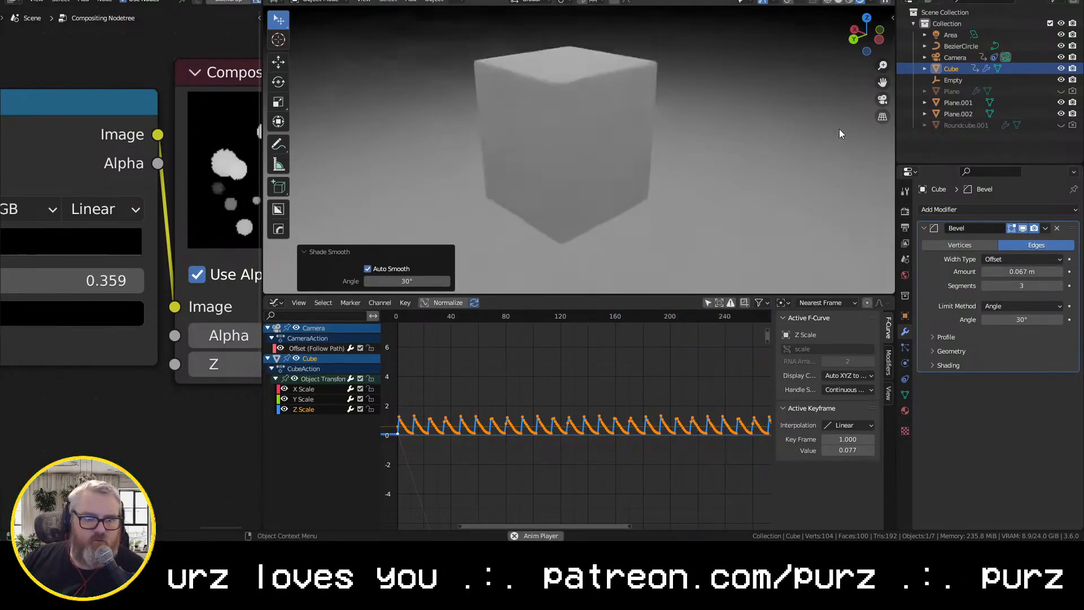
pyautogui.click(882, 100)
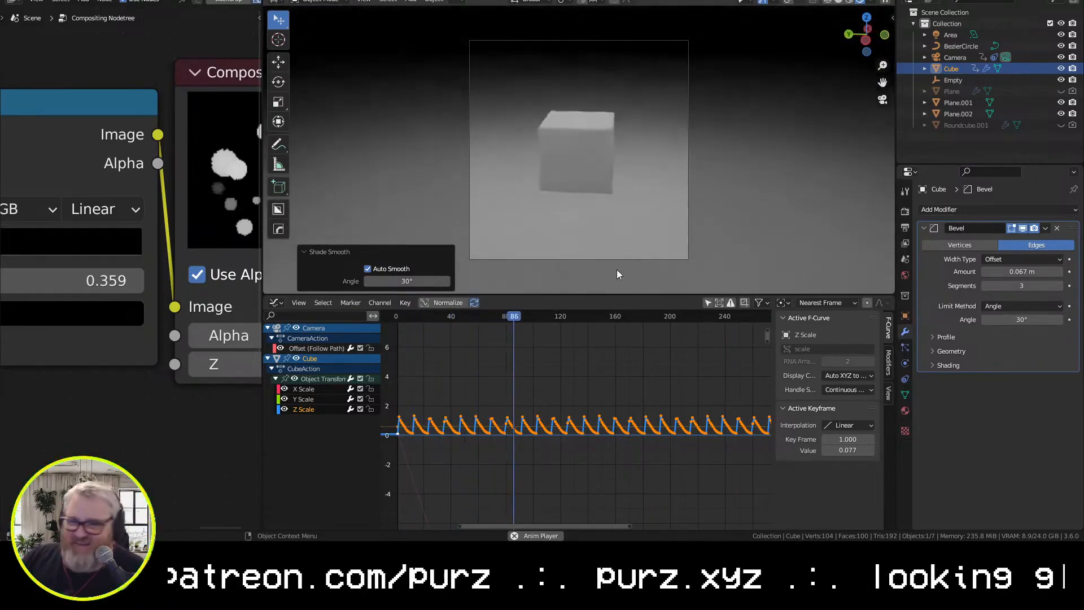
# Render the current frame as a test, stop the animation playback and close the render
pyautogui.press('F12')
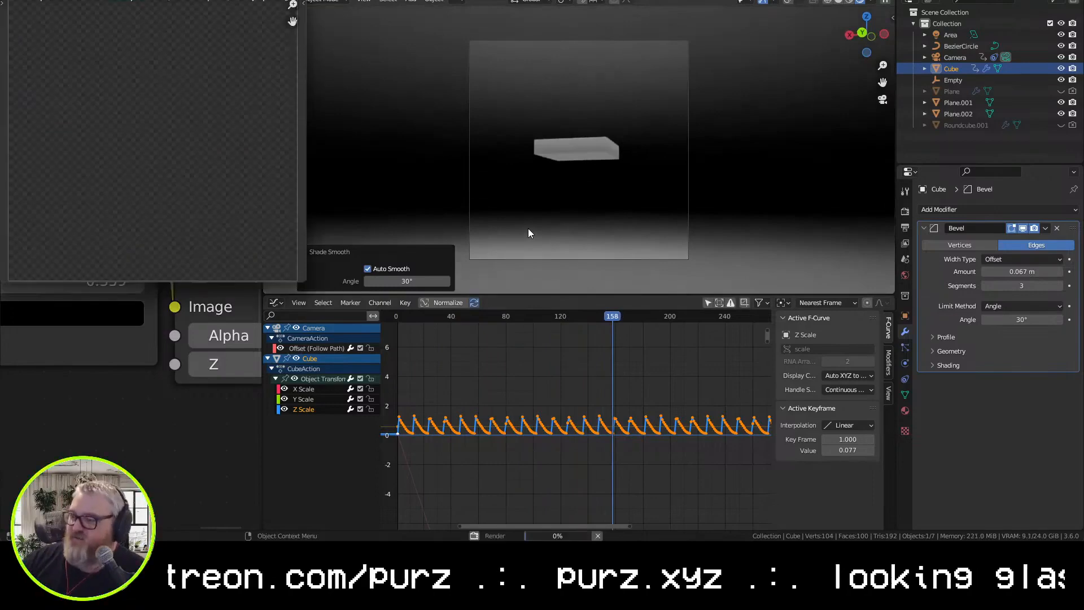
pyautogui.press('space')
pyautogui.press('Escape')
# Select Plane.002 and set the viewport to the Combined render pass with the compositor set to Always
pyautogui.click(958, 114)
pyautogui.click(870, 3)
pyautogui.click(907, 134)
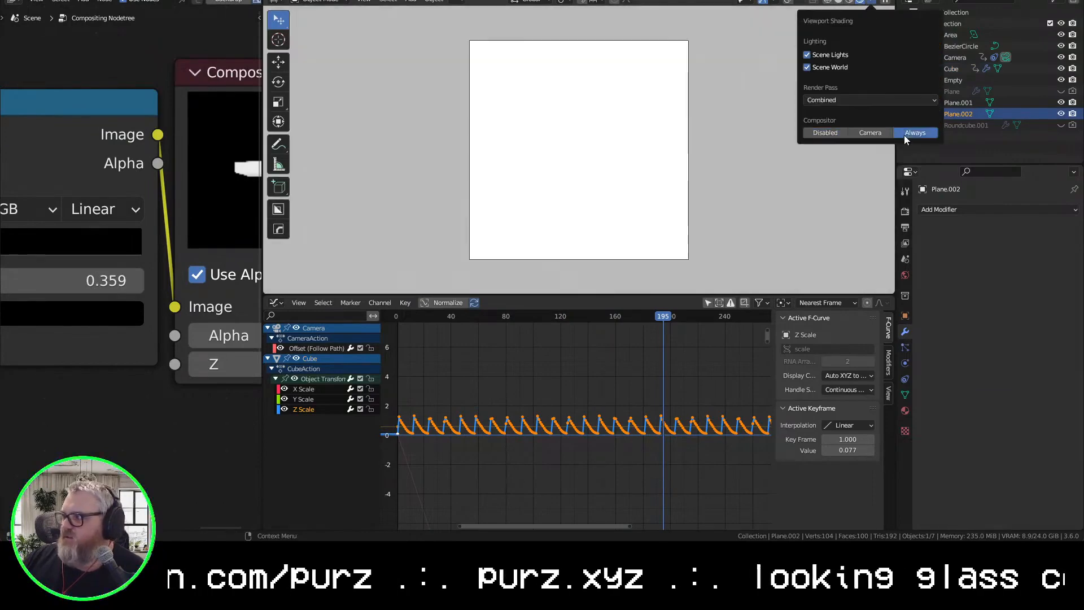
pyautogui.click(870, 3)
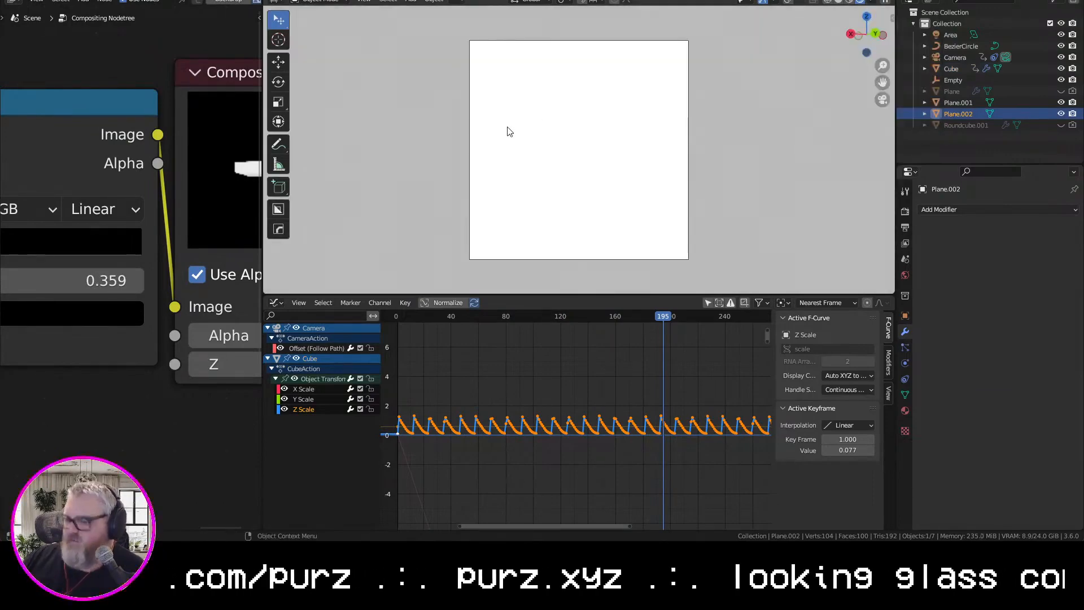
# Render the current frame again and inspect the image in the Composite node
pyautogui.press('F12')
pyautogui.press('Escape')
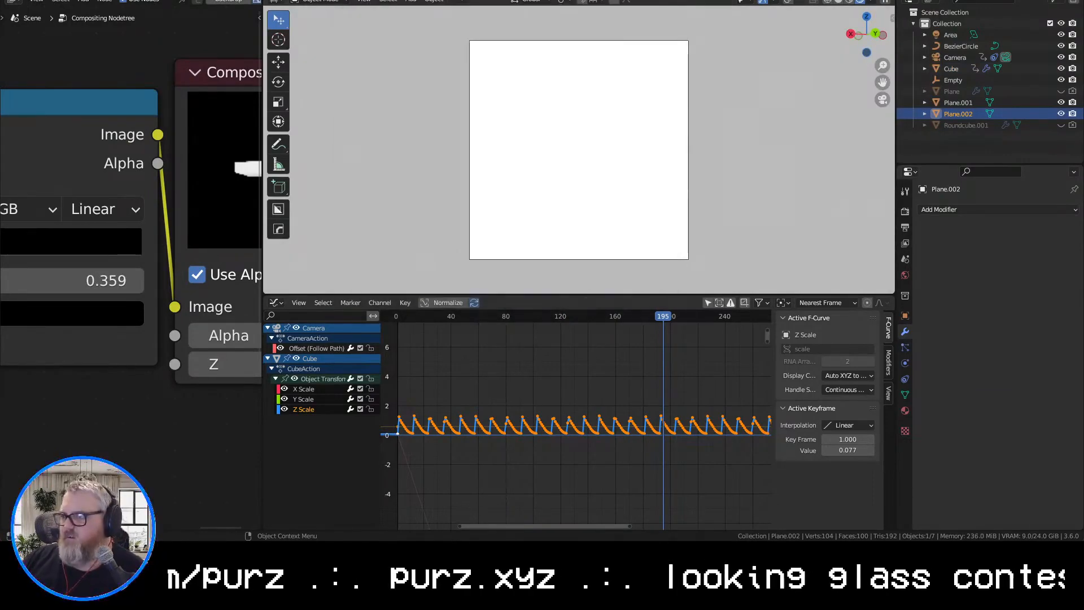
pyautogui.scroll(-5, 104, 258)
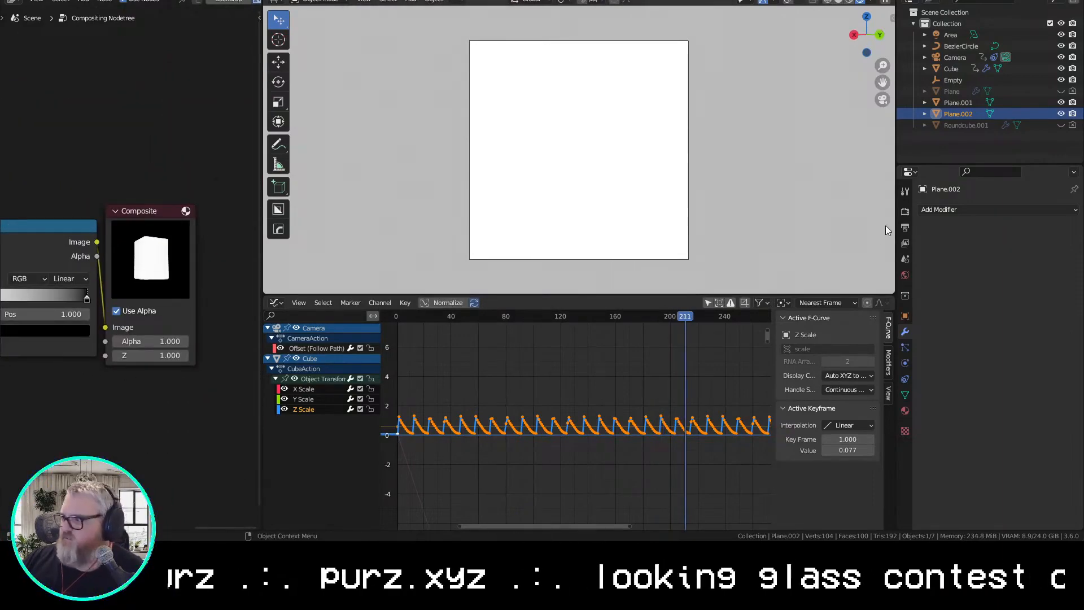
# Open the world's mist settings, show the Mist render pass in the viewport and disable the viewport compositor
pyautogui.click(905, 276)
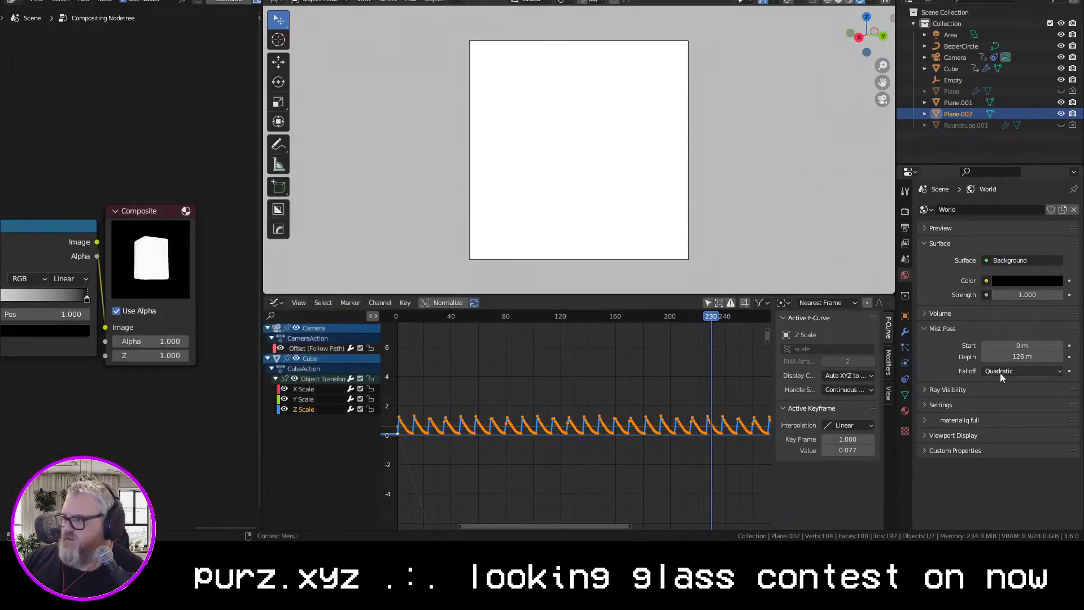
pyautogui.click(874, 2)
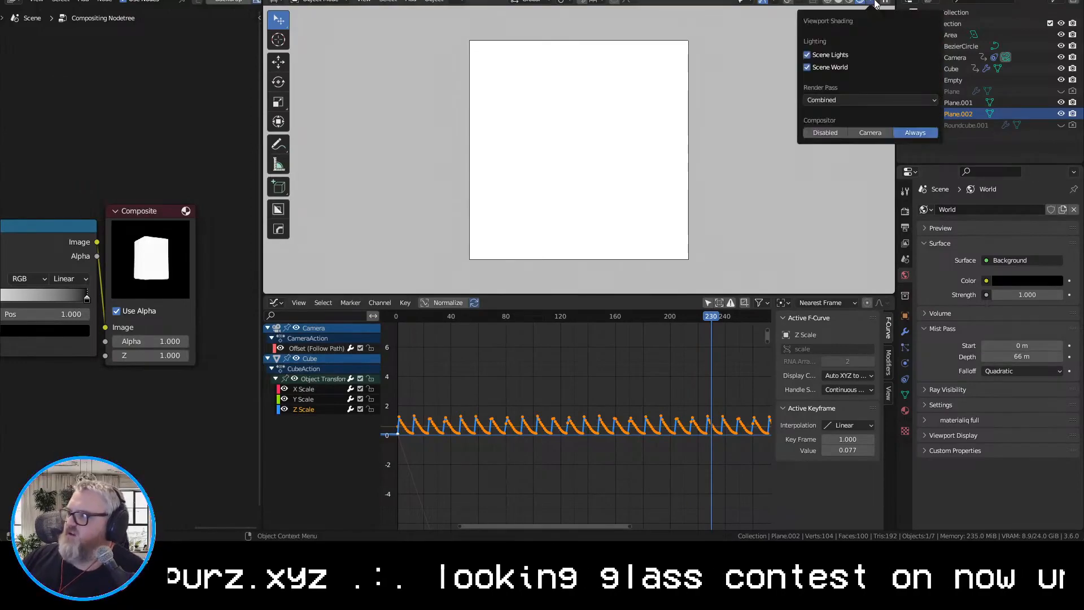
pyautogui.click(869, 101)
pyautogui.click(872, 168)
pyautogui.moveTo(1022, 357)
pyautogui.mouseDown()
pyautogui.moveTo(991, 357)
pyautogui.moveTo(1044, 346)
pyautogui.moveTo(1027, 346)
pyautogui.mouseUp()
pyautogui.click(873, 2)
pyautogui.click(826, 132)
# Set the world's mist pass to start at 2 m with a depth of 17 m, checking it during playback
pyautogui.moveTo(1022, 357); pyautogui.dragTo(1037, 357)
pyautogui.press('space')
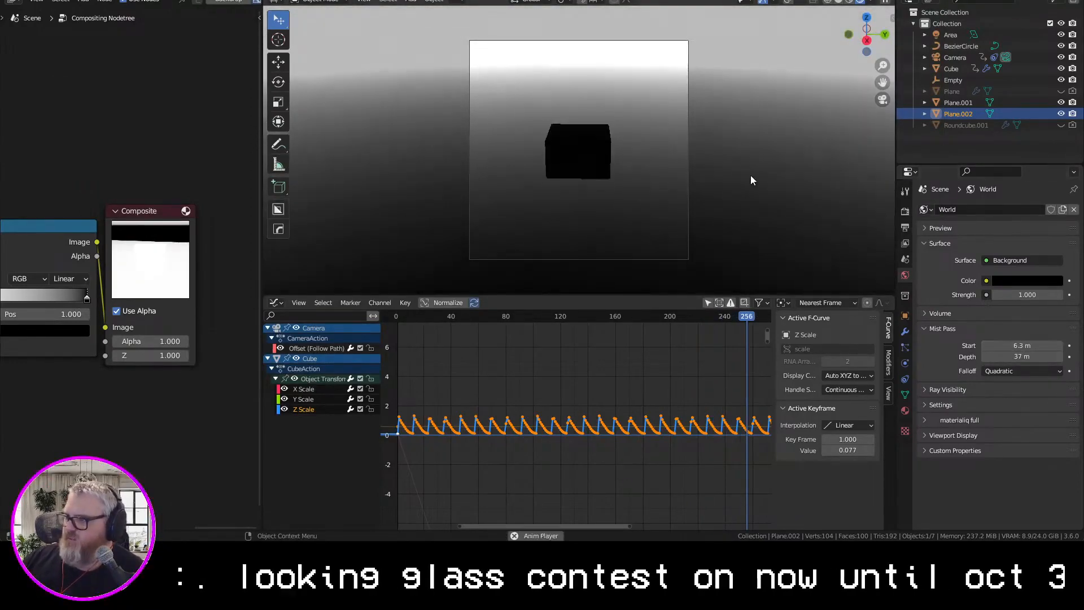
pyautogui.moveTo(1022, 357)
pyautogui.mouseDown()
pyautogui.moveTo(995, 357)
pyautogui.moveTo(1020, 357)
pyautogui.mouseUp()
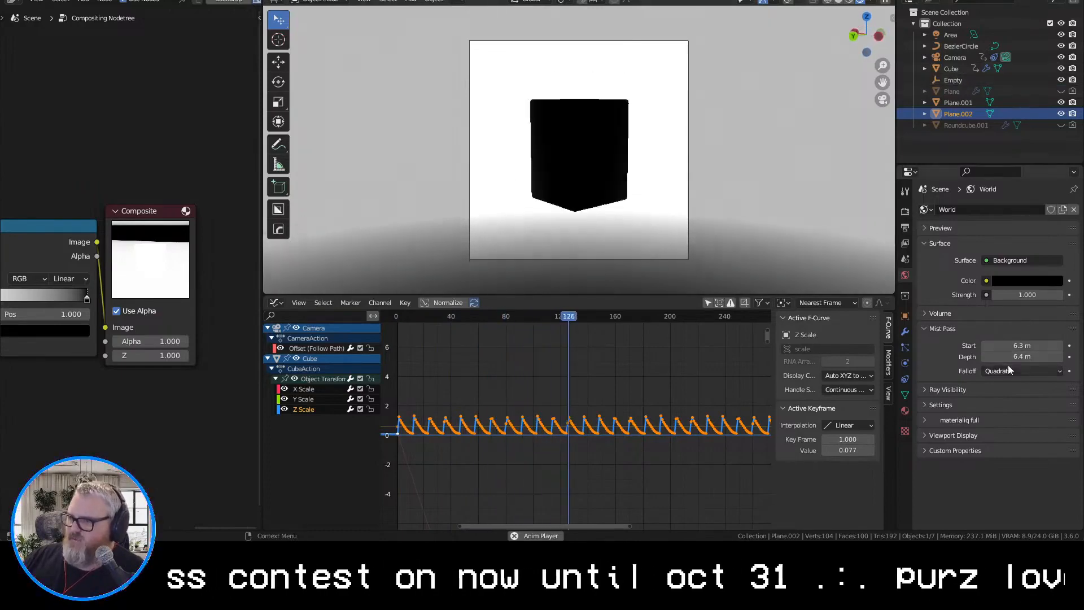
pyautogui.moveTo(1007, 343)
pyautogui.mouseDown()
pyautogui.moveTo(1001, 356)
pyautogui.moveTo(1017, 357)
pyautogui.mouseUp()
pyautogui.keyDown('ctrl'); pyautogui.scroll(-2, 1021, 369); pyautogui.keyUp('ctrl')
pyautogui.keyDown('ctrl'); pyautogui.scroll(1, 1002, 373); pyautogui.keyUp('ctrl')
pyautogui.keyDown('ctrl'); pyautogui.scroll(1, 1017, 369); pyautogui.keyUp('ctrl')
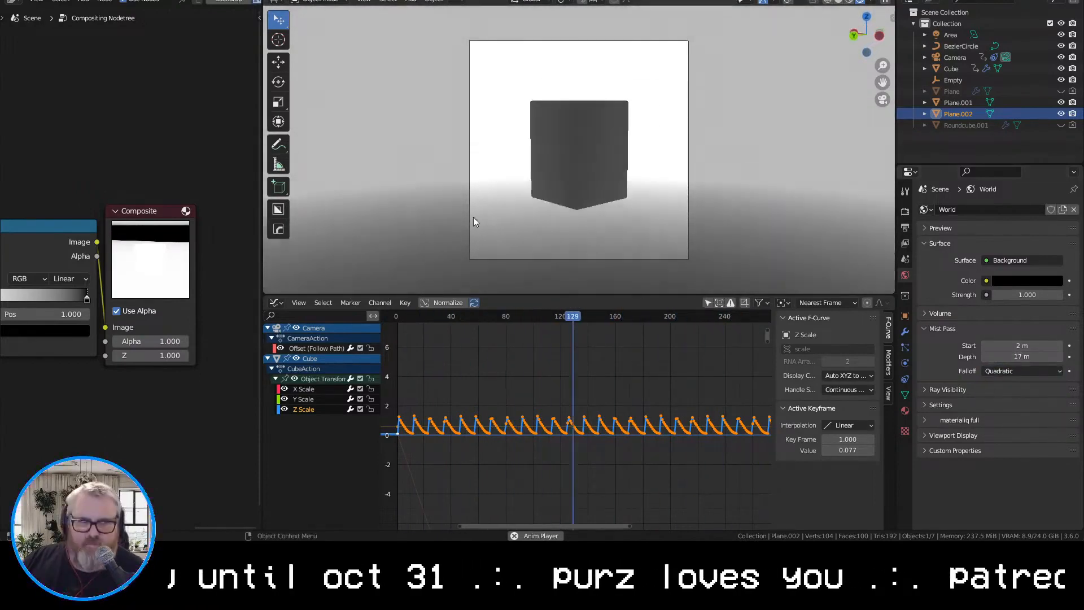
pyautogui.scroll(3, 598, 243)
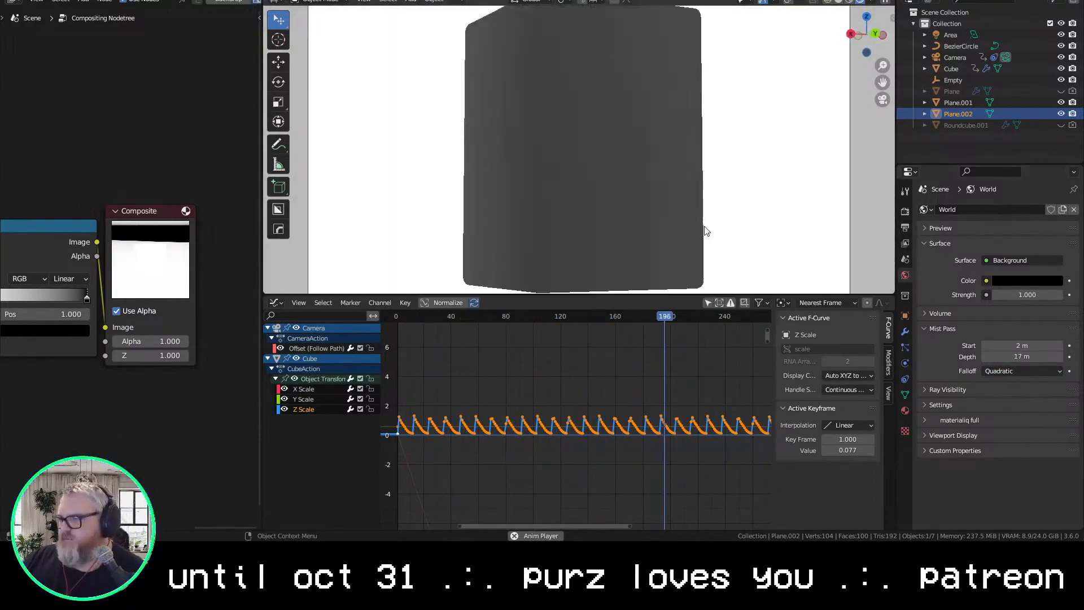
pyautogui.scroll(-5, 705, 226)
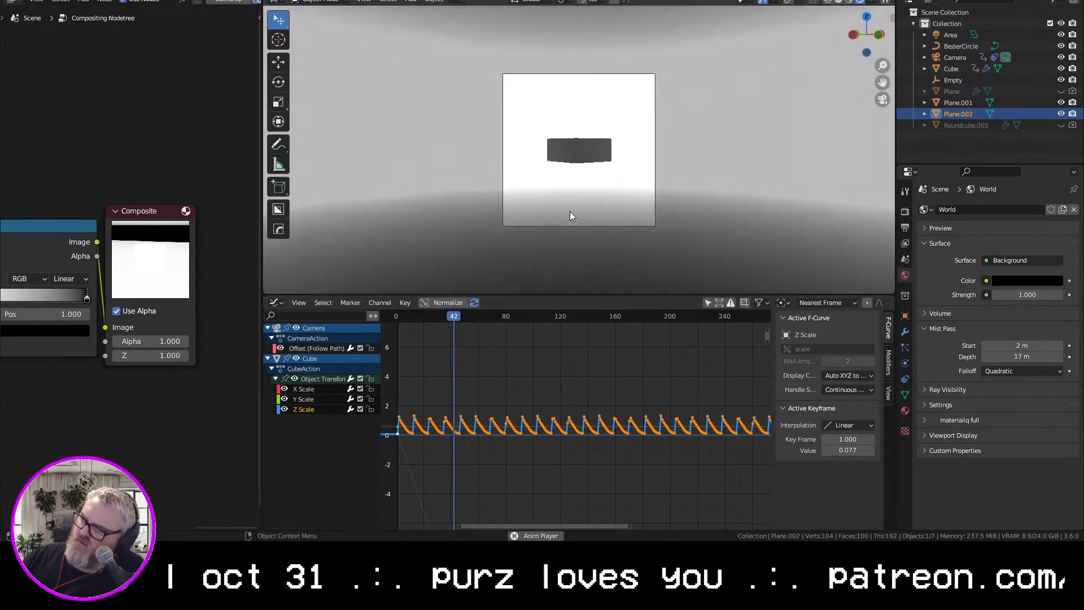
# Render the mist composite at two different frames of the animation to check the cube and background
pyautogui.press('space')
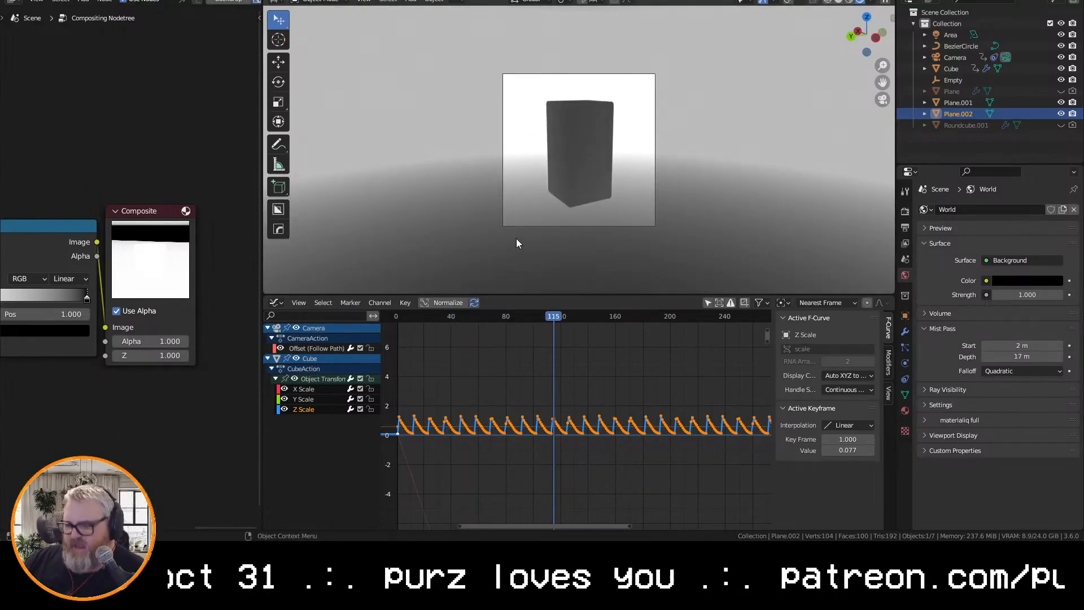
pyautogui.press('F12')
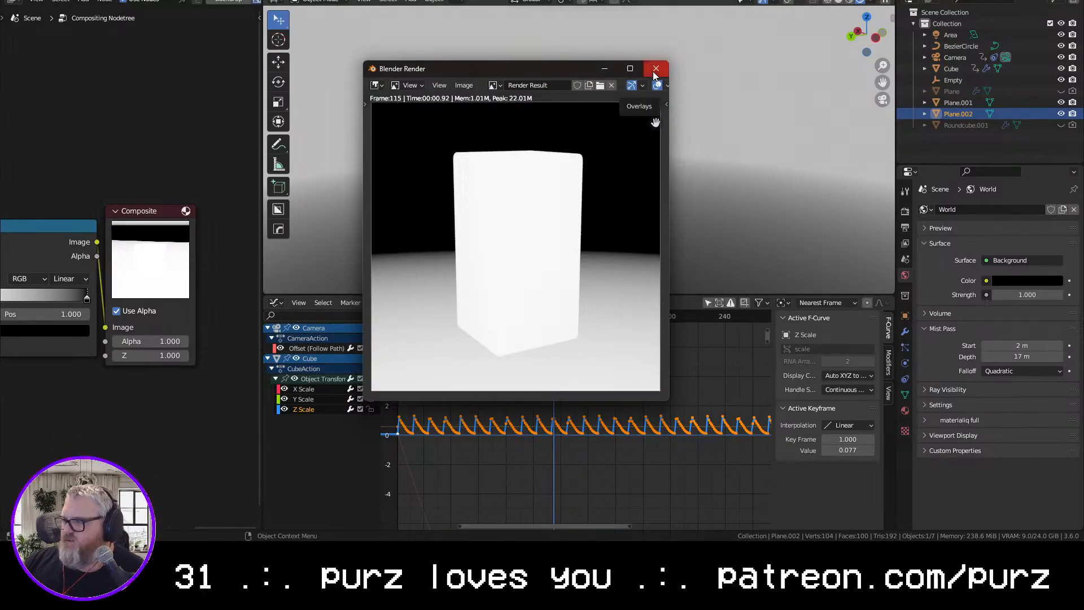
pyautogui.click(655, 69)
pyautogui.press('space')
pyautogui.press('F12')
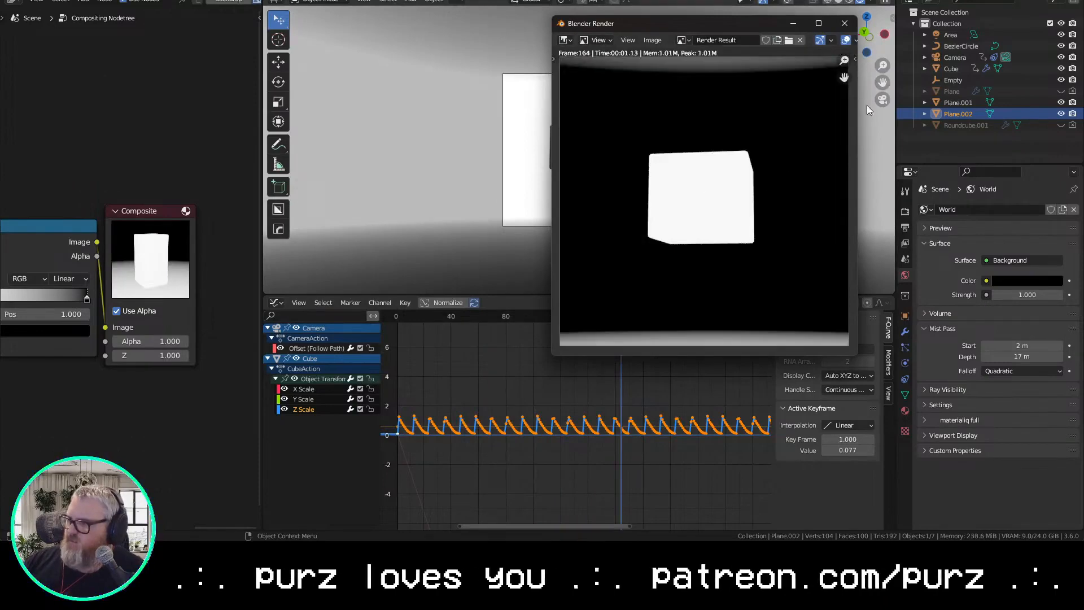
pyautogui.click(845, 24)
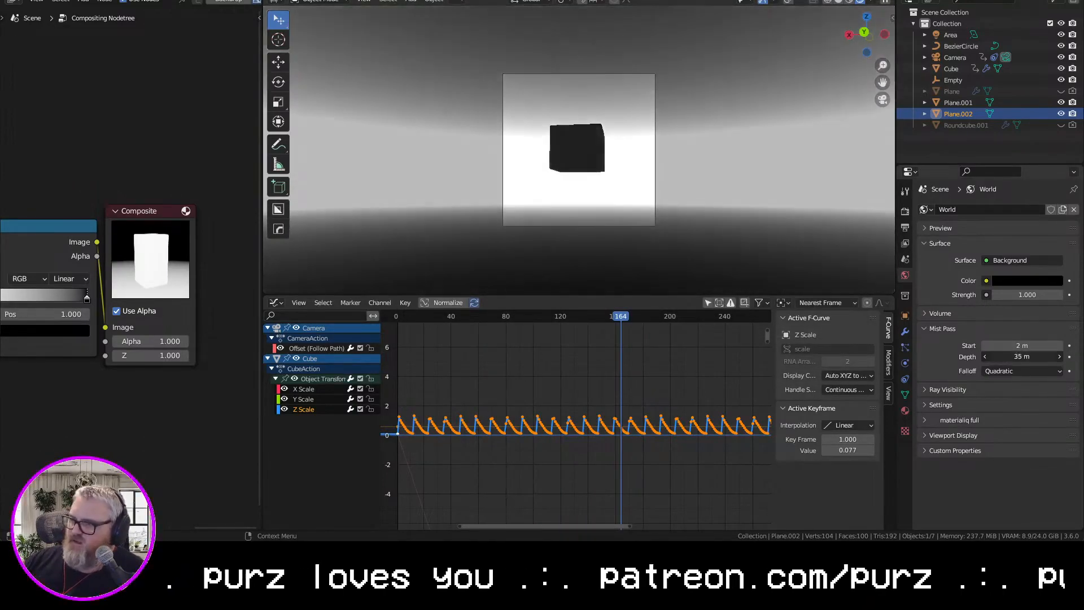
# Set the world's mist pass depth to 35 m and test-render the current frame
pyautogui.press('F12')
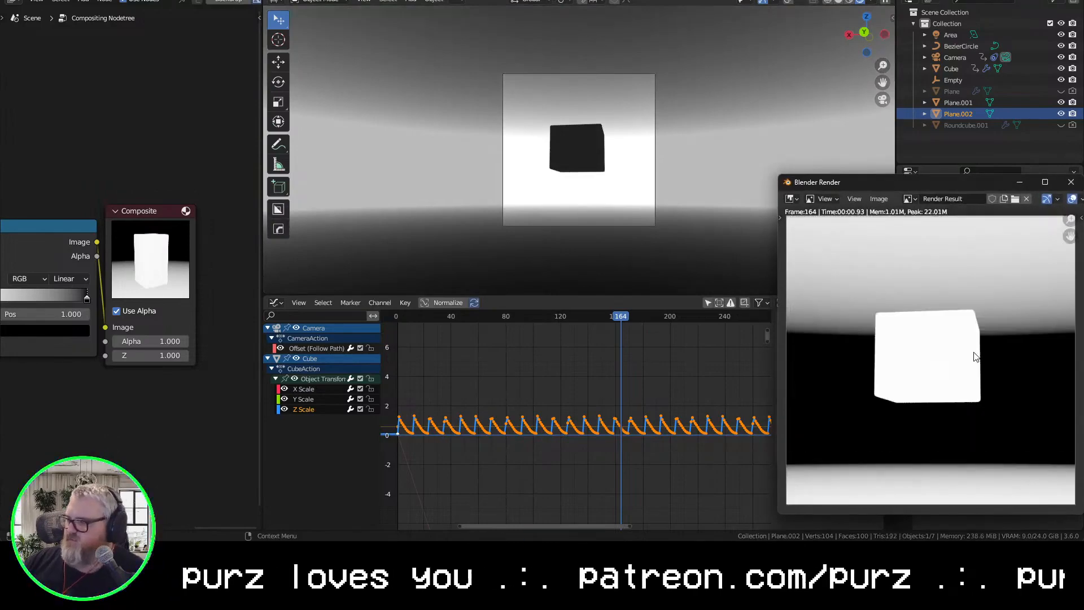
pyautogui.click(1073, 183)
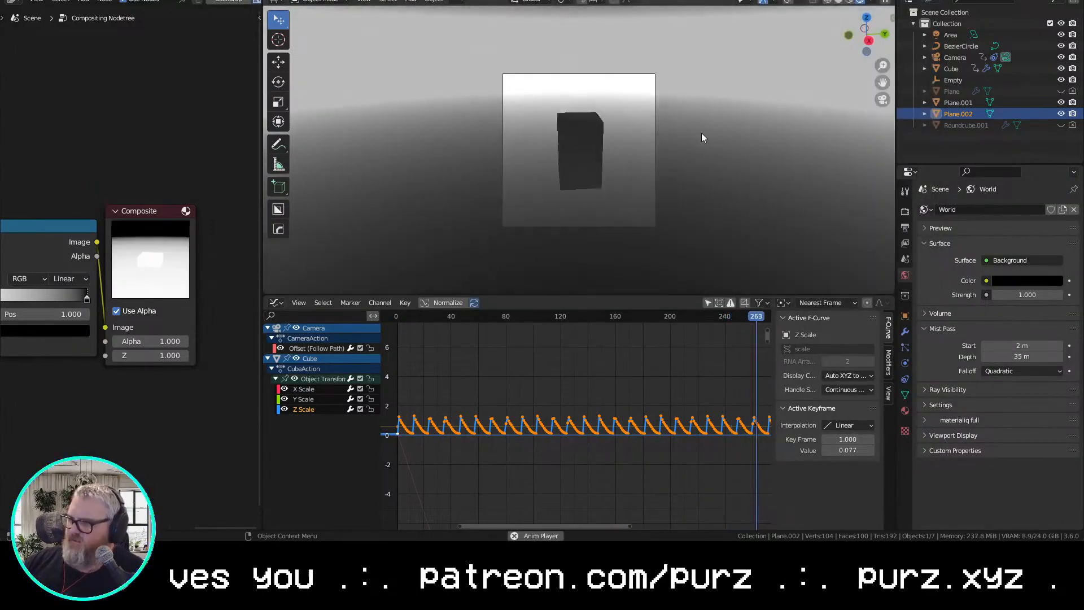
# Switch the viewport shading's render pass from Mist to Combined
pyautogui.click(870, 2)
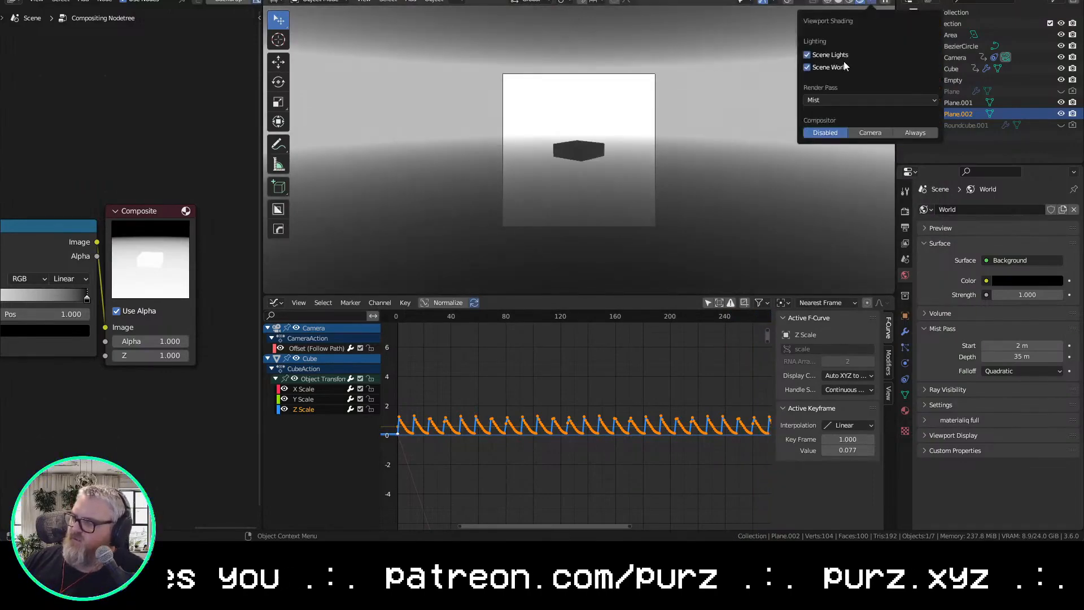
pyautogui.click(913, 100)
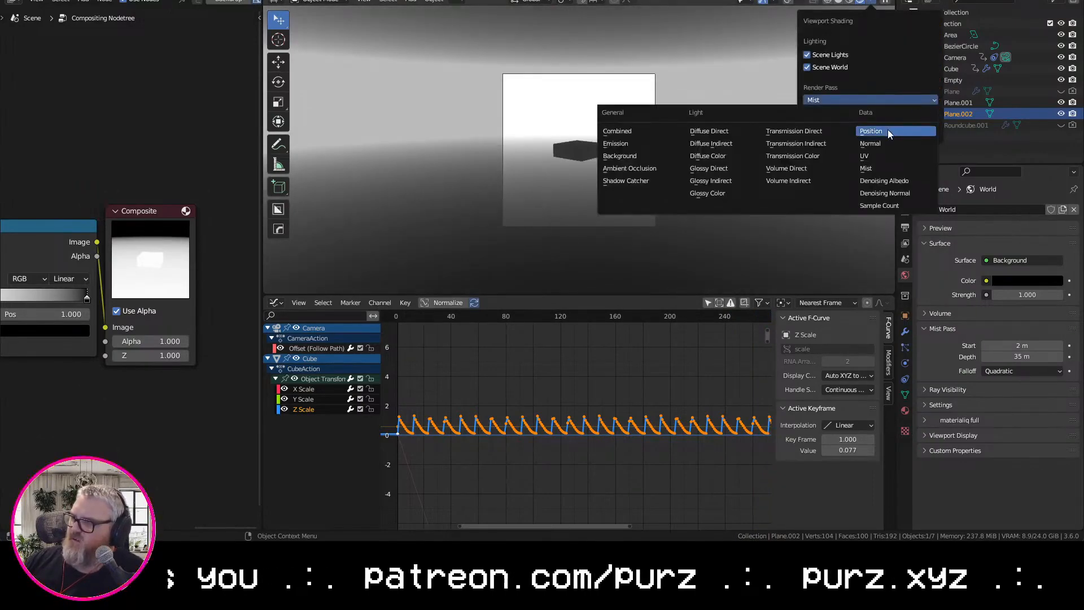
pyautogui.click(617, 131)
pyautogui.click(905, 210)
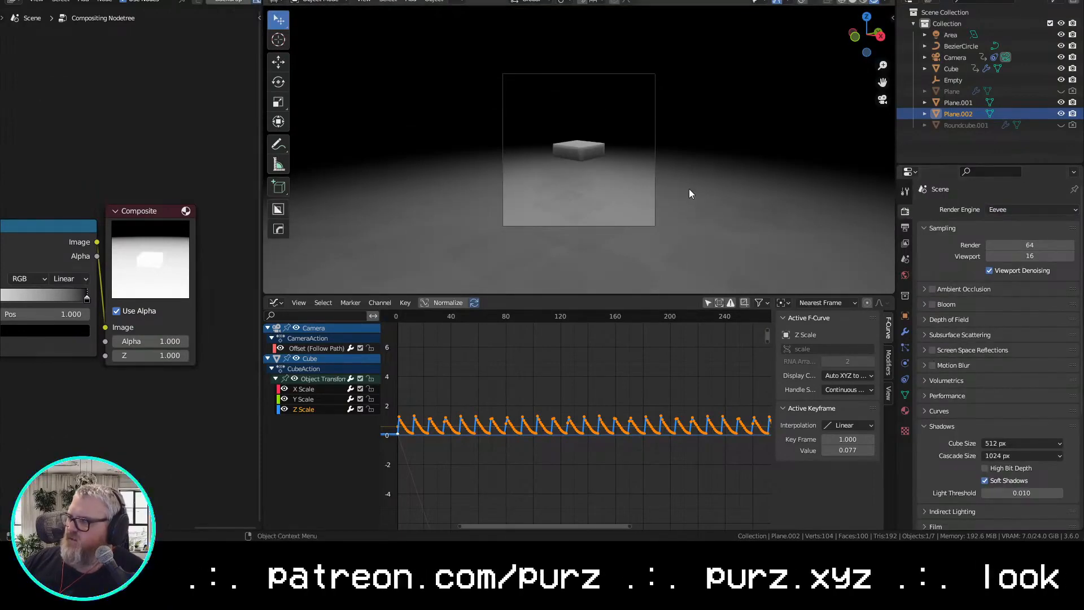
# Give Plane.001 a new material with an Emission surface and assign that same material, Material.002, to Plane.002
pyautogui.hotkey('shift', 'Left')
pyautogui.click(905, 411)
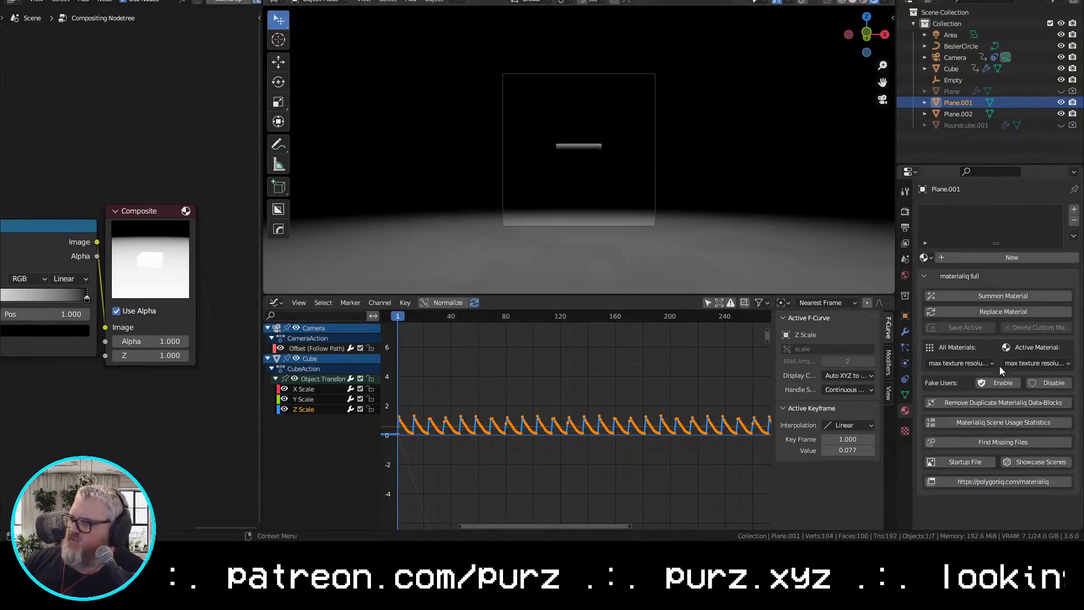
pyautogui.click(991, 297)
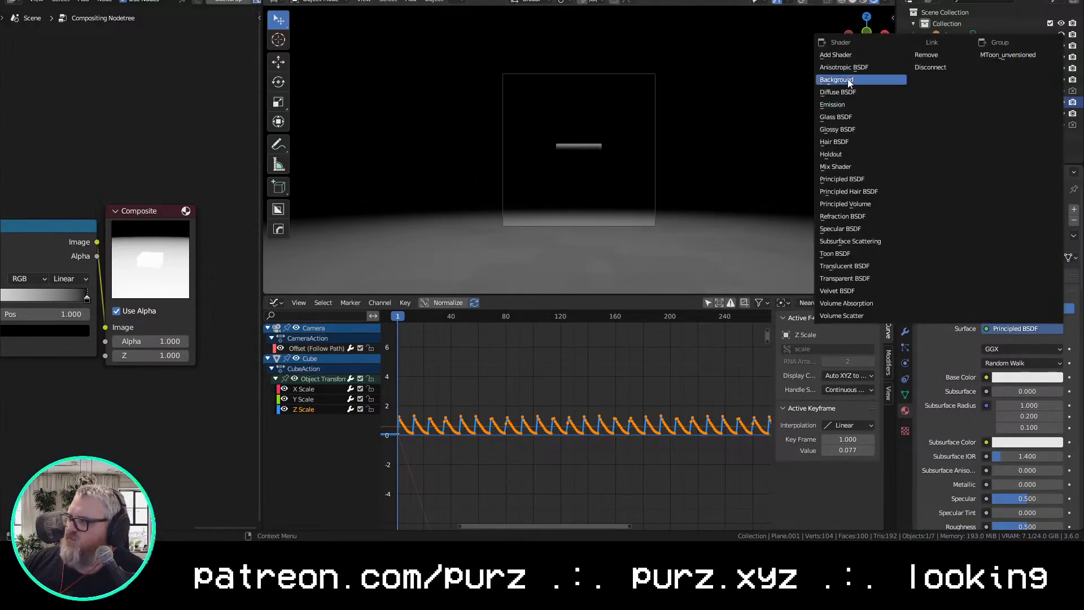
pyautogui.click(859, 104)
pyautogui.click(1002, 257)
pyautogui.click(926, 258)
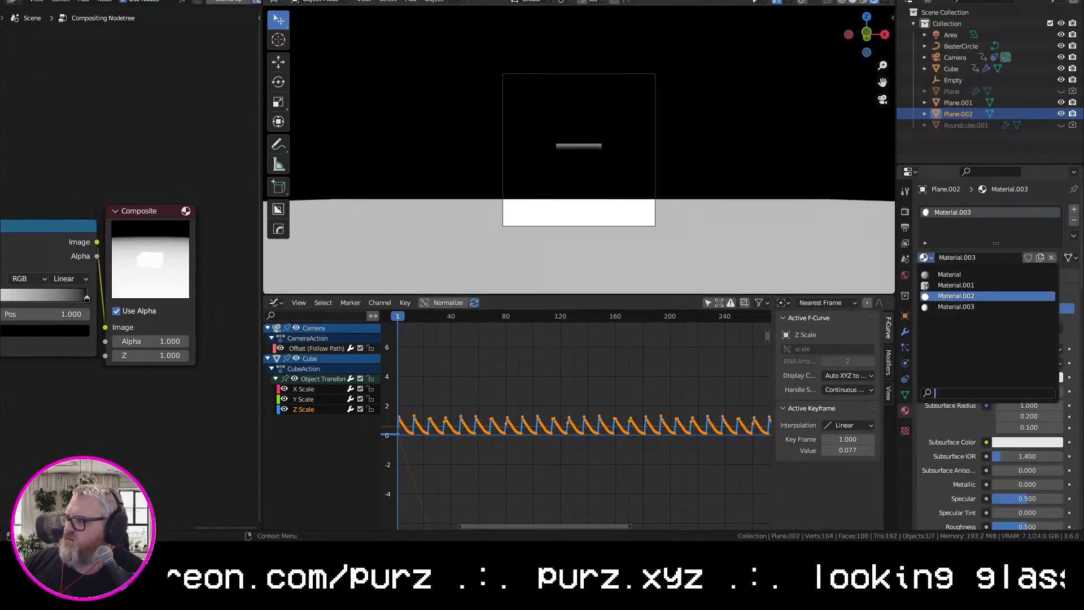
pyautogui.click(954, 295)
# Give the cube its own new material with an Emission surface and play the animation to preview it
pyautogui.click(580, 149)
pyautogui.click(974, 257)
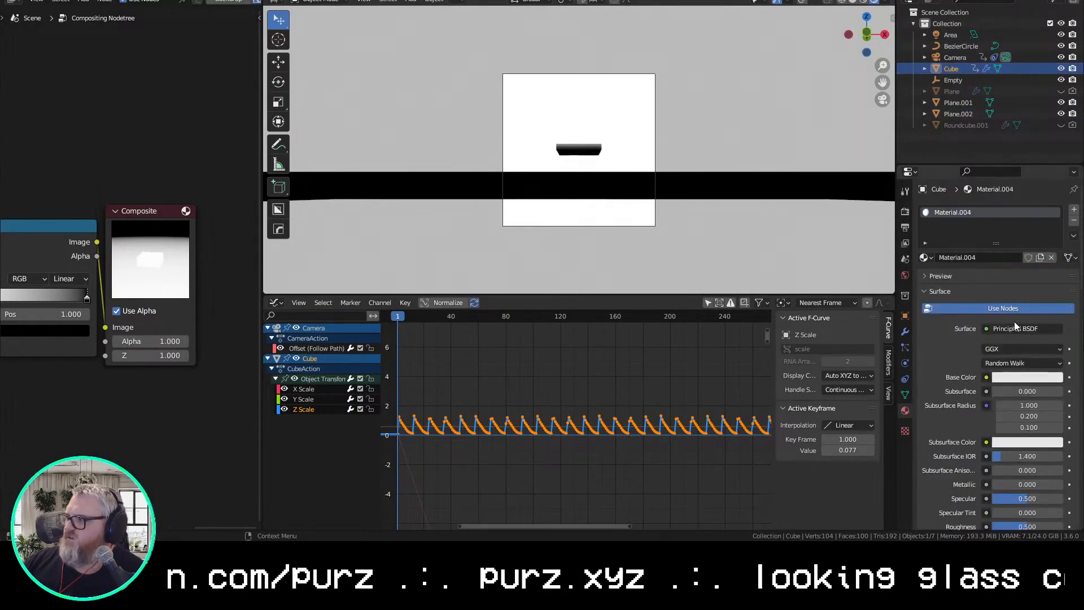
pyautogui.click(1004, 328)
pyautogui.click(839, 105)
pyautogui.press('space')
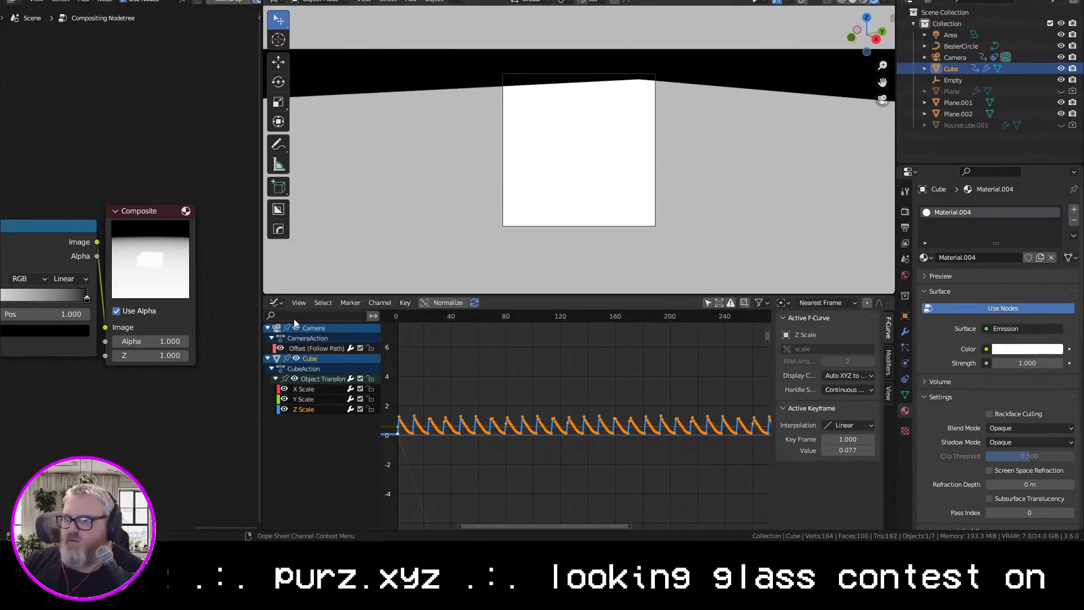
# Rearrange the workspace into a full-height Shader Editor beside a 3D viewport, replacing the compositor and graph editor areas
pyautogui.click(276, 302)
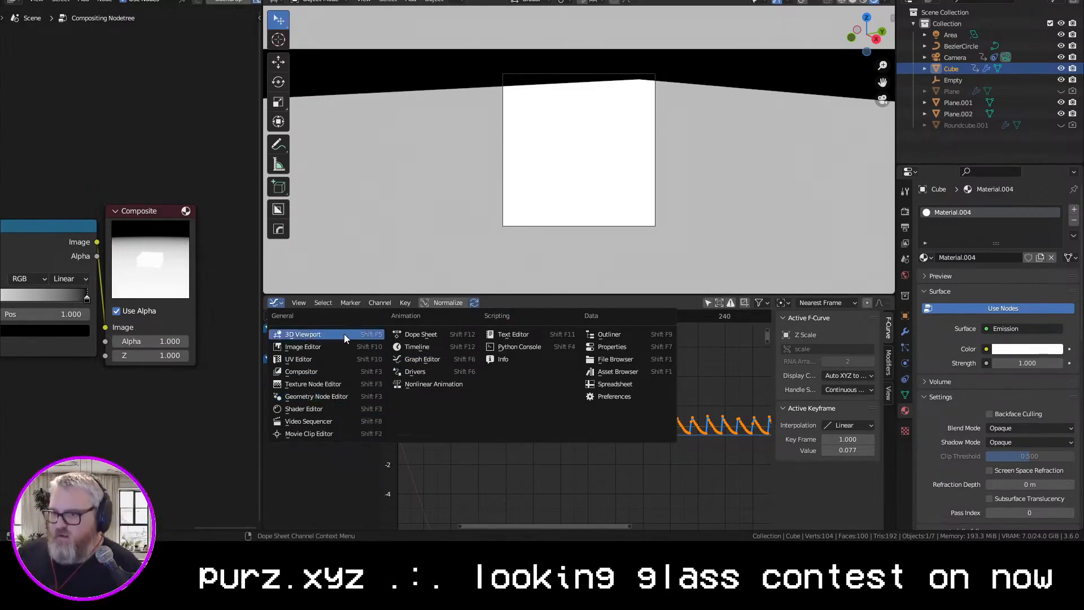
pyautogui.click(330, 409)
pyautogui.click(12, 2)
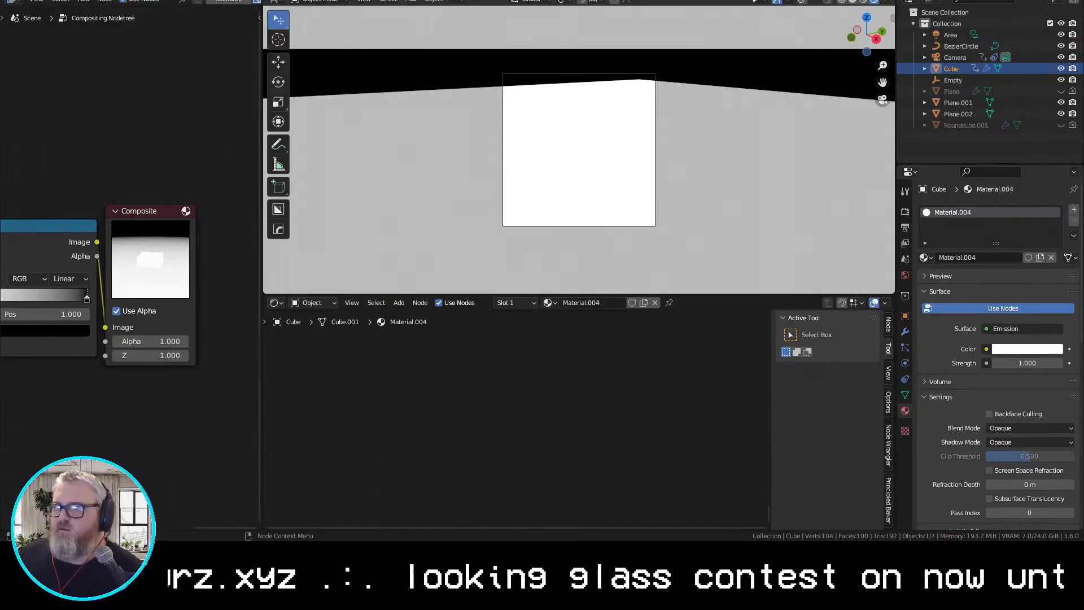
pyautogui.moveTo(2, 1)
pyautogui.mouseDown()
pyautogui.moveTo(310, 29)
pyautogui.moveTo(8, 5)
pyautogui.mouseUp()
pyautogui.moveTo(265, 291); pyautogui.dragTo(182, 356)
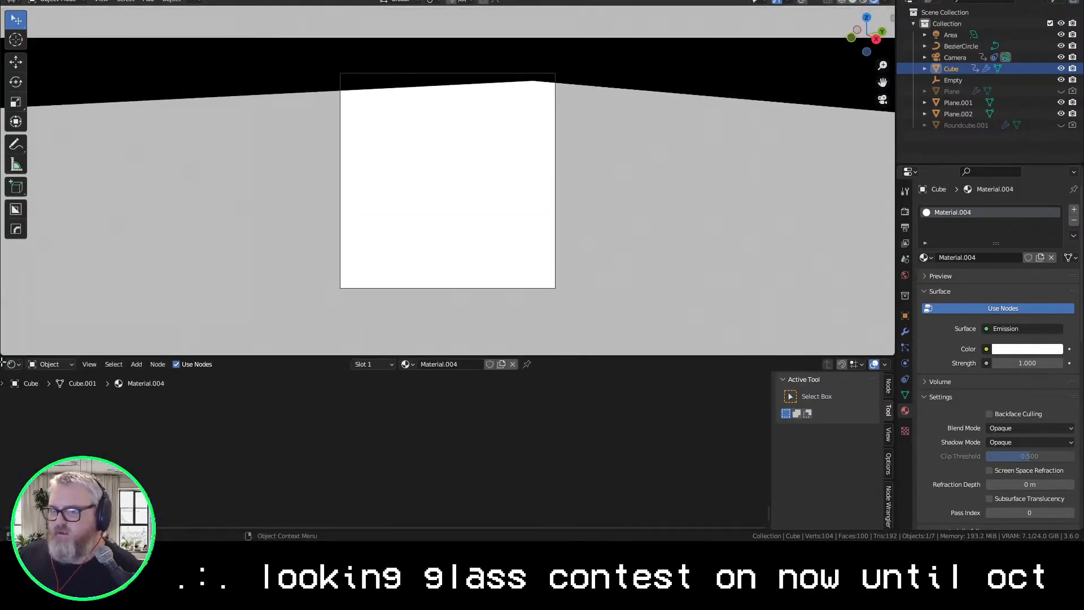
pyautogui.moveTo(2, 359); pyautogui.dragTo(15, 294)
pyautogui.click(13, 4)
pyautogui.click(25, 30)
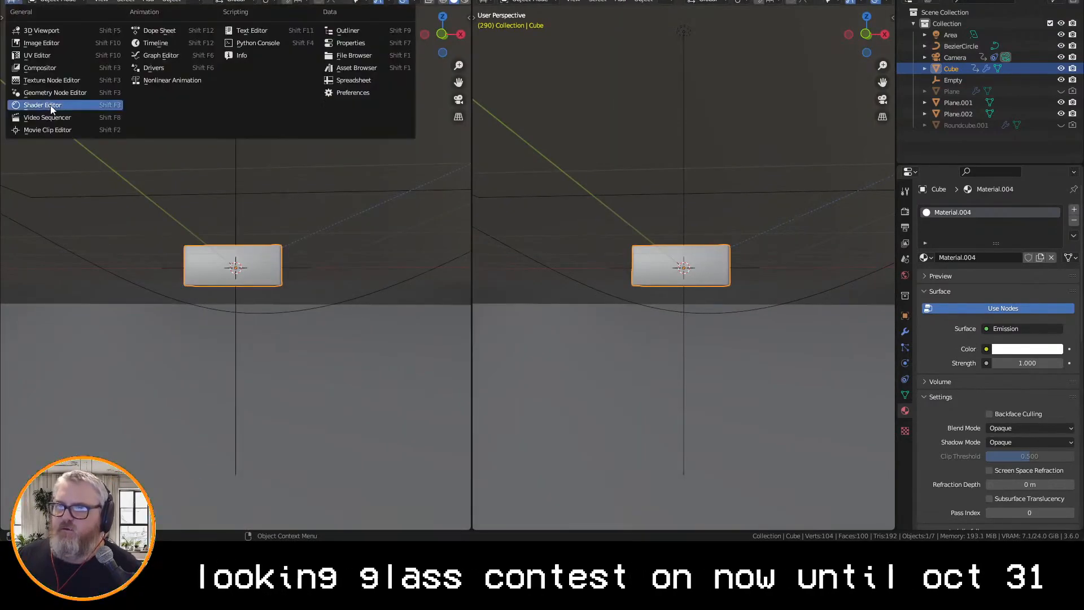
pyautogui.click(49, 109)
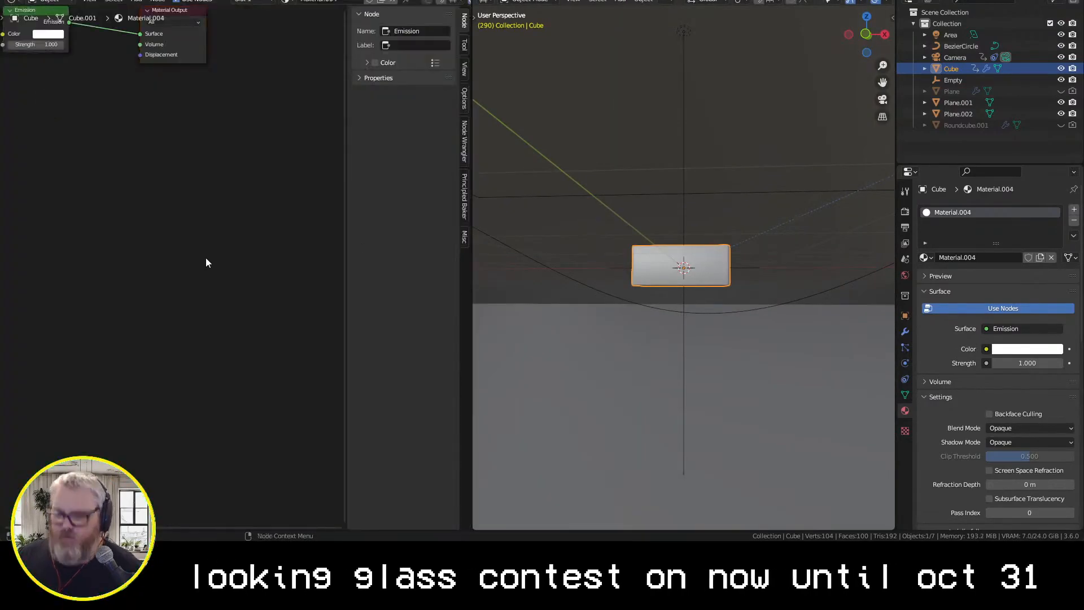
# Play the animation through the camera view and move the cube material's Emission node closer to Material Output
pyautogui.click(882, 100)
pyautogui.press('space')
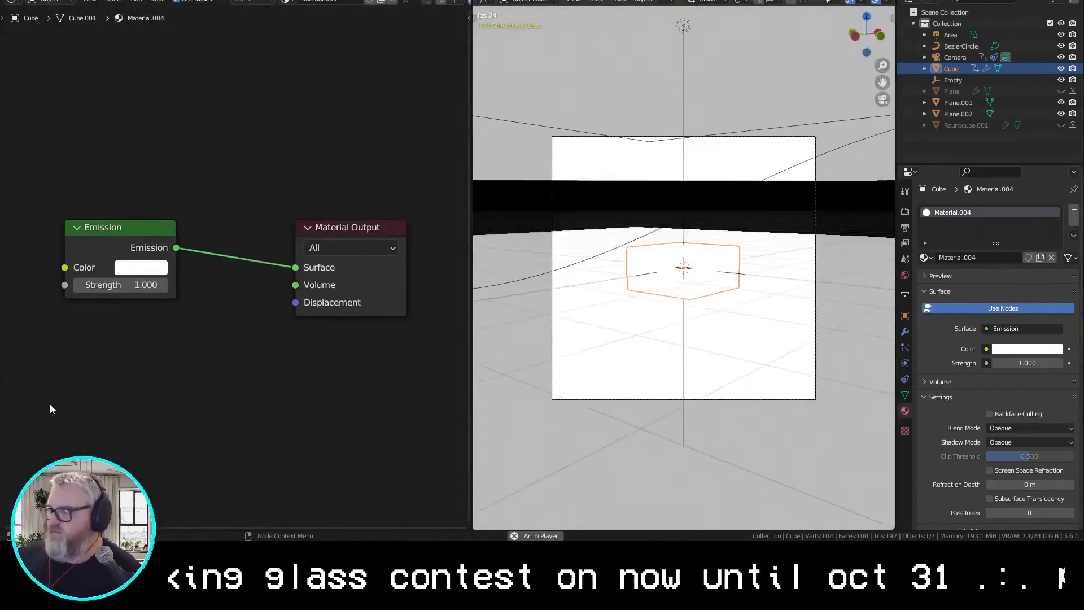
pyautogui.moveTo(130, 430); pyautogui.dragTo(182, 424, button='middle')
pyautogui.moveTo(186, 242); pyautogui.dragTo(258, 246)
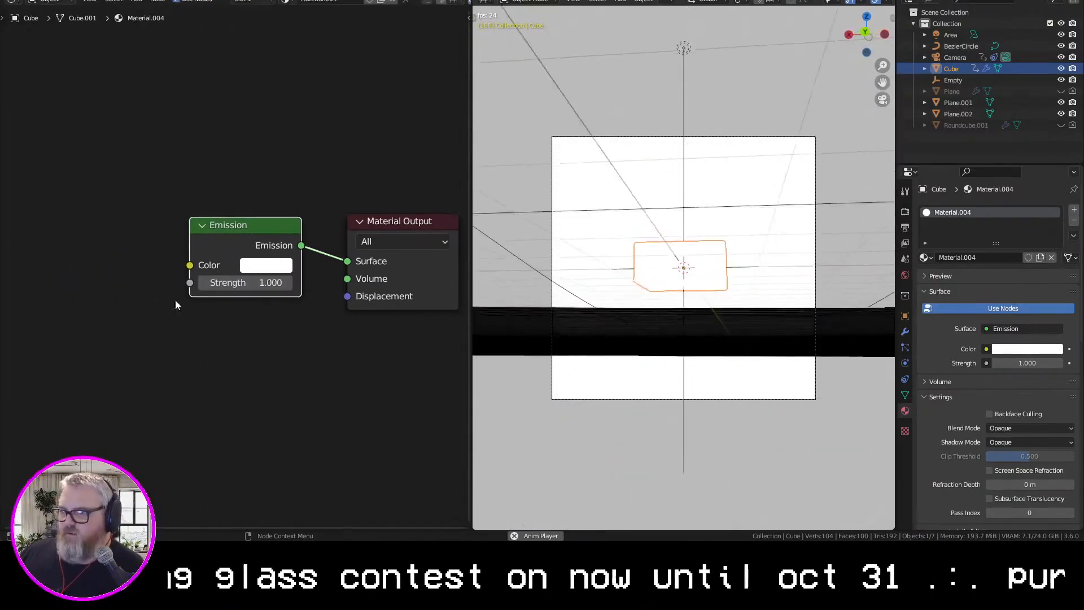
pyautogui.moveTo(72, 284); pyautogui.dragTo(88, 257, button='middle')
pyautogui.hotkey('shift', 'a')
pyautogui.write('sam')
pyautogui.press('Escape')
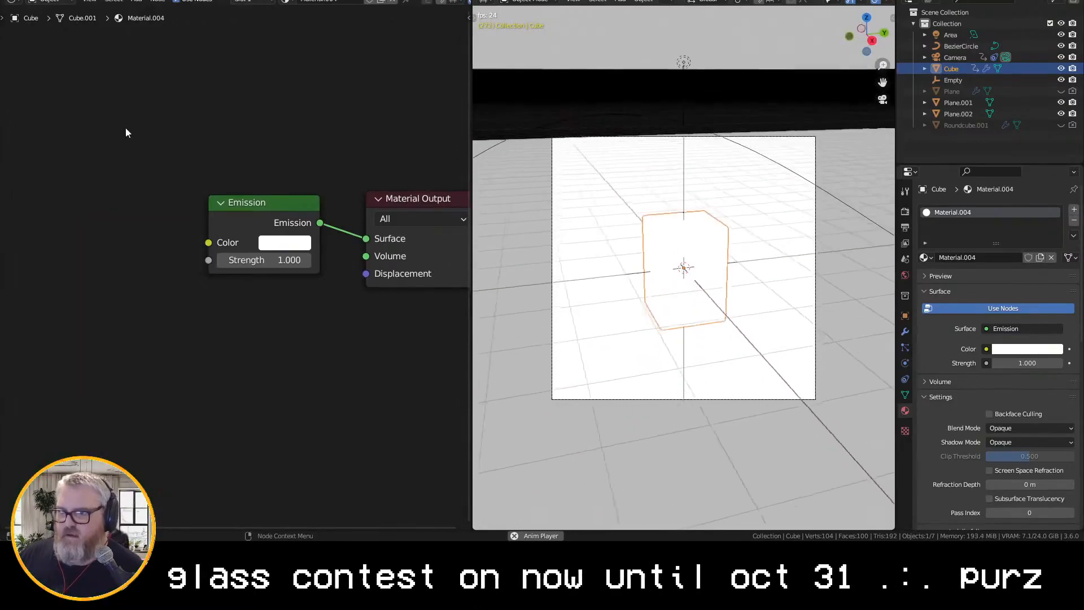
# Add an Ambient Occlusion node to the cube's material and connect its AO output to the Emission color
pyautogui.scroll(-12, 205, 325)
pyautogui.scroll(-10, 204, 326)
pyautogui.moveTo(205, 325); pyautogui.dragTo(191, 147, button='middle')
pyautogui.scroll(12, 191, 147)
pyautogui.hotkey('shift', 'a')
pyautogui.press('Escape')
pyautogui.write('sambien')
pyautogui.press('Return')
pyautogui.click(159, 133)
pyautogui.moveTo(202, 144); pyautogui.dragTo(283, 155)
# Set the Ambient Occlusion node's samples to 12 and change the render engine to Cycles
pyautogui.scroll(3, 177, 108)
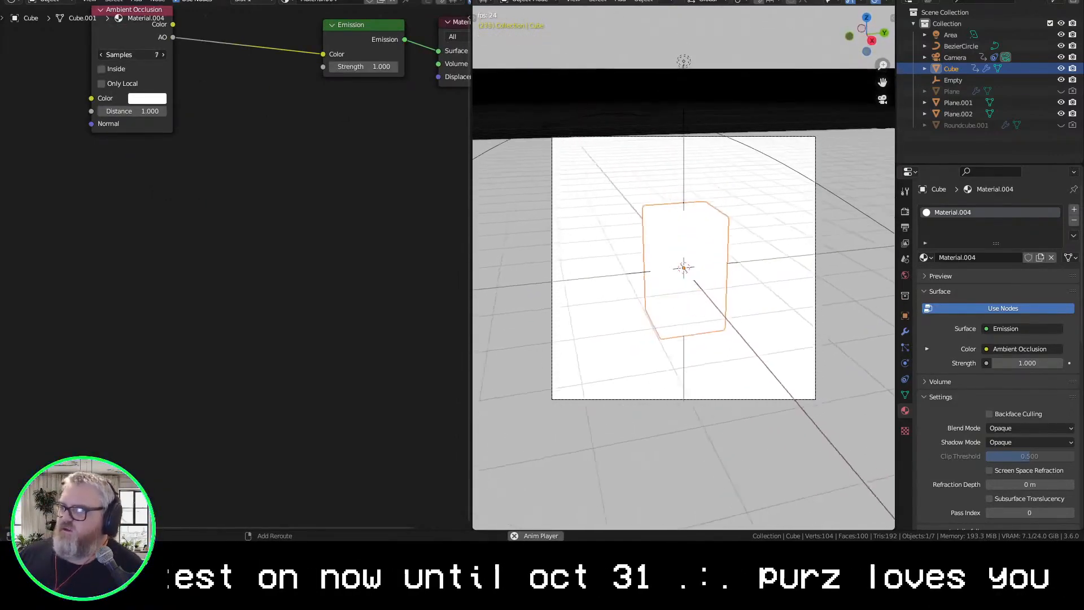
pyautogui.click(127, 83)
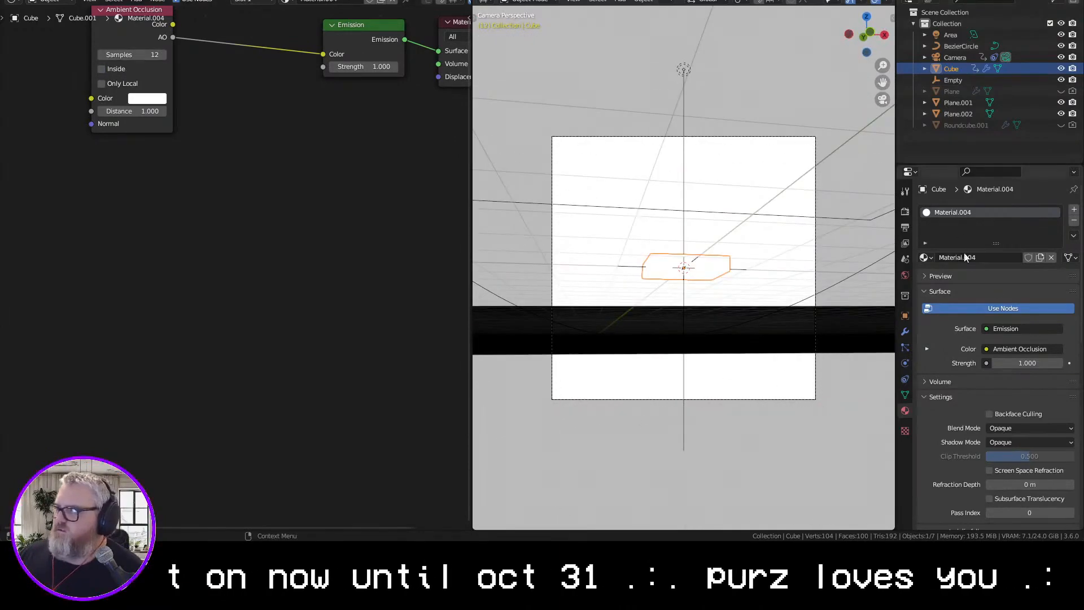
pyautogui.click(905, 212)
pyautogui.click(1031, 210)
pyautogui.click(1003, 250)
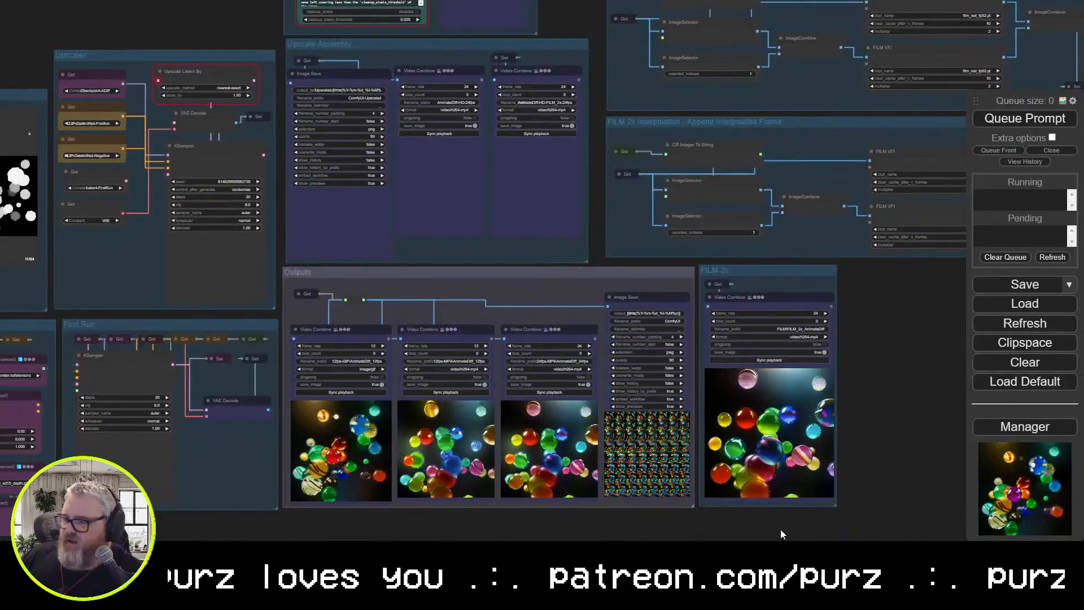
# Examine the marble video in the FILM 2x output group in ComfyUI and switch back to Blender
pyautogui.scroll(4, 767, 526)
pyautogui.scroll(4, 770, 455)
pyautogui.moveTo(769, 455); pyautogui.dragTo(905, 460)
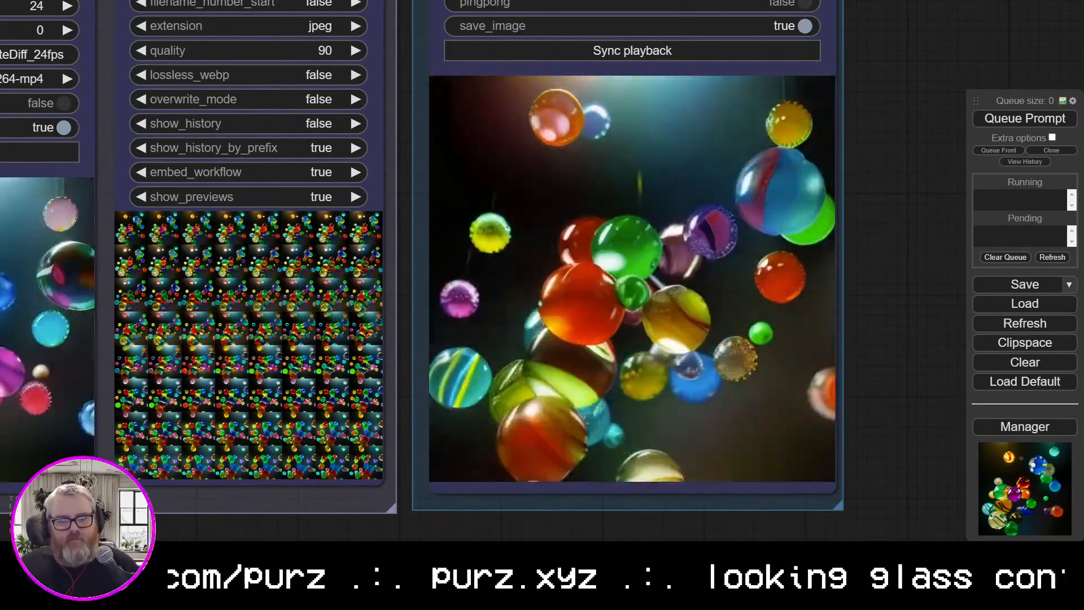
pyautogui.click(267, 506)
pyautogui.click(286, 515)
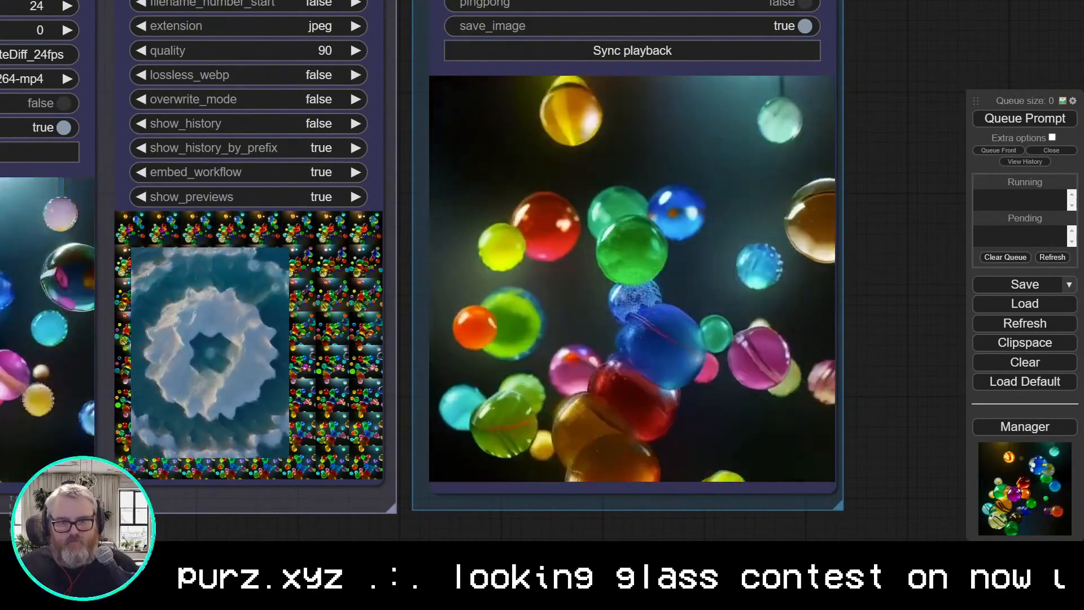
pyautogui.hotkey('alt', 'Tab')
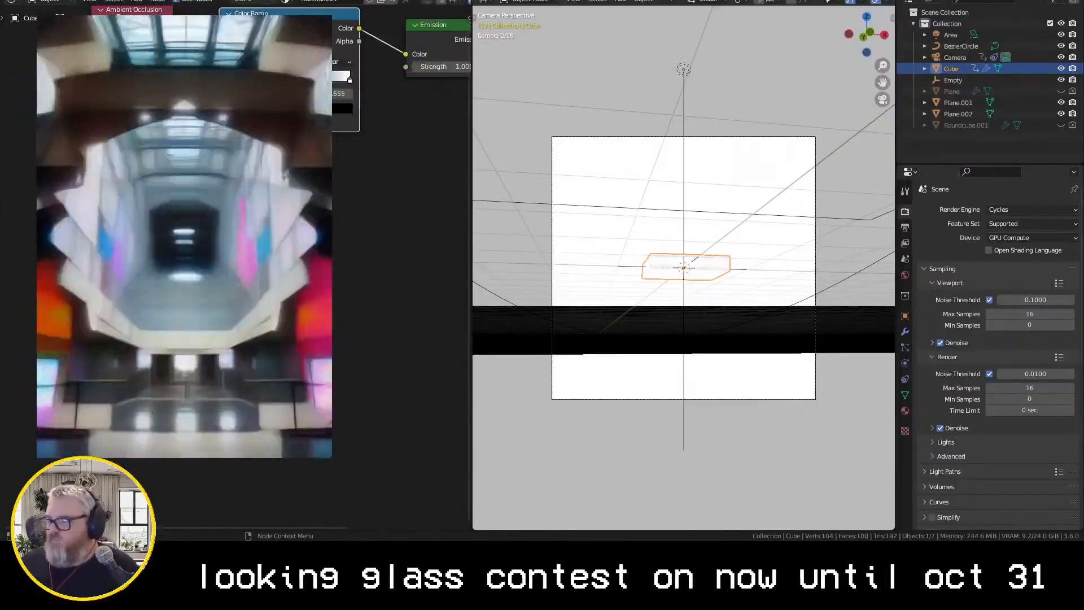
# Try shading the cube with 32-sample Ambient Occlusion, an Add node and adjusted Color Ramp stops, previewing it with playback
pyautogui.press('space')
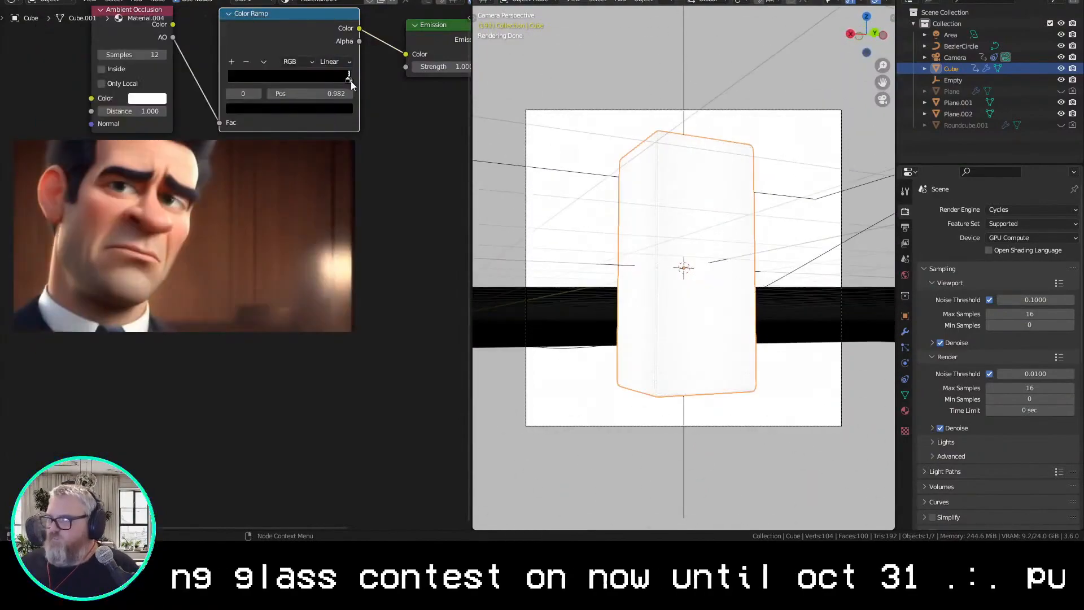
pyautogui.press('space')
pyautogui.hotkey('ctrl', 'shift', 'z')
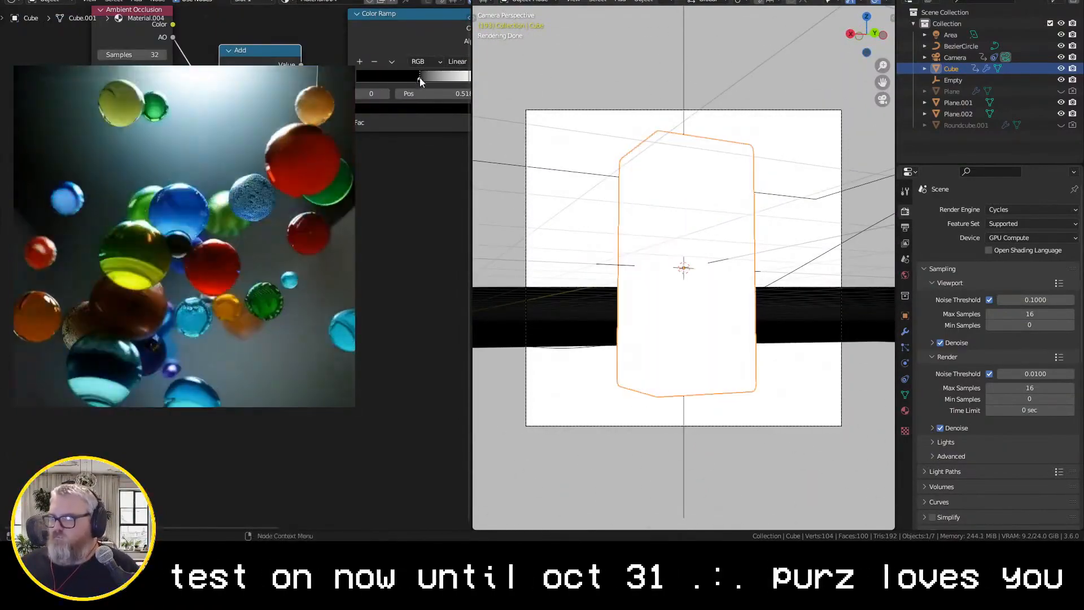
pyautogui.press('space')
pyautogui.press('space')
pyautogui.moveTo(175, 34); pyautogui.dragTo(186, 137, button='middle')
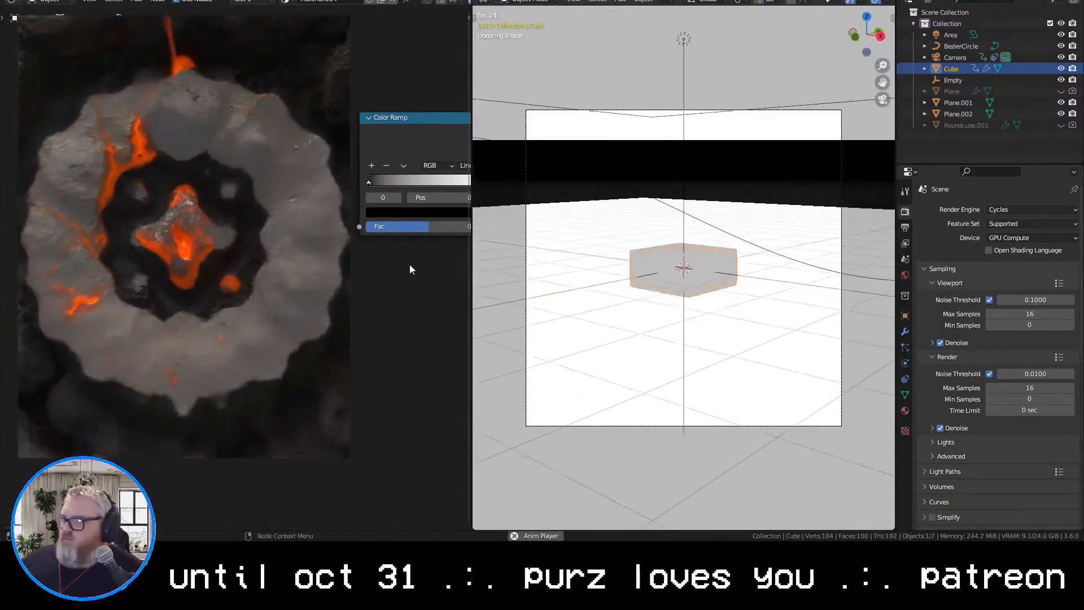
# Rework the Color Ramp's input and stops to shade the cube with a black-to-white gradient, with the white stop at 1.000
pyautogui.moveTo(458, 263); pyautogui.dragTo(379, 308, button='middle')
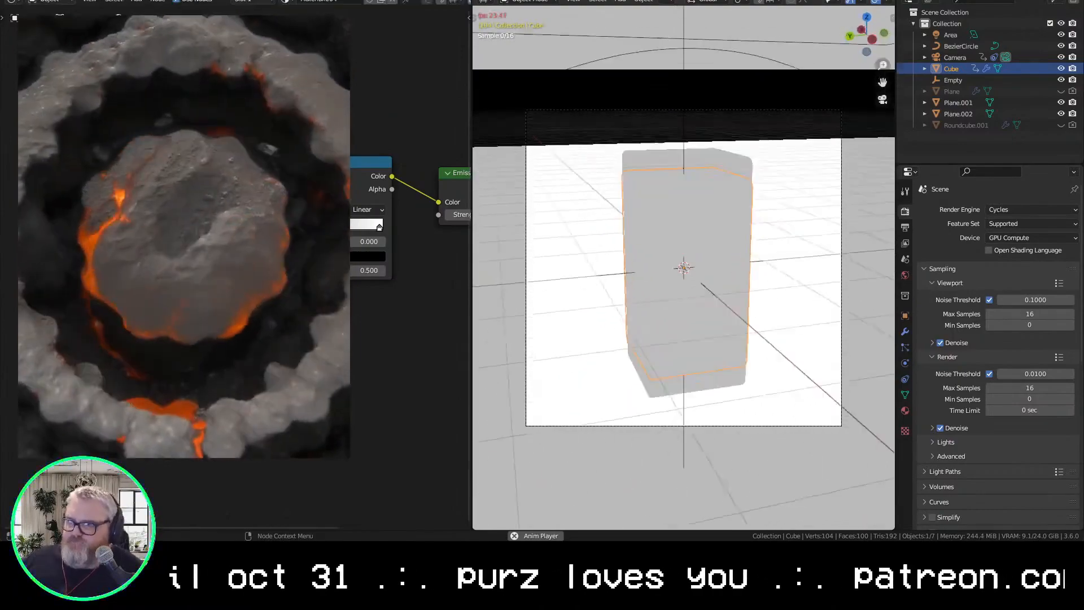
pyautogui.moveTo(217, 257); pyautogui.dragTo(254, 271)
pyautogui.moveTo(254, 271); pyautogui.dragTo(268, 289, button='middle')
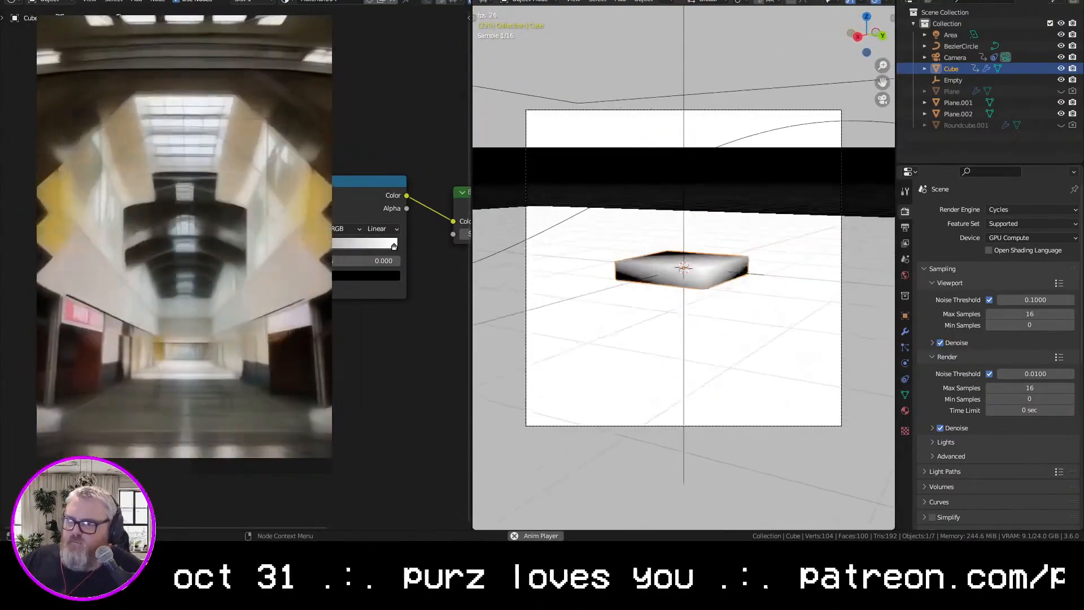
pyautogui.click(221, 276)
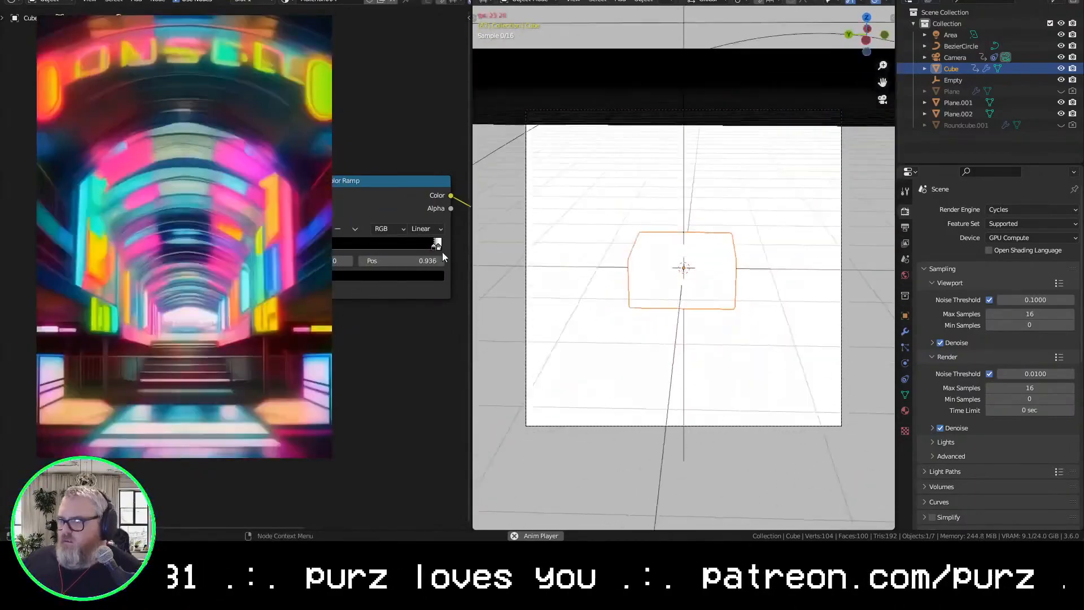
pyautogui.moveTo(438, 247); pyautogui.dragTo(445, 248)
pyautogui.moveTo(283, 266)
pyautogui.mouseDown(button='middle')
pyautogui.moveTo(250, 265)
pyautogui.moveTo(278, 265)
pyautogui.mouseUp(button='middle')
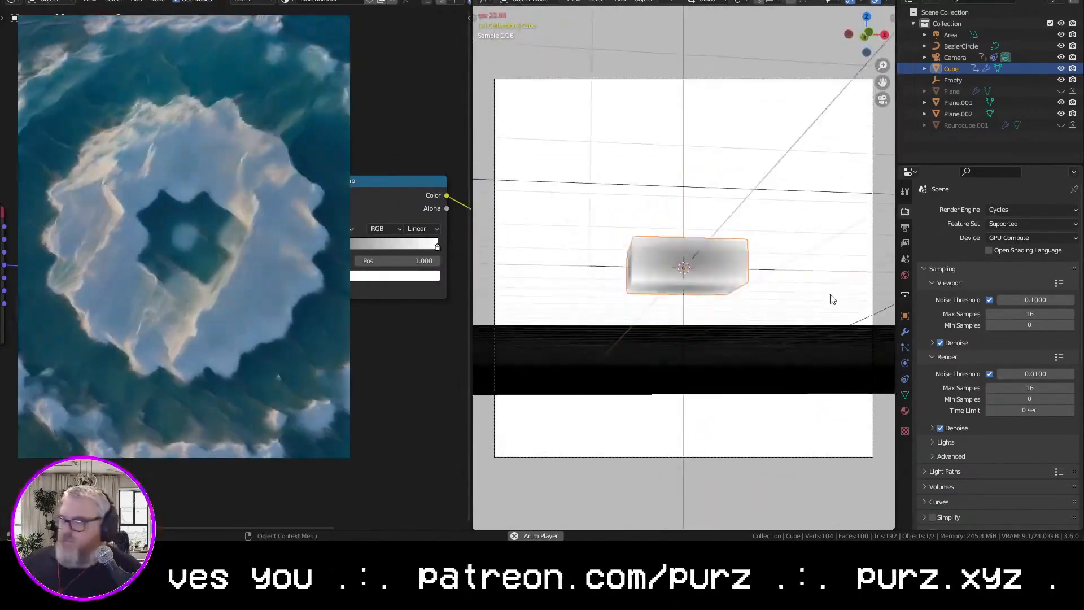
pyautogui.click(831, 299)
pyautogui.click(781, 309)
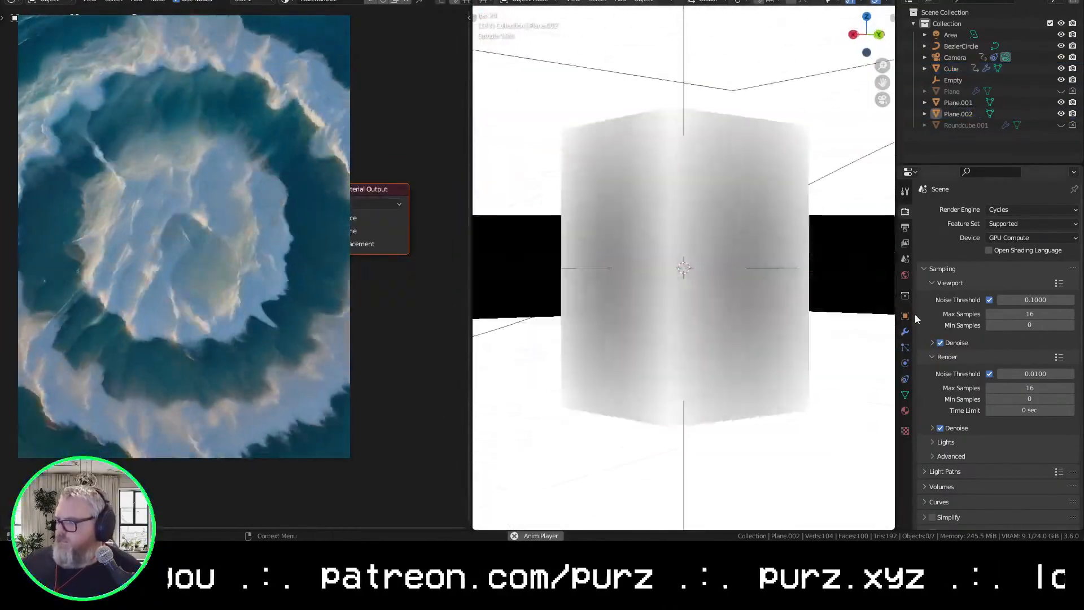
pyautogui.click(905, 331)
pyautogui.click(949, 210)
pyautogui.click(856, 464)
pyautogui.click(1056, 228)
# Add a Wireframe modifier to the cube above its Bevel, with Replace Original off and a 0.1823 m thickness
pyautogui.click(951, 69)
pyautogui.click(948, 210)
pyautogui.click(856, 465)
pyautogui.moveTo(1071, 380); pyautogui.dragTo(1007, 245)
pyautogui.click(985, 285)
pyautogui.press('space')
# Add a second material slot to the cube with a new black Emission material for the wireframe edges
pyautogui.click(905, 410)
pyautogui.click(1074, 209)
pyautogui.click(997, 275)
pyautogui.click(1017, 327)
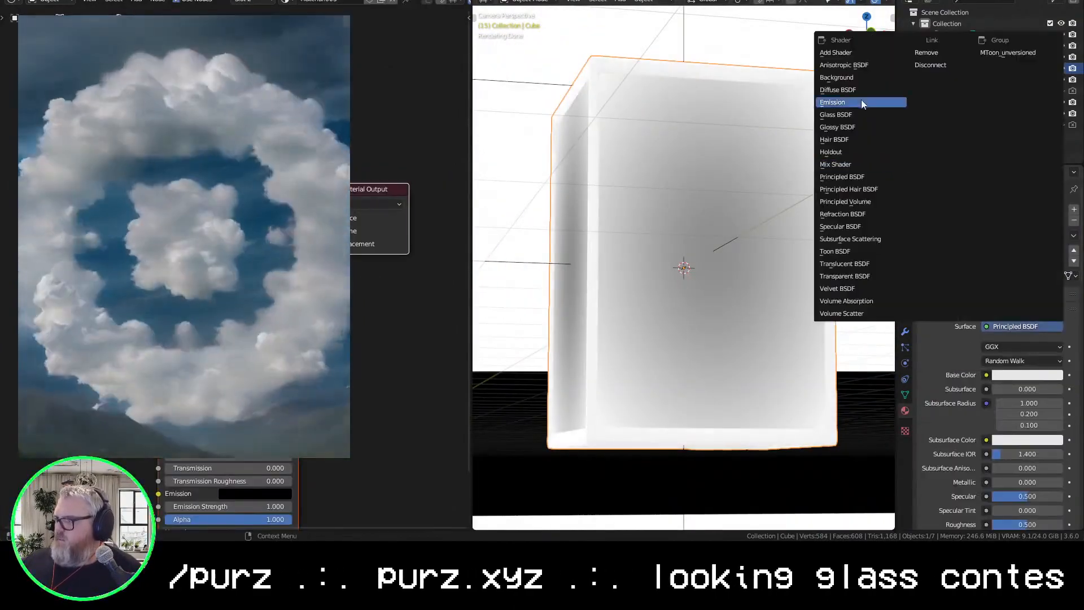
pyautogui.click(861, 102)
pyautogui.press('space')
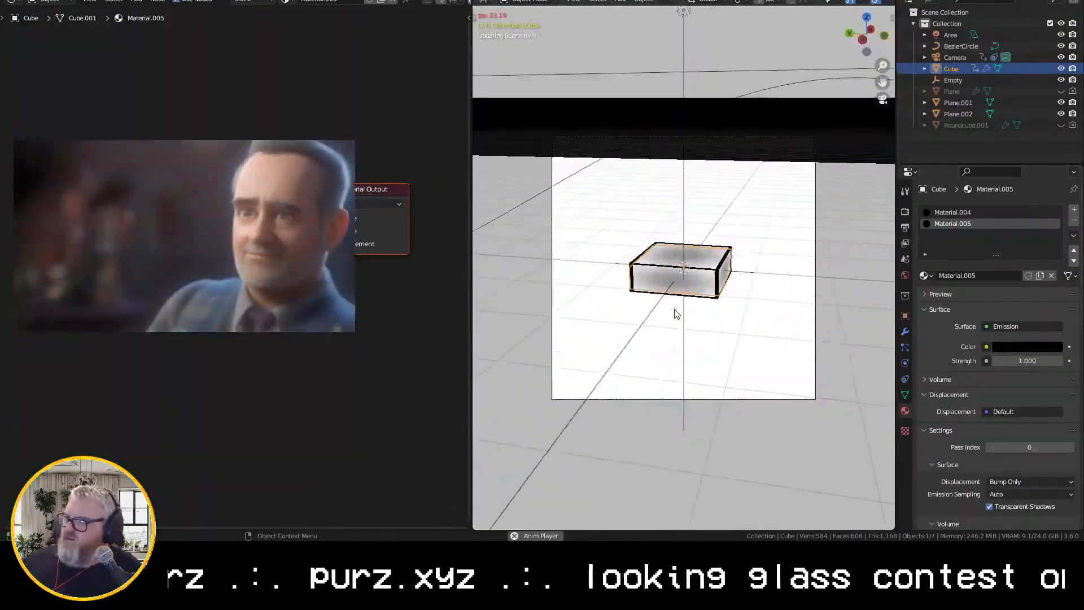
# Remove the cube's scale animation and apply its scale
pyautogui.click(905, 332)
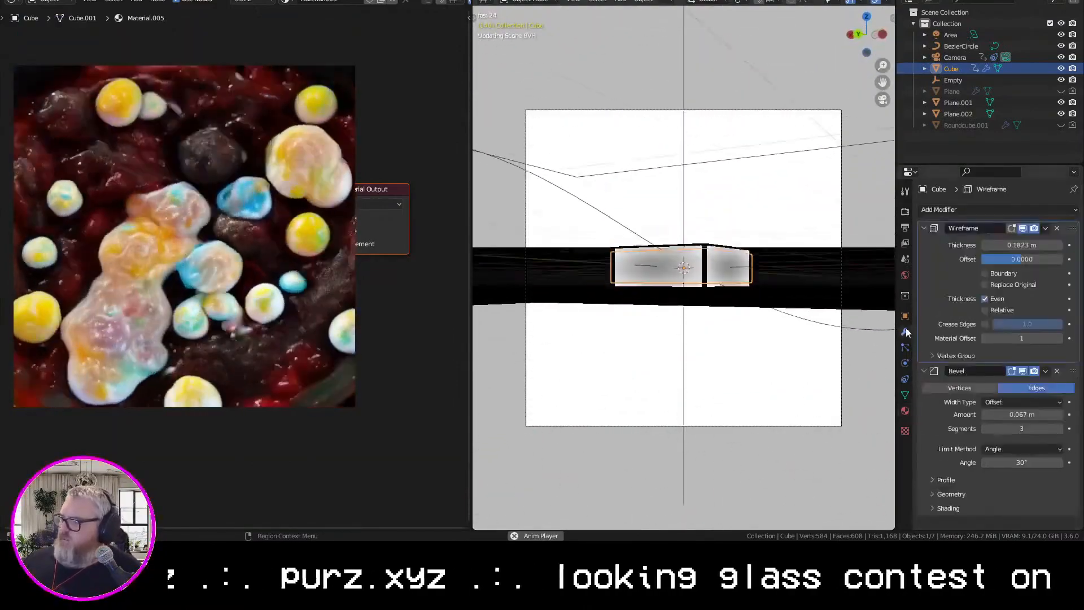
pyautogui.click(905, 316)
pyautogui.rightClick(1014, 355)
pyautogui.click(985, 486)
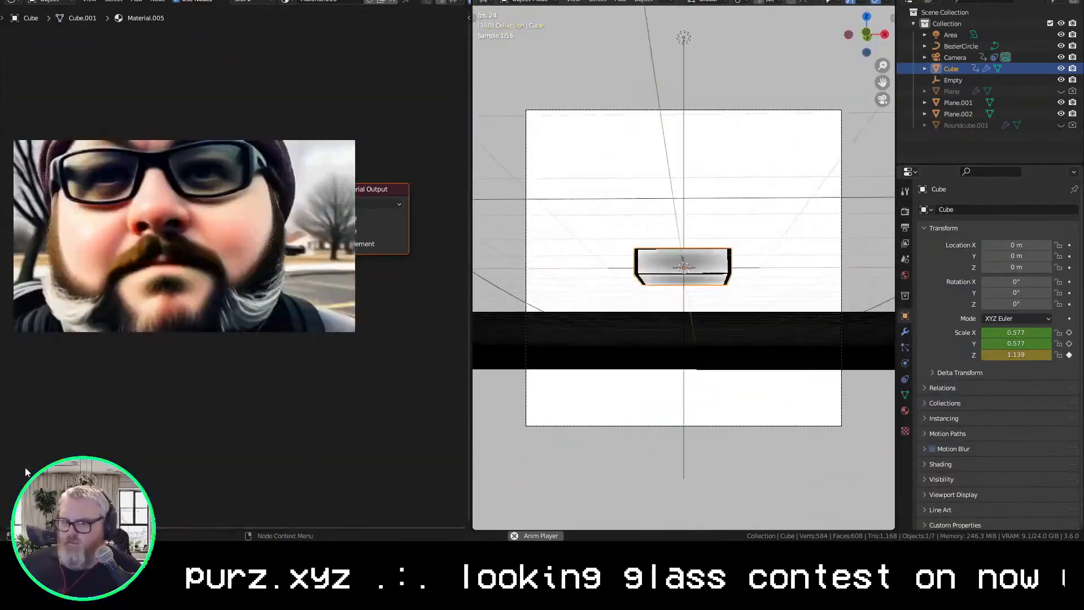
pyautogui.hotkey('shift', 'F6')
pyautogui.press('x')
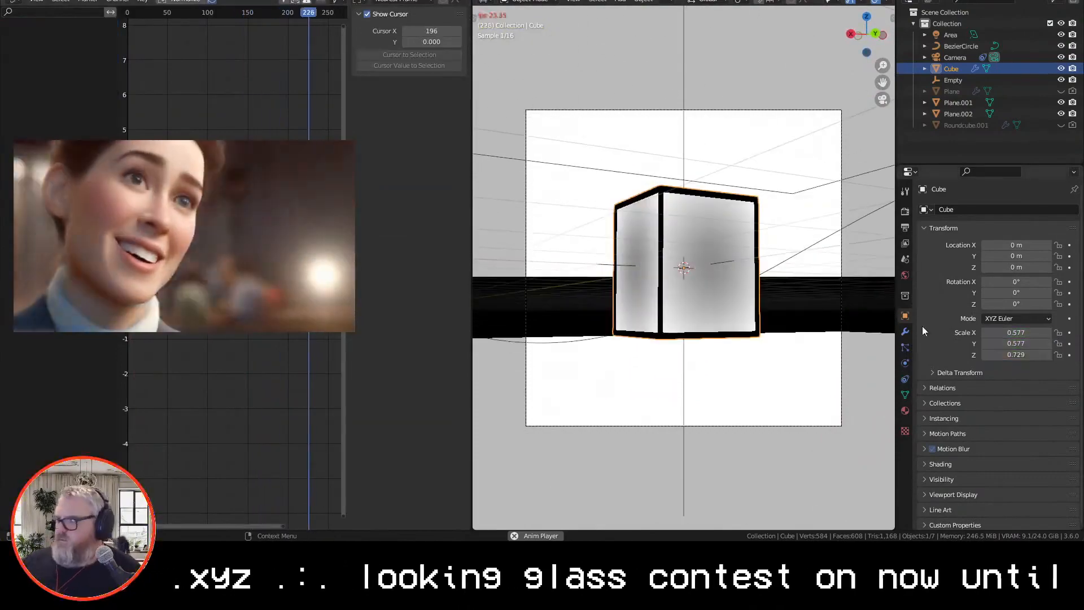
pyautogui.press('Return')
pyautogui.hotkey('ctrl', 'a')
pyautogui.click(699, 276)
# Thin the cube's wireframe edges and set the Add node's value to -0.390 in Material.004
pyautogui.moveTo(728, 282); pyautogui.dragTo(726, 201, button='middle')
pyautogui.scroll(5, 762, 307)
pyautogui.scroll(-4, 726, 201)
pyautogui.moveTo(713, 270)
pyautogui.mouseDown(button='middle')
pyautogui.moveTo(778, 259)
pyautogui.moveTo(726, 265)
pyautogui.mouseUp(button='middle')
pyautogui.press('space')
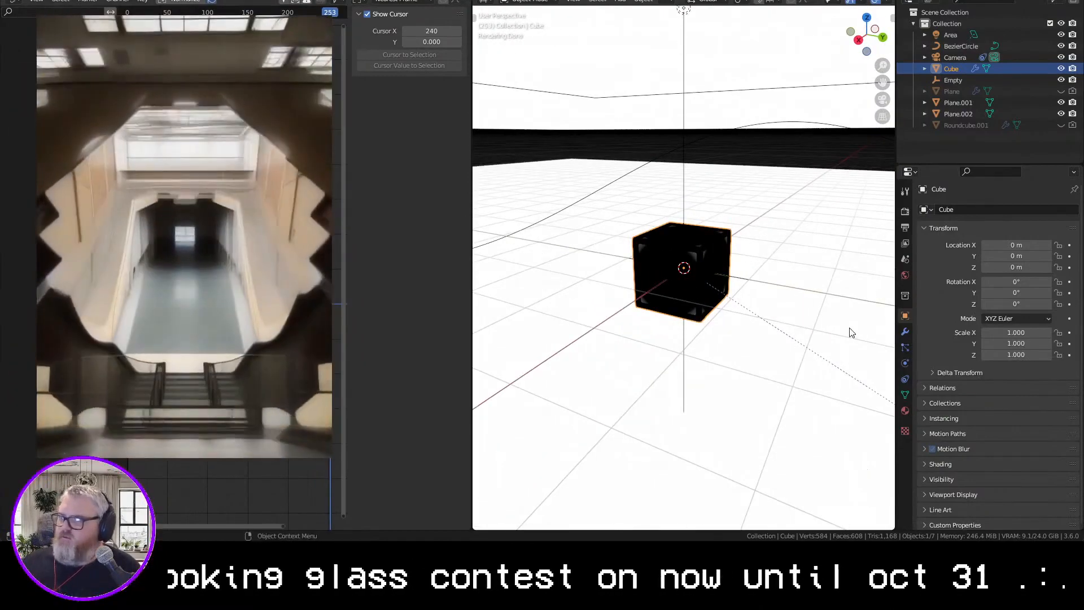
pyautogui.click(906, 332)
pyautogui.click(904, 316)
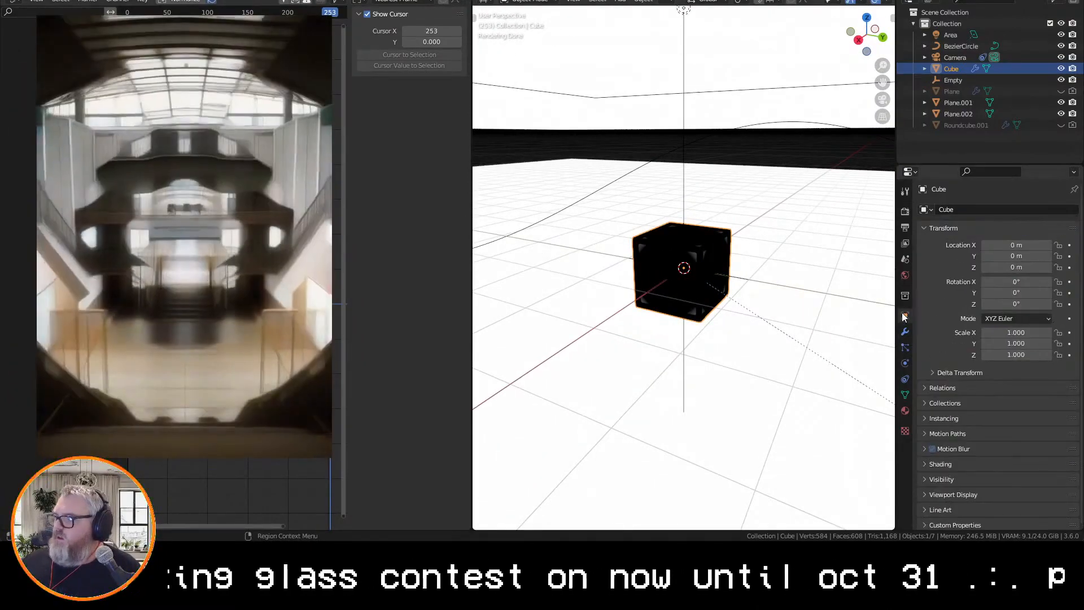
pyautogui.click(905, 335)
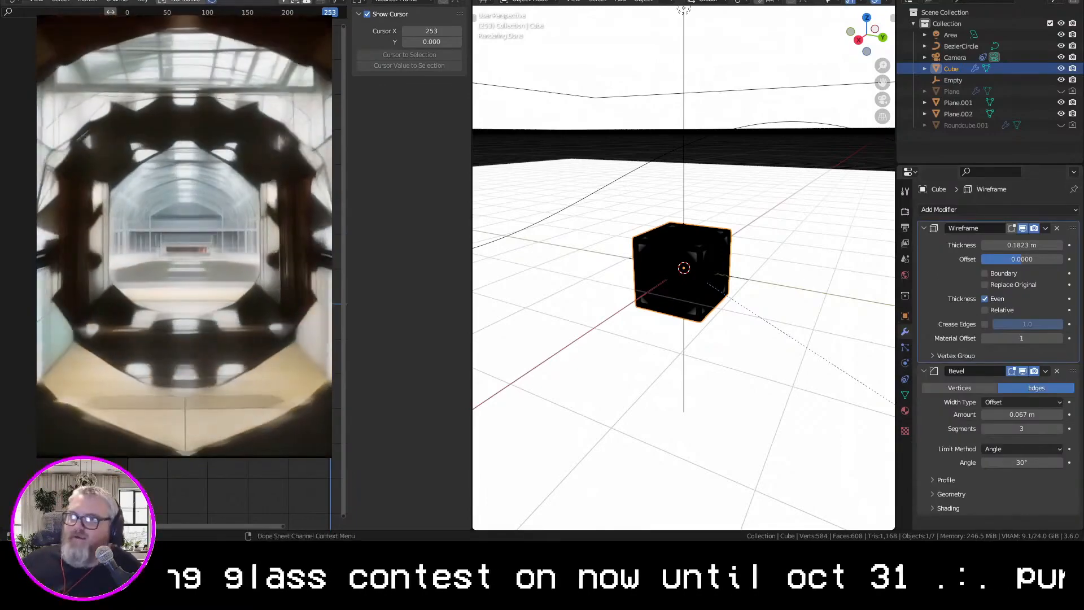
pyautogui.click(43, 105)
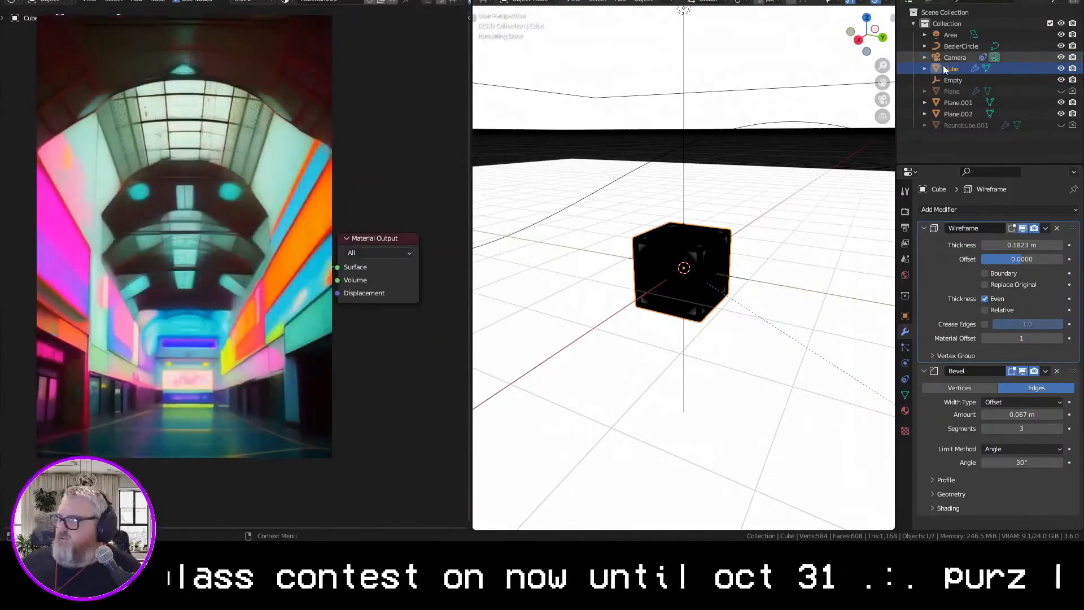
pyautogui.click(905, 410)
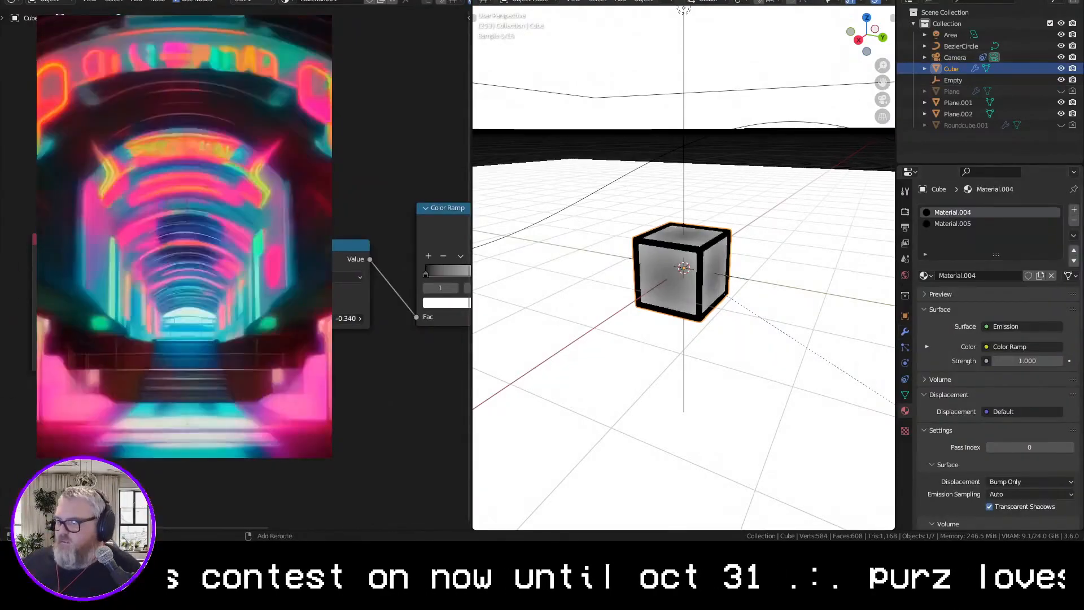
pyautogui.click(790, 362)
pyautogui.press('KP_0')
# Set the offset of the camera's Follow Path constraint to 0
pyautogui.click(841, 423)
pyautogui.click(905, 347)
pyautogui.moveTo(1022, 259); pyautogui.dragTo(989, 265)
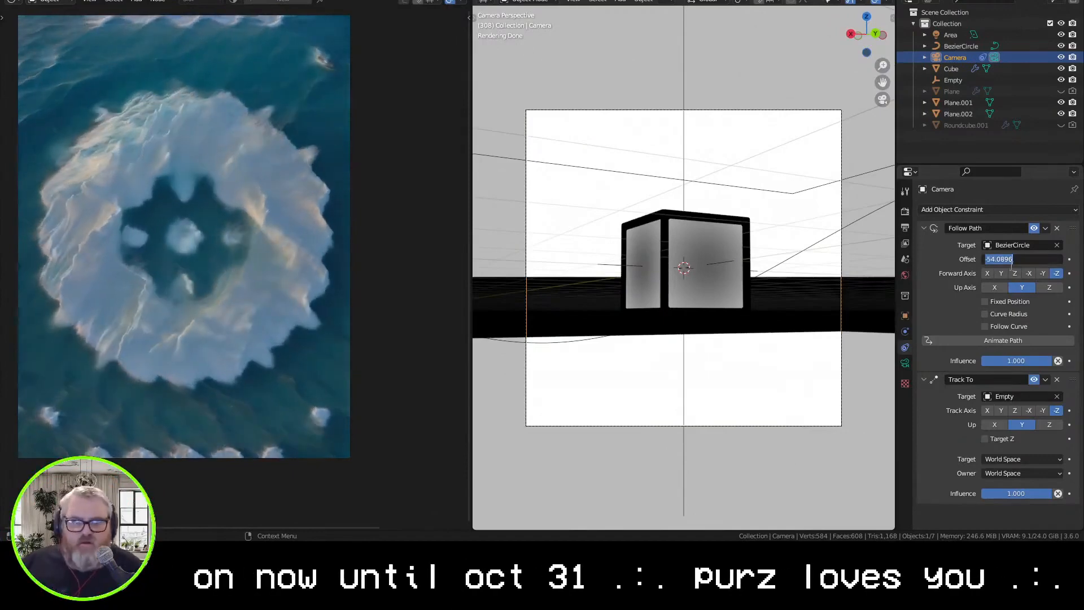
pyautogui.write('0')
pyautogui.press('Return')
pyautogui.press('space')
pyautogui.press('space')
# Show a Timeline below the node editor and keyframe the camera's Follow Path offset from frame 1, previewing the orbit
pyautogui.click(719, 259)
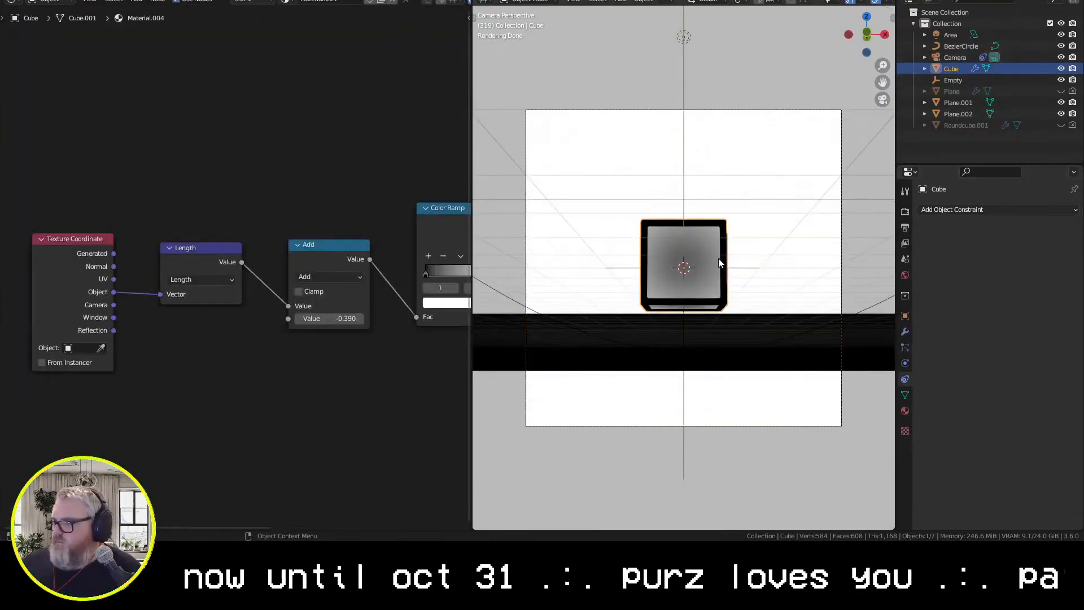
pyautogui.click(954, 57)
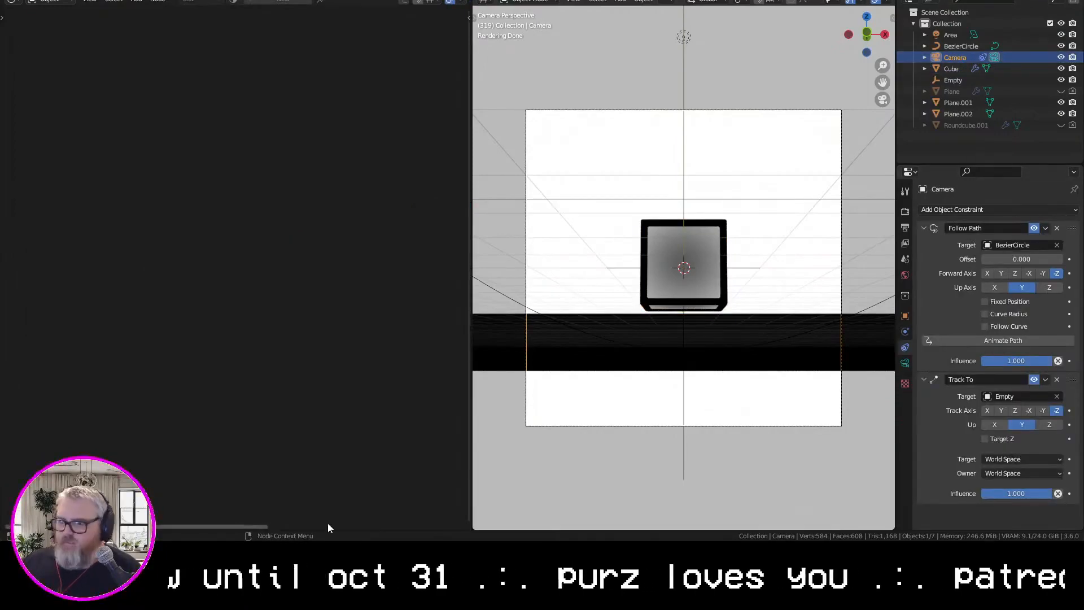
pyautogui.click(147, 378)
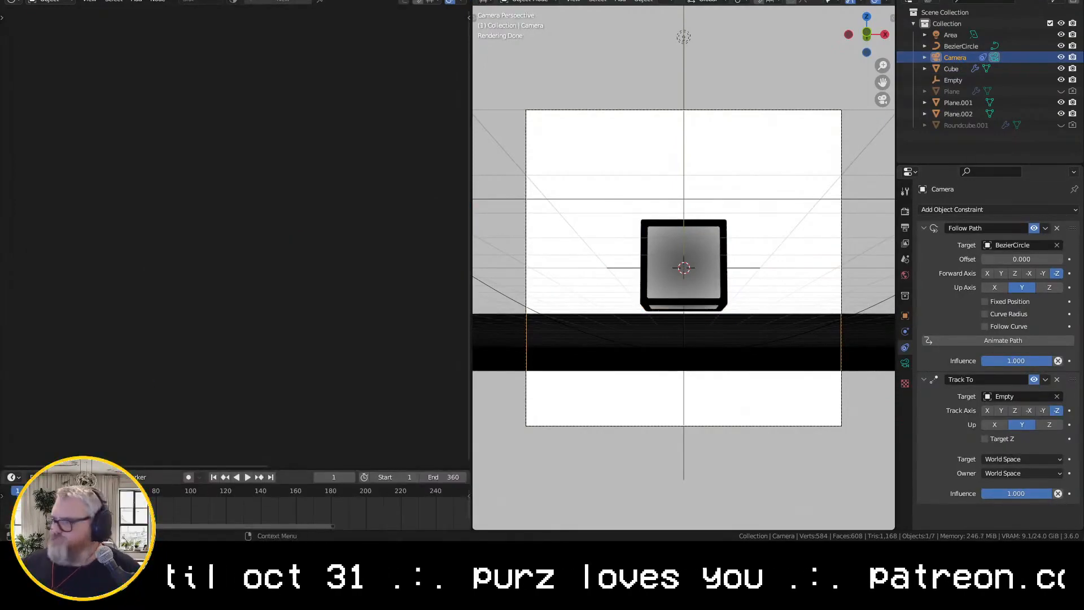
pyautogui.press('Return')
pyautogui.press('space')
# Keyframe the cube's location at frame 1 and bake Kick.wav into its Z Location curve in an enlarged Graph Editor
pyautogui.click(953, 80)
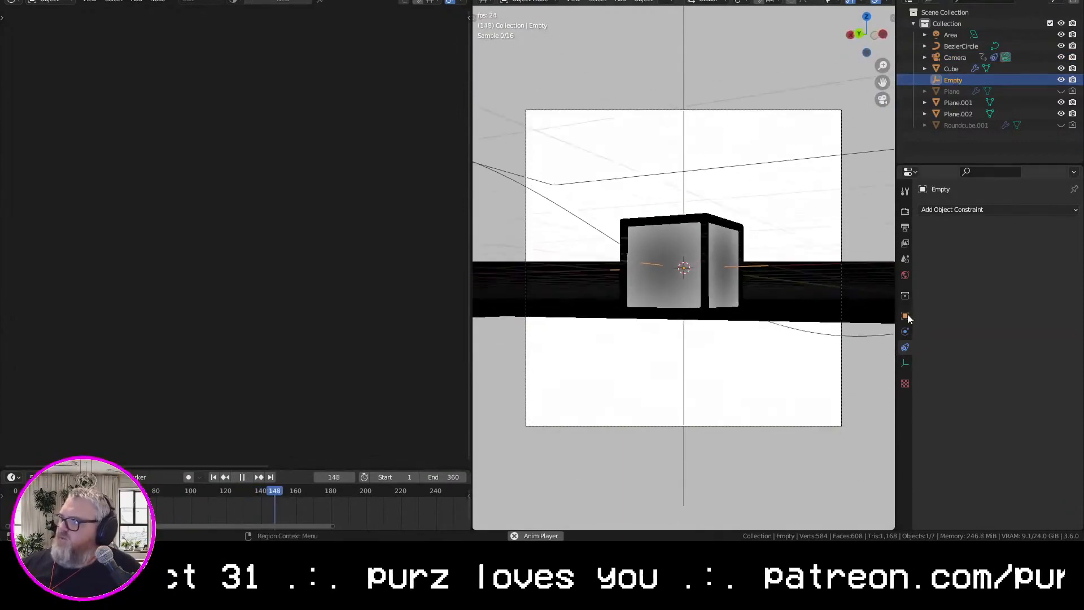
pyautogui.click(905, 316)
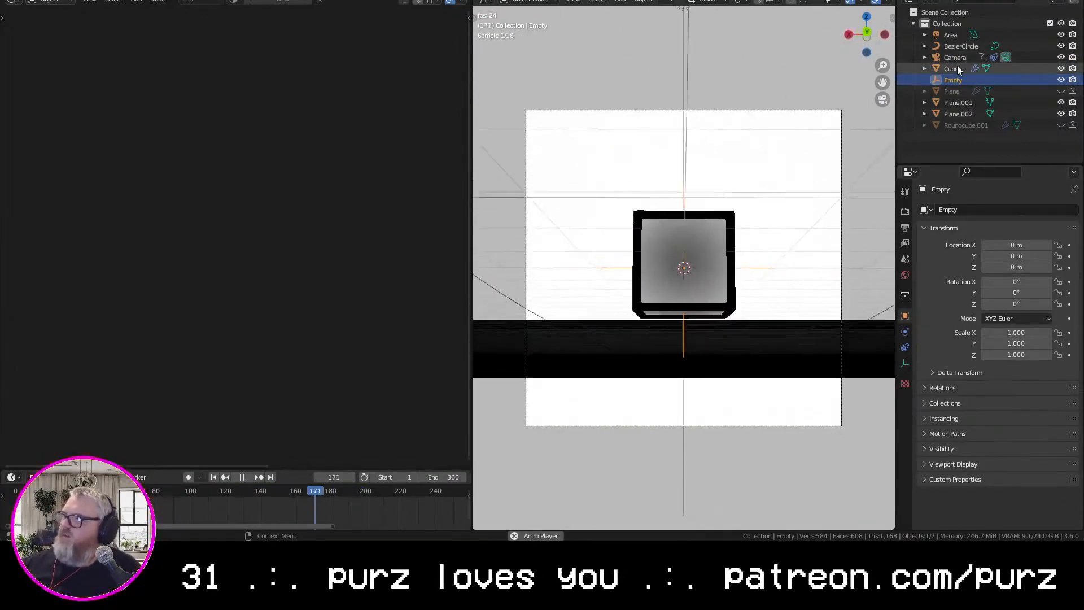
pyautogui.click(952, 68)
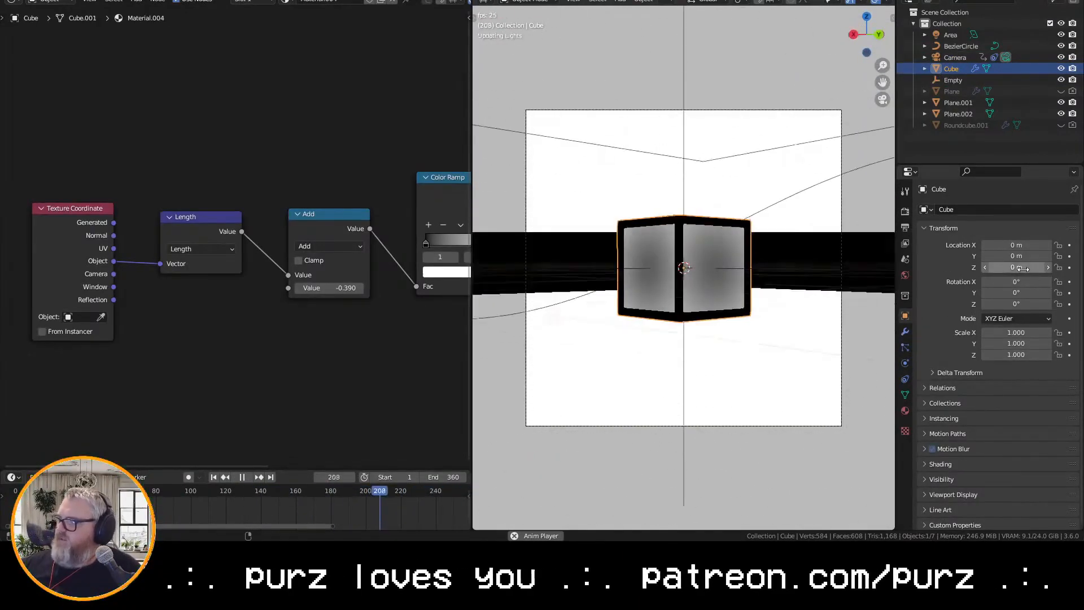
pyautogui.press('space')
pyautogui.hotkey('shift', 'Left')
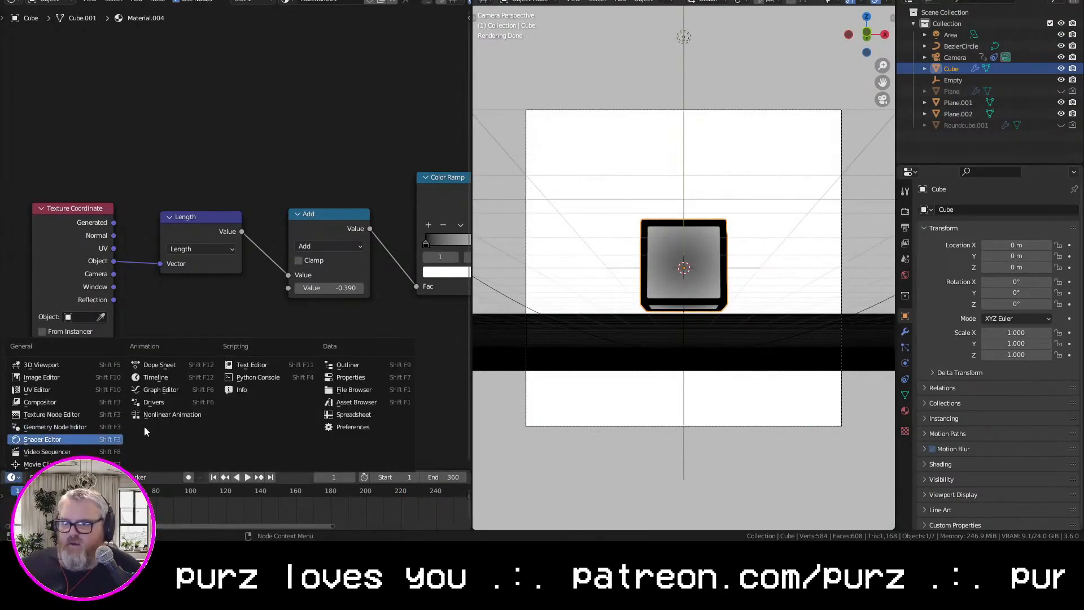
pyautogui.click(152, 390)
pyautogui.moveTo(260, 472); pyautogui.dragTo(259, 291)
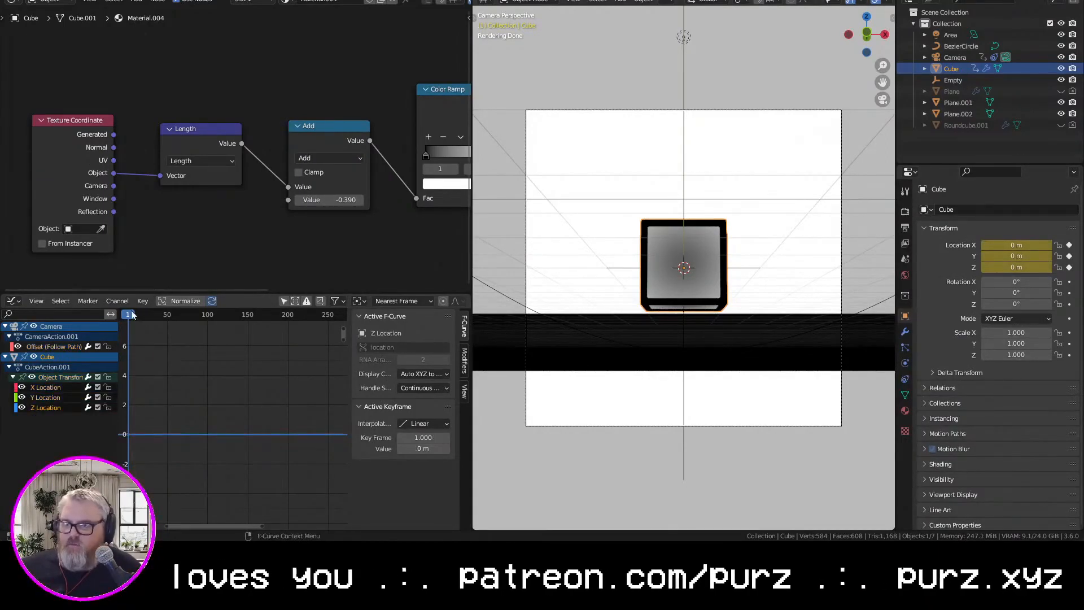
pyautogui.click(169, 44)
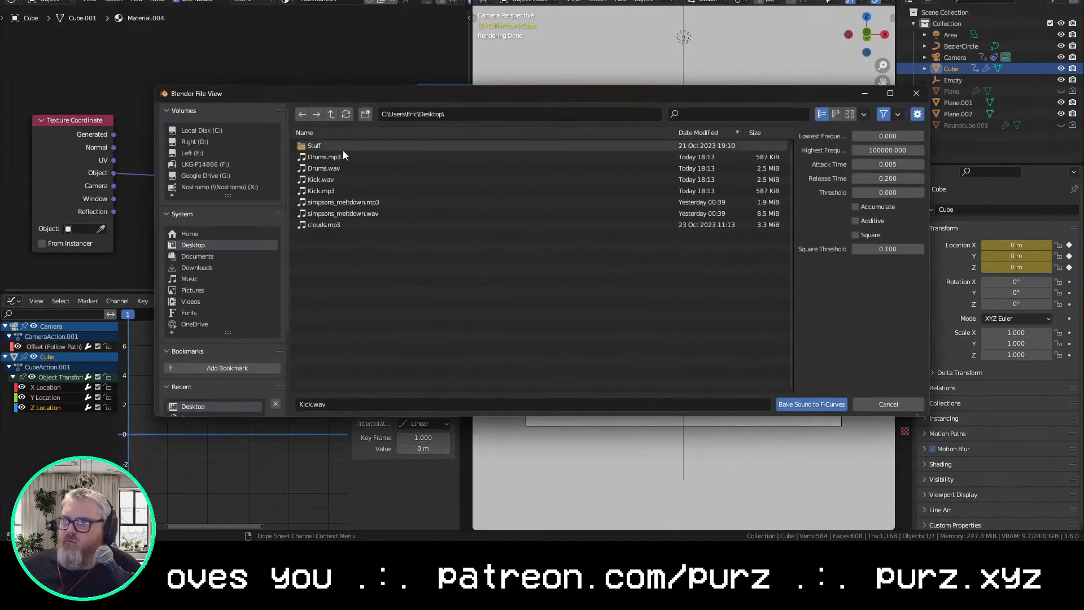
pyautogui.doubleClick(326, 179)
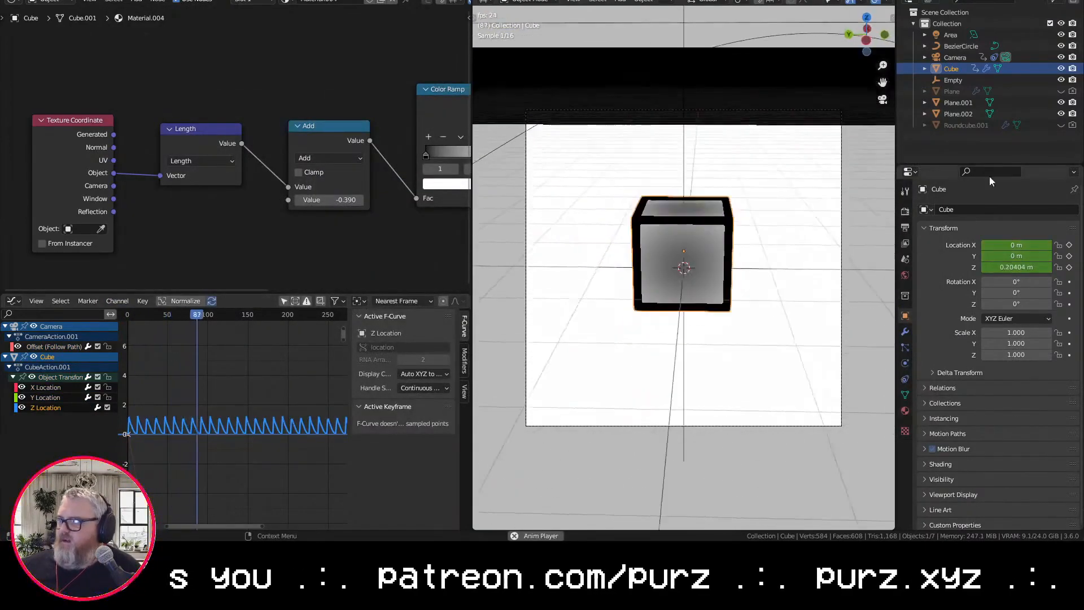
# Raise the camera's target Empty along Z to about 0.41 m
pyautogui.click(953, 80)
pyautogui.press('g')
pyautogui.press('z')
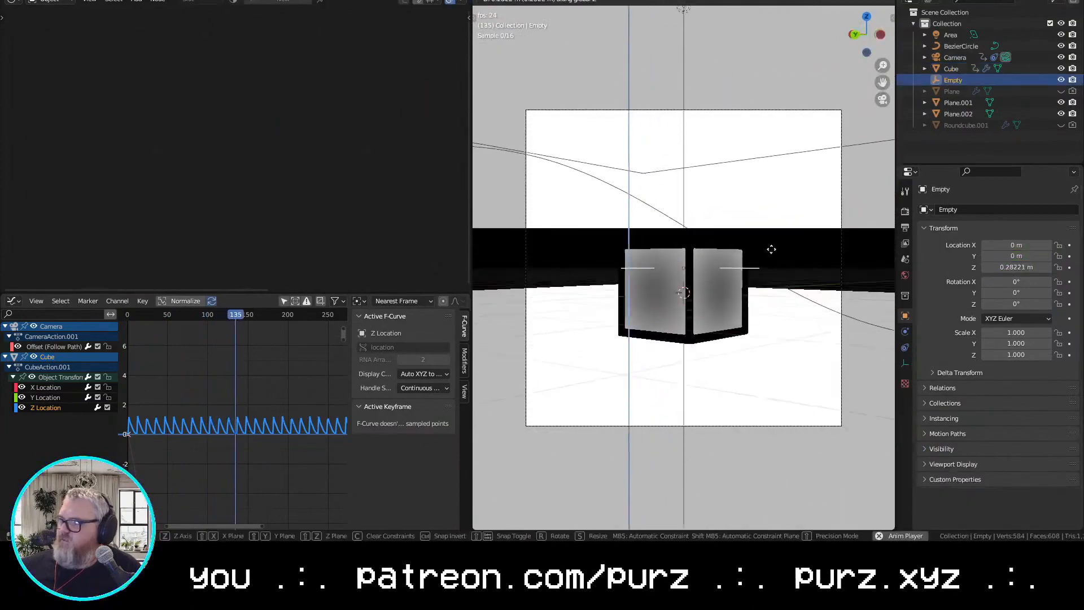
pyautogui.click(881, 283)
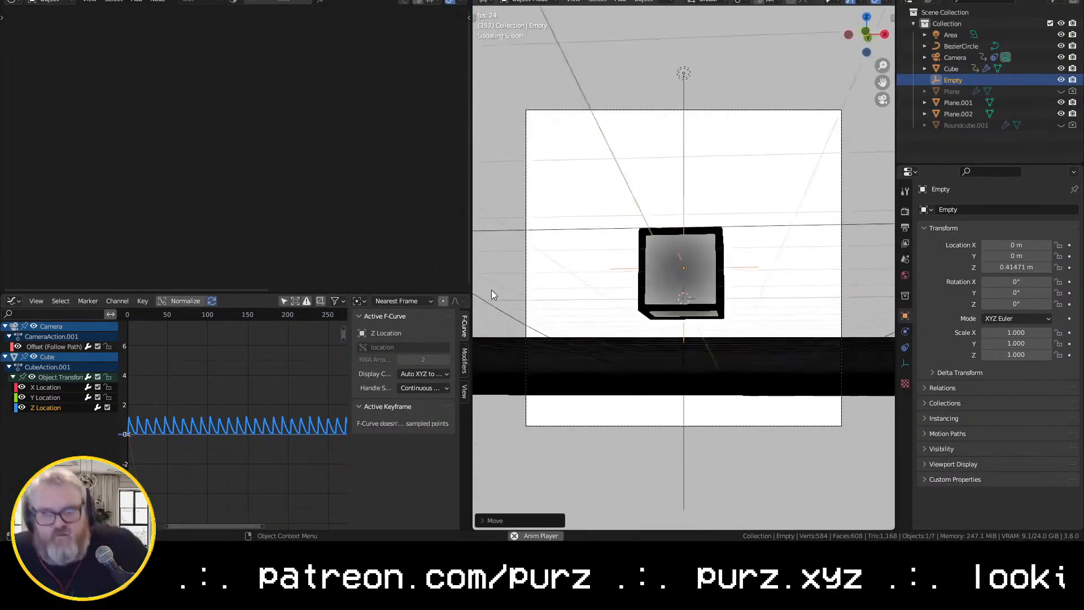
# Convert the cube's baked Z Location samples into editable keyframes
pyautogui.press('a')
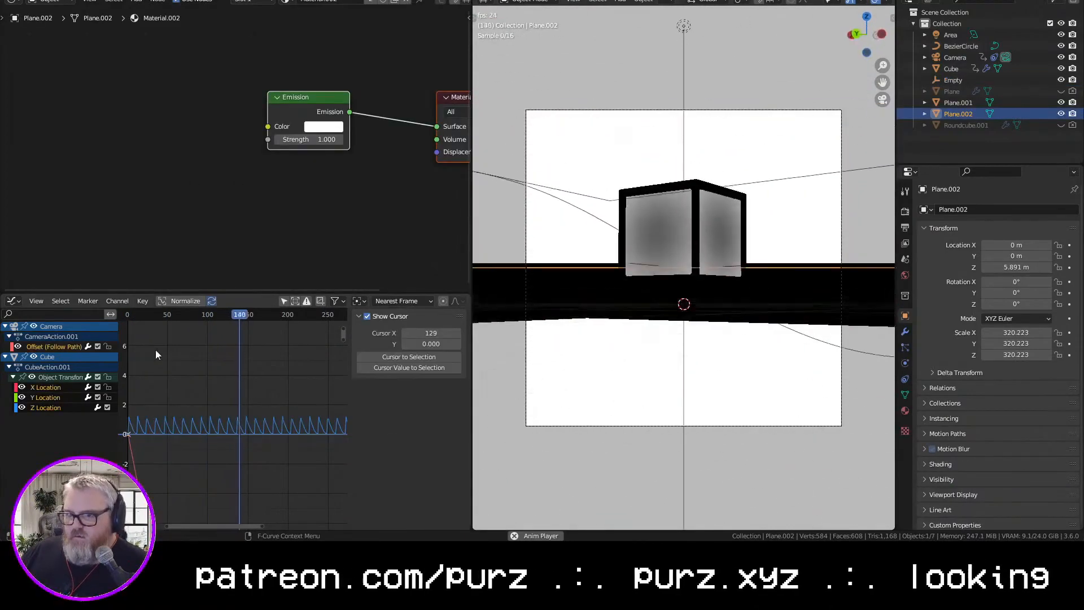
pyautogui.press('space')
pyautogui.click(117, 301)
pyautogui.click(132, 56)
pyautogui.click(138, 301)
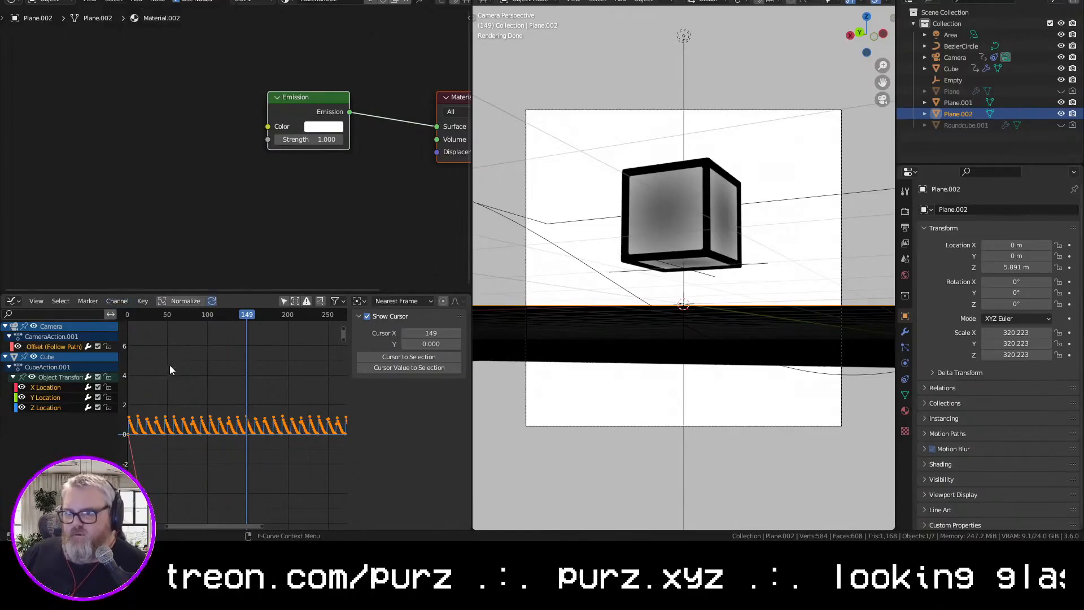
# Try a different interpolation type on all selected keyframes and preview it with playback
pyautogui.press('t')
pyautogui.click(225, 397)
pyautogui.press('space')
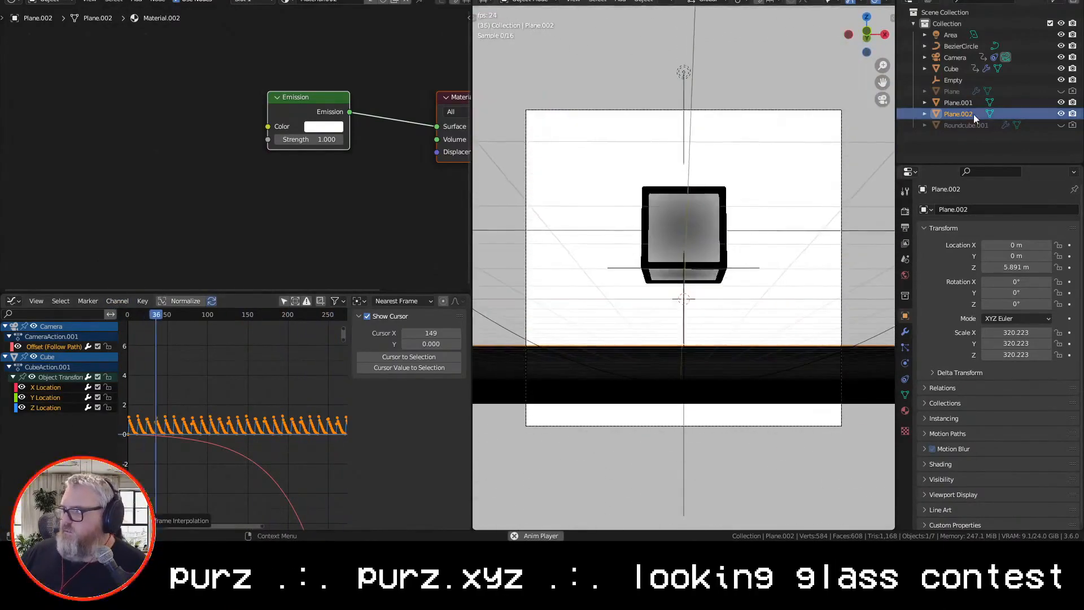
pyautogui.press('Escape')
pyautogui.click(222, 397)
pyautogui.press('space')
pyautogui.press('a')
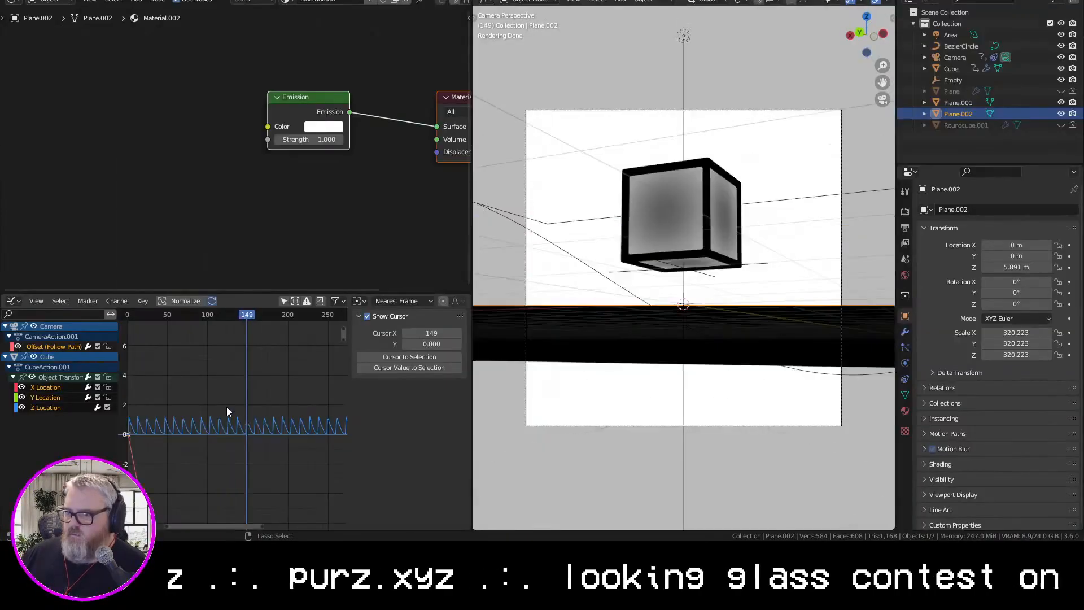
# Scale down the values of the cube's Z Location keyframes and set the active keyframe's interpolation to Bezier
pyautogui.press('s')
pyautogui.press('y')
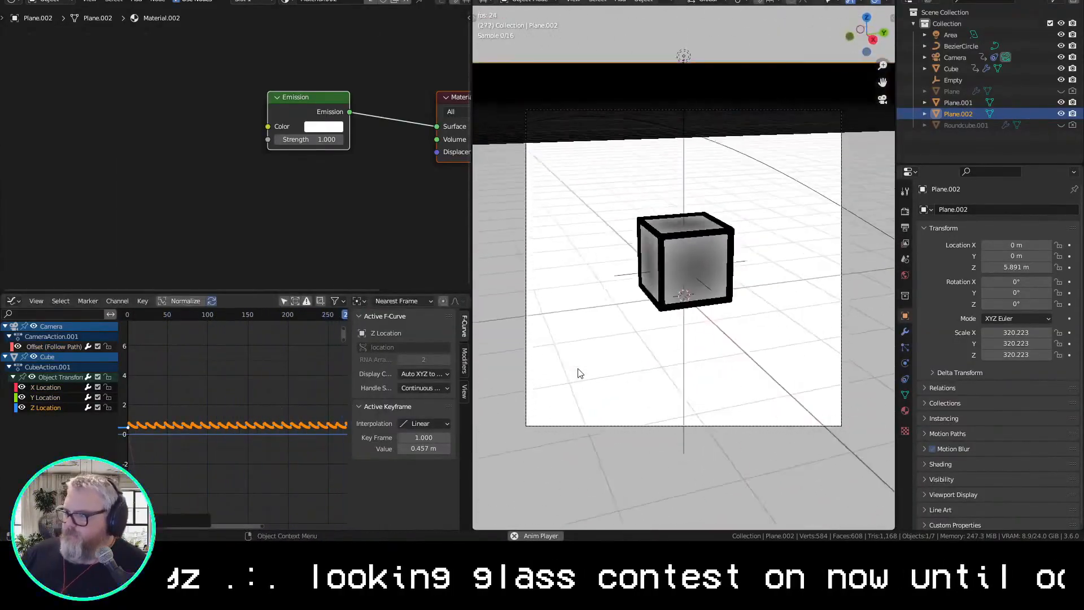
pyautogui.click(272, 513)
pyautogui.click(424, 423)
pyautogui.click(426, 426)
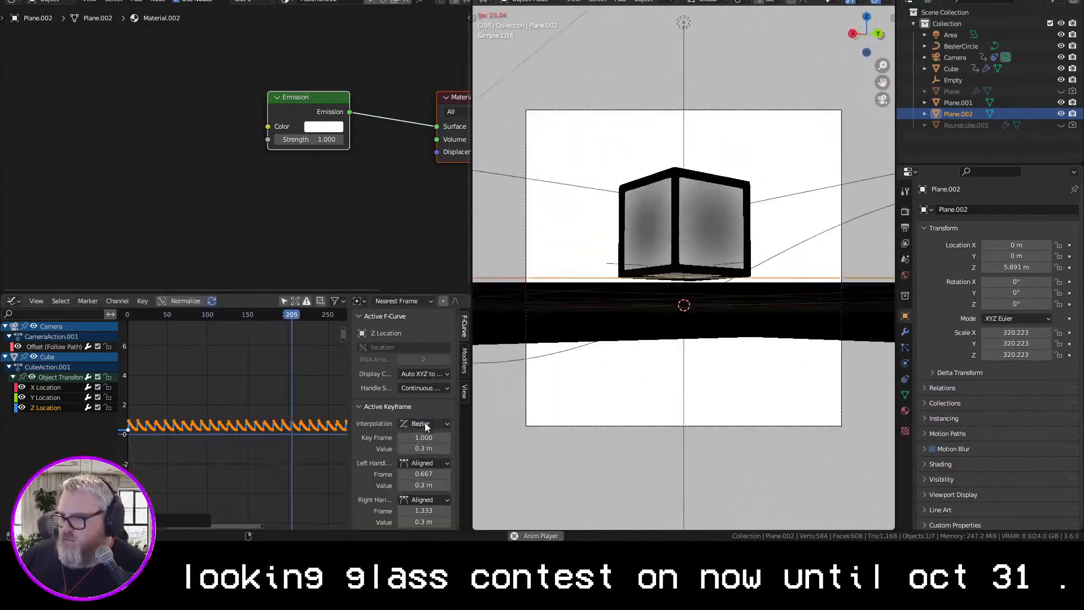
pyautogui.click(342, 348)
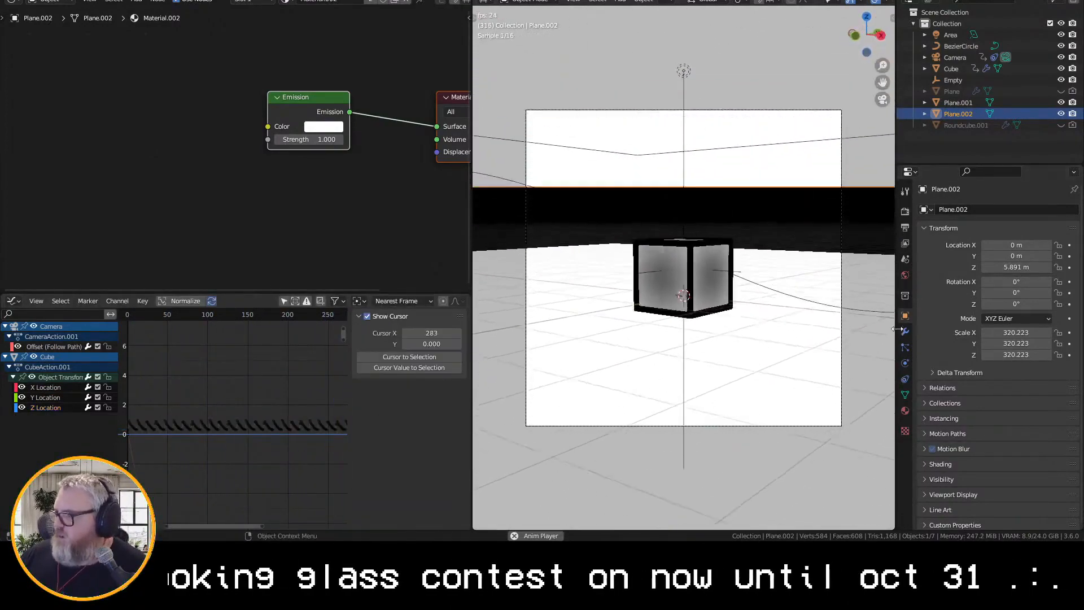
pyautogui.hotkey('ctrl', 'Tab')
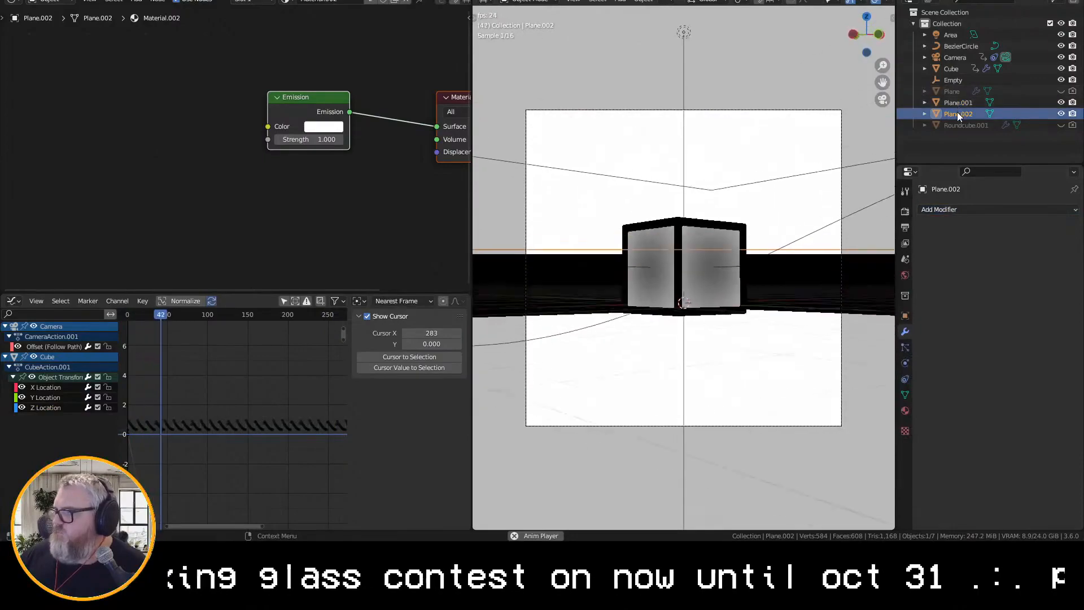
pyautogui.click(905, 317)
pyautogui.moveTo(1016, 282); pyautogui.dragTo(1067, 282)
pyautogui.hotkey('ctrl', 'z')
# Try tilting the cube about its X axis during playback, resetting Rotation X to 0
pyautogui.click(951, 69)
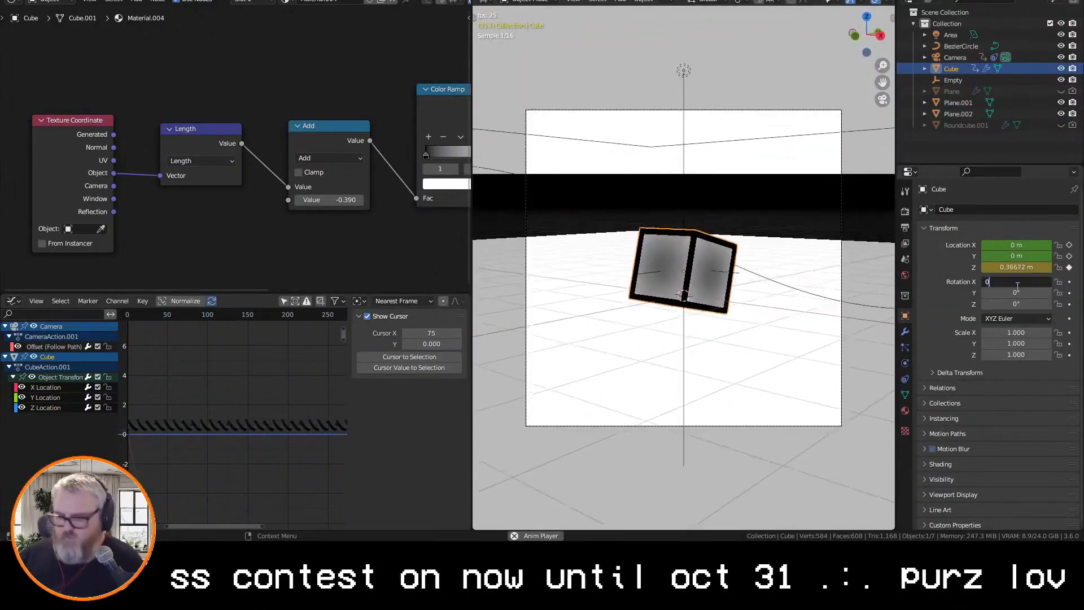
pyautogui.rightClick(1017, 282)
pyautogui.click(971, 285)
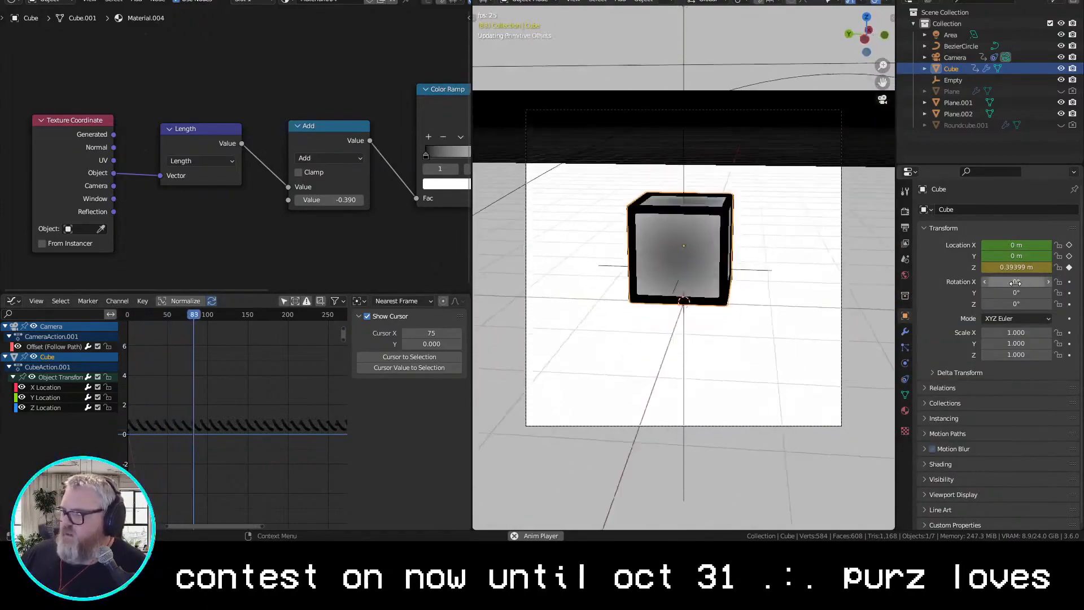
pyautogui.moveTo(1016, 282); pyautogui.dragTo(1082, 281)
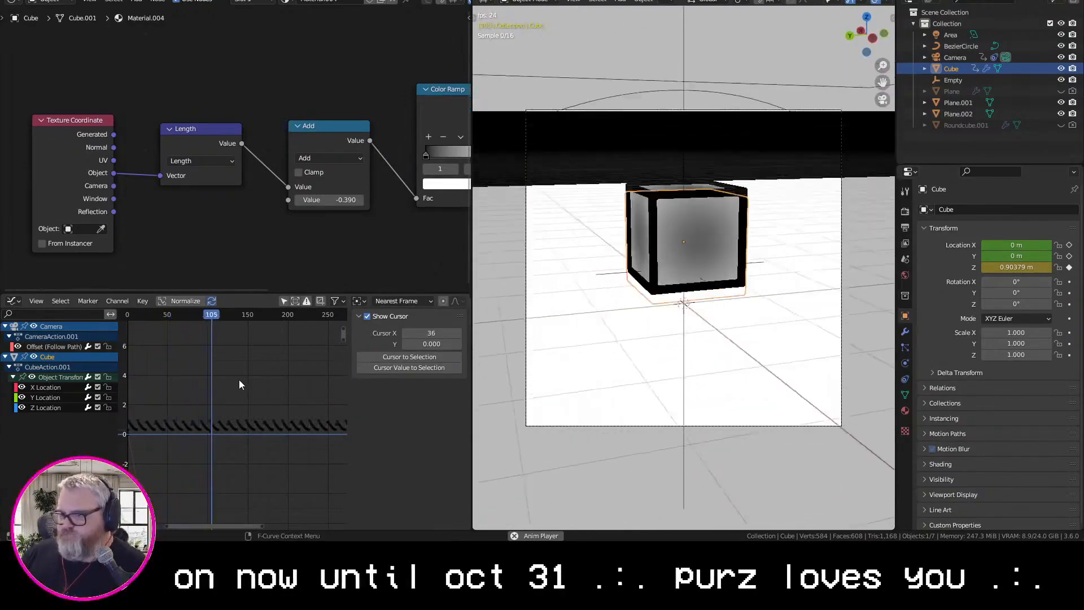
# Try rotating the cube about its Z and Y axes during playback and bring up the F-curve modifier options
pyautogui.moveTo(1016, 304); pyautogui.dragTo(1042, 303)
pyautogui.moveTo(1016, 293); pyautogui.dragTo(1045, 293)
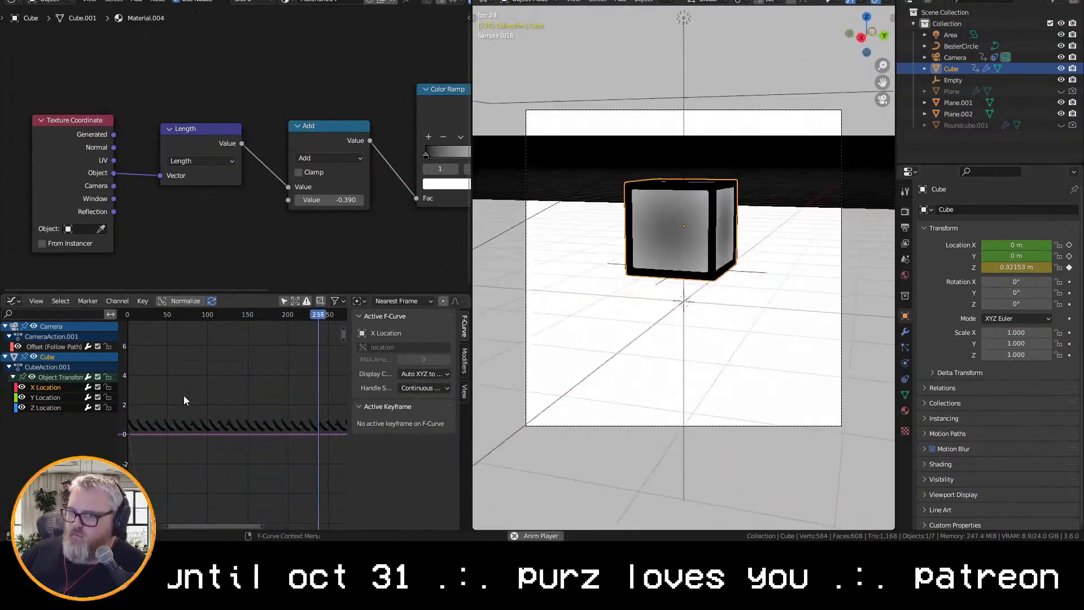
pyautogui.click(464, 361)
pyautogui.click(419, 319)
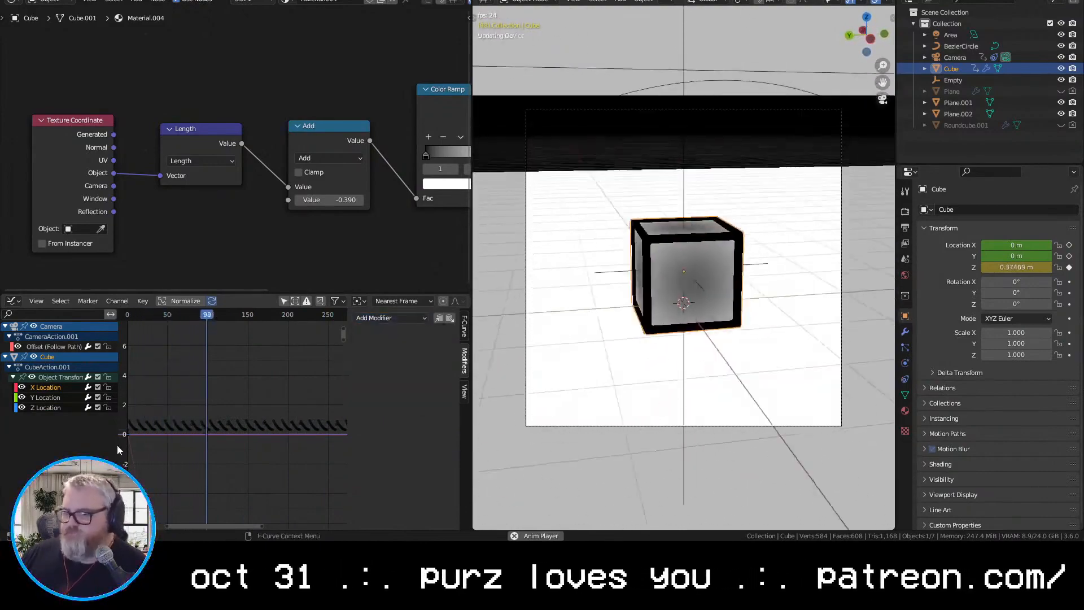
# Add a Texture Coordinate node to the floor plane's emission material and link its Object output to the Emission Color
pyautogui.click(675, 402)
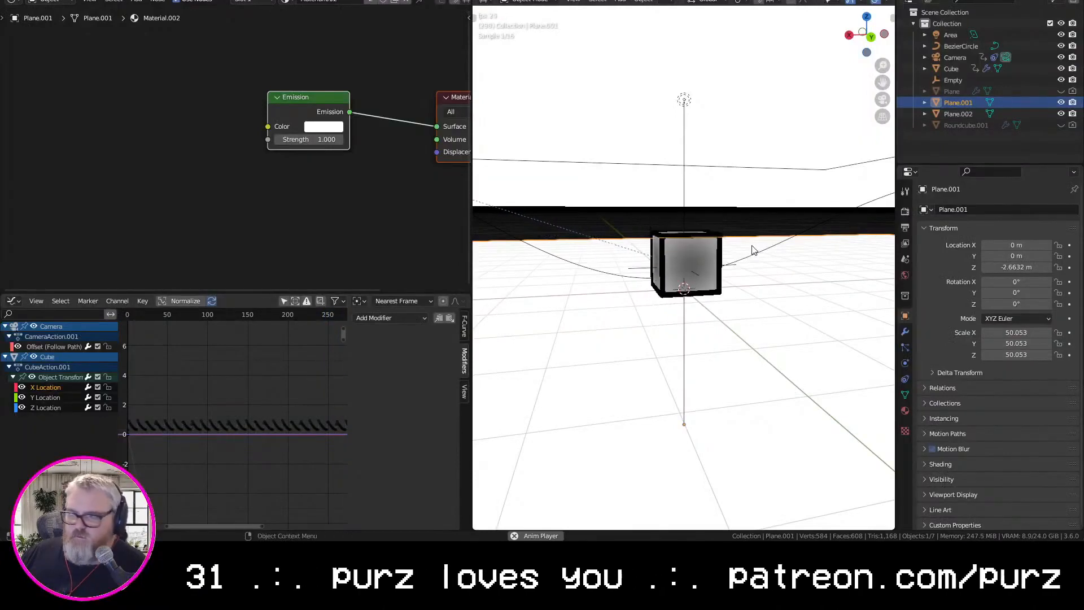
pyautogui.click(905, 411)
pyautogui.press('Home')
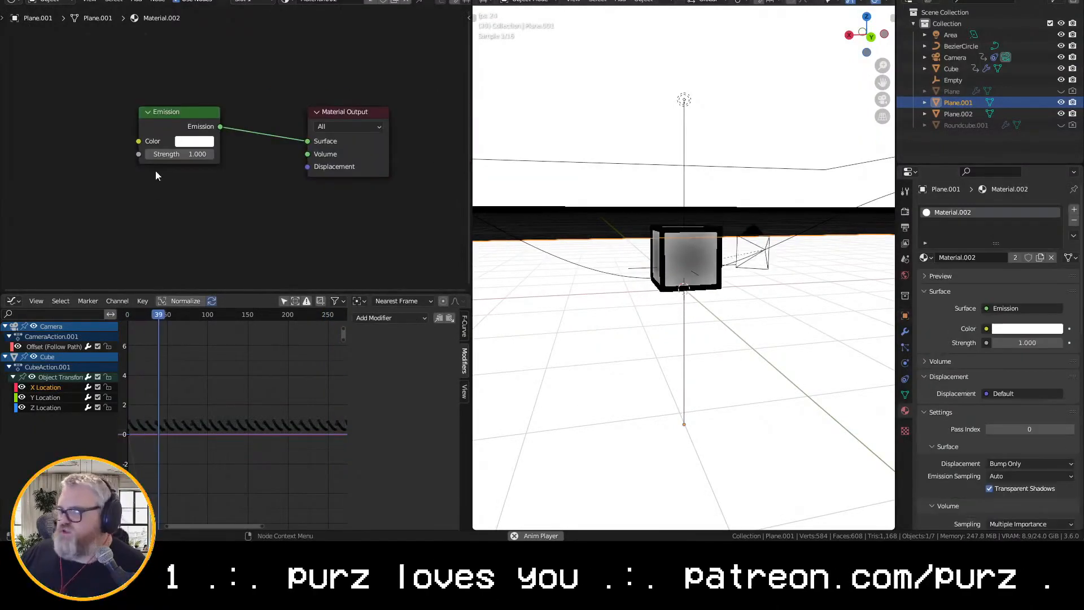
pyautogui.moveTo(91, 139); pyautogui.dragTo(261, 124, button='middle')
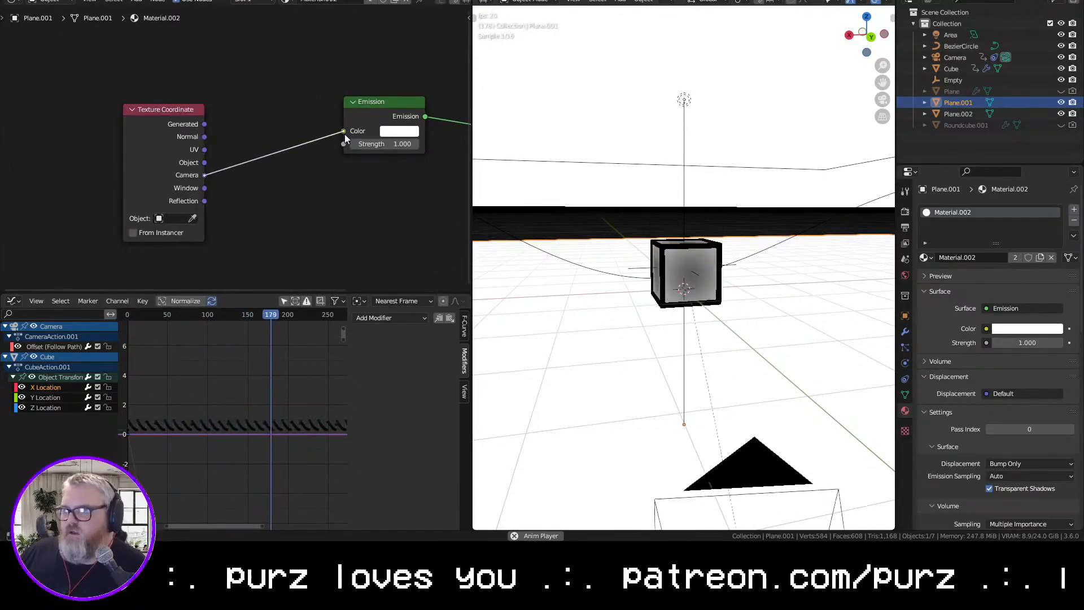
pyautogui.moveTo(349, 134); pyautogui.dragTo(345, 132)
pyautogui.moveTo(381, 190); pyautogui.dragTo(396, 163, button='middle')
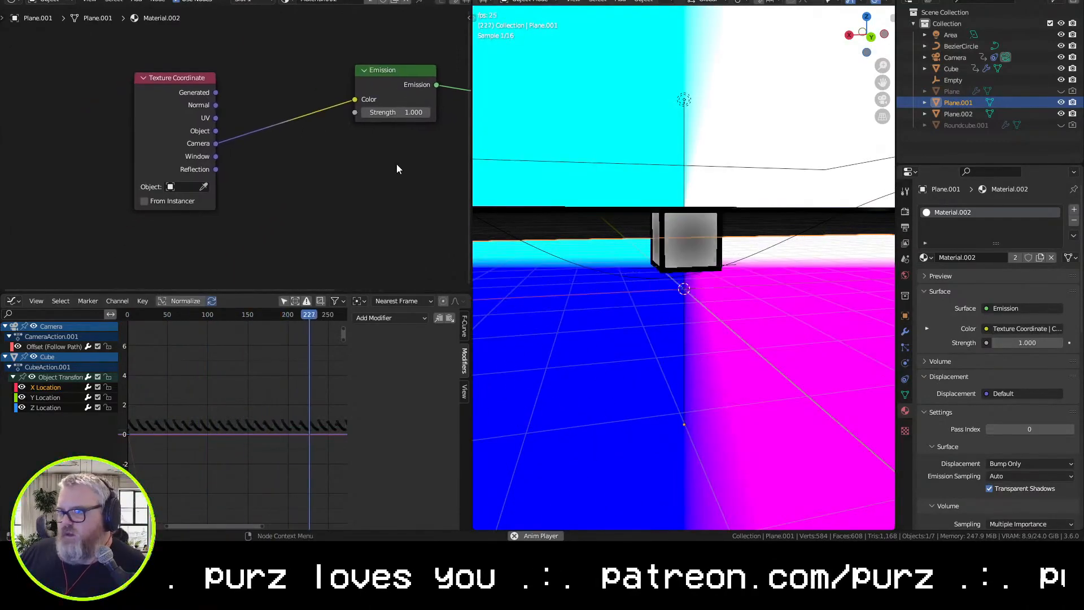
pyautogui.moveTo(249, 131); pyautogui.dragTo(356, 100)
# Insert a Vector Math node set to Length between the floor material's Texture Coordinate and Emission nodes
pyautogui.hotkey('shift', 'a')
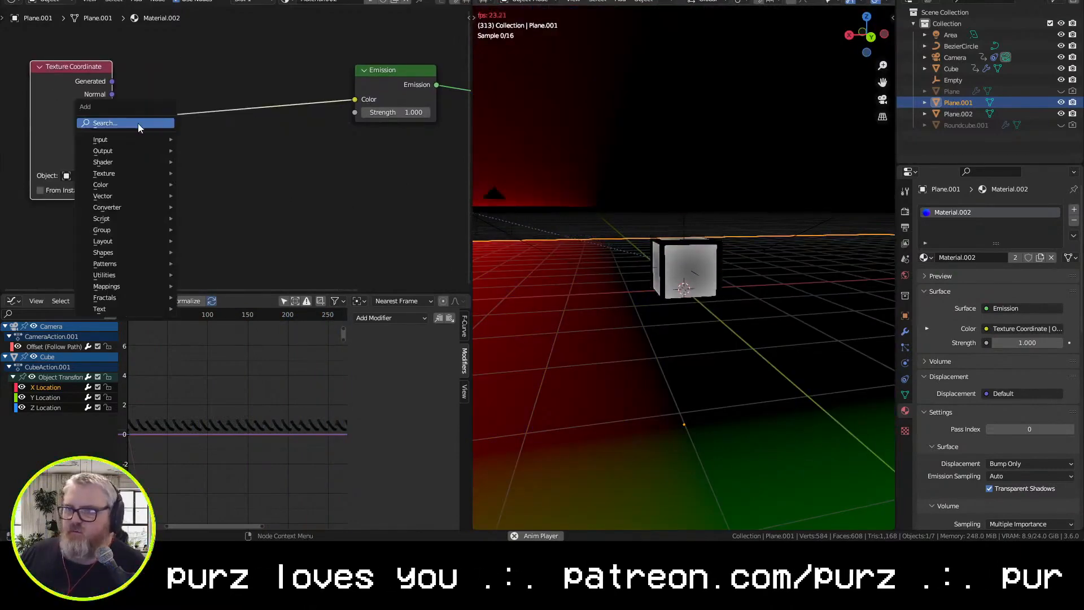
pyautogui.press('BackSpace')
pyautogui.write('vec')
pyautogui.press('Return')
pyautogui.click(167, 97)
pyautogui.click(207, 123)
pyautogui.click(193, 302)
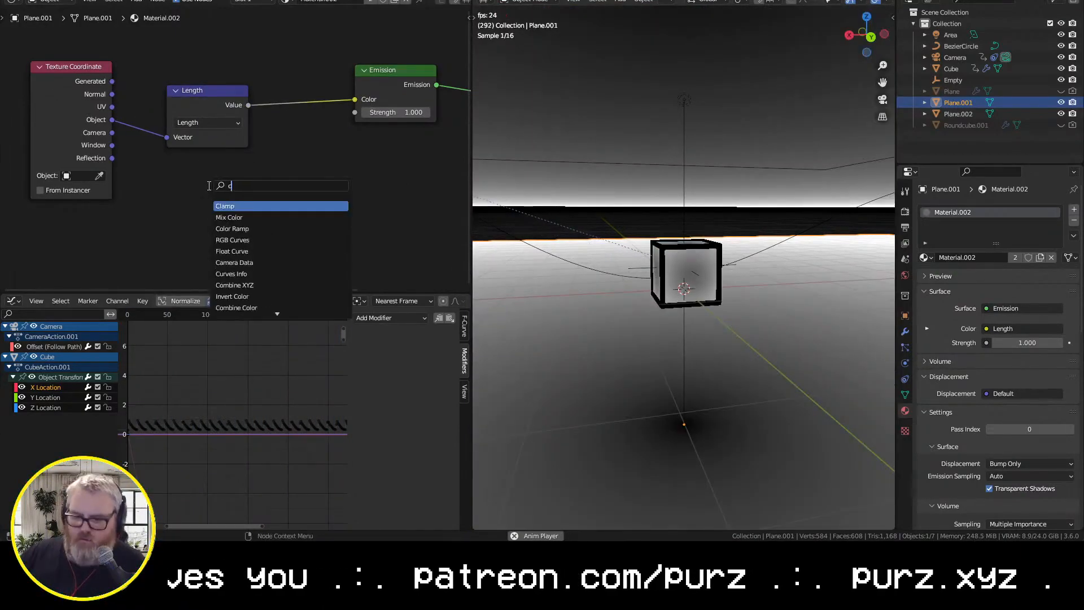
# Insert a Color Ramp after the Length node, flip it to run white to black, and move the black stop to about 0.318
pyautogui.click(232, 217)
pyautogui.click(317, 87)
pyautogui.click(339, 96)
pyautogui.click(361, 110)
pyautogui.moveTo(426, 115); pyautogui.dragTo(345, 121)
# Compare interpolation modes on the floor material's Color Ramp and settle on B-Spline
pyautogui.click(399, 98)
pyautogui.click(402, 130)
pyautogui.click(410, 97)
pyautogui.click(408, 148)
pyautogui.click(412, 98)
pyautogui.click(409, 137)
pyautogui.click(412, 96)
pyautogui.click(408, 148)
pyautogui.click(412, 96)
pyautogui.click(409, 137)
pyautogui.click(413, 96)
pyautogui.click(408, 148)
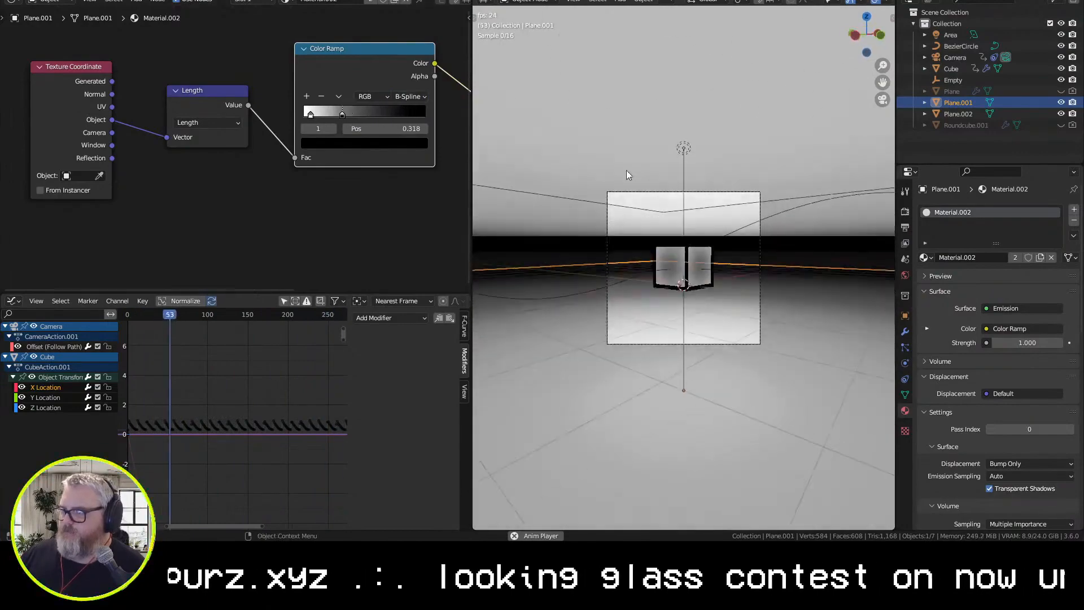
# Set the scale of Plane.001 and Plane.002 to 24 on all axes and hide the viewport overlays
pyautogui.click(958, 114)
pyautogui.click(957, 102)
pyautogui.click(905, 316)
pyautogui.moveTo(1016, 333); pyautogui.dragTo(1017, 354)
pyautogui.write('24')
pyautogui.press('Return')
pyautogui.click(958, 114)
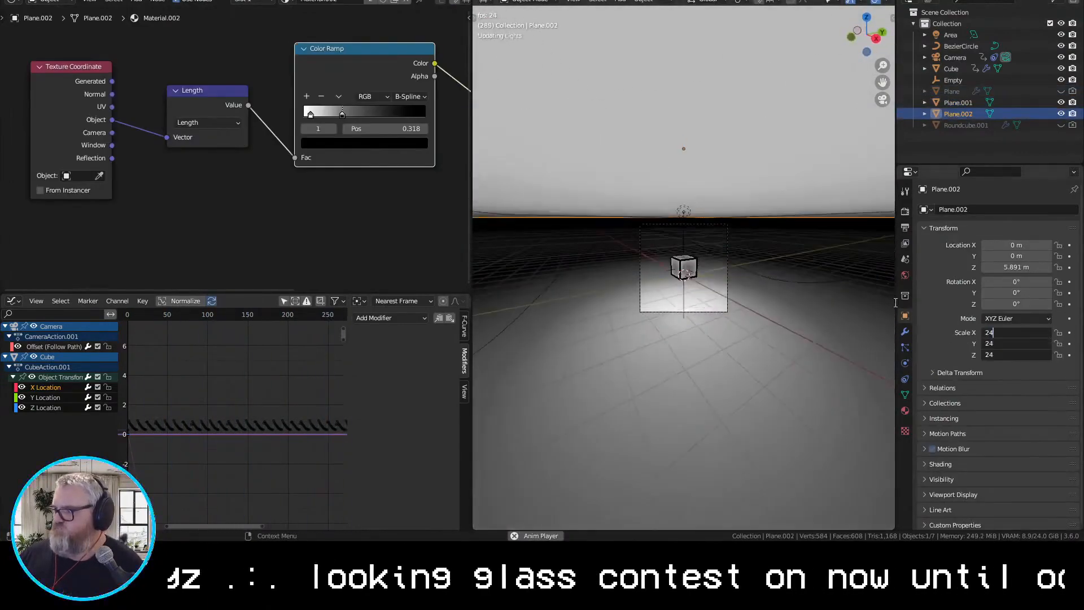
pyautogui.write('24')
pyautogui.press('Return')
pyautogui.click(875, 2)
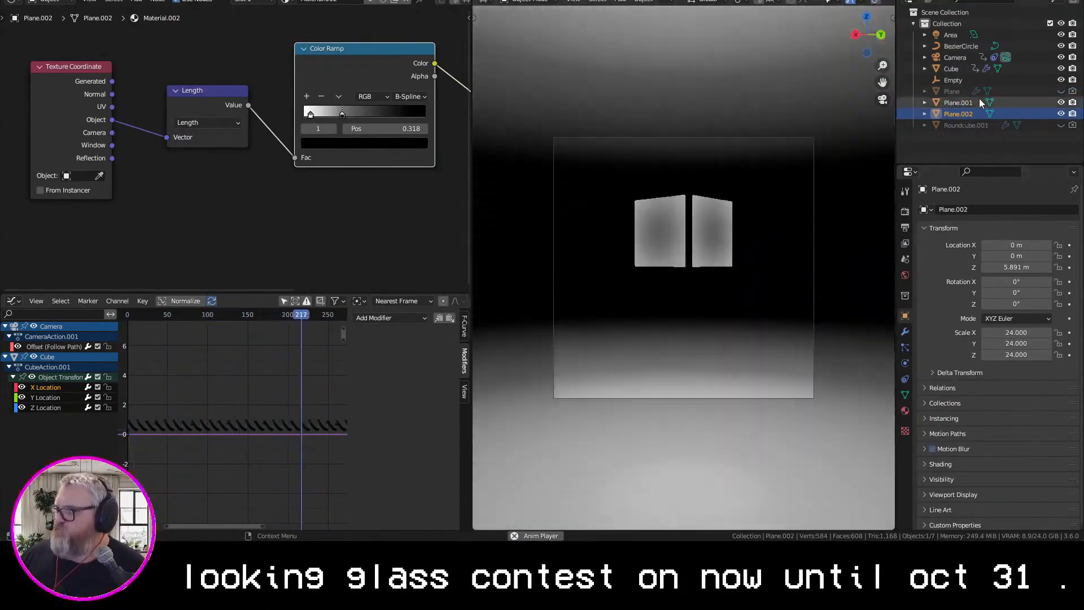
# Change the emission color of the cube's wireframe edge material, Material.005, to white
pyautogui.click(905, 331)
pyautogui.click(943, 209)
pyautogui.press('Escape')
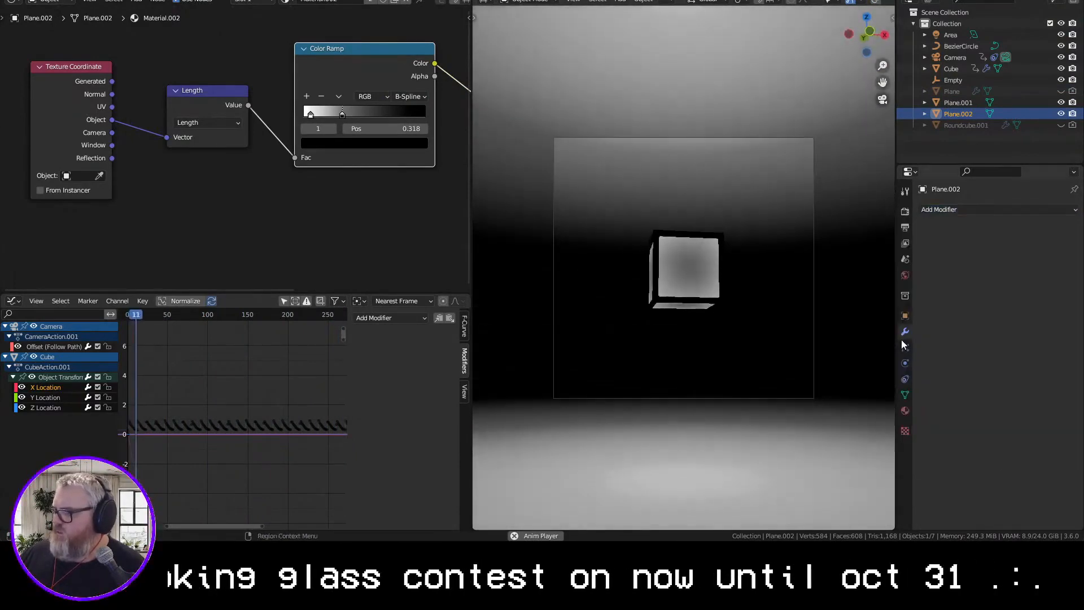
pyautogui.click(952, 69)
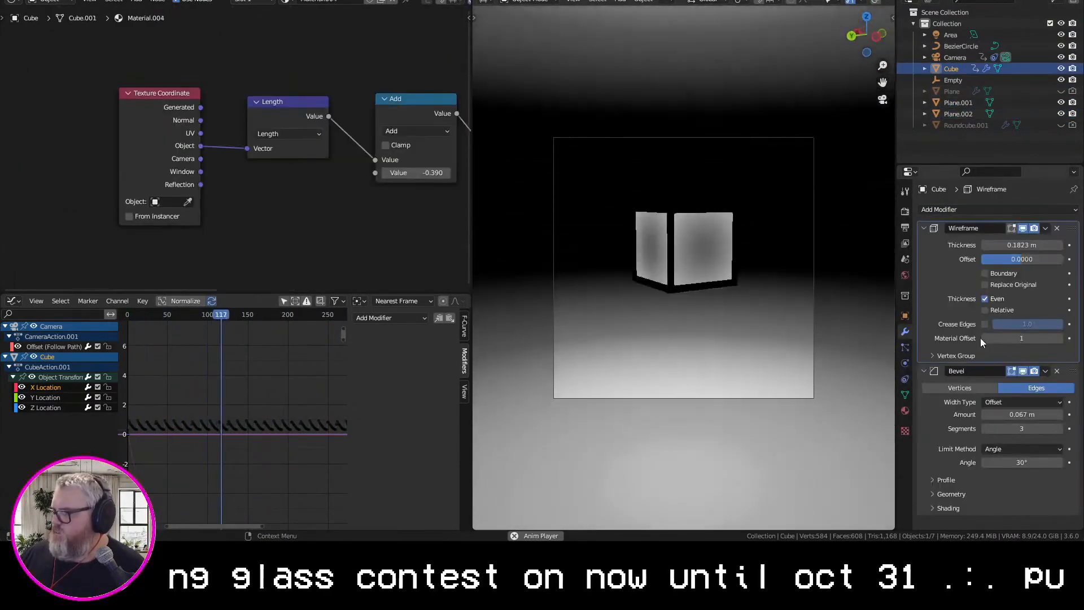
pyautogui.click(905, 410)
pyautogui.click(952, 224)
pyautogui.click(1022, 347)
pyautogui.moveTo(1055, 257); pyautogui.dragTo(1054, 184)
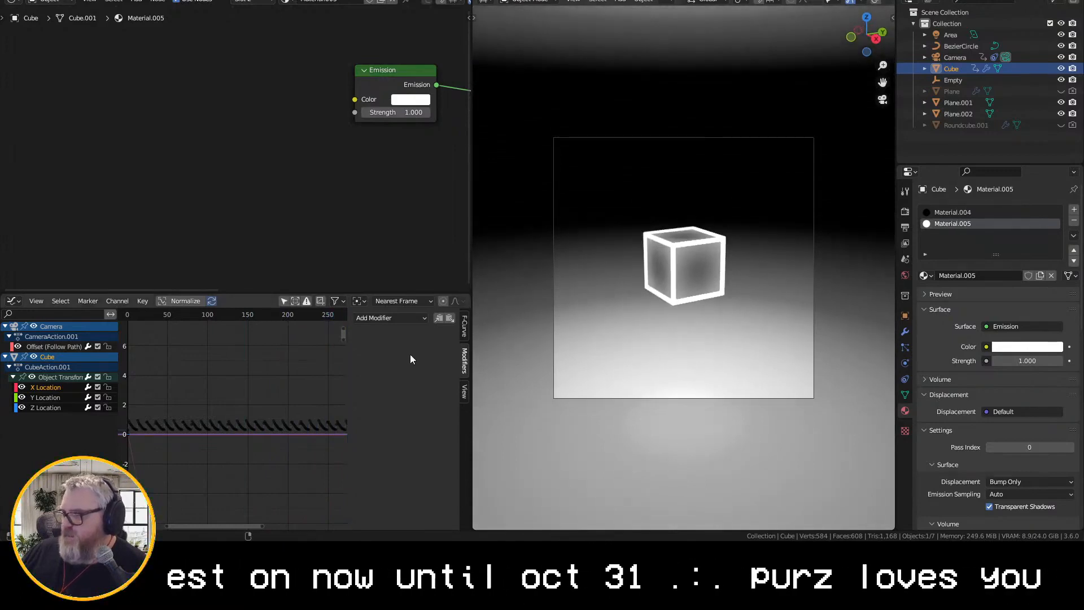
# In the cube's Material.004, set the Add value to -0.190 and the Color Ramp's white stop to 0.759, and preview the animation
pyautogui.click(941, 67)
pyautogui.click(905, 410)
pyautogui.click(954, 212)
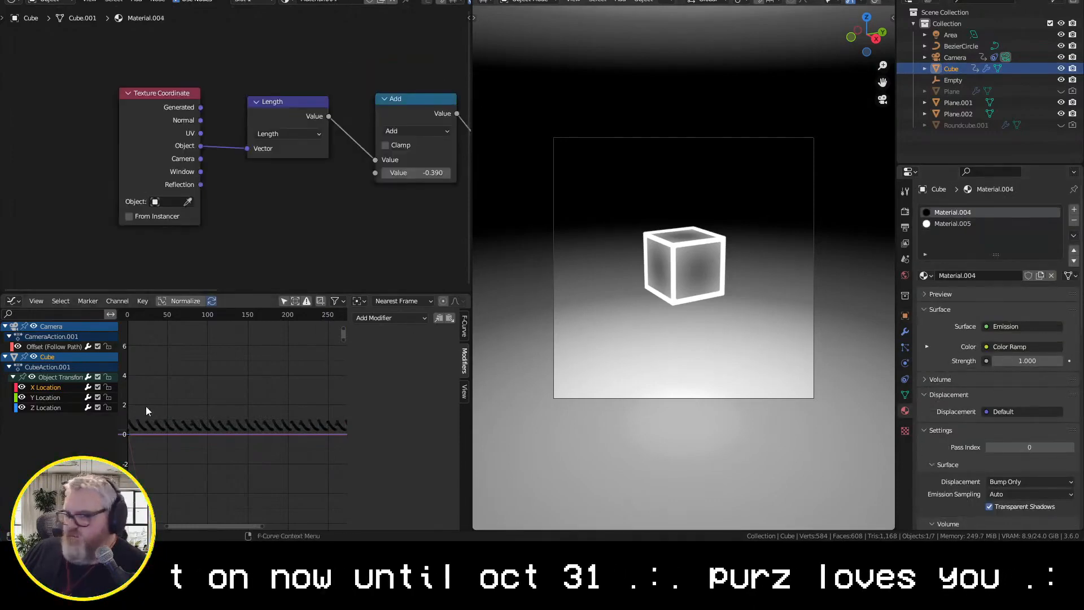
pyautogui.moveTo(418, 196); pyautogui.dragTo(208, 185, button='middle')
pyautogui.moveTo(207, 162); pyautogui.dragTo(215, 162)
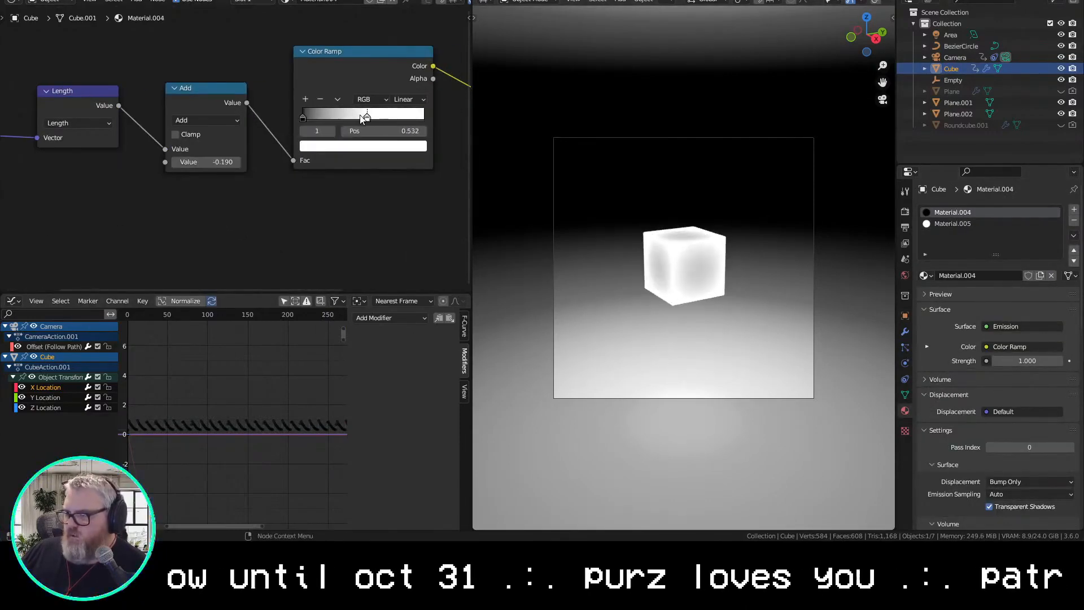
pyautogui.moveTo(362, 117); pyautogui.dragTo(394, 117)
pyautogui.press('space')
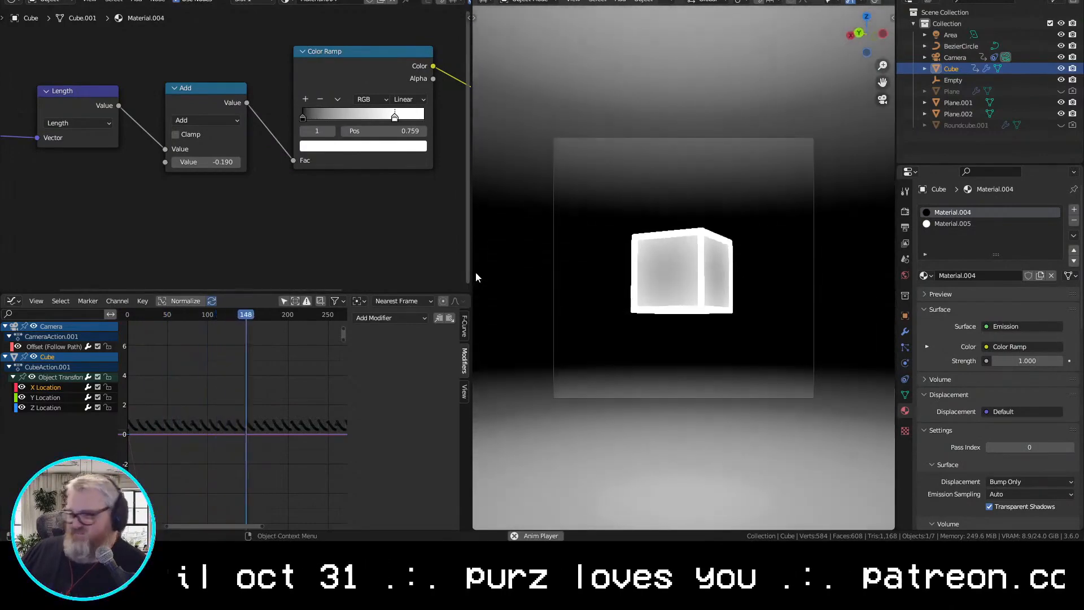
# Enable Ambient Occlusion in the Eevee settings and drive Material.004's Color Ramp from an Ambient Occlusion node's AO output
pyautogui.click(905, 211)
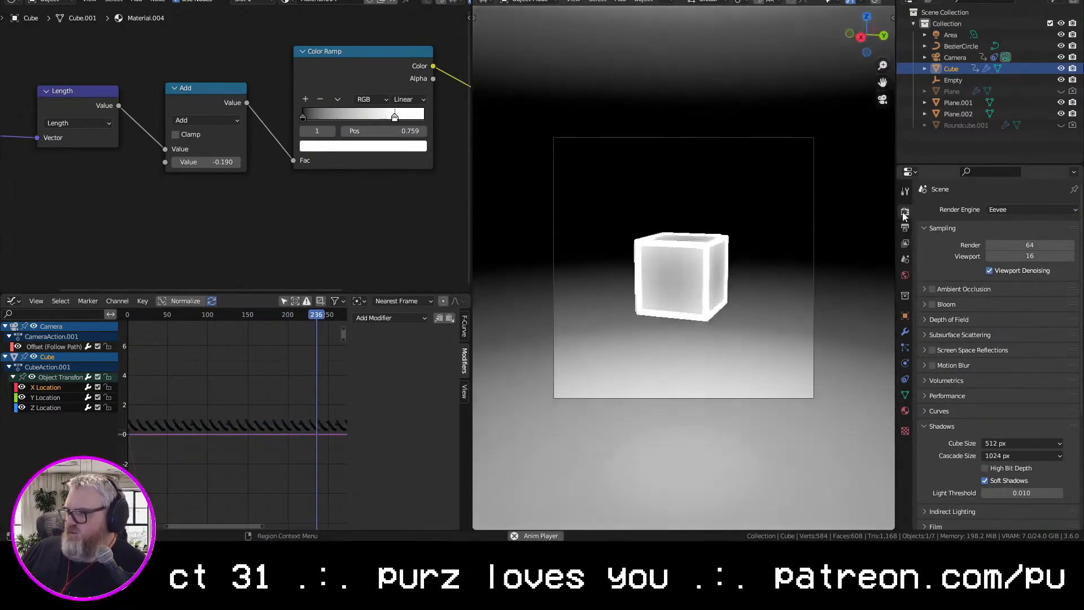
pyautogui.click(932, 288)
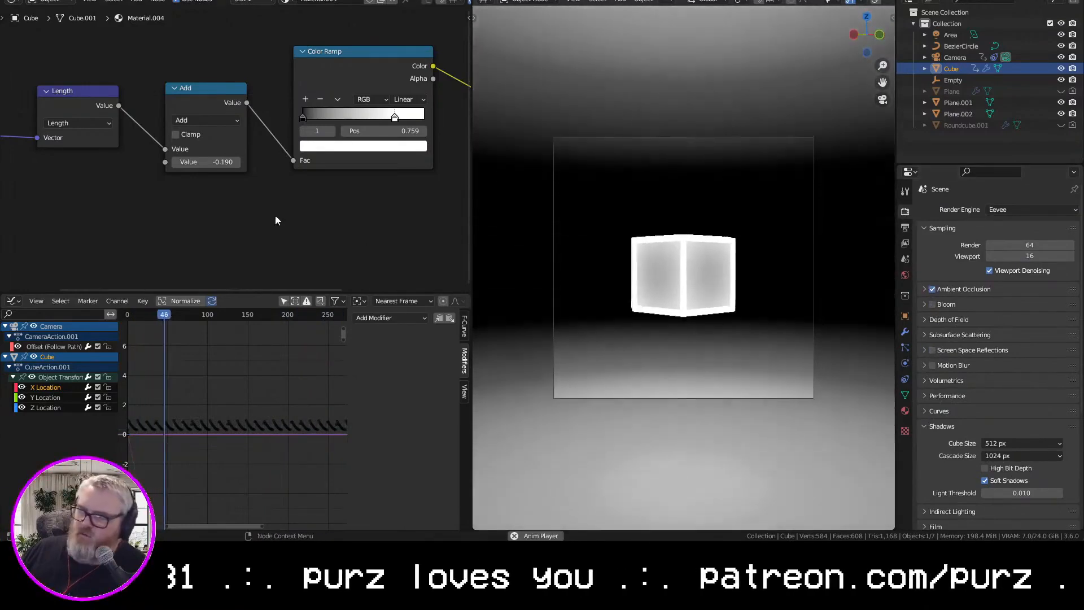
pyautogui.scroll(-2, 185, 226)
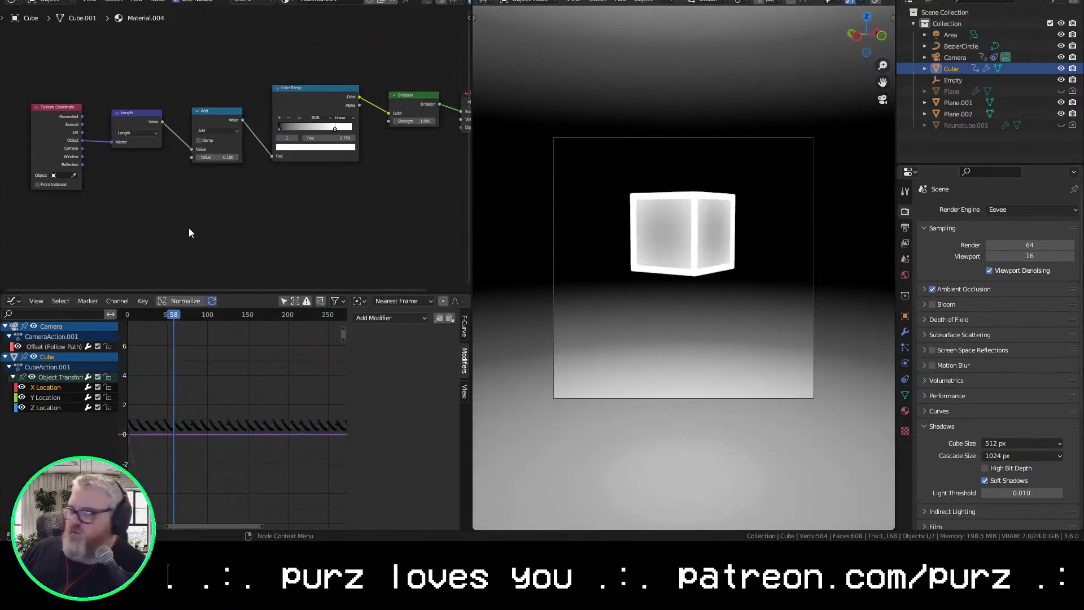
pyautogui.moveTo(190, 232); pyautogui.dragTo(283, 234, button='middle')
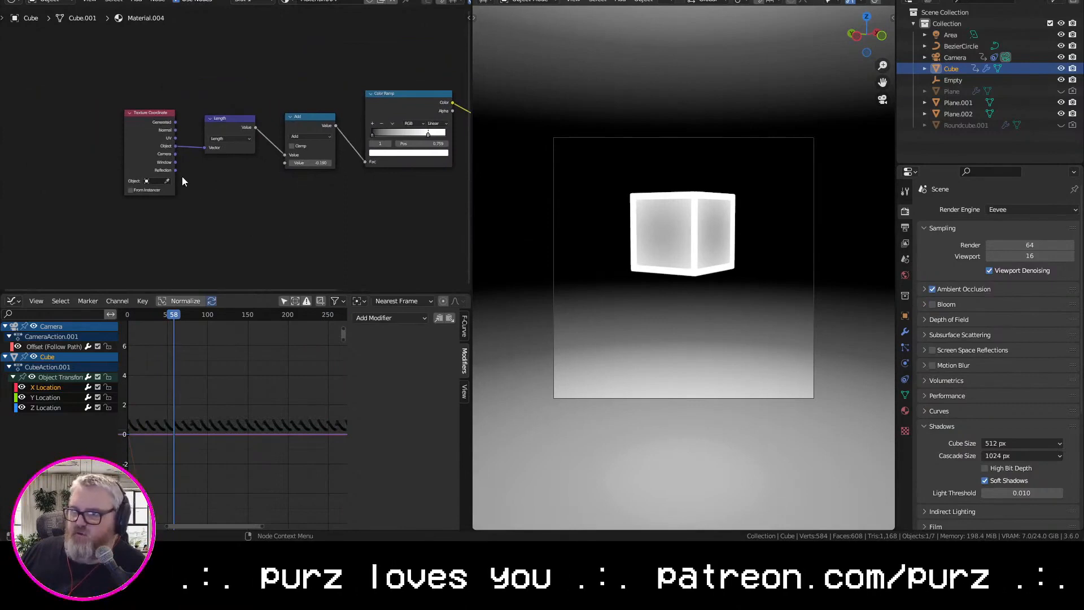
pyautogui.moveTo(138, 153); pyautogui.dragTo(67, 128)
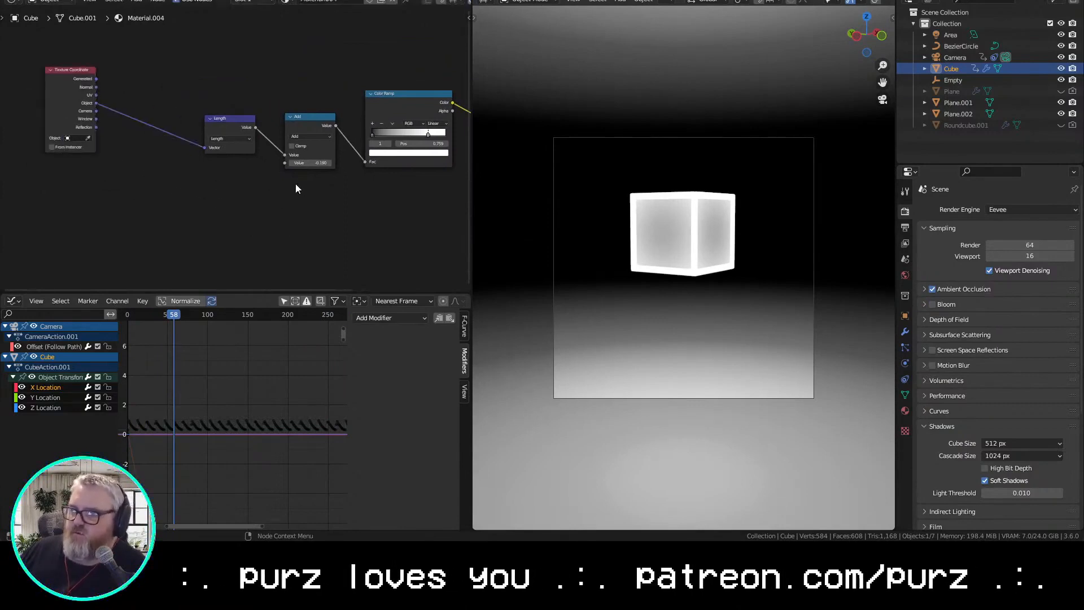
pyautogui.moveTo(222, 123); pyautogui.dragTo(178, 102)
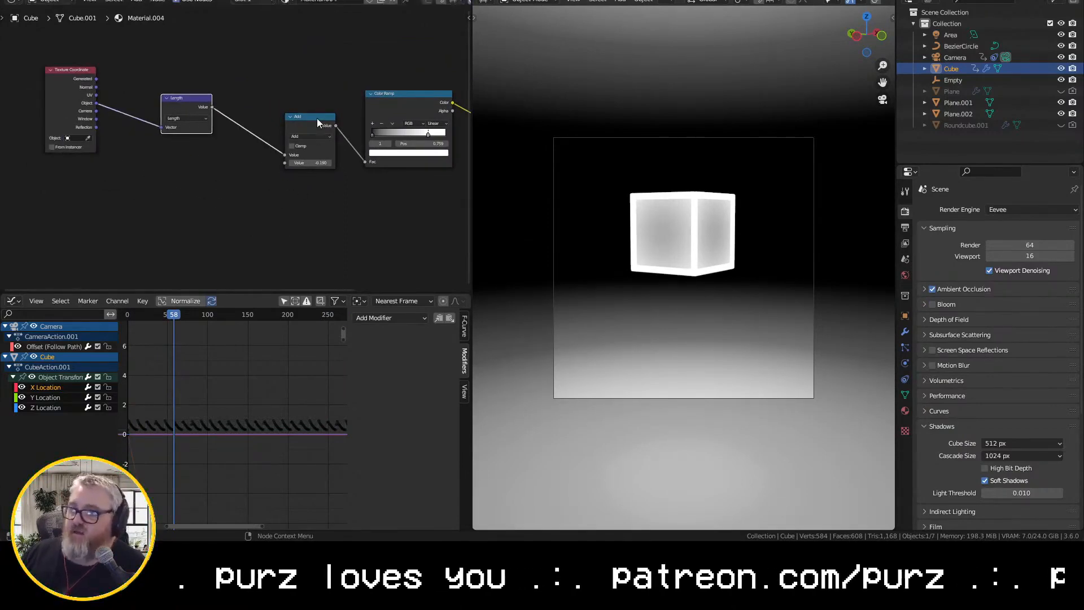
pyautogui.hotkey('shift', 'a')
pyautogui.click(150, 165)
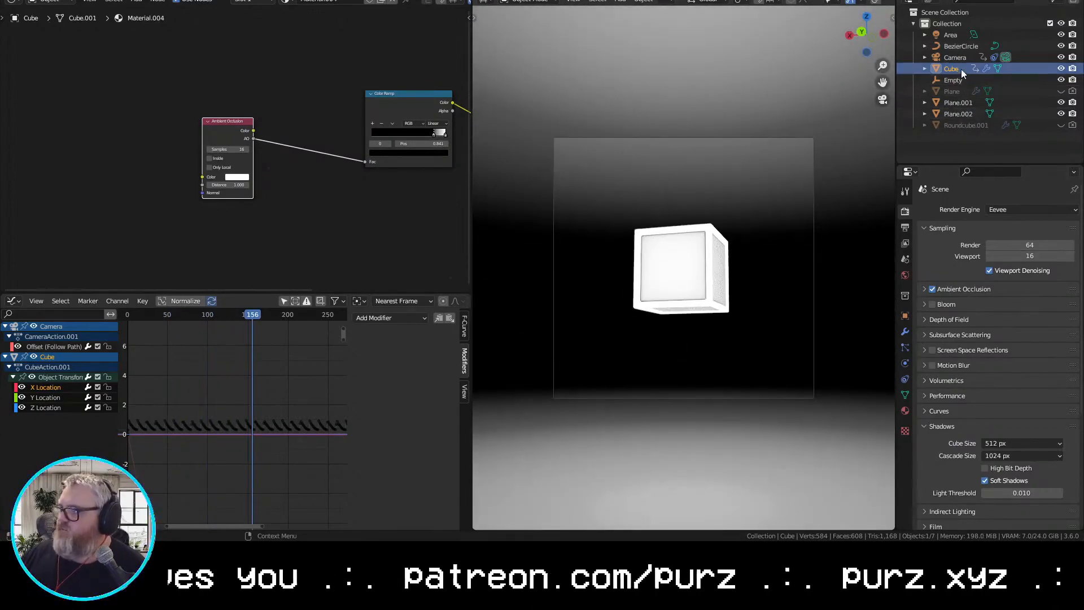
# Raise the Ambient Occlusion node's samples to 32 and shift the Color Ramp's black stop closer to white, with the Wireframe modifier disabled temporarily
pyautogui.click(905, 332)
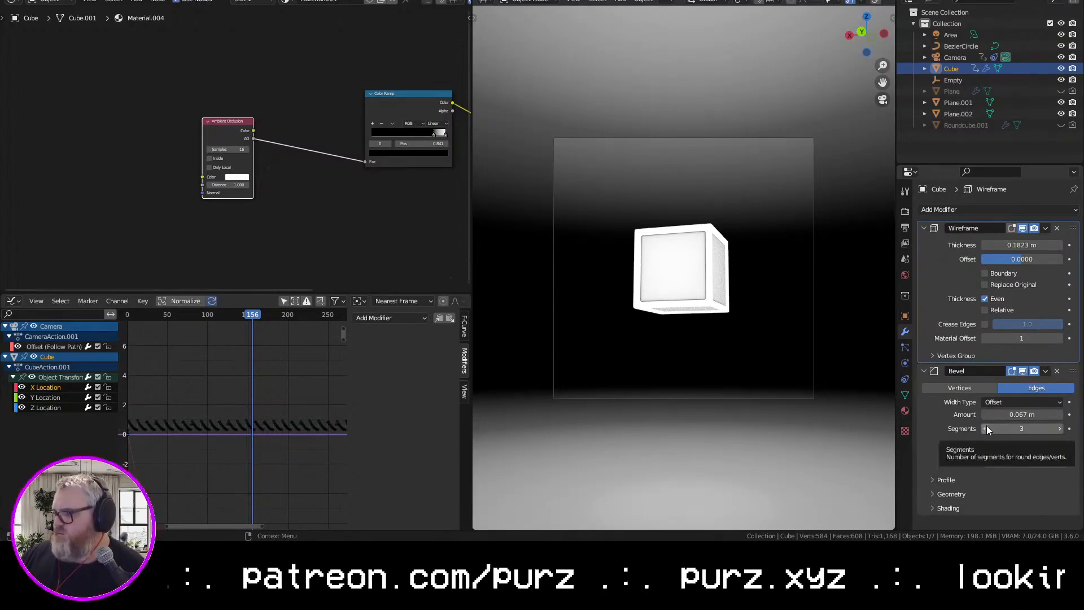
pyautogui.click(1034, 228)
pyautogui.click(1023, 228)
pyautogui.press('space')
pyautogui.press('space')
pyautogui.moveTo(433, 135); pyautogui.dragTo(382, 140)
pyautogui.scroll(5, 766, 341)
pyautogui.moveTo(227, 149); pyautogui.dragTo(247, 149)
pyautogui.moveTo(382, 135); pyautogui.dragTo(436, 134)
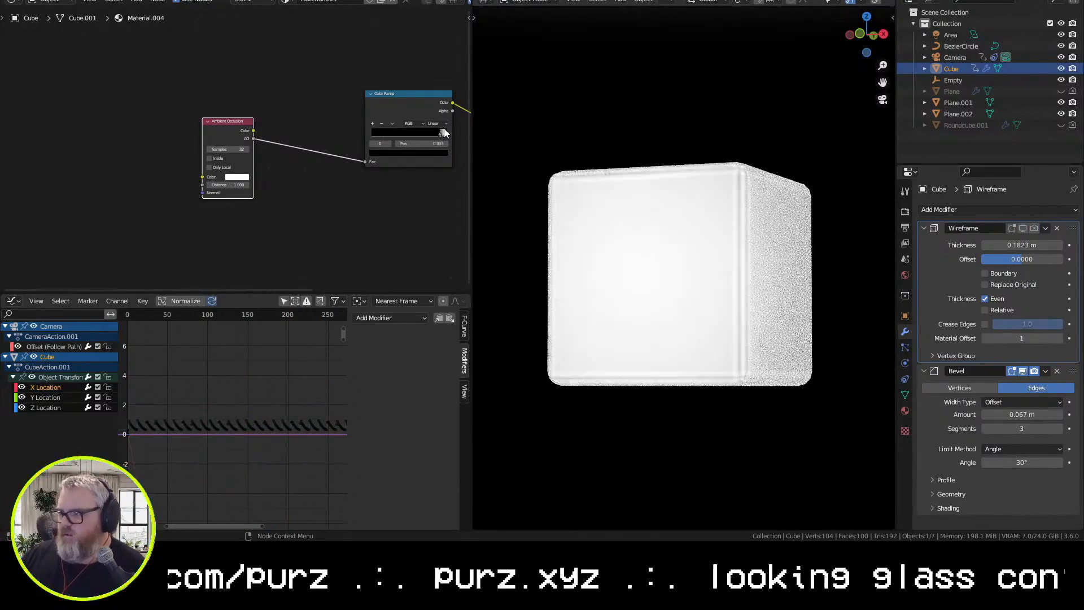
pyautogui.click(446, 133)
pyautogui.click(1034, 228)
pyautogui.click(1023, 228)
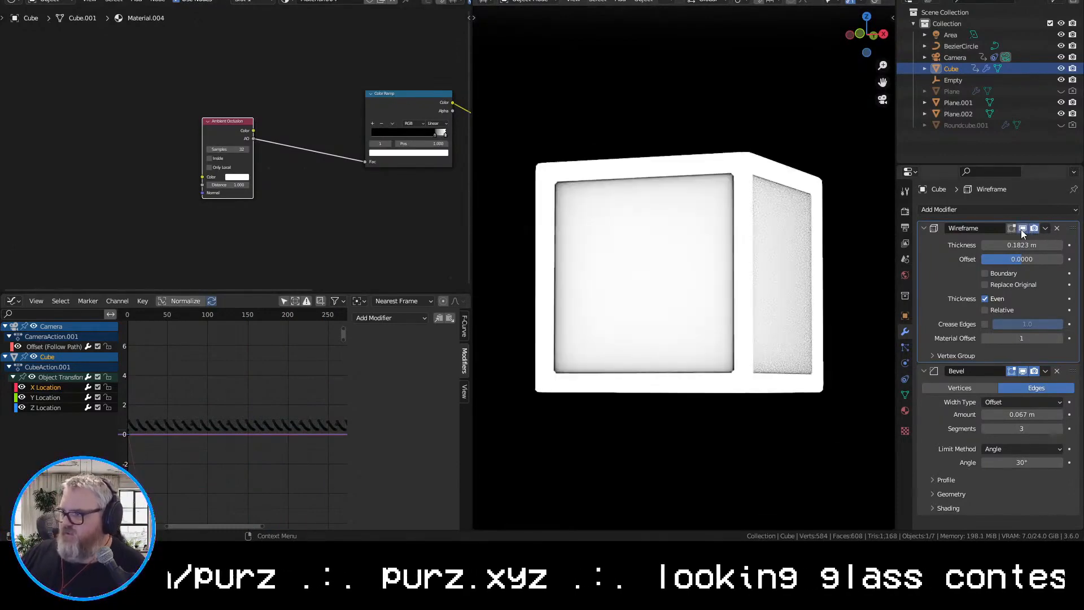
# Adjust the cube's Color Ramp stops during playback and reverse the ramp to run white to black
pyautogui.press('space')
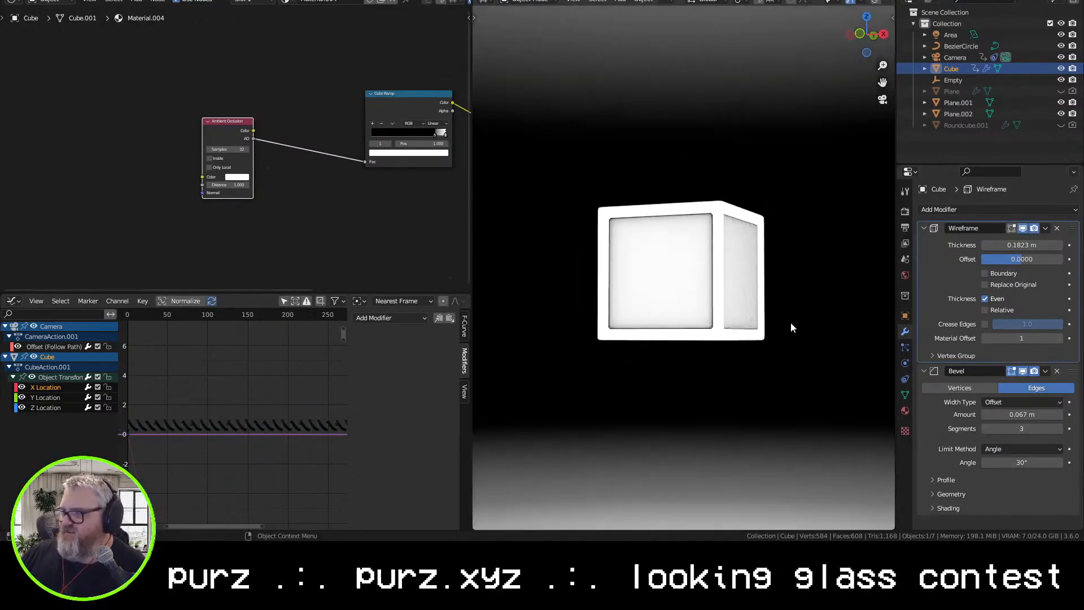
pyautogui.click(440, 136)
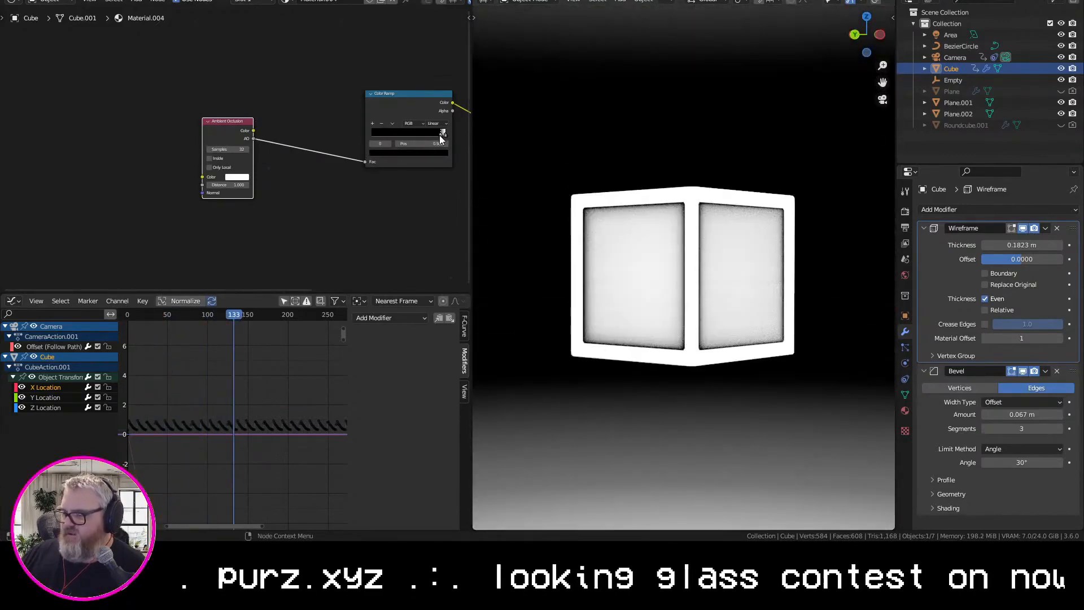
pyautogui.moveTo(441, 136)
pyautogui.mouseDown()
pyautogui.moveTo(429, 135)
pyautogui.moveTo(442, 136)
pyautogui.mouseUp()
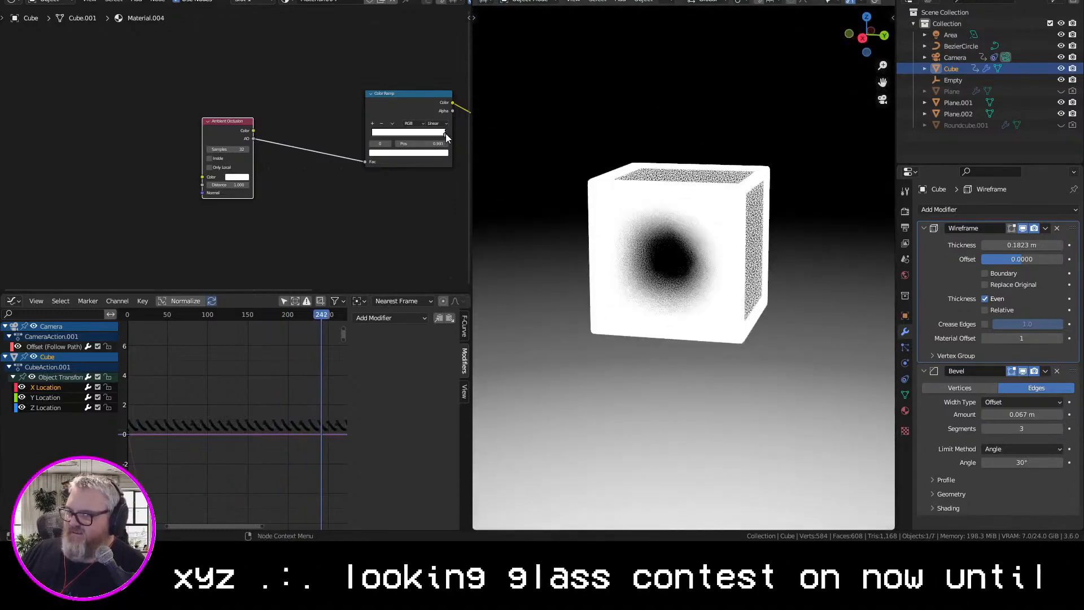
# Insert a Math node before the cube material's Color Ramp and set its value to -0.010
pyautogui.moveTo(387, 229); pyautogui.dragTo(178, 229, button='middle')
pyautogui.scroll(8, 248, 213)
pyautogui.hotkey('shift', 'a')
pyautogui.click(193, 252)
pyautogui.write('math')
pyautogui.press('Return')
pyautogui.click(34, 123)
pyautogui.moveTo(45, 237); pyautogui.dragTo(17, 237)
pyautogui.press('space')
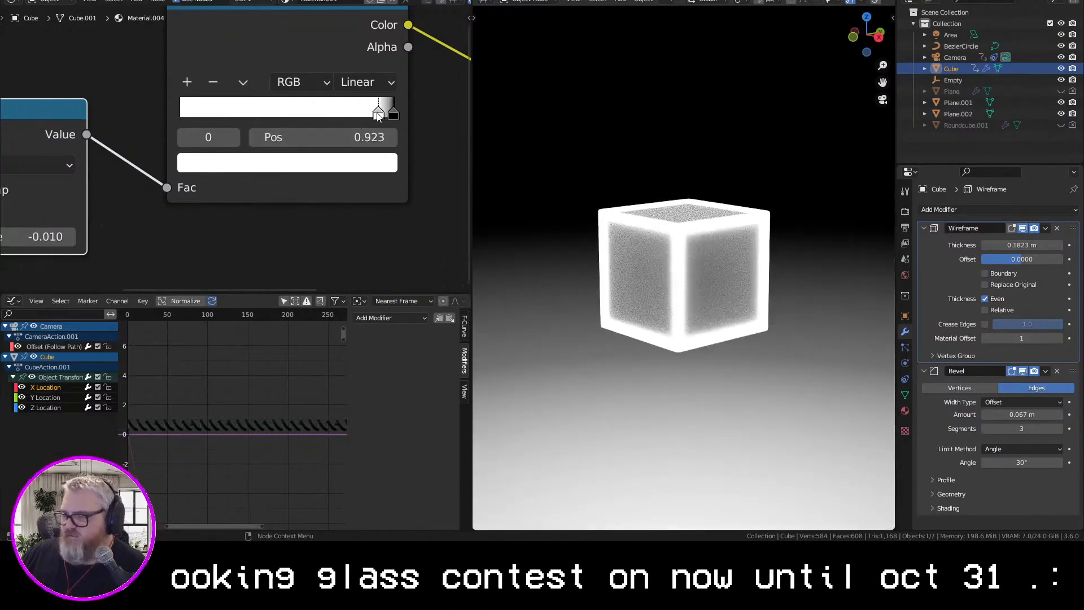
# Fine-tune the face gradient with the ramp's white stop at 0.909, black stop at 0.977, and the Math value at -0.030
pyautogui.moveTo(377, 115); pyautogui.dragTo(374, 115)
pyautogui.moveTo(62, 237); pyautogui.dragTo(53, 237)
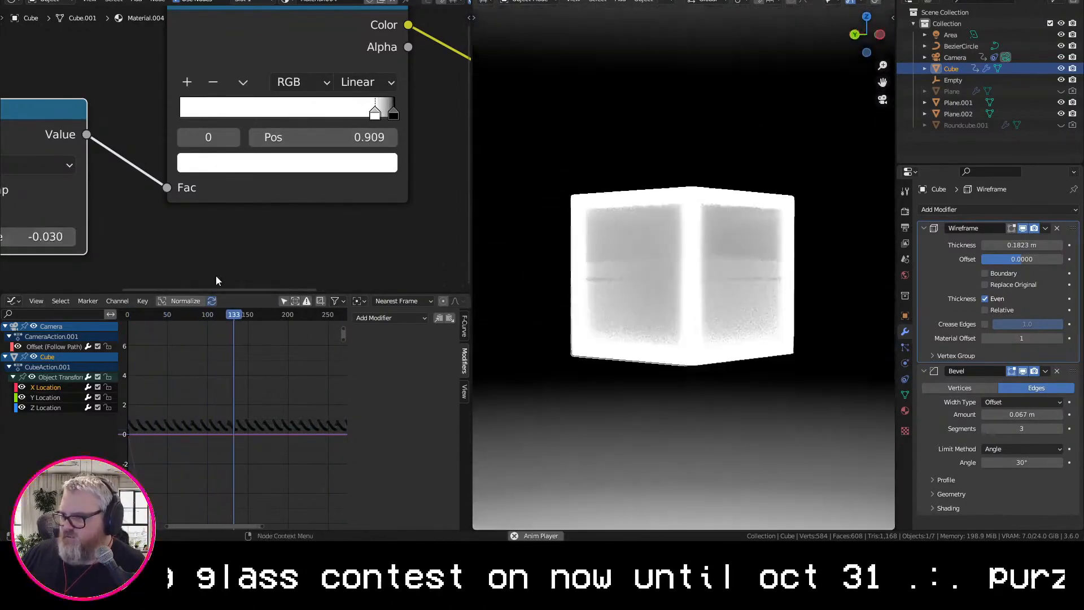
pyautogui.moveTo(394, 114); pyautogui.dragTo(388, 113)
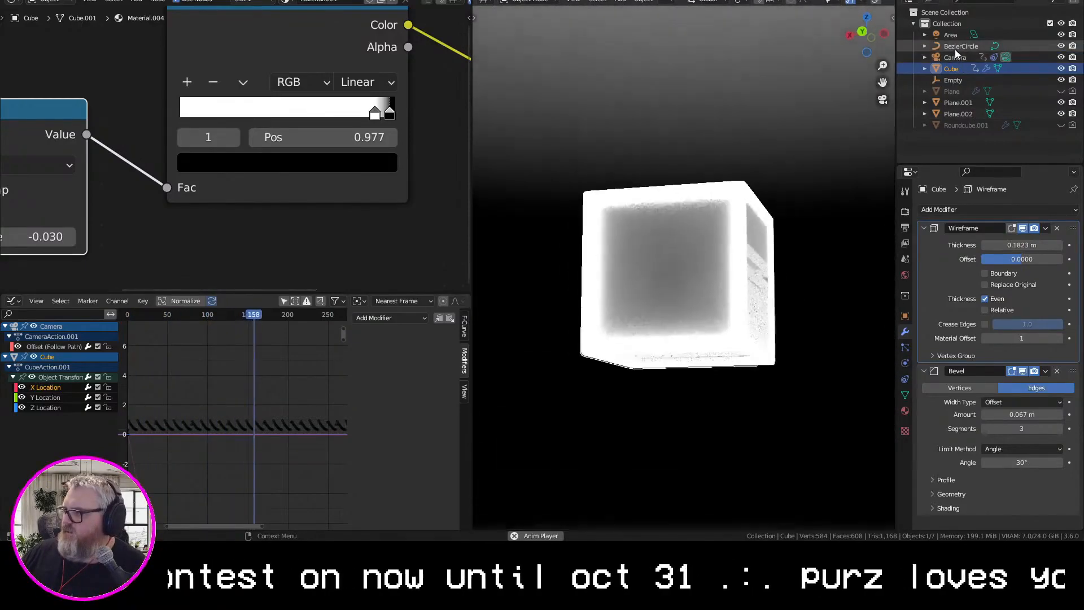
# Resize the BezierCircle camera path and show the viewport overlays to check it against the scene
pyautogui.click(953, 47)
pyautogui.press('Delete')
pyautogui.hotkey('shift', 'a')
pyautogui.moveTo(798, 102)
pyautogui.click(865, 113)
pyautogui.scroll(-5, 776, 273)
pyautogui.moveTo(776, 273); pyautogui.dragTo(762, 175, button='middle')
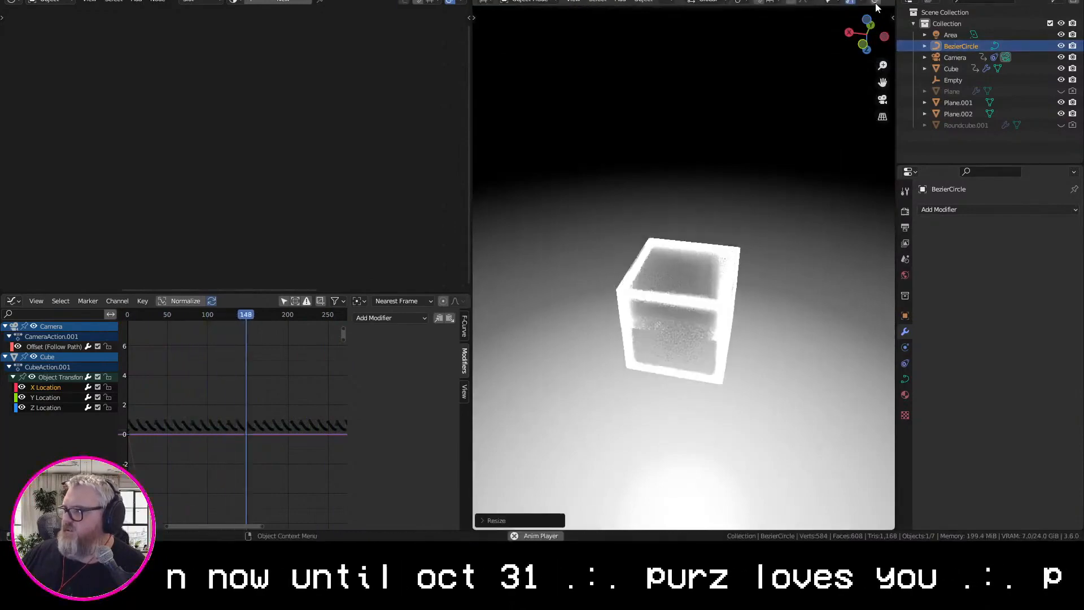
pyautogui.click(876, 3)
pyautogui.moveTo(780, 288); pyautogui.dragTo(794, 252, button='middle')
pyautogui.scroll(-3, 794, 252)
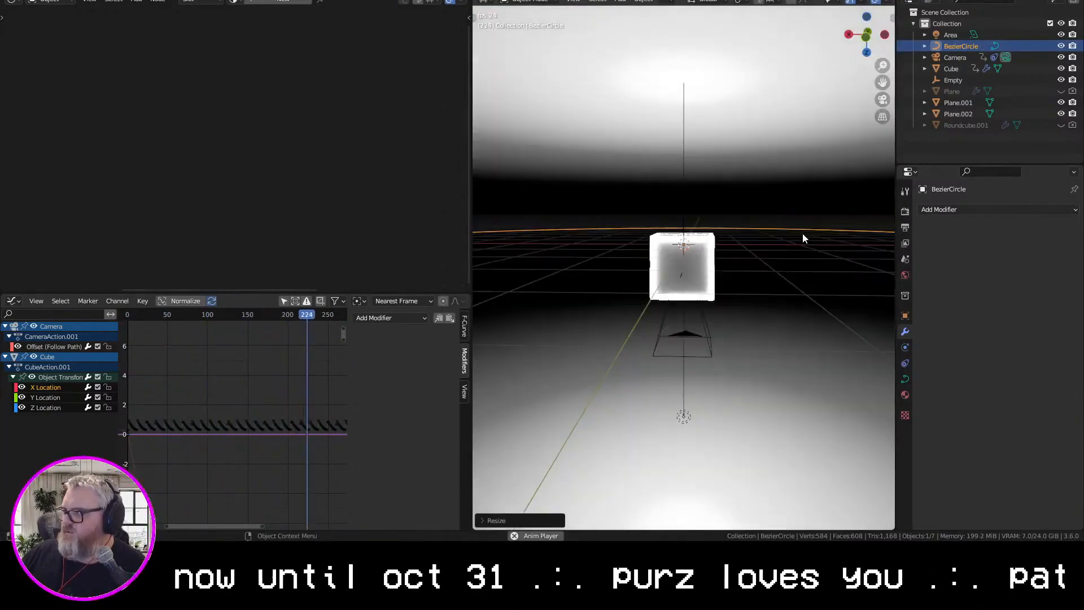
pyautogui.click(905, 379)
pyautogui.doubleClick(1011, 272)
pyautogui.click(955, 58)
pyautogui.click(905, 347)
pyautogui.click(881, 99)
pyautogui.click(869, 371)
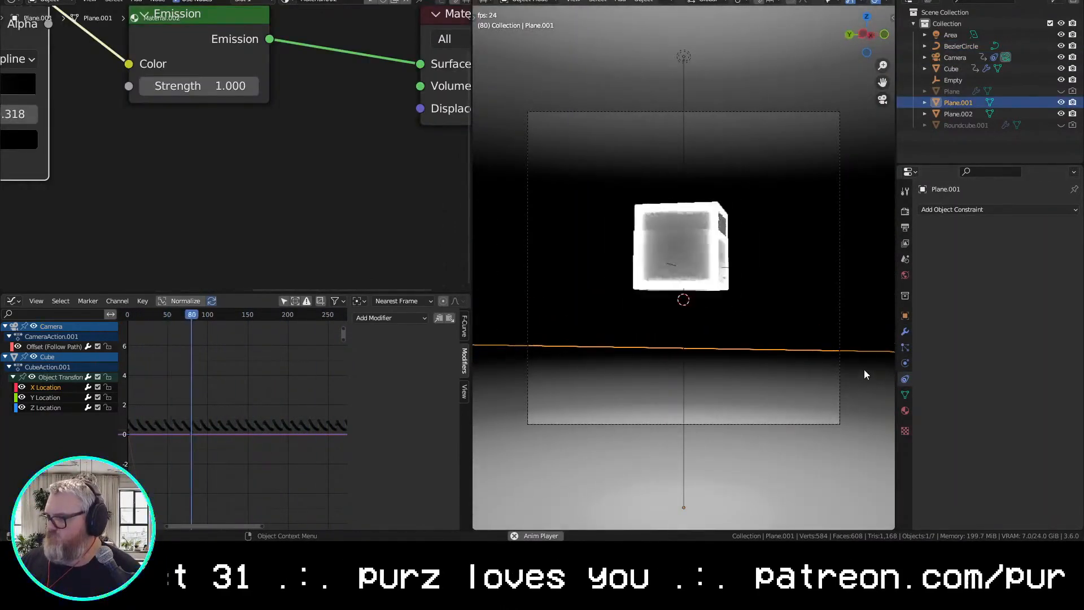
# Raise the whole BezierCircle camera path along Z in Edit Mode, checking the framing through the camera
pyautogui.click(961, 47)
pyautogui.press('KP_0')
pyautogui.press('Tab')
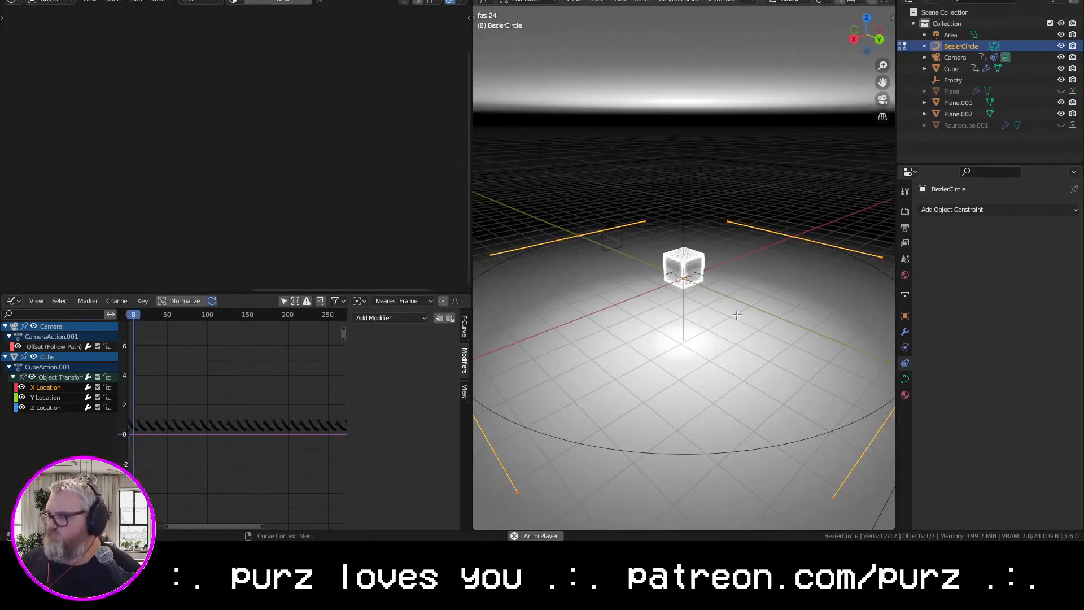
pyautogui.press('g')
pyautogui.press('z')
pyautogui.click(759, 272)
pyautogui.press('KP_0')
pyautogui.press('g')
pyautogui.press('z')
pyautogui.click(839, 258)
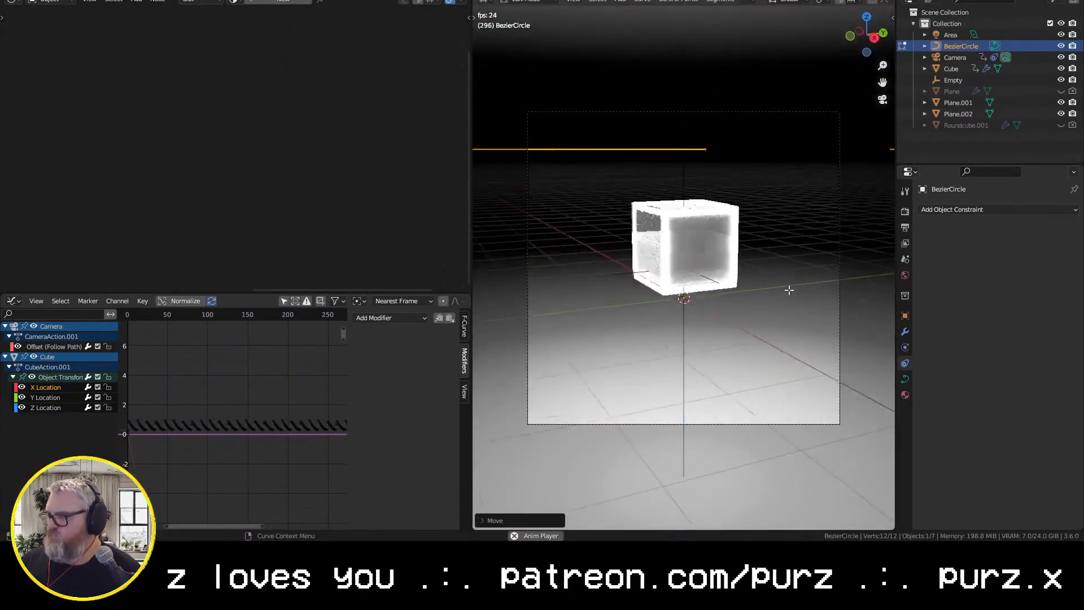
# Move a single control point of the BezierCircle path along Z to vary the camera height during the orbit
pyautogui.press('KP_0')
pyautogui.moveTo(774, 280)
pyautogui.mouseDown(button='middle')
pyautogui.moveTo(779, 295)
pyautogui.moveTo(772, 284)
pyautogui.mouseUp(button='middle')
pyautogui.click(572, 224)
pyautogui.press('g')
pyautogui.press('z')
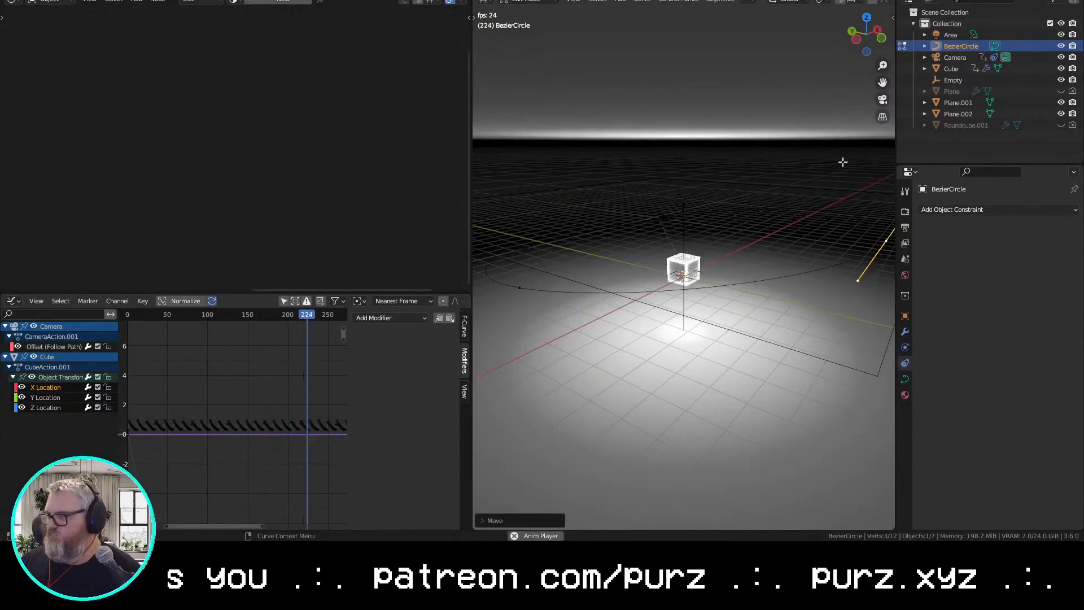
pyautogui.click(880, 244)
pyautogui.press('KP_0')
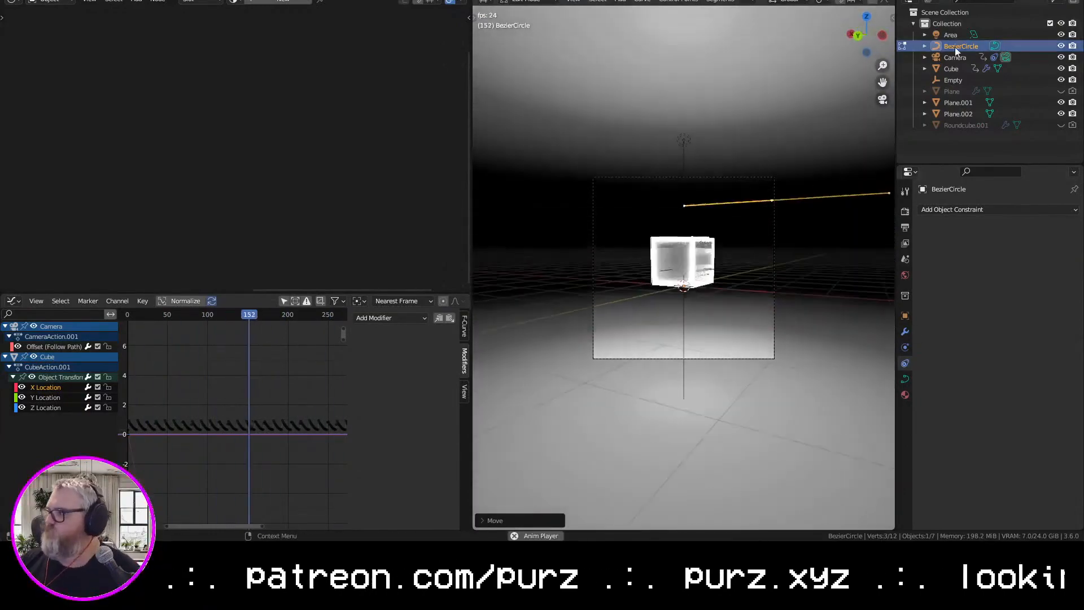
# Set the camera's focal length to 100 mm and raise its passepartout to fully black out the area outside the frame
pyautogui.click(955, 57)
pyautogui.click(905, 364)
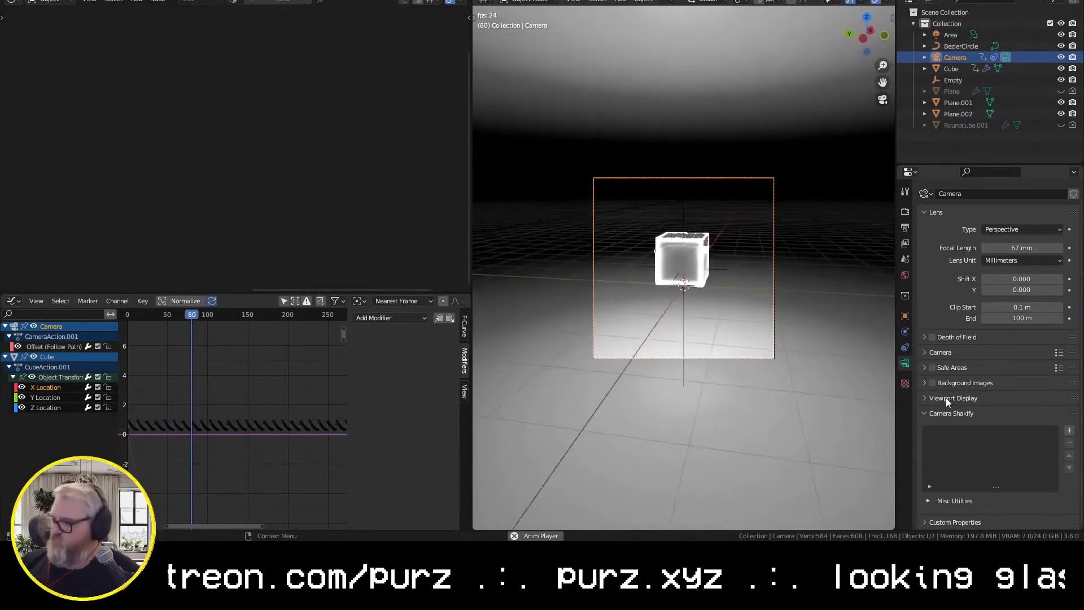
pyautogui.click(938, 352)
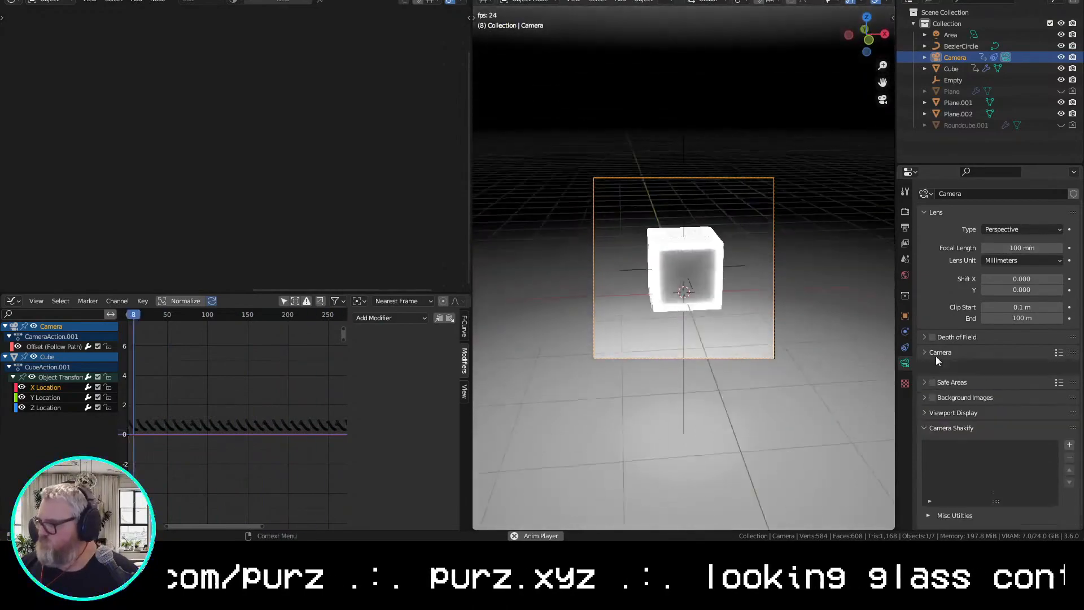
pyautogui.click(938, 352)
pyautogui.click(952, 399)
pyautogui.moveTo(1025, 480); pyautogui.dragTo(1064, 479)
# Hide the viewport overlays and switch the render engine from Eevee to Cycles
pyautogui.scroll(3, 801, 316)
pyautogui.hotkey('shift', 'alt', 'z')
pyautogui.click(906, 212)
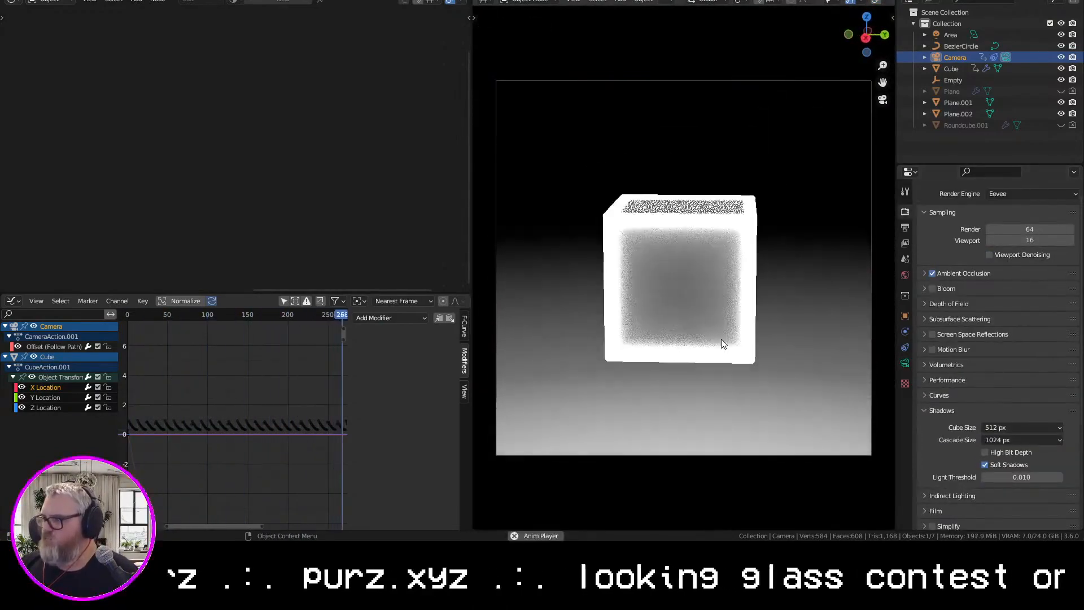
pyautogui.click(1031, 193)
pyautogui.click(1008, 230)
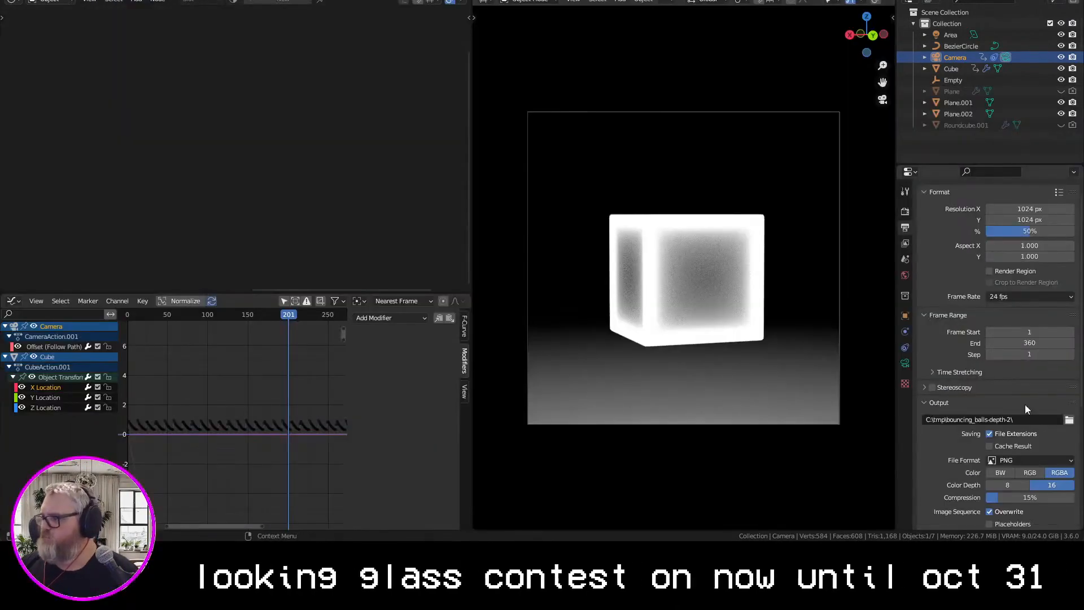
# Render the animation to C:\tmp\bouncing_cube\ and switch the viewport to solid shading
pyautogui.click(90, 10)
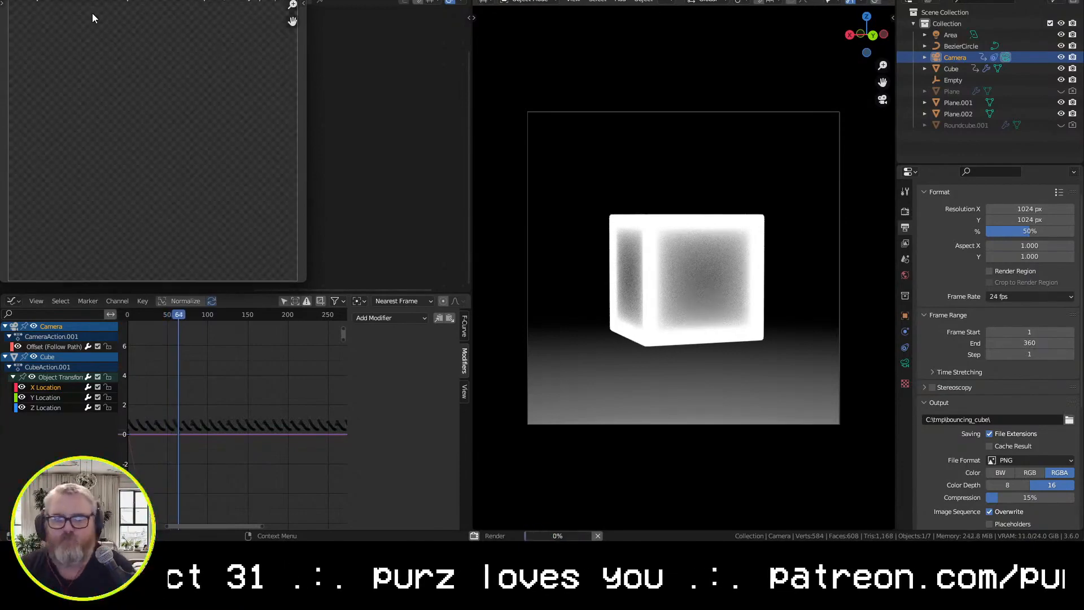
pyautogui.press('z')
pyautogui.click(622, 101)
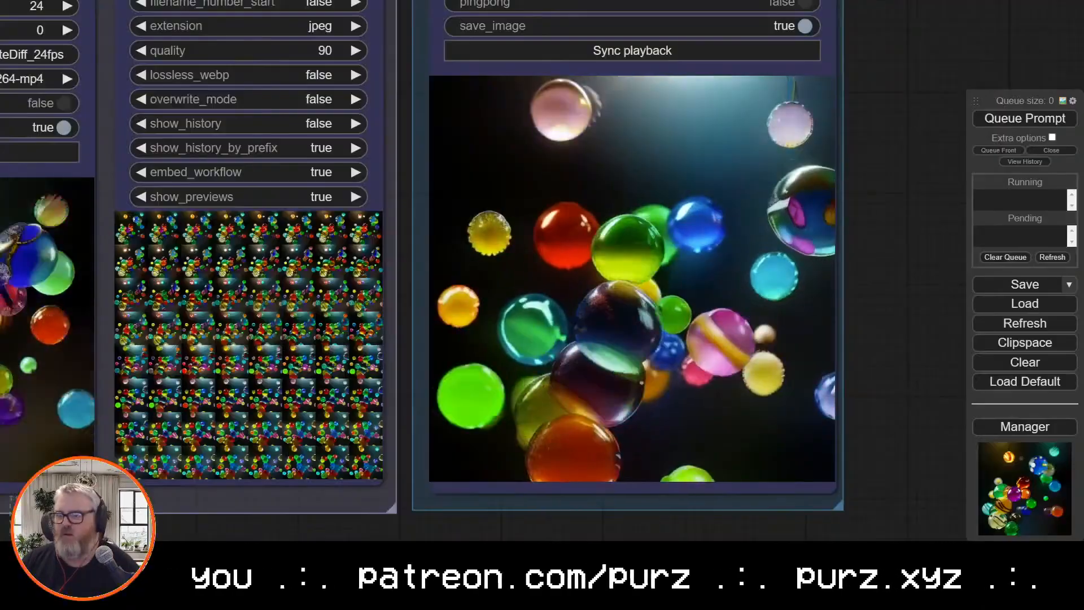
# Open the C:\tmp\bouncing_cube folder and play back the rendered sequence starting from 0001.png
pyautogui.scroll(-3, 609, 487)
pyautogui.scroll(3, 609, 488)
pyautogui.press('super+r')
pyautogui.press('Return')
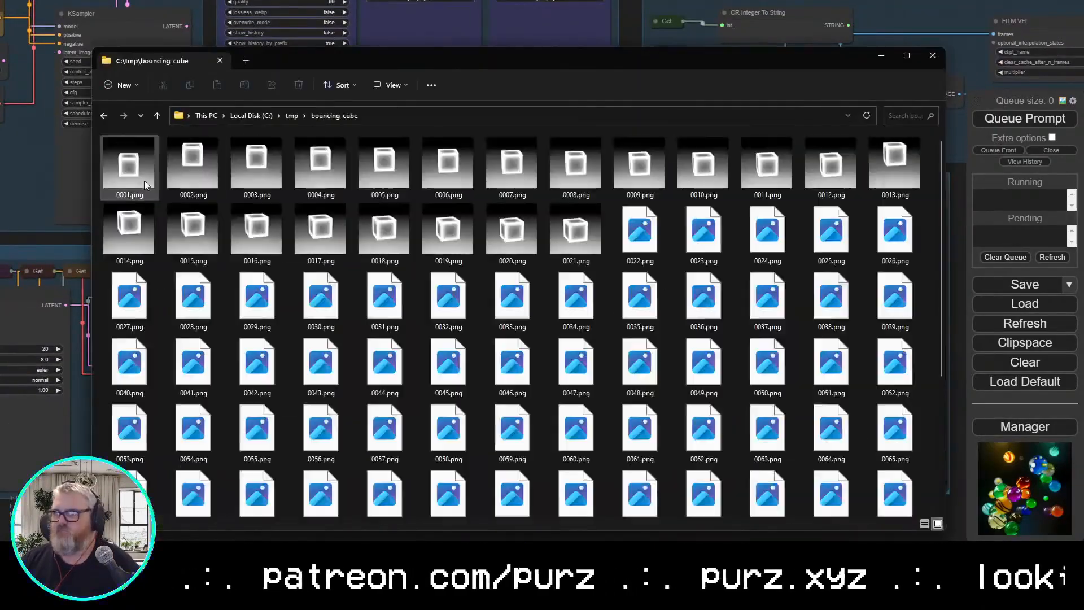
pyautogui.doubleClick(131, 163)
pyautogui.press('Escape')
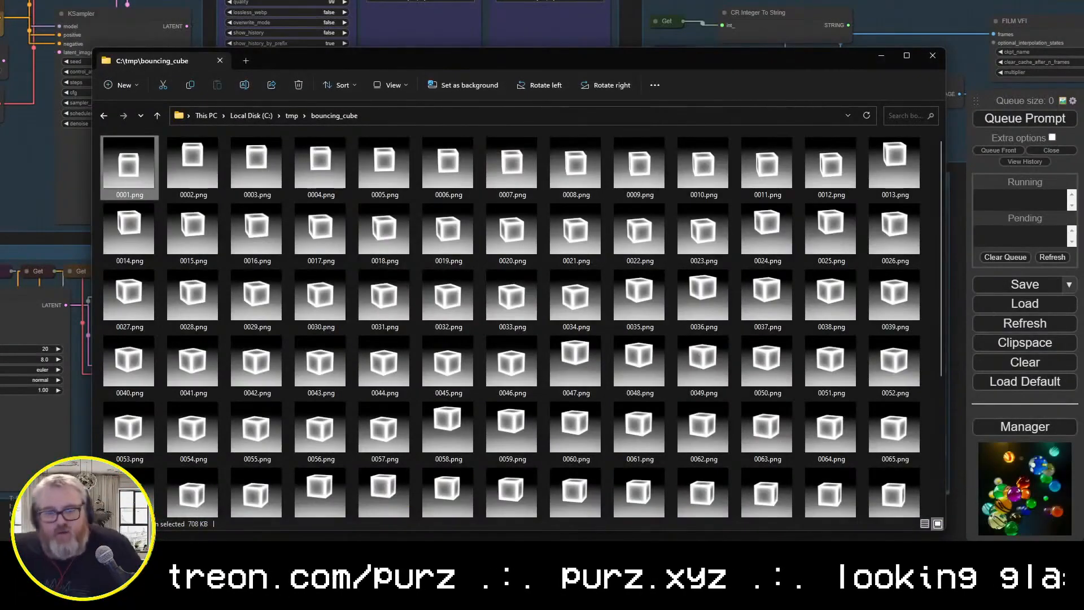
pyautogui.doubleClick(147, 176)
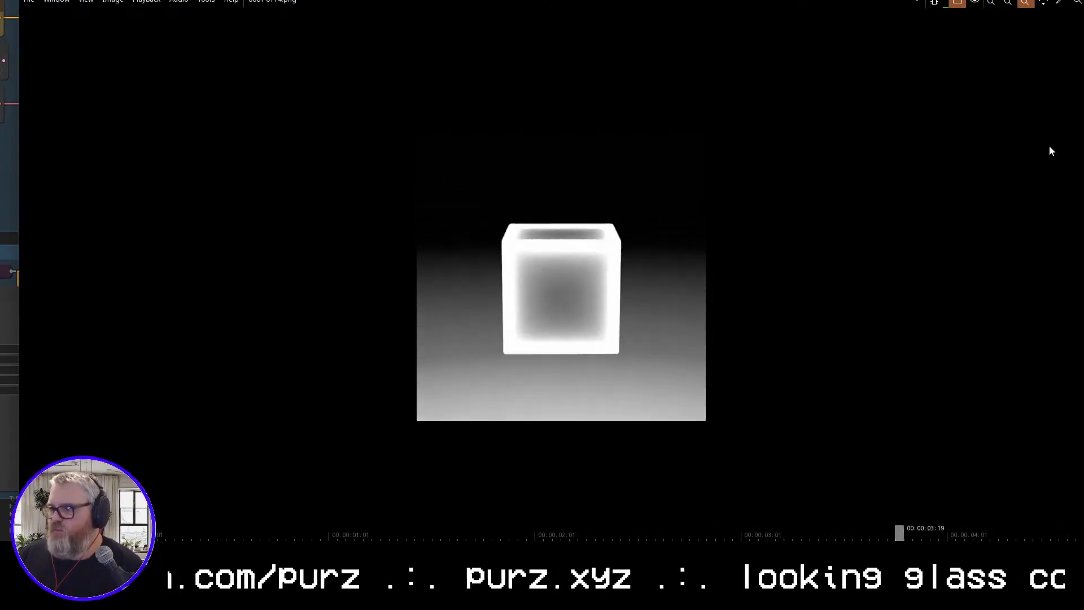
pyautogui.press('Escape')
pyautogui.click(509, 510)
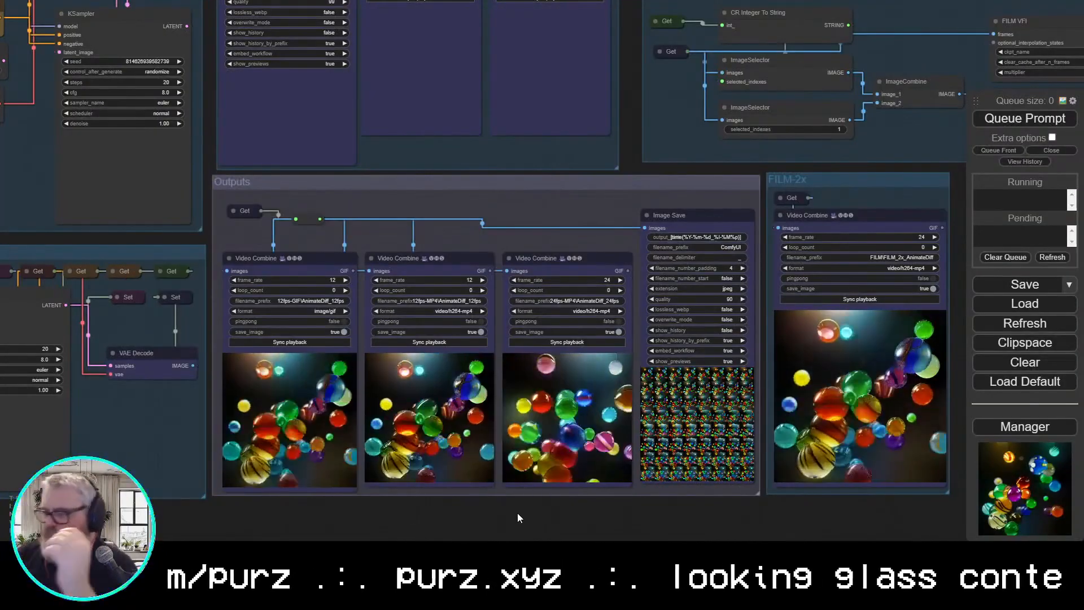
# Check the render's progress in Blender and the GPU load in the terminal
pyautogui.click(169, 553)
pyautogui.moveTo(68, 554)
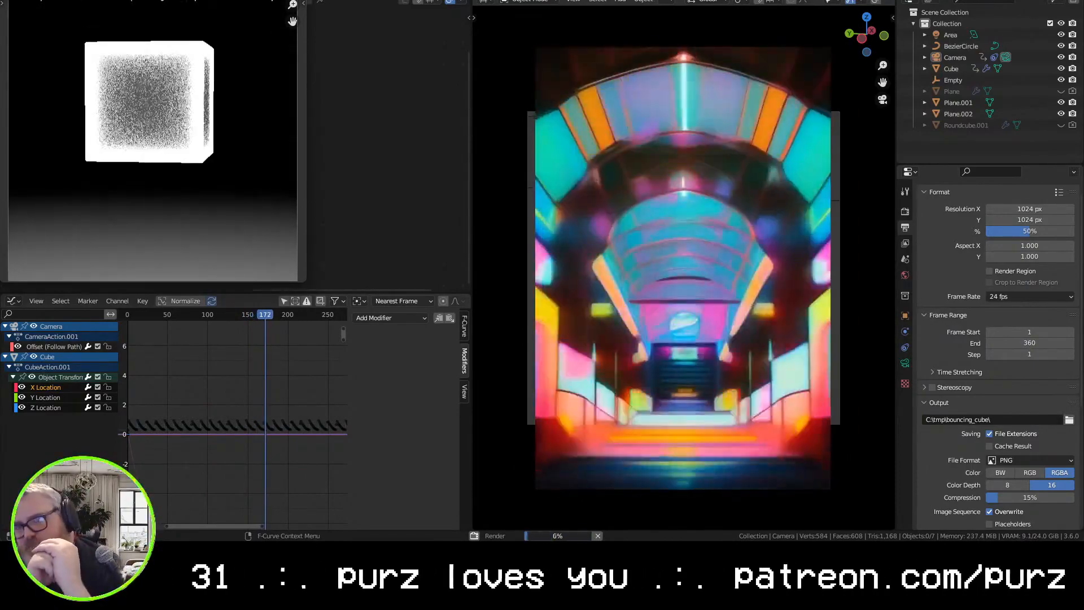
pyautogui.moveTo(221, 553)
pyautogui.click(196, 508)
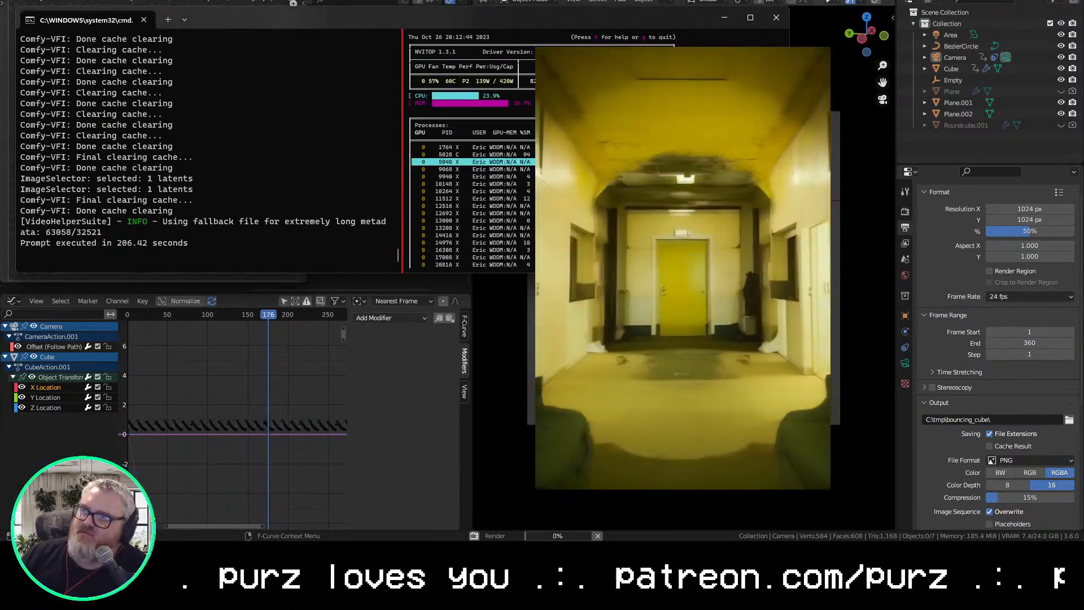
pyautogui.moveTo(254, 501)
pyautogui.click(334, 494)
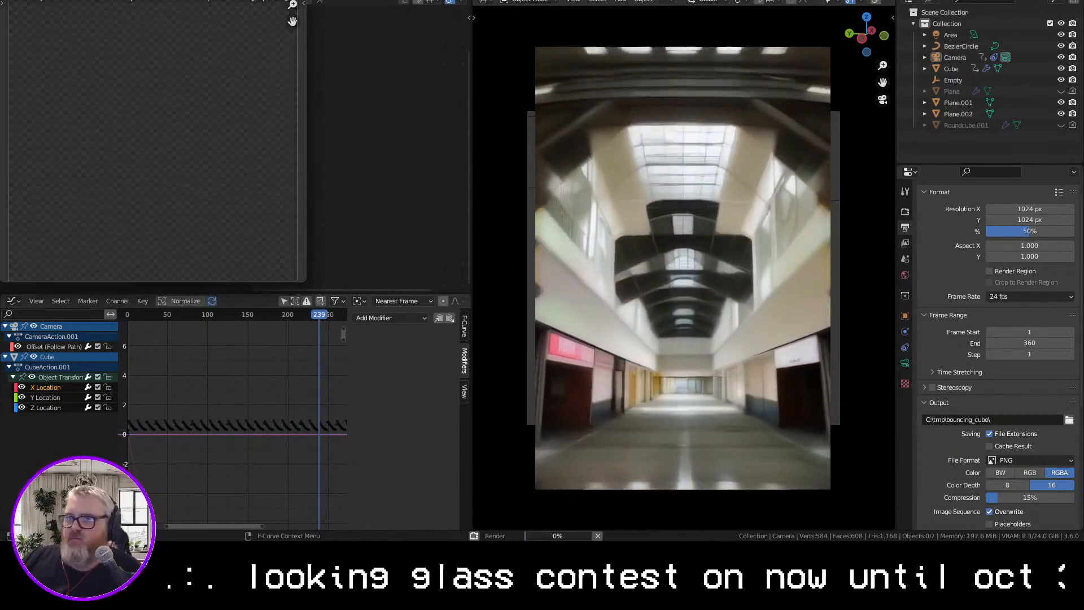
# Stop the running Blender render and switch to ComfyUI
pyautogui.press('Escape')
pyautogui.press('Escape')
pyautogui.click(222, 554)
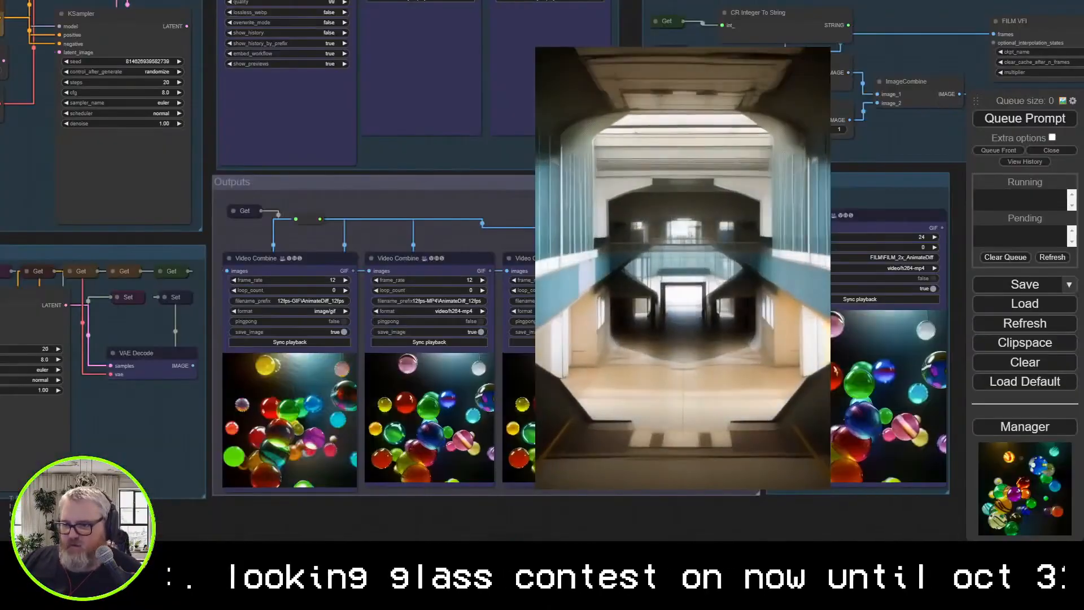
# Point the Load Images node's directory to C:\tmp\bouncing_cube and queue the prompt
pyautogui.moveTo(178, 531); pyautogui.dragTo(766, 559)
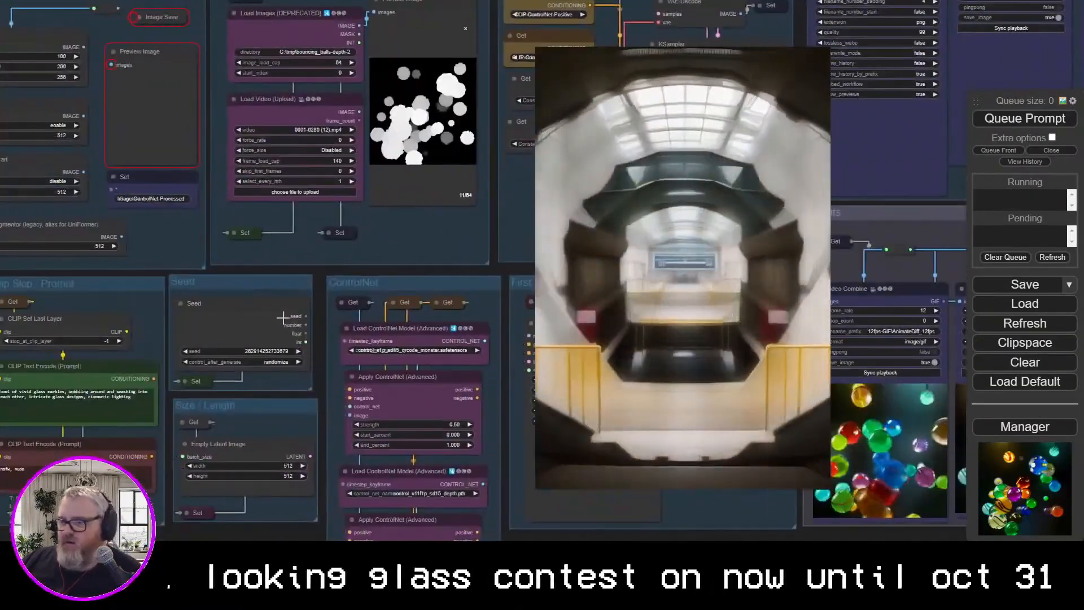
pyautogui.scroll(-3, 293, 266)
pyautogui.press('super+r')
pyautogui.write('c:\tmp')
pyautogui.press('Return')
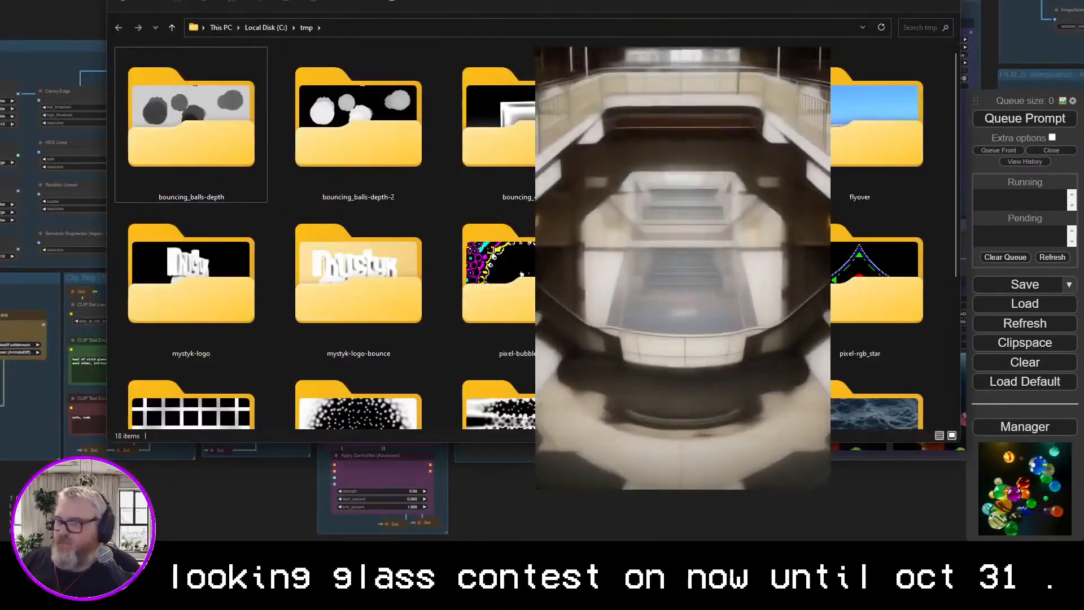
pyautogui.press('Right')
pyautogui.press('Right')
pyautogui.press('Return')
pyautogui.hotkey('alt', 'd')
pyautogui.hotkey('alt', 'Tab')
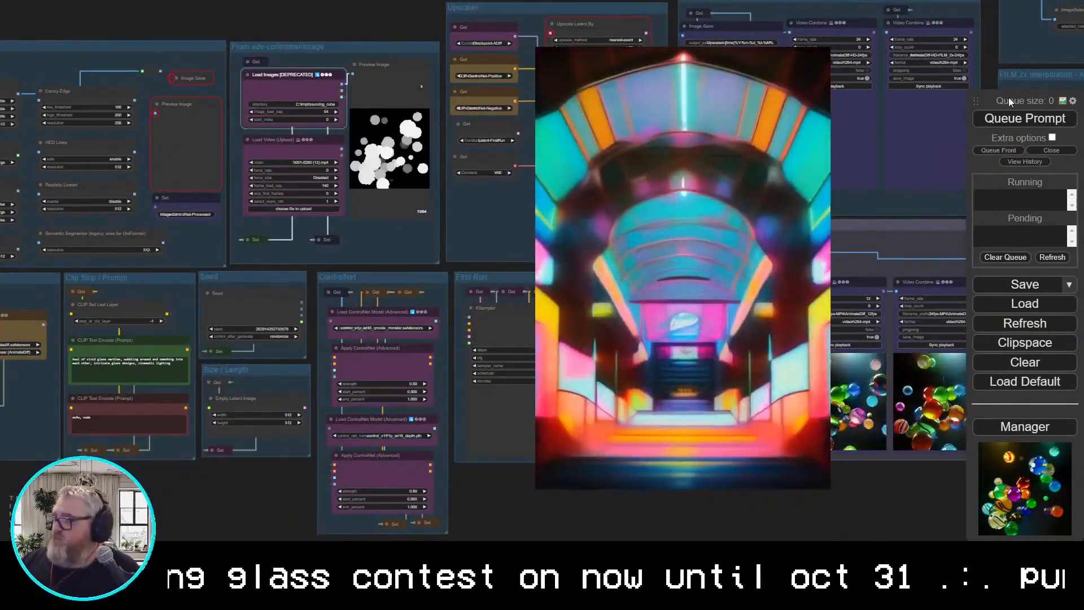
pyautogui.click(1025, 120)
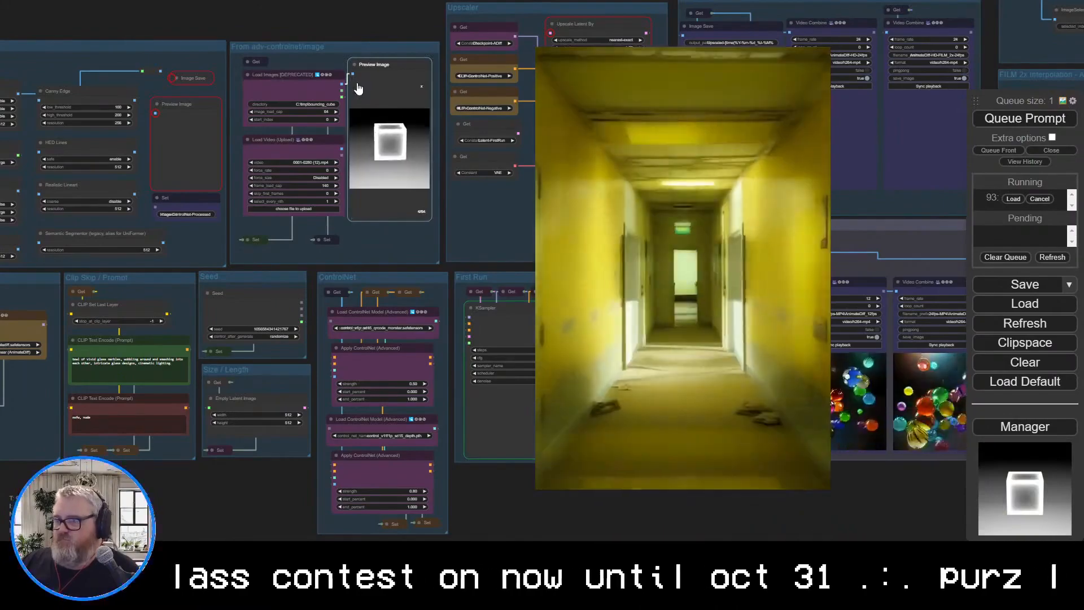
# Run nvitop in the terminal and arrange its window above the Outputs group to monitor the generation
pyautogui.scroll(5, 960, 518)
pyautogui.moveTo(960, 518); pyautogui.dragTo(459, 537)
pyautogui.scroll(-4, 847, 508)
pyautogui.moveTo(218, 500); pyautogui.dragTo(138, 469)
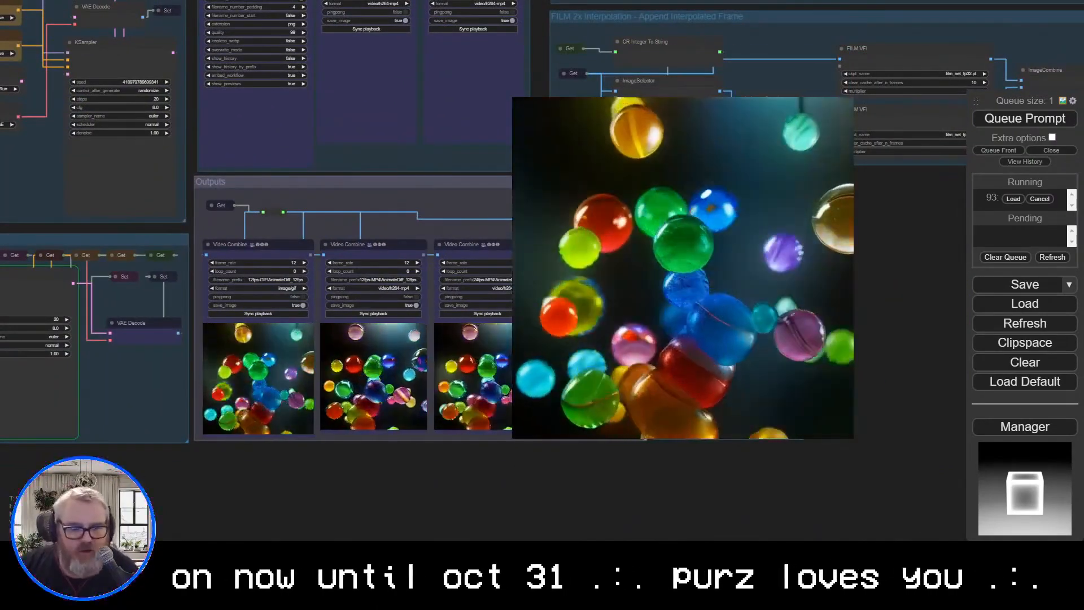
pyautogui.moveTo(128, 596)
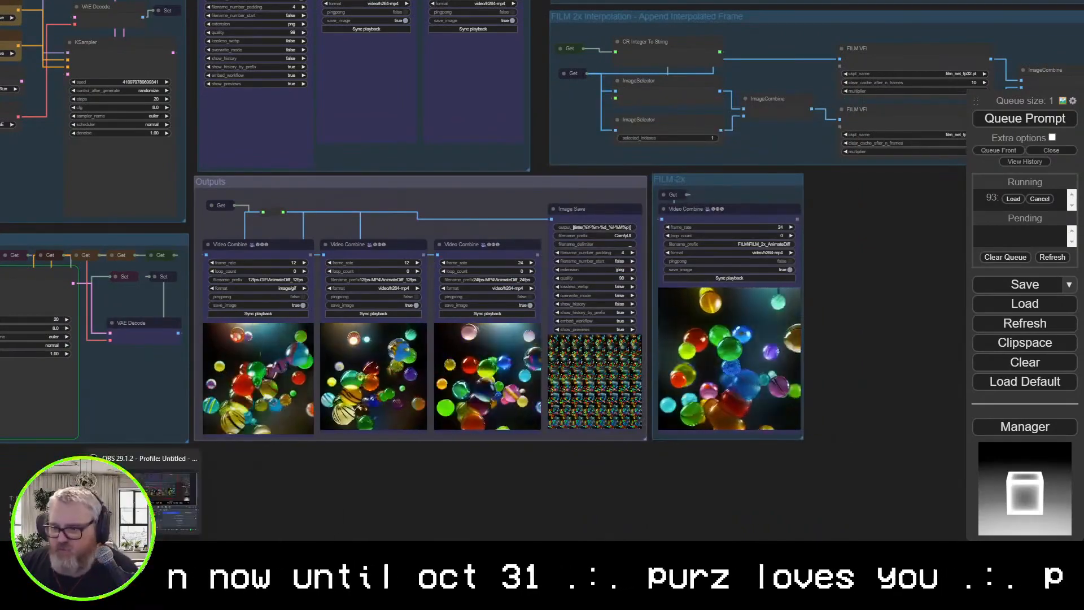
pyautogui.click(157, 488)
pyautogui.moveTo(374, 273); pyautogui.dragTo(467, 123)
pyautogui.click(450, 148)
pyautogui.write('nvitop')
pyautogui.press('Return')
pyautogui.moveTo(366, 23); pyautogui.dragTo(356, 19)
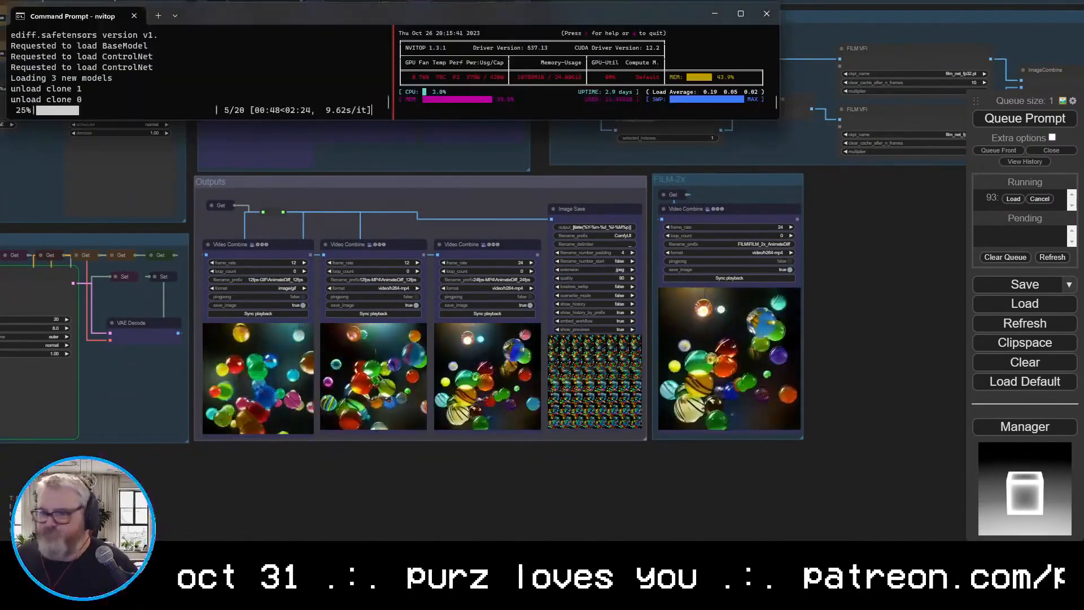
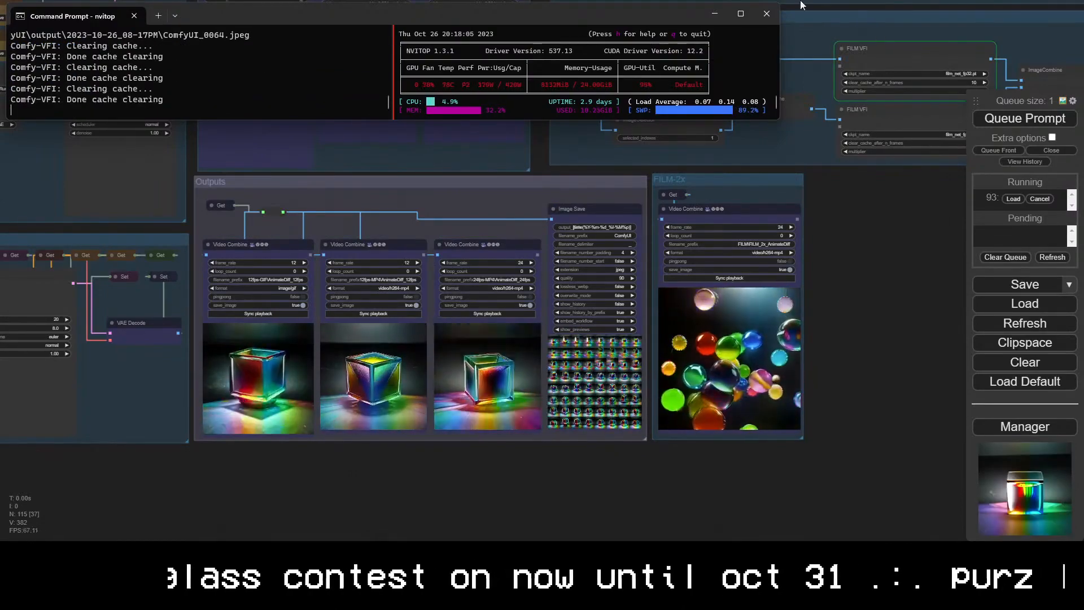
# Examine the generated cube videos in the Outputs group and the interpolated one in the FILM-2x group
pyautogui.scroll(3, 493, 471)
pyautogui.scroll(4, 493, 471)
pyautogui.moveTo(538, 476); pyautogui.dragTo(650, 473)
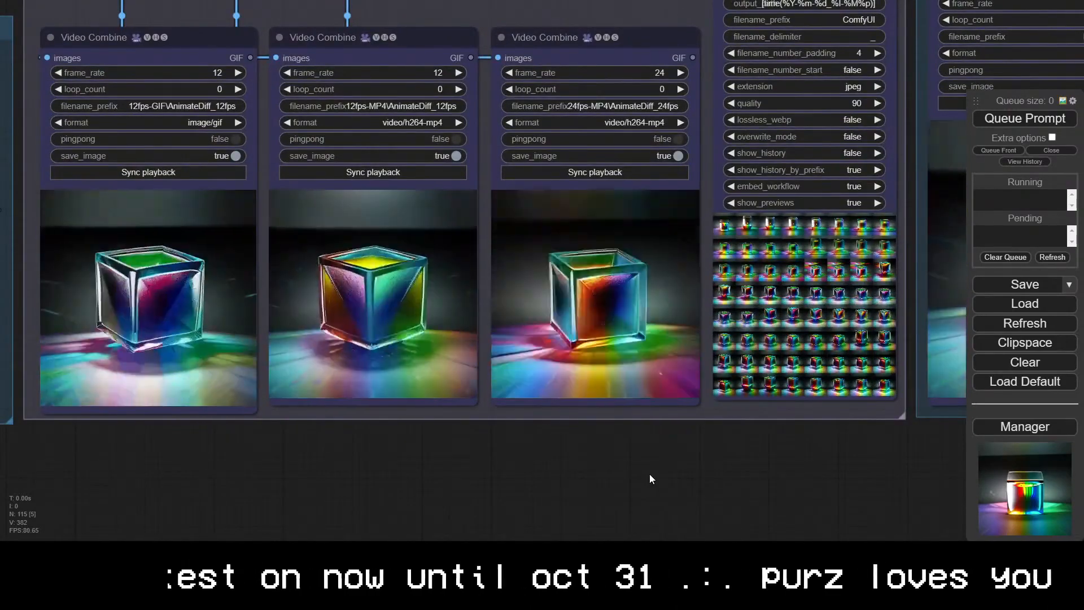
pyautogui.scroll(-4, 649, 473)
pyautogui.moveTo(650, 473); pyautogui.dragTo(532, 516)
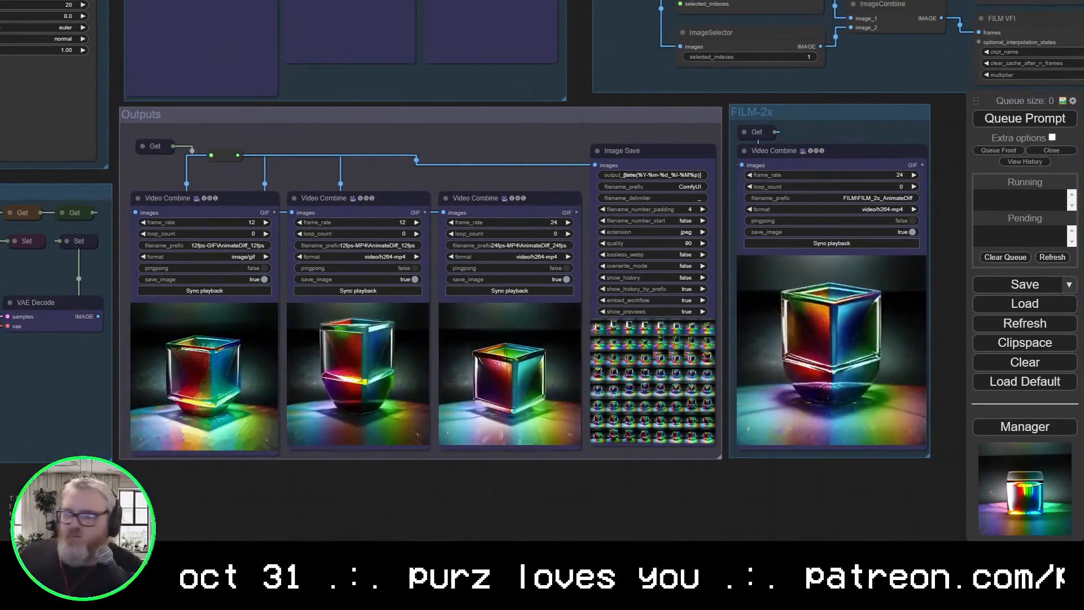
pyautogui.scroll(5, 817, 479)
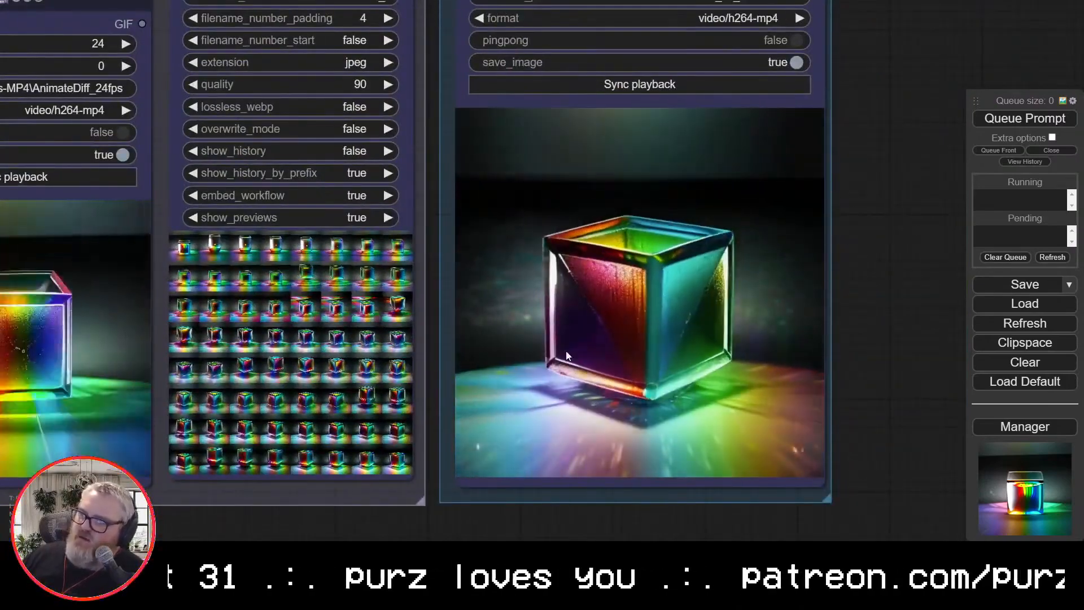
# Change the positive prompt to "prism cube, holographic, glitter, sparkle, intricate glass designs, cinematic lighting"
pyautogui.scroll(-6, 503, 506)
pyautogui.moveTo(383, 532); pyautogui.dragTo(929, 532)
pyautogui.moveTo(327, 503); pyautogui.dragTo(968, 478)
pyautogui.moveTo(411, 531); pyautogui.dragTo(740, 492)
pyautogui.scroll(4, 189, 259)
pyautogui.moveTo(189, 260); pyautogui.dragTo(196, 265, button='middle')
pyautogui.moveTo(290, 227); pyautogui.dragTo(130, 413)
pyautogui.moveTo(143, 303); pyautogui.dragTo(60, 301)
pyautogui.press('Delete')
pyautogui.moveTo(250, 488); pyautogui.dragTo(0, 448)
pyautogui.moveTo(712, 517); pyautogui.dragTo(610, 535)
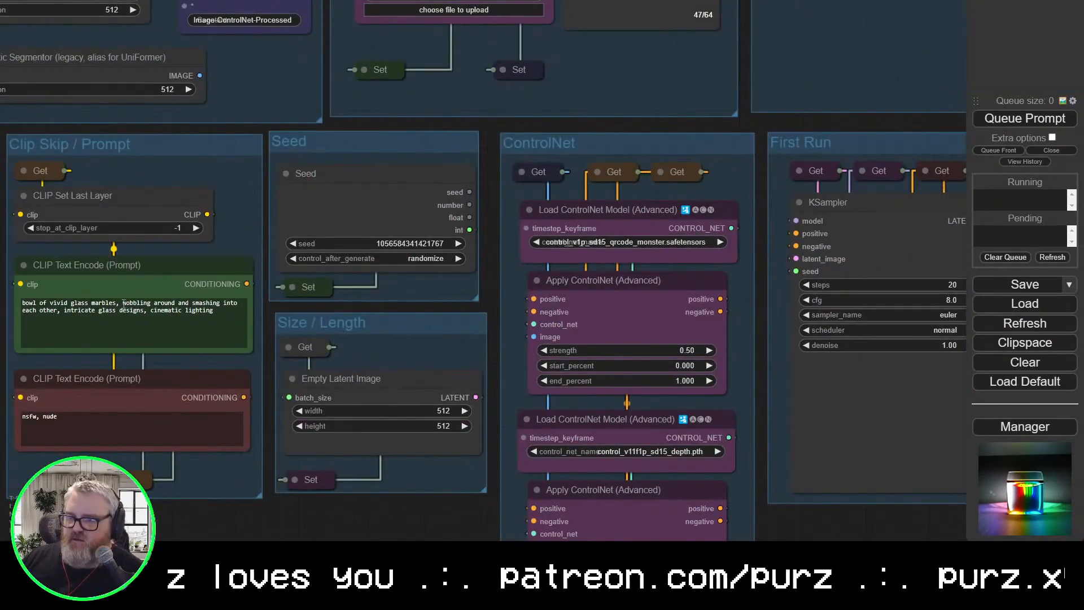
pyautogui.moveTo(186, 303); pyautogui.dragTo(60, 310)
pyautogui.press('BackSpace')
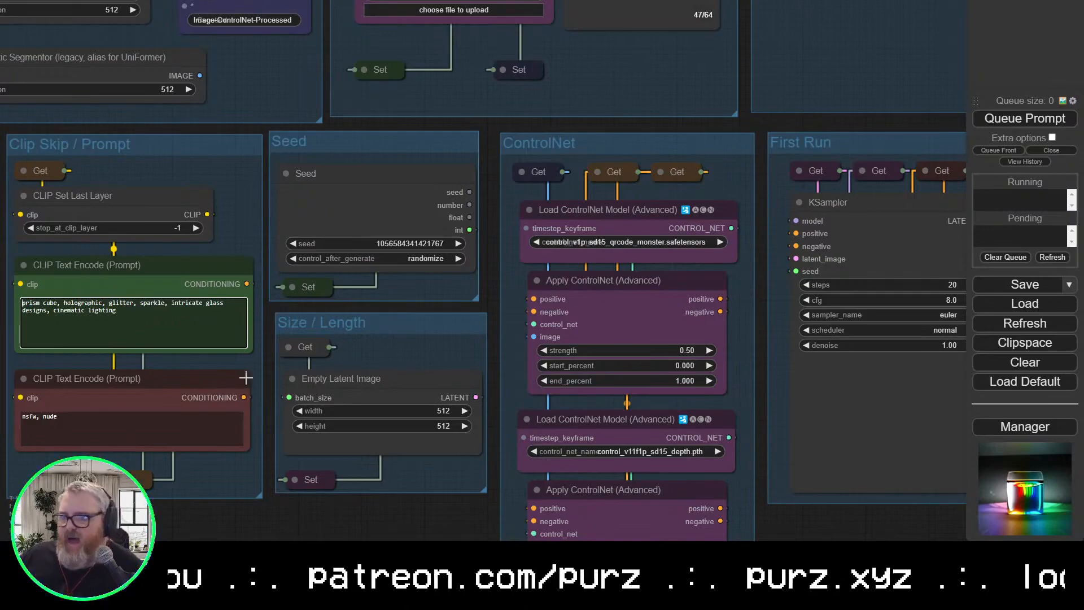
# Set the Load Checkpoint model to realisticVisionV51_v51VAE.safetensors
pyautogui.moveTo(197, 528); pyautogui.dragTo(755, 536)
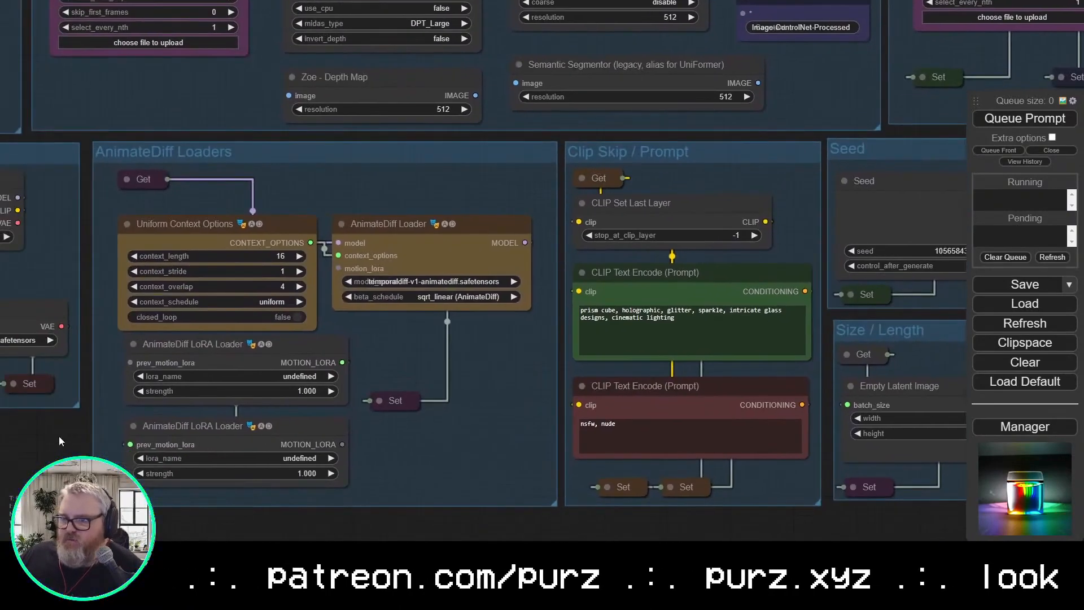
pyautogui.moveTo(65, 443); pyautogui.dragTo(504, 484)
pyautogui.click(391, 278)
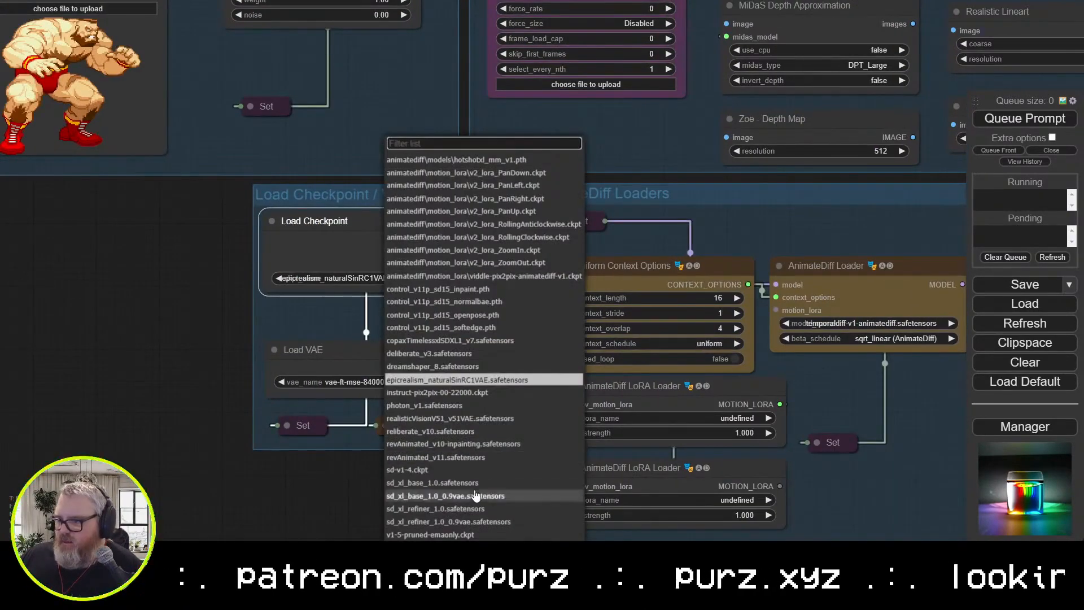
pyautogui.click(450, 418)
pyautogui.moveTo(407, 489); pyautogui.dragTo(110, 387)
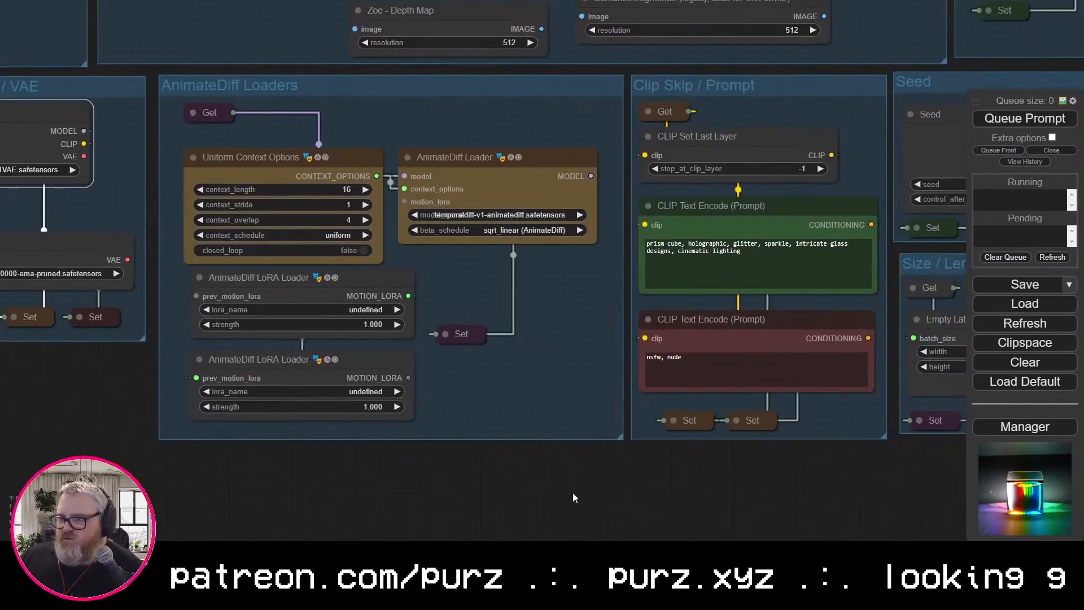
# Queue the cube animation generation with the new prompt and checkpoint
pyautogui.moveTo(575, 498); pyautogui.dragTo(519, 480)
pyautogui.moveTo(846, 500); pyautogui.dragTo(395, 506)
pyautogui.hotkey('ctrl', 'Return')
pyautogui.scroll(-2, 446, 506)
# Switch to Discord and open the "Input Video -> QRCode ControlNet Workflow" post in the resources forum
pyautogui.hotkey('alt', 'Tab')
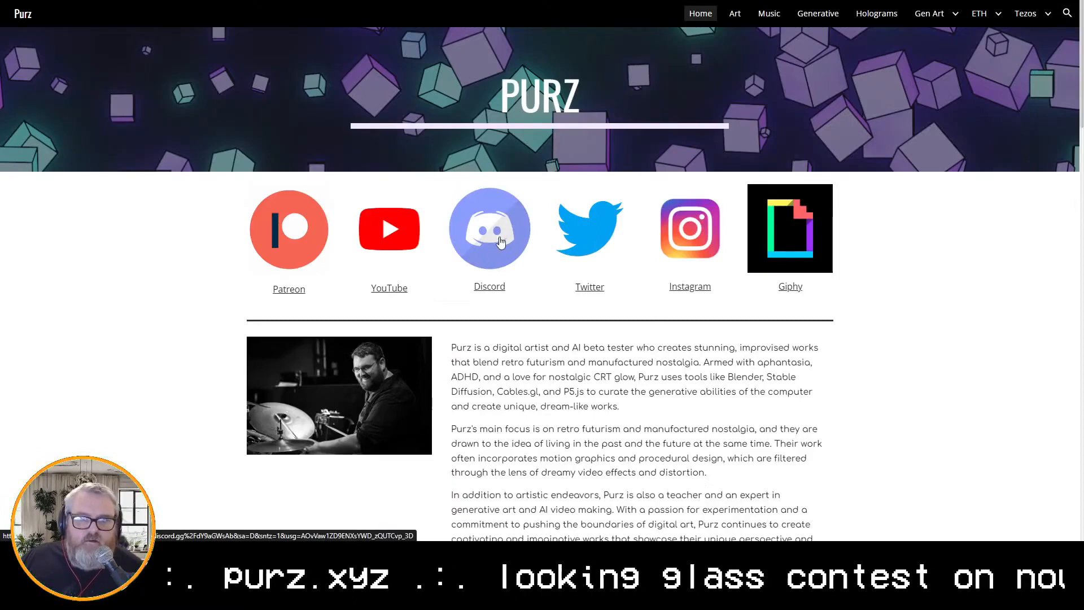
pyautogui.moveTo(217, 598)
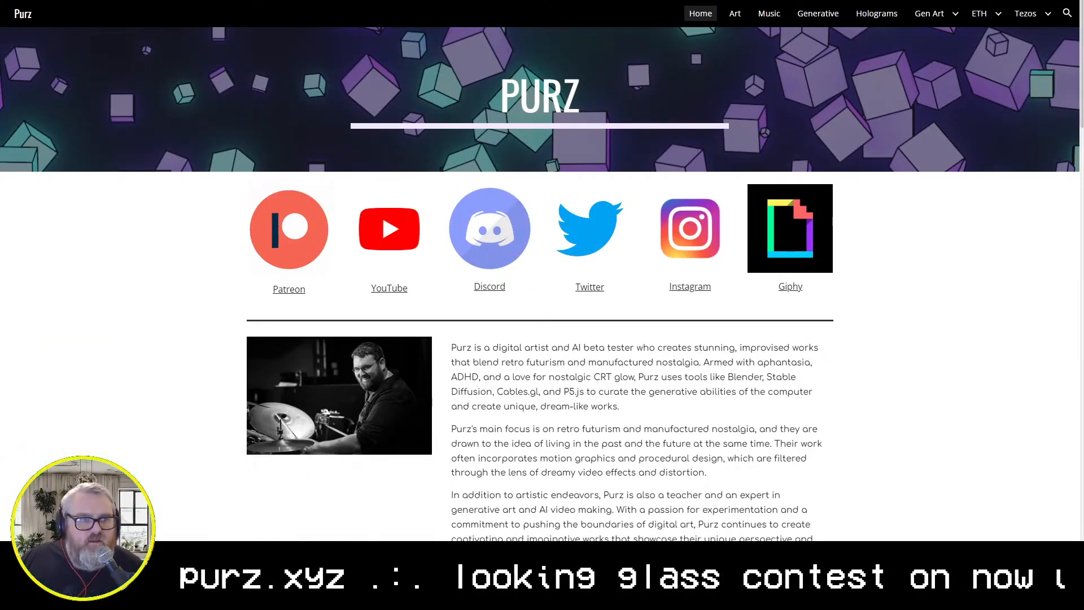
pyautogui.click(217, 599)
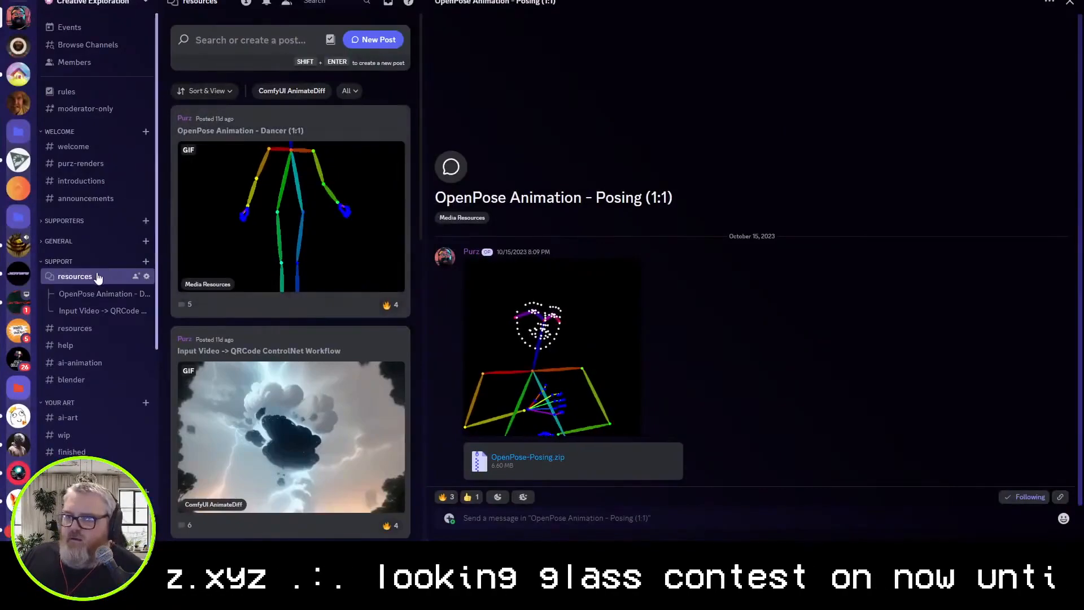
pyautogui.click(102, 276)
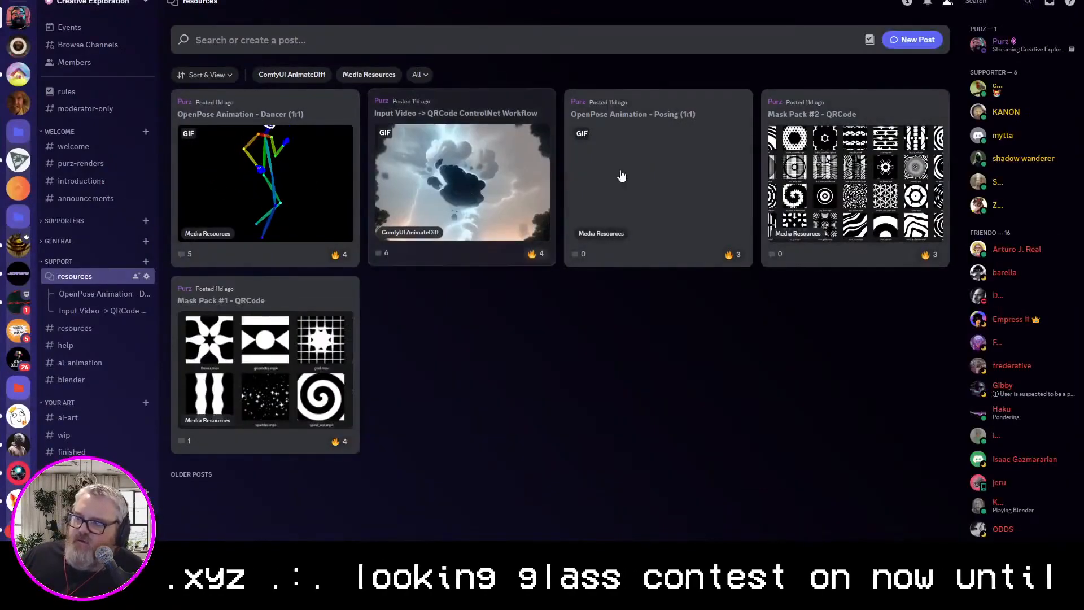
pyautogui.click(462, 181)
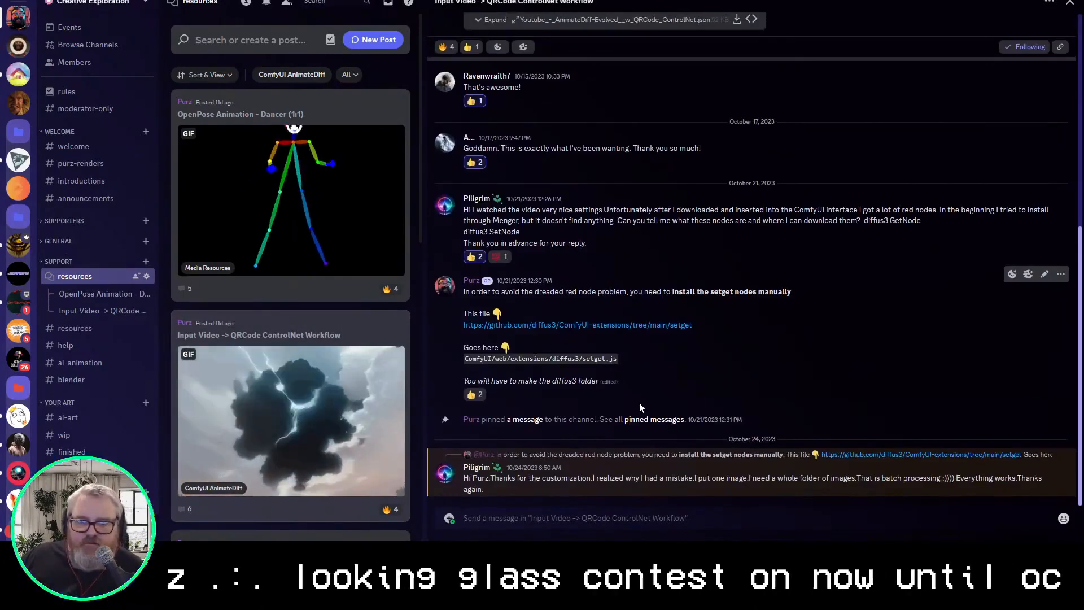
# Look through the workflow post's attachment and replies and the other OpenPose and mask pack resources
pyautogui.scroll(6, 637, 396)
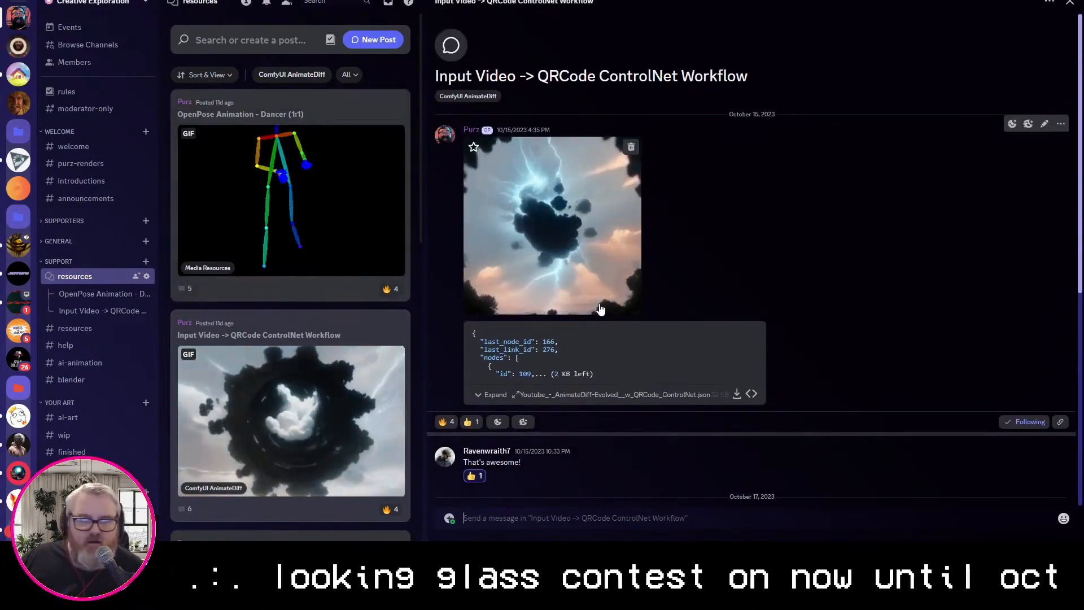
pyautogui.scroll(-6, 317, 293)
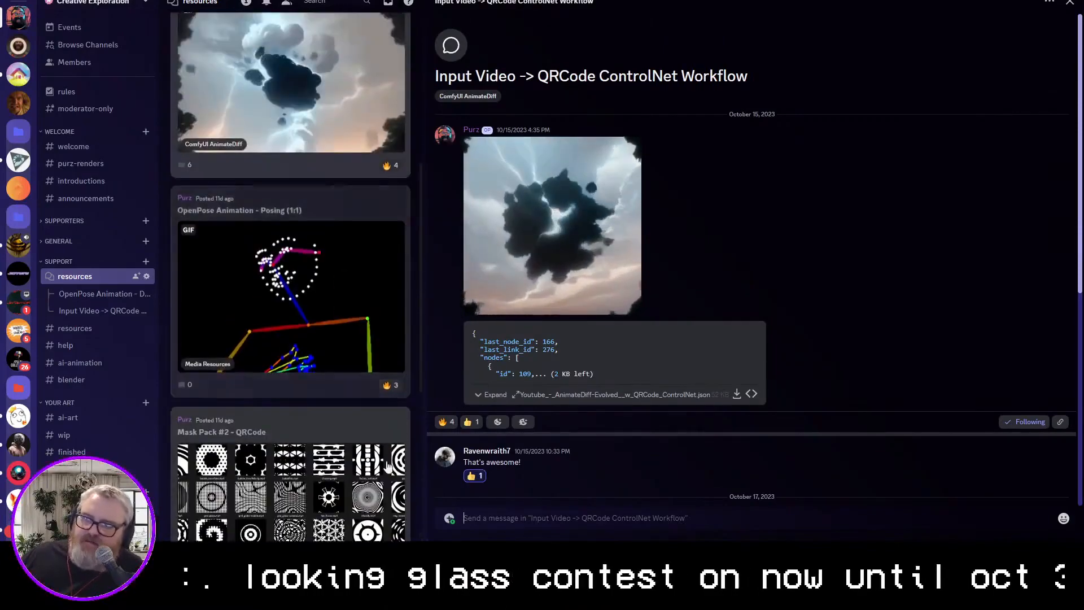
pyautogui.scroll(-5, 353, 319)
pyautogui.scroll(5, 334, 346)
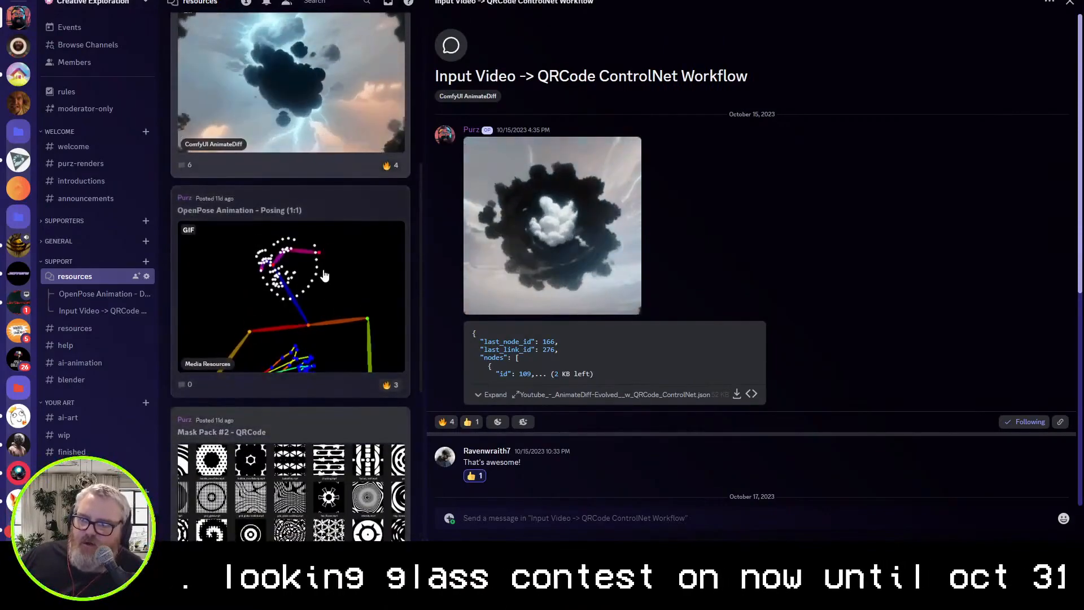
pyautogui.scroll(6, 330, 277)
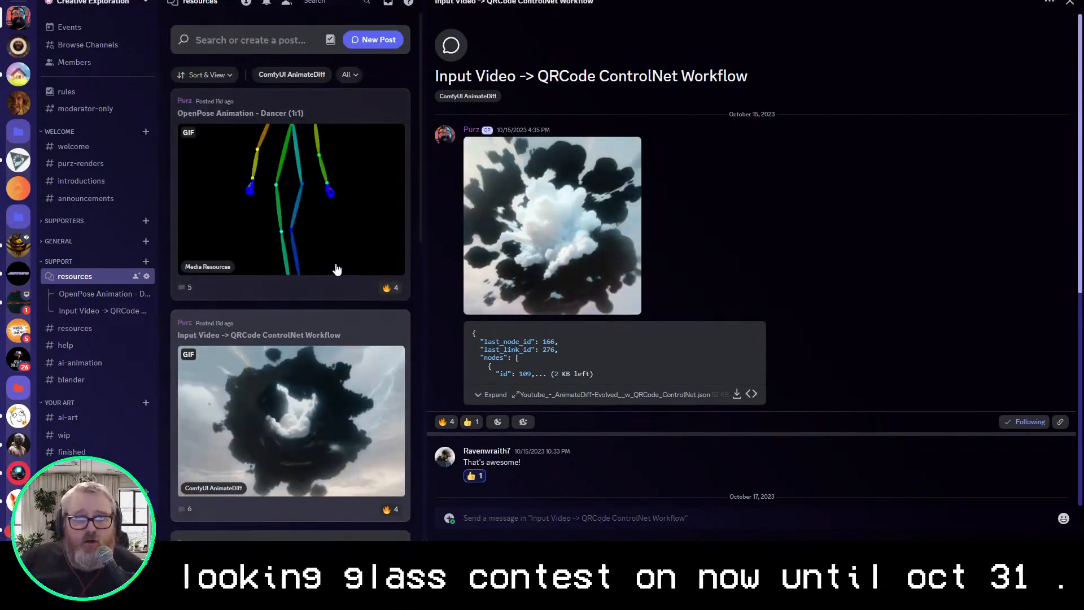
pyautogui.scroll(-5, 333, 271)
pyautogui.scroll(5, 310, 316)
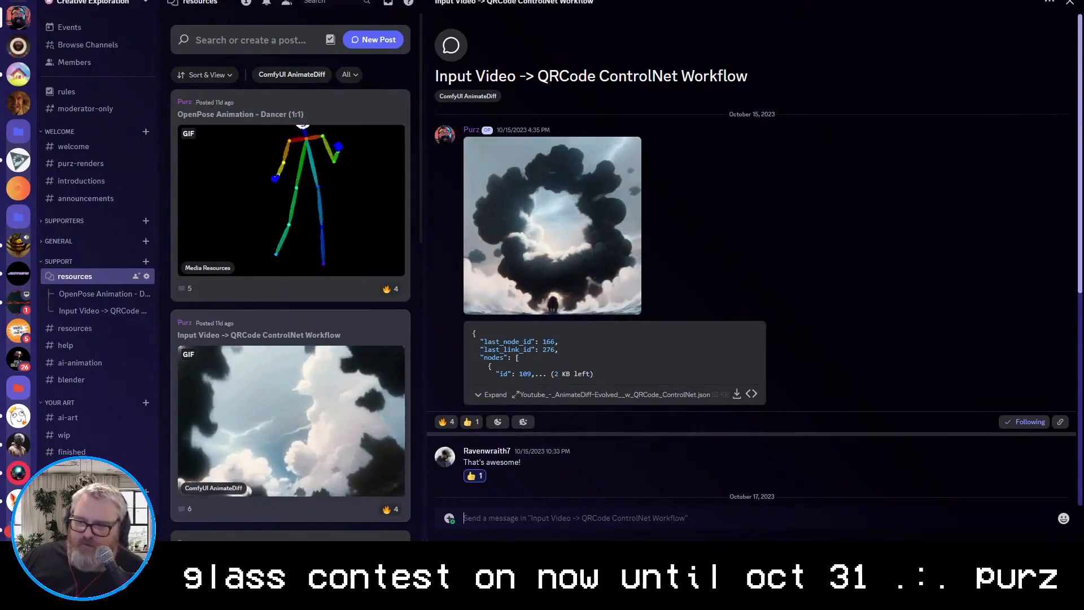
# Switch back to ComfyUI and check the generation's progress in the KSampler node and the nvitop terminal
pyautogui.hotkey('alt', 'Tab')
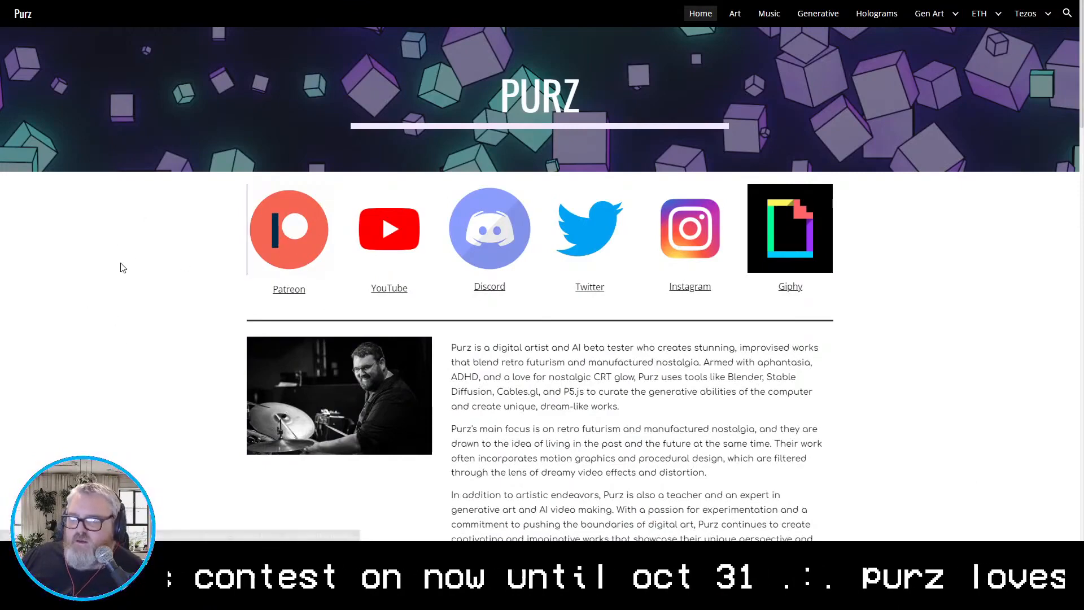
pyautogui.hotkey('alt', 'Tab')
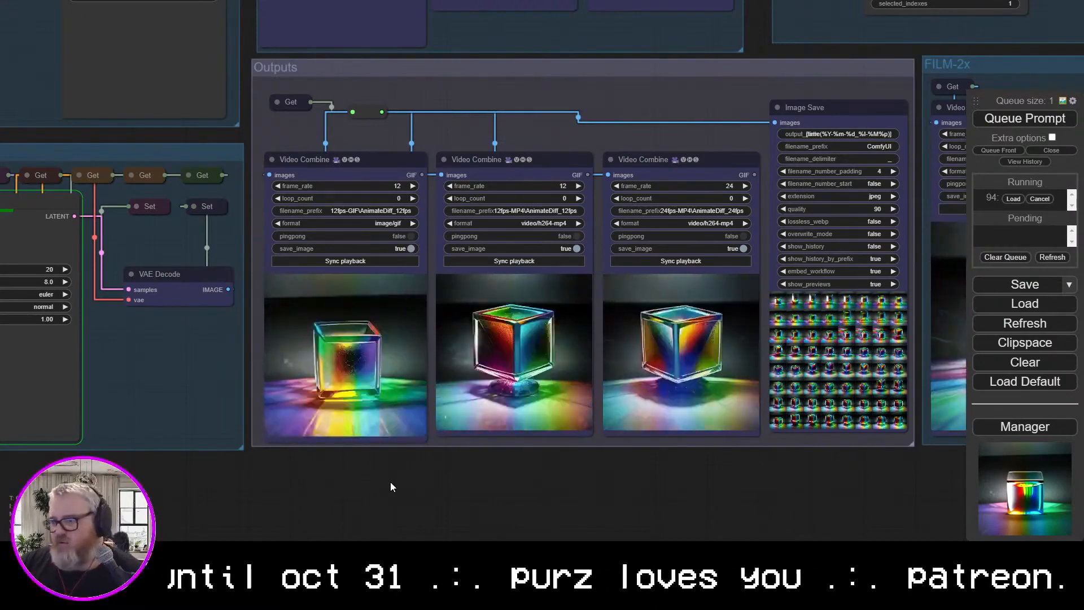
pyautogui.moveTo(390, 482); pyautogui.dragTo(781, 410)
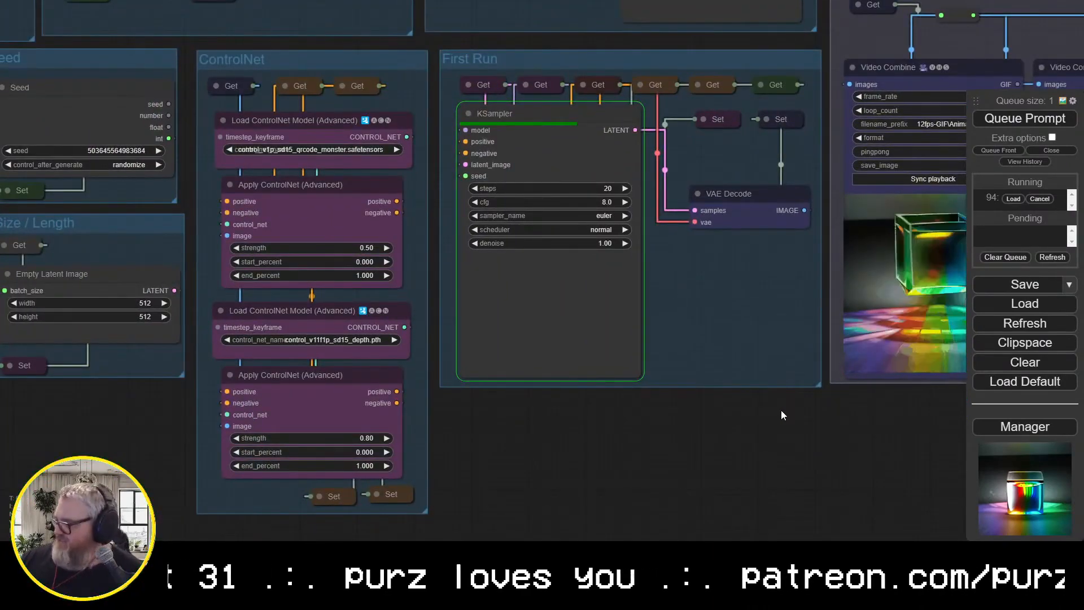
pyautogui.moveTo(780, 410); pyautogui.dragTo(625, 414)
pyautogui.hotkey('alt', 'Tab')
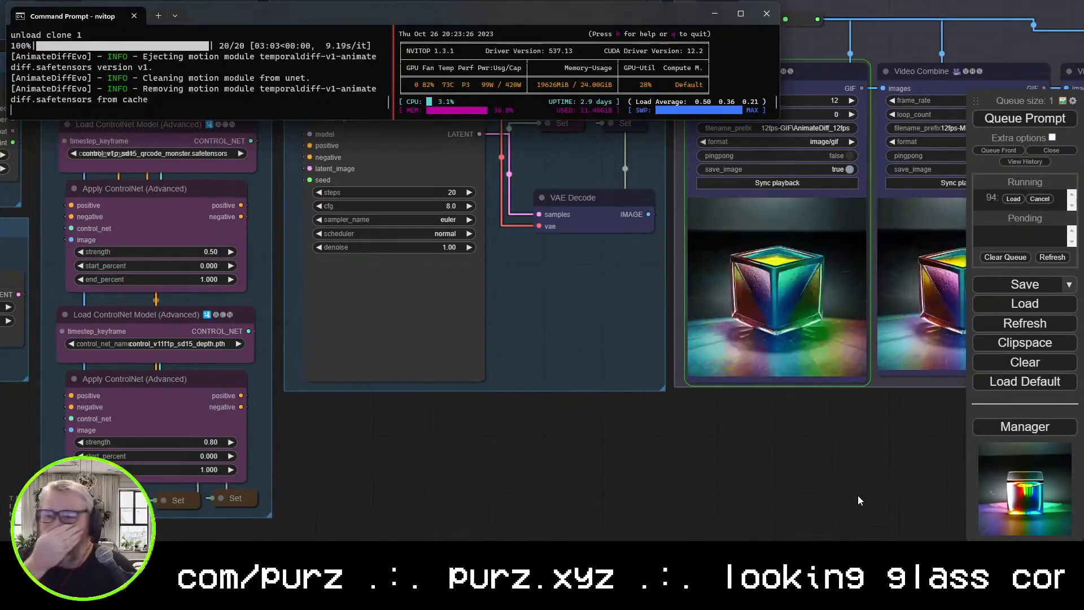
# Examine the newly generated cube videos in the Outputs group
pyautogui.moveTo(930, 452); pyautogui.dragTo(459, 458)
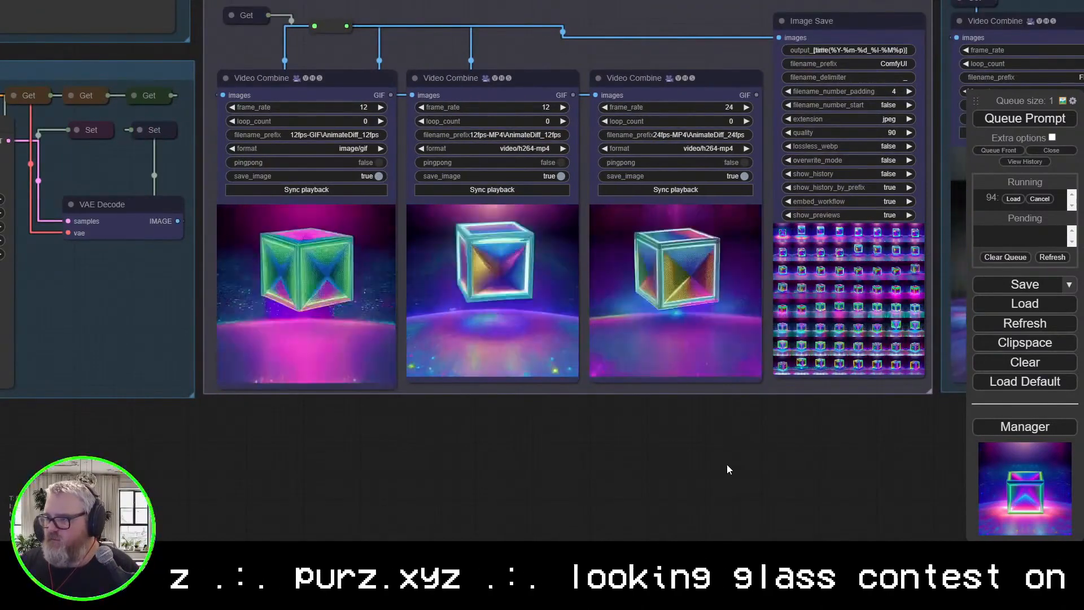
pyautogui.scroll(4, 682, 443)
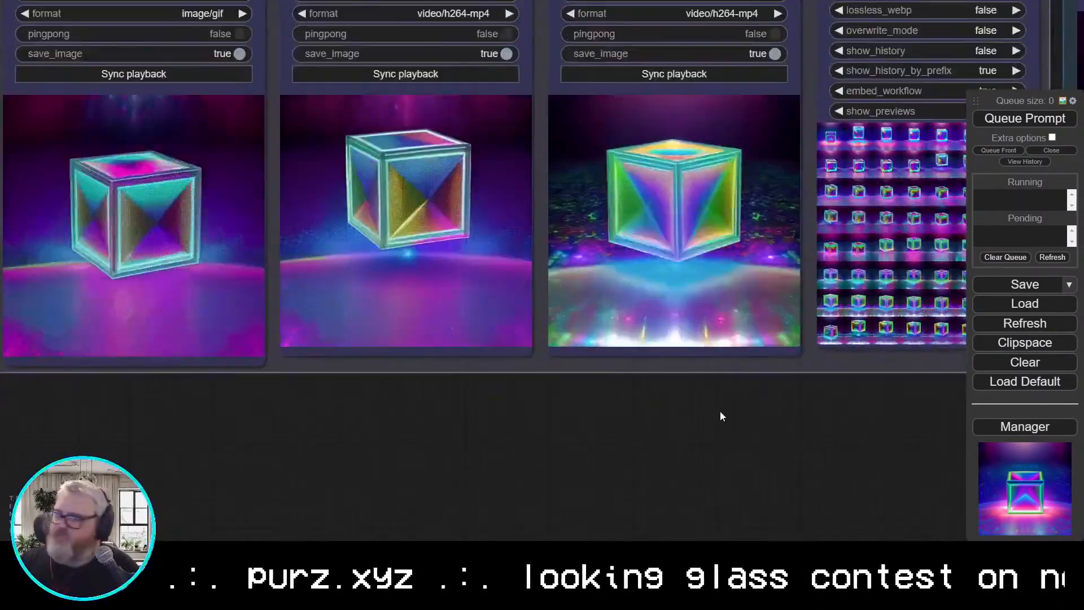
pyautogui.scroll(-1, 716, 421)
pyautogui.moveTo(728, 400); pyautogui.dragTo(375, 539)
pyautogui.moveTo(333, 470); pyautogui.dragTo(627, 452)
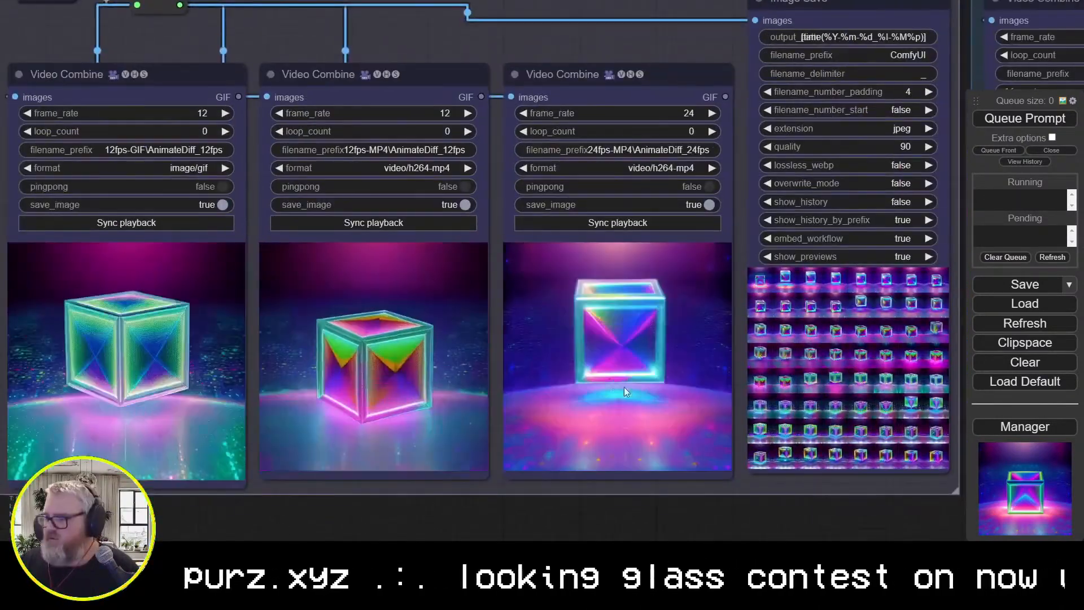
pyautogui.scroll(-3, 520, 500)
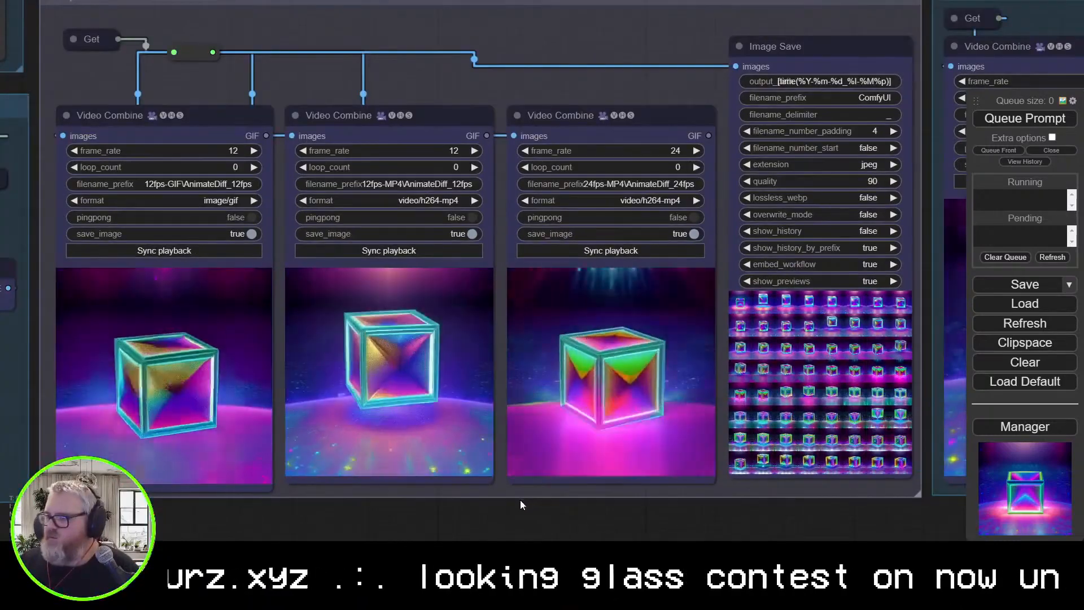
# Review the loader, prompt and ControlNet settings against the resulting videos in the Outputs and FILM-2x groups
pyautogui.scroll(-4, 509, 515)
pyautogui.moveTo(237, 528); pyautogui.dragTo(904, 486)
pyautogui.moveTo(446, 483); pyautogui.dragTo(605, 518)
pyautogui.moveTo(518, 515); pyautogui.dragTo(712, 518)
pyautogui.moveTo(17, 311); pyautogui.dragTo(0, 169)
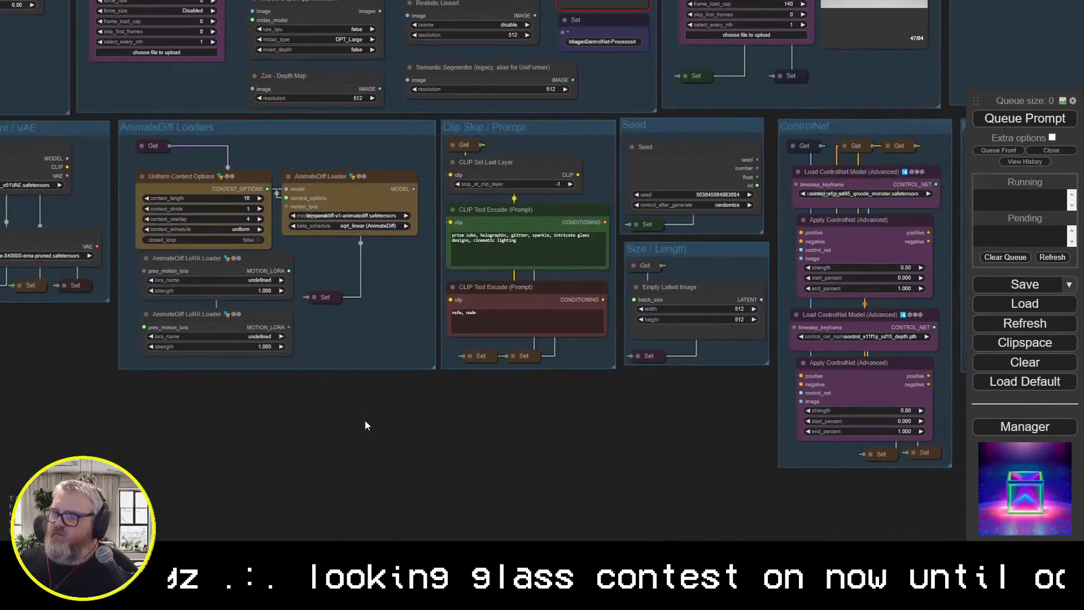
pyautogui.moveTo(611, 507); pyautogui.dragTo(127, 306)
pyautogui.moveTo(771, 316); pyautogui.dragTo(141, 461)
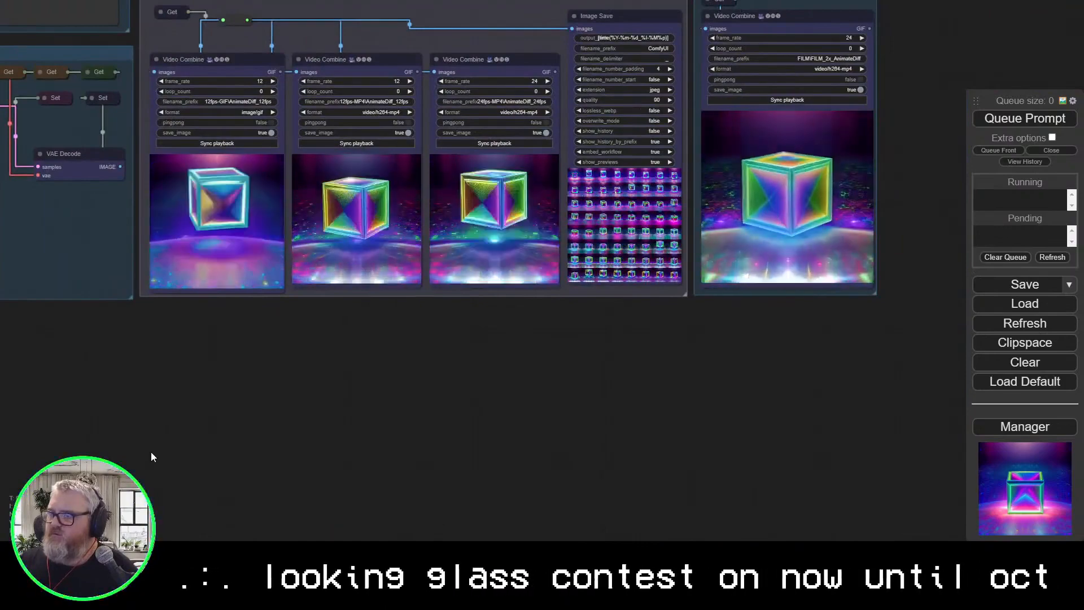
# Set image_load_cap to 360 in the Load Images node and queue the generation
pyautogui.moveTo(229, 460); pyautogui.dragTo(751, 479)
pyautogui.moveTo(215, 169); pyautogui.dragTo(564, 477)
pyautogui.click(542, 150)
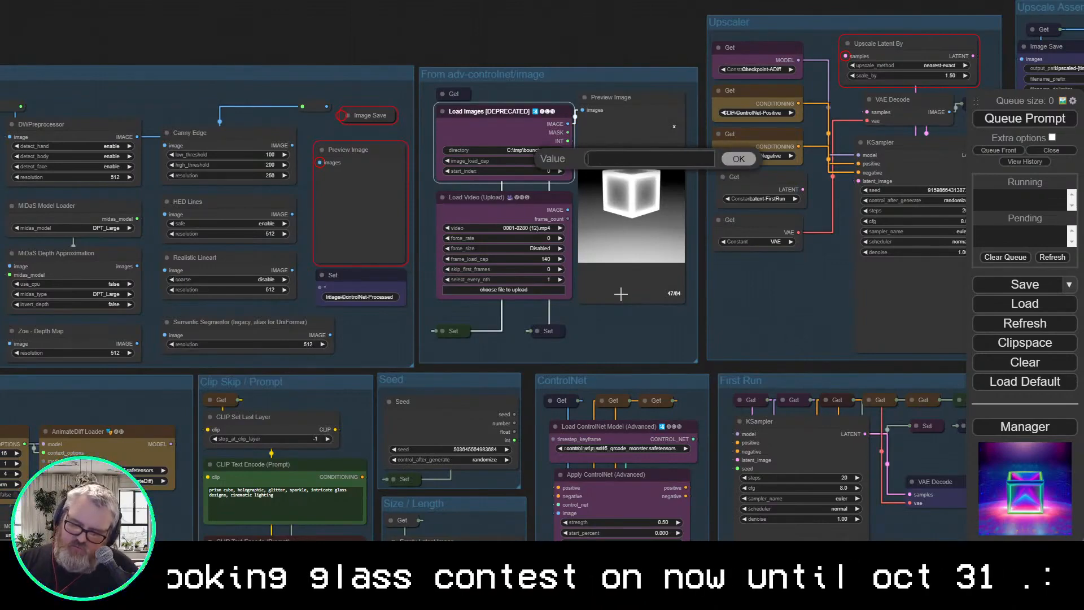
pyautogui.write('360')
pyautogui.press('Return')
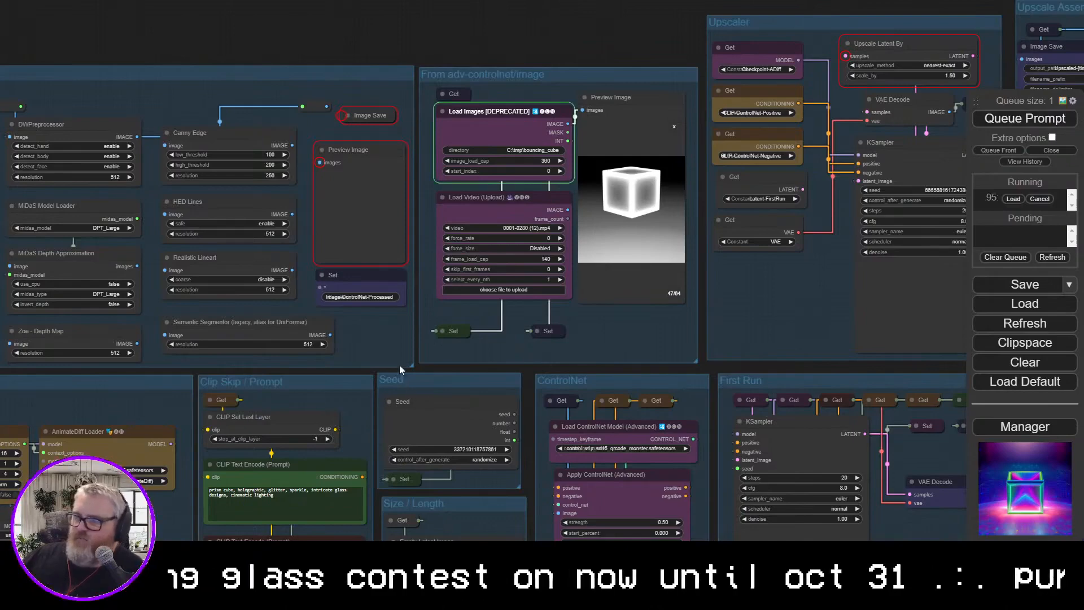
# Cancel the running generation, queue it again with the Load Images image_load_cap at 0, and preview one loaded frame
pyautogui.click(1040, 200)
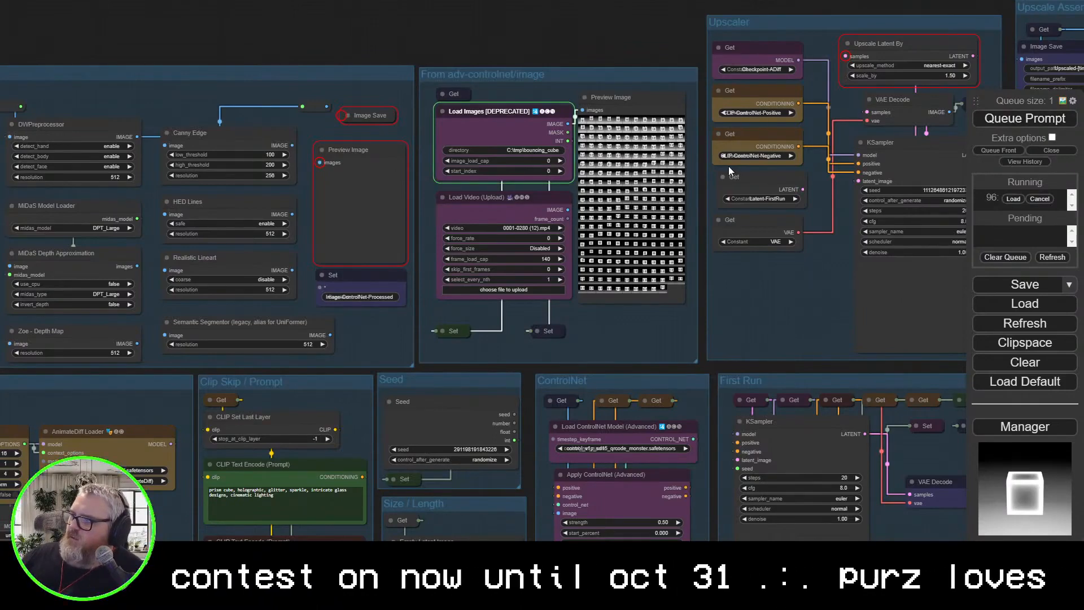
pyautogui.click(584, 121)
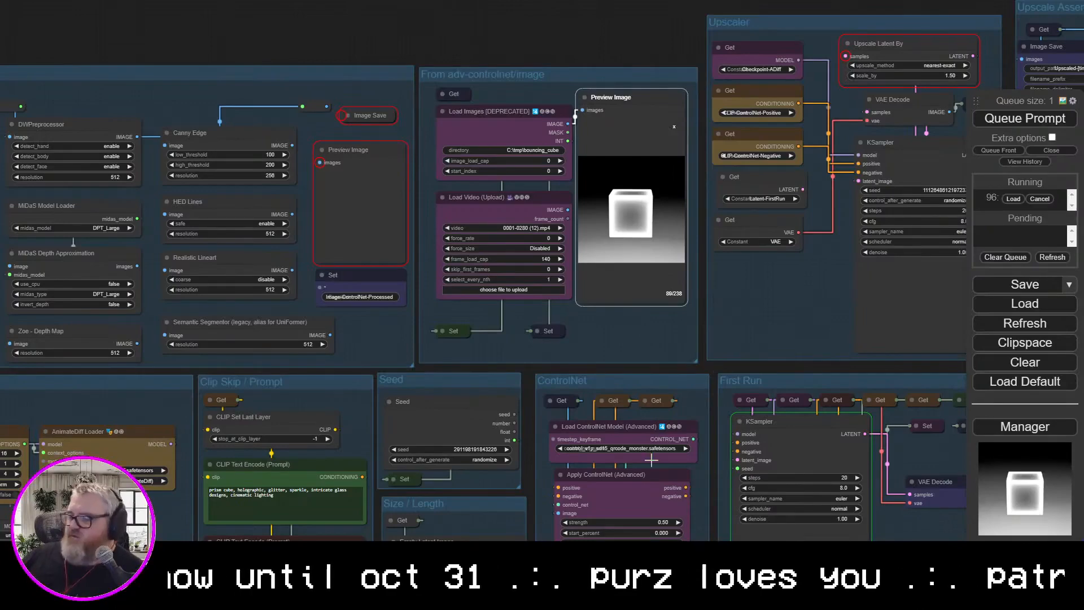
# Check the Blender console for the saved bouncing_cube frames and bring up the nvitop terminal
pyautogui.moveTo(695, 370); pyautogui.dragTo(232, 223)
pyautogui.hotkey('alt', 'Tab')
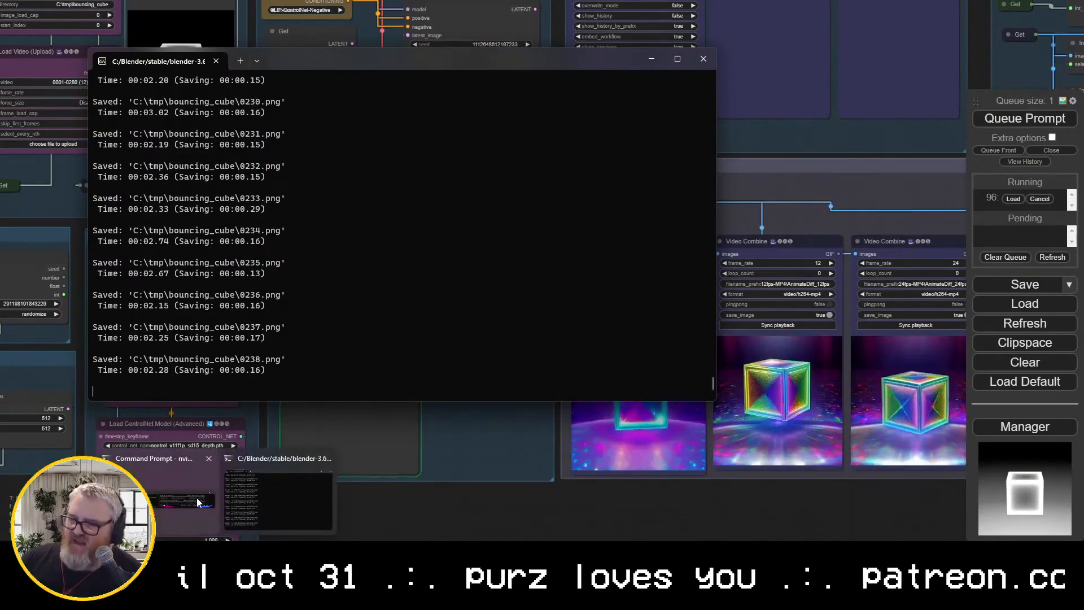
pyautogui.click(197, 497)
# Switch to Blender and save the scene as "bouncing cube beat.blend" in E:\Blender
pyautogui.hotkey('alt', 'Tab')
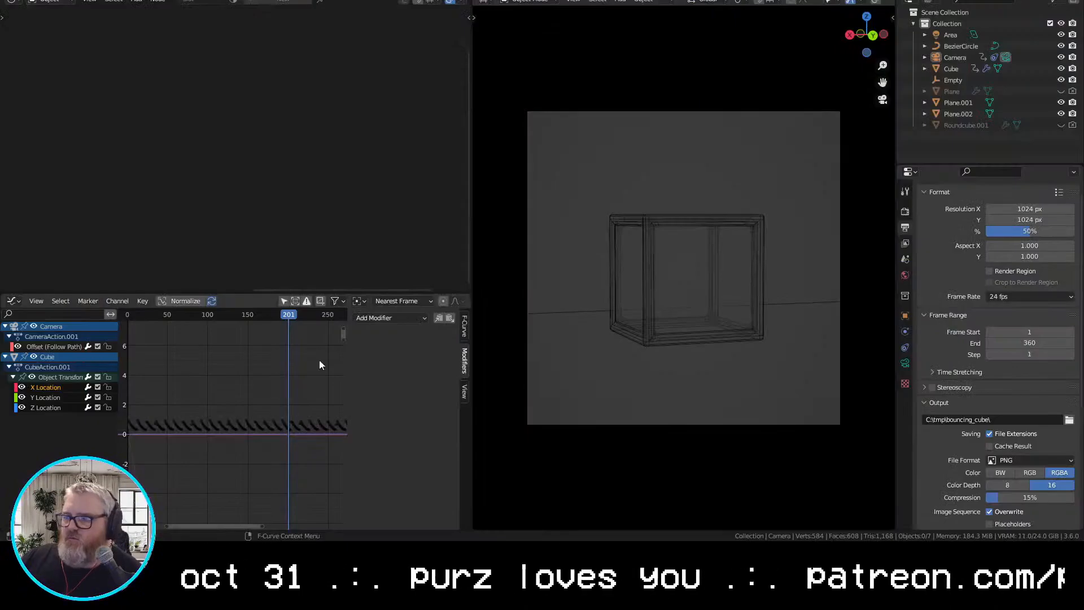
pyautogui.click(64, 69)
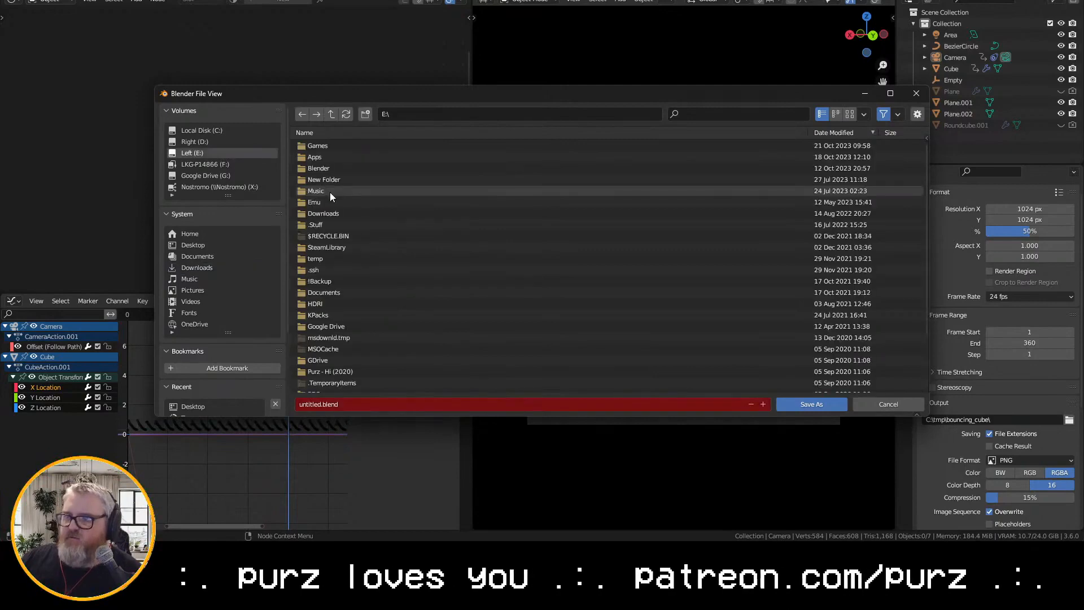
pyautogui.click(319, 168)
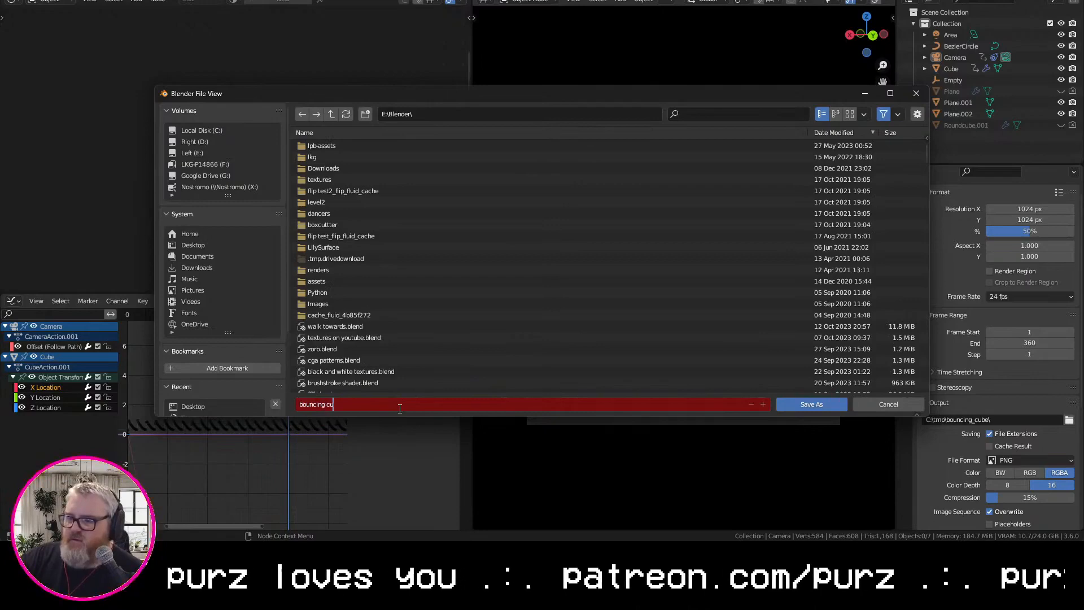
pyautogui.press('Return')
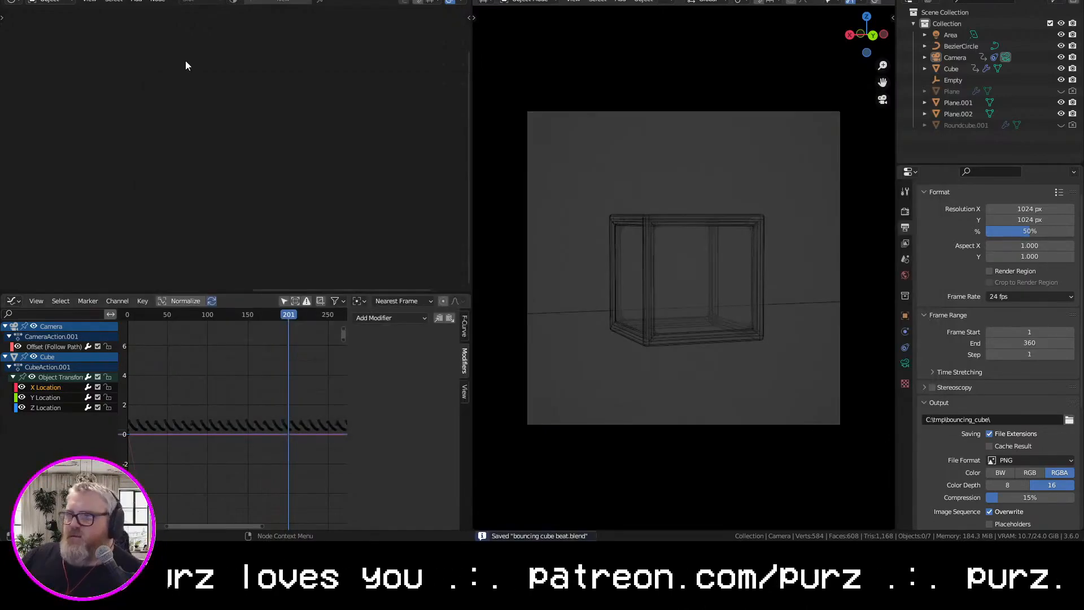
# Start a new Blender file, delete the default cube and add a mesh plane at the origin
pyautogui.click(25, 0)
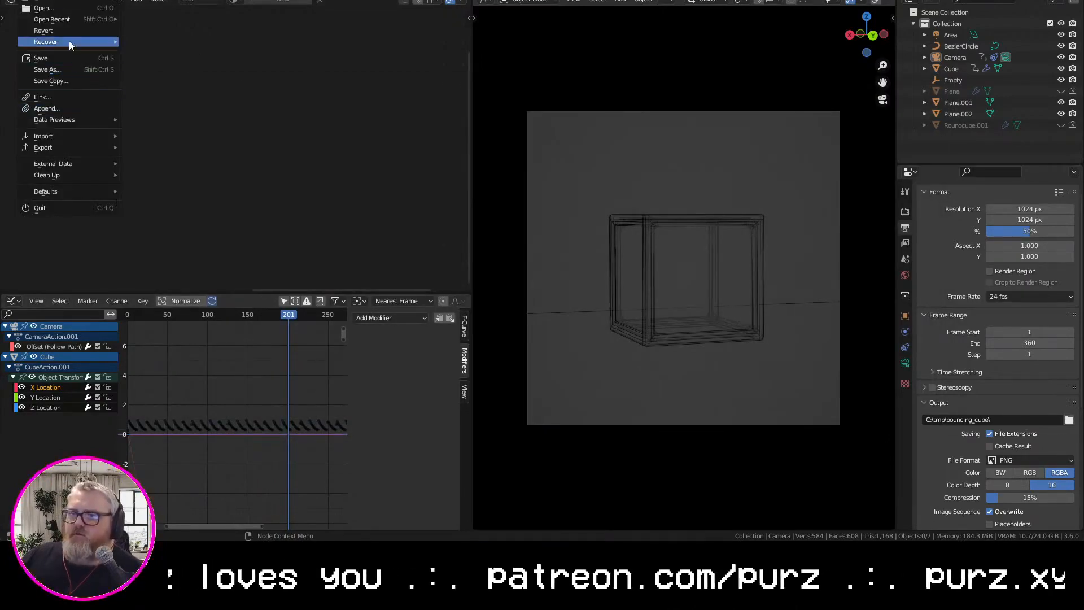
pyautogui.click(166, 2)
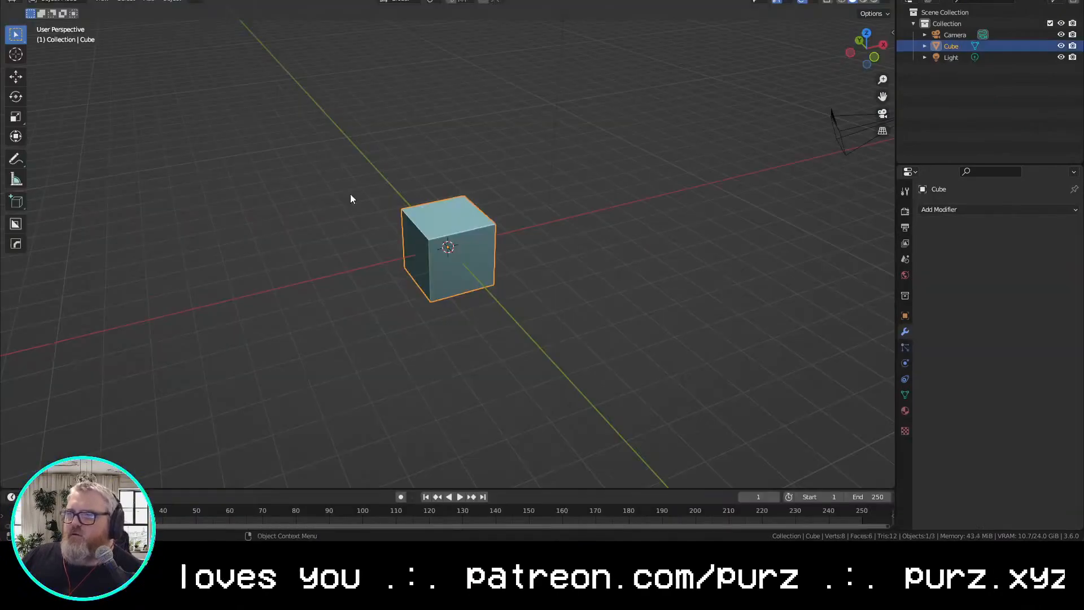
pyautogui.press('Delete')
pyautogui.hotkey('shift', 'a')
pyautogui.moveTo(470, 251)
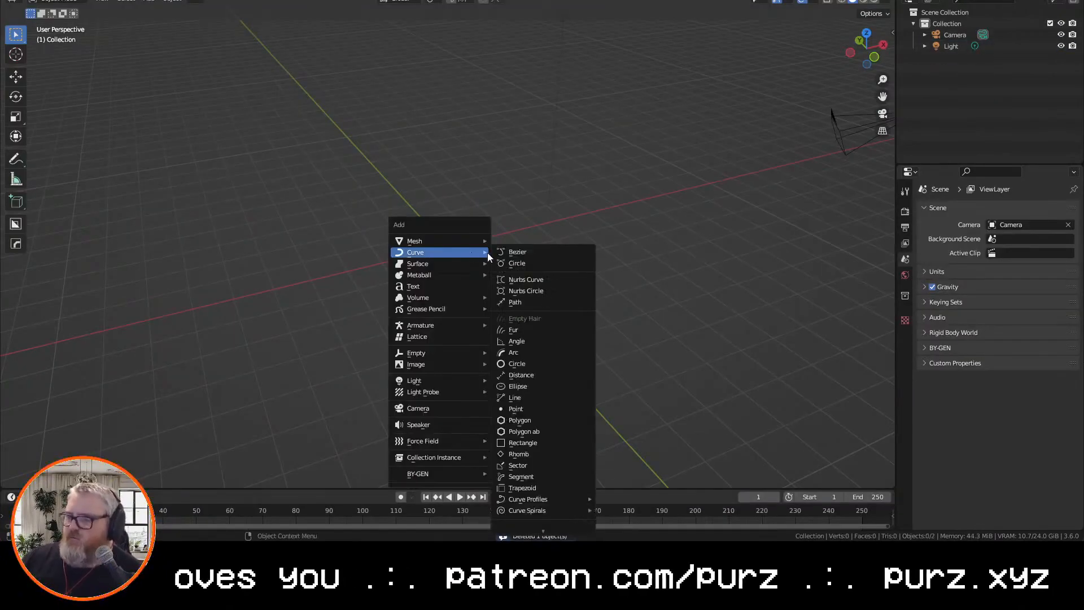
pyautogui.click(508, 251)
# Place the camera at X 0, Y 0, Z 2 m and set all its rotations to 0°
pyautogui.click(978, 35)
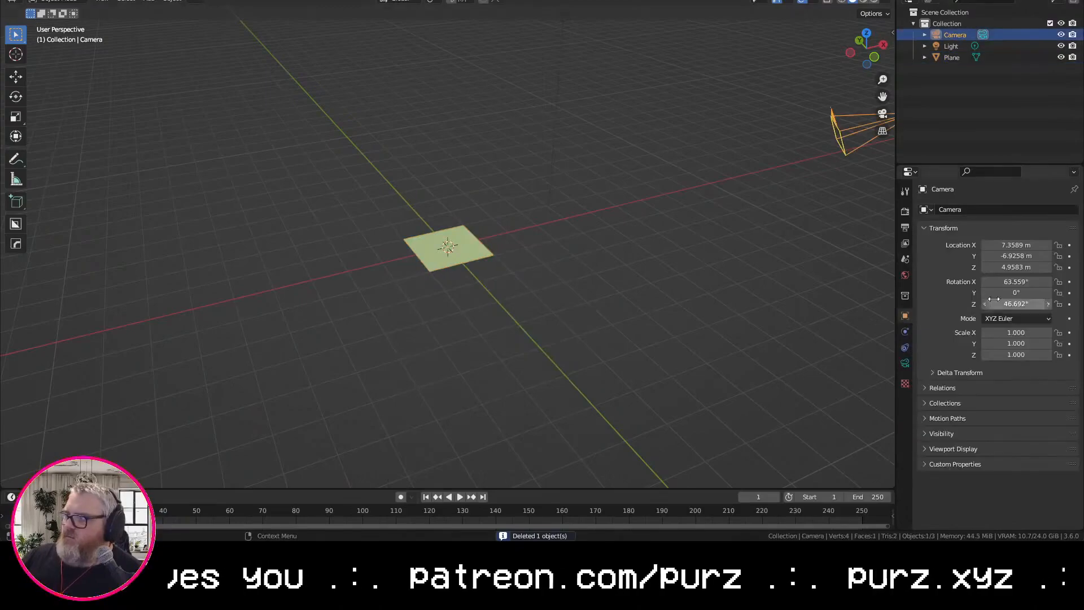
pyautogui.moveTo(1034, 245); pyautogui.dragTo(1029, 268)
pyautogui.write('0')
pyautogui.press('Return')
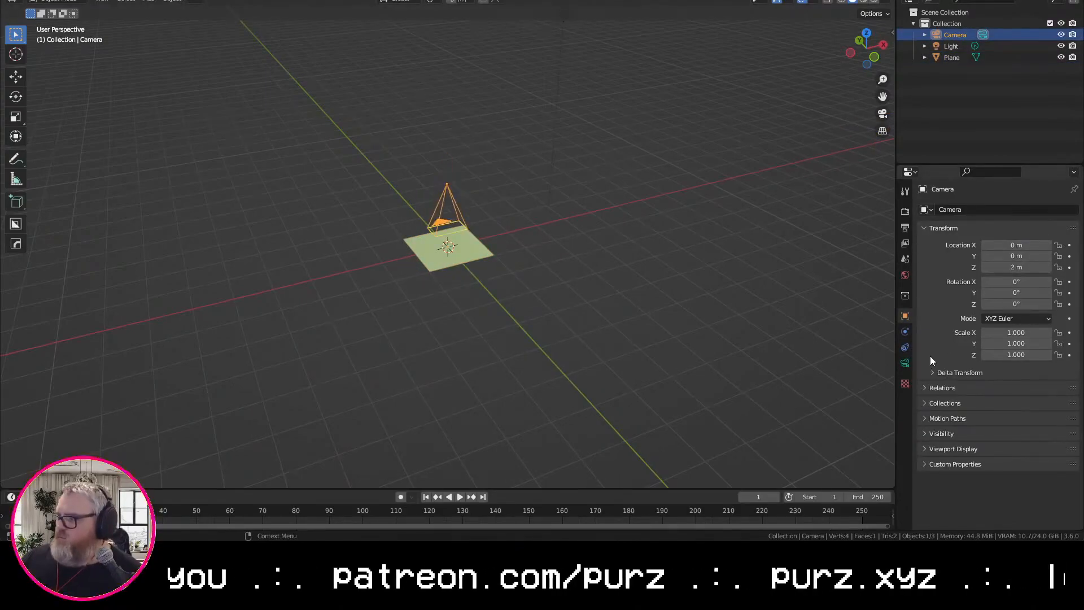
# Make the camera orthographic, adjust its orthographic scale to frame the plane, and look through it
pyautogui.click(904, 363)
pyautogui.click(1016, 244)
pyautogui.click(1008, 270)
pyautogui.click(882, 115)
# Set the output resolution to 1024 × 1024 px and switch the viewport to rendered shading
pyautogui.click(905, 227)
pyautogui.write('1024')
pyautogui.scroll(-3, 564, 237)
pyautogui.click(874, 1)
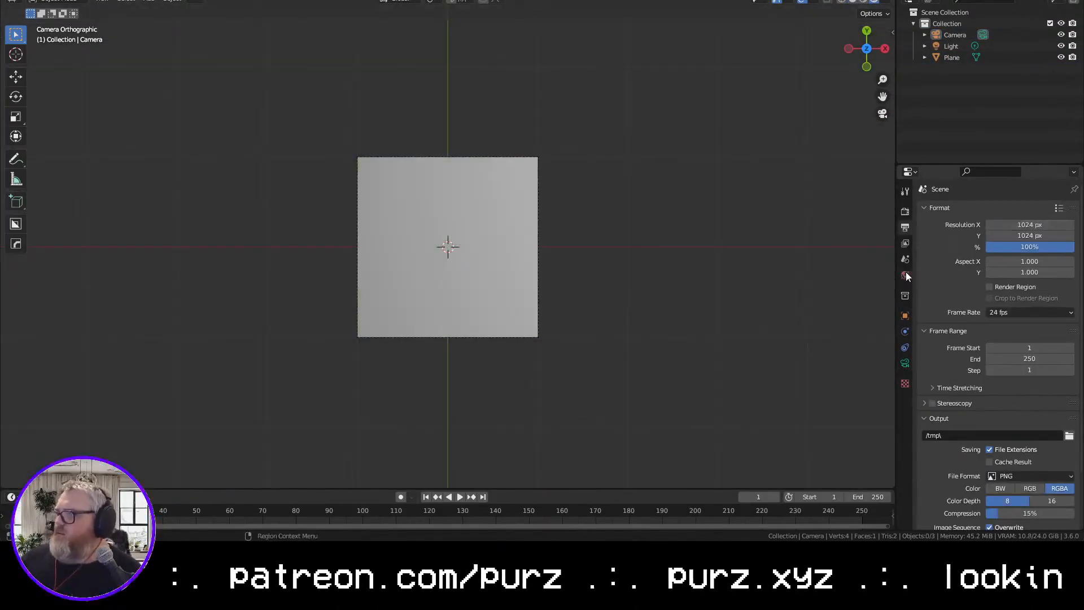
# Set the end of the scene's frame range to 280
pyautogui.click(905, 212)
pyautogui.scroll(-5, 915, 263)
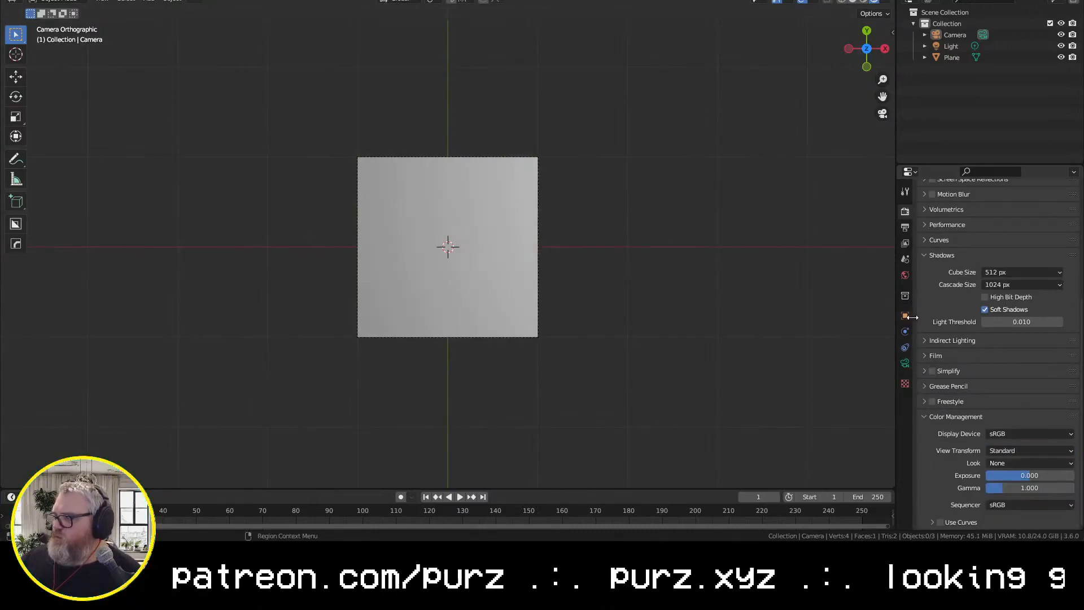
pyautogui.click(905, 260)
pyautogui.click(905, 228)
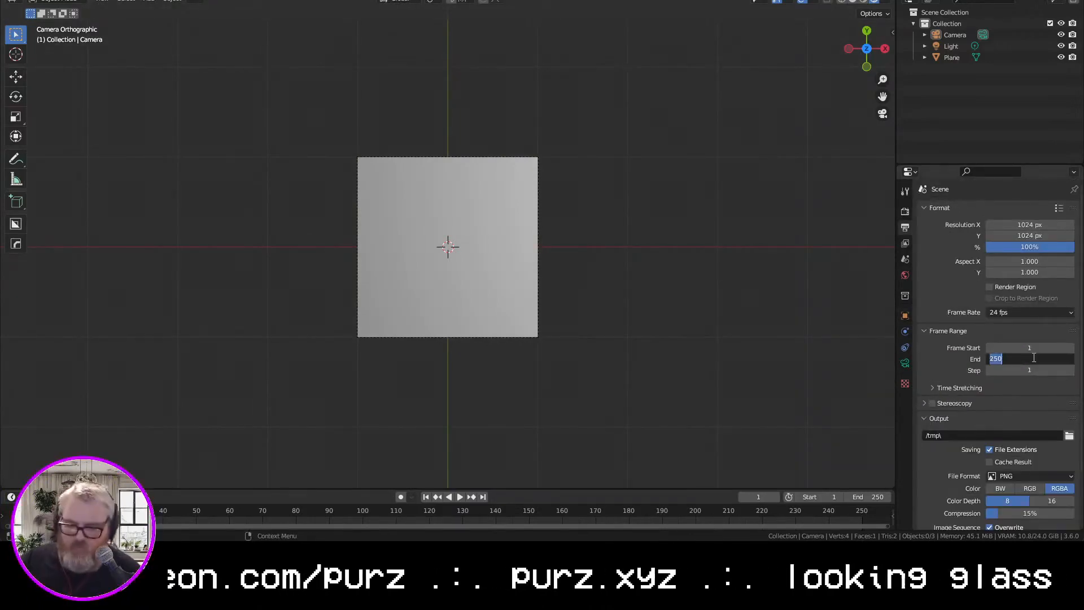
# Split the viewport into two areas, turn one into a Shader Editor and hide its sidebar
pyautogui.moveTo(8, 4); pyautogui.dragTo(416, 7)
pyautogui.click(11, 2)
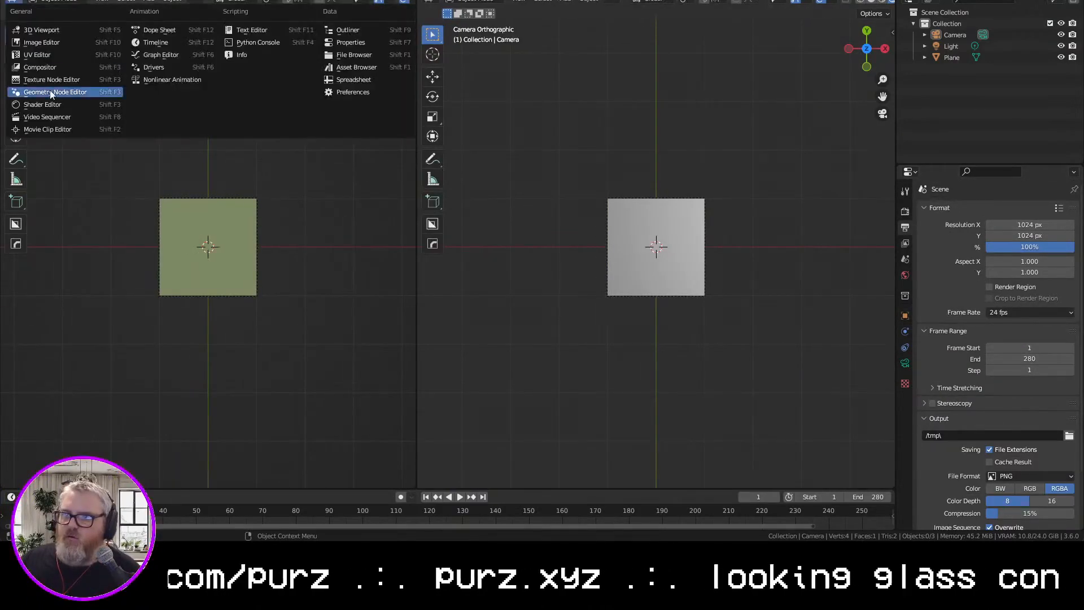
pyautogui.click(54, 105)
pyautogui.press('n')
# Give the plane a new material and replace its default shader with an Emission node connected to the output's Surface
pyautogui.click(656, 254)
pyautogui.click(905, 411)
pyautogui.click(998, 258)
pyautogui.scroll(4, 244, 395)
pyautogui.click(265, 101)
pyautogui.press('x')
pyautogui.hotkey('shift', 'a')
pyautogui.write('semi')
pyautogui.press('Return')
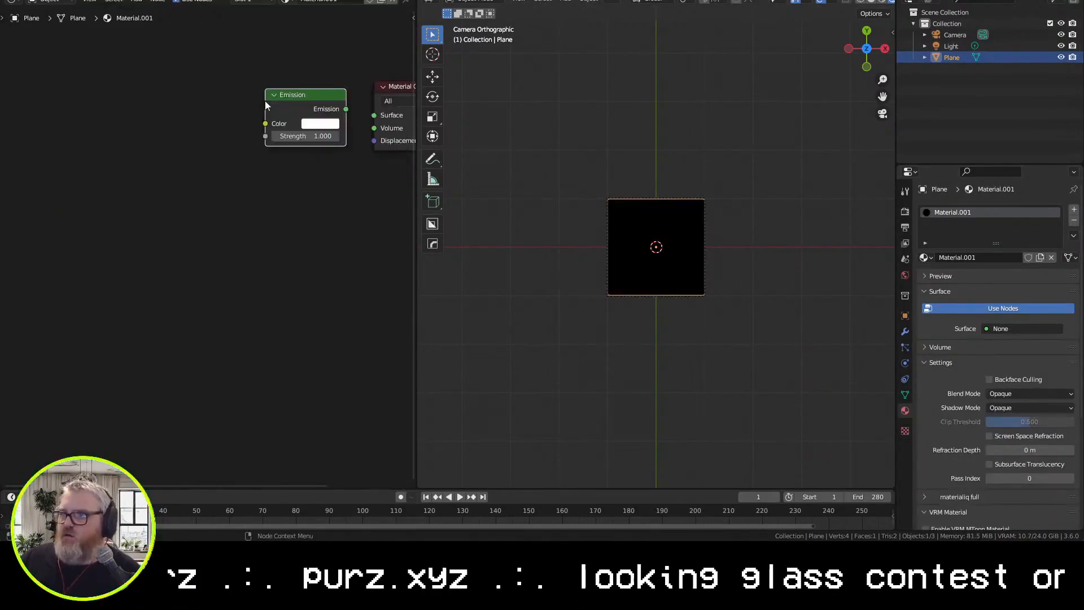
pyautogui.moveTo(346, 109); pyautogui.dragTo(374, 115)
# Add a Color Ramp feeding the Emission color, set it to Constant interpolation and place its white stop at 0.5
pyautogui.moveTo(176, 108); pyautogui.dragTo(223, 125, button='middle')
pyautogui.hotkey('shift', 'a')
pyautogui.write('scolo')
pyautogui.click(254, 158)
pyautogui.click(150, 114)
pyautogui.moveTo(274, 128); pyautogui.dragTo(321, 141)
pyautogui.moveTo(320, 141); pyautogui.dragTo(393, 169, button='middle')
pyautogui.scroll(3, 564, 226)
pyautogui.click(321, 189)
pyautogui.click(322, 253)
pyautogui.moveTo(336, 205); pyautogui.dragTo(284, 205)
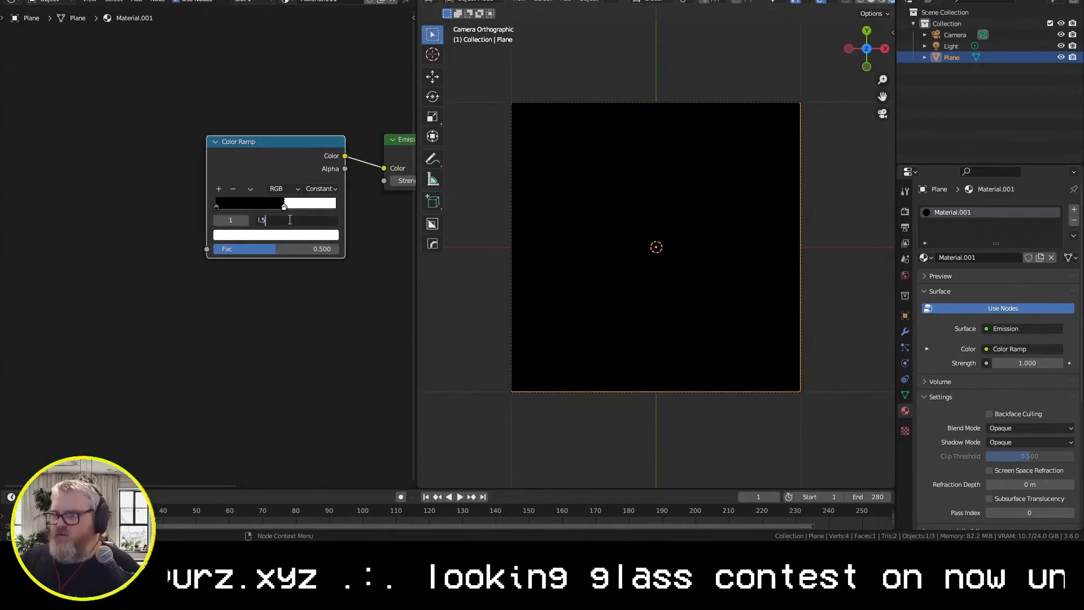
# Add a Wave Texture and connect its Fac output to the Color Ramp's Fac input
pyautogui.hotkey('shift', 'a')
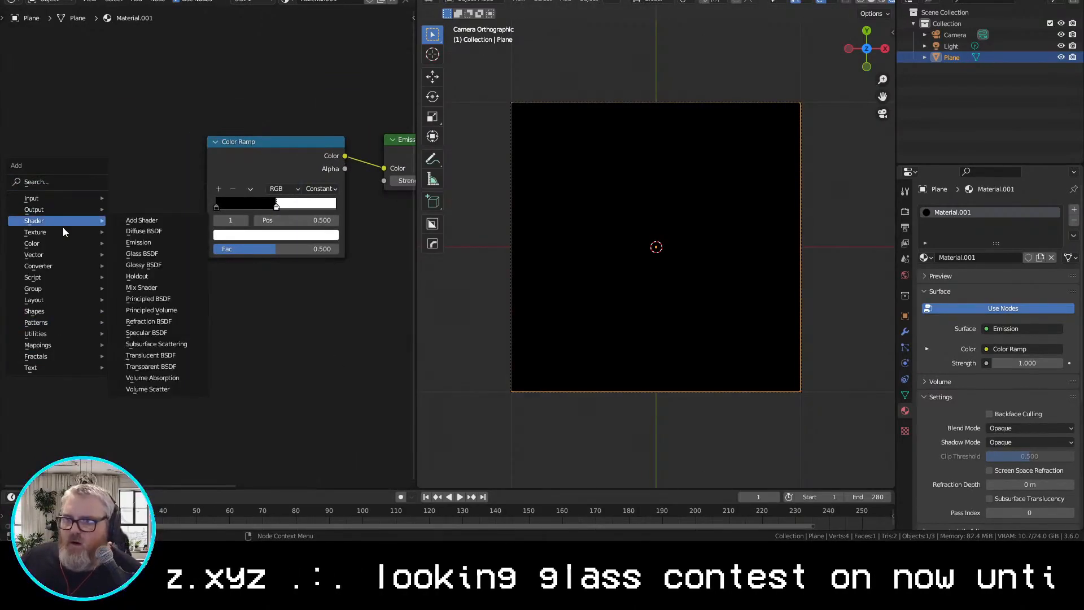
pyautogui.moveTo(50, 229)
pyautogui.click(169, 394)
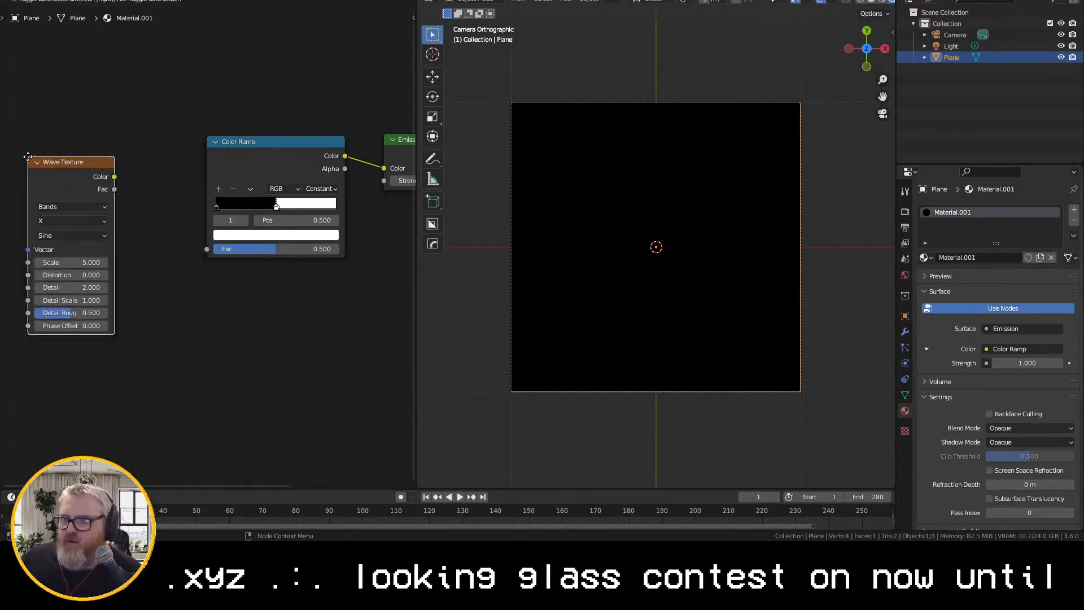
pyautogui.moveTo(114, 189); pyautogui.dragTo(209, 249)
# Drive the Wave Texture's phase offset with a negative tau expression and play the animation
pyautogui.click(83, 326)
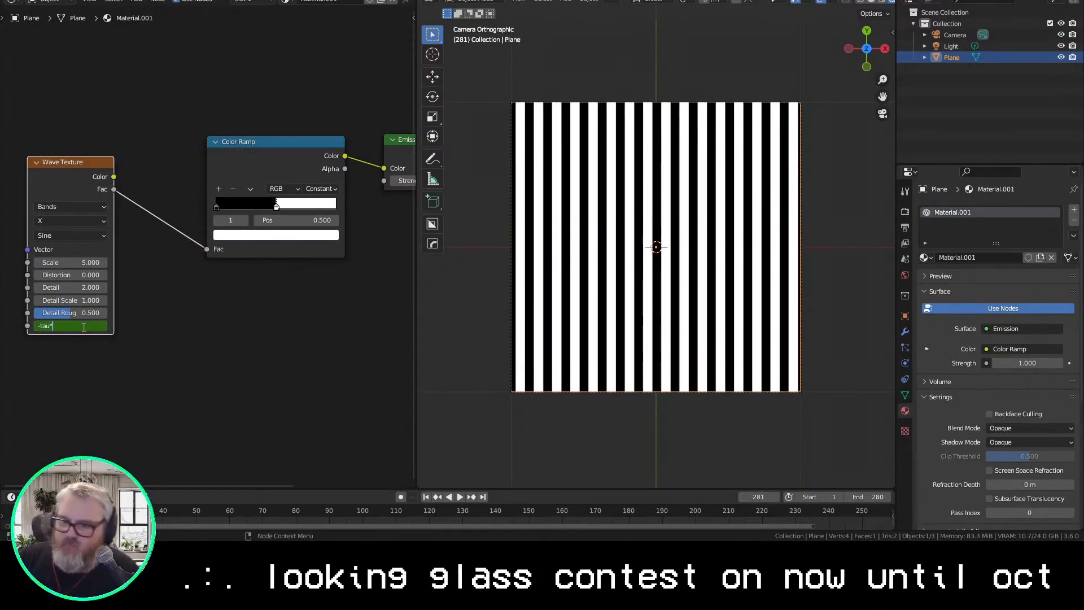
pyautogui.press('Return')
pyautogui.press('space')
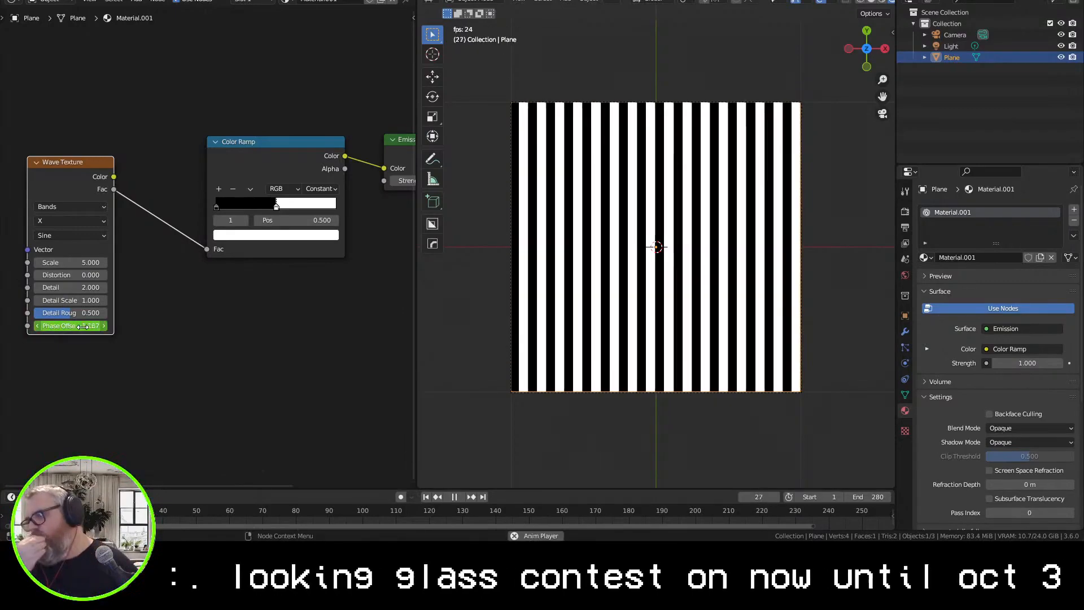
# Try the Wave Texture's Bands type in the Z direction and its Rings type in the X direction during playback
pyautogui.click(65, 220)
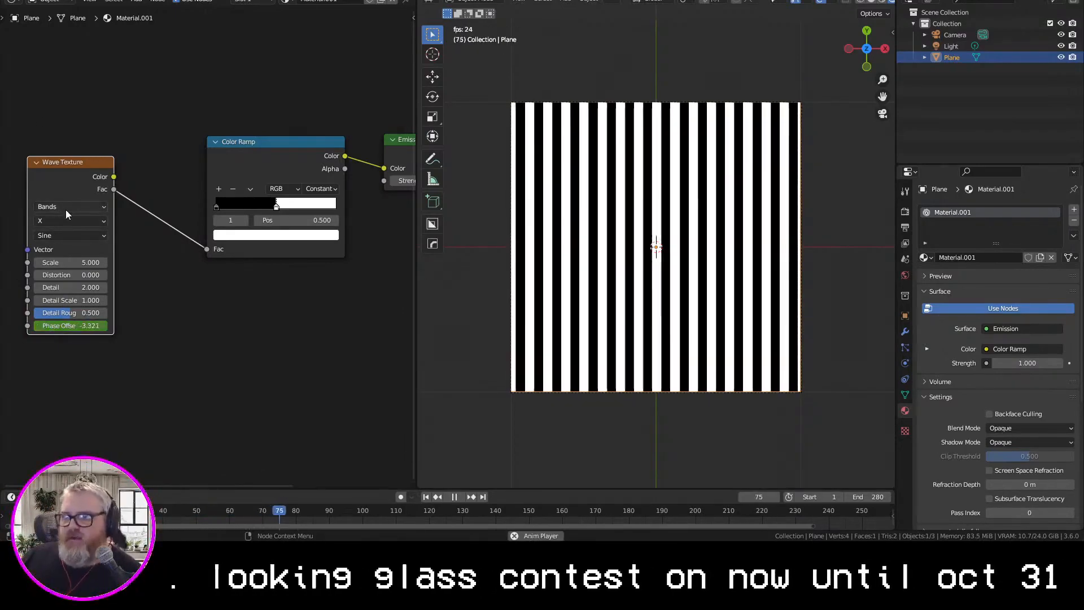
pyautogui.click(68, 260)
pyautogui.click(70, 206)
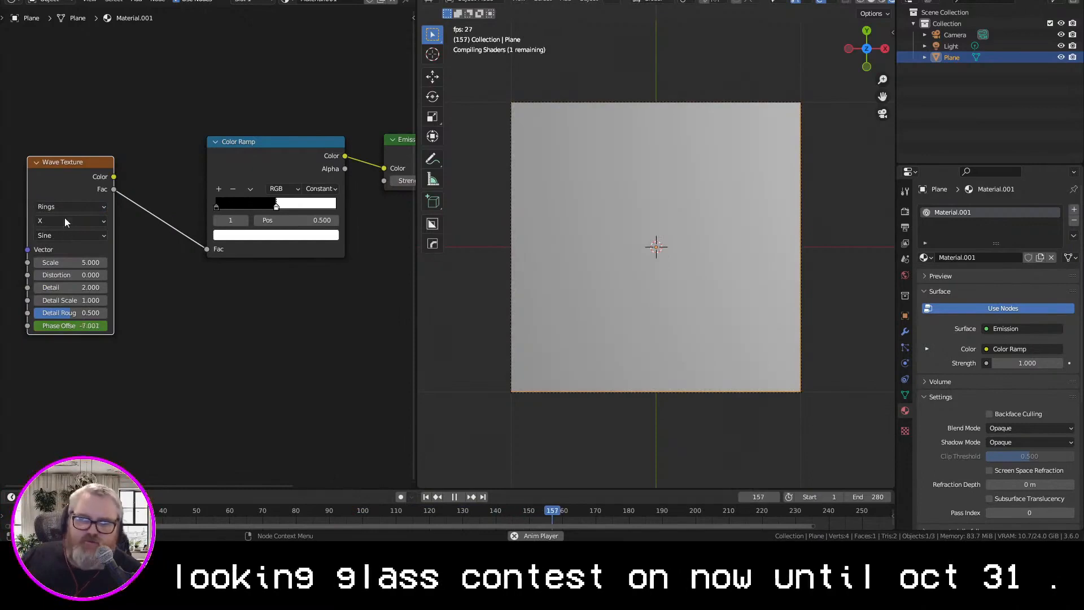
pyautogui.click(72, 195)
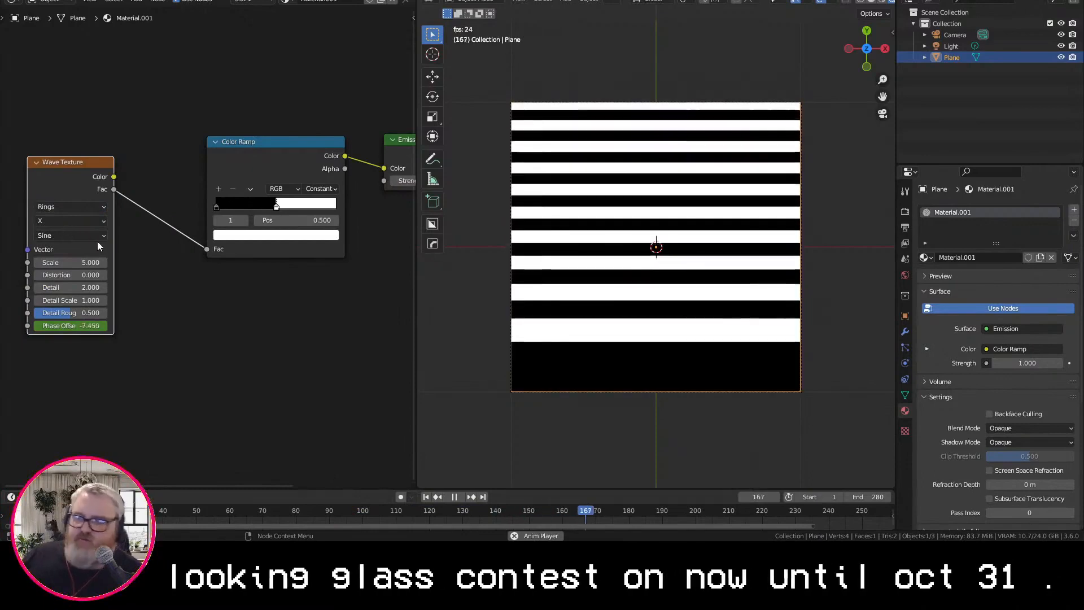
pyautogui.click(80, 204)
pyautogui.click(77, 219)
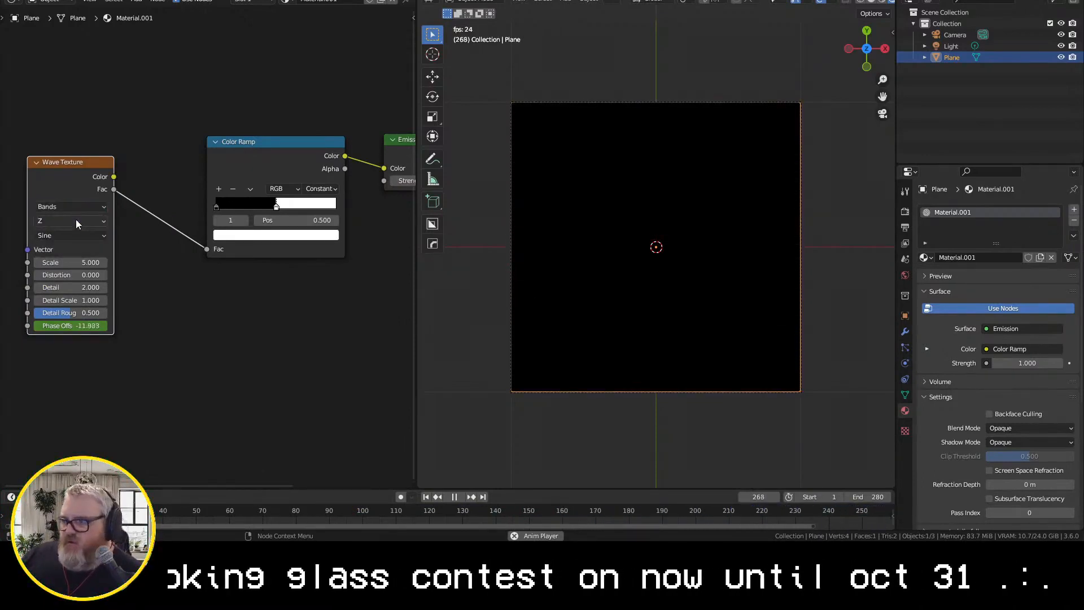
pyautogui.click(79, 207)
pyautogui.click(81, 229)
pyautogui.click(83, 207)
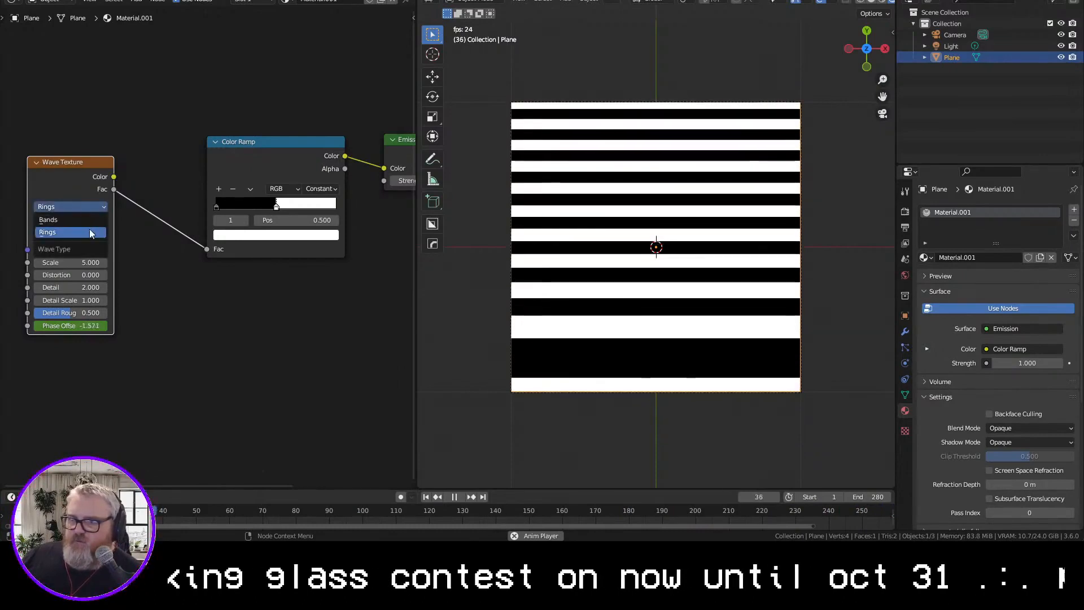
pyautogui.click(86, 221)
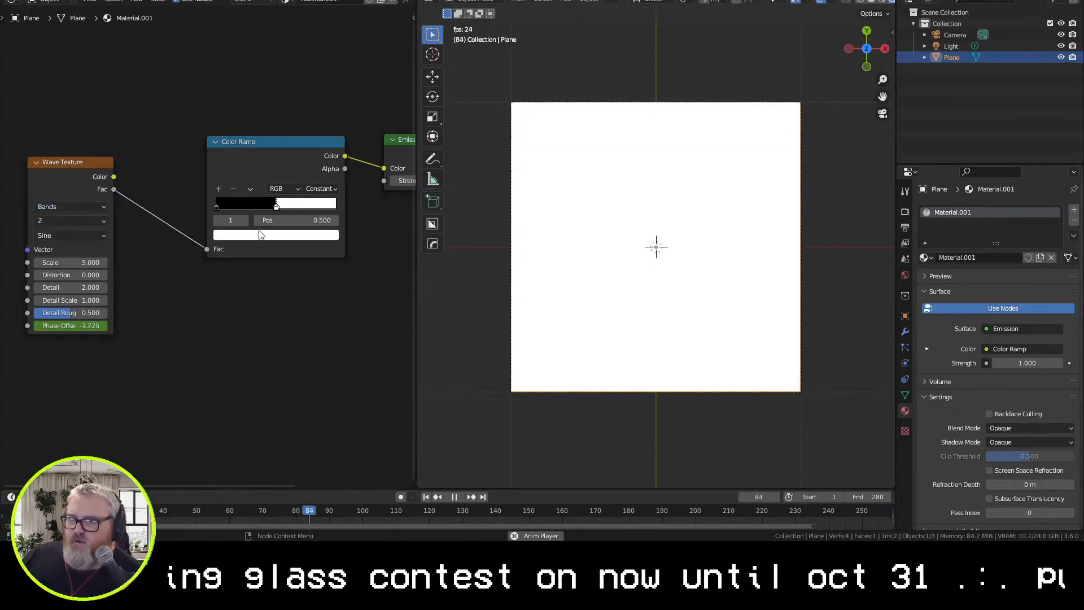
pyautogui.click(84, 236)
pyautogui.click(84, 218)
# Set the Wave Texture to Rings with the Z direction
pyautogui.click(84, 205)
pyautogui.click(80, 232)
pyautogui.click(79, 219)
pyautogui.click(76, 259)
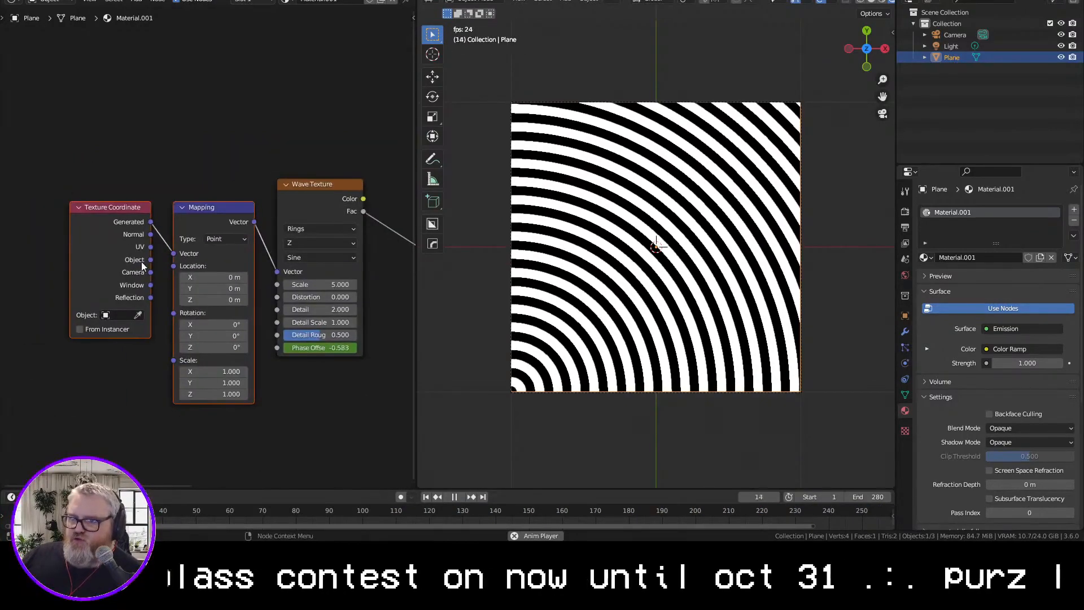
# Feed the Wave Texture Object coordinates through Texture Coordinate and Mapping nodes, and set its scale to 0.25
pyautogui.moveTo(150, 259); pyautogui.dragTo(174, 253)
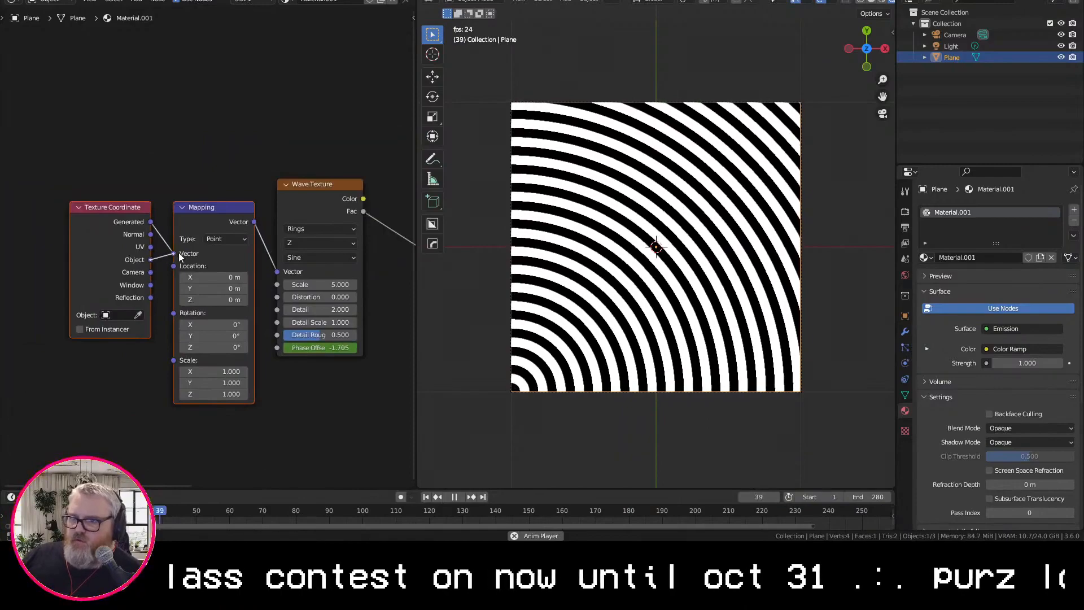
pyautogui.moveTo(330, 383); pyautogui.dragTo(202, 344, button='middle')
pyautogui.scroll(-1, 202, 343)
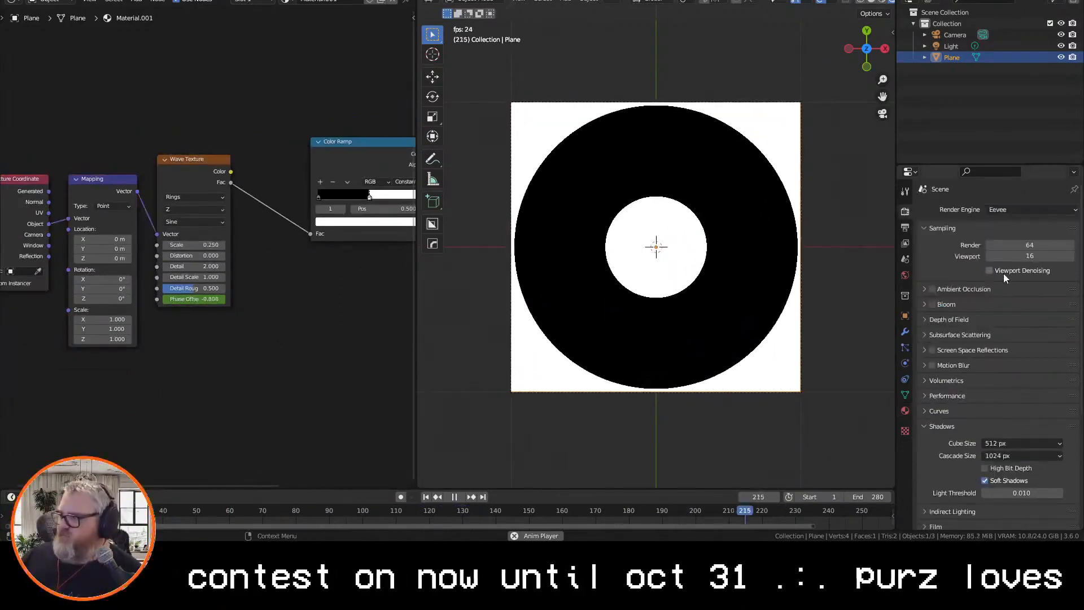
# Hide the viewport overlays and inspect the animated rings on the plane from an angle and through the camera
pyautogui.click(821, 2)
pyautogui.scroll(1, 566, 315)
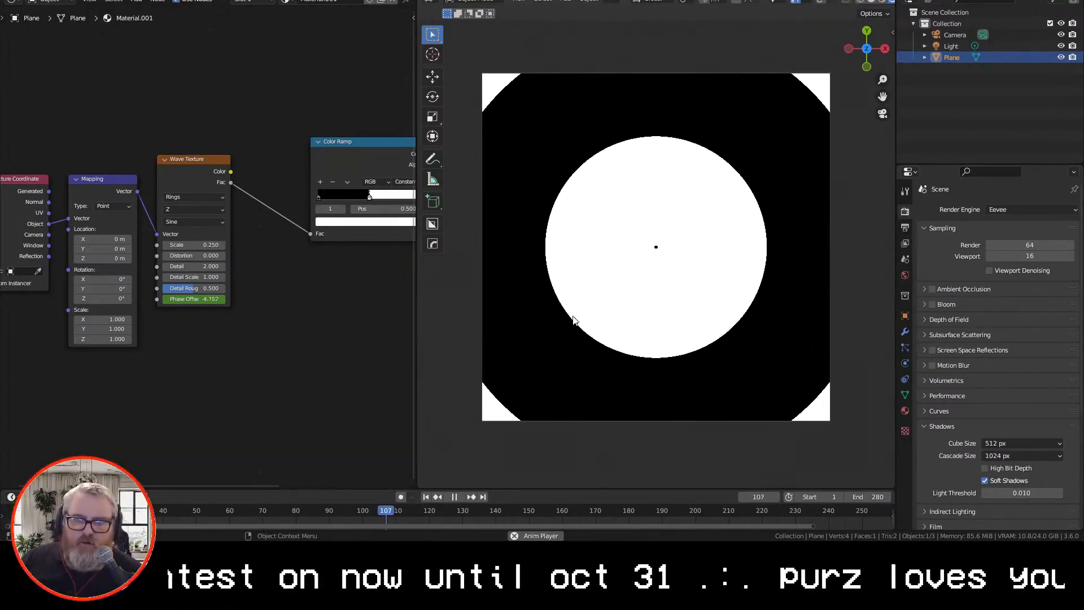
pyautogui.scroll(-1, 249, 334)
pyautogui.scroll(-2, 259, 333)
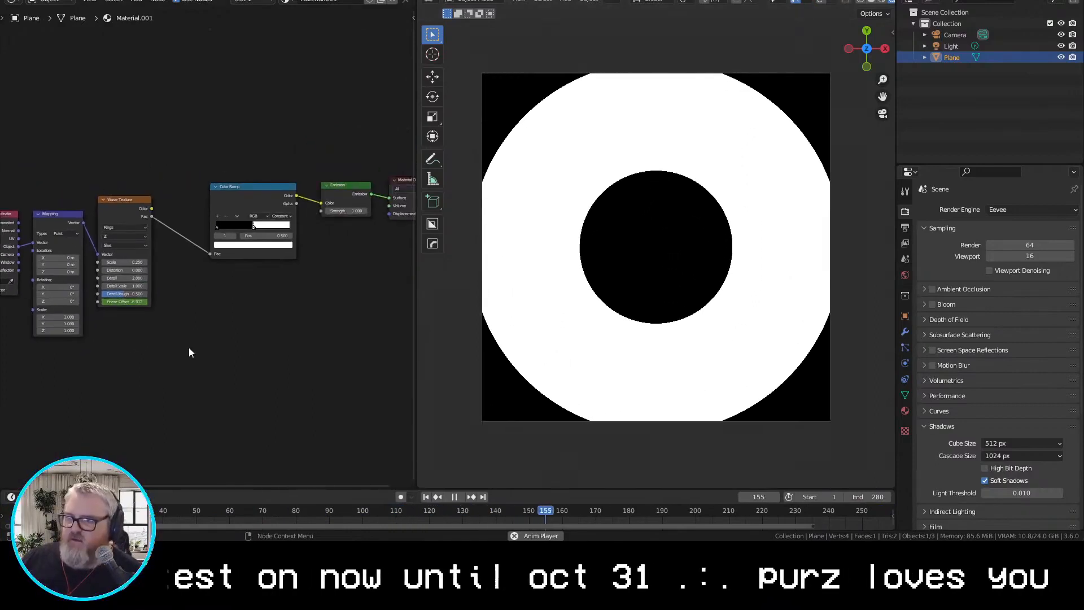
pyautogui.moveTo(546, 346); pyautogui.dragTo(507, 222, button='middle')
pyautogui.scroll(-5, 508, 223)
pyautogui.moveTo(581, 251); pyautogui.dragTo(710, 306, button='middle')
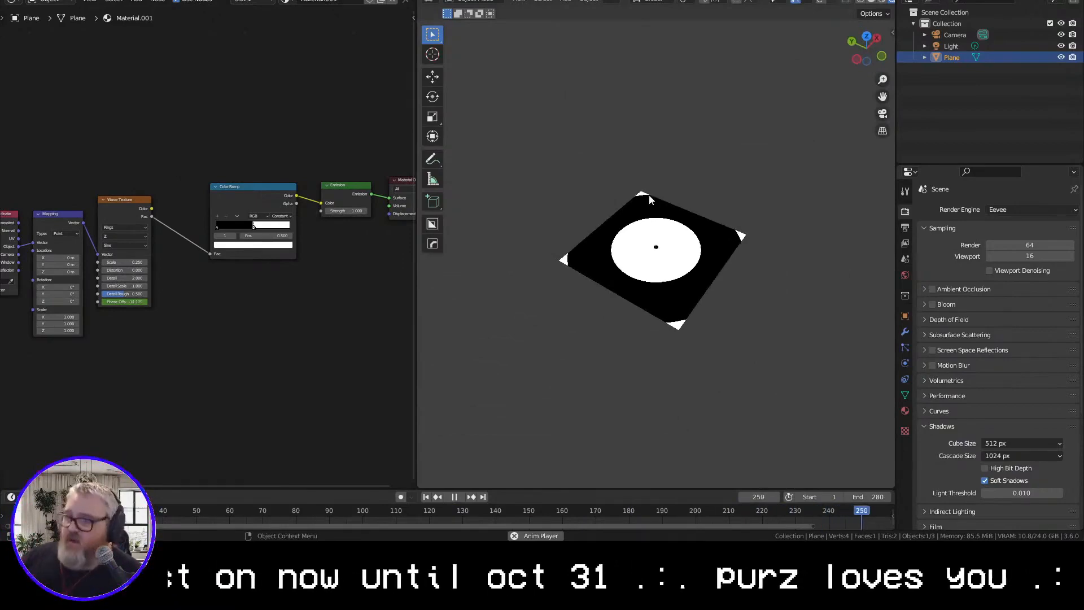
pyautogui.click(882, 118)
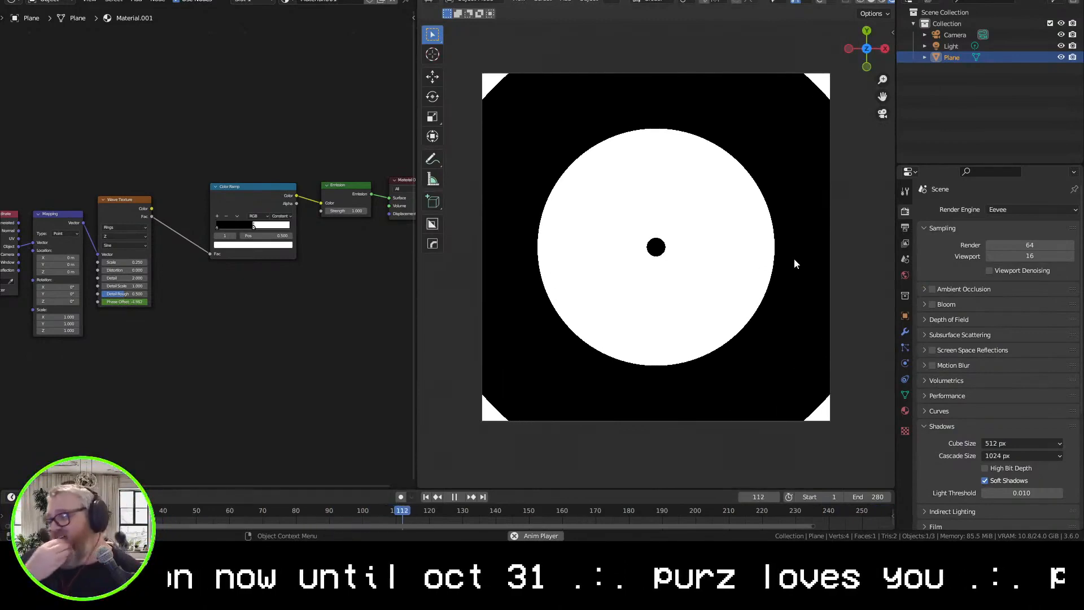
# Try a different scale for the Wave Texture's rings and undo the change
pyautogui.click(905, 228)
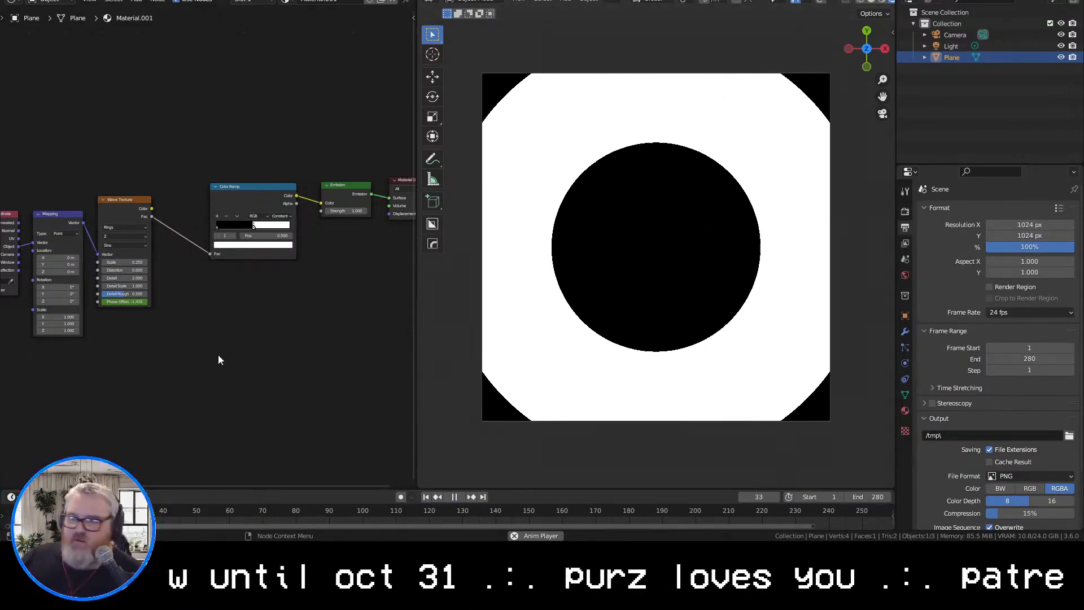
pyautogui.scroll(2, 213, 338)
pyautogui.moveTo(215, 344); pyautogui.dragTo(326, 349, button='middle')
pyautogui.moveTo(207, 273); pyautogui.dragTo(263, 273)
pyautogui.hotkey('ctrl', 'z')
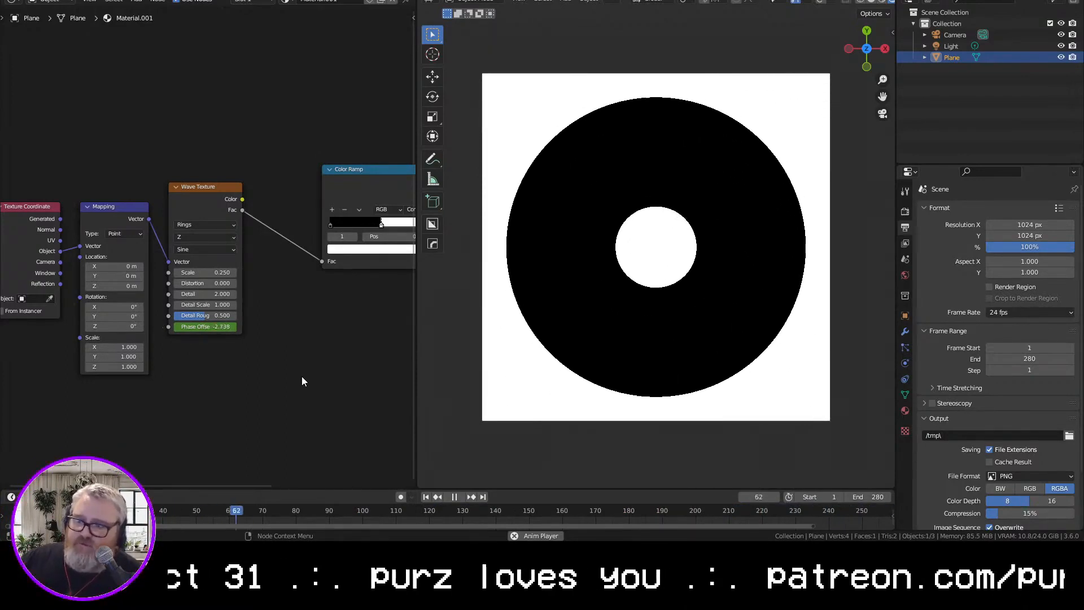
# Insert a Math node set to Add between the Wave Texture and the Color Ramp
pyautogui.hotkey('shift', 'a')
pyautogui.write('add')
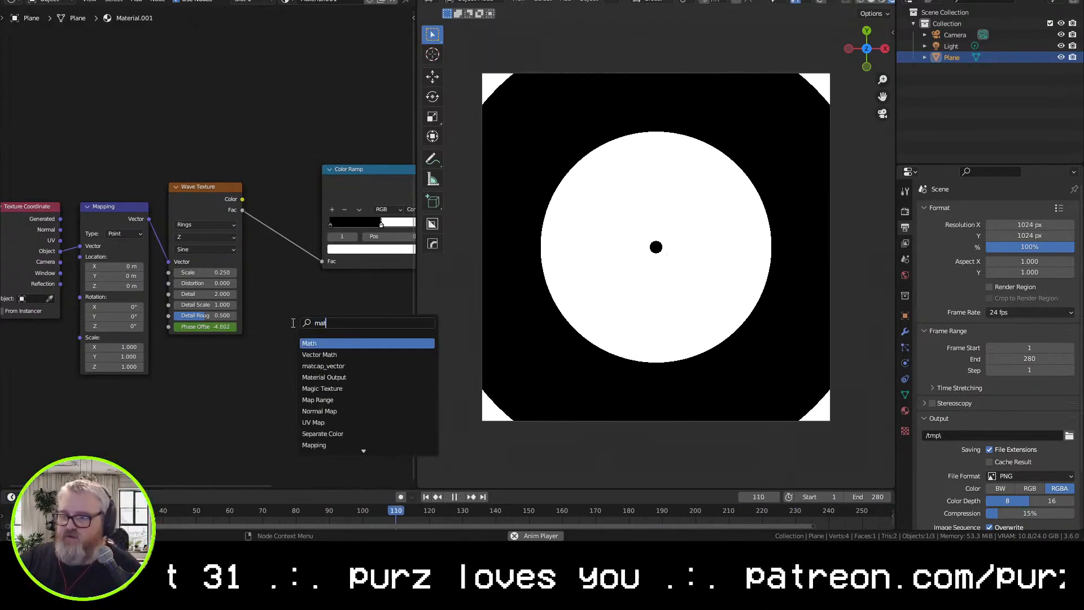
pyautogui.press('Return')
pyautogui.click(280, 196)
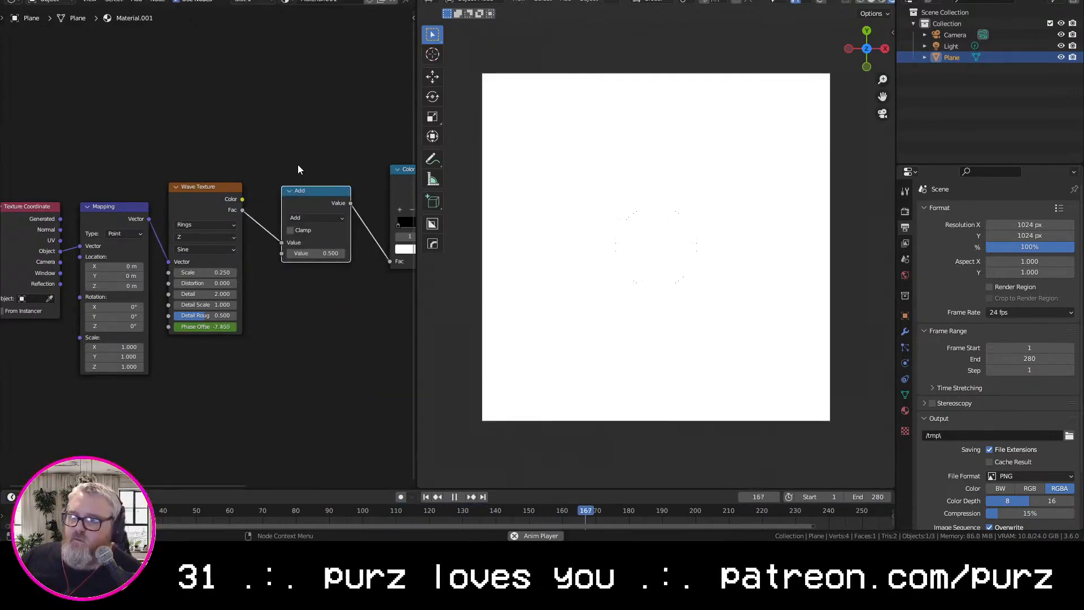
# Add a Brick Texture above the Wave Texture and connect its Fac output to the Math node's second value
pyautogui.moveTo(283, 253); pyautogui.dragTo(149, 249)
pyautogui.hotkey('shift', 'a')
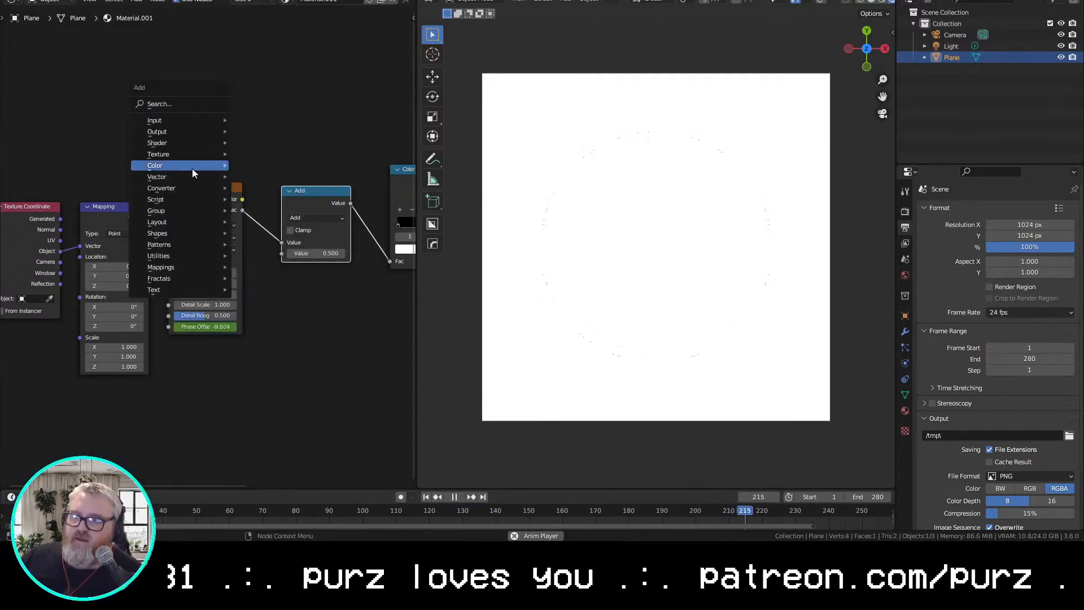
pyautogui.moveTo(187, 154)
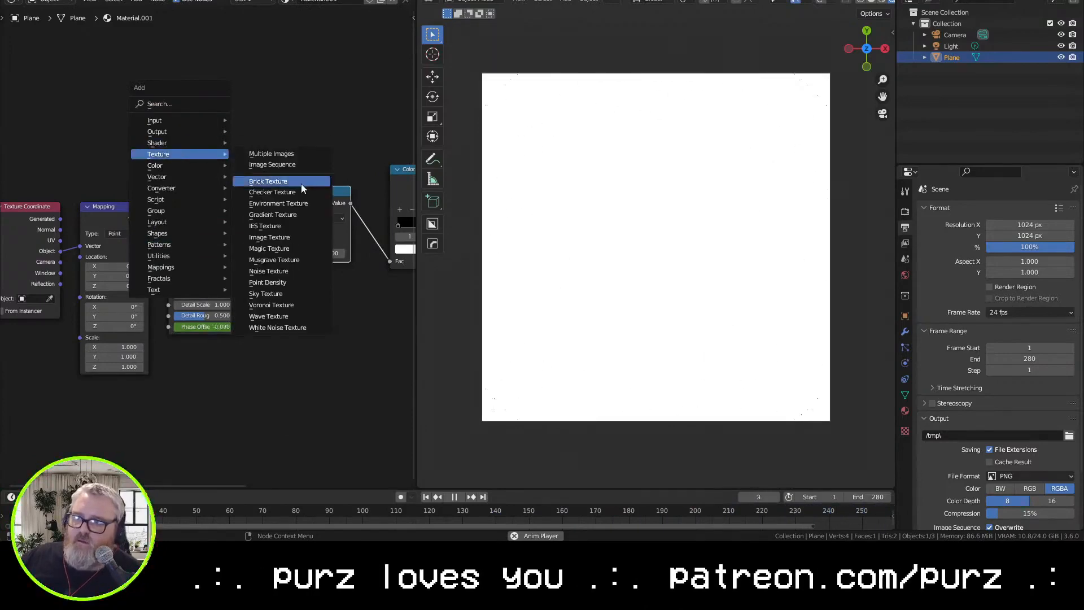
pyautogui.click(294, 188)
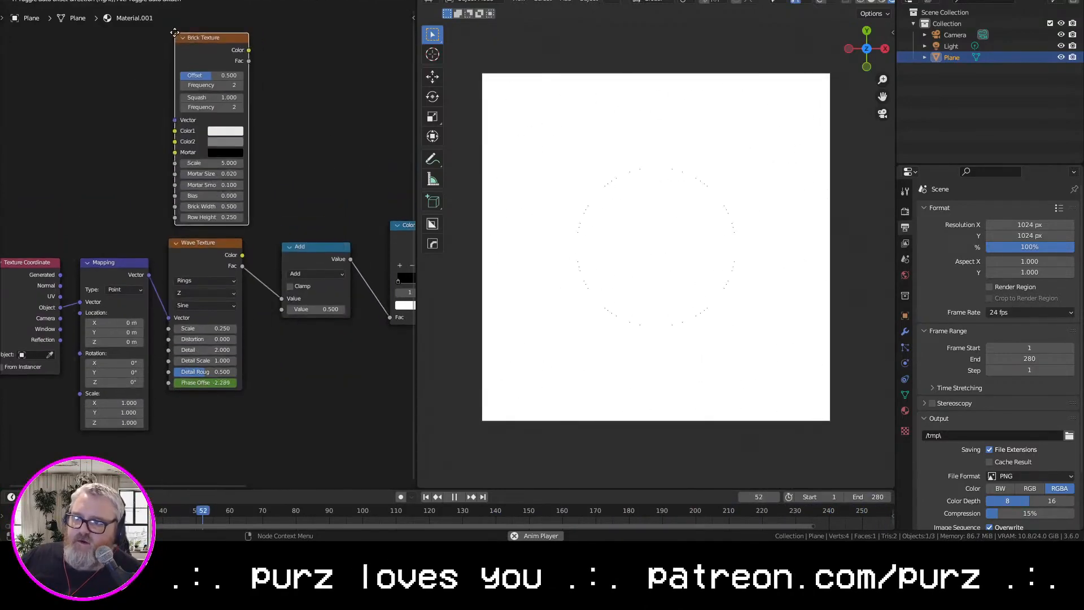
pyautogui.click(279, 57)
pyautogui.moveTo(244, 51); pyautogui.dragTo(281, 310)
# Try the Divide, Multiply, Ping-Pong and Modulo operations on the Math node combining the wave and brick textures
pyautogui.click(314, 274)
pyautogui.click(305, 333)
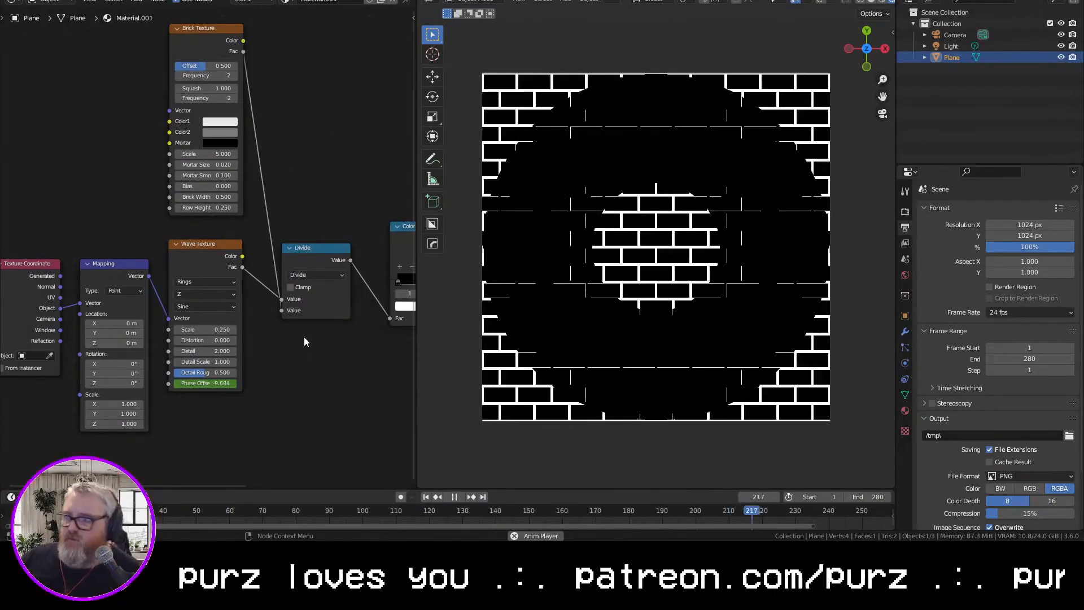
pyautogui.click(313, 275)
pyautogui.click(301, 323)
pyautogui.click(311, 276)
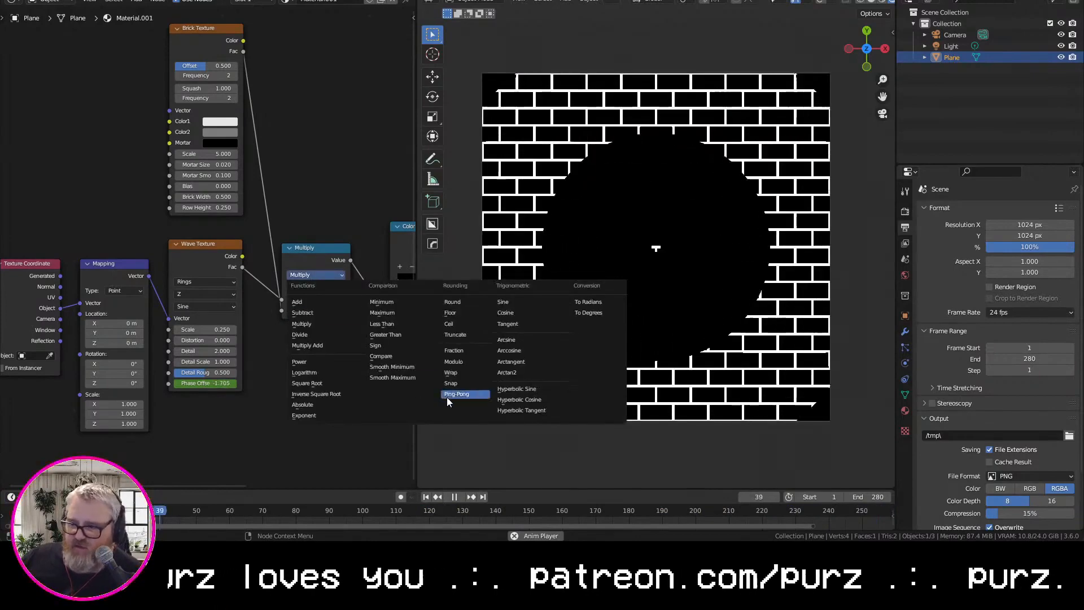
pyautogui.click(446, 395)
pyautogui.click(314, 275)
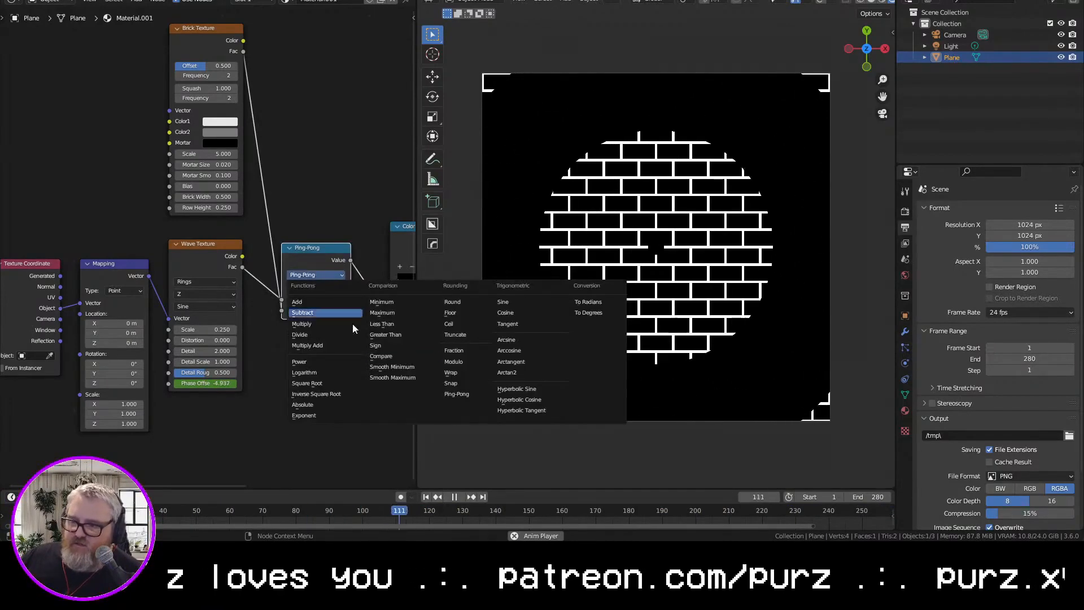
pyautogui.click(453, 361)
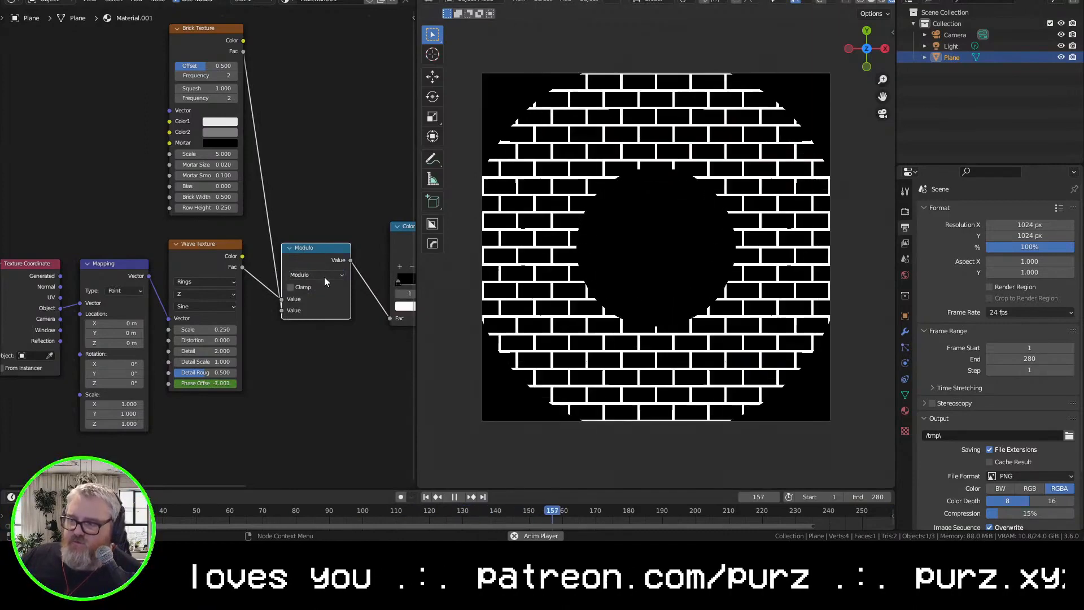
# Set the Math node combining the wave and brick textures to Less Than
pyautogui.click(324, 276)
pyautogui.click(401, 323)
pyautogui.moveTo(323, 252)
pyautogui.mouseDown()
pyautogui.moveTo(340, 243)
pyautogui.moveTo(323, 254)
pyautogui.mouseUp()
# Move the Color Ramp farther from the Less Than node and adjust its white stop to position 0.505
pyautogui.moveTo(365, 264); pyautogui.dragTo(226, 237, button='middle')
pyautogui.click(308, 198)
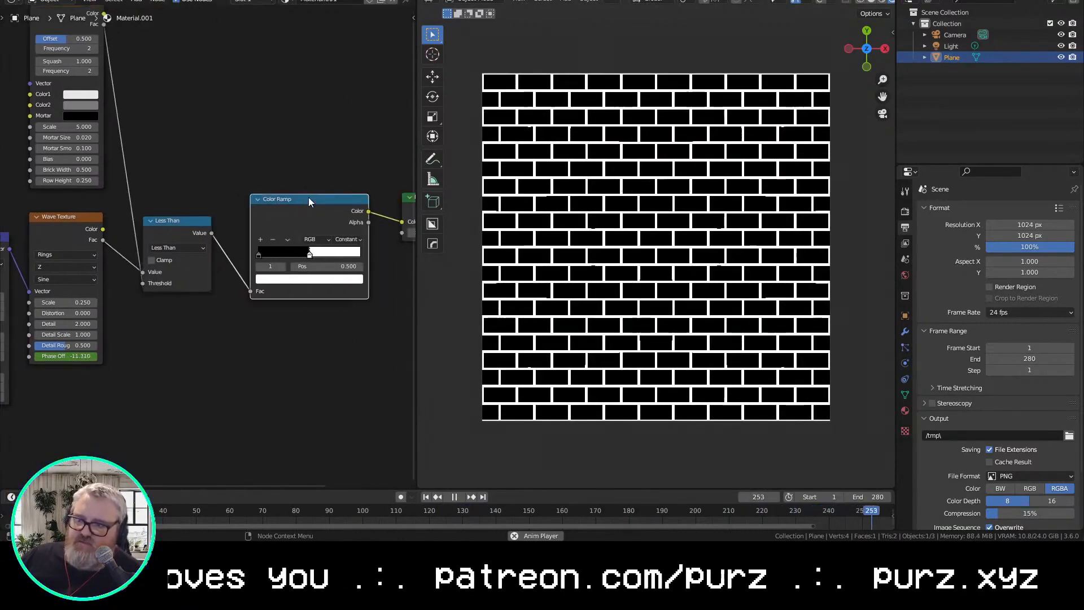
pyautogui.moveTo(309, 201); pyautogui.dragTo(326, 201)
pyautogui.moveTo(355, 254); pyautogui.dragTo(325, 252)
# Insert a Math node set to Add between the Less Than node and the Color Ramp and adjust its value
pyautogui.hotkey('shift', 'a')
pyautogui.click(214, 105)
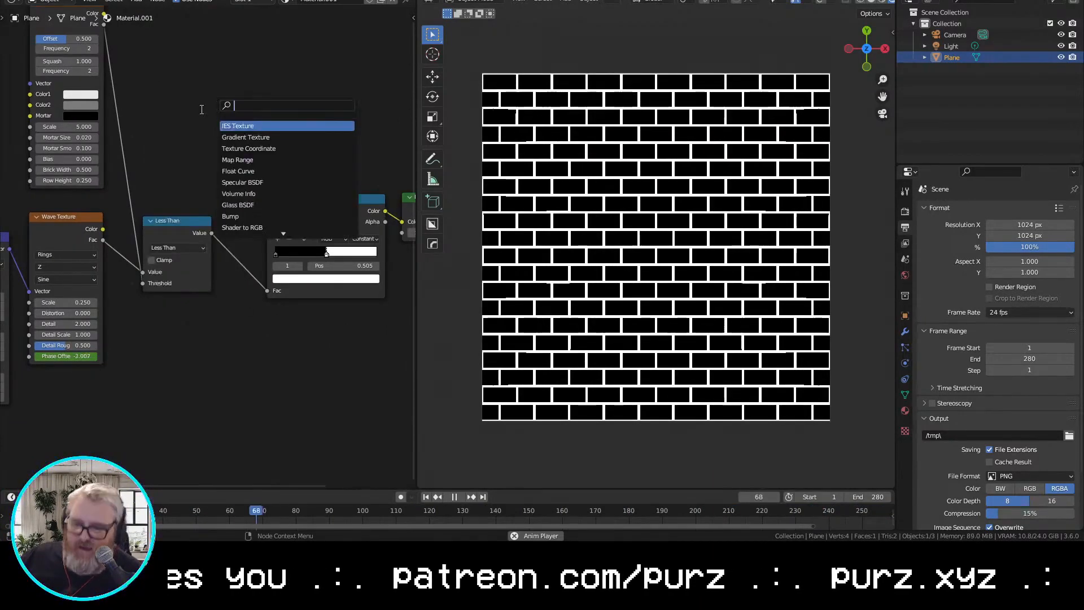
pyautogui.write('mat')
pyautogui.press('Return')
pyautogui.click(277, 329)
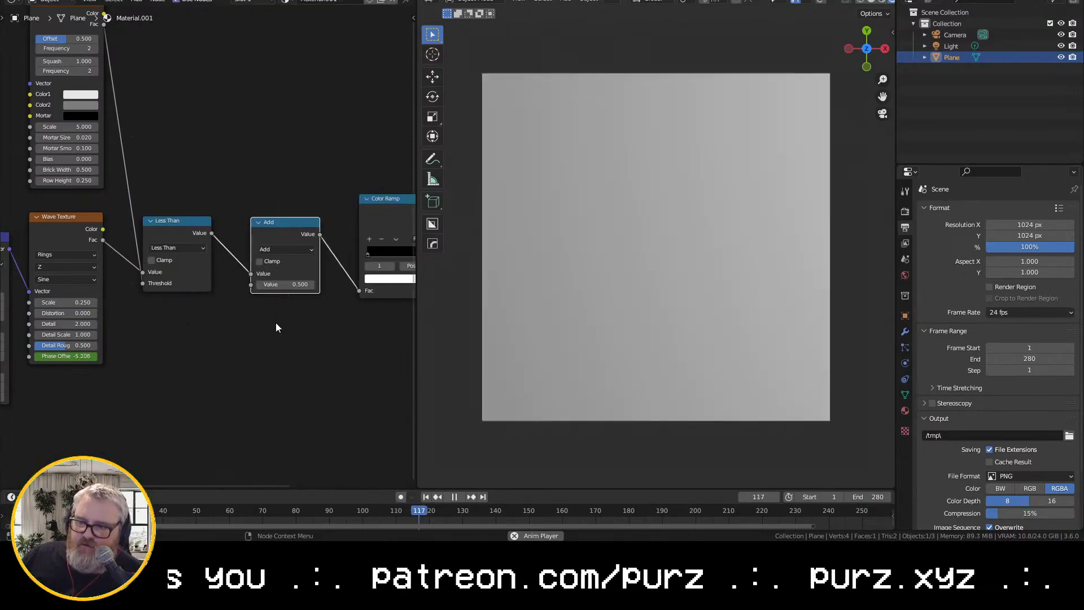
pyautogui.moveTo(286, 284)
pyautogui.mouseDown()
pyautogui.moveTo(311, 284)
pyautogui.moveTo(225, 284)
pyautogui.moveTo(318, 284)
pyautogui.moveTo(199, 284)
pyautogui.moveTo(285, 284)
pyautogui.mouseUp()
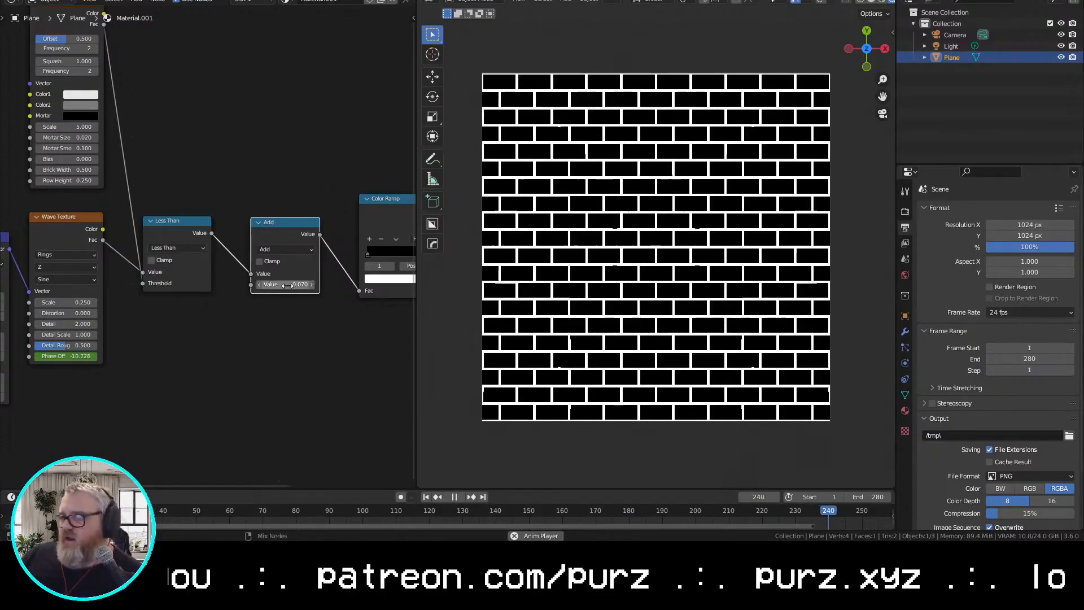
# Try Add on the Math node combining the textures, settle on Subtract, and set the following Add node's value to 0.190
pyautogui.click(182, 249)
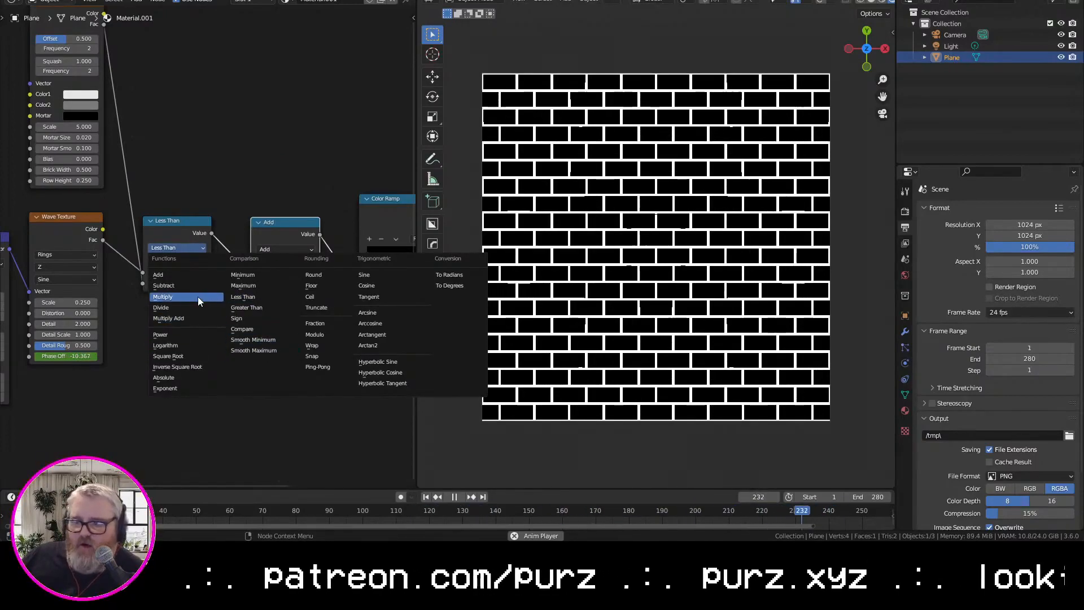
pyautogui.click(193, 275)
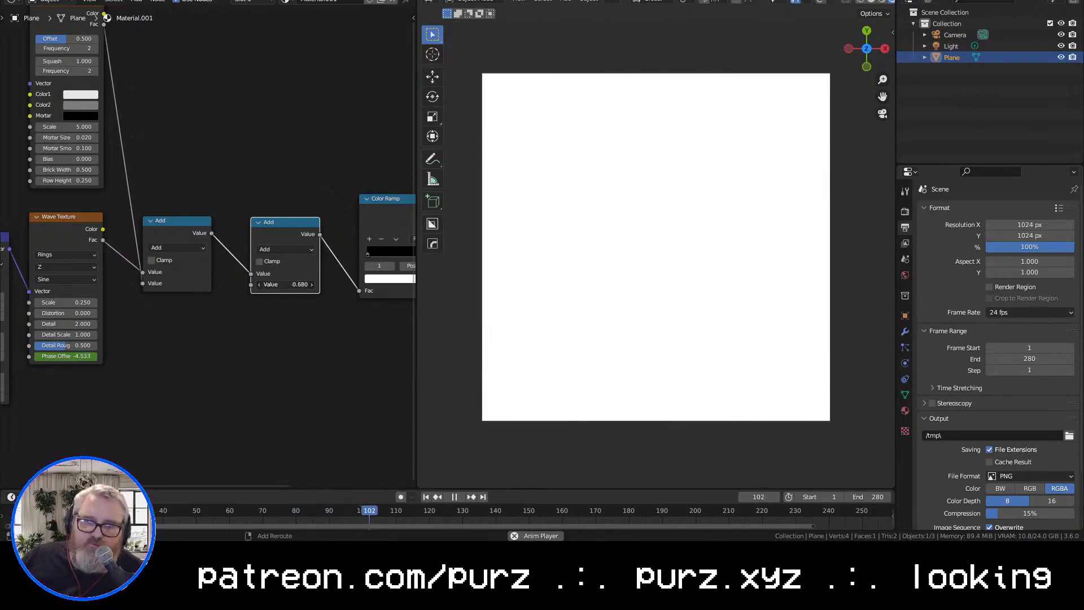
pyautogui.click(189, 248)
pyautogui.click(175, 247)
pyautogui.click(176, 261)
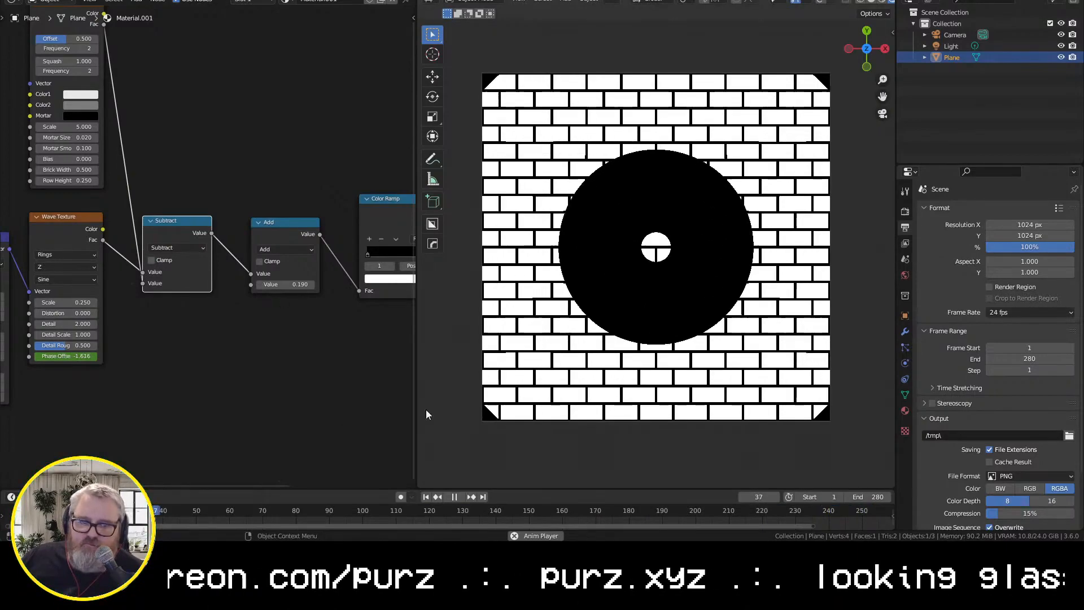
# Move the Texture Coordinate and Mapping nodes higher, connect the Mapping output to the Brick Texture's Vector, and try shifting the X location
pyautogui.moveTo(177, 452); pyautogui.dragTo(285, 24, button='middle')
pyautogui.moveTo(119, 125); pyautogui.dragTo(265, 88, button='middle')
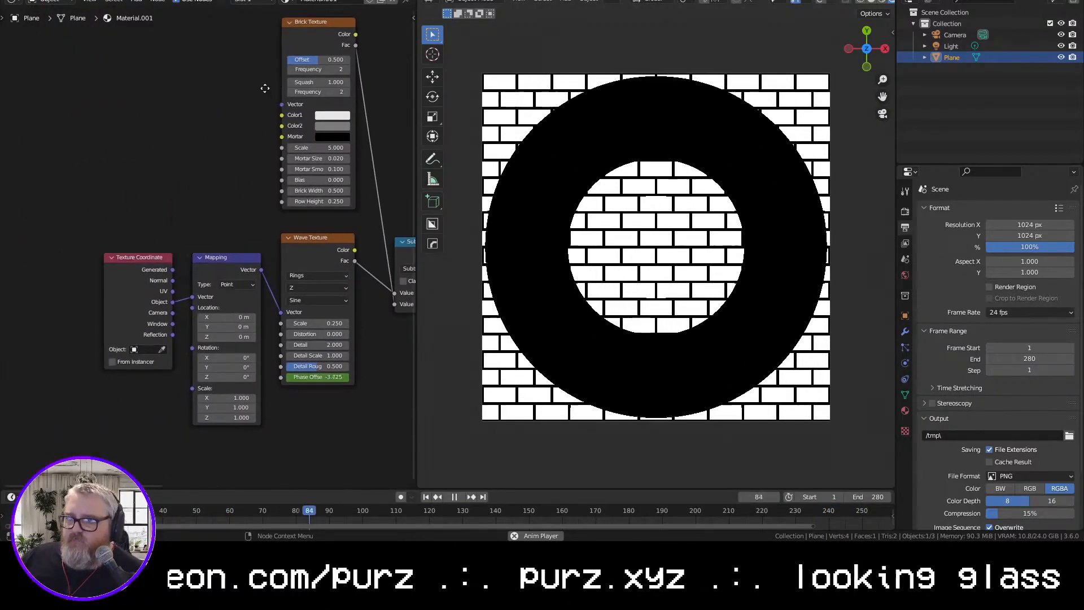
pyautogui.click(151, 260)
pyautogui.keyDown('shift'); pyautogui.click(210, 259); pyautogui.keyUp('shift')
pyautogui.moveTo(211, 255); pyautogui.dragTo(288, 109)
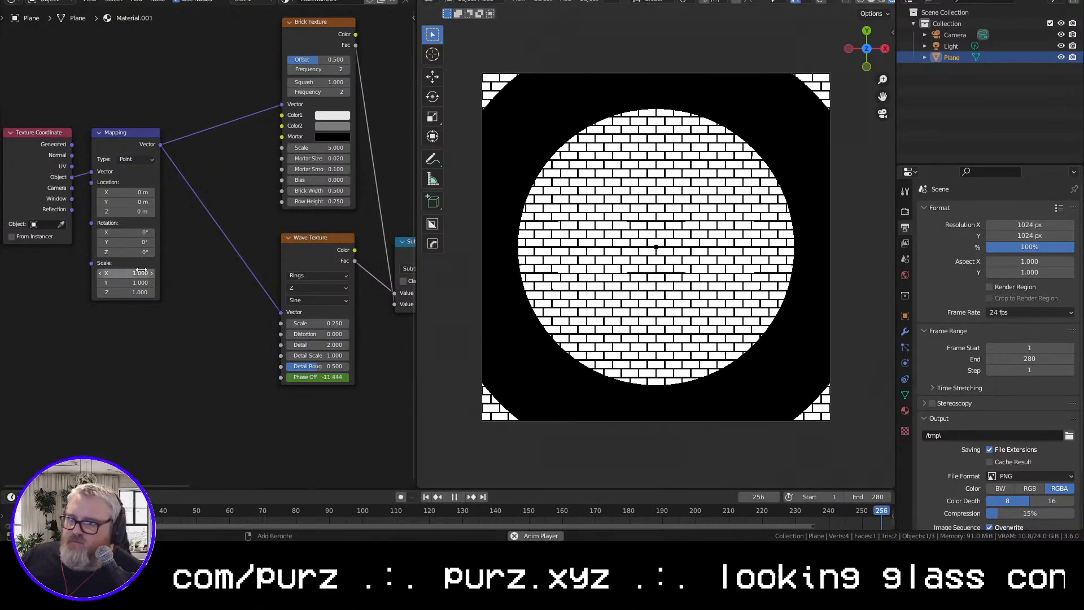
pyautogui.moveTo(125, 192)
pyautogui.mouseDown()
pyautogui.moveTo(151, 192)
pyautogui.moveTo(134, 193)
pyautogui.mouseUp()
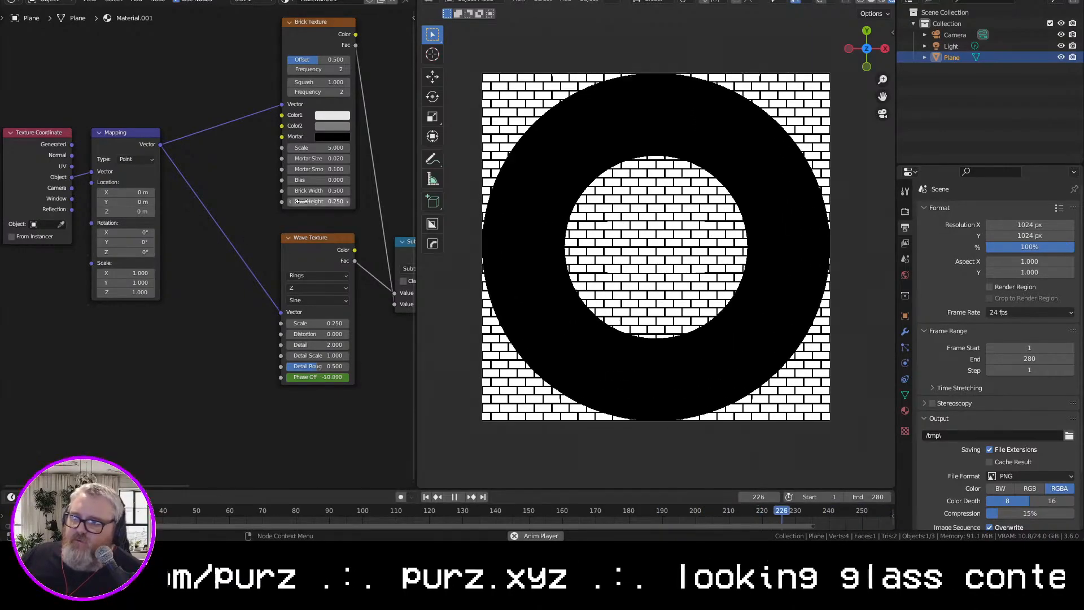
# Replace the Brick Texture with a Voronoi Texture fed by the Mapping node, and connect its Distance output to the Subtract node's second value
pyautogui.moveTo(300, 204); pyautogui.dragTo(173, 266, button='middle')
pyautogui.press('x')
pyautogui.hotkey('shift', 'a')
pyautogui.moveTo(193, 150)
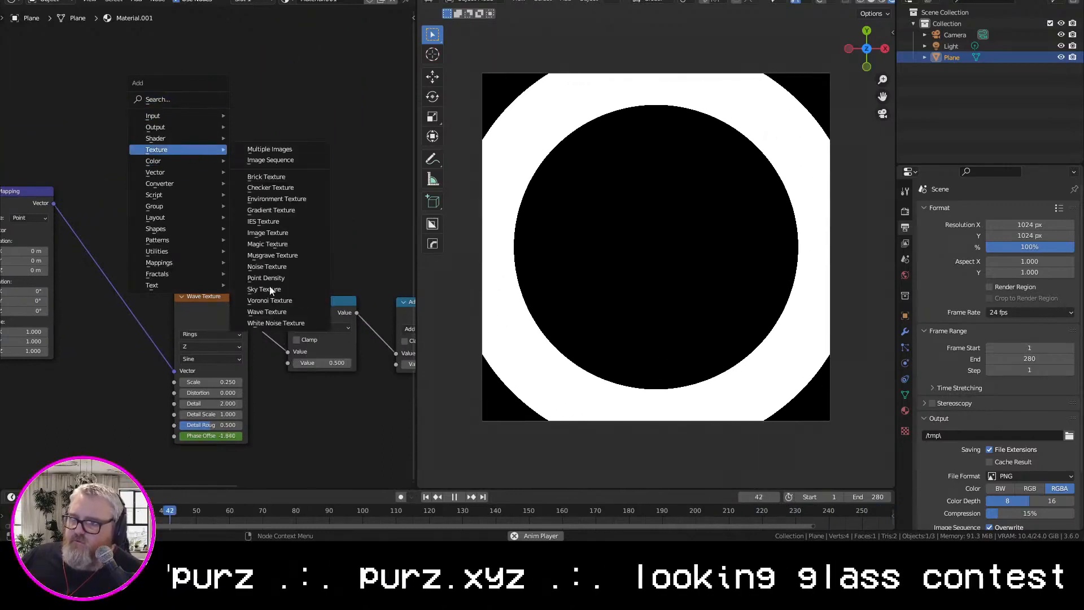
pyautogui.click(270, 303)
pyautogui.moveTo(243, 173); pyautogui.dragTo(288, 363)
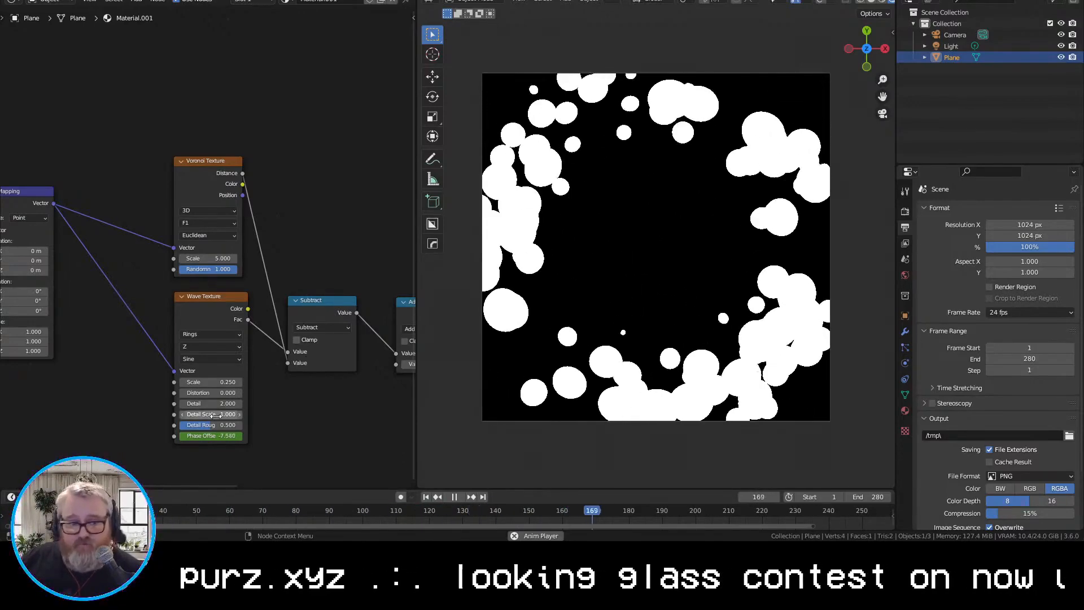
# Set the value of the Add node before the Color Ramp to 0.400
pyautogui.moveTo(386, 402); pyautogui.dragTo(203, 394, button='middle')
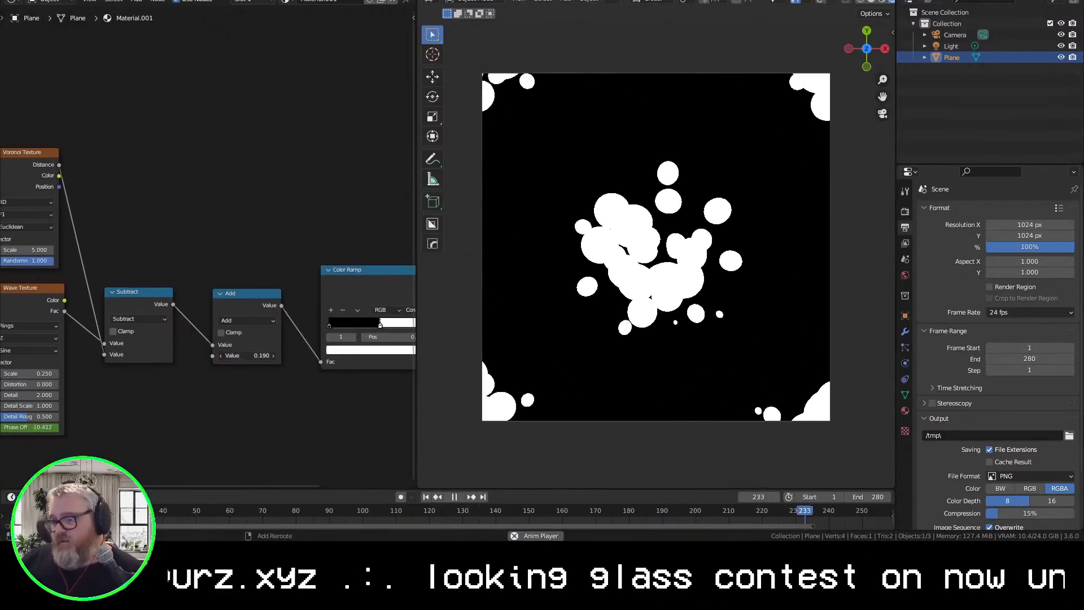
pyautogui.moveTo(247, 356); pyautogui.dragTo(305, 356)
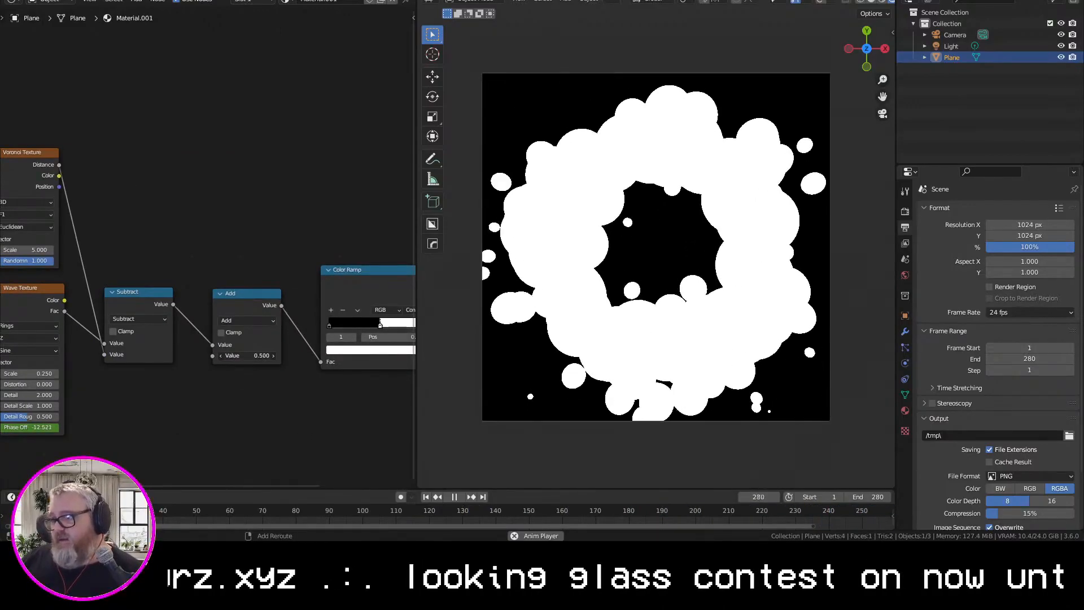
pyautogui.moveTo(250, 356); pyautogui.dragTo(254, 356)
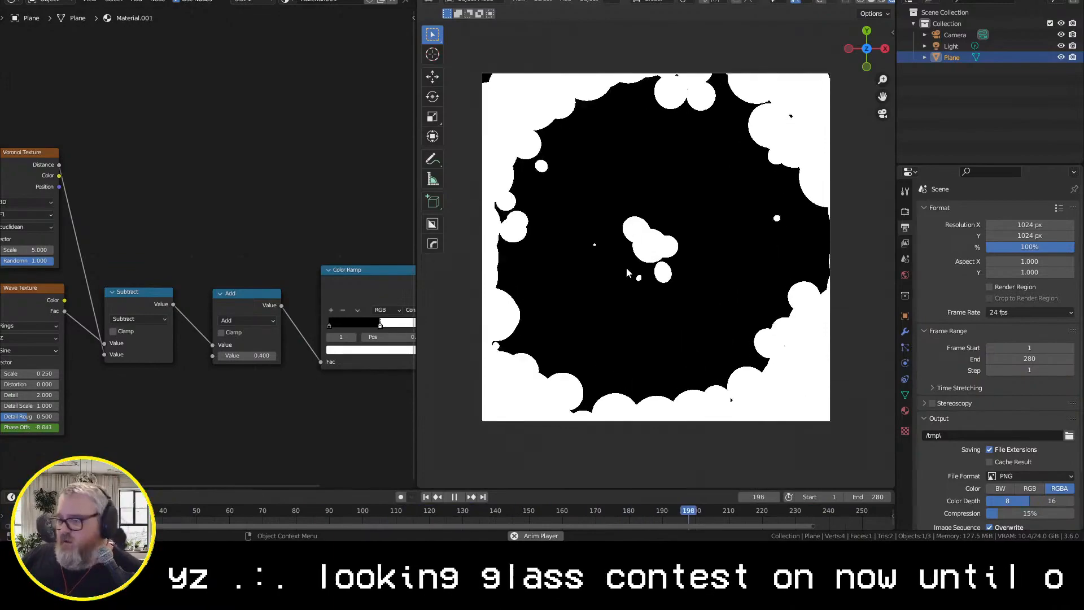
# Set the Color Ramp to Ease with its white stop at 1.000 and black stop at 0.364, and set the Add value to 0.390
pyautogui.moveTo(382, 387); pyautogui.dragTo(303, 377, button='middle')
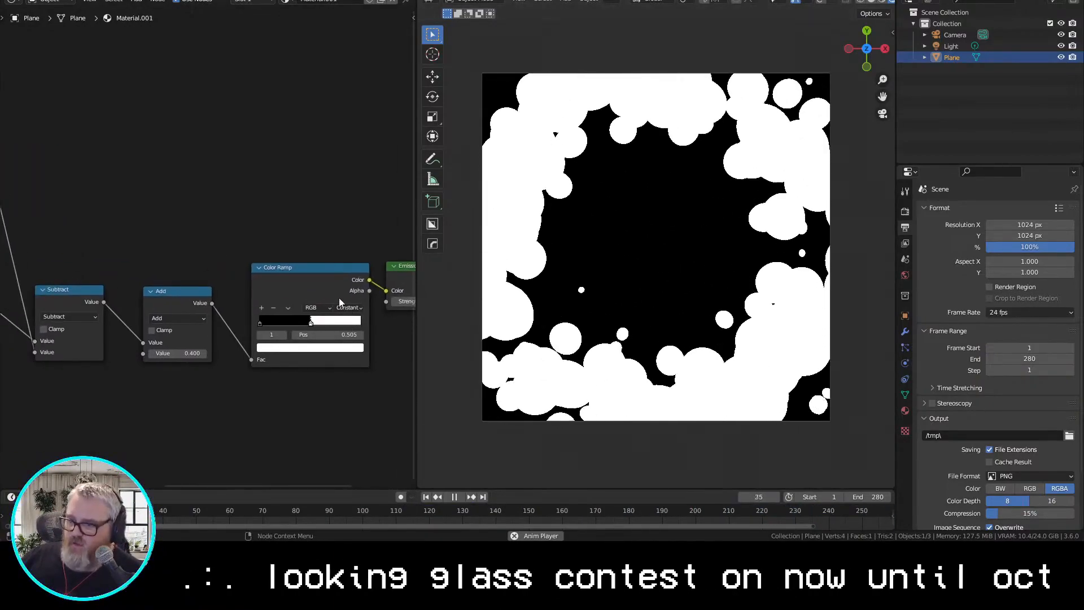
pyautogui.click(361, 318)
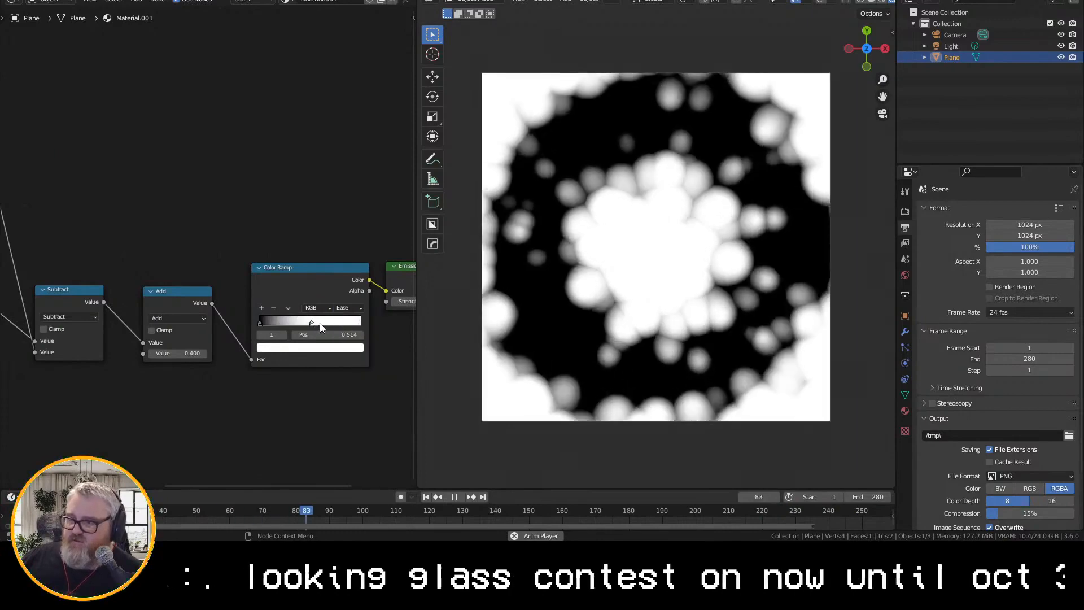
pyautogui.moveTo(312, 323); pyautogui.dragTo(384, 332)
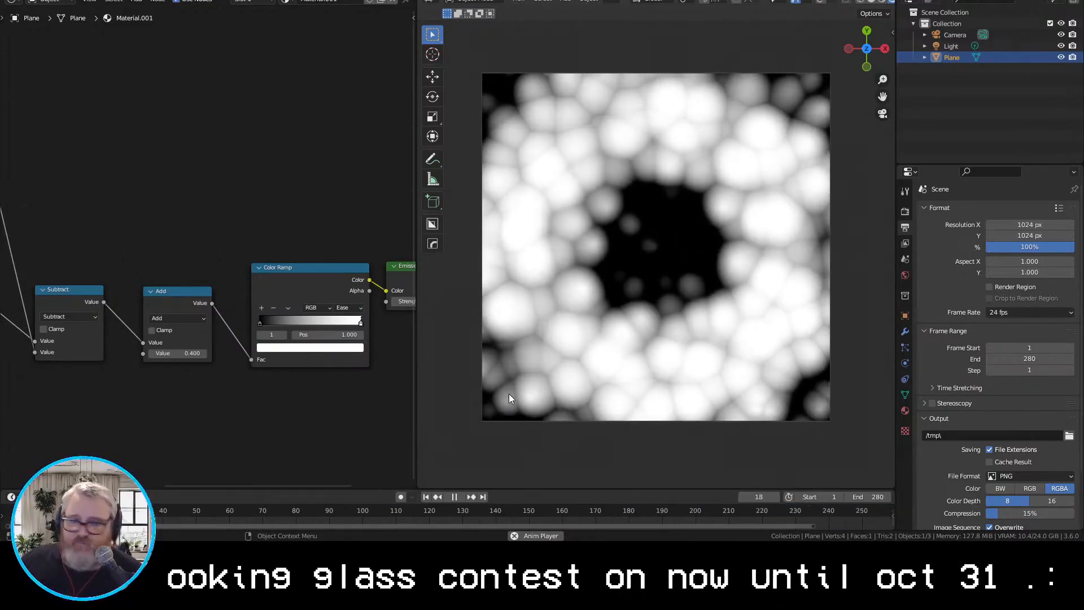
pyautogui.moveTo(259, 322); pyautogui.dragTo(299, 334)
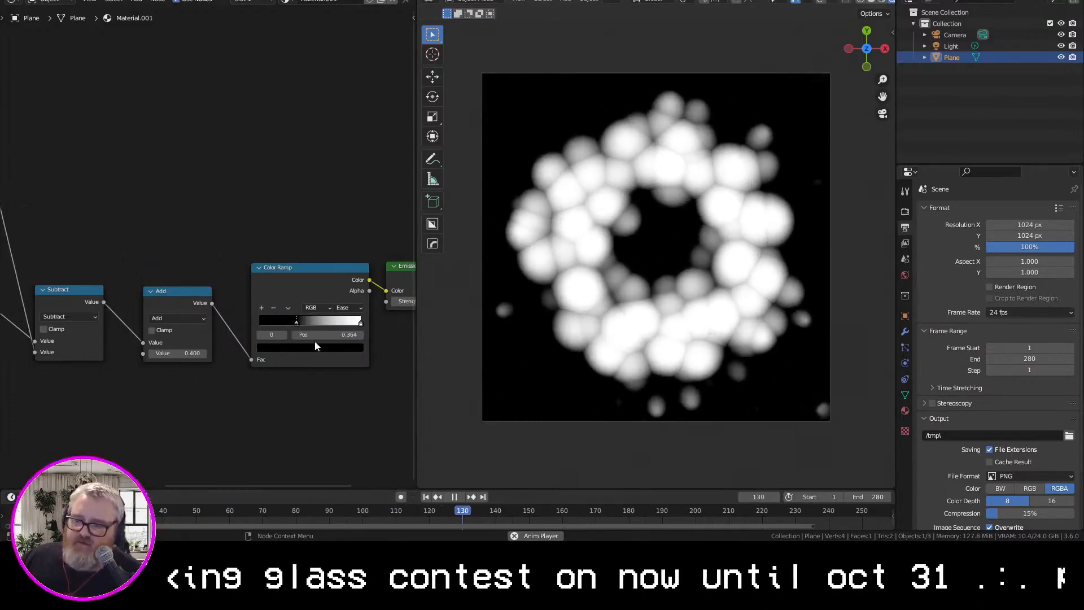
pyautogui.moveTo(182, 353); pyautogui.dragTo(173, 354)
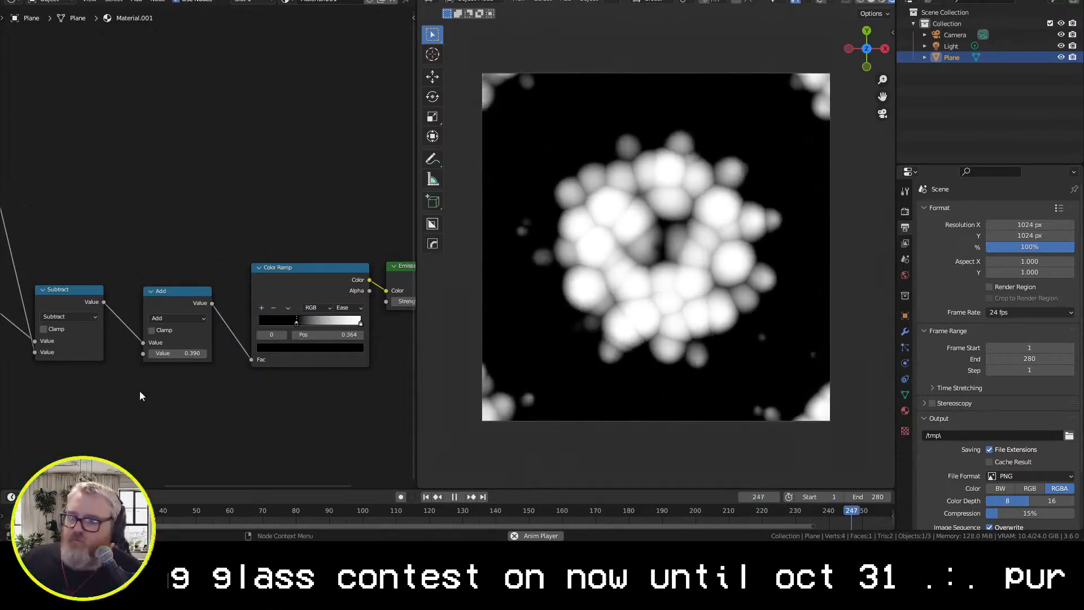
pyautogui.moveTo(140, 377); pyautogui.dragTo(363, 420, button='middle')
pyautogui.moveTo(297, 257); pyautogui.dragTo(335, 248, button='middle')
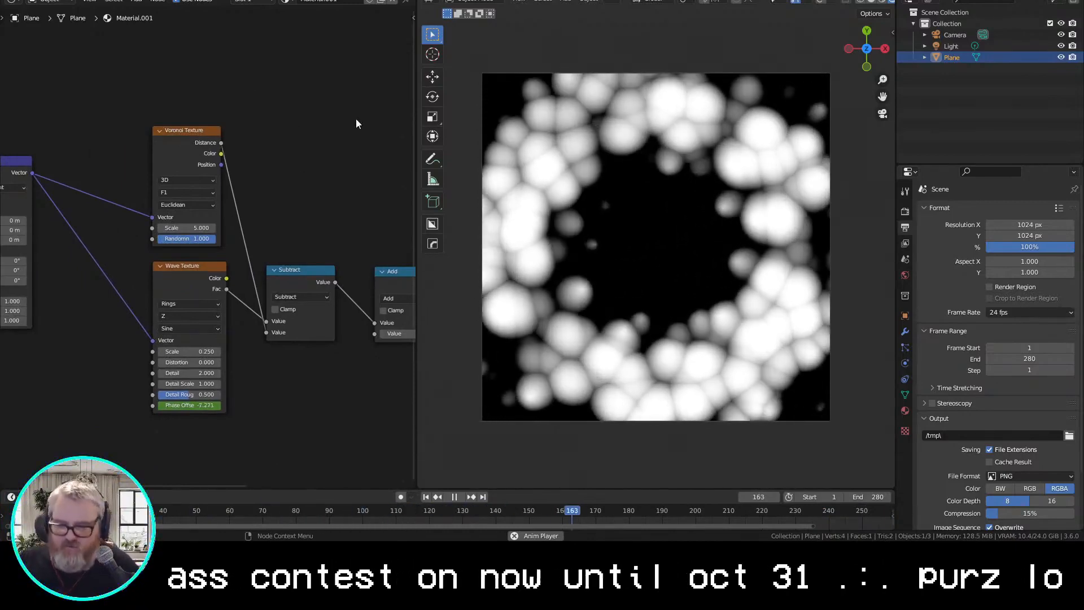
# Switch to the browser and examine the features and node list on the FxNodes for Blender add-on page
pyautogui.hotkey('alt', 'Tab')
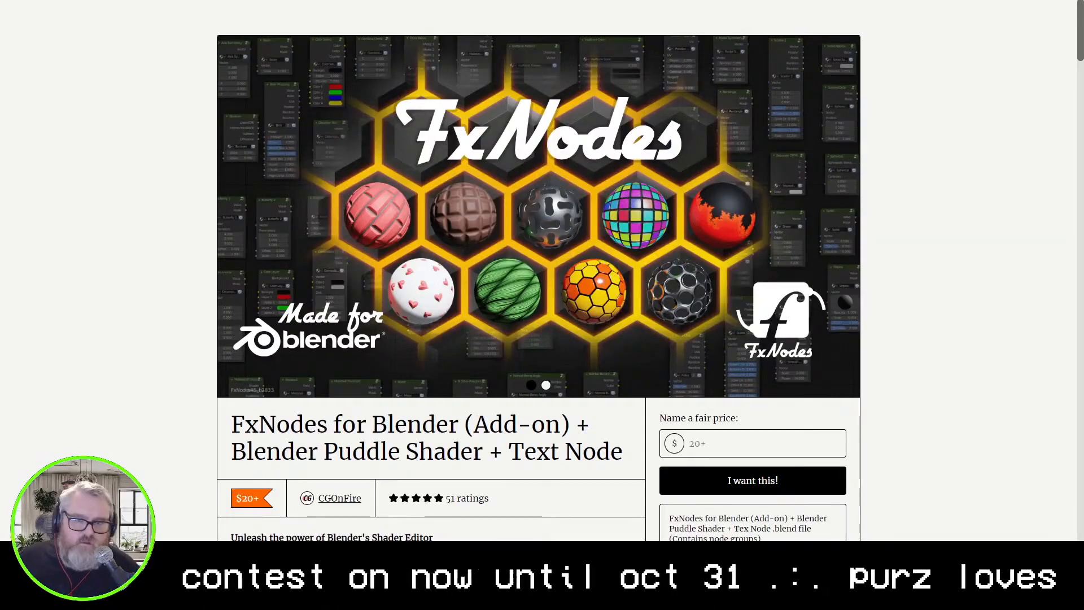
pyautogui.scroll(-20, 255, 424)
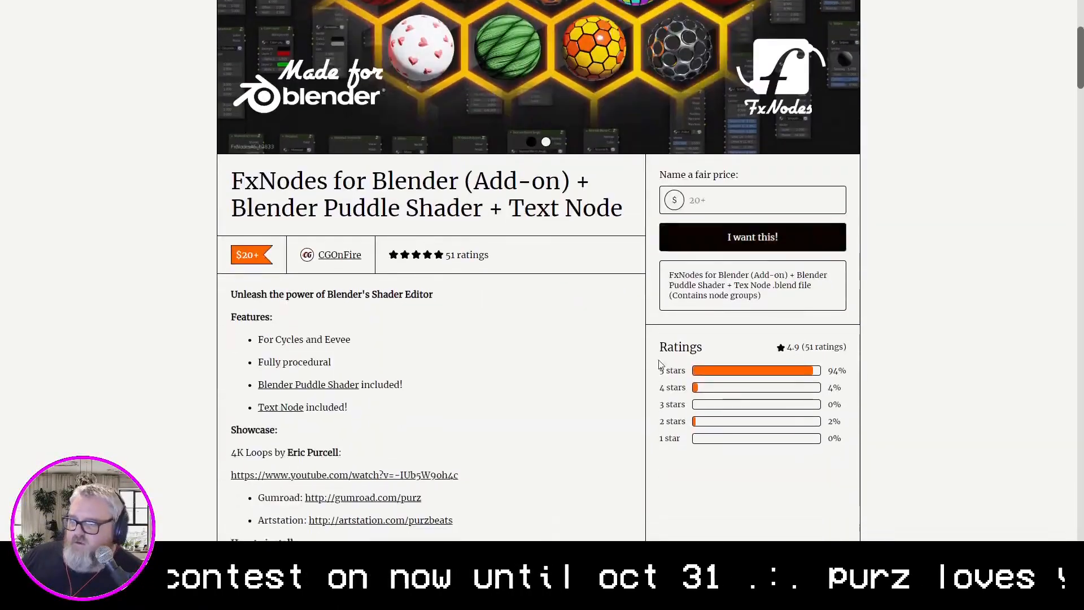
pyautogui.scroll(-20, 397, 310)
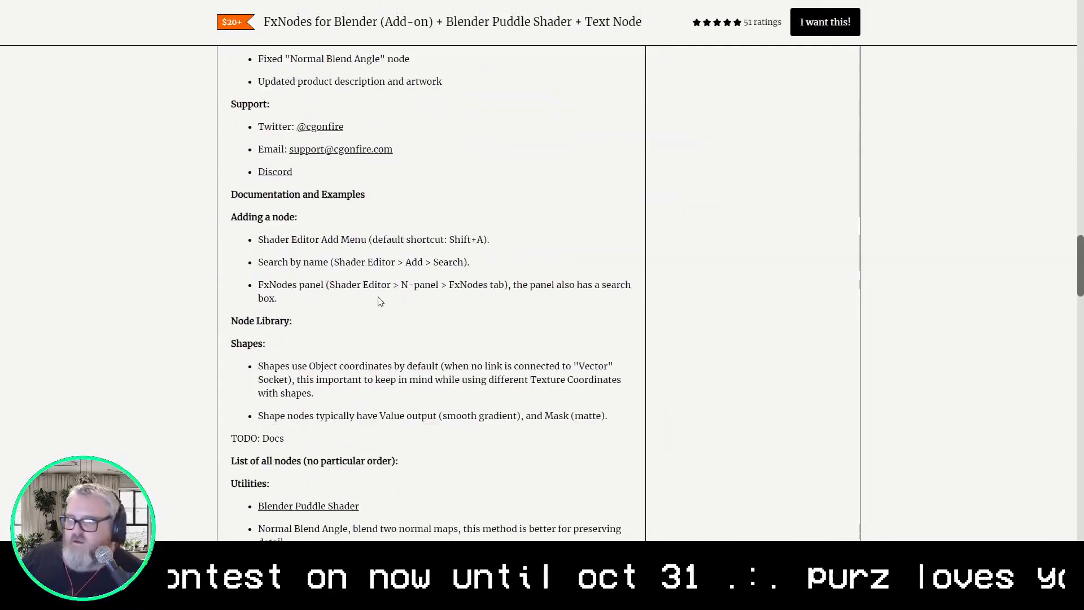
pyautogui.scroll(-5, 327, 233)
pyautogui.scroll(15, 339, 305)
pyautogui.scroll(4, 337, 312)
pyautogui.scroll(-13, 330, 308)
# Check the running ComfyUI workflow and its video output previews, and switch back to Blender
pyautogui.hotkey('ctrl', 'Tab')
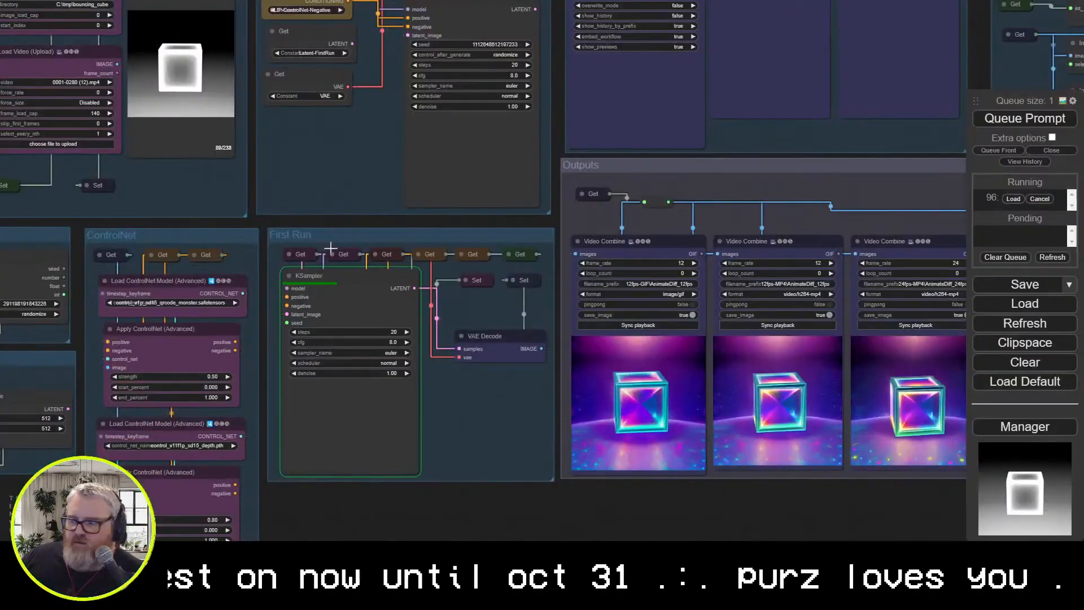
pyautogui.hotkey('alt', 'Tab')
pyautogui.hotkey('alt', 'Tab')
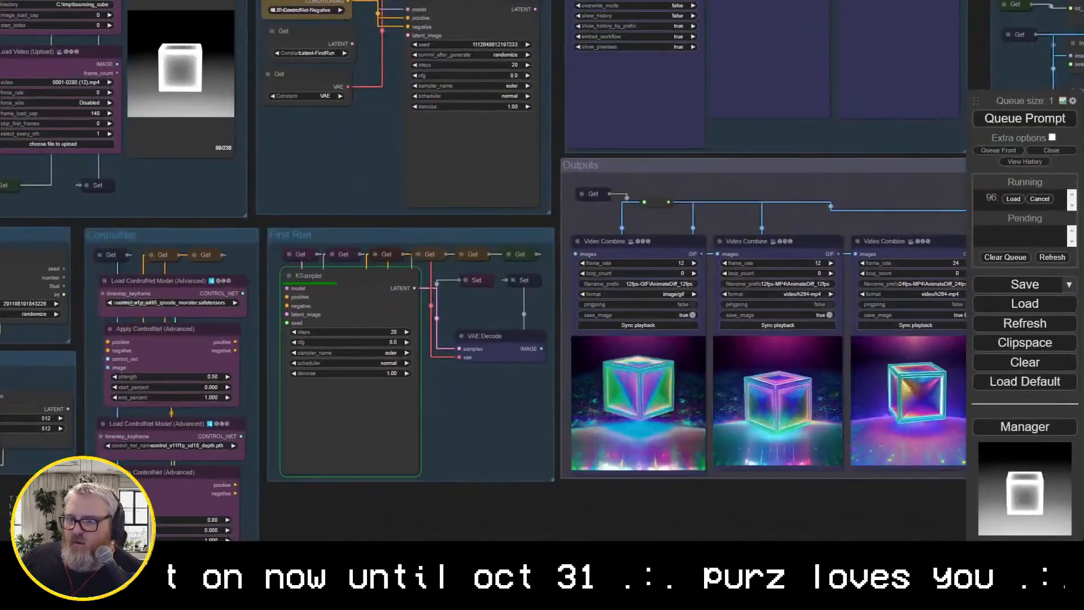
pyautogui.hotkey('alt', 'Tab')
# Replace the Voronoi Texture with a Voronoi 2D pattern node fed by the Mapping node, and connect its Smooth F1 output to Subtract's second value
pyautogui.moveTo(199, 138); pyautogui.dragTo(205, 137)
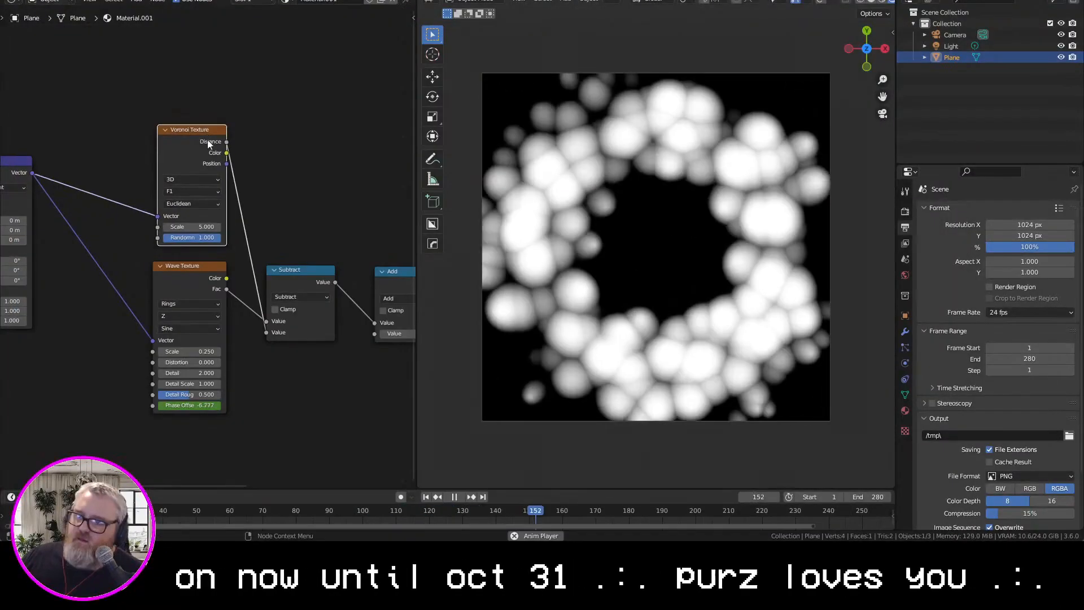
pyautogui.moveTo(303, 273); pyautogui.dragTo(314, 260)
pyautogui.press('Delete')
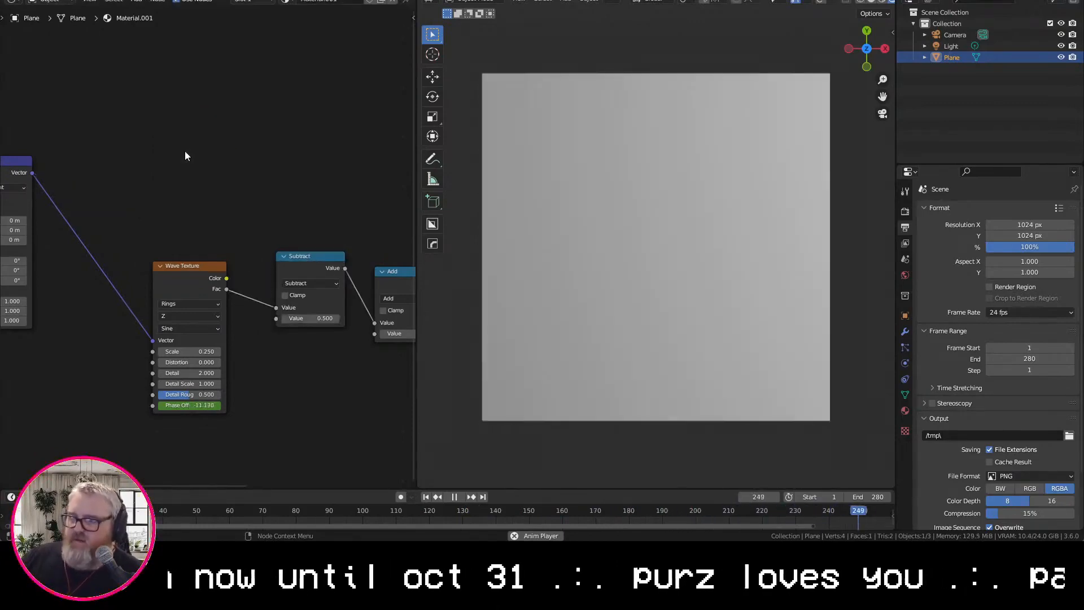
pyautogui.hotkey('shift', 'a')
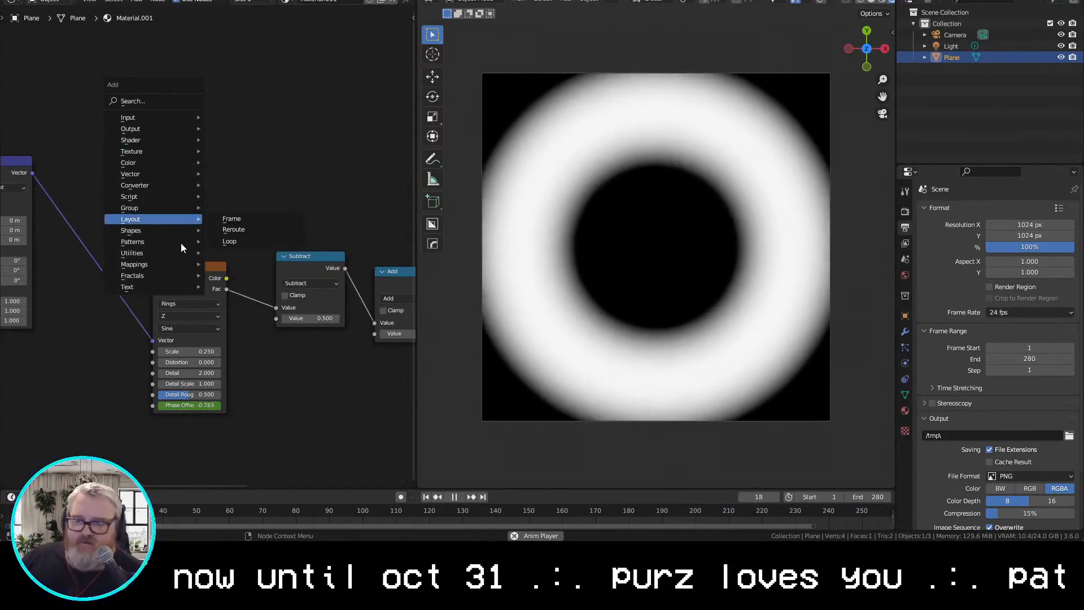
pyautogui.moveTo(154, 243)
pyautogui.click(234, 421)
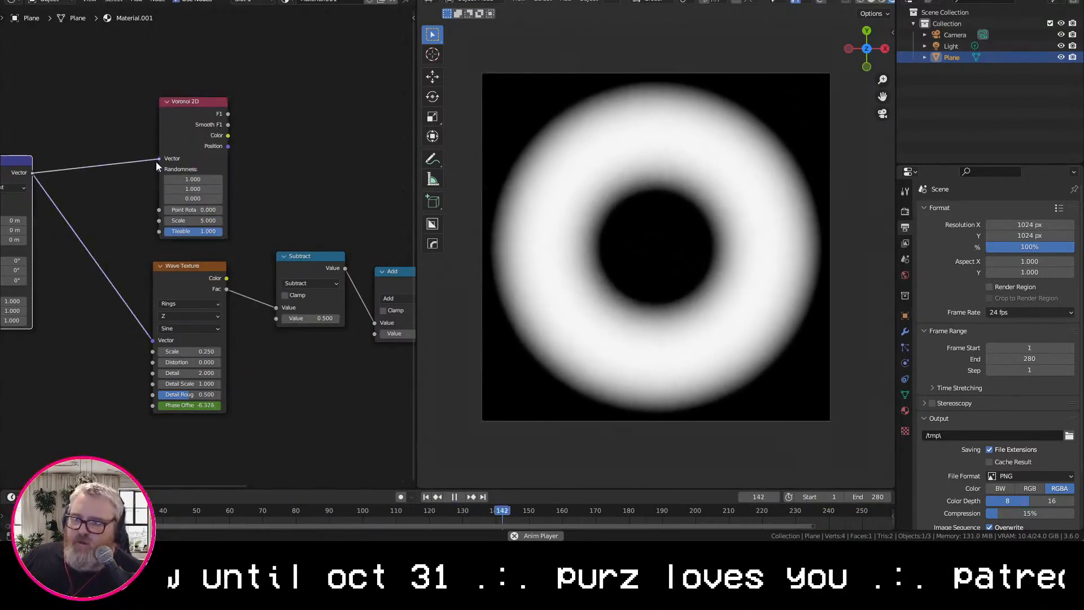
pyautogui.moveTo(228, 124); pyautogui.dragTo(276, 318)
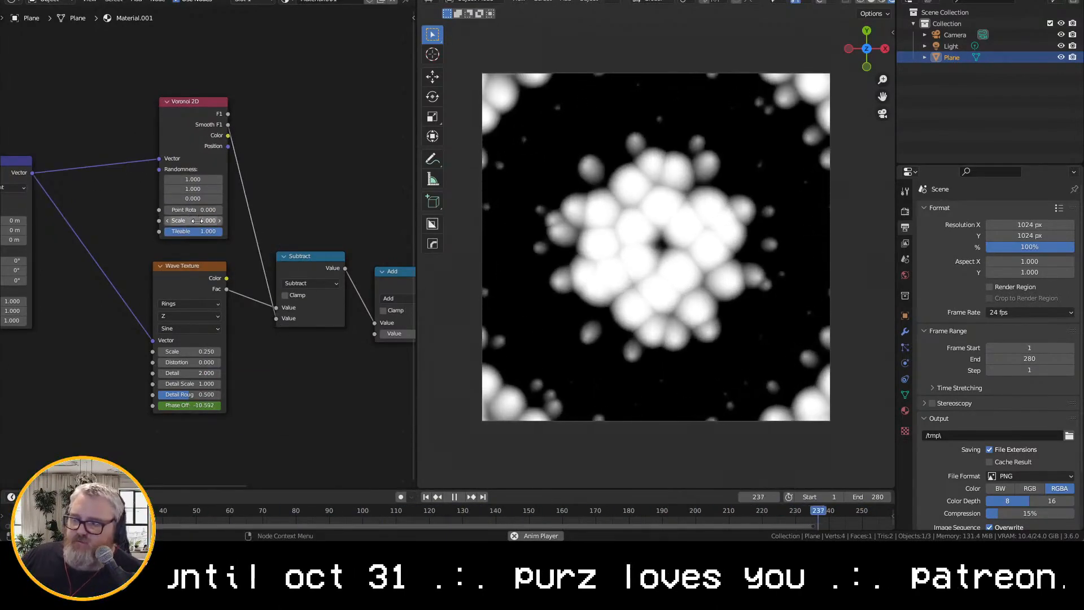
# Pause the animation and try different Point Rotation values on the Voronoi 2D node, including 6.28319
pyautogui.press('space')
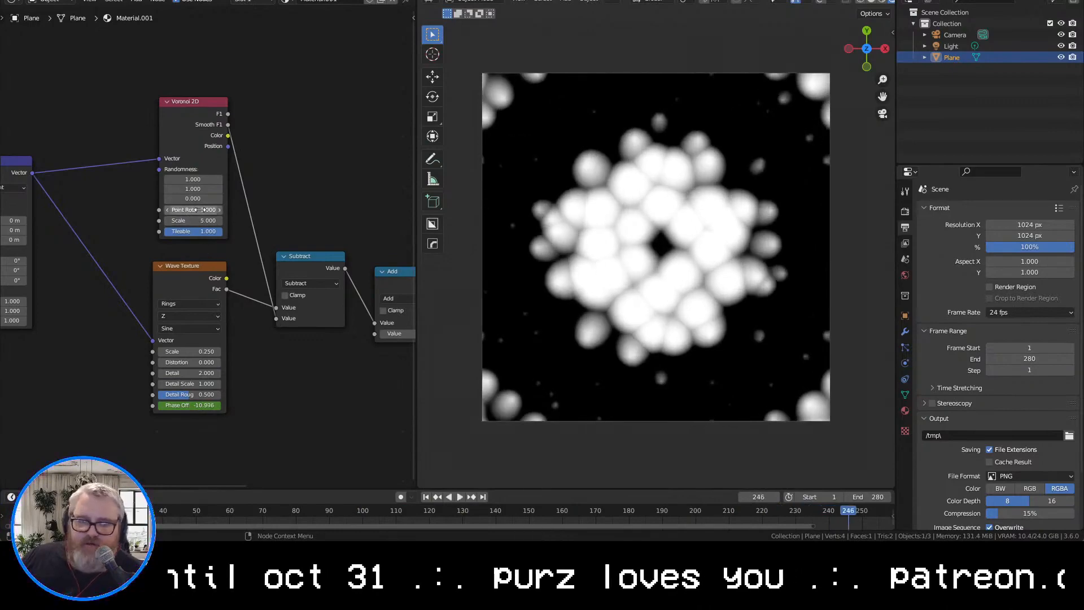
pyautogui.moveTo(201, 210); pyautogui.dragTo(260, 209)
pyautogui.click(201, 210)
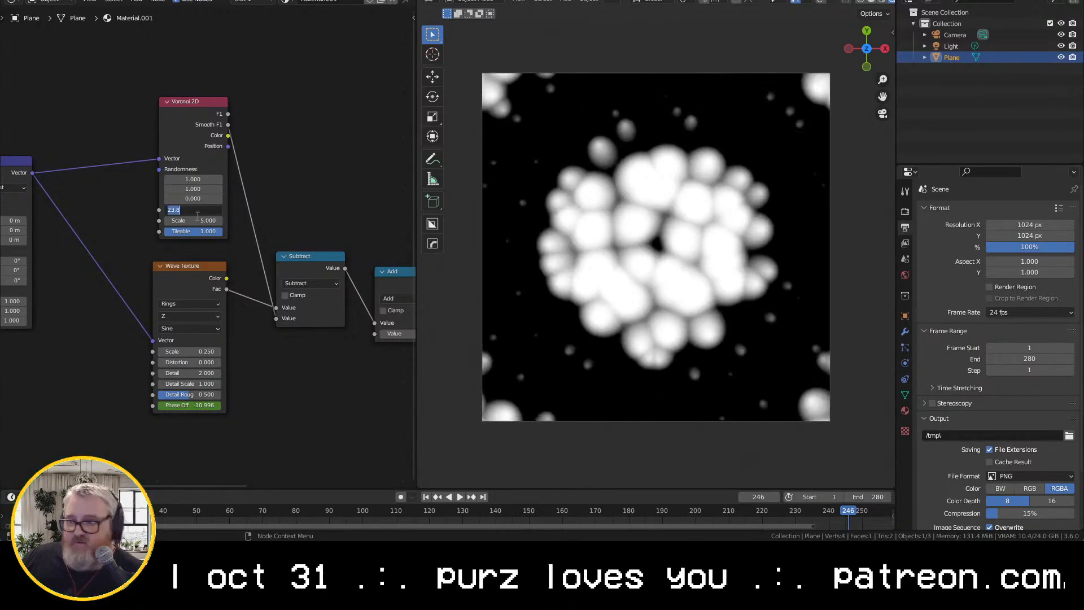
pyautogui.press('Return')
# Animate the Voronoi 2D node's Point Rotation from 0 at frame 1 to -tau*2 at frame 281, and play the animation
pyautogui.hotkey('shift', 'Left')
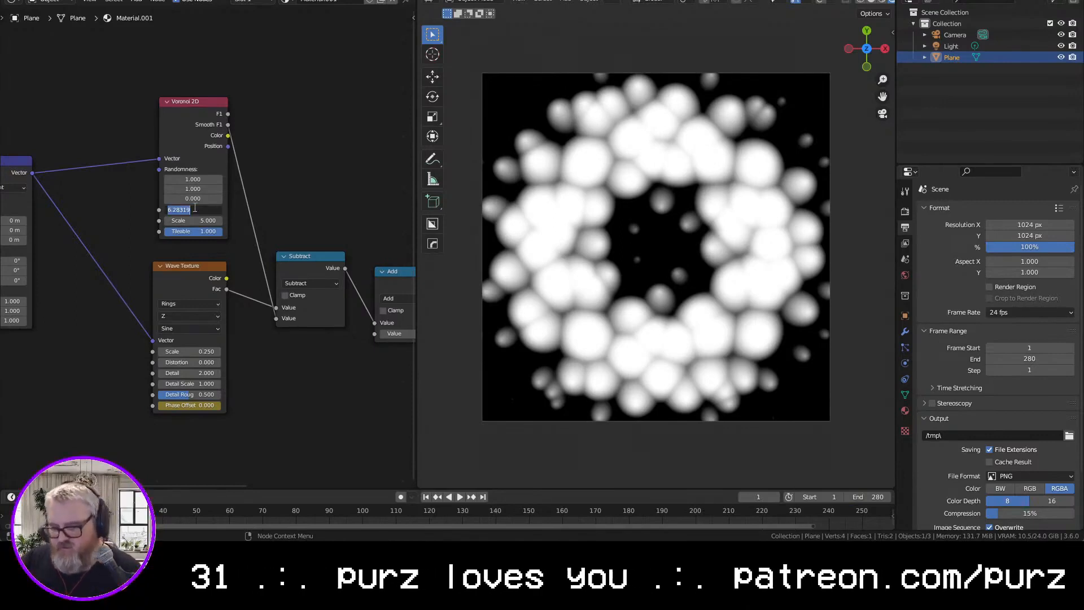
pyautogui.hotkey('shift', 'Right')
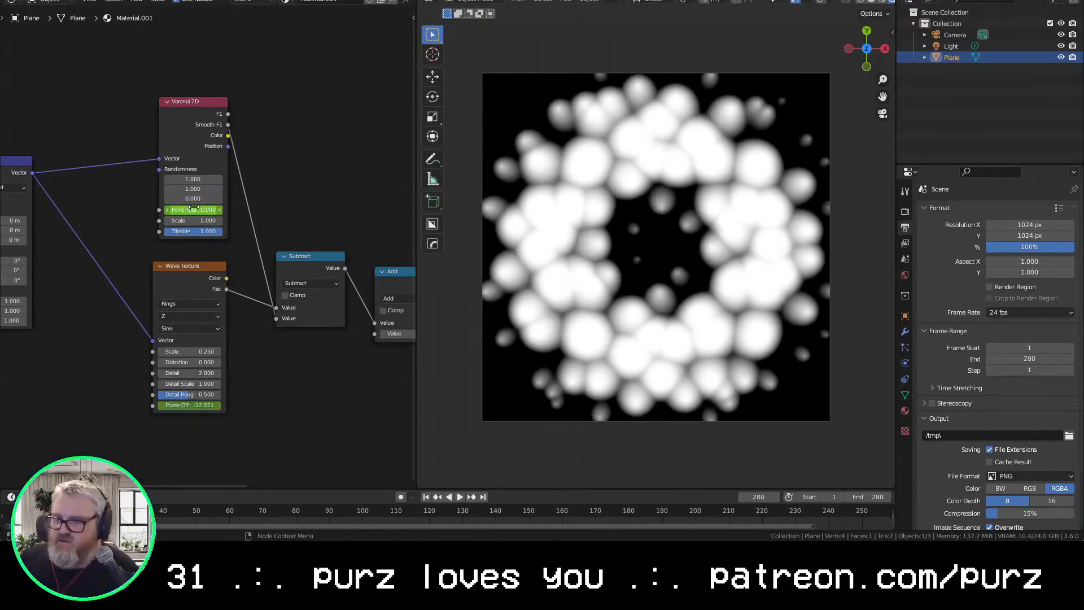
pyautogui.press('Right')
pyautogui.doubleClick(192, 209)
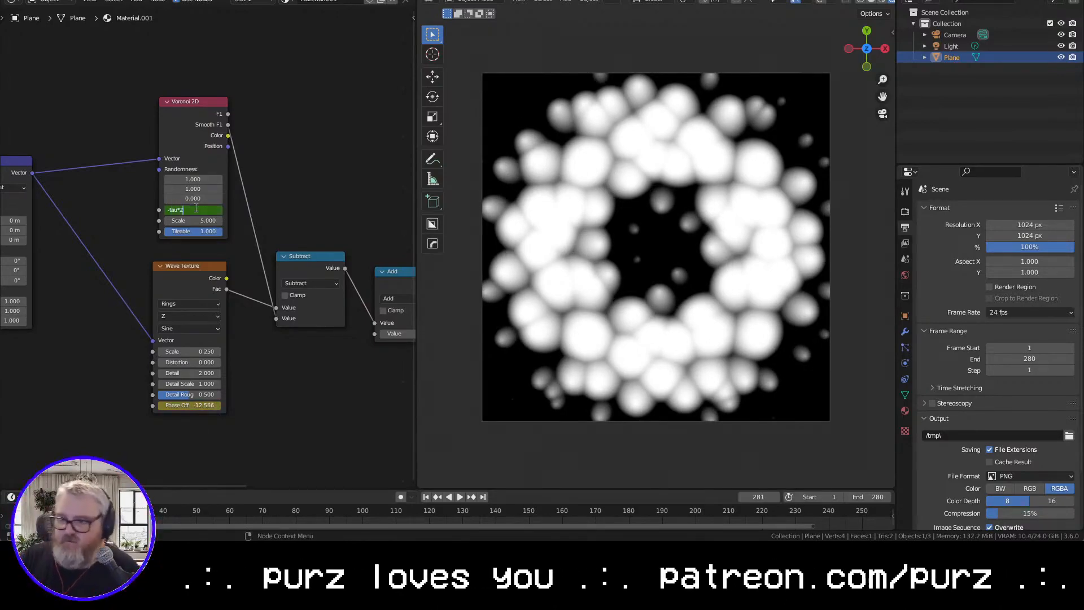
pyautogui.press('space')
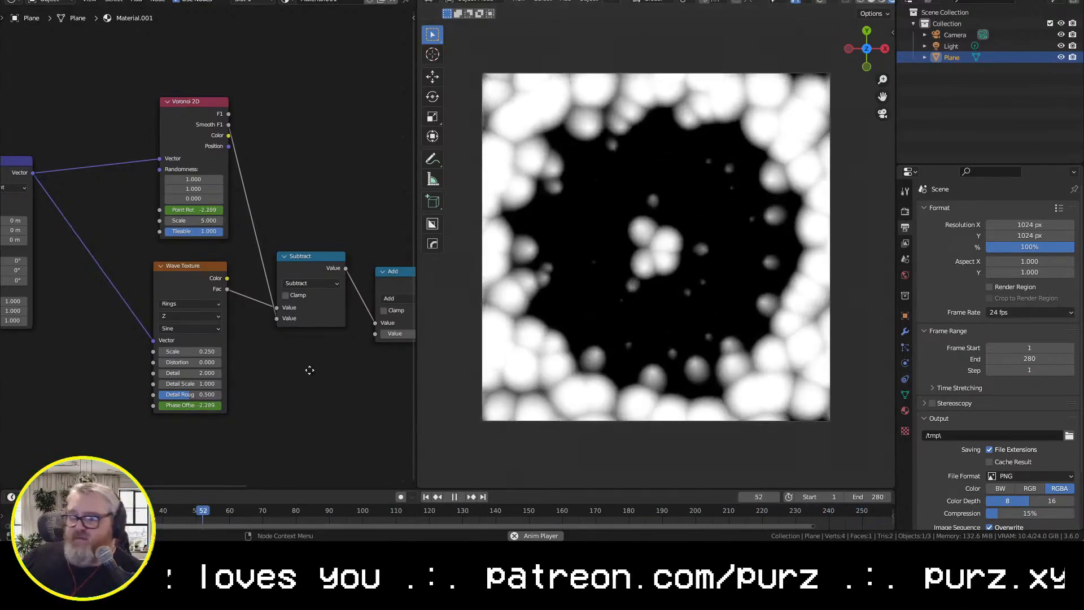
# Adjust the Add node's value to 0.420, add a Cross Wave pattern node below Subtract, and link the Mapping node's output to its Vector
pyautogui.moveTo(307, 371); pyautogui.dragTo(249, 327, button='middle')
pyautogui.moveTo(354, 242)
pyautogui.mouseDown()
pyautogui.moveTo(354, 256)
pyautogui.moveTo(357, 235)
pyautogui.mouseUp()
pyautogui.keyDown('shift'); pyautogui.moveTo(361, 284); pyautogui.dragTo(377, 284); pyautogui.keyUp('shift')
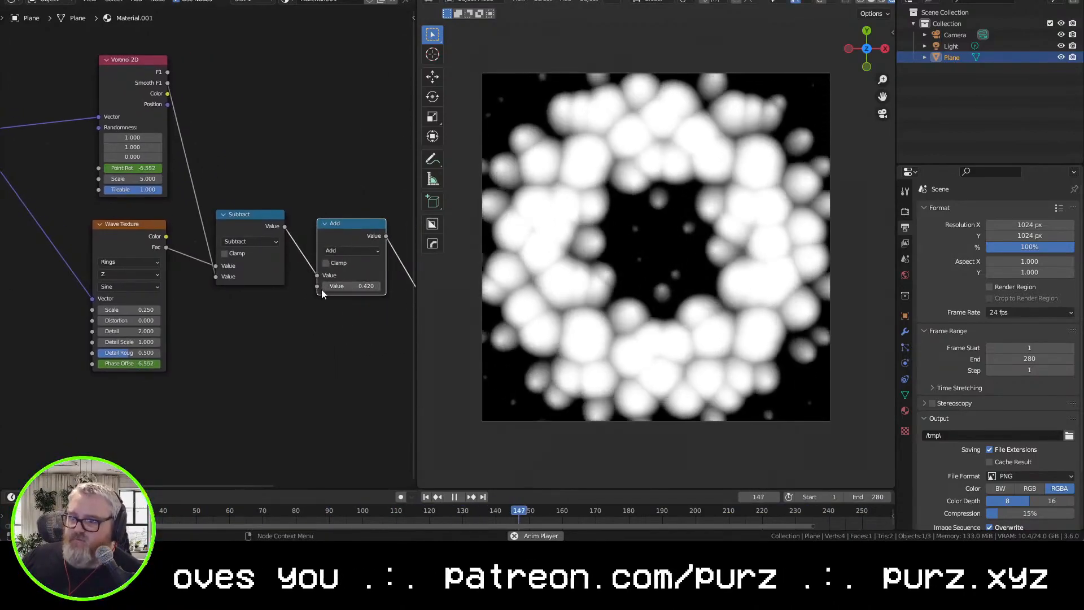
pyautogui.hotkey('shift', 'a')
pyautogui.moveTo(222, 368)
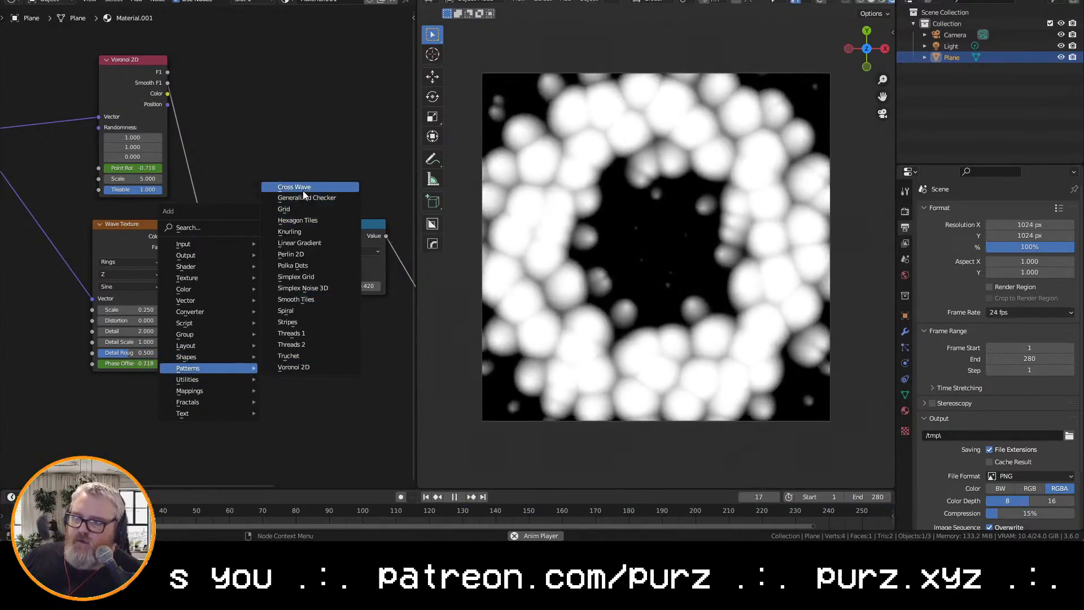
pyautogui.click(300, 188)
pyautogui.click(209, 310)
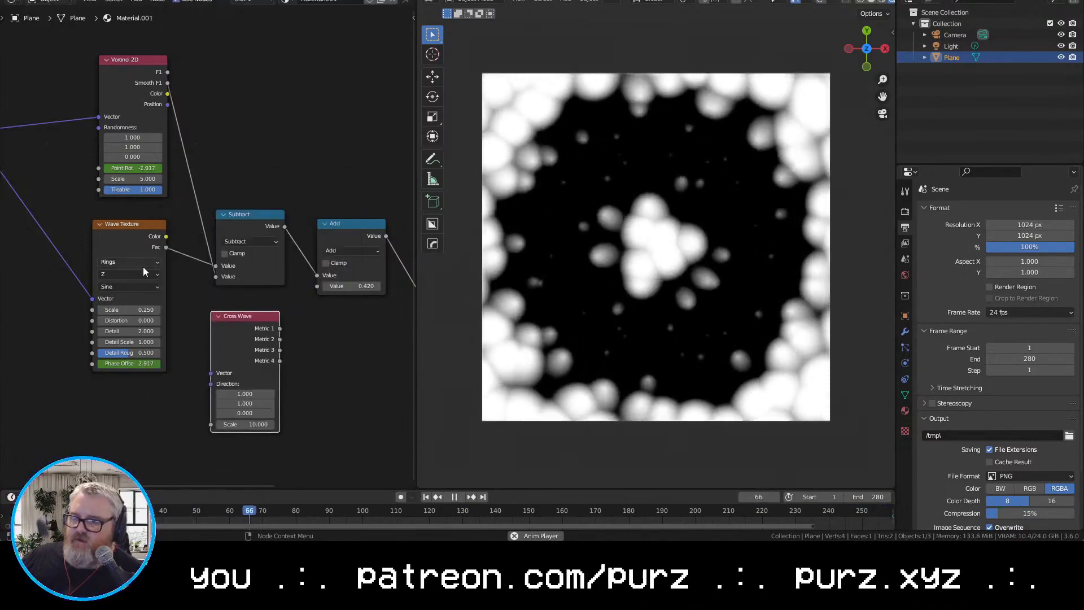
pyautogui.moveTo(39, 237); pyautogui.dragTo(182, 248, button='middle')
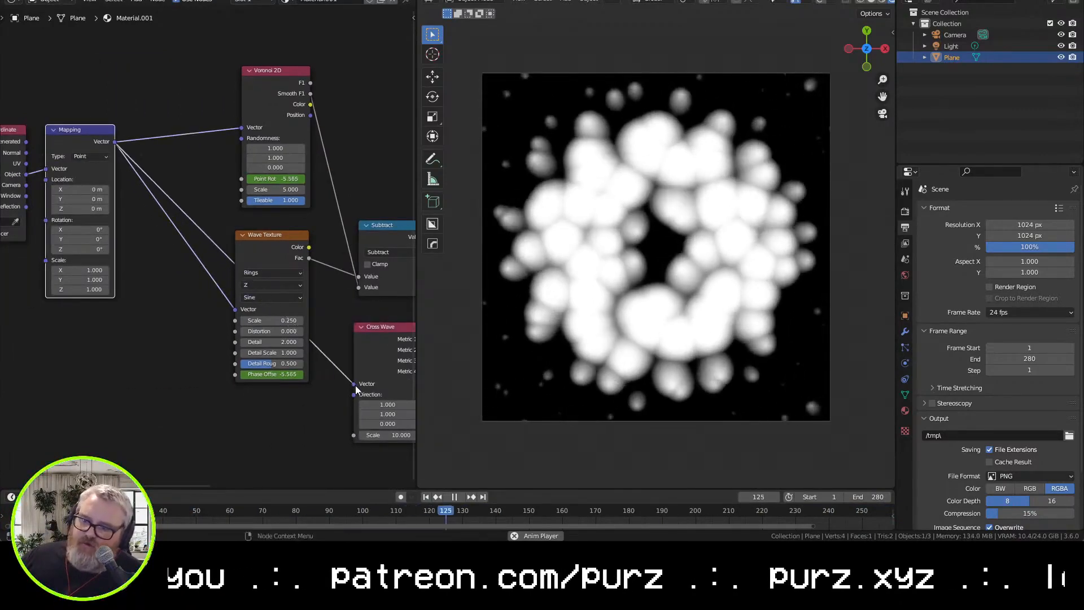
pyautogui.click(183, 367)
# Duplicate the Mapping node below the Wave Texture, feed it from Texture Coordinate's Object output, and connect it to Cross Wave's Vector input
pyautogui.moveTo(187, 340); pyautogui.dragTo(254, 260, button='middle')
pyautogui.click(151, 58)
pyautogui.hotkey('ctrl', 'c')
pyautogui.hotkey('ctrl', 'v')
pyautogui.moveTo(161, 58); pyautogui.dragTo(163, 339)
pyautogui.moveTo(93, 94); pyautogui.dragTo(118, 296)
pyautogui.moveTo(303, 344); pyautogui.dragTo(142, 292, button='middle')
pyautogui.moveTo(26, 211); pyautogui.dragTo(263, 245)
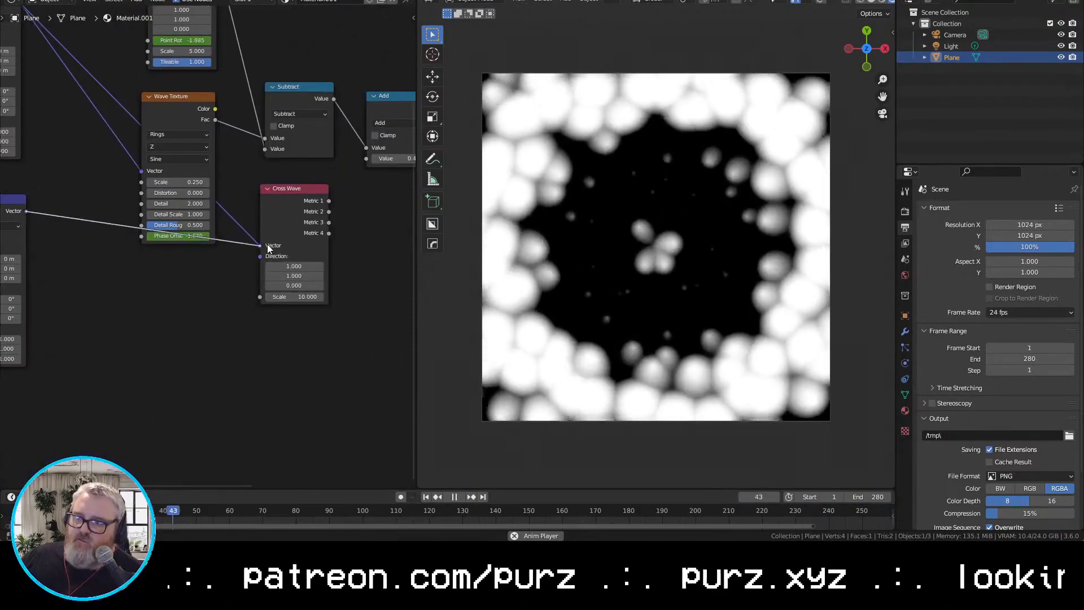
pyautogui.moveTo(188, 259); pyautogui.dragTo(240, 281, button='middle')
pyautogui.moveTo(55, 227); pyautogui.dragTo(192, 313)
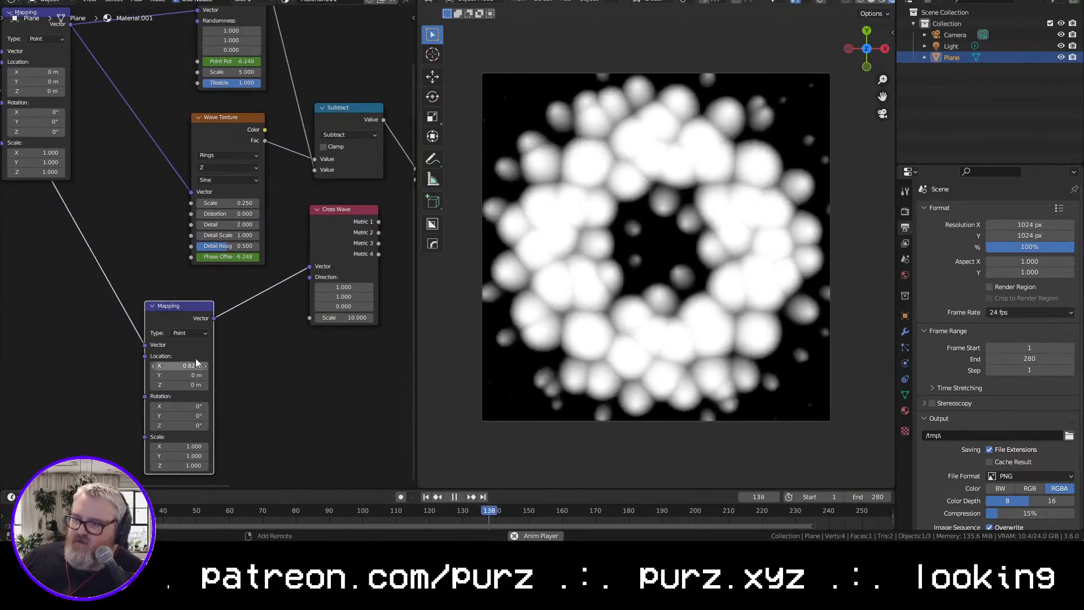
# Pause the animation and connect Cross Wave's Metric 1 output to the Add node's second Value input
pyautogui.click(355, 251)
pyautogui.press('space')
pyautogui.moveTo(355, 254); pyautogui.dragTo(138, 292, button='middle')
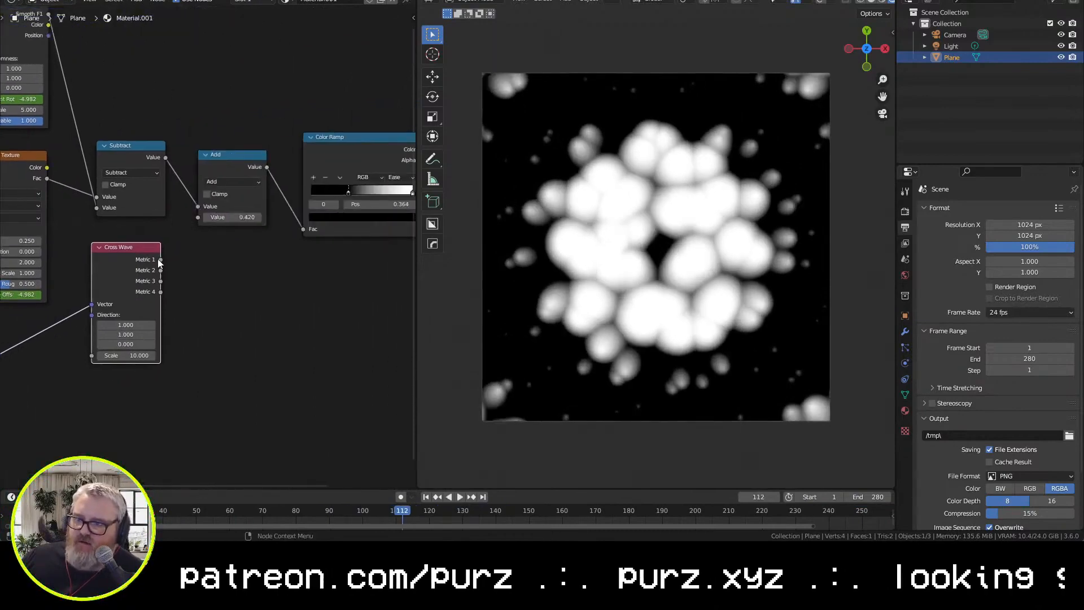
pyautogui.moveTo(192, 224); pyautogui.dragTo(197, 217)
pyautogui.moveTo(198, 217); pyautogui.dragTo(253, 167, button='middle')
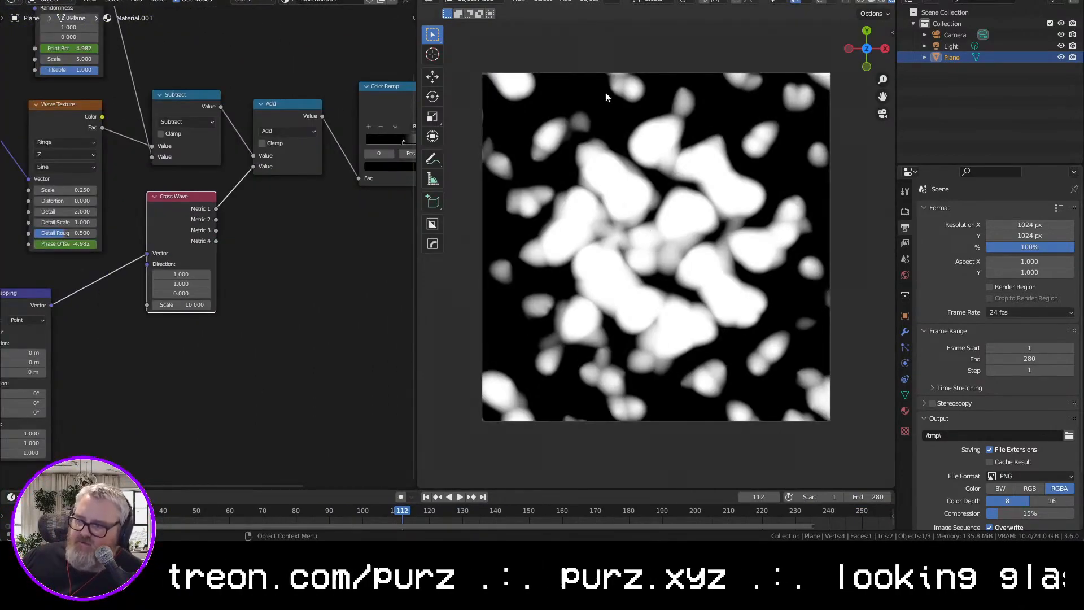
# Try different X, Y and Z Location offsets on the second Mapping node while the animation plays
pyautogui.moveTo(22, 348); pyautogui.dragTo(68, 348)
pyautogui.press('space')
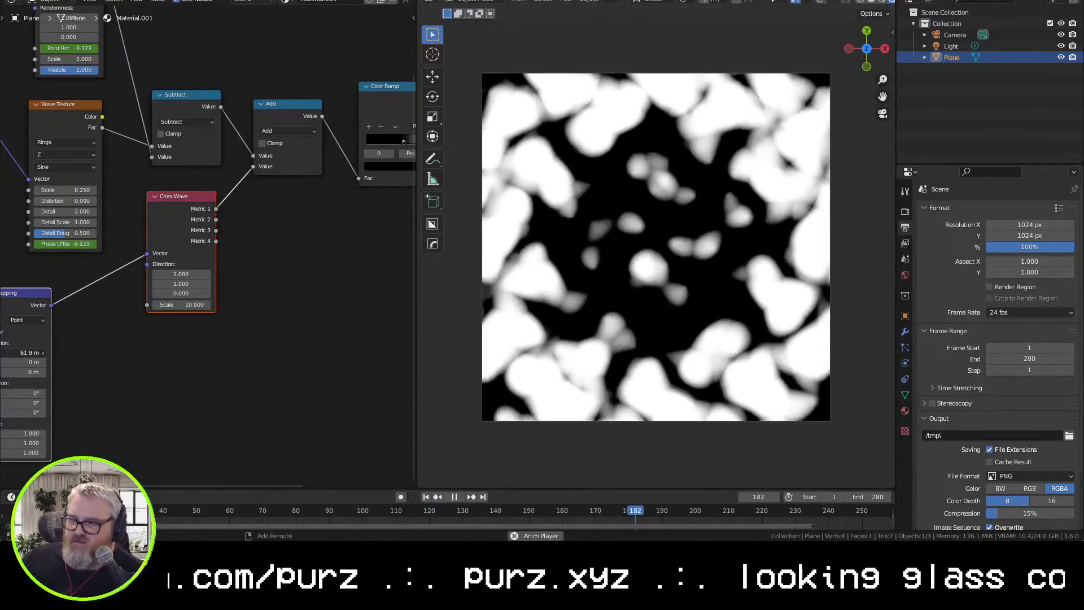
pyautogui.moveTo(24, 372); pyautogui.dragTo(113, 372)
pyautogui.hotkey('ctrl', 'z')
pyautogui.moveTo(19, 365); pyautogui.dragTo(42, 365)
pyautogui.hotkey('ctrl', 'z')
# Try feeding the second Mapping node from the first Mapping's Vector output, and try a Cross Wave Scale of 1.490
pyautogui.moveTo(204, 273); pyautogui.dragTo(318, 295, button='middle')
pyautogui.moveTo(140, 144); pyautogui.dragTo(214, 221, button='middle')
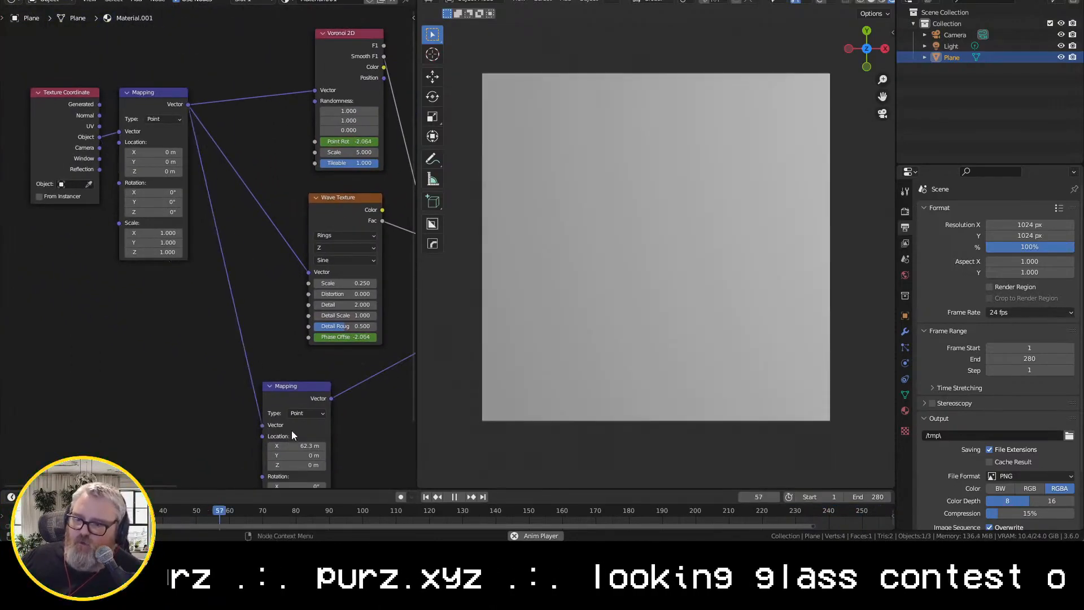
pyautogui.moveTo(297, 424); pyautogui.dragTo(242, 343, button='middle')
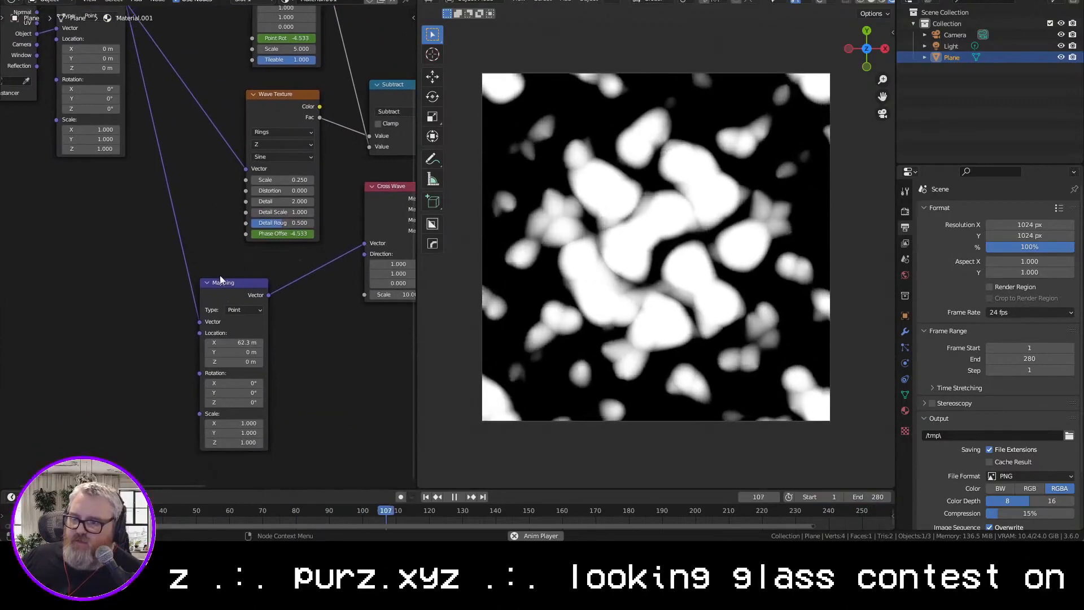
pyautogui.moveTo(165, 94); pyautogui.dragTo(186, 158, button='middle')
pyautogui.moveTo(129, 134); pyautogui.dragTo(368, 376)
pyautogui.moveTo(415, 416); pyautogui.dragTo(263, 306, button='middle')
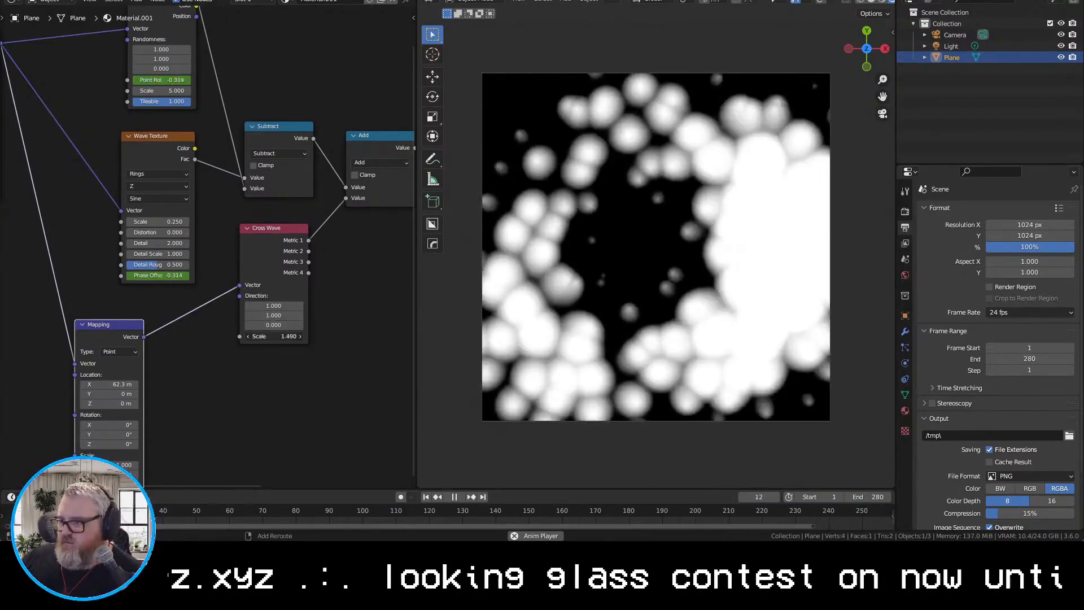
# Feed the second Mapping node from Texture Coordinate's Object output with Location X at 0 m, and set Cross Wave's Scale to 33.930
pyautogui.moveTo(224, 339); pyautogui.dragTo(392, 382, button='middle')
pyautogui.scroll(-2, 288, 160)
pyautogui.moveTo(109, 124); pyautogui.dragTo(253, 369)
pyautogui.moveTo(362, 396); pyautogui.dragTo(177, 380, button='middle')
pyautogui.keyDown('shift'); pyautogui.moveTo(234, 332); pyautogui.dragTo(254, 332); pyautogui.keyUp('shift')
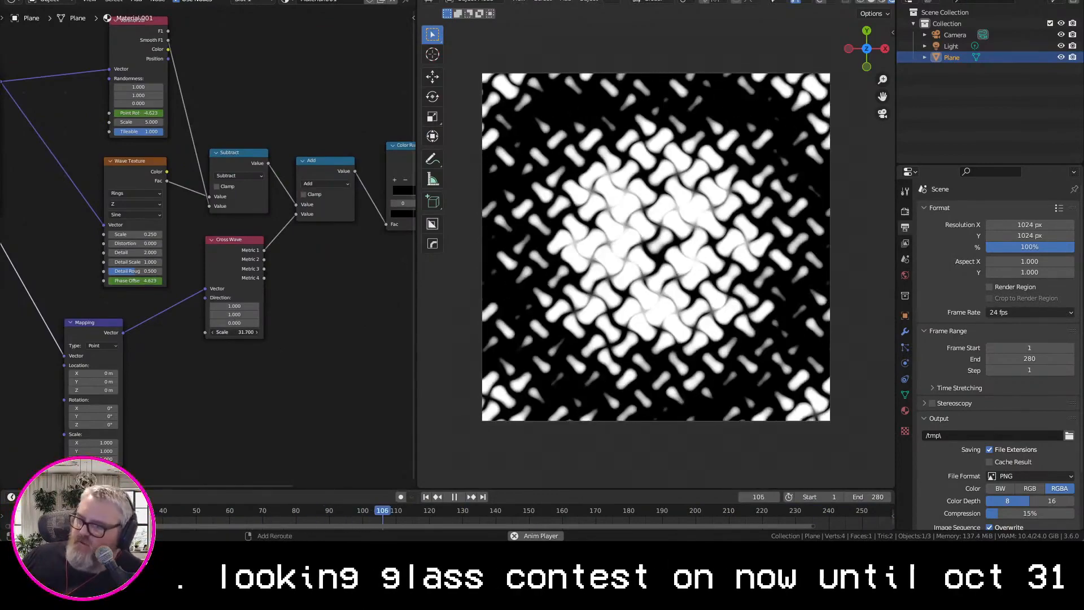
pyautogui.keyDown('shift'); pyautogui.moveTo(234, 332); pyautogui.dragTo(246, 332); pyautogui.keyUp('shift')
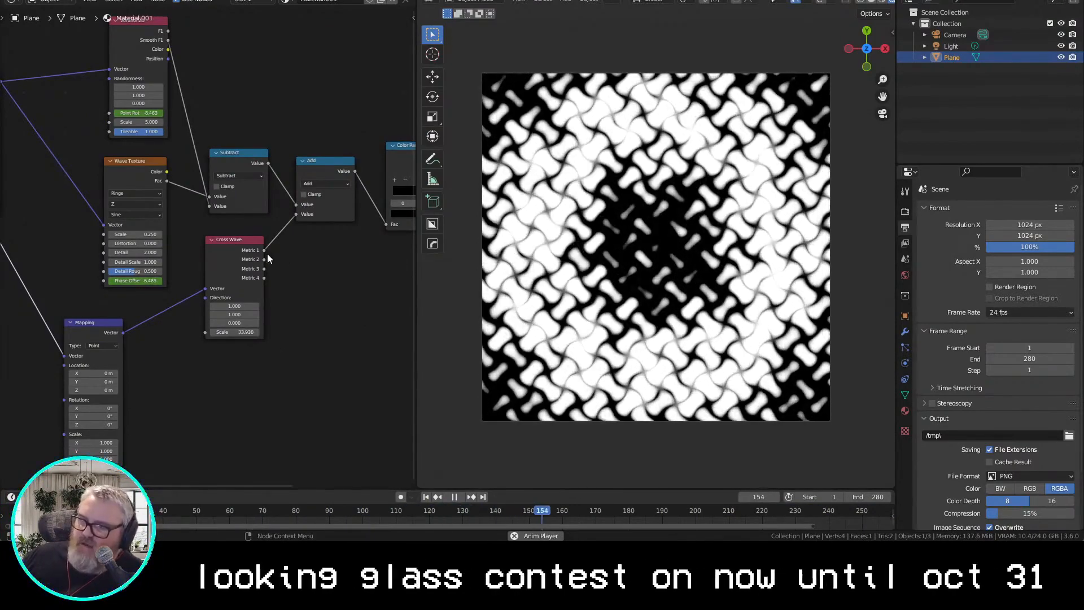
# Feed Add's second Value from Cross Wave's Metric 4 output instead, and undo a trial change to the Direction values
pyautogui.moveTo(225, 253); pyautogui.dragTo(299, 215)
pyautogui.moveTo(257, 278); pyautogui.dragTo(302, 214)
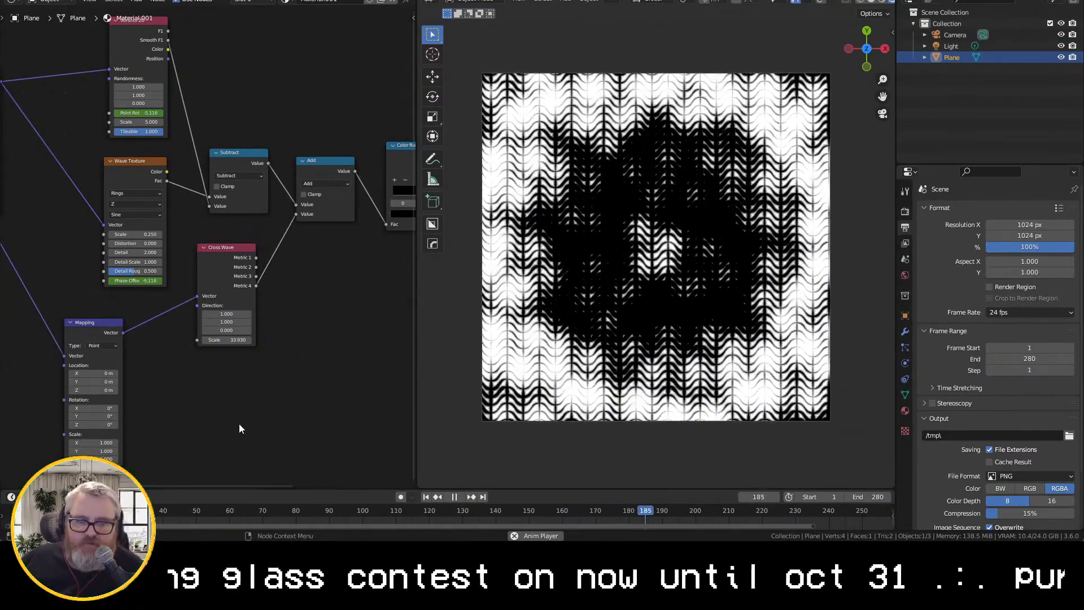
pyautogui.moveTo(229, 322); pyautogui.dragTo(169, 340)
pyautogui.hotkey('ctrl', 'z')
pyautogui.hotkey('ctrl', 'z')
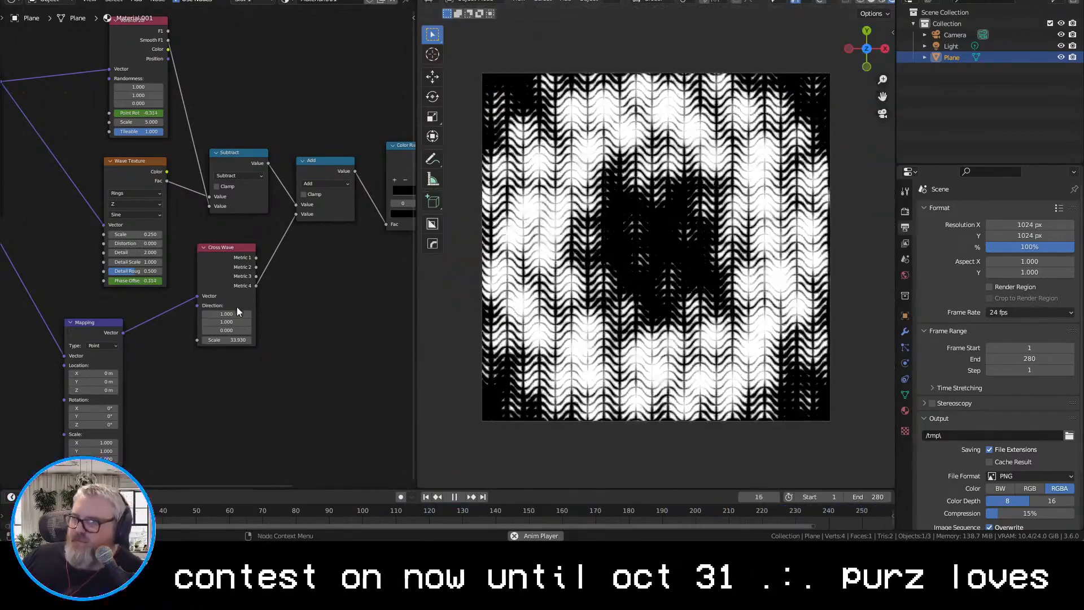
# Try the Wave Texture's rings direction on the Y axis and on the X axis
pyautogui.click(50, 263)
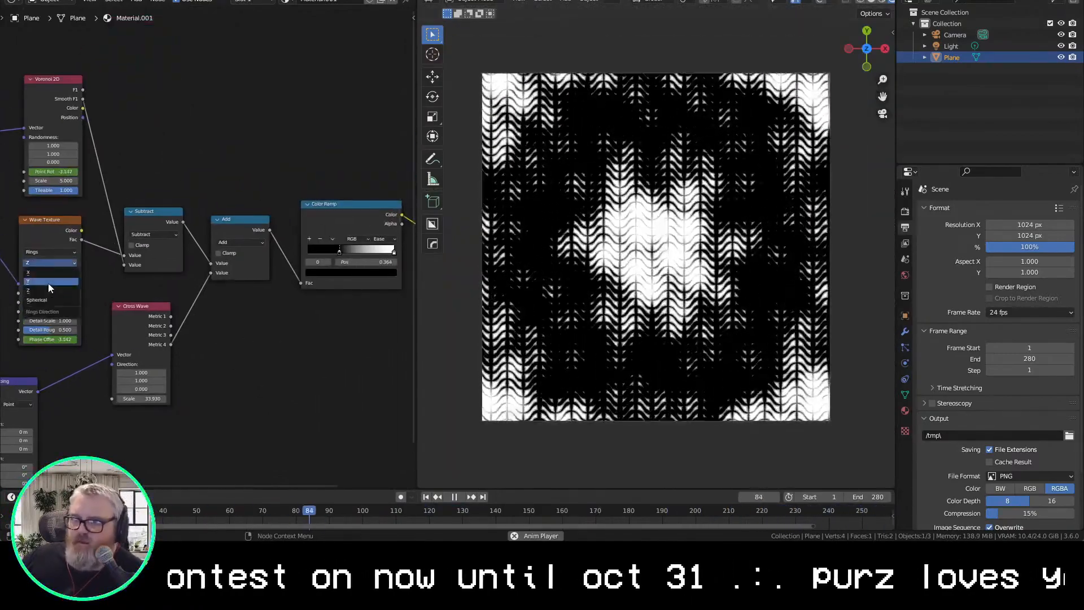
pyautogui.click(49, 282)
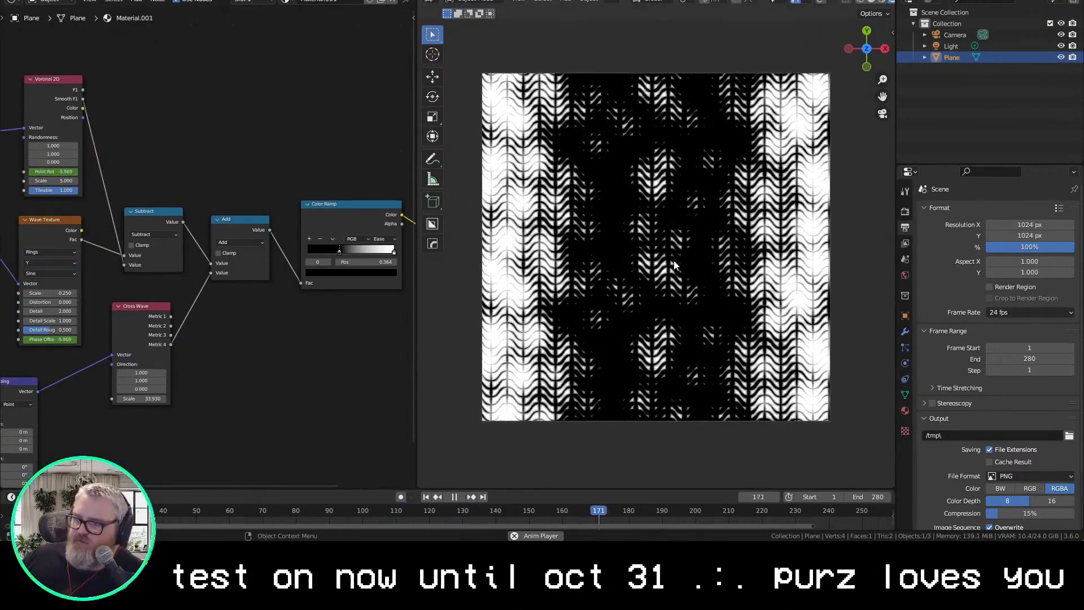
pyautogui.click(49, 263)
pyautogui.click(47, 272)
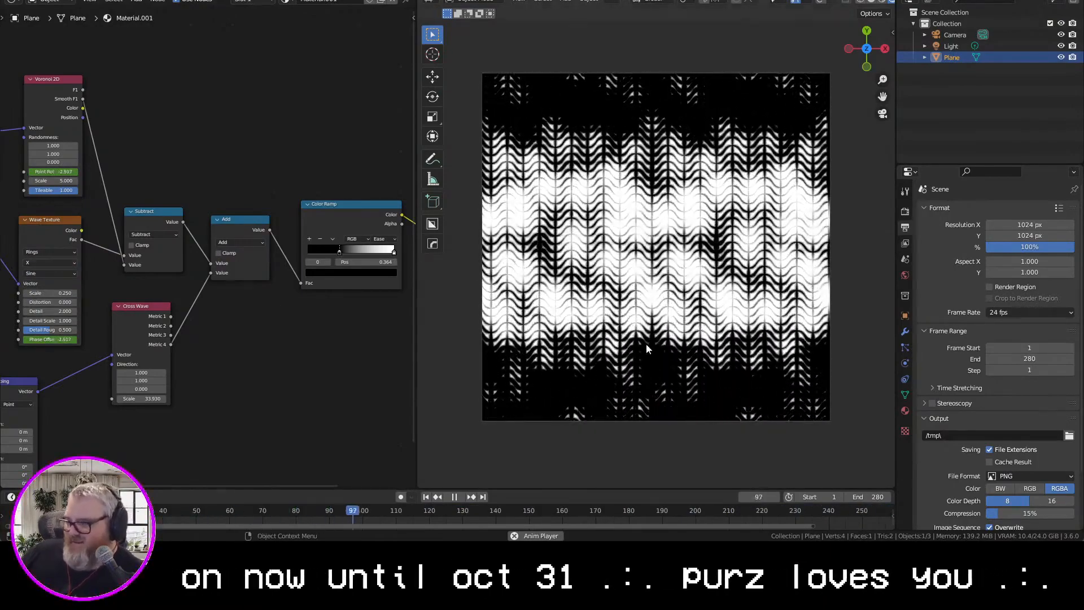
# Try larger Scale values on the Wave Texture, such as 2.000 and 3.130, and set it back to 0.250
pyautogui.moveTo(223, 364); pyautogui.dragTo(339, 327, button='middle')
pyautogui.moveTo(339, 327); pyautogui.dragTo(352, 392, button='middle')
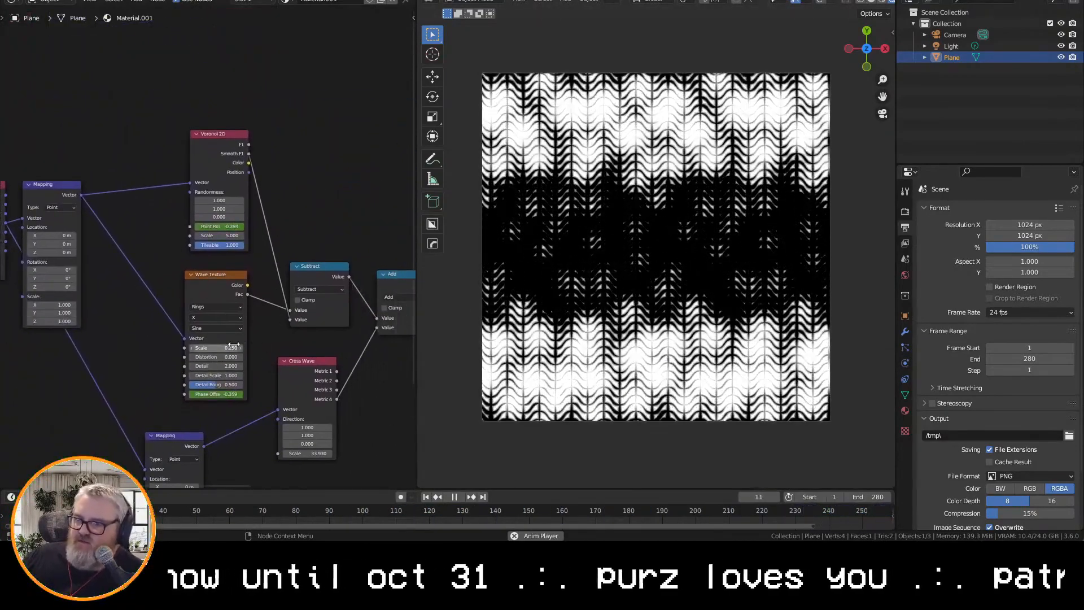
pyautogui.moveTo(219, 347); pyautogui.dragTo(240, 348)
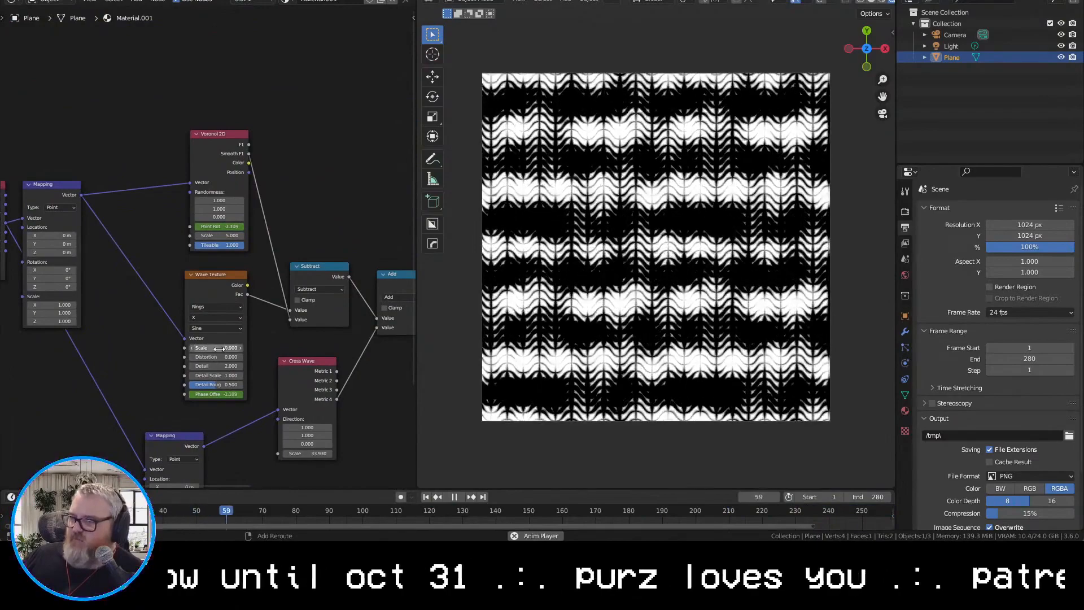
pyautogui.doubleClick(219, 349)
pyautogui.write('1')
pyautogui.press('Return')
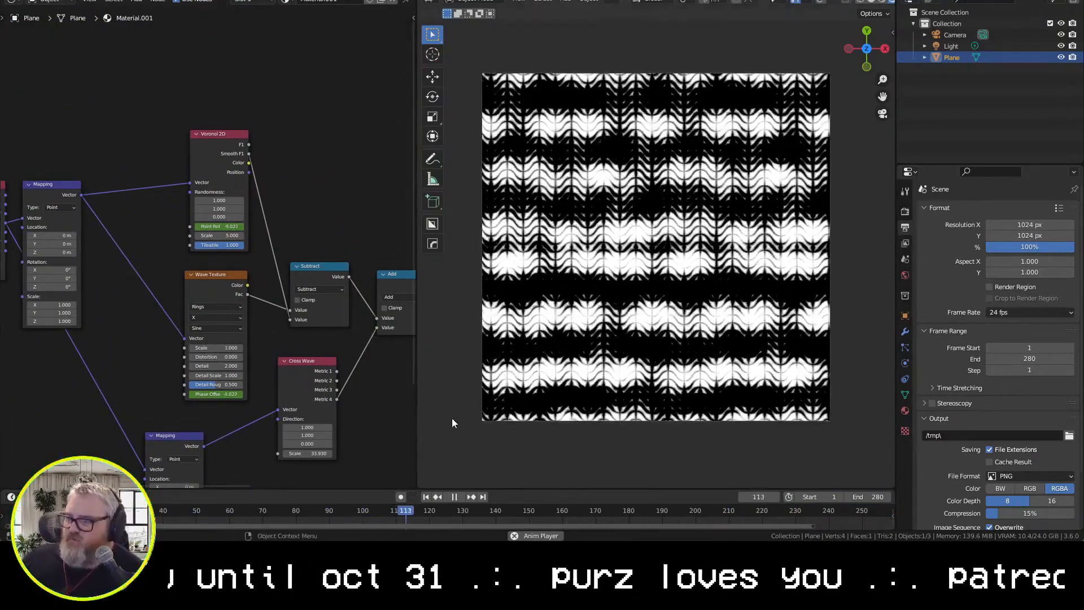
pyautogui.moveTo(213, 347); pyautogui.dragTo(216, 348)
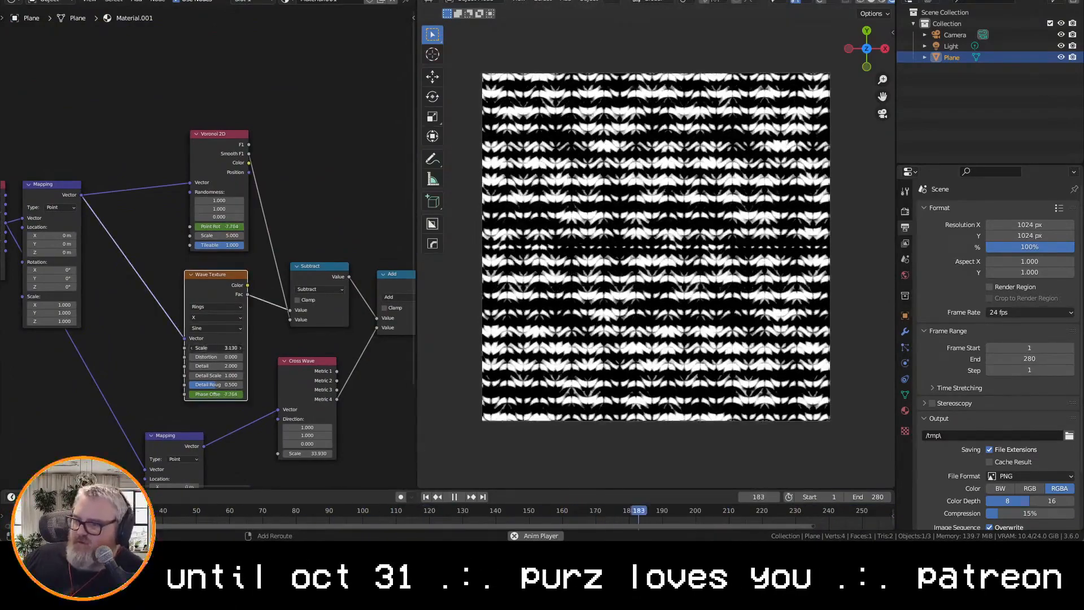
pyautogui.doubleClick(226, 348)
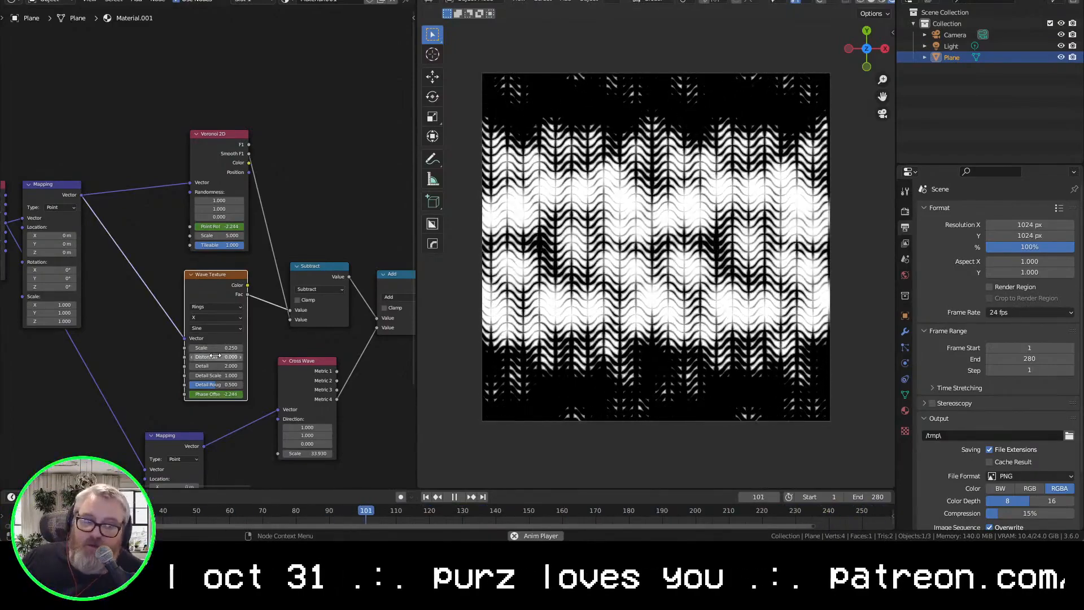
# Try a Distortion of about 111.700 on the Wave Texture and reset it to 0
pyautogui.moveTo(214, 356); pyautogui.dragTo(260, 356)
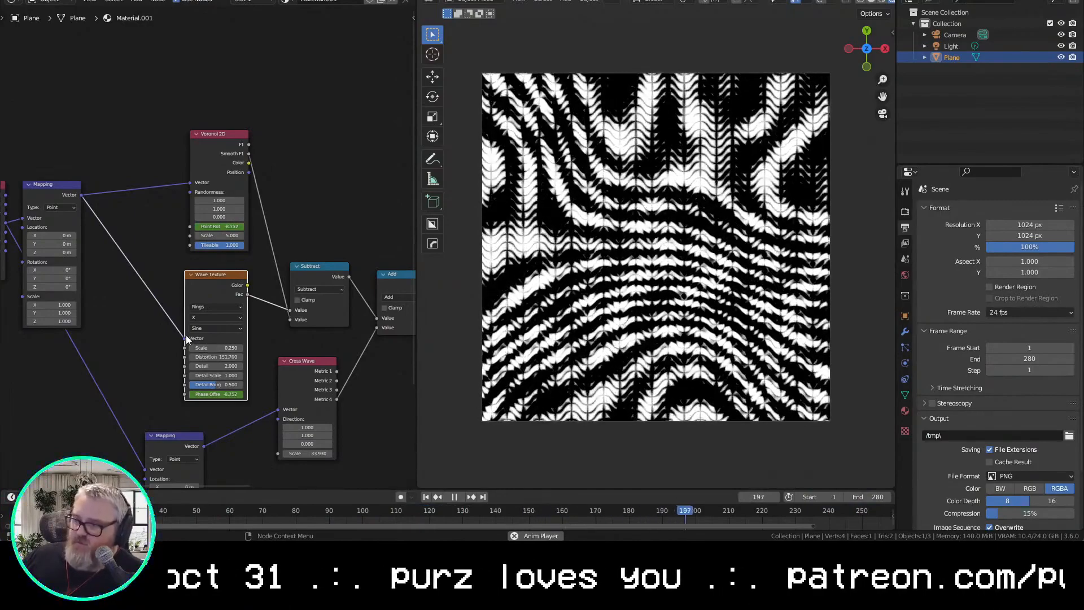
pyautogui.click(214, 357)
pyautogui.write('0')
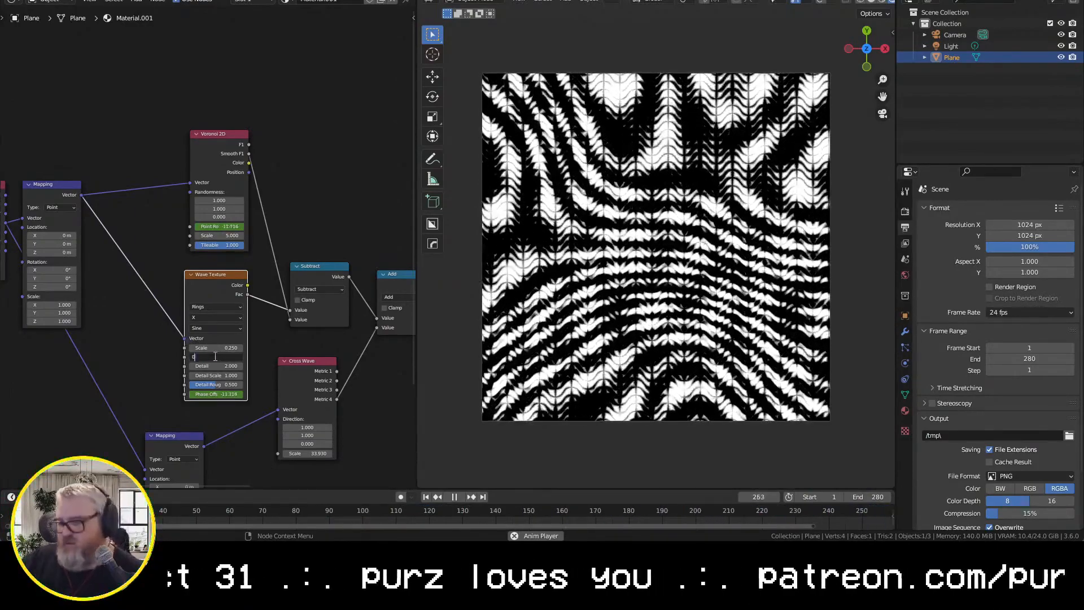
pyautogui.press('Return')
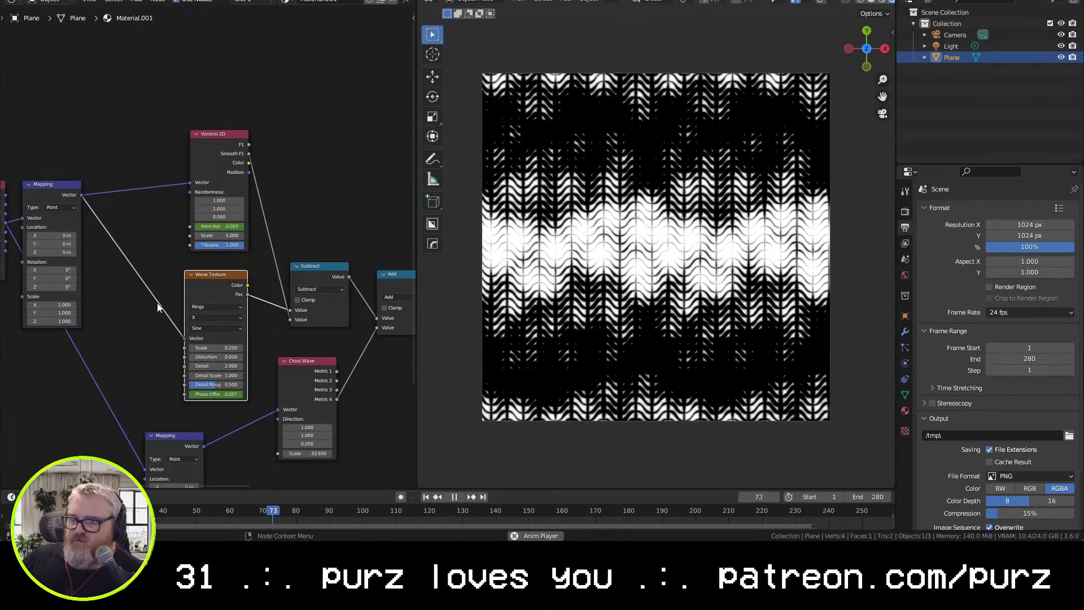
# Compare the Z rings direction on the Wave Texture, settle on Y, and set its Scale to 0.500
pyautogui.click(210, 319)
pyautogui.click(208, 345)
pyautogui.click(205, 316)
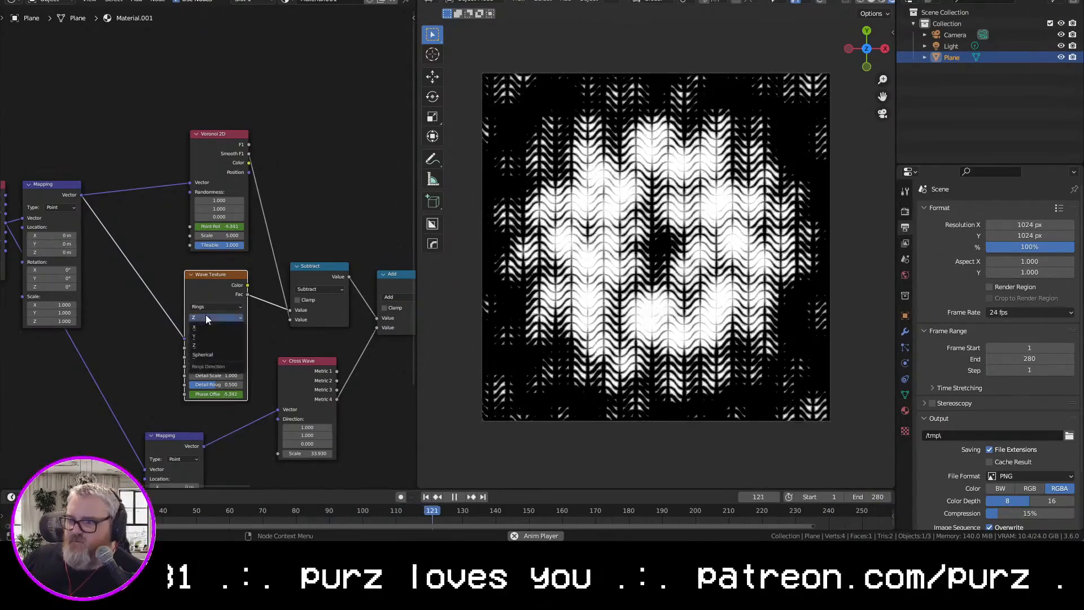
pyautogui.click(205, 337)
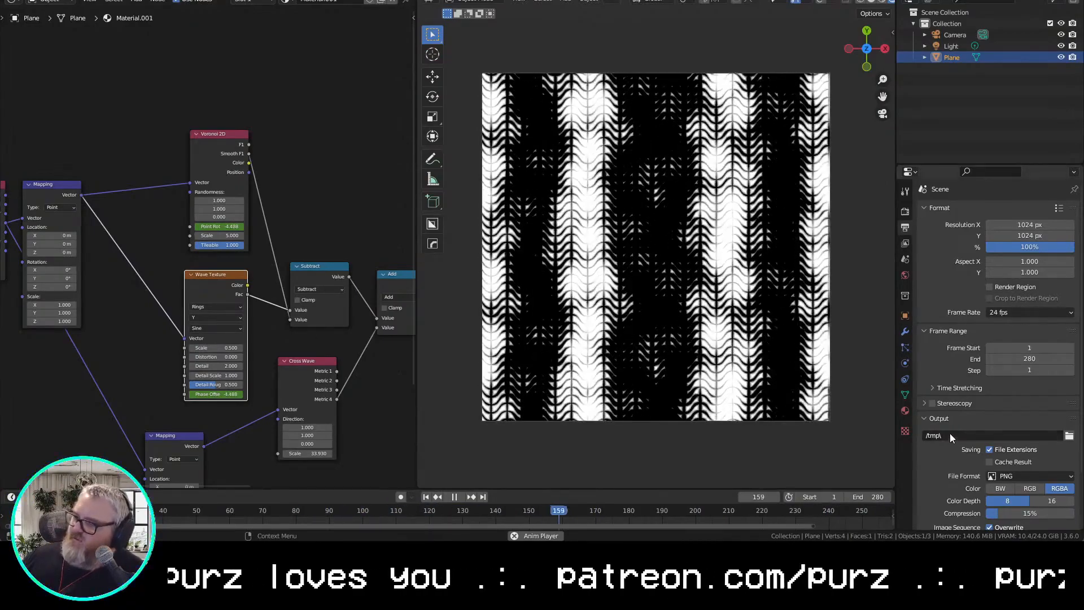
# Set the render output path to C:\tmp\cross_wave_waves\ and the file format to FFmpeg Video
pyautogui.press('space')
pyautogui.click(948, 435)
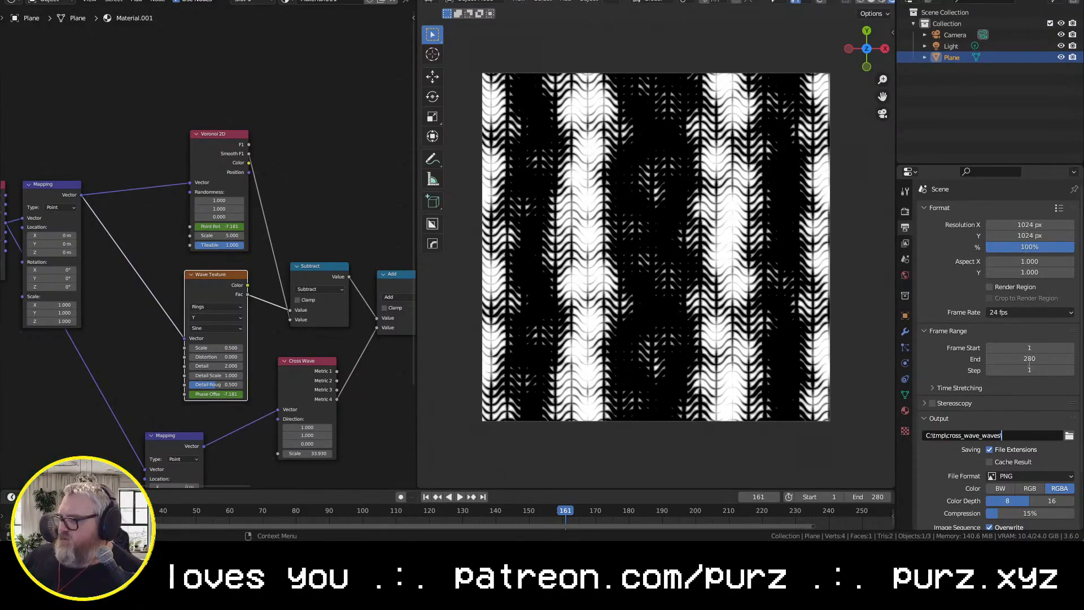
pyautogui.click(1039, 476)
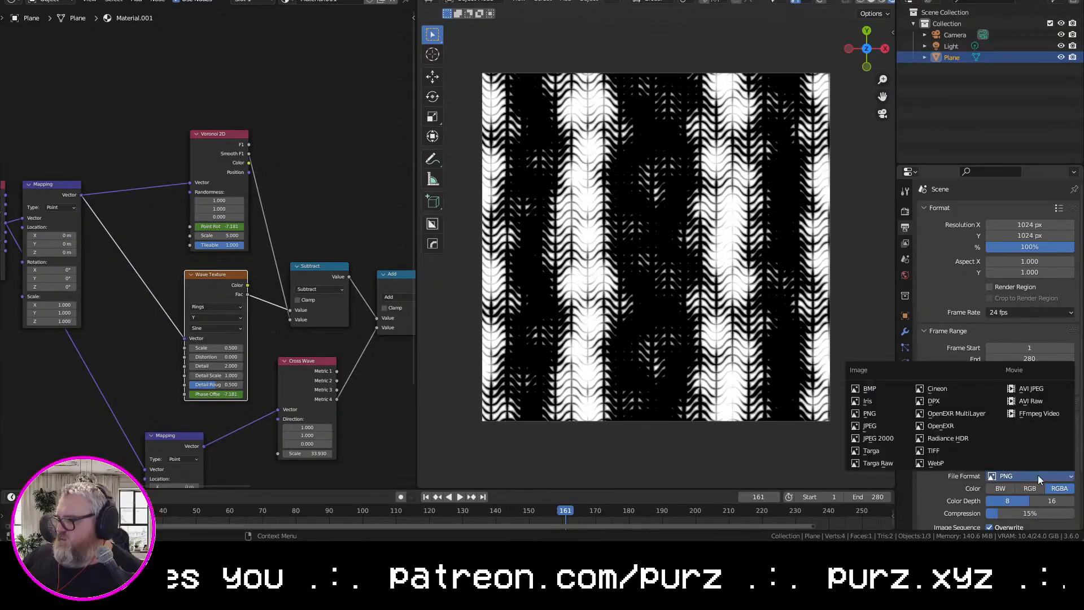
pyautogui.click(1042, 413)
pyautogui.scroll(-2, 998, 487)
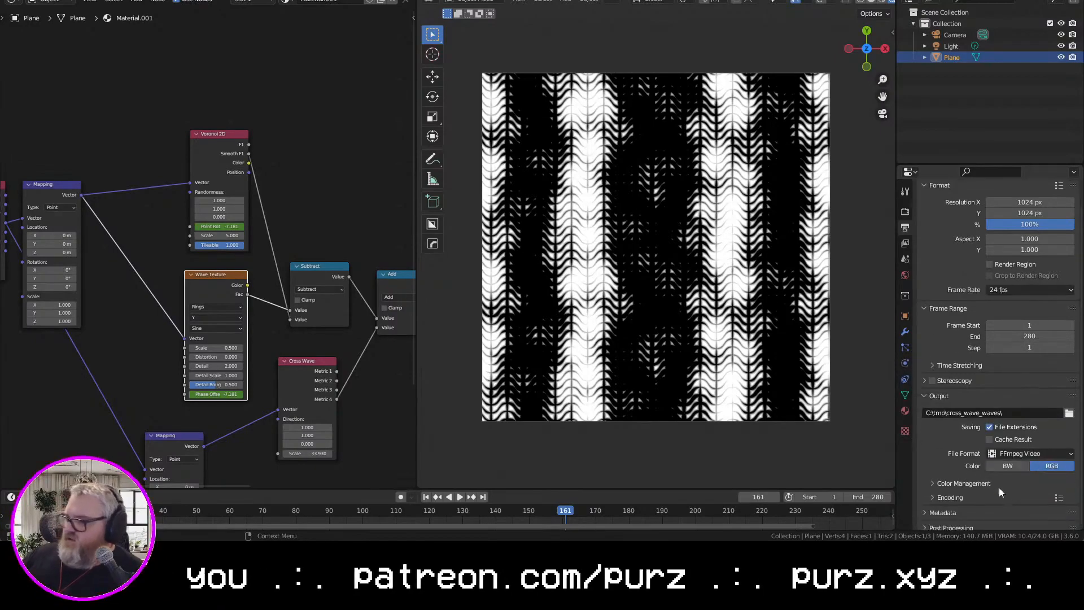
# Expand the output's encoding settings and choose MPEG-4 as the video container
pyautogui.click(968, 478)
pyautogui.scroll(-6, 985, 475)
pyautogui.click(963, 377)
pyautogui.click(954, 491)
pyautogui.scroll(-9, 1022, 443)
pyautogui.click(1030, 414)
pyautogui.click(1025, 464)
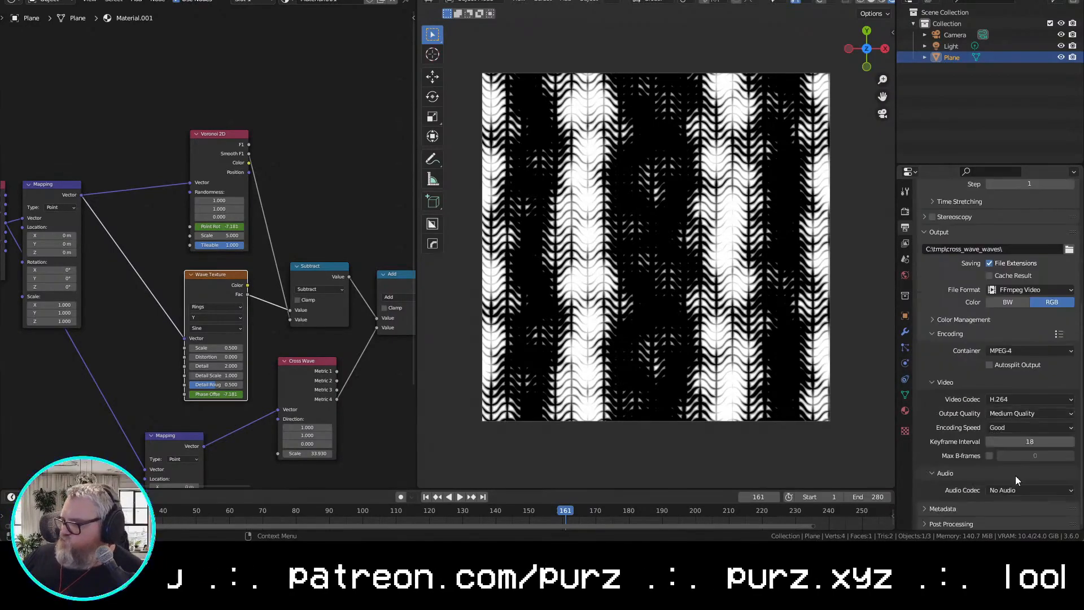
# Render the pattern animation and switch to the ComfyUI workflow
pyautogui.click(65, 1)
pyautogui.click(73, 6)
pyautogui.click(733, 471)
pyautogui.click(599, 554)
pyautogui.click(497, 555)
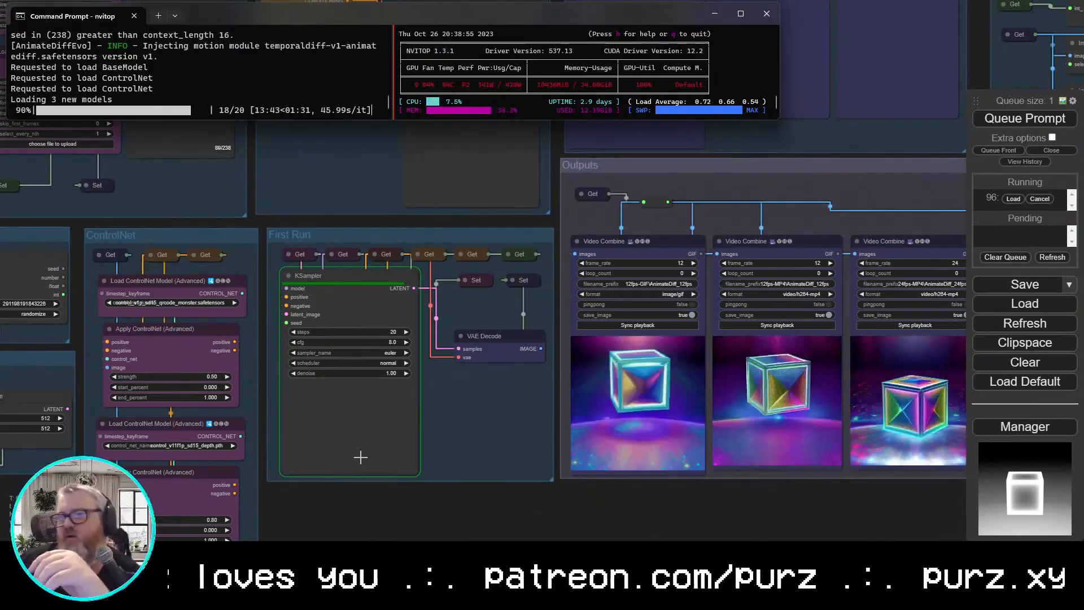
# Save the 24 fps Video Combine output to Downloads as AnimateDiff_24fps_00015_.mp4
pyautogui.moveTo(89, 514); pyautogui.dragTo(480, 406)
pyautogui.moveTo(846, 415); pyautogui.dragTo(284, 438)
pyautogui.scroll(-1, 314, 336)
pyautogui.moveTo(219, 554)
pyautogui.click(177, 487)
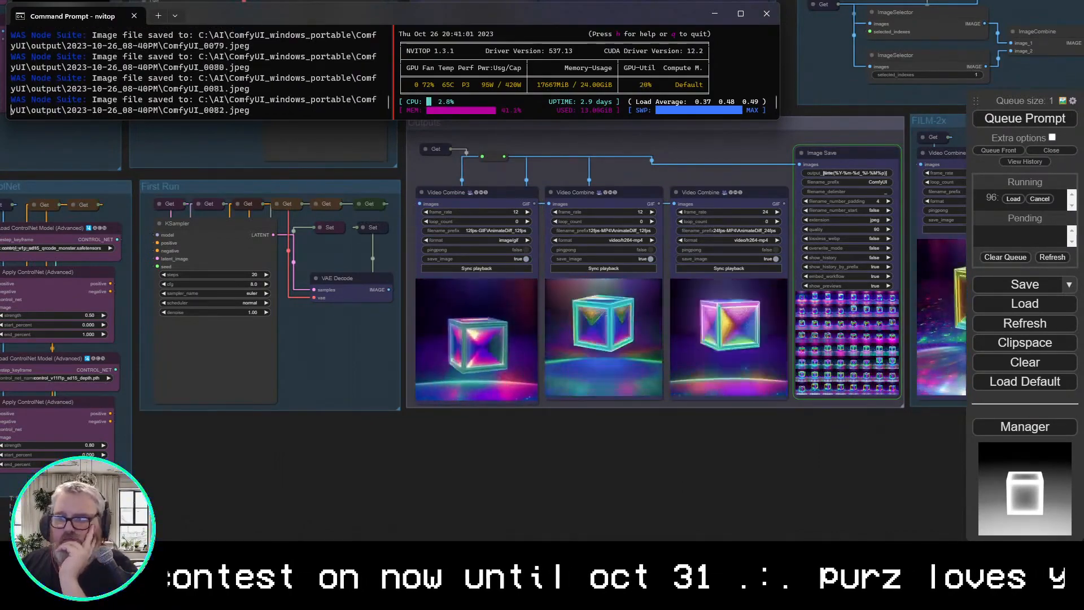
pyautogui.moveTo(753, 489); pyautogui.dragTo(536, 483)
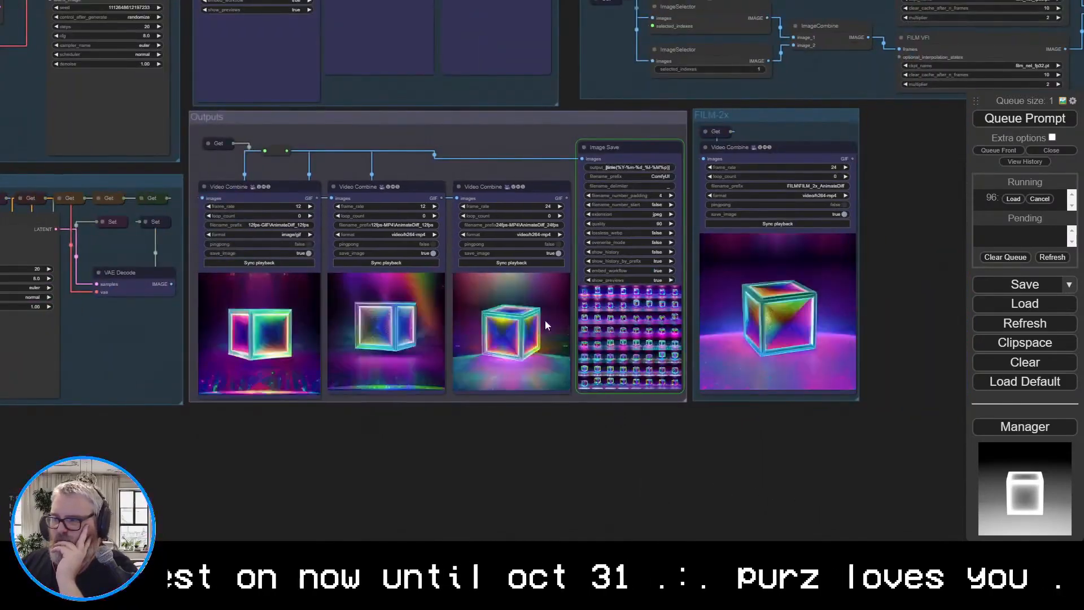
pyautogui.rightClick(526, 325)
pyautogui.click(547, 337)
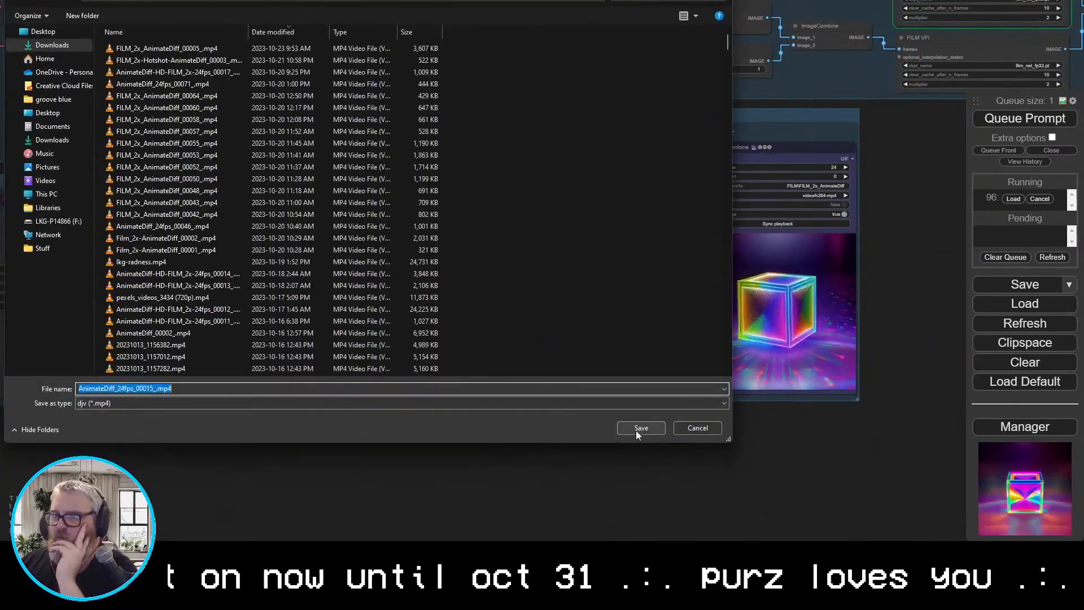
pyautogui.click(636, 430)
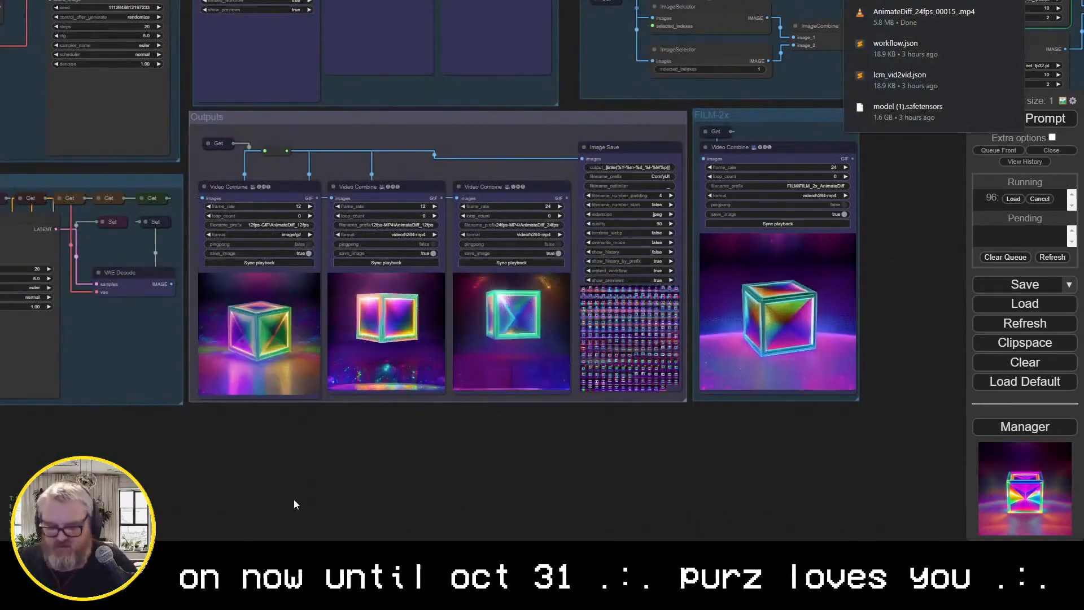
# Launch DaVinci Resolve and view the cube video outputs up close in ComfyUI
pyautogui.press('super')
pyautogui.write('reso')
pyautogui.press('Return')
pyautogui.moveTo(928, 121); pyautogui.dragTo(650, 291)
pyautogui.moveTo(622, 418); pyautogui.dragTo(743, 323)
pyautogui.scroll(10, 533, 514)
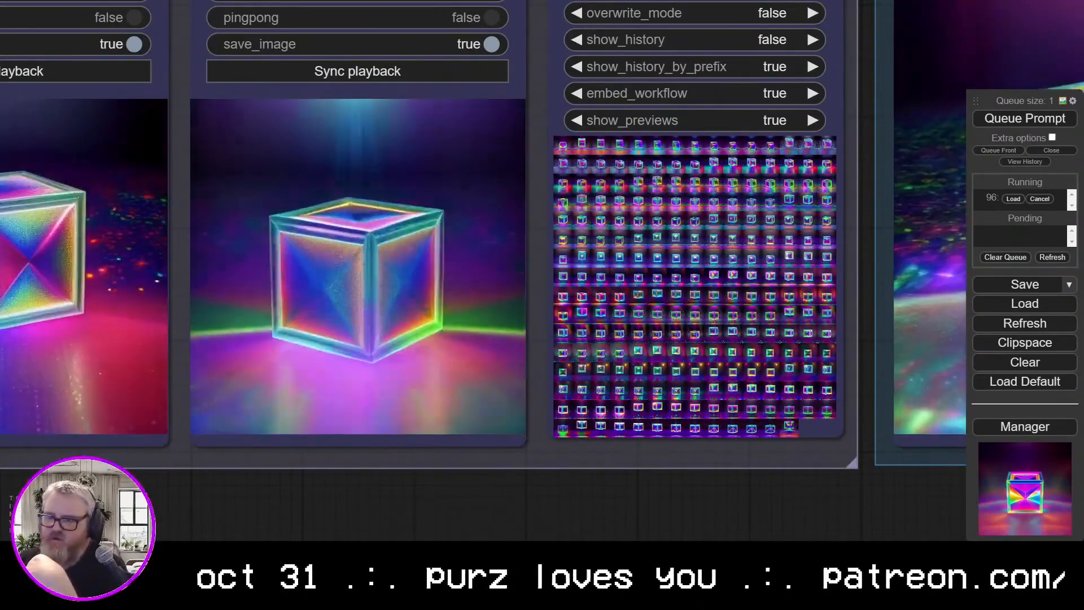
pyautogui.click(243, 579)
pyautogui.click(13, 15)
pyautogui.click(85, 241)
pyautogui.click(89, 253)
pyautogui.hotkey('alt', 'Tab')
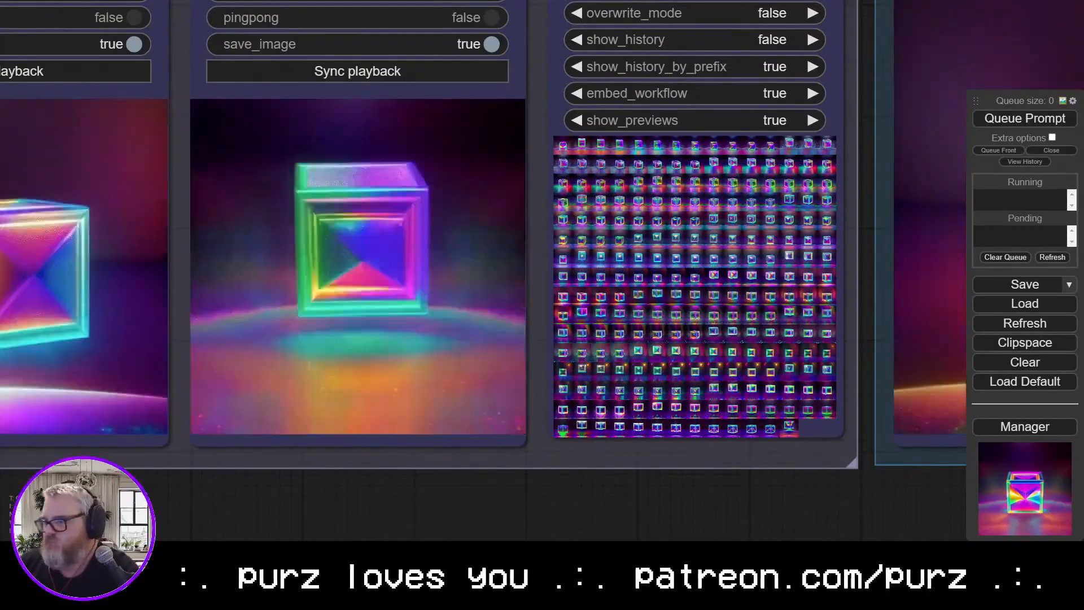
# Switch to DaVinci Resolve, open a new untitled project and go to the Edit page
pyautogui.hotkey('alt', 'Tab')
pyautogui.doubleClick(222, 147)
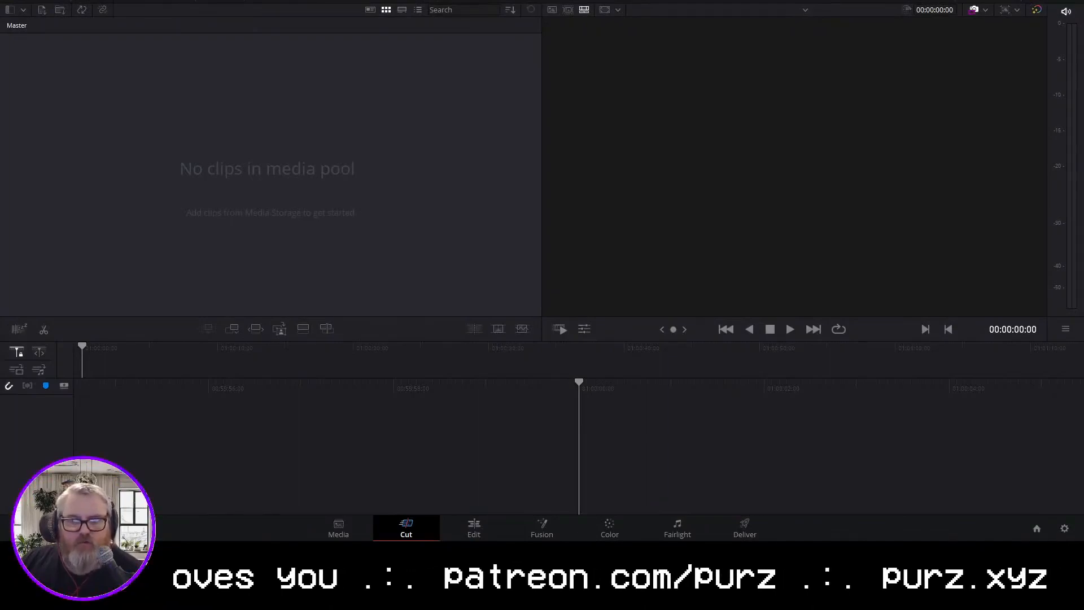
pyautogui.click(497, 525)
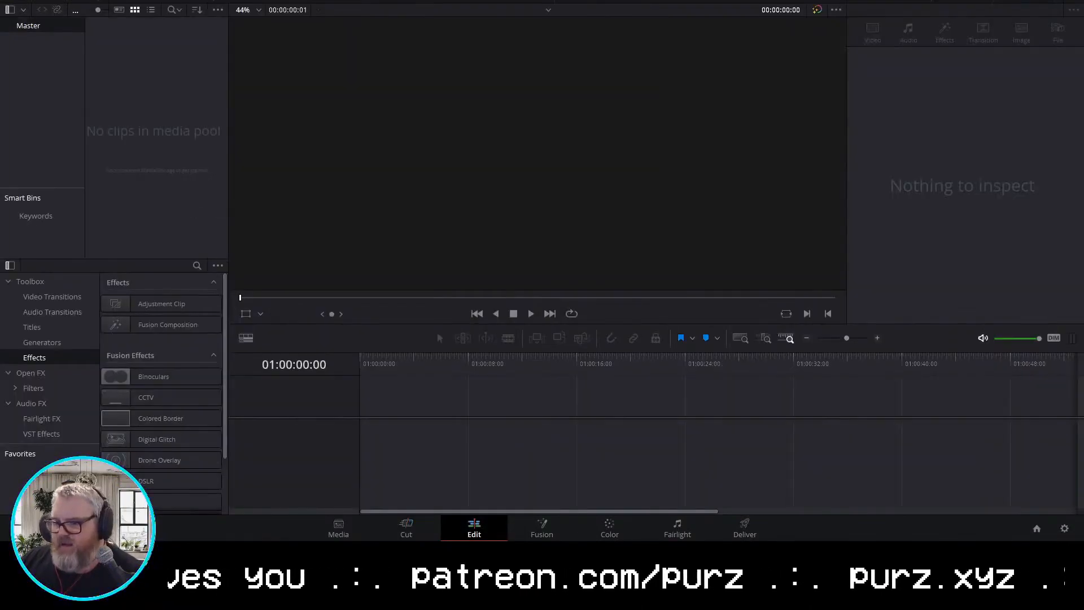
# Browse to the C:\AI\ComfyUI_windows_portable\ComfyUI\output folder in File Explorer
pyautogui.hotkey('alt', 'Tab')
pyautogui.click(453, 31)
pyautogui.write('C:\\ai\\com')
pyautogui.press('Down')
pyautogui.press('Down')
pyautogui.press('Down')
pyautogui.press('Down')
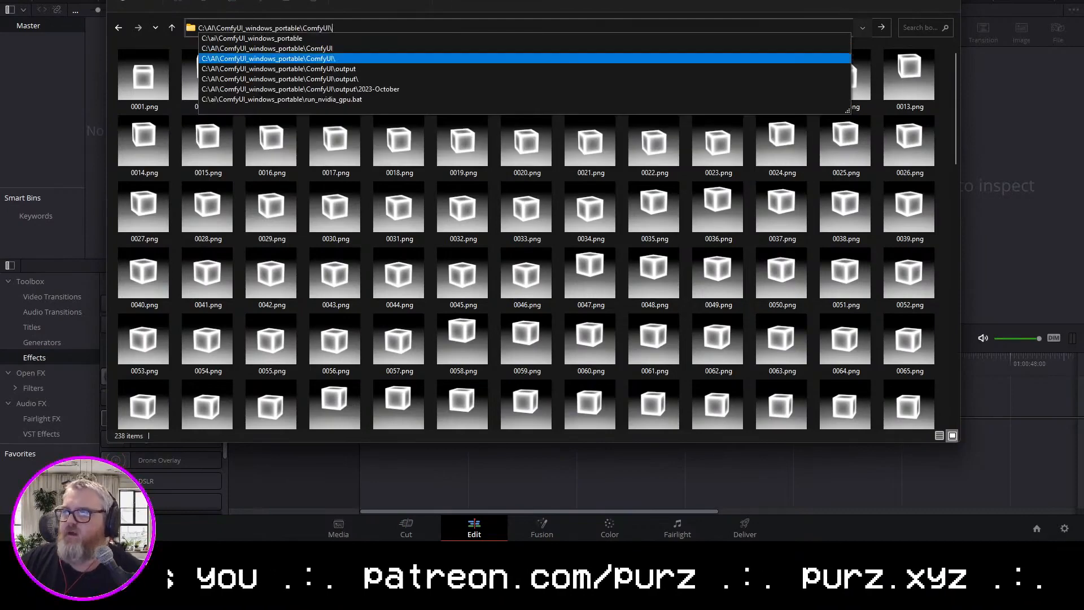
pyautogui.press('Return')
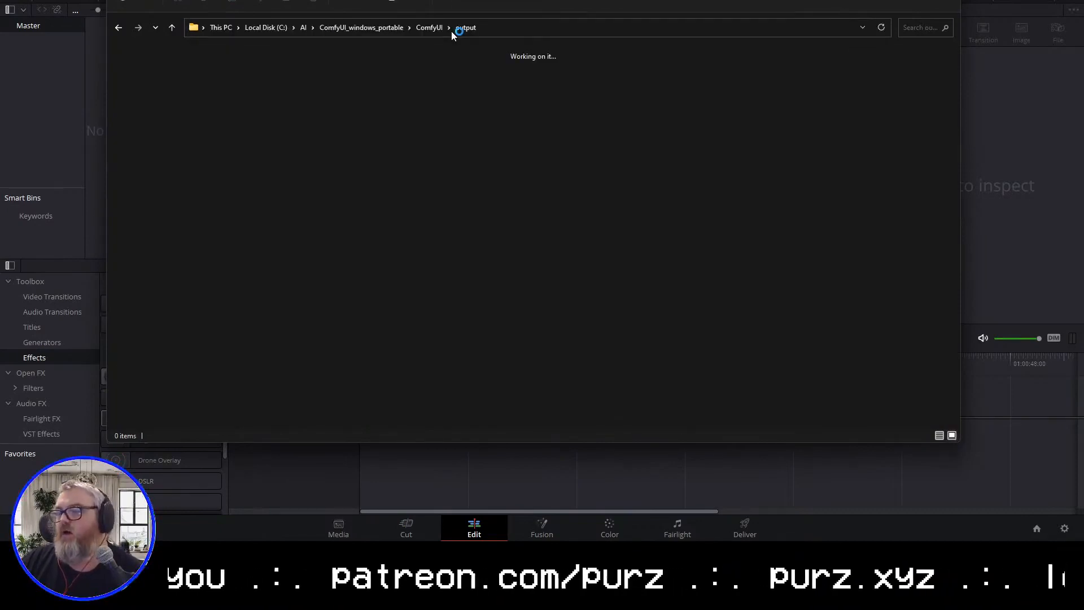
# Go to the Downloads folder and place AnimateDiff_24fps_00015_.mp4 at the start of a new timeline
pyautogui.click(504, 29)
pyautogui.write('downloads')
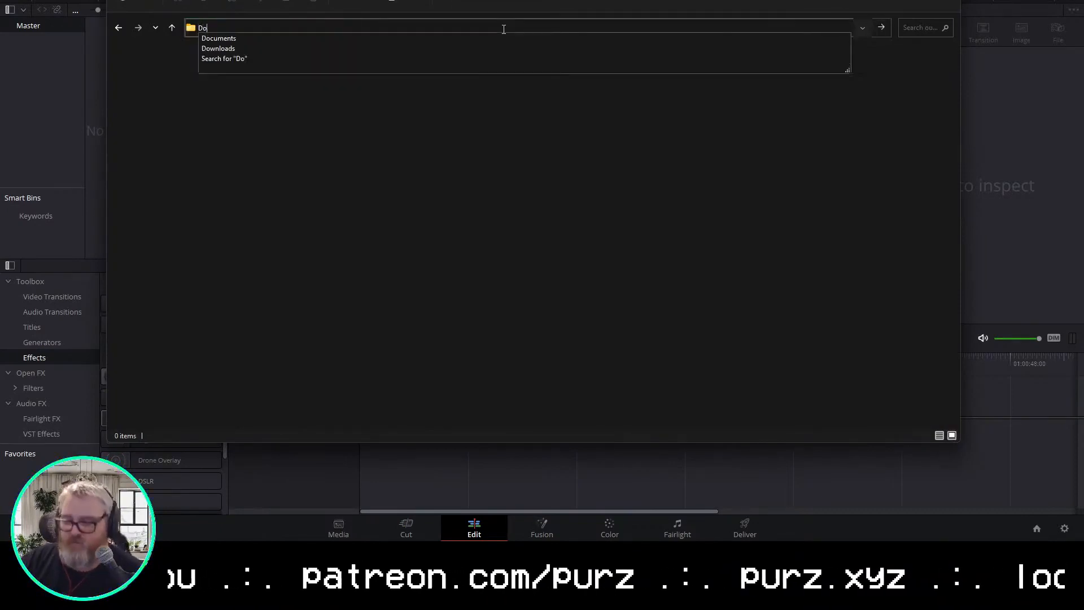
pyautogui.press('Return')
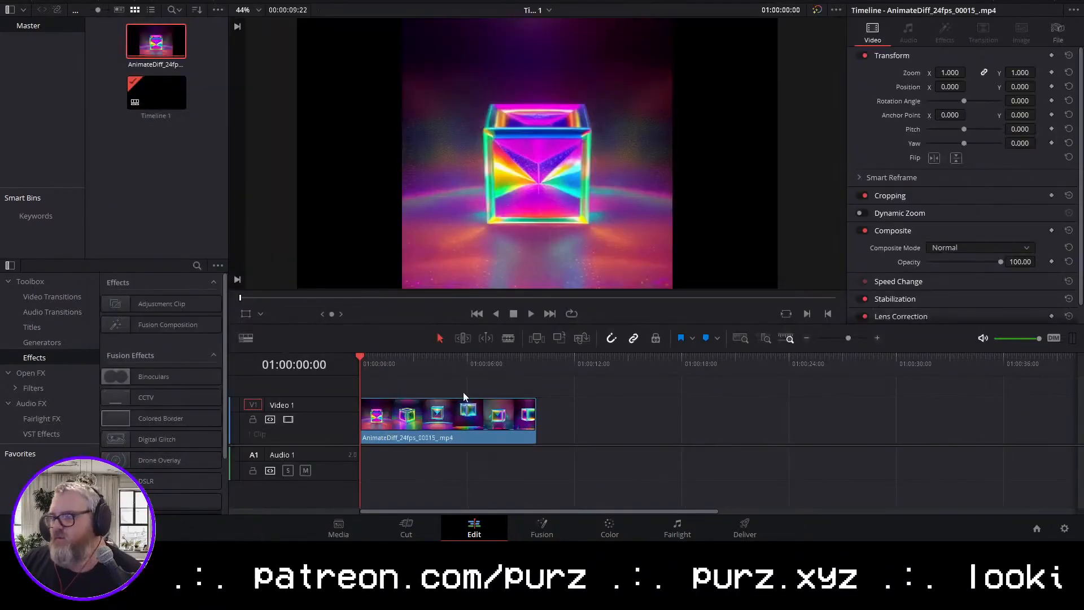
# Add Drums.wav from the Desktop folder to the start of Audio 1 and play the timeline briefly
pyautogui.click(404, 362)
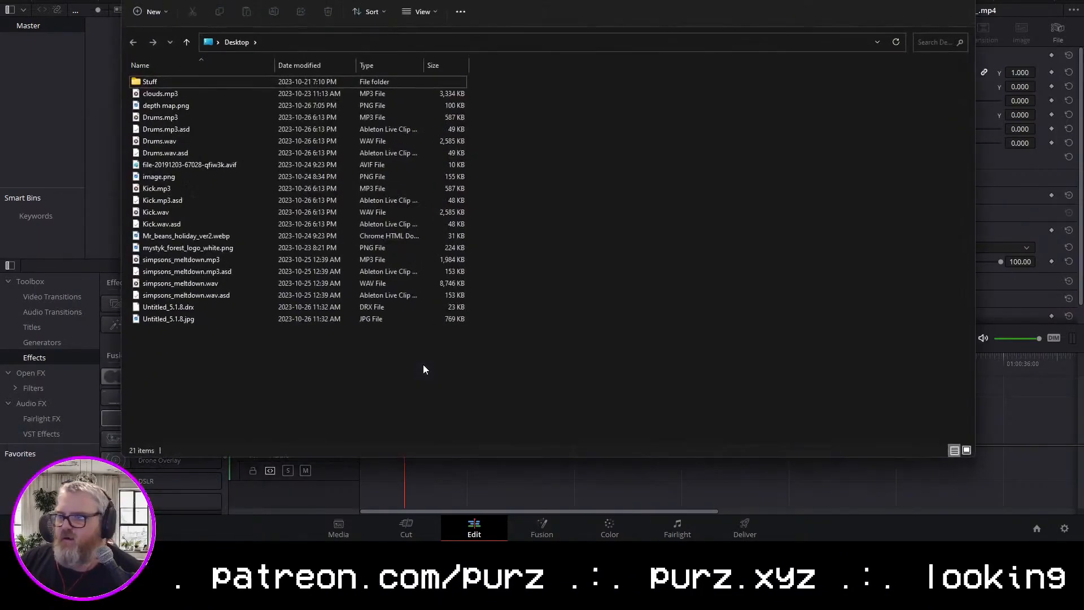
pyautogui.moveTo(171, 144); pyautogui.dragTo(368, 461)
pyautogui.press('space')
pyautogui.press('space')
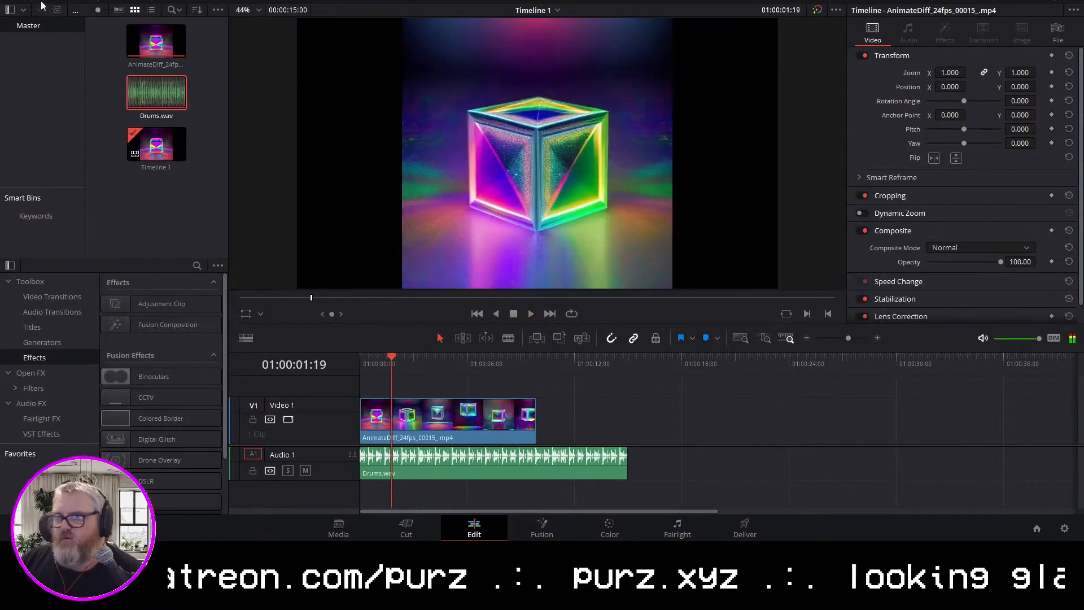
# Adjust the audio output in the Video and Audio I/O preferences
pyautogui.click(69, 1)
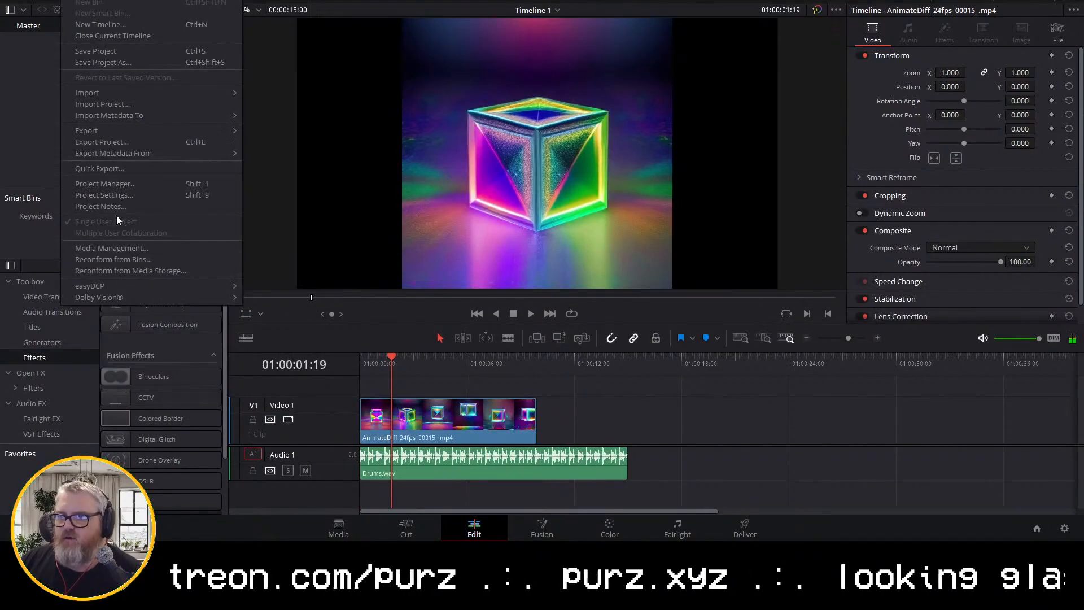
pyautogui.click(116, 194)
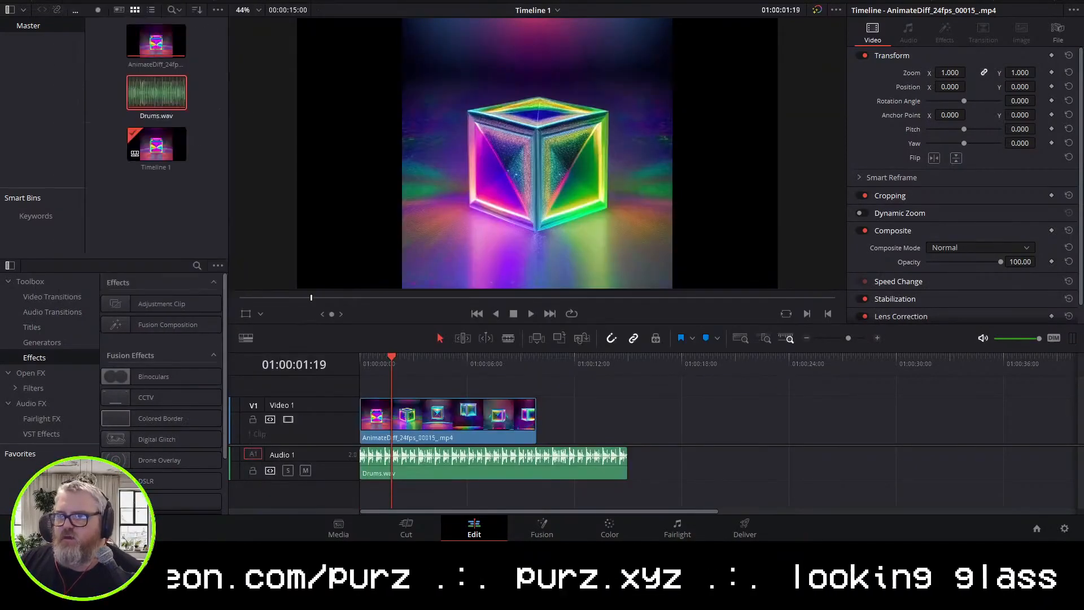
pyautogui.click(45, 37)
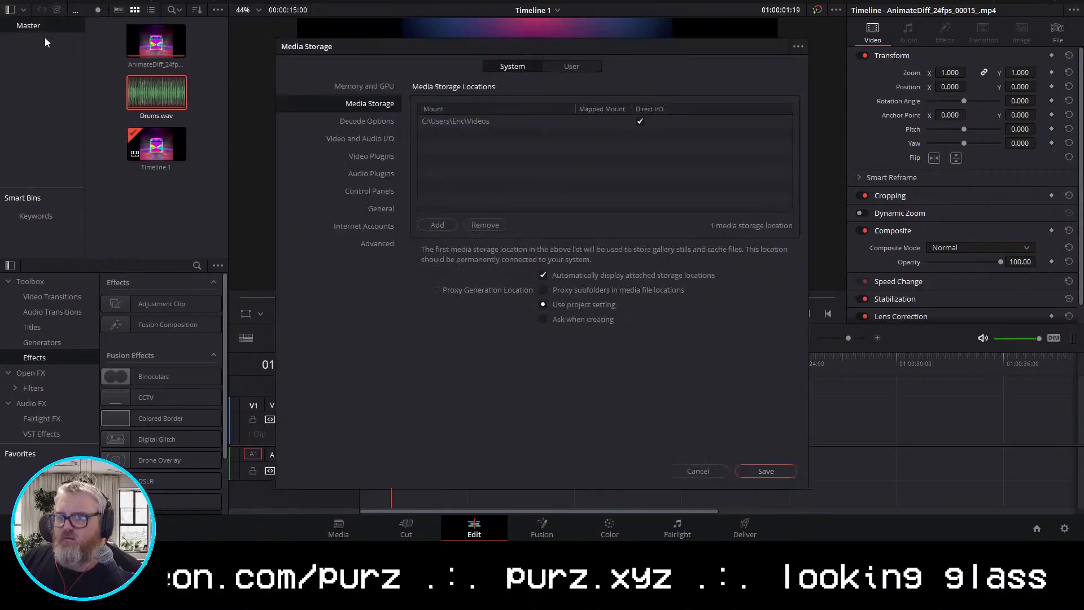
pyautogui.click(359, 140)
pyautogui.click(601, 251)
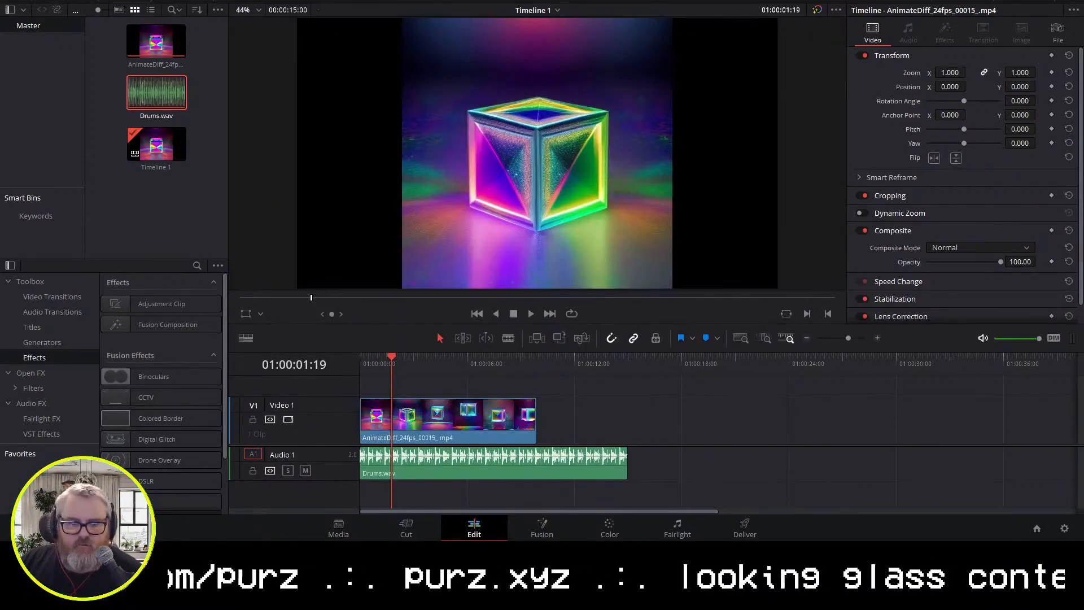
# Play the timeline with the drum track and lower the monitoring volume slightly
pyautogui.press('space')
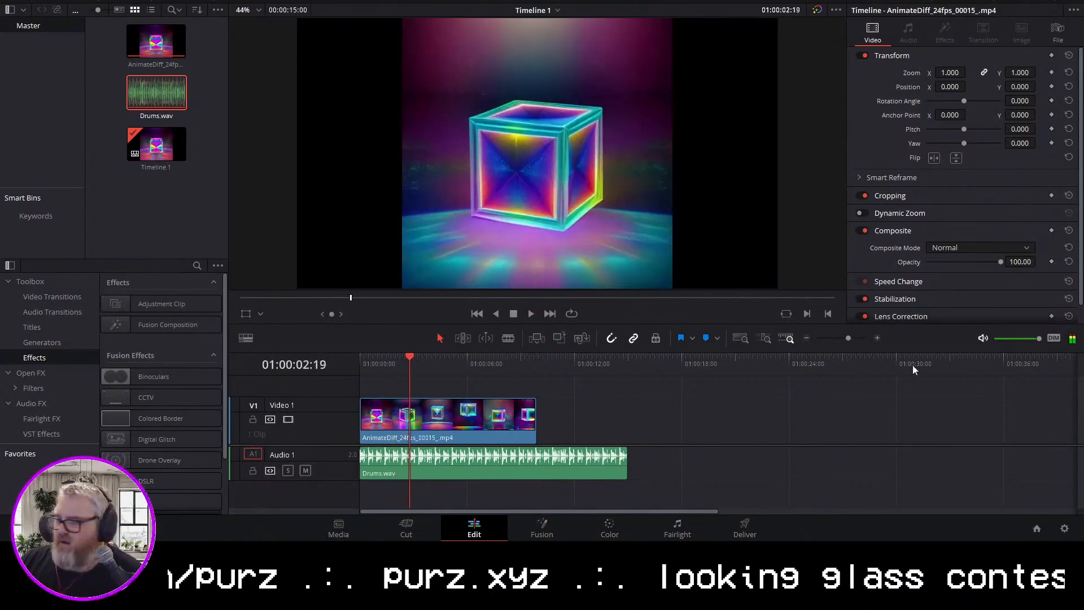
pyautogui.press('space')
pyautogui.moveTo(1039, 338); pyautogui.dragTo(1028, 337)
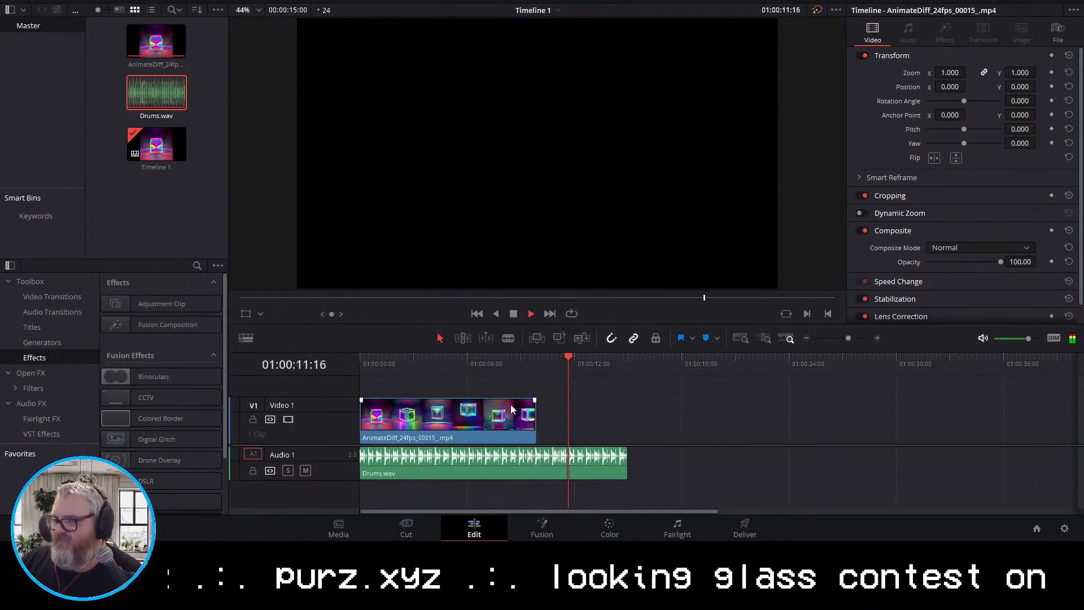
# Replay the cube clip from the start to check how its motion syncs with the drum hits
pyautogui.click(367, 365)
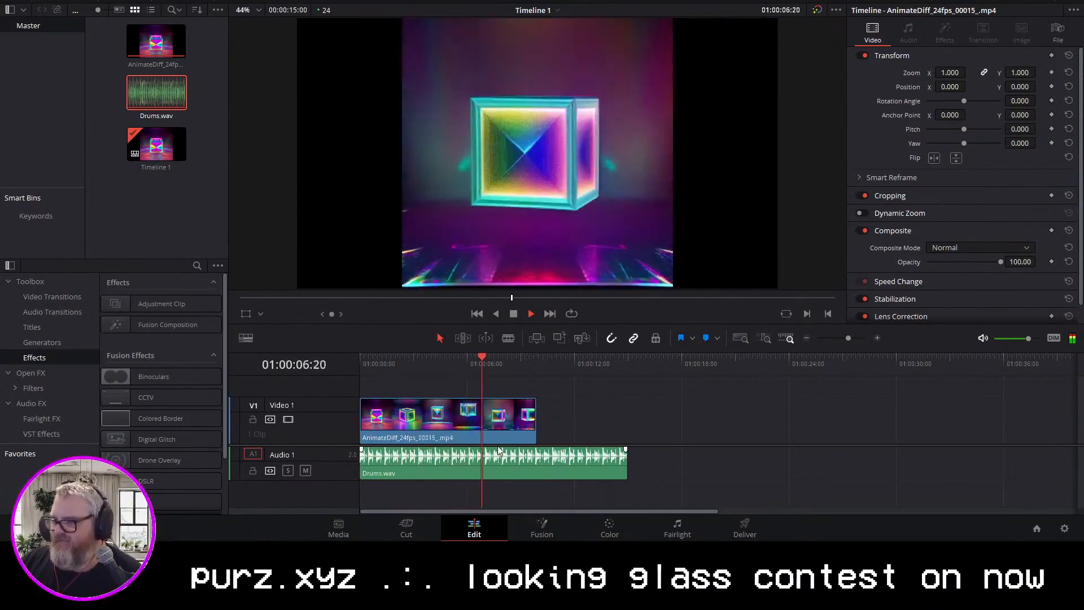
pyautogui.moveTo(848, 338); pyautogui.dragTo(856, 338)
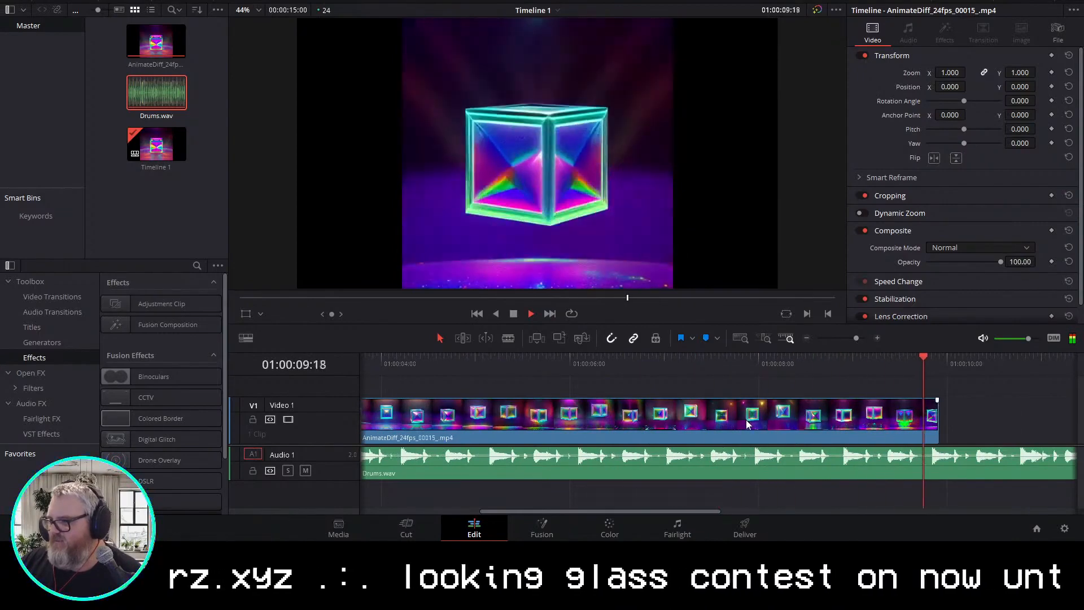
pyautogui.press('space')
pyautogui.press('Home')
pyautogui.press('space')
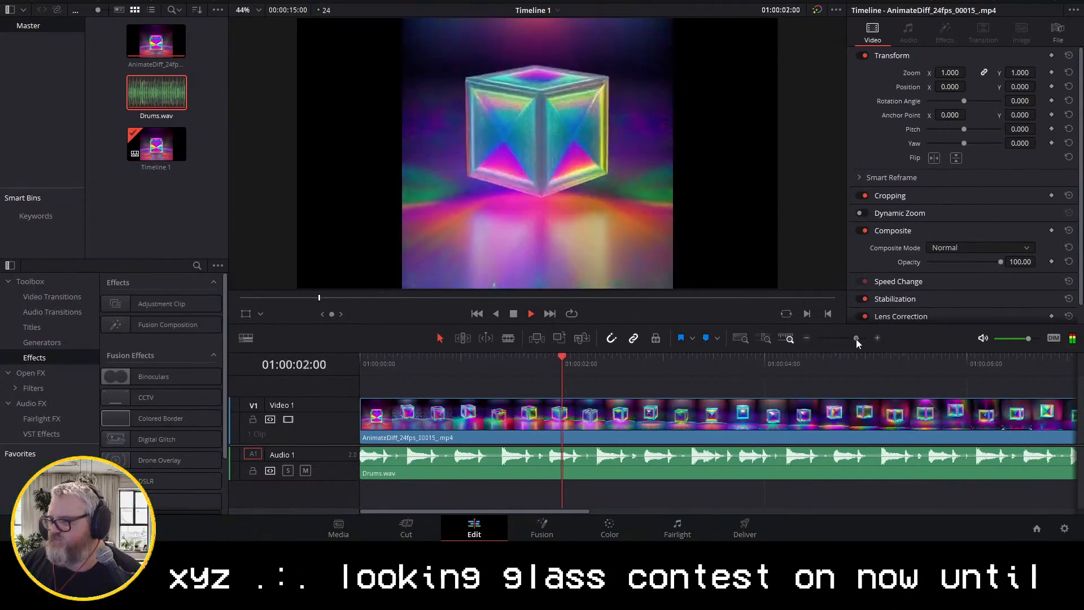
pyautogui.moveTo(856, 339); pyautogui.dragTo(850, 340)
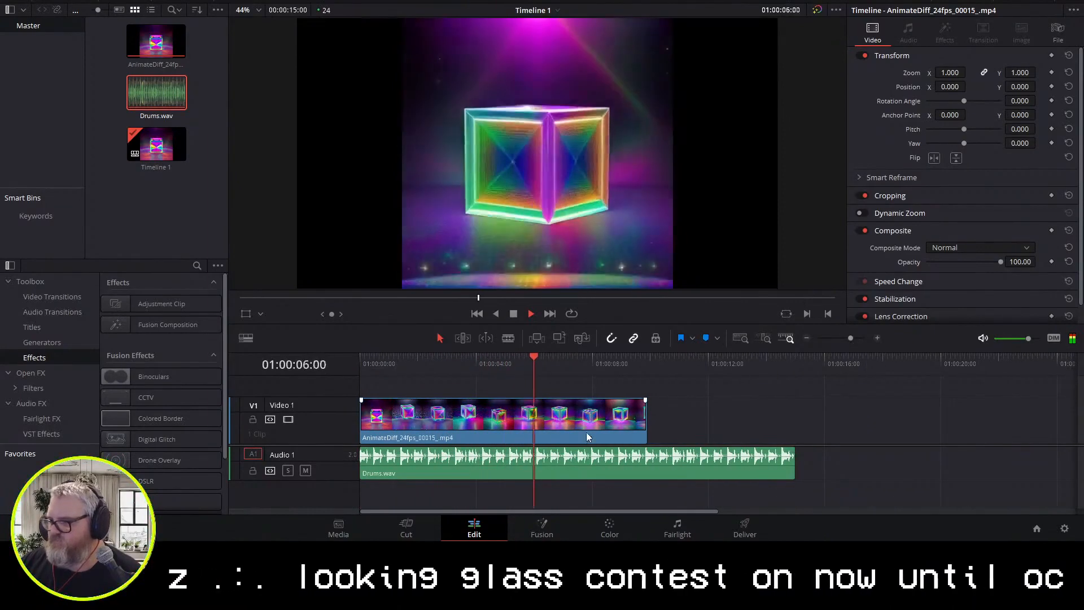
pyautogui.press('space')
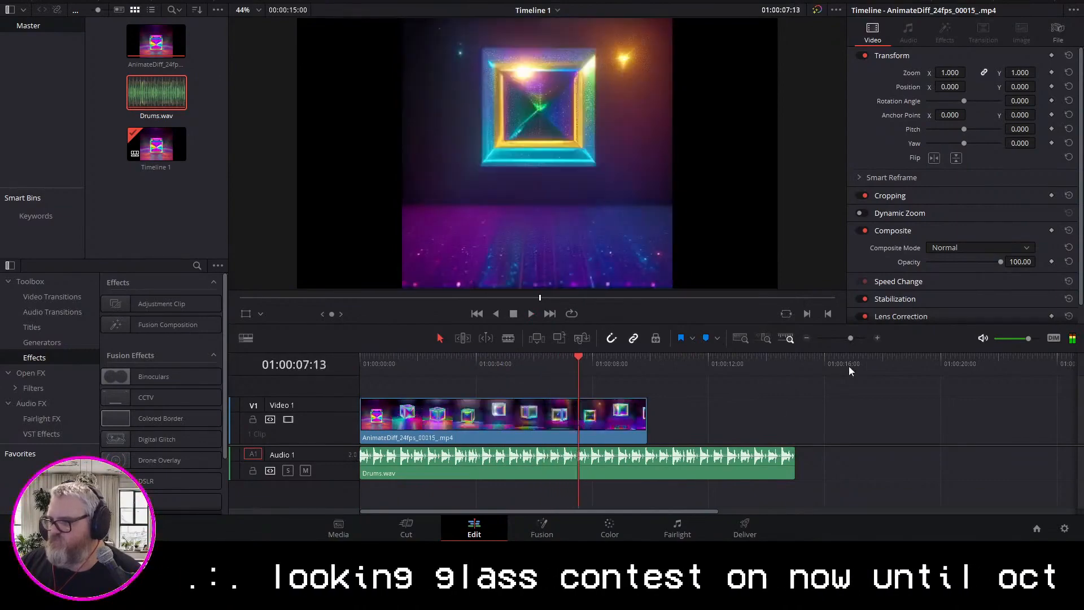
# Trim the cube clip at 01:00:07:12 and place a copy directly after it on Video 1, ending with the drums
pyautogui.hotkey('ctrl', '=')
pyautogui.hotkey('ctrl', '-')
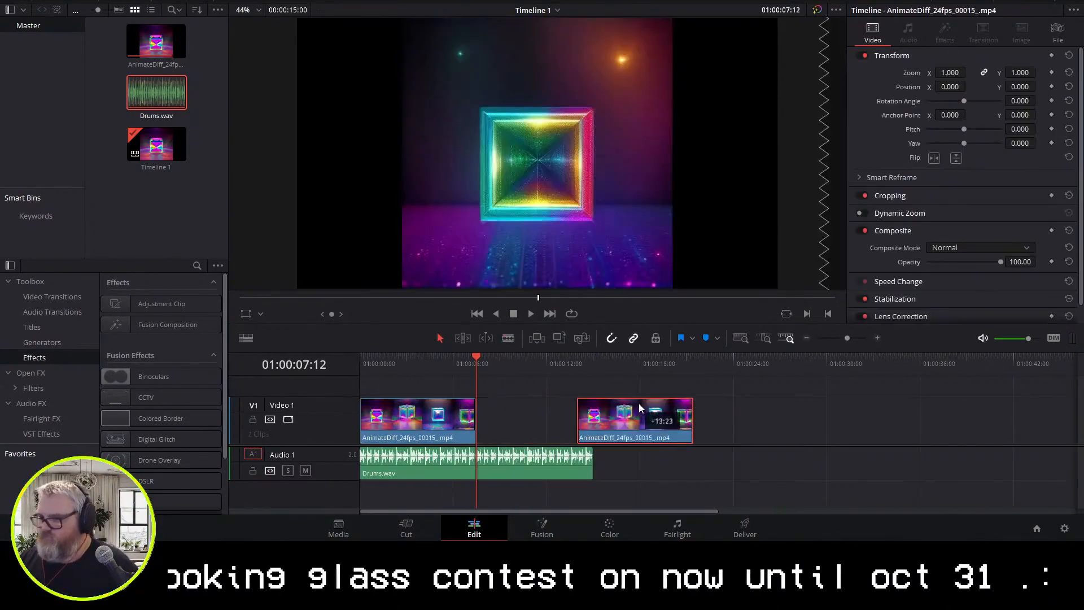
pyautogui.click(429, 364)
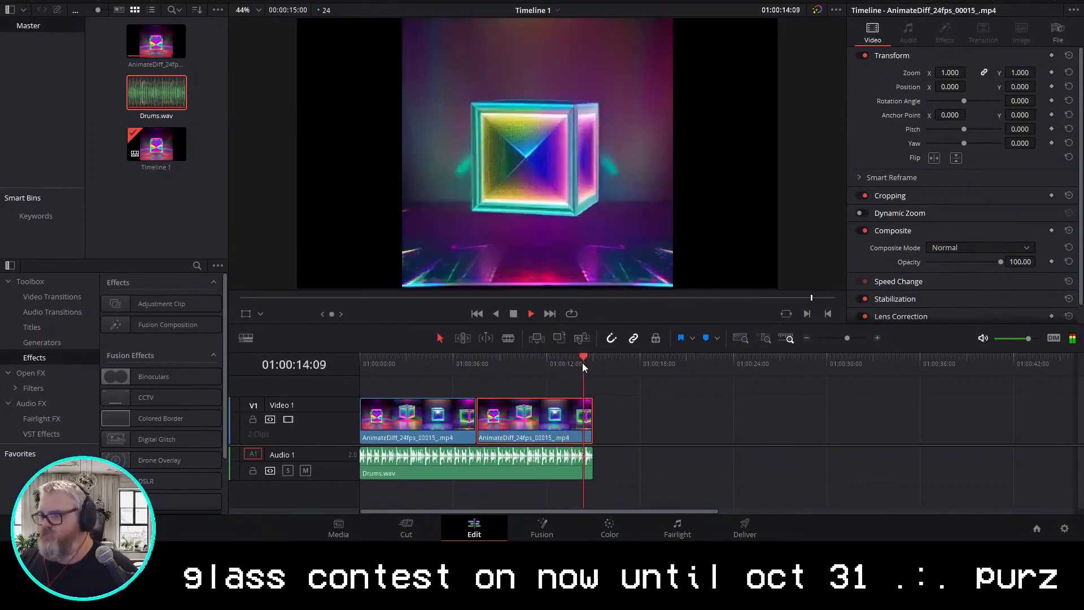
pyautogui.moveTo(581, 363); pyautogui.dragTo(360, 357)
# Set the project's timeline resolution to 512 x 512 and play the timeline from the start
pyautogui.hotkey('shift', '9')
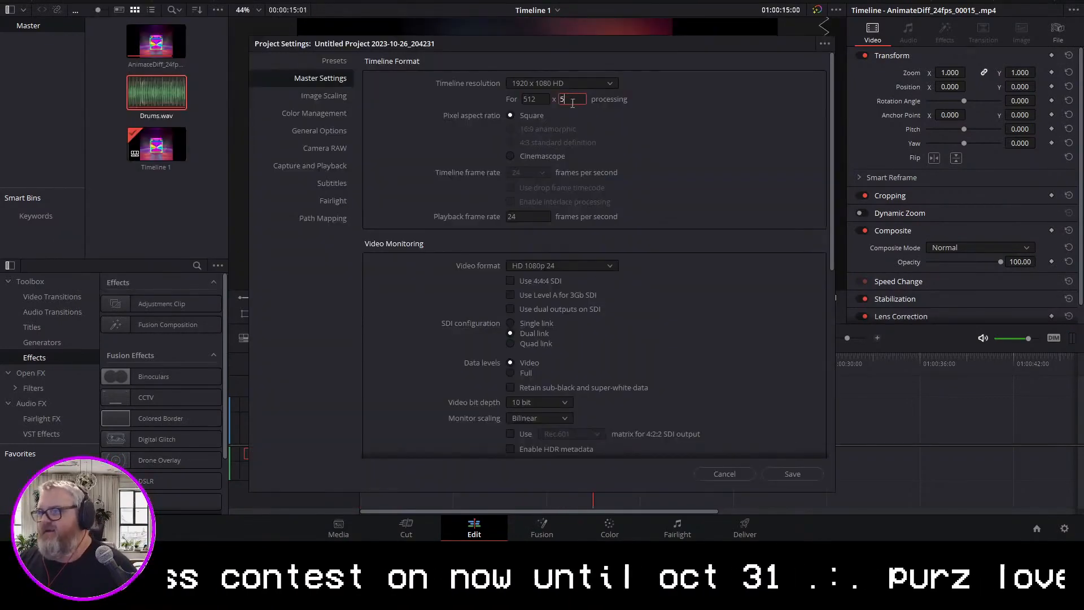
pyautogui.press('Return')
pyautogui.press('space')
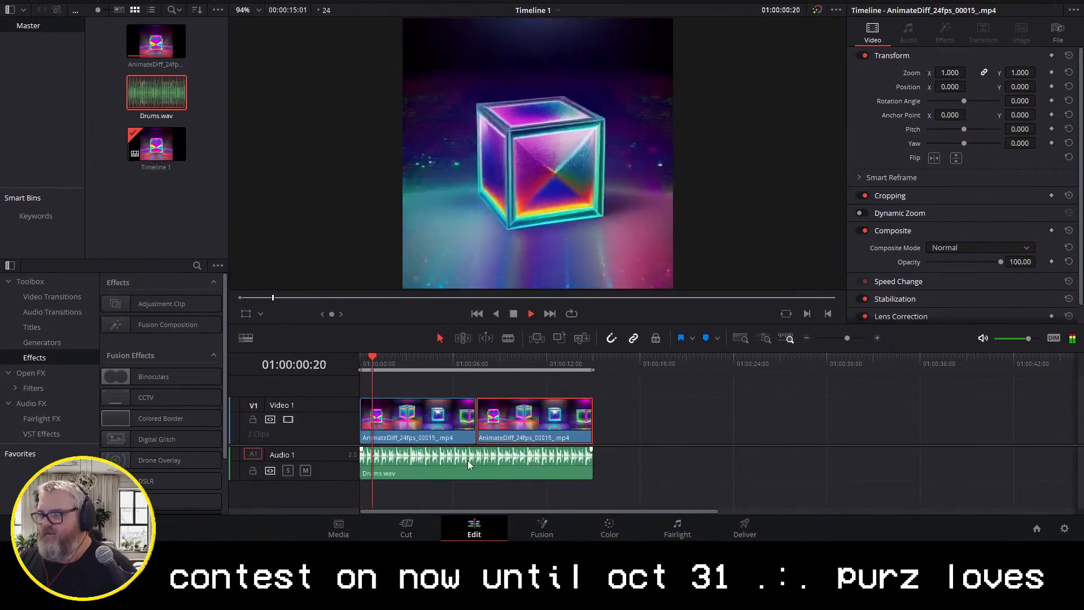
pyautogui.scroll(-1, 570, 218)
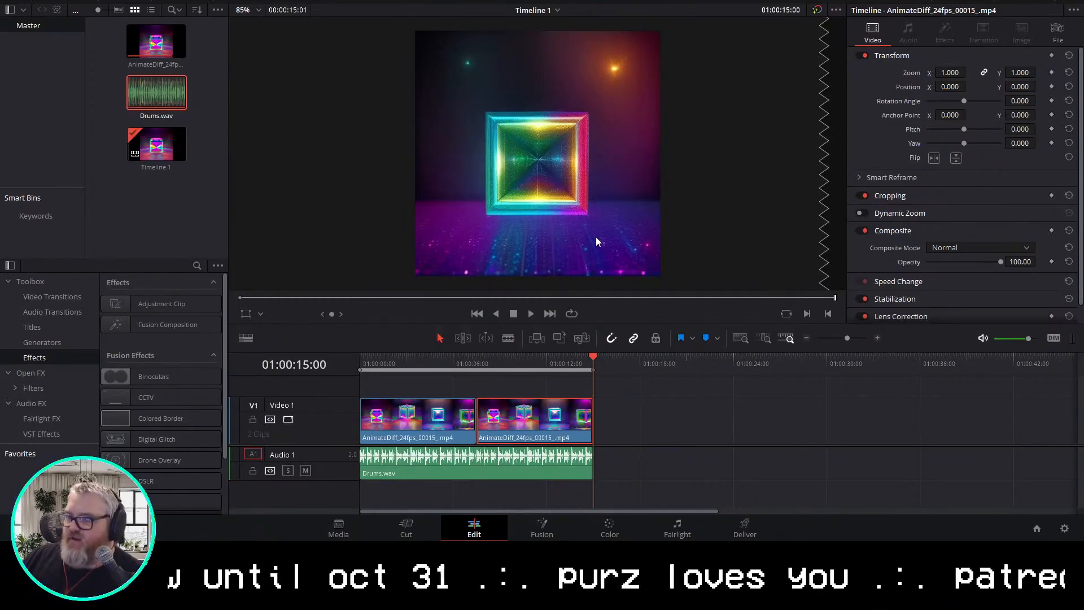
# Play the timeline from the start and set its out point at 01:00:07:12, where the first cube clip ends
pyautogui.press('Home')
pyautogui.press('space')
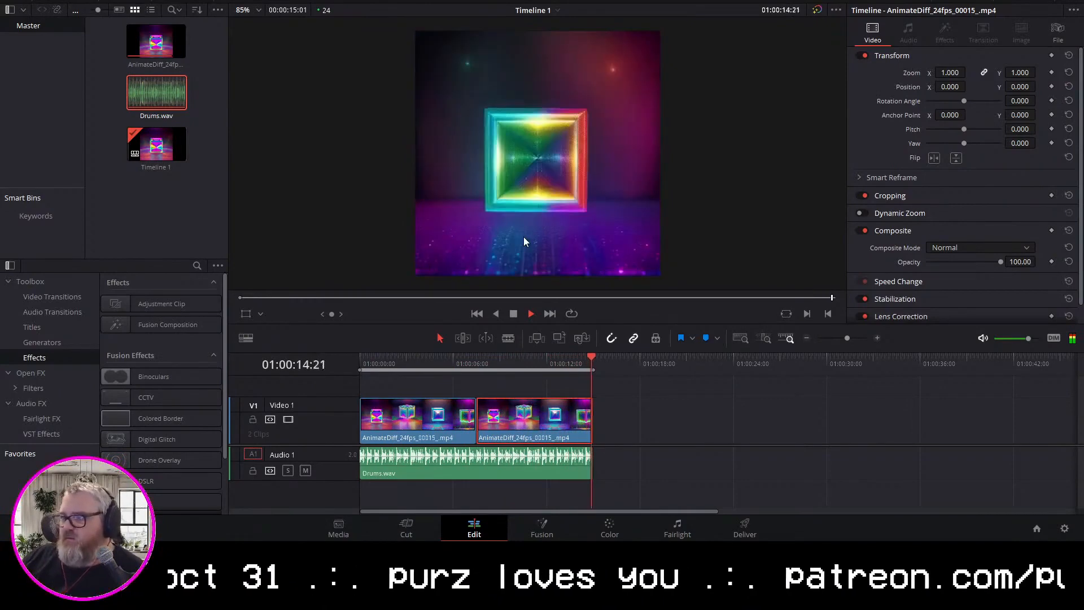
pyautogui.moveTo(544, 365); pyautogui.dragTo(484, 421)
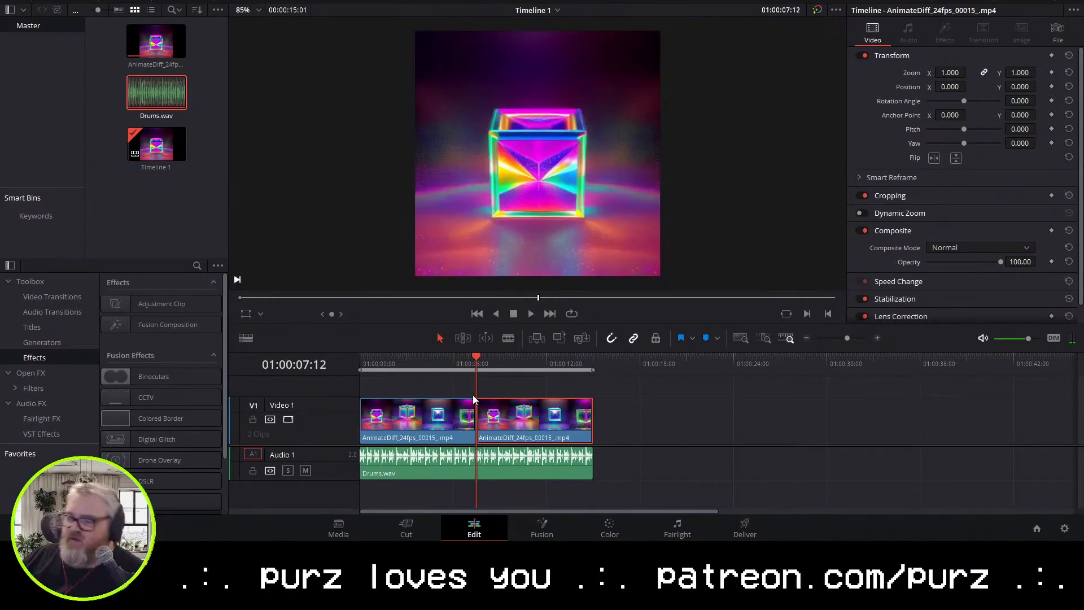
pyautogui.press('o')
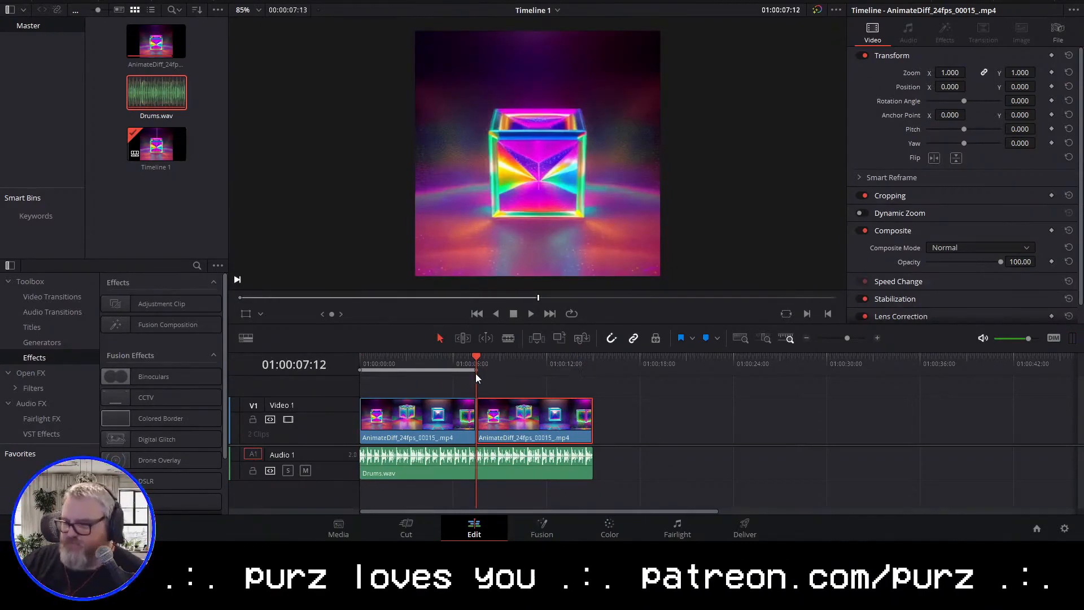
# Render the marked range as a QuickTime H.264 file named thump.mov in the Videos folder
pyautogui.click(745, 528)
pyautogui.click(101, 86)
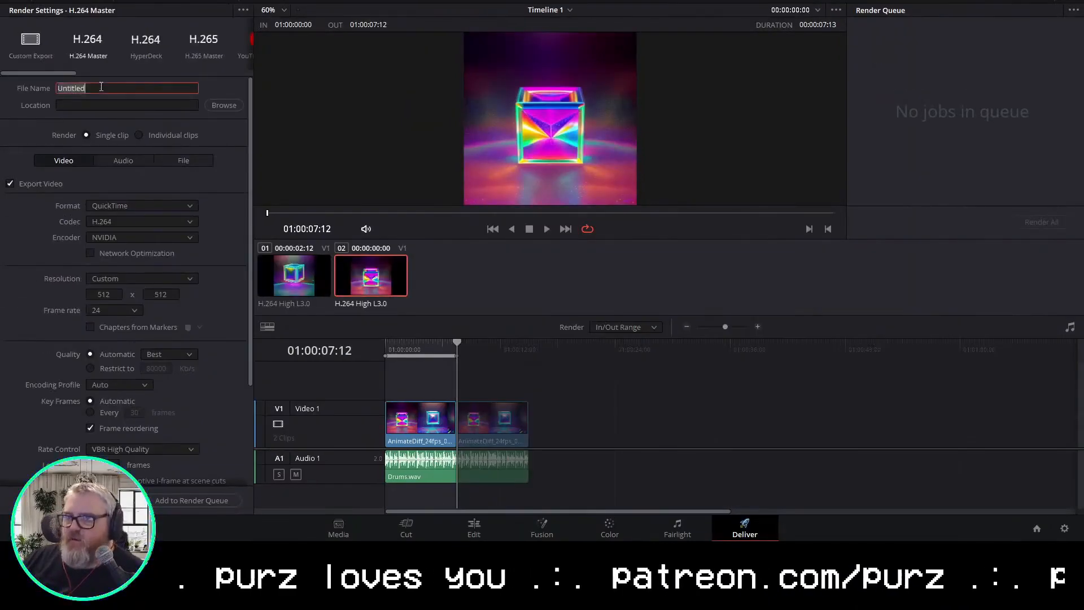
pyautogui.click(172, 503)
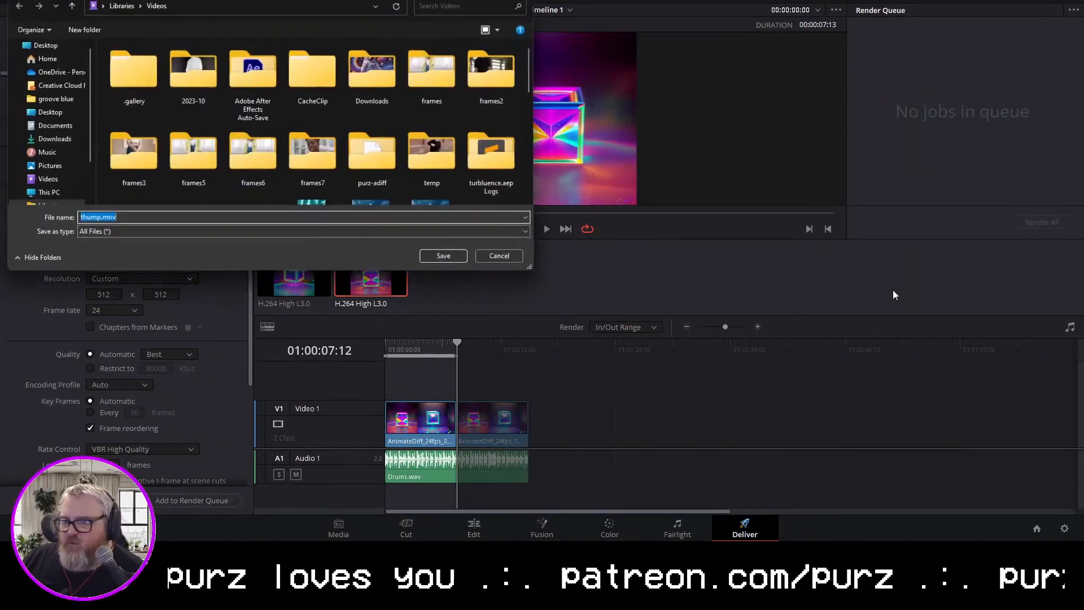
pyautogui.click(446, 258)
# Open the Videos folder and check the detailed properties of thump.mov, including its frame size and rate
pyautogui.press('super+r')
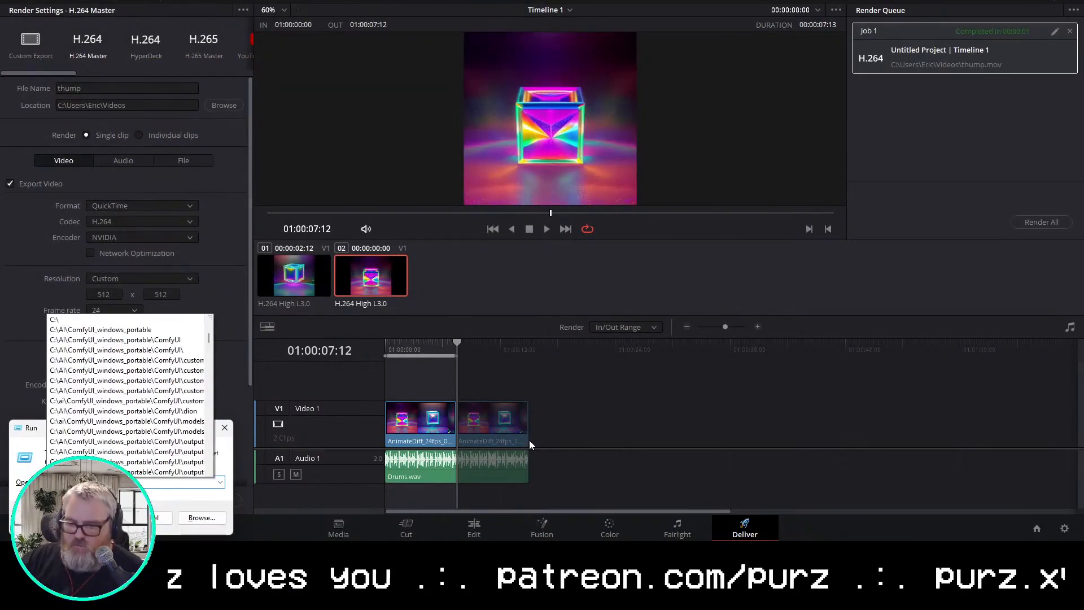
pyautogui.press('Return')
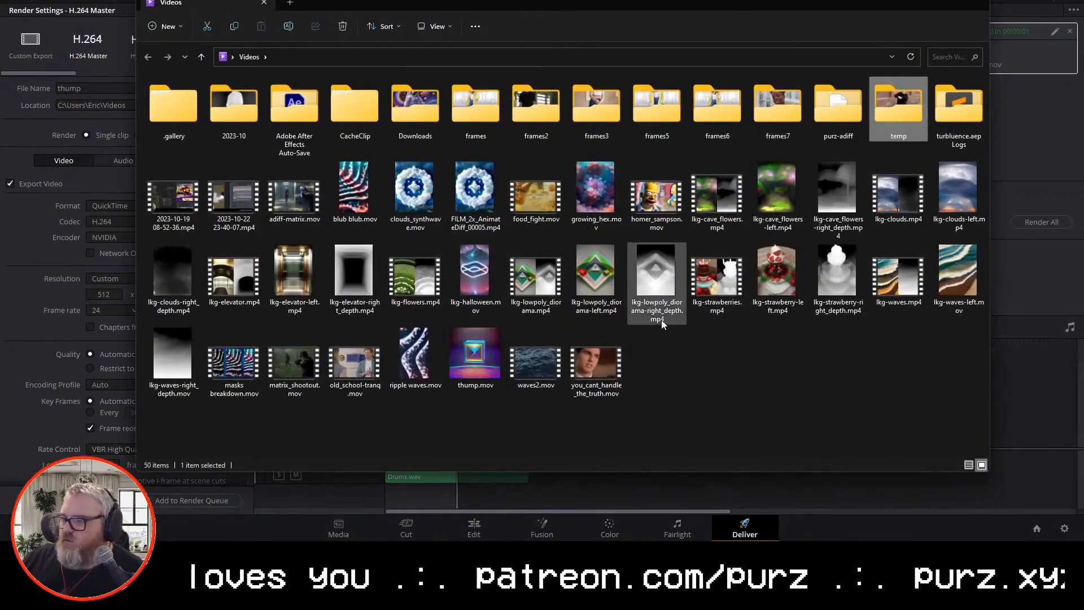
pyautogui.rightClick(499, 368)
pyautogui.click(561, 310)
pyautogui.click(575, 276)
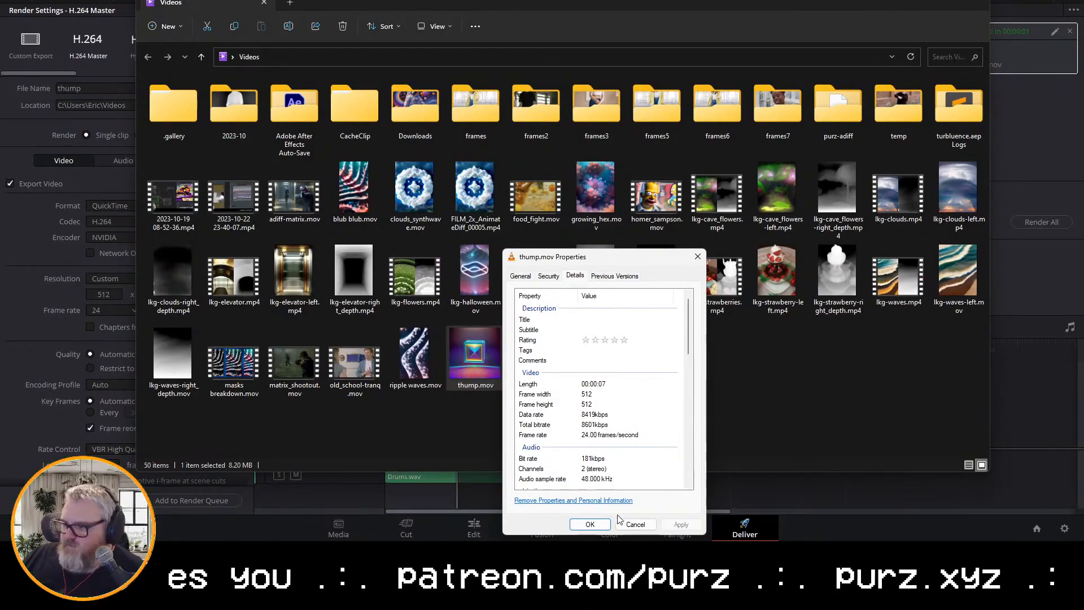
pyautogui.click(632, 525)
pyautogui.hotkey('alt', 'F4')
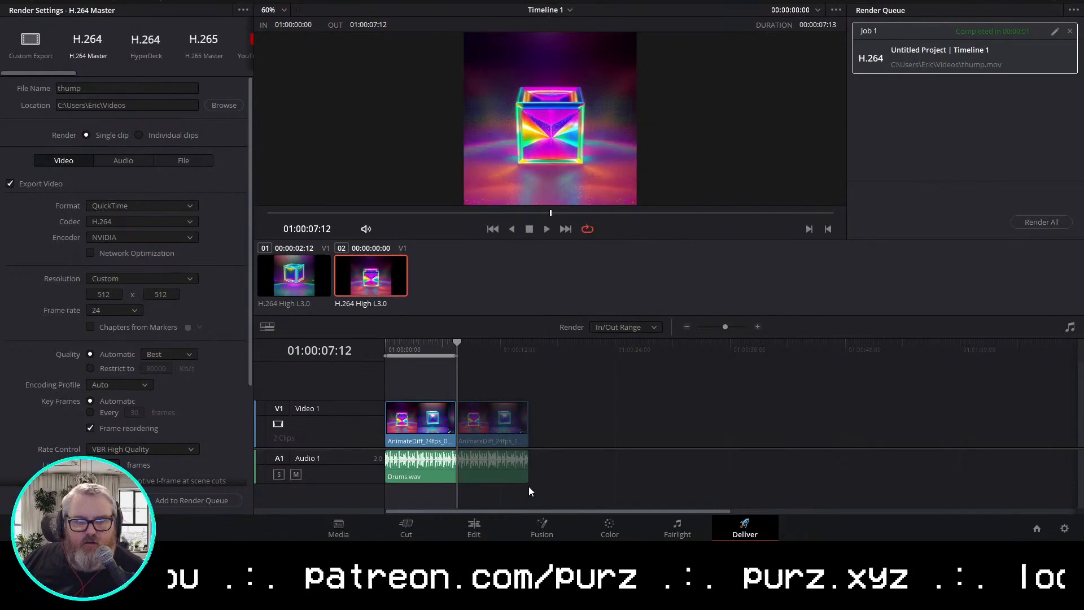
# Duplicate both cube clips and the drum clip directly after the originals, extending the timeline to 30 seconds
pyautogui.press('space')
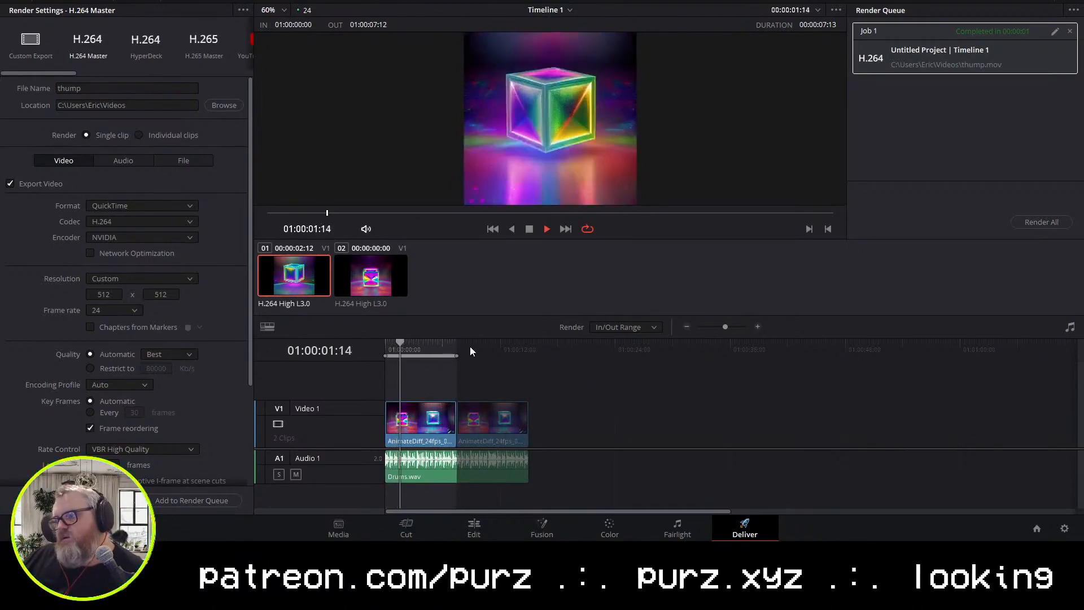
pyautogui.moveTo(460, 356); pyautogui.dragTo(528, 361)
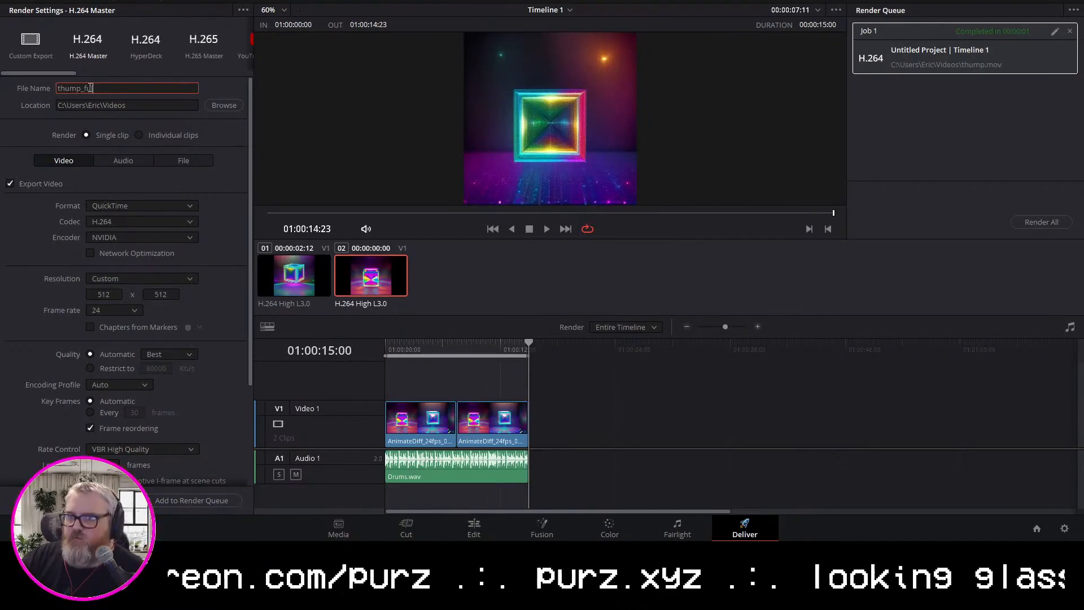
pyautogui.click(492, 534)
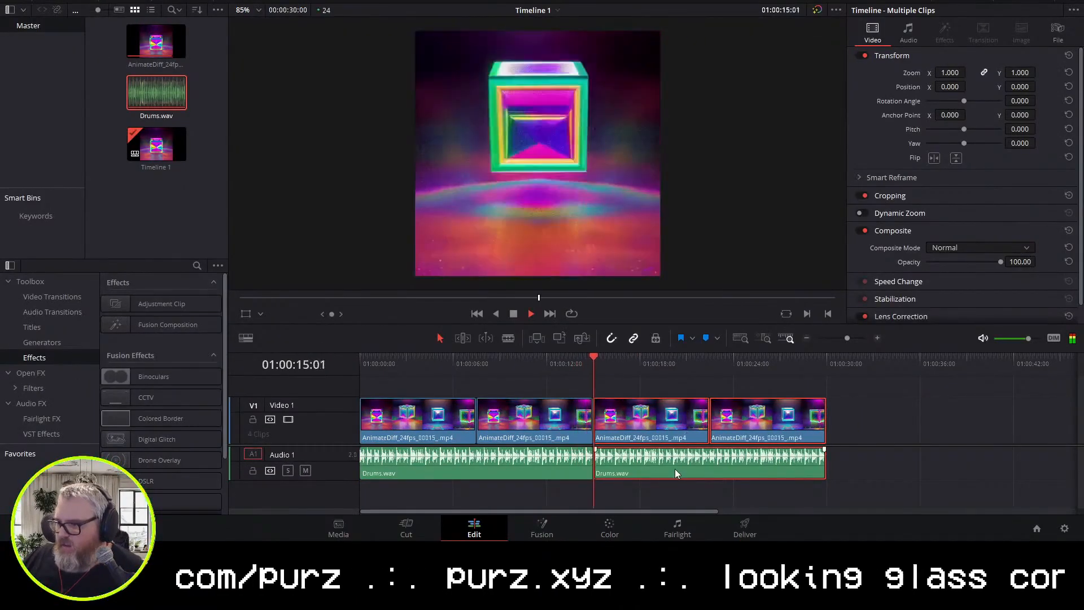
# Render the extended timeline through 01:00:29:23 as thump_full.mov in the Videos folder
pyautogui.moveTo(809, 364); pyautogui.dragTo(831, 367)
pyautogui.click(745, 529)
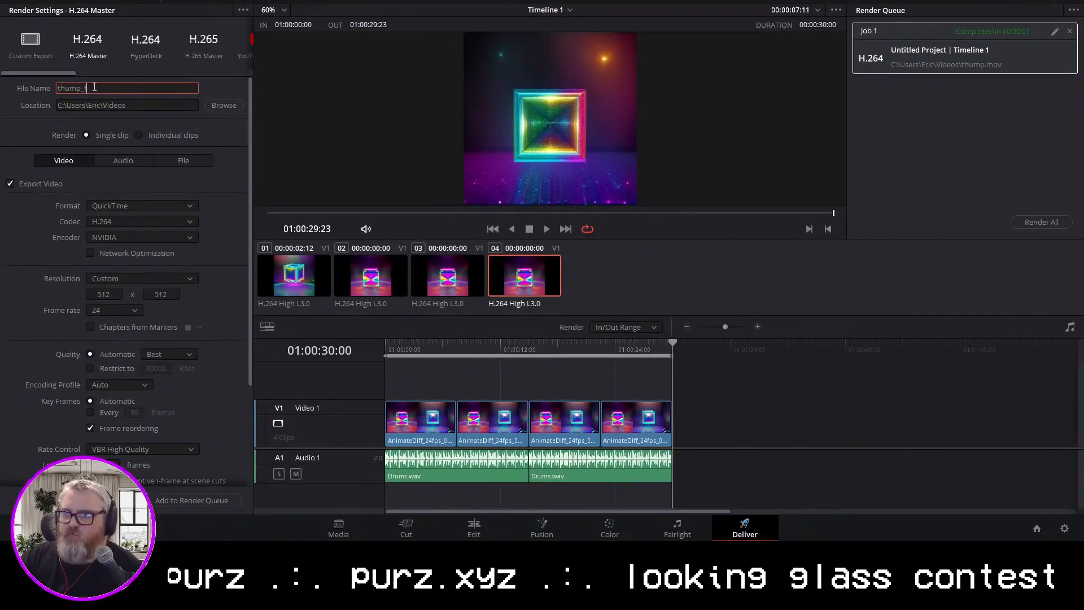
pyautogui.click(1035, 223)
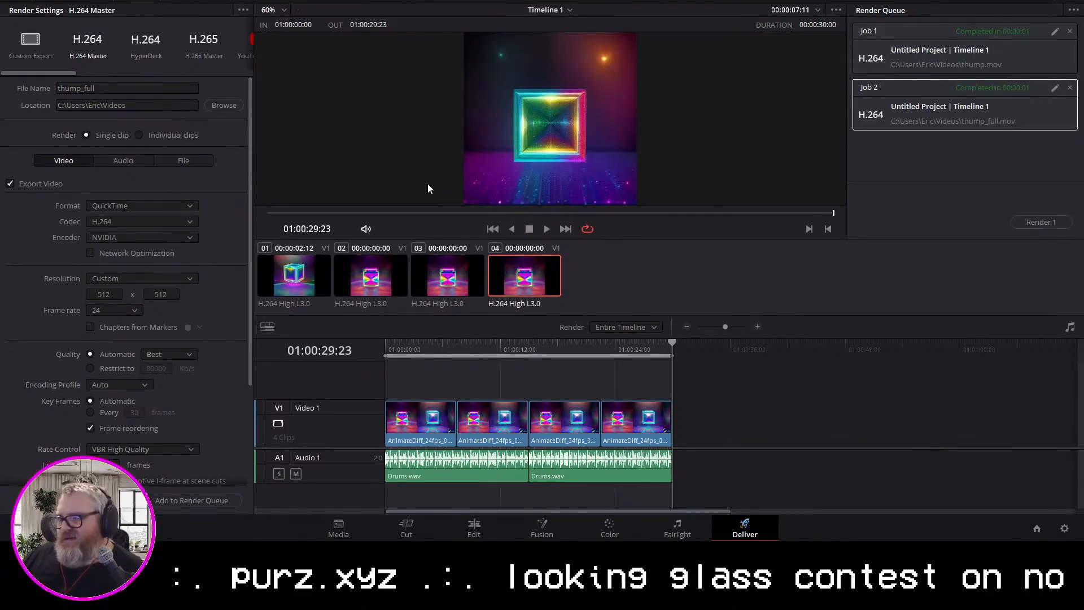
# Search the installed apps for "top" and launch the matching program
pyautogui.press('super')
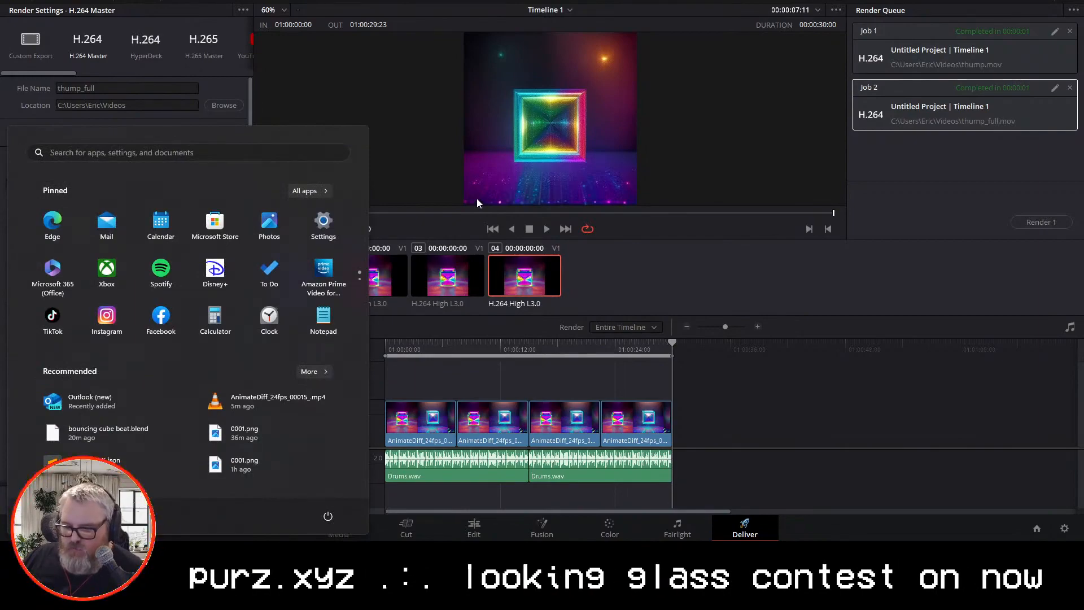
pyautogui.write('top')
pyautogui.press('Return')
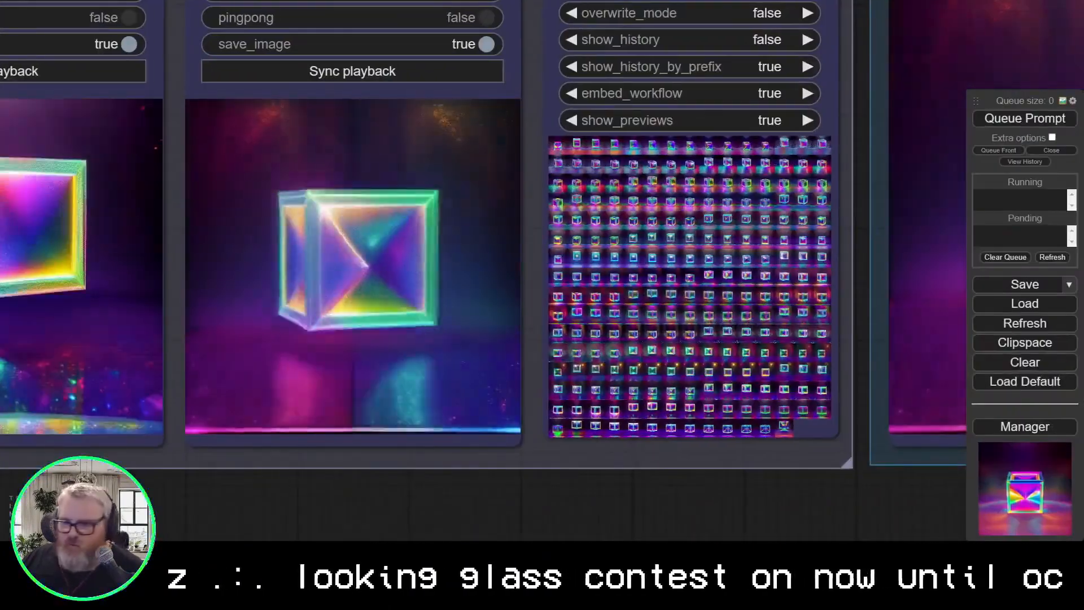
# Switch to File Explorer, go to the Videos folder and select thump_full.mov
pyautogui.moveTo(254, 554)
pyautogui.click(212, 496)
pyautogui.hotkey('alt', 'Up')
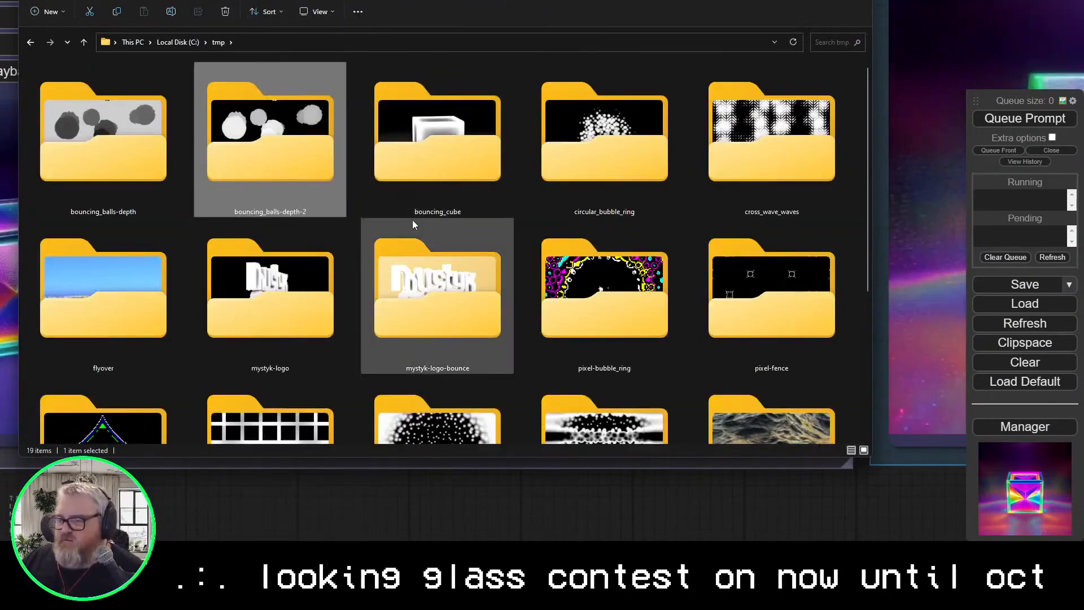
pyautogui.click(370, 43)
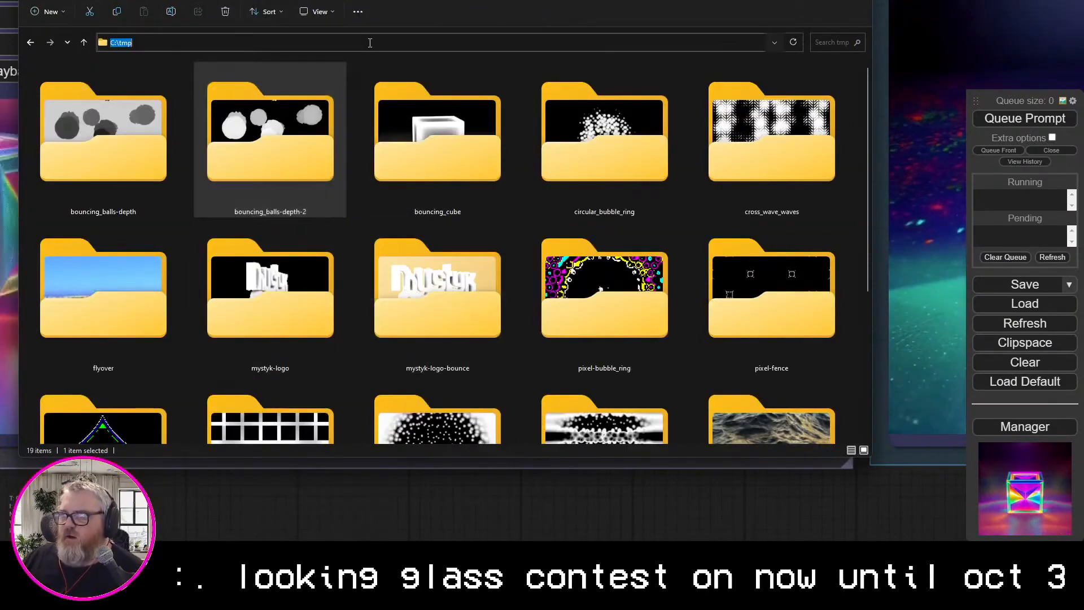
pyautogui.write('videos')
pyautogui.press('Return')
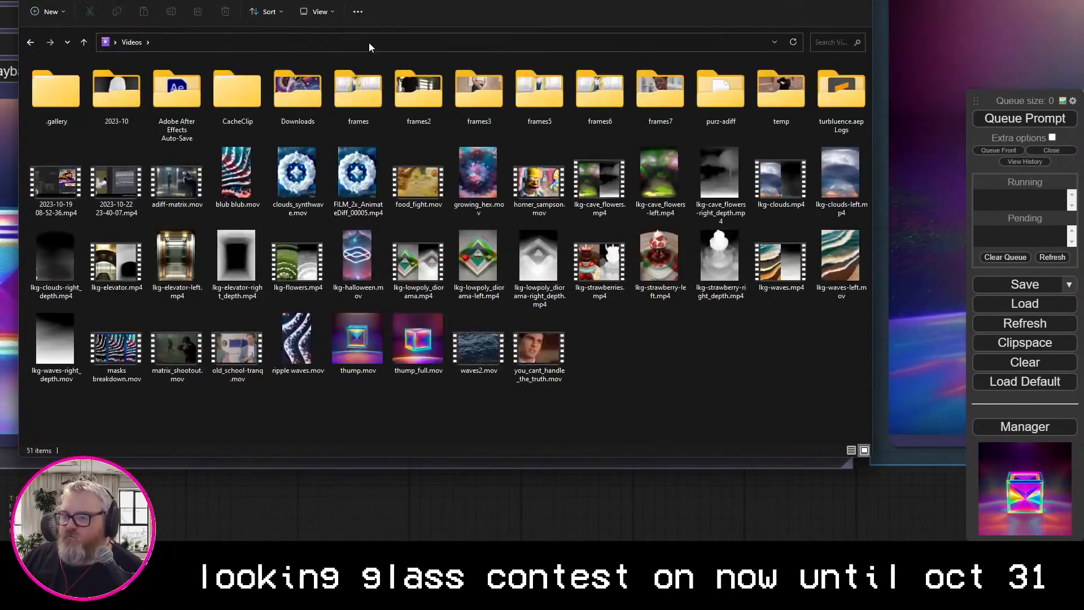
pyautogui.click(417, 341)
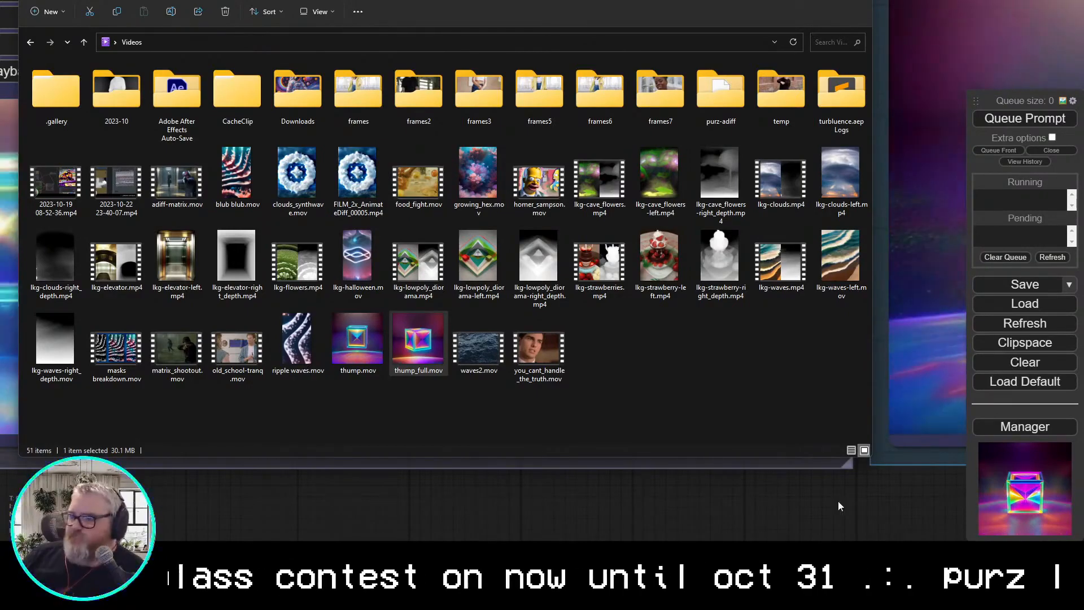
pyautogui.click(486, 507)
# Switch to X in the browser and start a new post
pyautogui.moveTo(316, 556)
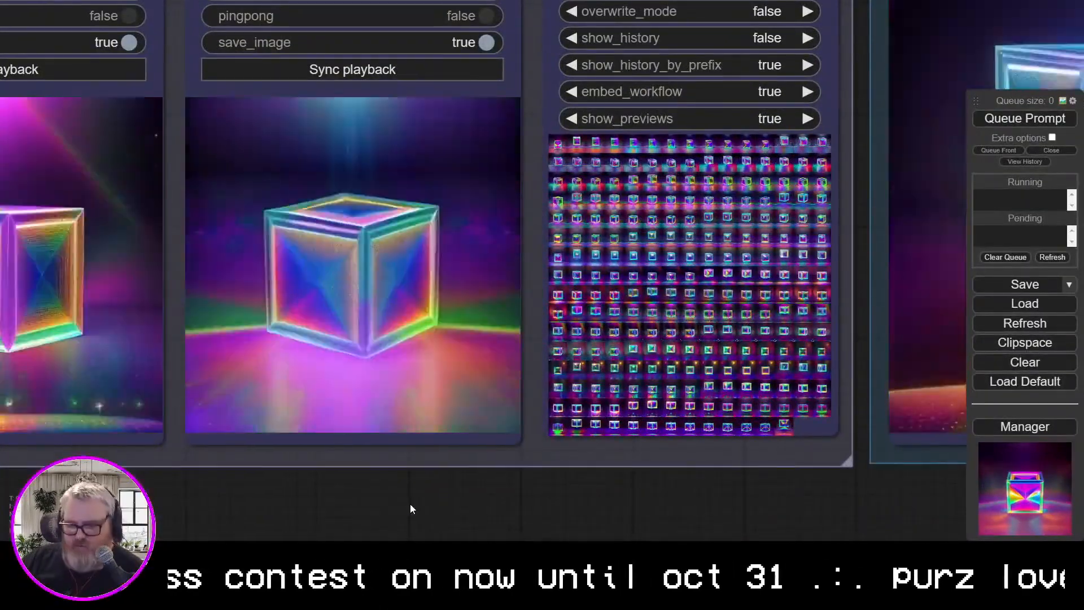
pyautogui.hotkey('ctrl', 'Tab')
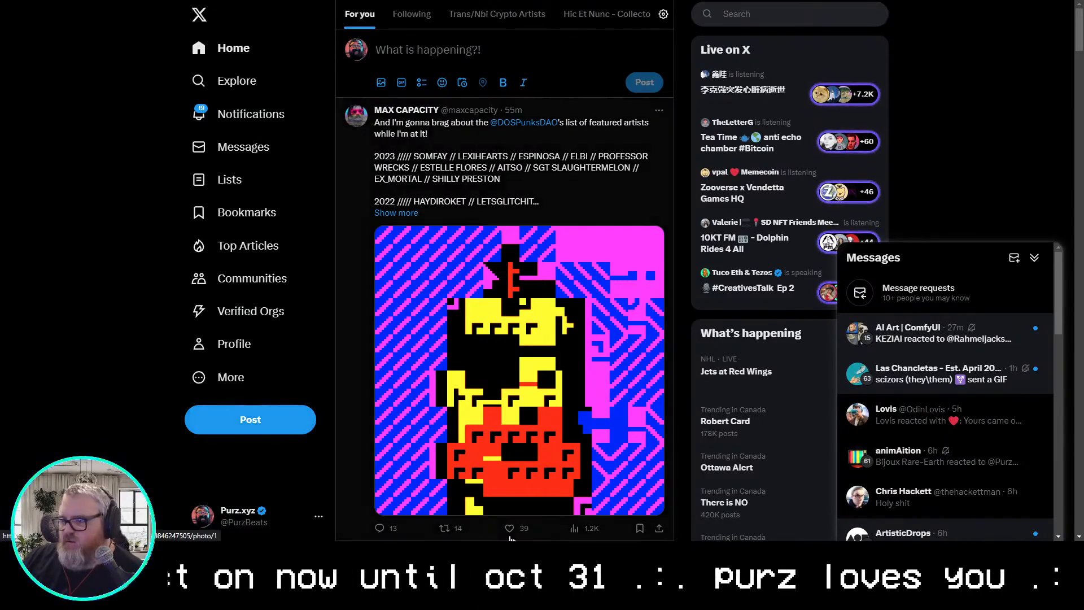
pyautogui.click(205, 425)
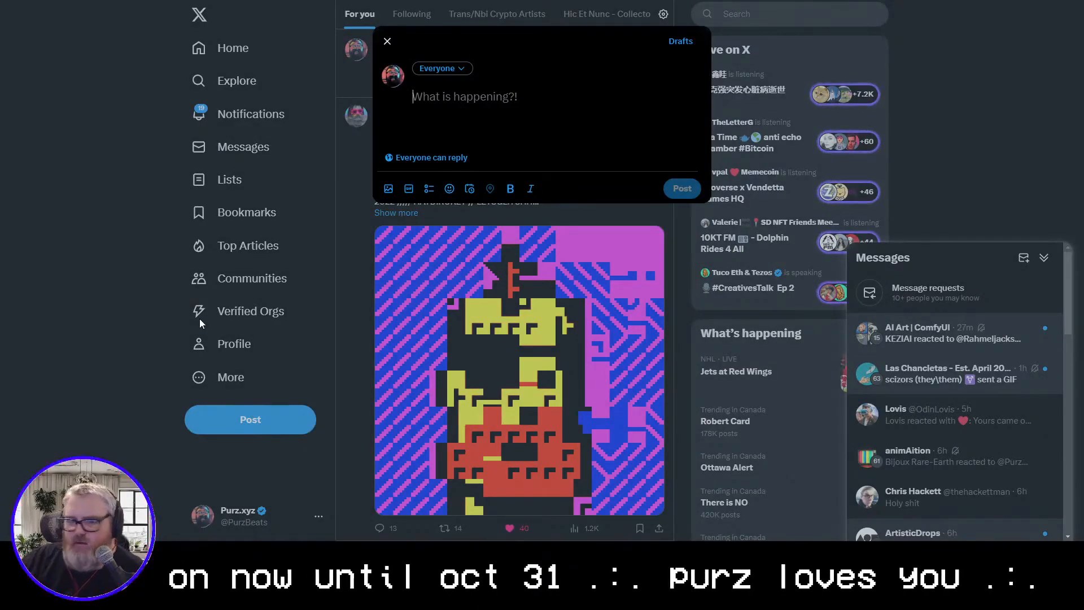
# Open the ComfyUI Renders folder inside X:\movies\ai in File Explorer
pyautogui.press('super+r')
pyautogui.write('X:\\movies\\ai\\')
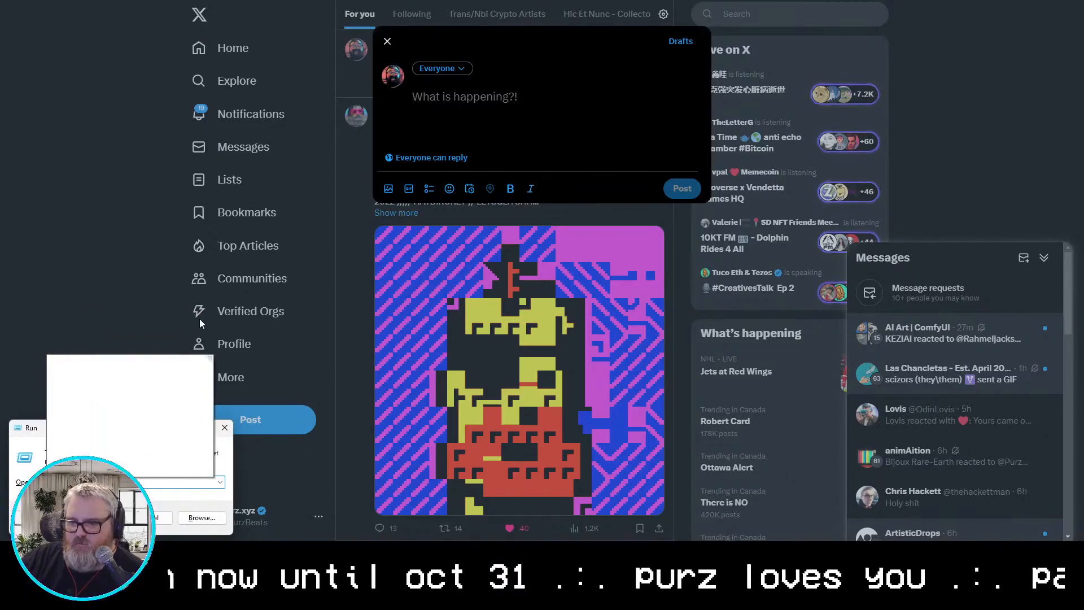
pyautogui.write('com')
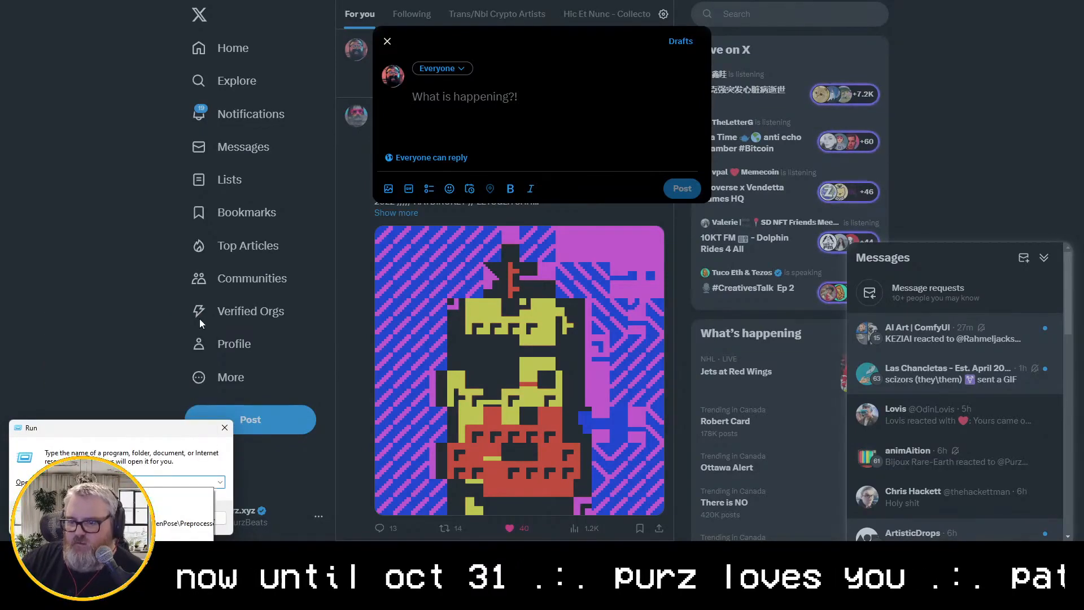
pyautogui.press('Return')
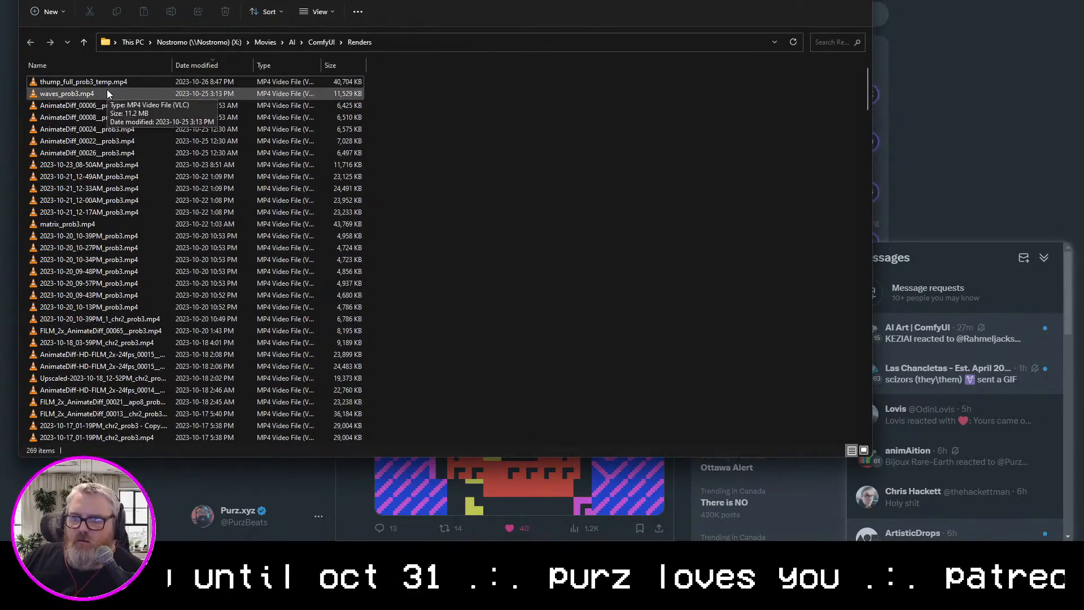
# Play thump_full_prob3_temp.mp4, adjust the playback volume and close the player
pyautogui.doubleClick(107, 83)
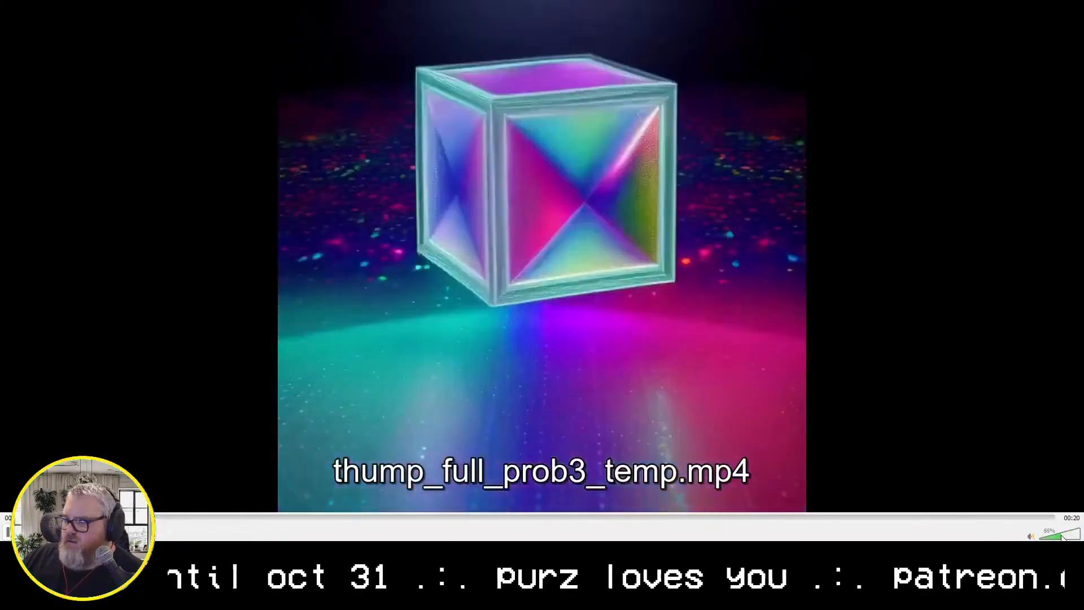
pyautogui.click(1062, 536)
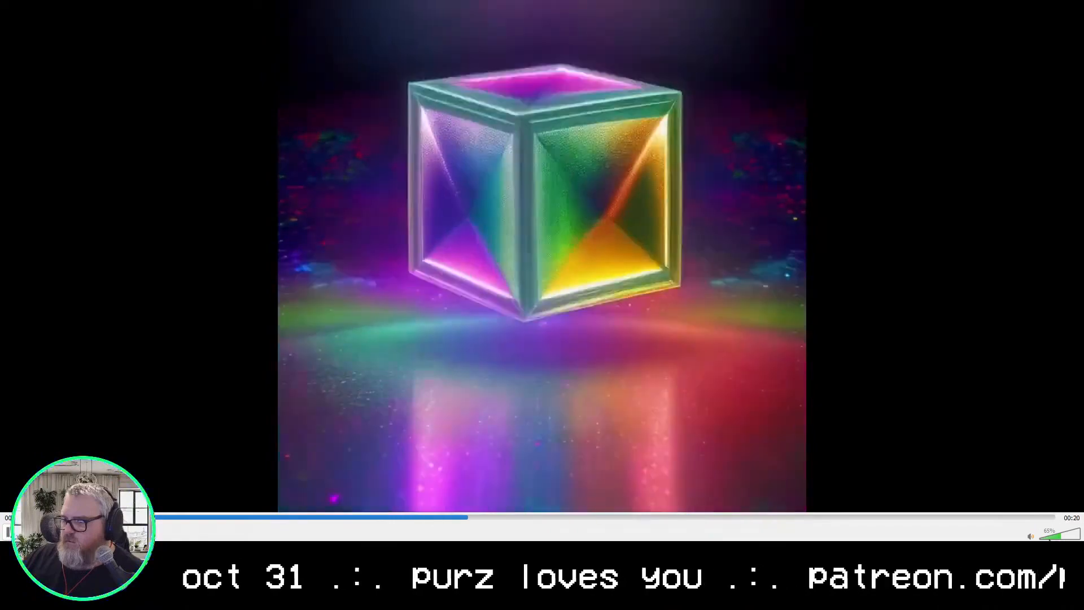
pyautogui.click(1070, 1)
pyautogui.press('Delete')
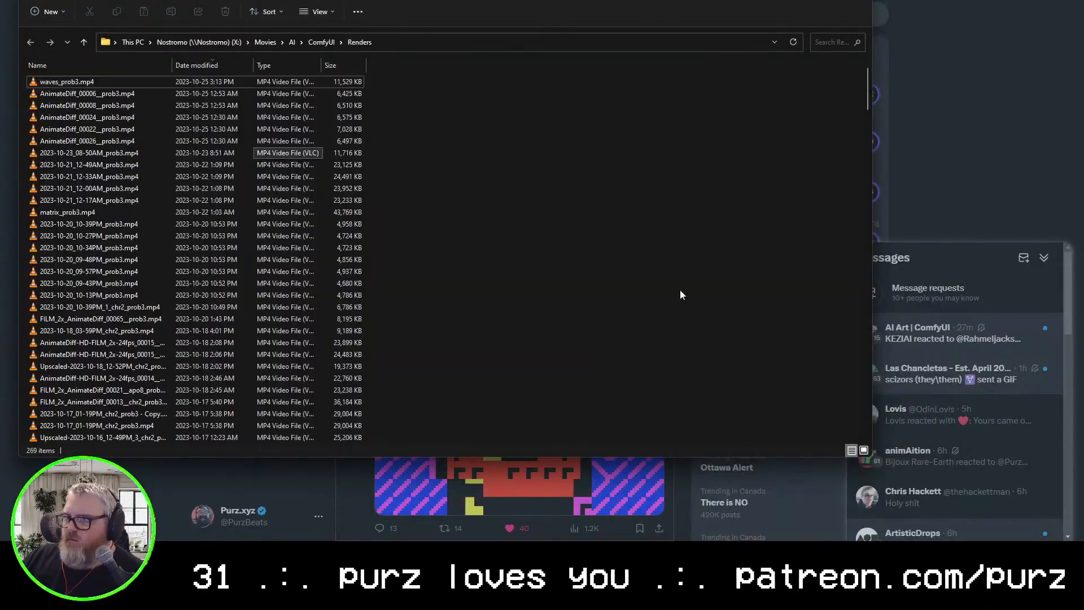
# Sort the Renders folder by date modified, play the newest cube video and close the player
pyautogui.click(198, 67)
pyautogui.click(195, 65)
pyautogui.doubleClick(88, 84)
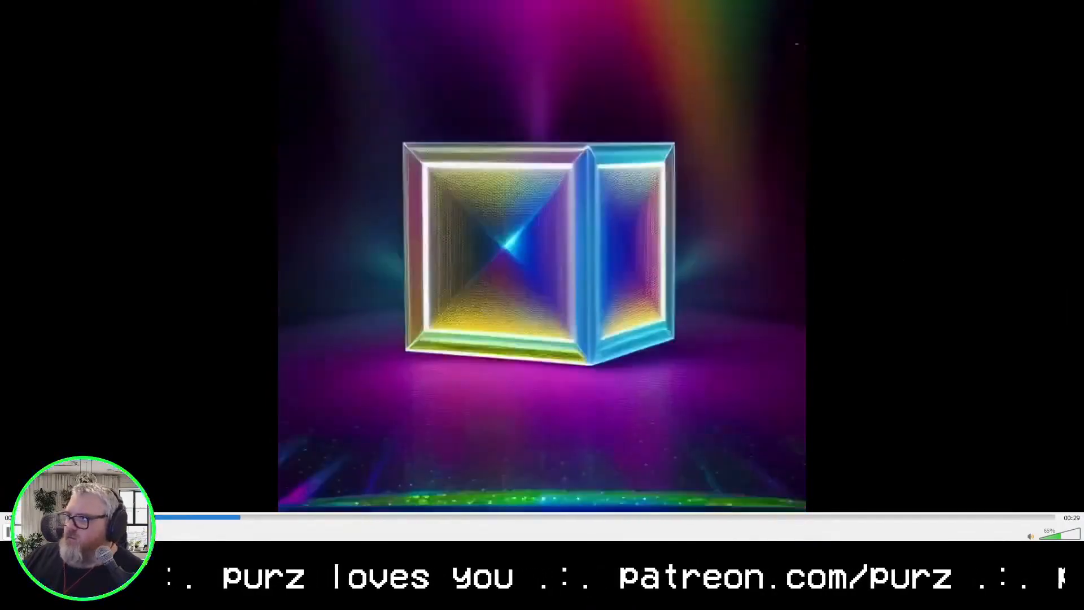
pyautogui.hotkey('alt', 'F4')
# Switch to DaVinci Resolve and play the opening seconds of the extended timeline
pyautogui.click(257, 556)
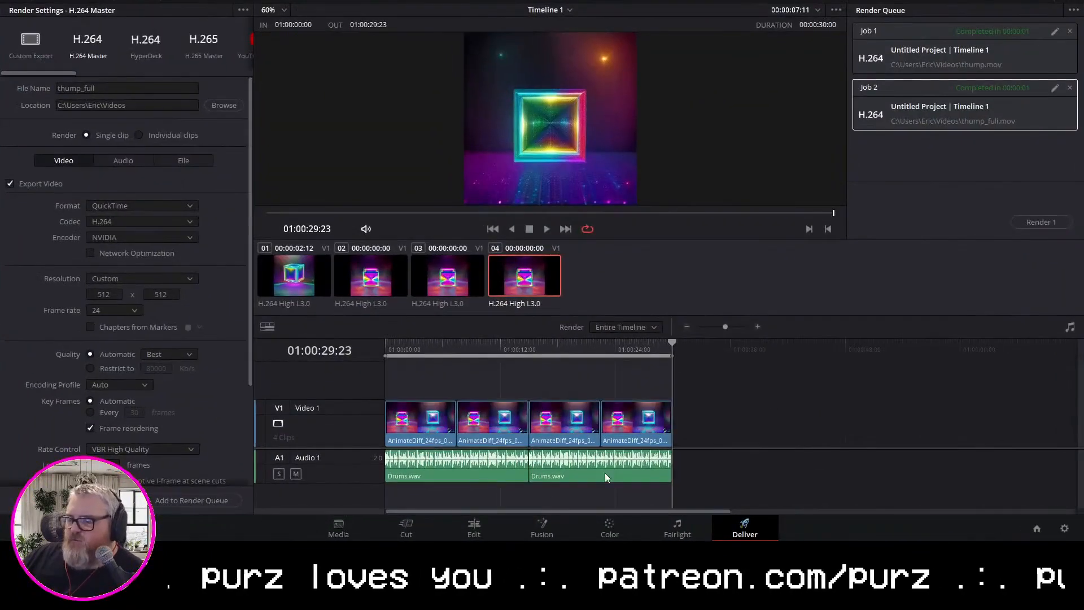
pyautogui.click(70, 0)
pyautogui.moveTo(31, 0)
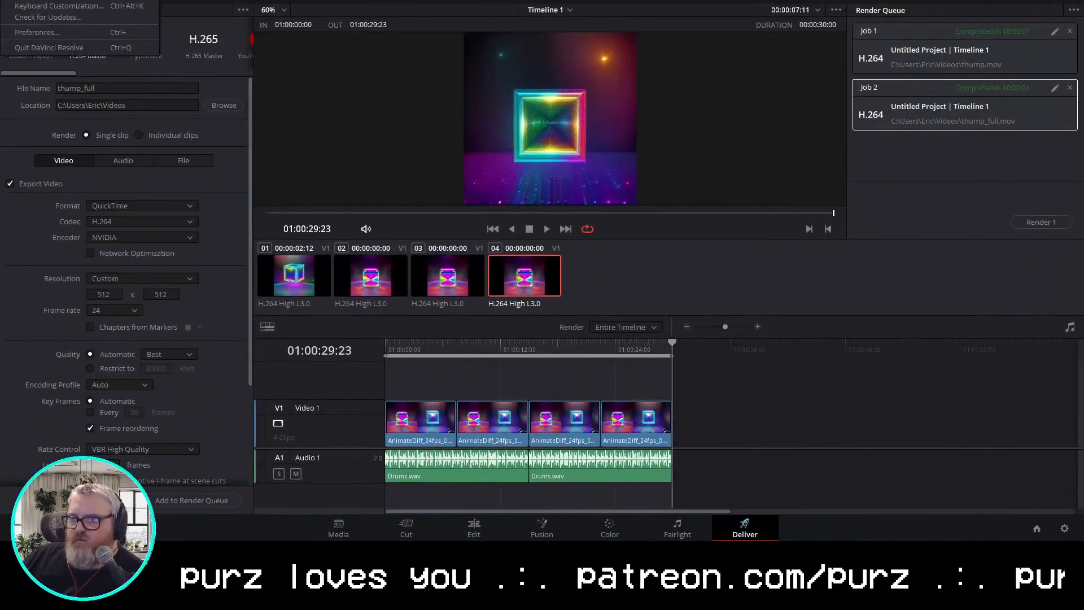
pyautogui.press('Escape')
pyautogui.click(70, 0)
pyautogui.click(70, 0)
pyautogui.press('space')
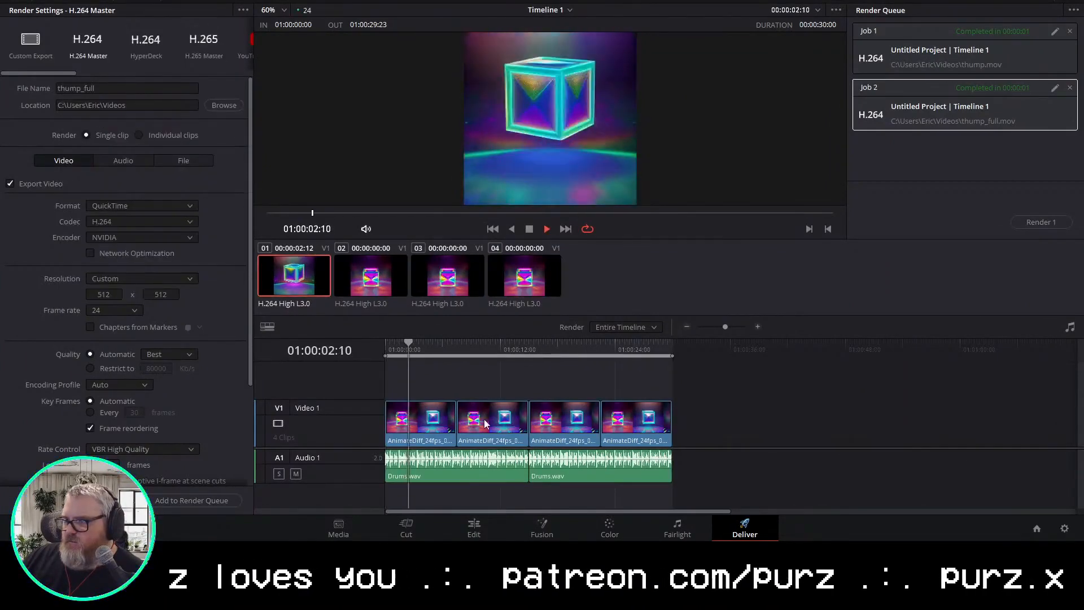
pyautogui.press('space')
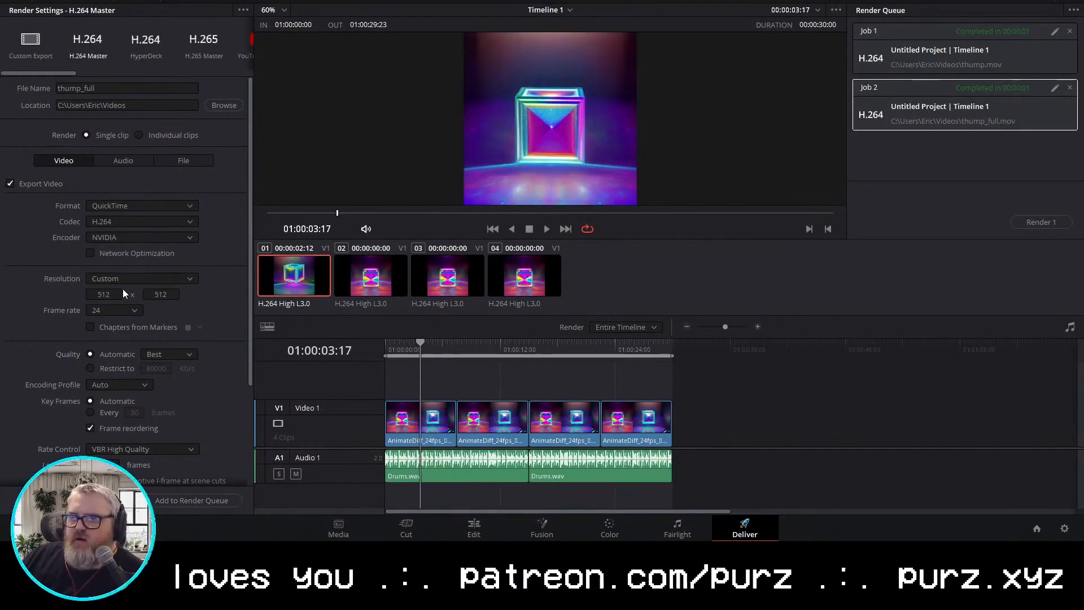
pyautogui.click(34, 0)
pyautogui.click(61, 32)
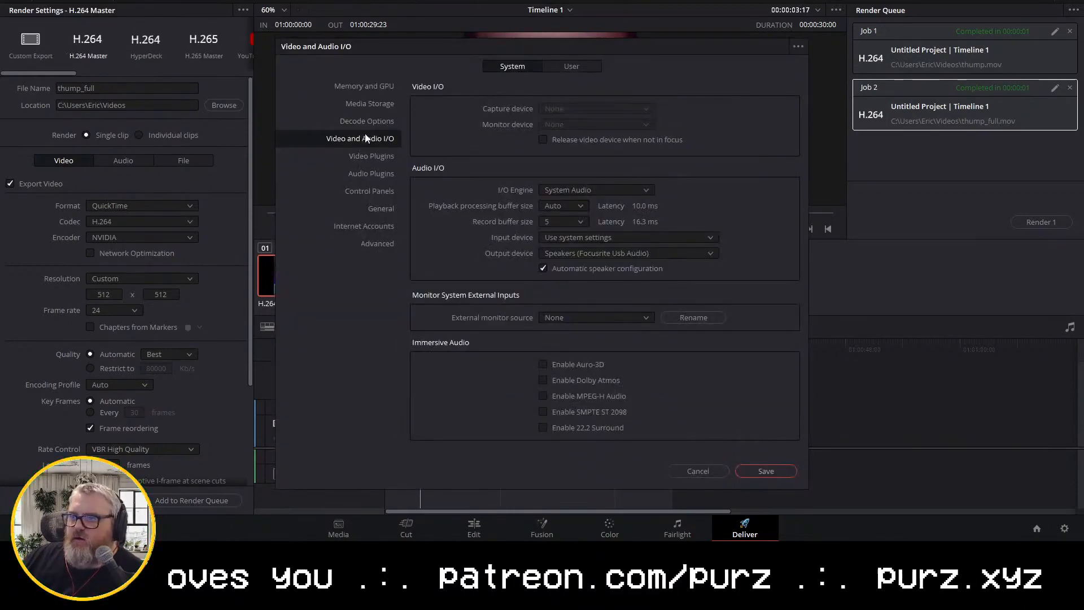
pyautogui.click(697, 471)
# Set the project's timeline resolution to 1080 x 1080, stop playback and reapply the H.264 Master render preset
pyautogui.hotkey('shift', '9')
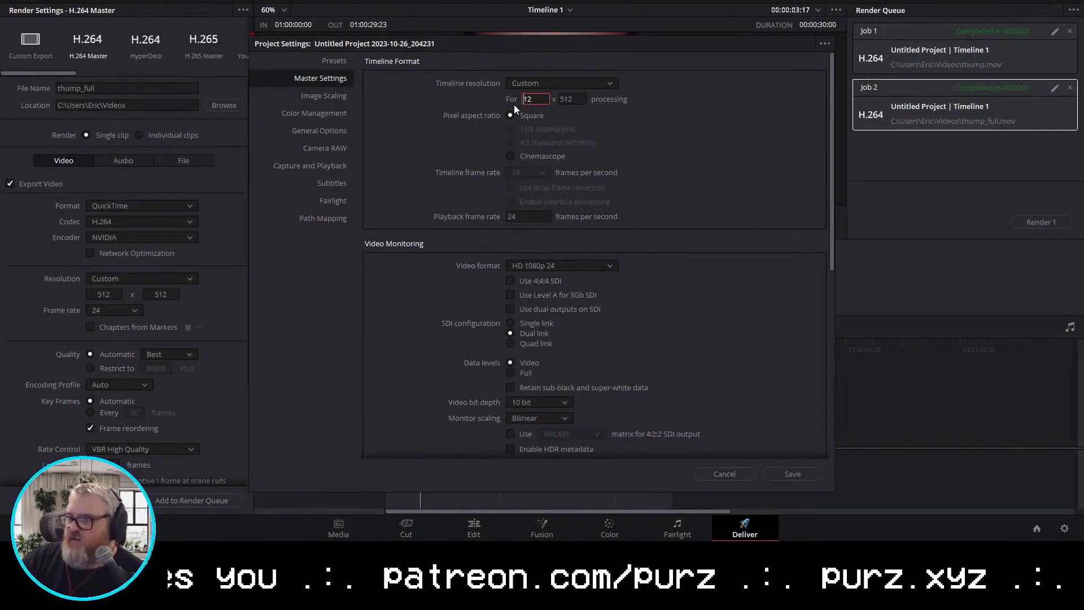
pyautogui.write('1080')
pyautogui.press('Tab')
pyautogui.write('1080')
pyautogui.press('Return')
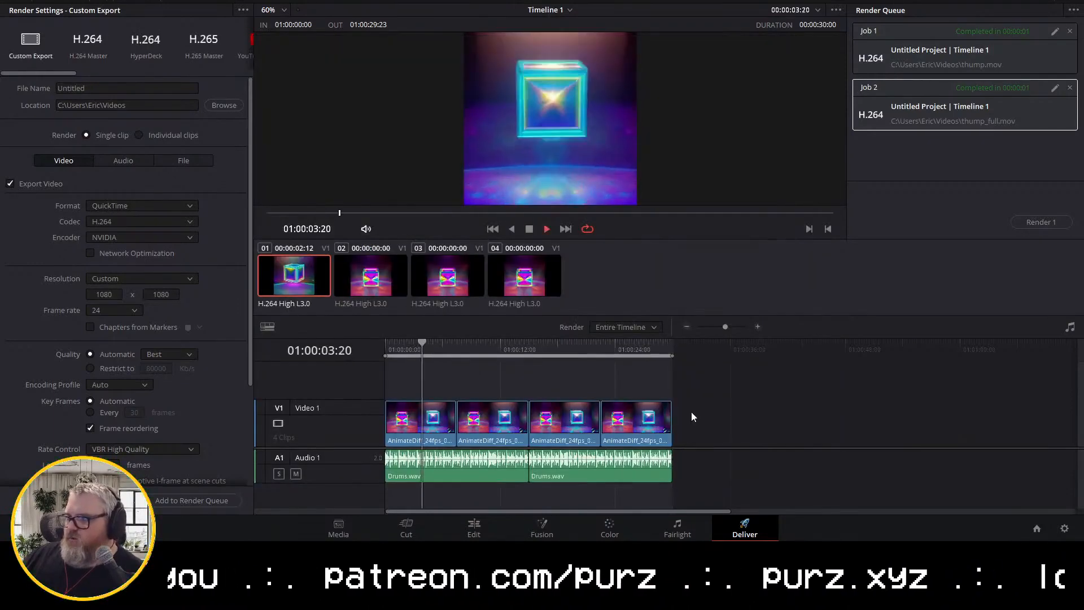
pyautogui.press('space')
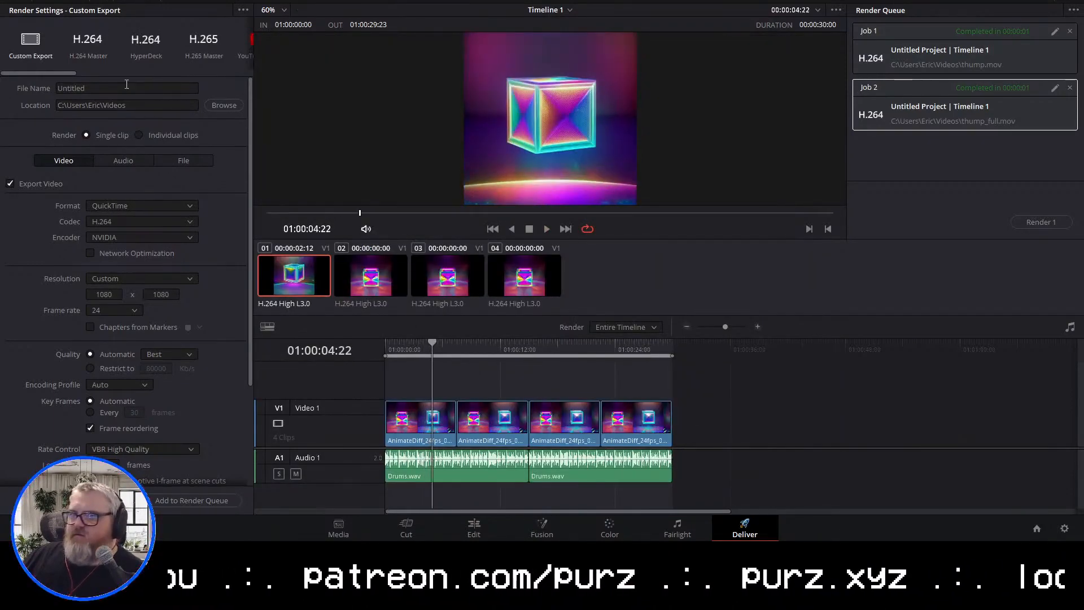
pyautogui.click(98, 46)
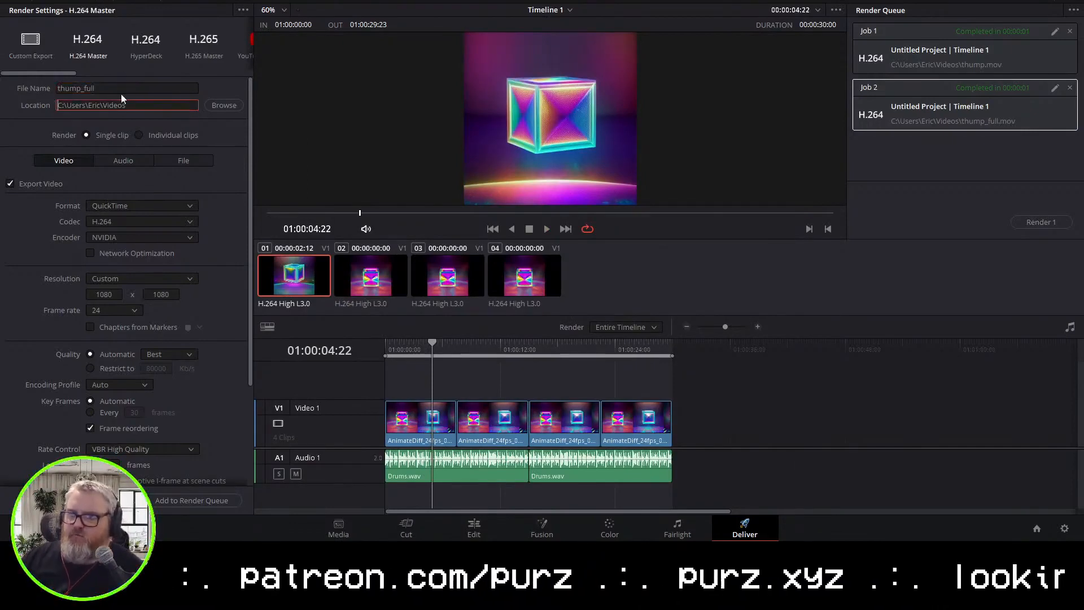
# Try to render the whole timeline as thump_full.mov, replacing the existing file
pyautogui.click(165, 501)
pyautogui.click(638, 302)
pyautogui.click(1064, 226)
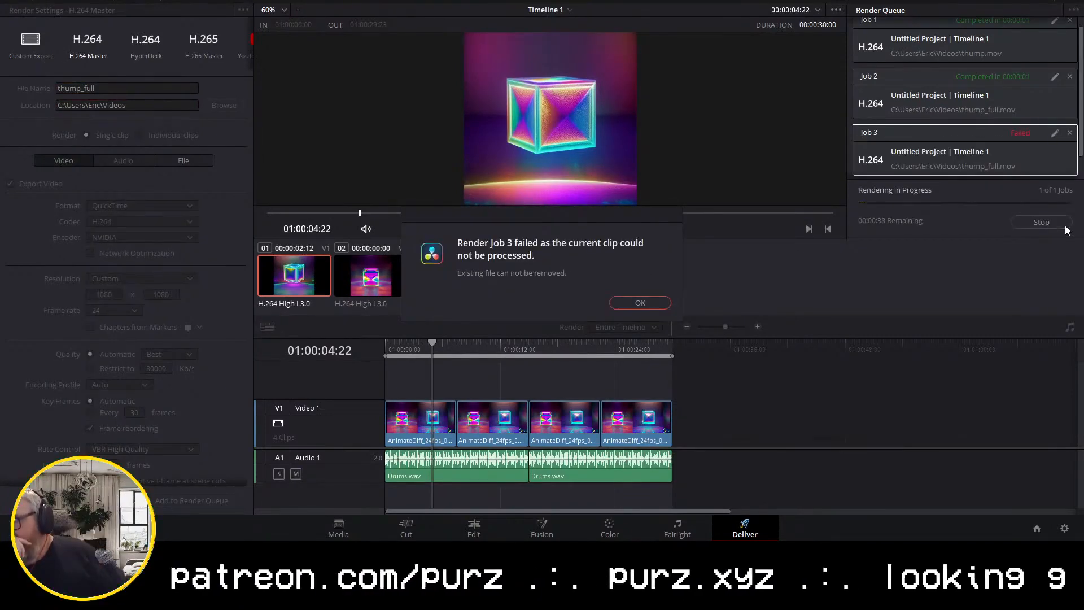
pyautogui.click(633, 305)
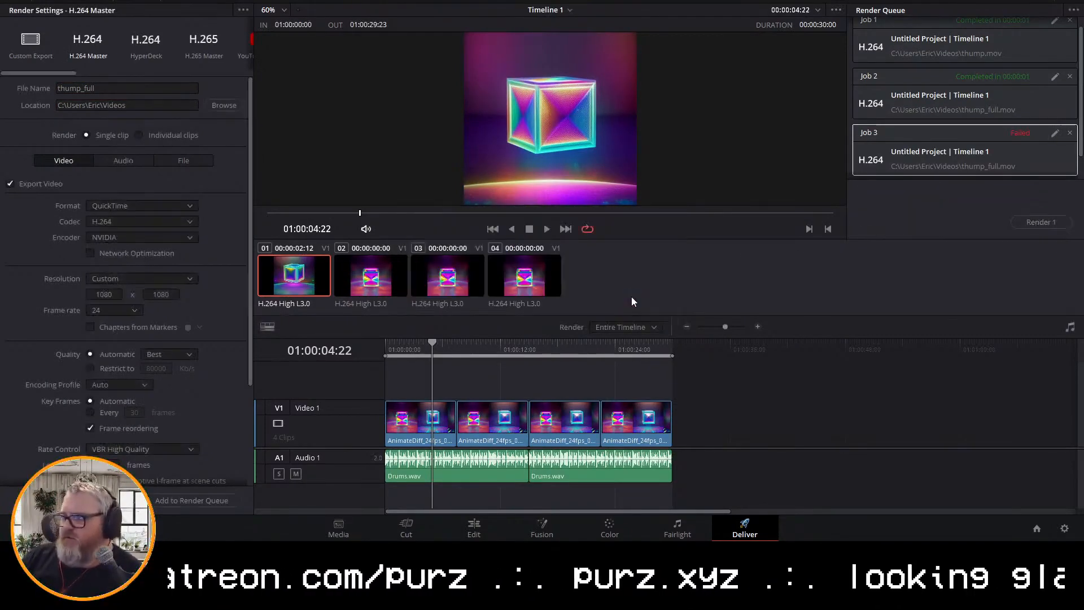
# Return the playhead to the timeline start, queue thump_full.mov again with overwriting allowed and render it
pyautogui.moveTo(531, 346); pyautogui.dragTo(362, 333)
pyautogui.click(175, 501)
pyautogui.click(638, 303)
pyautogui.click(1045, 223)
pyautogui.click(633, 305)
pyautogui.click(1041, 222)
# Open the Videos folder in File Explorer, play the newly rendered cube video and close the player
pyautogui.moveTo(232, 557)
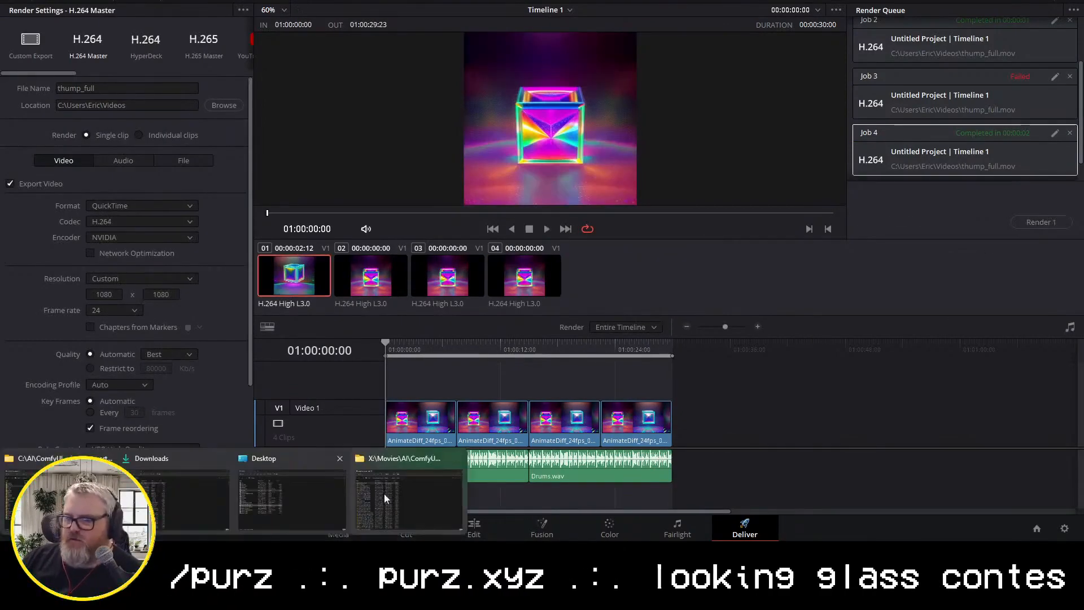
pyautogui.click(63, 496)
pyautogui.click(401, 46)
pyautogui.write('Vid')
pyautogui.press('Return')
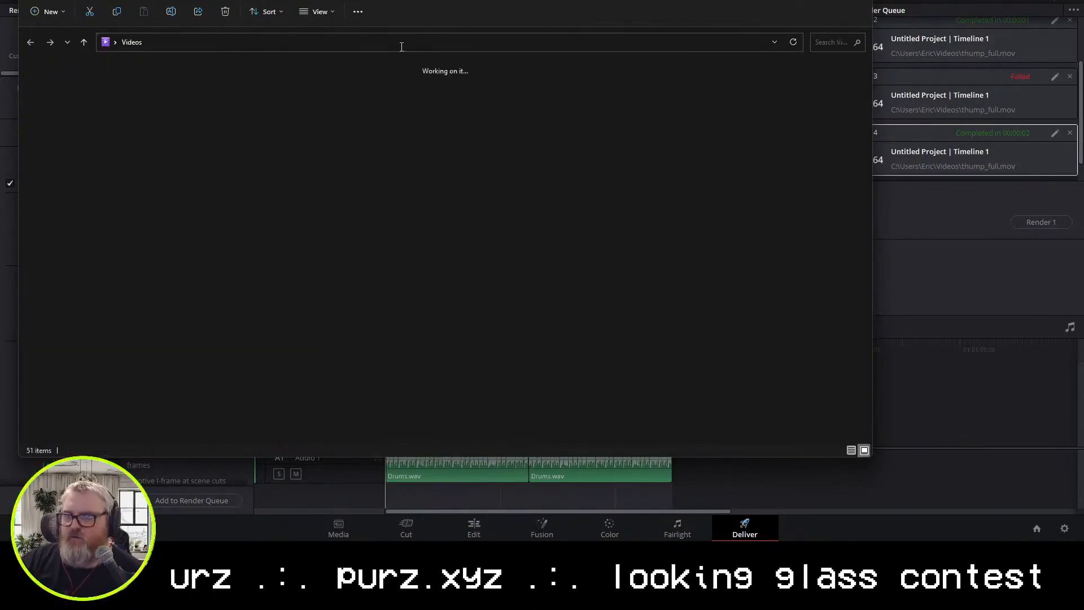
pyautogui.doubleClick(416, 346)
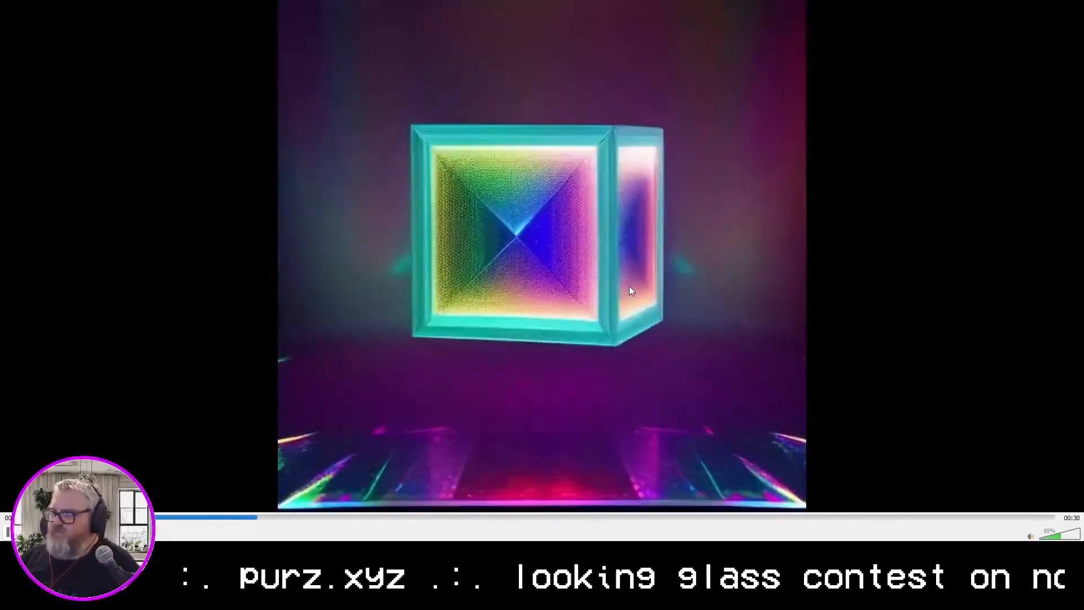
pyautogui.hotkey('alt', 'F4')
# Attach the rendered cube video from the Videos folder to the new post on X
pyautogui.hotkey('alt', 'Tab')
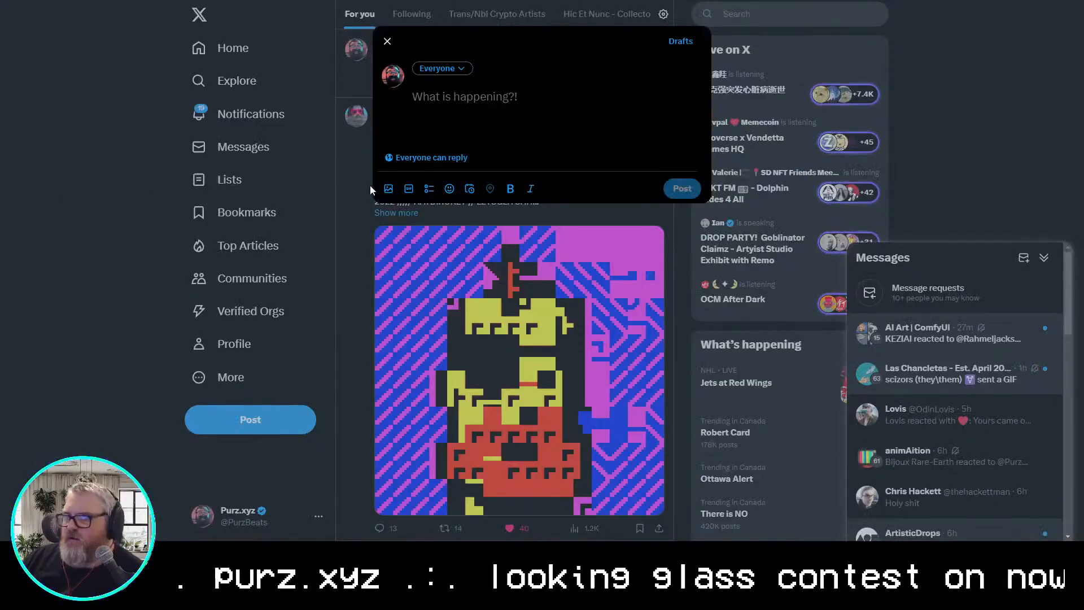
pyautogui.hotkey('alt', 'Tab')
pyautogui.moveTo(414, 346); pyautogui.dragTo(514, 280)
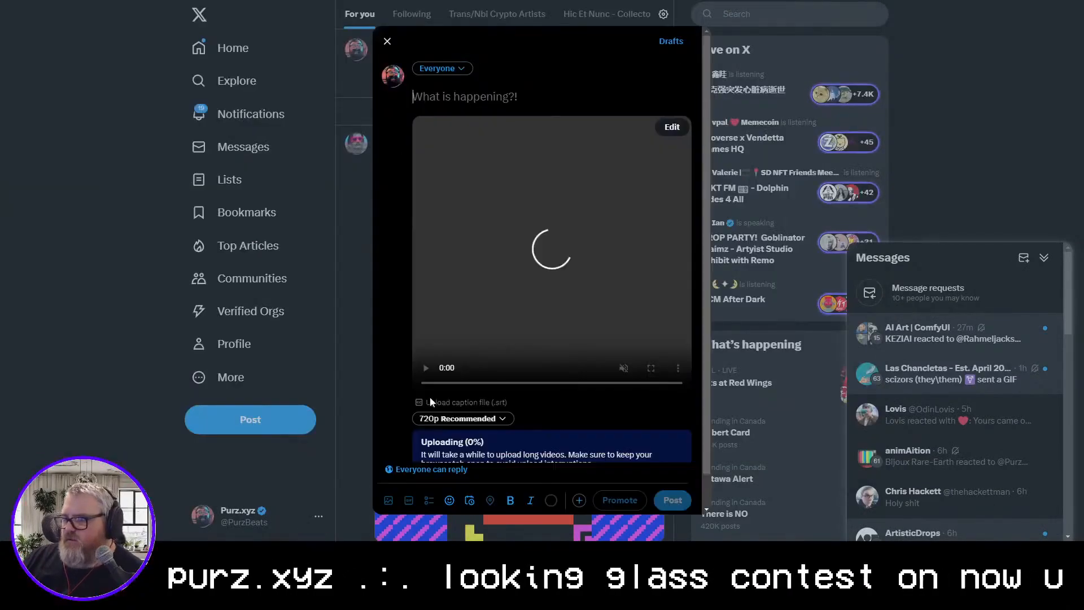
# Write the post text "We made a cube bounce on stream and it only took 4 hours!" followed by a separate paragraph "Lets goooooooooooooo"
pyautogui.click(563, 97)
pyautogui.write('W')
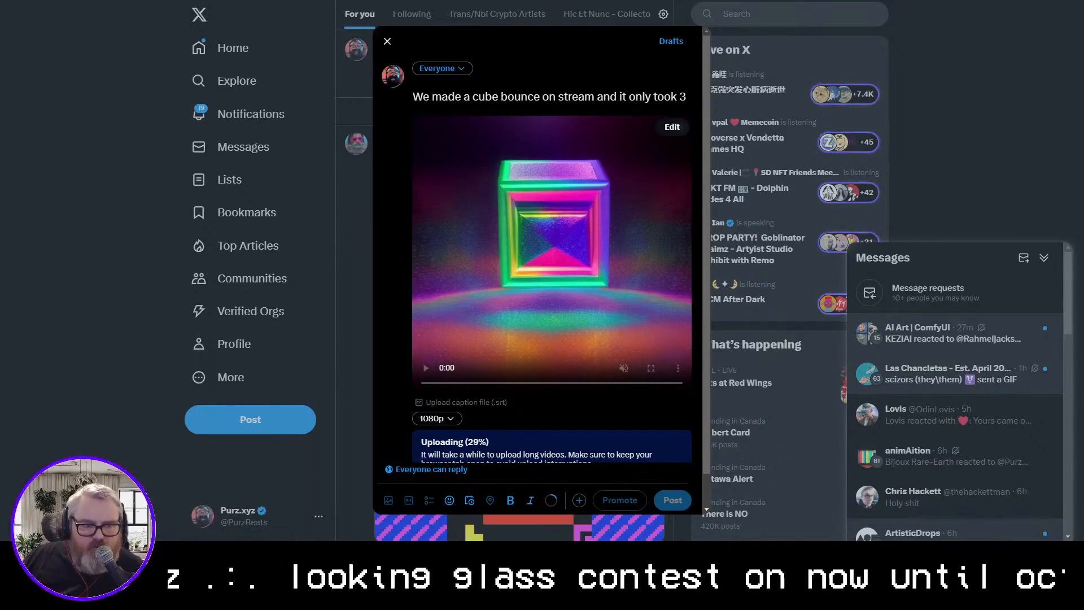
pyautogui.press('BackSpace')
pyautogui.write('4 hours!')
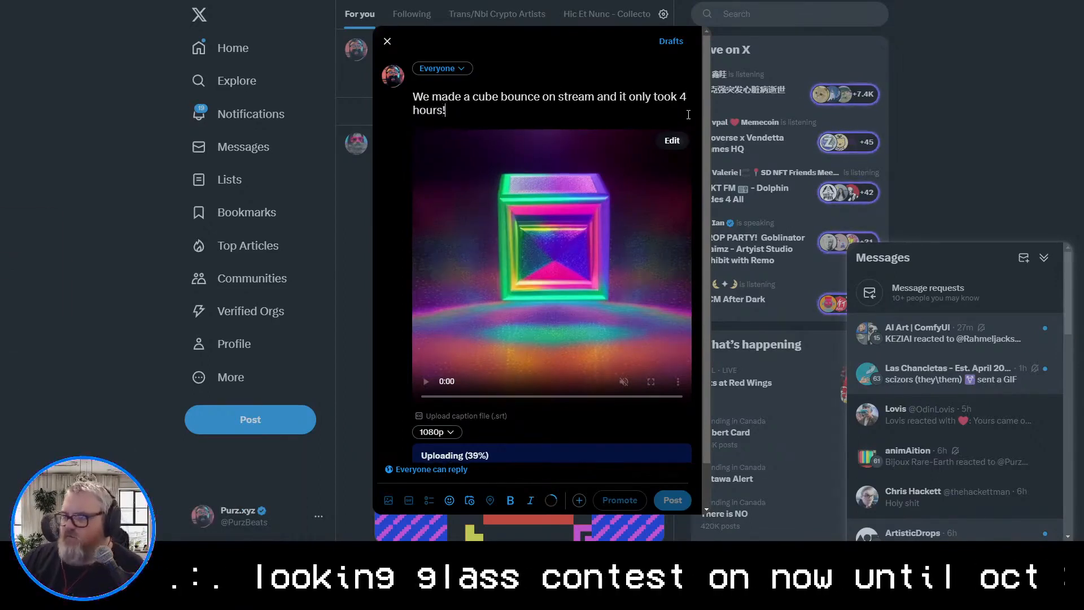
pyautogui.press('Return')
pyautogui.press('Return')
pyautogui.write('Lets goooooooooooooo')
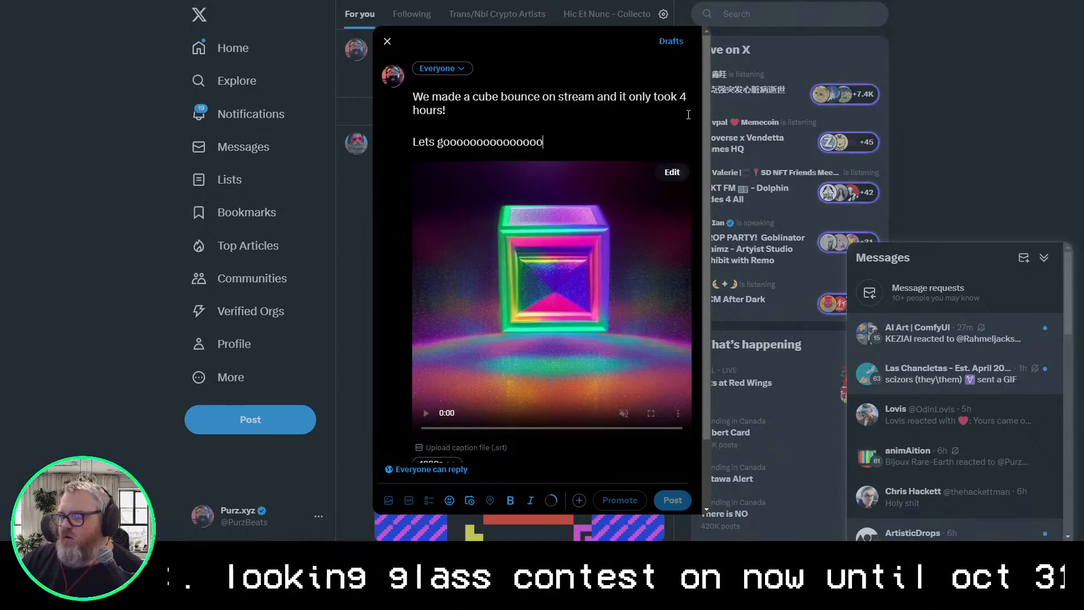
# Add two speaker emojis after the last line of the post text and publish the post
pyautogui.scroll(-2, 593, 415)
pyautogui.scroll(2, 593, 415)
pyautogui.press('super+period')
pyautogui.write('speak')
pyautogui.click(721, 269)
pyautogui.click(721, 269)
pyautogui.click(738, 161)
pyautogui.scroll(-2, 579, 327)
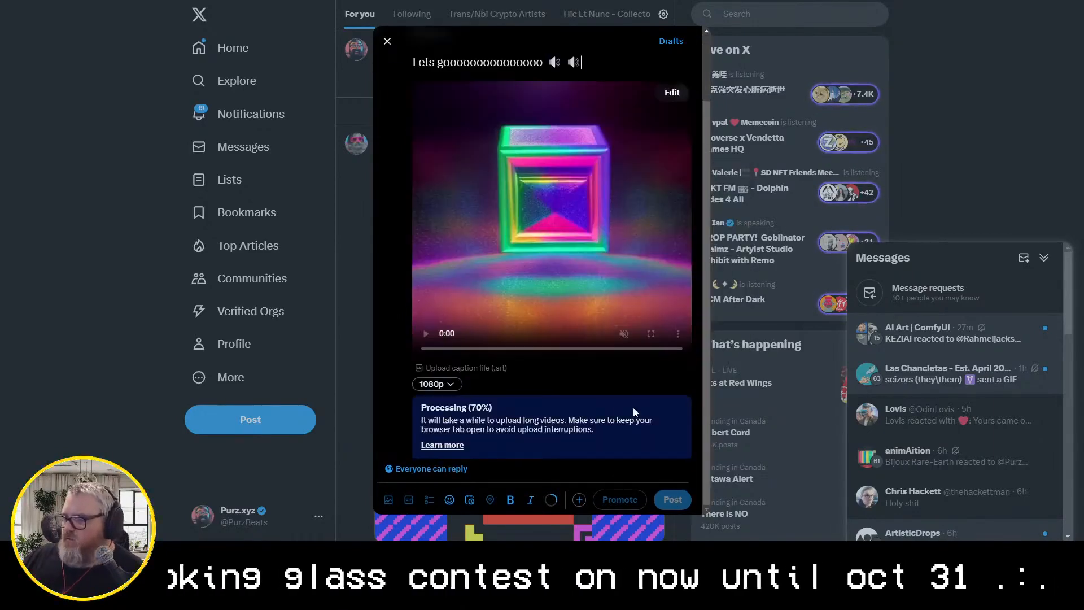
pyautogui.click(675, 501)
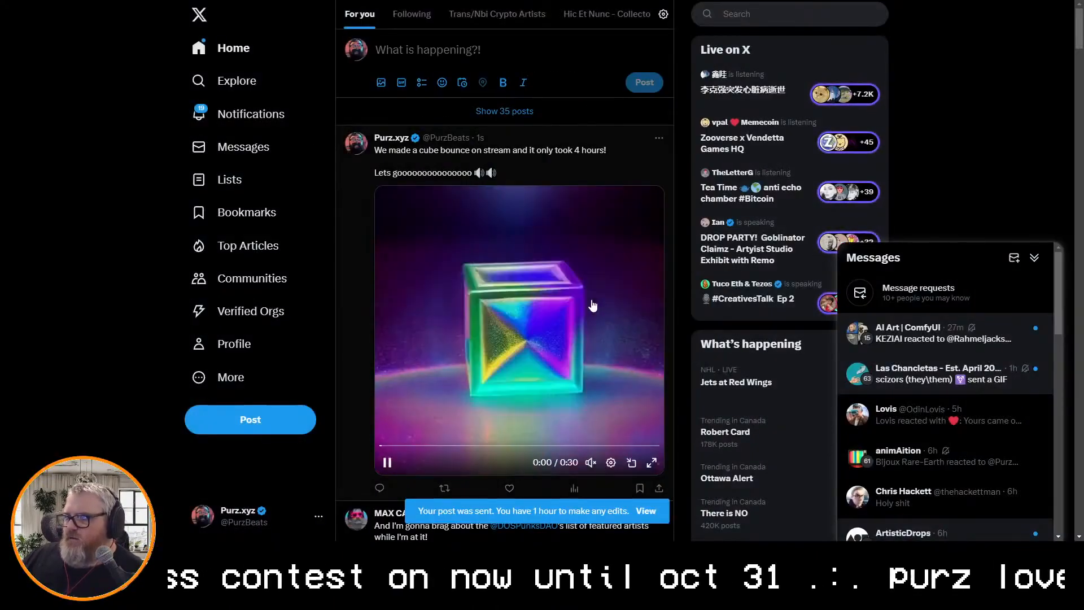
# Play the posted cube video with sound in the feed and switch to the ComfyUI workflow
pyautogui.click(591, 349)
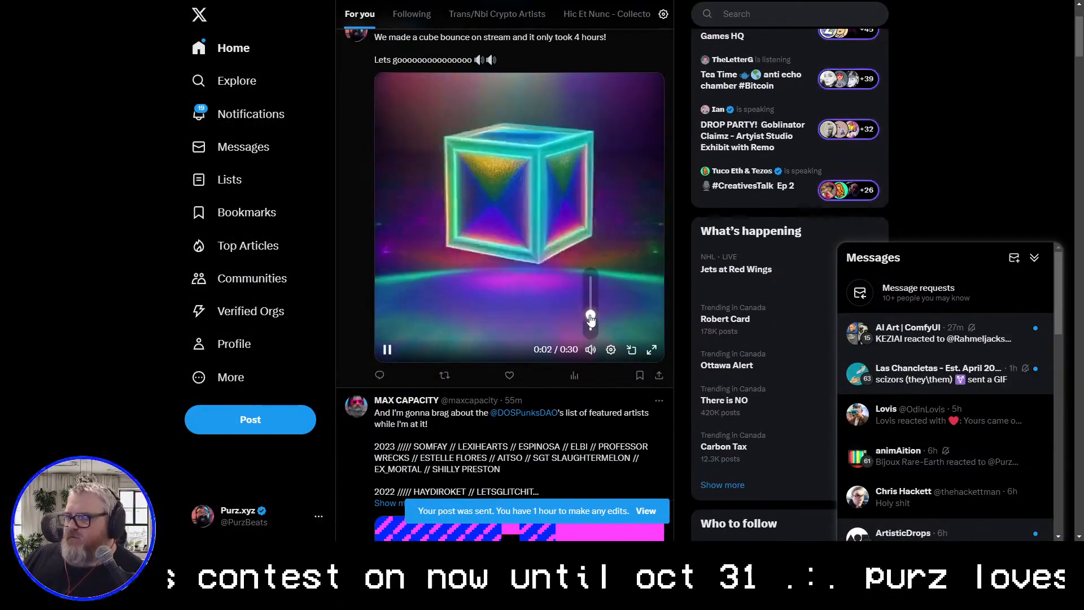
pyautogui.scroll(2, 282, 284)
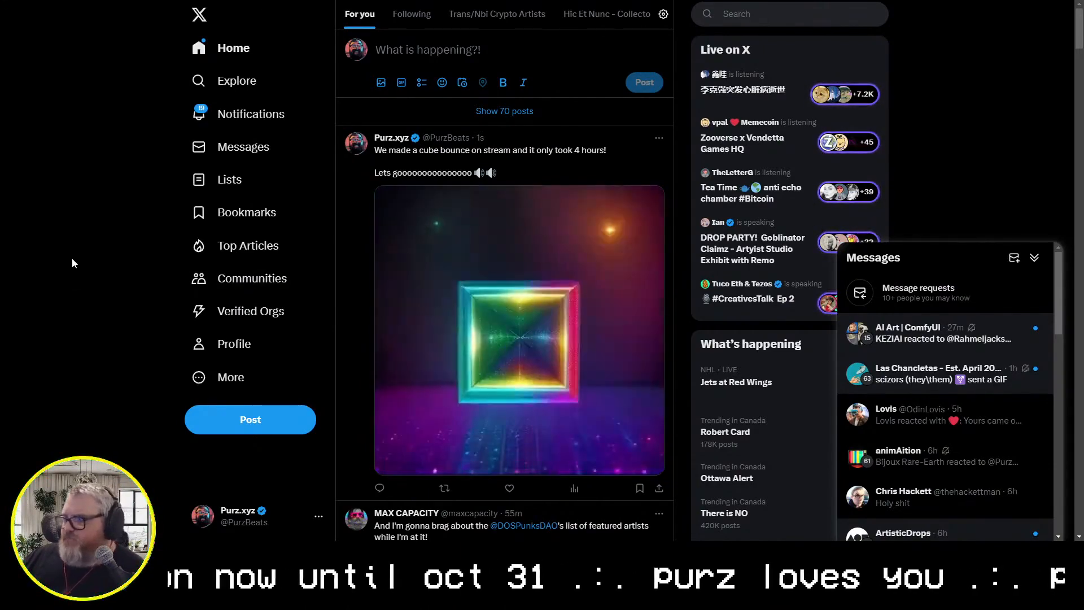
pyautogui.hotkey('alt', 'Tab')
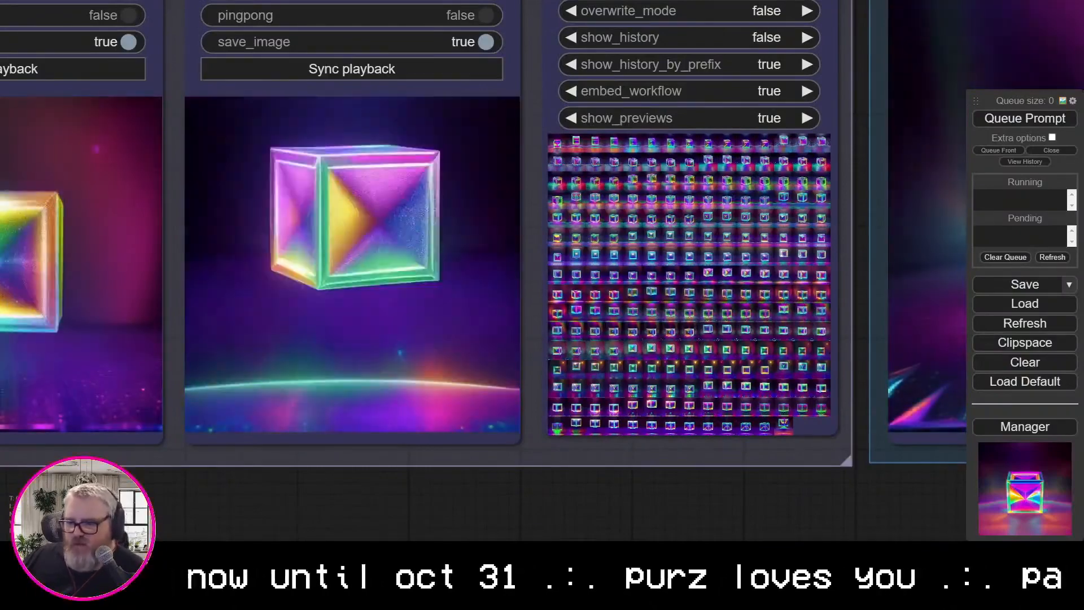
pyautogui.hotkey('alt', 'Tab')
pyautogui.hotkey('alt', 'Tab')
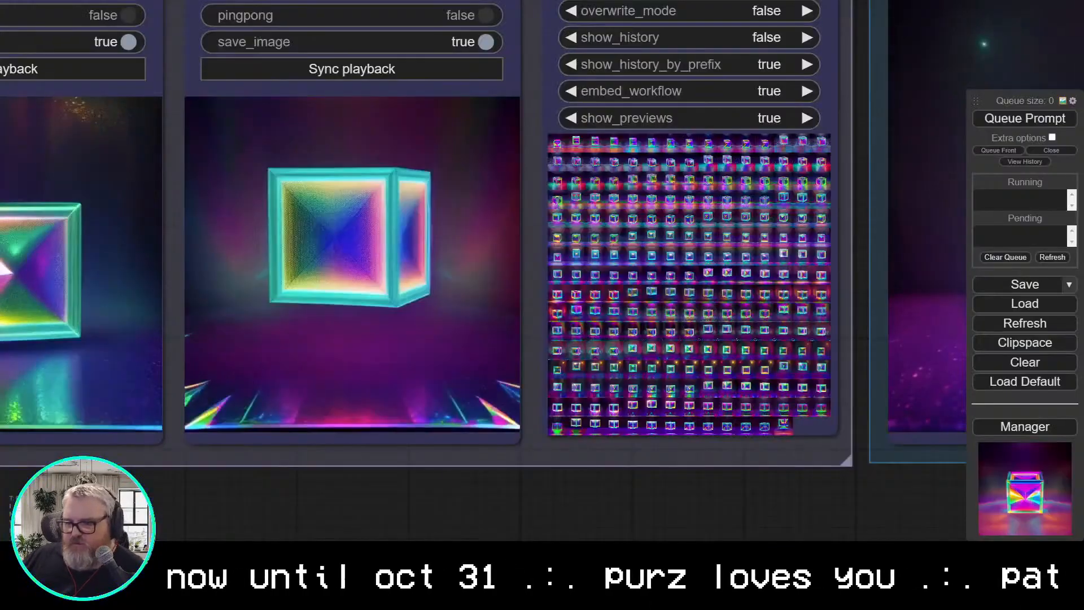